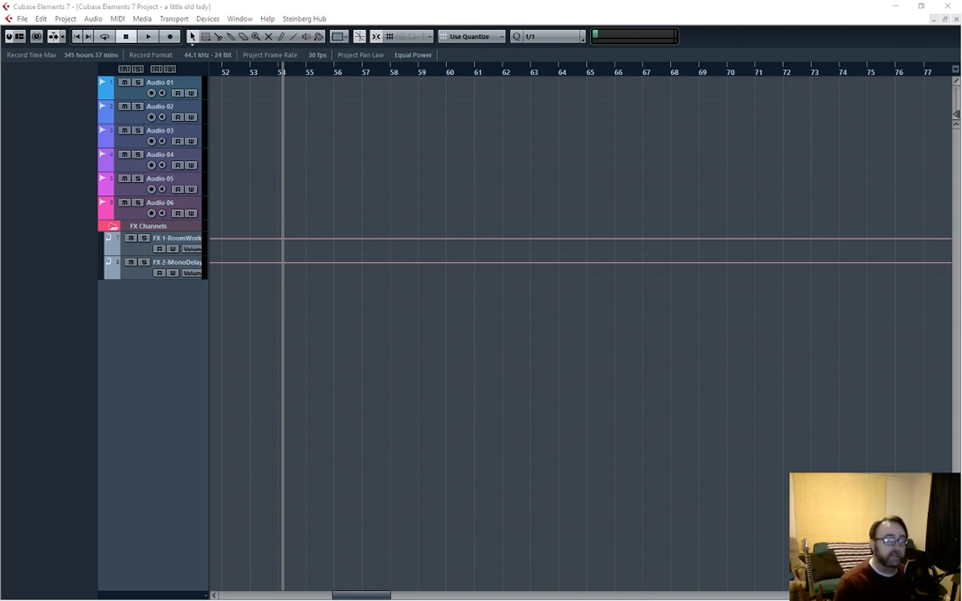
Step: Show the transport controls, switch the tempo mode to fixed and set the project tempo to 102 BPM
left_click(175, 355)
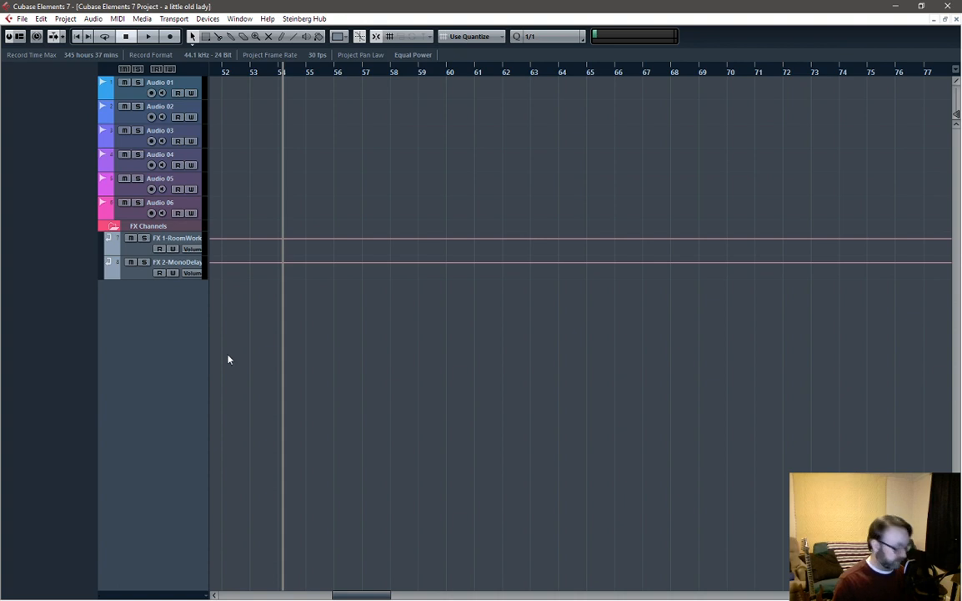
key("F2")
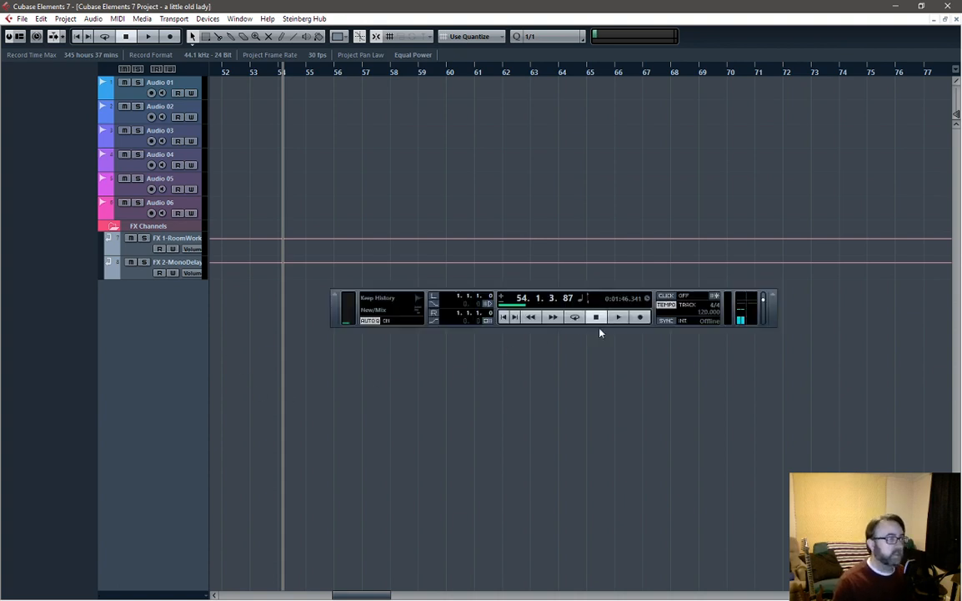
left_click(682, 306)
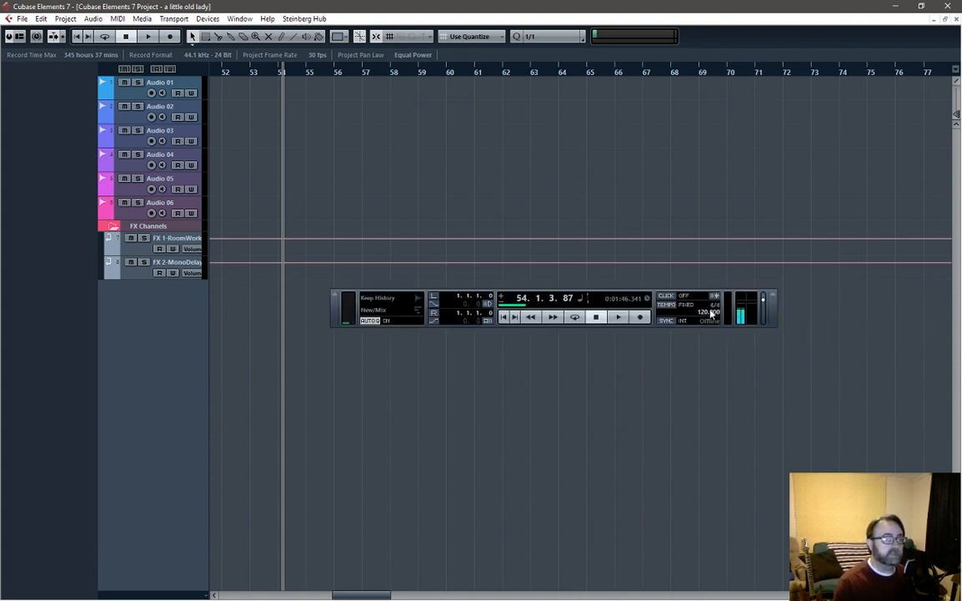
double_click(713, 312)
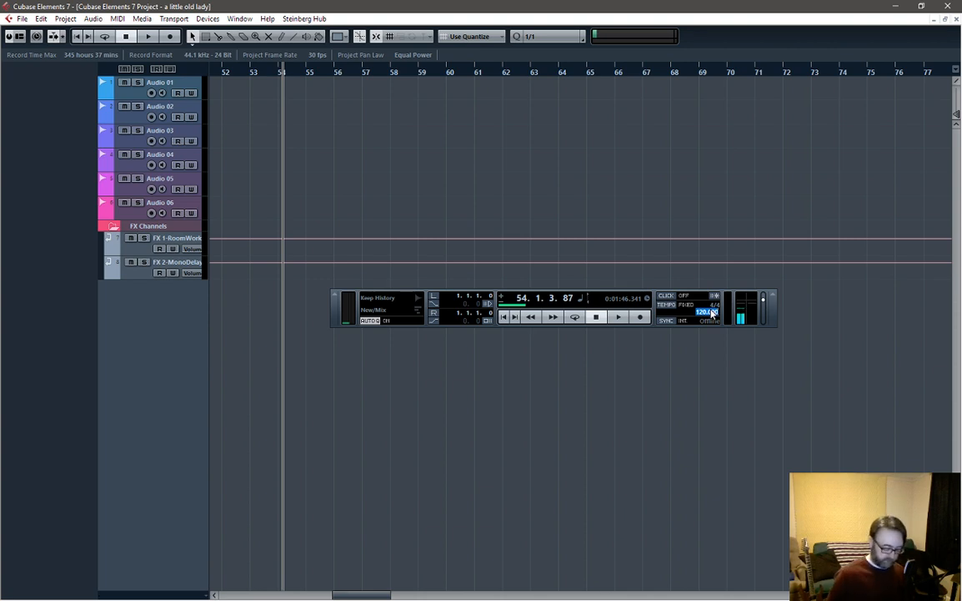
type("102")
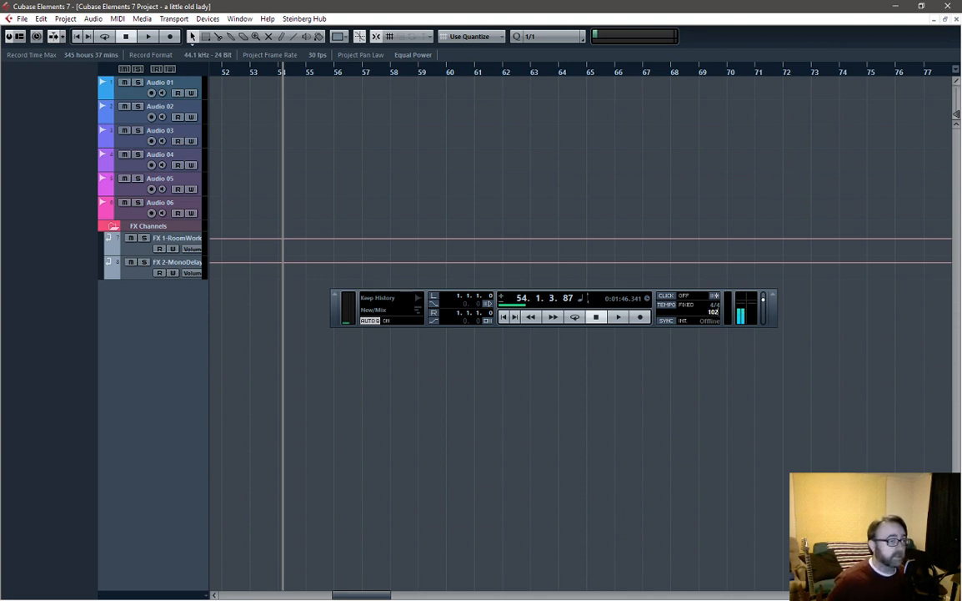
key("Return")
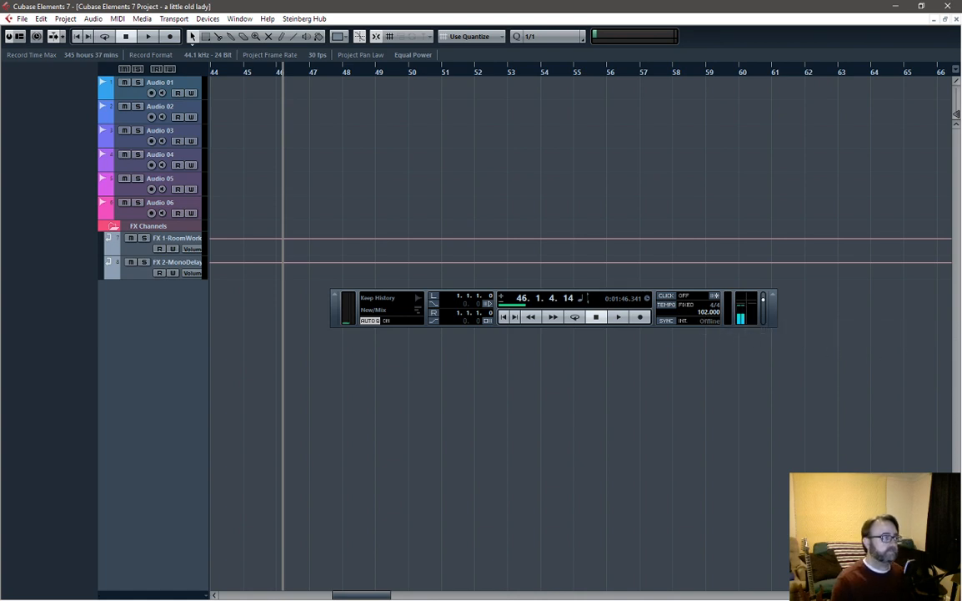
Step: Switch to the Winamp player and close it
key("alt+Tab")
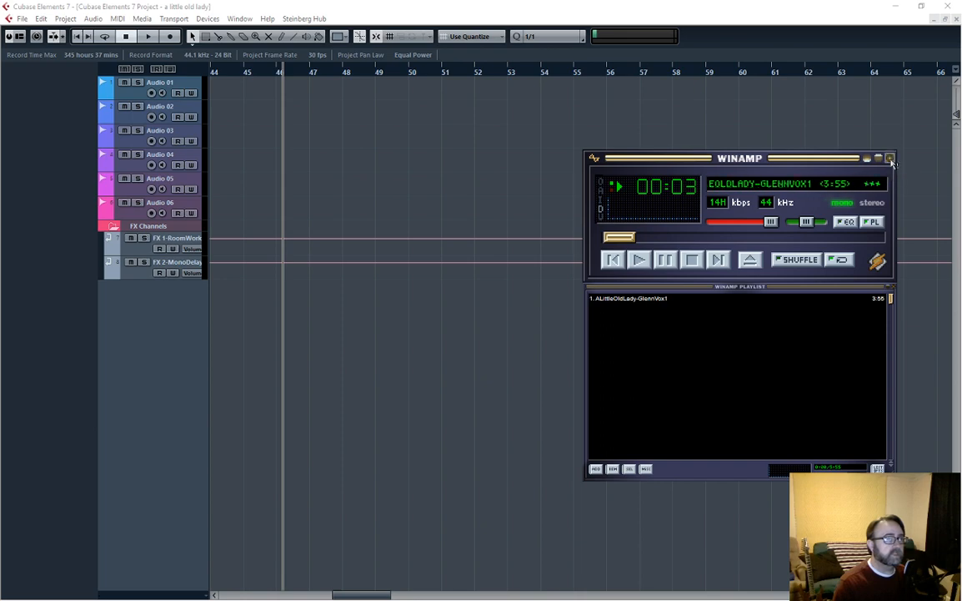
left_click(891, 159)
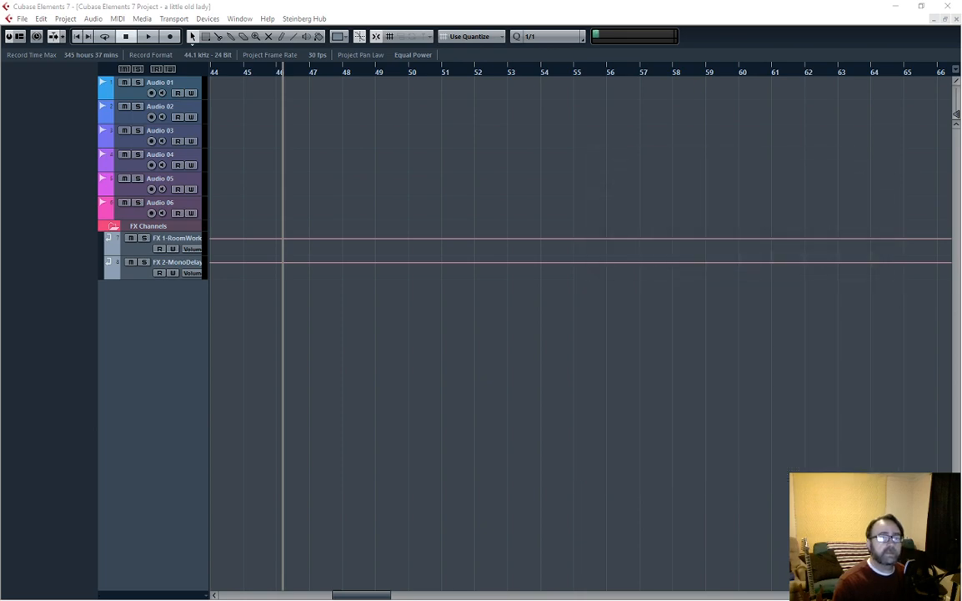
Step: Add one audio track with a stereo configuration below Audio 01
right_click(159, 86)
mouse_move(177, 93)
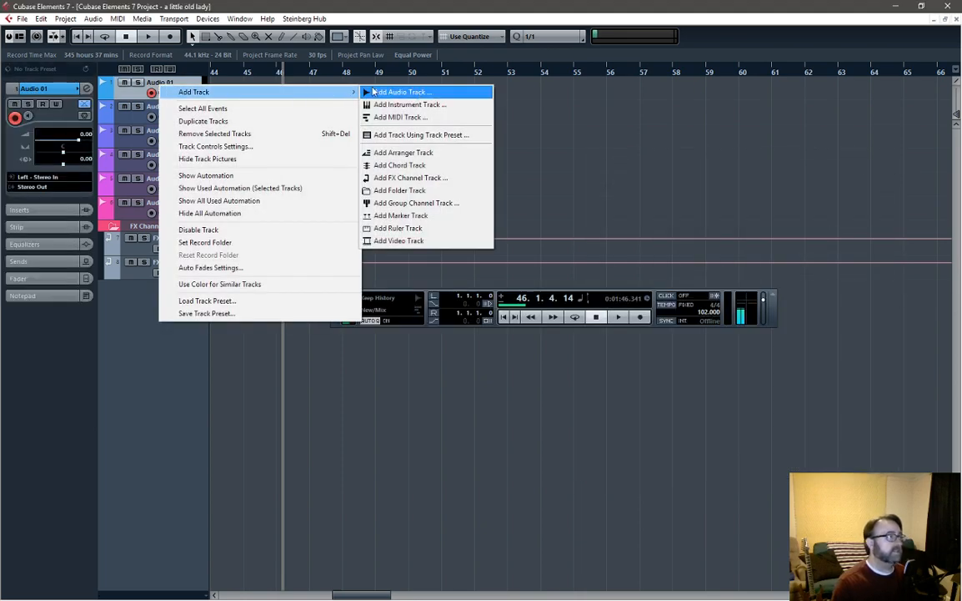
left_click(417, 92)
left_click(413, 155)
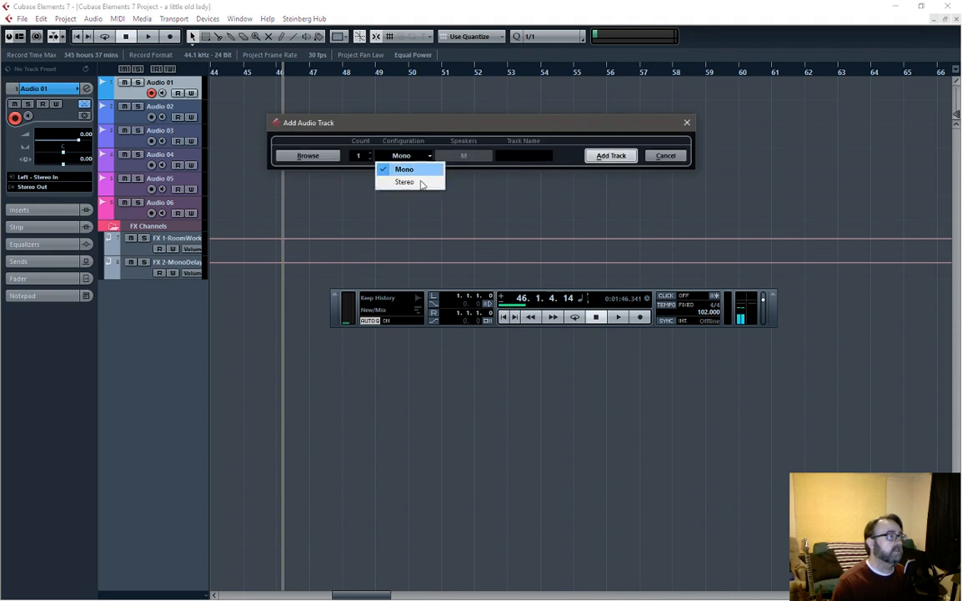
left_click(422, 183)
left_click(611, 156)
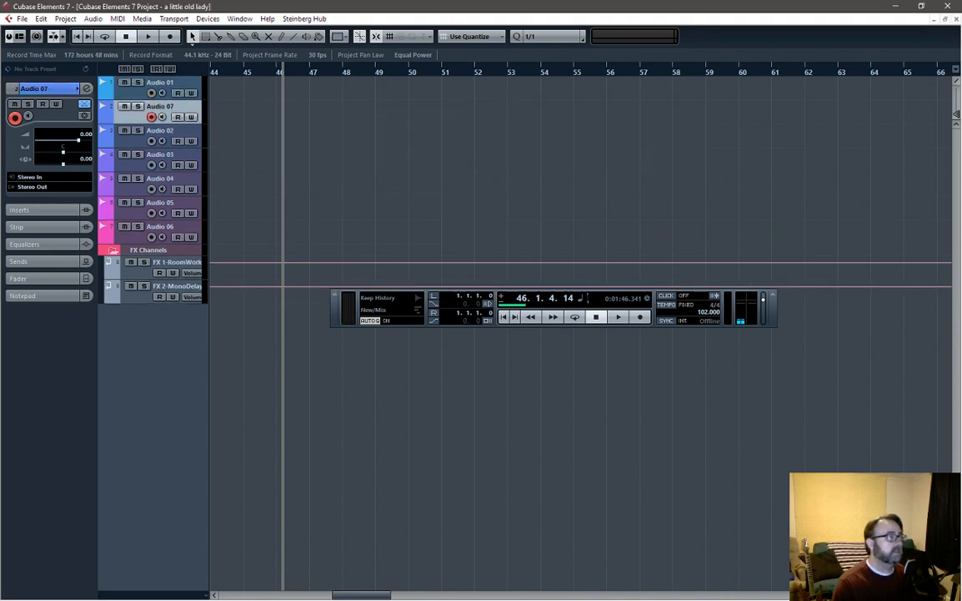
Step: Move the new stereo track above Audio 01 and rename it "demo"
left_click_drag(178, 119, 169, 85)
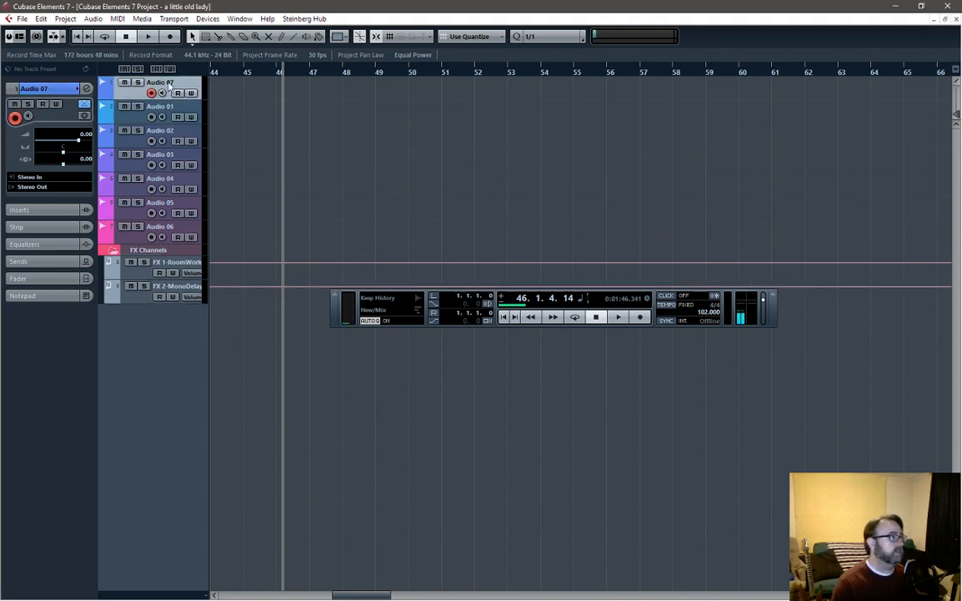
double_click(169, 83)
type("de")
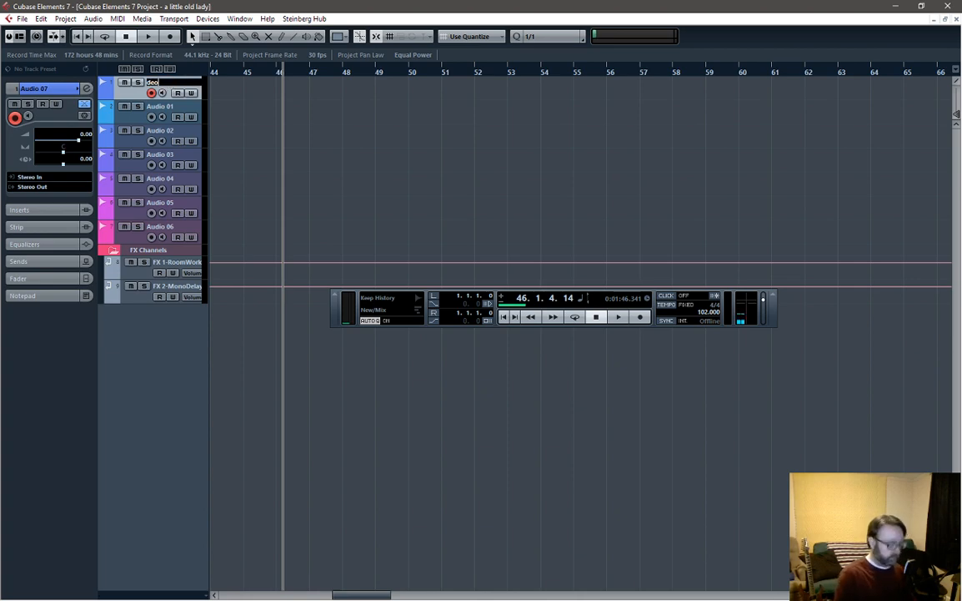
type("mo")
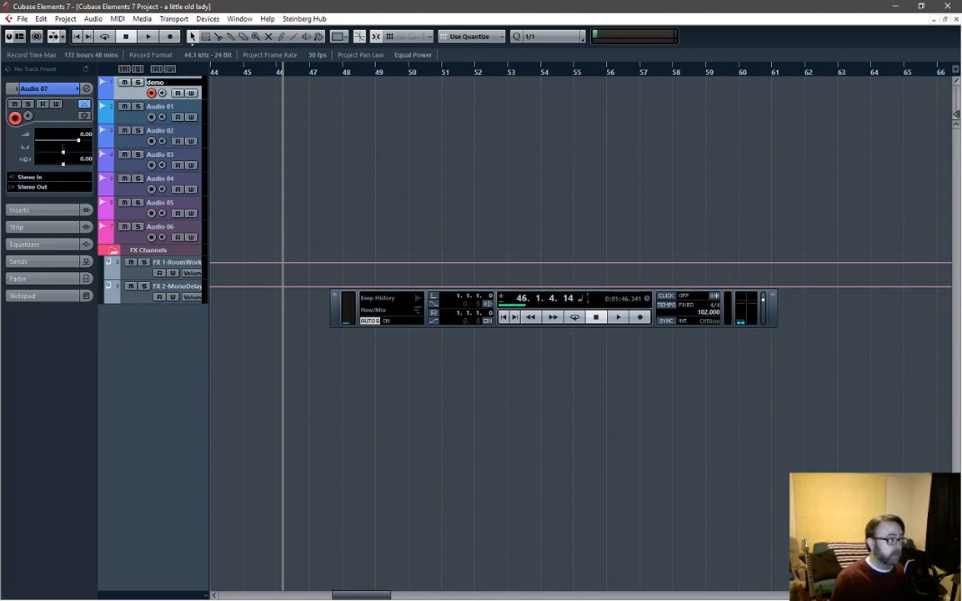
key("Return")
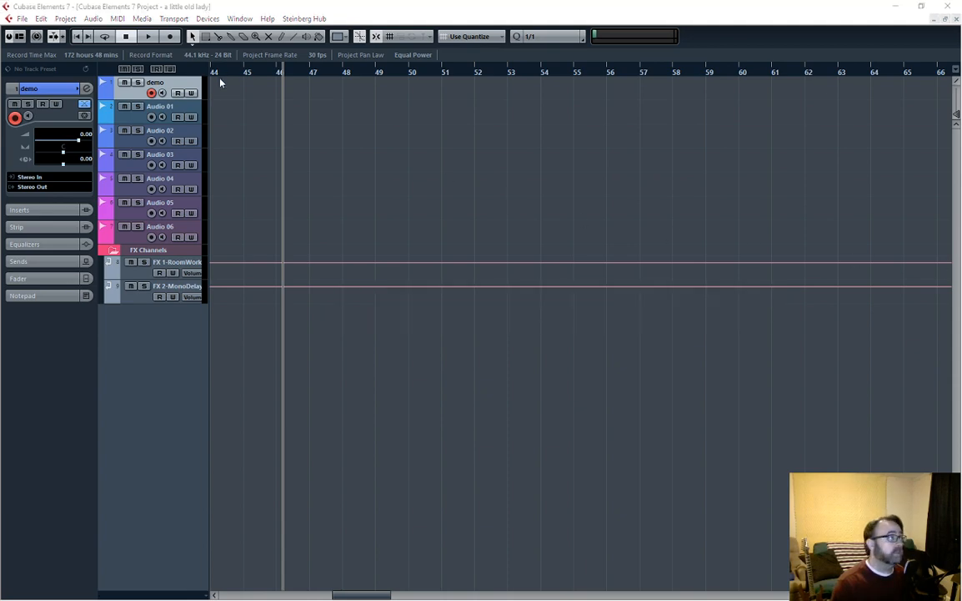
Step: Place the ALittleOldLady-Demo audio file on the demo track and move its clip to start at bar 1
left_click_drag(220, 83, 245, 88)
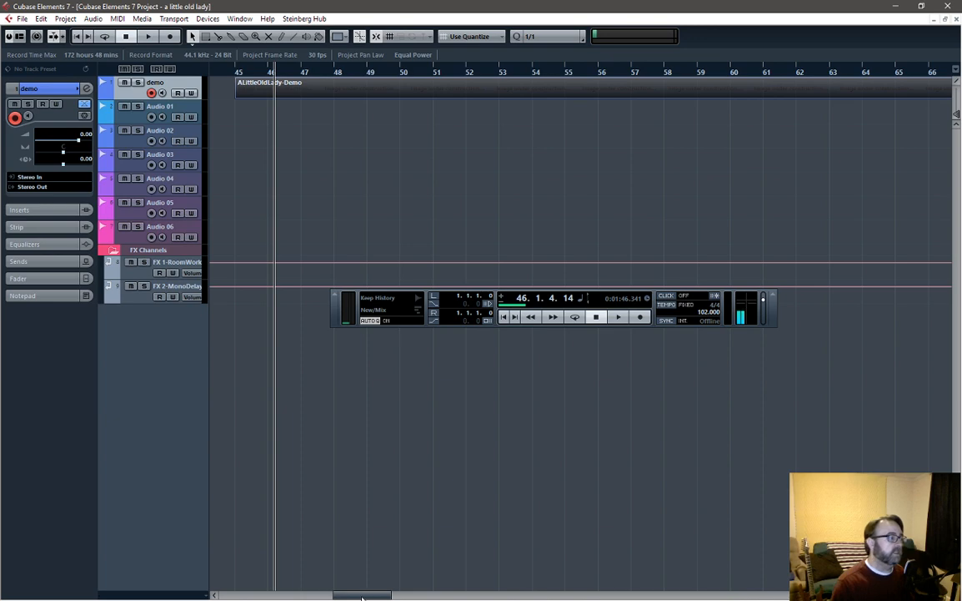
left_click_drag(362, 595, 249, 595)
key("g")
key("g")
key("g")
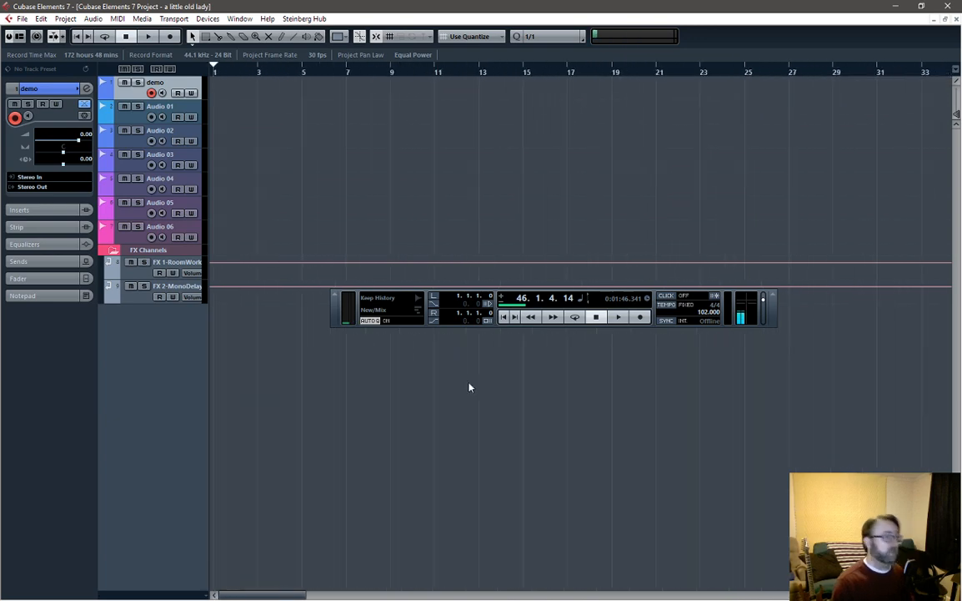
key("g")
key("g")
left_click_drag(746, 112, 297, 107)
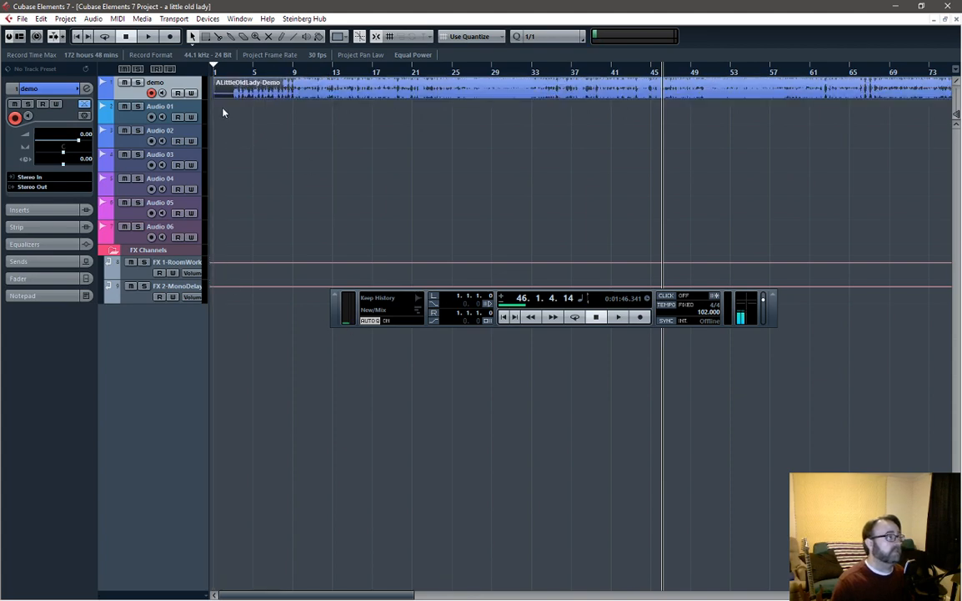
Step: Return the playhead to the project start and enlarge the demo track's height to show its waveform in detail
left_click(77, 36)
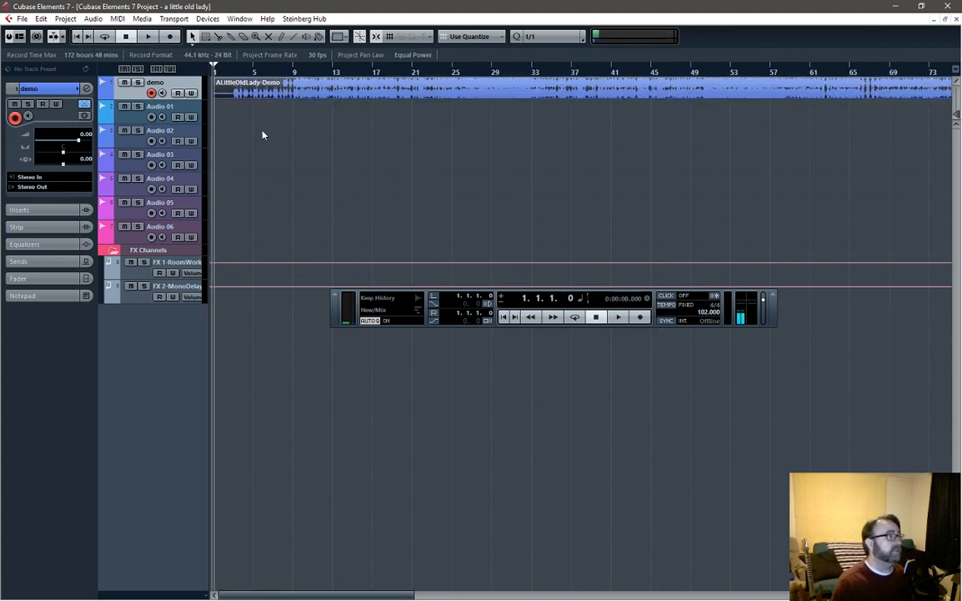
scroll(271, 158, "up", 2)
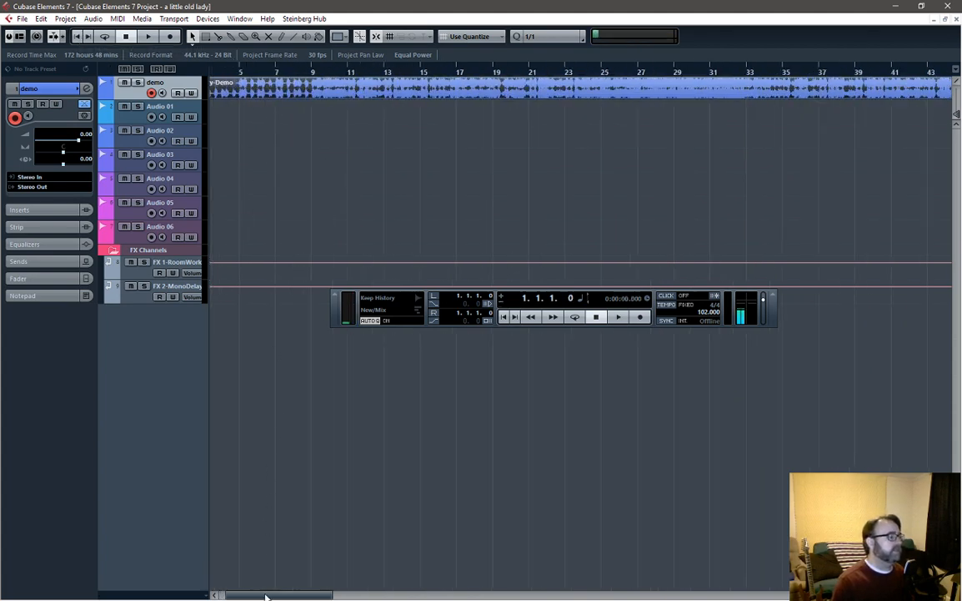
left_click_drag(266, 596, 118, 527)
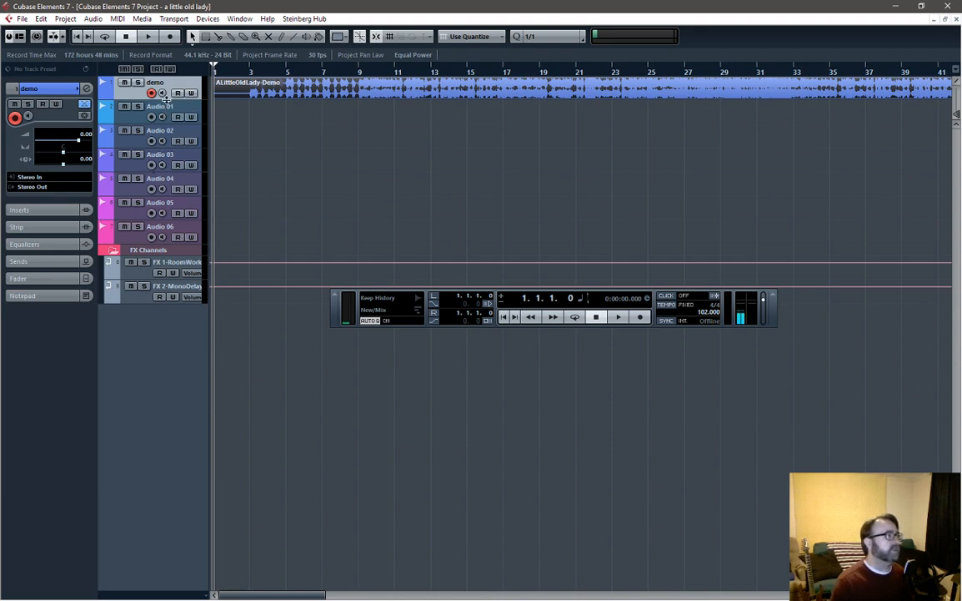
left_click_drag(167, 100, 167, 213)
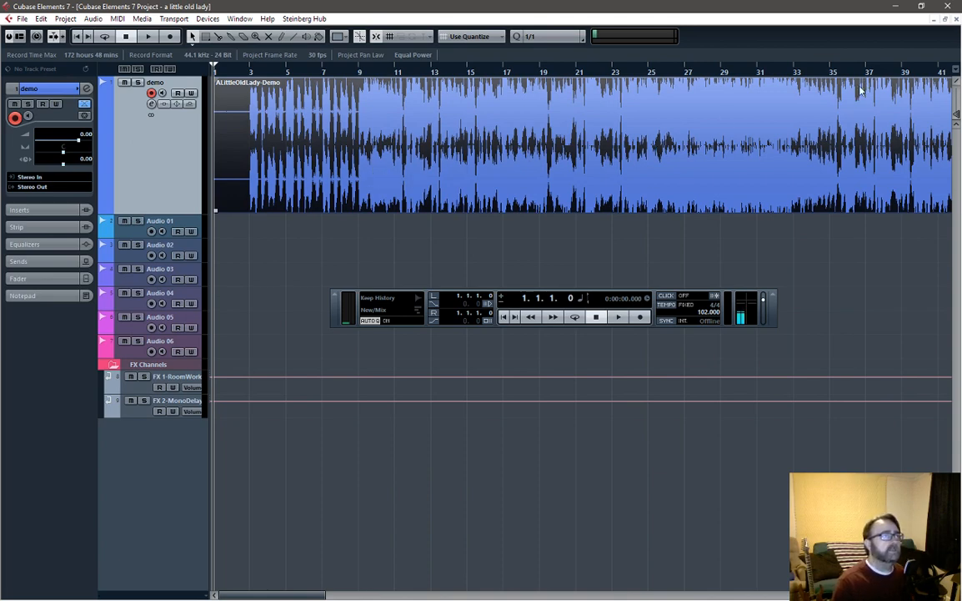
Step: Lower the clip volume of ALittleOldLady-Demo to about the middle of the clip's height
key("g")
key("g")
key("g")
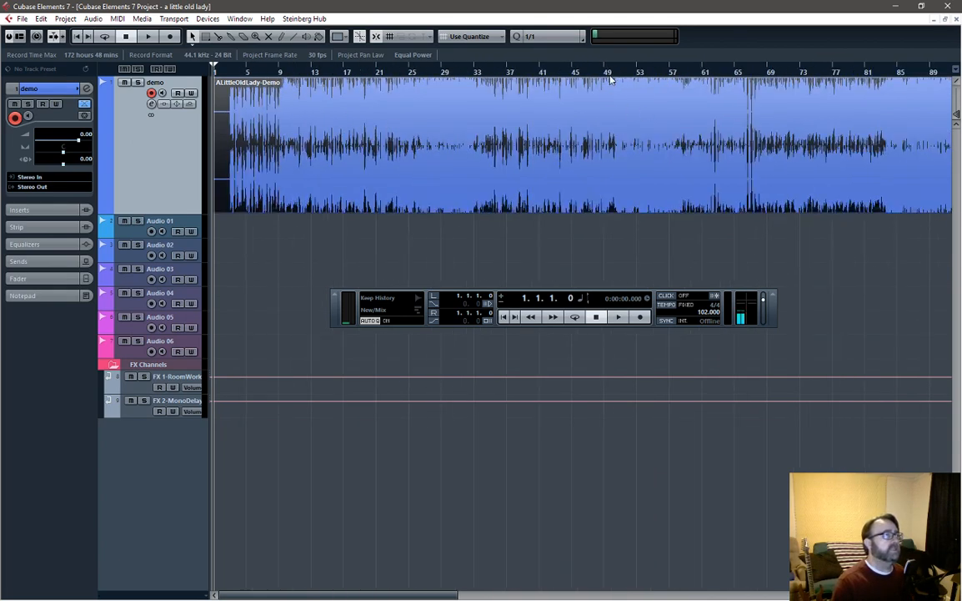
left_click_drag(621, 79, 606, 145)
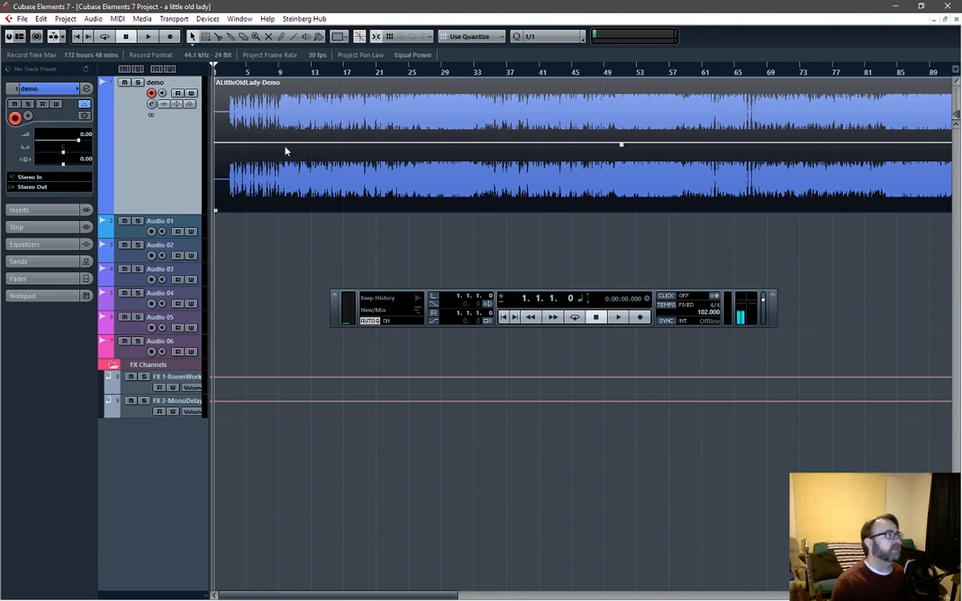
Step: Put the playhead at bar 3, trim the demo clip's start to bar 2 and shift the clip so its first sound begins at bar 3
left_click(232, 73)
scroll(295, 176, "up", 5)
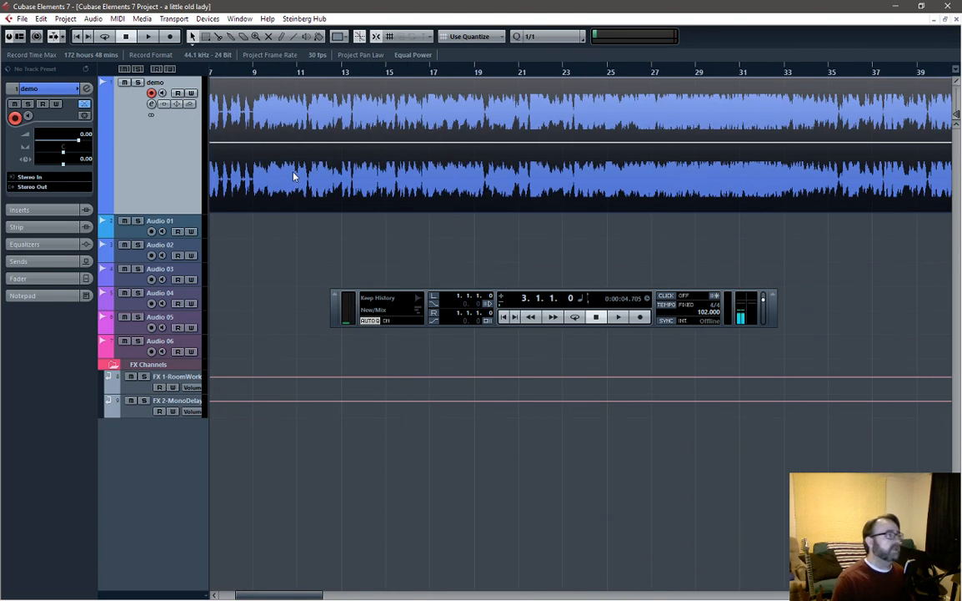
scroll(305, 157, "up", 5)
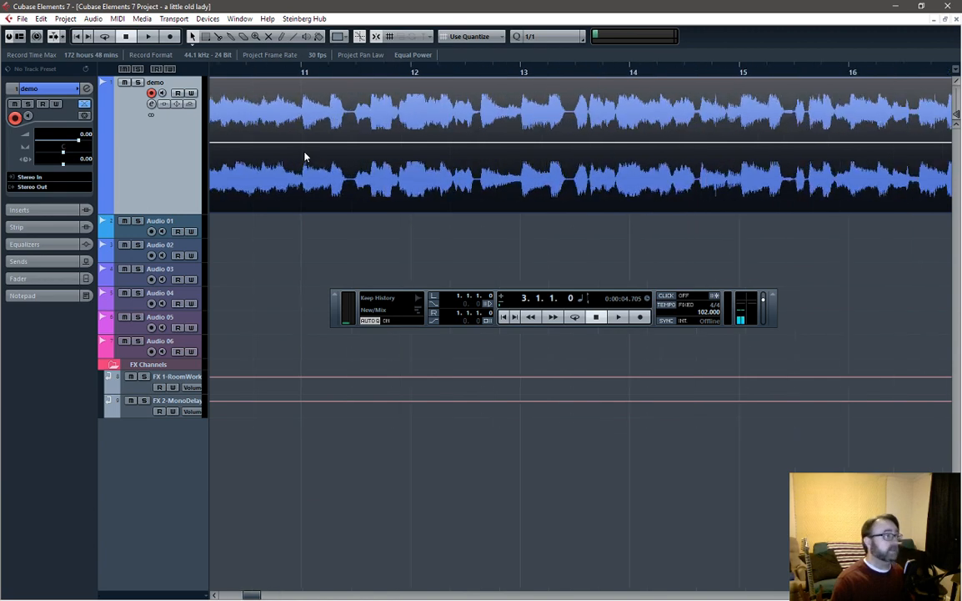
left_click_drag(257, 595, 232, 595)
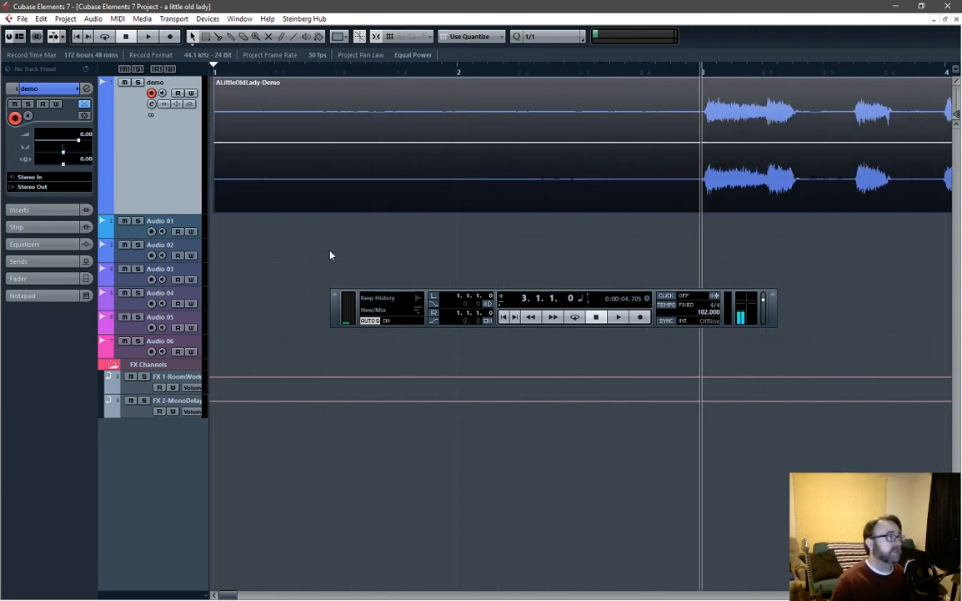
left_click_drag(217, 211, 454, 166)
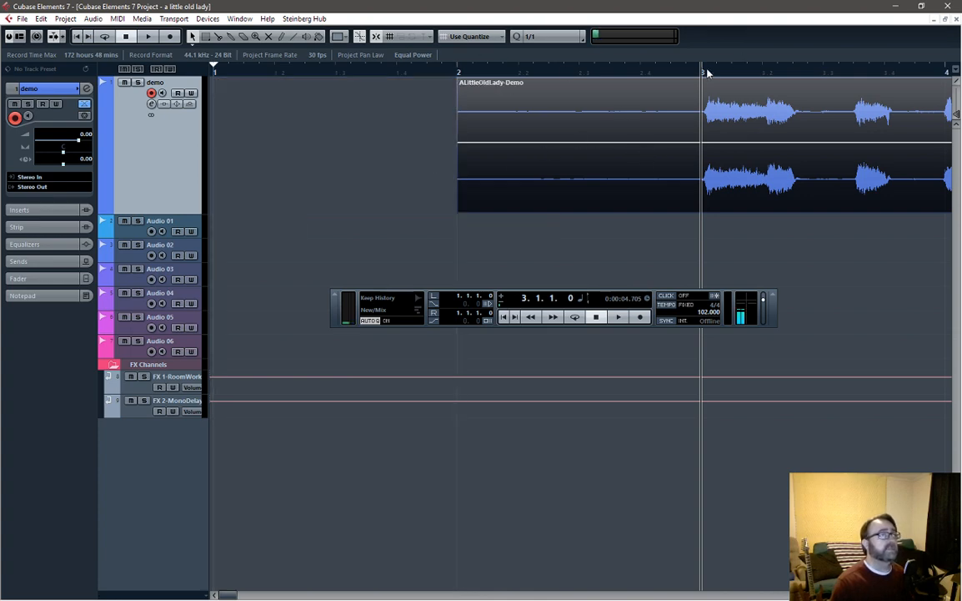
scroll(710, 154, "up", 4)
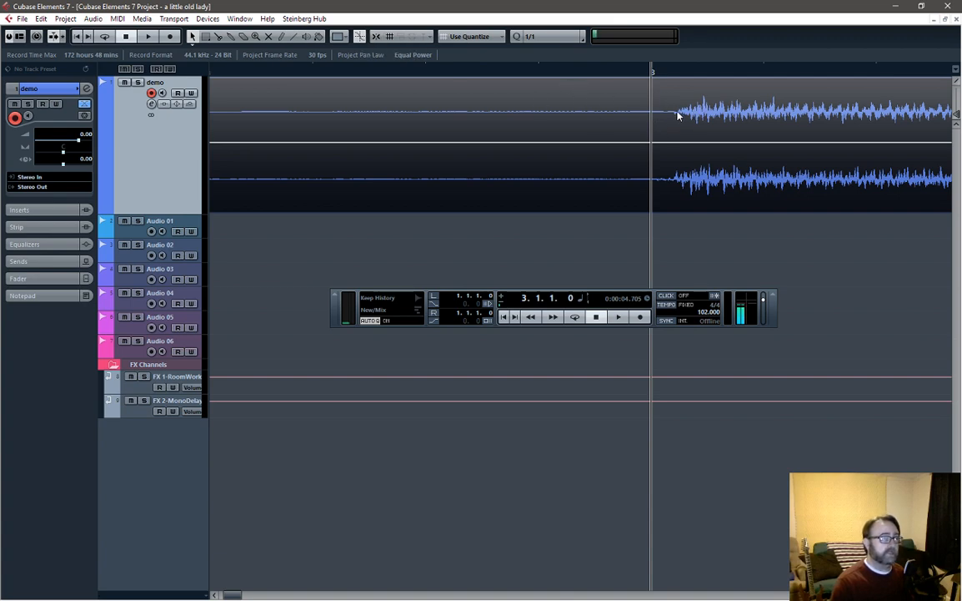
left_click_drag(668, 117, 658, 118)
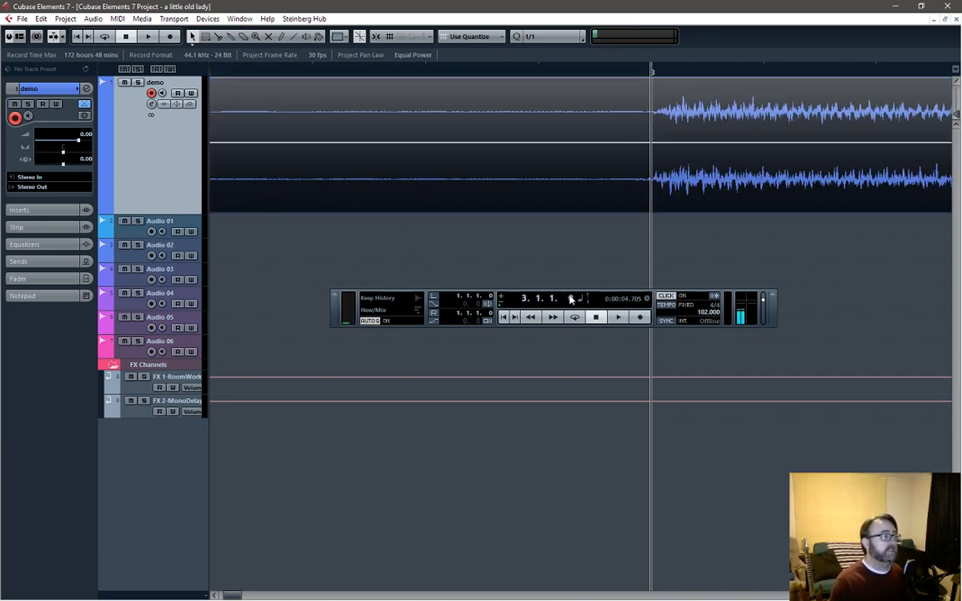
Step: Turn on the metronome click and play the demo from bar 3 to check its timing against the tempo
key("c")
key("space")
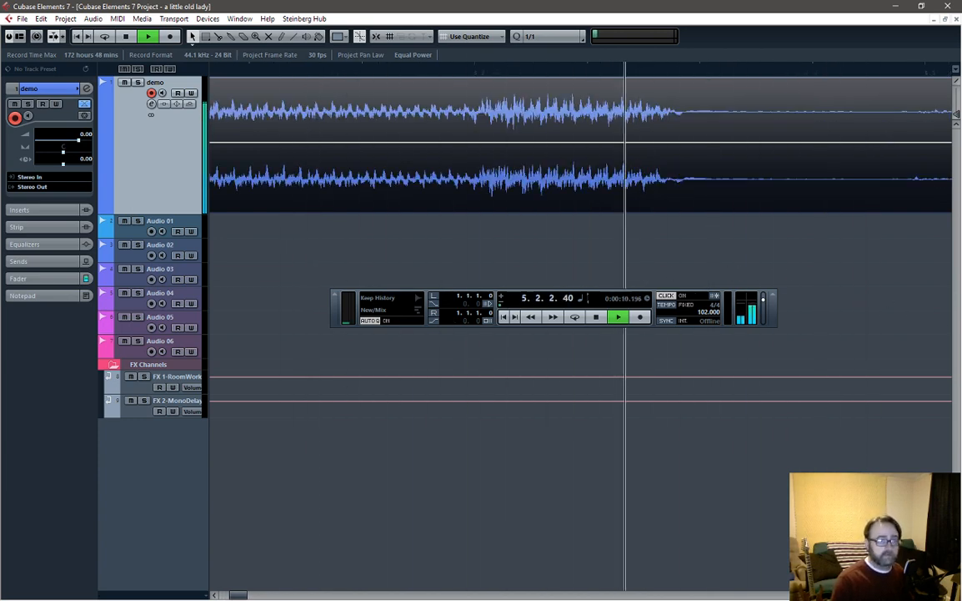
key("F2")
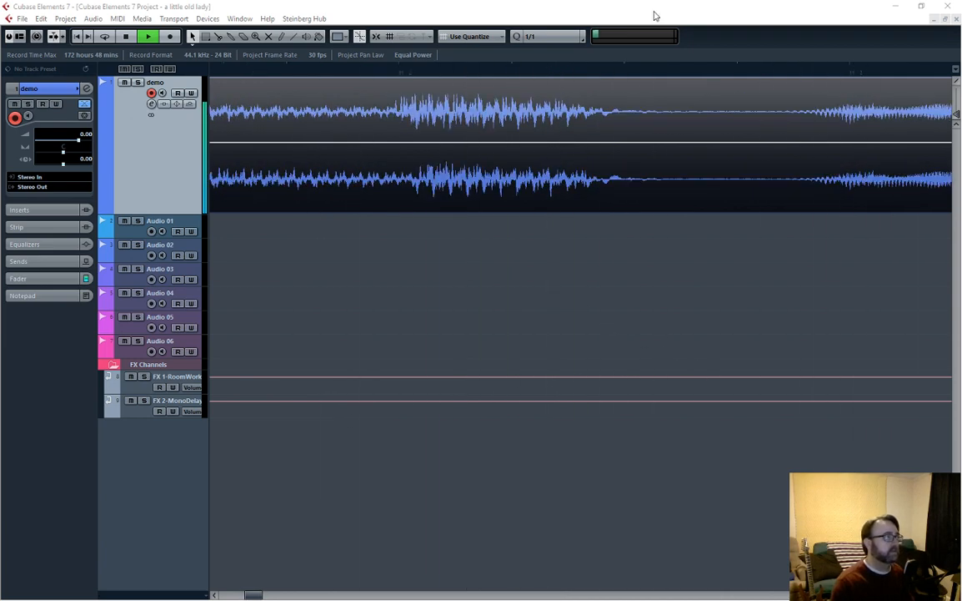
key("F2")
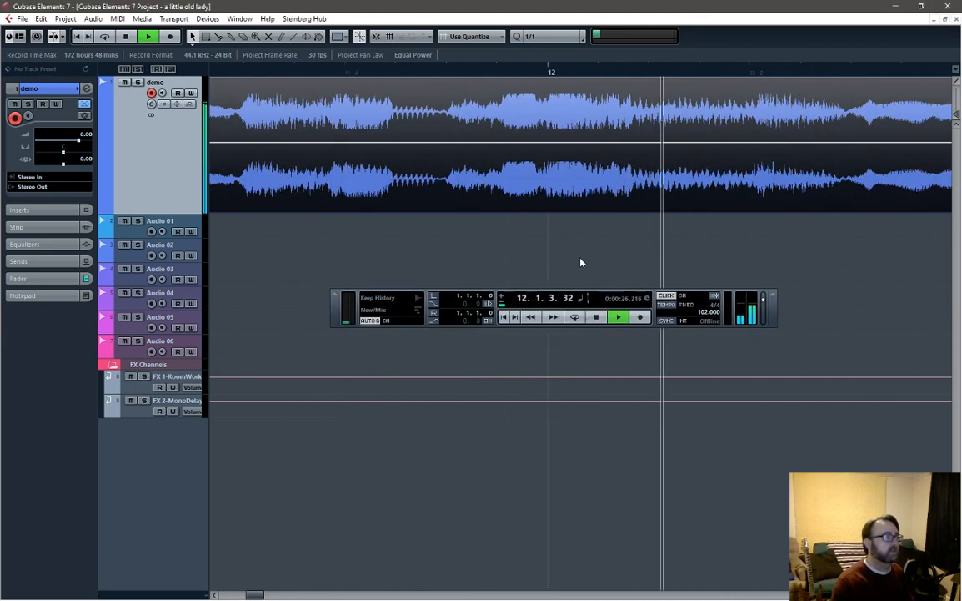
key("g")
key("g")
key("g")
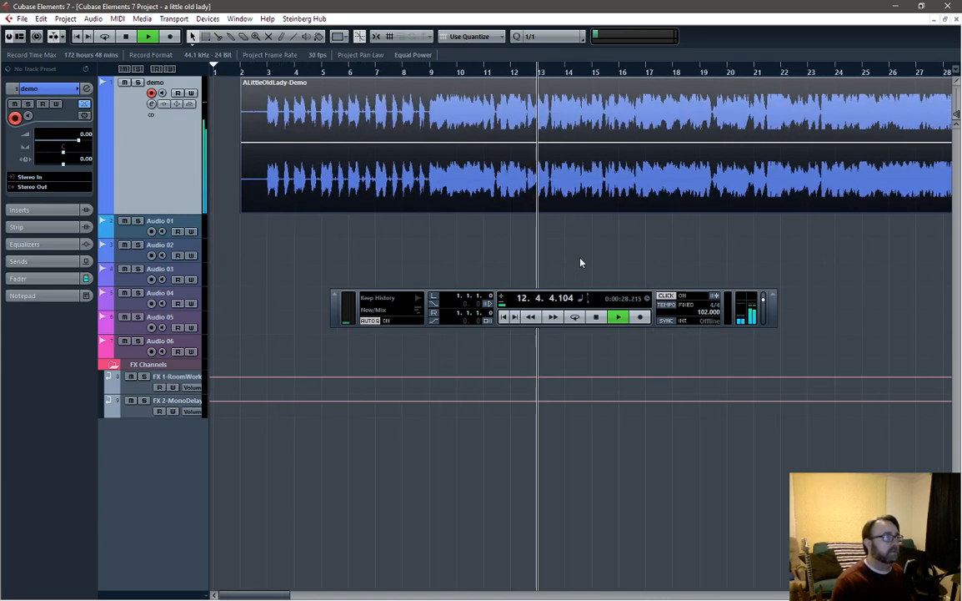
key("g")
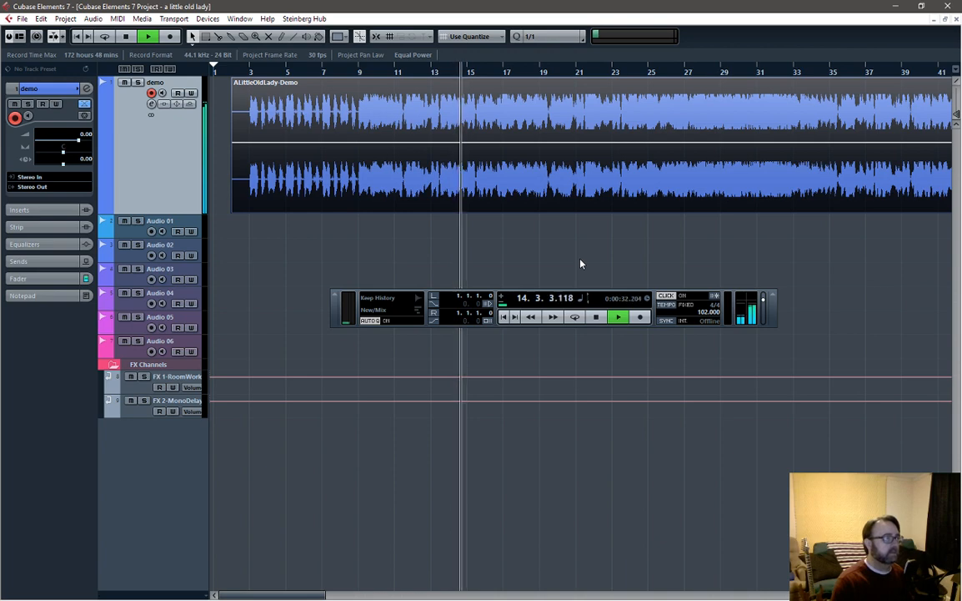
Step: Stop the demo playback
key("space")
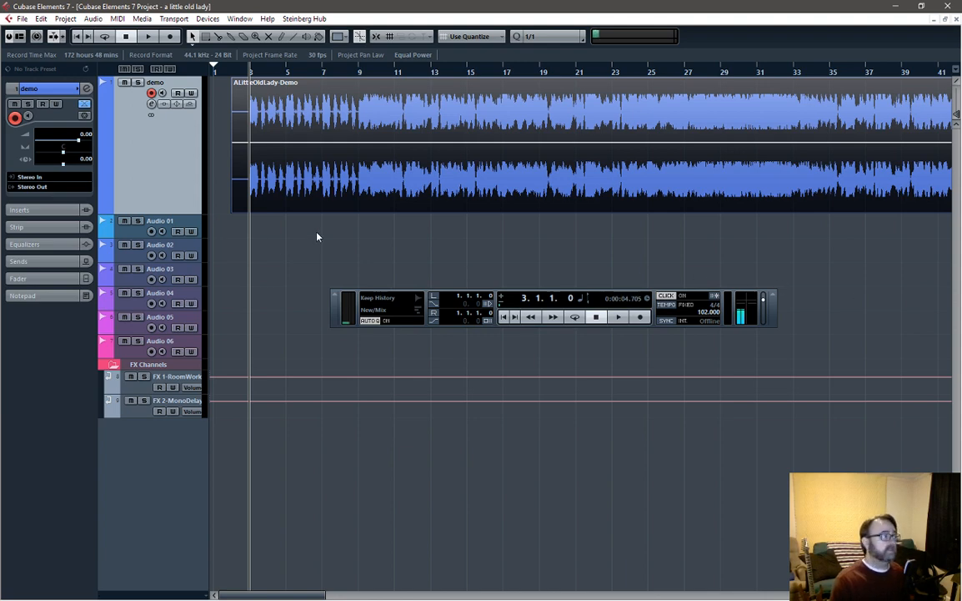
key("g")
key("g")
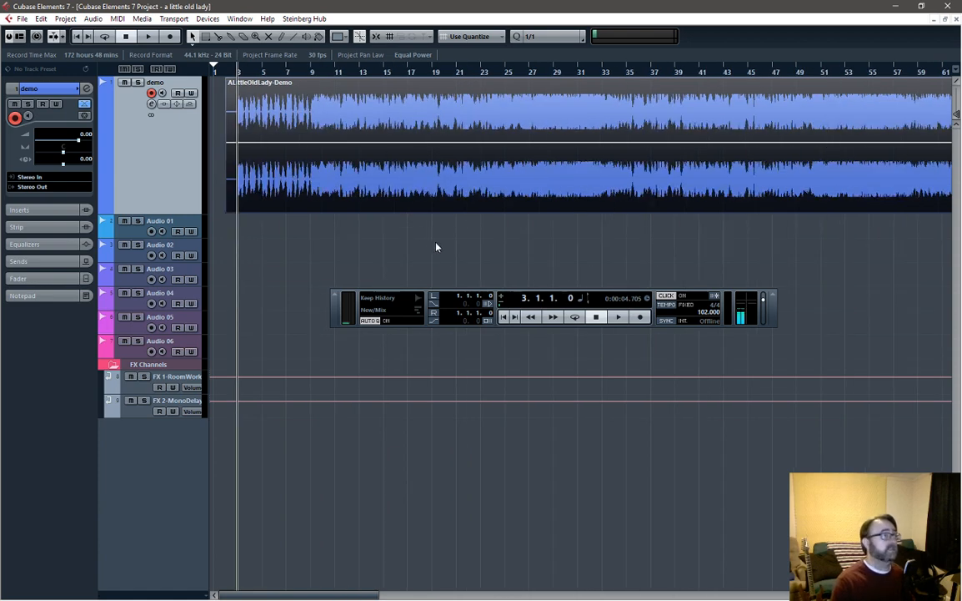
double_click(164, 221)
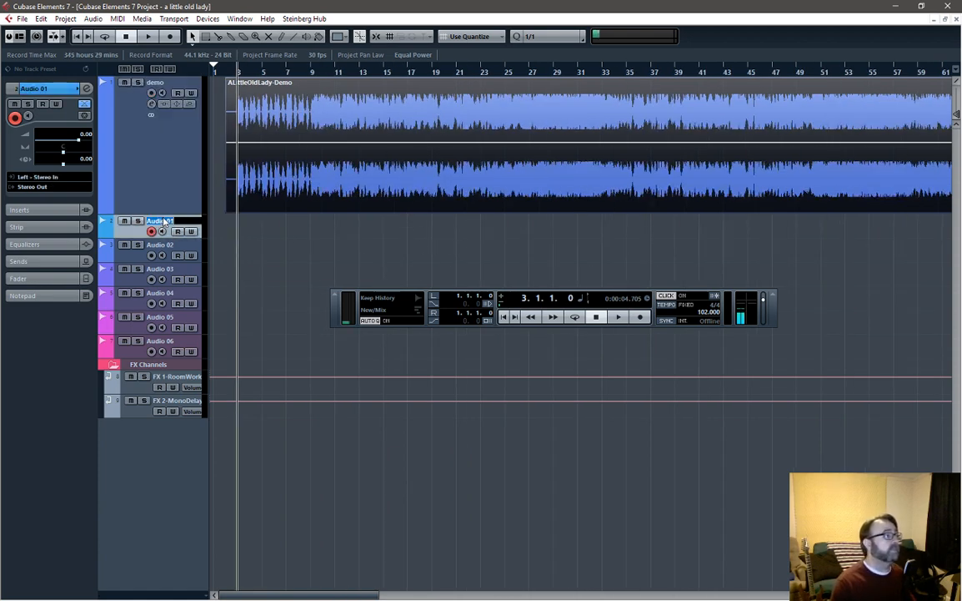
key("alt+Tab")
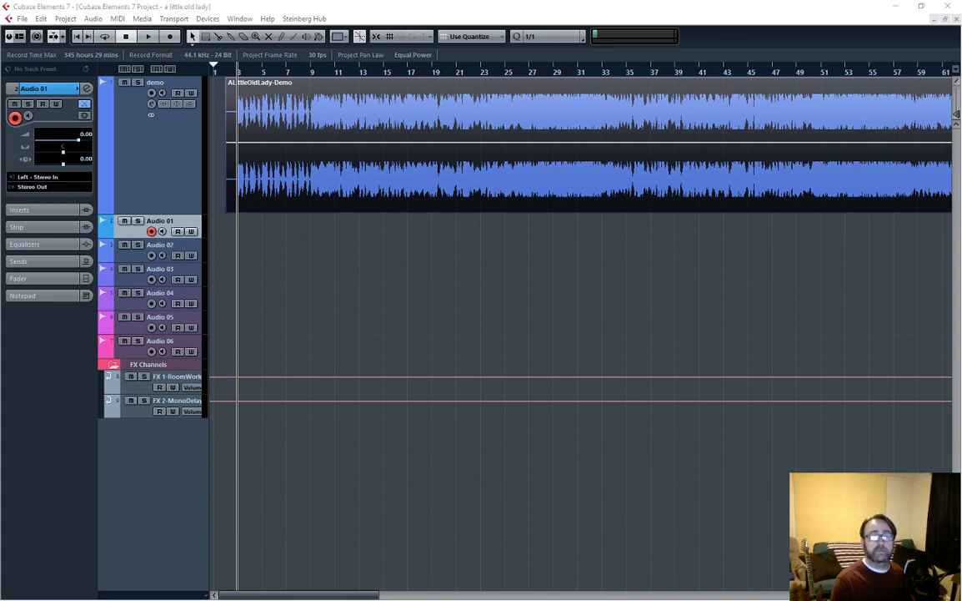
left_click(175, 225)
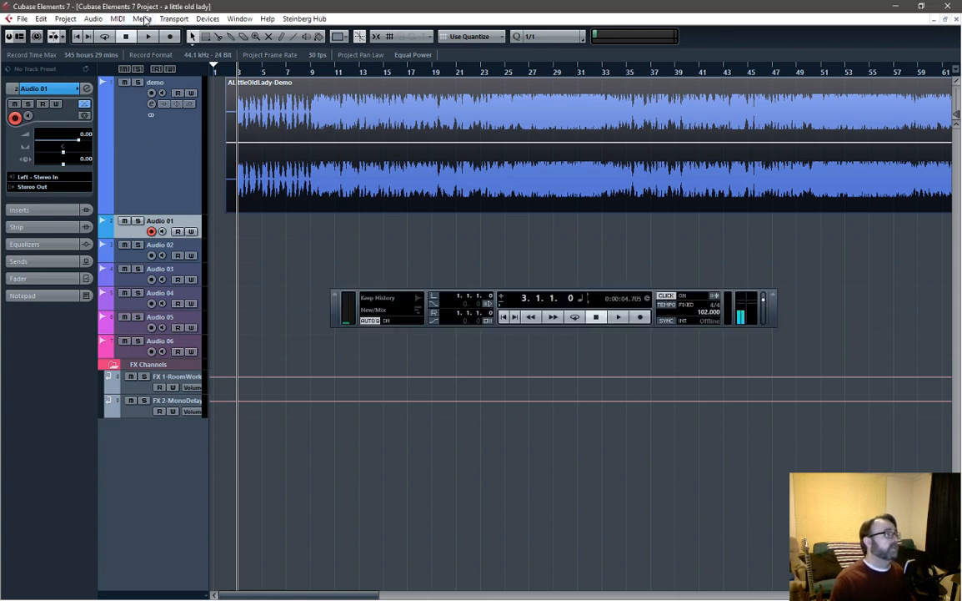
left_click(141, 18)
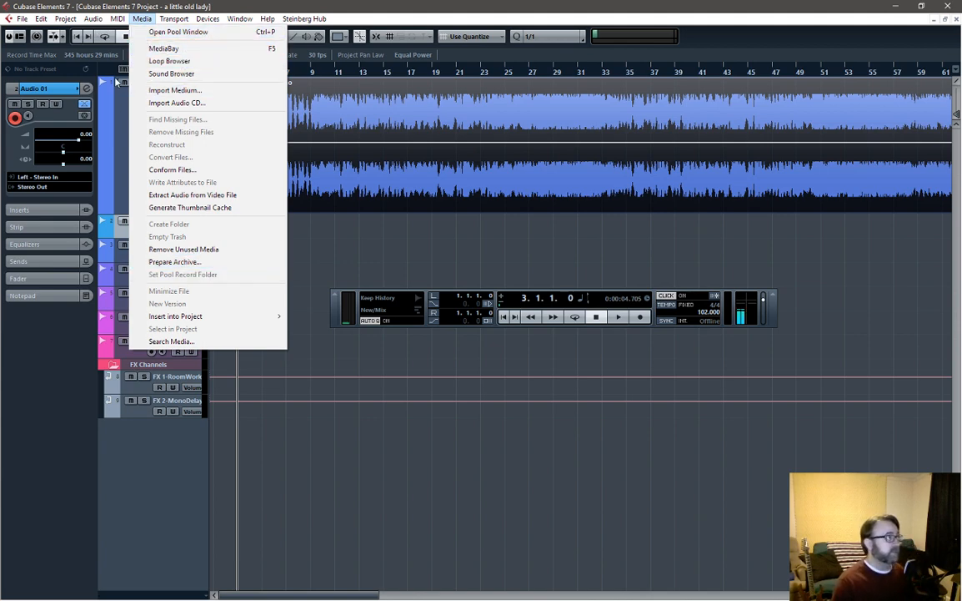
left_click(121, 120)
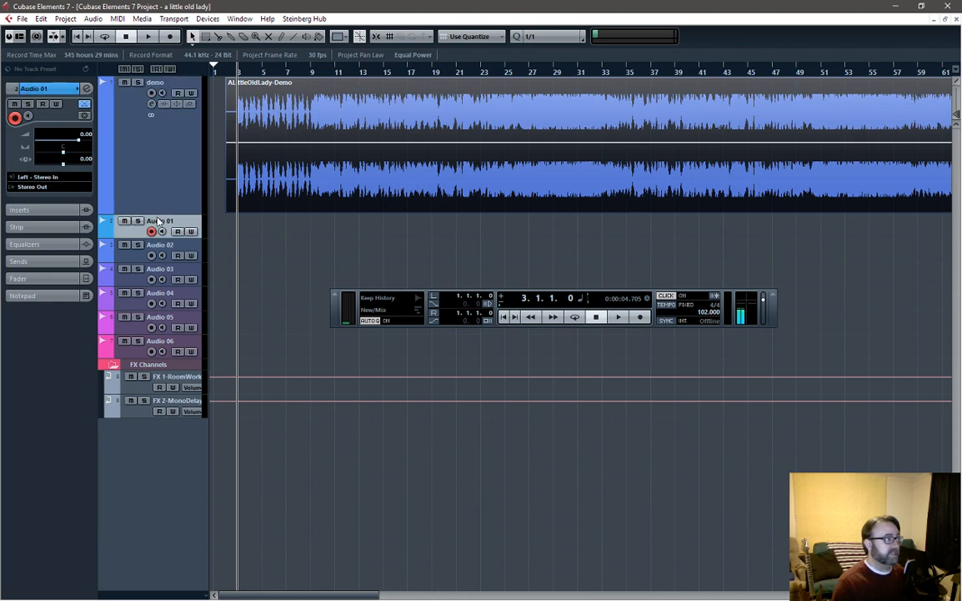
Step: Add six mono audio tracks below the Audio 01 track
right_click(159, 222)
mouse_move(197, 226)
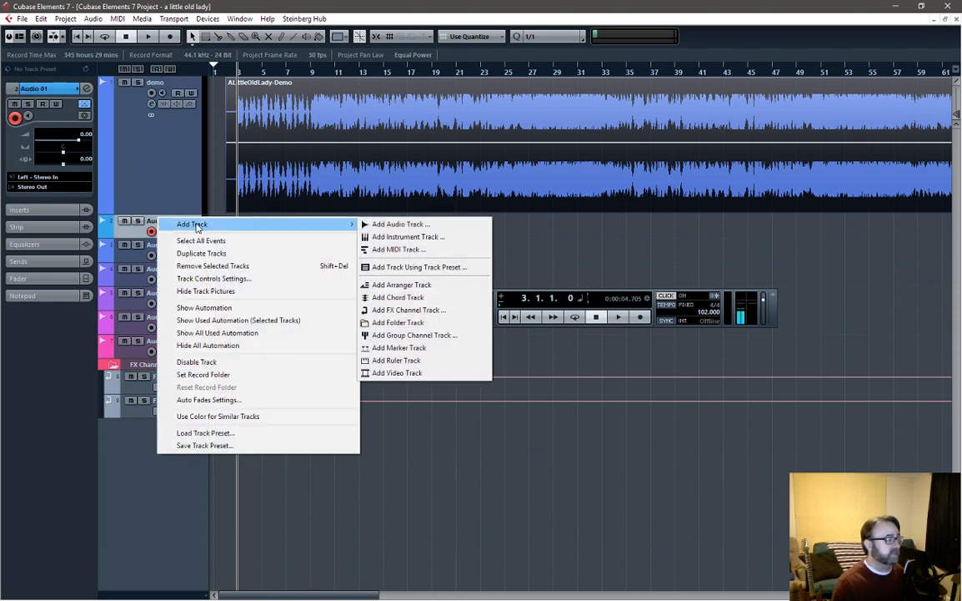
left_click(399, 224)
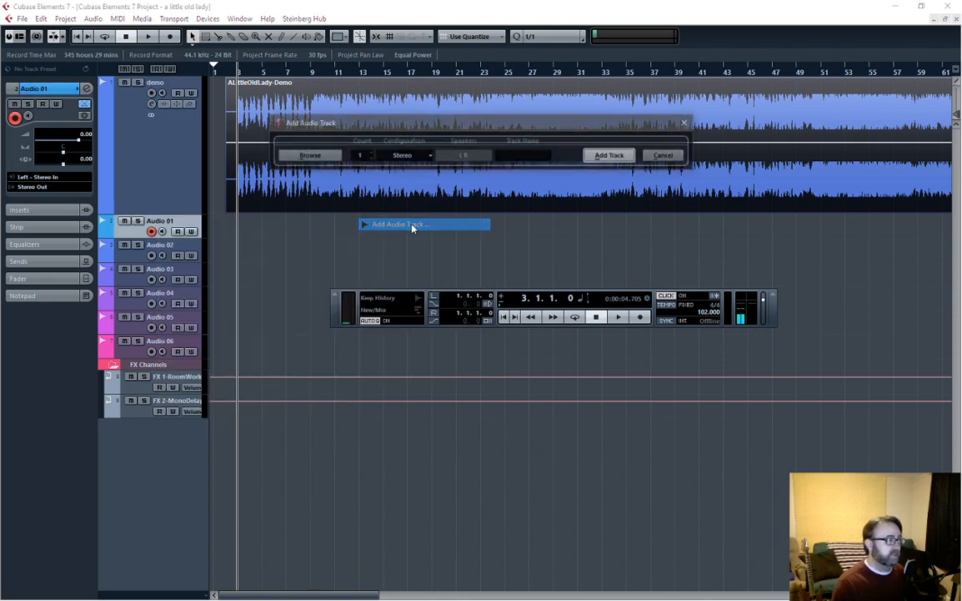
left_click(420, 162)
left_click(417, 166)
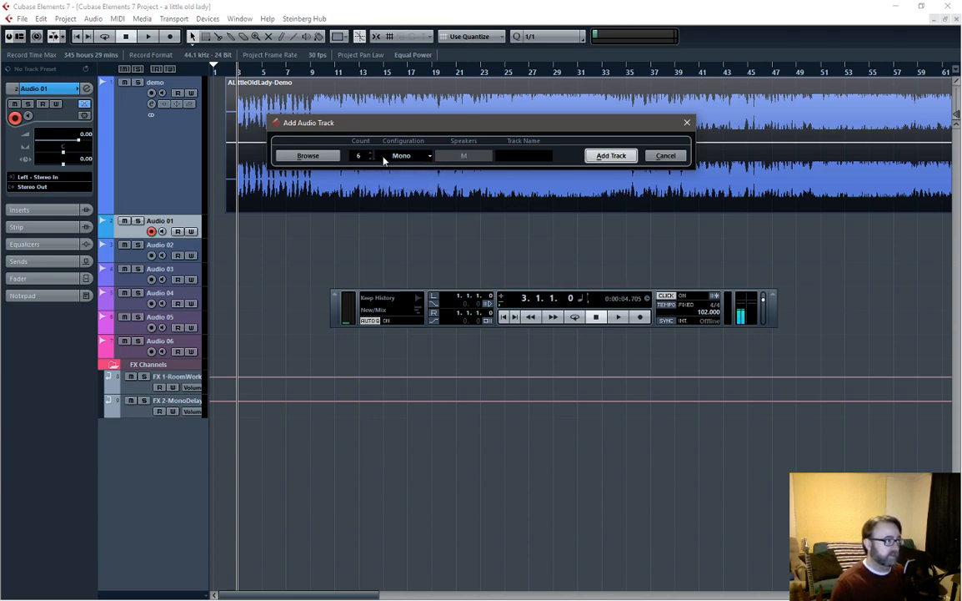
left_click(611, 155)
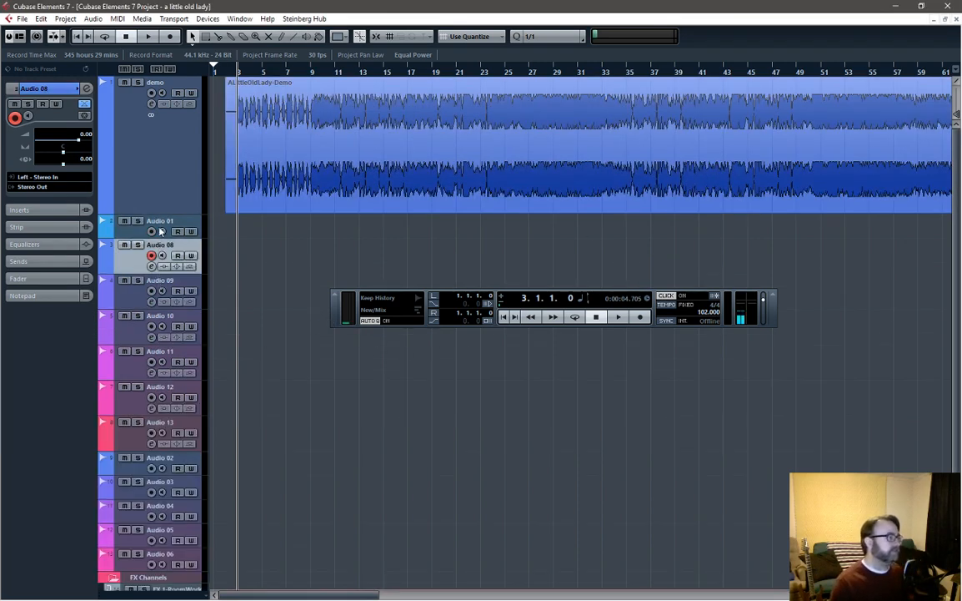
Step: Move the tracks Audio 02 to Audio 06 directly below Audio 01, above the newly added tracks
left_click(171, 459)
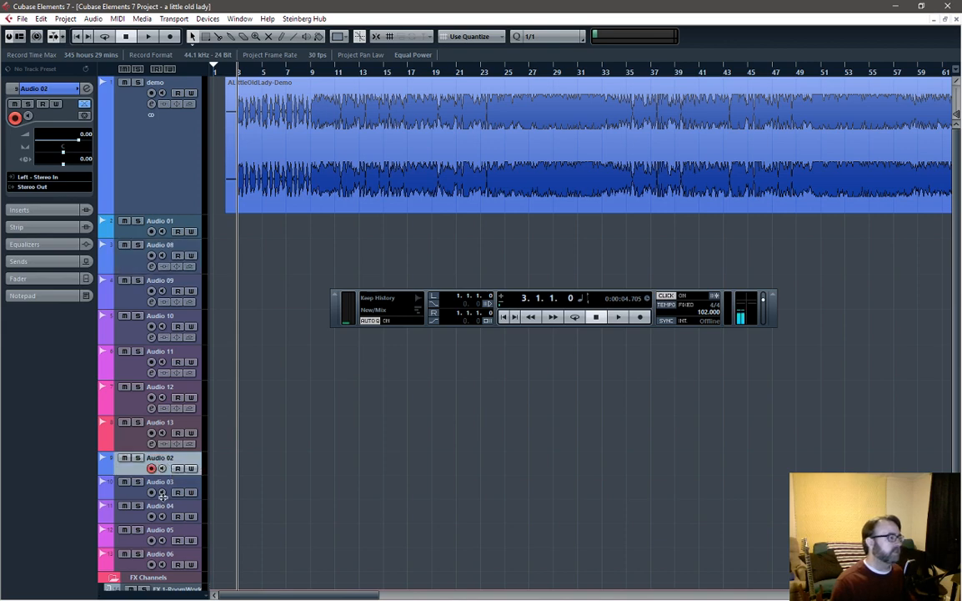
left_click(153, 556, "shift")
left_click_drag(152, 557, 170, 266)
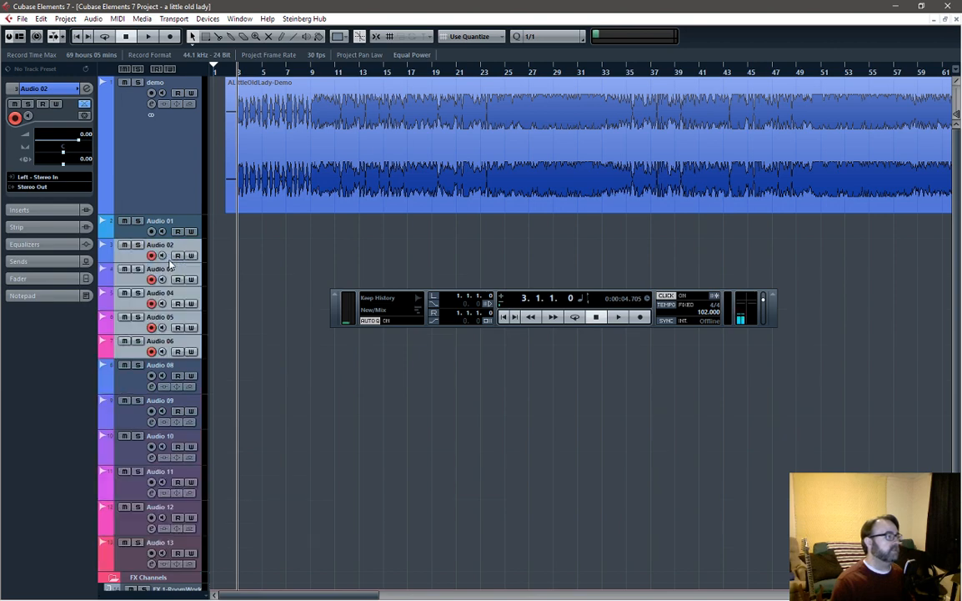
left_click(169, 246)
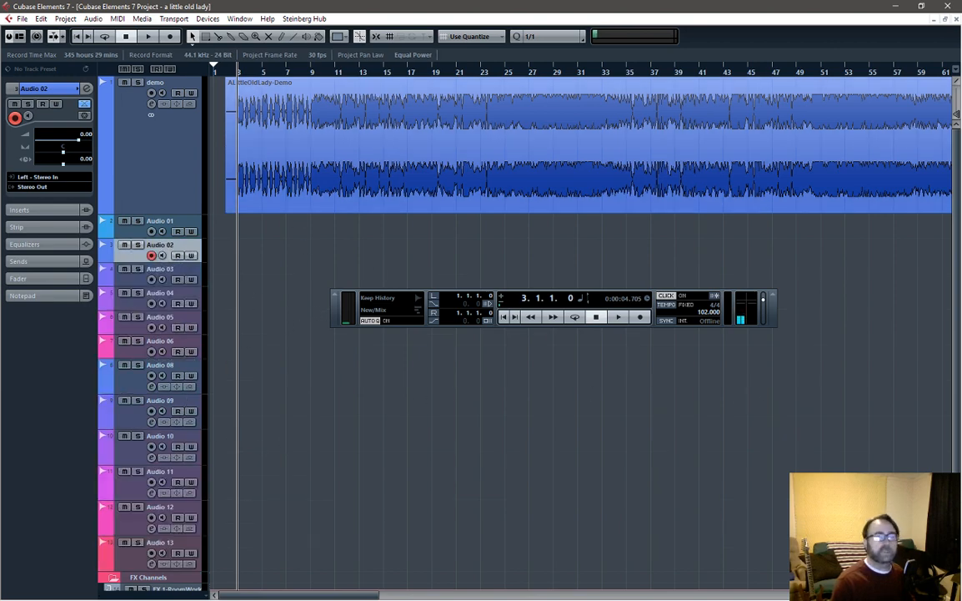
Step: Import the seven ALittleOldLady stems (bass, four vocals, two guitars) onto different tracks, starting at Audio 01
left_click(179, 221)
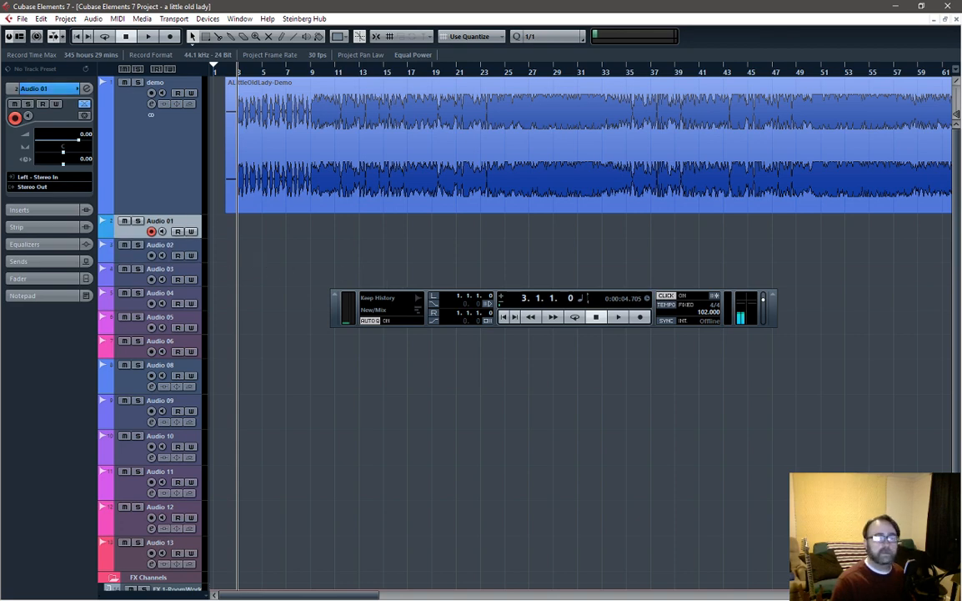
key("F2")
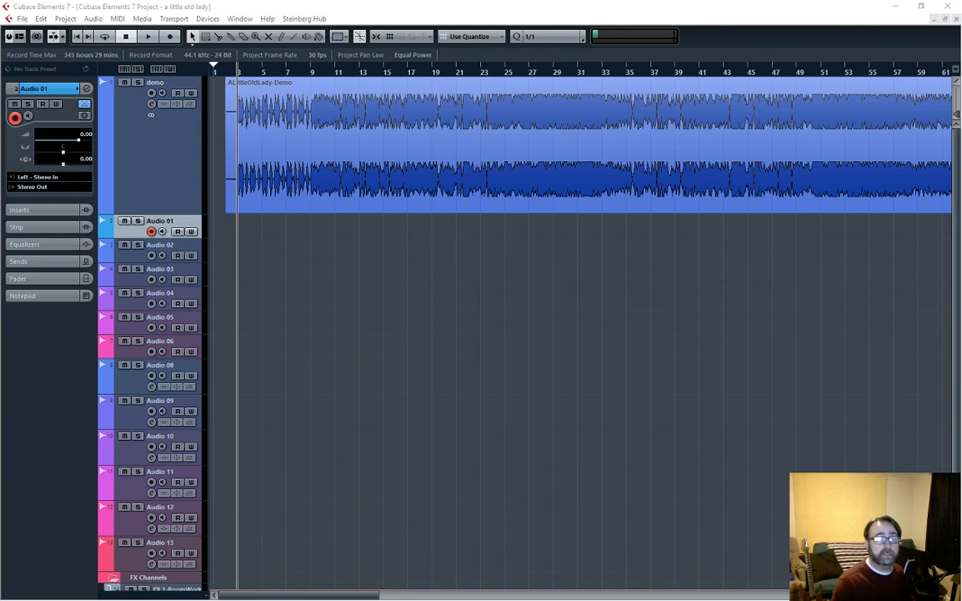
left_click_drag(950, 258, 221, 231)
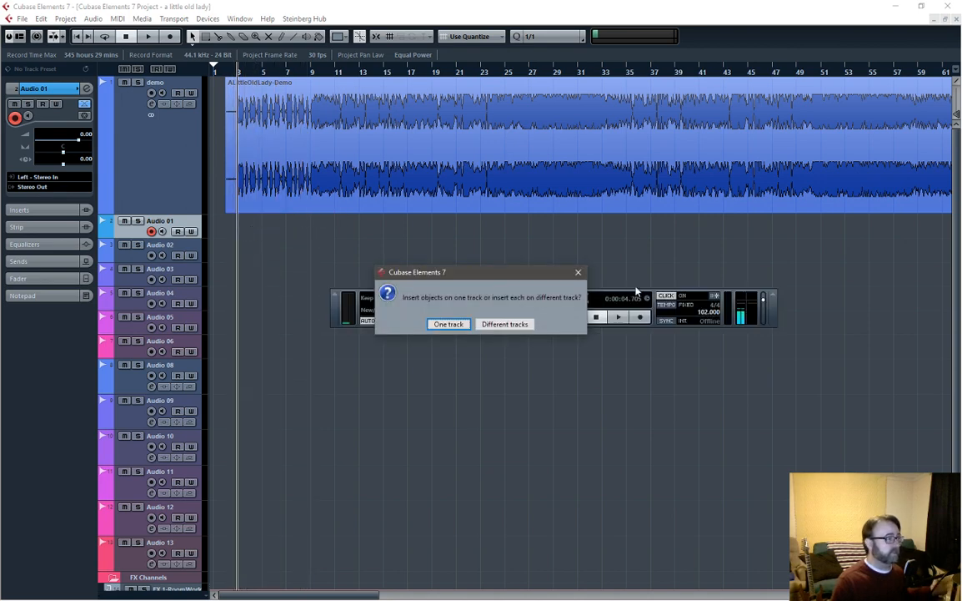
left_click(518, 324)
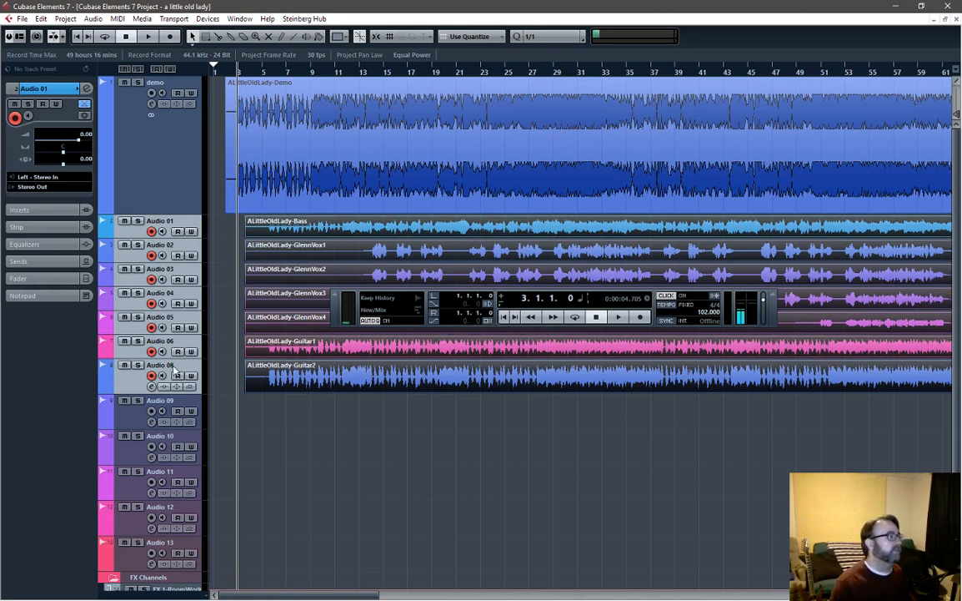
Step: Rename the Audio 01 track as bass
double_click(168, 220)
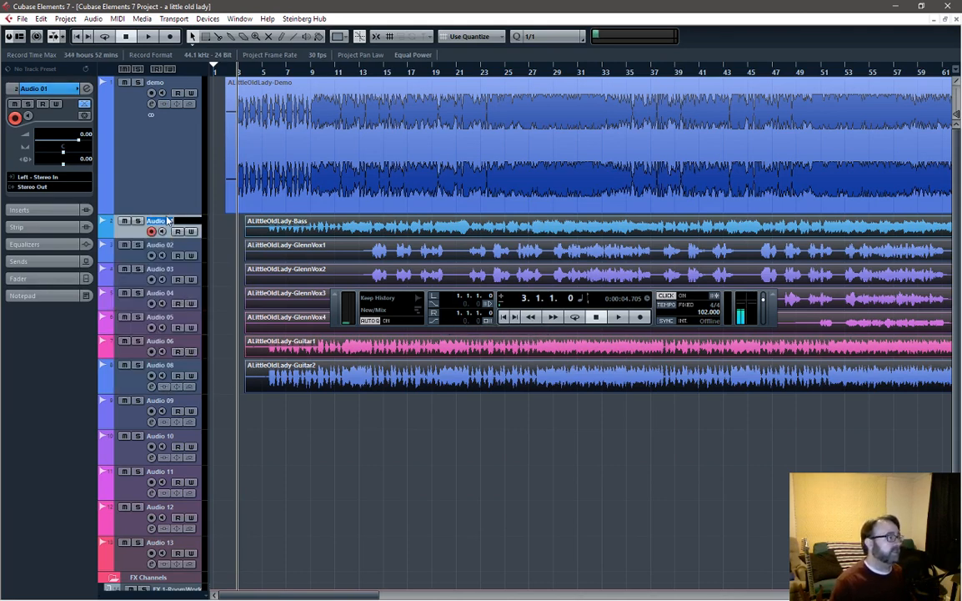
type("bass")
key("Return")
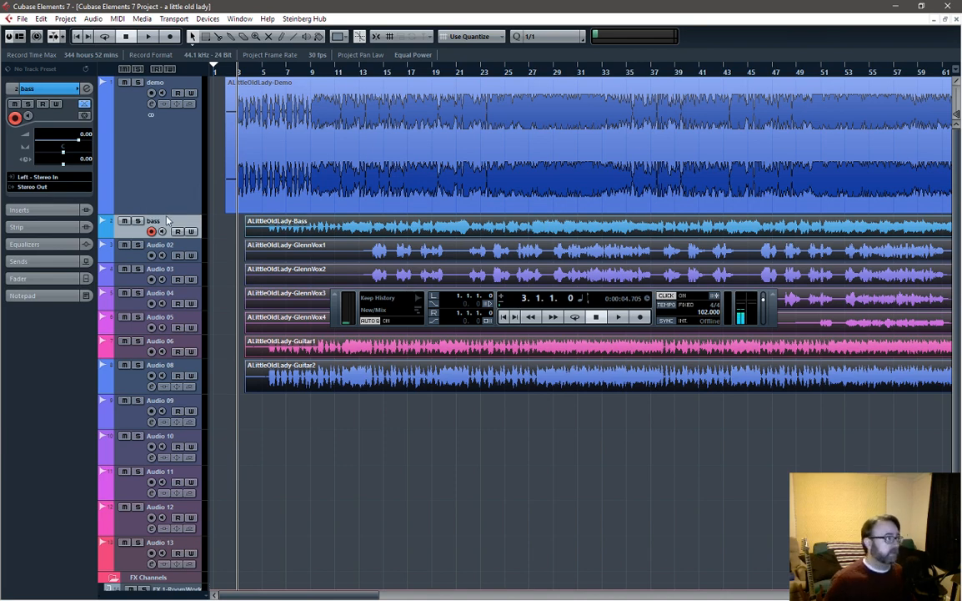
Step: Rename the four vocal tracks, Audio 02 to Audio 05, as v, v2, v3 and v4
double_click(175, 245)
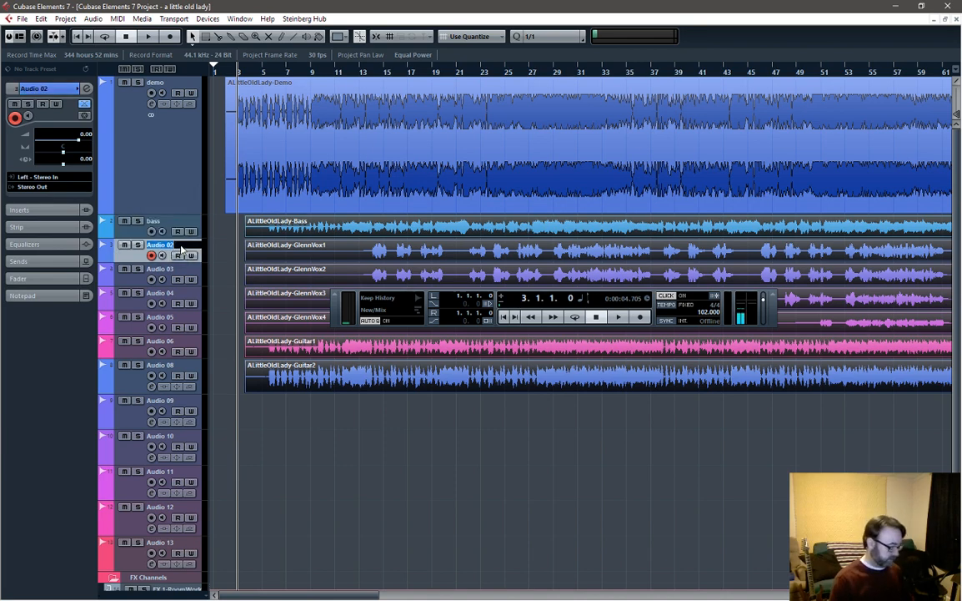
type("v")
key("Return")
double_click(183, 270)
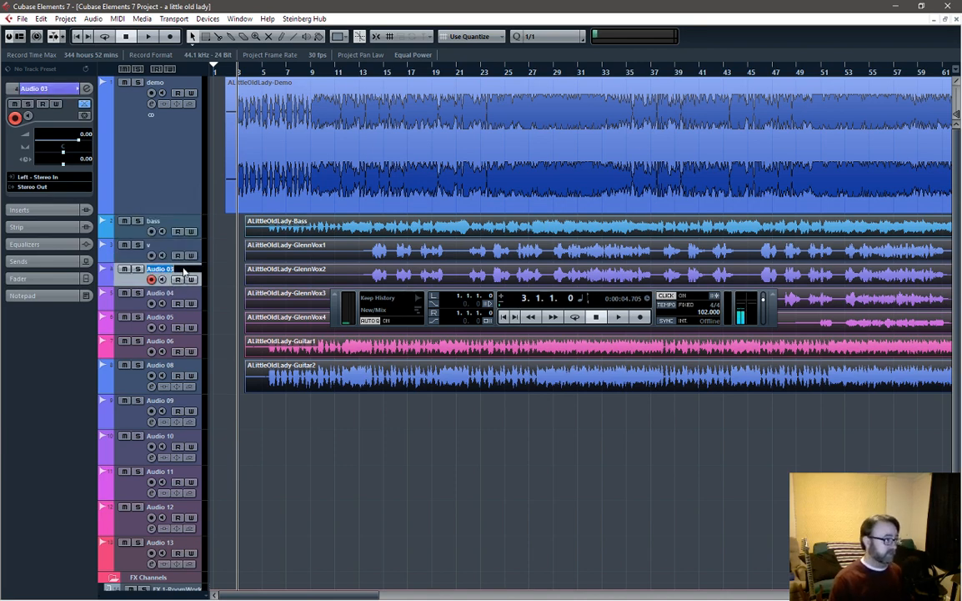
type("v2")
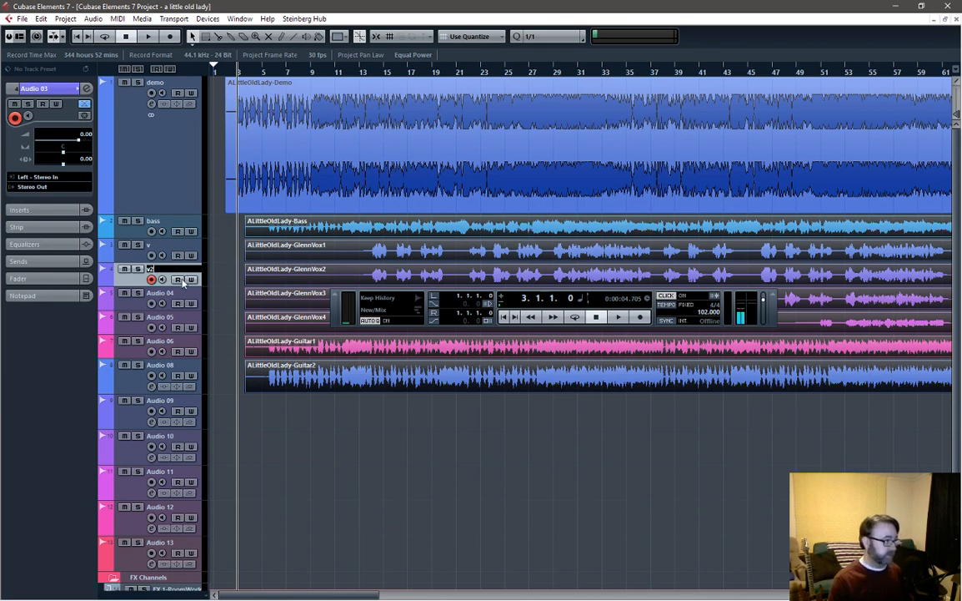
key("Return")
double_click(149, 293)
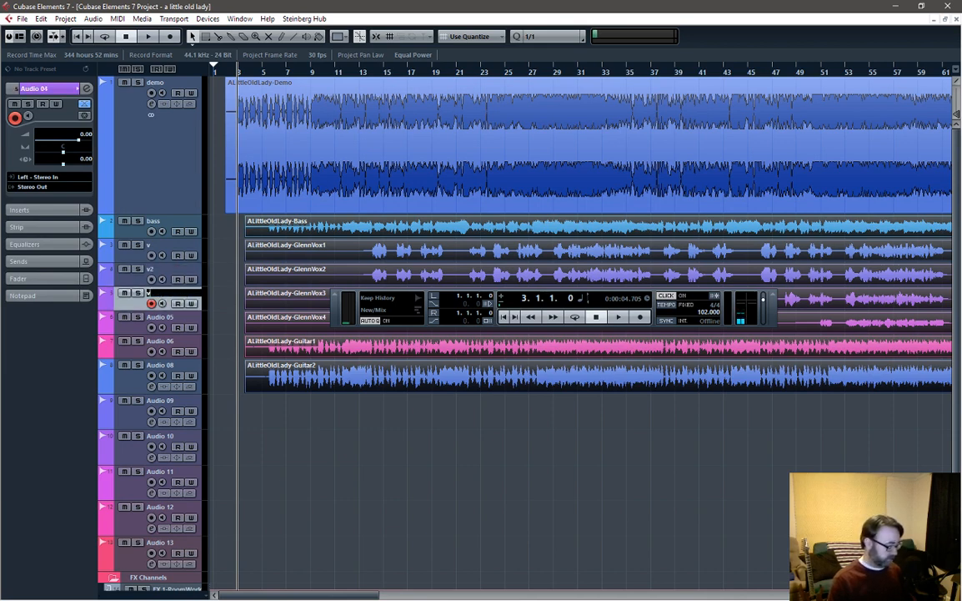
type("v3")
key("Return")
double_click(184, 321)
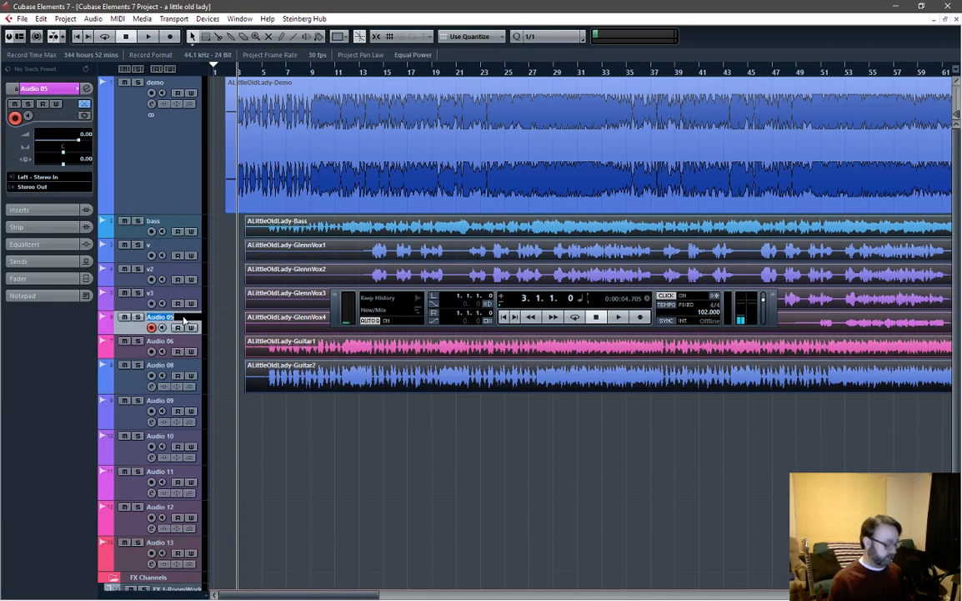
type("v4")
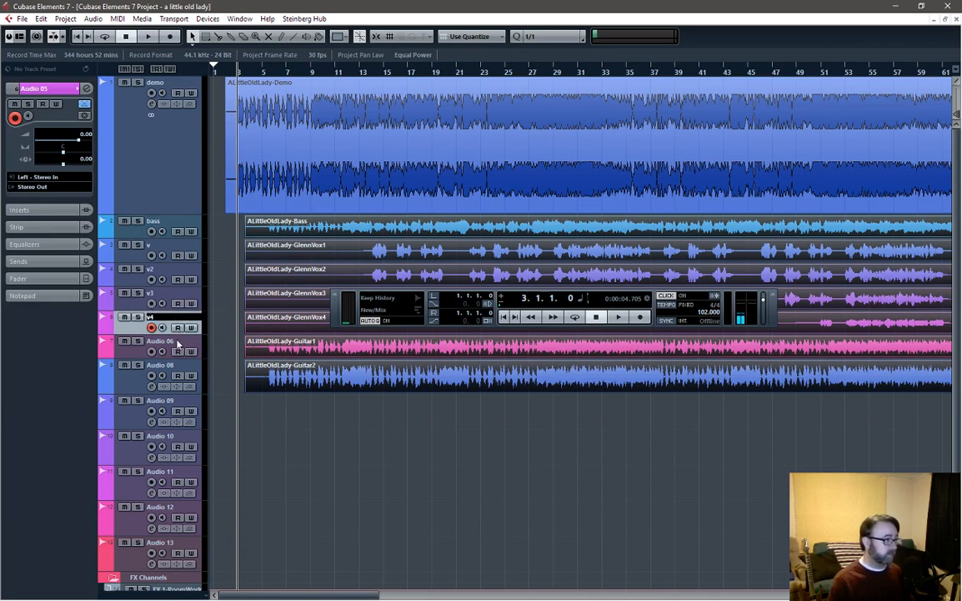
key("Return")
Step: Rename both guitar tracks, Audio 06 and Audio 08, with the guitarist's first name followed by "git"
left_click(178, 342)
double_click(178, 341)
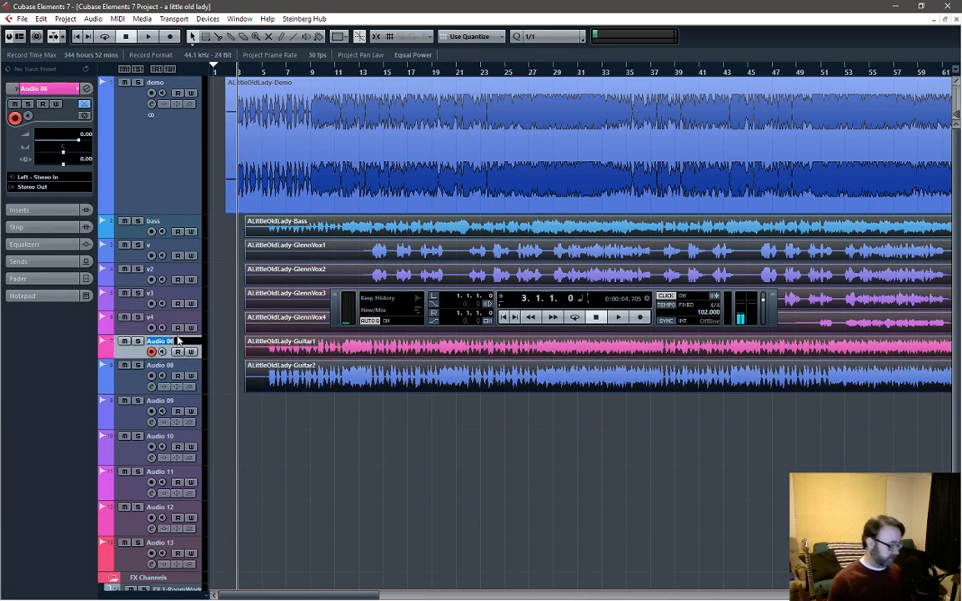
type("glenngi")
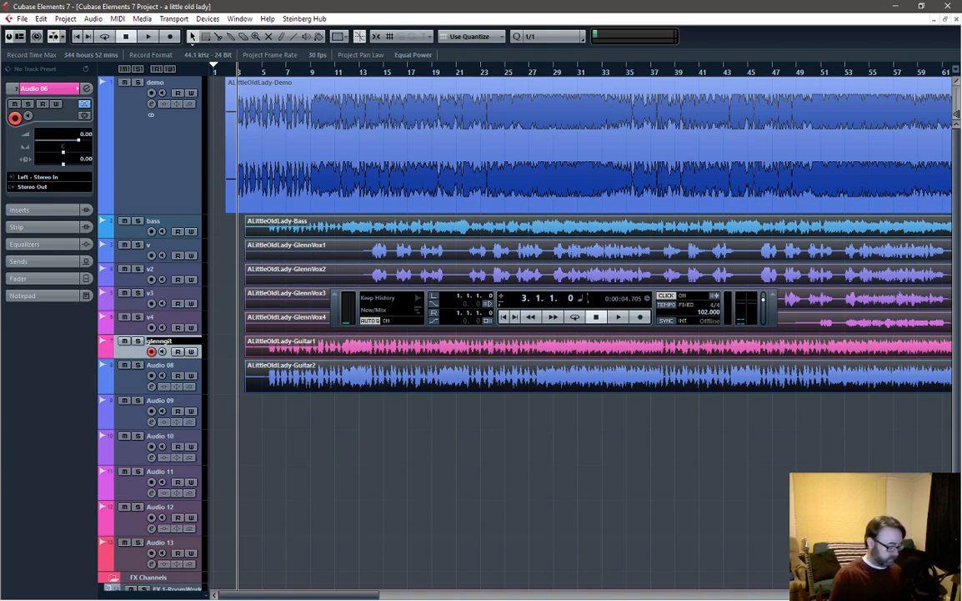
type("t")
key("Return")
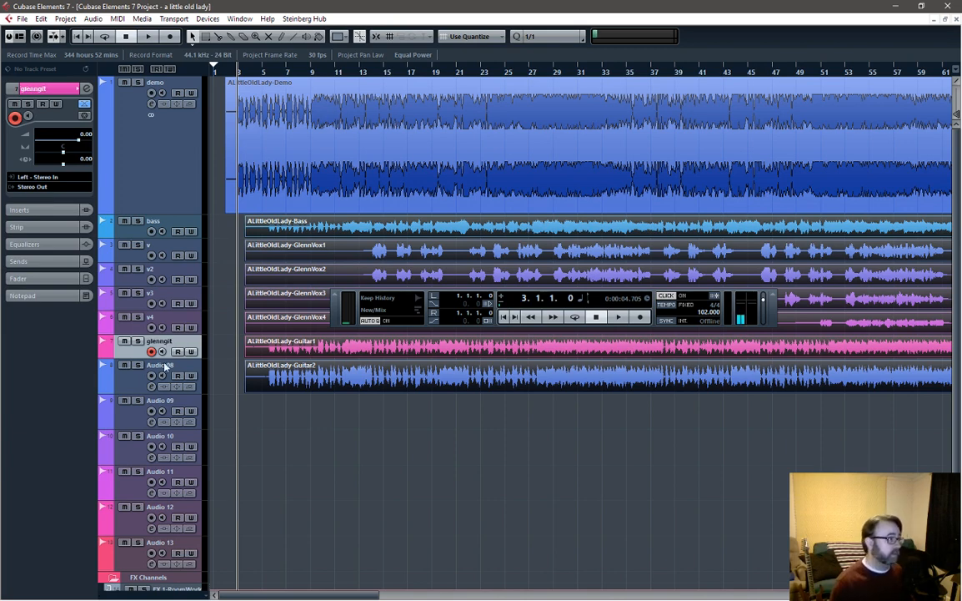
double_click(163, 366)
type("glenngit")
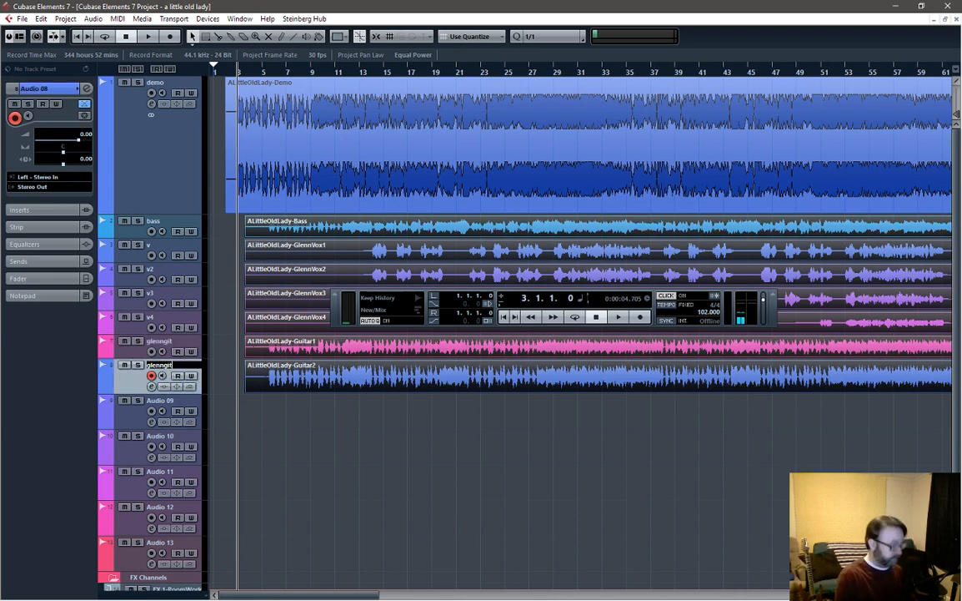
key("Return")
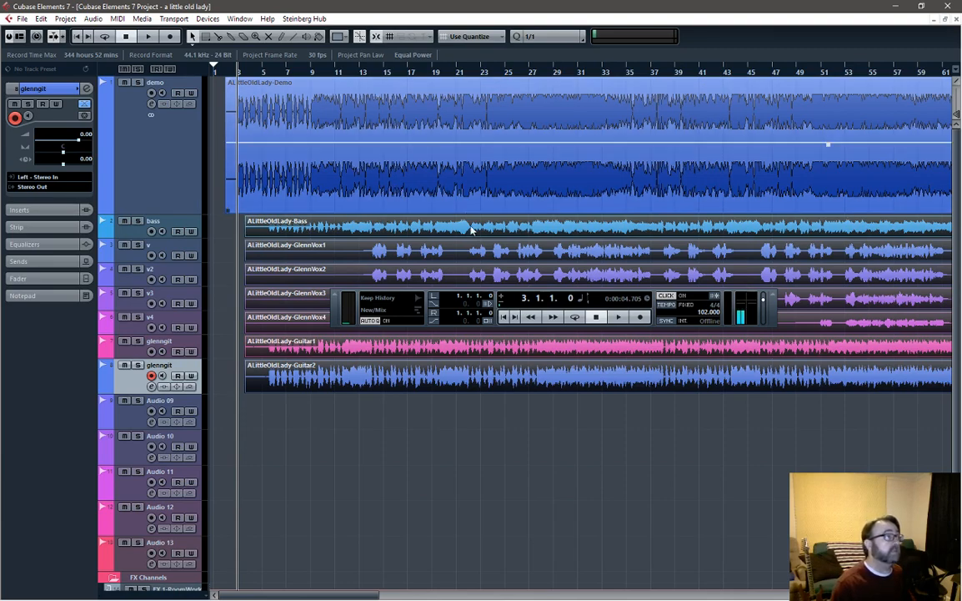
Step: Shift all seven stem clips together to start at bar 1, with their first notes matching the demo's at bar 3
scroll(326, 271, "up", 3)
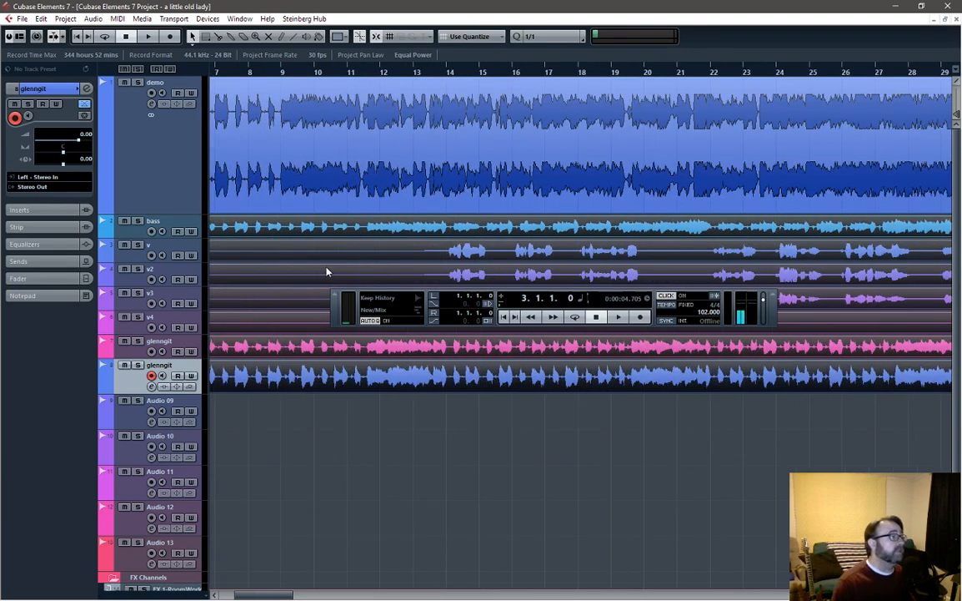
left_click_drag(268, 595, 226, 594)
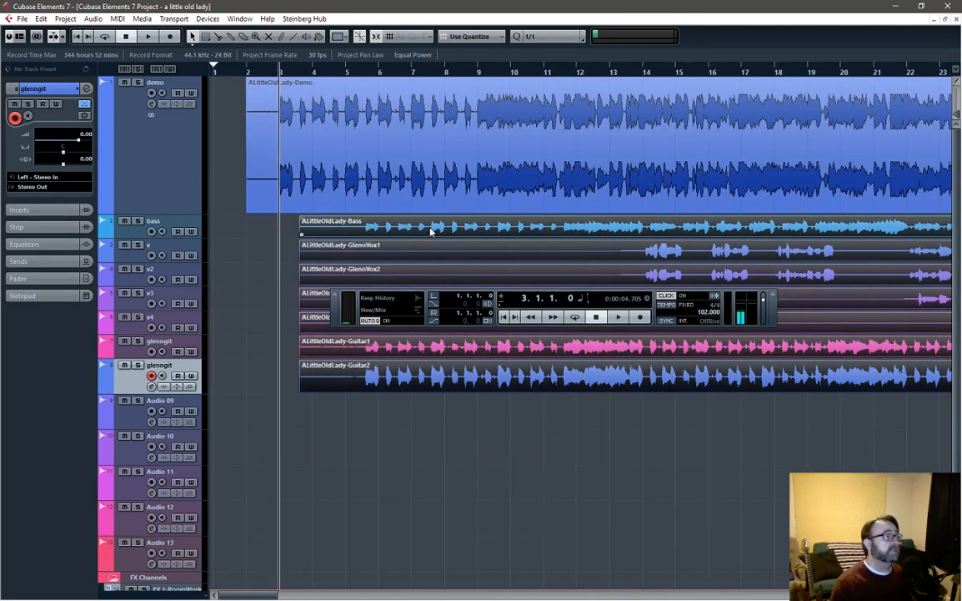
left_click_drag(430, 230, 328, 233)
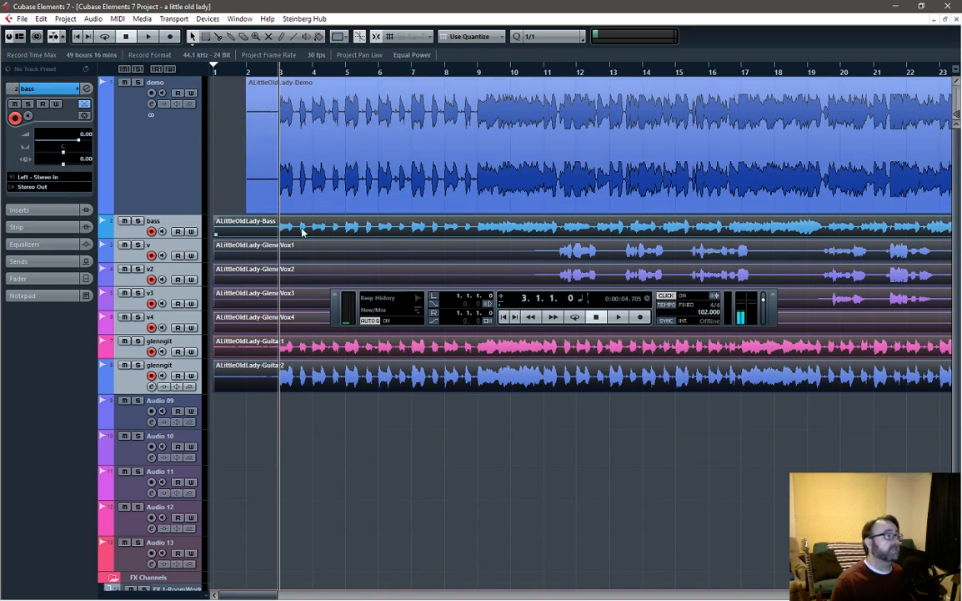
scroll(281, 181, "up", 5)
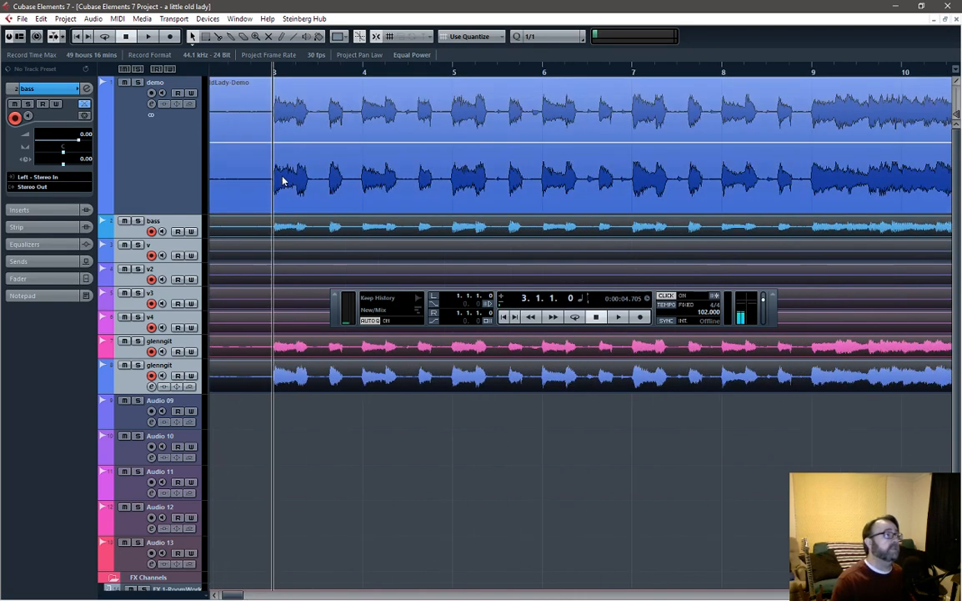
Step: Mute the demo track and reduce its height to match the other tracks
scroll(282, 181, "down", 5)
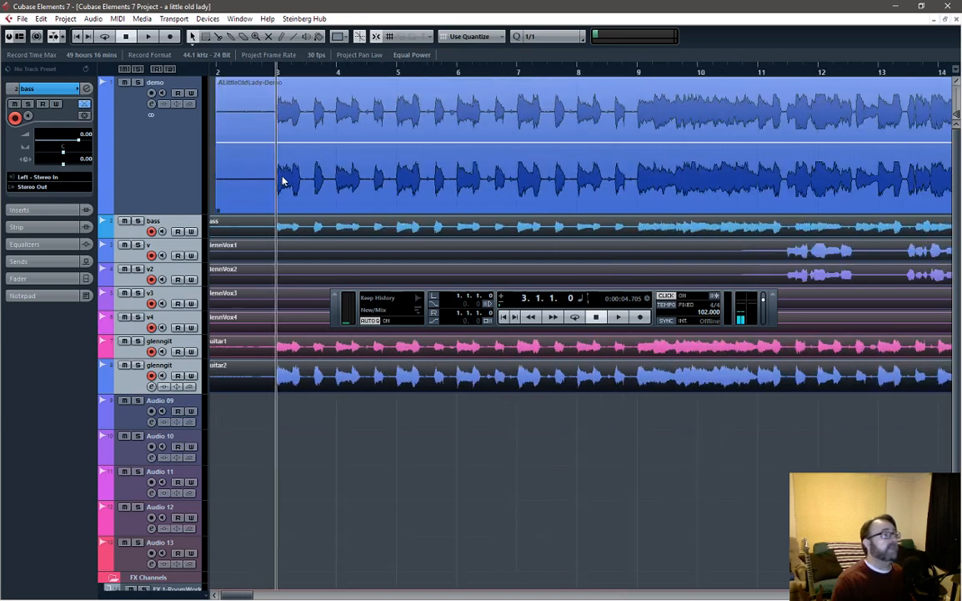
left_click(124, 82)
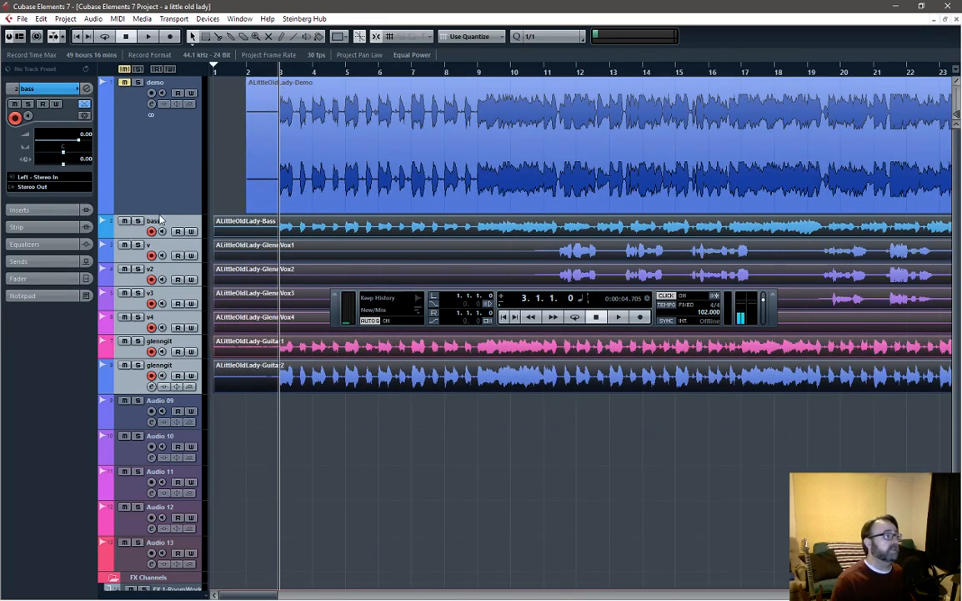
left_click_drag(158, 212, 151, 109)
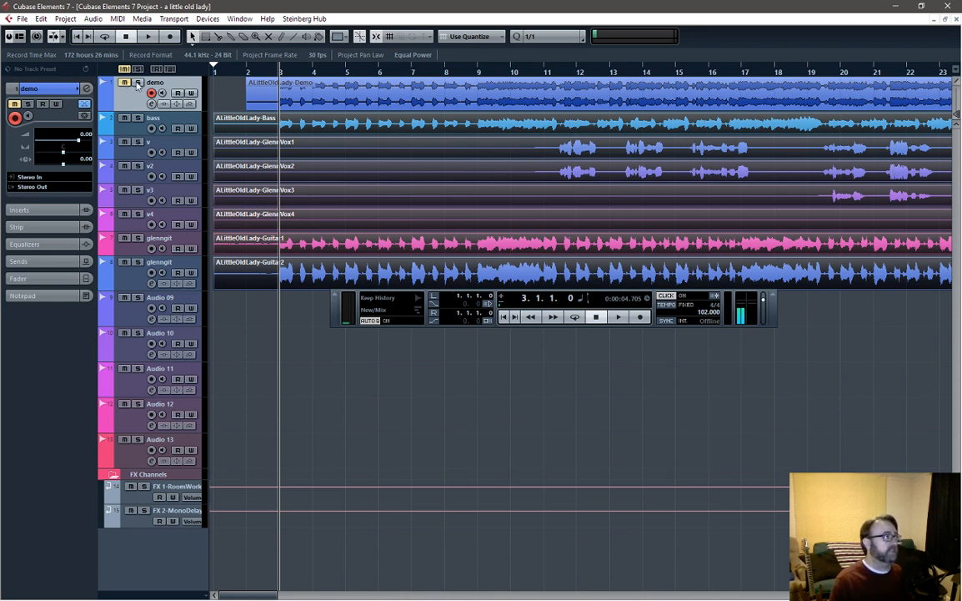
Step: Hide the Transport panel and show it again
left_click(269, 102)
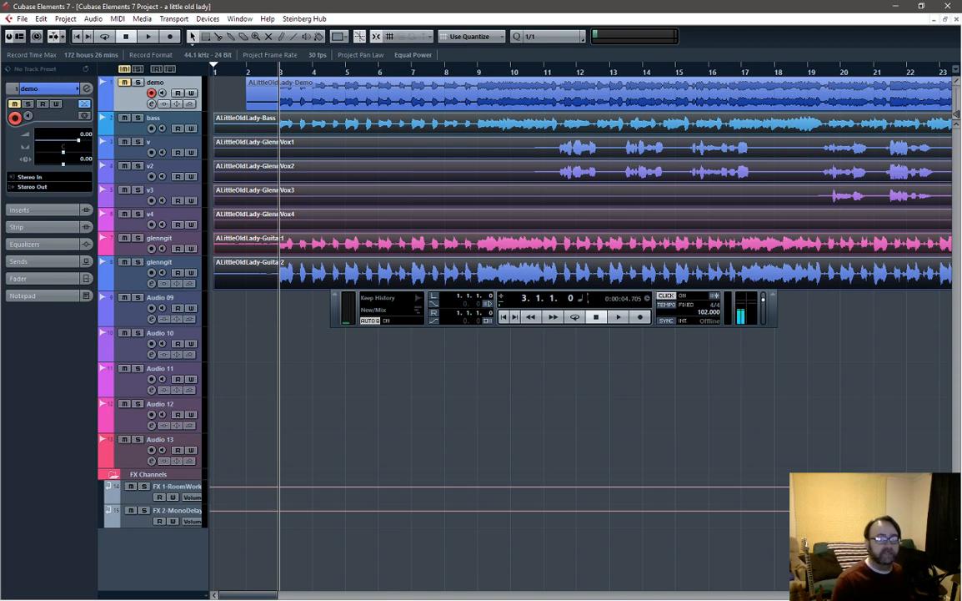
key("F2")
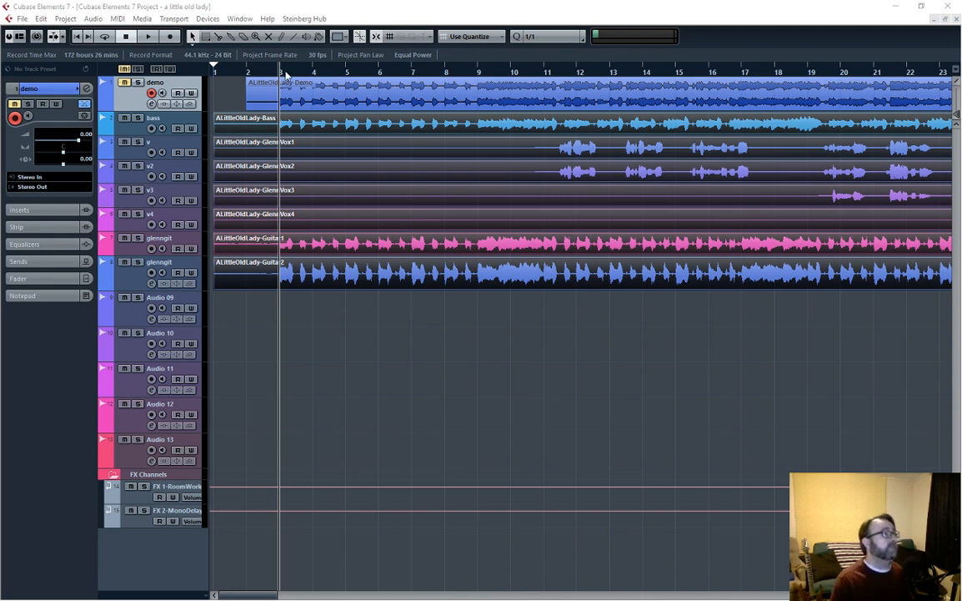
key("F2")
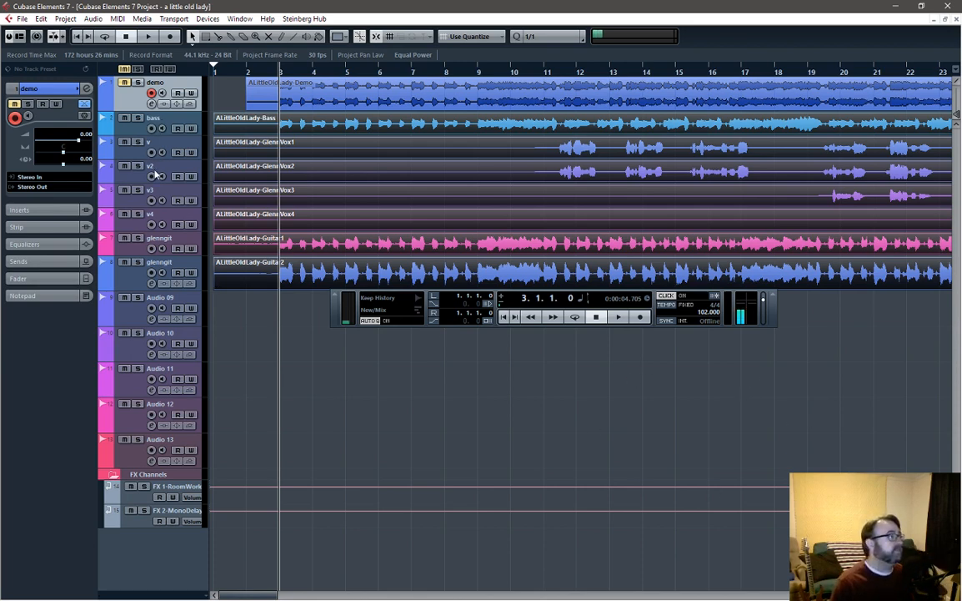
Step: Solo the first guitar track and select all clips in the project
left_click(142, 242)
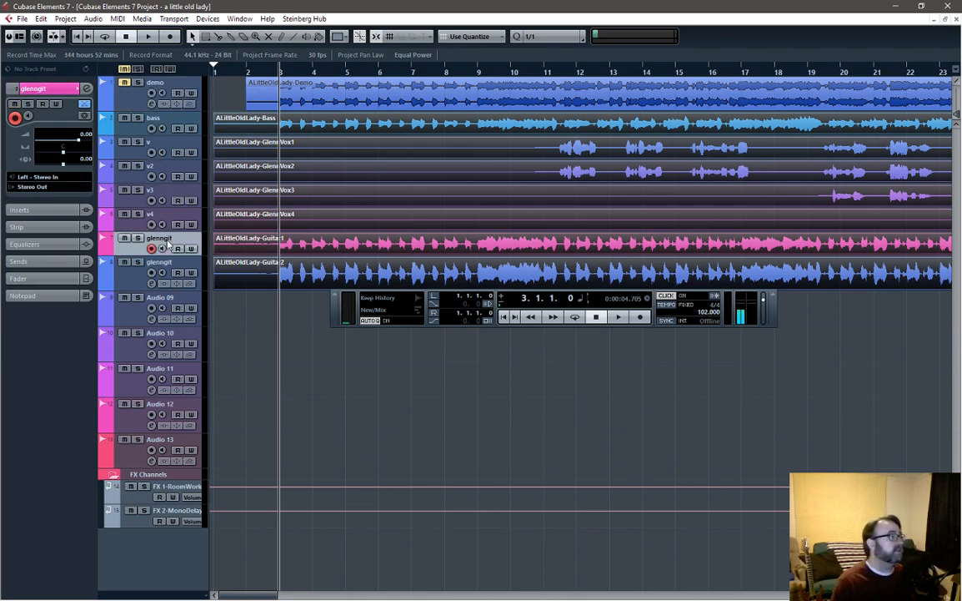
key("ctrl+a")
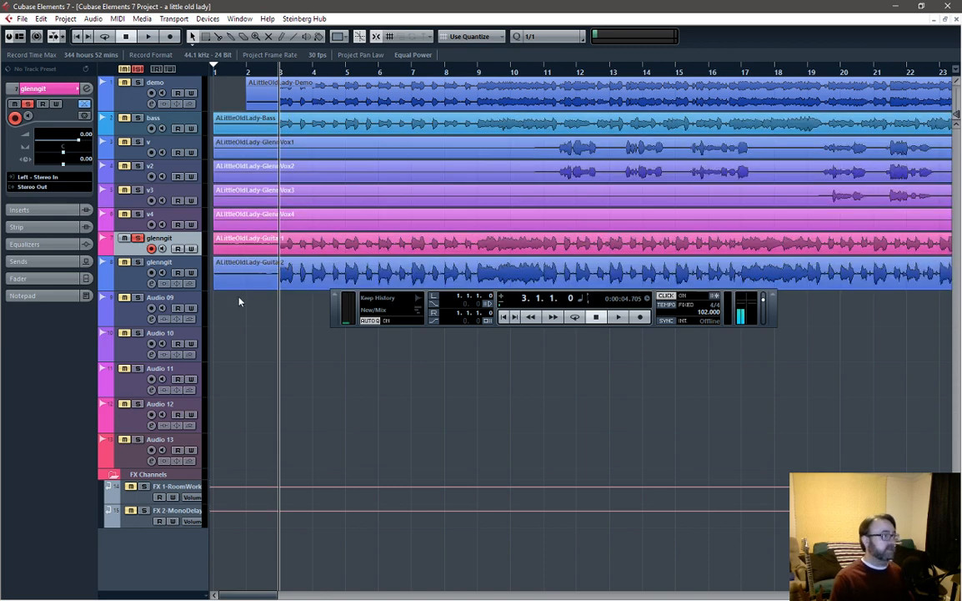
double_click(173, 242)
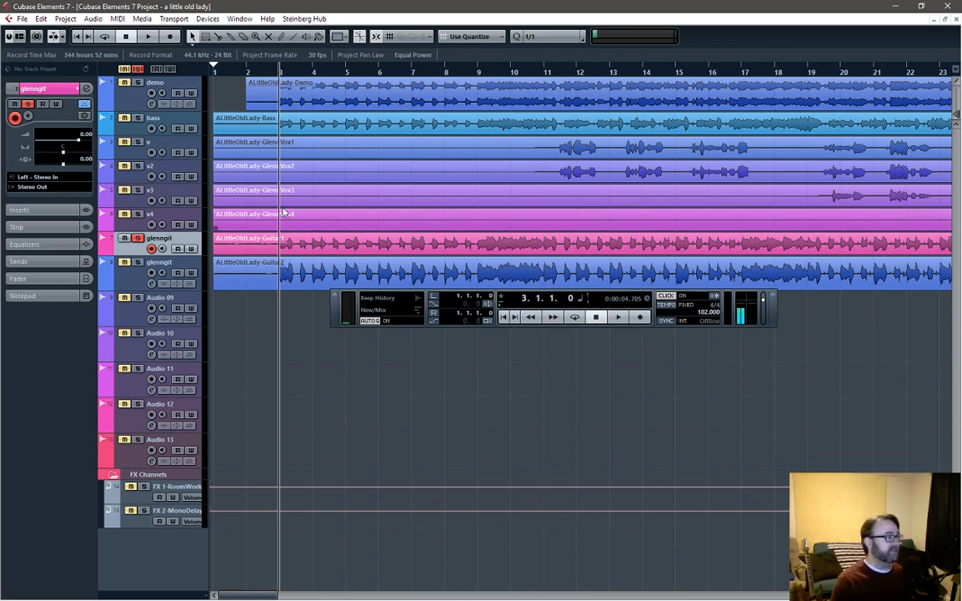
Step: Play the soloed guitar track from bar 3 and turn the metronome click off
scroll(384, 203, "up", 5)
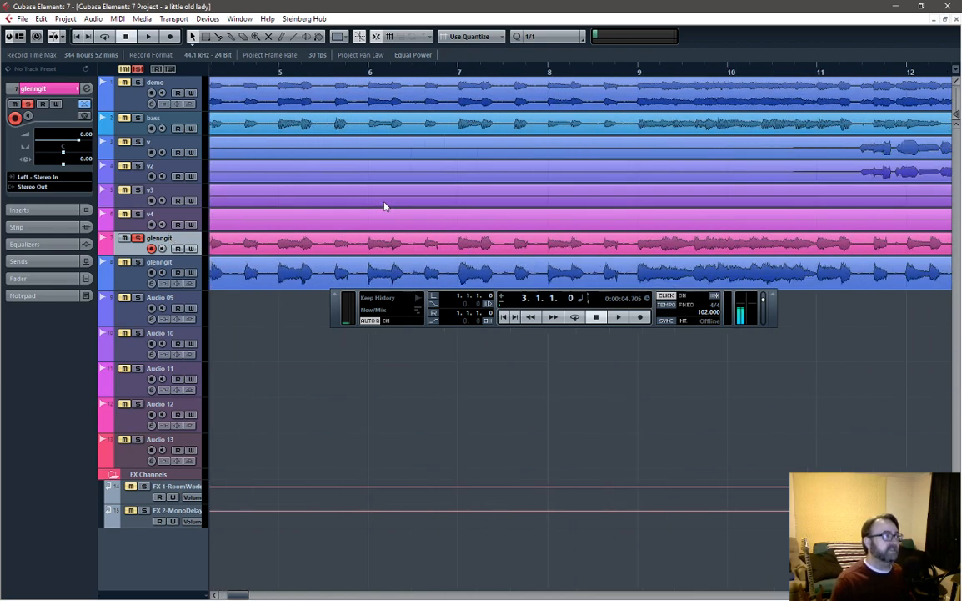
left_click_drag(239, 595, 221, 596)
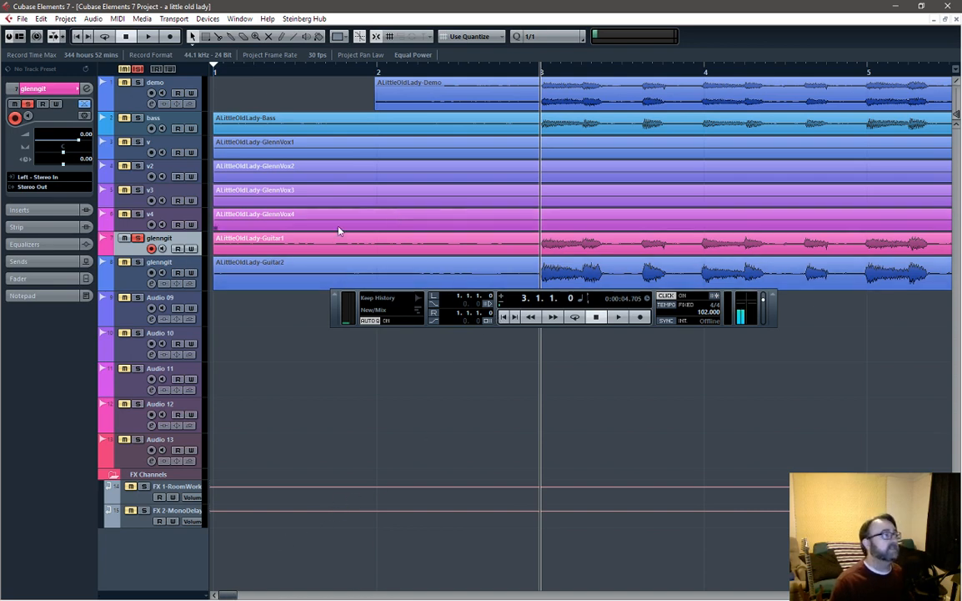
key("space")
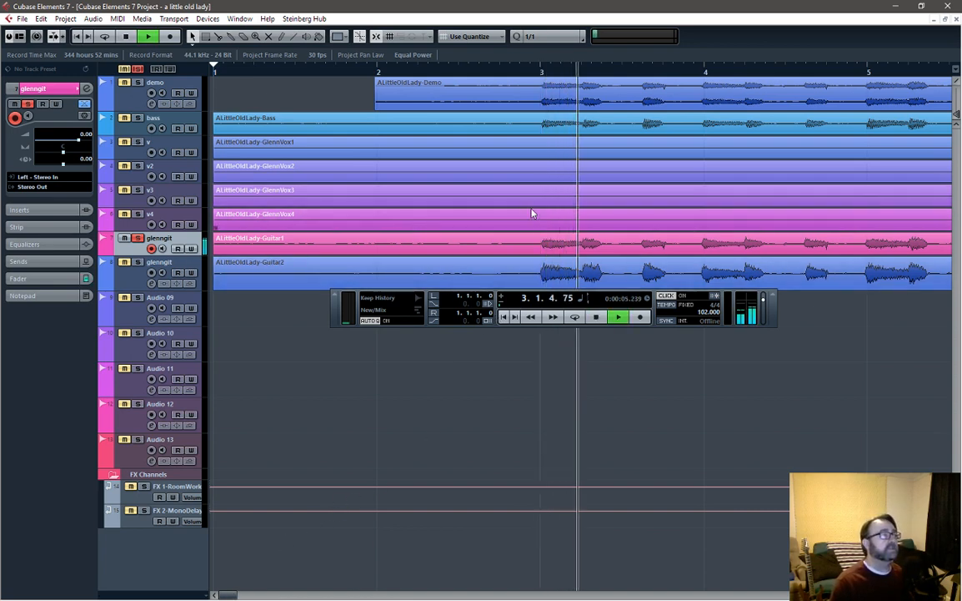
key("c")
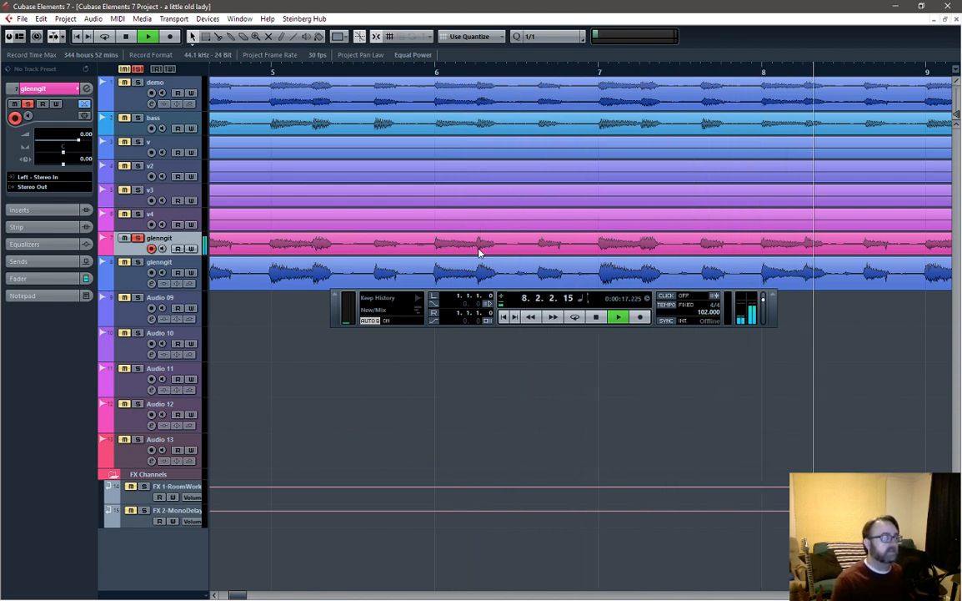
scroll(612, 241, "down", 3, "ctrl")
scroll(612, 242, "down", 2, "ctrl")
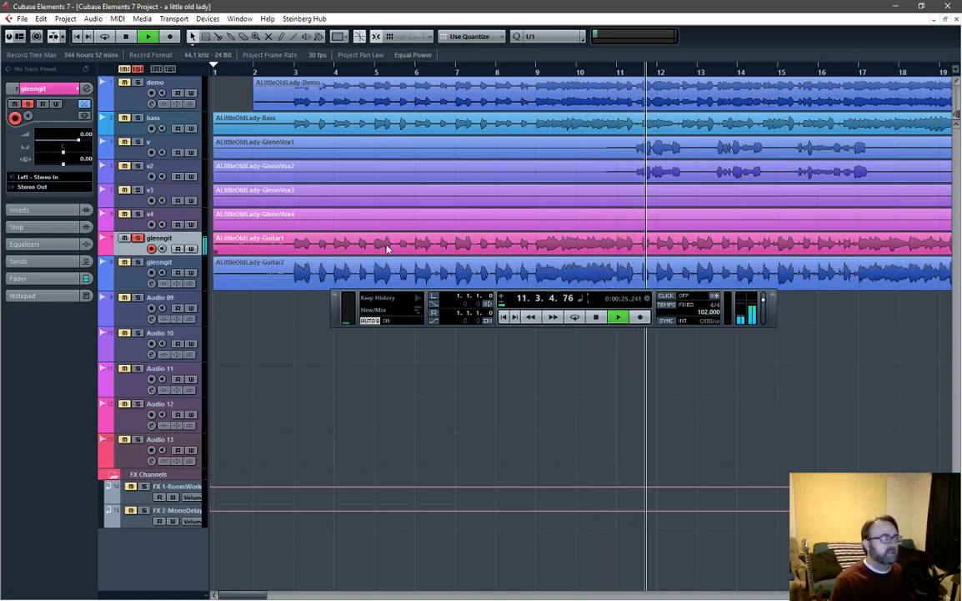
Step: Enlarge the first guitar track's height and hide the Transport panel
left_click(159, 280)
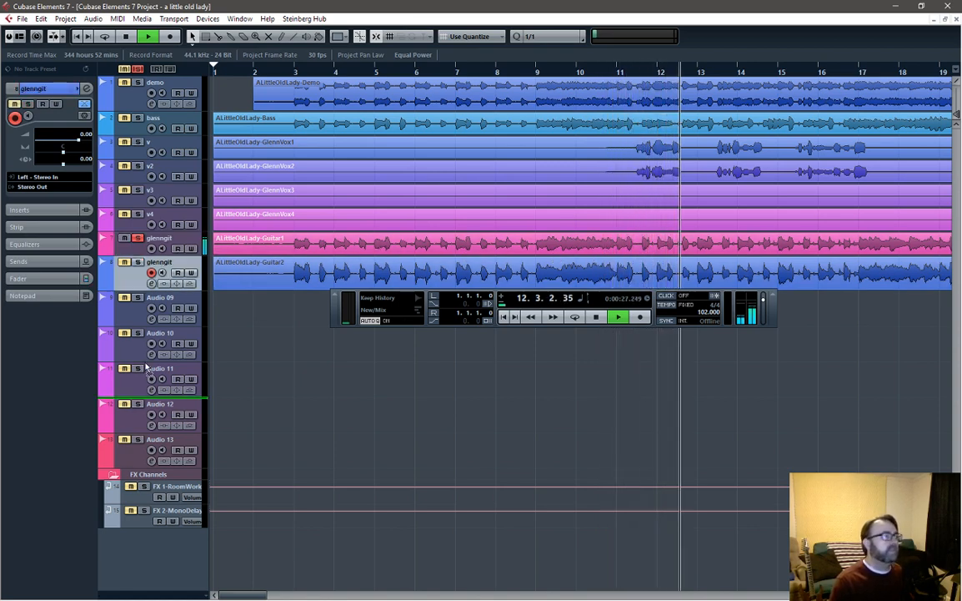
left_click_drag(158, 281, 161, 380)
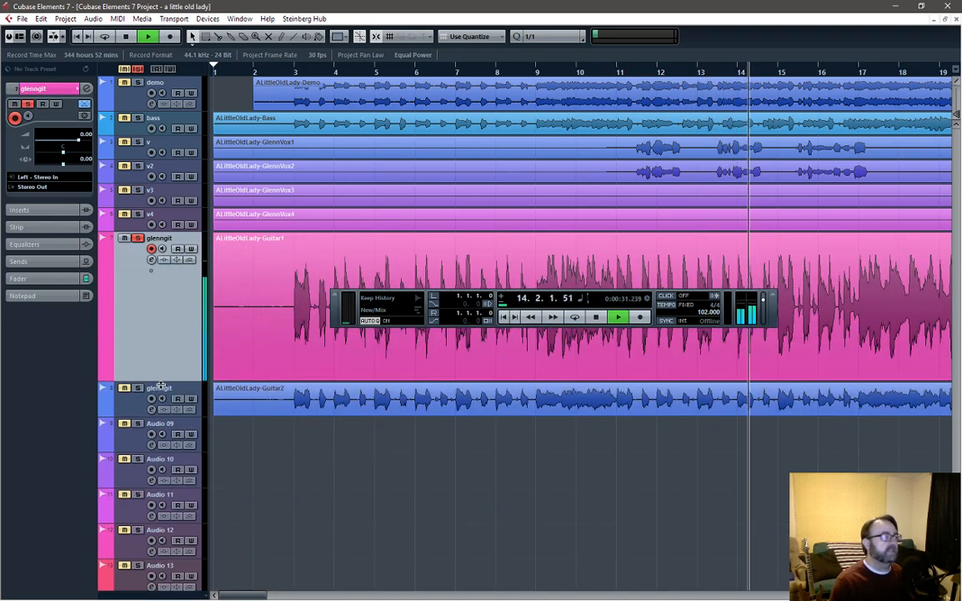
key("F2")
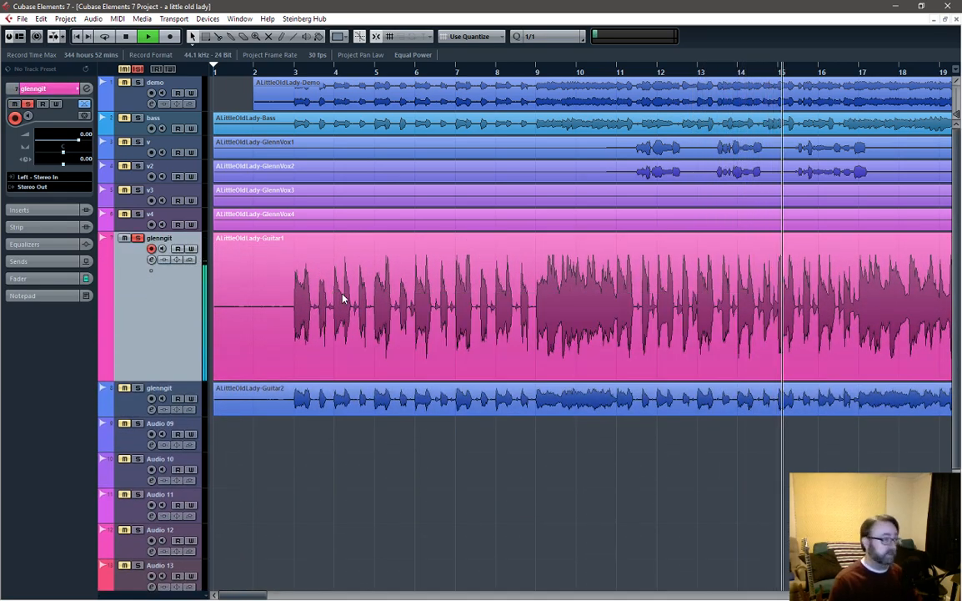
Step: Examine the first guitar track's waveform up close around bars 16 and 17 and stop playback
key("h")
key("h")
key("h")
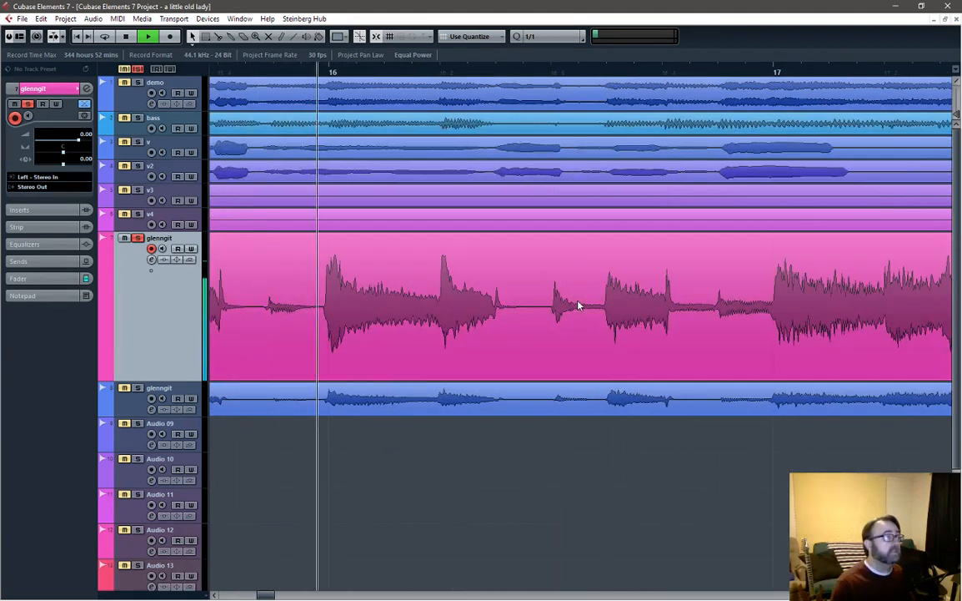
key("h")
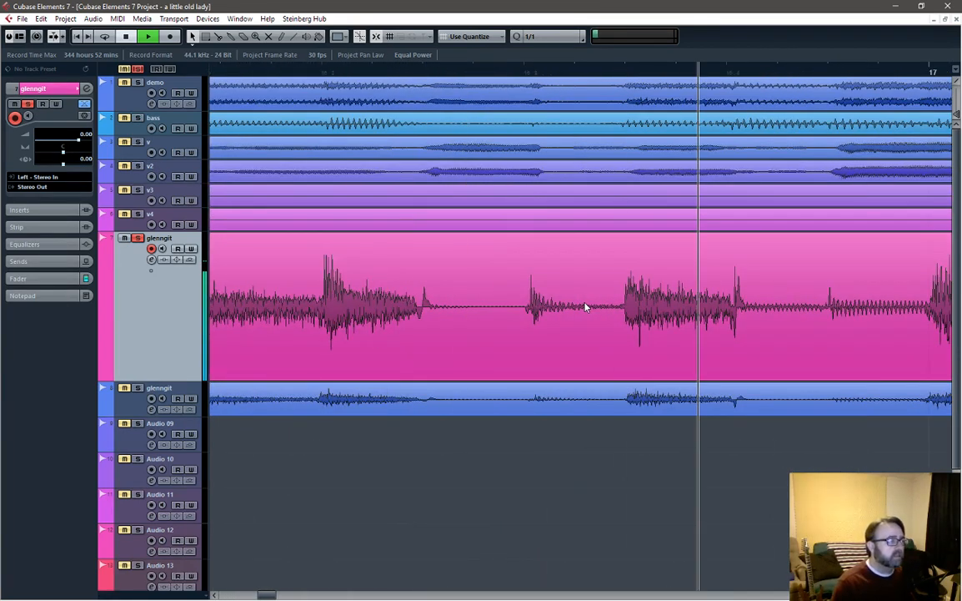
key("space")
key("h")
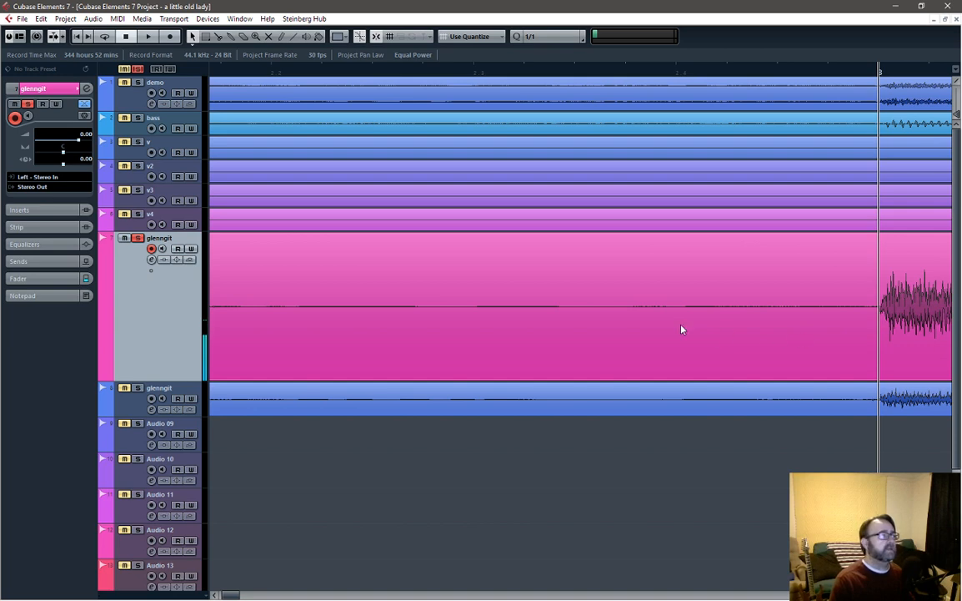
Step: Listen to the soloed first guitar track from bar 3 twice, stopping playback each time
key("g")
key("g")
key("g")
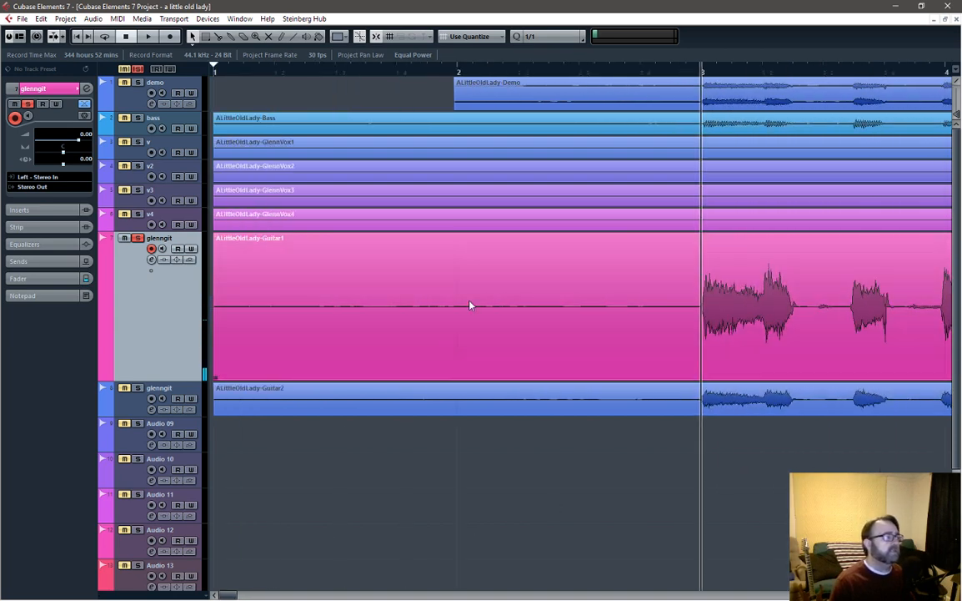
key("g")
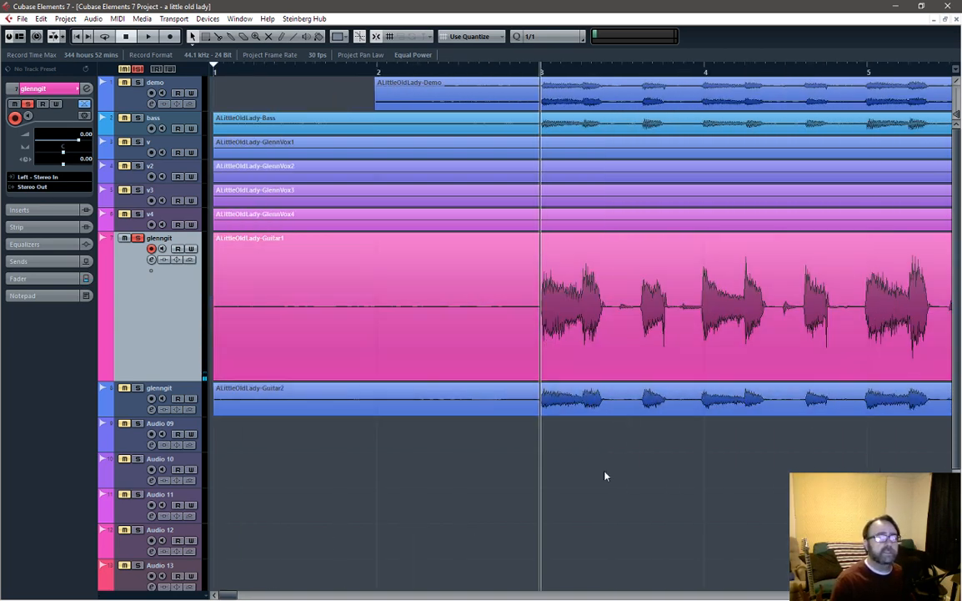
left_click_drag(230, 596, 237, 596)
key("g")
key("g")
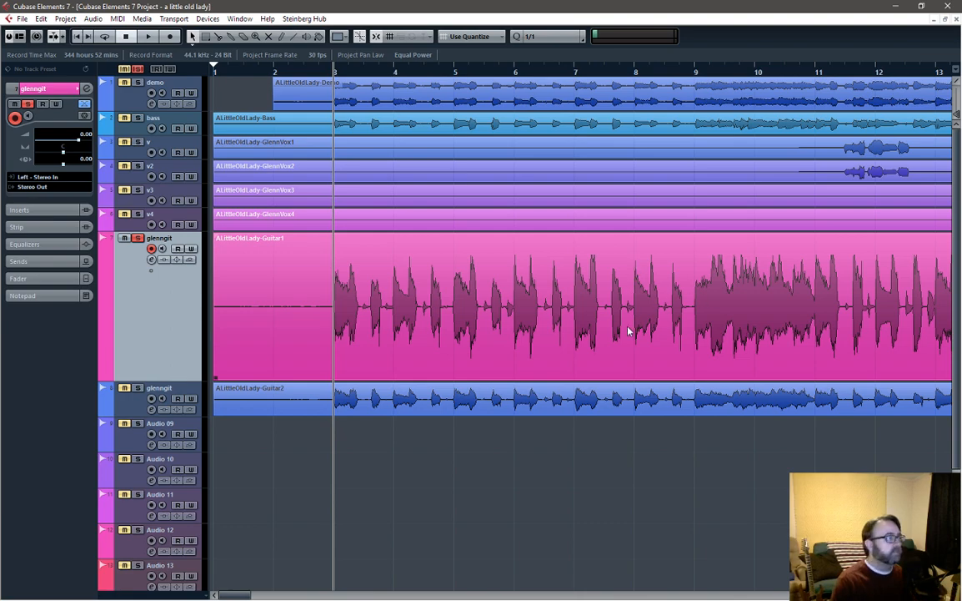
key("g")
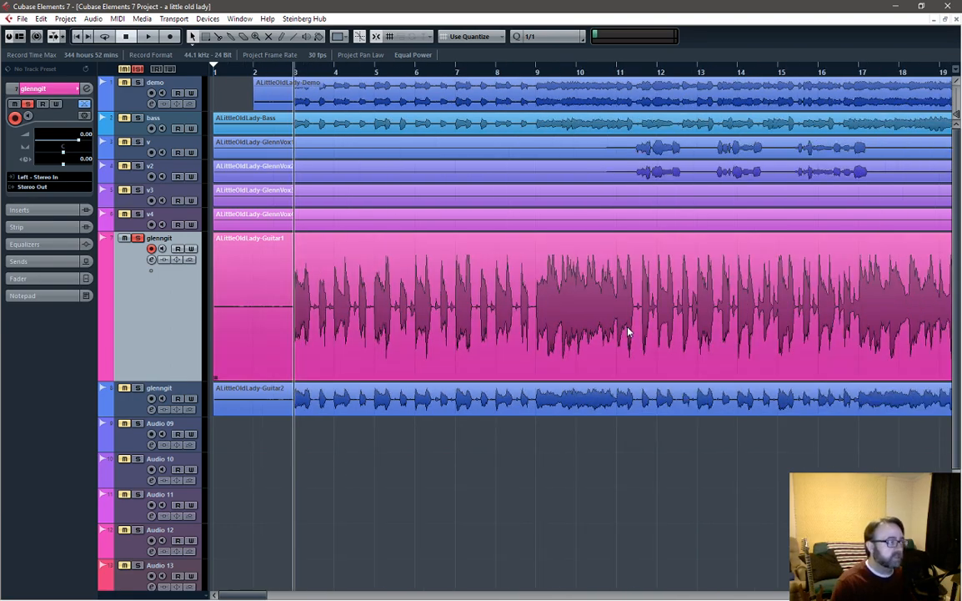
key("space")
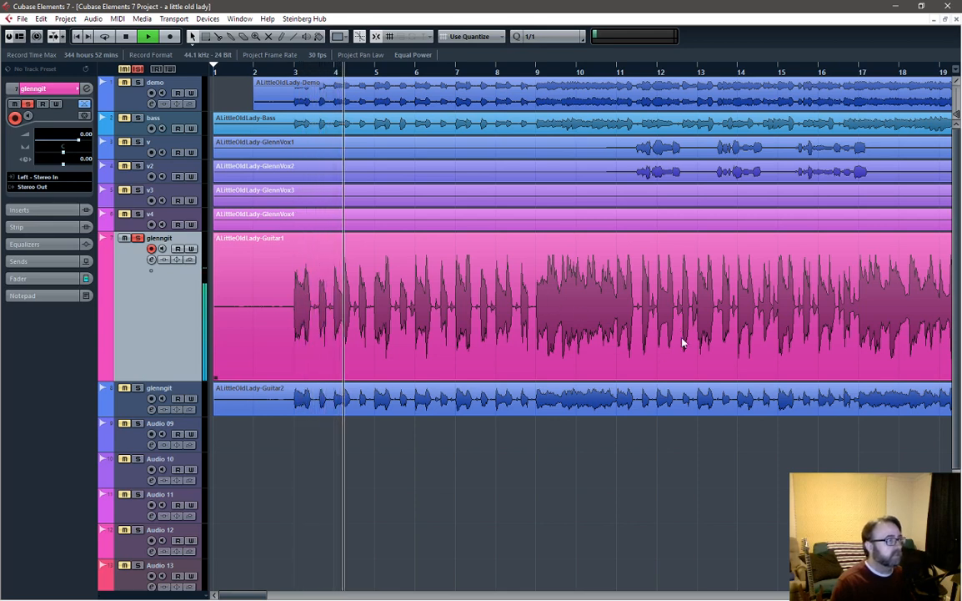
key("space")
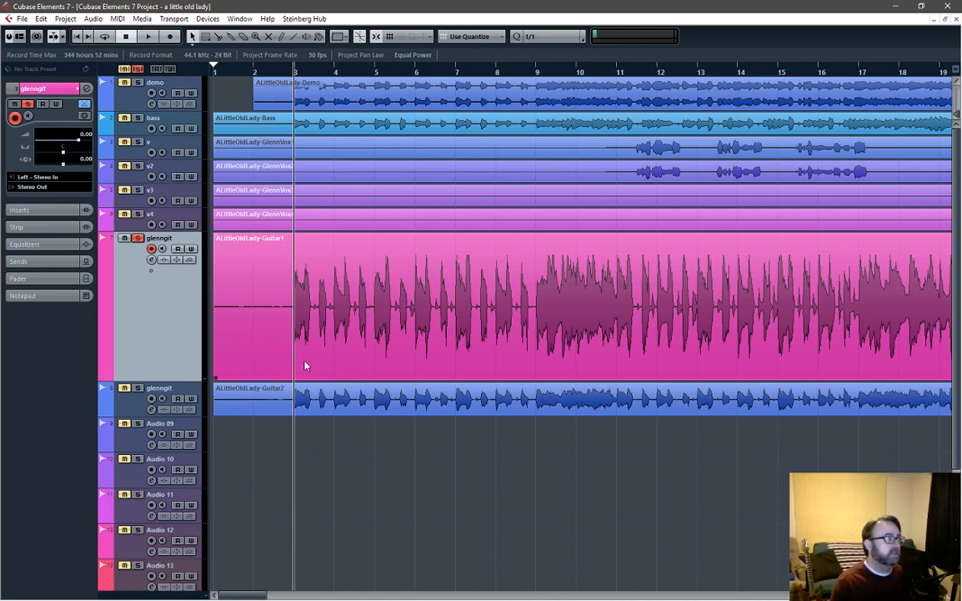
key("space")
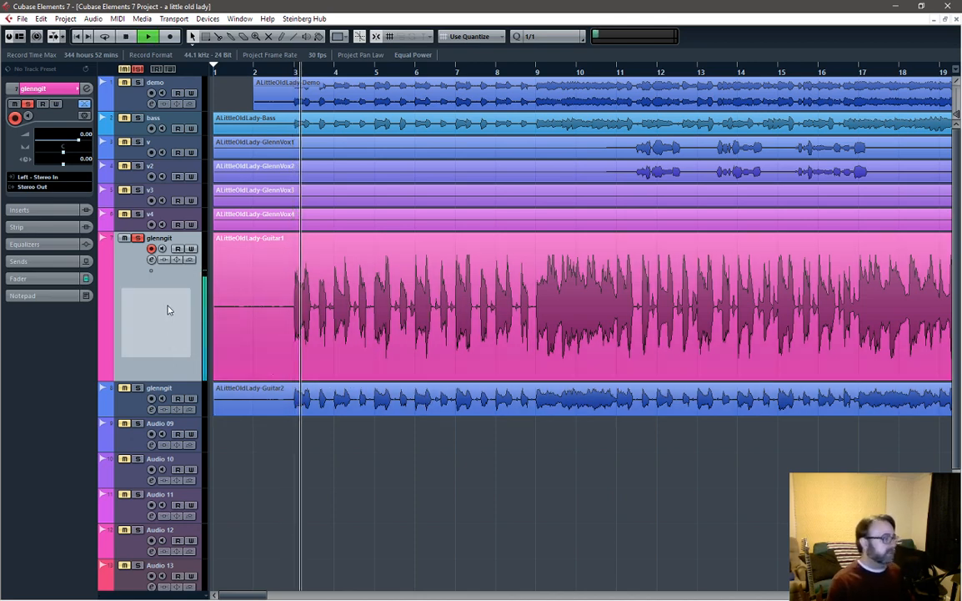
key("space")
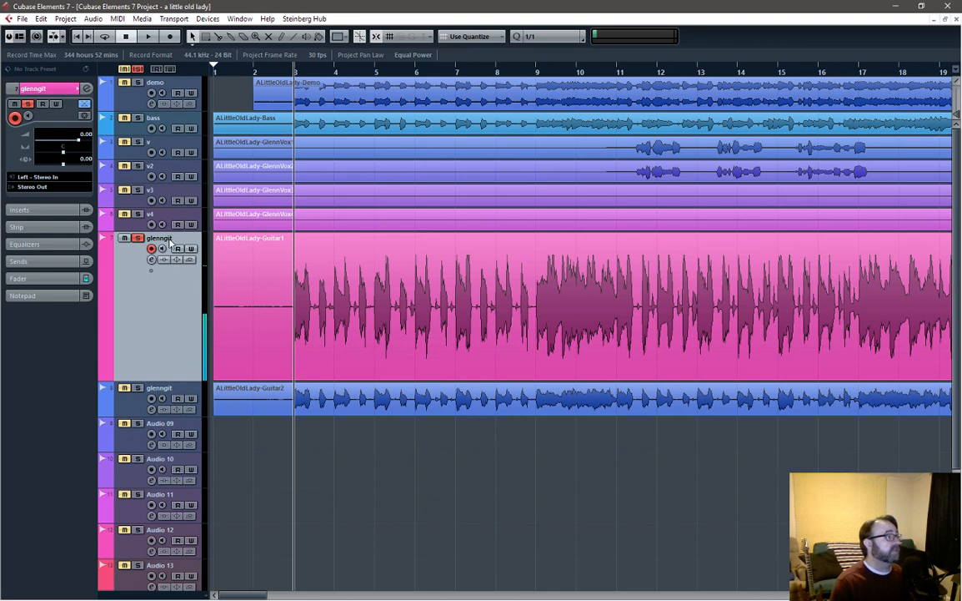
Step: Browse the AMPS and Distortion plug-in categories for the first guitar track's first insert slot
left_click(43, 213)
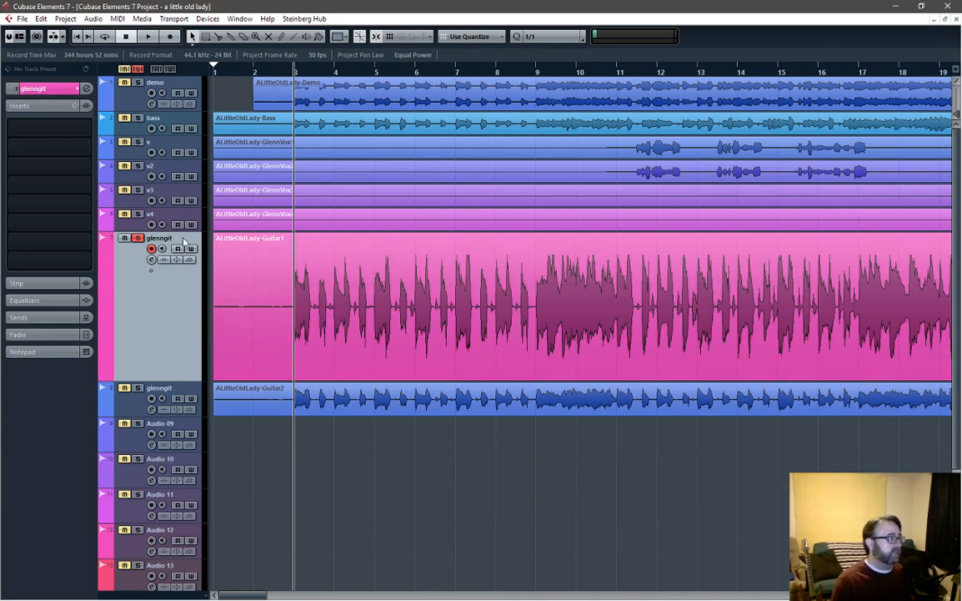
left_click(90, 128)
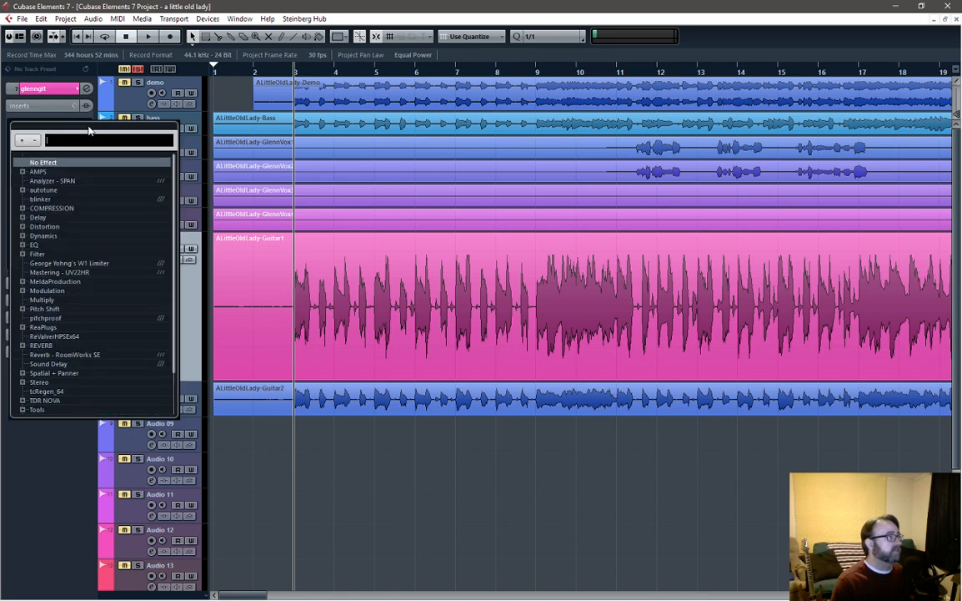
left_click(22, 172)
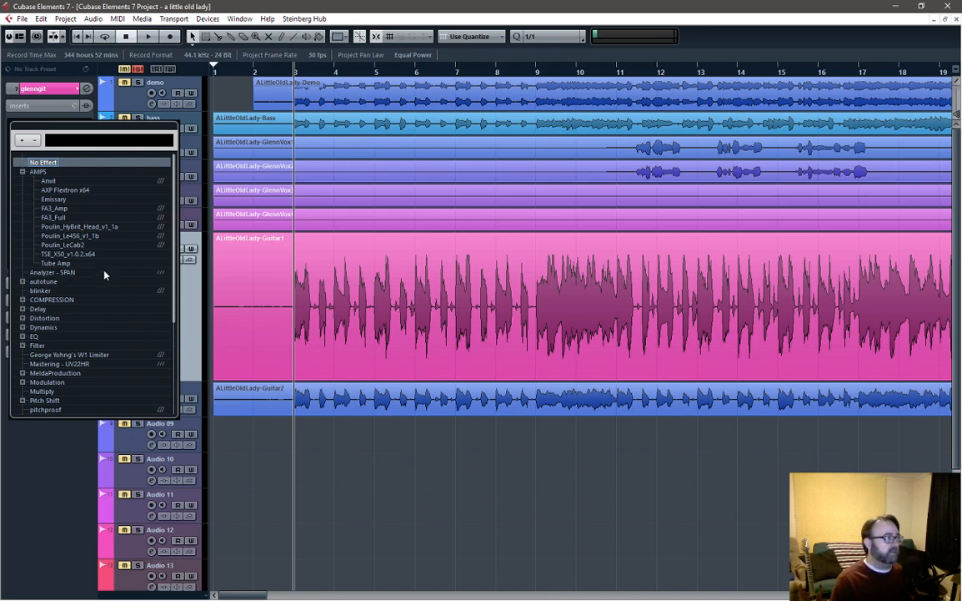
left_click(22, 318)
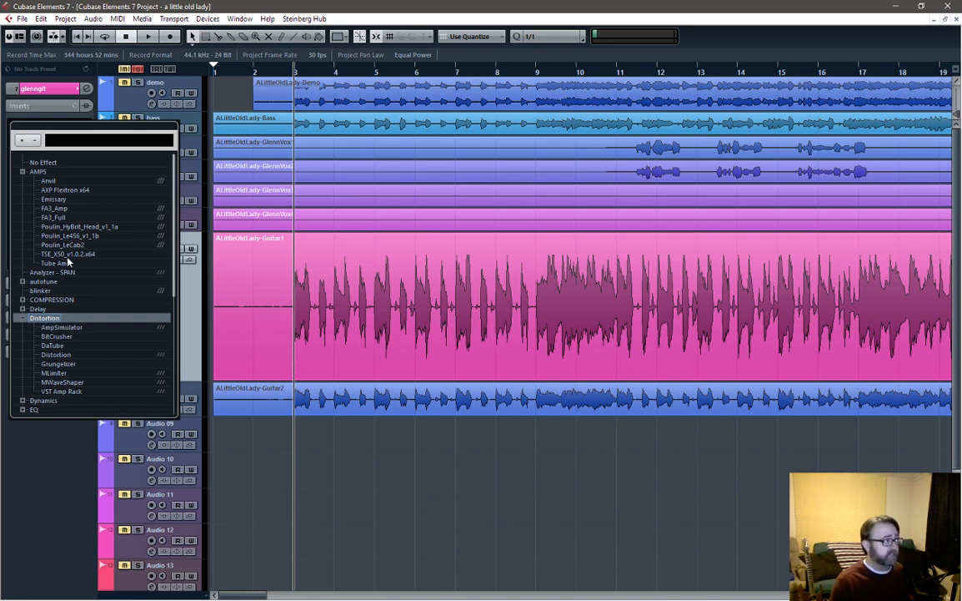
left_click(22, 172)
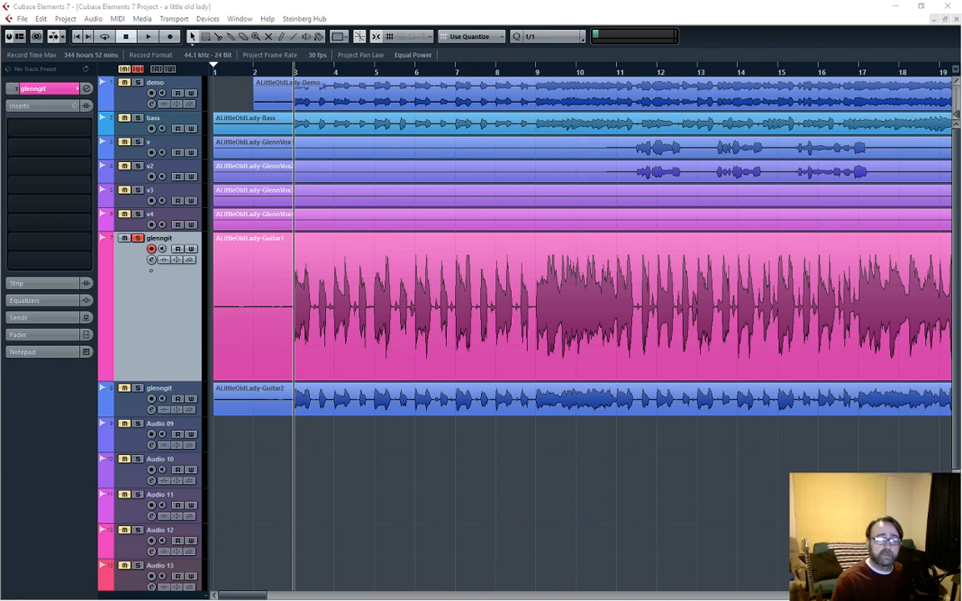
Step: Switch to File Explorer and show the full path of the VSTplugins folder
left_click_drag(961, 171, 449, 124)
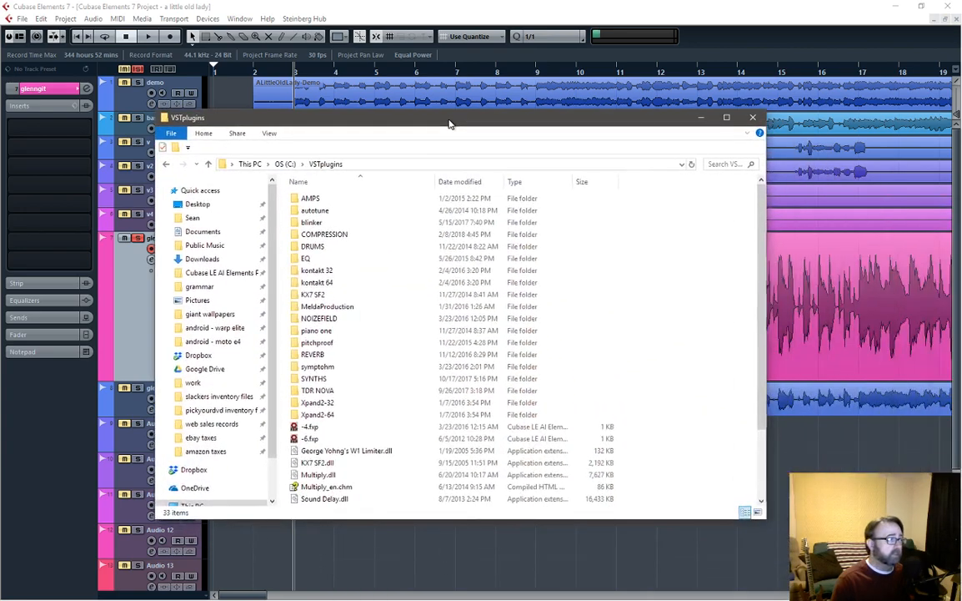
left_click(405, 165)
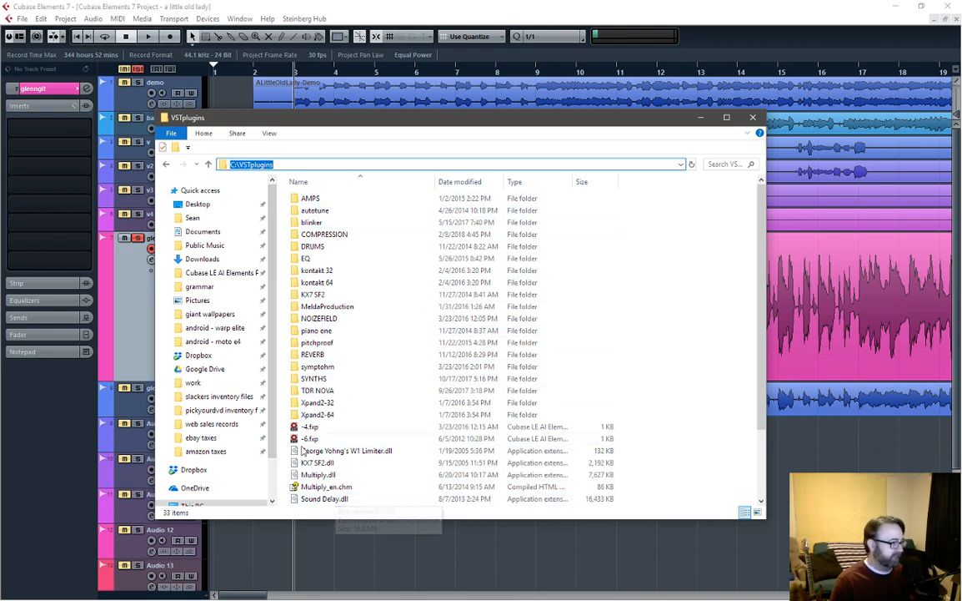
Step: Close the VSTplugins folder window and load VST Amp Rack from the Distortion category into the first guitar track's first insert slot
left_click(752, 118)
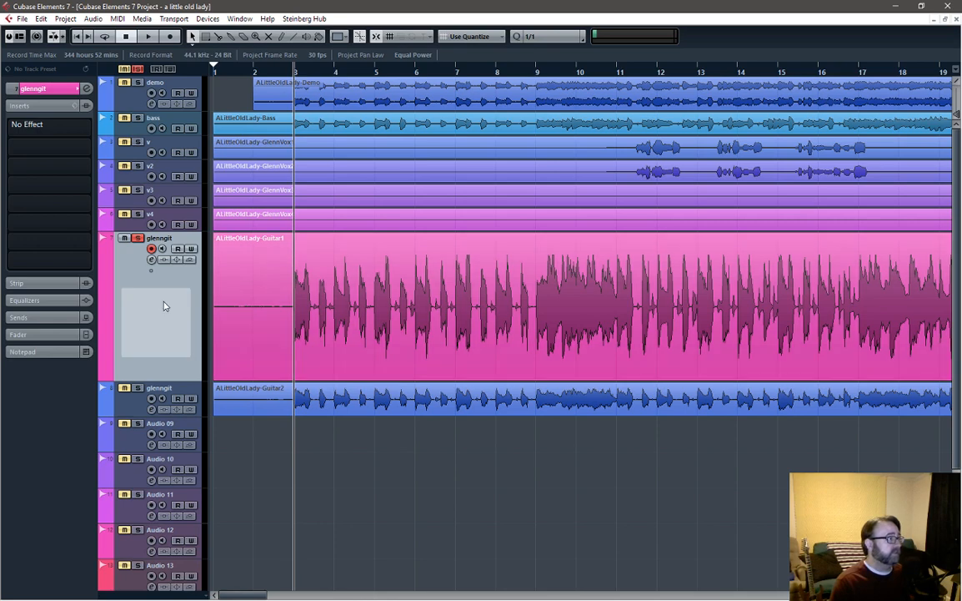
left_click(82, 125)
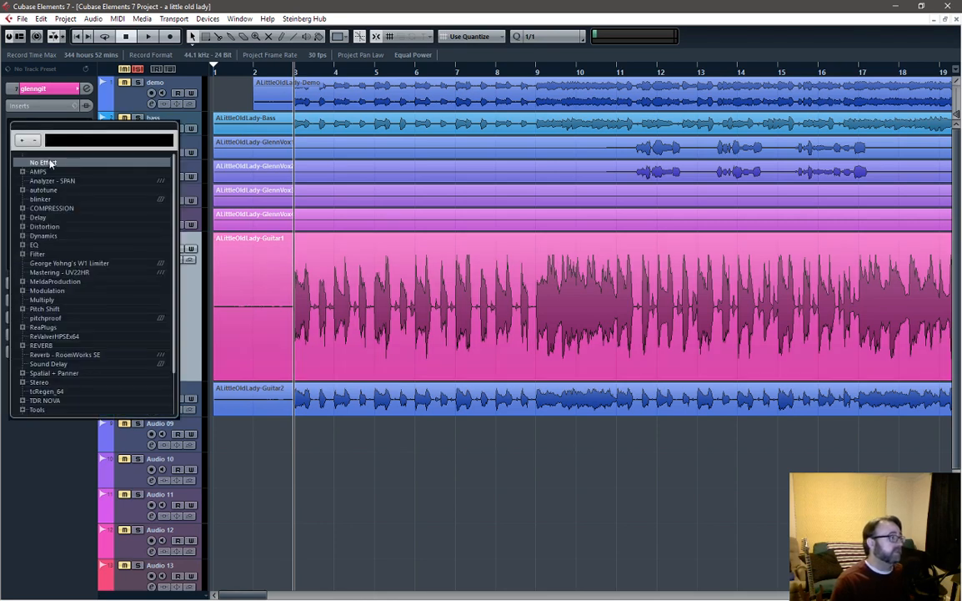
left_click(23, 226)
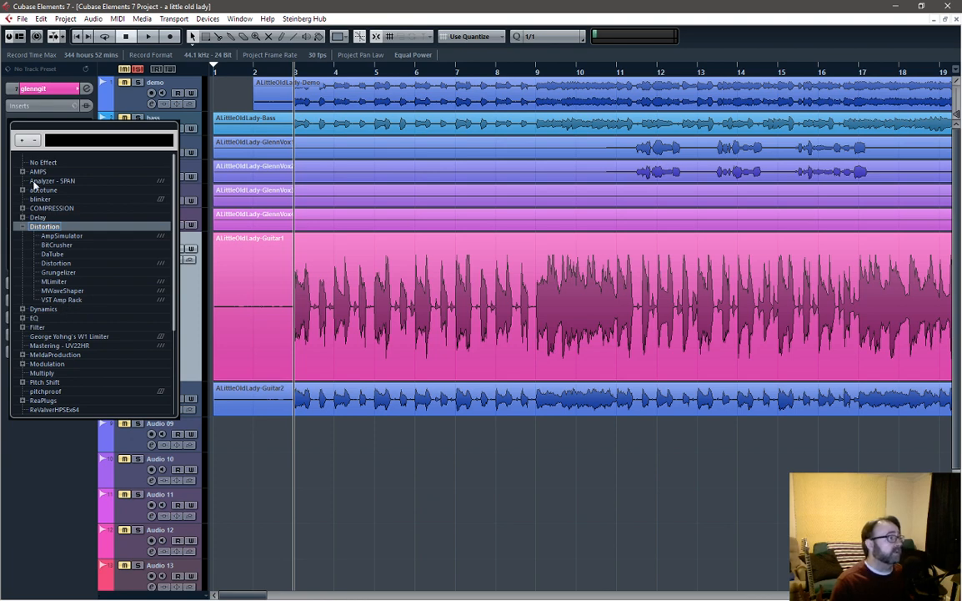
left_click(67, 300)
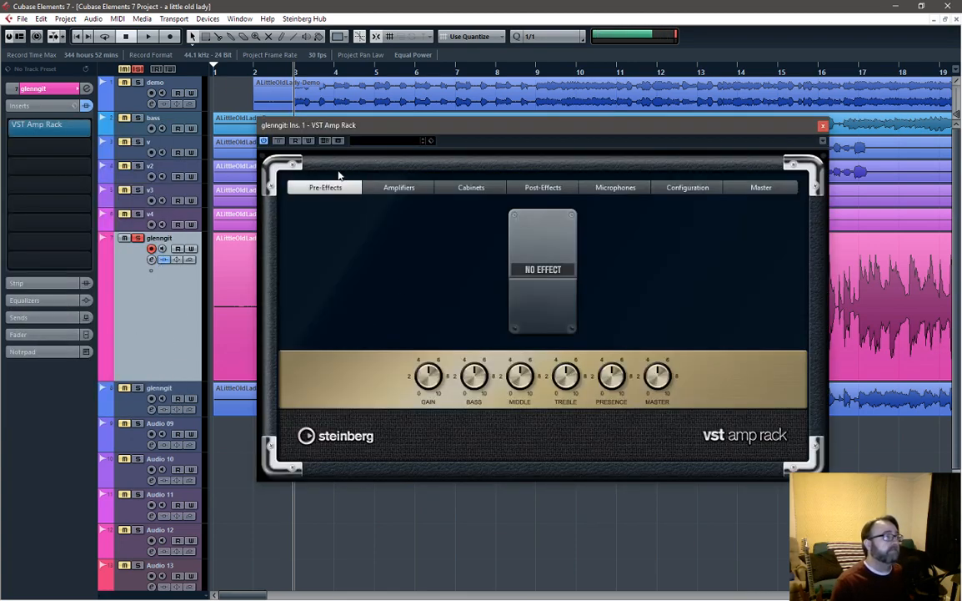
Step: Switch VST Amp Rack to its compact view and back to the full view
left_click(399, 143)
left_click(403, 143)
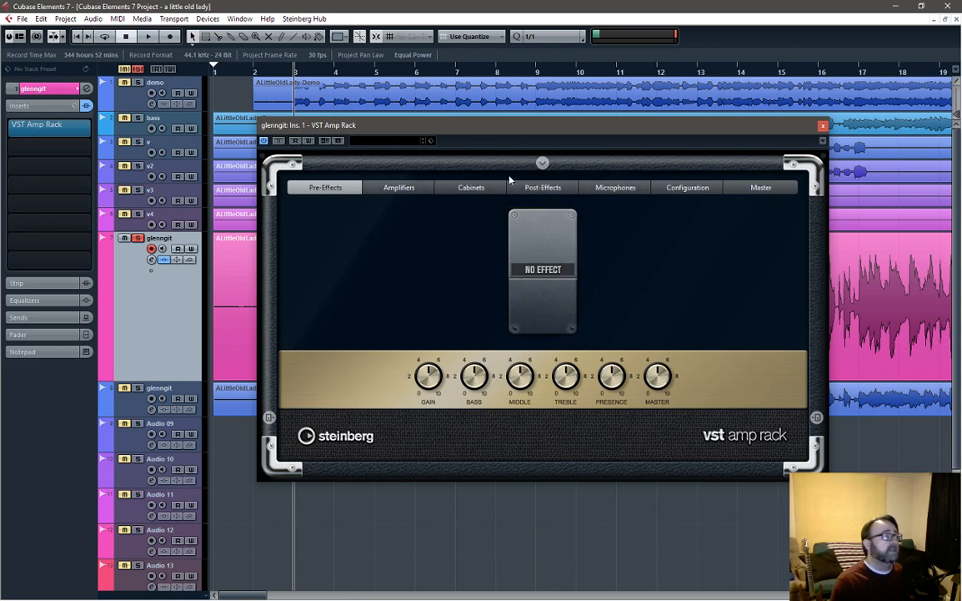
left_click(542, 164)
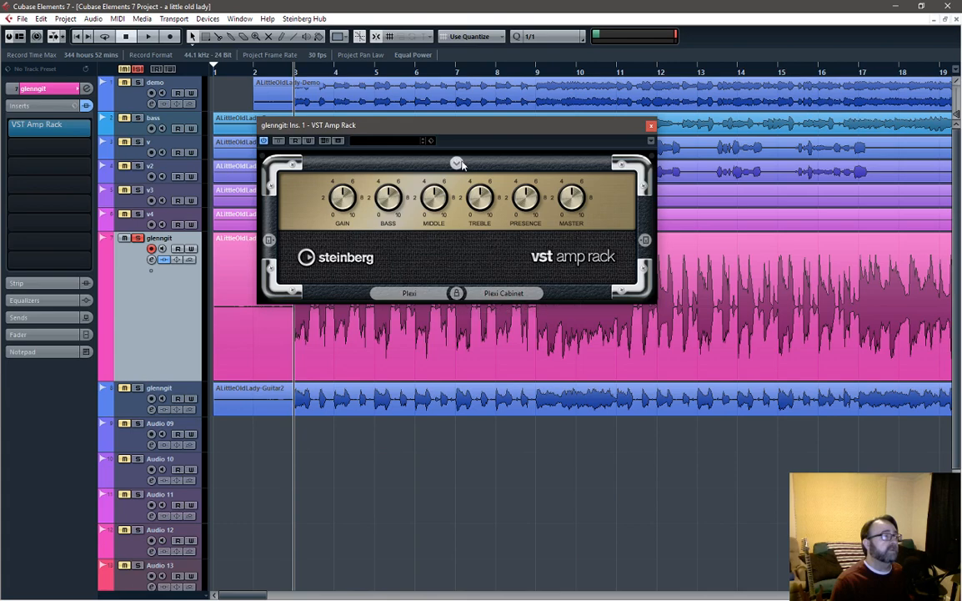
left_click(456, 293)
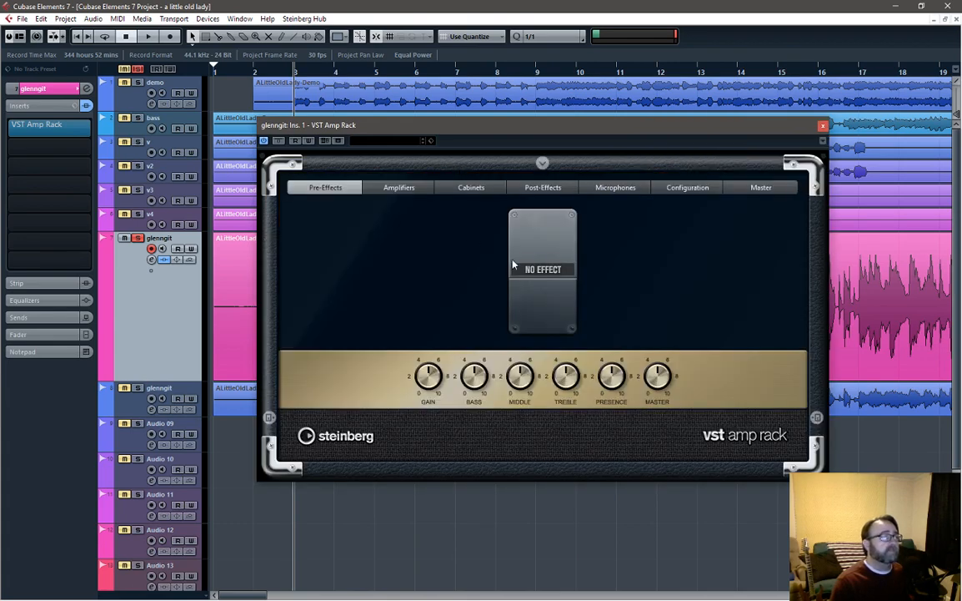
Step: Clear the "surf" preset filter in VST Amp Rack and load the Blues Deluxe preset
left_click(430, 141)
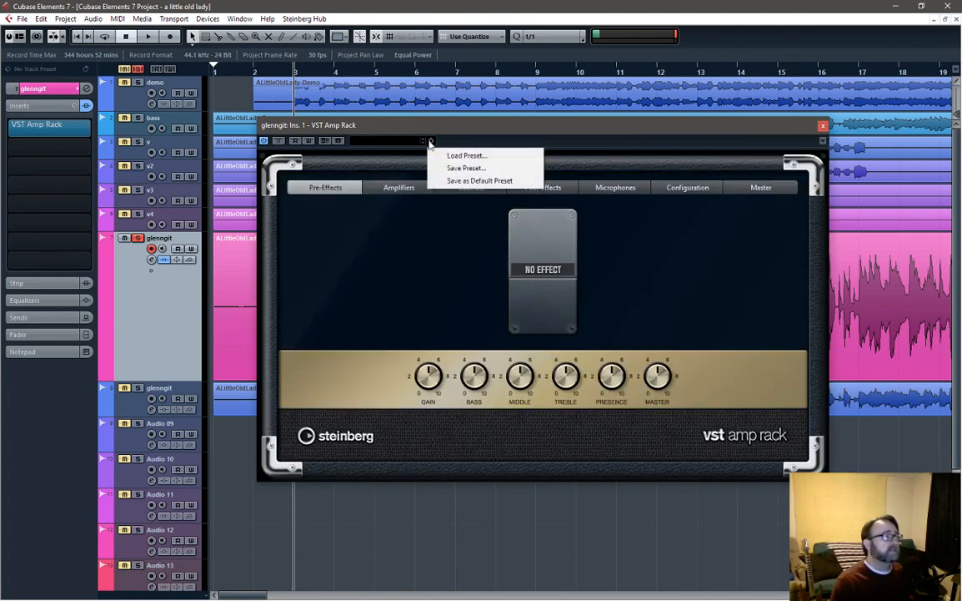
left_click(466, 155)
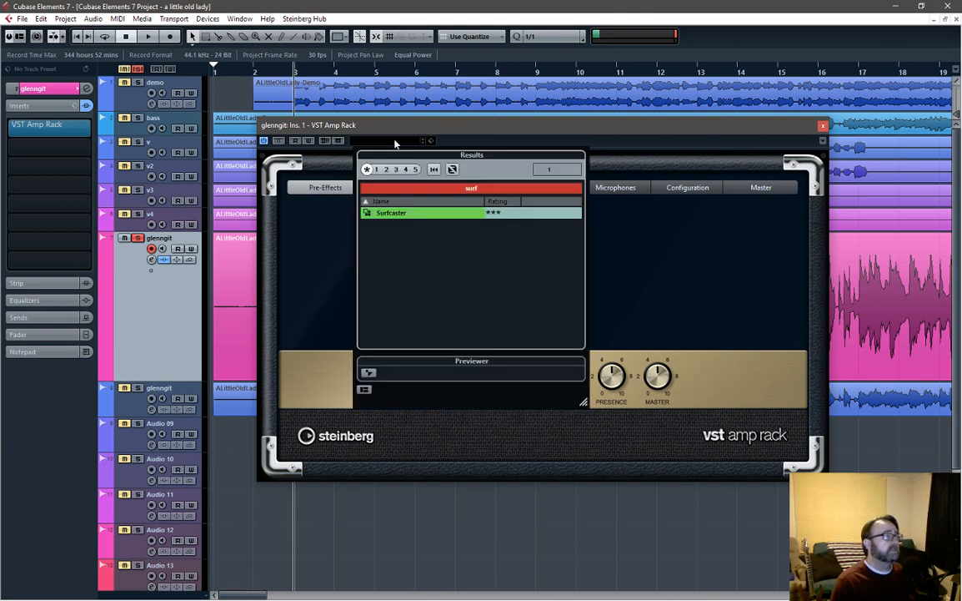
double_click(469, 189)
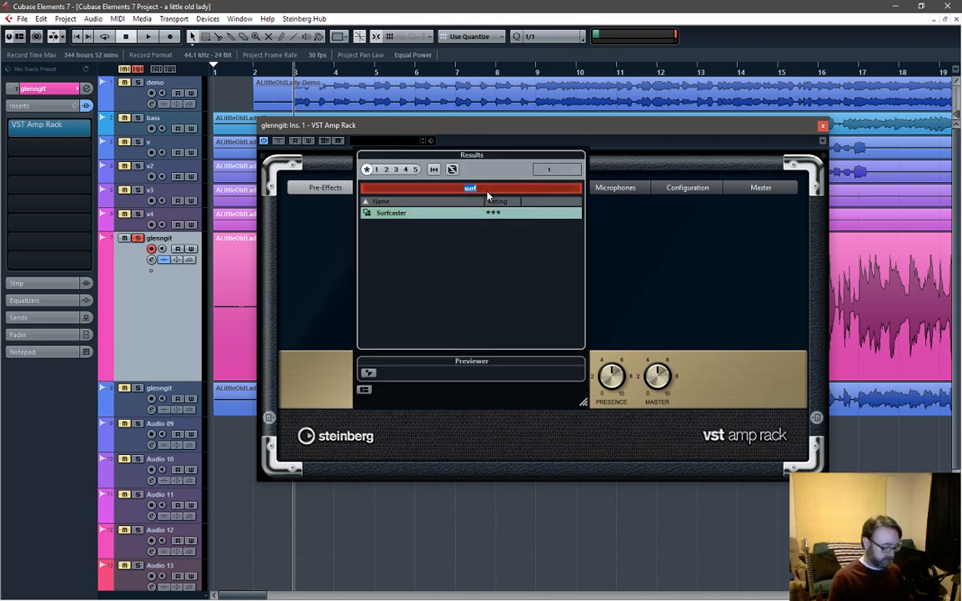
key("BackSpace")
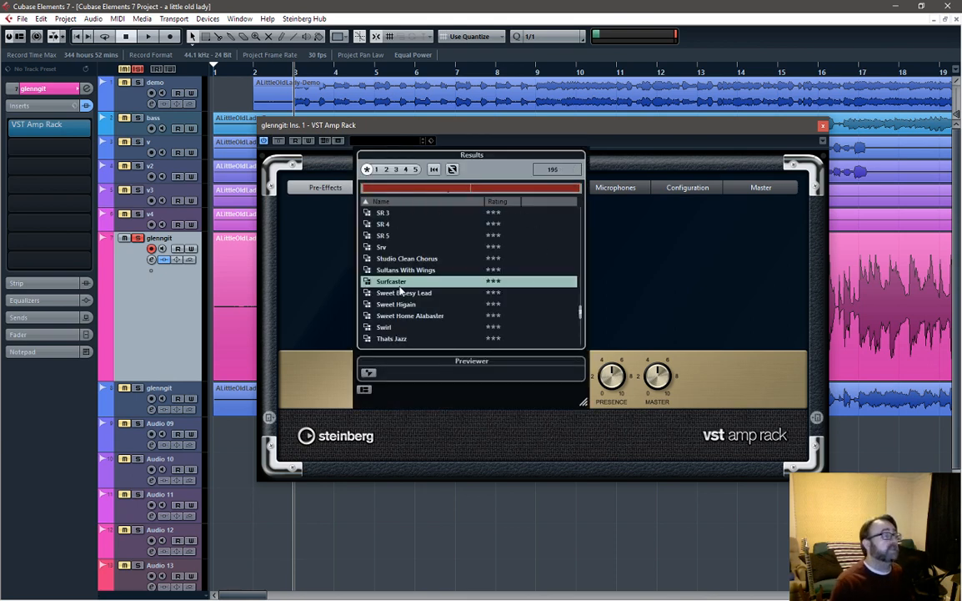
scroll(401, 290, "up", 15)
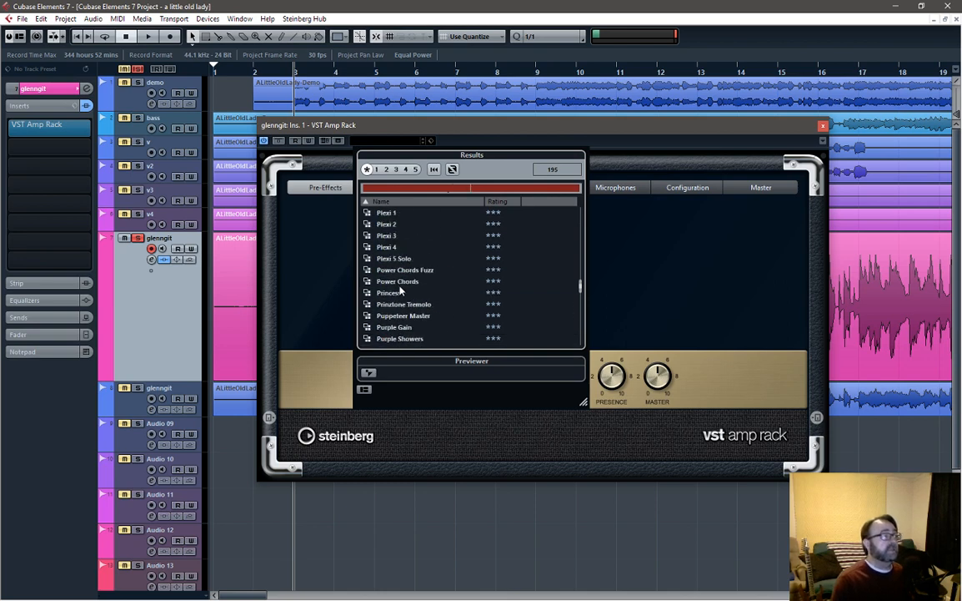
left_click_drag(581, 286, 579, 219)
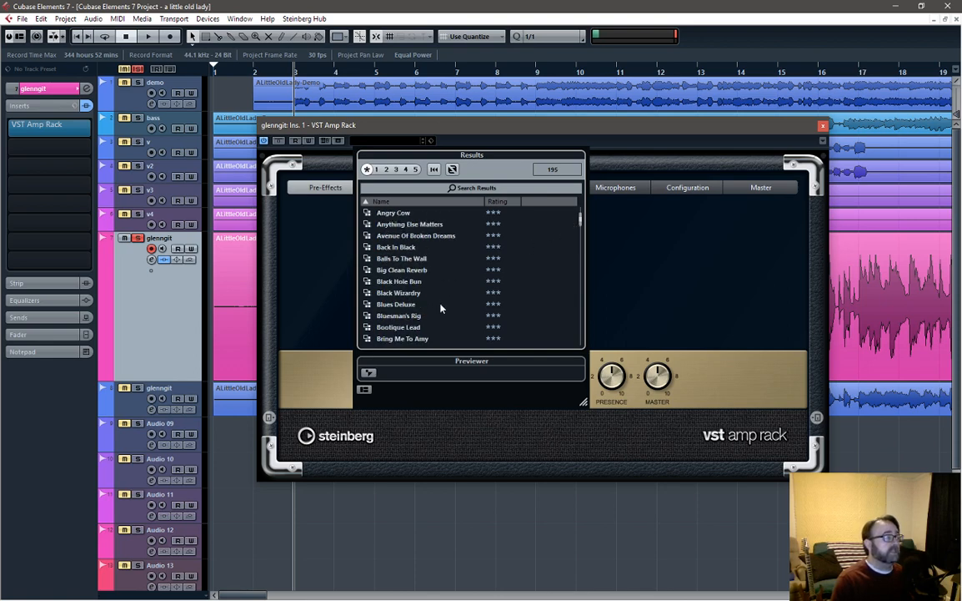
left_click(392, 307)
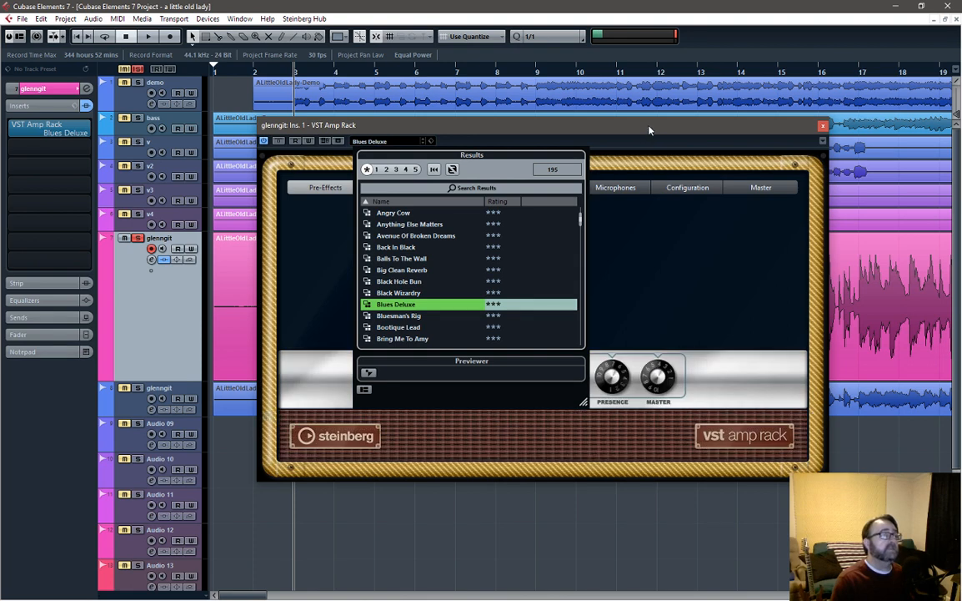
left_click(649, 130)
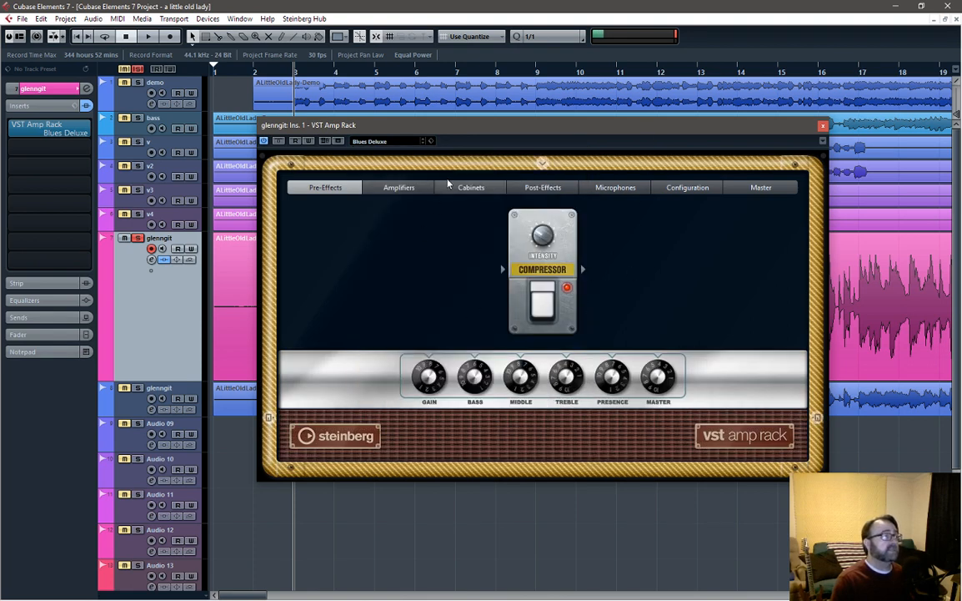
Step: Show the amp's Master section and listen briefly to the guitar from bar 3, stopping playback
left_click(760, 187)
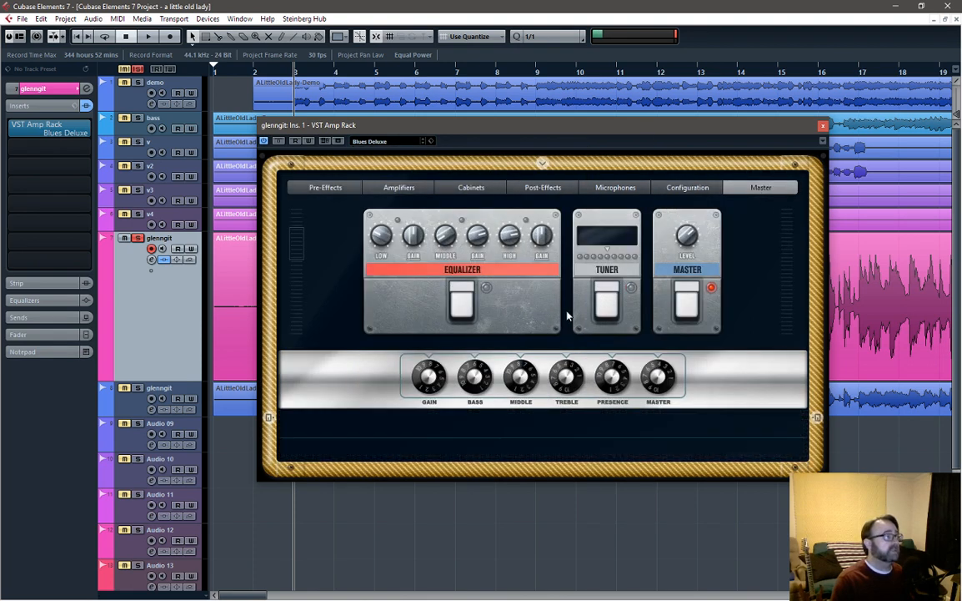
key("space")
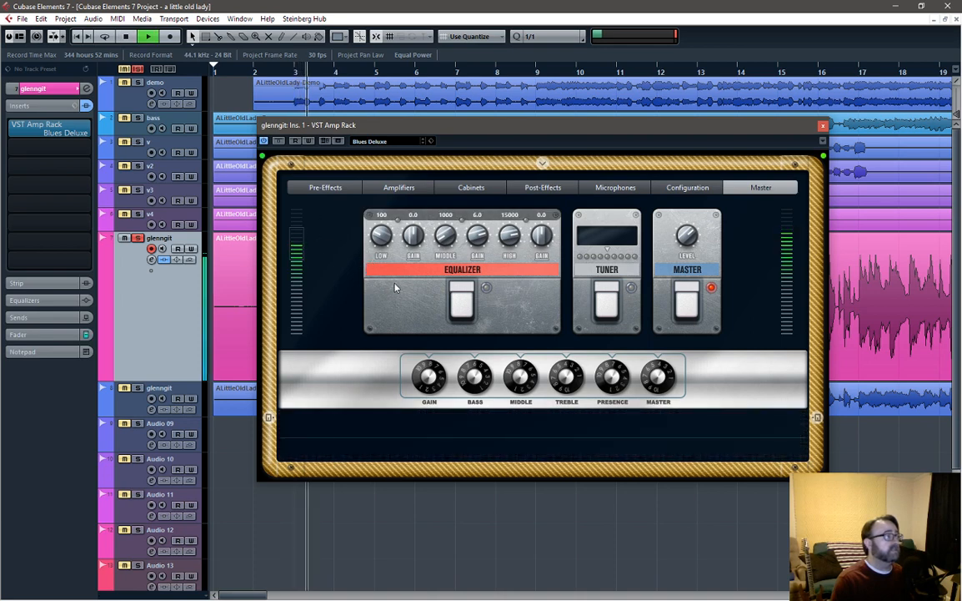
key("space")
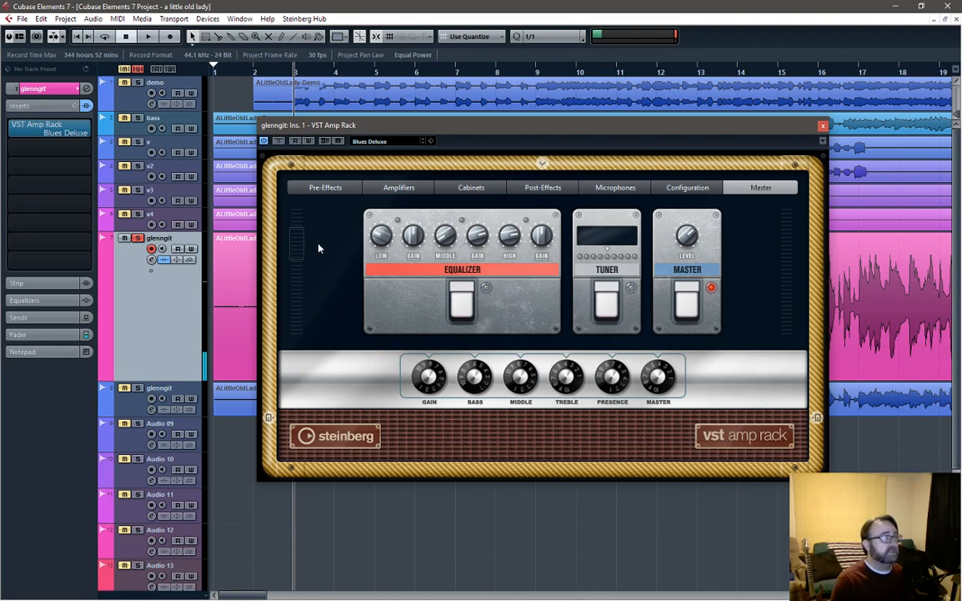
Step: Move the amp window off the project and listen to the guitar from bar 9 until about bar 12
left_click_drag(768, 135, 961, 251)
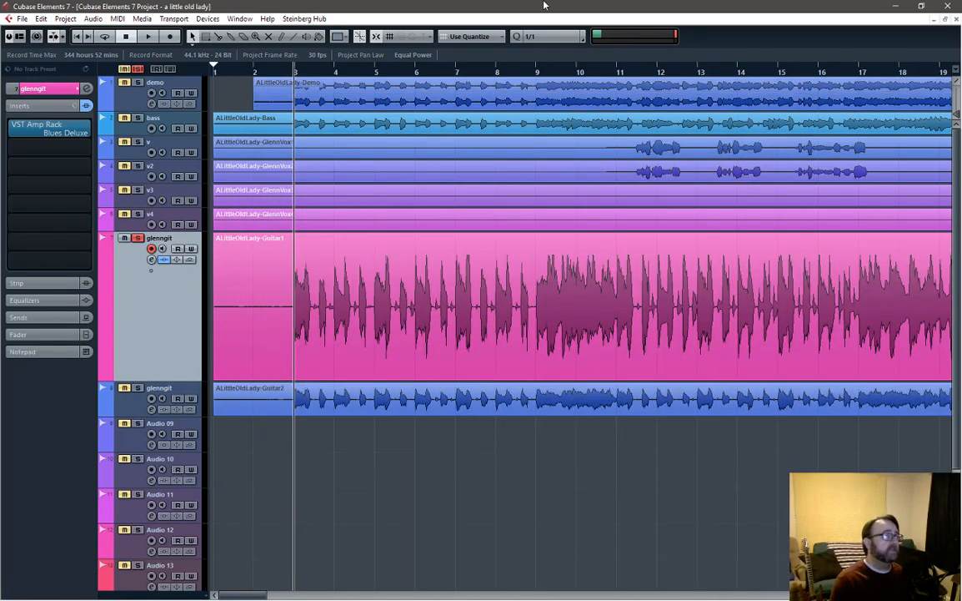
scroll(536, 310, "up", 6)
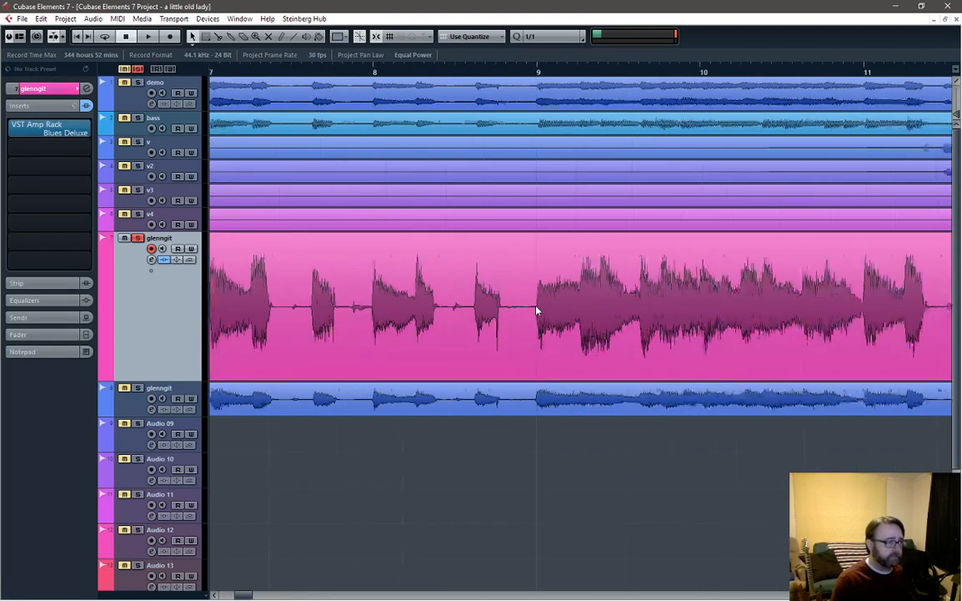
scroll(536, 310, "up", 3)
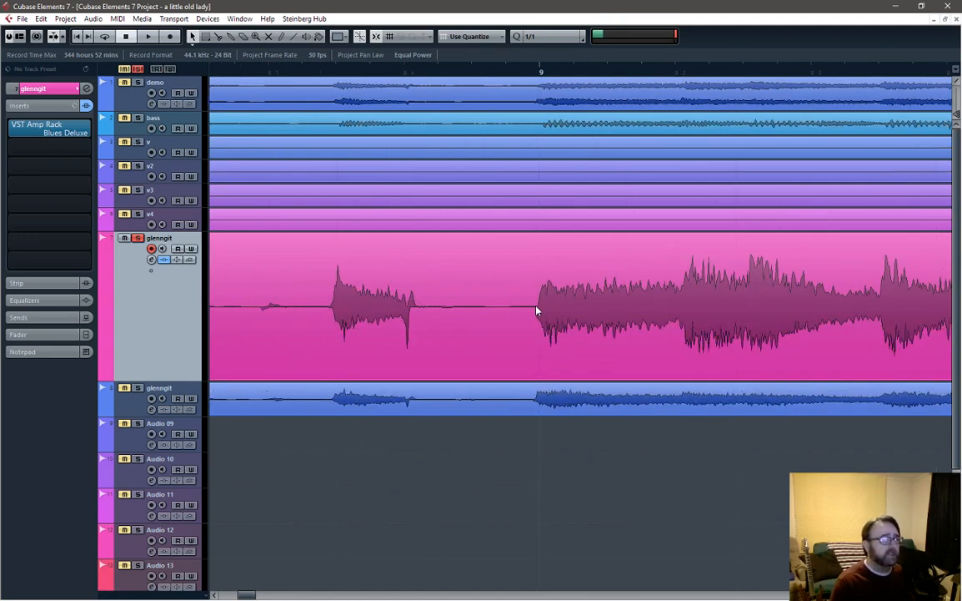
scroll(536, 310, "up", 3)
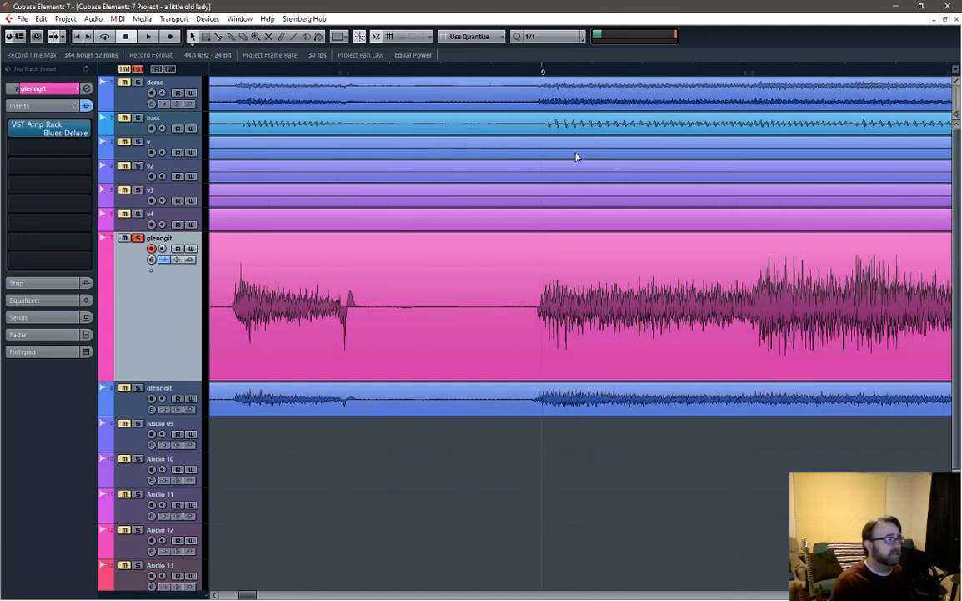
left_click(543, 72)
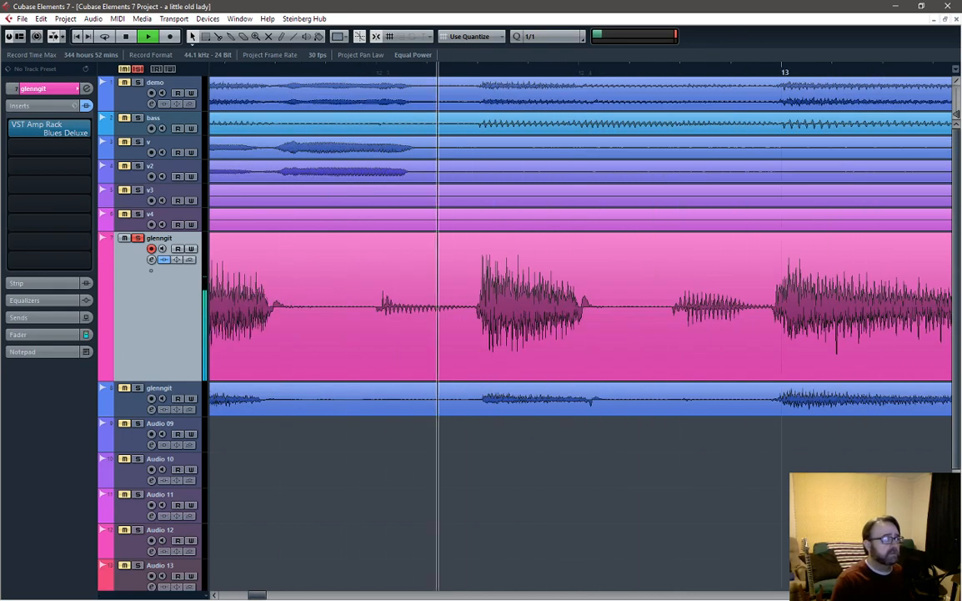
key("space")
Step: Bring the amp window back, show its Amplifiers section and lower the Gain to 4.8 while listening from bar 9
left_click_drag(961, 225, 192, 112)
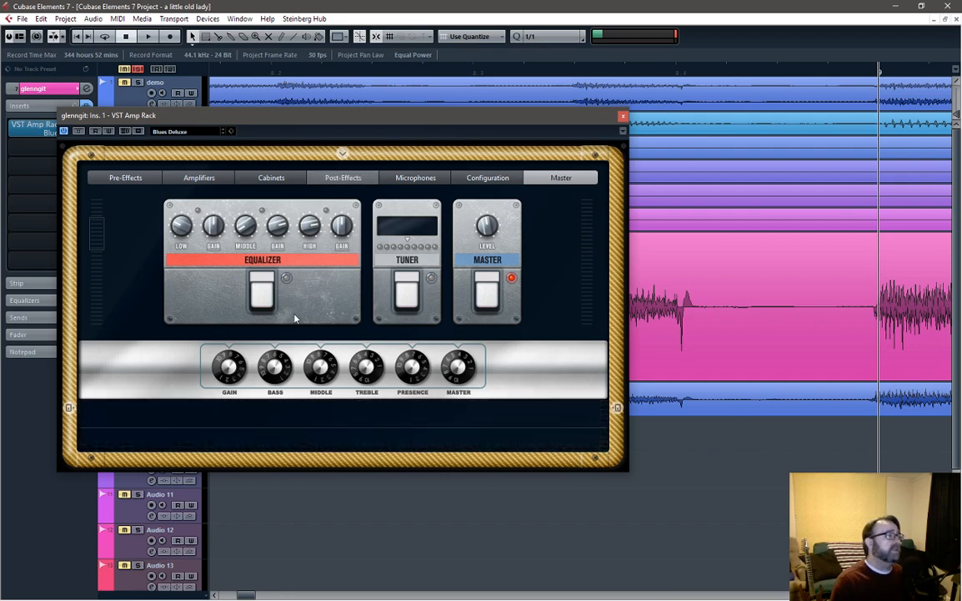
left_click(198, 177)
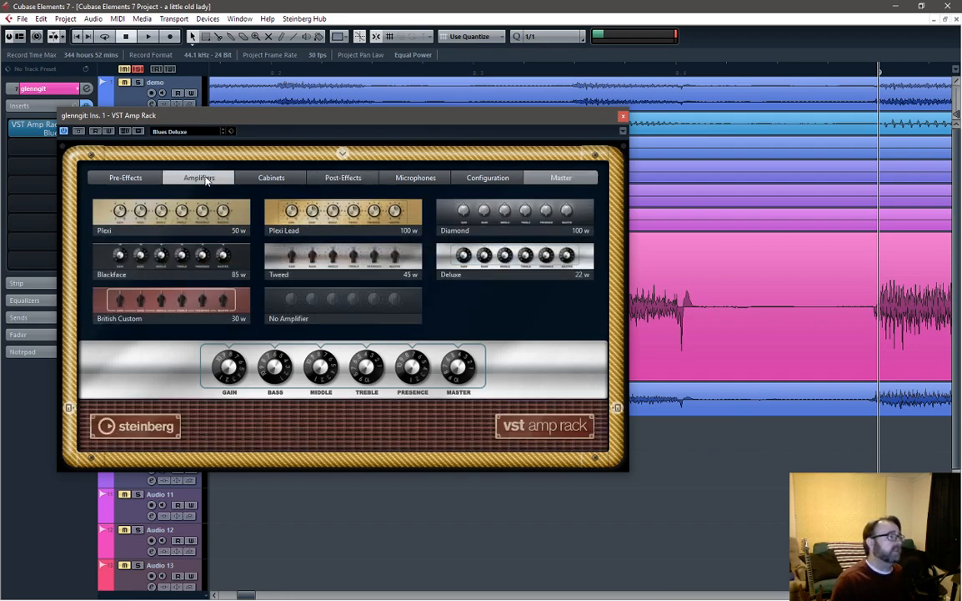
mouse_move(277, 384)
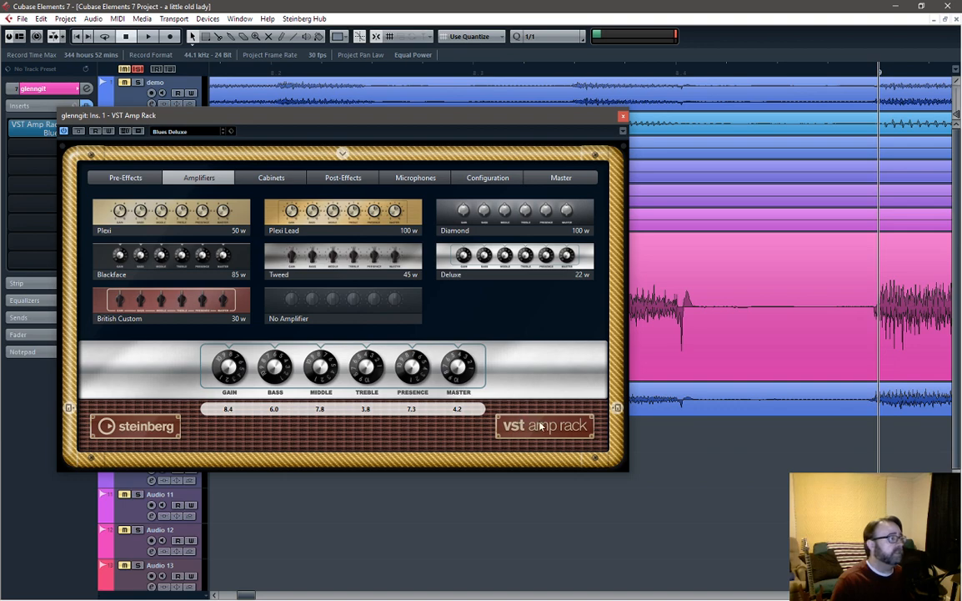
key("space")
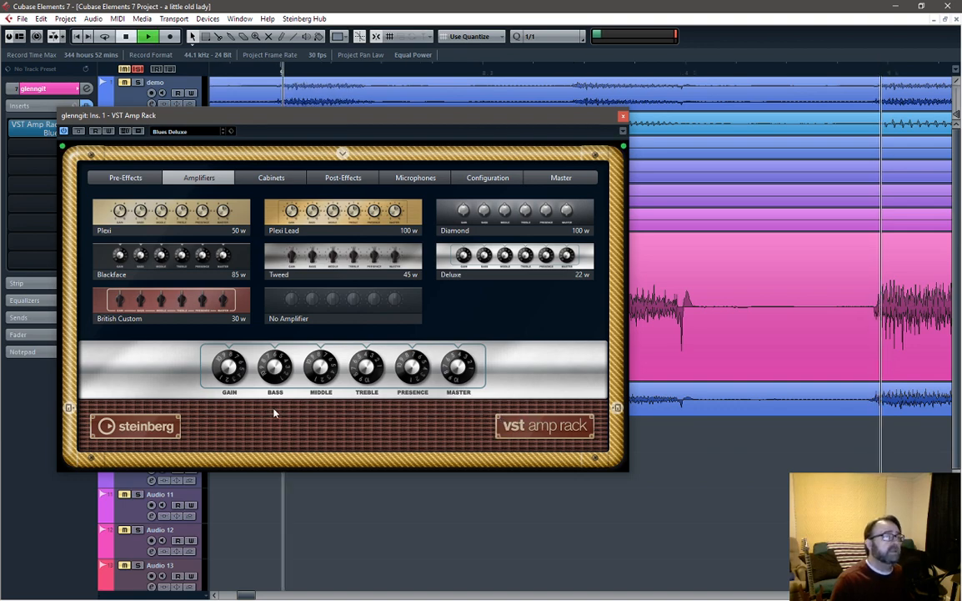
mouse_move(227, 368)
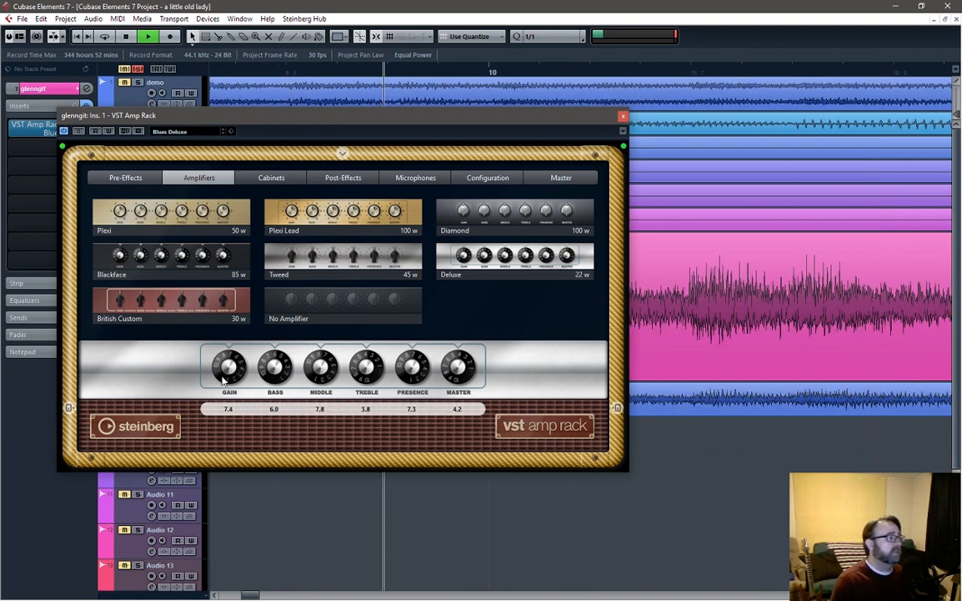
left_click_drag(227, 369, 208, 399)
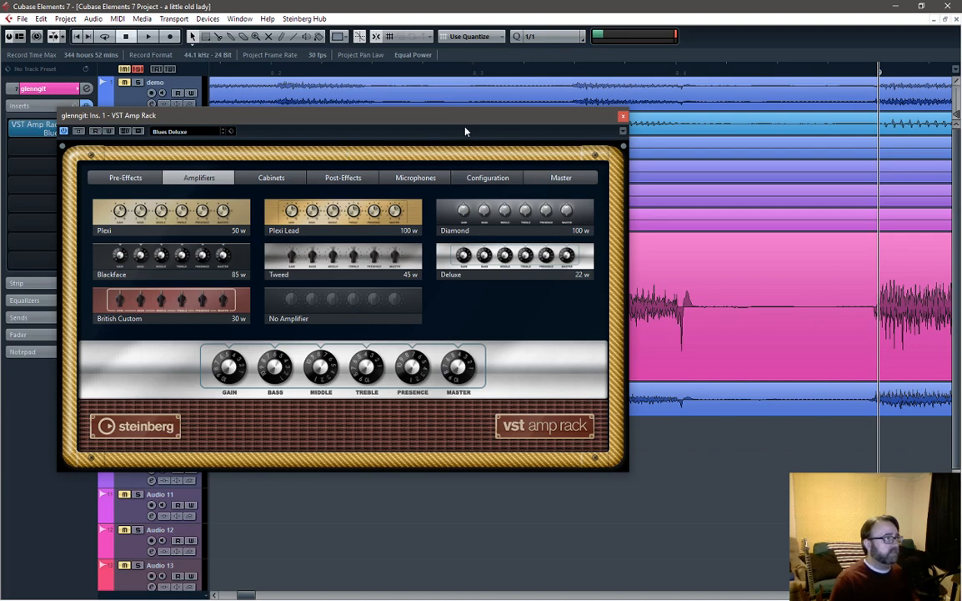
Step: Move the amp window clear of the track controls and view the available cabinet options without changing the cabinet
left_click_drag(461, 122, 550, 90)
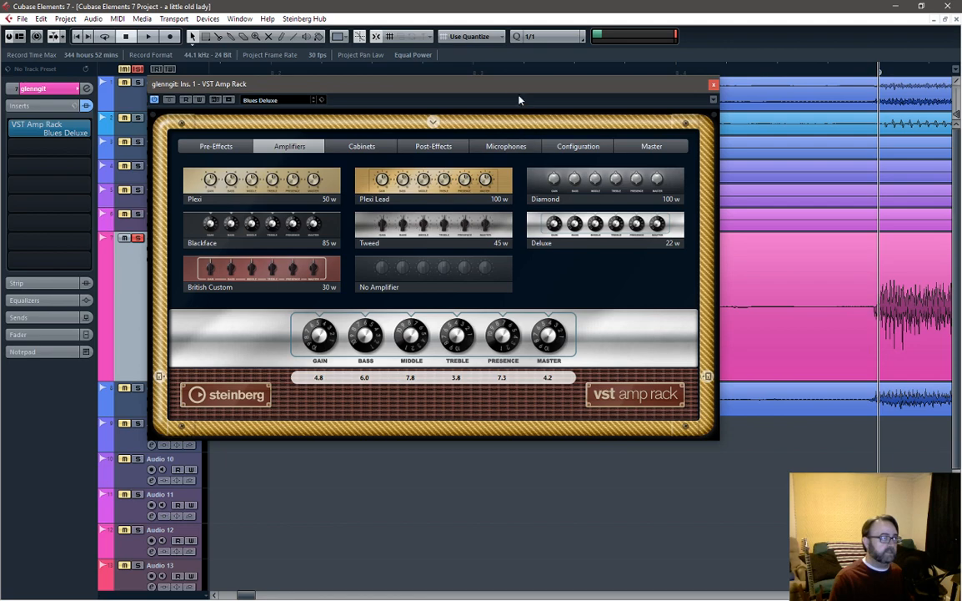
left_click_drag(508, 89, 572, 79)
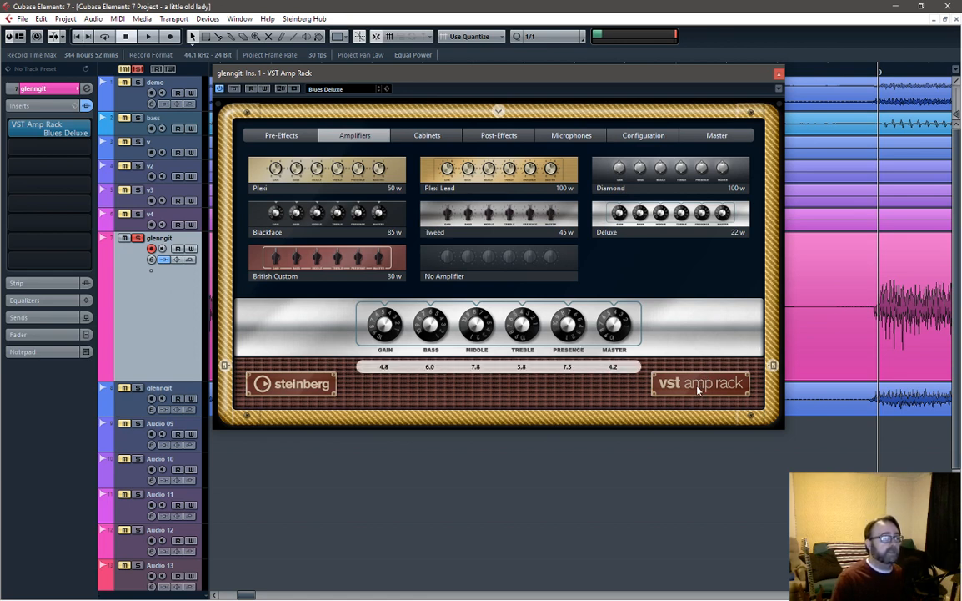
left_click(573, 395)
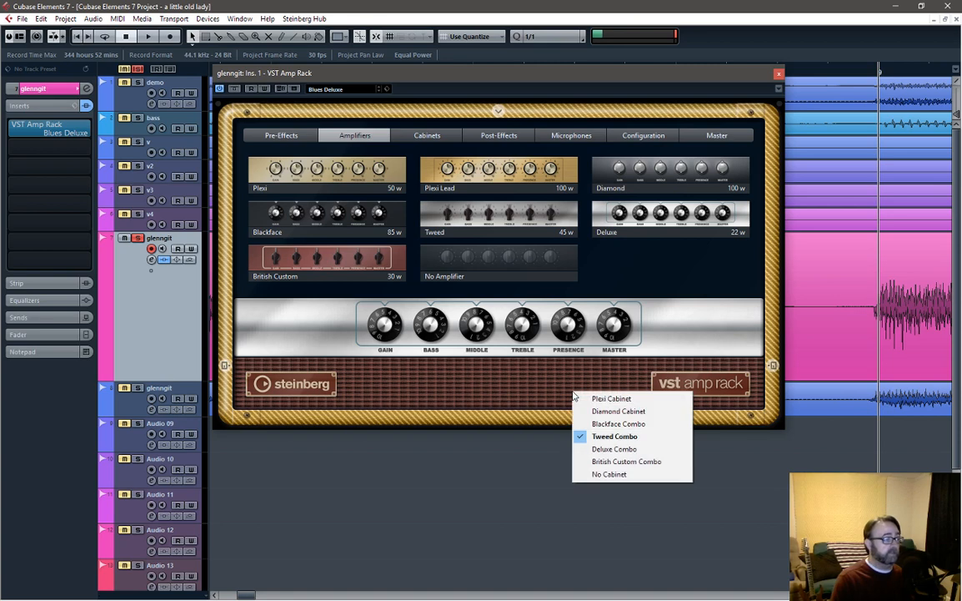
left_click(543, 395)
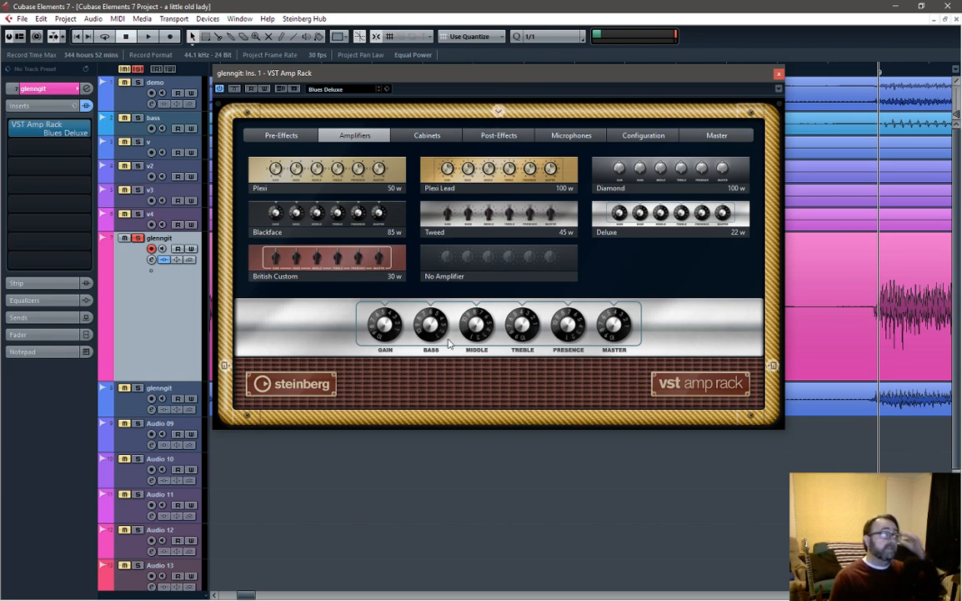
mouse_move(413, 318)
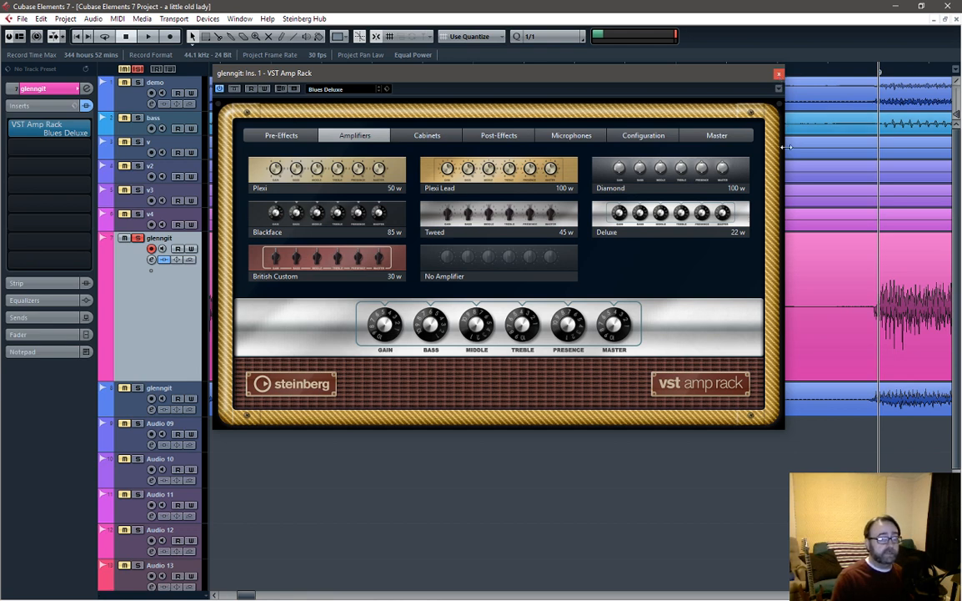
mouse_move(551, 365)
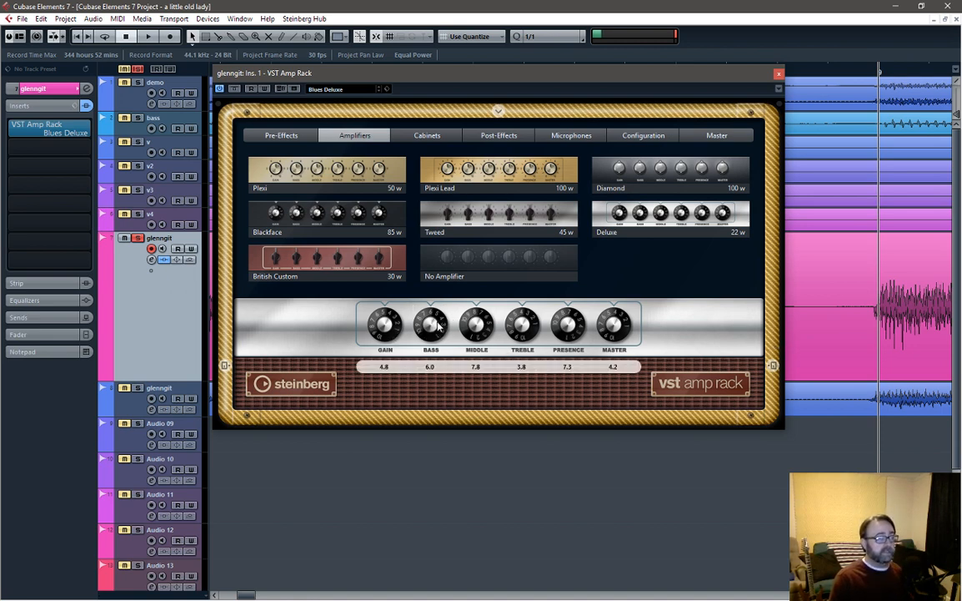
Step: Lower the Deluxe amp's Gain to 4.3 while listening to the guitar from bar 9, stop playback and close the amp window
key("space")
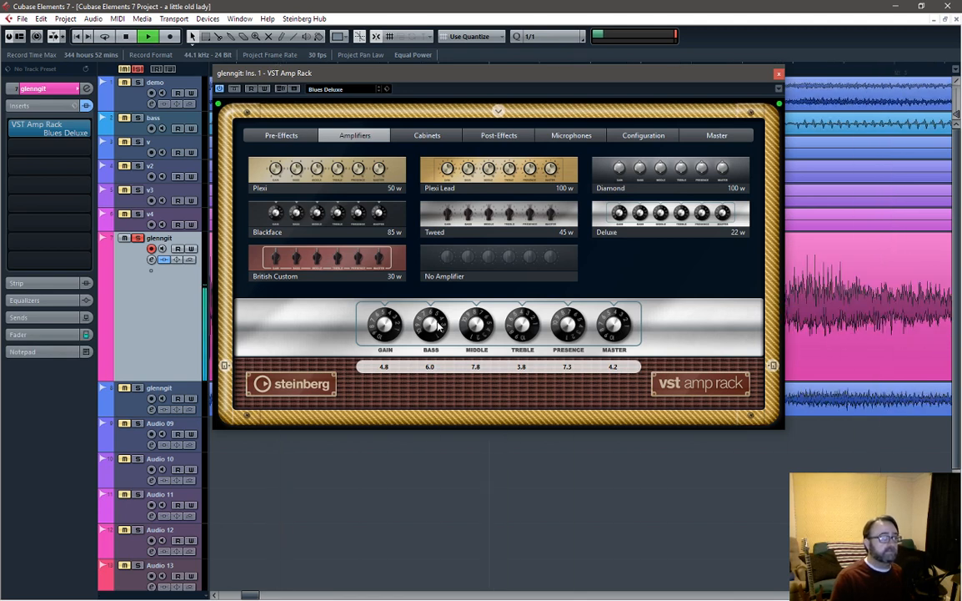
key("space")
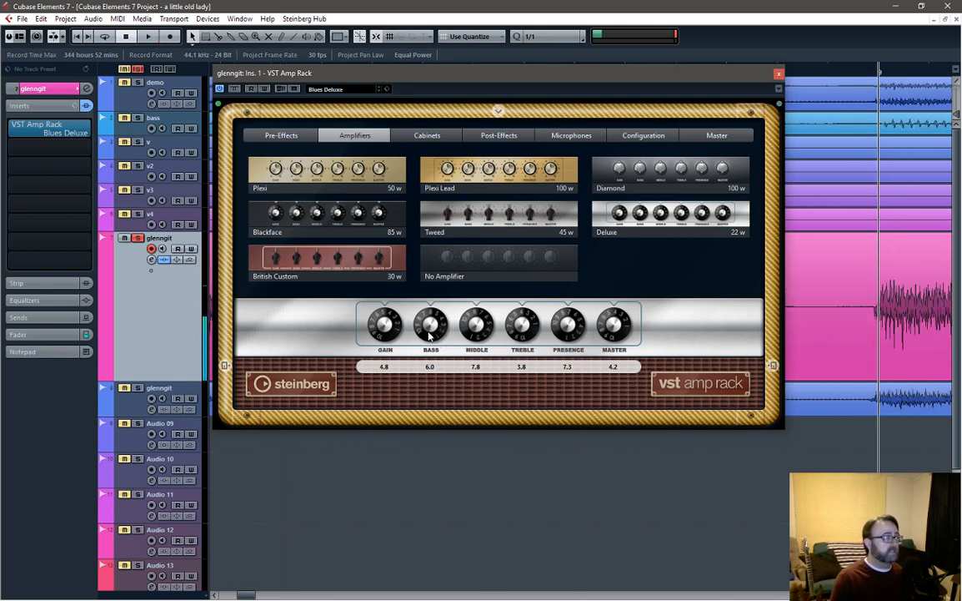
key("space")
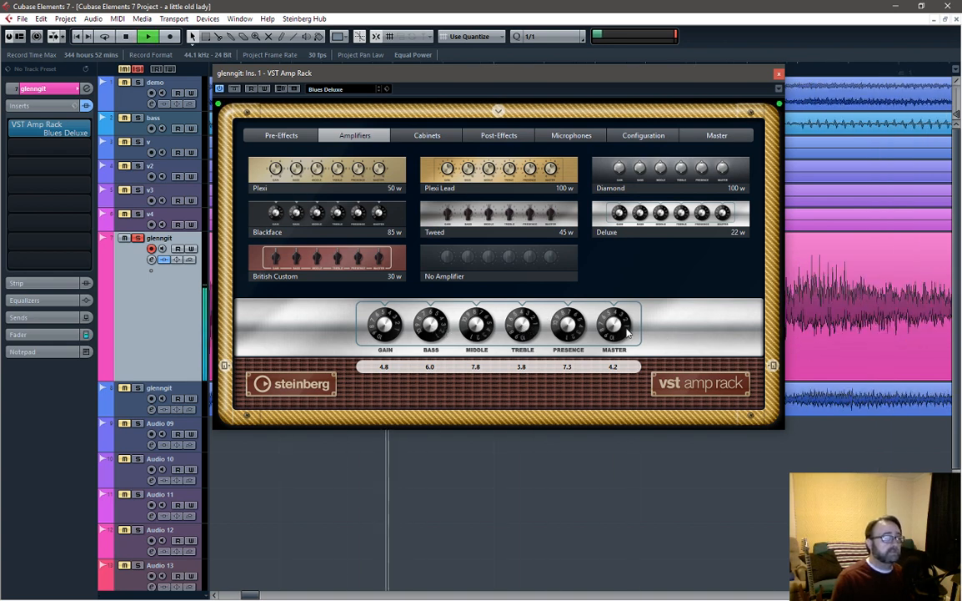
left_click_drag(383, 325, 379, 328)
scroll(378, 328, "down", 3)
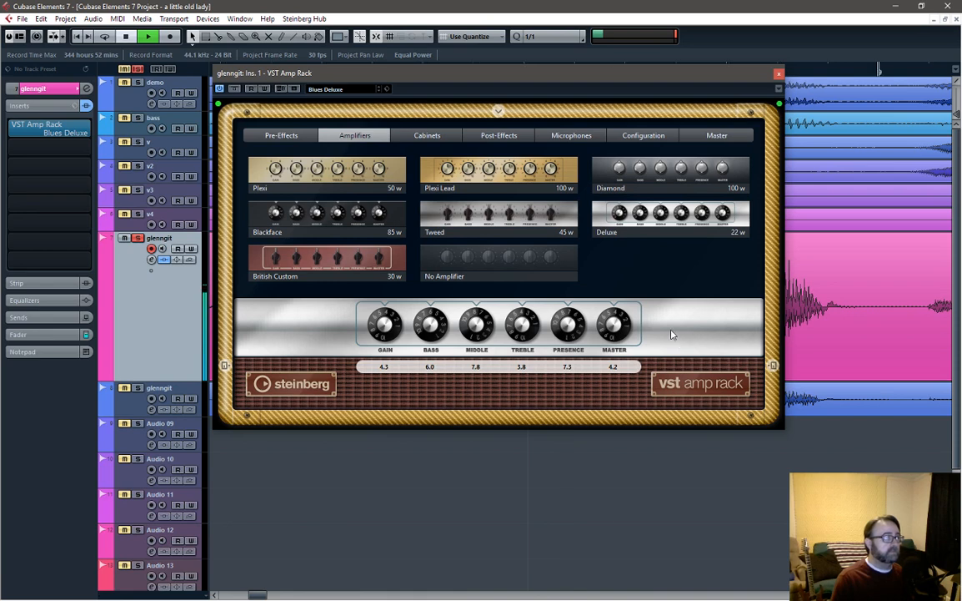
key("space")
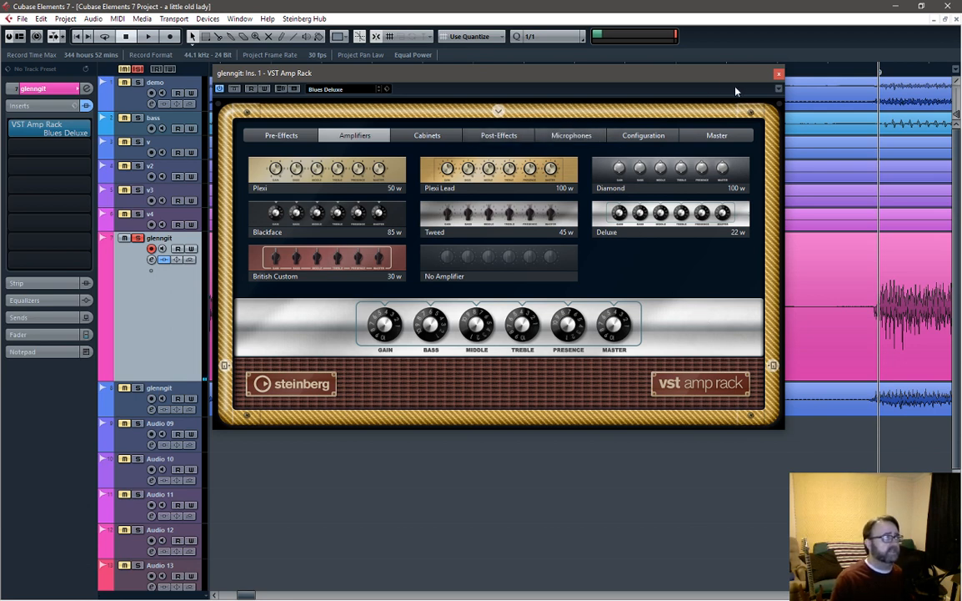
left_click(779, 74)
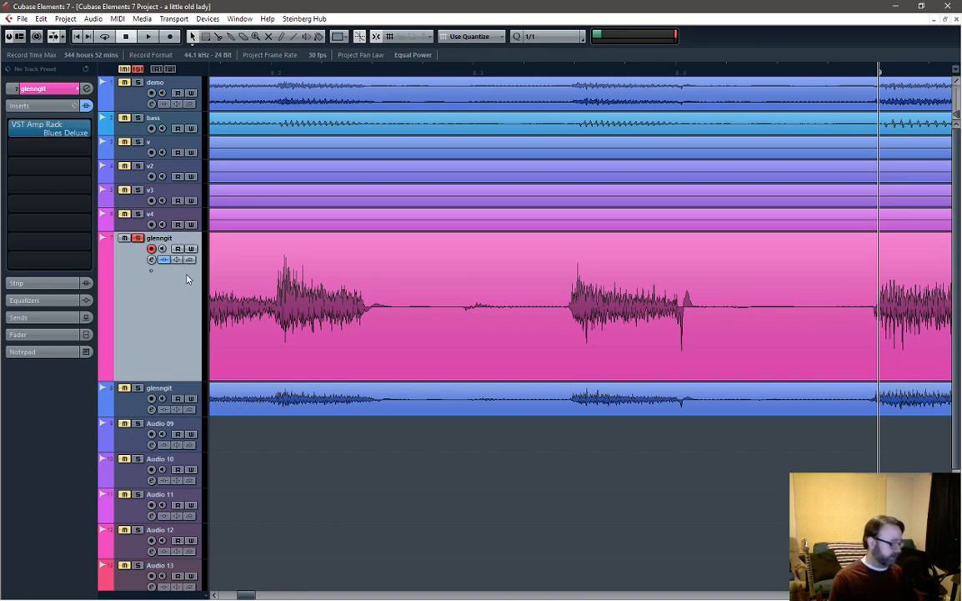
Step: In the MixConsole, copy the first glenngit channel's inserts and paste them onto the second glenngit channel
key("F3")
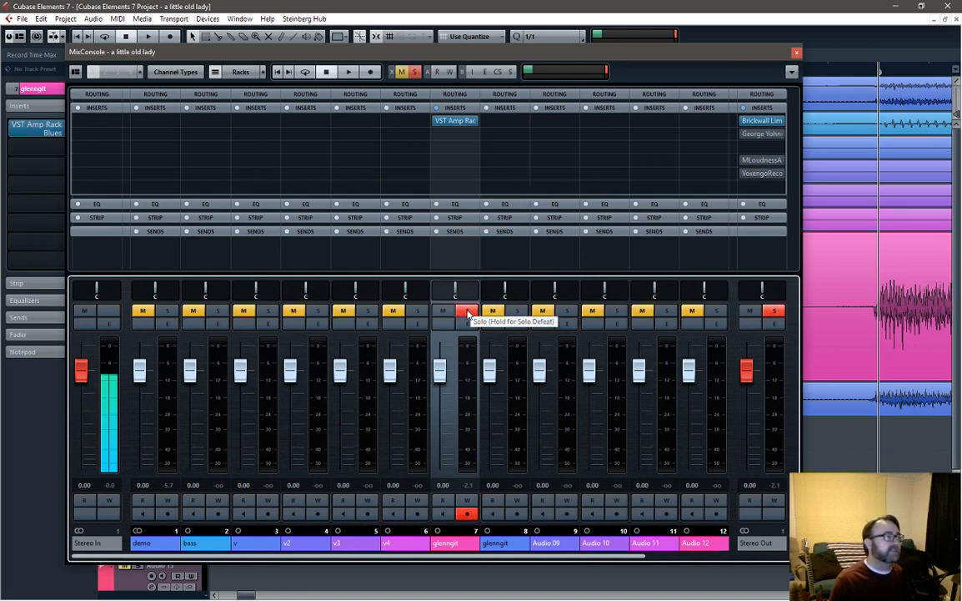
right_click(456, 112)
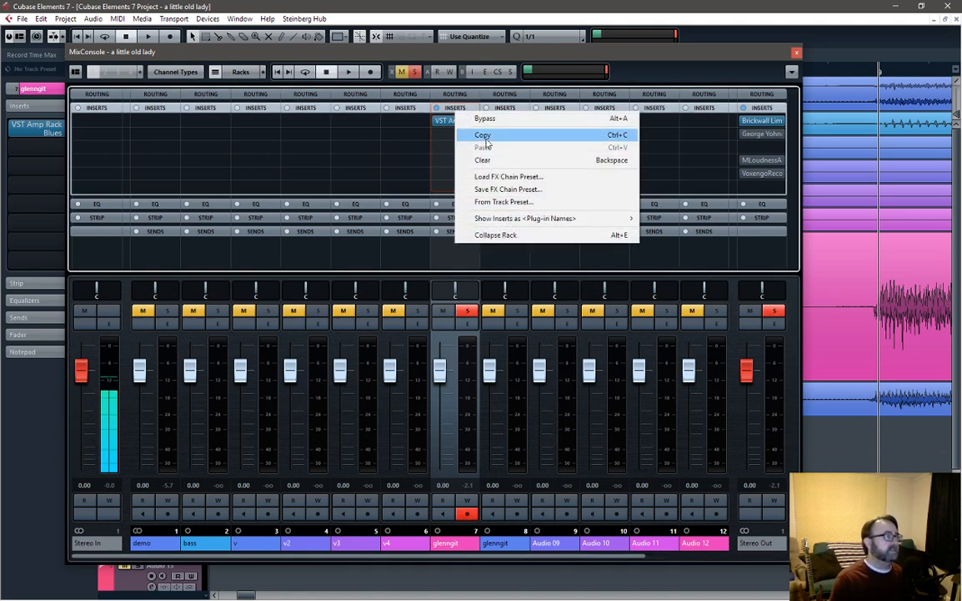
left_click(486, 139)
right_click(507, 114)
left_click(546, 147)
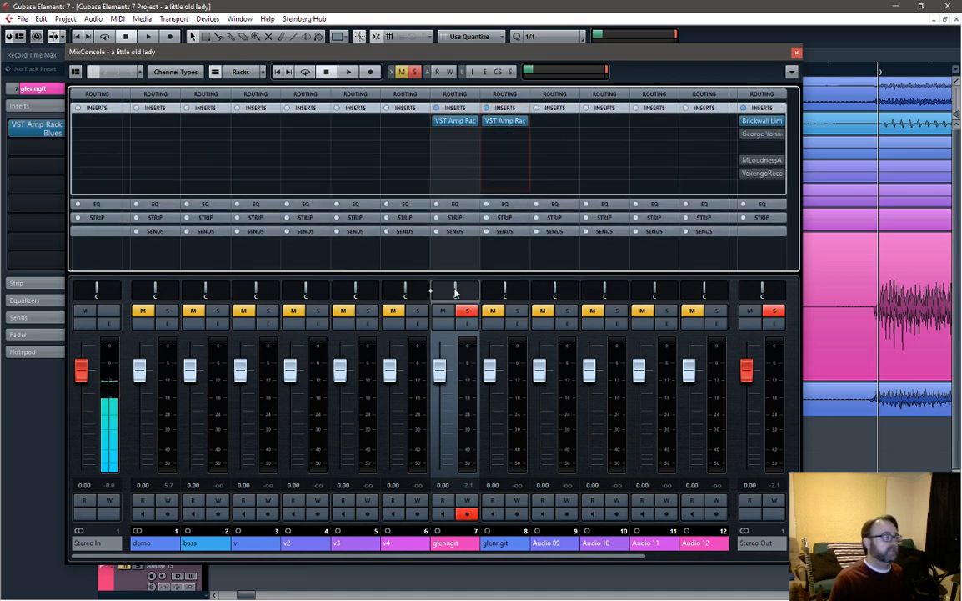
Step: Pan the first glenngit channel hard left and the second hard right, and solo the second one as well
left_click_drag(455, 292, 432, 293)
left_click_drag(509, 295, 595, 301)
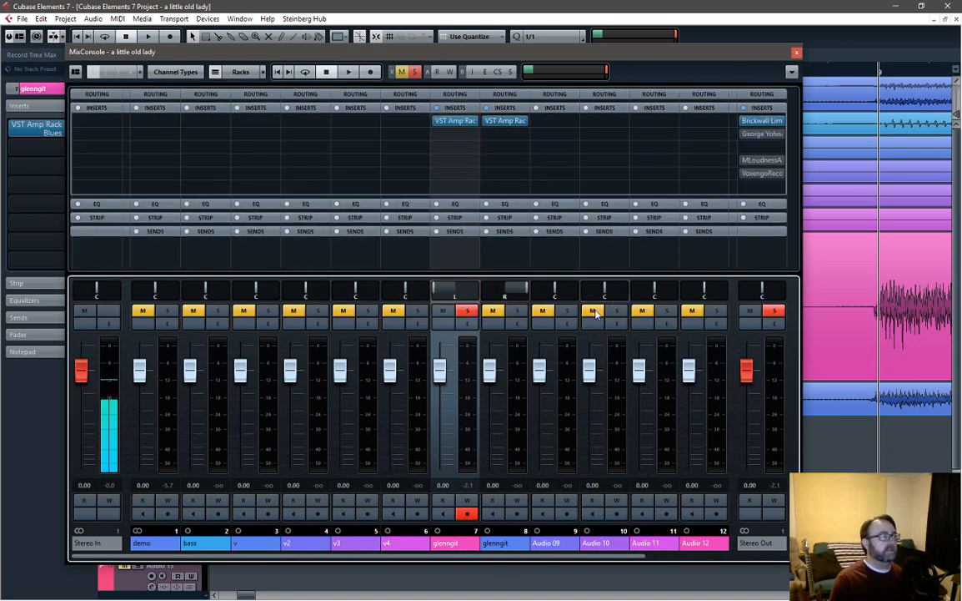
left_click(515, 312)
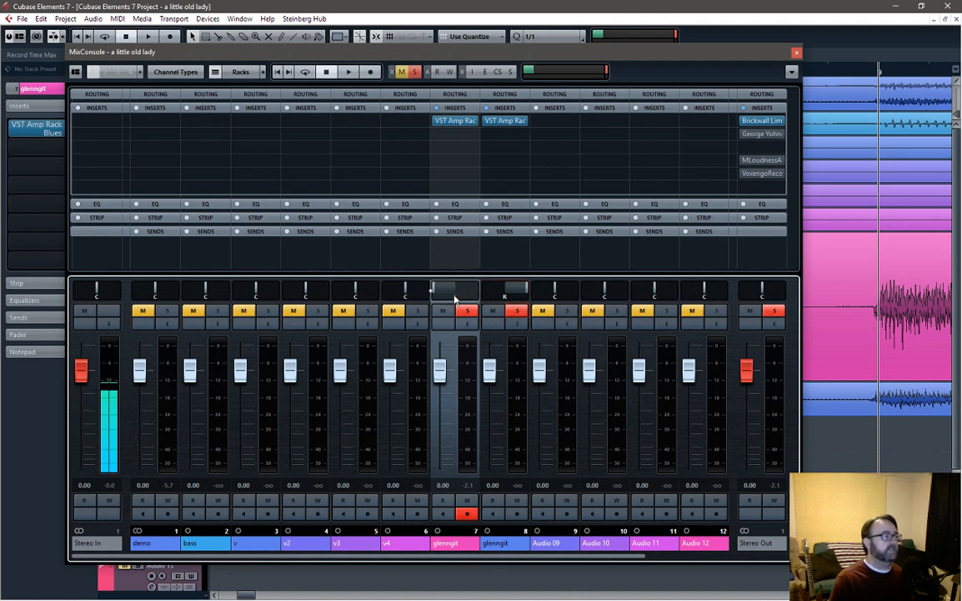
Step: Set the two glenngit channels' panning to L90 and R90 and close the MixConsole
double_click(455, 299)
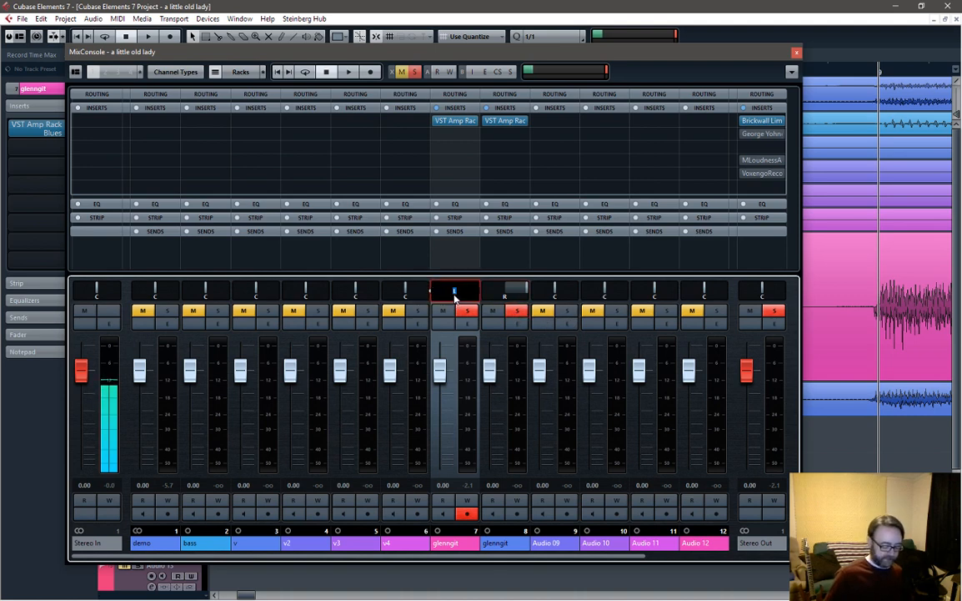
key("Return")
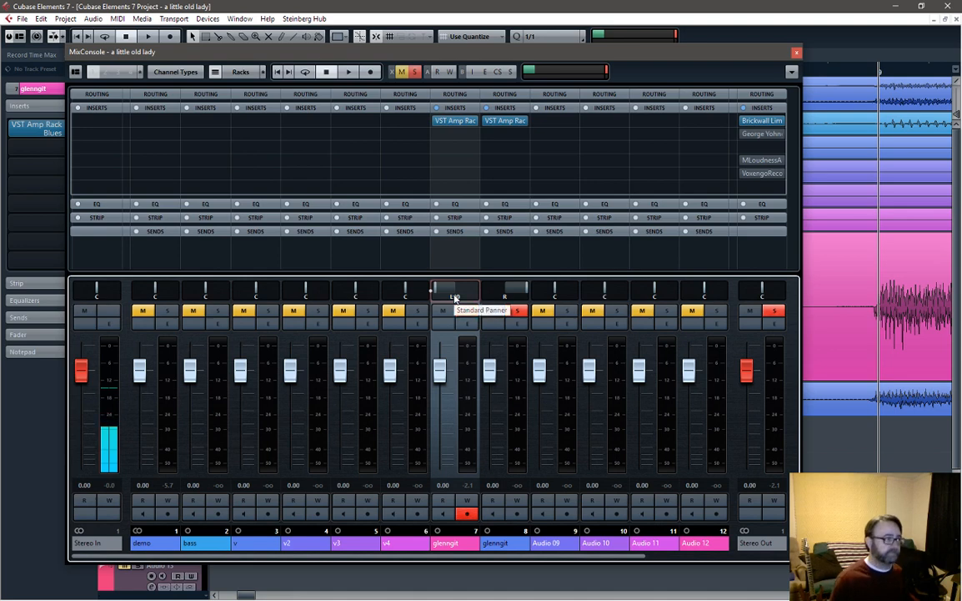
double_click(504, 299)
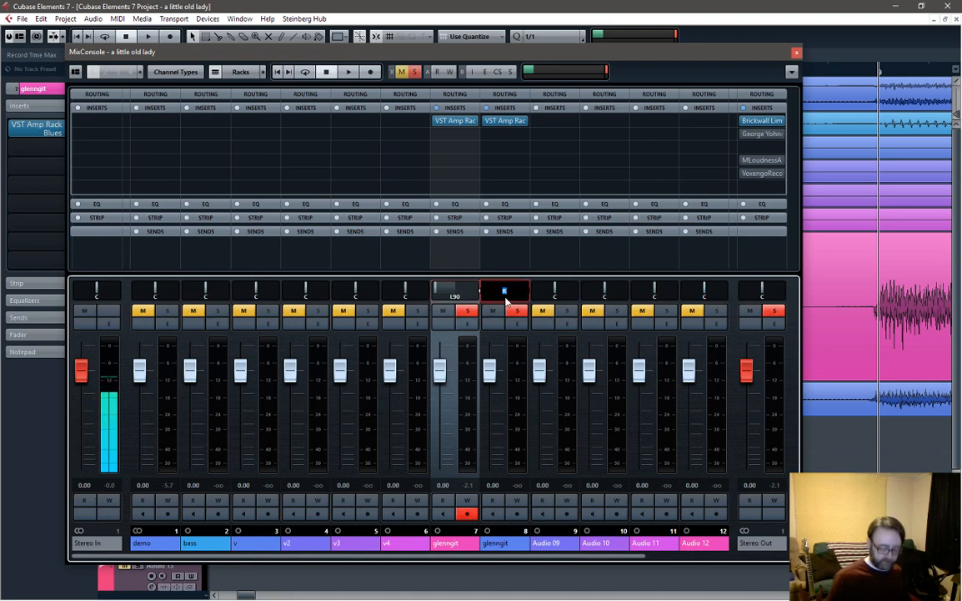
key("Return")
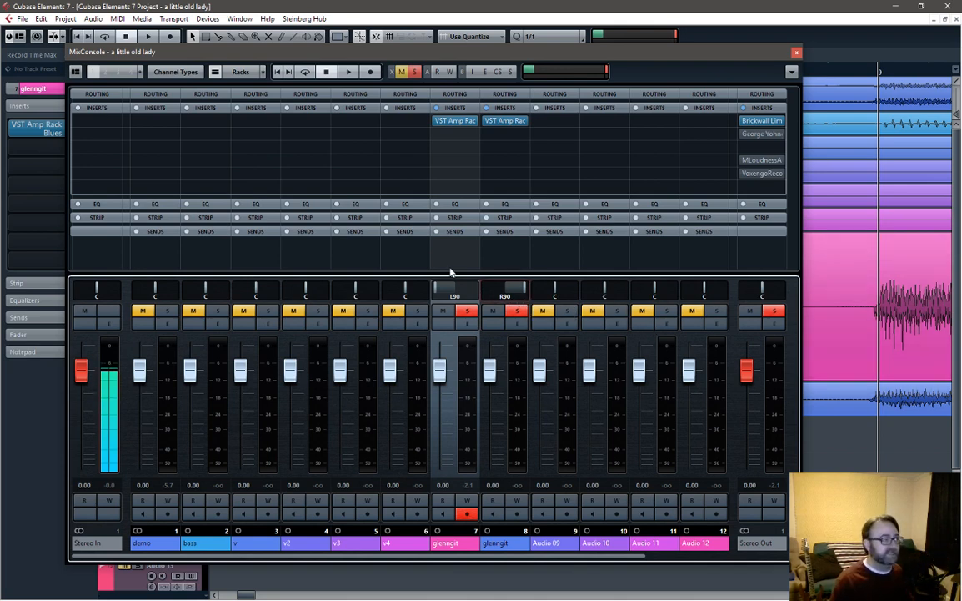
left_click(720, 45)
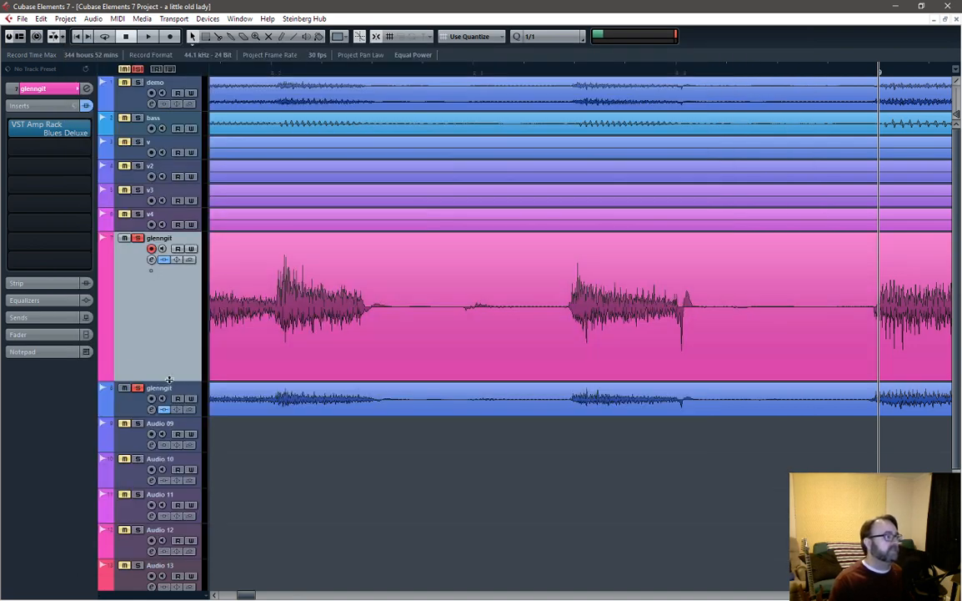
Step: Reduce the first guitar track's height and zoom the project out to show bars 1 to 23
left_click_drag(170, 379, 170, 289)
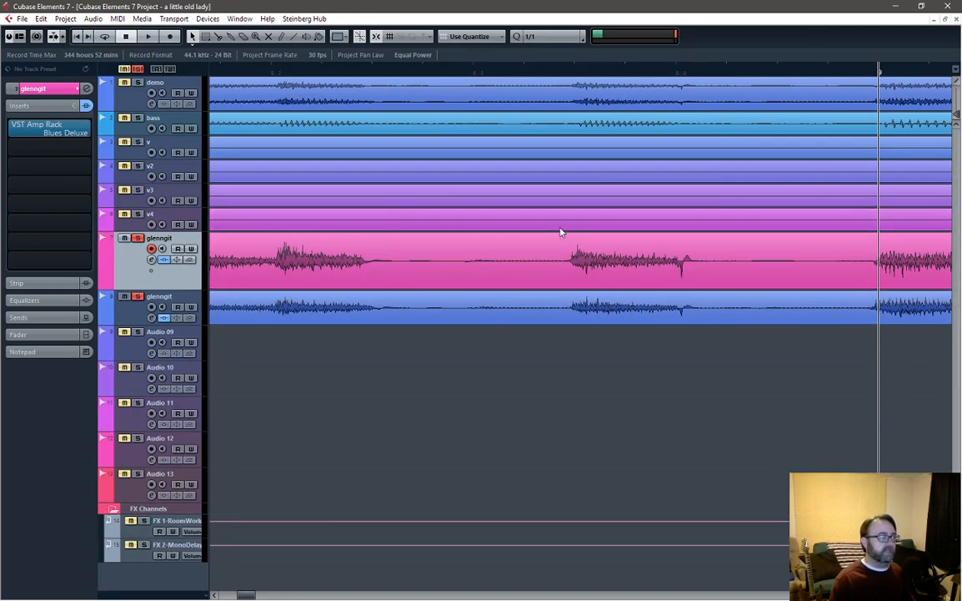
scroll(561, 232, "down", 5)
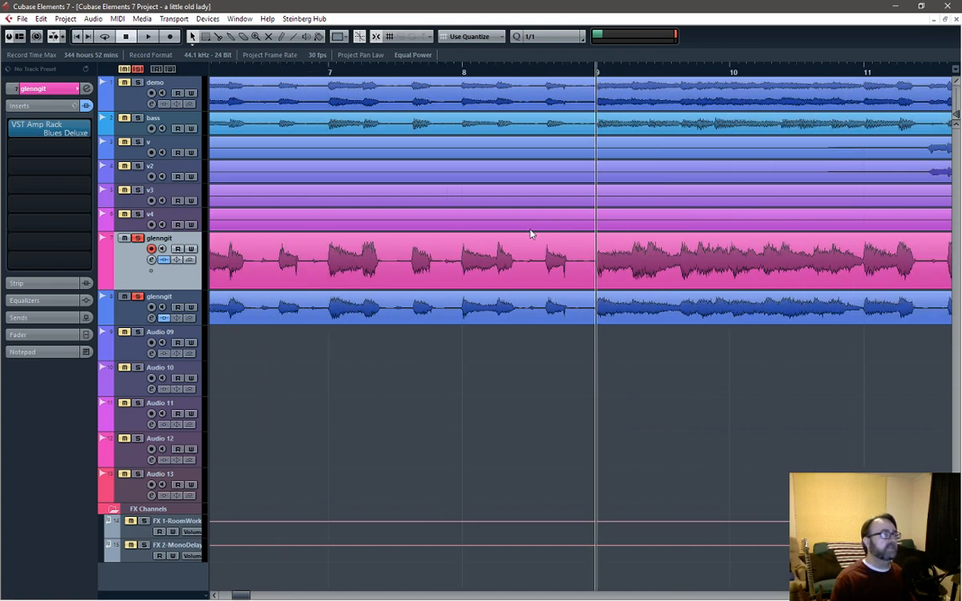
scroll(530, 233, "down", 2)
scroll(484, 238, "down", 4)
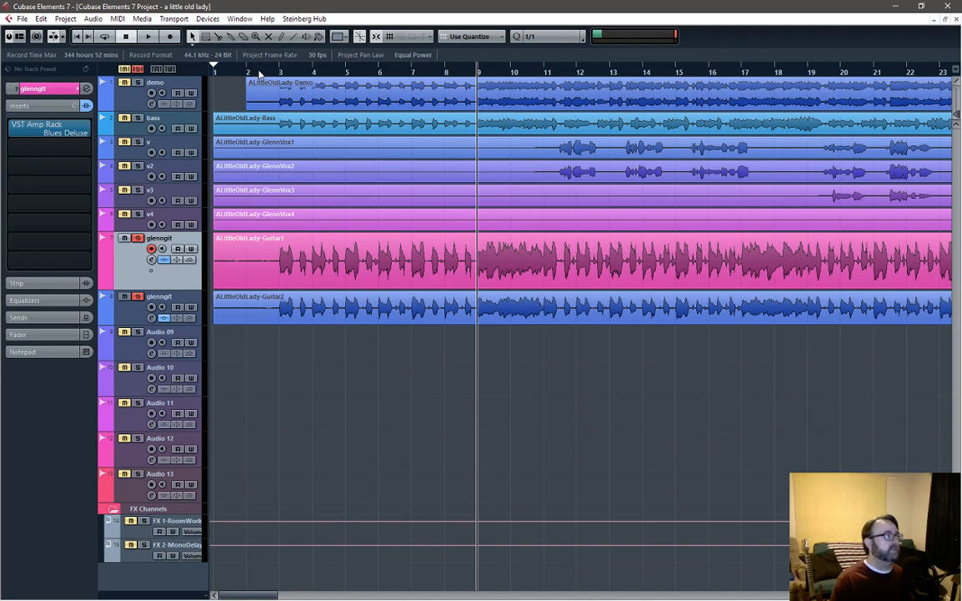
Step: Listen to the two panned guitars together from bar 2 in two passes, stopping playback after each
left_click(234, 74)
key("space")
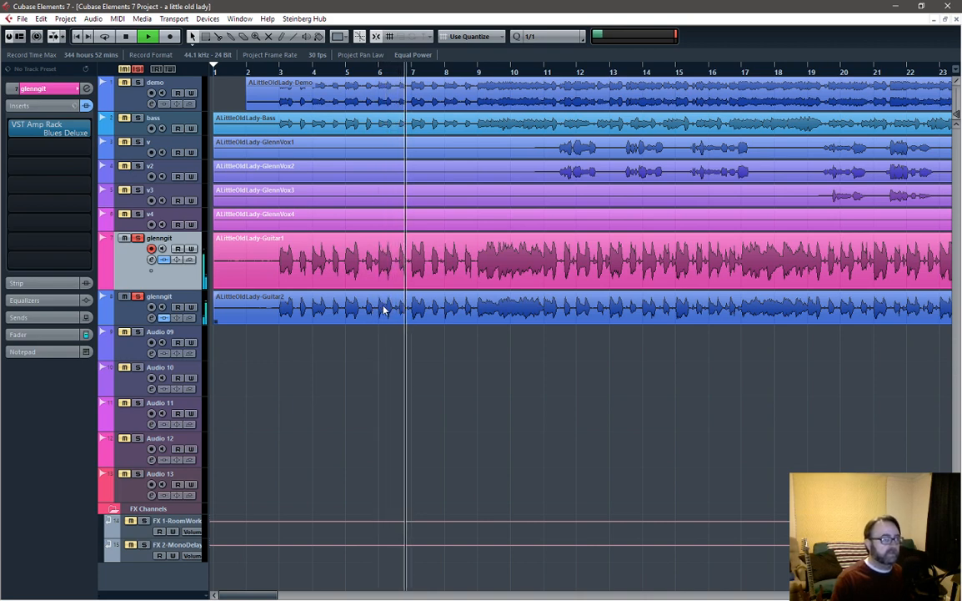
key("space")
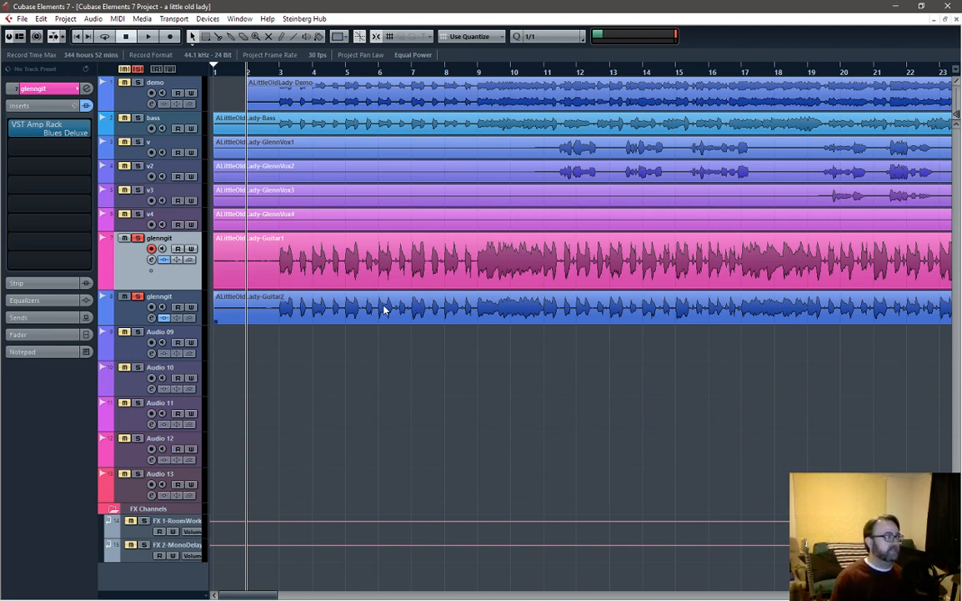
key("space")
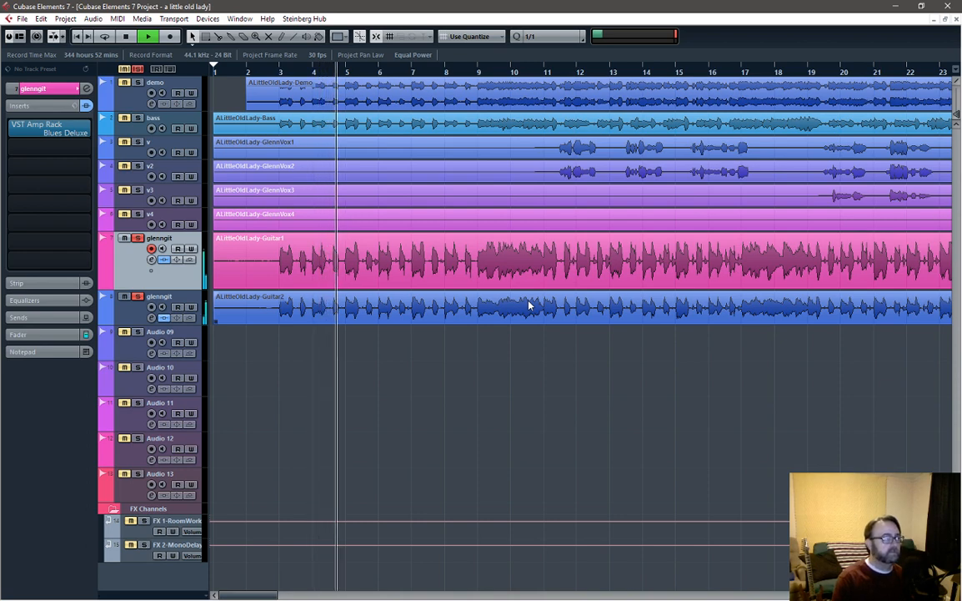
key("space")
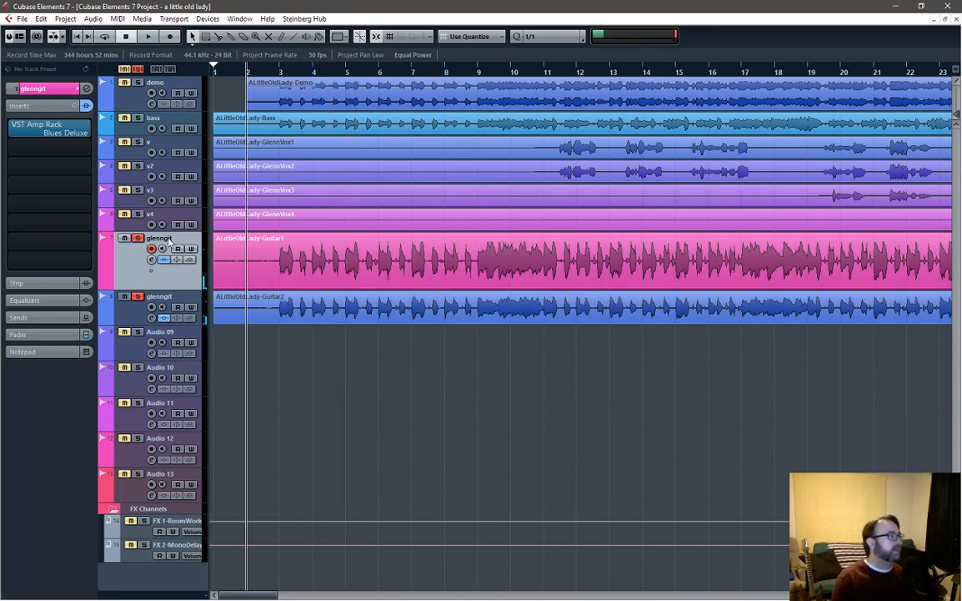
Step: In the MixConsole, take both guitar channels out of solo, solo the bass channel and close the mixer
key("F3")
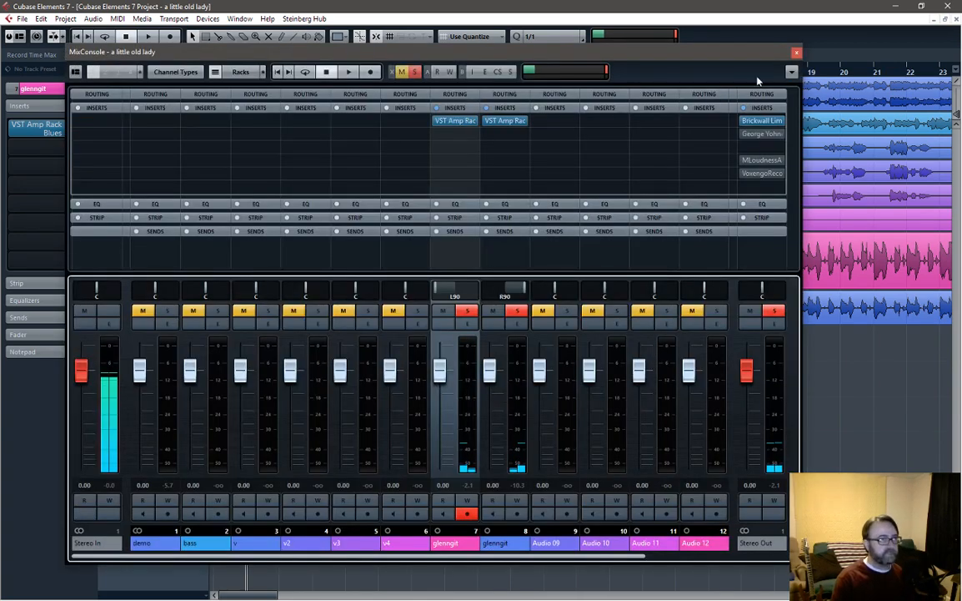
left_click(468, 310)
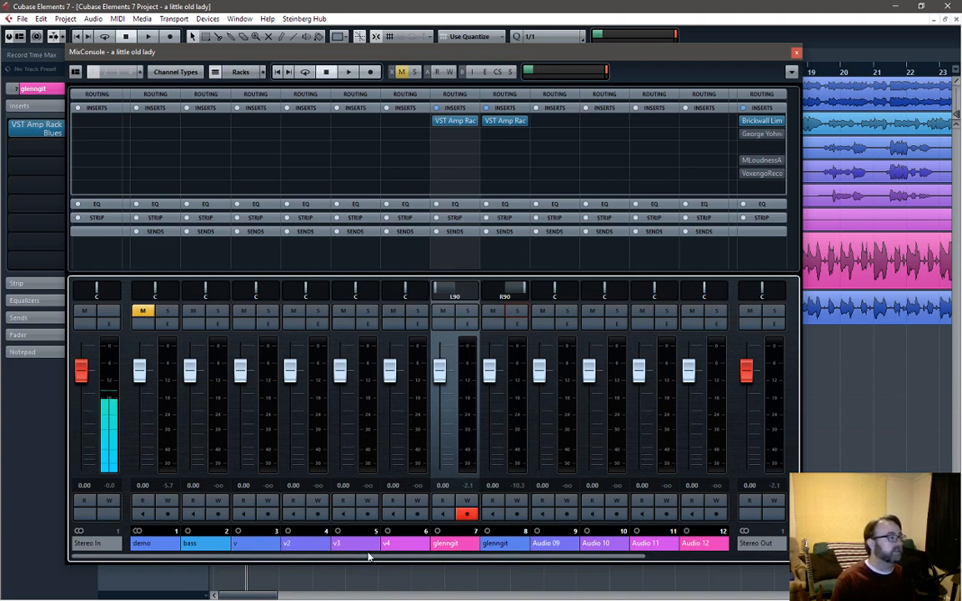
left_click(219, 311)
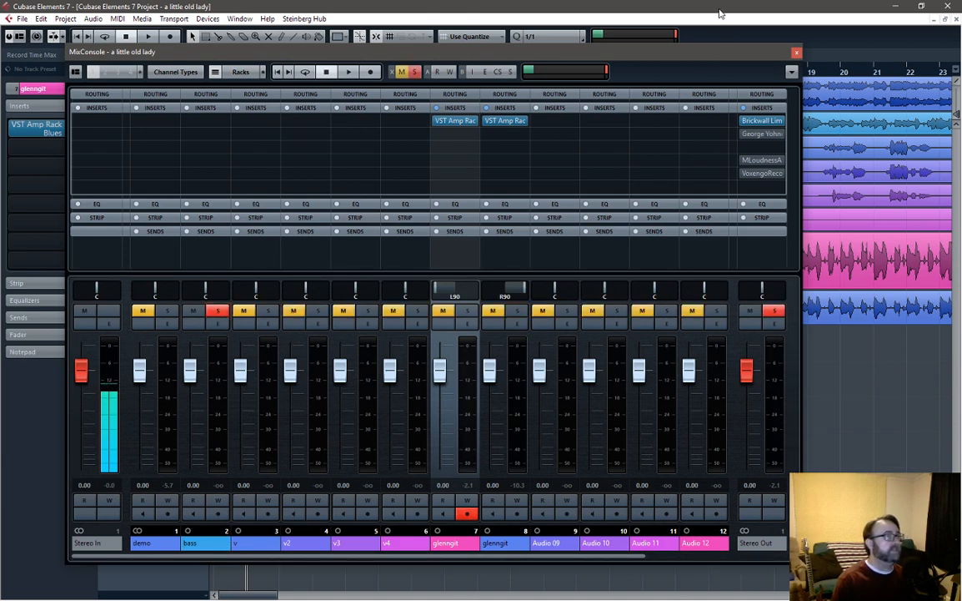
left_click(797, 53)
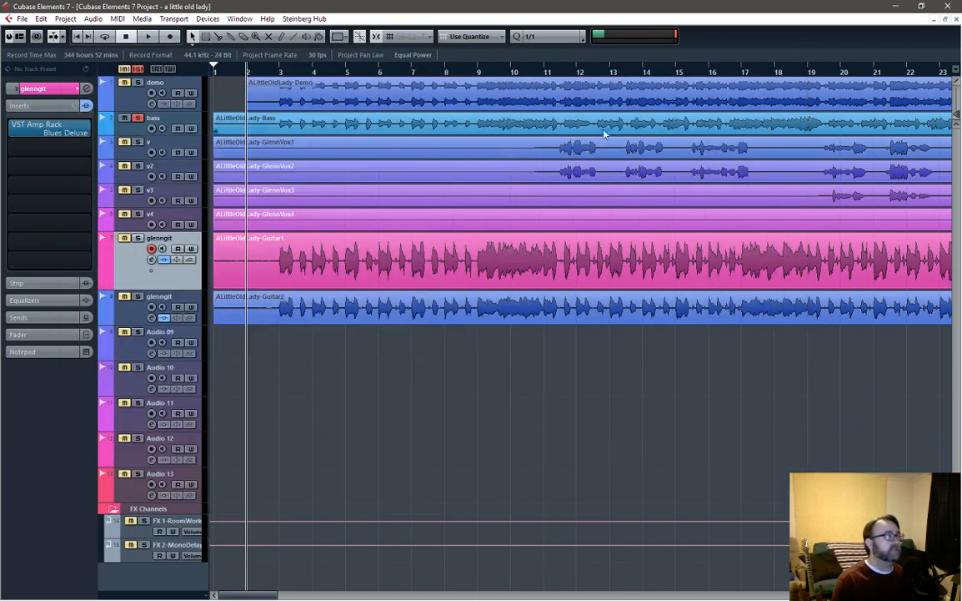
Step: Select the bass track, enlarge its height and listen to the bass from bar 3 until about bar 8
left_click(148, 132)
left_click_drag(178, 134, 177, 272)
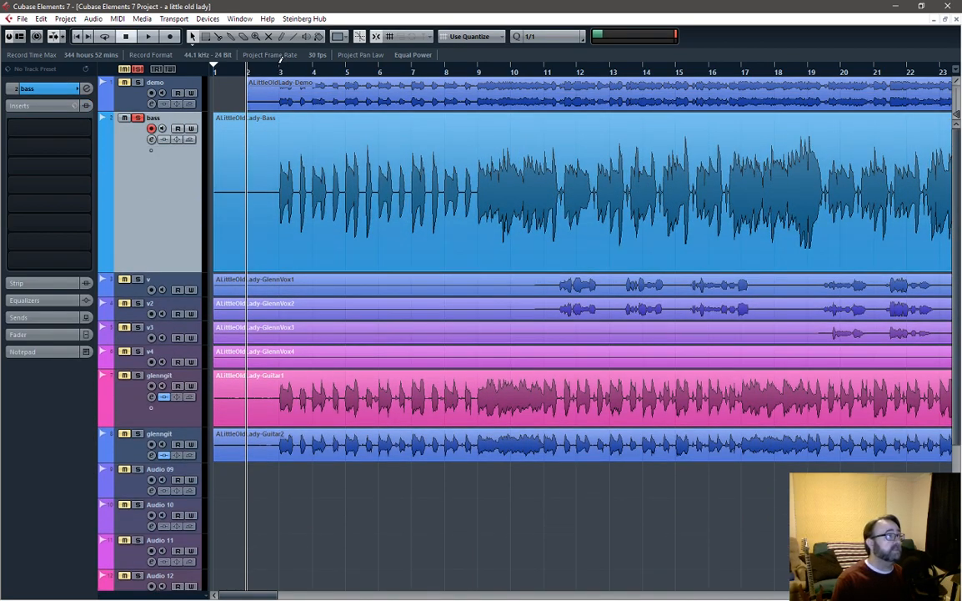
left_click(280, 72)
key("space")
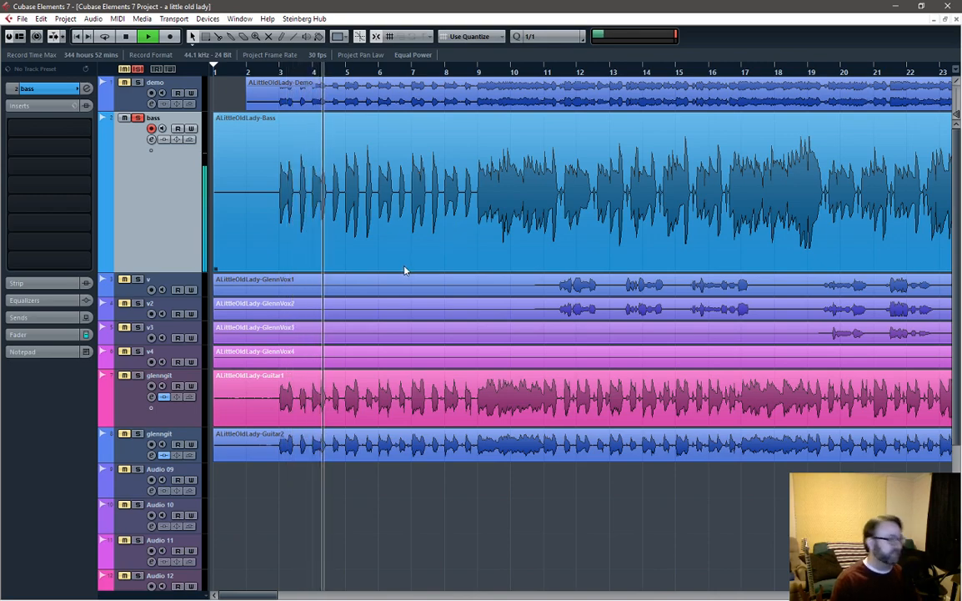
key("h")
key("h")
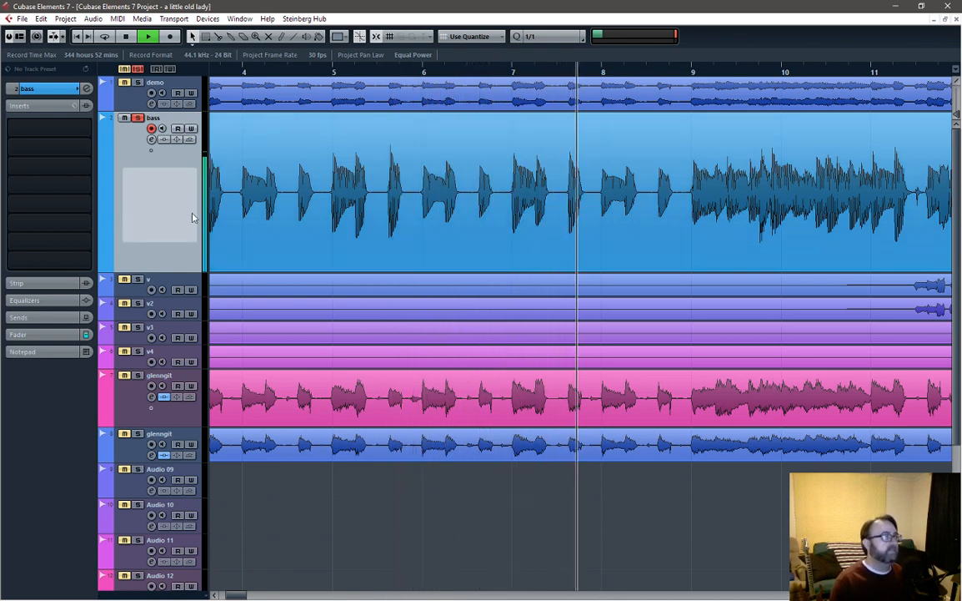
key("space")
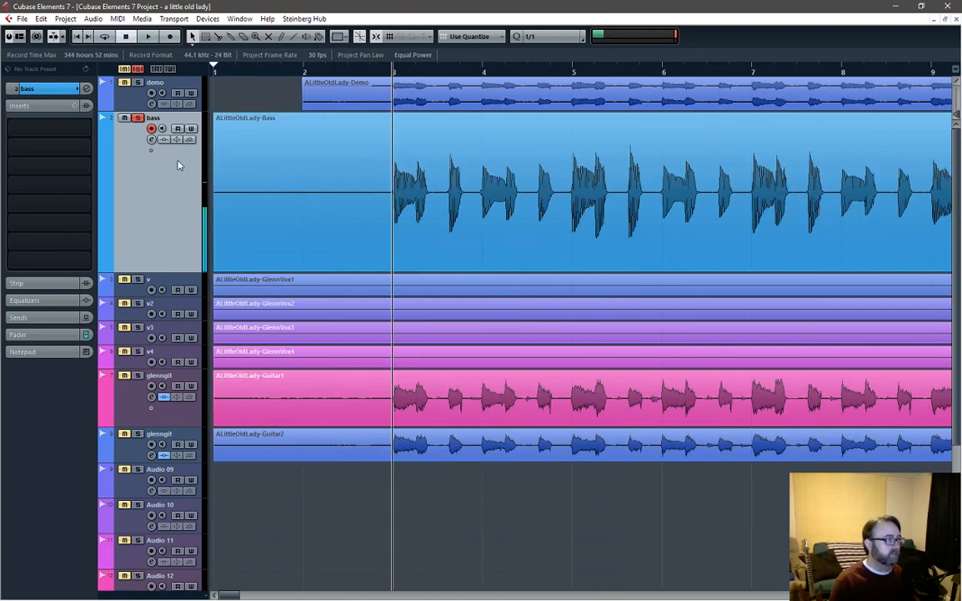
Step: Insert the FA3_Amp plug-in in the bass track's first insert slot and move its window fully into view over the project
left_click(90, 128)
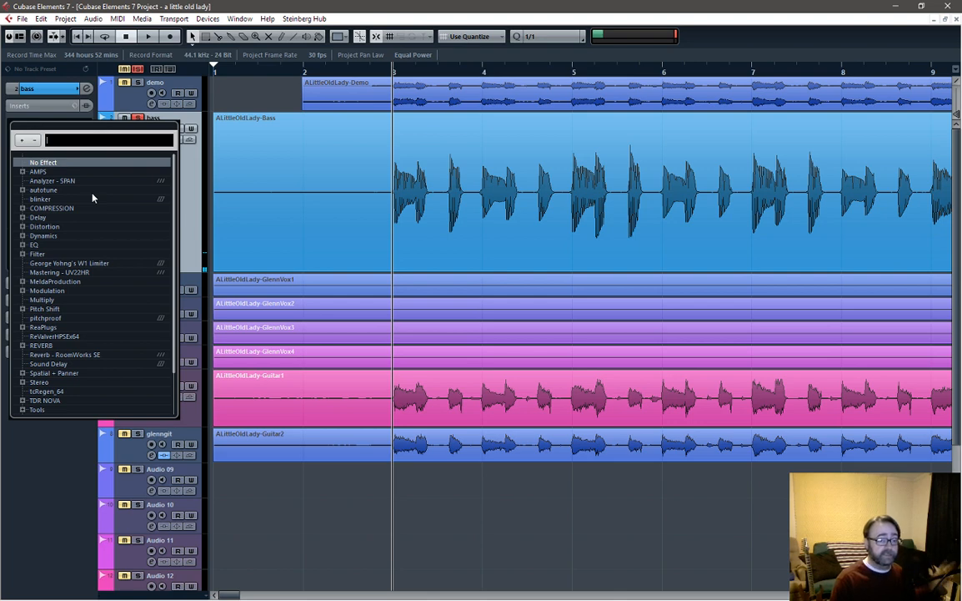
left_click(22, 172)
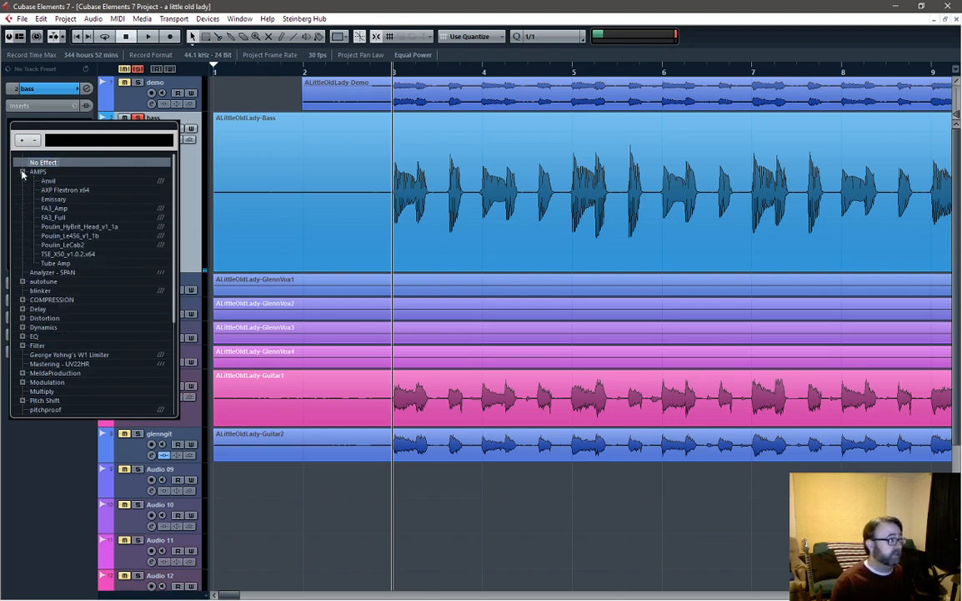
left_click(69, 209)
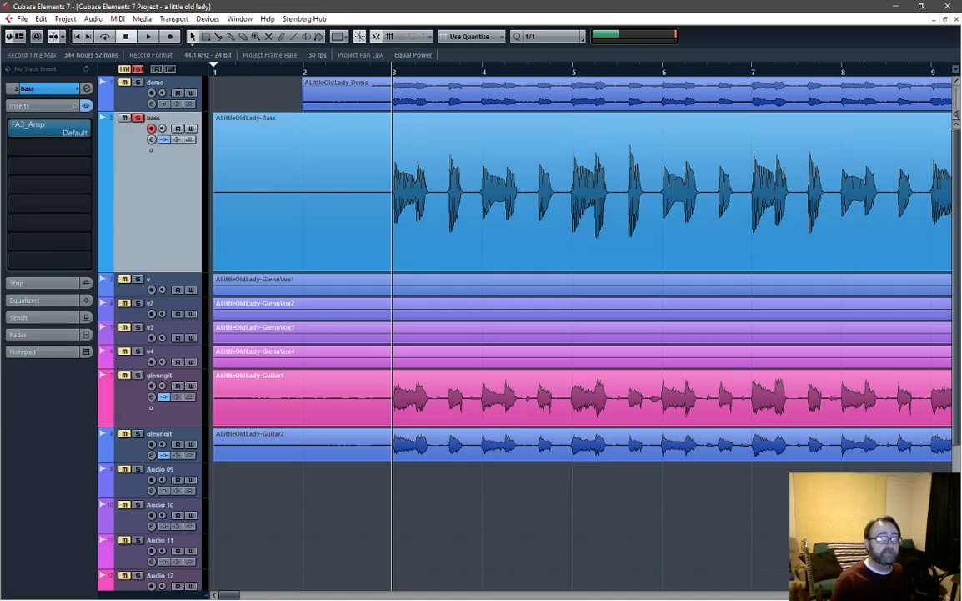
left_click_drag(961, 296, 430, 238)
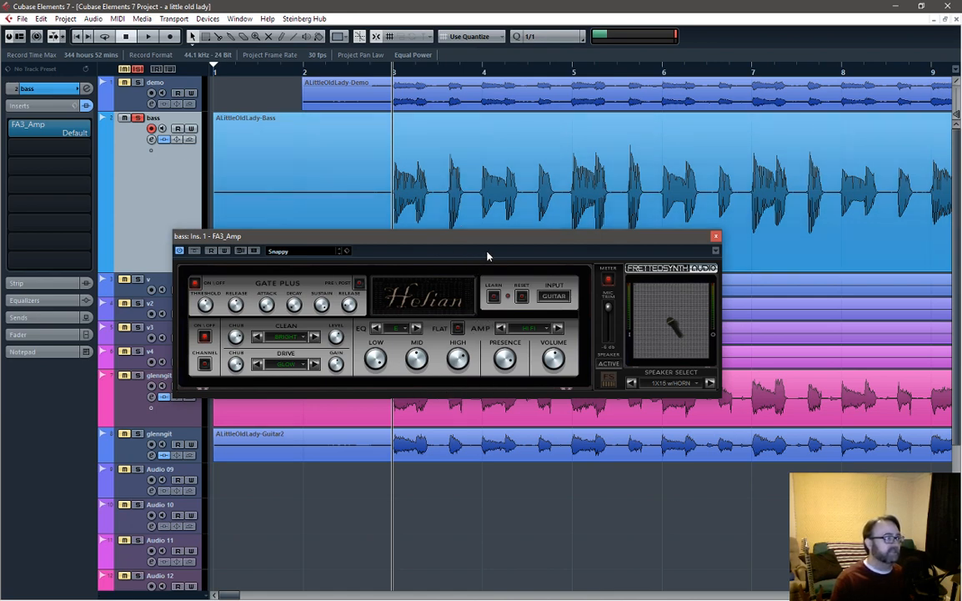
Step: Reposition the FA3_Amp window and look through its preset list, keeping the bass preset Snappy
left_click_drag(488, 241, 573, 233)
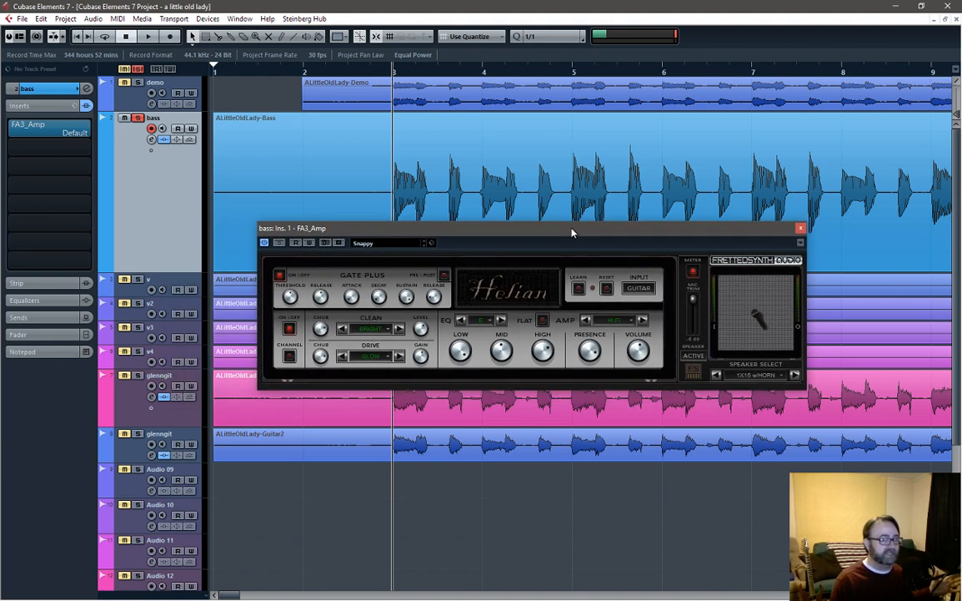
left_click(373, 243)
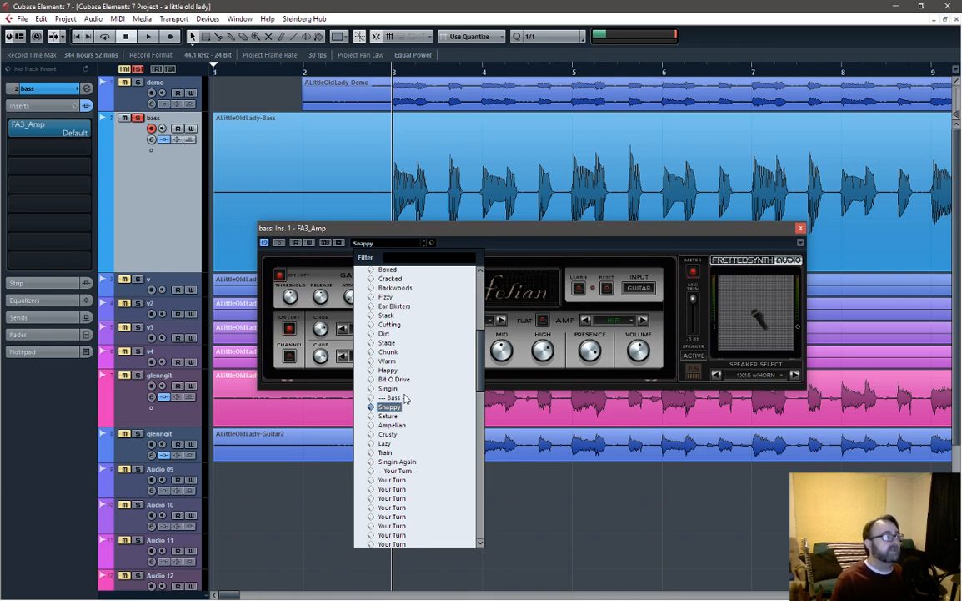
scroll(404, 400, "up", 8)
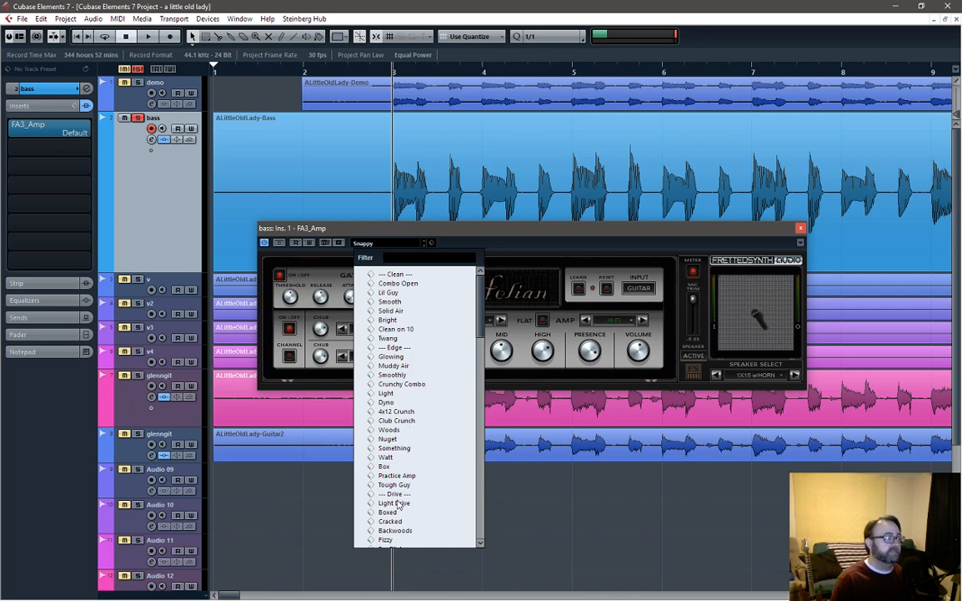
scroll(400, 470, "down", 12)
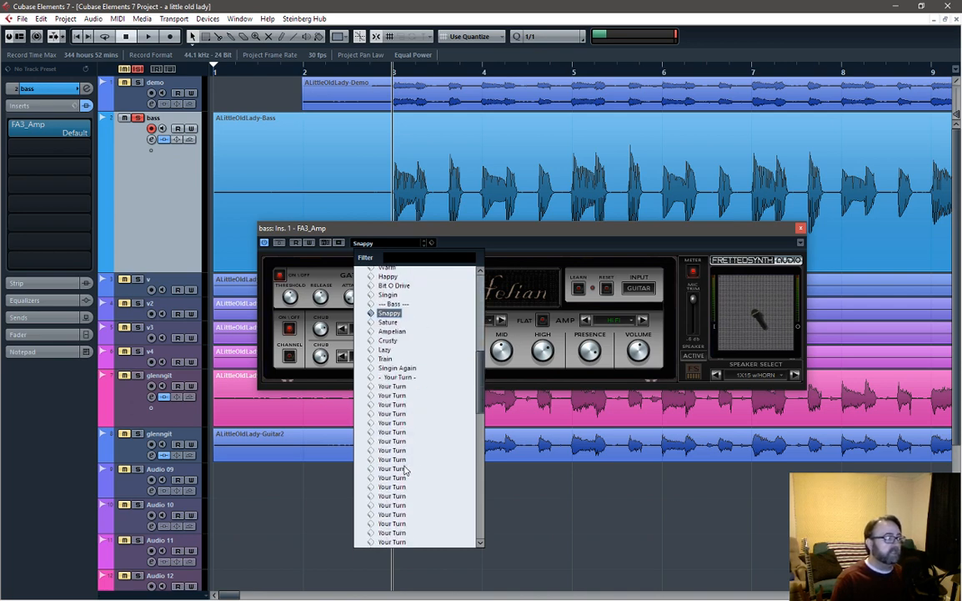
left_click(390, 313)
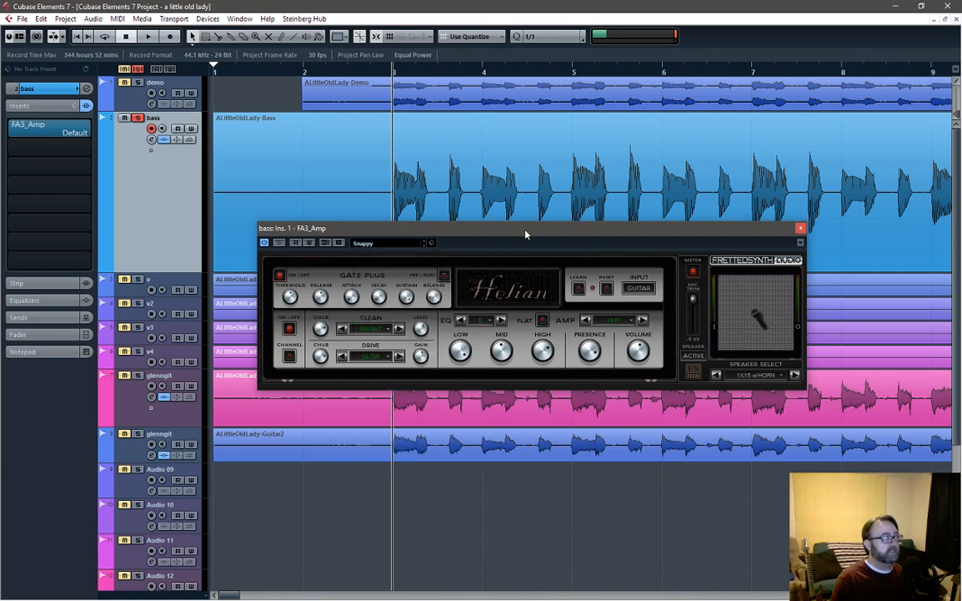
left_click(388, 244)
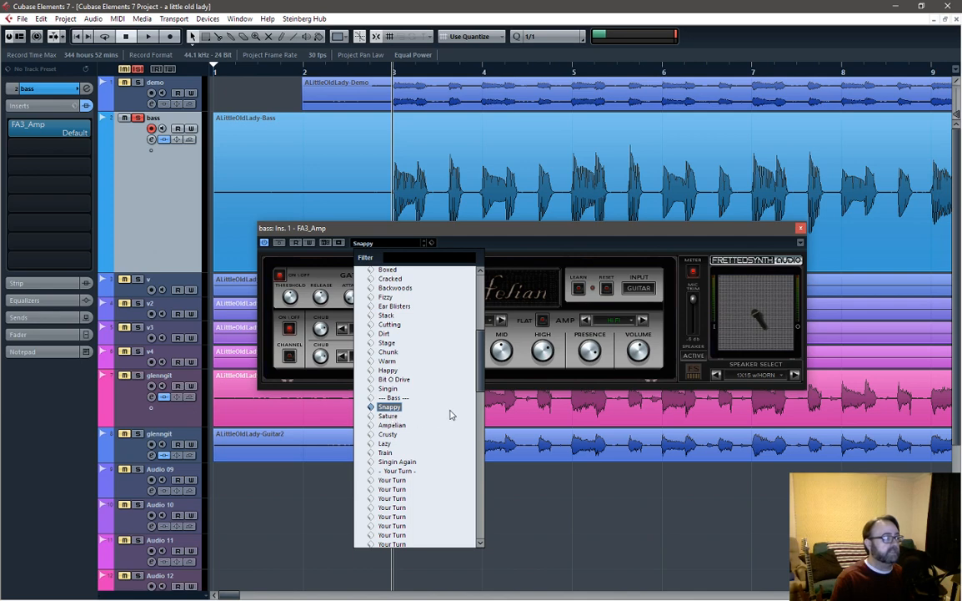
left_click(576, 241)
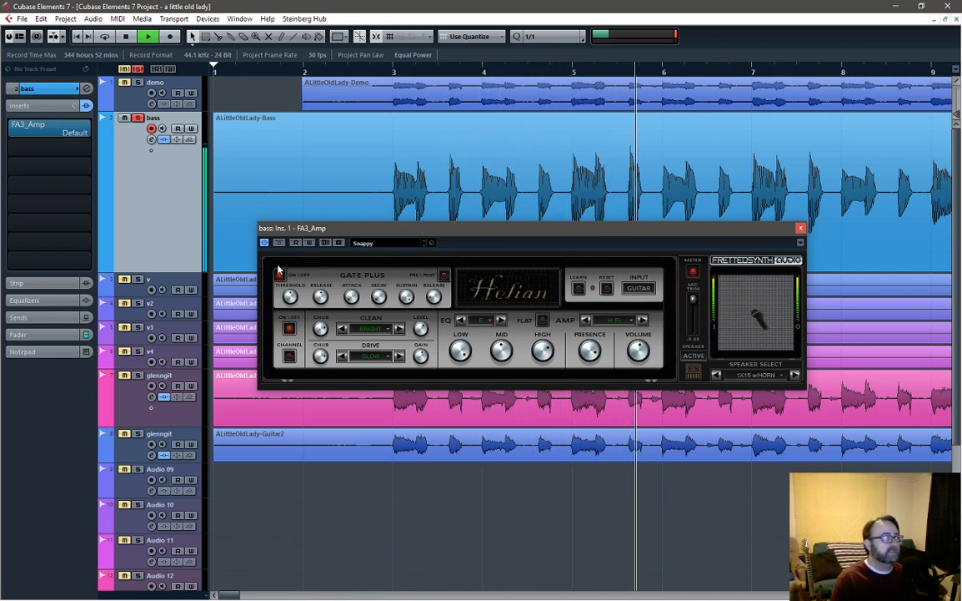
Step: Bypass and re-enable FA3_Amp during playback to compare the bass sound, and load the bass preset Sature
left_click(265, 244)
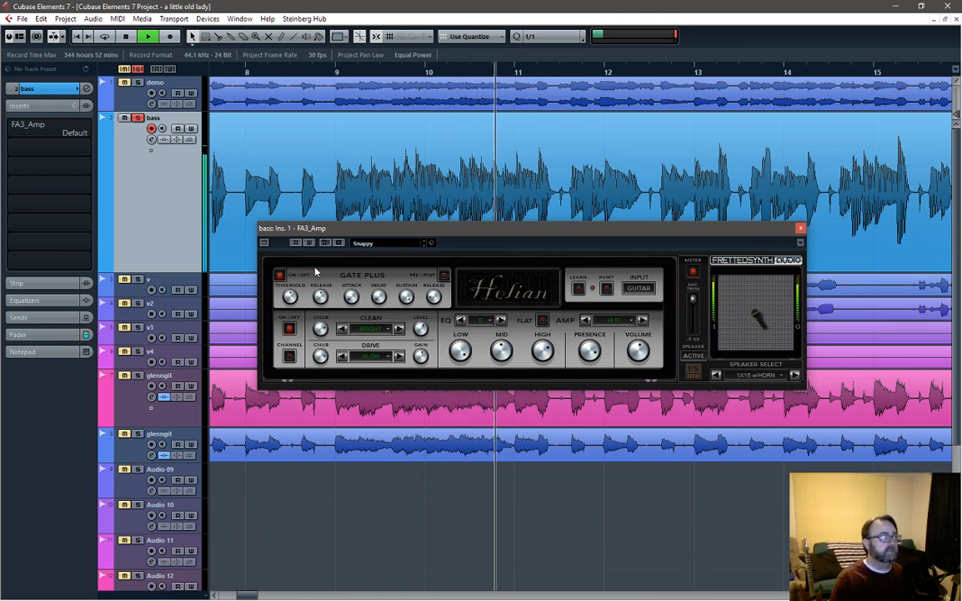
left_click(264, 244)
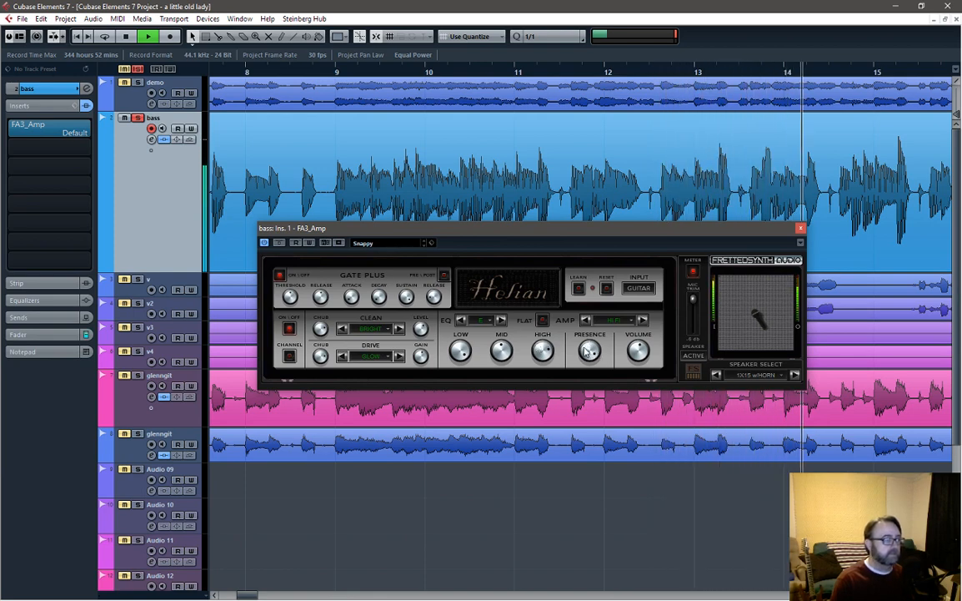
left_click(367, 243)
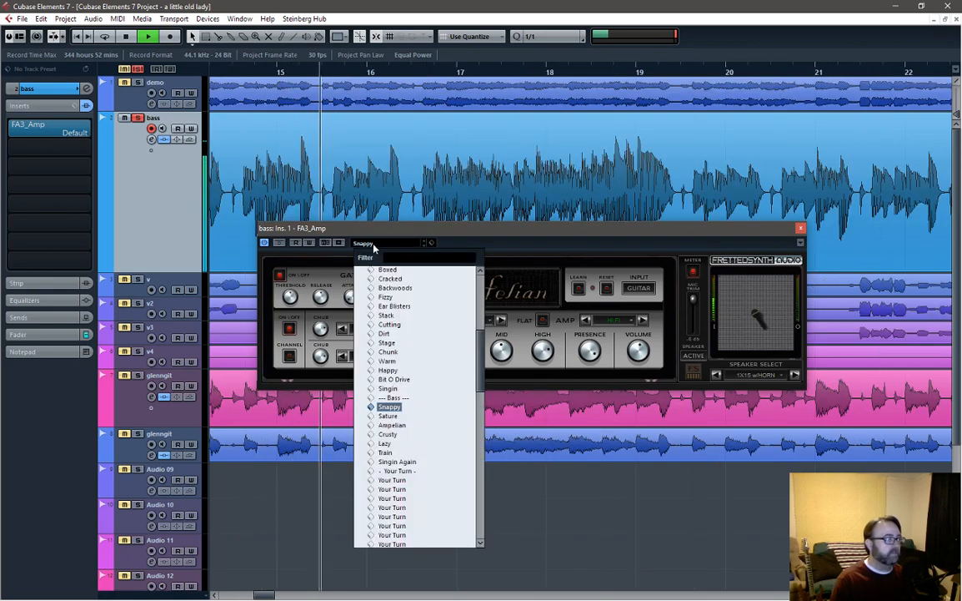
left_click(388, 416)
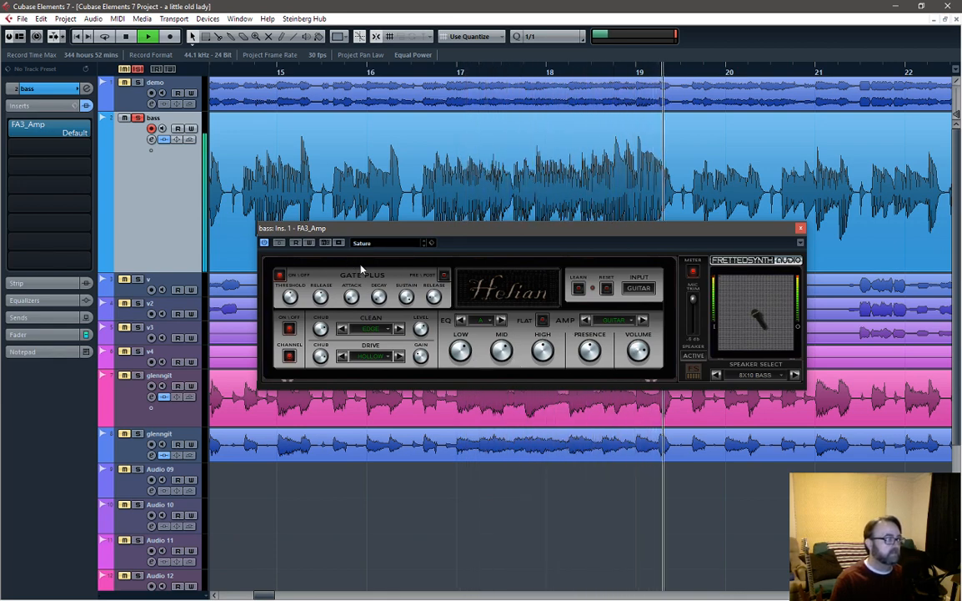
Step: Lower the amp's mic trim slightly while the bass plays and stop playback
mouse_move(90, 148)
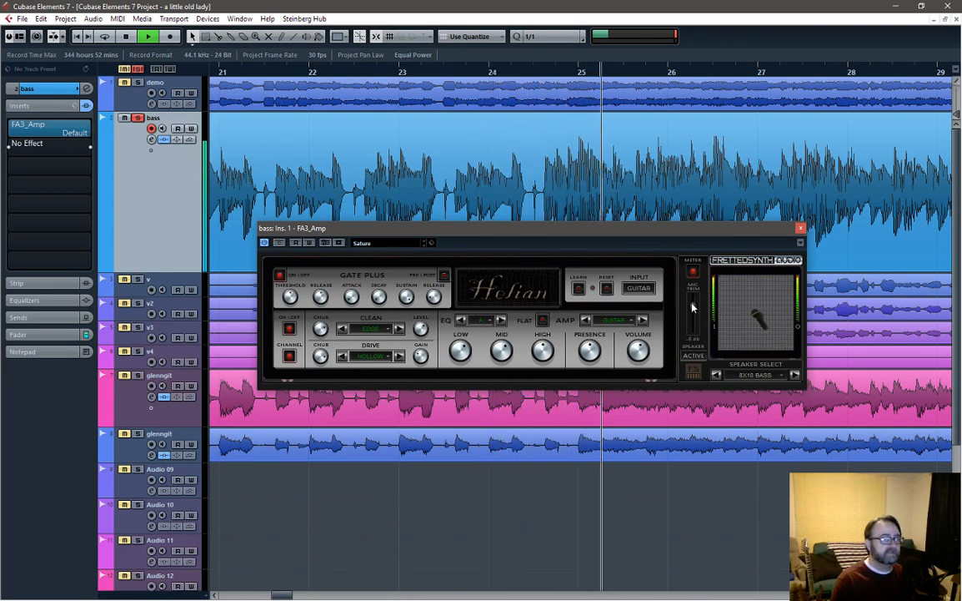
left_click_drag(694, 306, 697, 368)
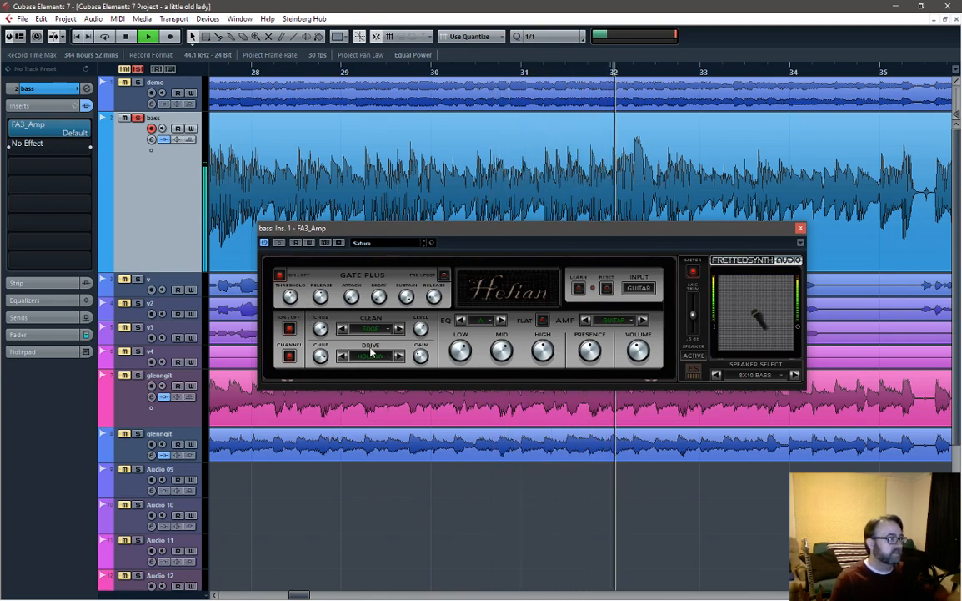
key("space")
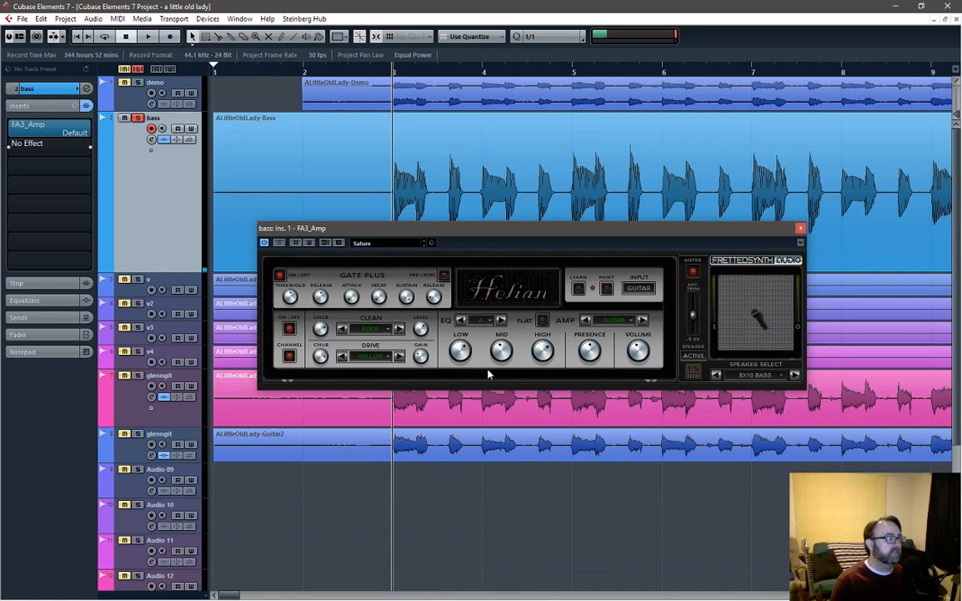
Step: Listen to the amped bass from bar 3 until about bar 14, stop playback and close the FA3_Amp window
key("space")
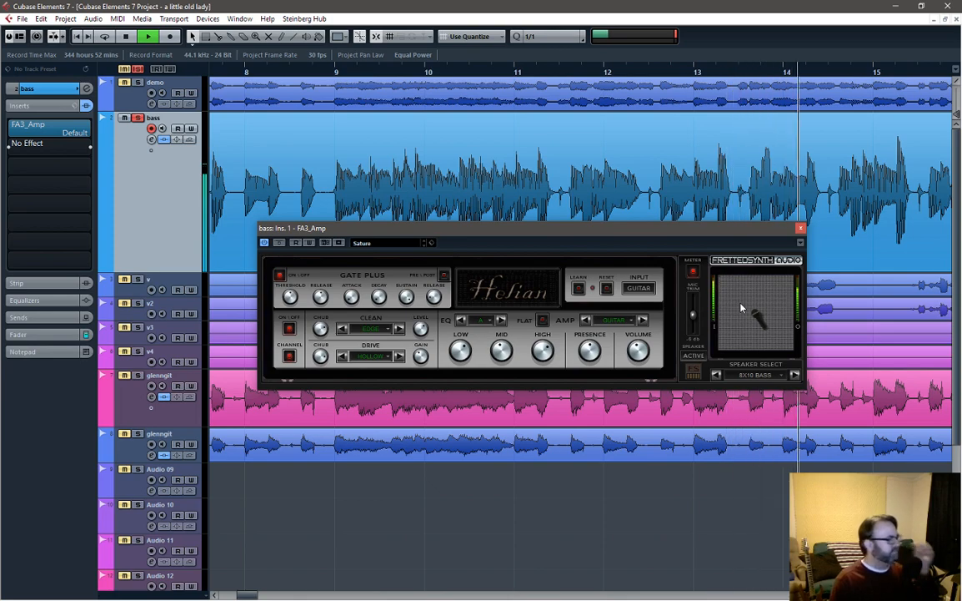
key("space")
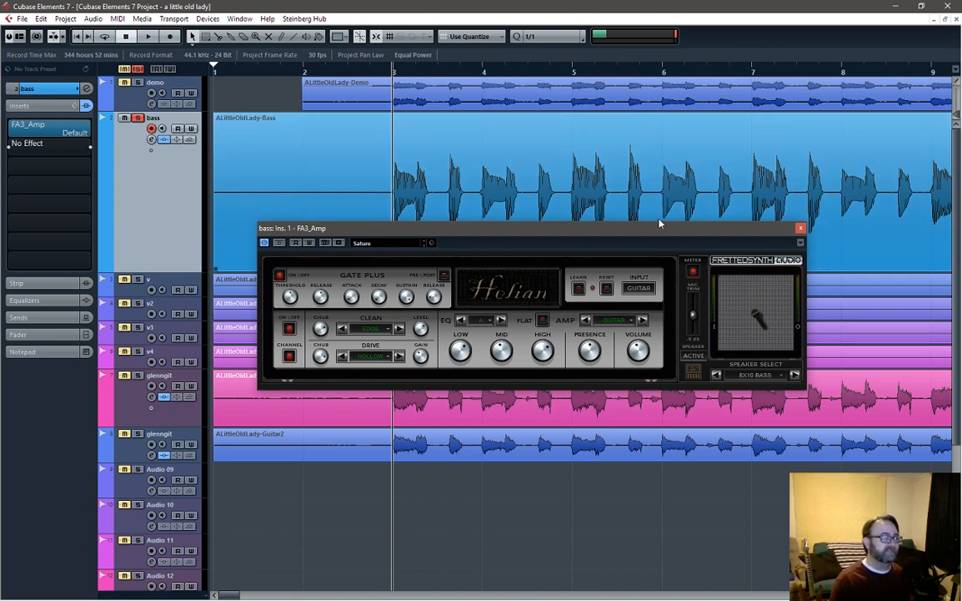
left_click(800, 229)
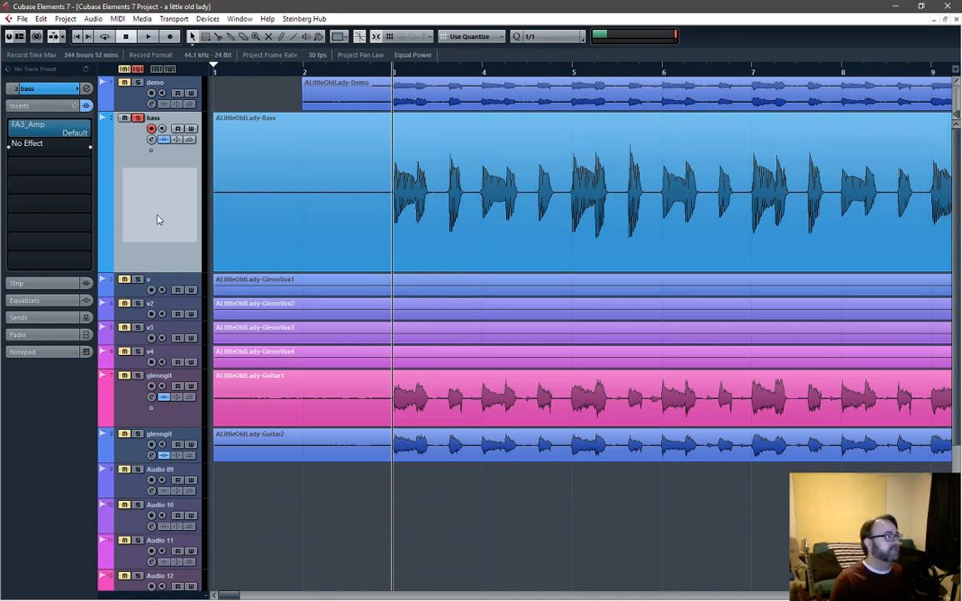
left_click(59, 132)
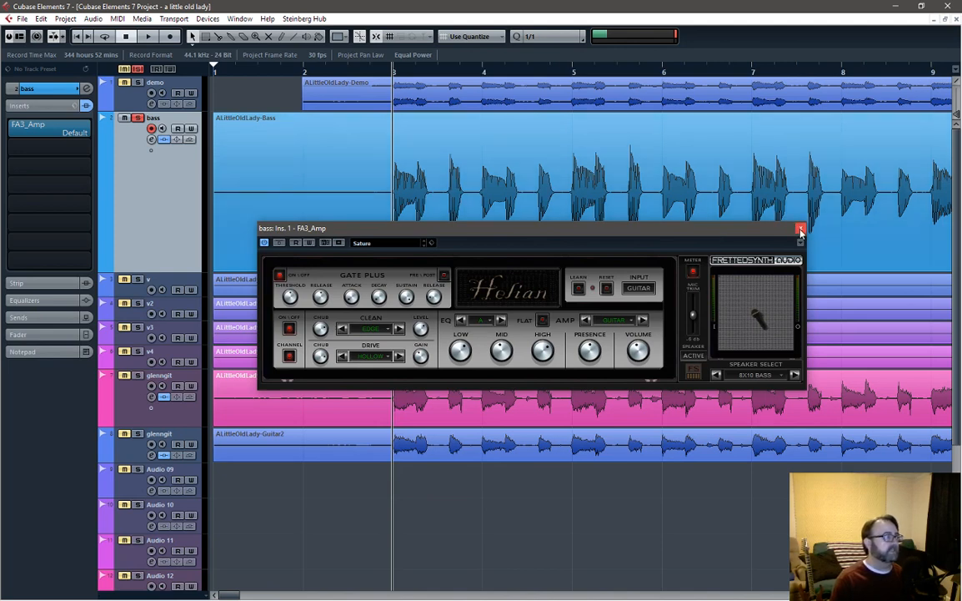
left_click(801, 229)
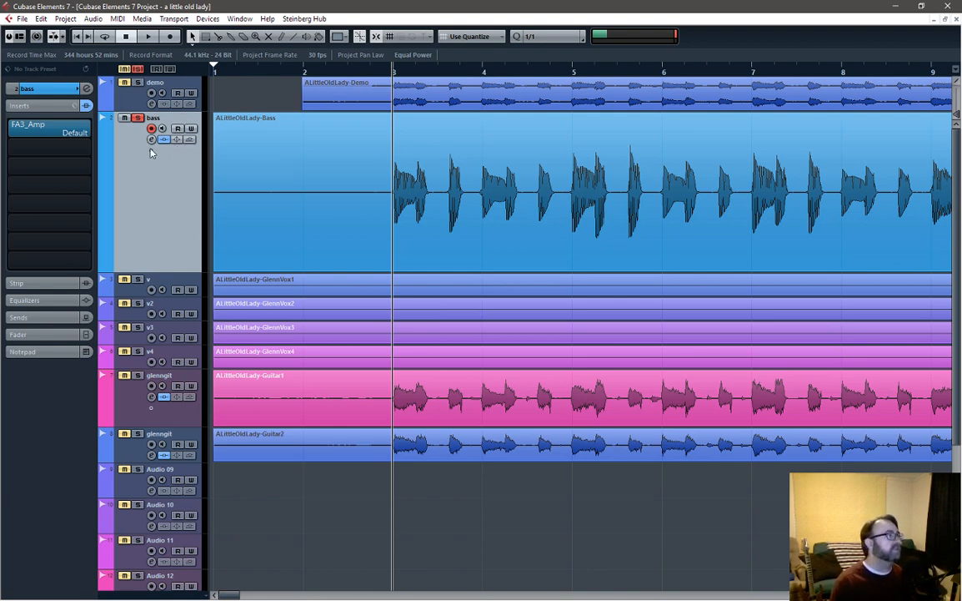
Step: Open the bass channel settings during playback and boost equalizer band 3 by 9.8 dB at 768.1 Hz
key("space")
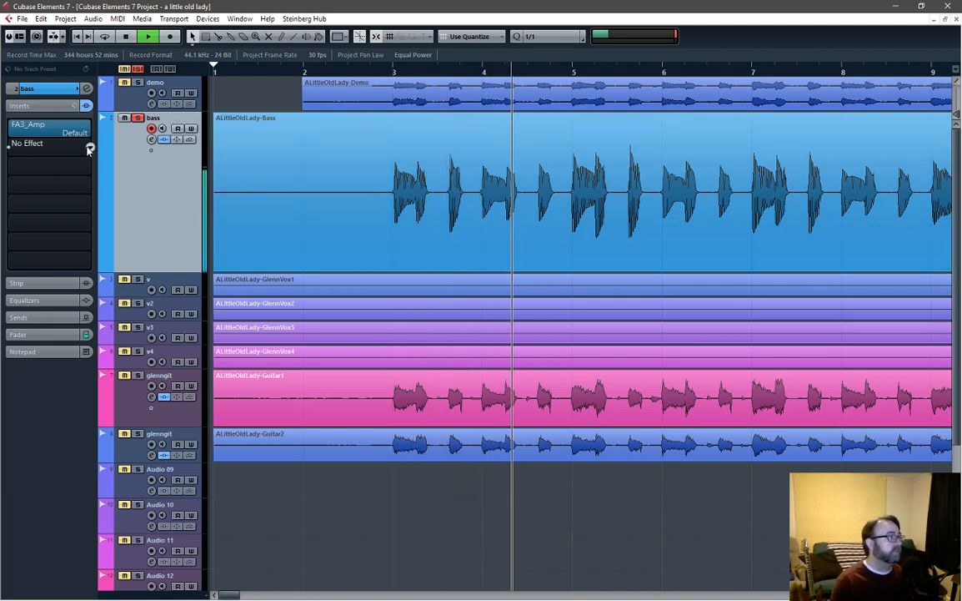
left_click(86, 89)
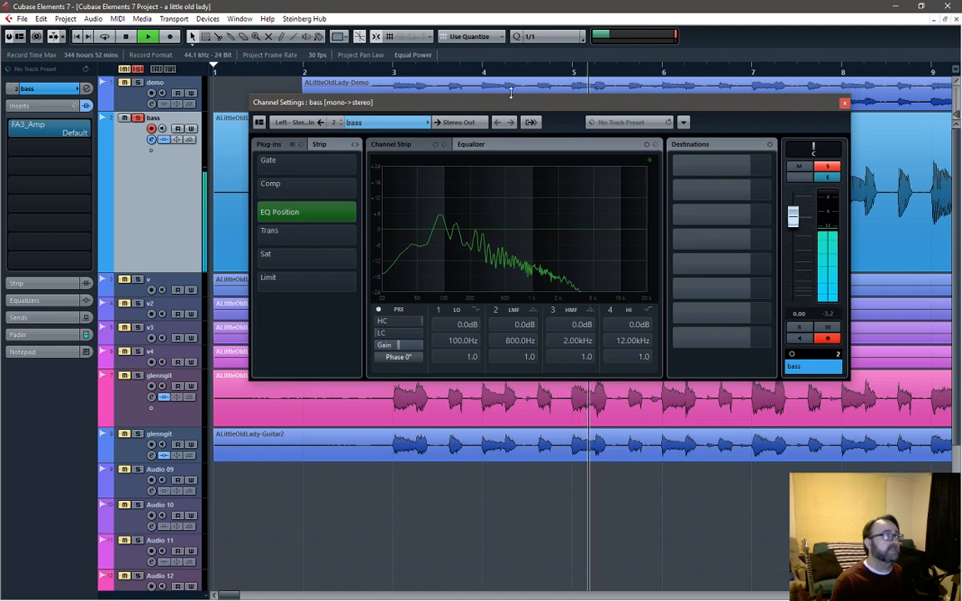
left_click_drag(522, 108, 486, 183)
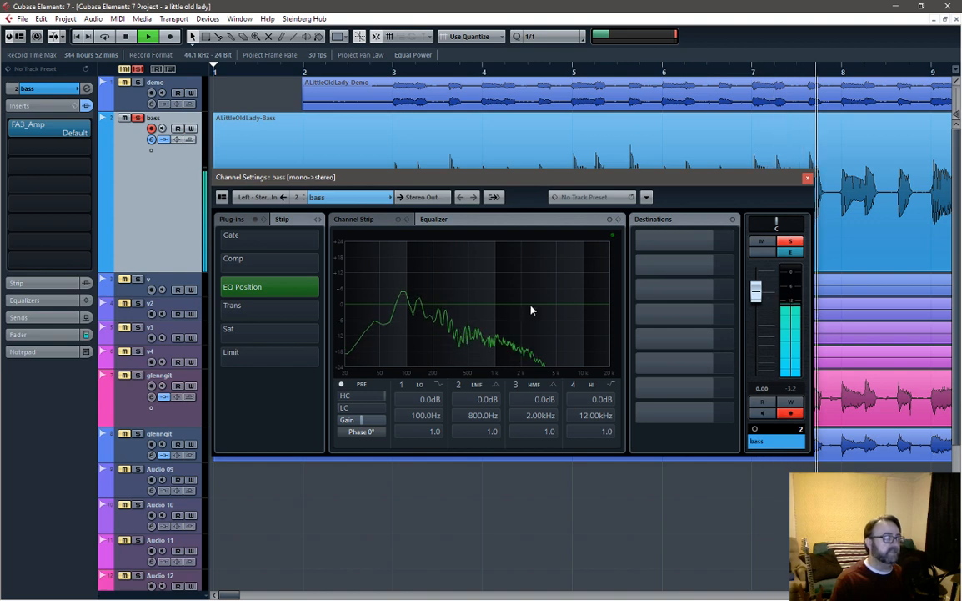
left_click_drag(511, 307, 495, 291)
key("space")
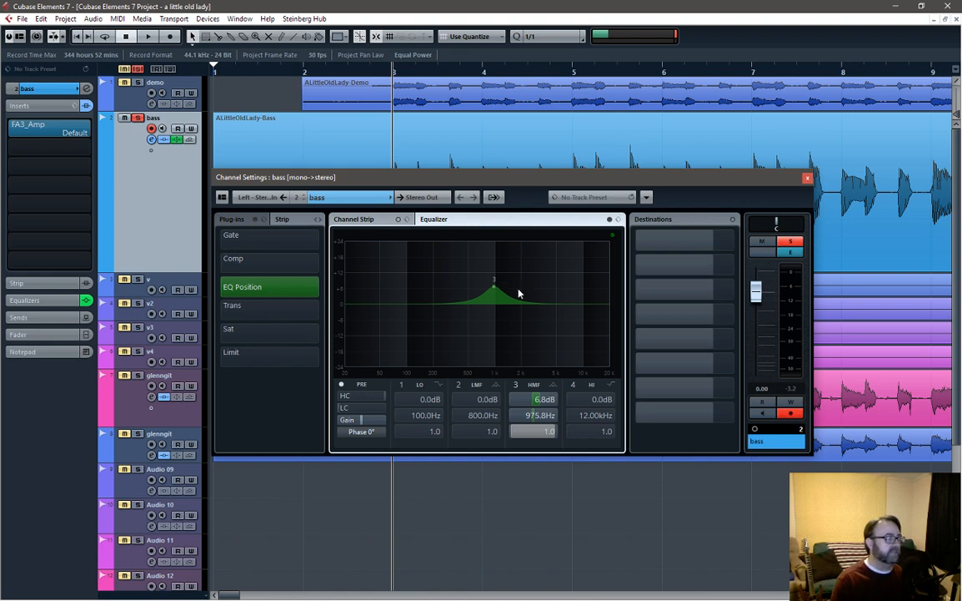
key("space")
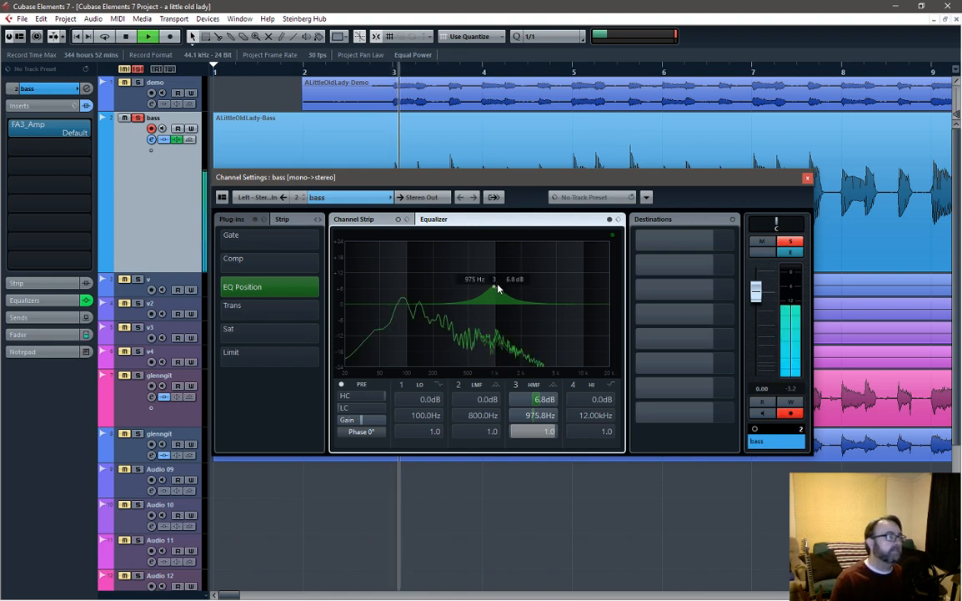
mouse_move(495, 290)
left_mouse_down()
mouse_move(491, 269)
mouse_move(516, 263)
mouse_move(463, 273)
mouse_move(487, 271)
mouse_move(486, 283)
left_mouse_up()
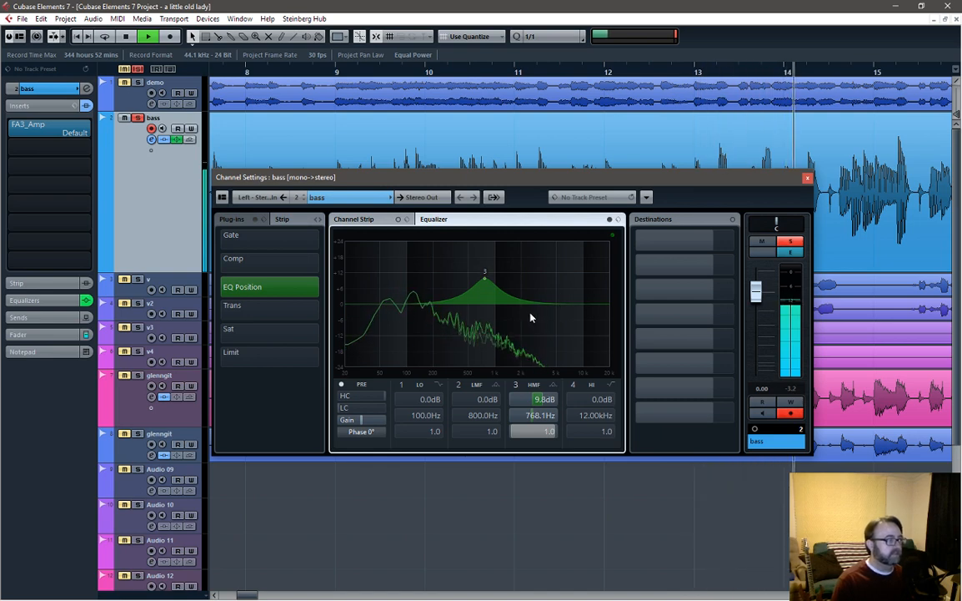
Step: Load the Standard Compressor into the bass channel strip, close the channel settings and stop playback
left_click(352, 218)
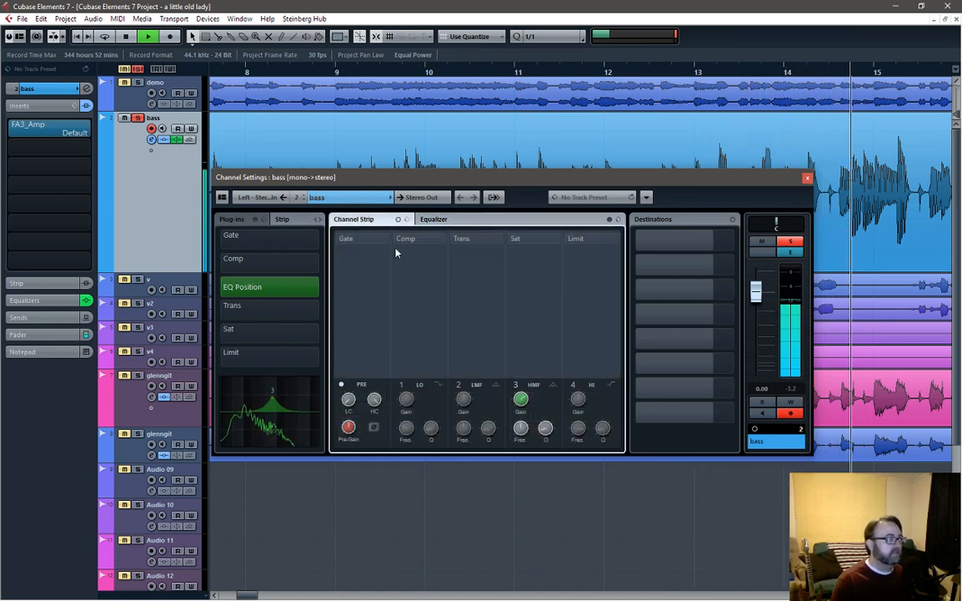
left_click(445, 239)
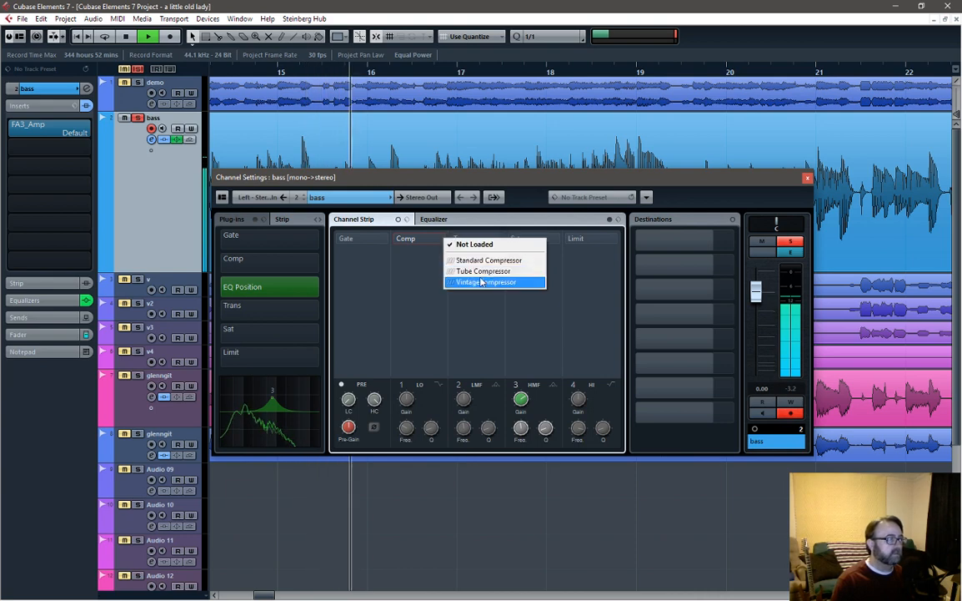
left_click(487, 260)
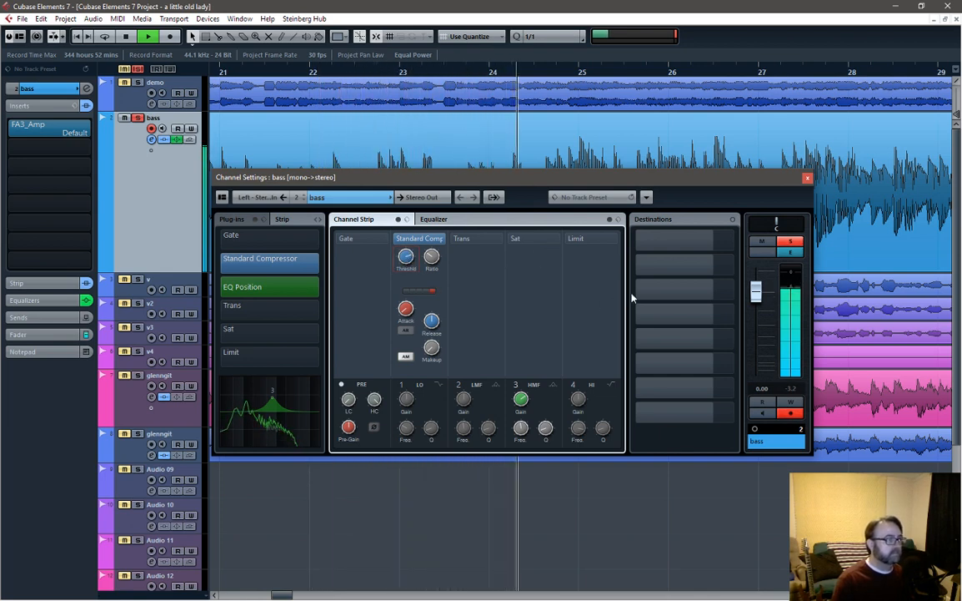
left_click(807, 178)
key("space")
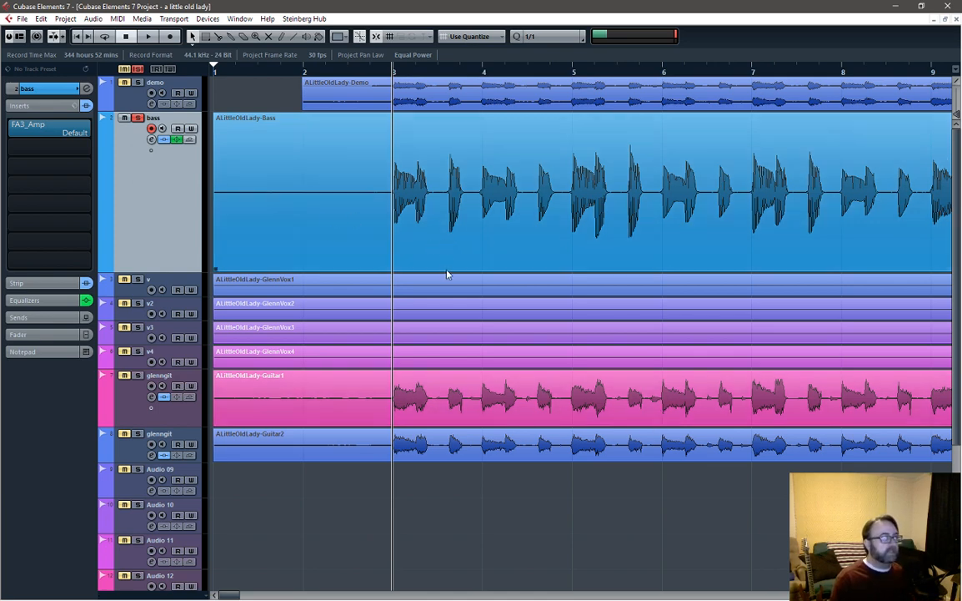
Step: Take the bass track out of solo, place the playback position at bar 2 and zoom out to show about 33 bars
left_click(139, 118)
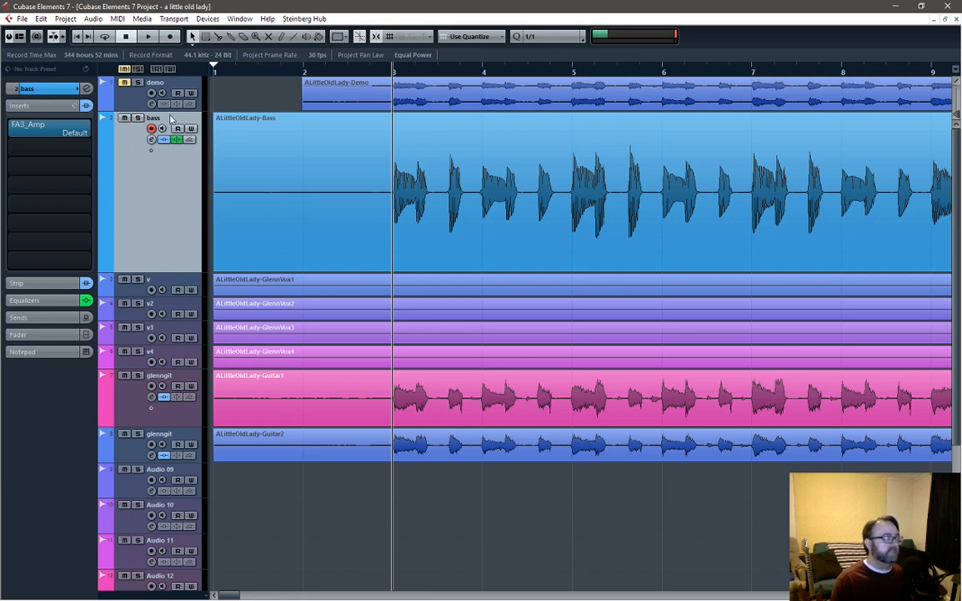
left_click(305, 70)
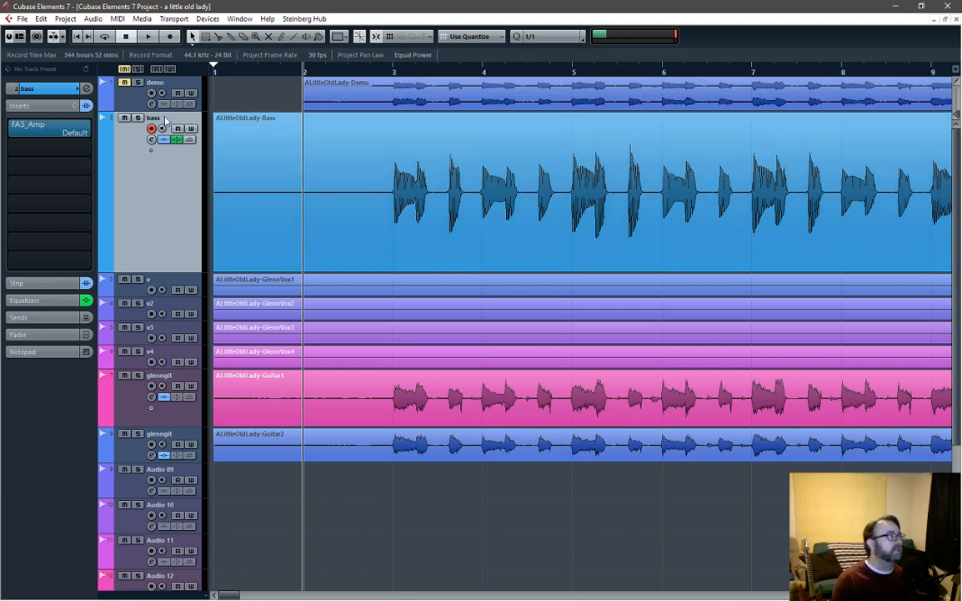
left_click(167, 280)
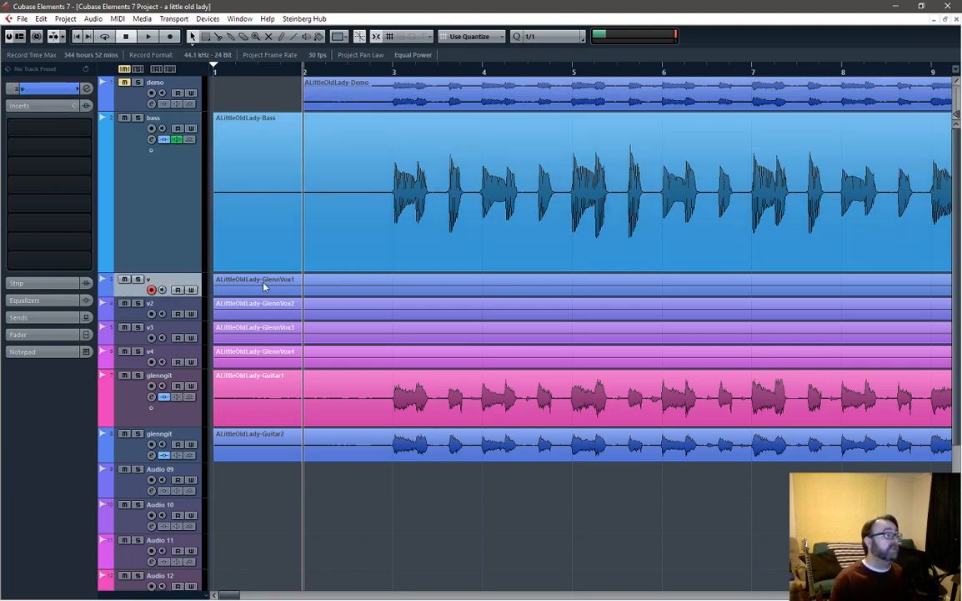
key("g")
key("g")
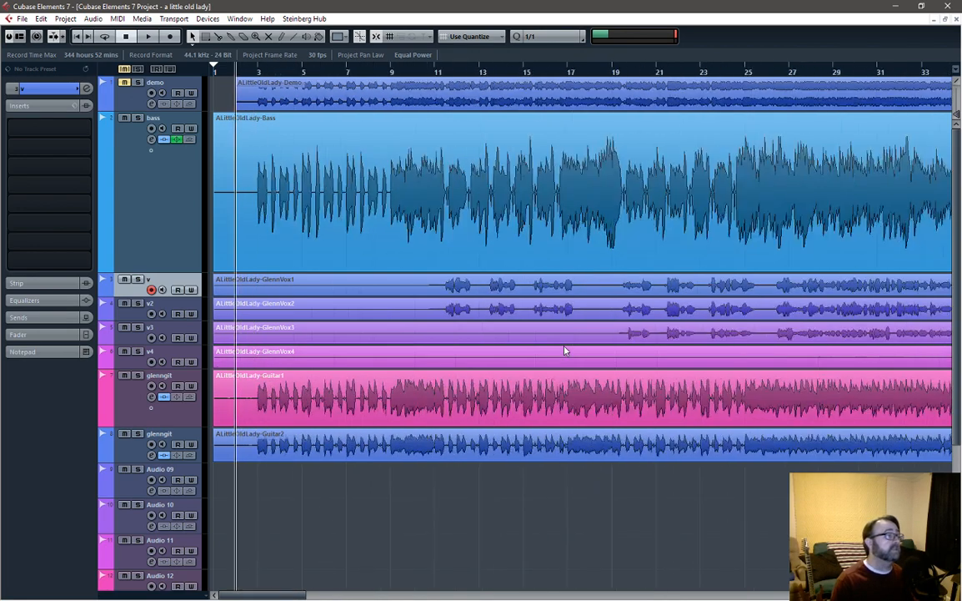
Step: Open the channel settings of the first guitar (track 7), show its equalizer curve and solo the track
left_click(171, 377)
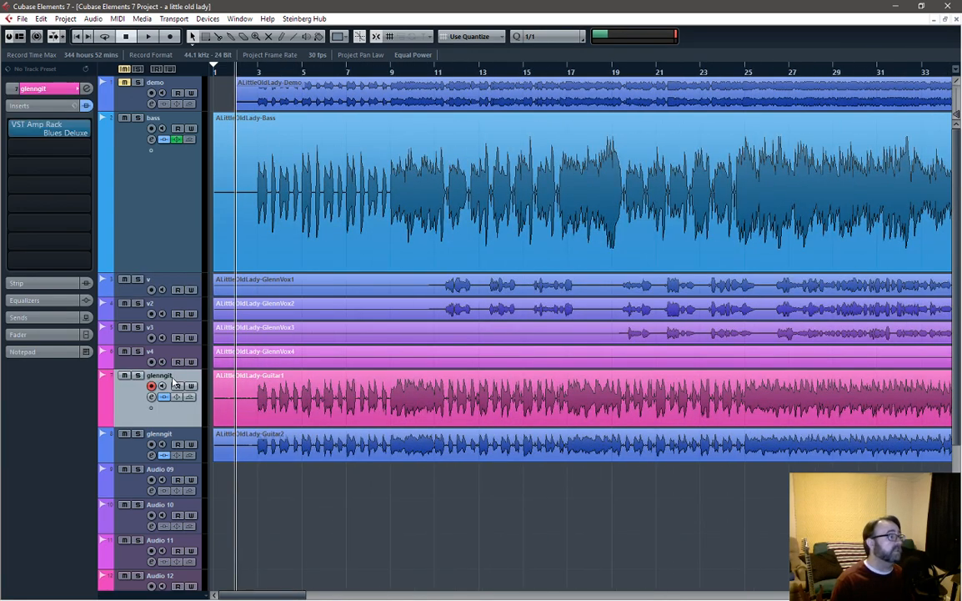
left_click(87, 89)
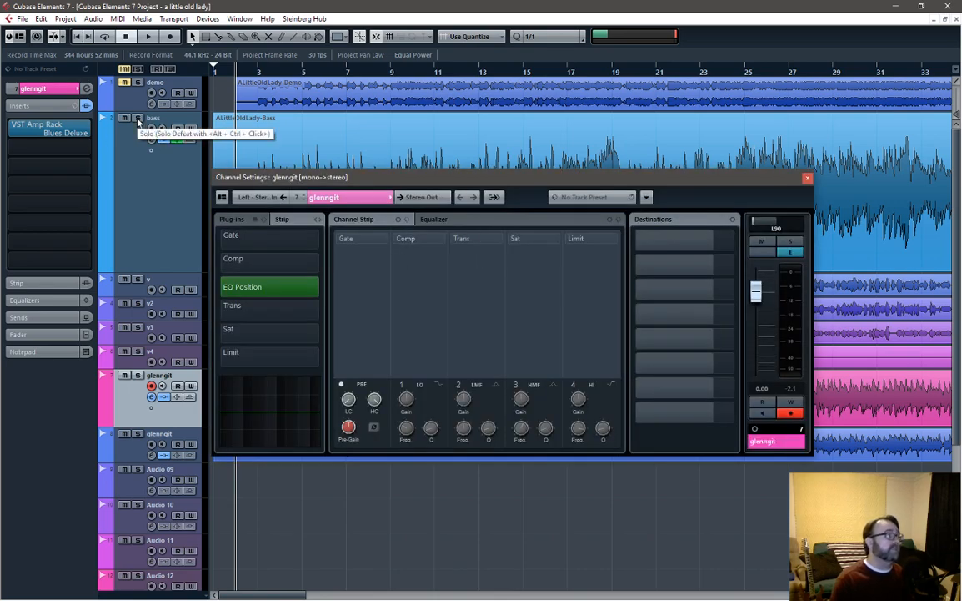
left_click(433, 219)
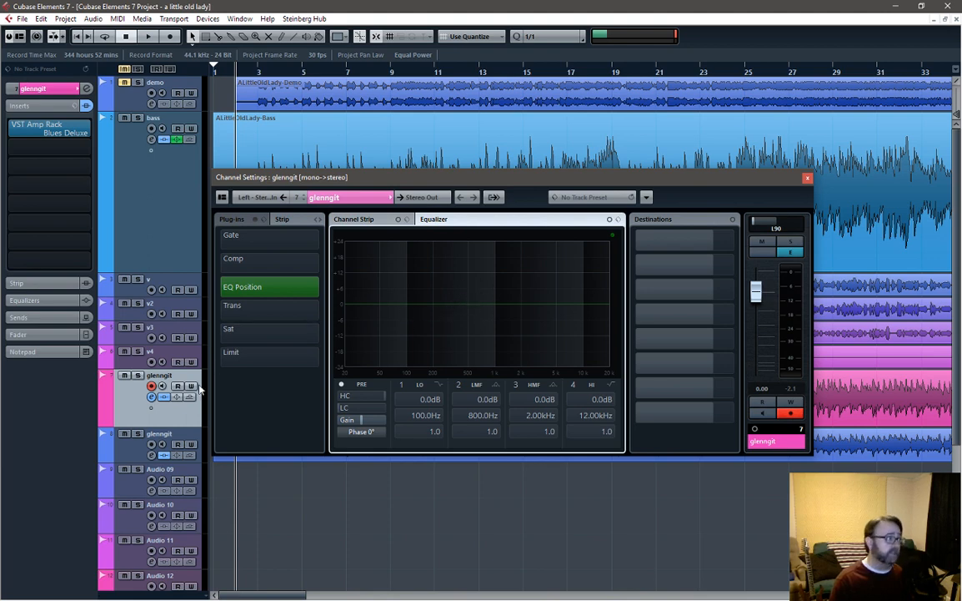
left_click(139, 376)
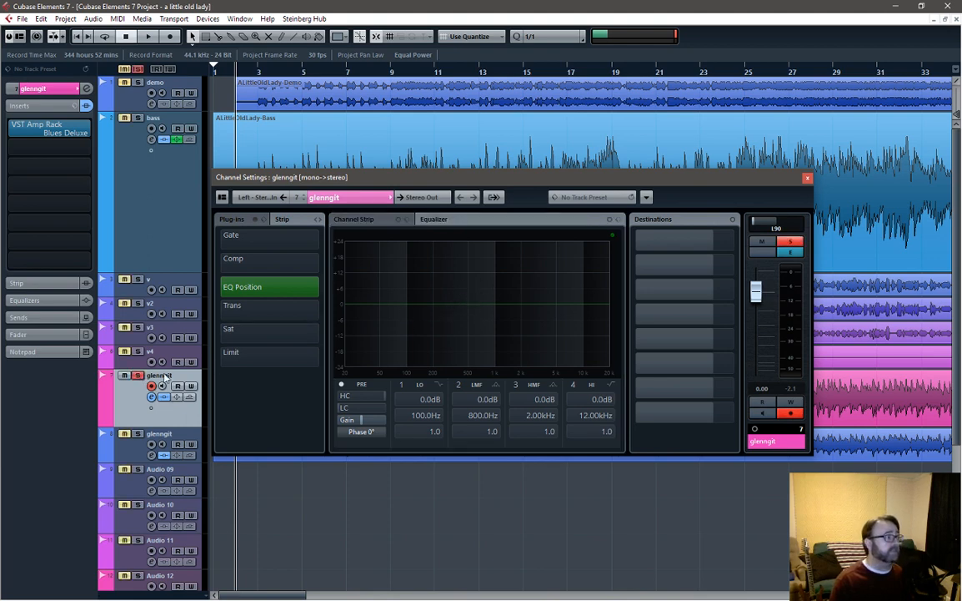
Step: Play the first guitar from bar 5, enable its low-cut filter at 169 Hz and stop playback
left_click(304, 74)
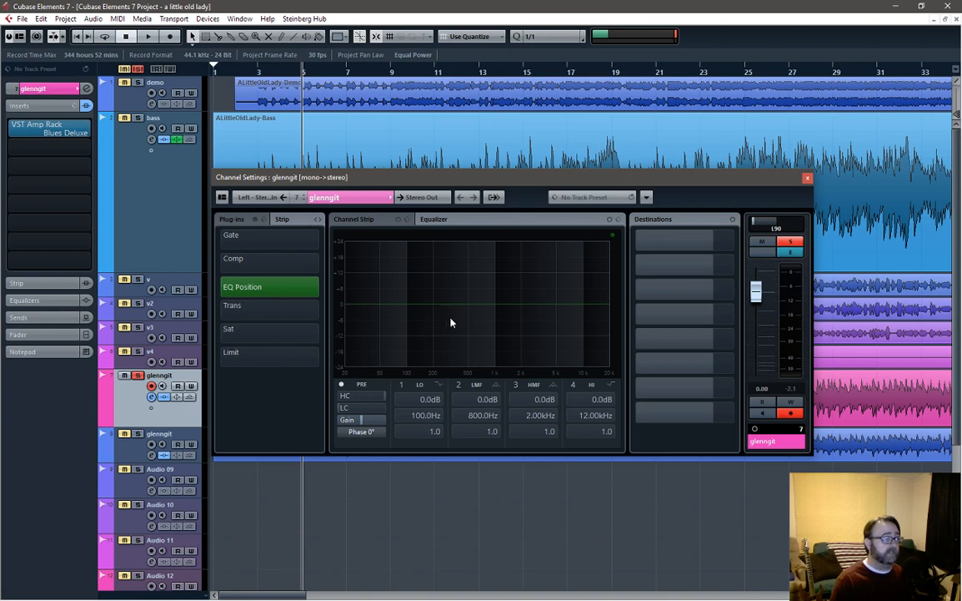
key("space")
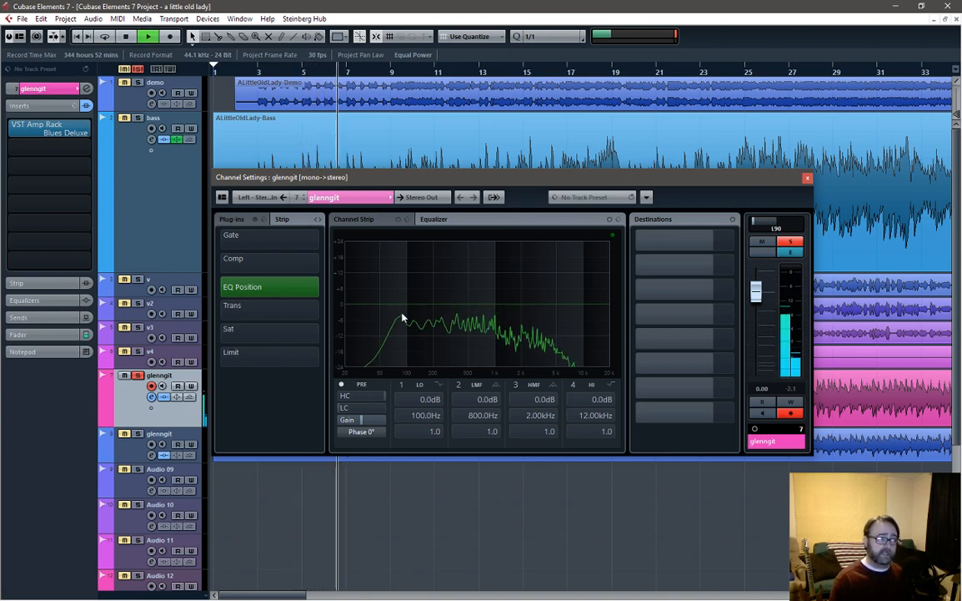
left_click(338, 408)
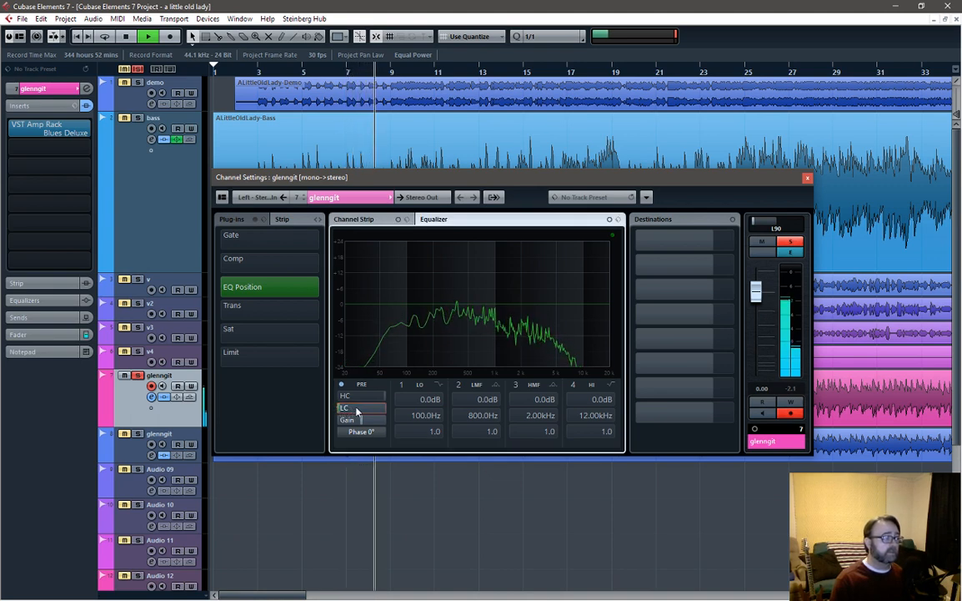
mouse_move(357, 410)
left_mouse_down()
mouse_move(382, 412)
mouse_move(372, 418)
left_mouse_up()
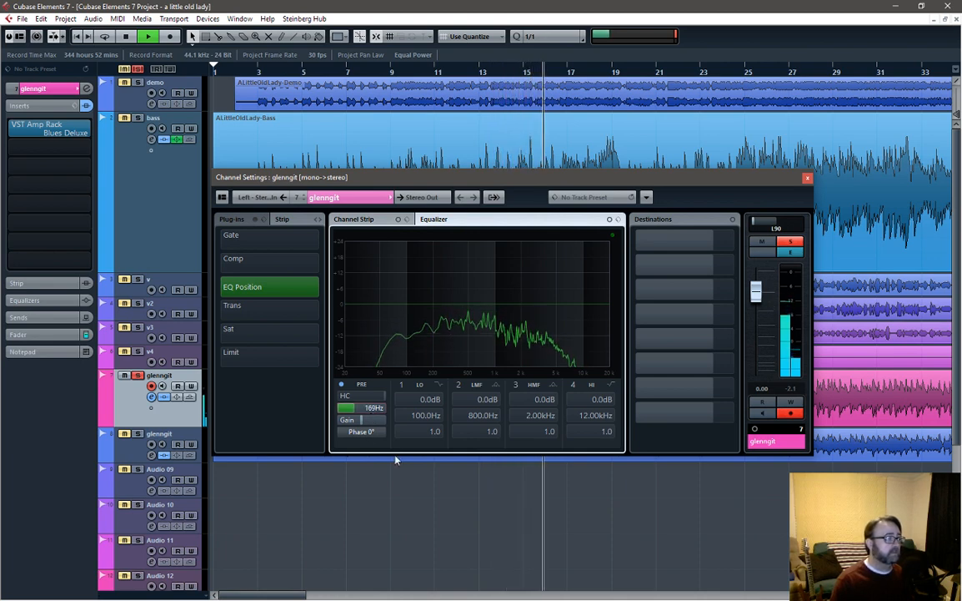
key("space")
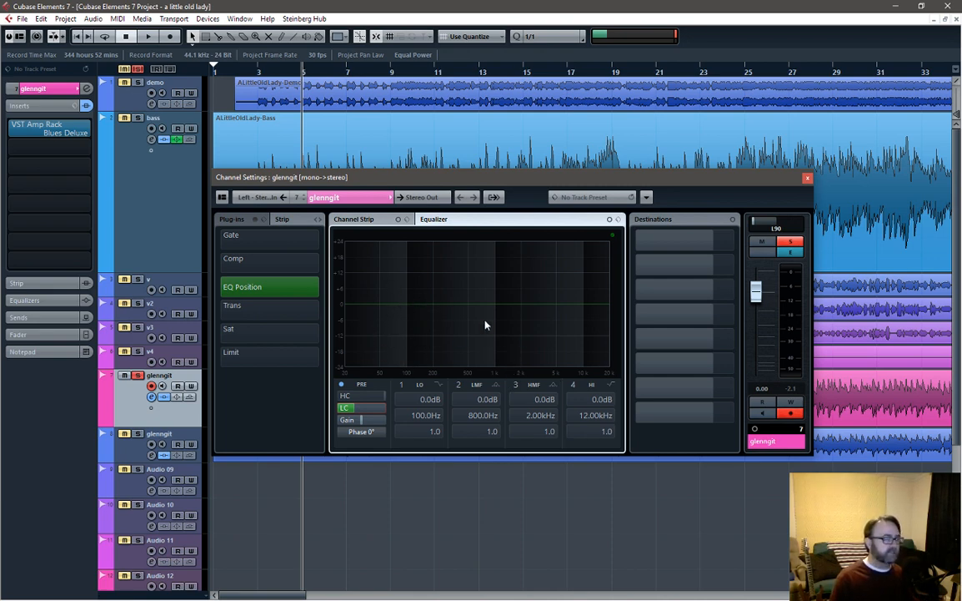
Step: Solo the second guitar (track 8) as well and set its low-cut filter to 337 Hz during playback
left_click(150, 437)
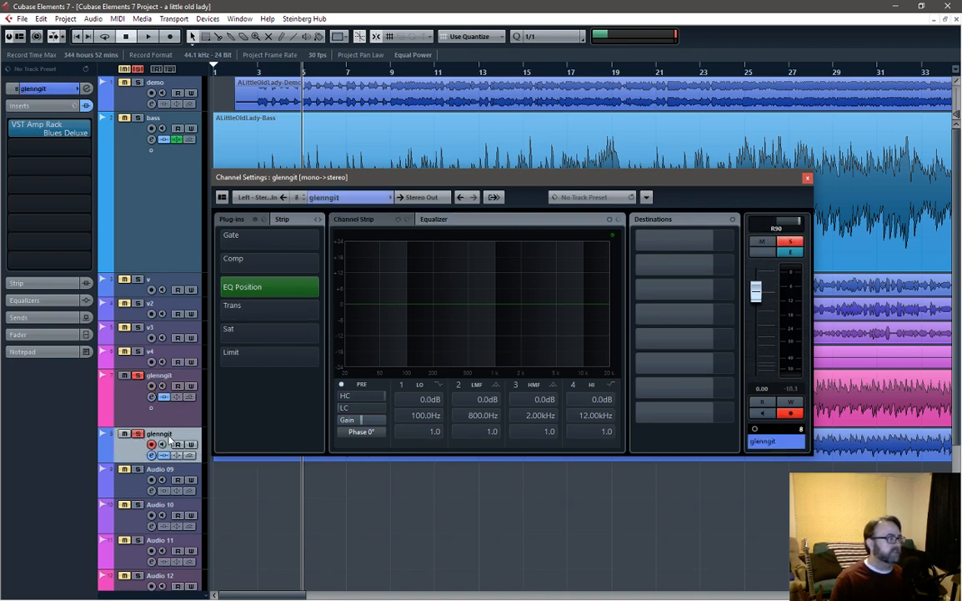
key("space")
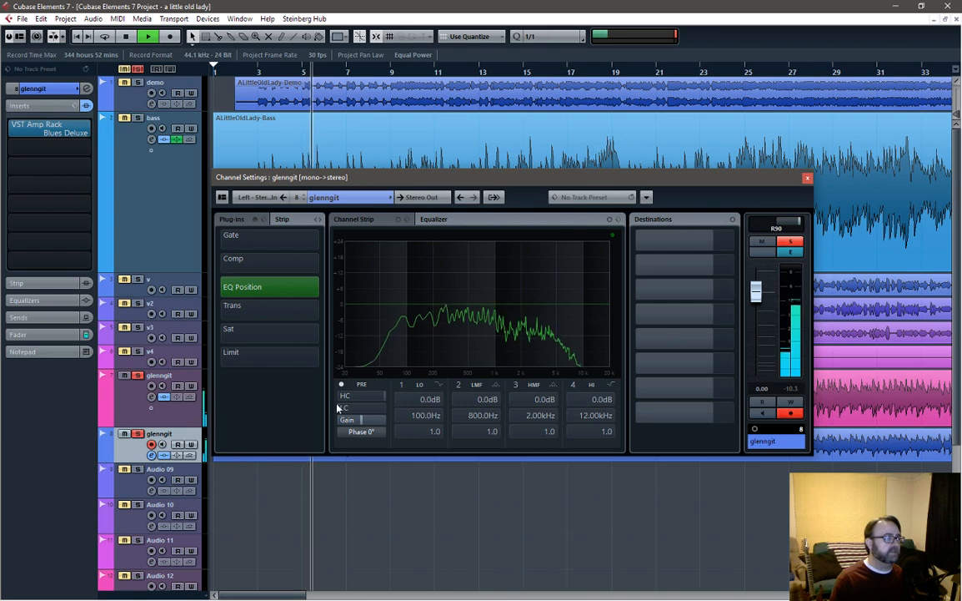
left_click(342, 407)
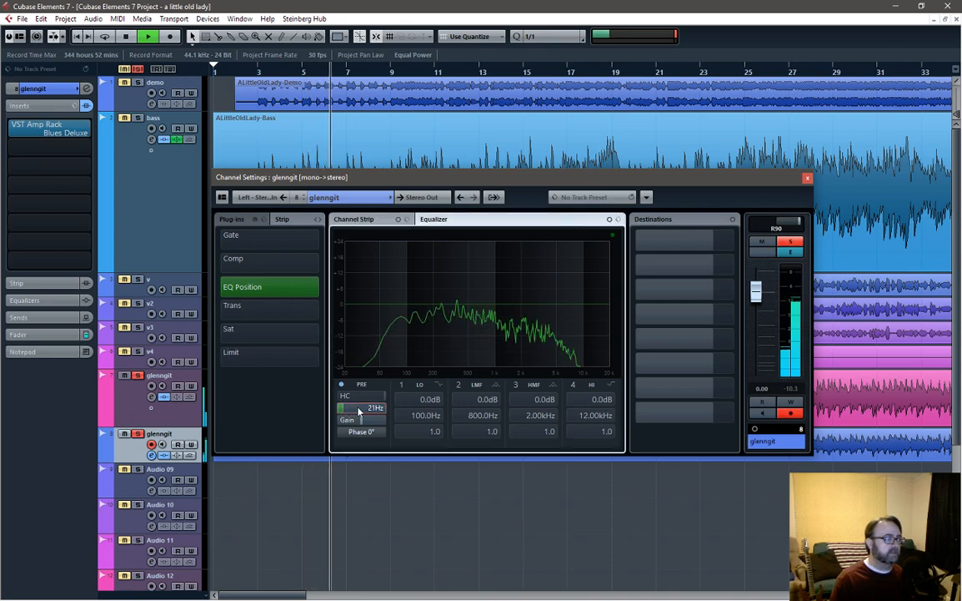
left_click_drag(366, 409, 371, 409)
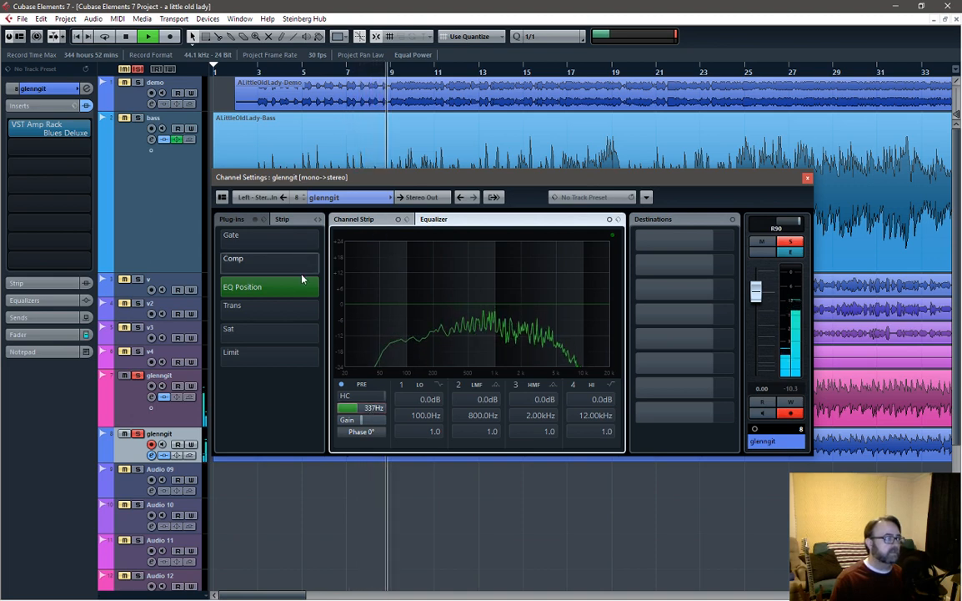
Step: Switch the channel settings back to track 7, raise its low cut to 362 Hz, stop playback and close the settings
left_click(303, 199)
left_click(303, 195)
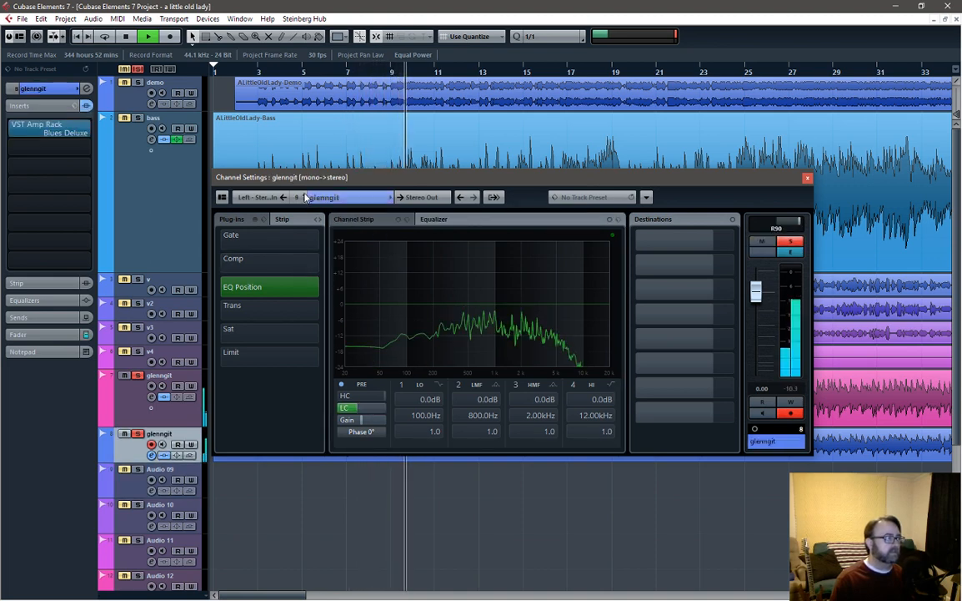
left_click(304, 195)
left_click_drag(344, 408, 357, 410)
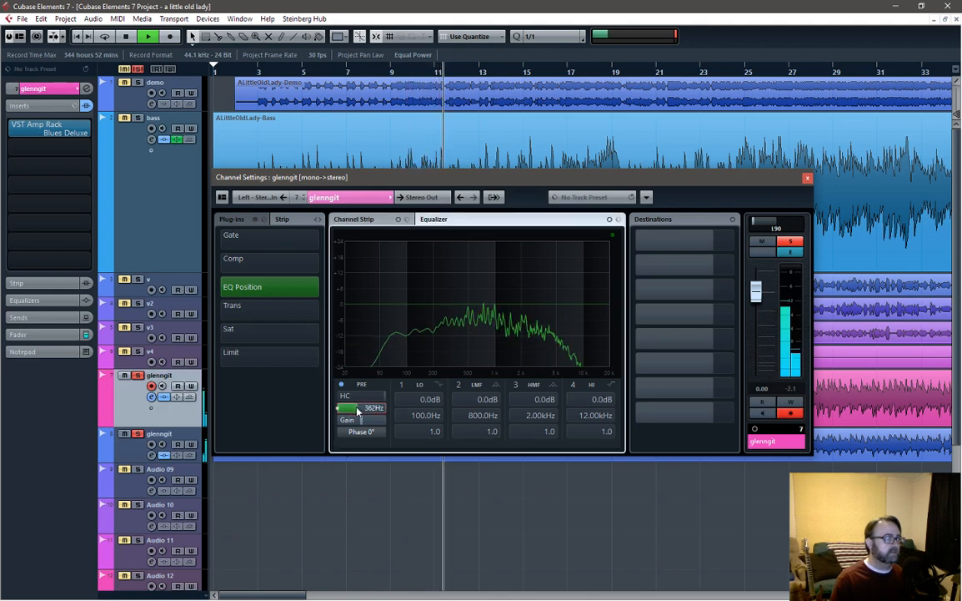
key("space")
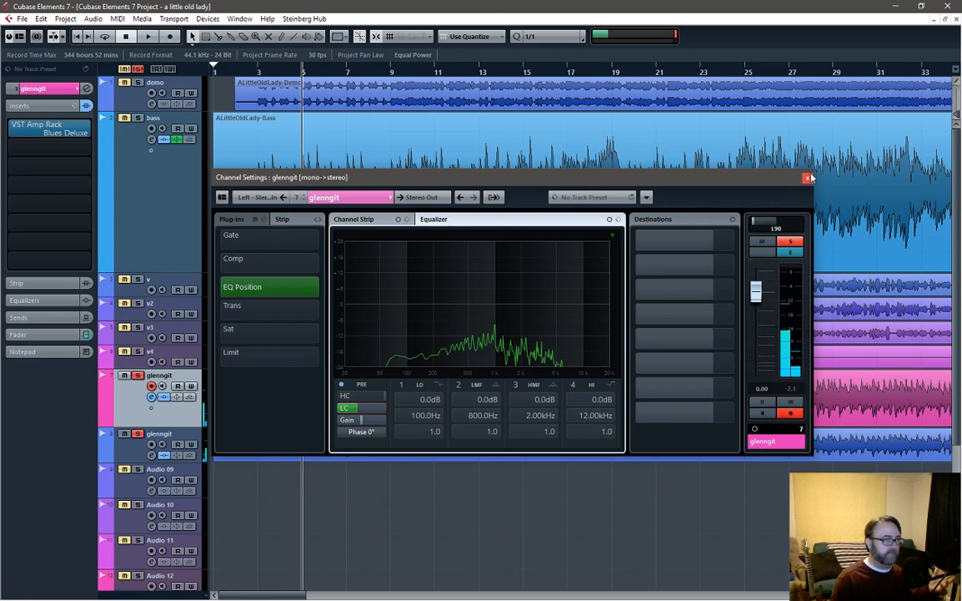
left_click(807, 179)
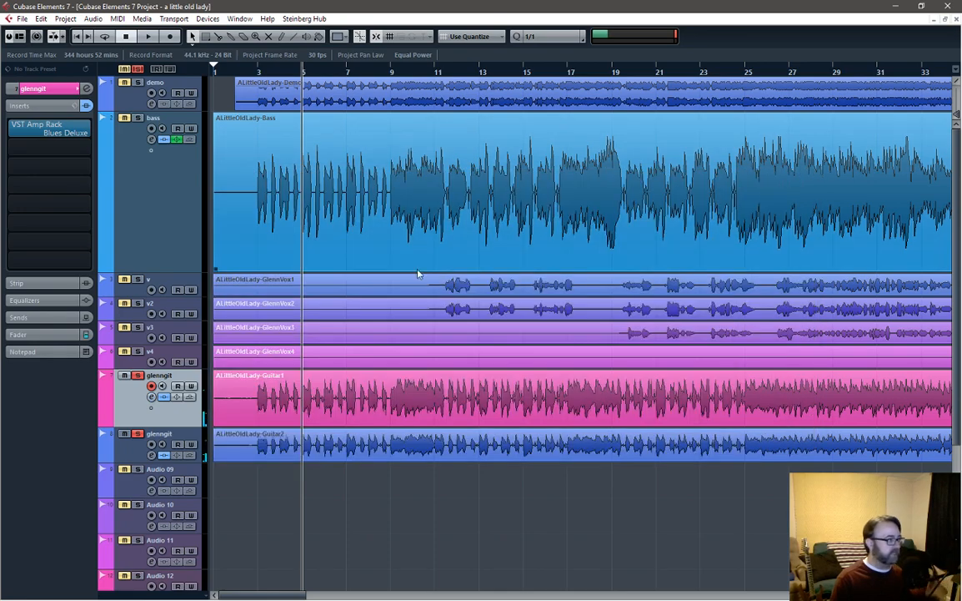
Step: Clear all solos, start playback and lower the bass fader to -4.46 dB in the MixConsole
left_click(138, 69)
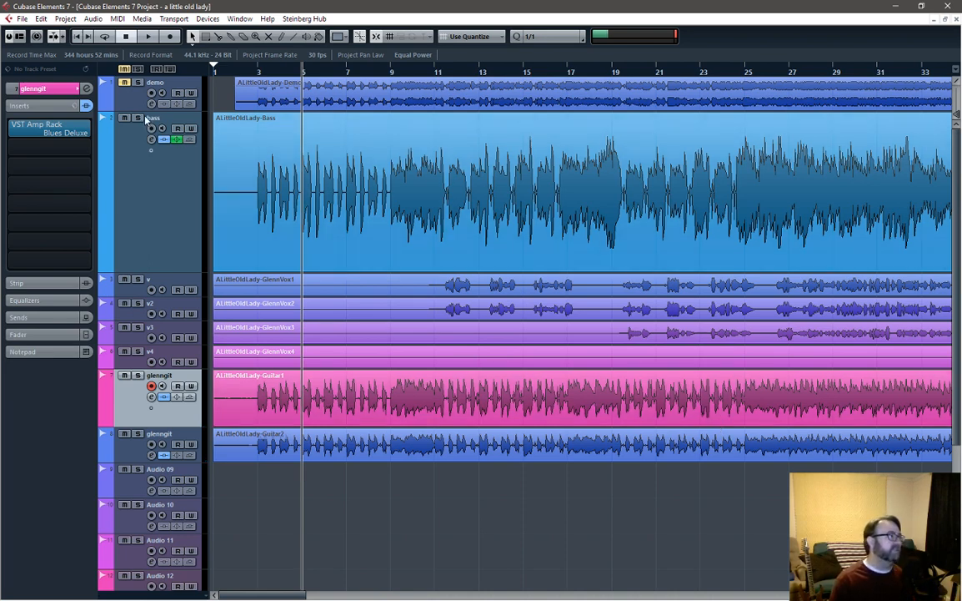
key("space")
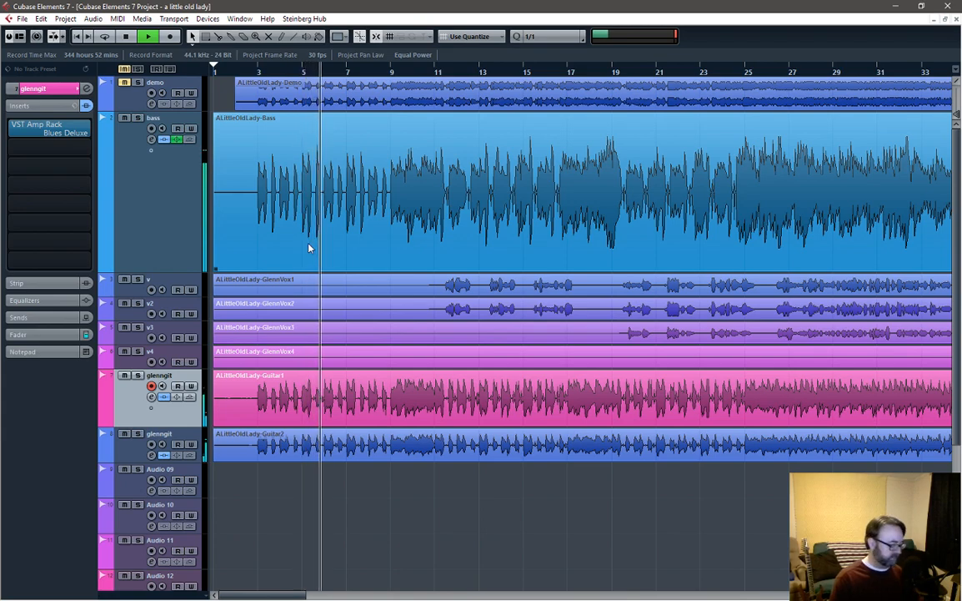
key("F3")
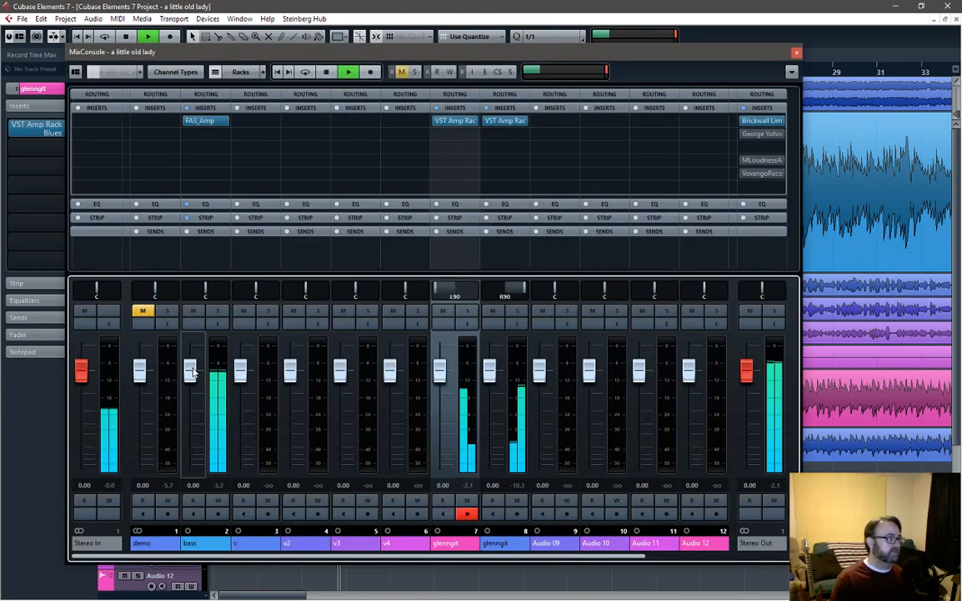
left_click_drag(190, 368, 191, 392)
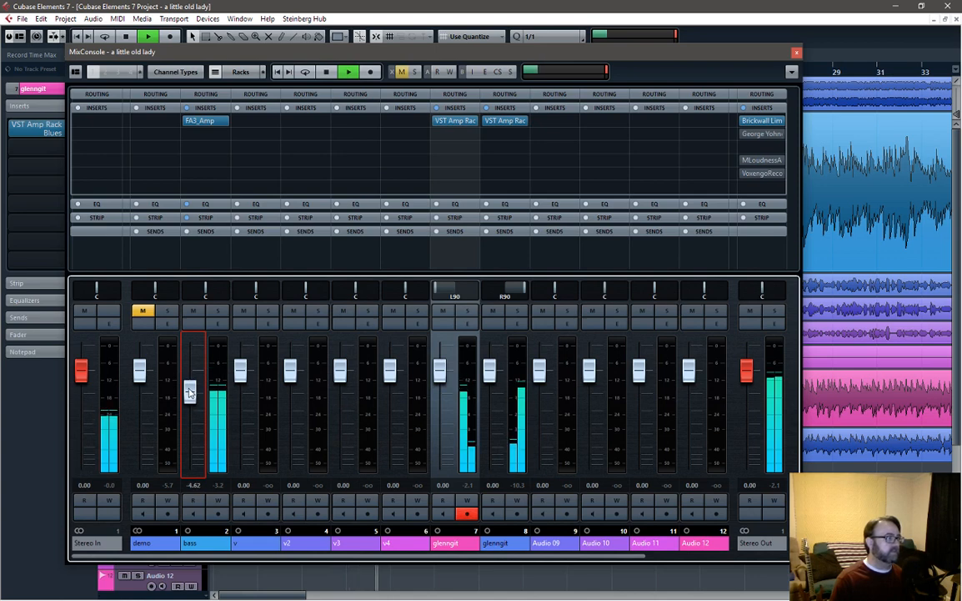
Step: Link the two guitar channels, lower both faders to -5.12 dB and stop playback
left_click(511, 546)
right_click(510, 548)
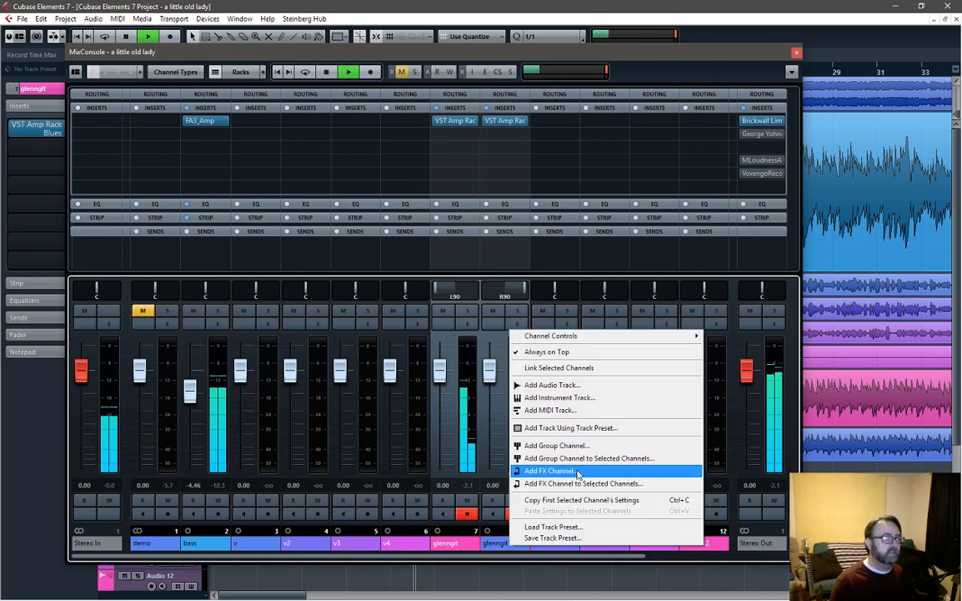
left_click(557, 367)
left_click_drag(492, 367, 489, 392)
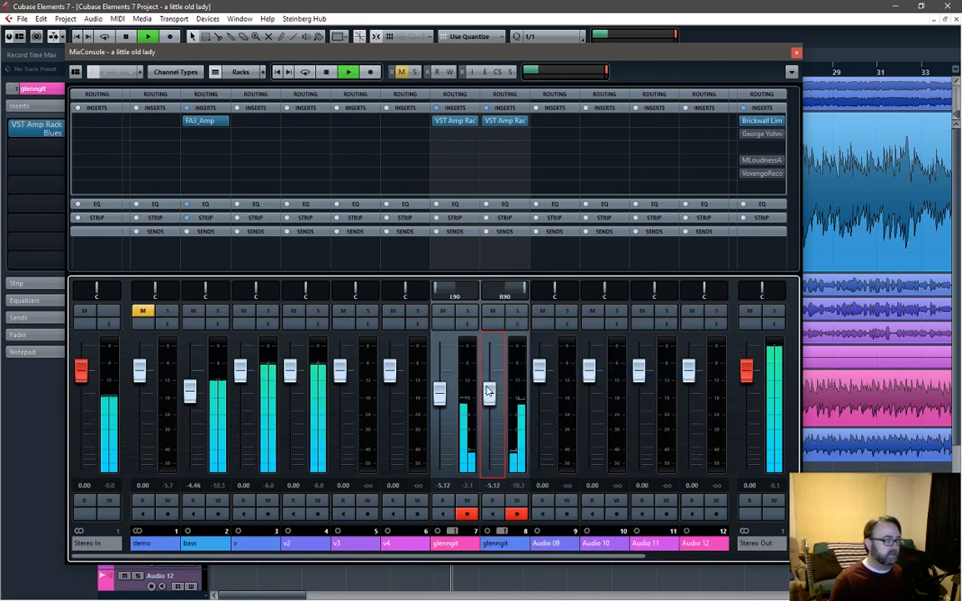
key("space")
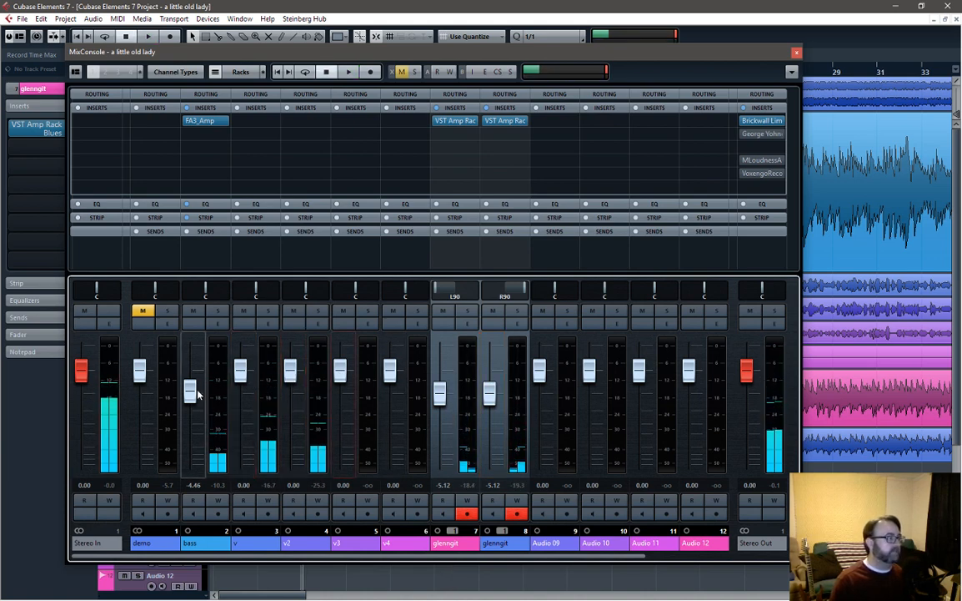
Step: Select the four vocal channels, try lowering them with the v4 fader and reset v4 to 0.00 dB
left_click(254, 543)
left_click(307, 542, "ctrl")
left_click(354, 544, "ctrl")
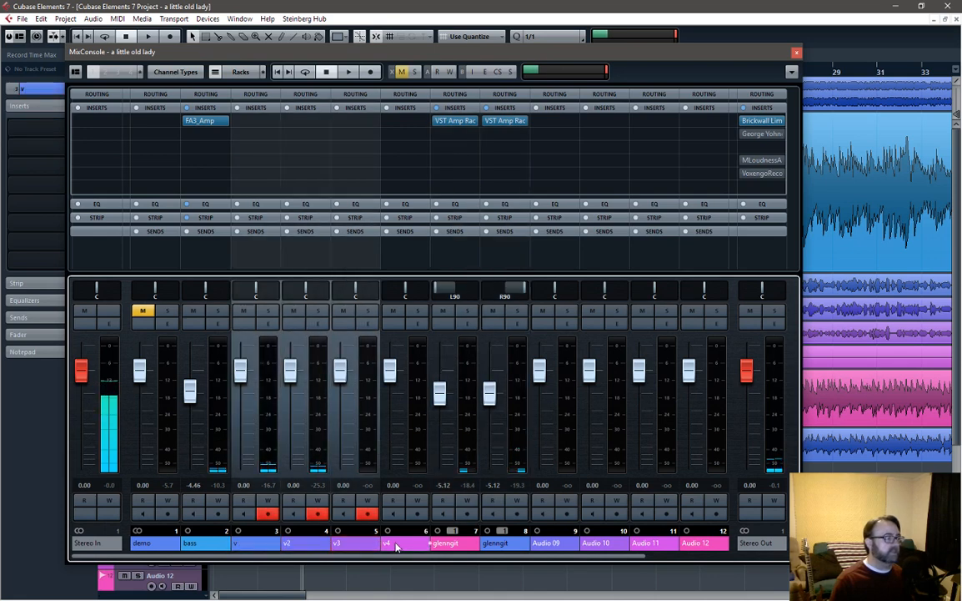
left_click(389, 543, "ctrl")
mouse_move(389, 369)
left_mouse_down()
mouse_move(390, 391)
mouse_move(389, 373)
left_mouse_up()
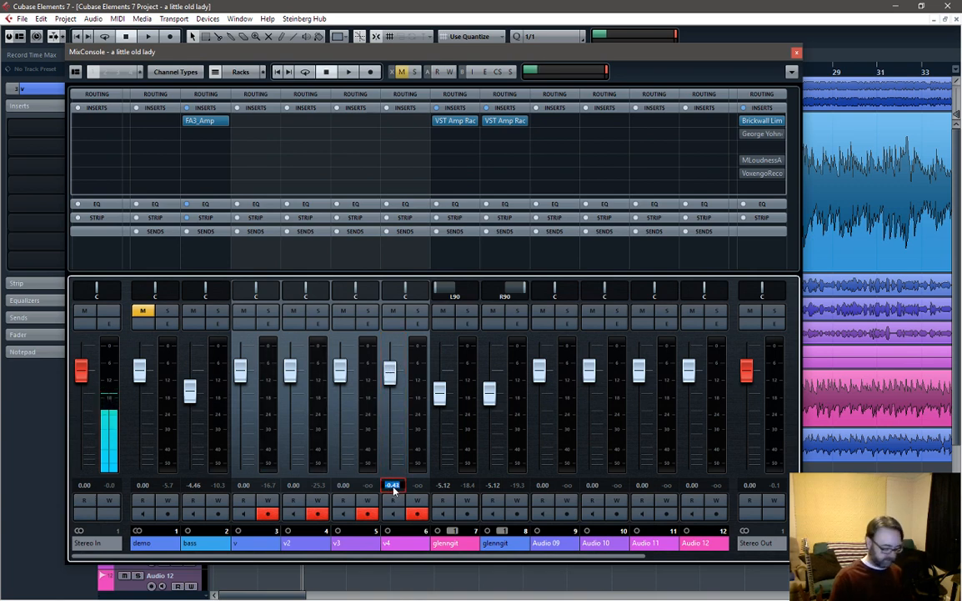
key("Return")
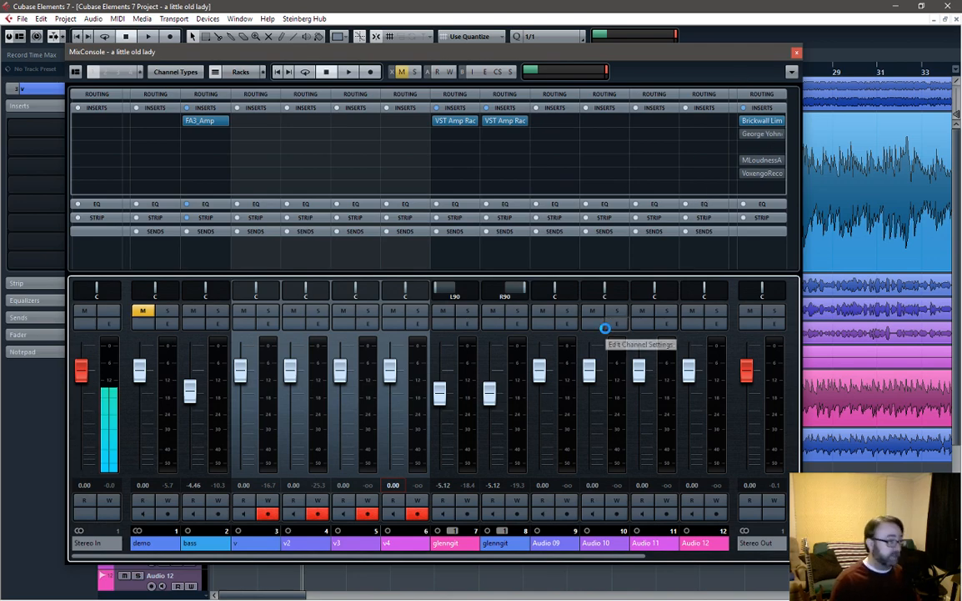
Step: Close the MixConsole and zoom the project out until the full length of the song is shown
left_click(797, 54)
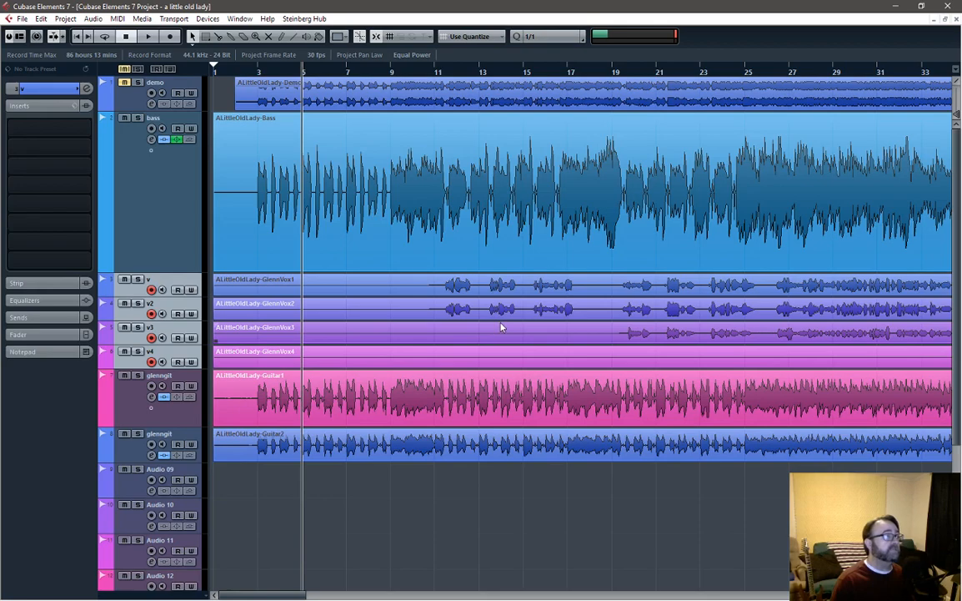
key("g")
key("g")
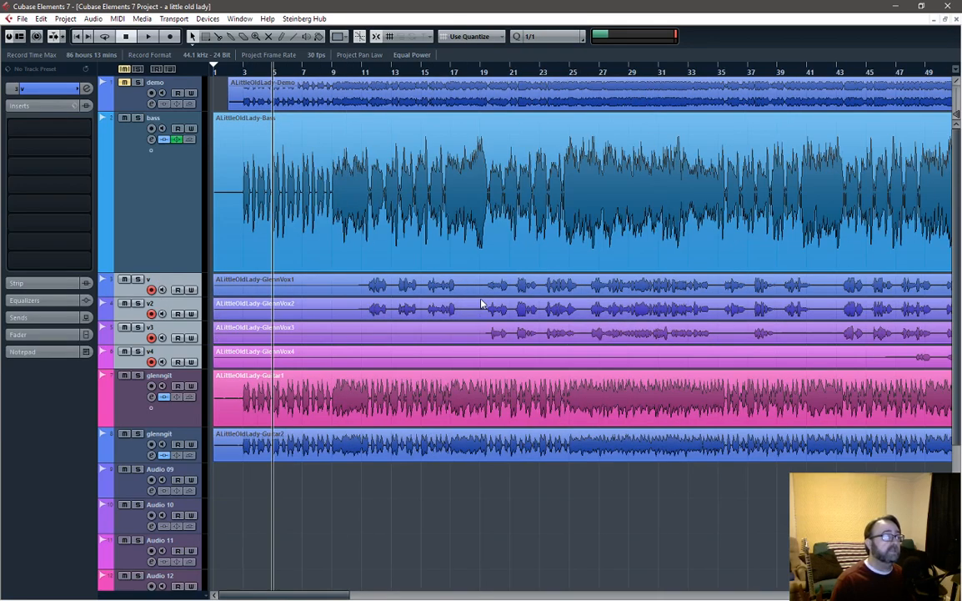
key("g")
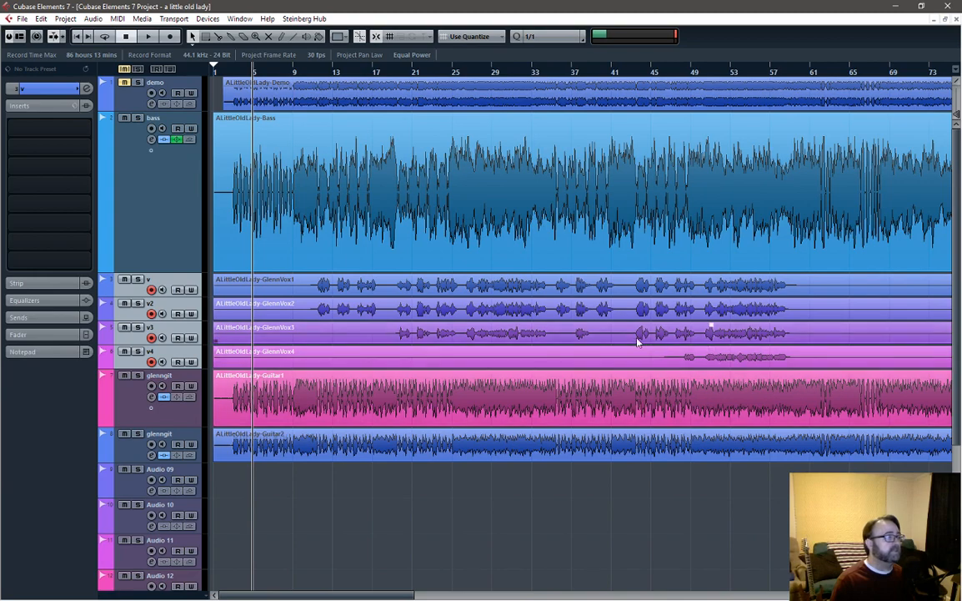
key("g")
key("g")
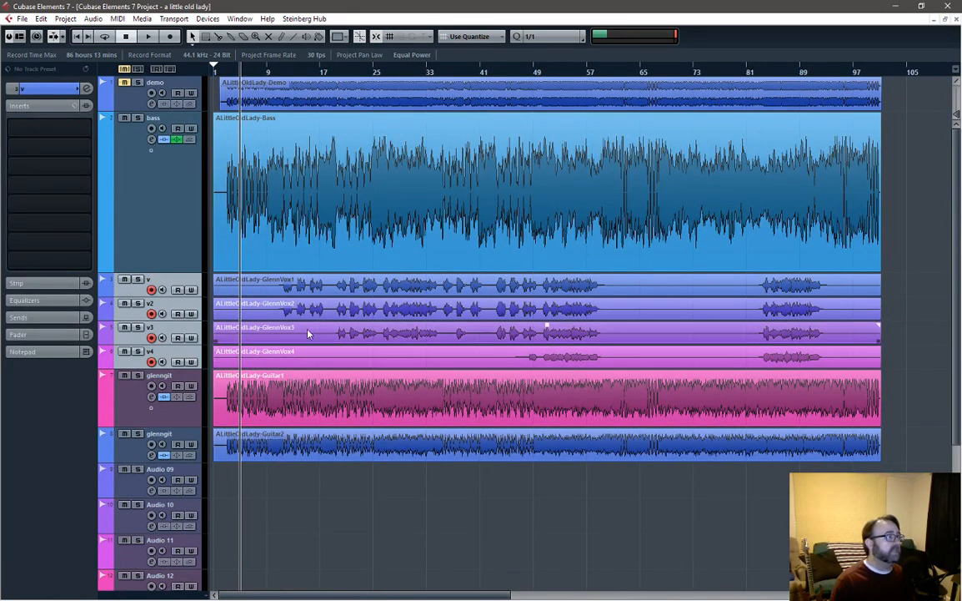
Step: Solo the first vocal track (v) and place the playback position at about bar 11, where the vocals start
left_click(160, 308)
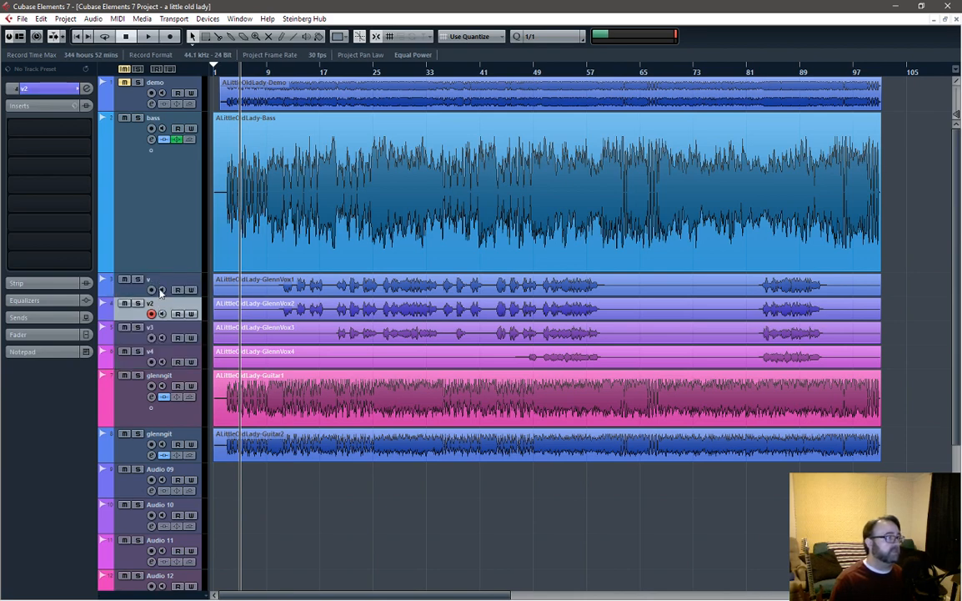
left_click(163, 282)
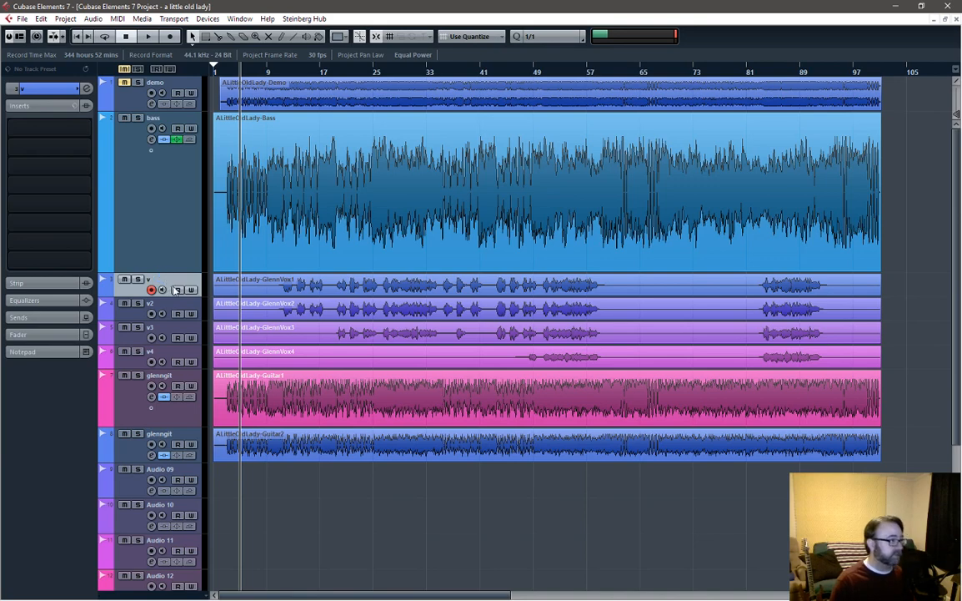
left_click(139, 281)
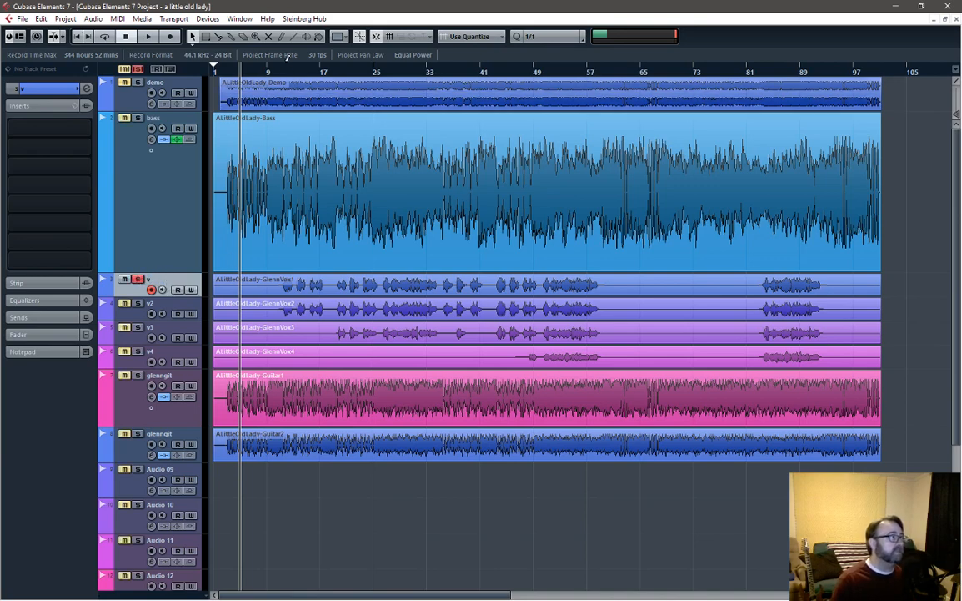
left_click(285, 74)
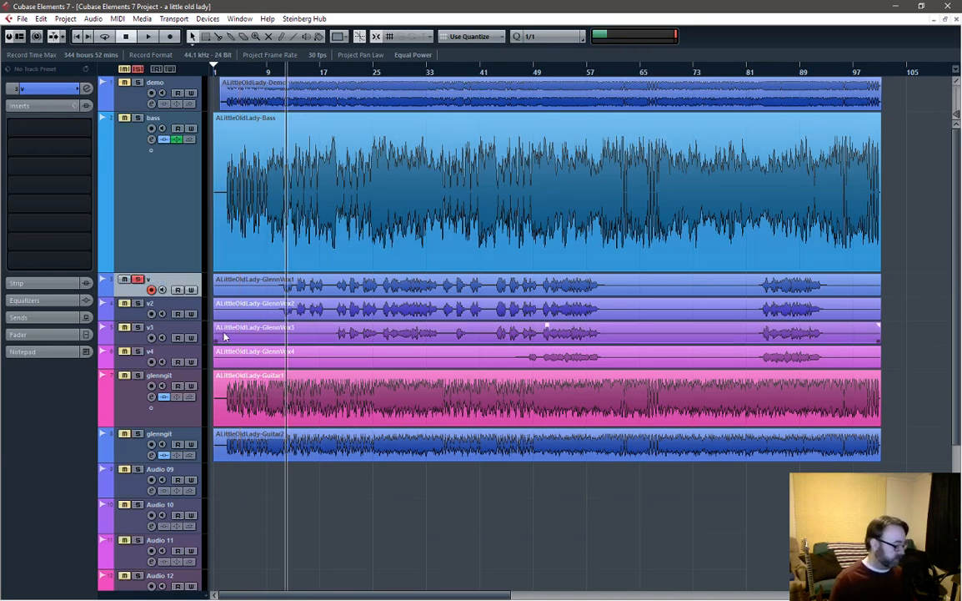
Step: Open the MixConsole and the v channel's settings, lower the v fader to -6.86 dB and audition the vocal
key("F3")
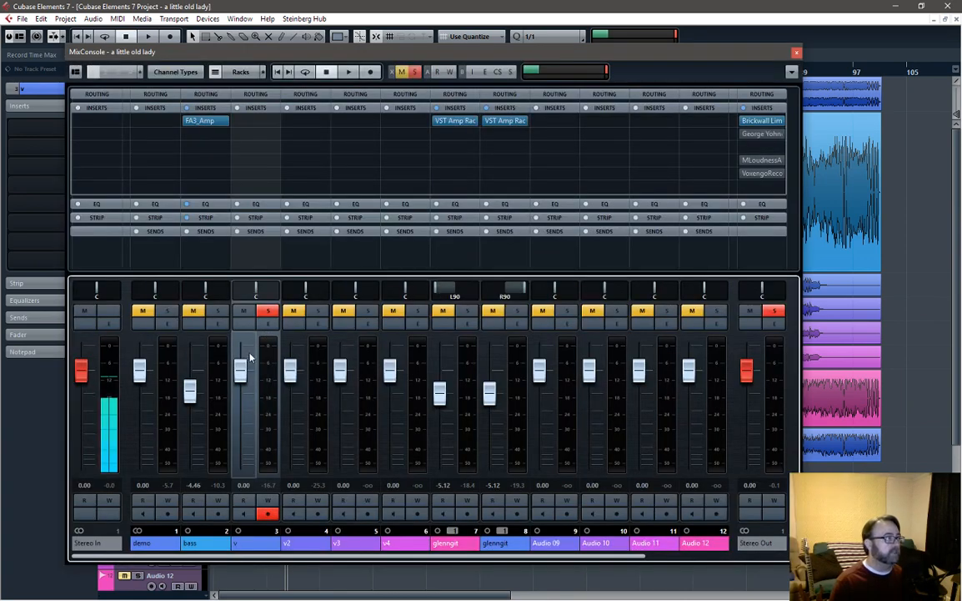
left_click(269, 323)
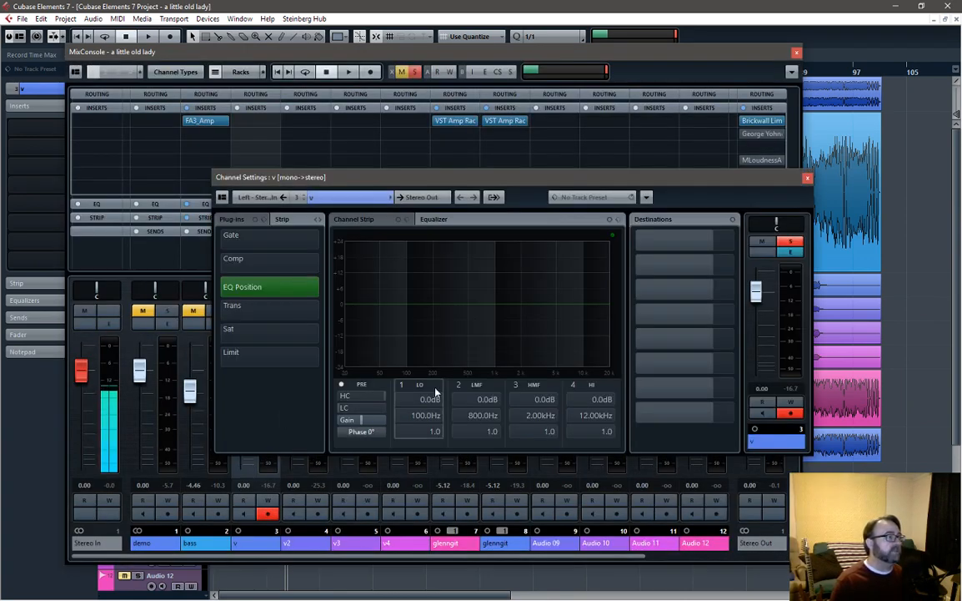
left_click_drag(759, 290, 758, 318)
key("space")
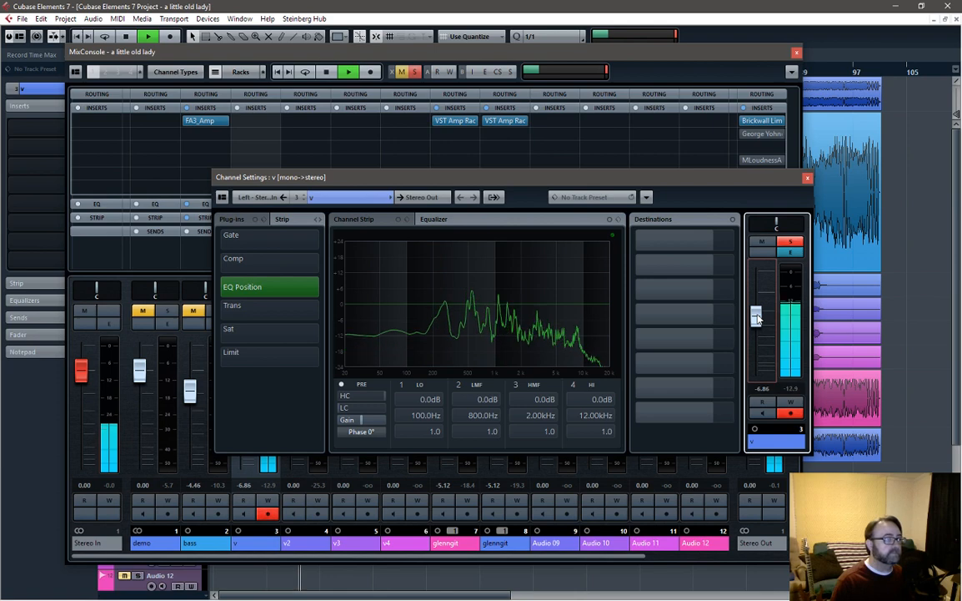
key("space")
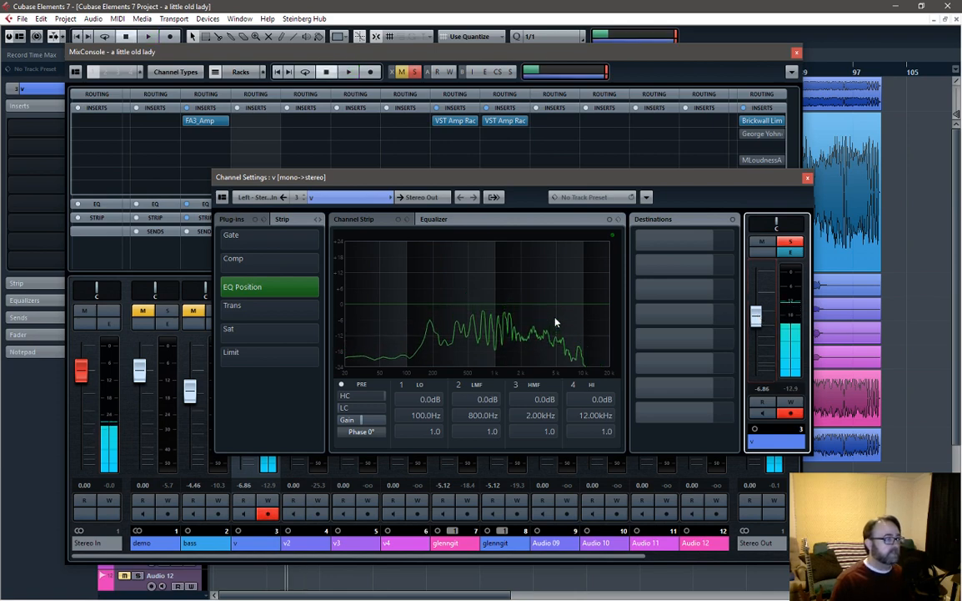
Step: Enable and raise the low-cut filter on the v vocal, compare it off and on during playback, and close the channel settings
left_click(337, 409)
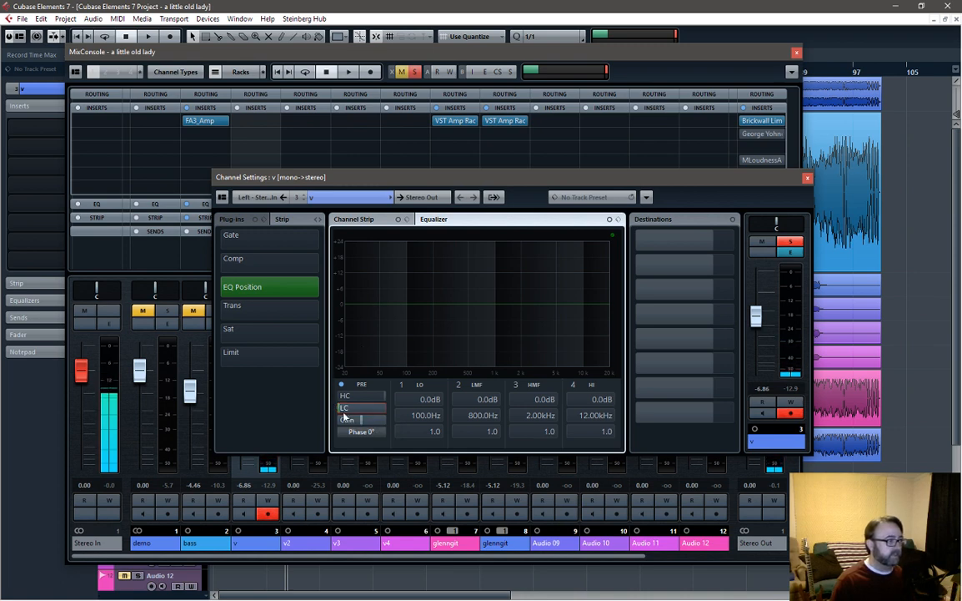
key("space")
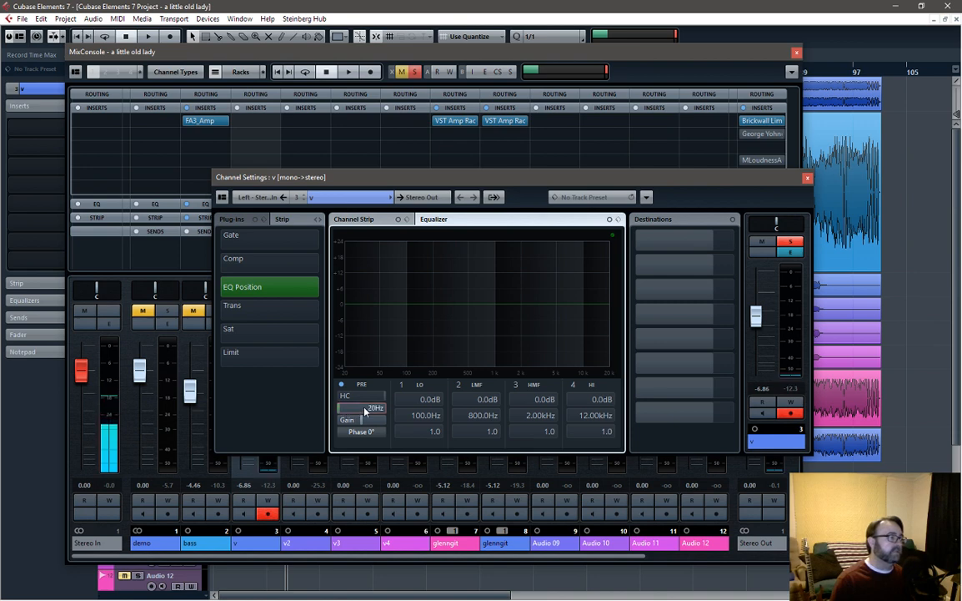
mouse_move(365, 411)
left_mouse_down()
mouse_move(374, 409)
mouse_move(340, 409)
mouse_move(357, 415)
left_mouse_up()
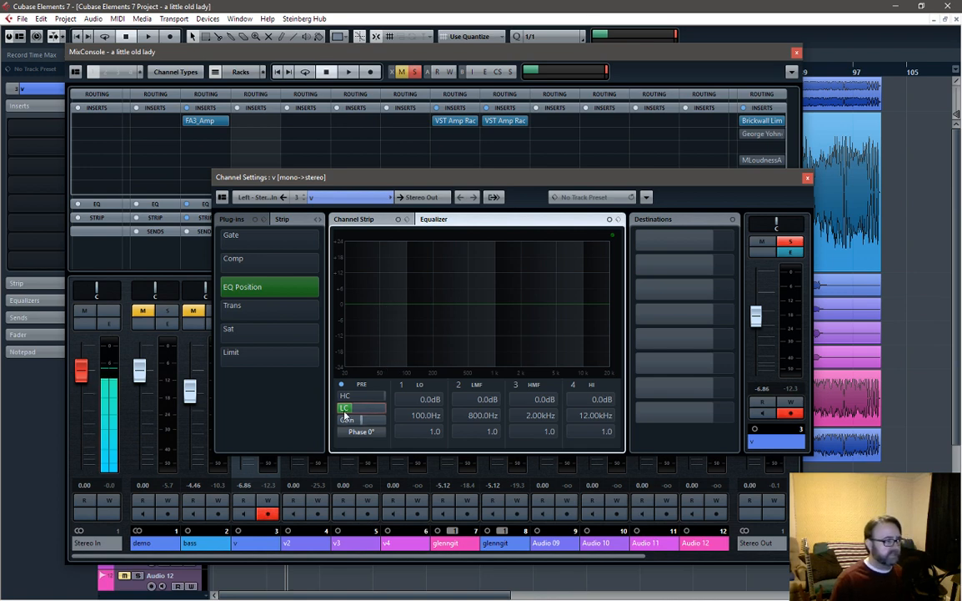
key("space")
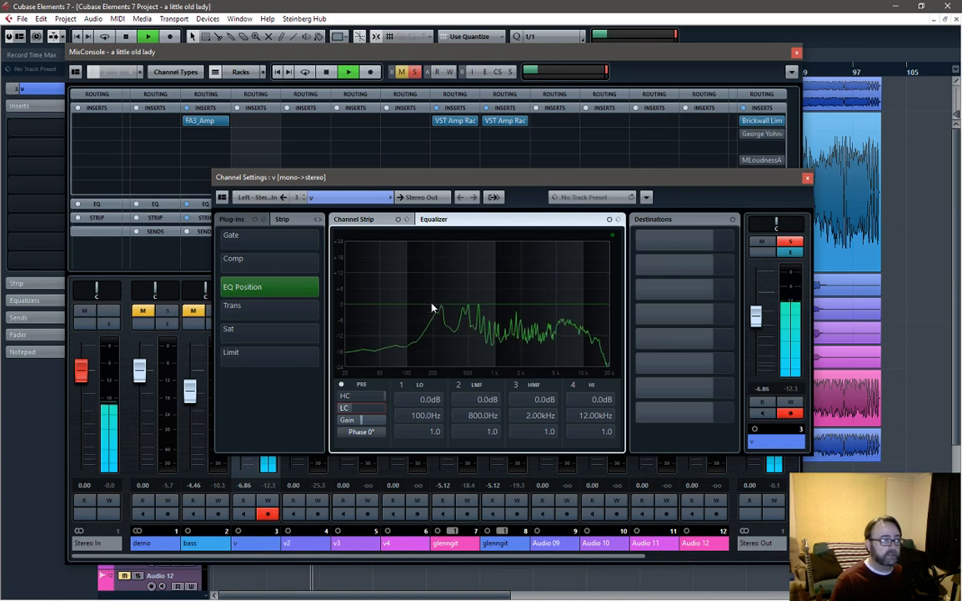
left_click(345, 407)
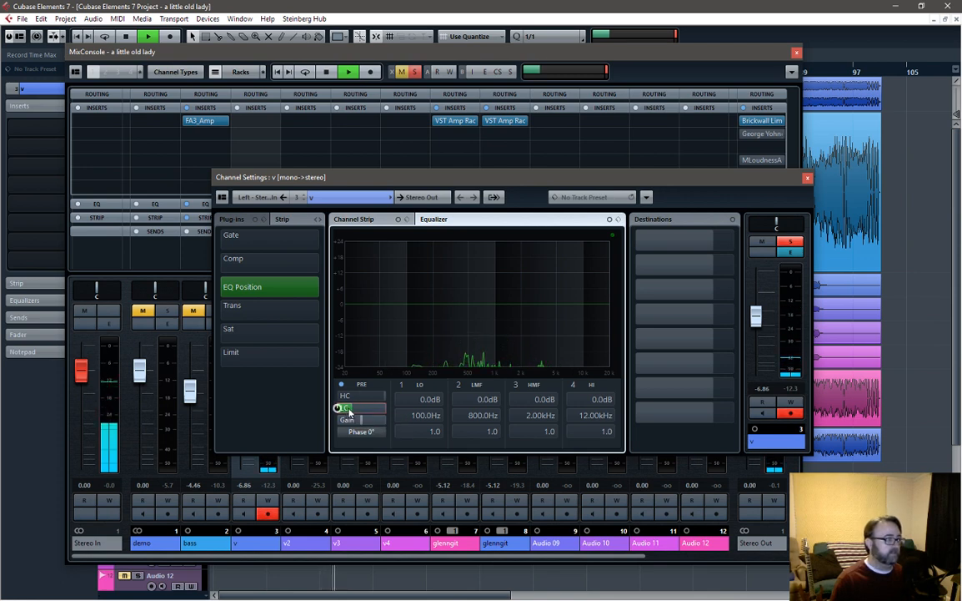
left_click_drag(351, 408, 352, 413)
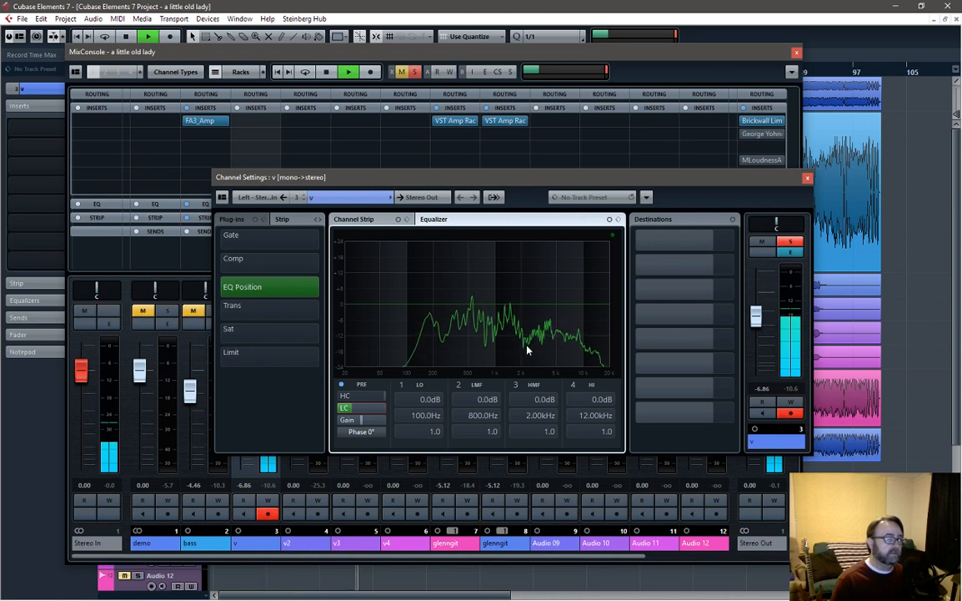
key("space")
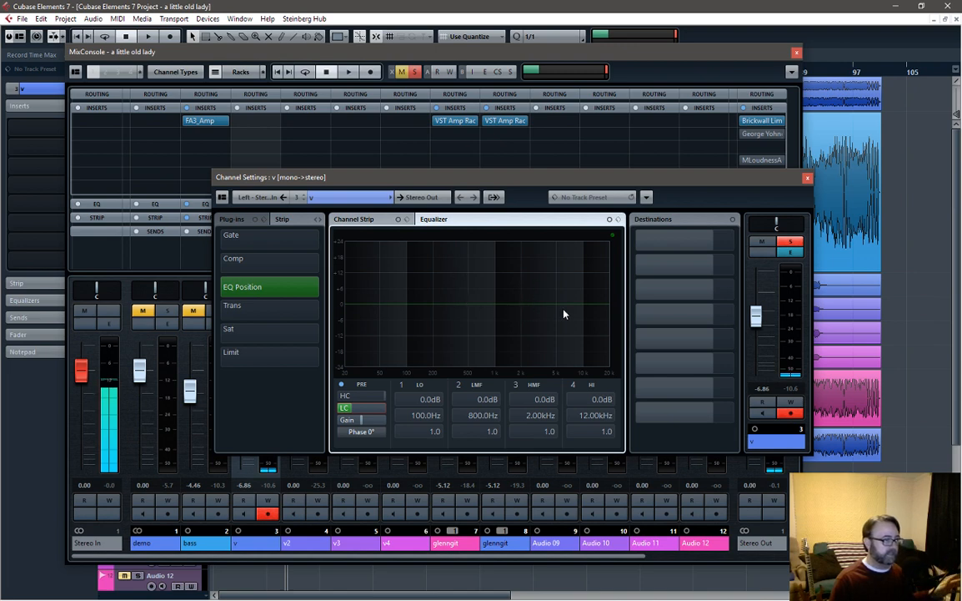
mouse_move(351, 413)
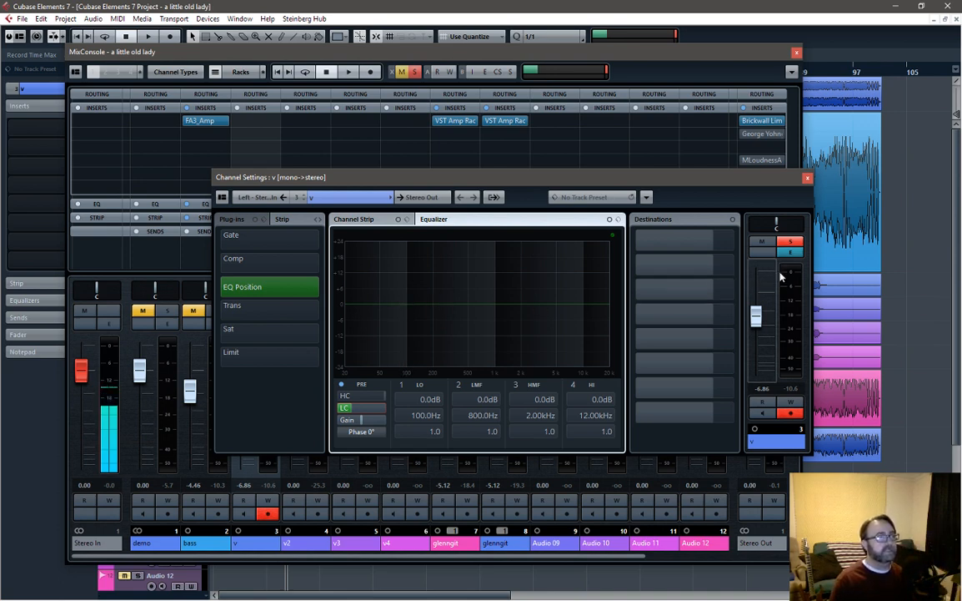
left_click(808, 178)
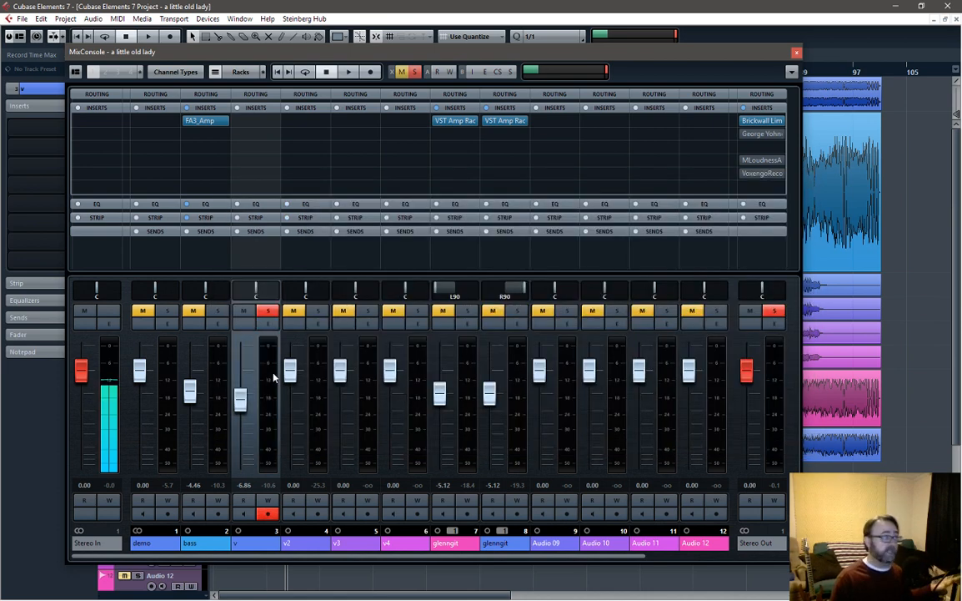
Step: Lower the v and v2 faders all the way to -∞ and link the two channels
left_click_drag(292, 377, 296, 477)
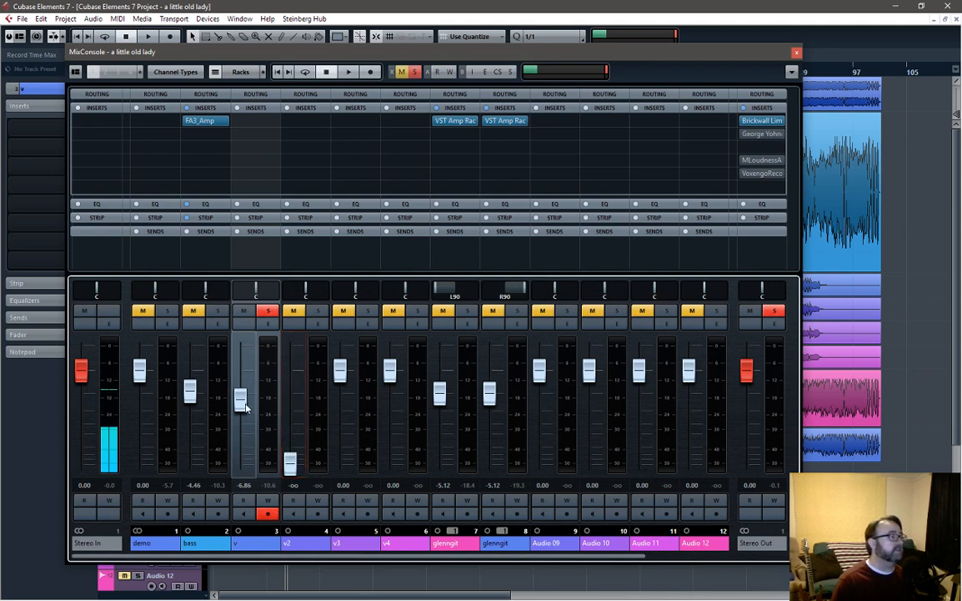
left_click_drag(246, 406, 302, 472)
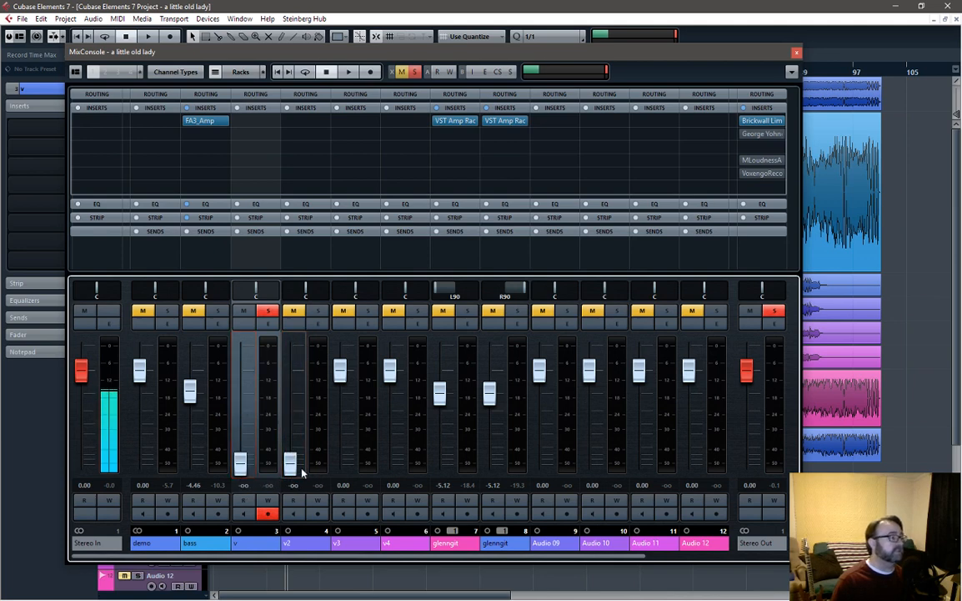
right_click(315, 548)
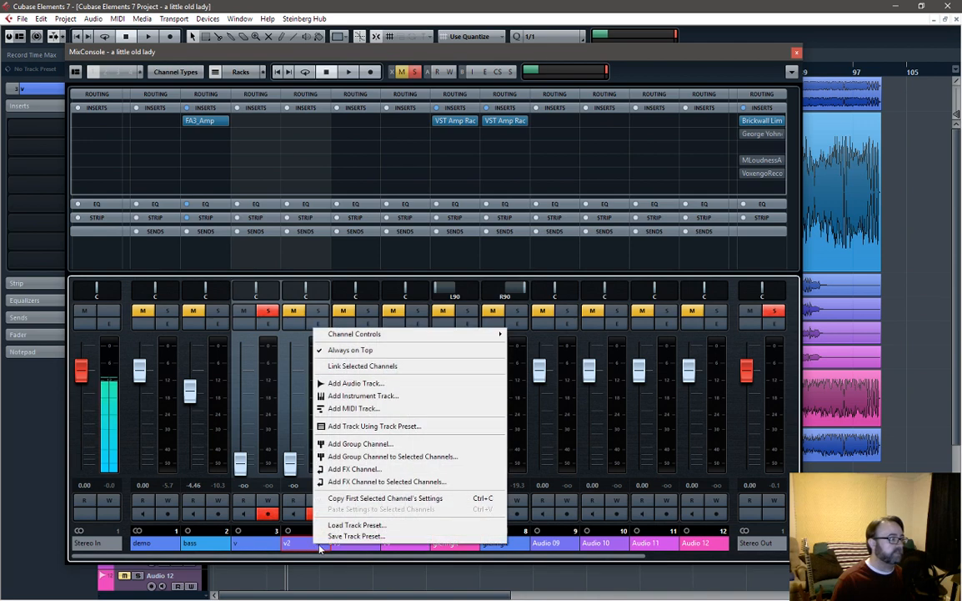
left_click(401, 366)
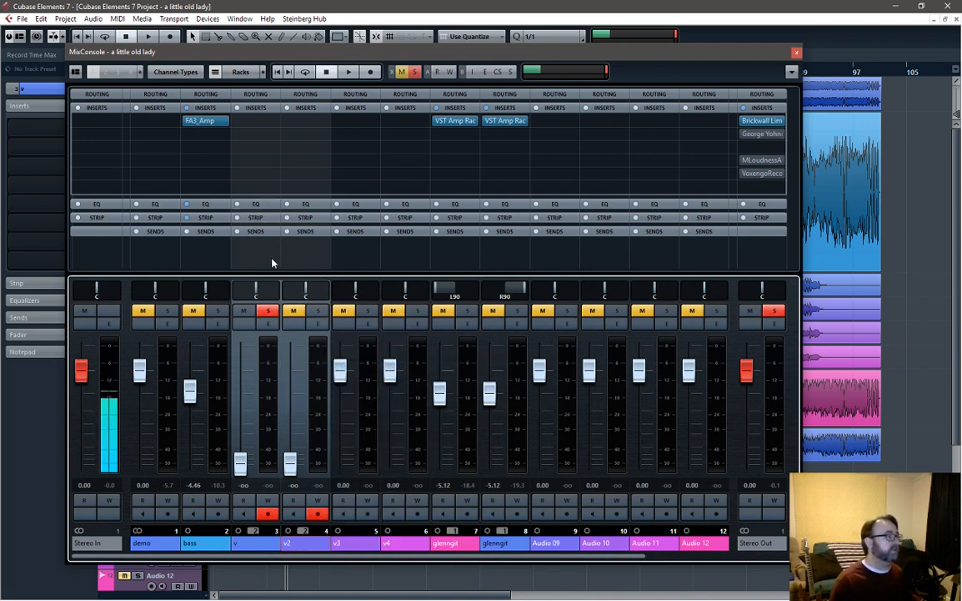
Step: Open the EQ settings of the v2 channel and enable its low-cut filter at 110 Hz
left_click(309, 204)
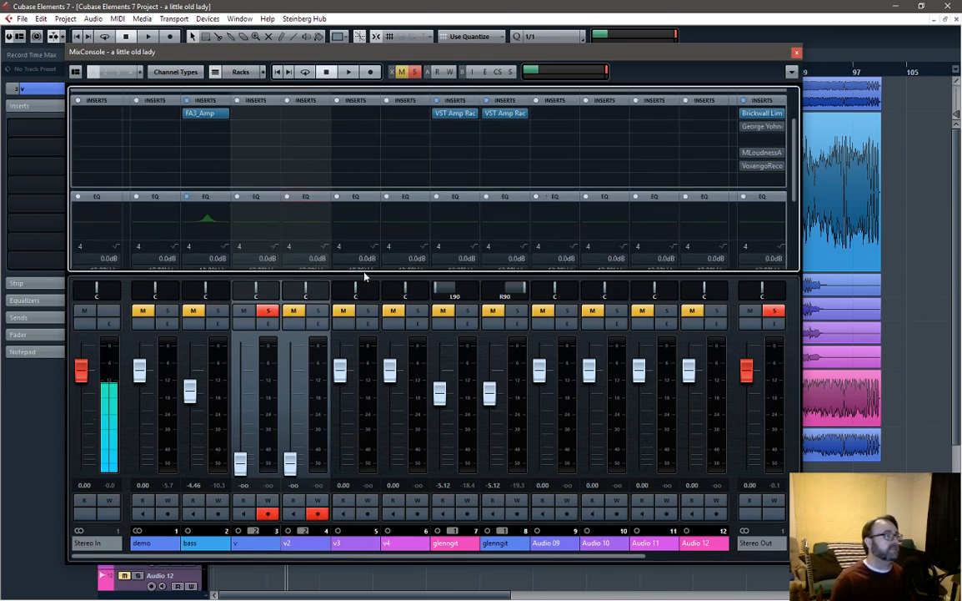
left_click(320, 326)
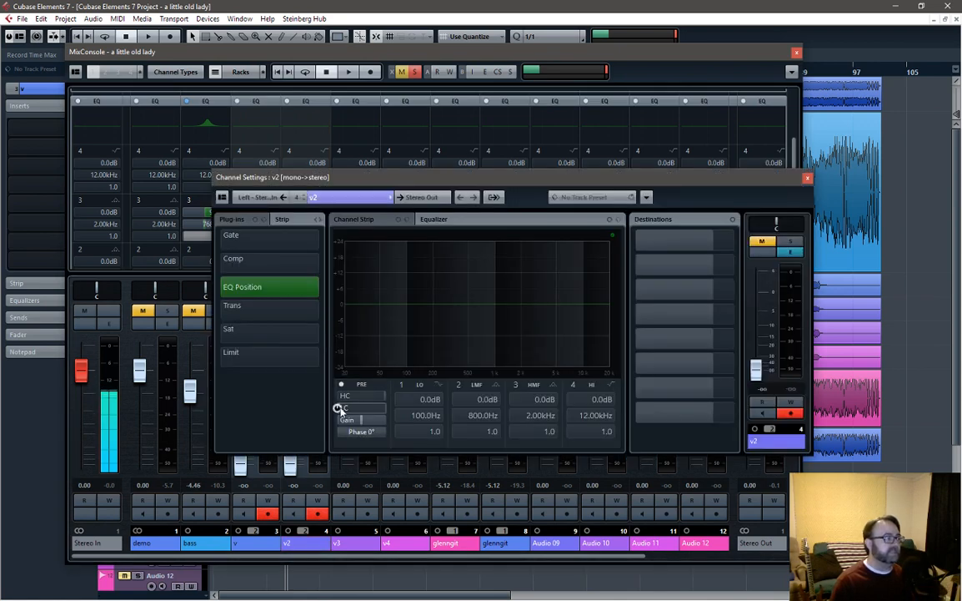
left_click(339, 408)
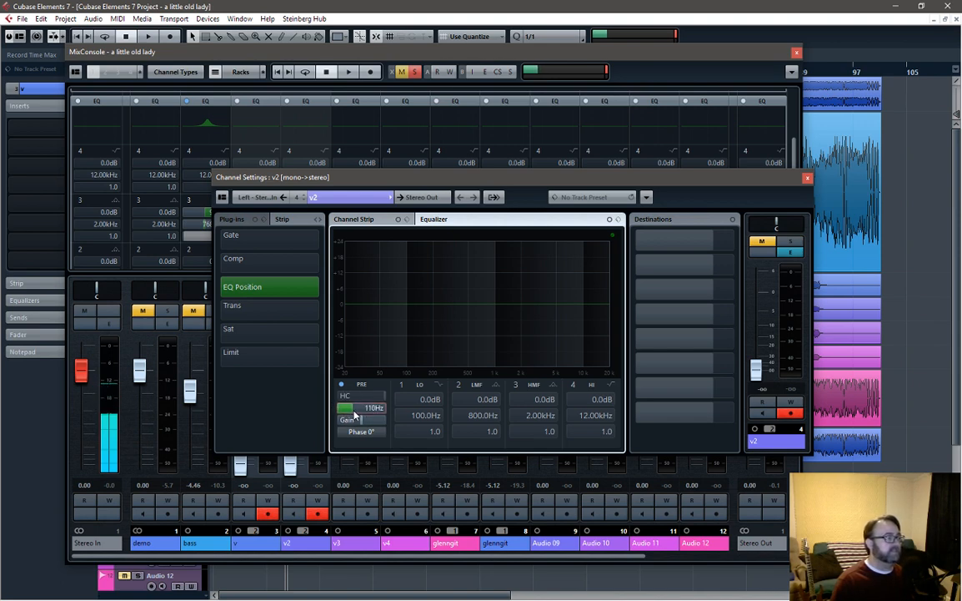
Step: Enable the low-cut filter at 102 Hz on v3 and at 88 Hz on v4, and close the channel settings
left_click(305, 201)
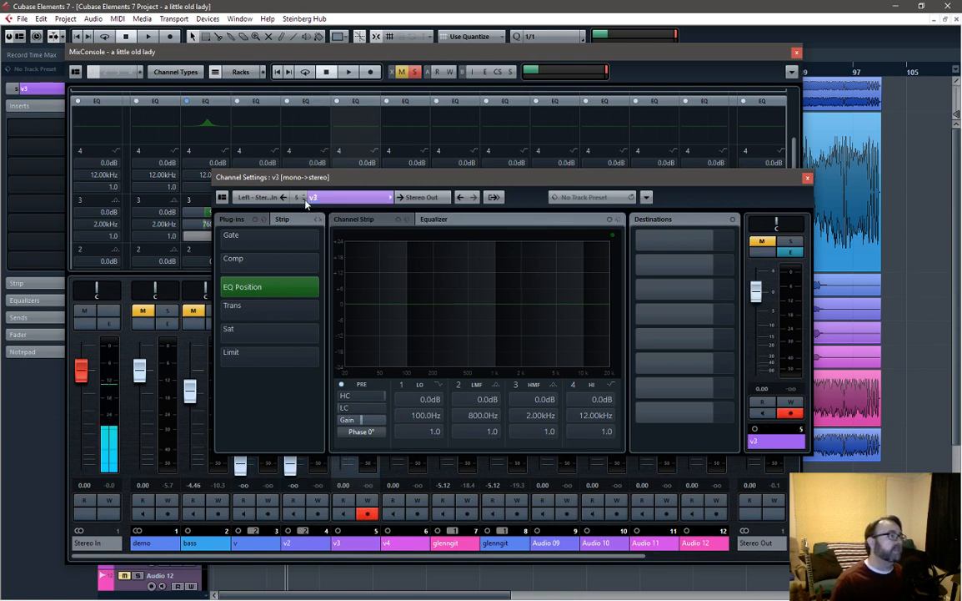
left_click(339, 408)
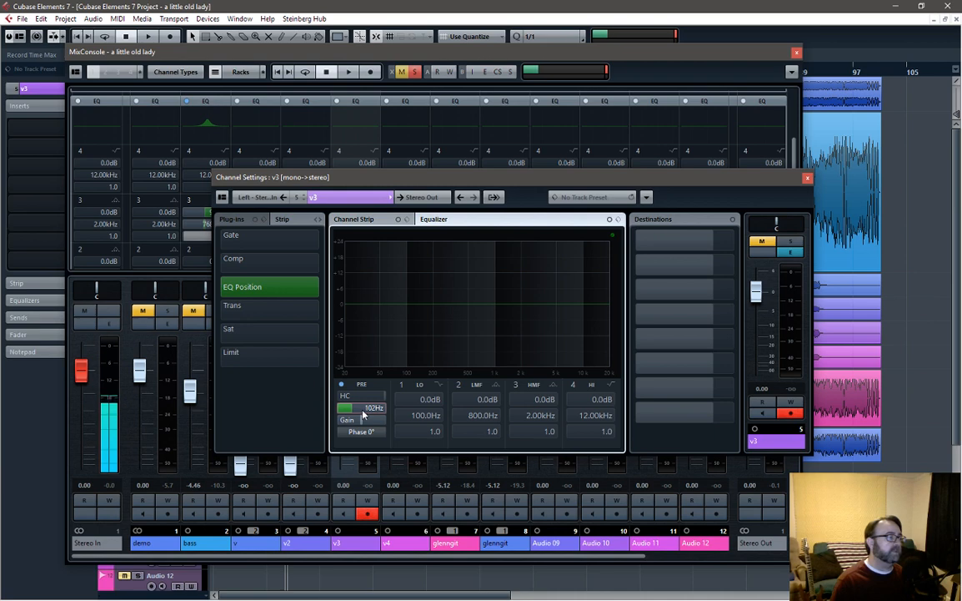
left_click(305, 201)
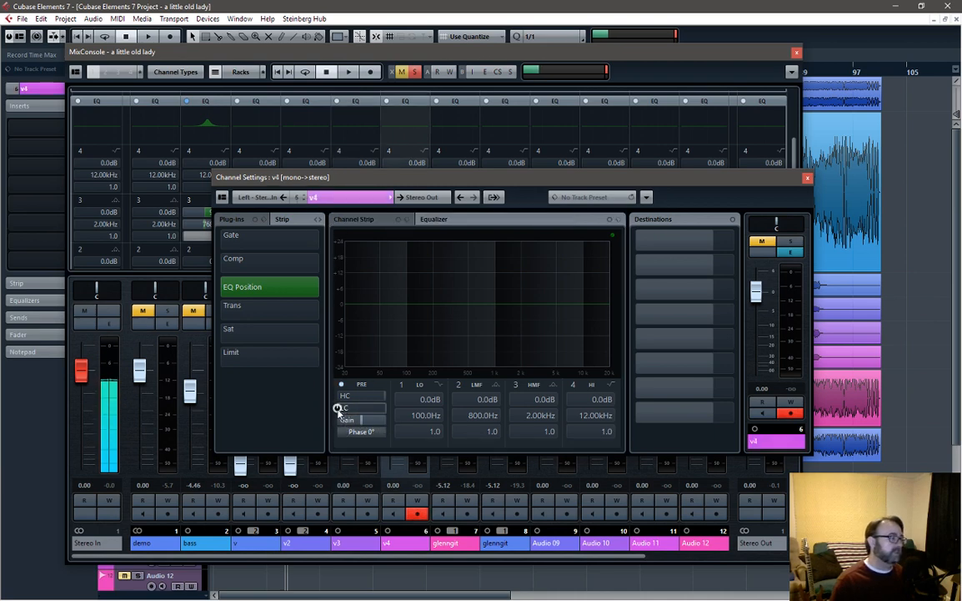
left_click(340, 407)
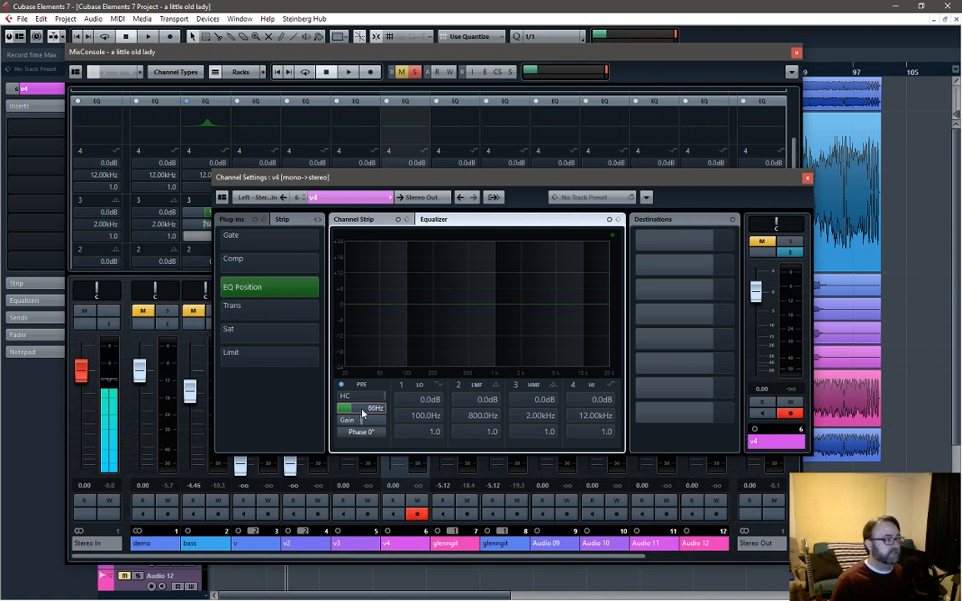
scroll(362, 414, "up", 5)
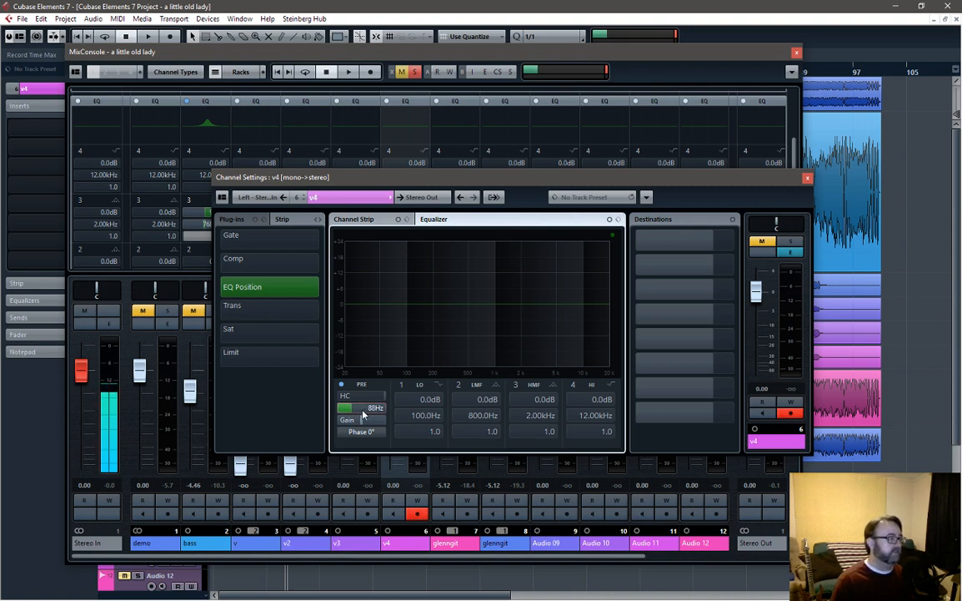
left_click(807, 178)
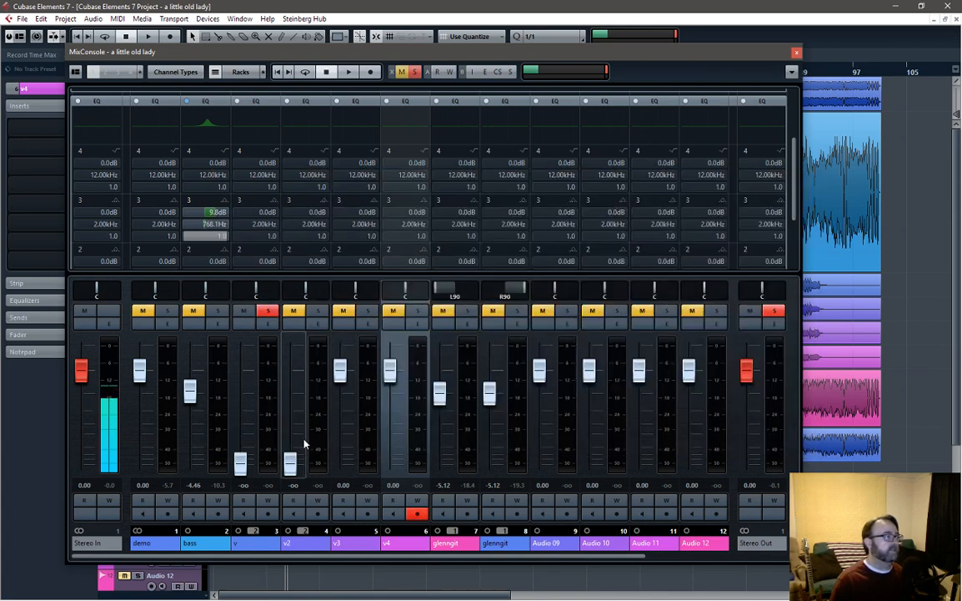
Step: Collapse the EQ rack, unsolo v and lower the v3 and v4 faders all the way to -∞
left_click(396, 101)
left_click(265, 316)
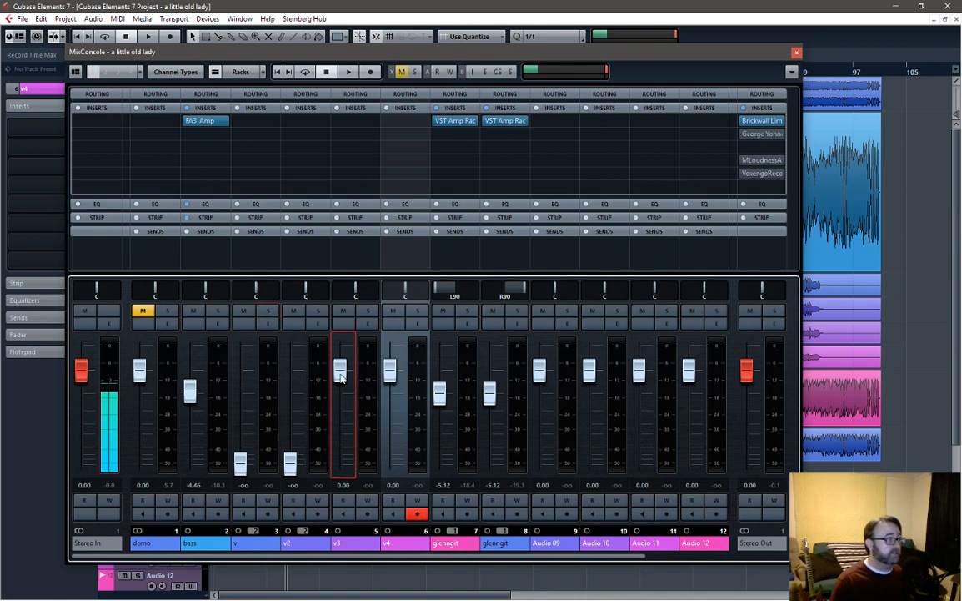
left_click_drag(341, 369, 340, 402)
left_click_drag(390, 367, 389, 463)
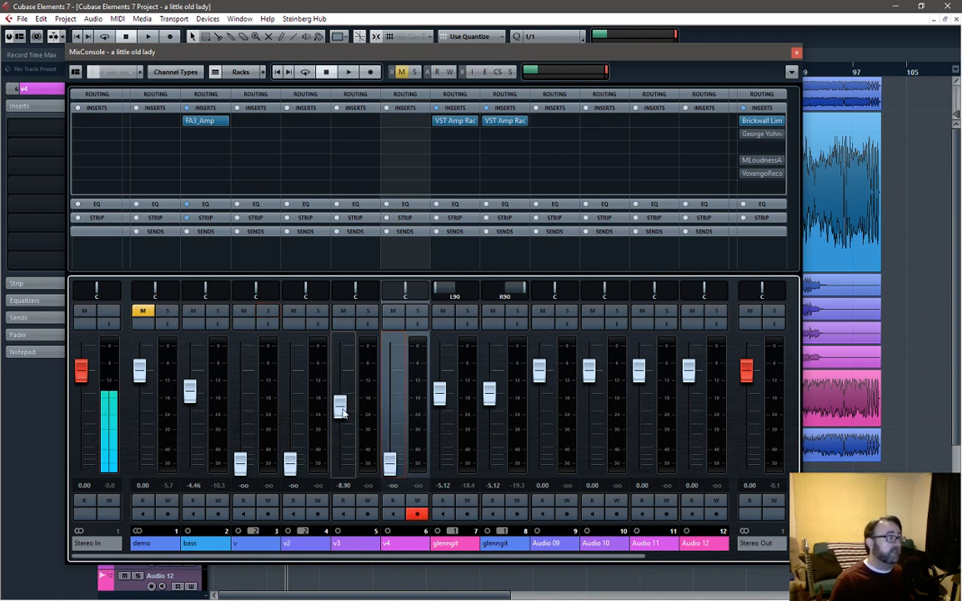
left_click_drag(344, 412, 342, 466)
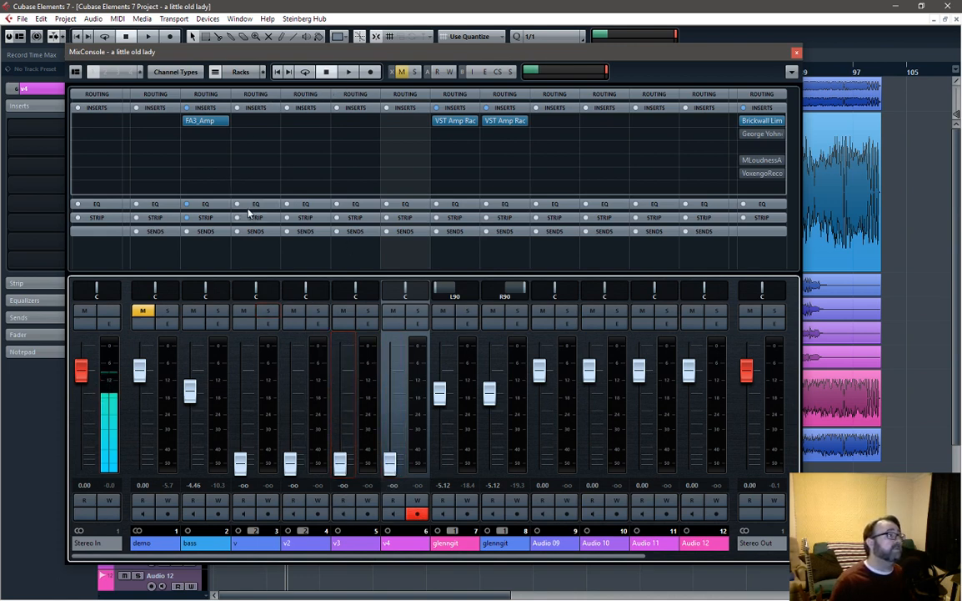
Step: Show the sends rack and add sends on the v channel to FX 1-RoomWorks SE and FX 2-MonoDelay
left_click(256, 109)
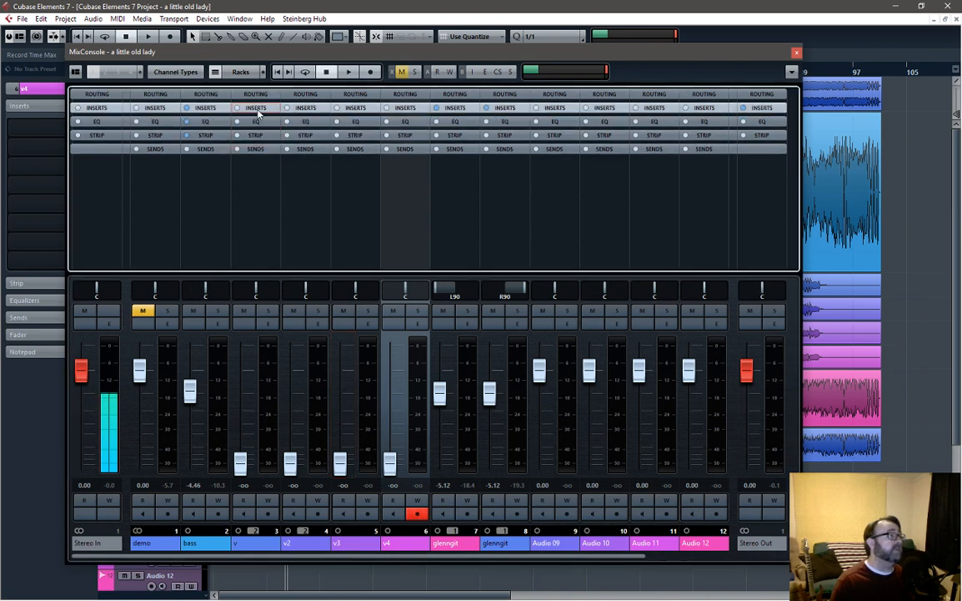
left_click(254, 151)
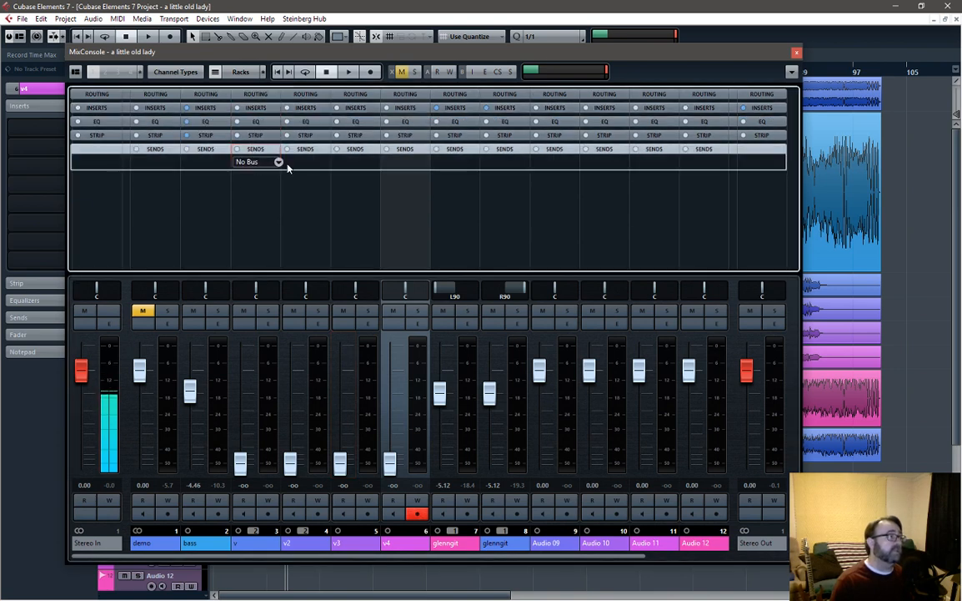
left_click(279, 162)
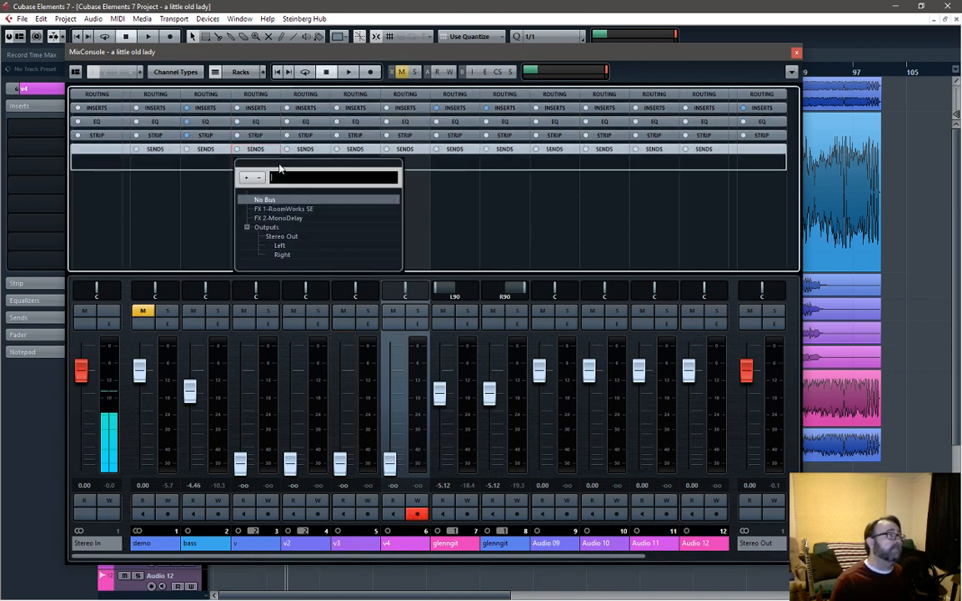
left_click(287, 208)
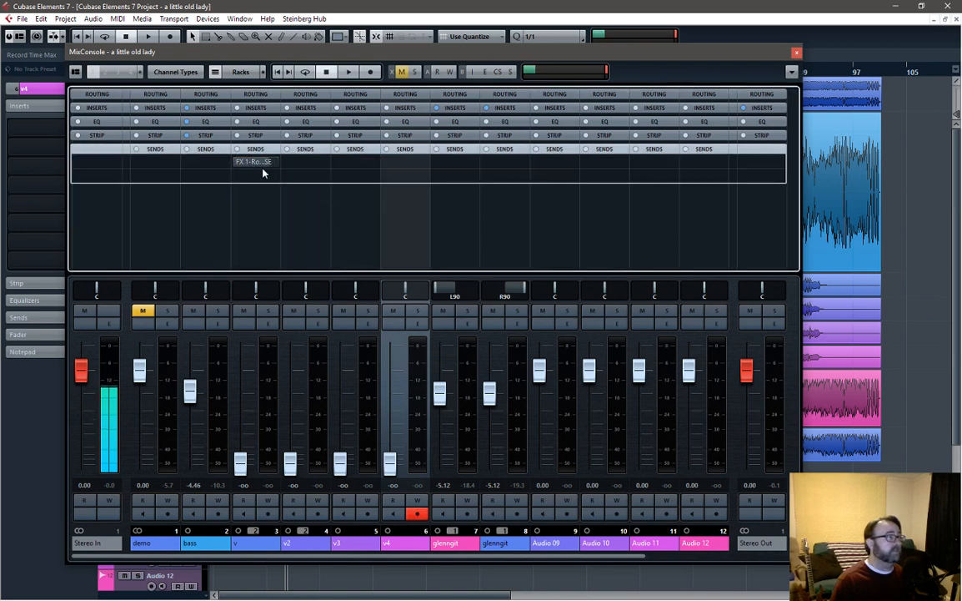
left_click(279, 176)
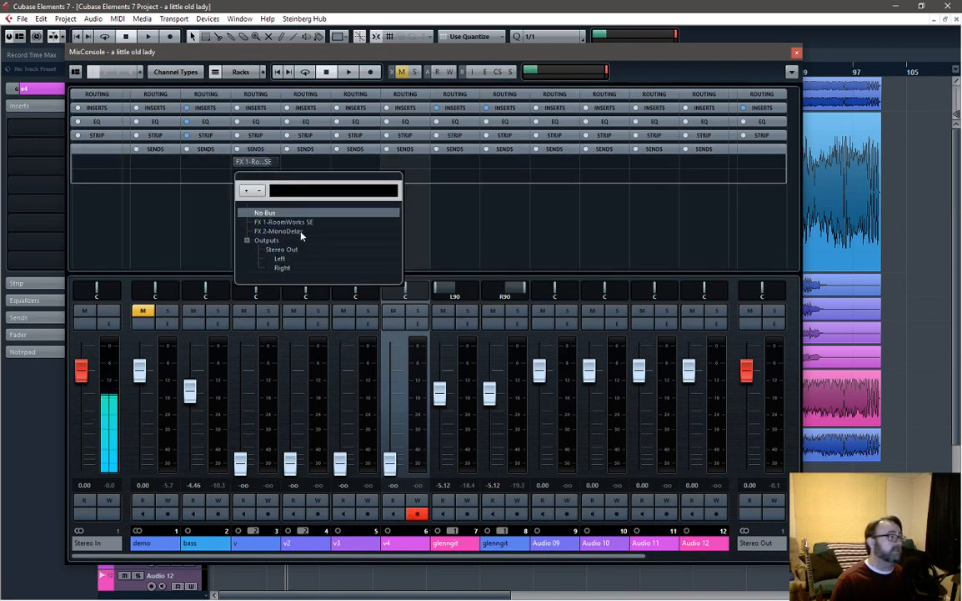
left_click(300, 233)
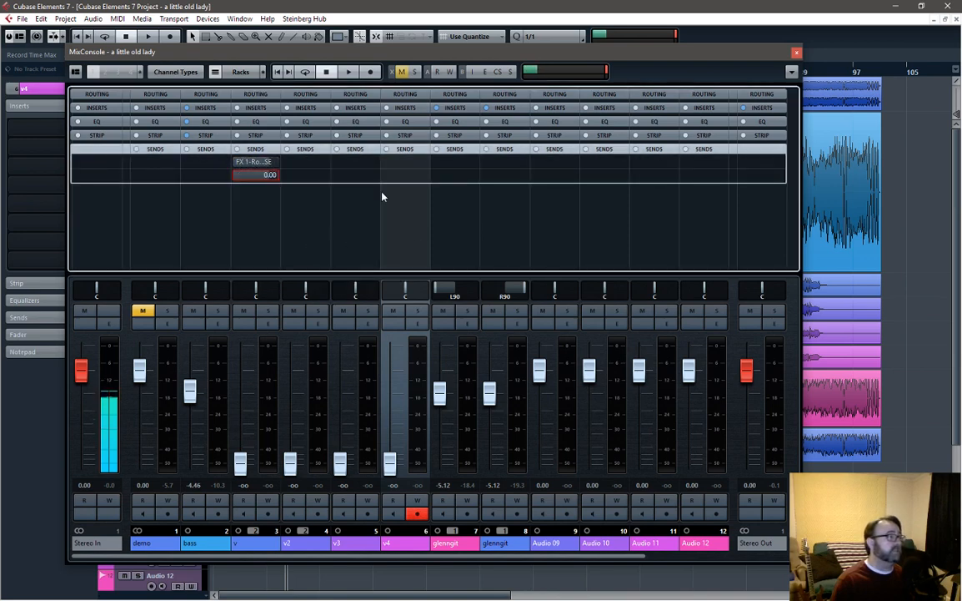
Step: Activate the FX 1-RoomWorks SE send on v and solo the channel with its fader raised to -8.73
left_click(234, 162)
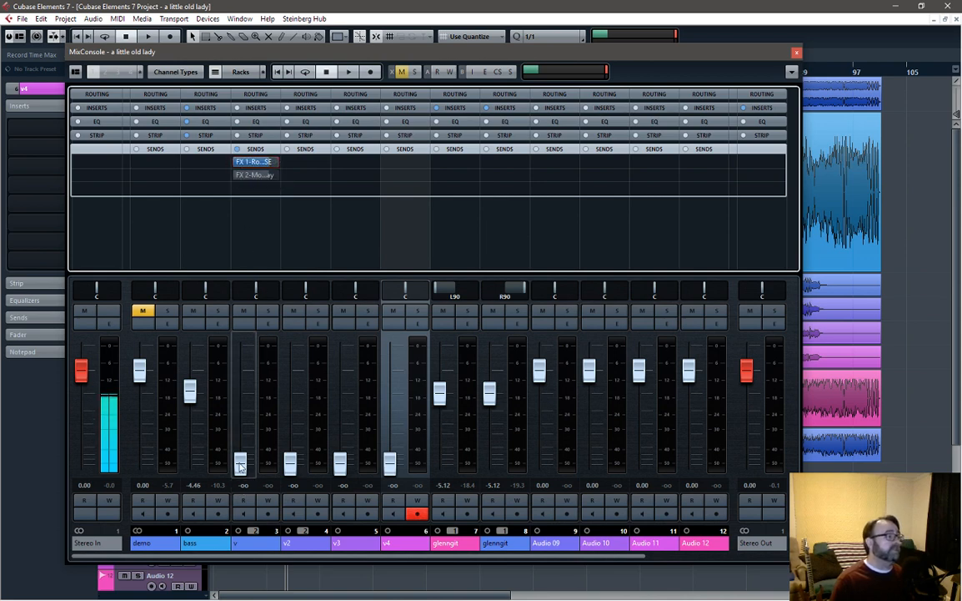
left_click_drag(240, 464, 240, 406)
left_click(268, 311)
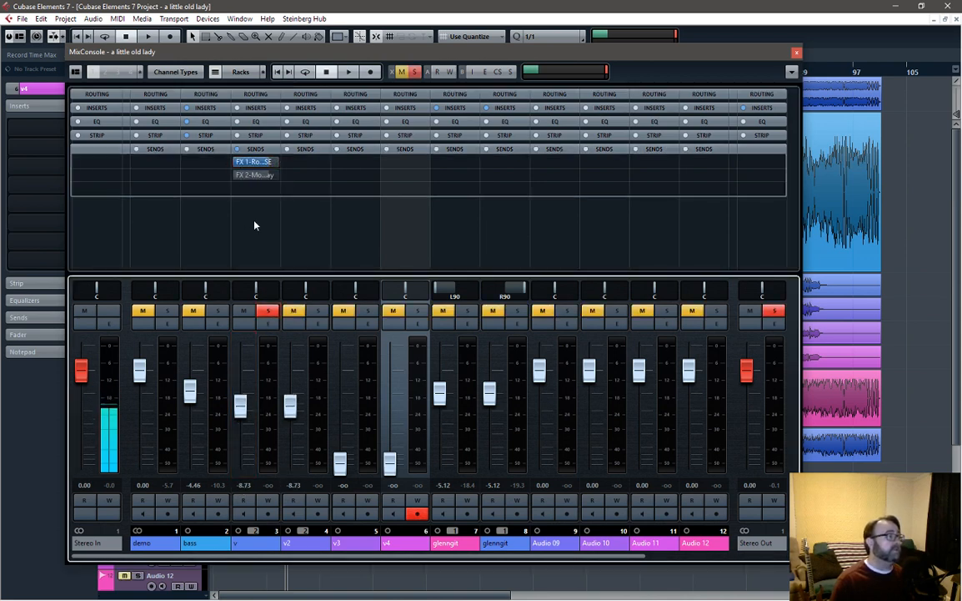
Step: Lower the RoomWorks SE send level on v and activate its FX 2-MonoDelay send at a level of -16.9
left_click_drag(726, 63, 795, 205)
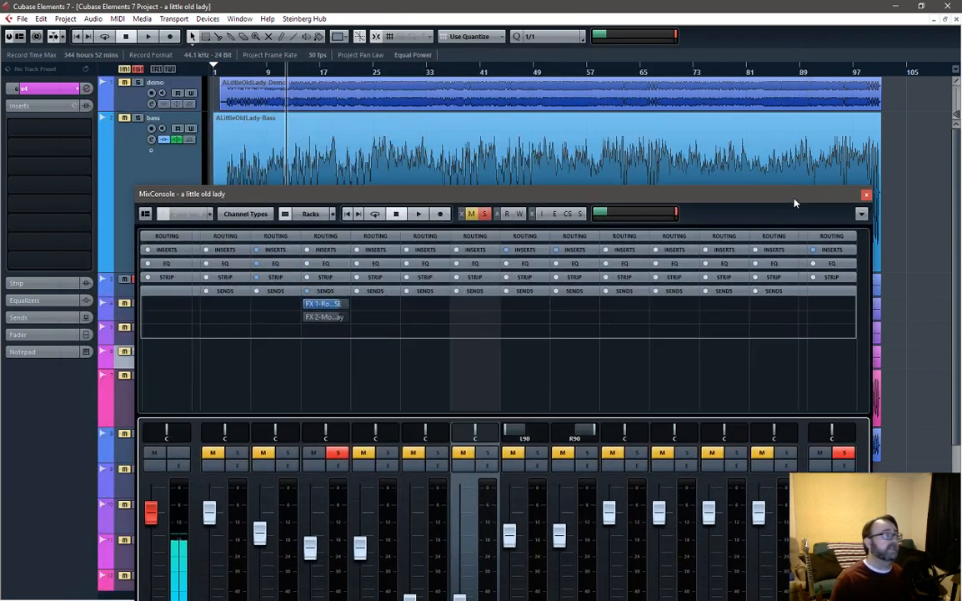
left_click_drag(439, 195, 418, 75)
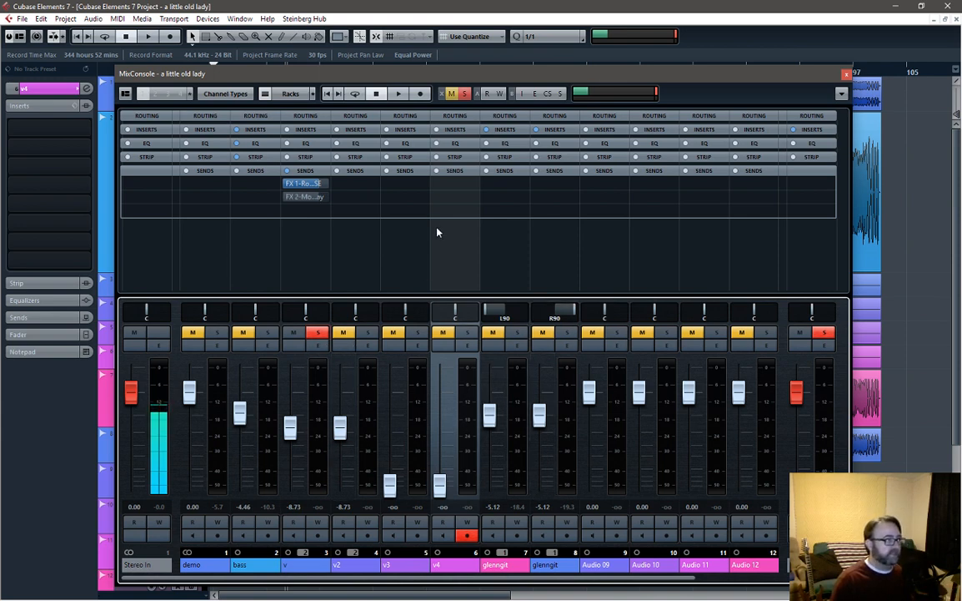
mouse_move(296, 197)
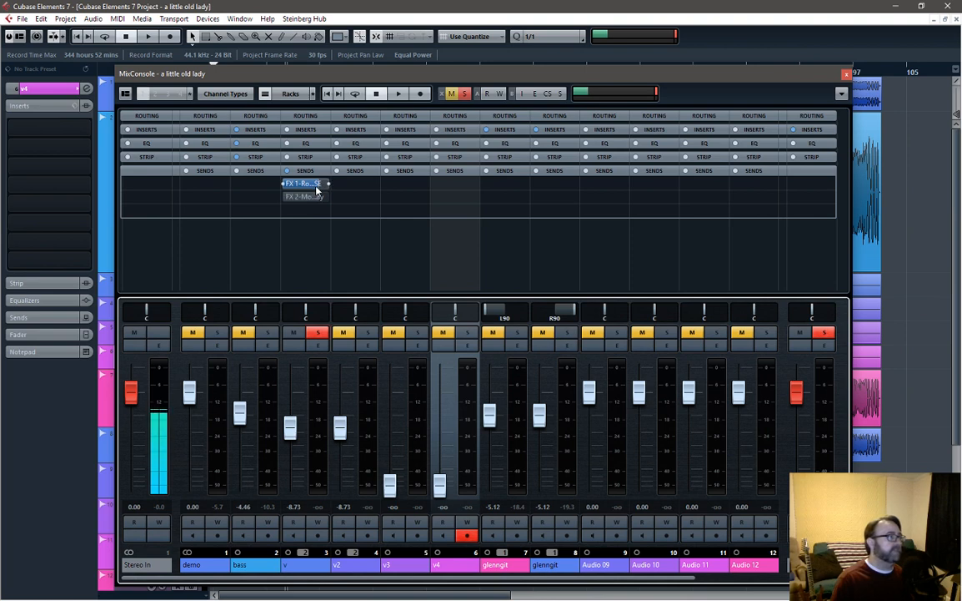
left_click_drag(317, 188, 303, 193)
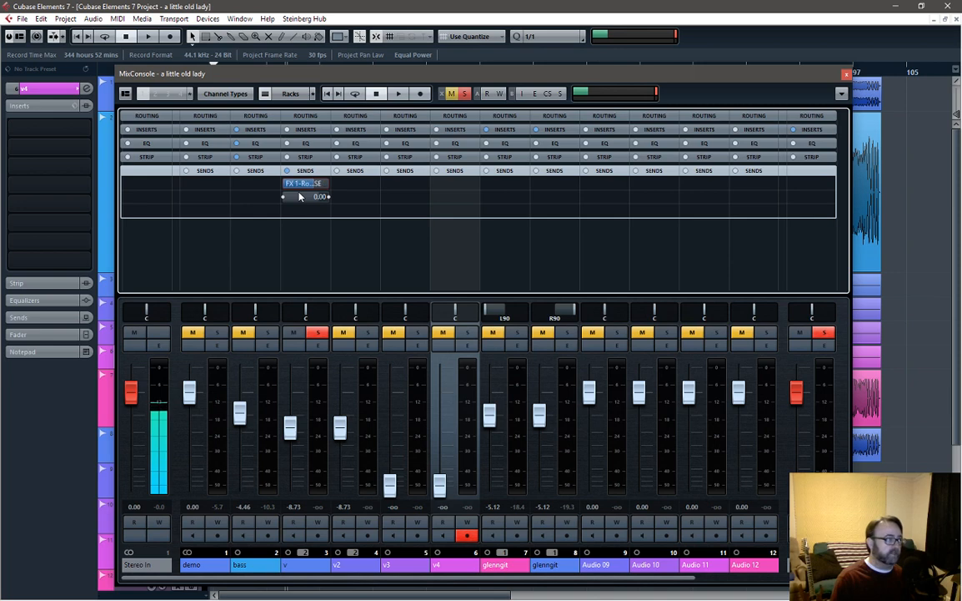
left_click(300, 196)
left_click(299, 199)
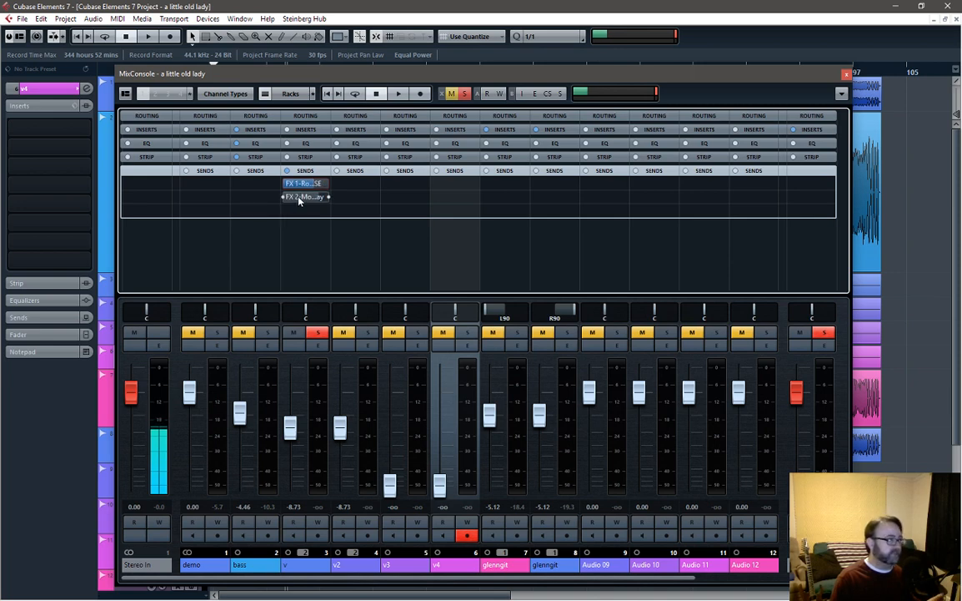
left_click(283, 196)
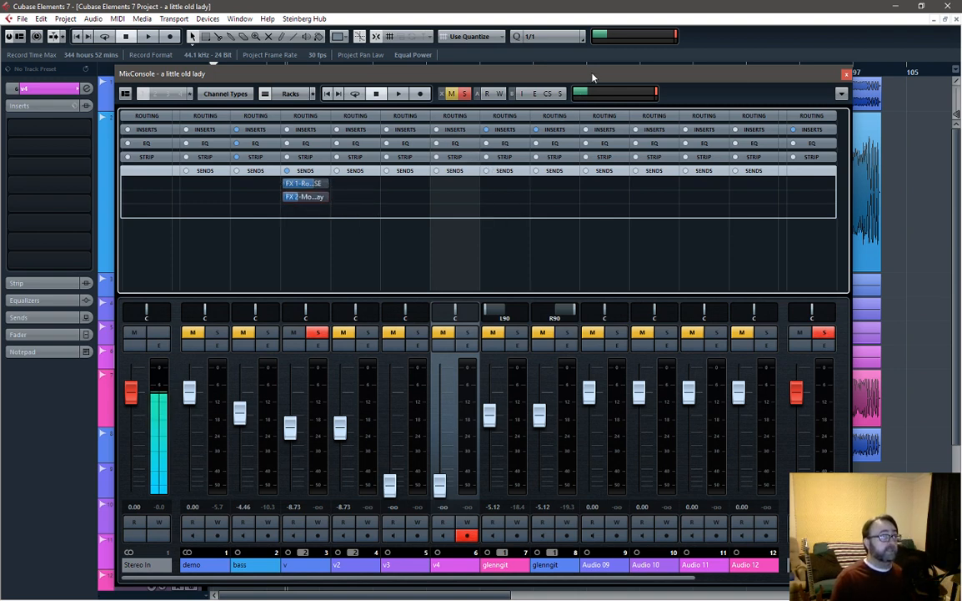
Step: Close the MixConsole and select the first glenngit guitar track in the project
left_click_drag(593, 78, 613, 273)
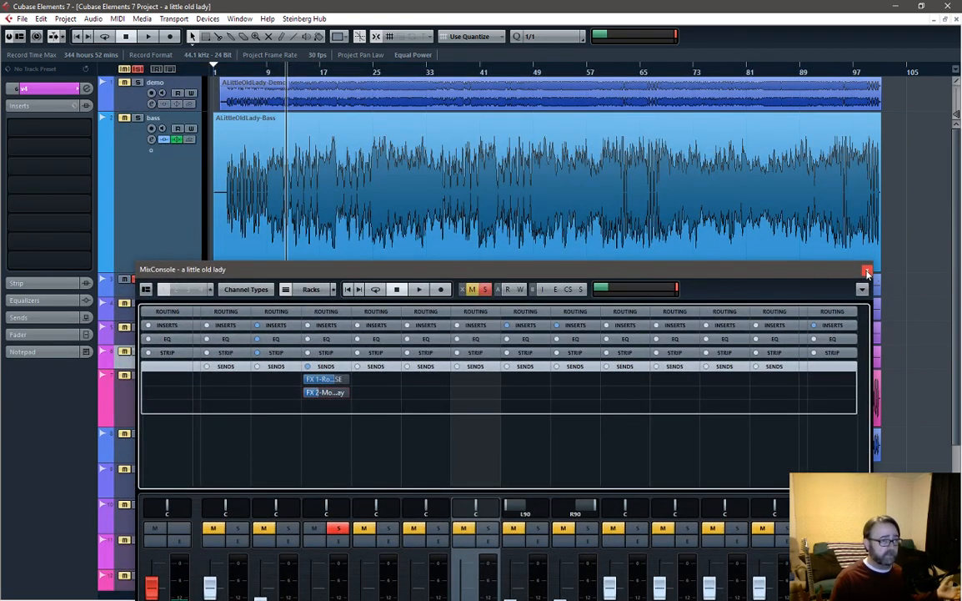
key("F3")
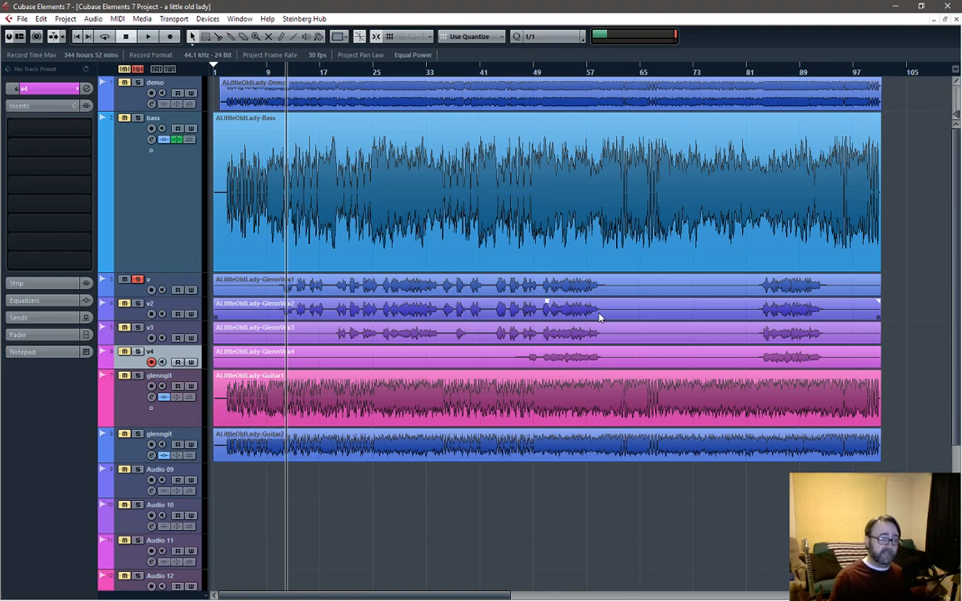
left_click(177, 212)
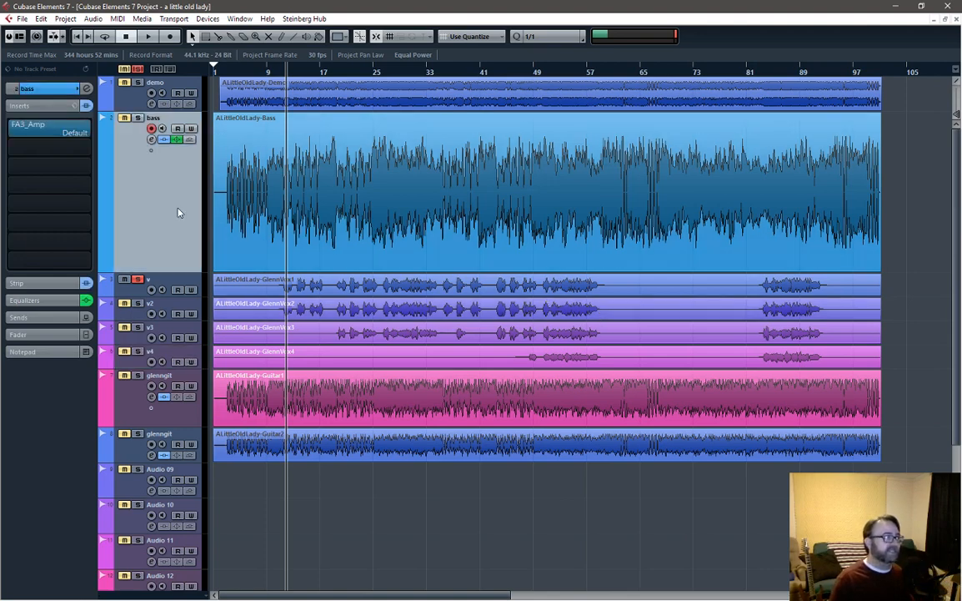
left_click(164, 88)
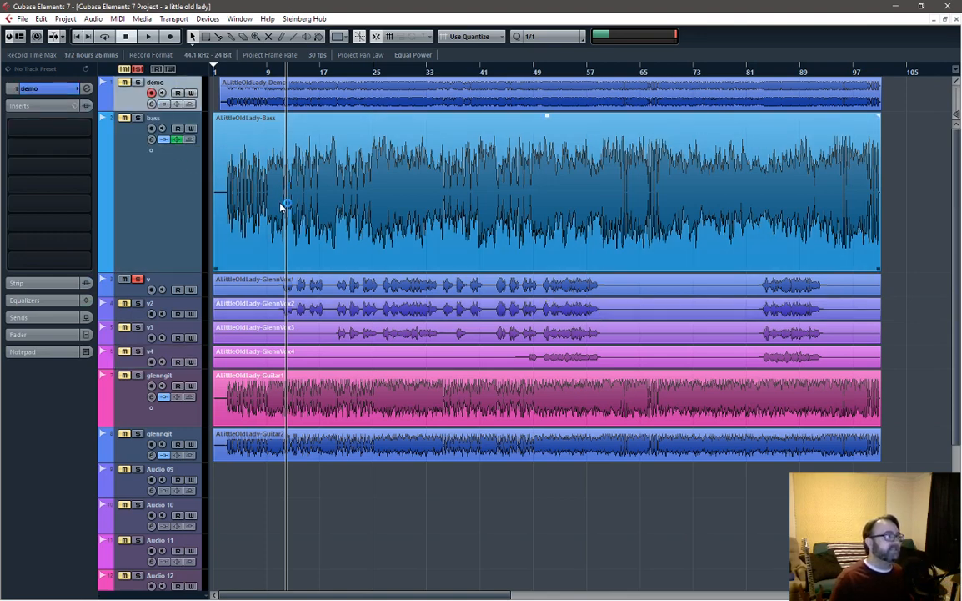
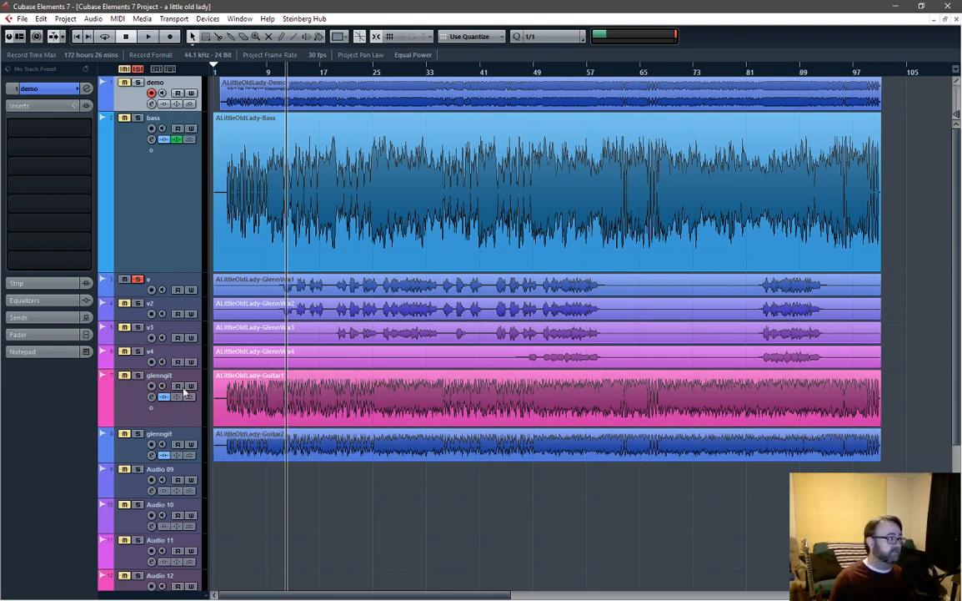
left_click(177, 379)
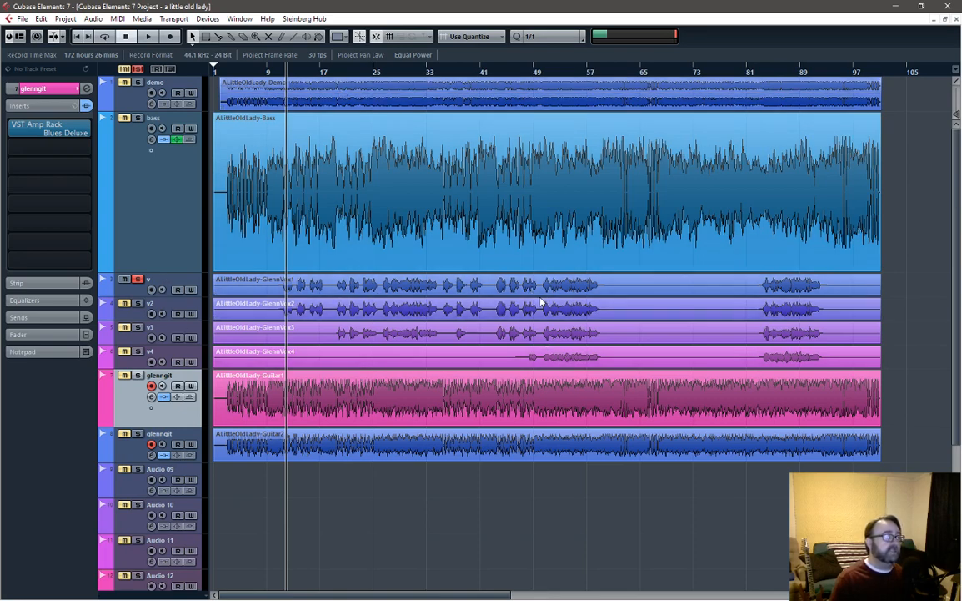
Step: Start playback, reopen the MixConsole and set the RoomWorks SE send level on v to -5.87
key("space")
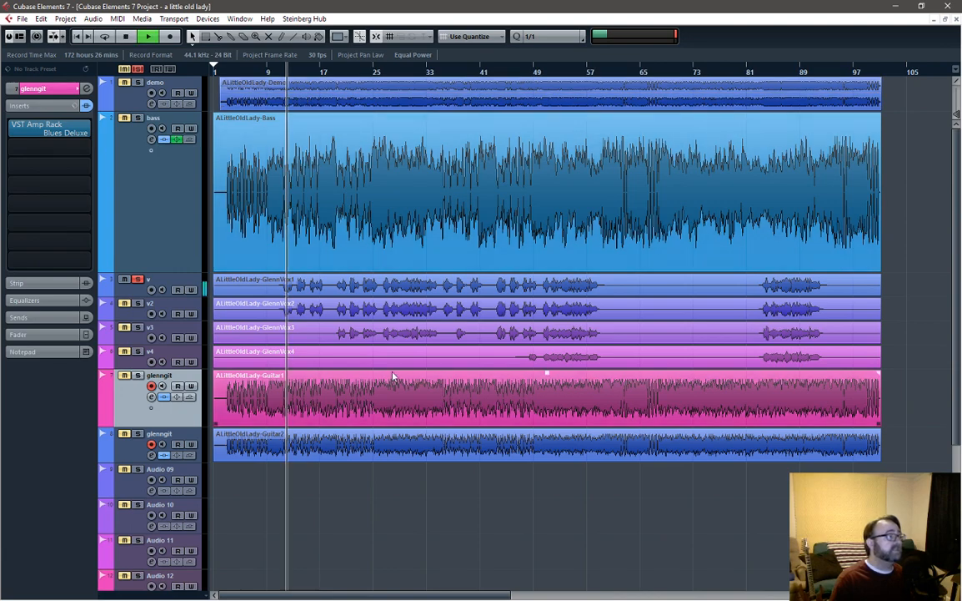
key("F3")
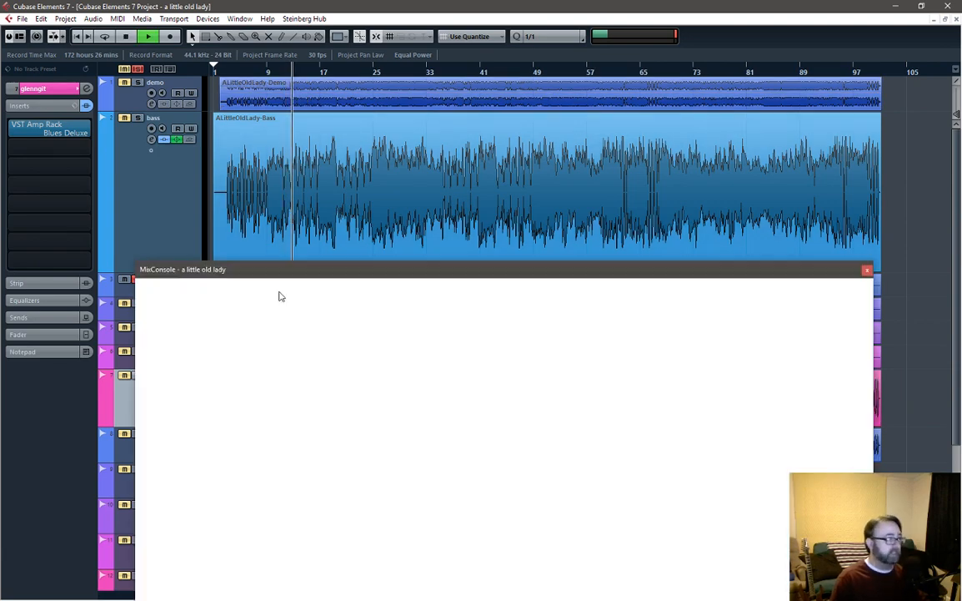
left_click_drag(446, 268, 436, 112)
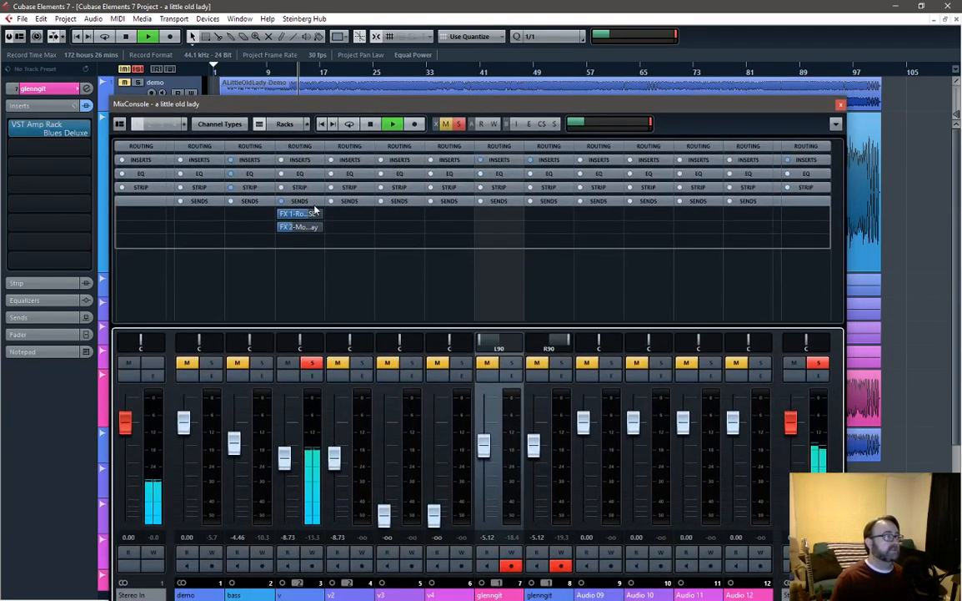
mouse_move(305, 216)
left_click_drag(306, 217, 299, 231)
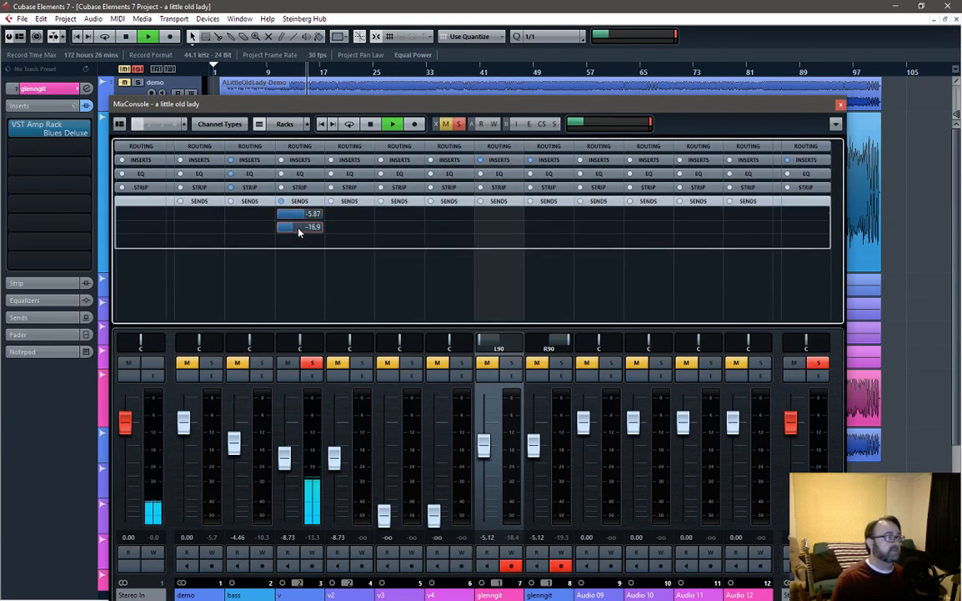
Step: Briefly unsolo v to hear it in the full mix, then lower its MonoDelay send to -28.5
left_click(316, 365)
left_click(316, 364)
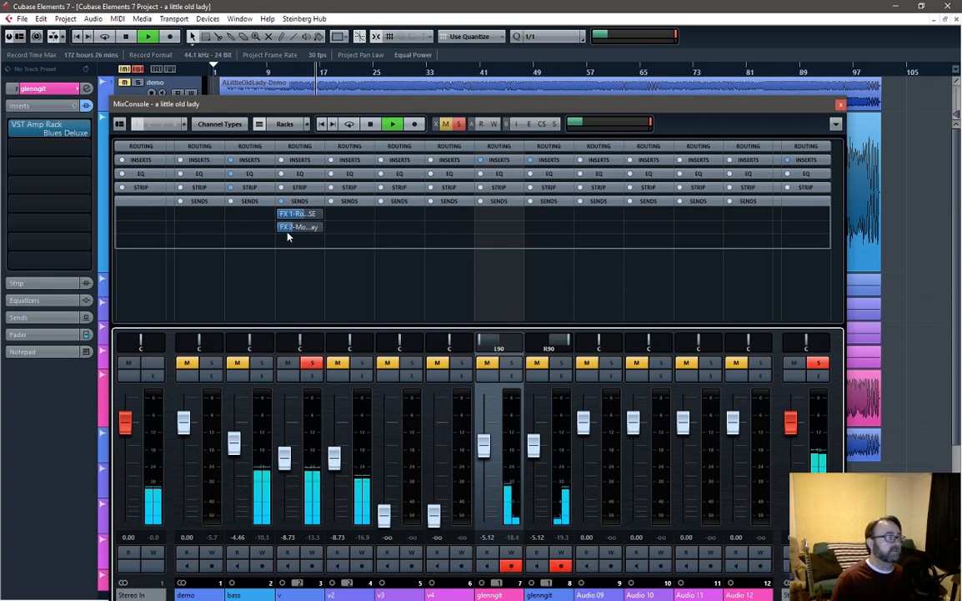
mouse_move(291, 228)
left_click_drag(291, 228, 280, 244)
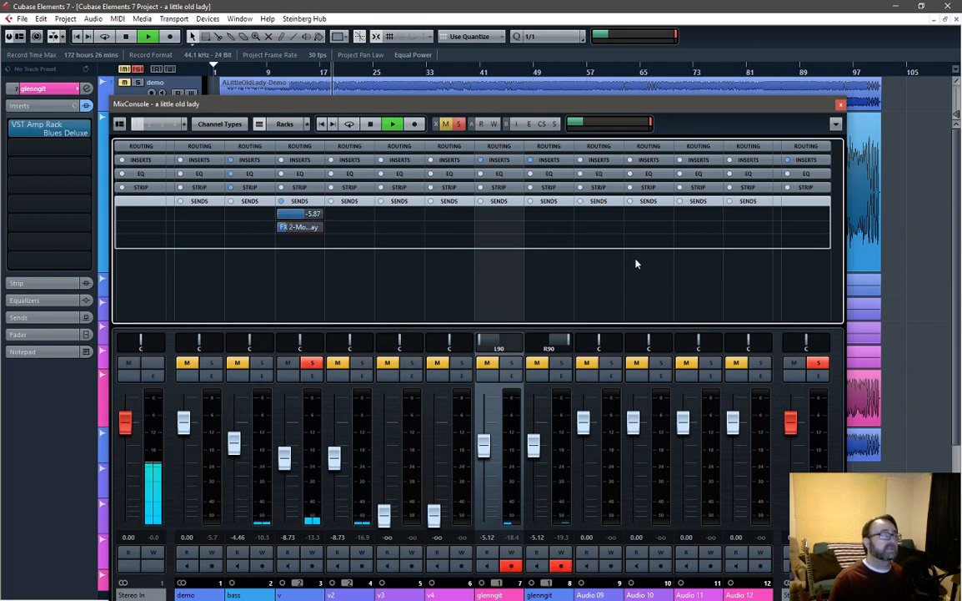
mouse_move(428, 105)
left_mouse_down()
mouse_move(437, 126)
mouse_move(433, 88)
left_mouse_up()
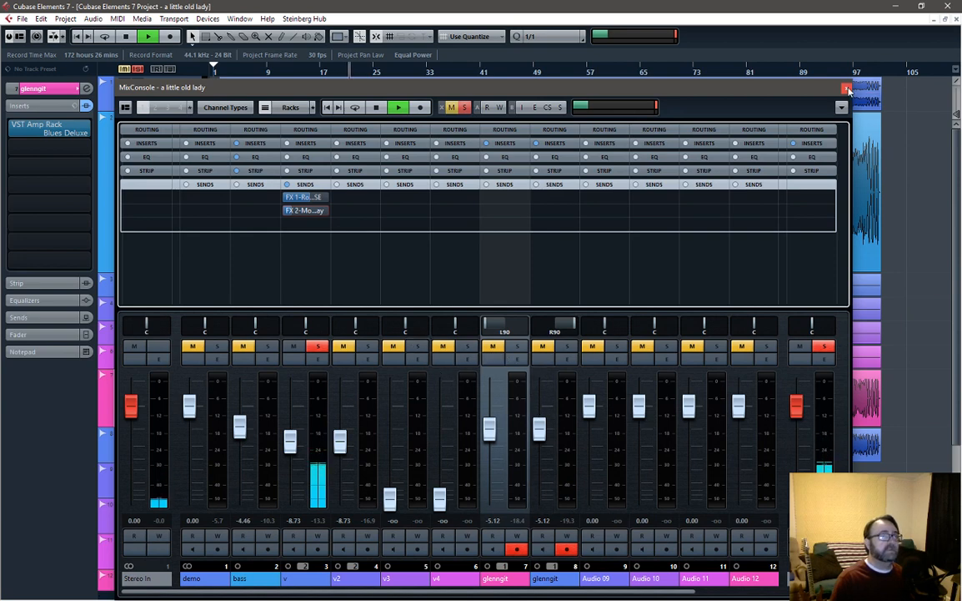
Step: Load the Standard Compressor in the channel strip of v and lower the channel's RoomWorks SE send to -10.1
left_click(317, 360)
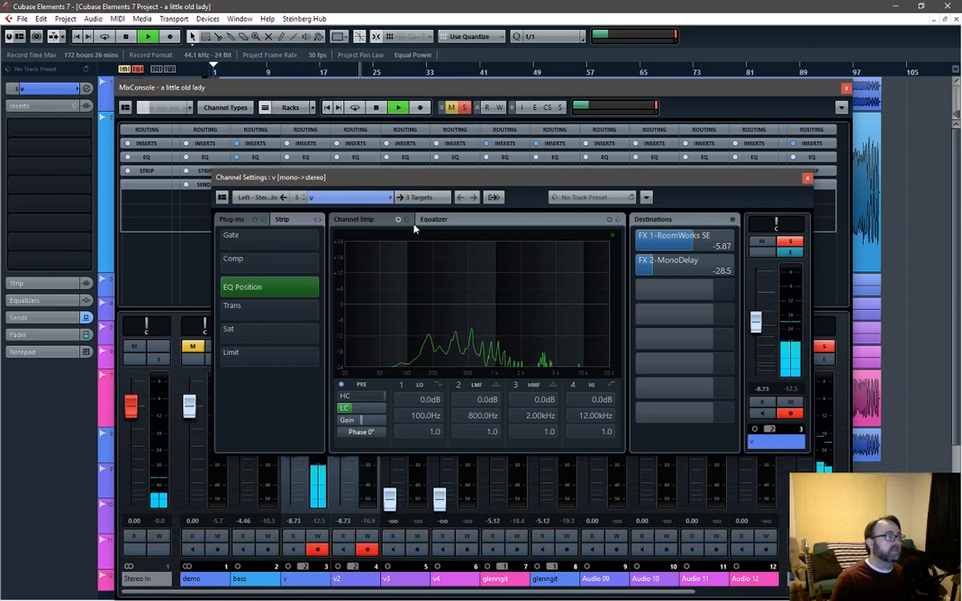
left_click(445, 220)
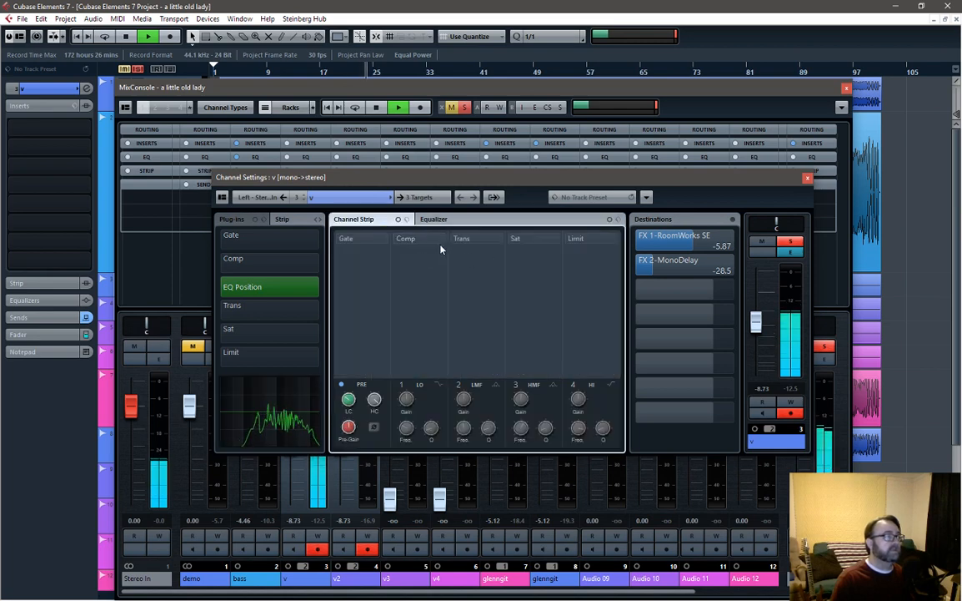
left_click(445, 239)
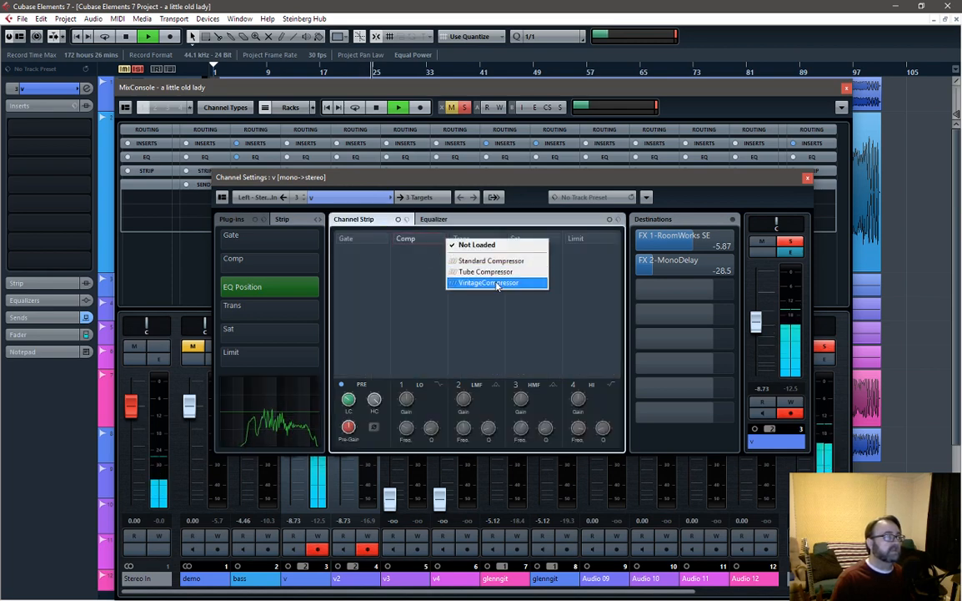
left_click(499, 262)
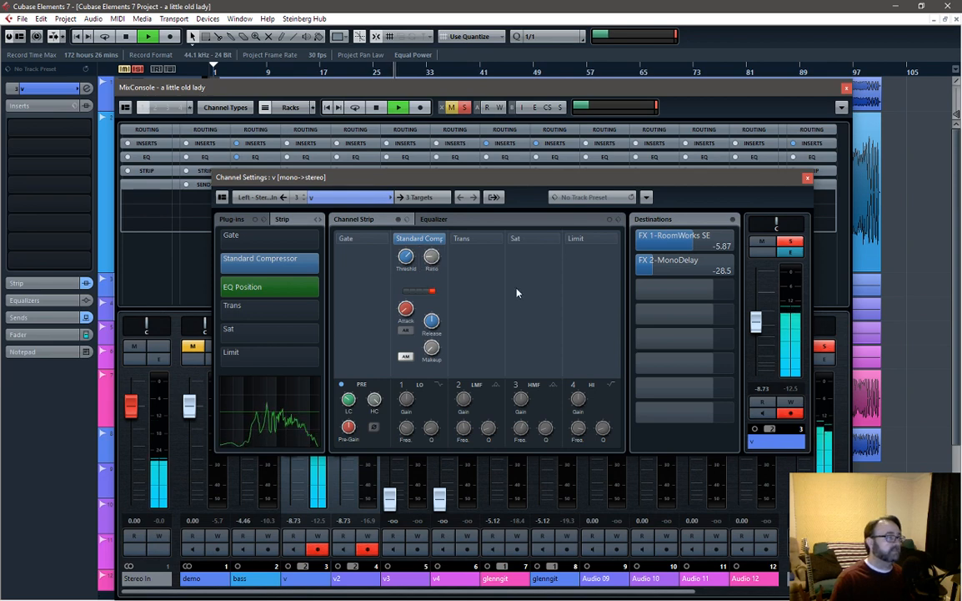
left_click_drag(690, 253, 677, 261)
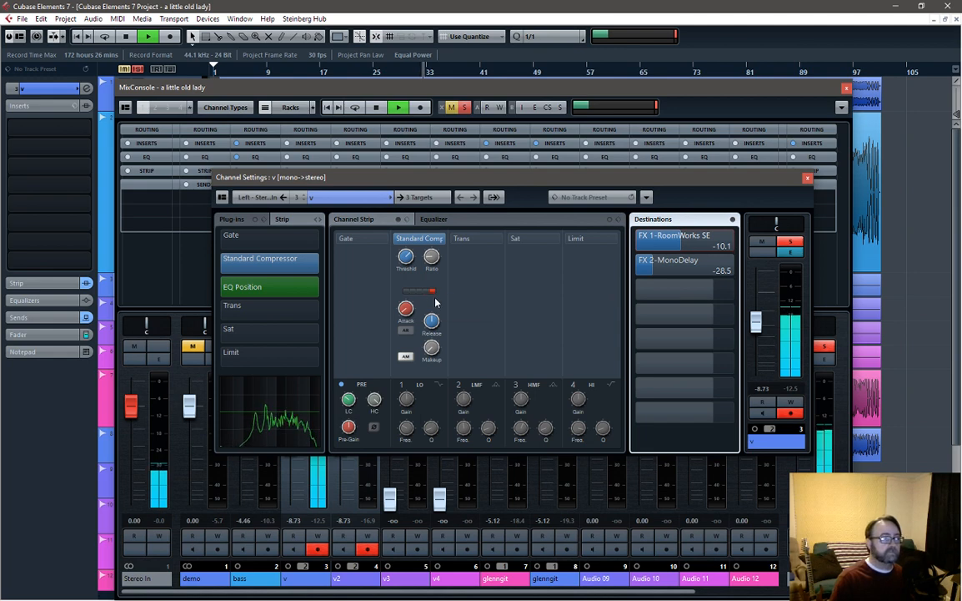
Step: Set the compressor threshold on v to -17.0 dB and raise its ratio during playback, closing the channel settings when done
mouse_move(407, 259)
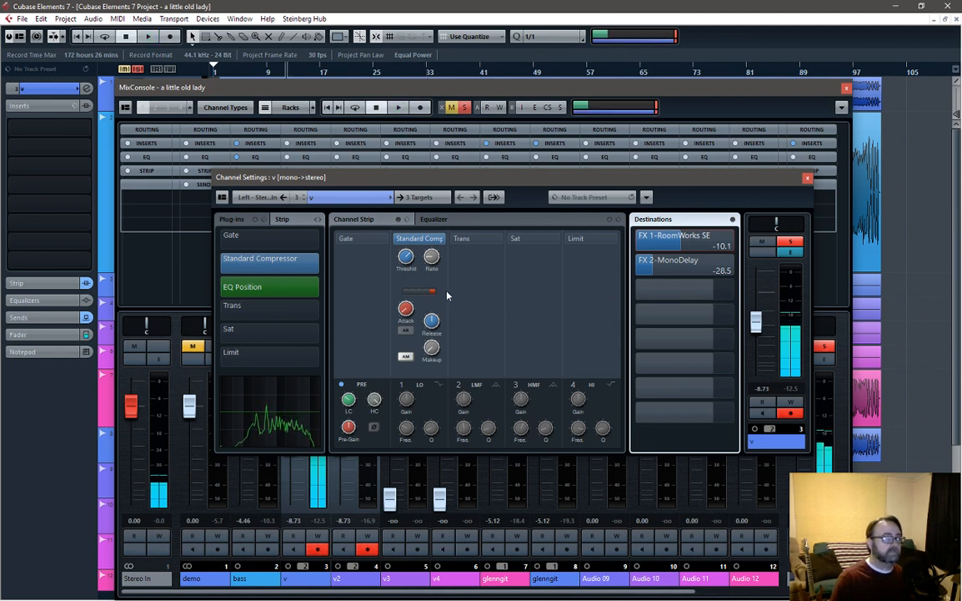
key("space")
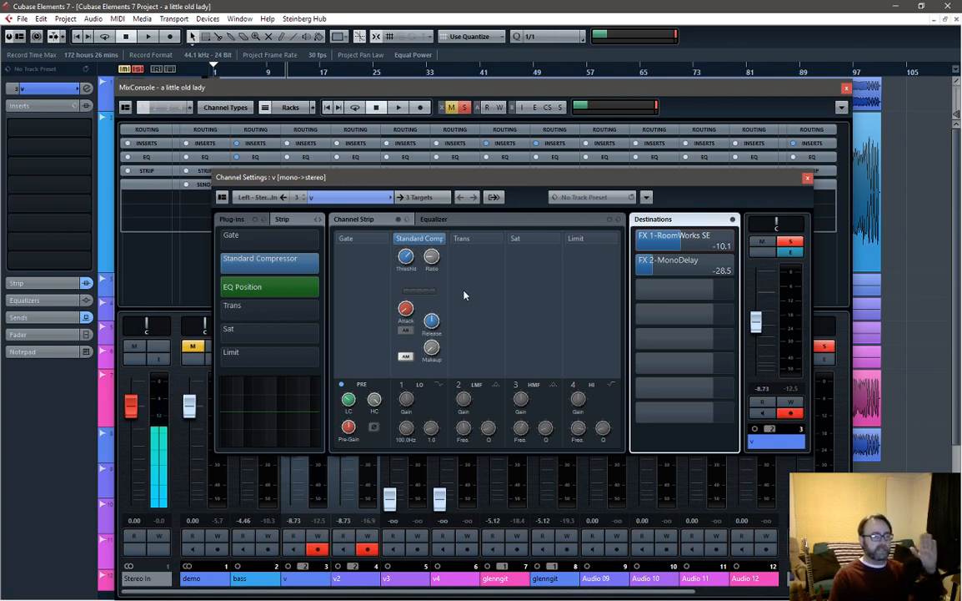
left_click(405, 261)
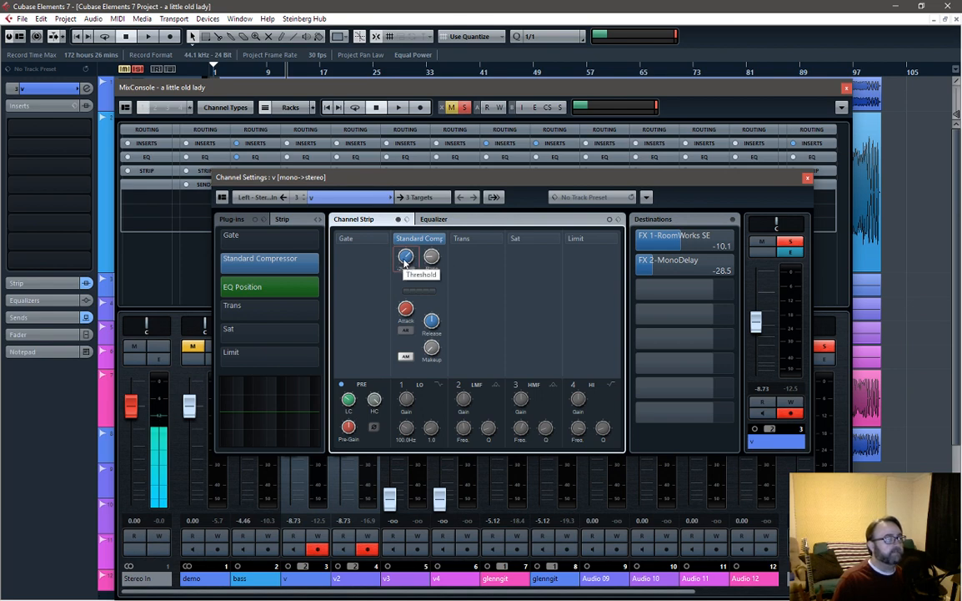
key("space")
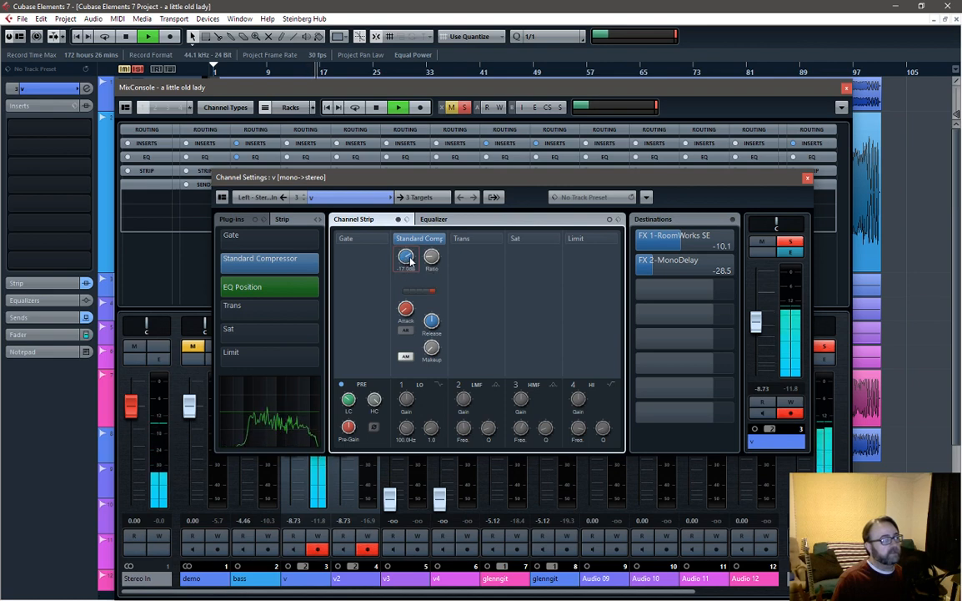
left_click_drag(434, 259, 437, 252)
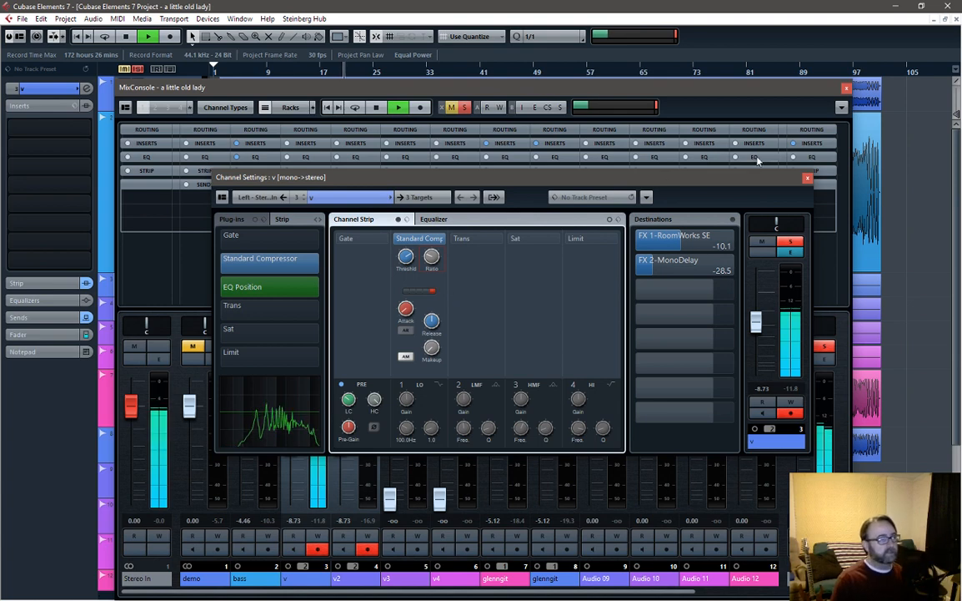
left_click(806, 179)
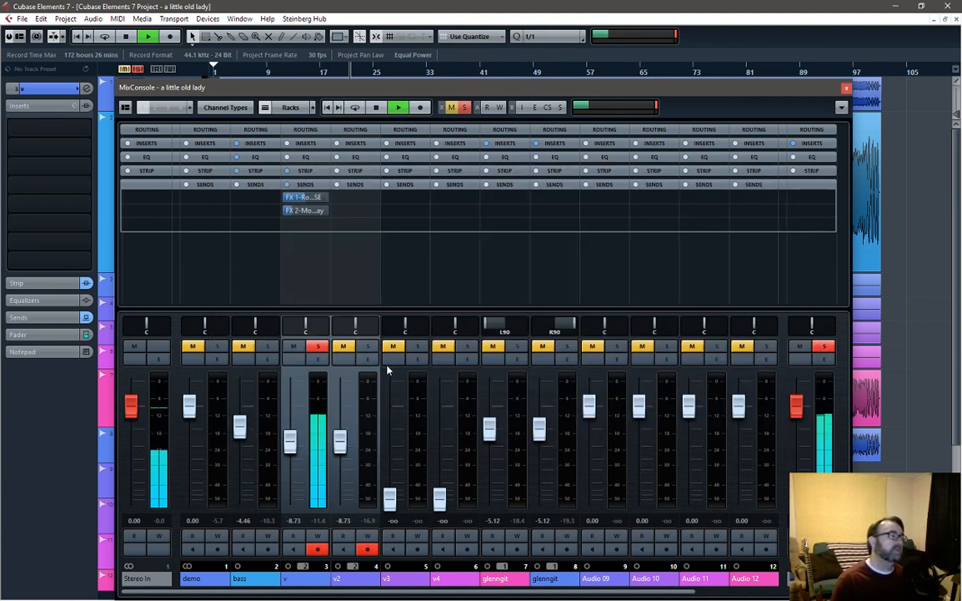
key("space")
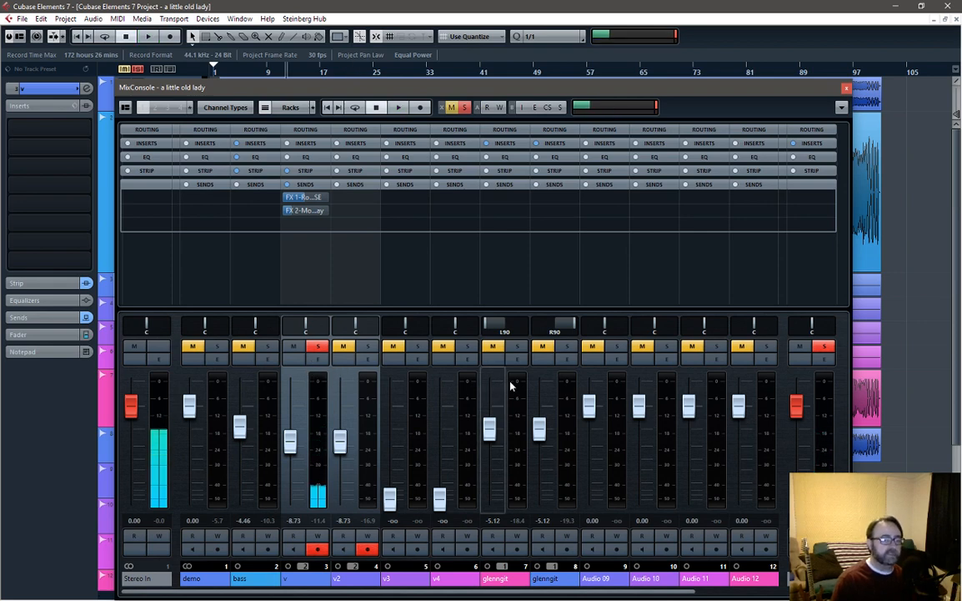
Step: Copy the effect sends of v to v2, v3 and v4, and adjust the v3 and v4 send levels, with RoomWorks SE on v4 at -6.99
right_click(319, 184)
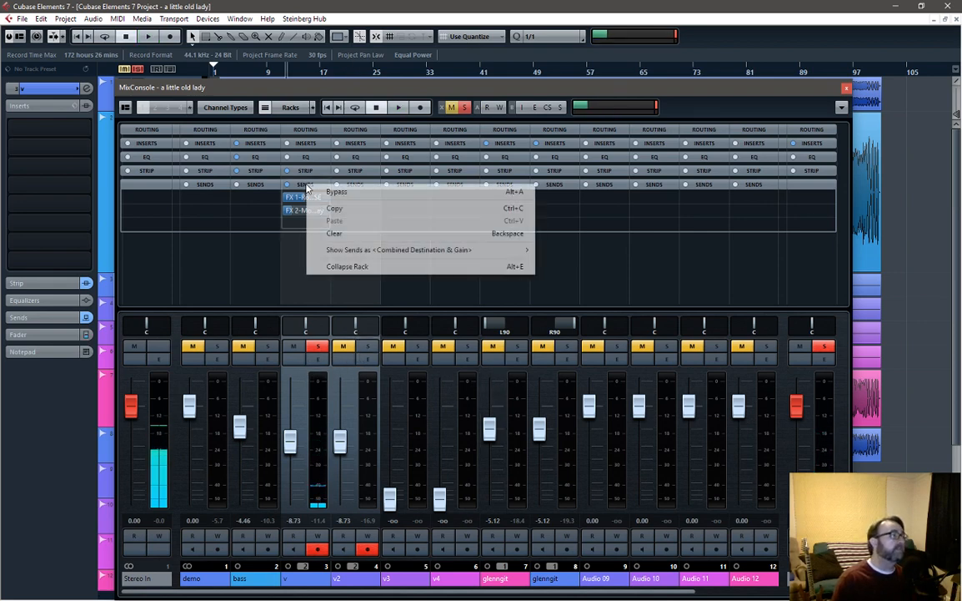
left_click(327, 206)
right_click(351, 186)
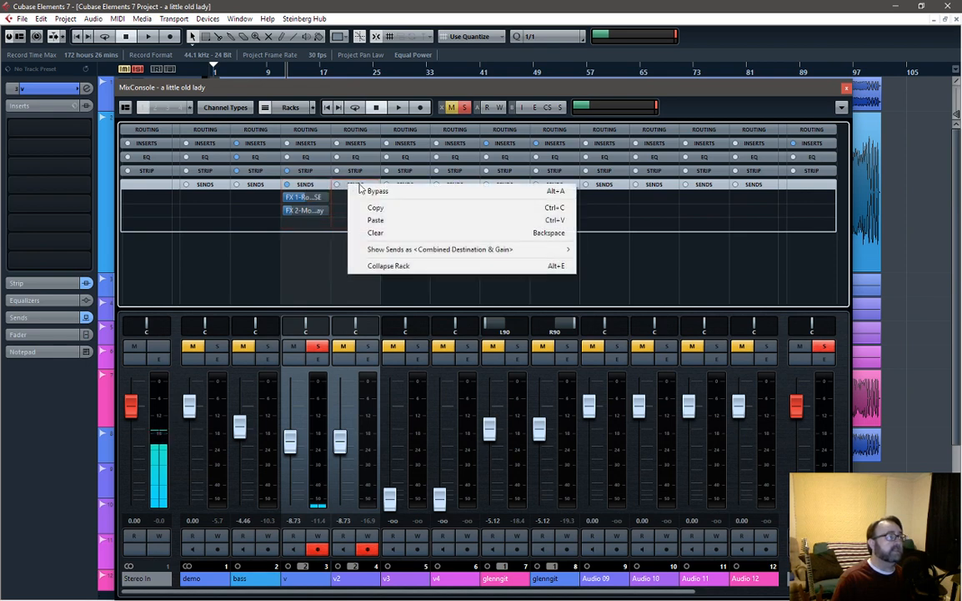
left_click(383, 218)
right_click(406, 187)
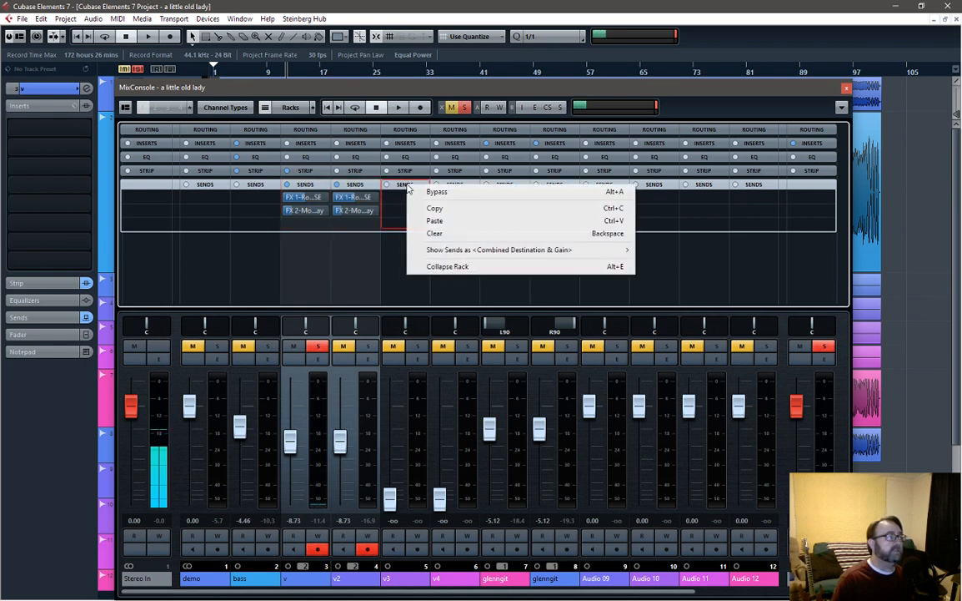
left_click(435, 220)
right_click(453, 185)
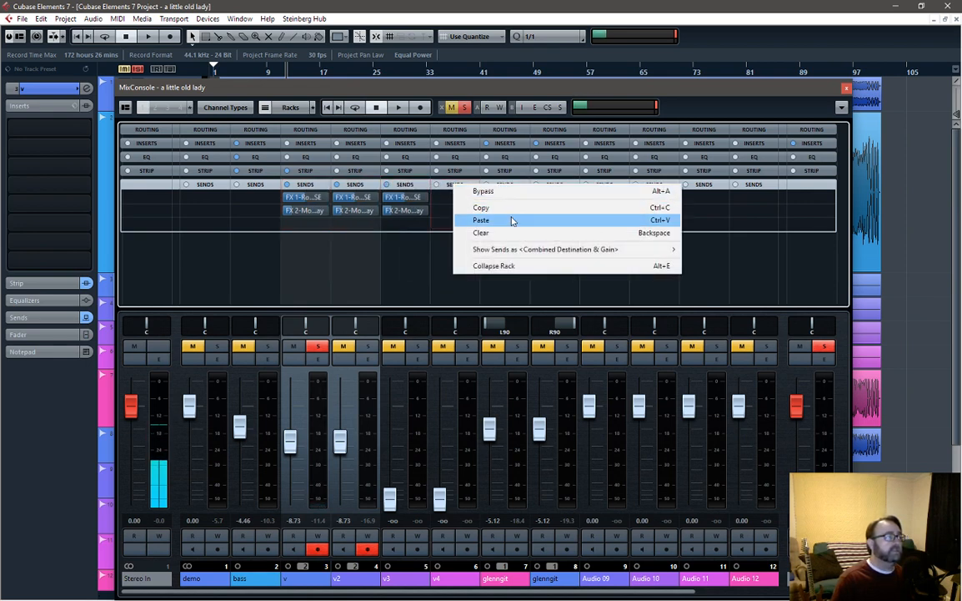
left_click(509, 220)
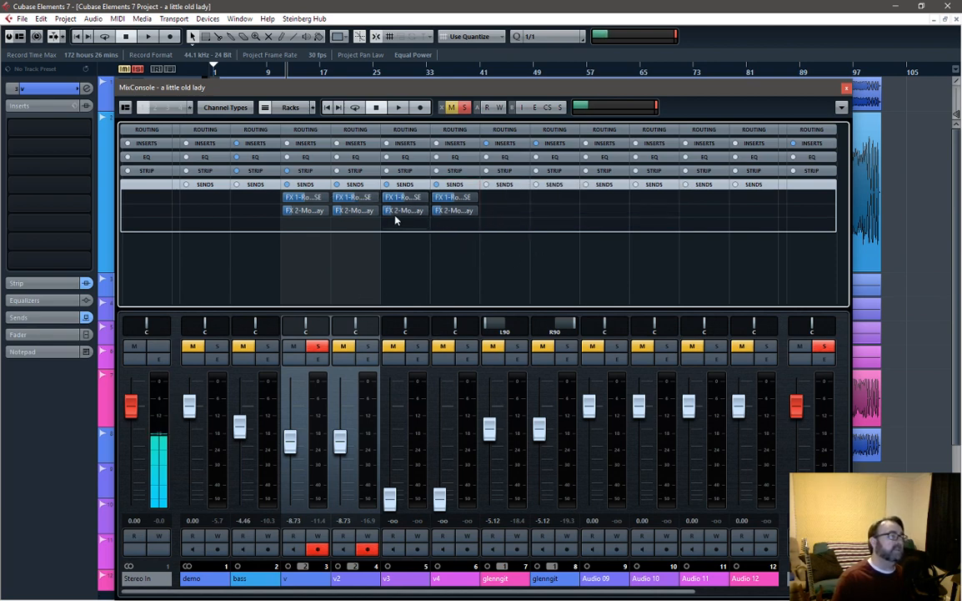
left_click_drag(406, 202, 462, 202)
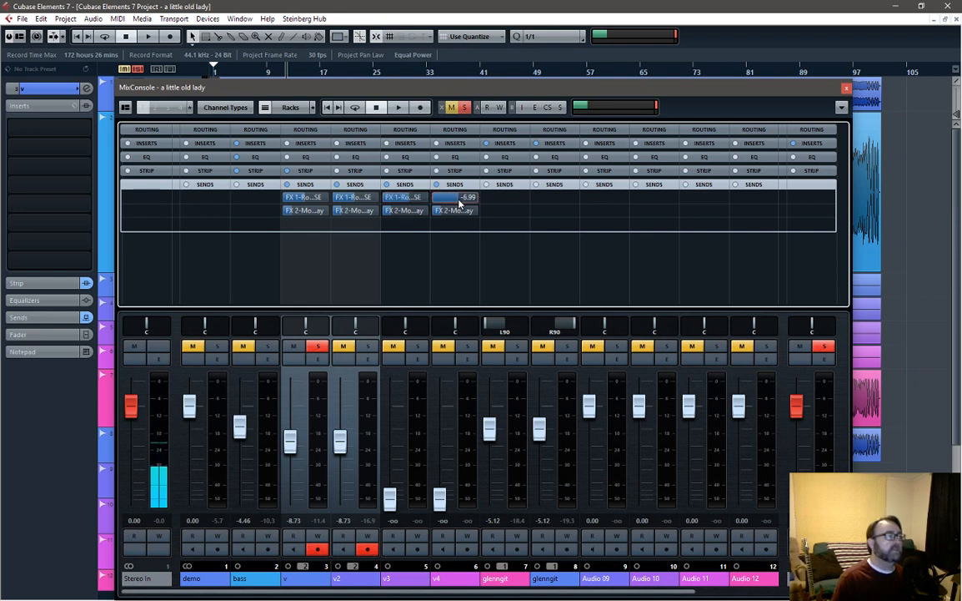
left_click_drag(401, 215, 403, 215)
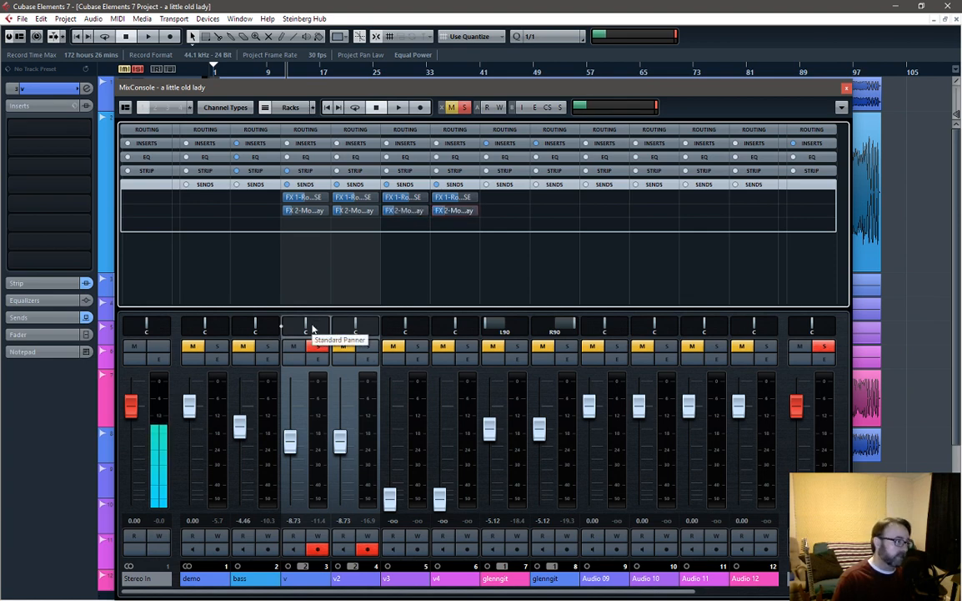
Step: Pan v to L50 and v2 to R50
left_click_drag(305, 327, 279, 327)
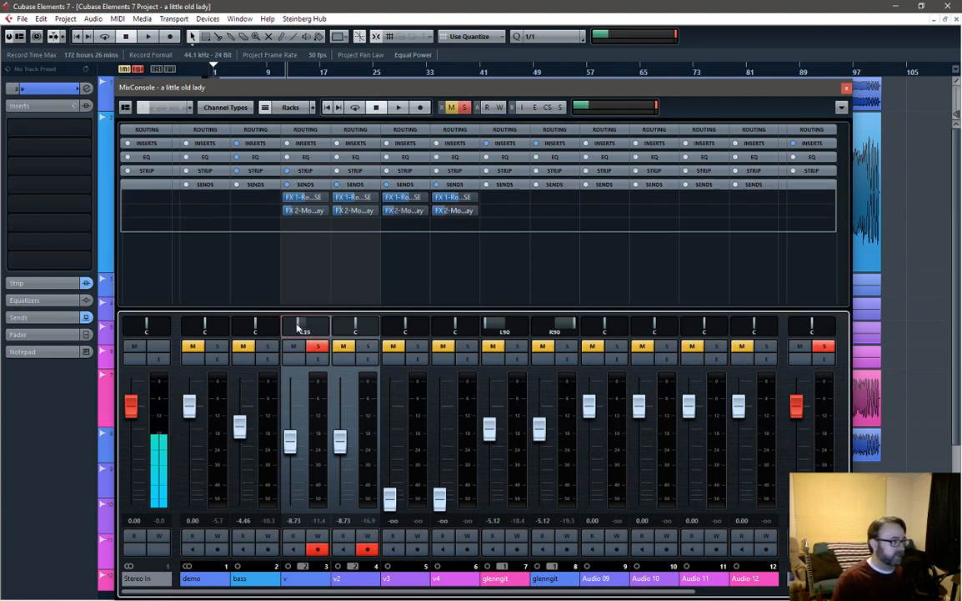
double_click(304, 327)
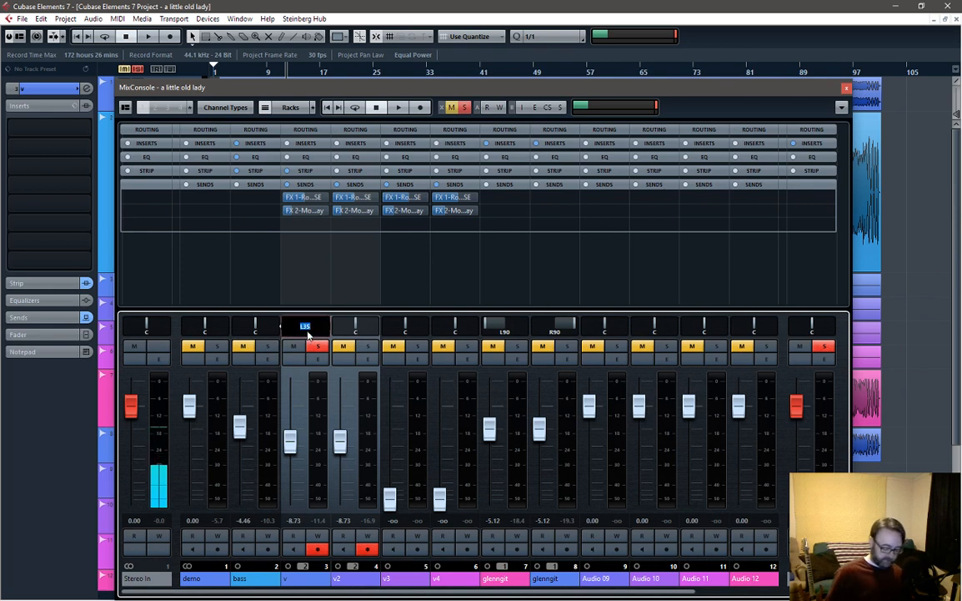
type("l50")
key("Return")
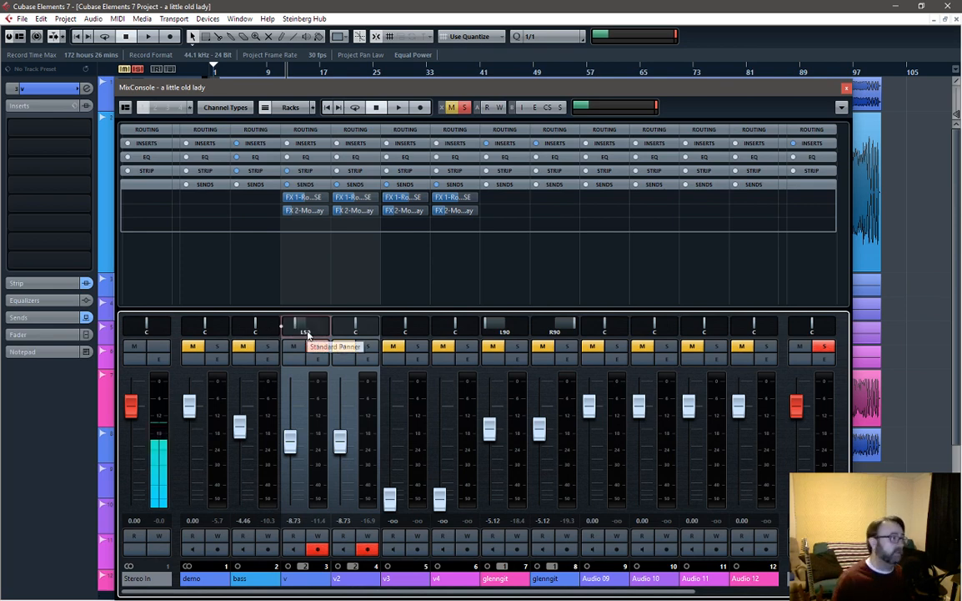
left_click(318, 346)
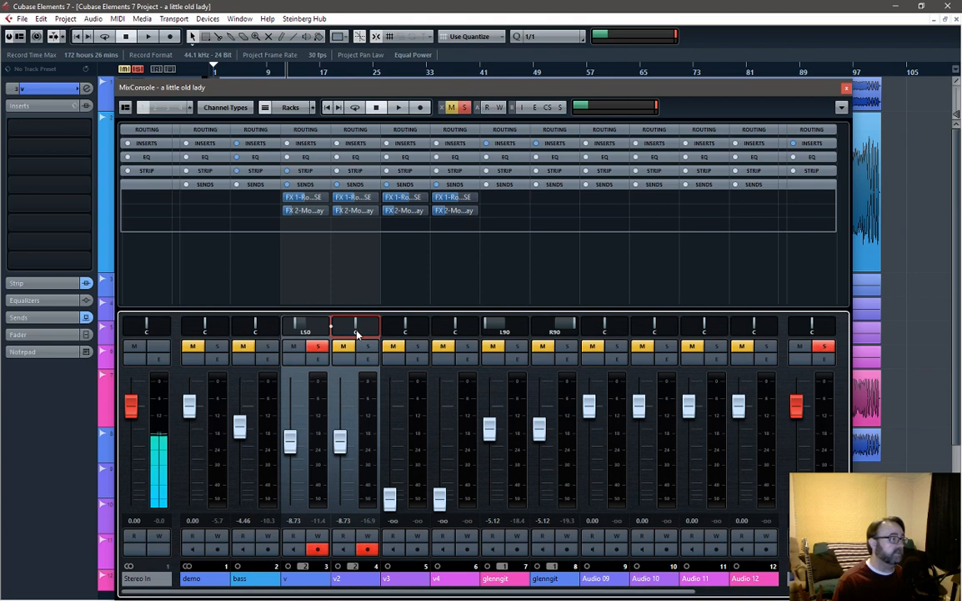
double_click(357, 333)
type("r50")
key("Return")
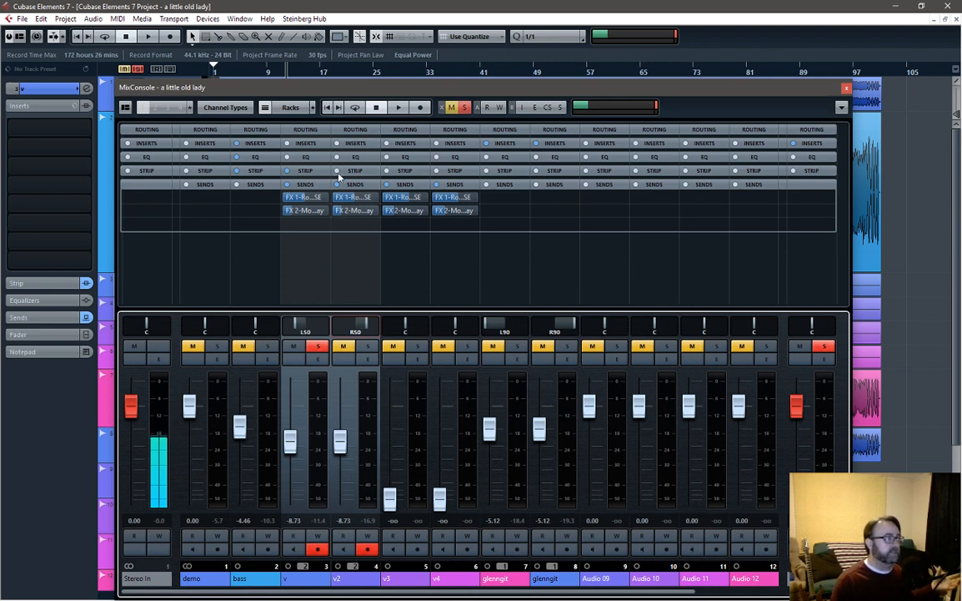
Step: Show the channel strip settings and copy the strip of v with its Standard Compressor to v2 and v3
left_click(309, 170)
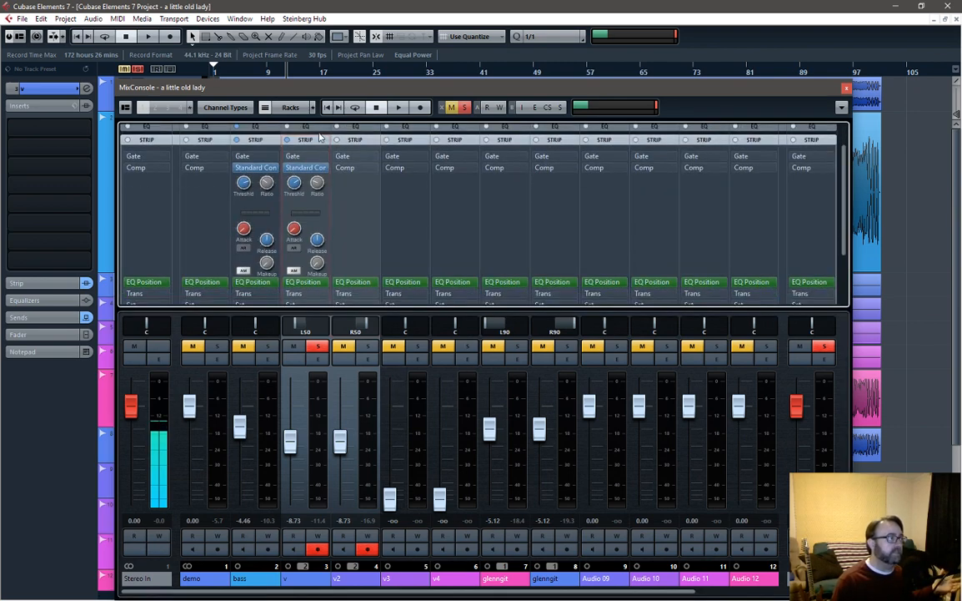
right_click(306, 141)
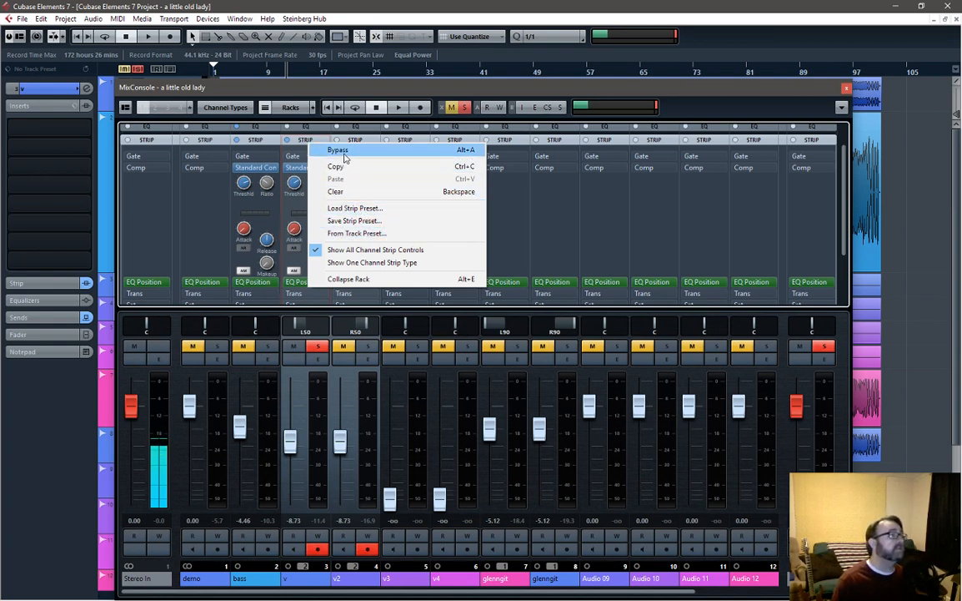
left_click(428, 86)
right_click(269, 127)
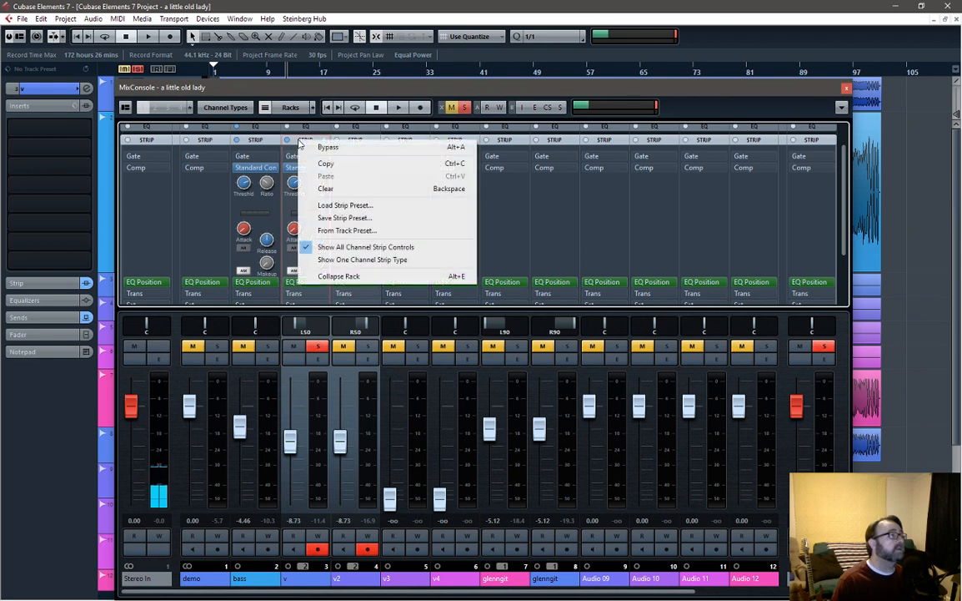
left_click(341, 161)
right_click(342, 156)
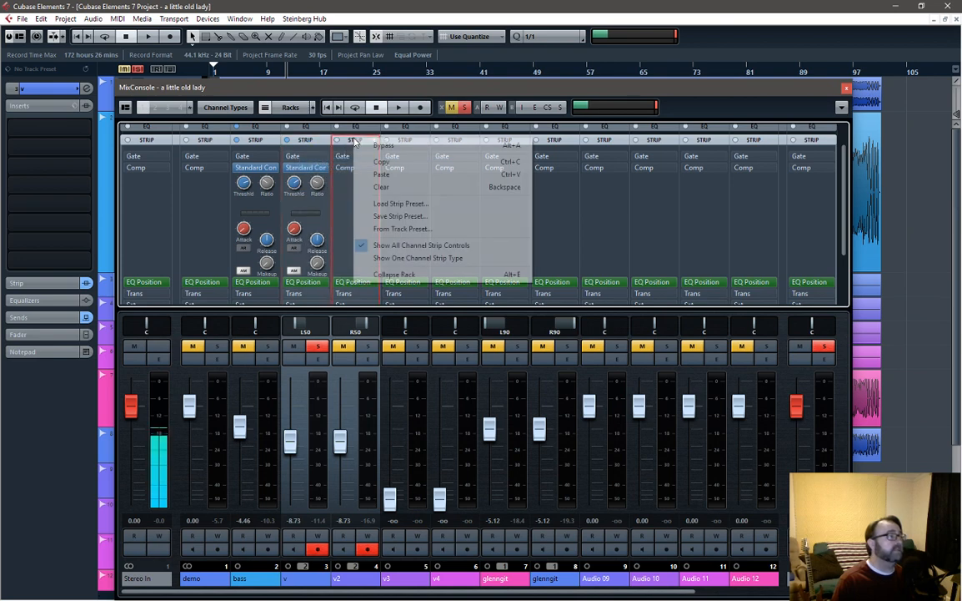
left_click(409, 175)
right_click(401, 144)
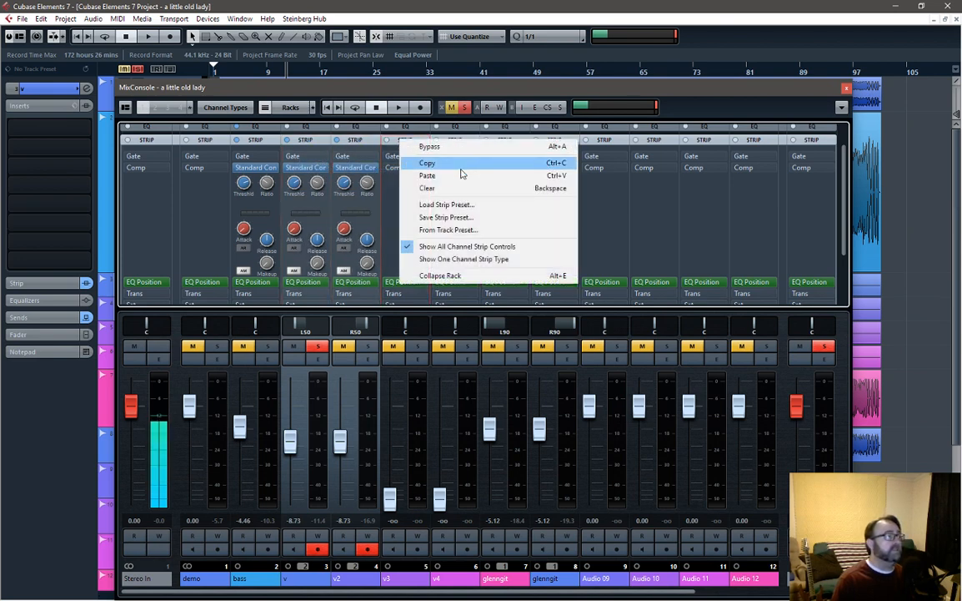
left_click(408, 176)
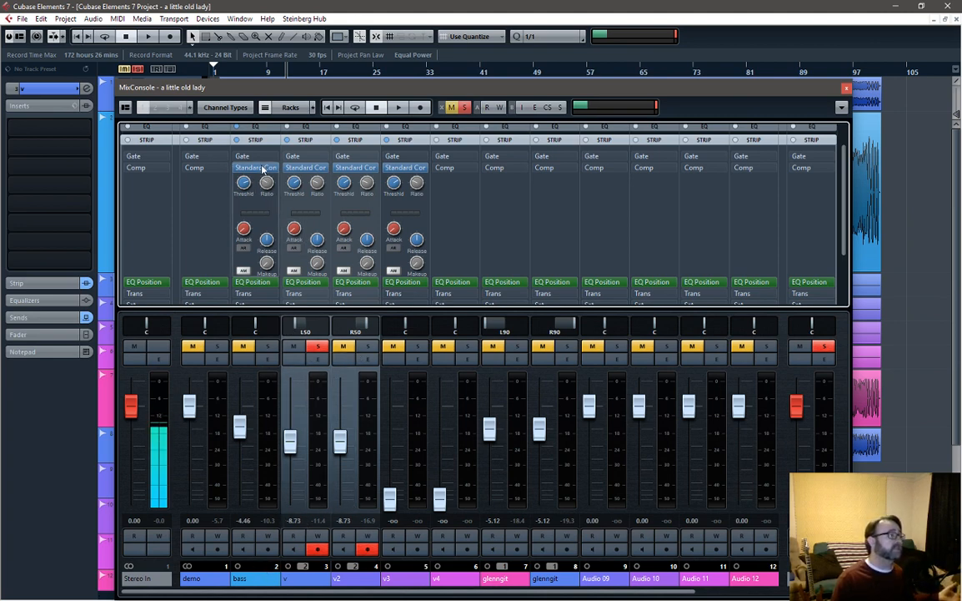
Step: Copy the channel strip settings of v to v4 as well, and collapse the strip rack
right_click(310, 168)
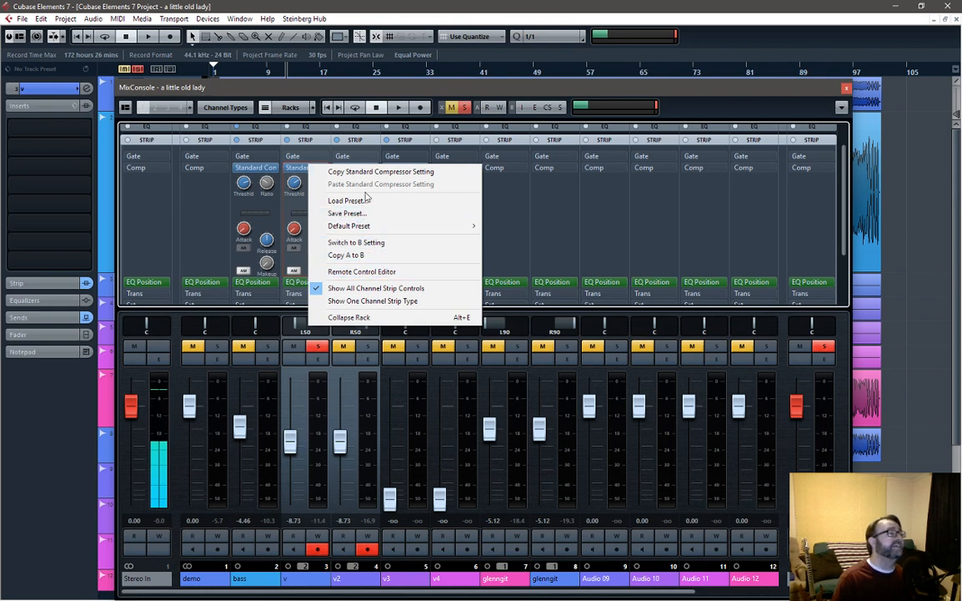
right_click(314, 142)
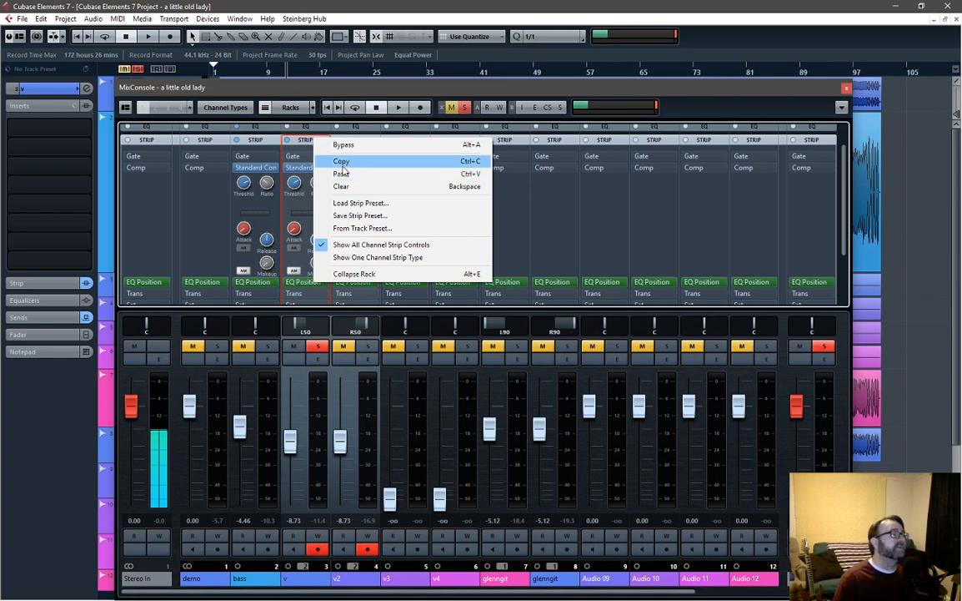
left_click(337, 161)
right_click(455, 139)
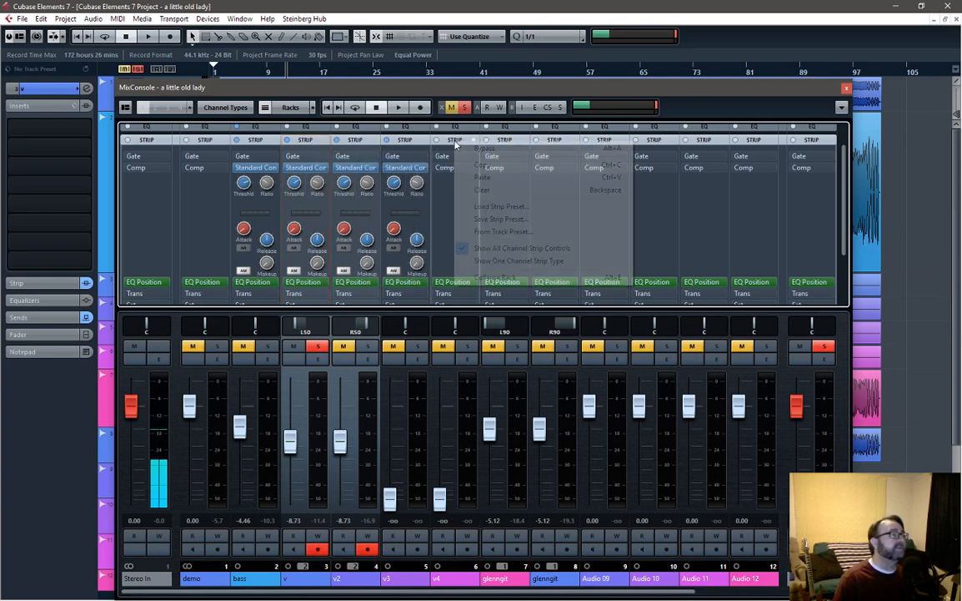
left_click(499, 177)
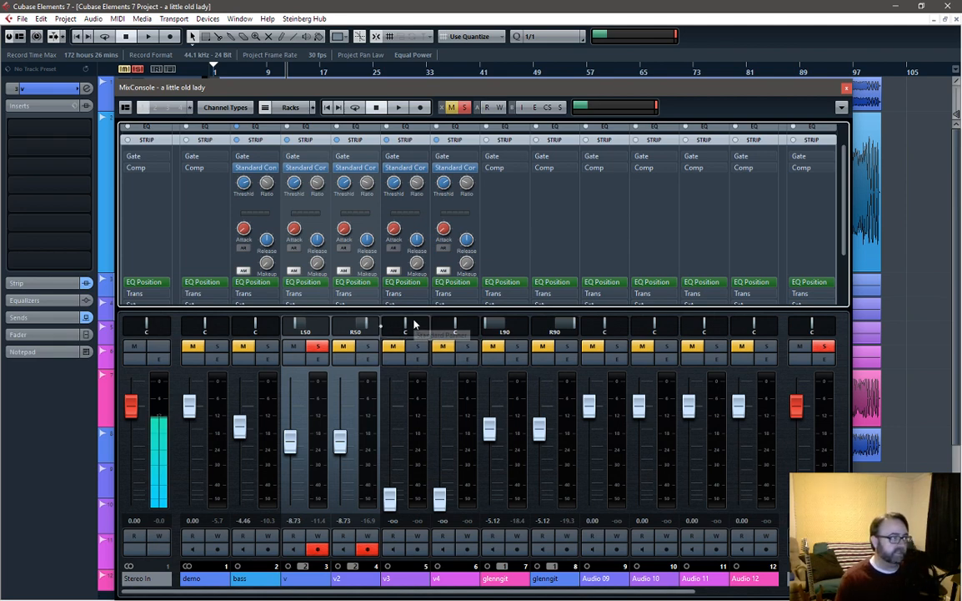
left_click(404, 140)
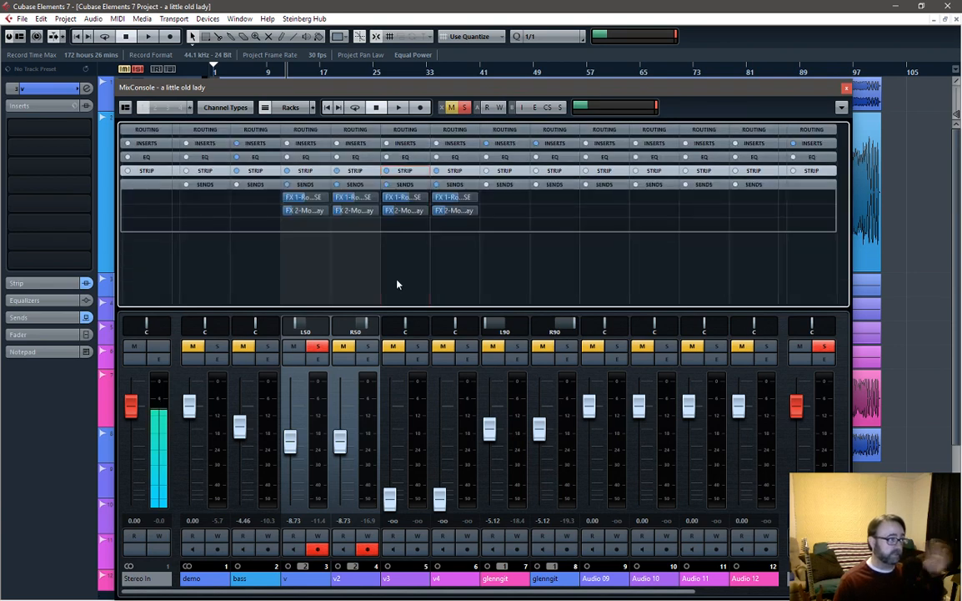
Step: Solo v2, v3 and v4 along with v so all four vocal channels are heard together
left_click(367, 346)
left_click(419, 347)
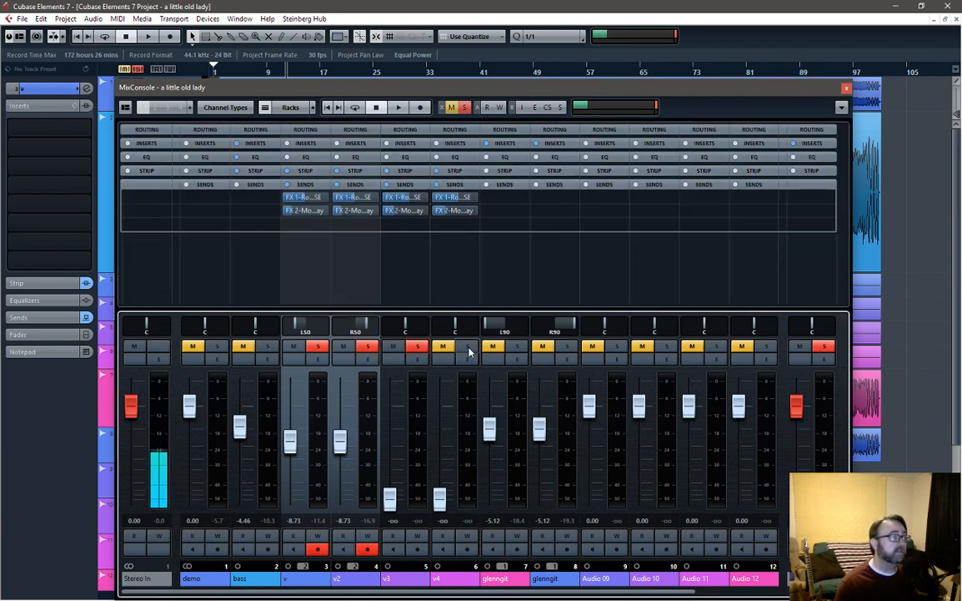
left_click(469, 349)
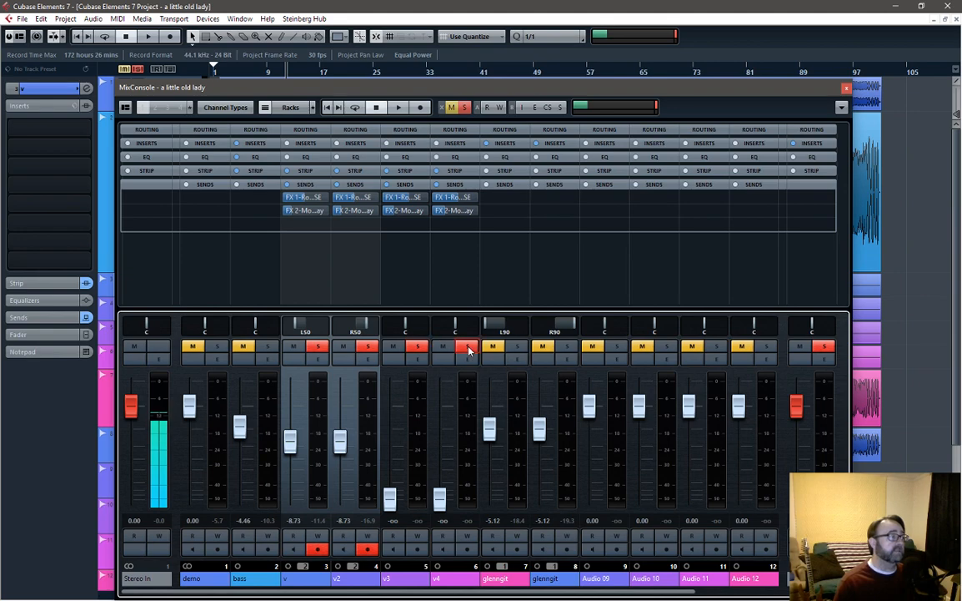
Step: Link channels v3 and v4 and raise their faders together to -8.73
left_click(401, 579)
right_click(467, 584)
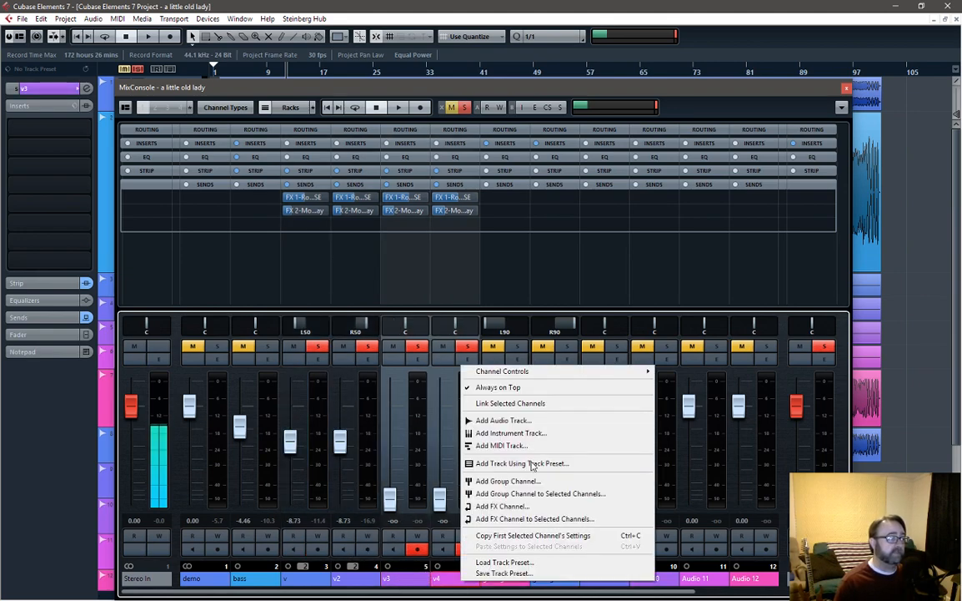
left_click(538, 404)
left_click_drag(440, 498, 440, 445)
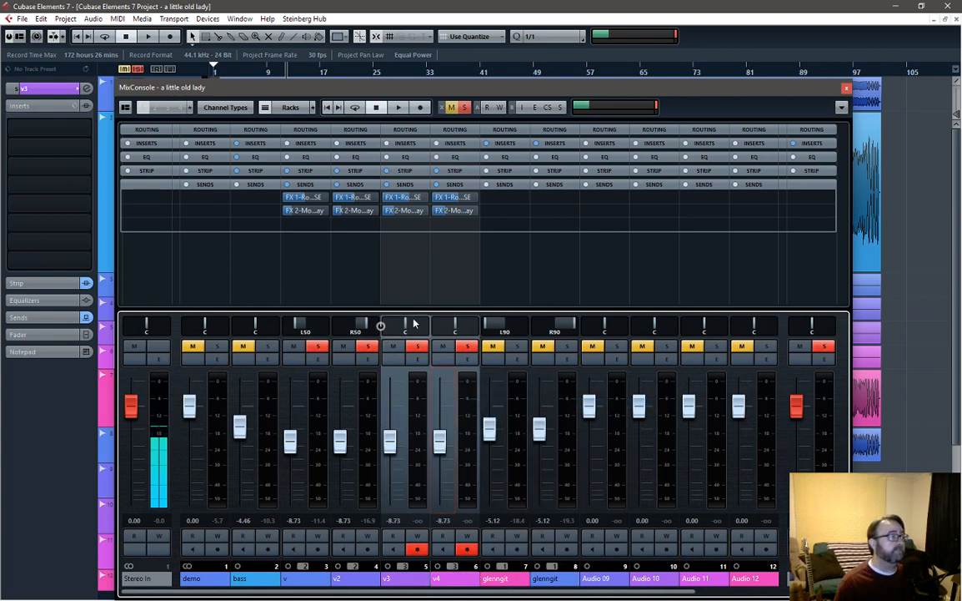
Step: Pan v3 to L30 and v4 to R30, then close the MixConsole
left_click_drag(406, 326, 392, 326)
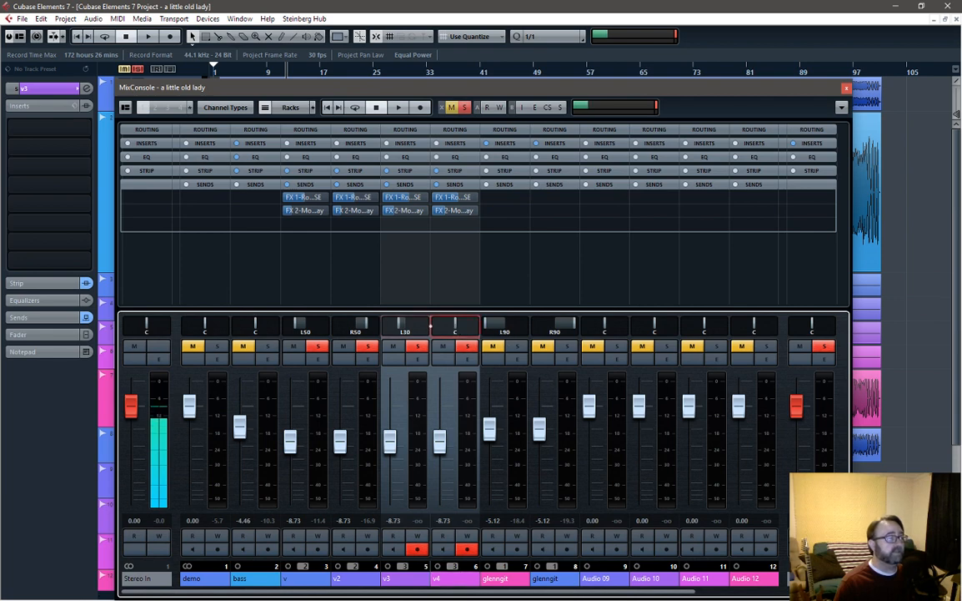
left_click_drag(456, 326, 465, 324)
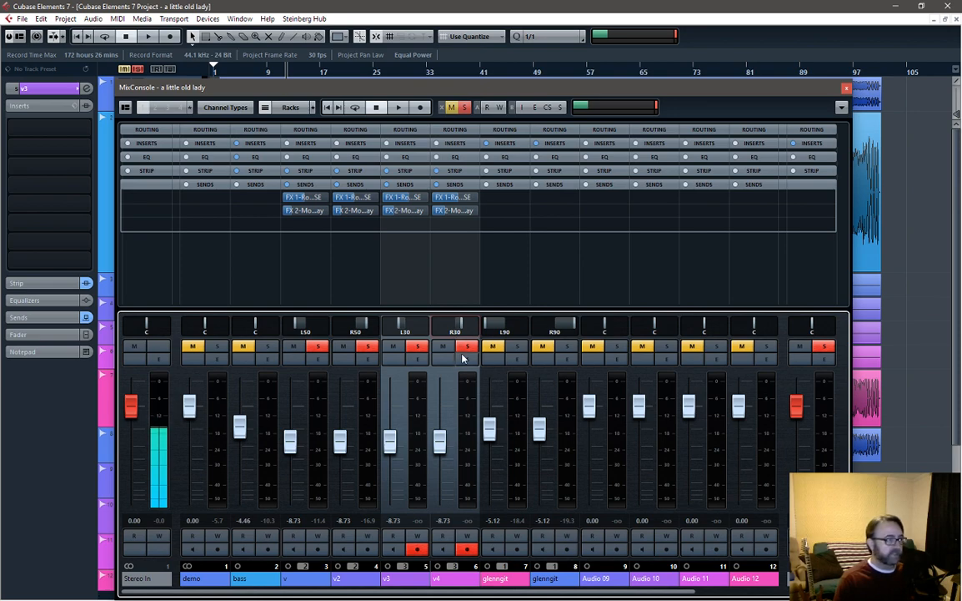
left_click(847, 89)
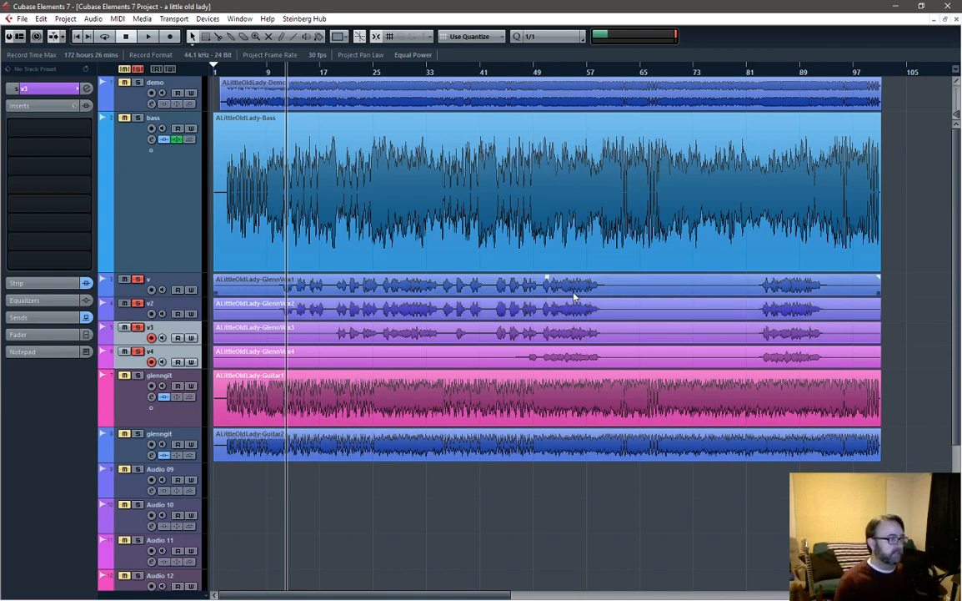
Step: Play the soloed vocals from about bar 51, where all four parts sing, and stop playback after listening
left_click(279, 74)
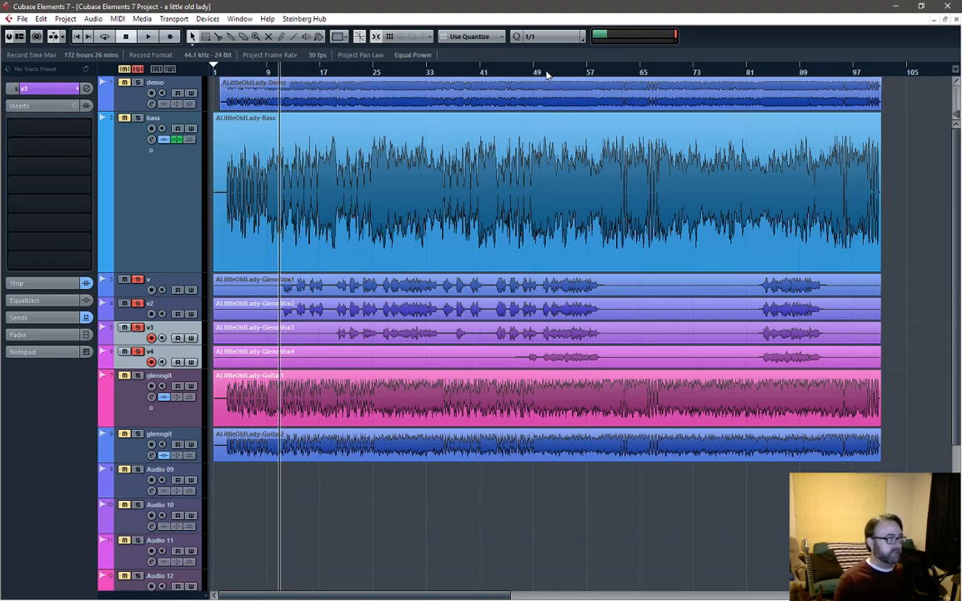
left_click(546, 73)
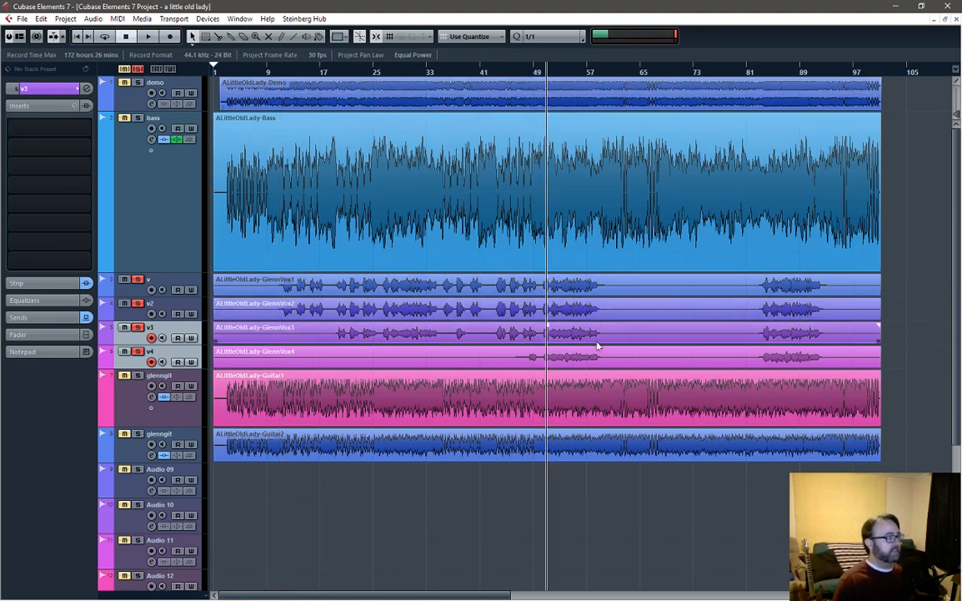
left_click(534, 361)
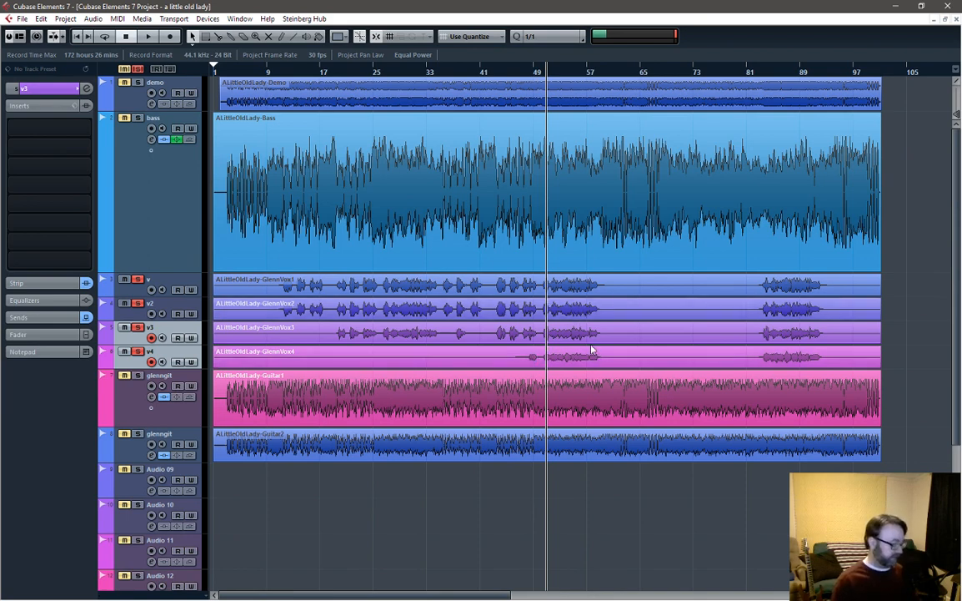
key("space")
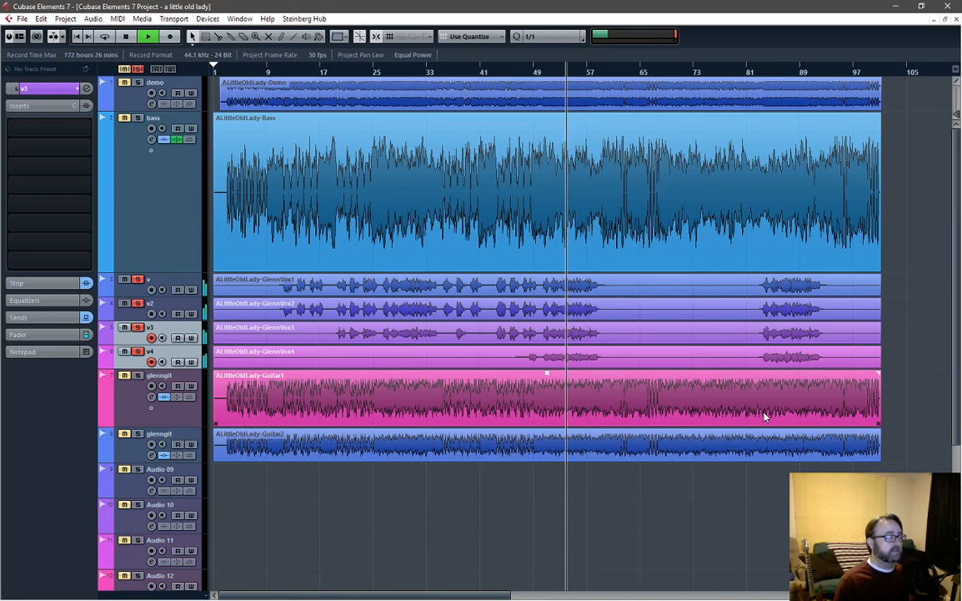
left_click(284, 330)
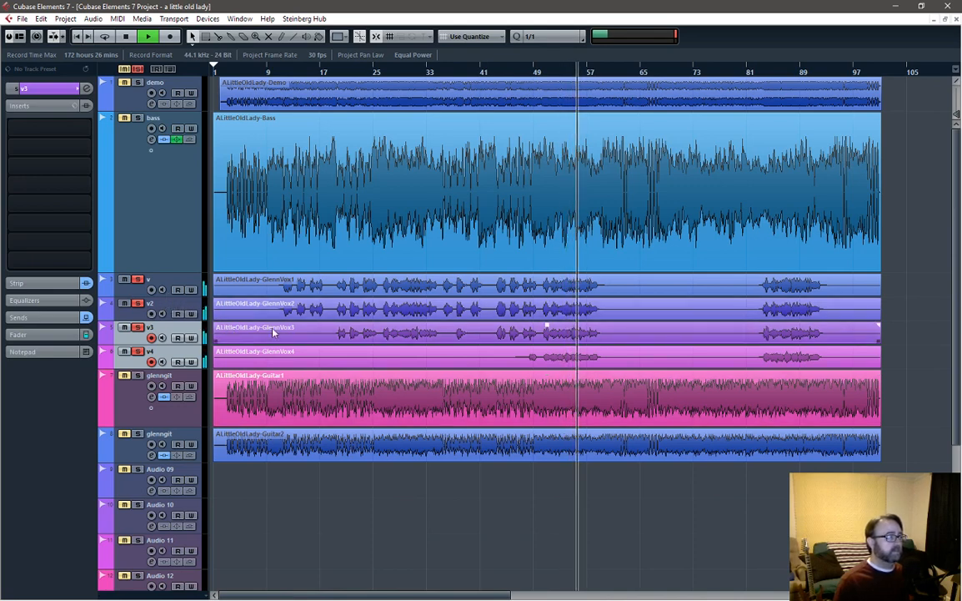
left_click(528, 354)
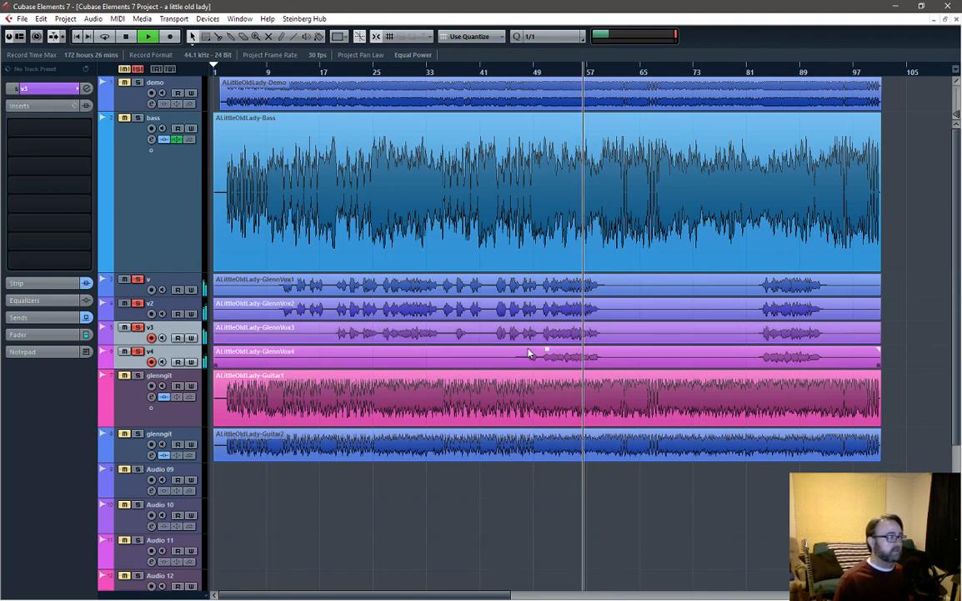
key("space")
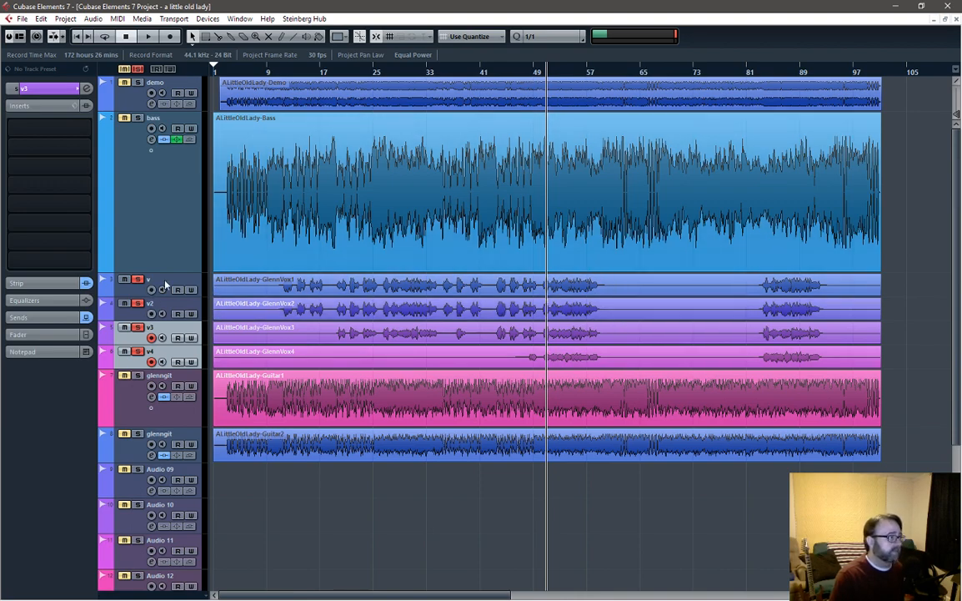
Step: Reopen the MixConsole and lower the linked v and v2 faders to -9.43
key("F3")
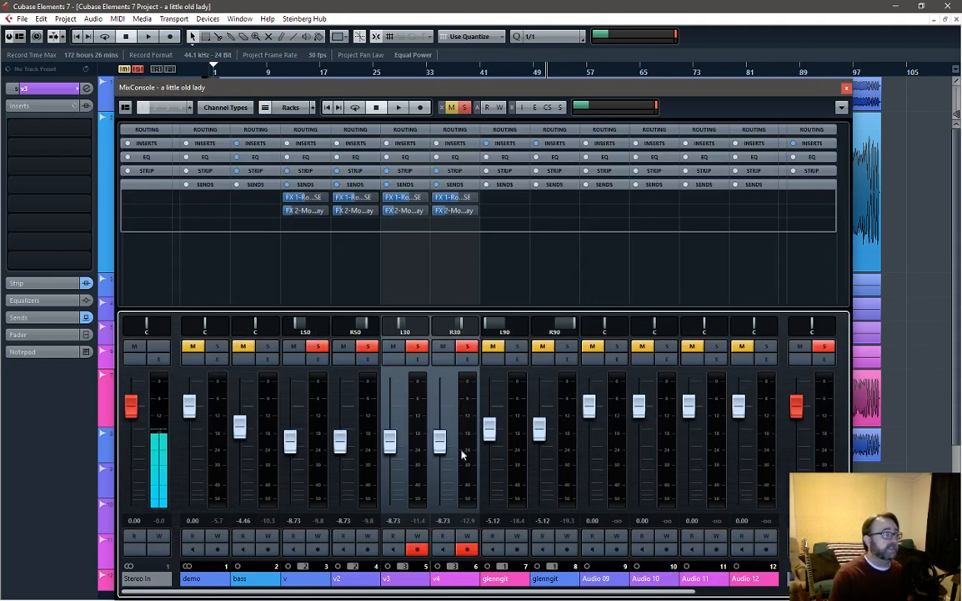
left_click_drag(290, 445, 290, 448)
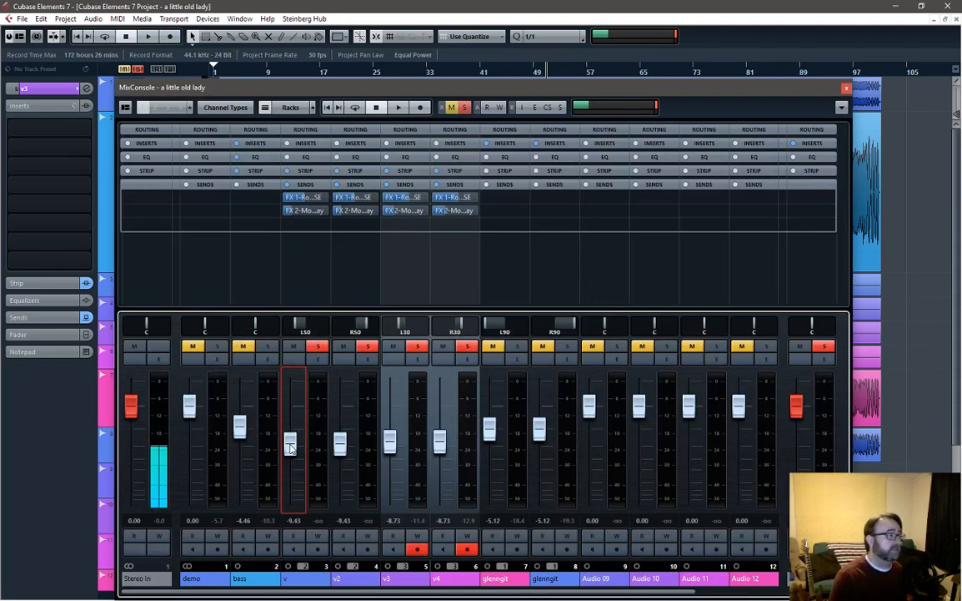
Step: Deactivate all solos, and lower the linked v3/v4 faders to -10.9 and the linked v/v2 faders to -10.5
left_click(464, 108)
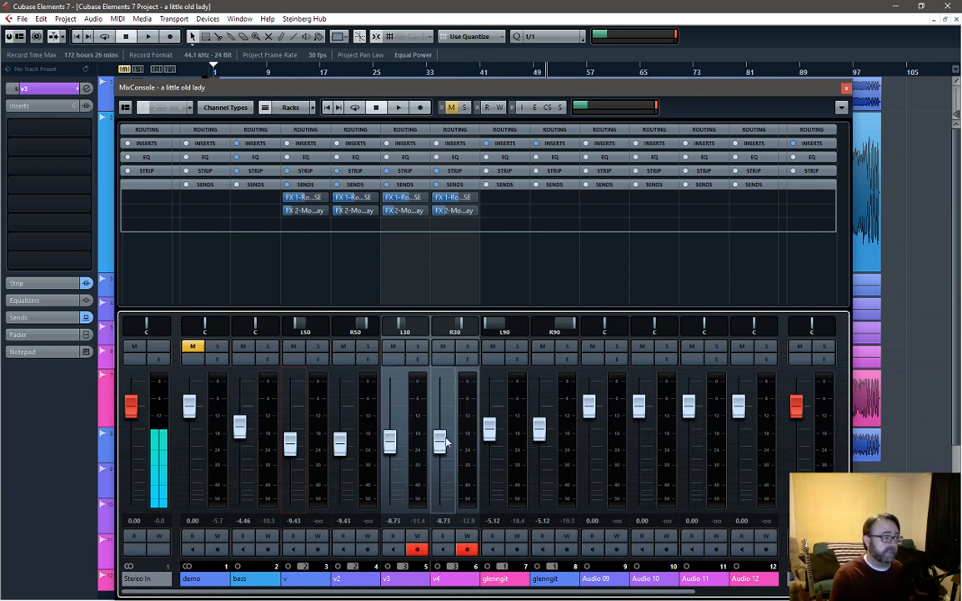
left_click_drag(439, 448, 440, 455)
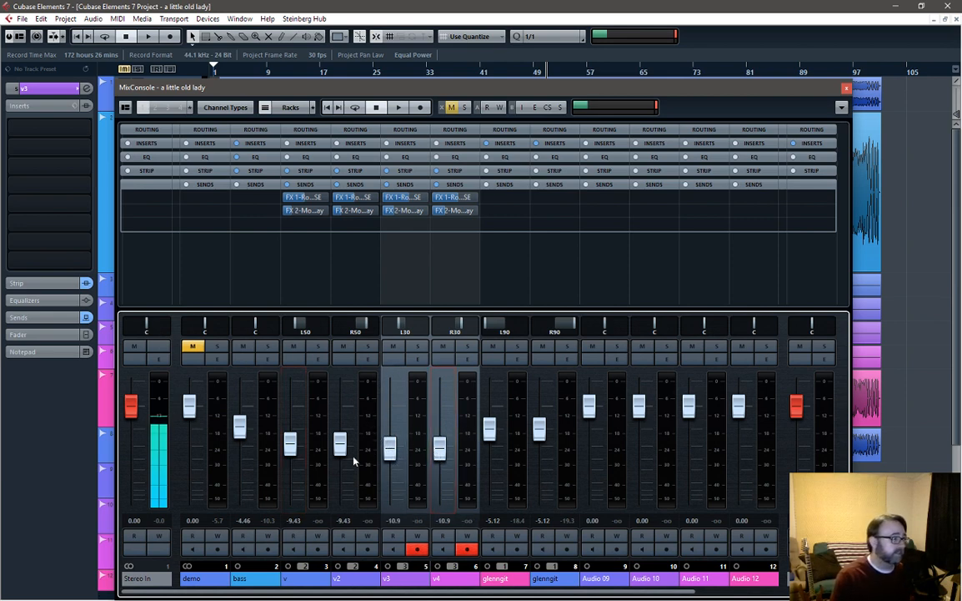
left_click_drag(340, 444, 342, 450)
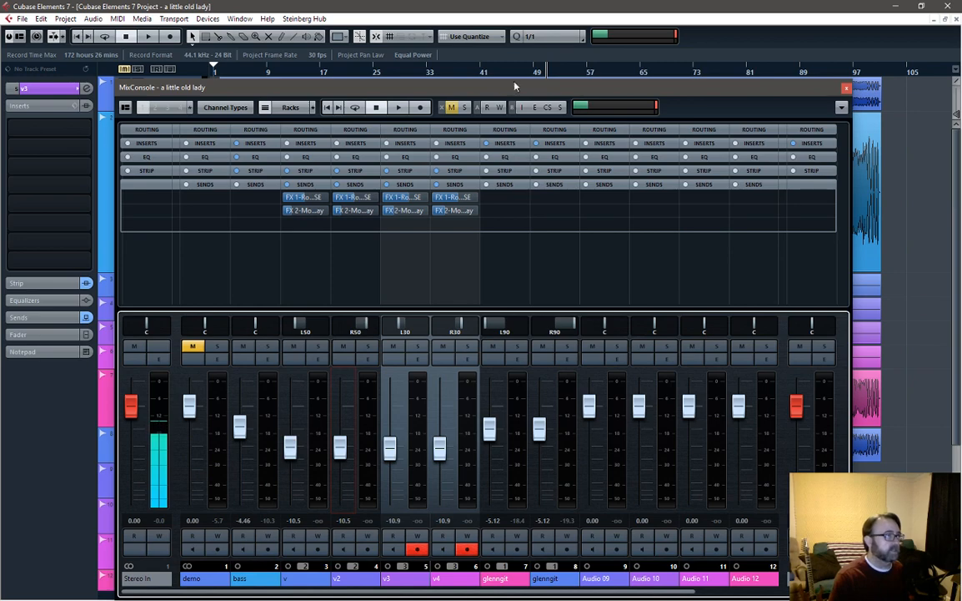
Step: During playback, pull the glenngit guitars fully down and rebalance the vocals with v/v2 at -8.39 and v3/v4 at -15.9
mouse_move(515, 86)
left_mouse_down()
mouse_move(481, 135)
mouse_move(538, 180)
mouse_move(527, 86)
left_mouse_up()
key("space")
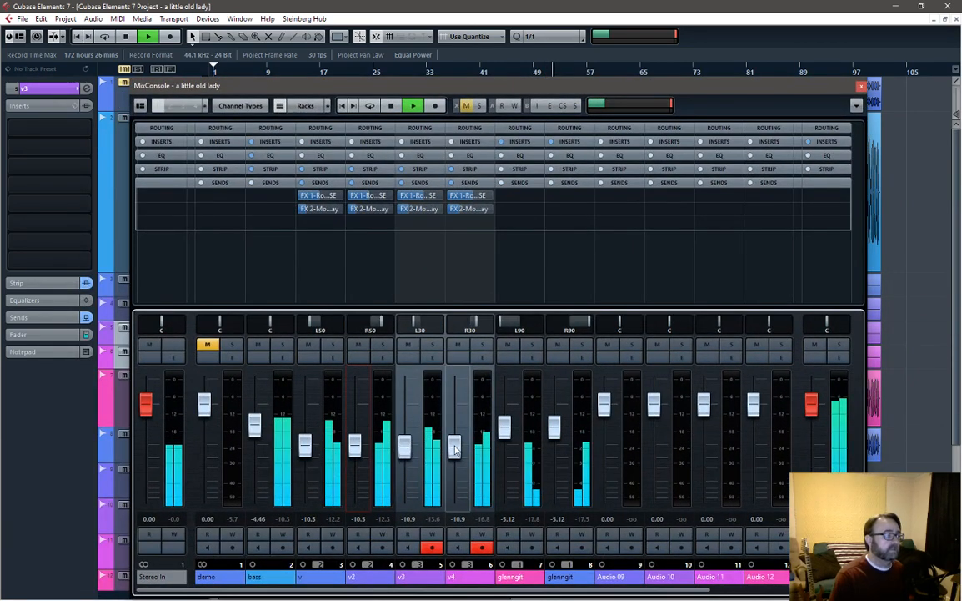
left_click_drag(457, 449, 456, 503)
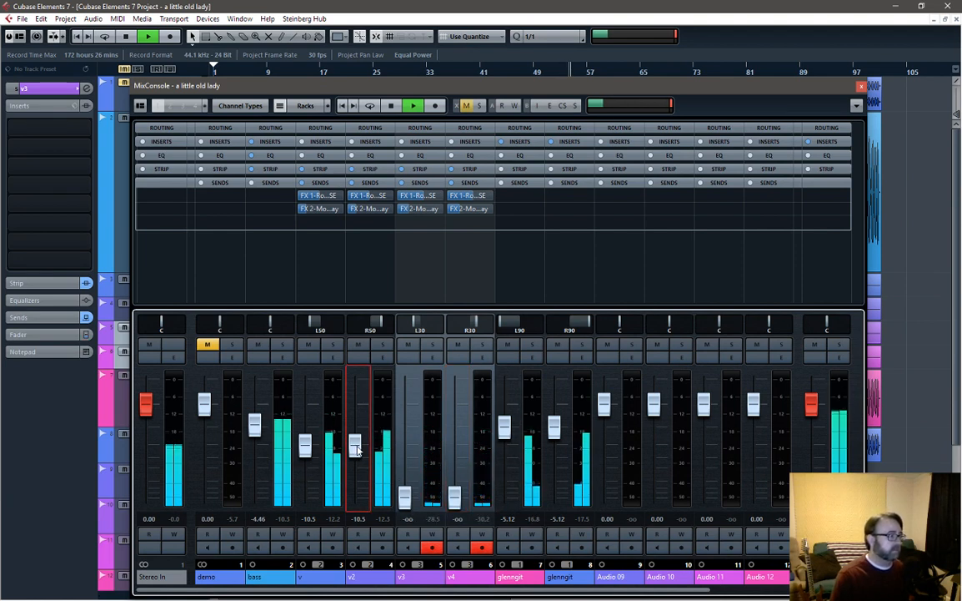
left_click_drag(355, 449, 356, 445)
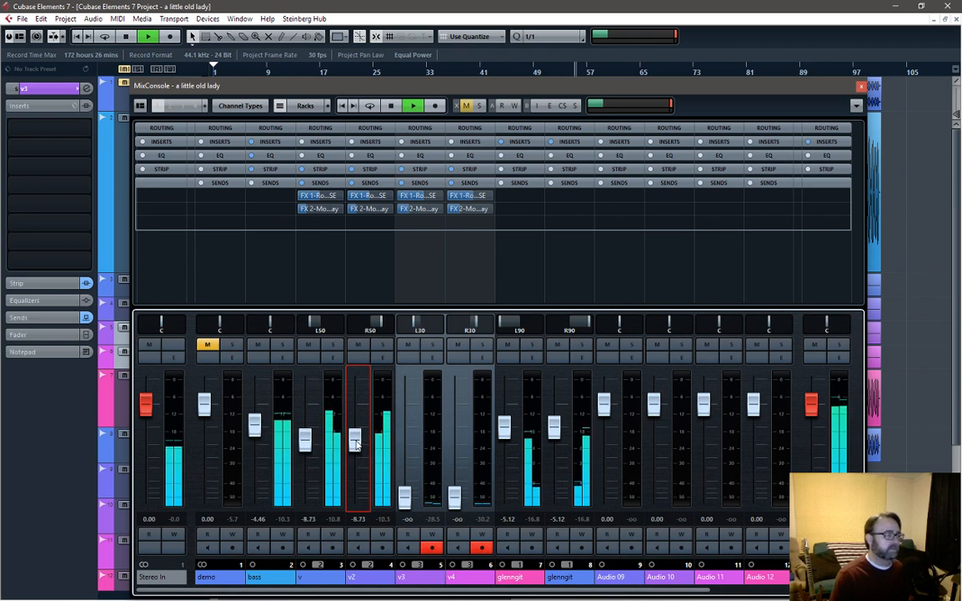
left_click_drag(505, 427, 506, 500)
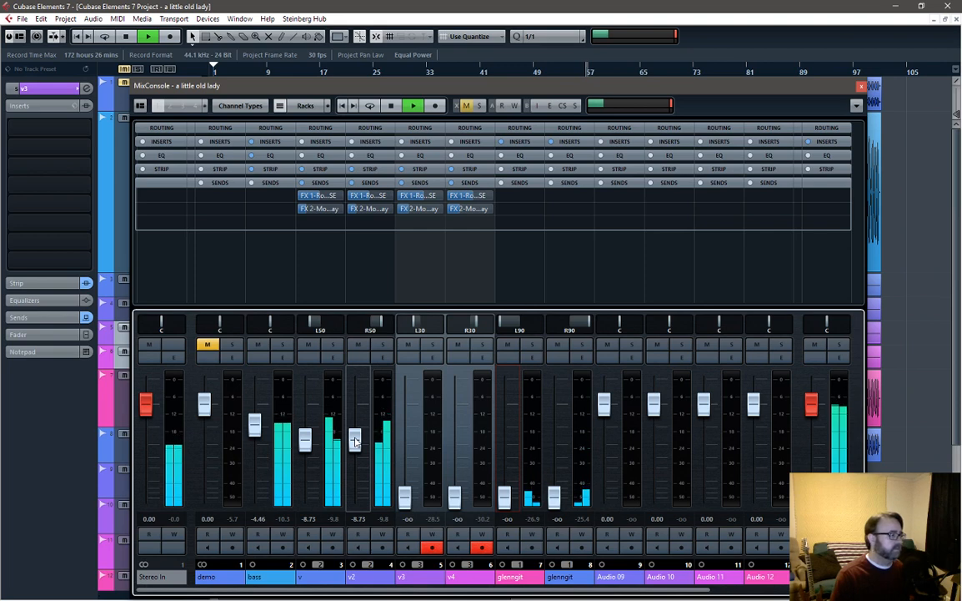
left_click_drag(404, 498, 419, 463)
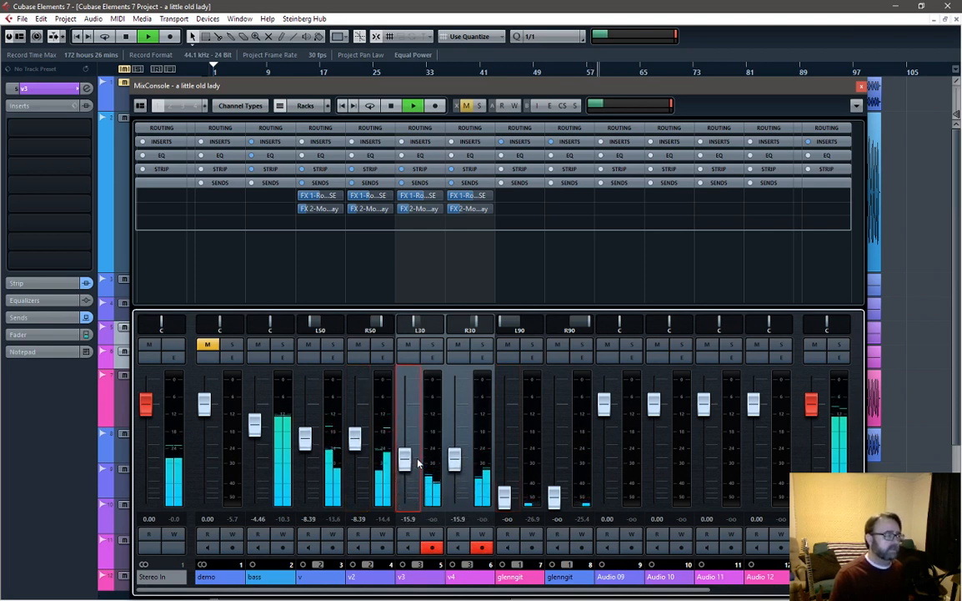
key("space")
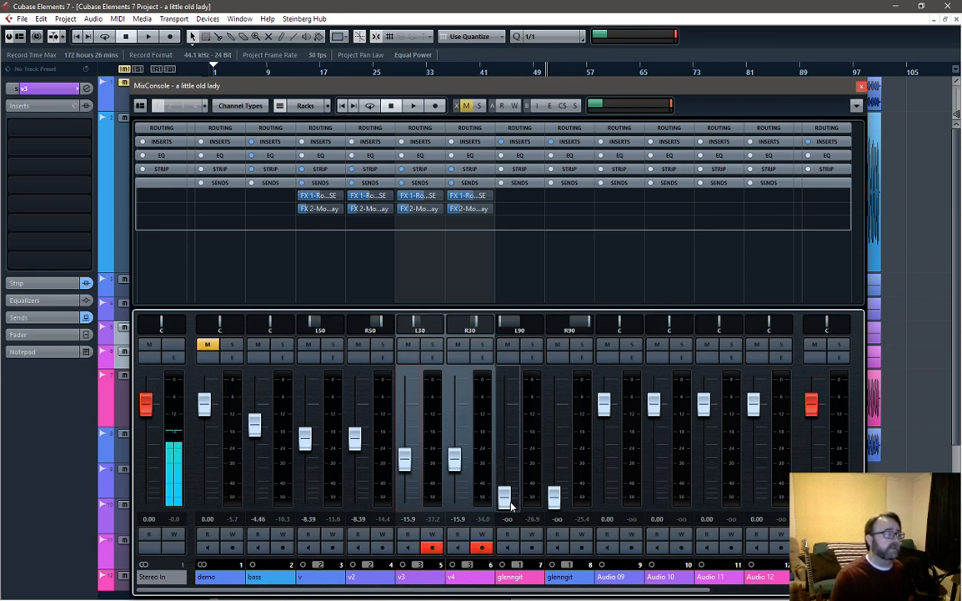
Step: Bring the linked glenngit guitar faders back up to -6.48 while playing the mix
key("space")
left_click_drag(512, 506, 515, 450)
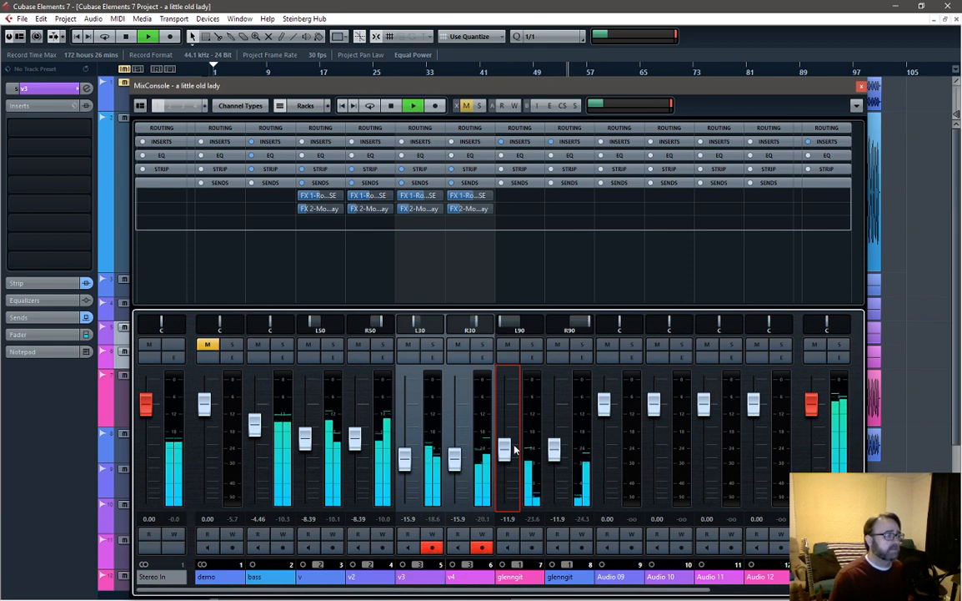
left_click_drag(515, 450, 515, 439)
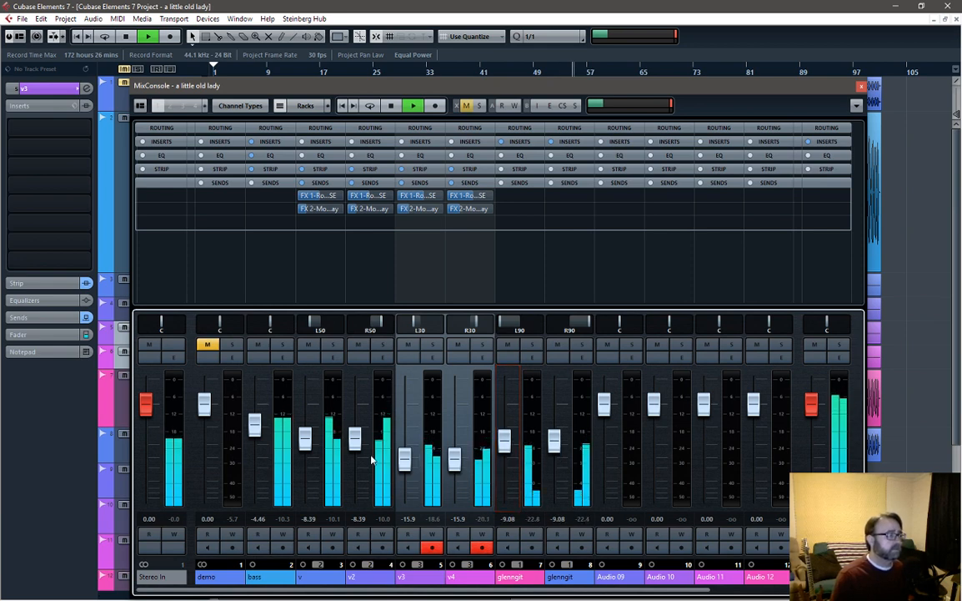
left_click_drag(504, 440, 505, 433)
key("space")
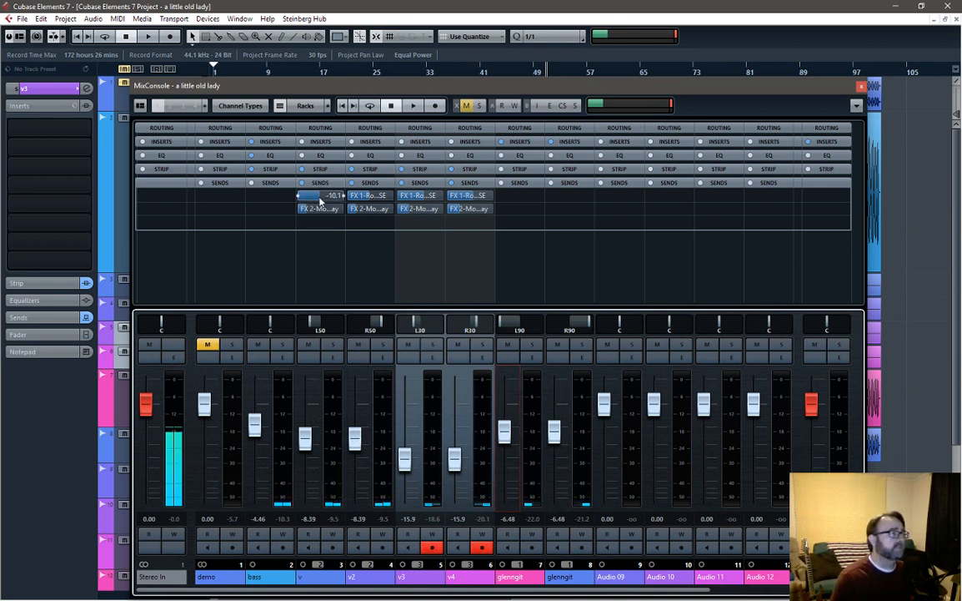
Step: Adjust the FX 1 send level on the v vocal channel, play the mix to check it, and close the mixer
left_click_drag(319, 201, 356, 204)
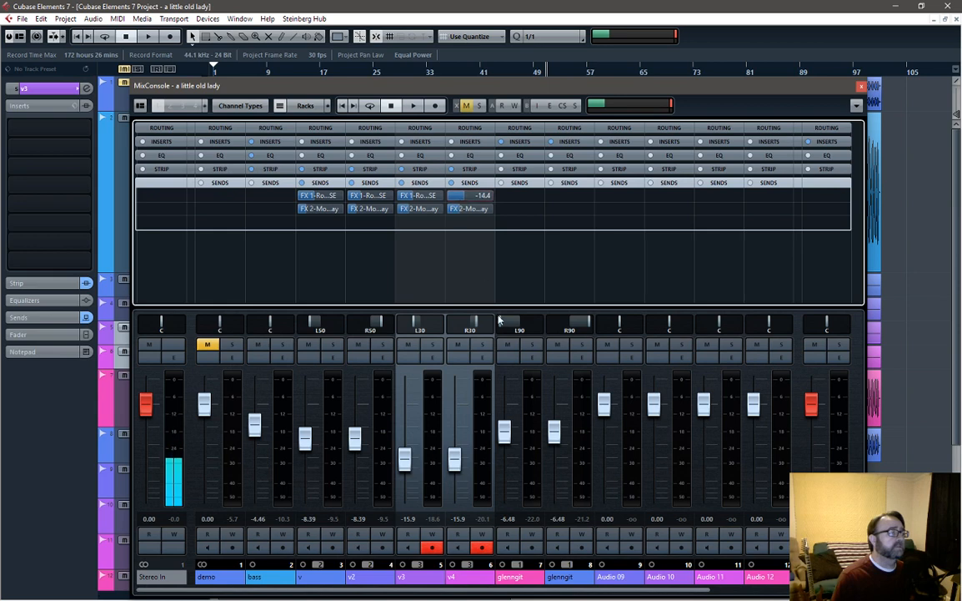
key("space")
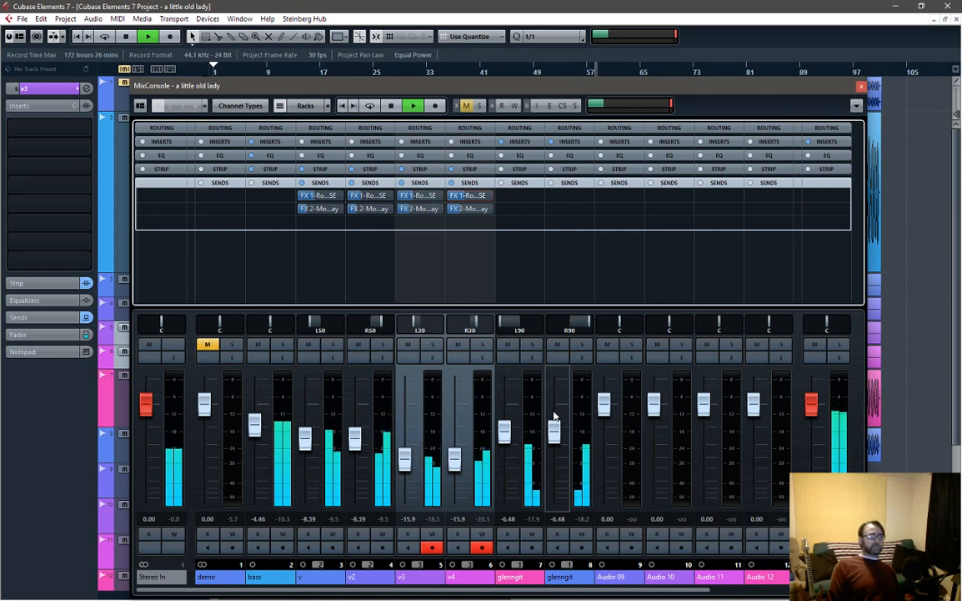
key("space")
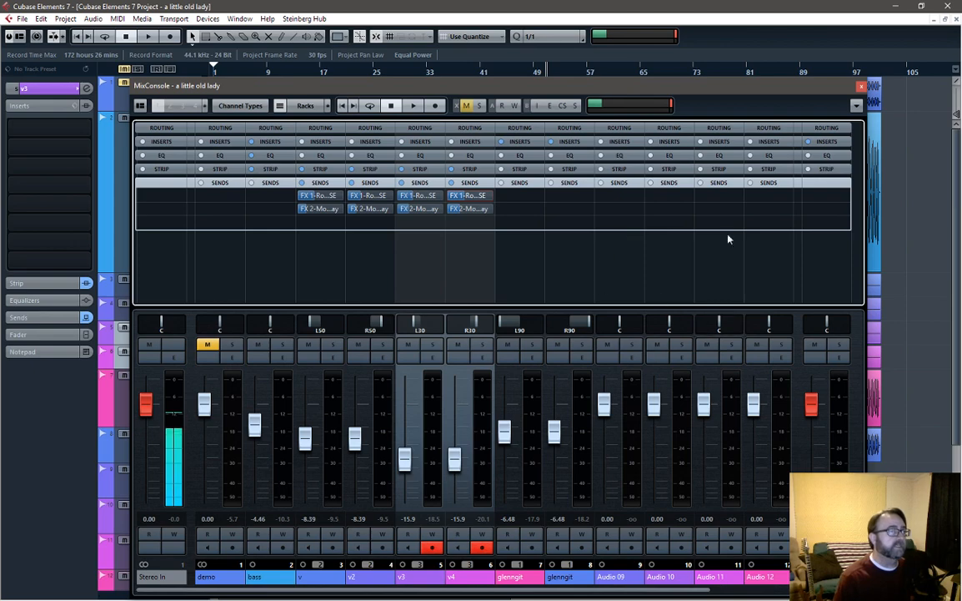
left_click(862, 87)
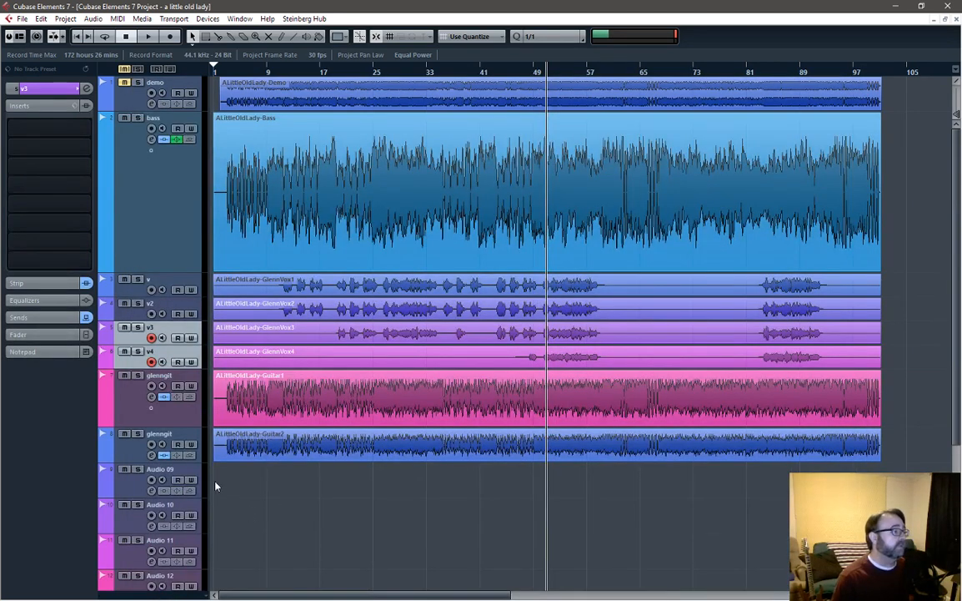
Step: Rename the Audio 09 track as shaker 1 and the Audio 10 track as shaker 2
double_click(162, 471)
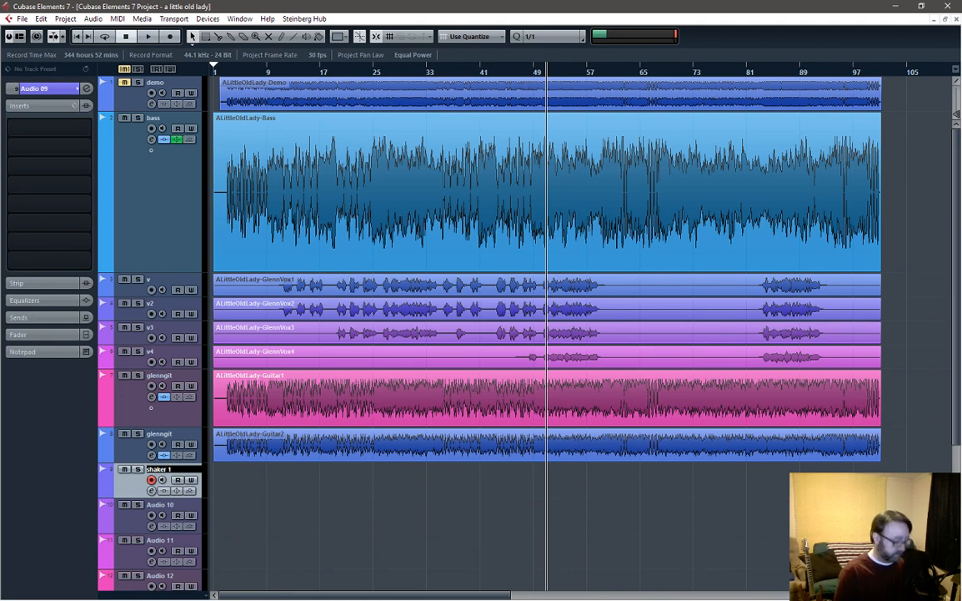
key("Return")
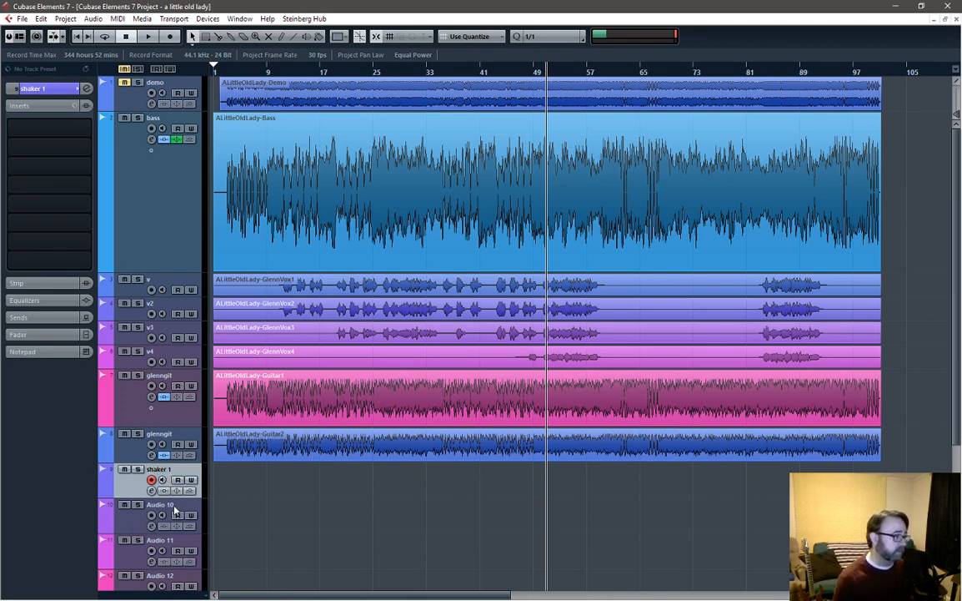
double_click(174, 508)
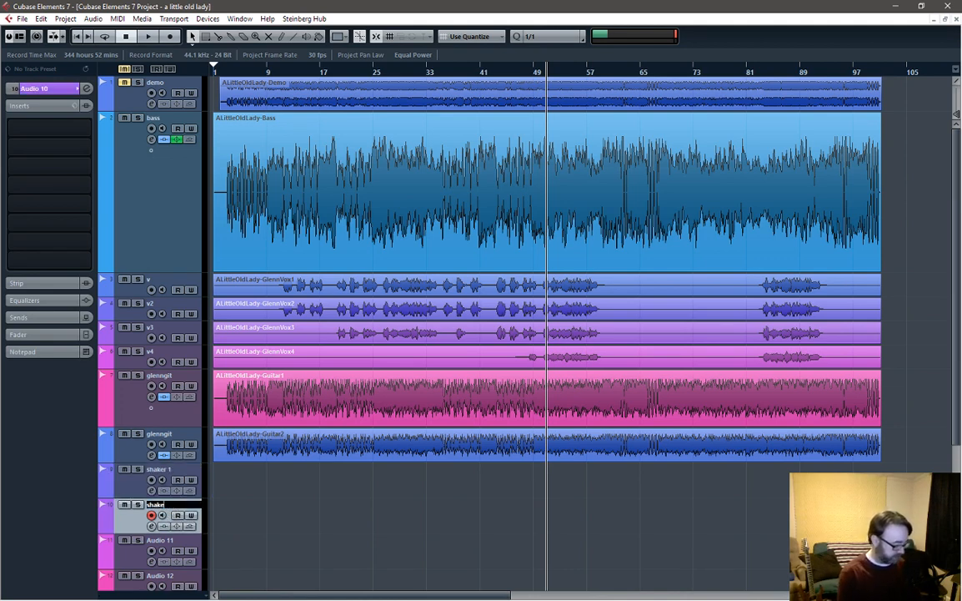
type("shaker 2")
key("Return")
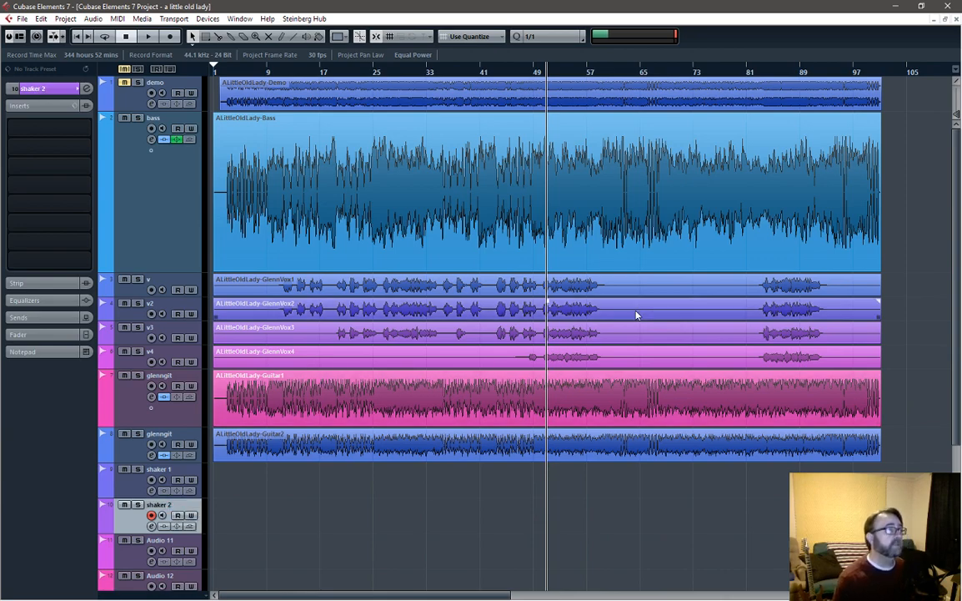
Step: Audition the song from just before bar 20 and from bar 26, and park the project cursor at bar 26
scroll(636, 316, "up", 3)
left_click(269, 71)
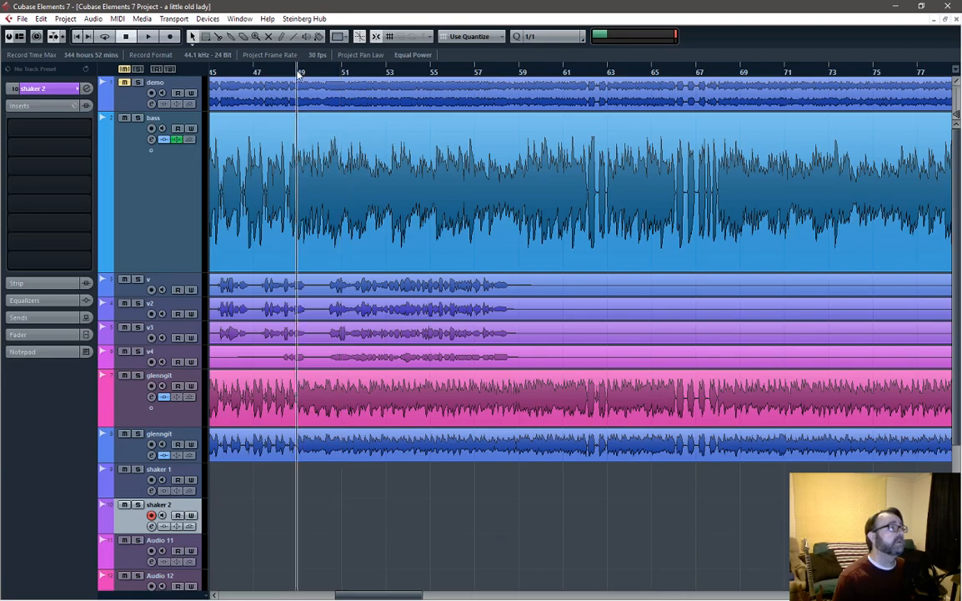
scroll(515, 453, "up", 1)
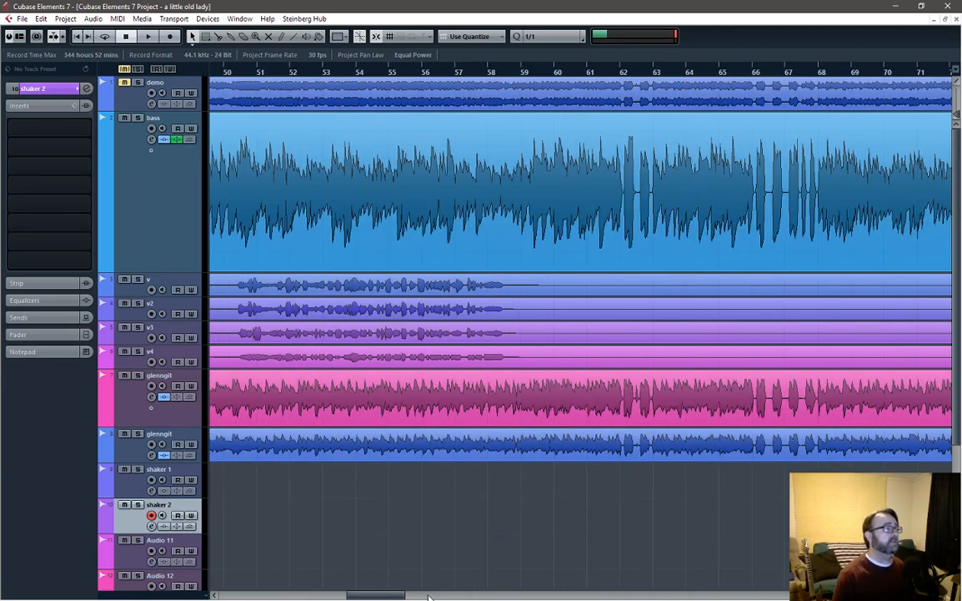
left_click_drag(400, 595, 310, 597)
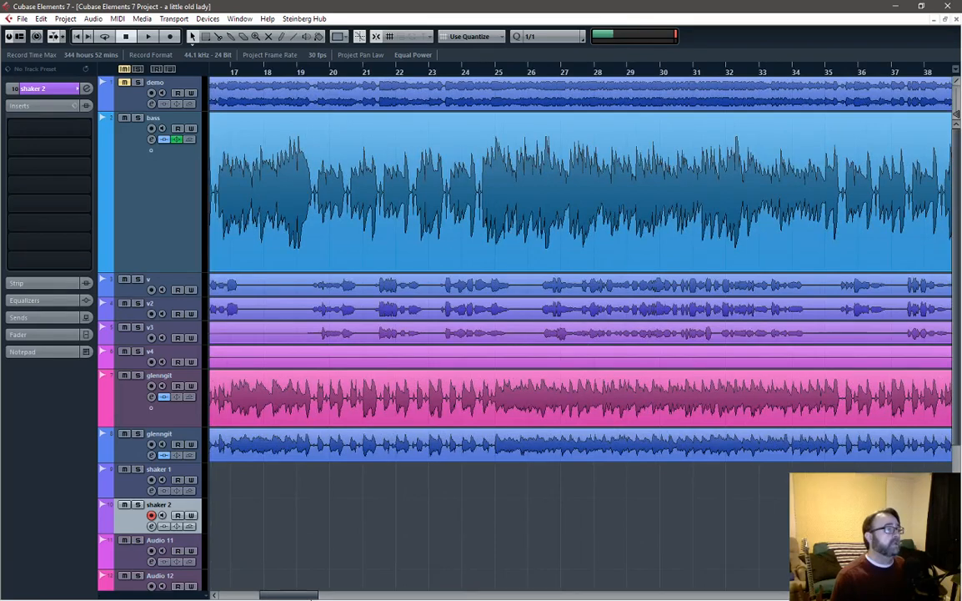
left_click(324, 77)
key("space")
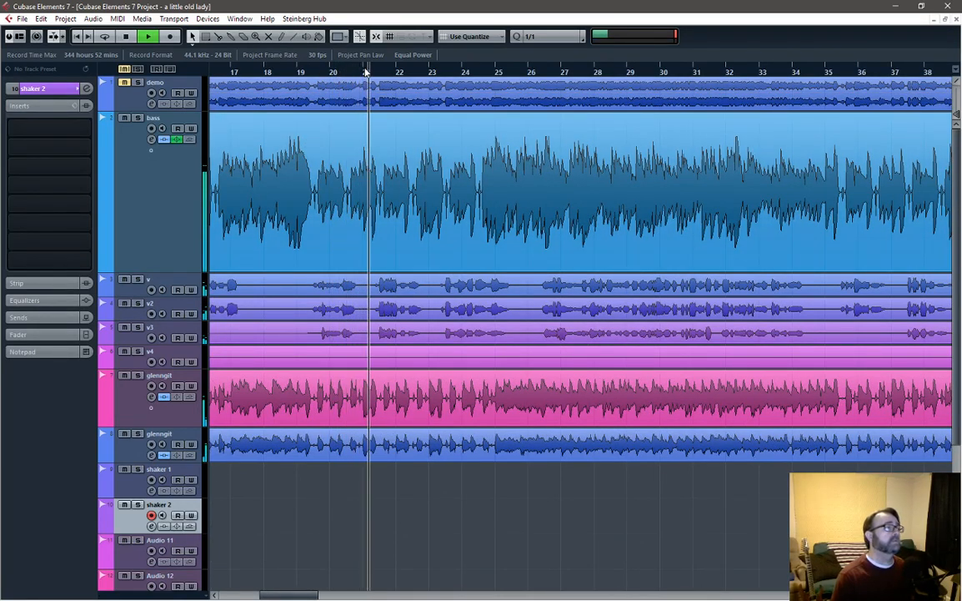
left_click(527, 73)
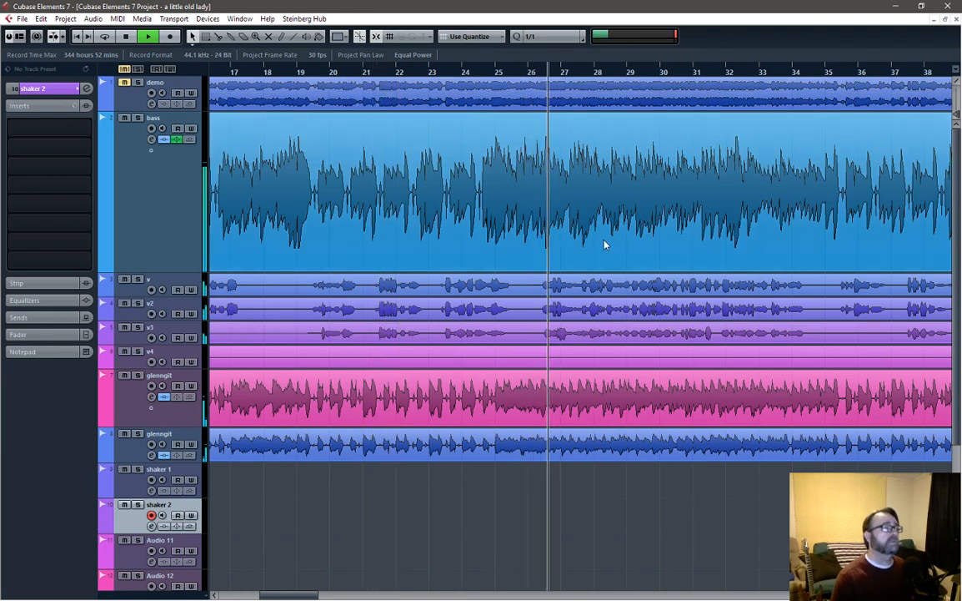
key("space")
left_click(528, 71)
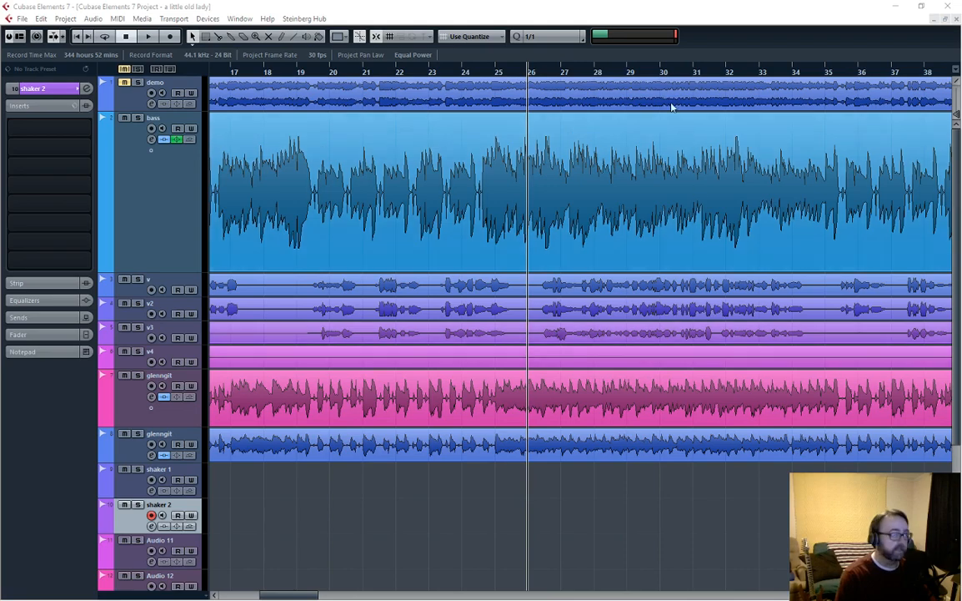
Step: Switch to Voicemeeter Banana and reroute Hardware Input 1 from bus B1 to bus B2, leaving it unmuted
key("F3")
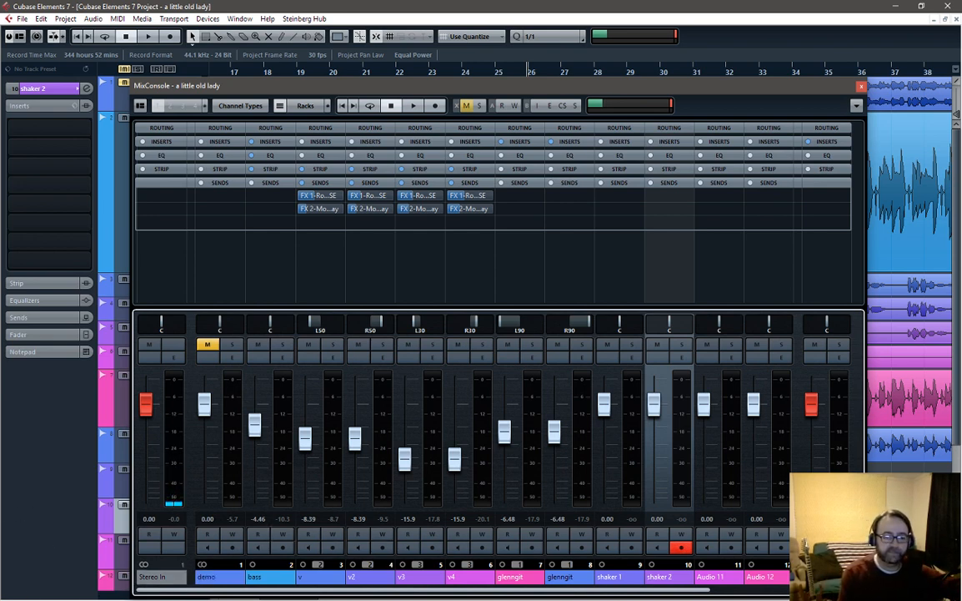
key("F3")
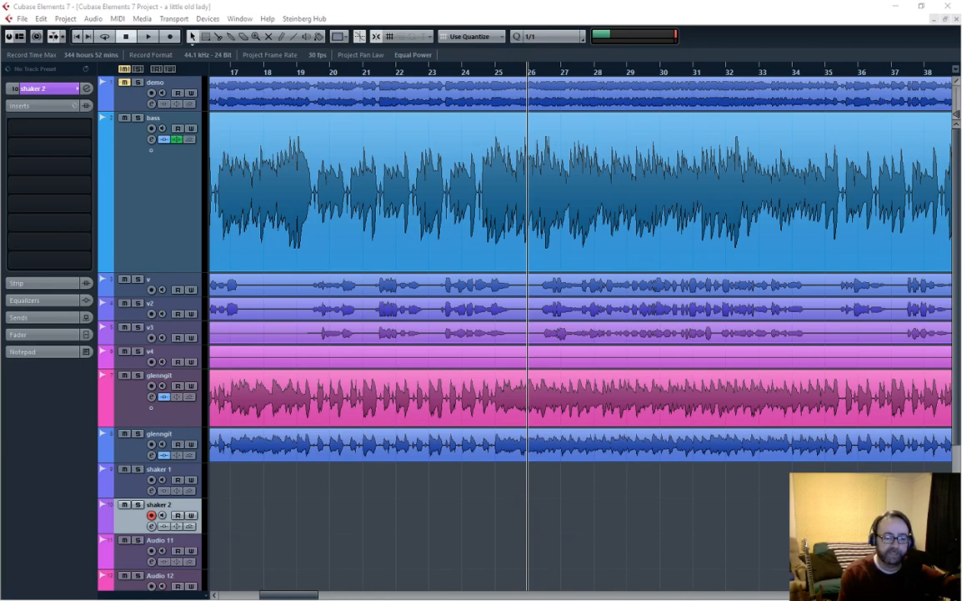
key("alt+Tab")
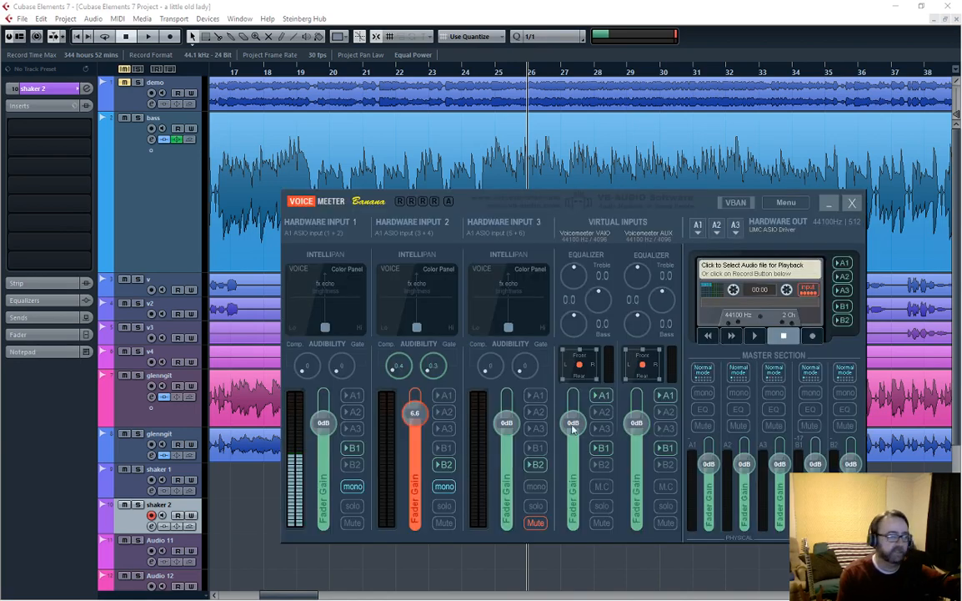
left_click(354, 526)
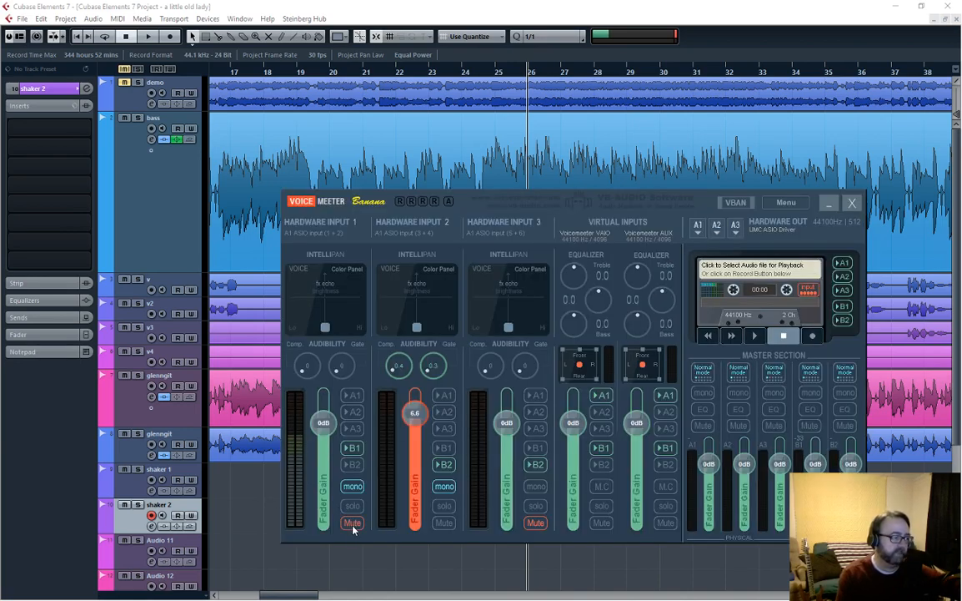
left_click(353, 526)
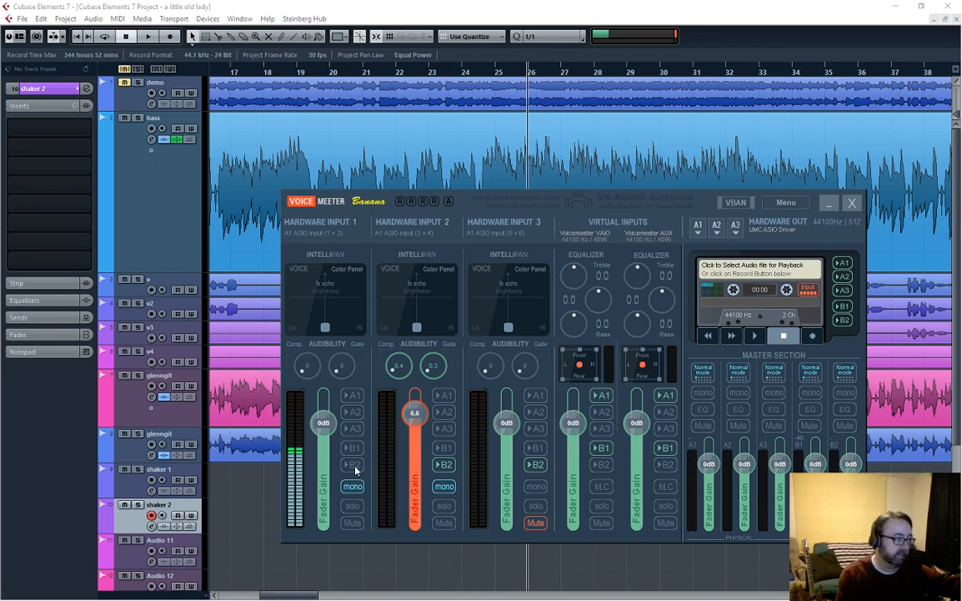
left_click(354, 464)
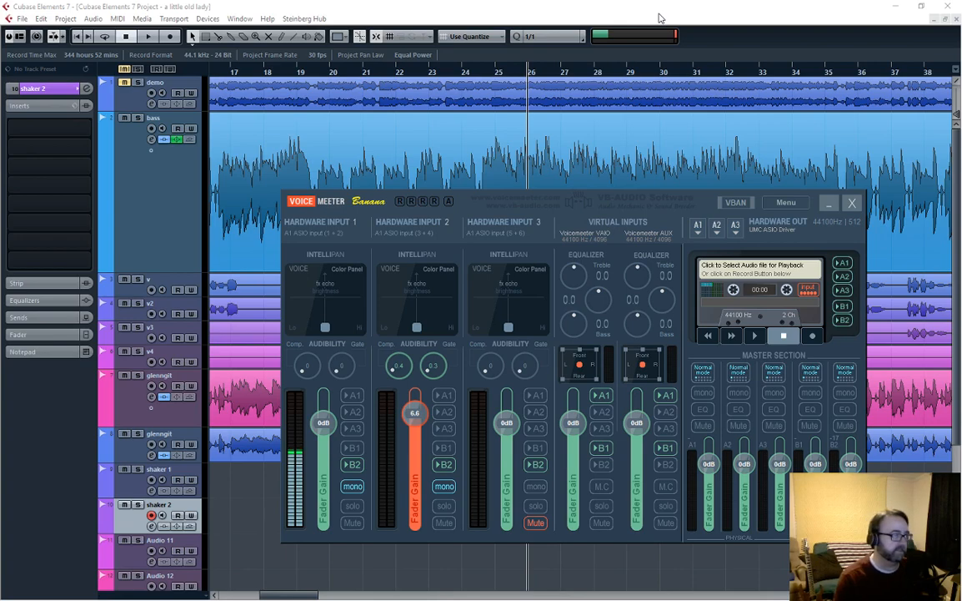
Step: Return to Cubase, check the mixer channels and close them, and play the song from bar 26
key("F3")
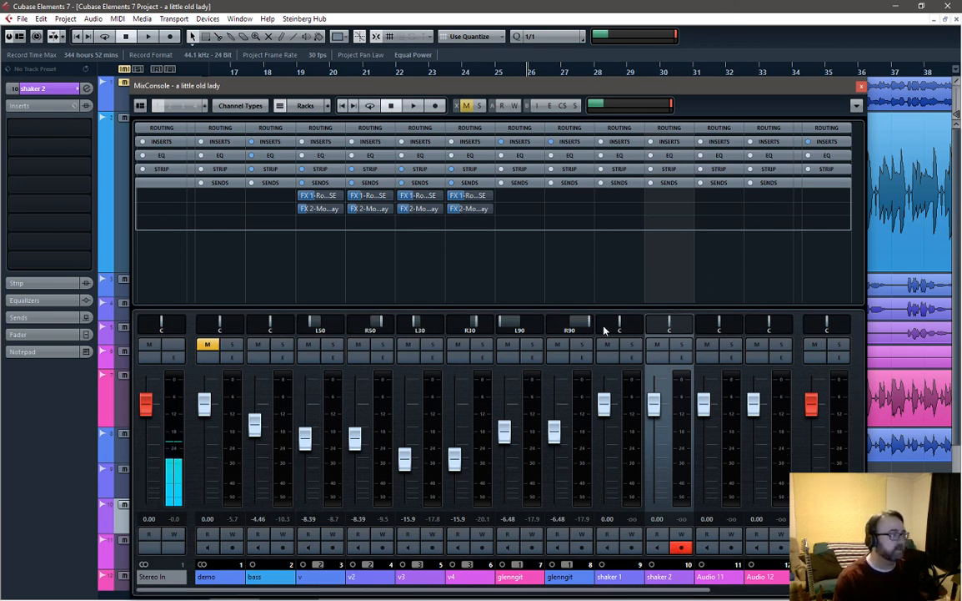
left_click(863, 88)
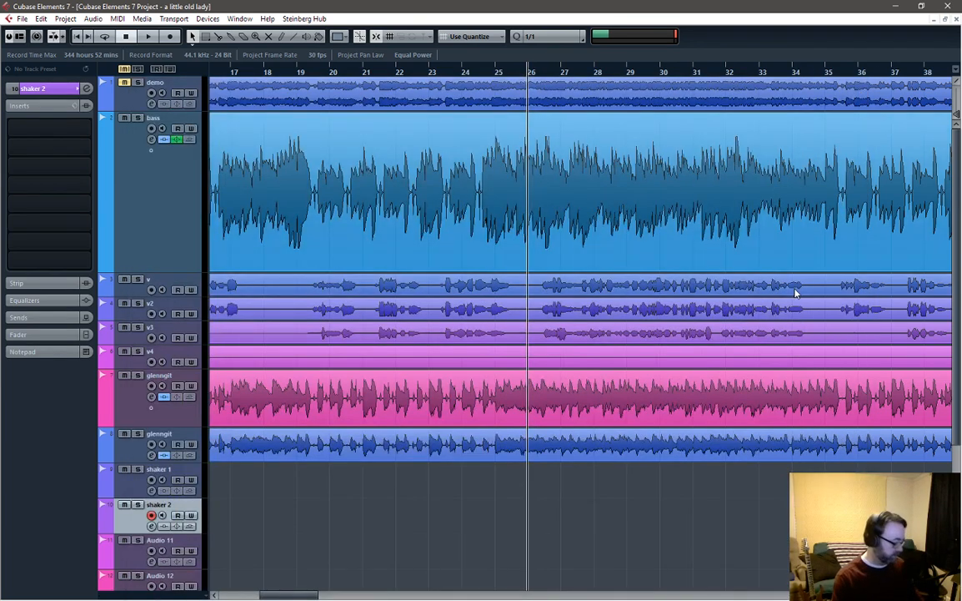
key("space")
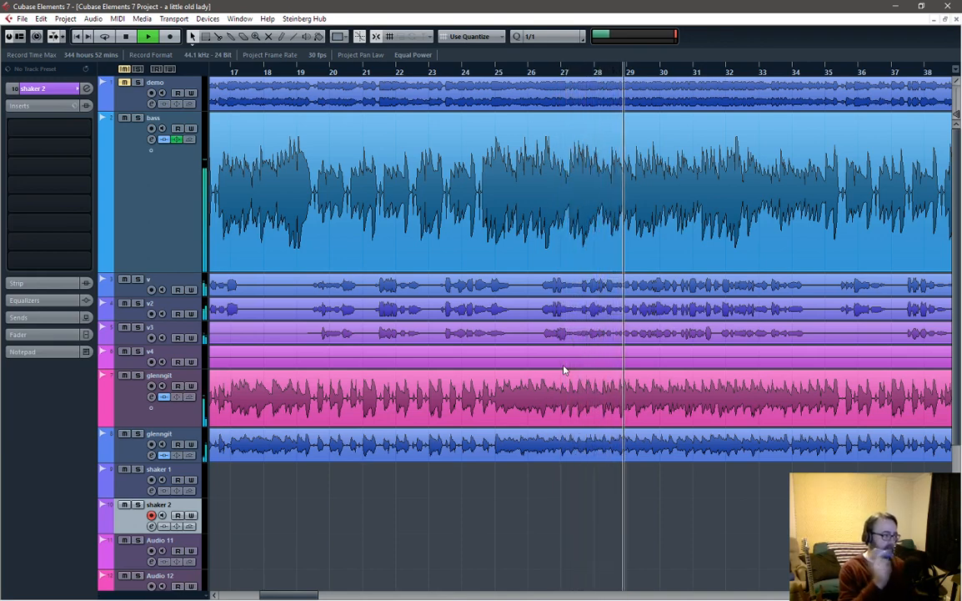
Step: Stop playback and record a shaker take on the shaker 2 track from bar 26 to about bar 35
key("space")
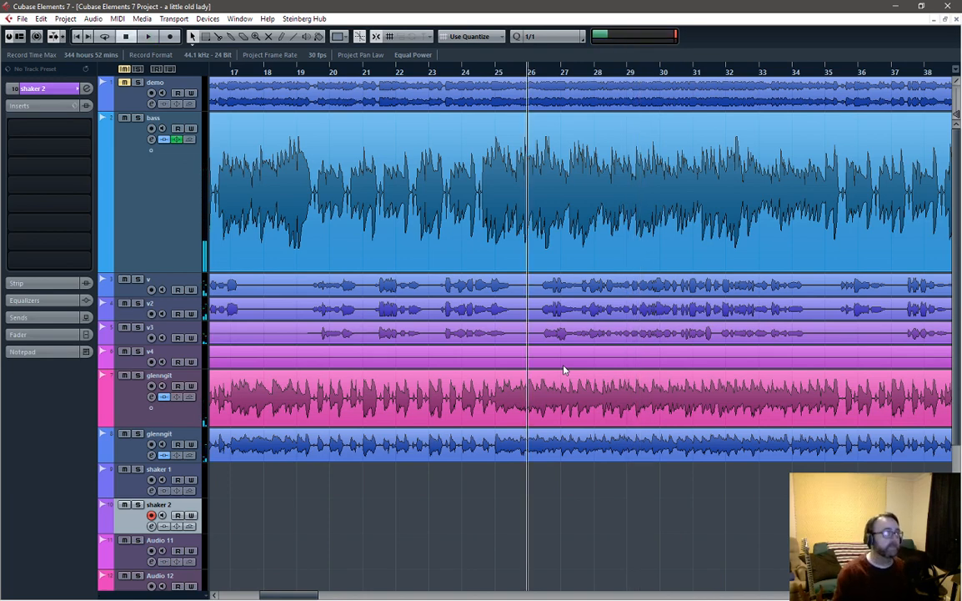
key("KP_Multiply")
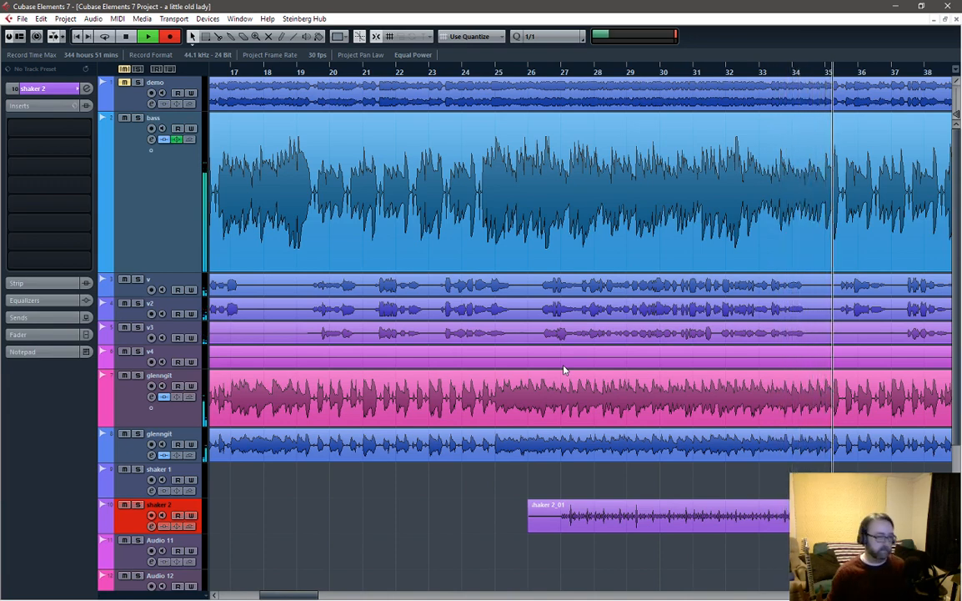
key("space")
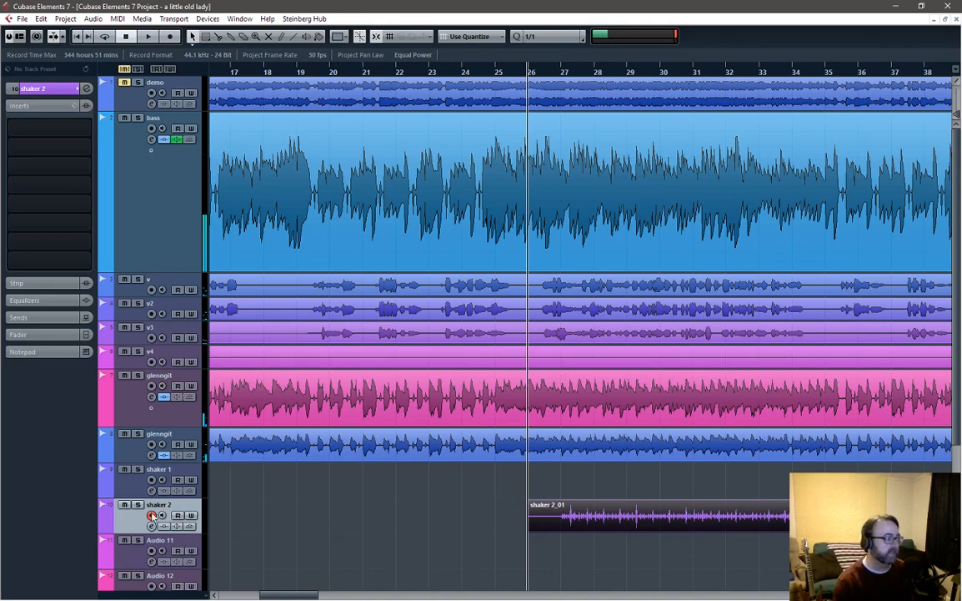
Step: Record a short take on the shaker 1 track from bar 26 to about bar 30 and delete it
left_click(162, 474)
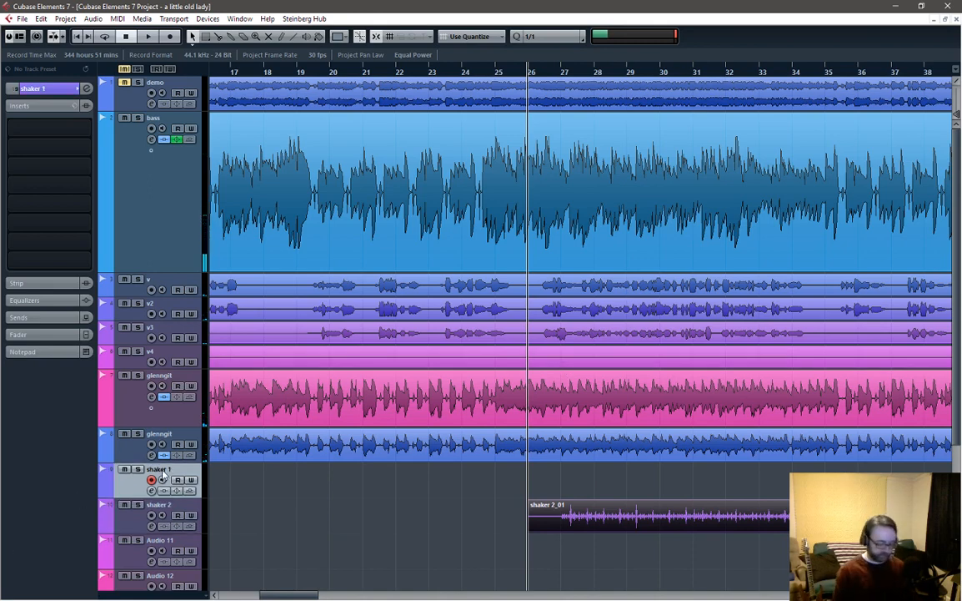
key("KP_Multiply")
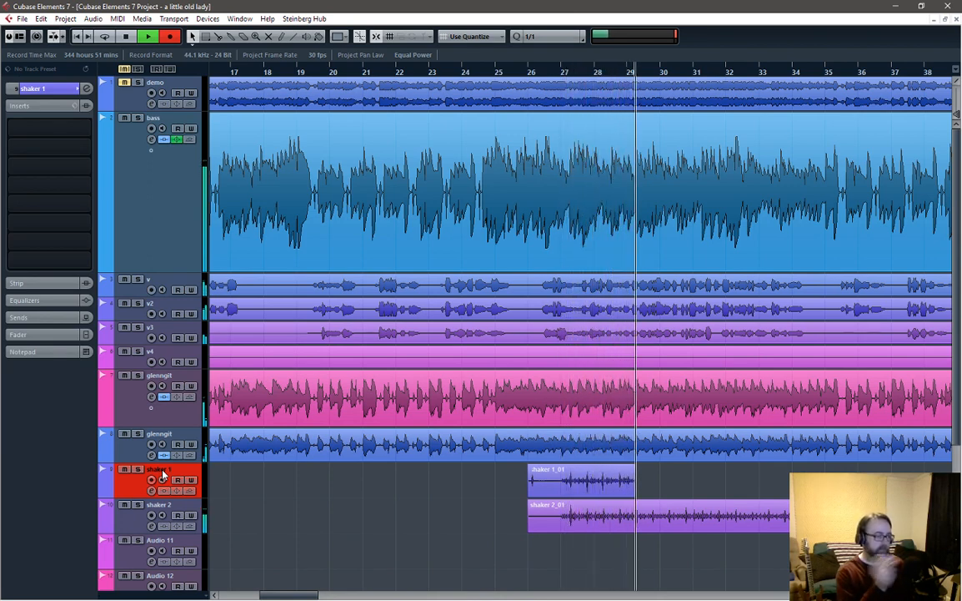
key("space")
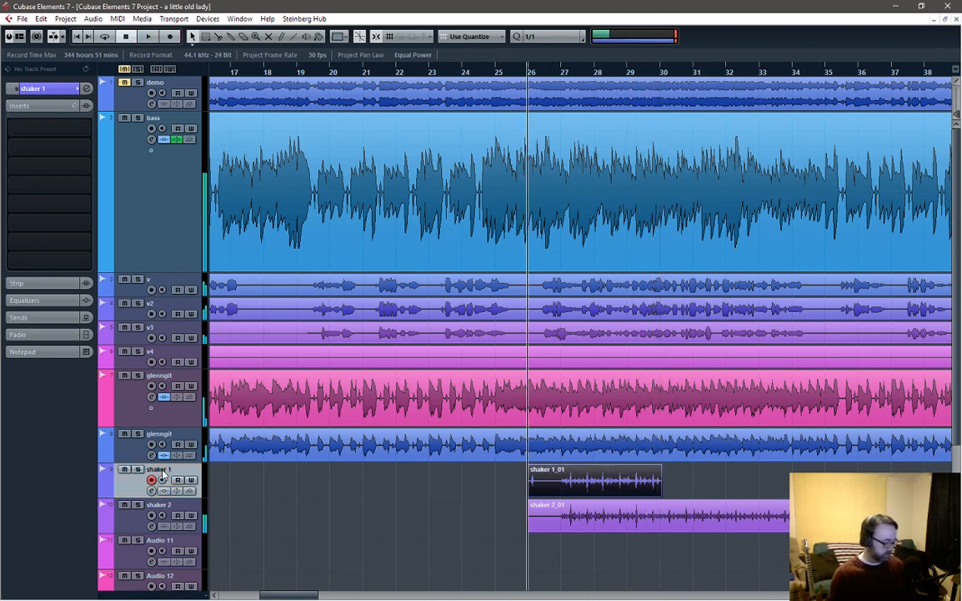
key("Delete")
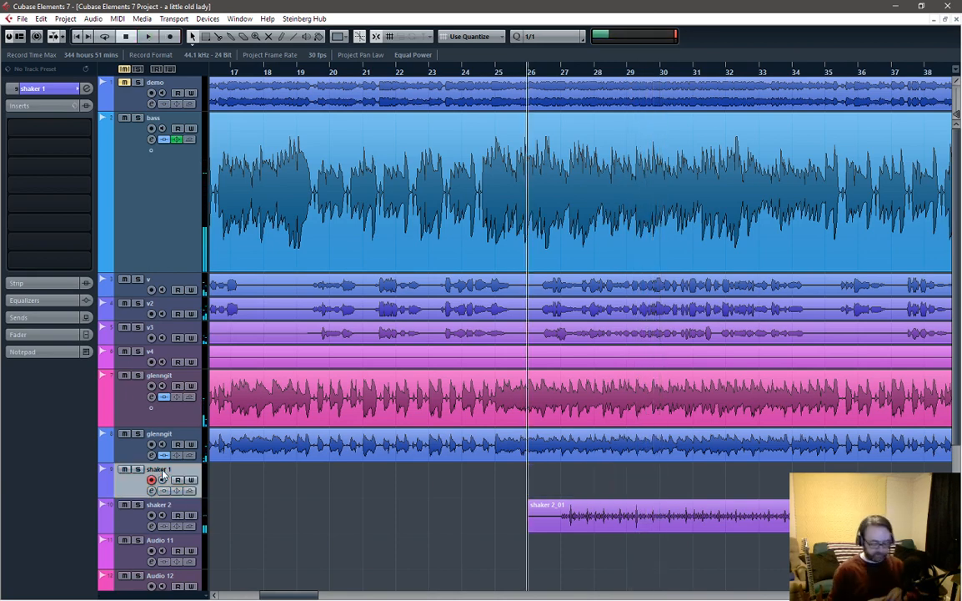
Step: Record another take on shaker 1 from bar 26 to about bar 35 and undo the takes on both shaker tracks
key("KP_Multiply")
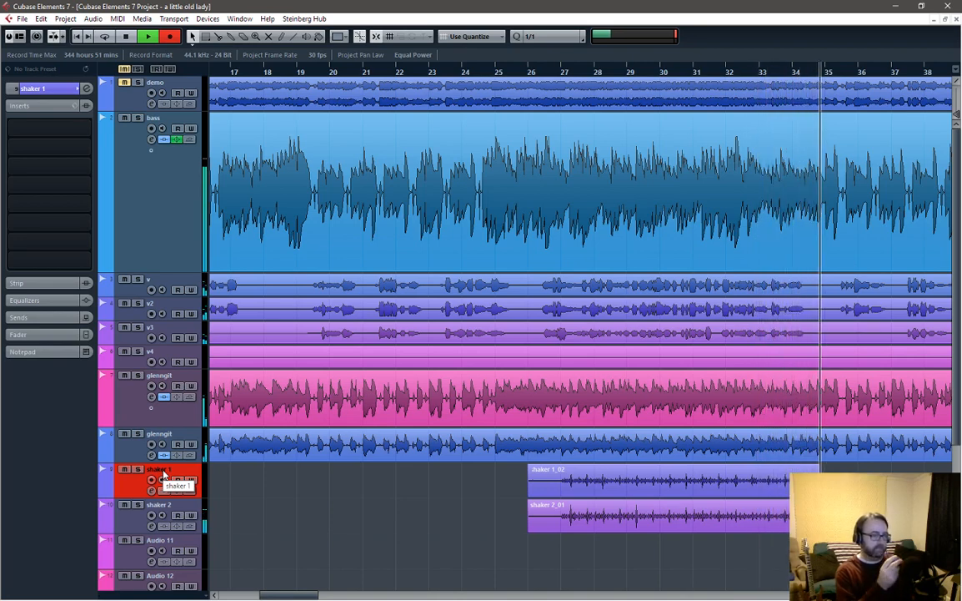
key("space")
key("ctrl+z")
key("ctrl+z")
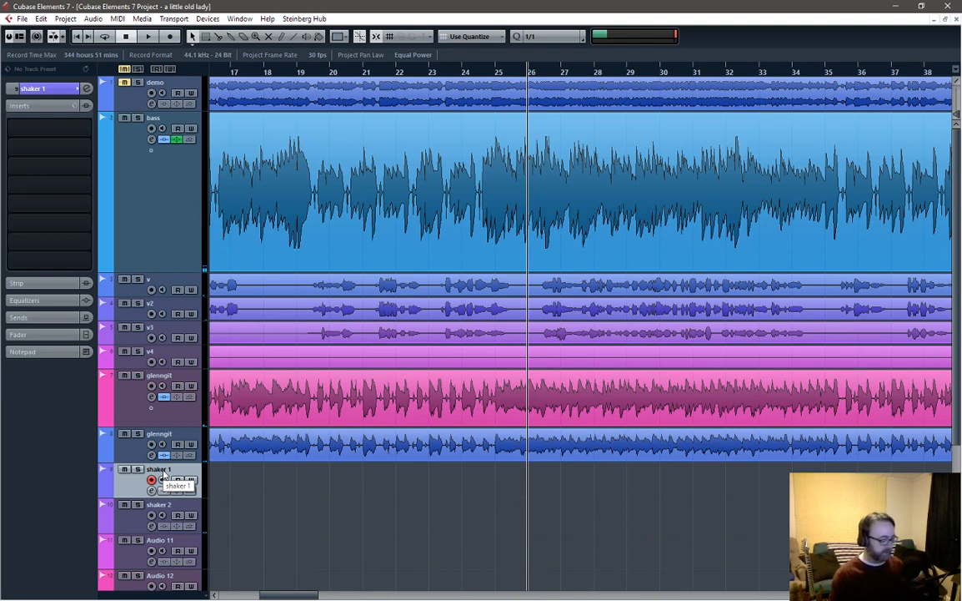
Step: Record a shaker take on the shaker 1 track and another on shaker 2, both from bar 26 to about bar 35
key("KP_Multiply")
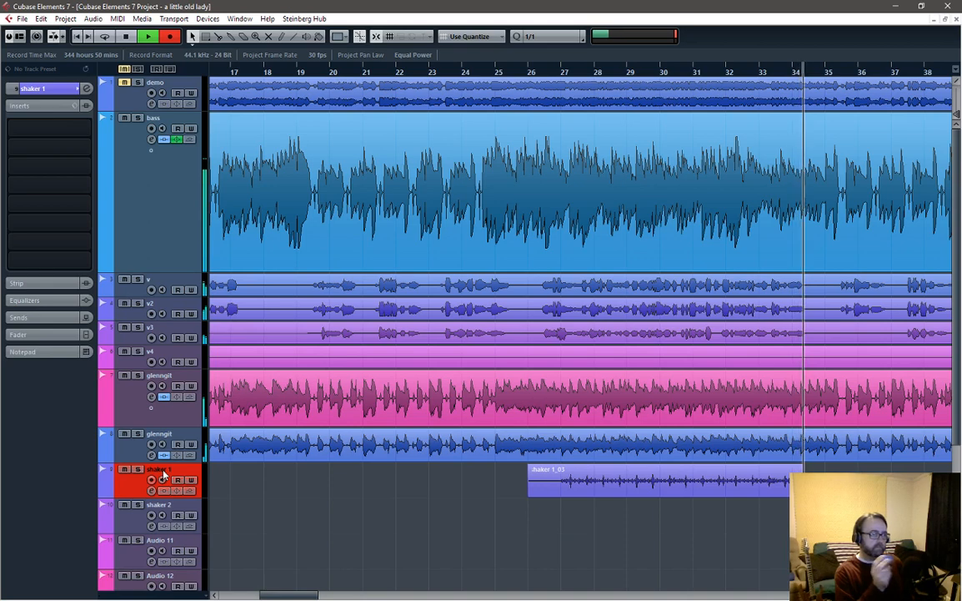
key("space")
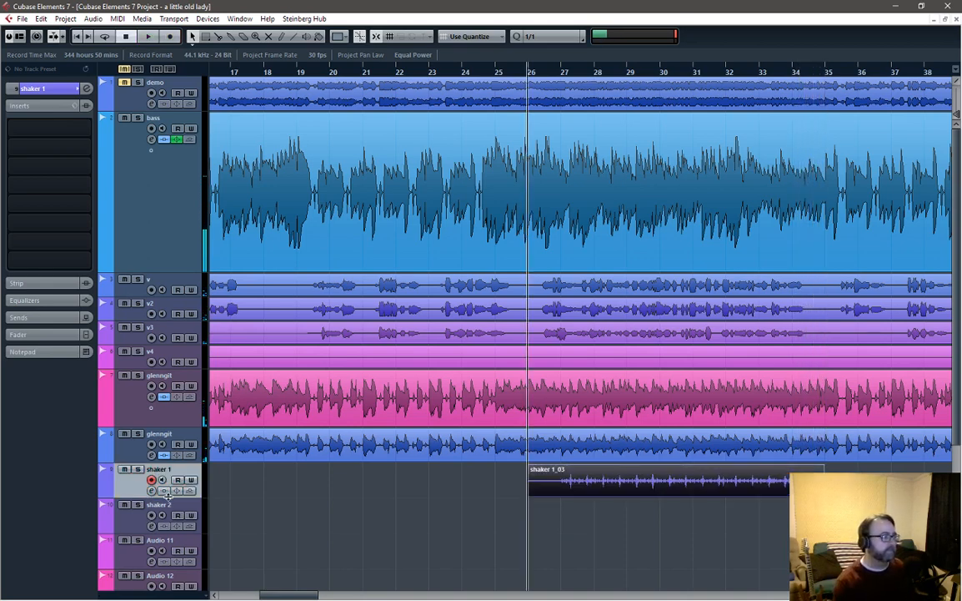
left_click(163, 510)
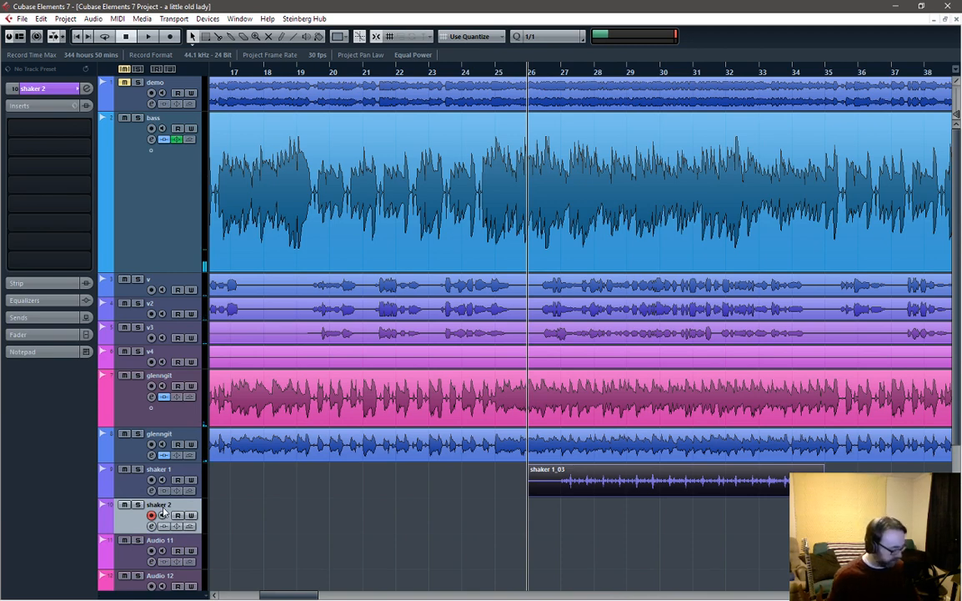
key("KP_Multiply")
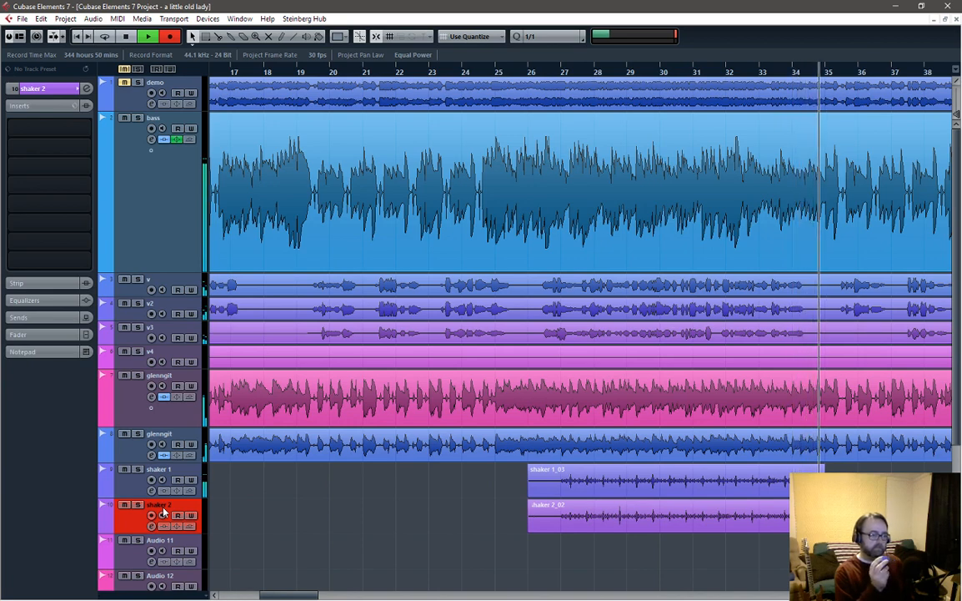
key("space")
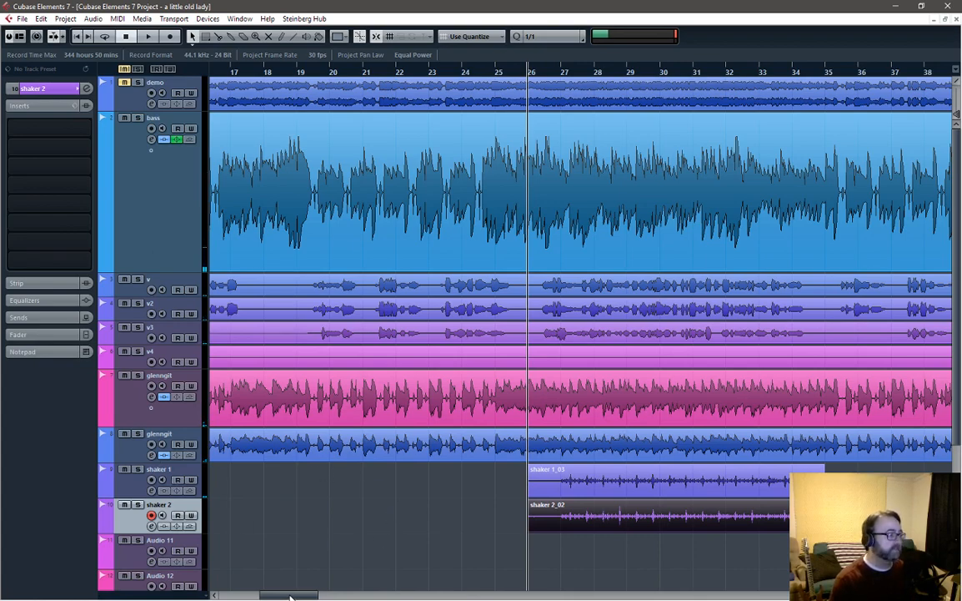
Step: Reduce the bass track's height to match the demo track, with the start of the song in view
left_click_drag(290, 595, 245, 596)
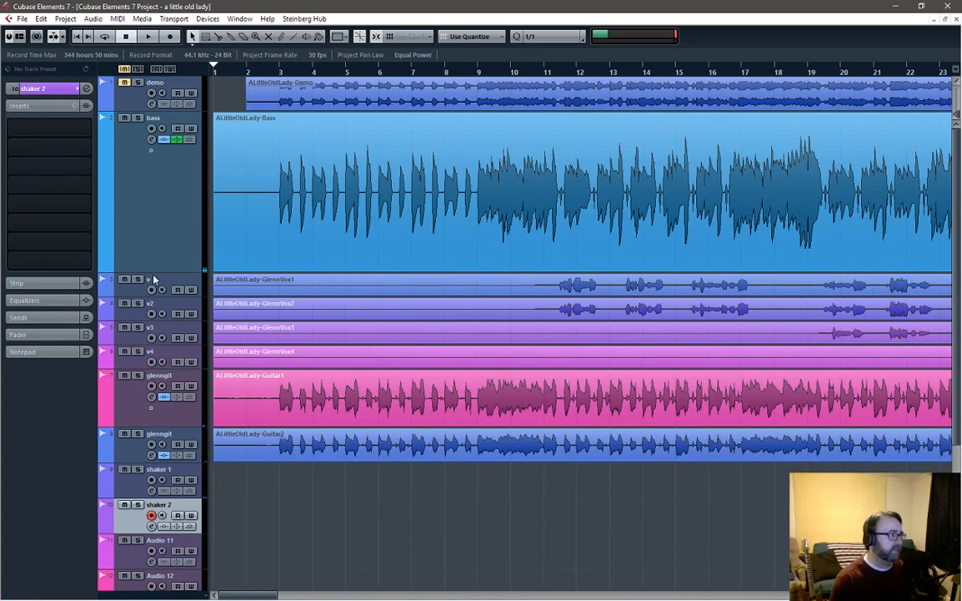
left_click_drag(154, 271, 148, 142)
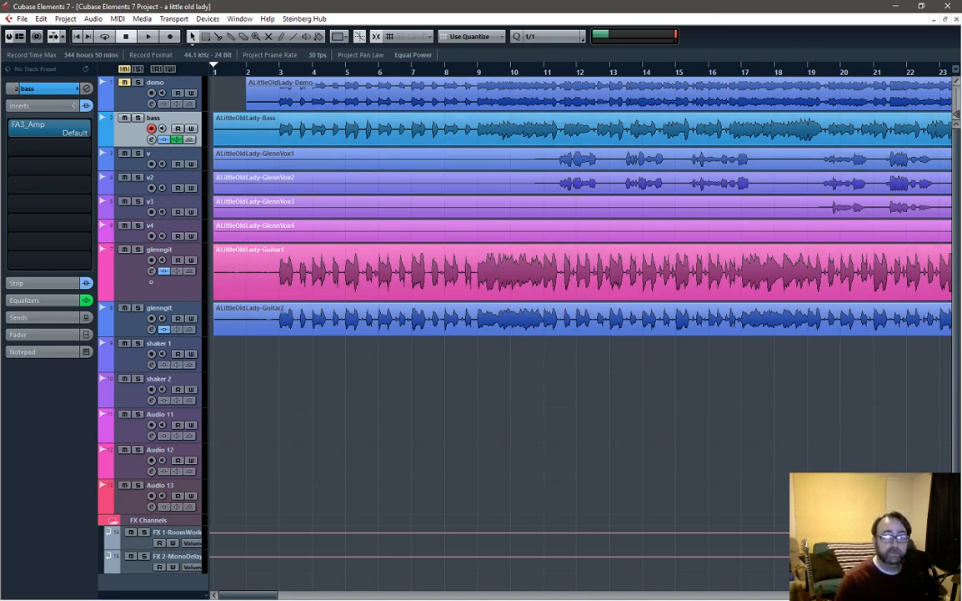
left_click(524, 7)
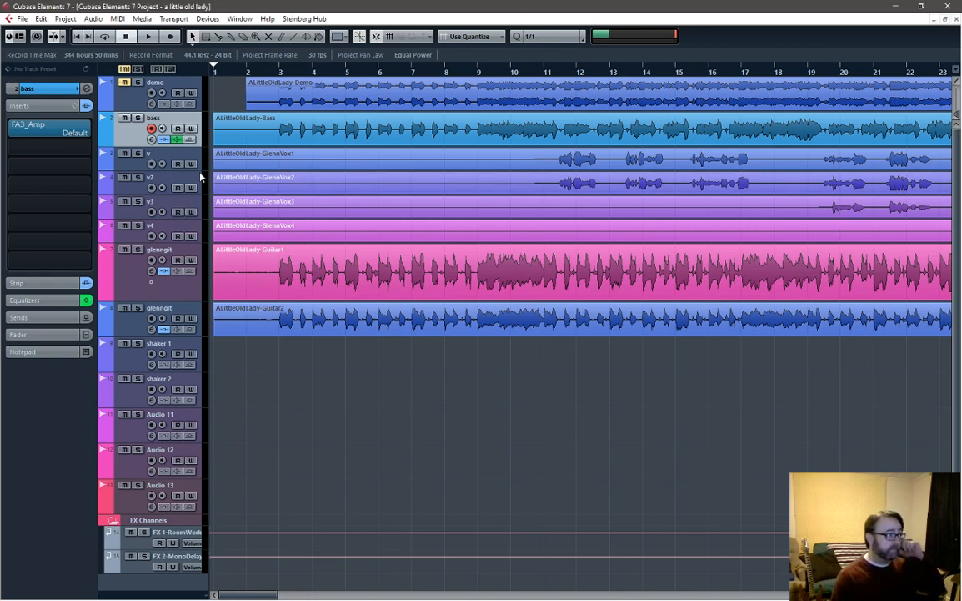
Step: Add one instrument track using the MT-PowerDrumKit drum instrument directly below the shaker 1 track
right_click(179, 352)
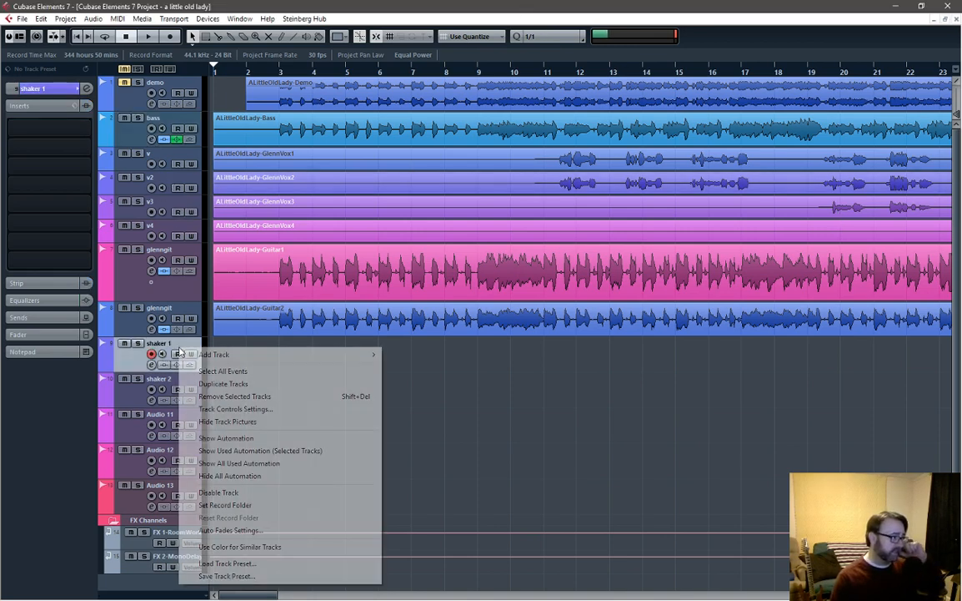
mouse_move(242, 355)
left_click(460, 367)
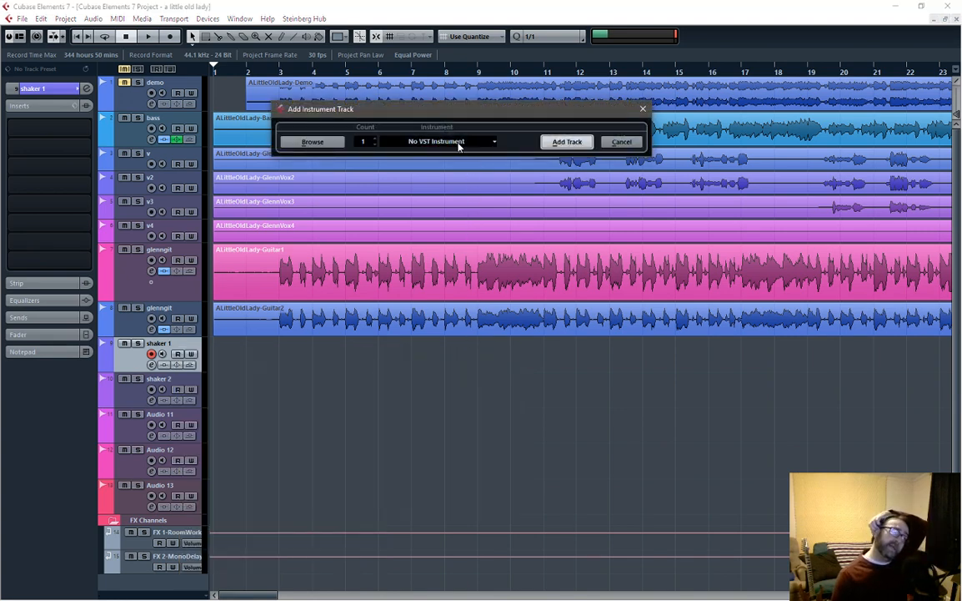
left_click(458, 142)
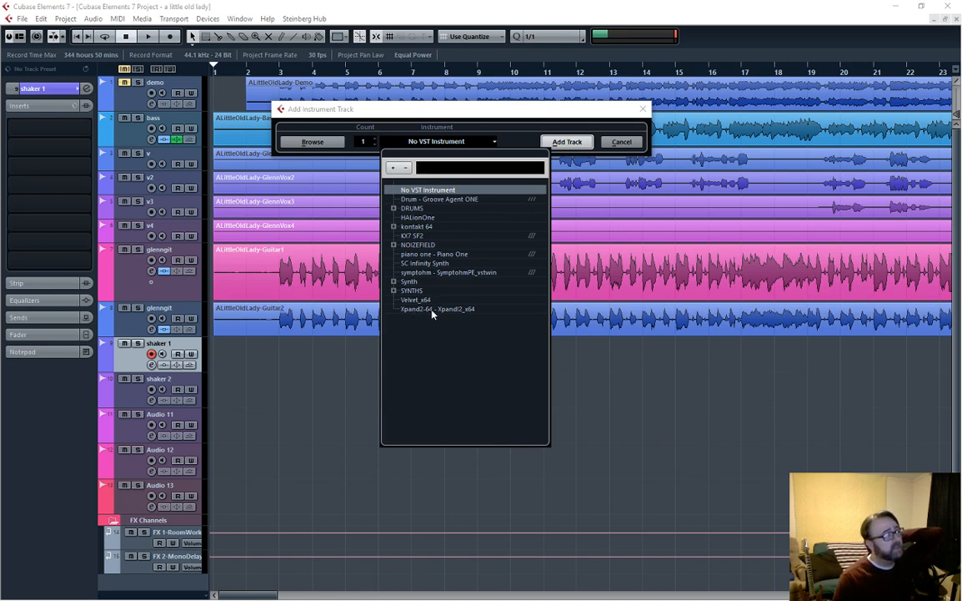
left_click(394, 208)
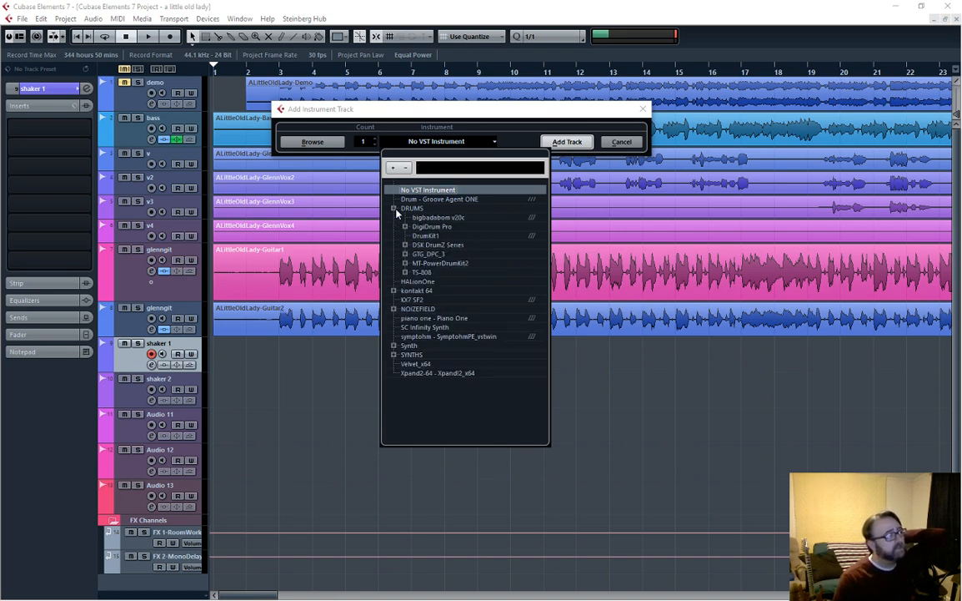
left_click(445, 265)
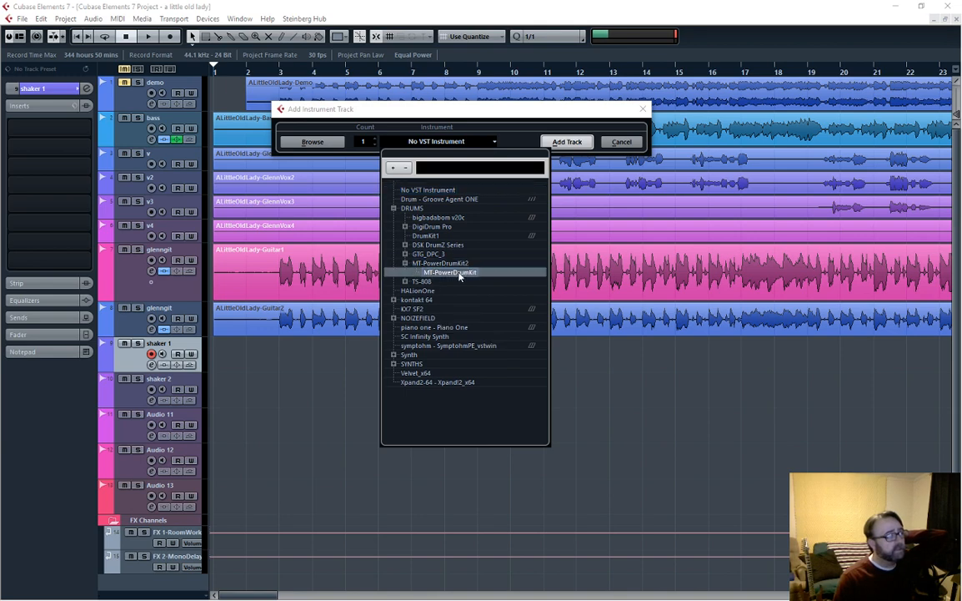
left_click(458, 273)
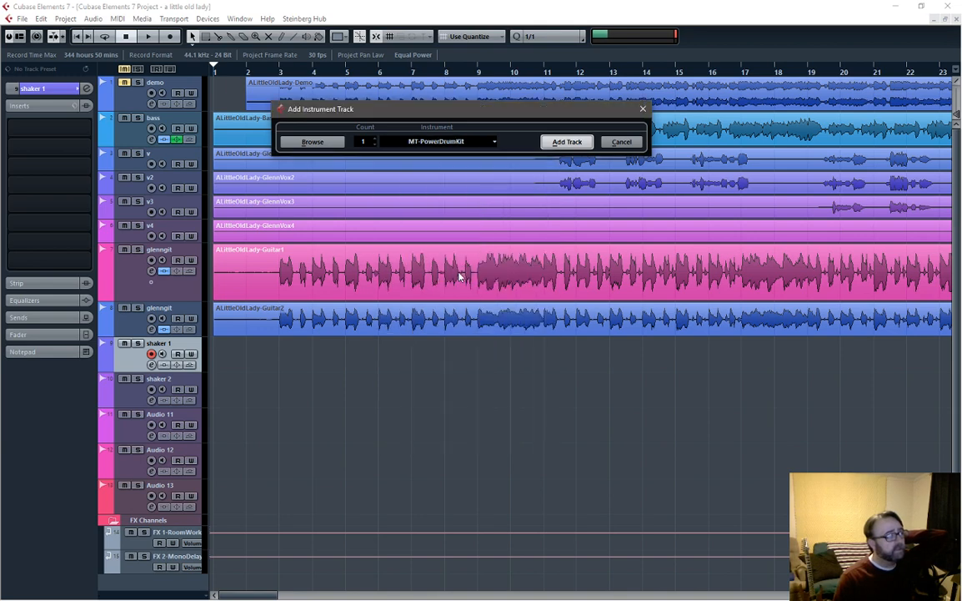
left_click(566, 142)
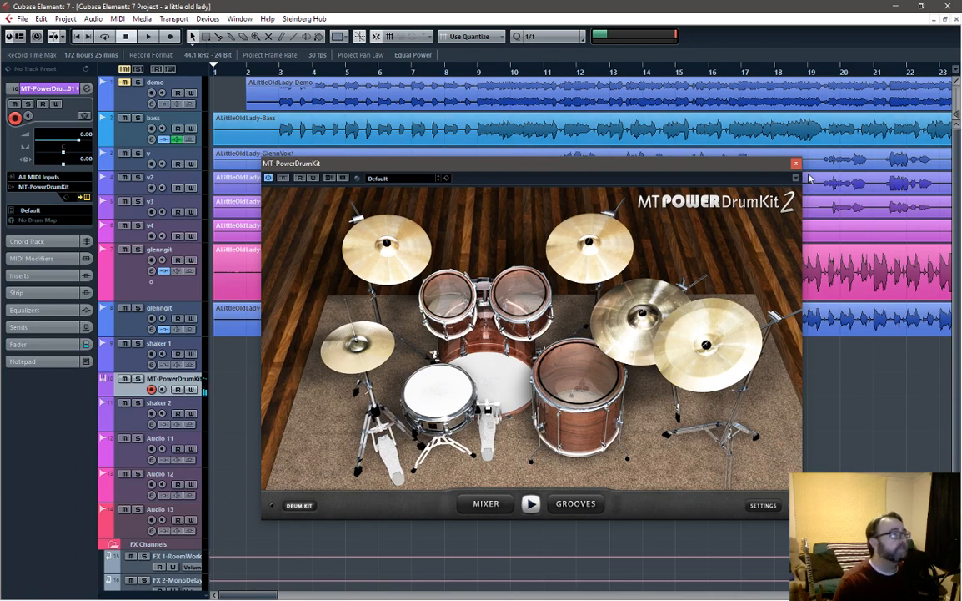
Step: Show the drum kit's groove library, move its window clear of the song's start, and play the song from bar 3
left_click(576, 503)
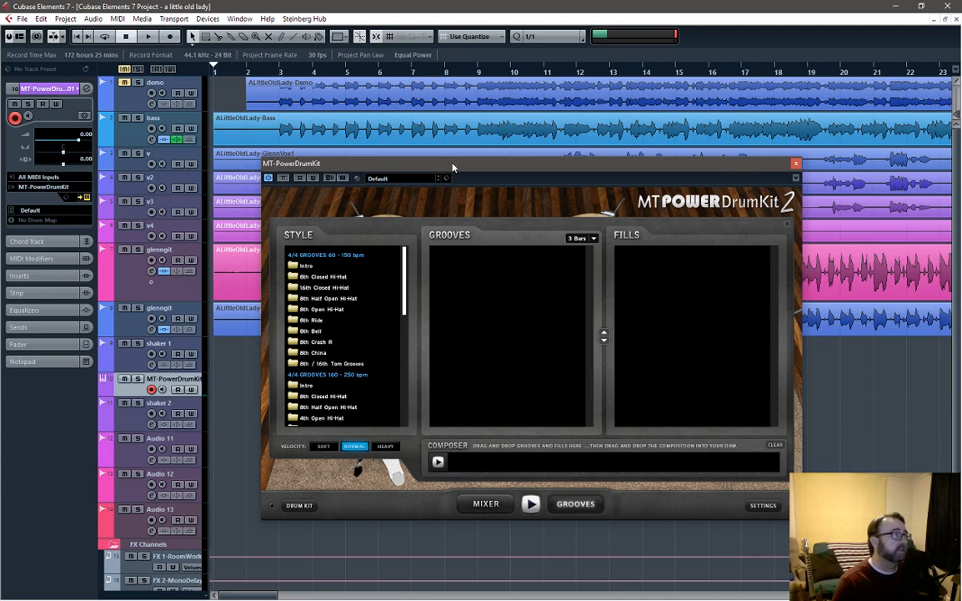
left_click_drag(453, 167, 528, 172)
left_click(281, 74)
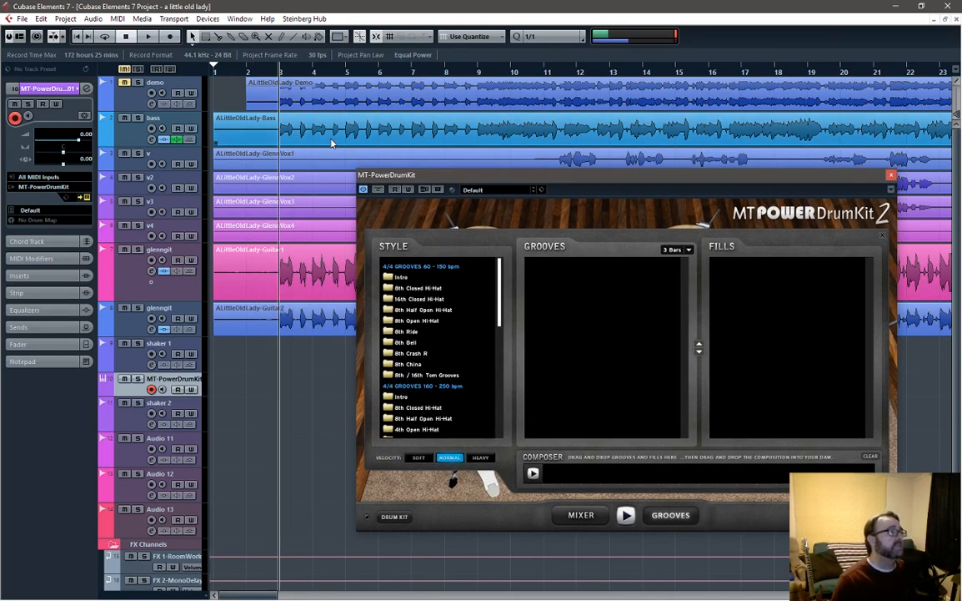
key("space")
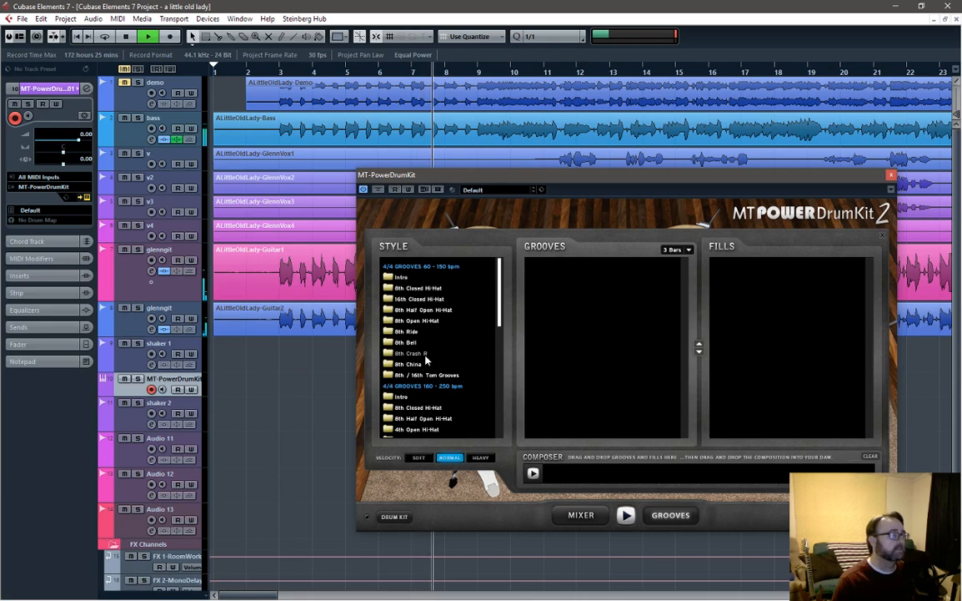
Step: Stop the song, choose the 8th Closed Hi-Hat style for 4/4 at 60 - 150 bpm, and audition Grooves 01 and 02
left_click(421, 288)
key("space")
left_click(609, 267)
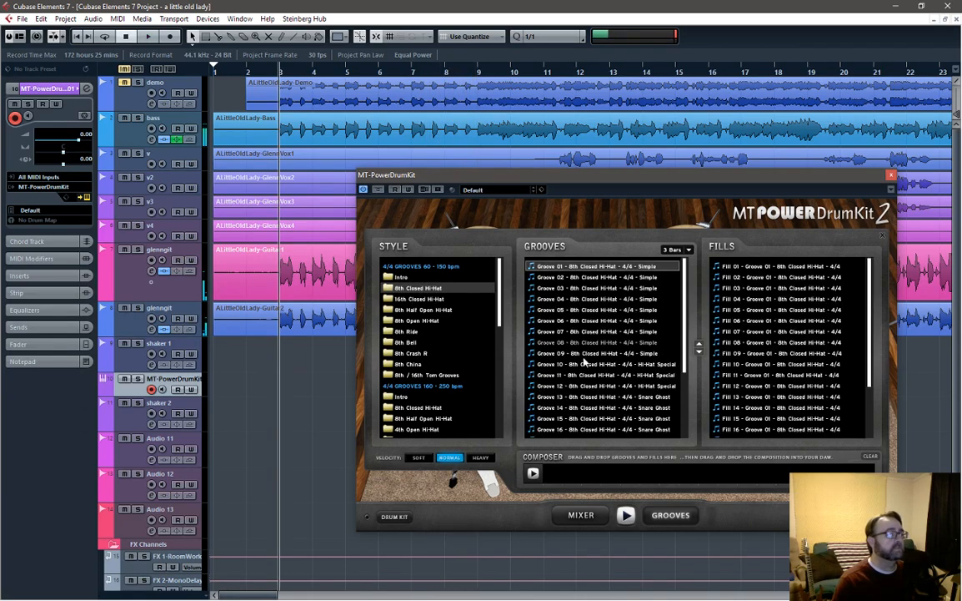
left_click(611, 278)
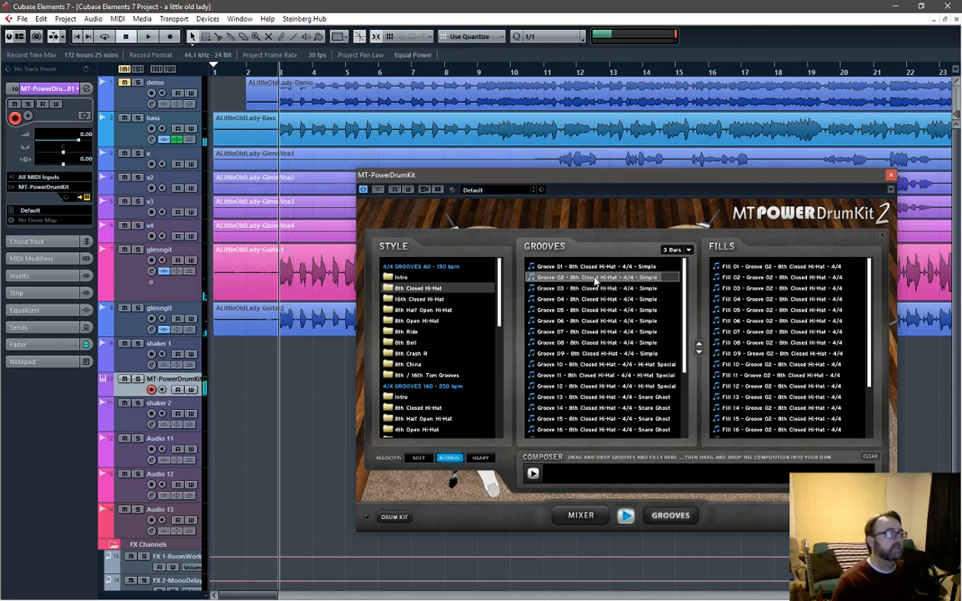
left_click(627, 516)
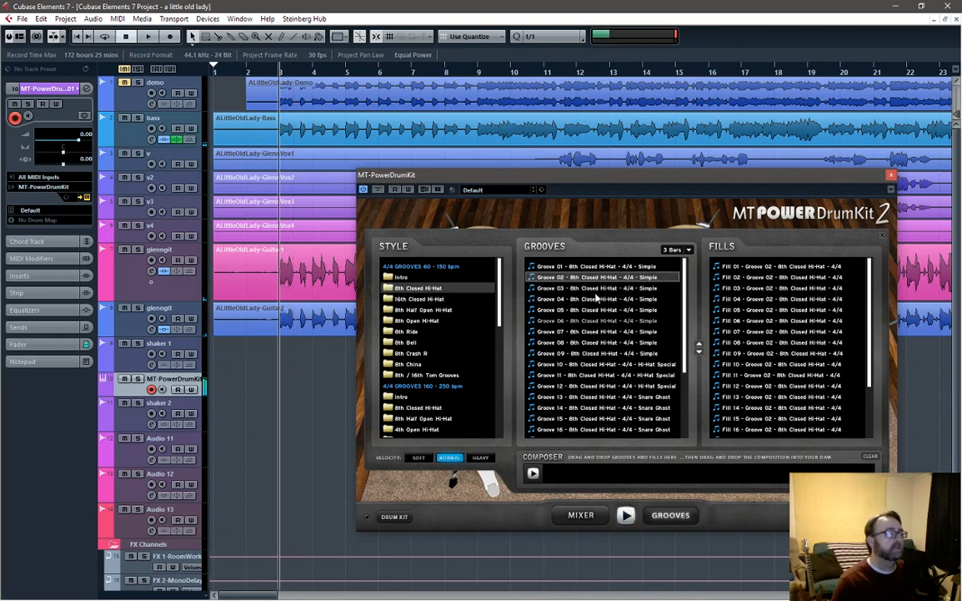
Step: Audition Grooves 03 to 07 of the 8th Closed Hi-Hat 4/4 Simple set
left_click(596, 289)
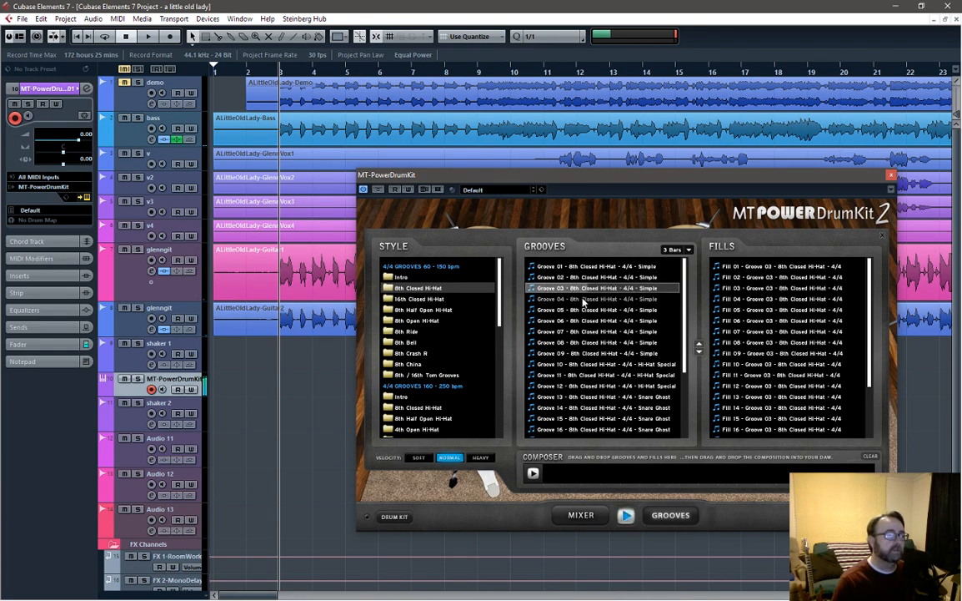
left_click(585, 302)
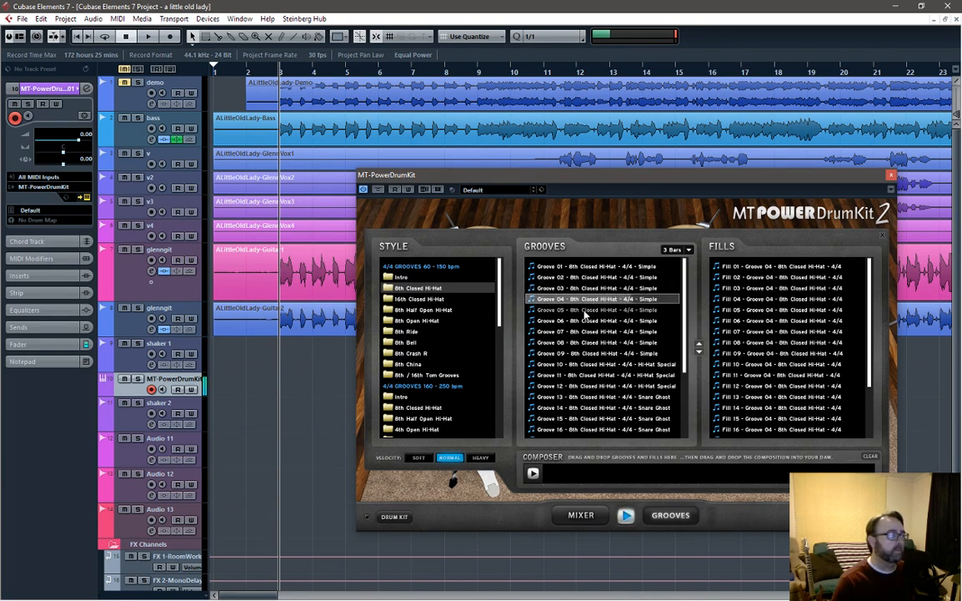
left_click(588, 312)
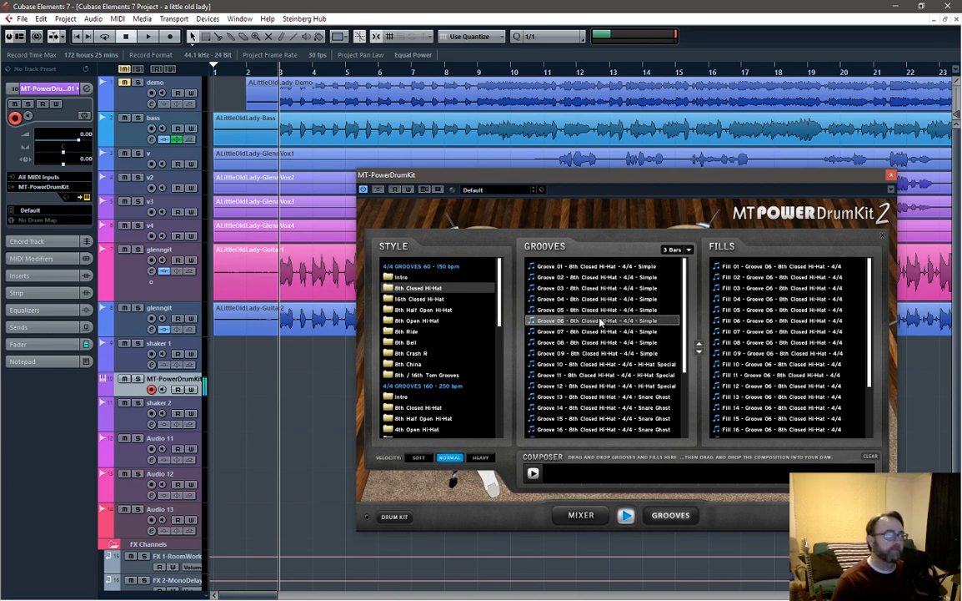
left_click(602, 324)
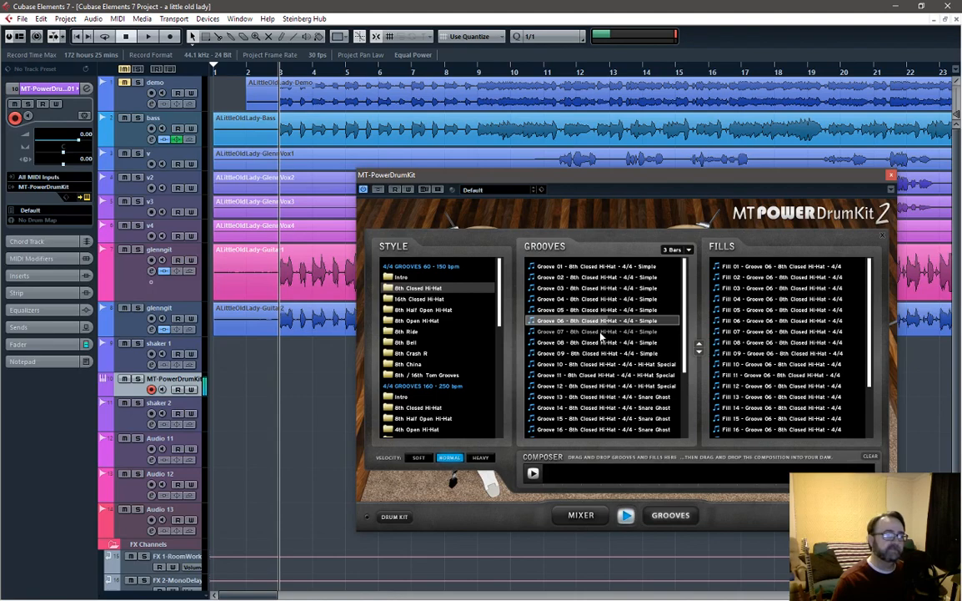
left_click(600, 333)
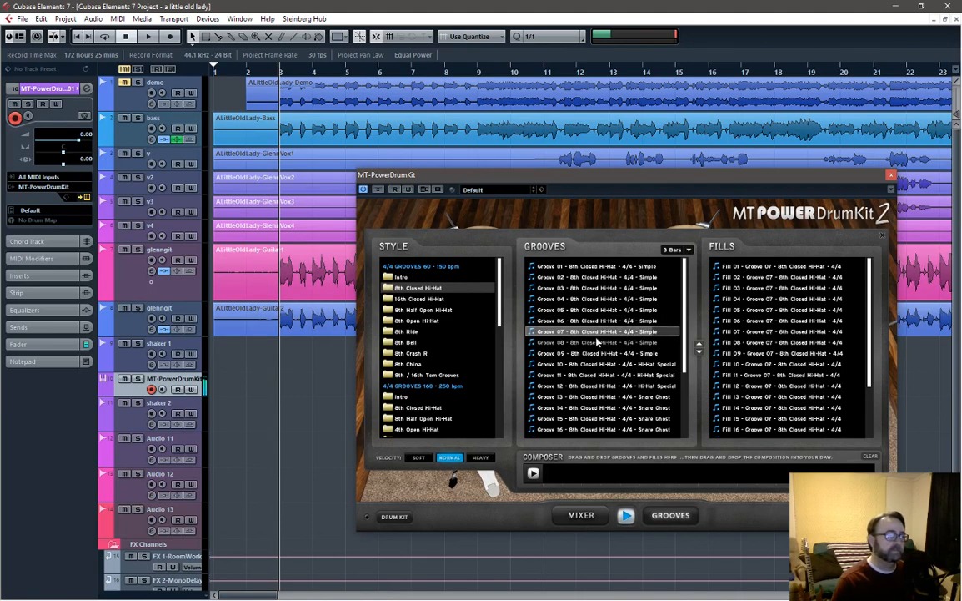
Step: Audition Grooves 08 and 09 of the Simple set and Groove 13 of the Snare Ghost set
left_click(596, 342)
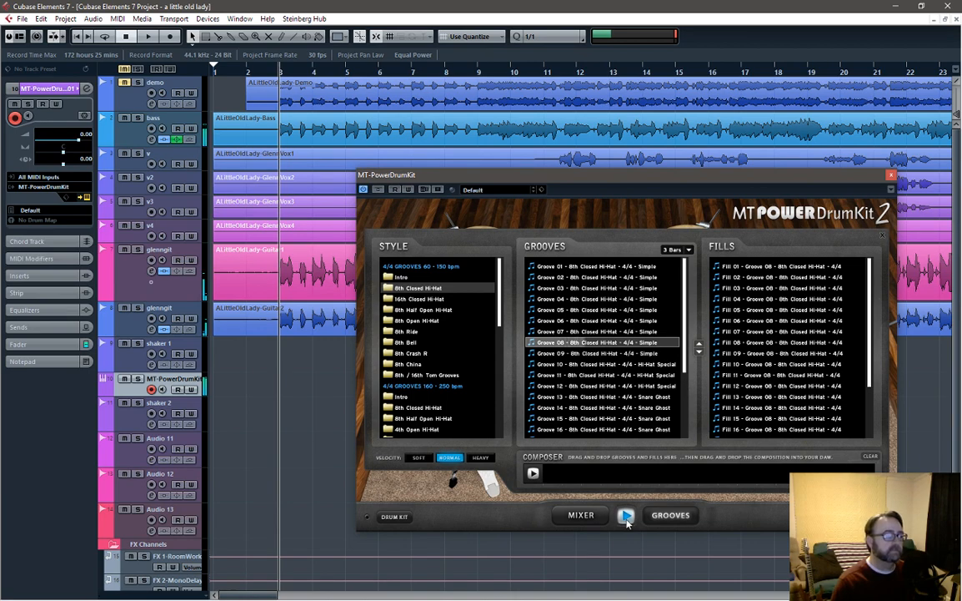
left_click(602, 353)
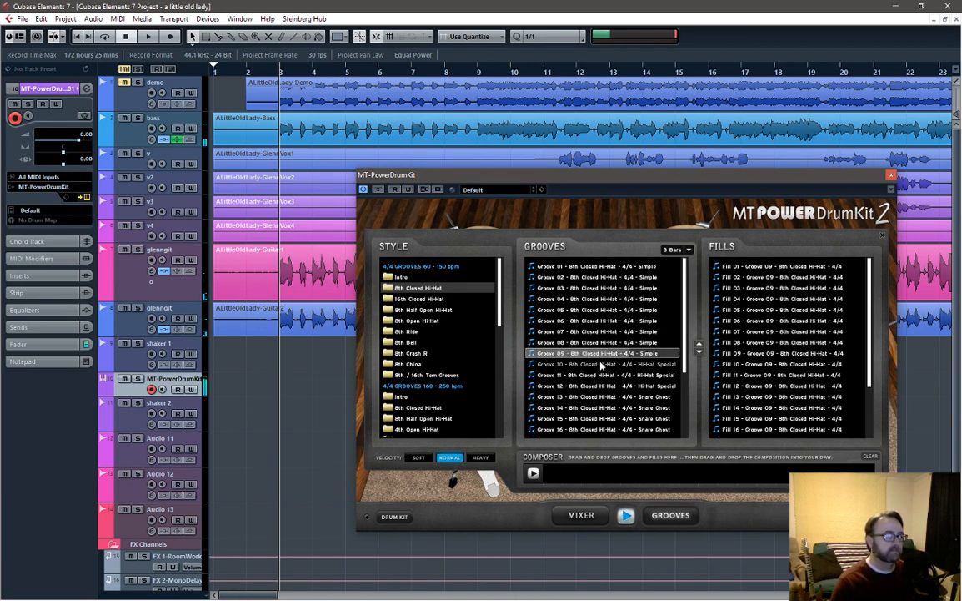
left_click(607, 397)
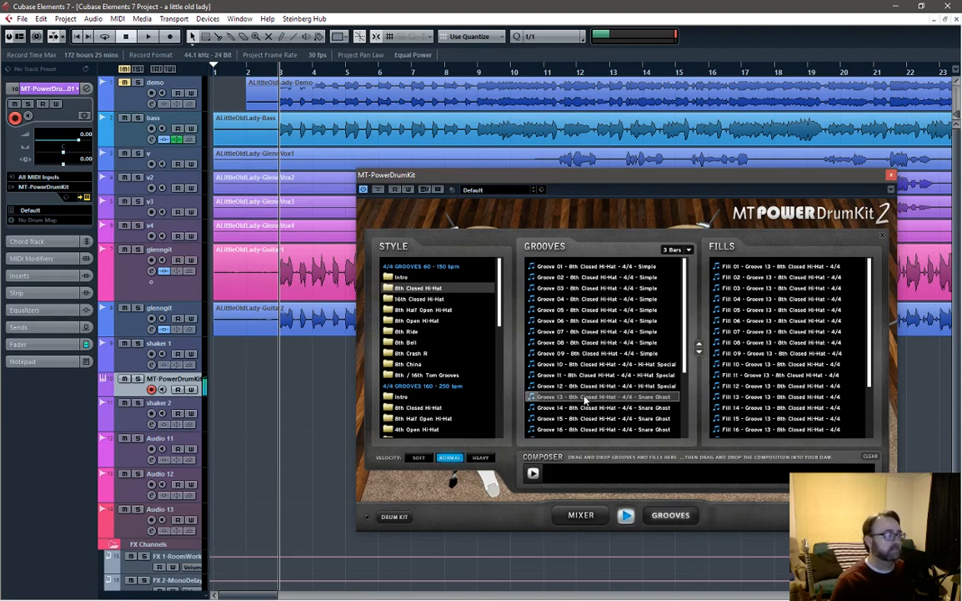
Step: Place Groove 13 at the start of the composer, try its fills, and add Fill 04 after the groove
left_click_drag(586, 399, 595, 473)
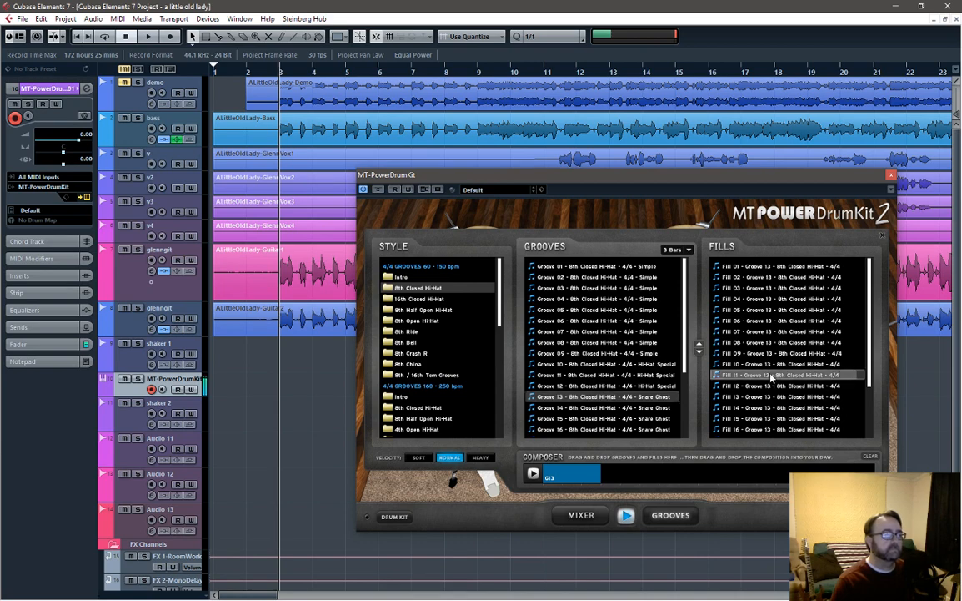
left_click(717, 377)
left_click_drag(719, 377, 755, 362)
left_click(767, 300)
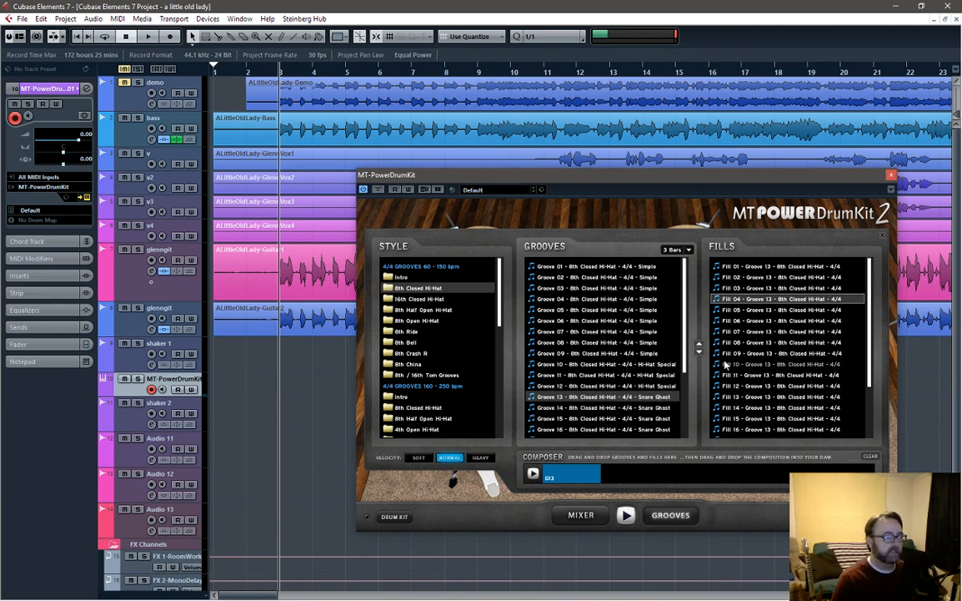
left_click_drag(719, 303, 620, 494)
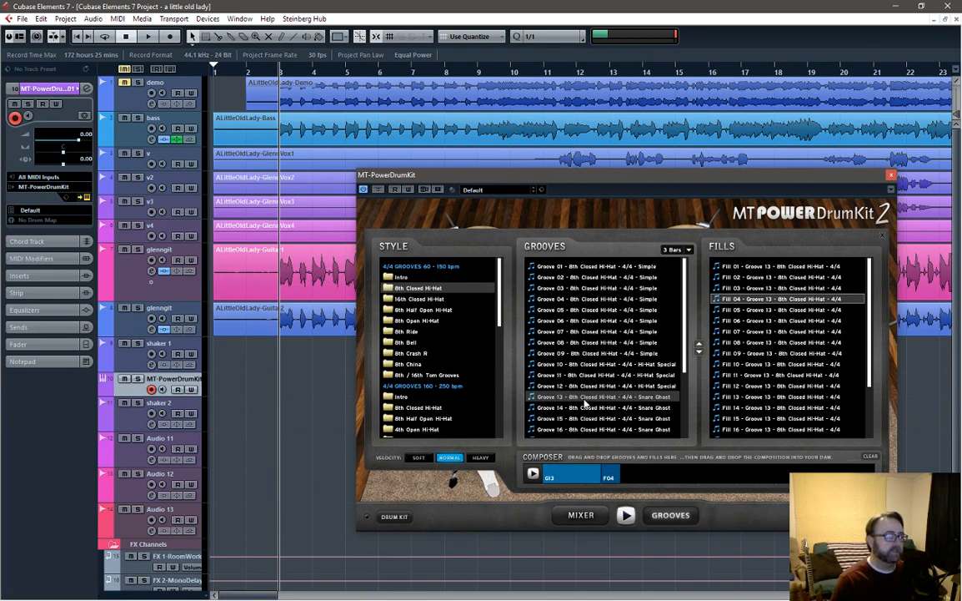
Step: Add a second Groove 13 to the composer, audition fills again, and close the pattern with another Fill 04
left_click_drag(584, 400, 640, 480)
left_click(787, 312)
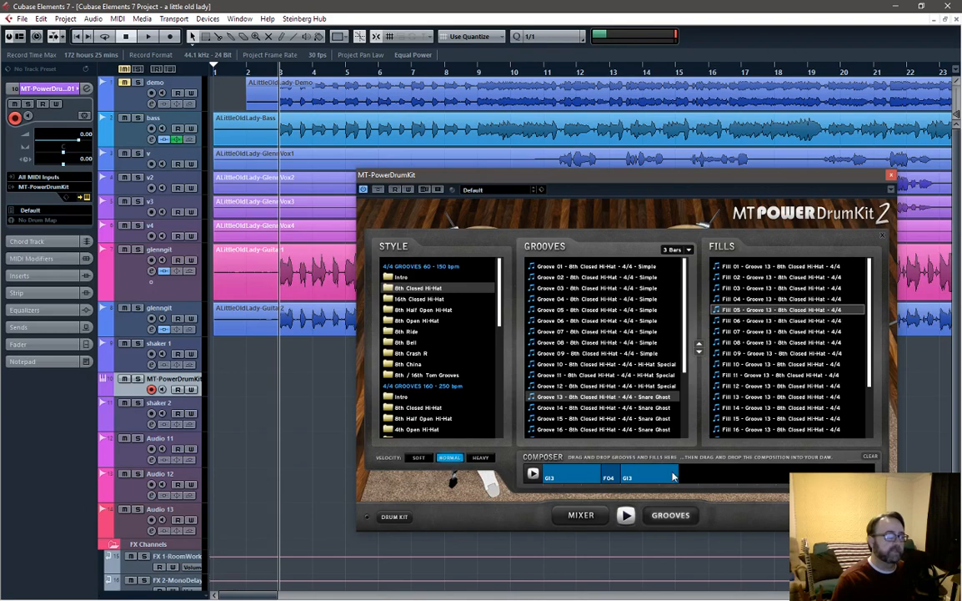
left_click(762, 300)
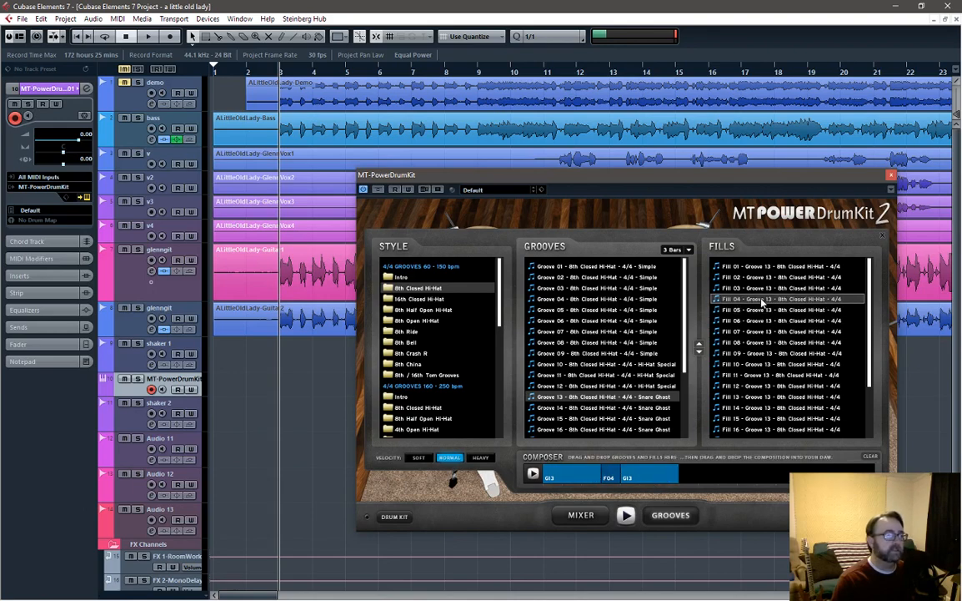
left_click(627, 514)
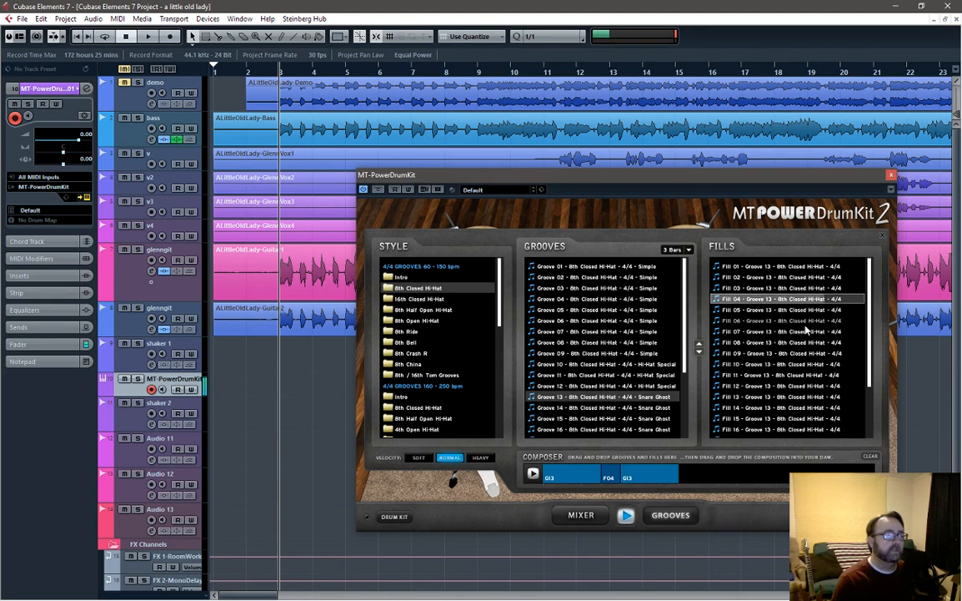
left_click_drag(725, 299, 689, 472)
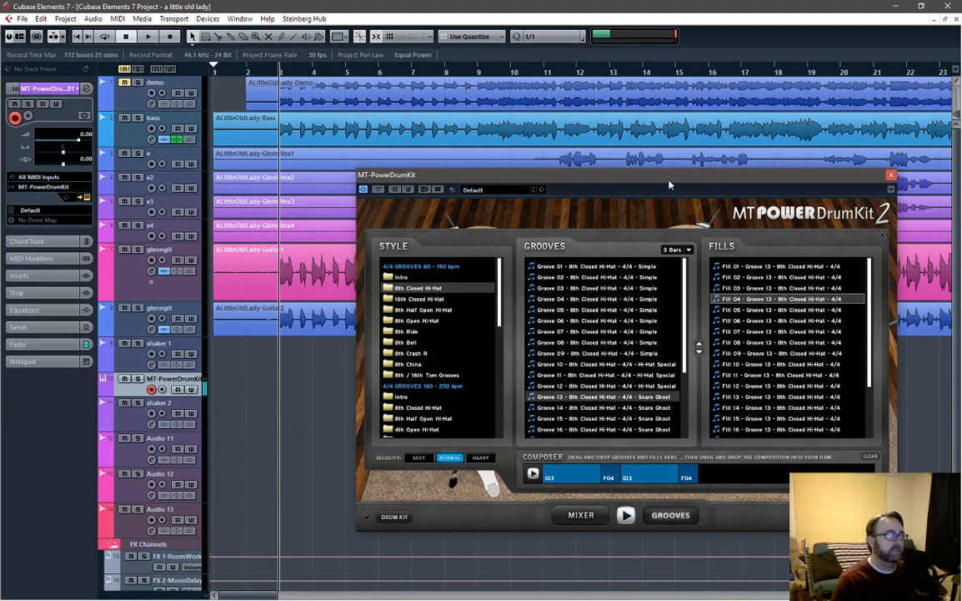
Step: Move the drum kit window clear of the song's start and place the composed pattern on the MT-PowerDrumKit track at bar 3
left_click_drag(602, 174, 673, 70)
left_click_drag(739, 81, 743, 119)
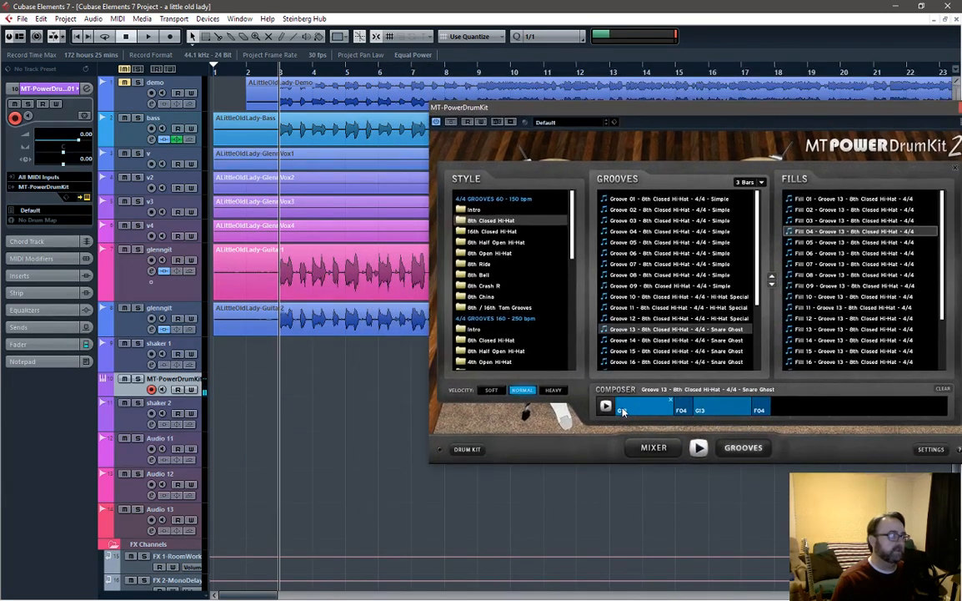
left_click_drag(622, 409, 500, 408)
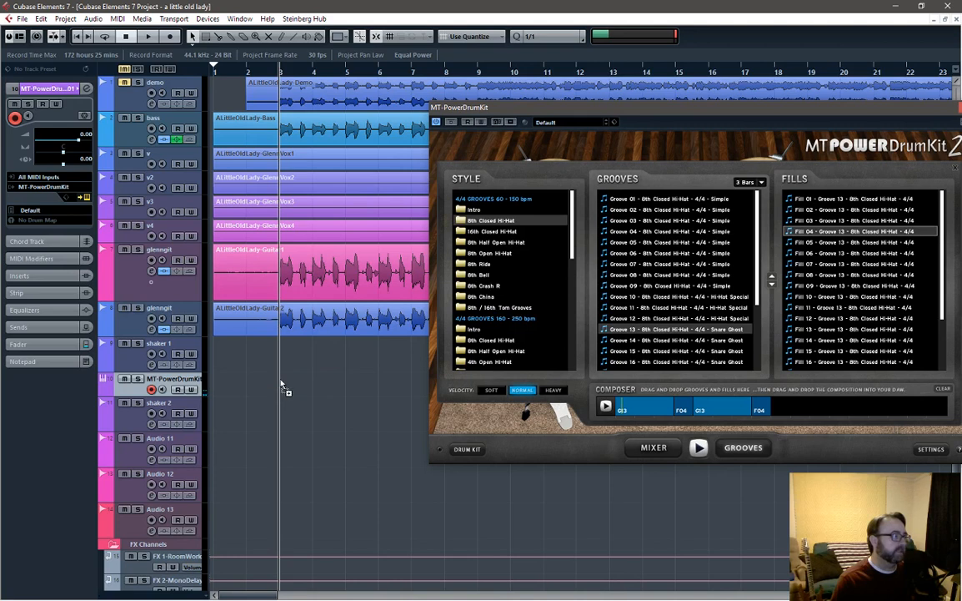
left_click_drag(281, 386, 282, 386)
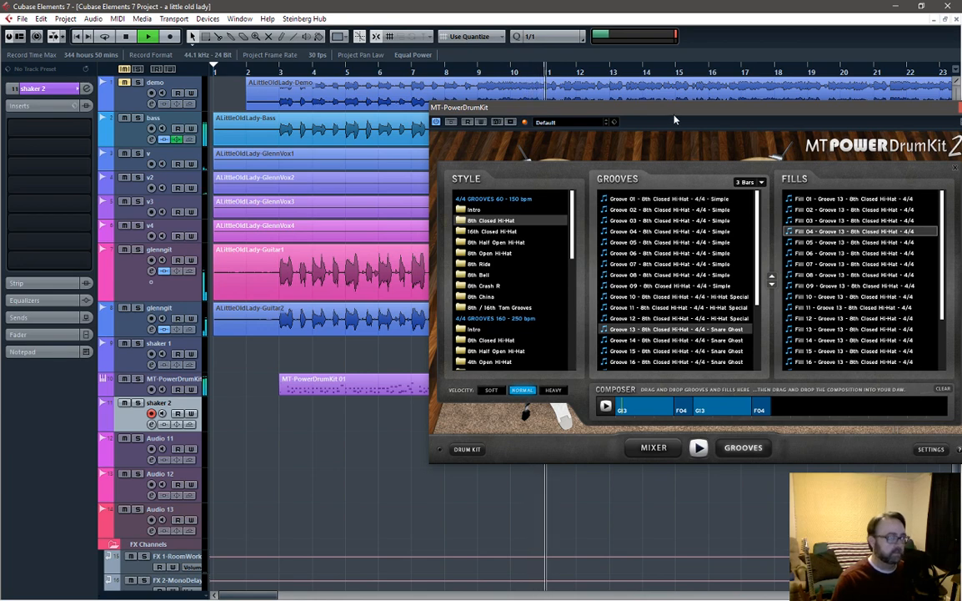
Step: Remove both Fill 04 blocks and the second Groove 13 from the composer, keeping only the first Groove 13
left_click_drag(672, 113, 452, 137)
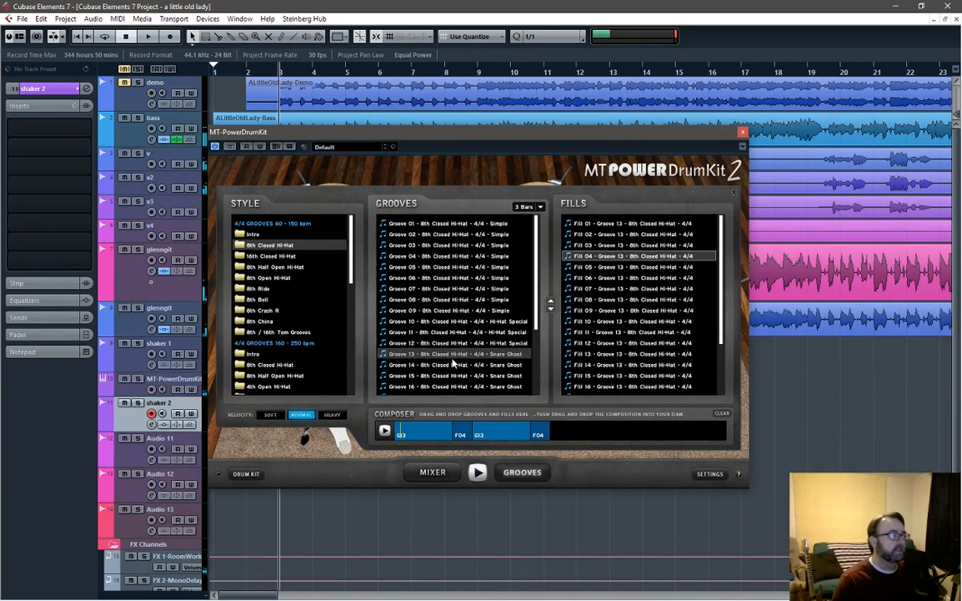
left_click(472, 424)
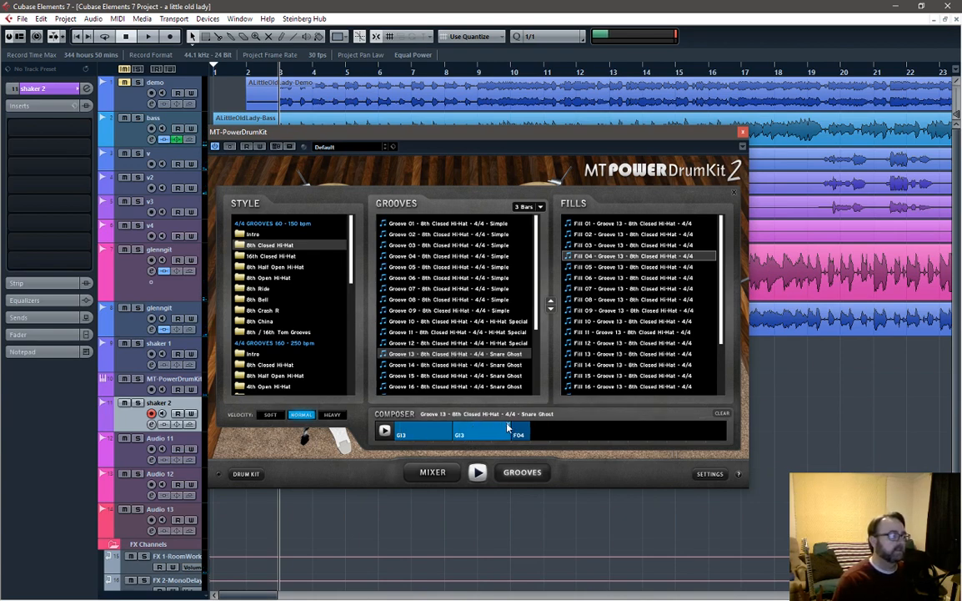
left_click(508, 426)
left_click(471, 426)
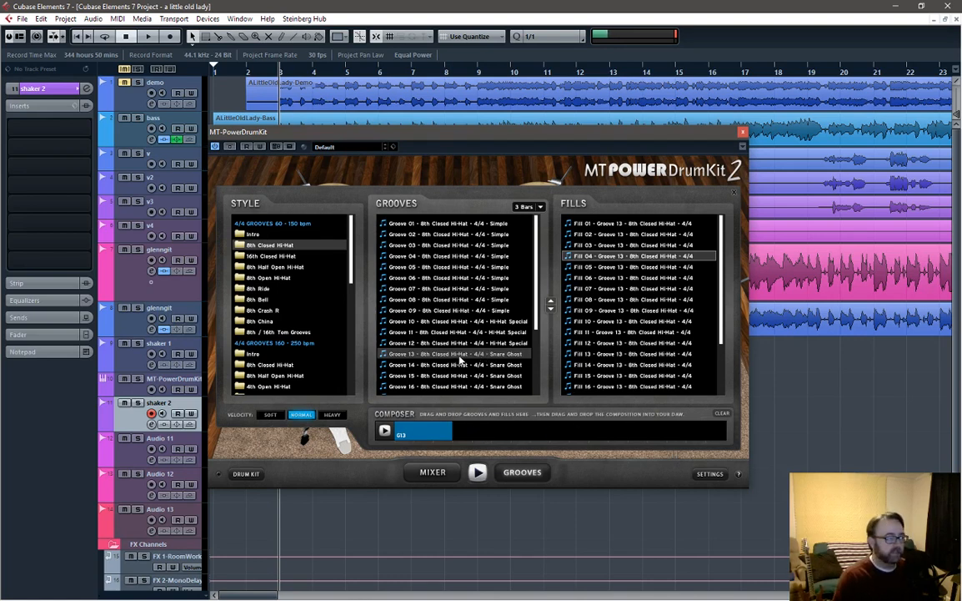
Step: Audition Fill 01 of Groove 13 and add it to the composer after the groove
mouse_move(449, 135)
left_mouse_down()
mouse_move(454, 222)
mouse_move(503, 444)
mouse_move(503, 399)
mouse_move(524, 386)
mouse_move(567, 407)
mouse_move(554, 459)
mouse_move(634, 337)
mouse_move(619, 304)
mouse_move(450, 174)
mouse_move(445, 116)
left_mouse_up()
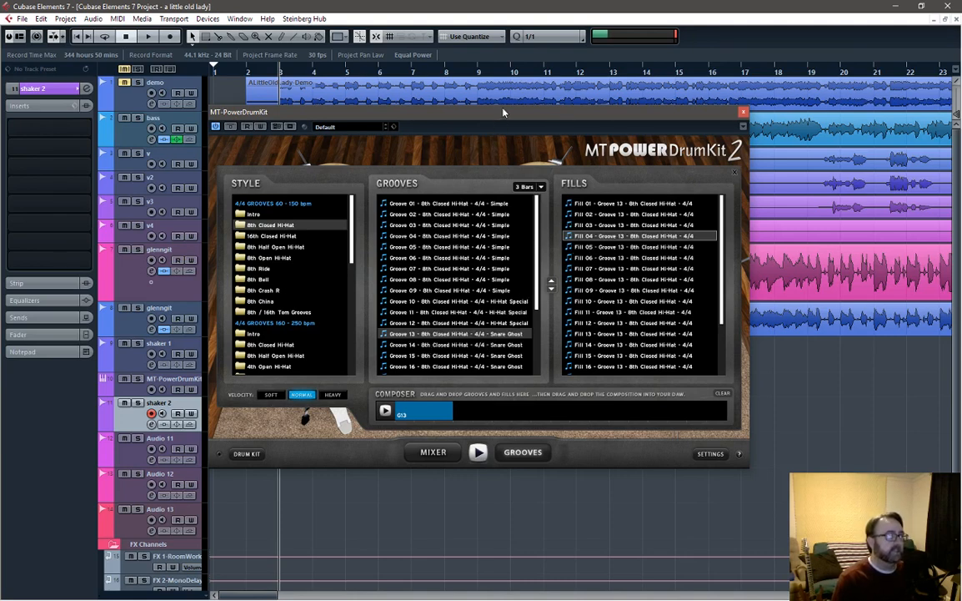
left_click_drag(502, 119, 503, 86)
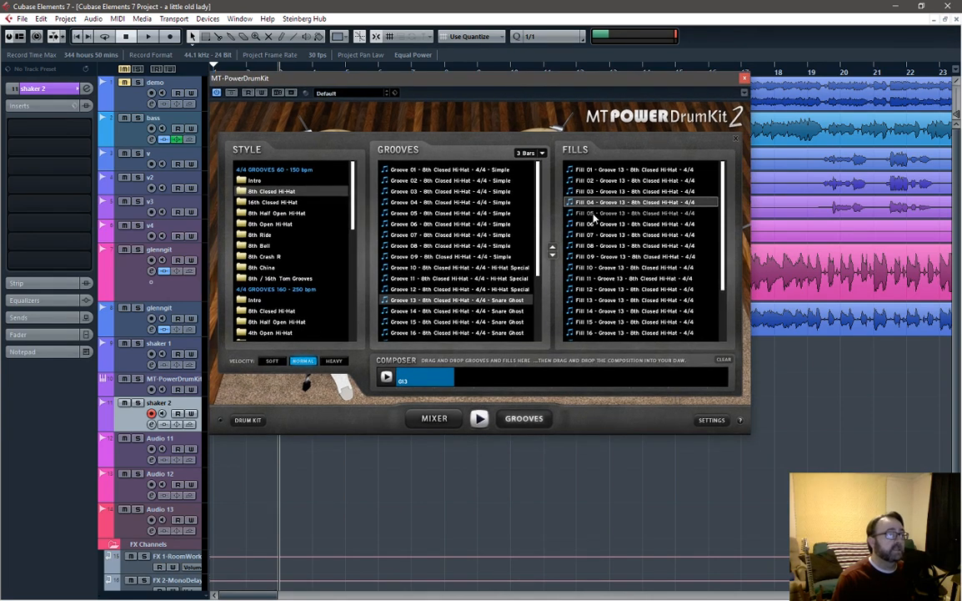
left_click(594, 170)
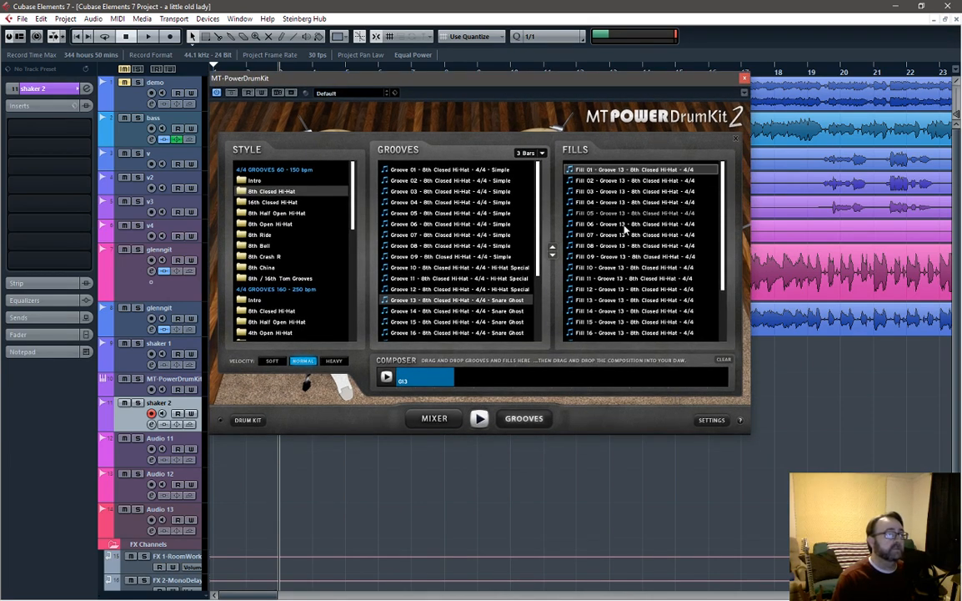
left_click(482, 420)
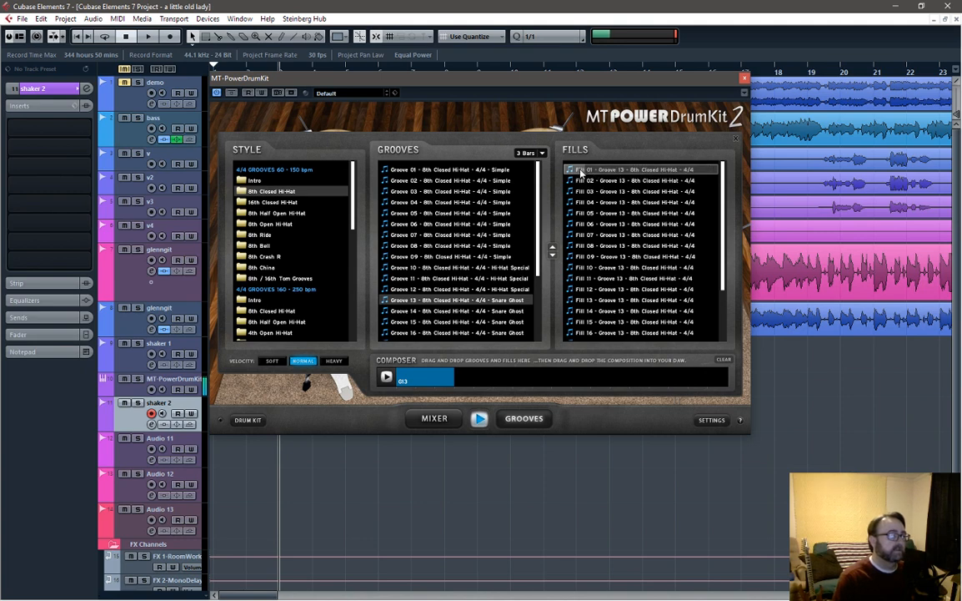
left_click_drag(577, 171, 427, 371)
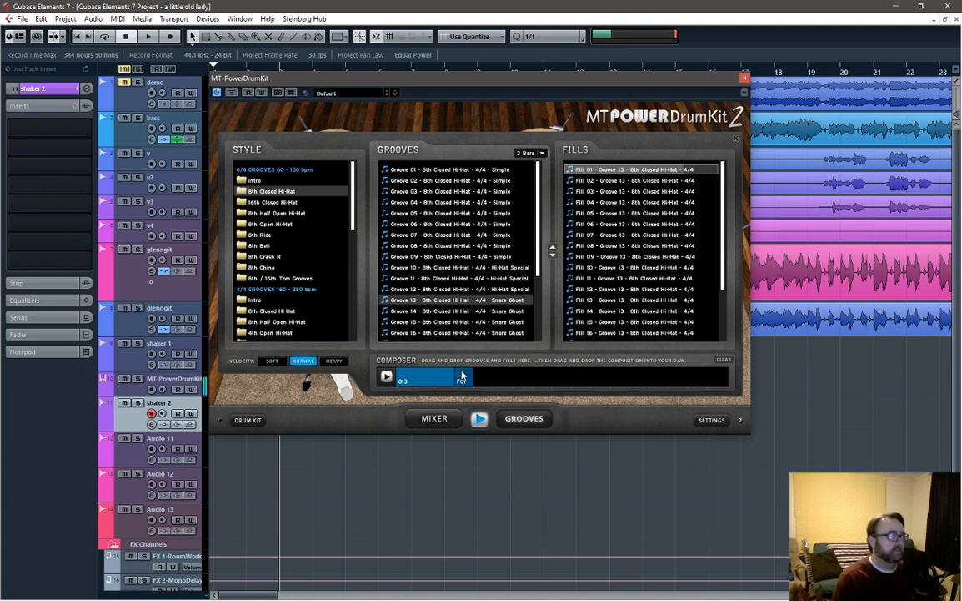
Step: Extend the composer pattern with another Groove 13 followed by Fill 02
left_click(472, 305)
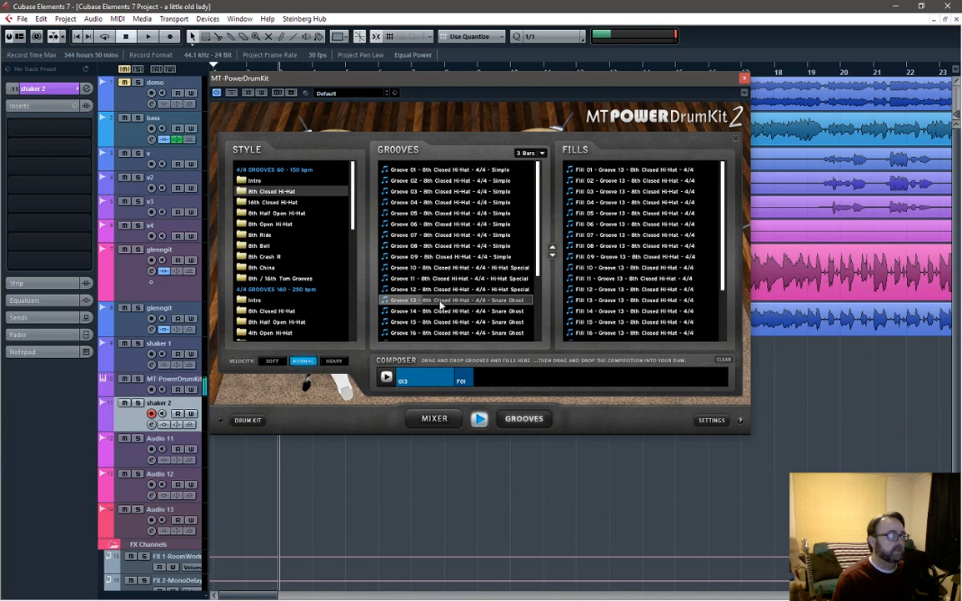
left_click_drag(441, 304, 492, 382)
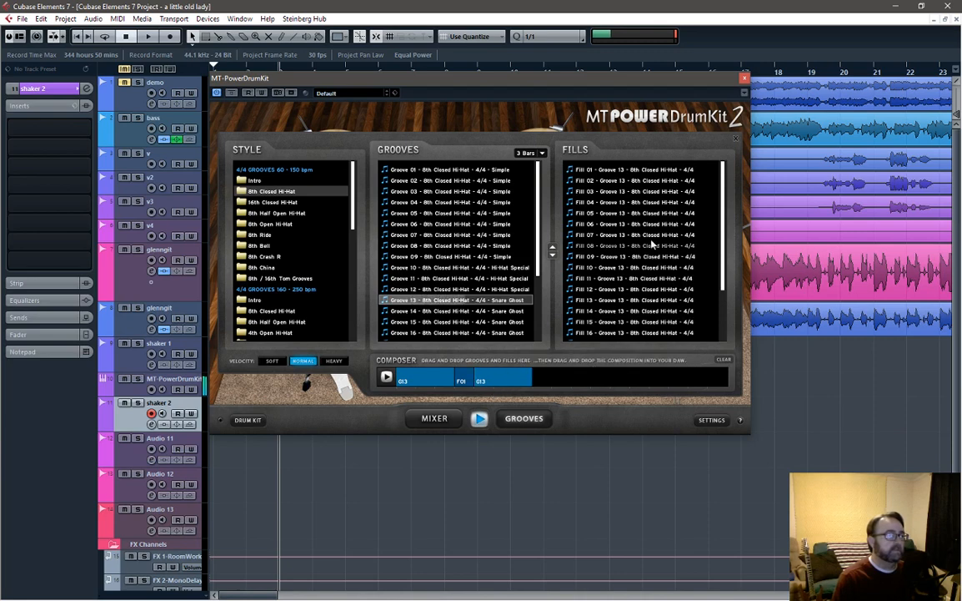
left_click(585, 180)
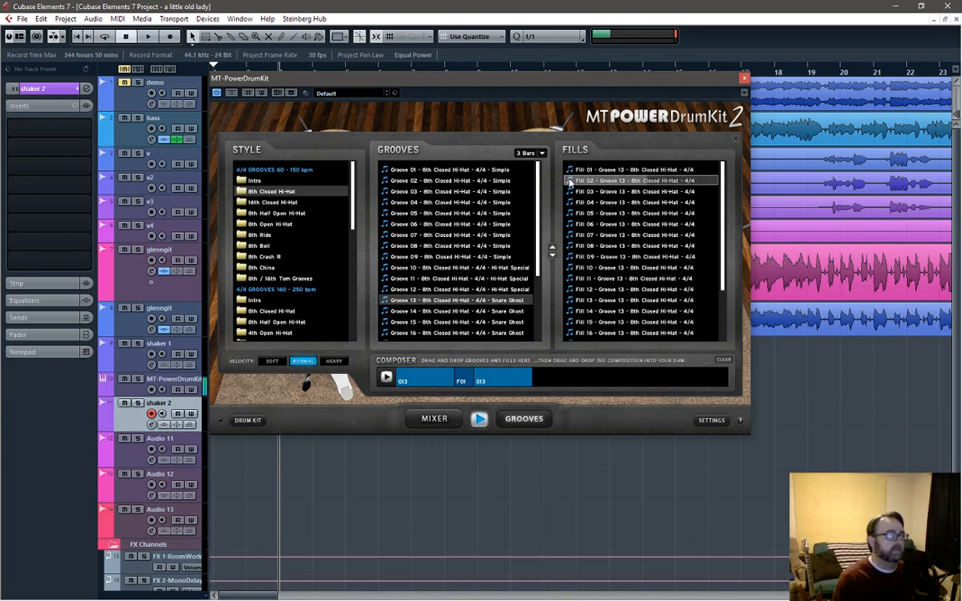
left_click_drag(570, 182, 540, 380)
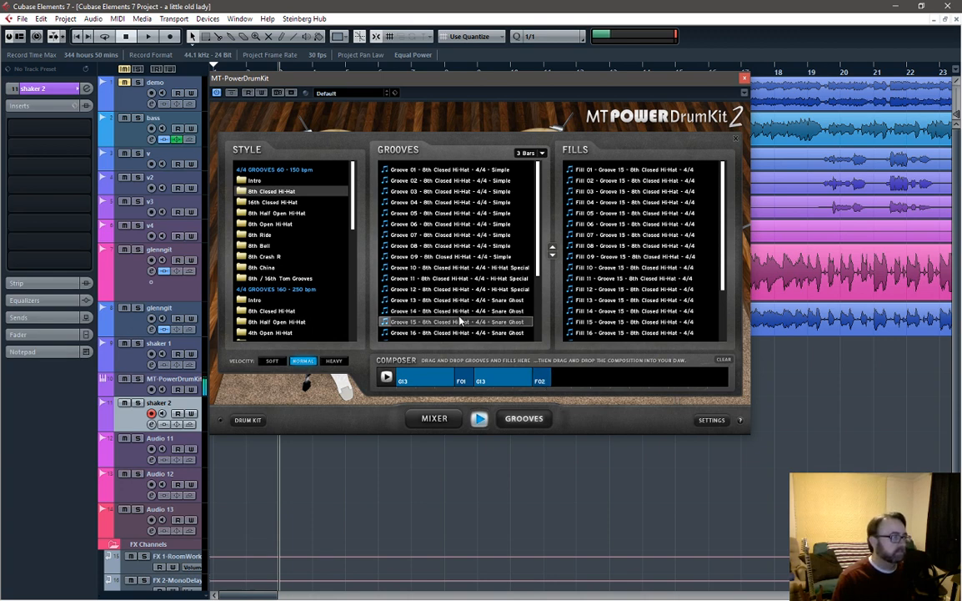
Step: Compare Grooves 15, 13 and 14 of the 8th Closed Hi-Hat Snare Ghost set by auditioning them
left_click(527, 322)
left_click(417, 300)
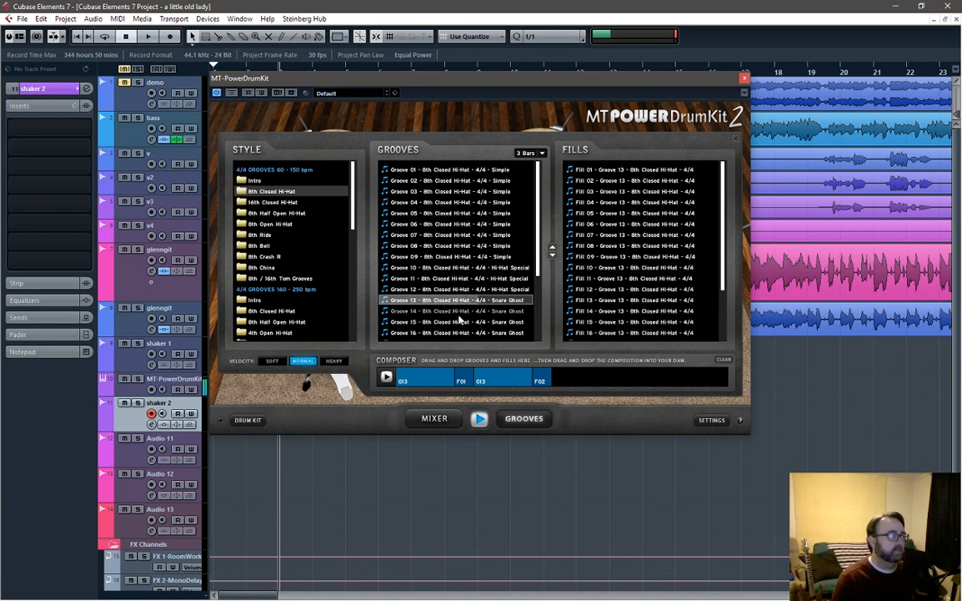
left_click(457, 311)
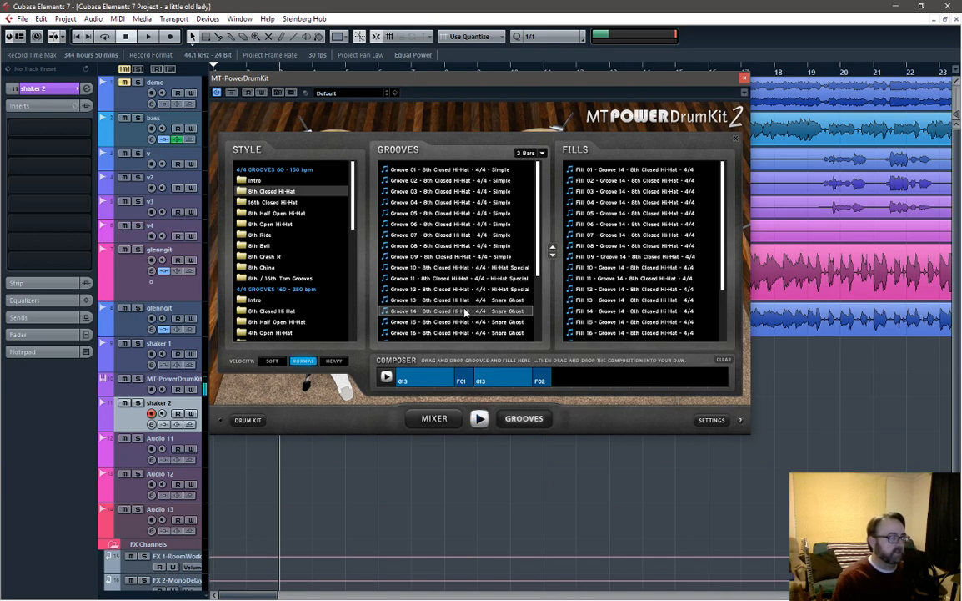
Step: Uncover the drum track and place the new composer pattern on it at bar 11, directly after the first drum part
left_click_drag(466, 86, 268, 19)
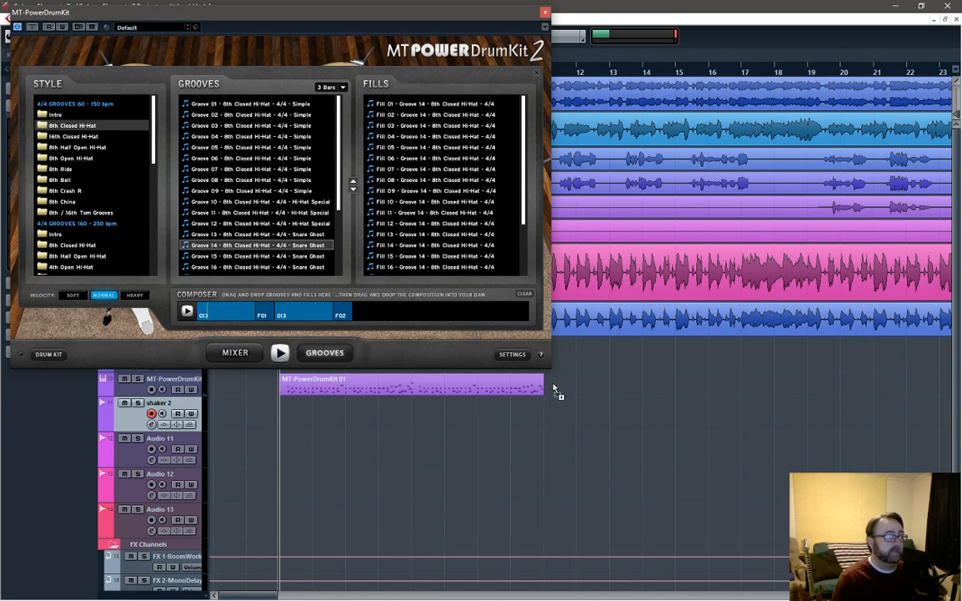
left_click_drag(551, 389, 806, 386)
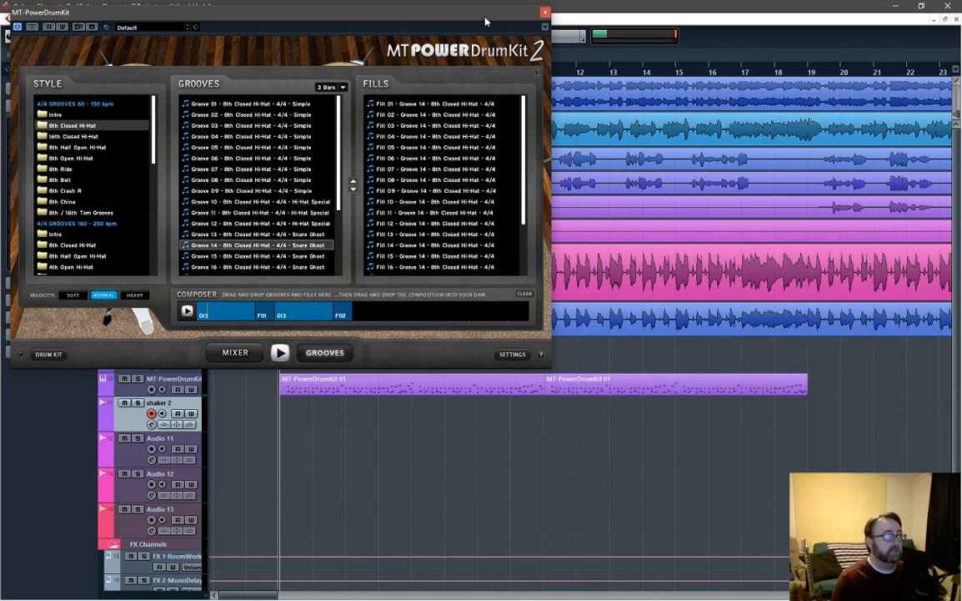
Step: Play the song from bar 11 to hear the second drum part, and stop playback
left_click_drag(437, 15, 424, 95)
left_click(546, 74)
key("space")
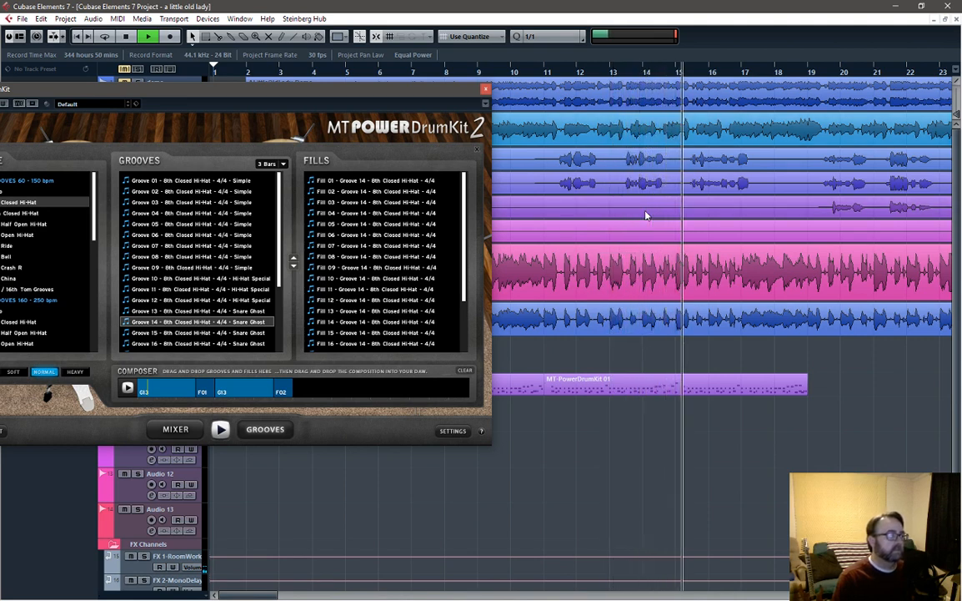
left_click_drag(236, 94, 428, 92)
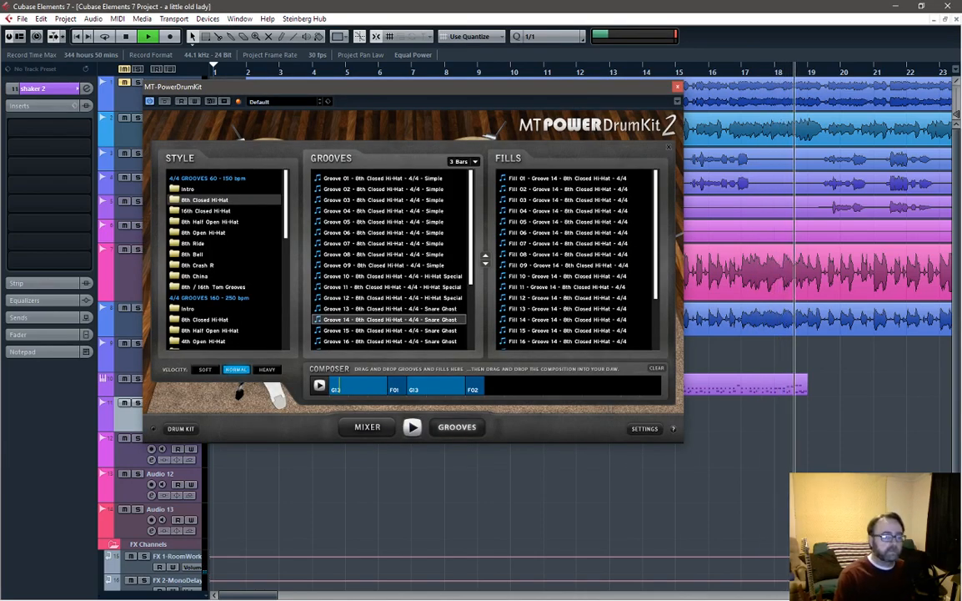
key("space")
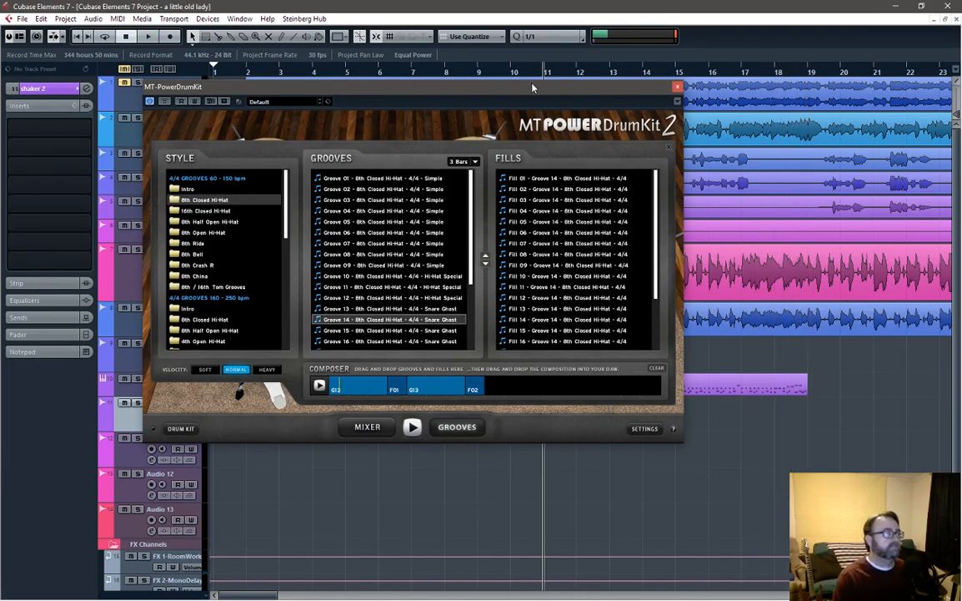
Step: Empty the composer of its remaining grooves and fills, and audition Groove 15 of the Snare Ghost set
left_click(384, 380)
left_click(346, 380)
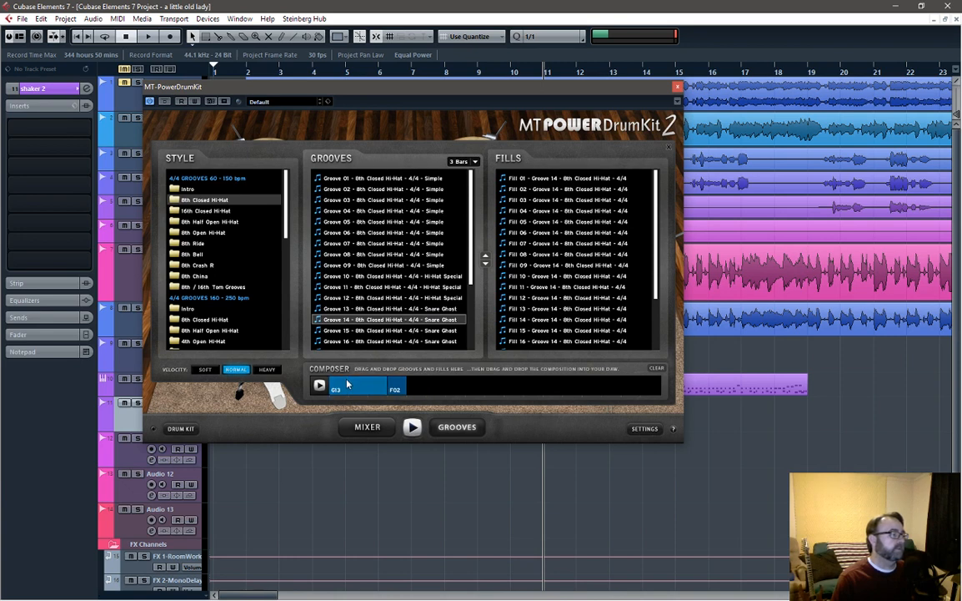
left_click(386, 380)
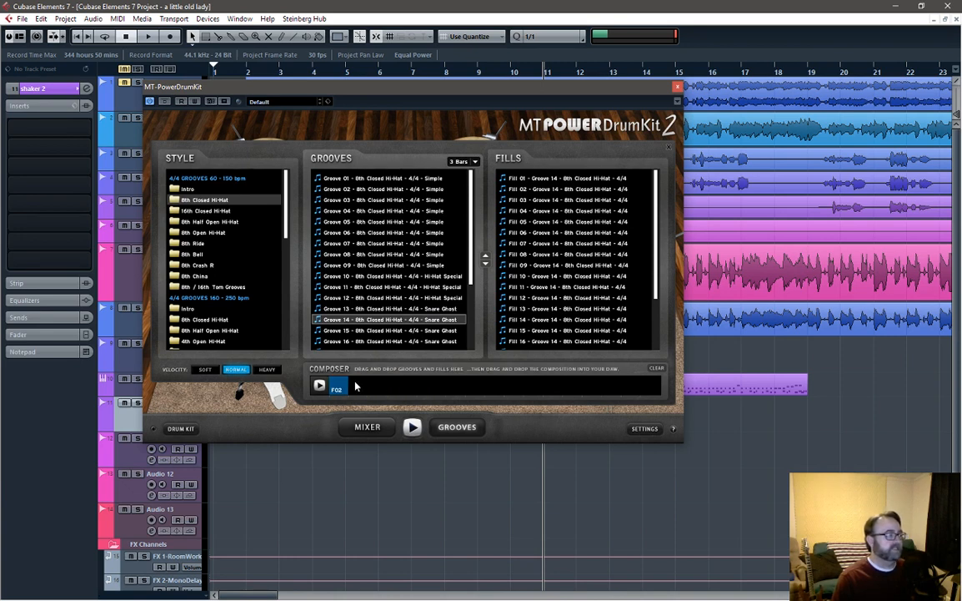
left_click(348, 382)
left_click(366, 332)
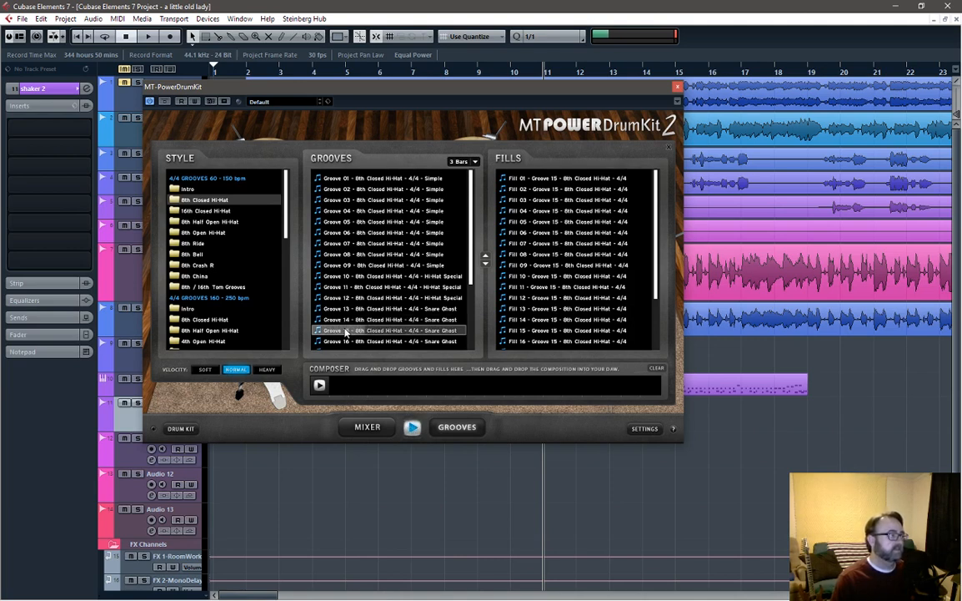
Step: Start a new composer pattern with Groove 14 of the 8th Closed Hi-Hat Snare Ghost set followed by Fill 02
left_click(346, 321)
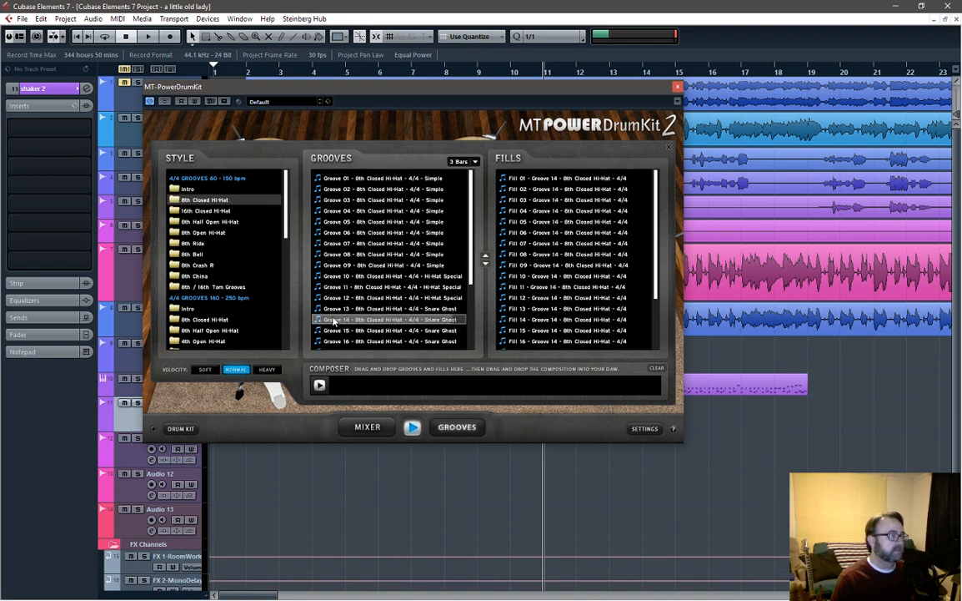
left_click_drag(332, 320, 352, 390)
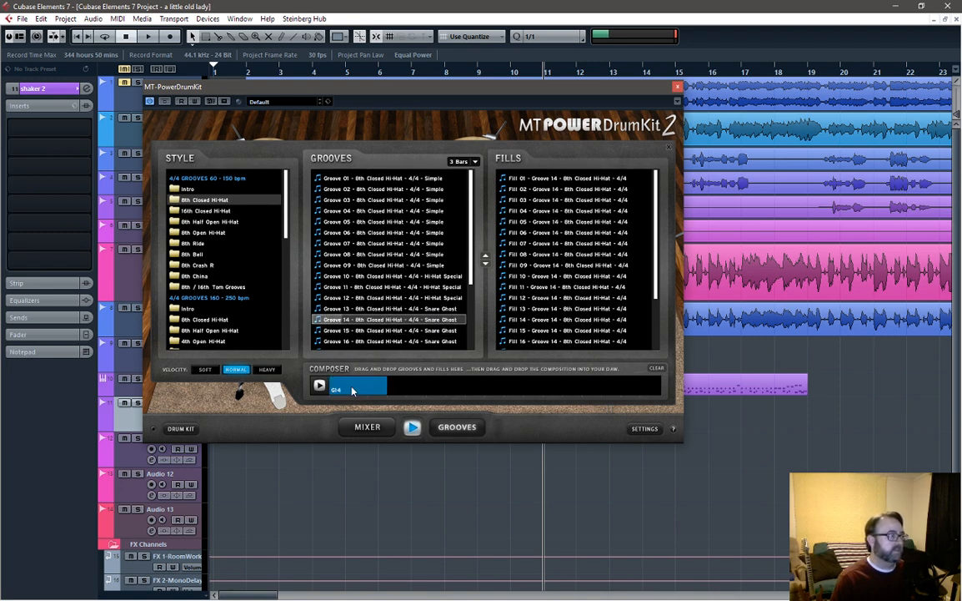
left_click(587, 191)
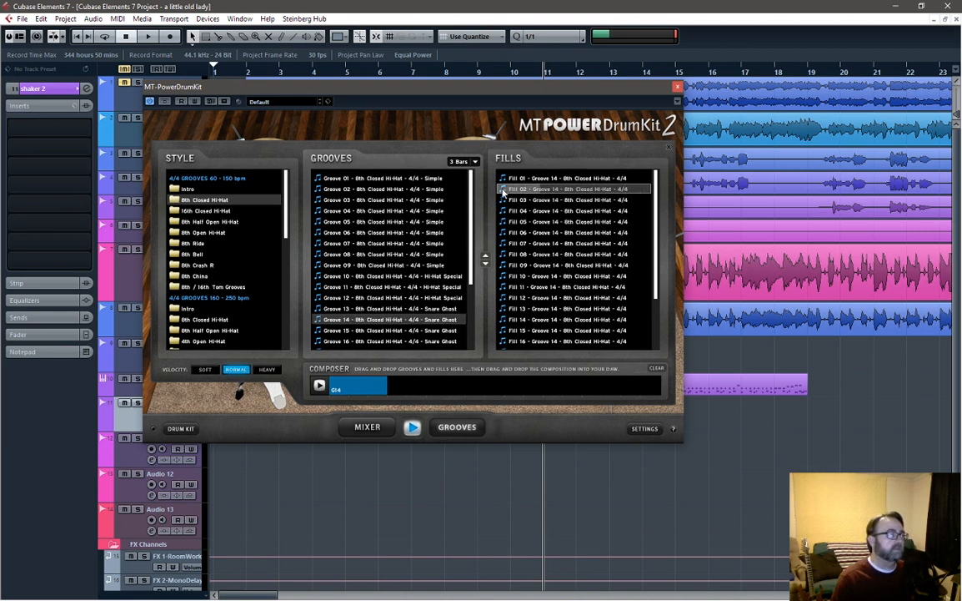
left_click_drag(460, 257, 393, 387)
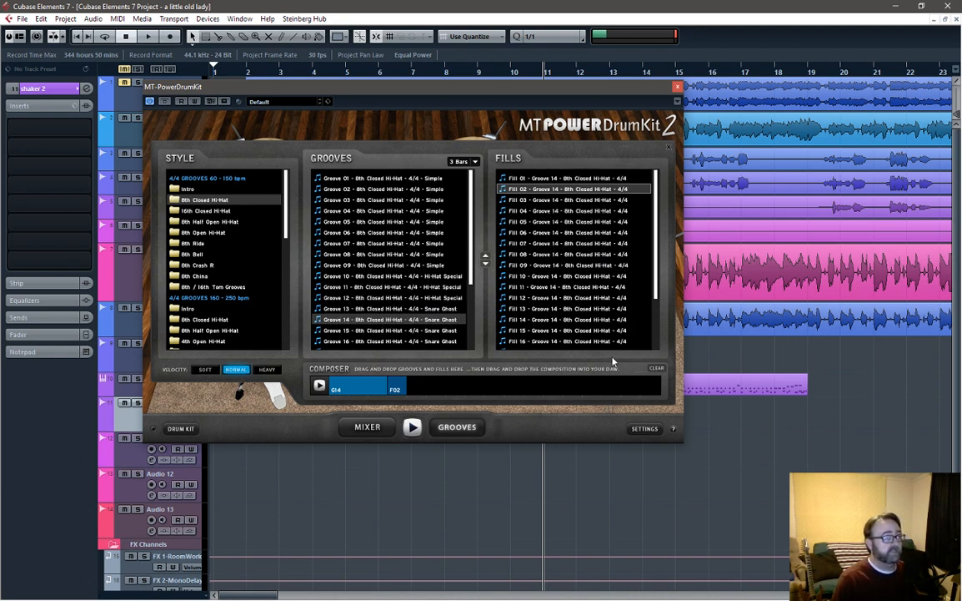
Step: Extend the composer pattern with a second Groove 14, audition Fill 07 and append it at the end
left_click(571, 211)
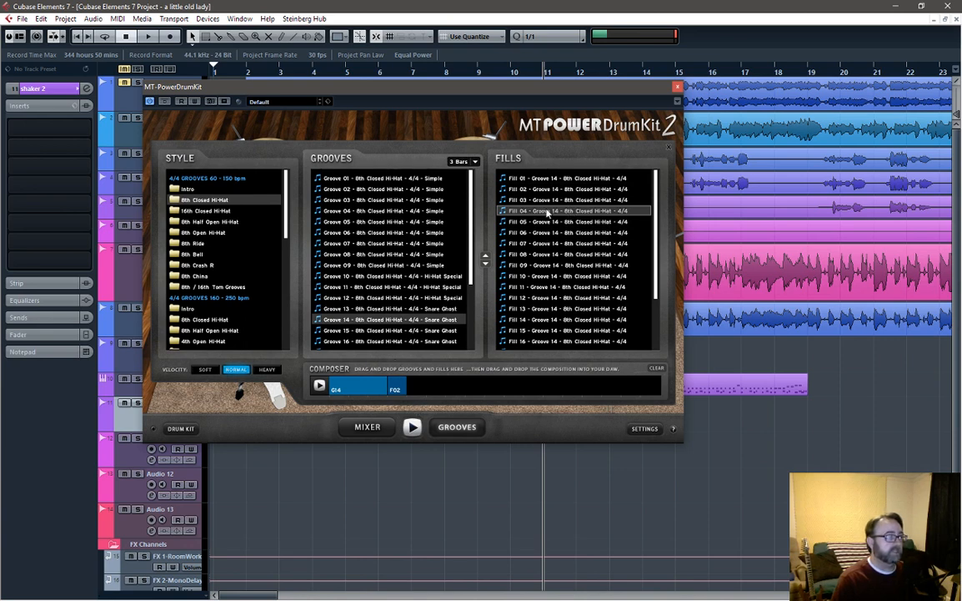
left_click_drag(374, 321, 408, 341)
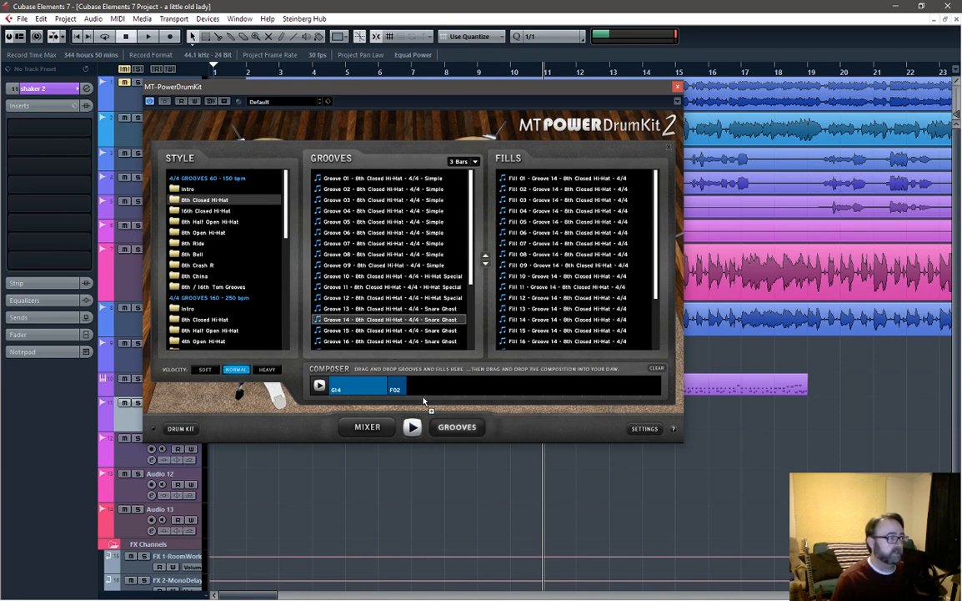
left_click_drag(421, 392, 422, 391)
left_click(552, 243)
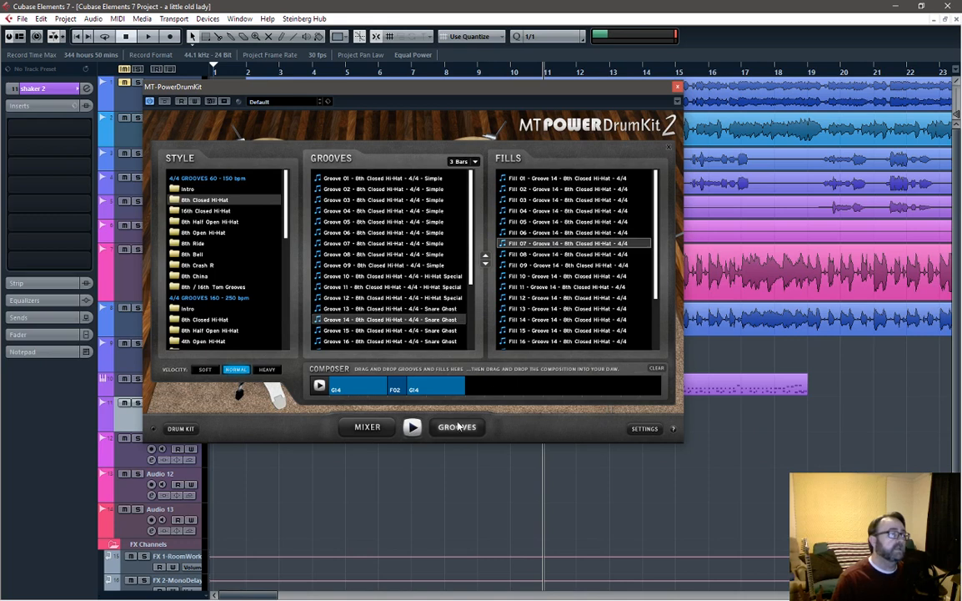
left_click(415, 429)
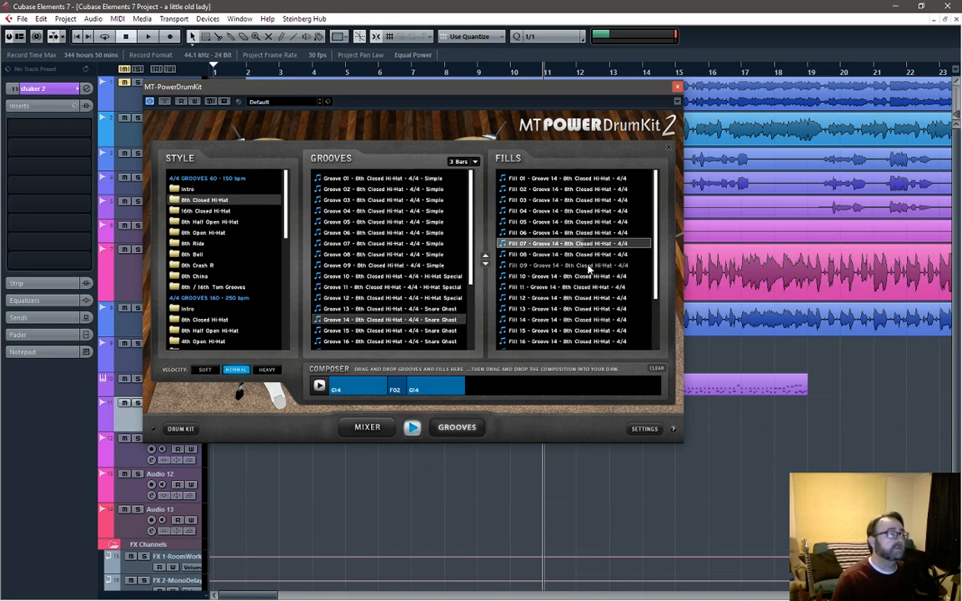
left_click_drag(534, 246, 471, 390)
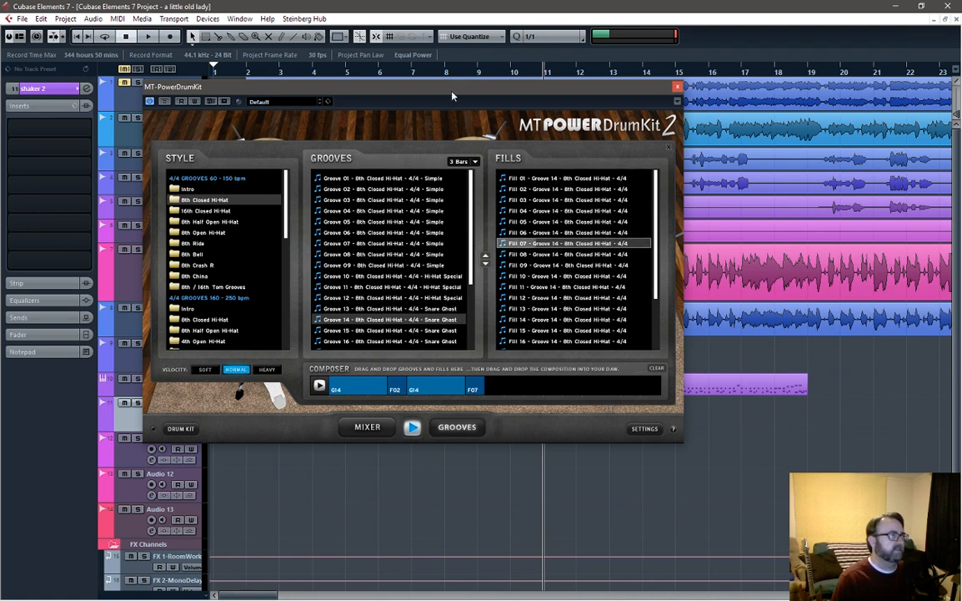
Step: Place the finished composer pattern on the drum track at bar 19, directly after the second drum part, and close the drum plug-in
key("space")
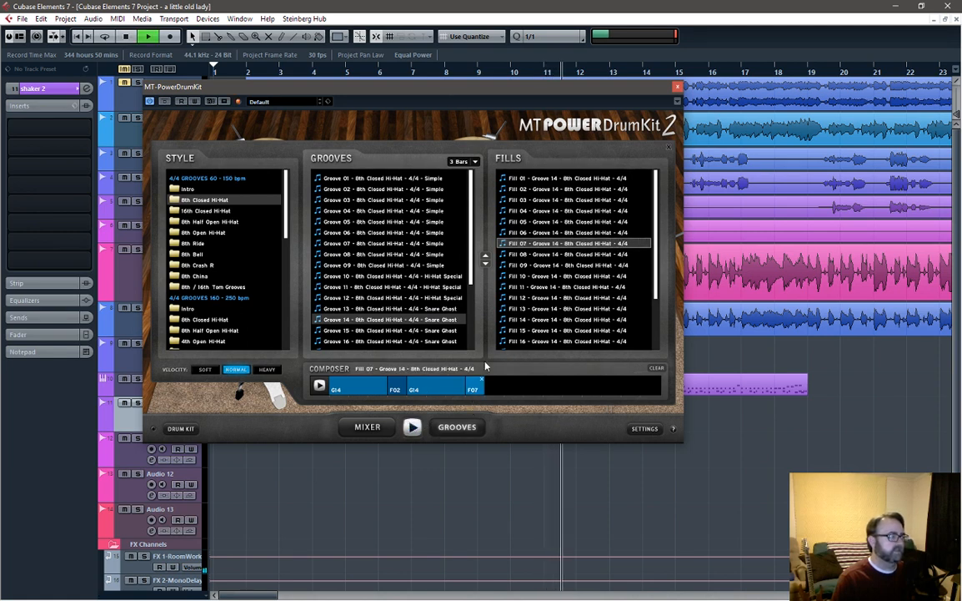
key("space")
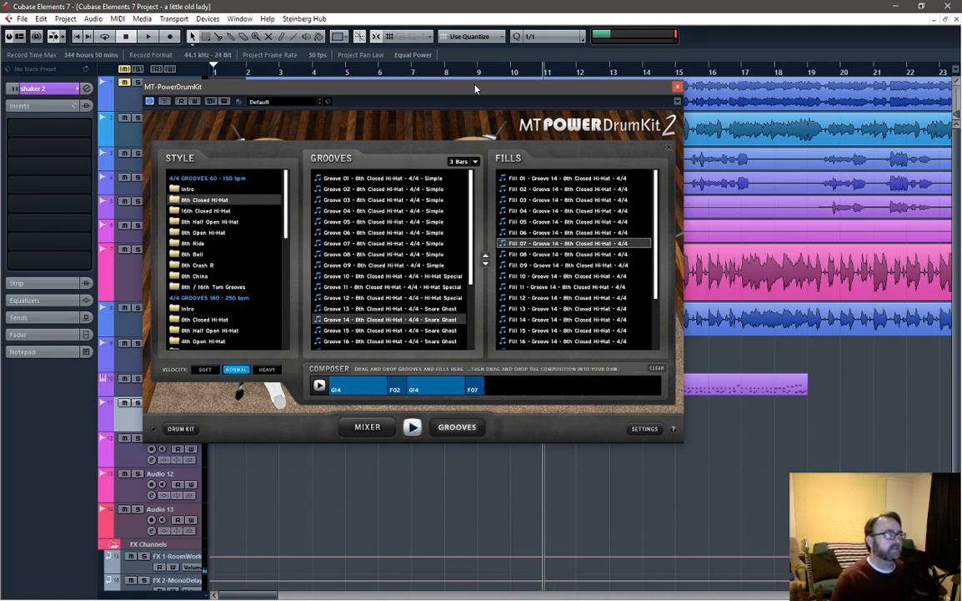
left_click_drag(475, 89, 460, 44)
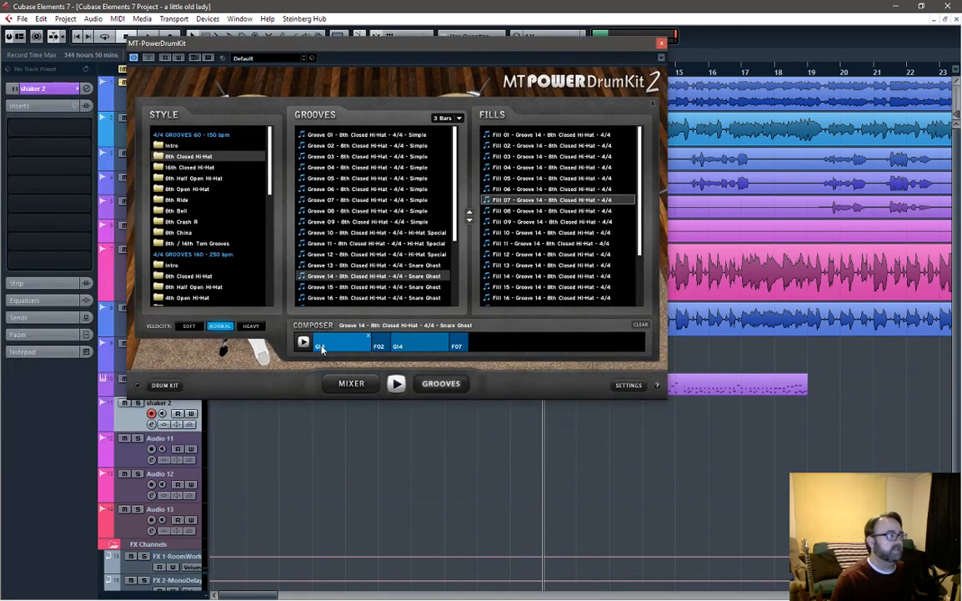
left_click_drag(338, 345, 815, 388)
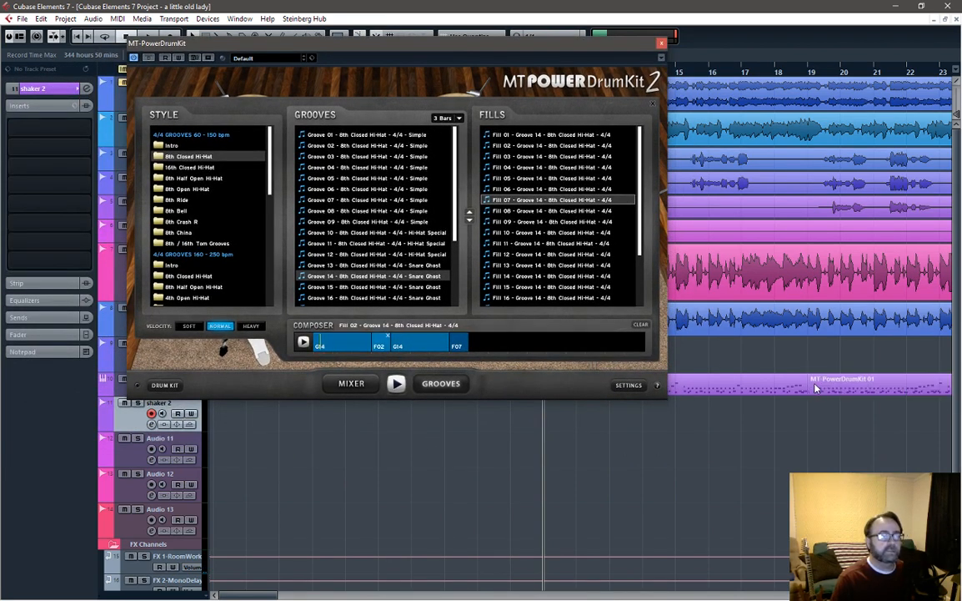
left_click(661, 44)
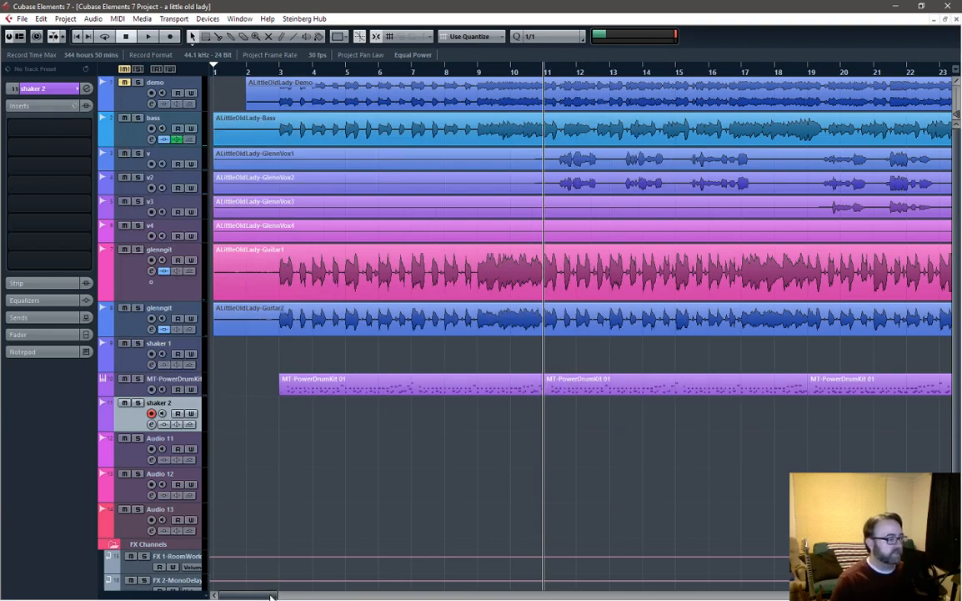
Step: Set the playback position to bar 27 and move the MT-PowerDrumKit track directly above the shaker 1 track
left_click_drag(271, 594, 310, 597)
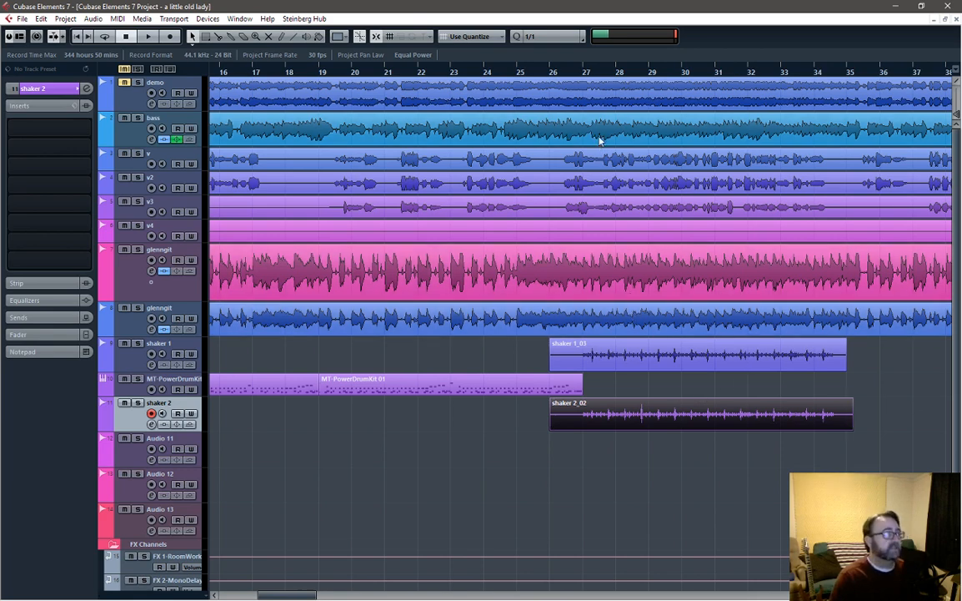
left_click(583, 67)
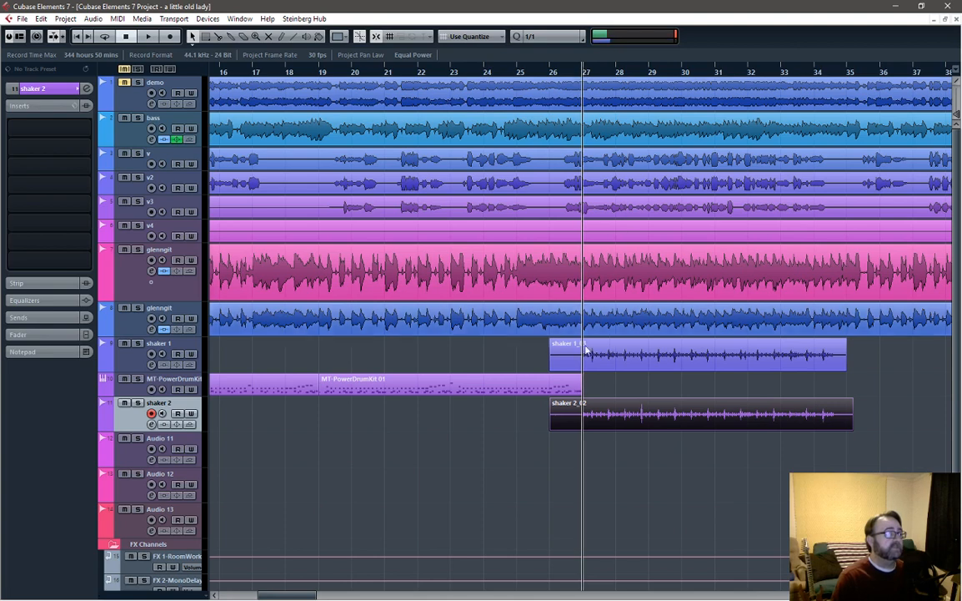
left_click(170, 383)
left_click_drag(169, 384, 162, 315)
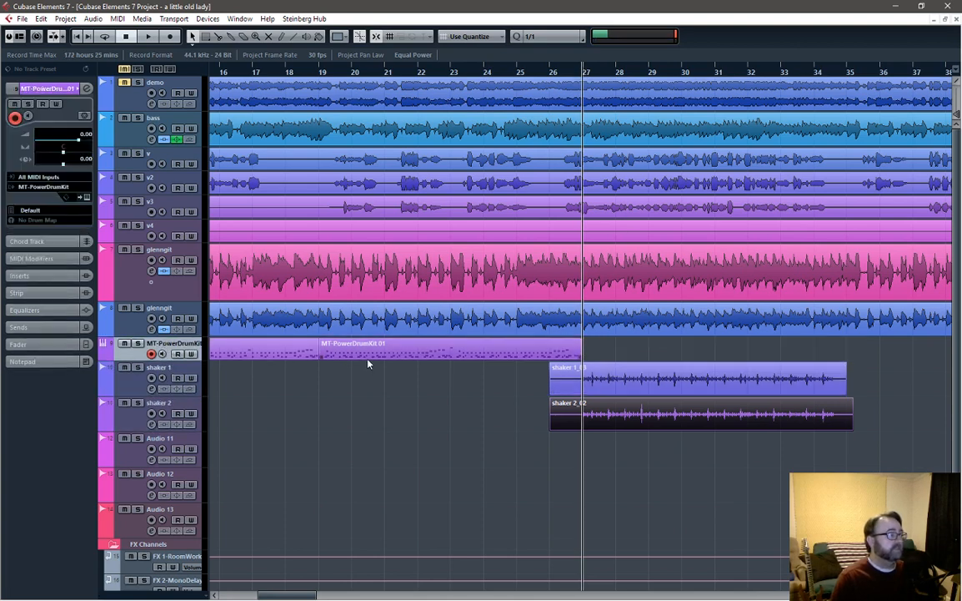
left_click(164, 375)
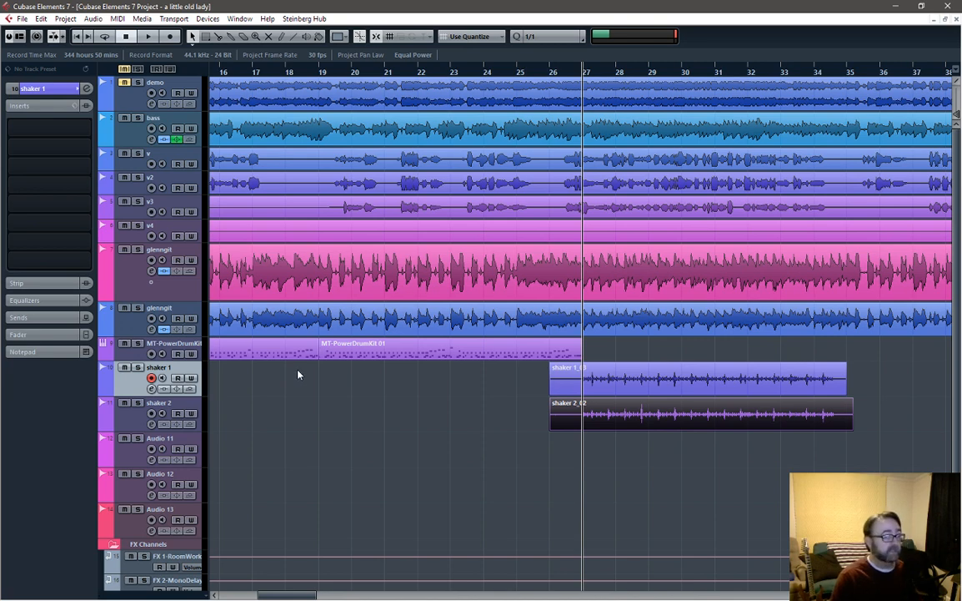
left_click(660, 368)
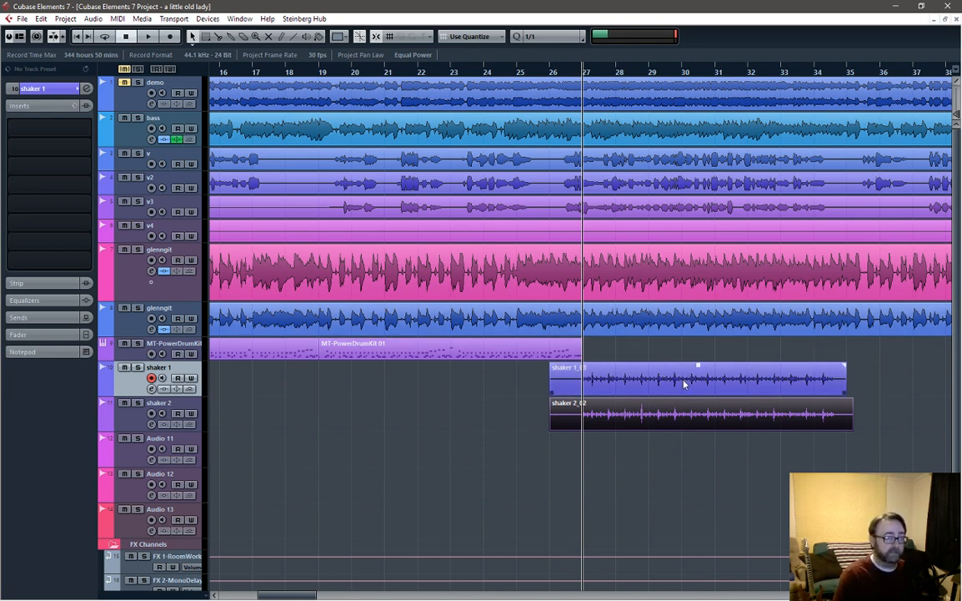
left_click(677, 440)
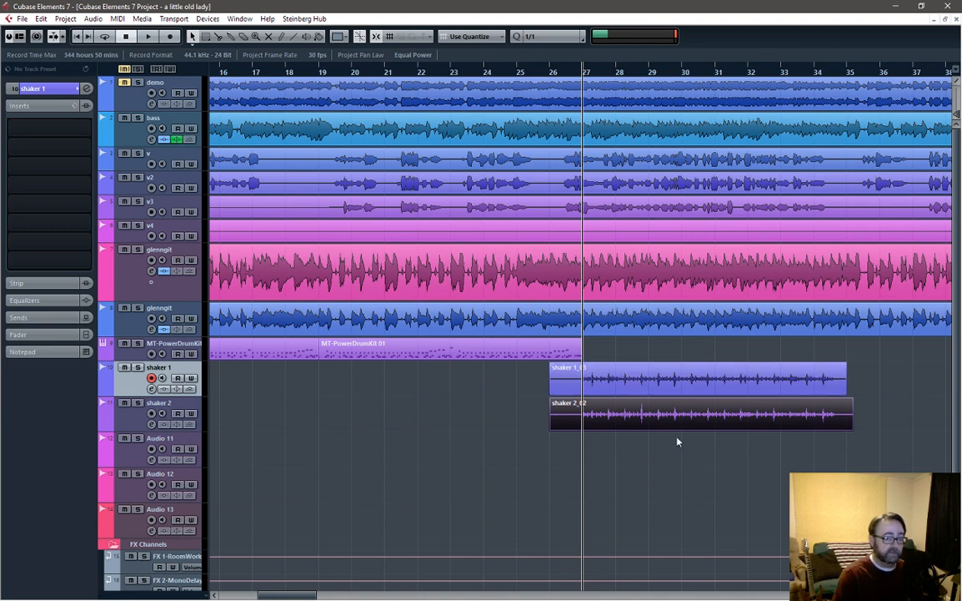
Step: Play the song from bar 27 and, in the MixConsole, pan shaker 1 to L90 and shaker 2 to R90
left_click(166, 125)
key("space")
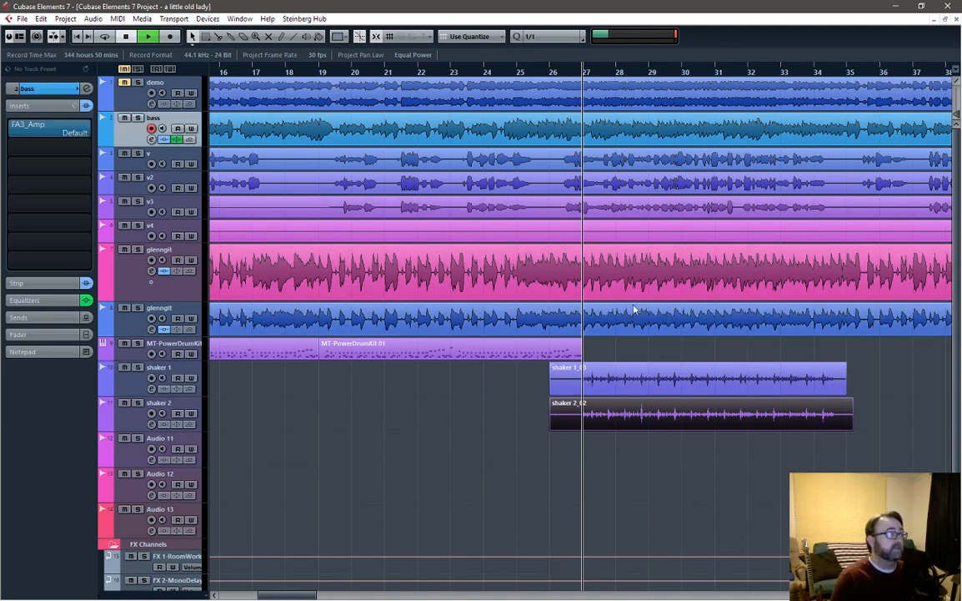
key("F3")
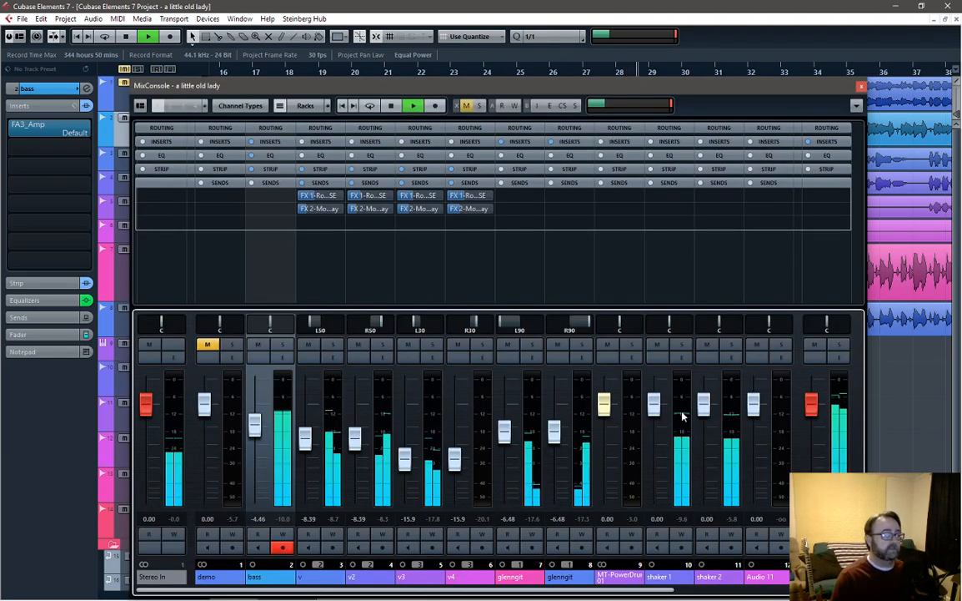
mouse_move(671, 325)
left_mouse_down()
mouse_move(649, 325)
mouse_move(659, 332)
left_mouse_up()
left_click_drag(720, 323, 738, 324)
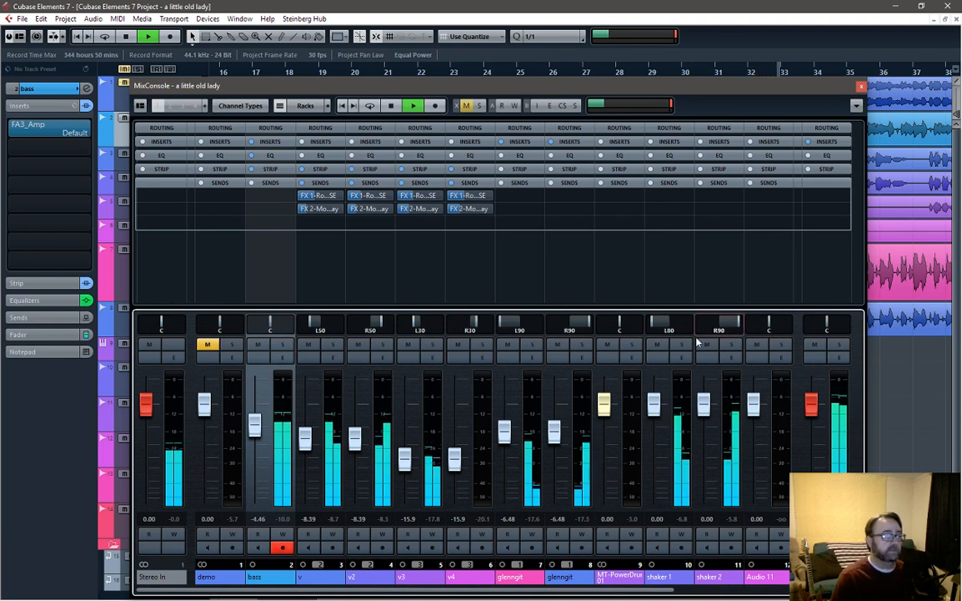
double_click(673, 332)
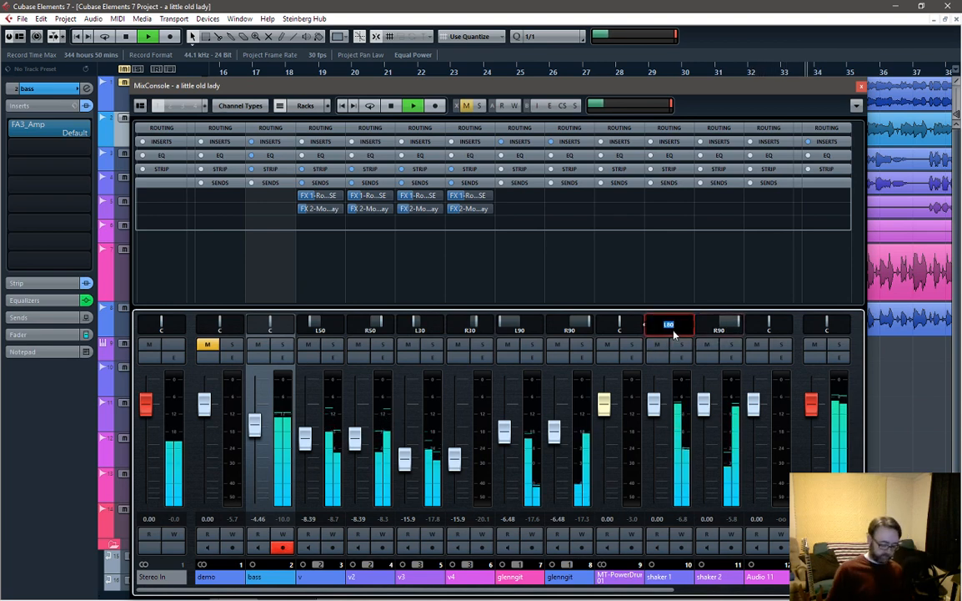
type("-90")
key("Return")
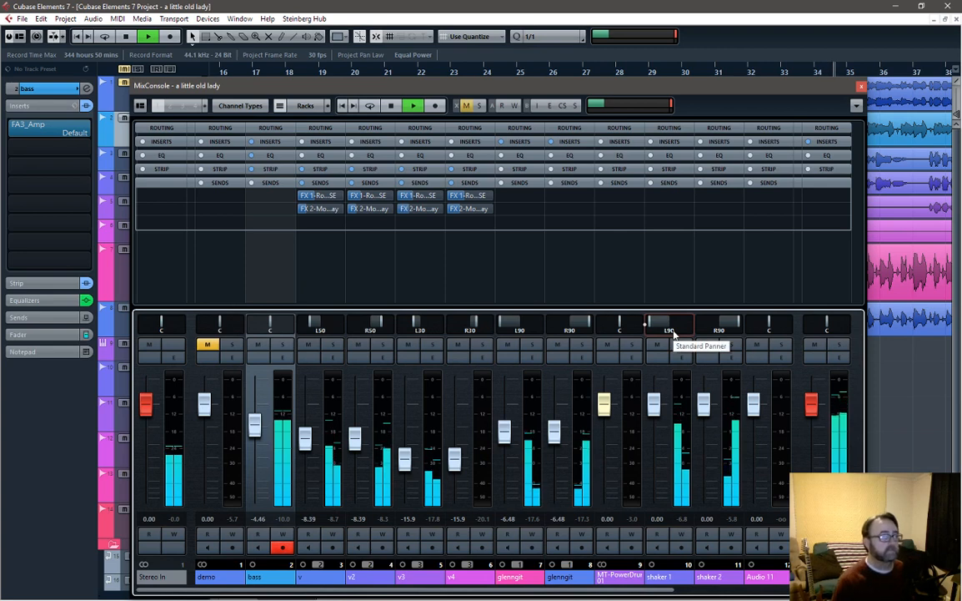
key("space")
Step: Add a send to FX 1-RoomWorks SE on both the shaker 1 and shaker 2 channels
left_click(690, 197)
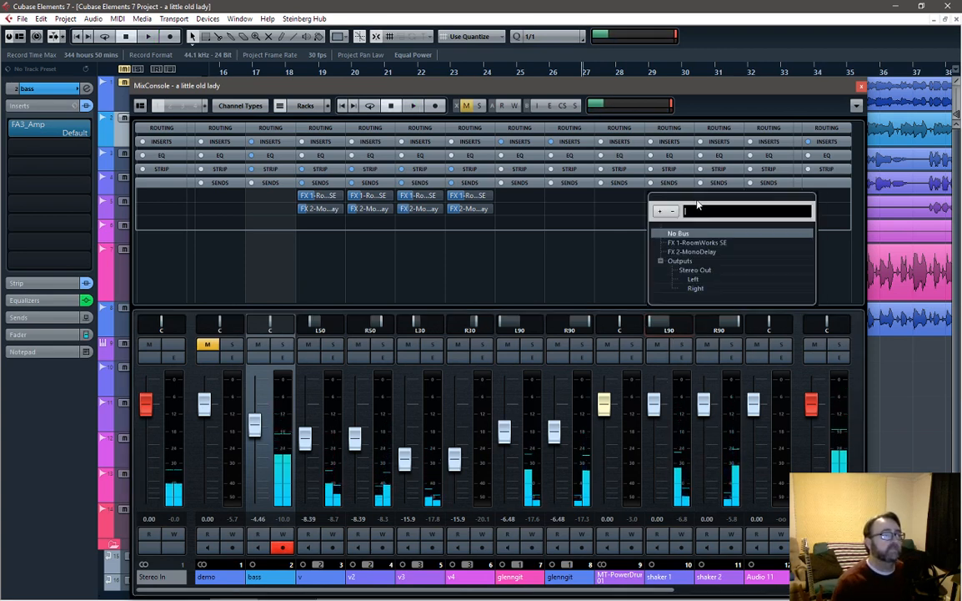
left_click(697, 242)
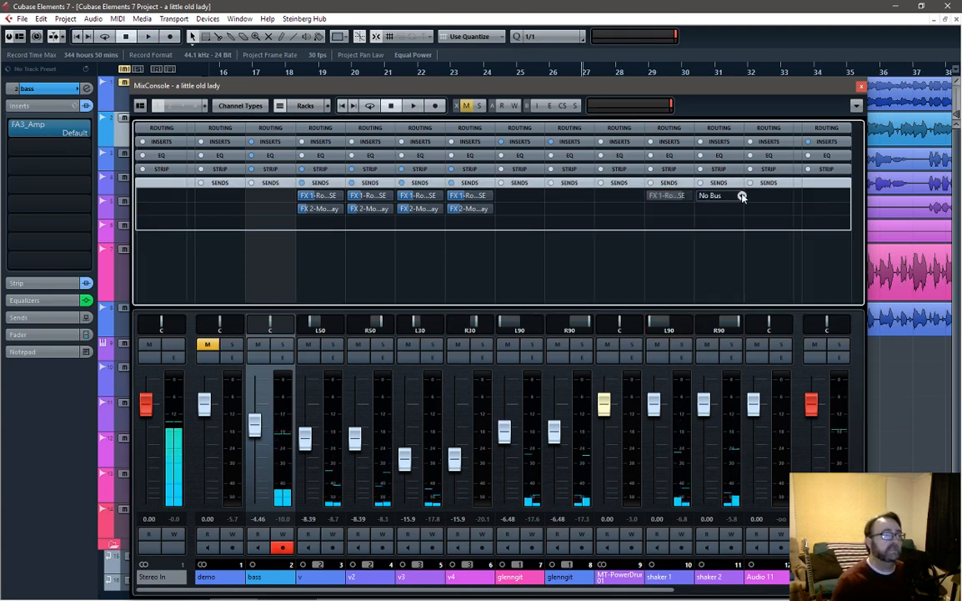
left_click(742, 197)
left_click(734, 242)
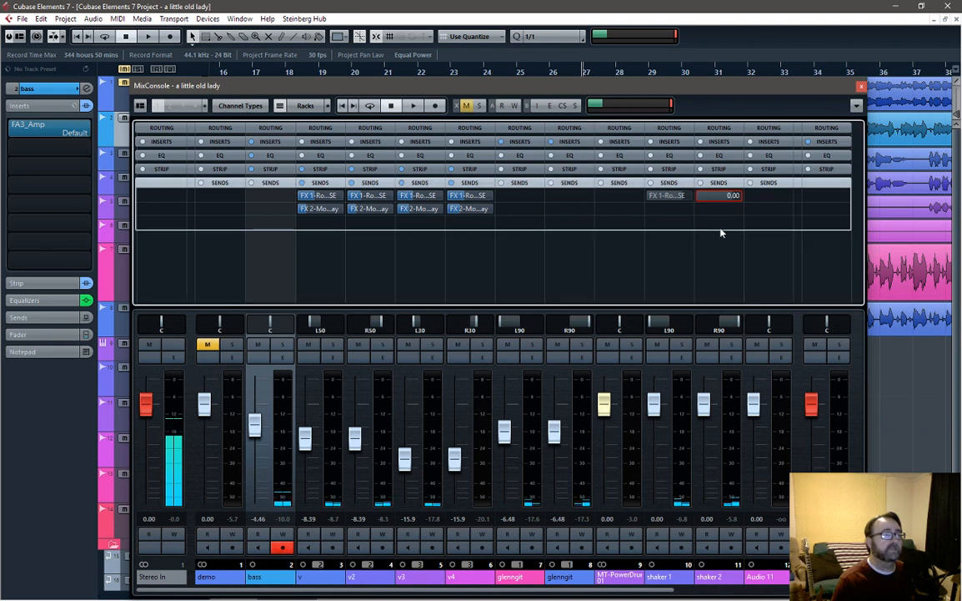
Step: Activate both shaker sends and lower their levels to about -13.7 on shaker 1 and -13.8 on shaker 2
left_click(647, 196)
left_click(693, 195)
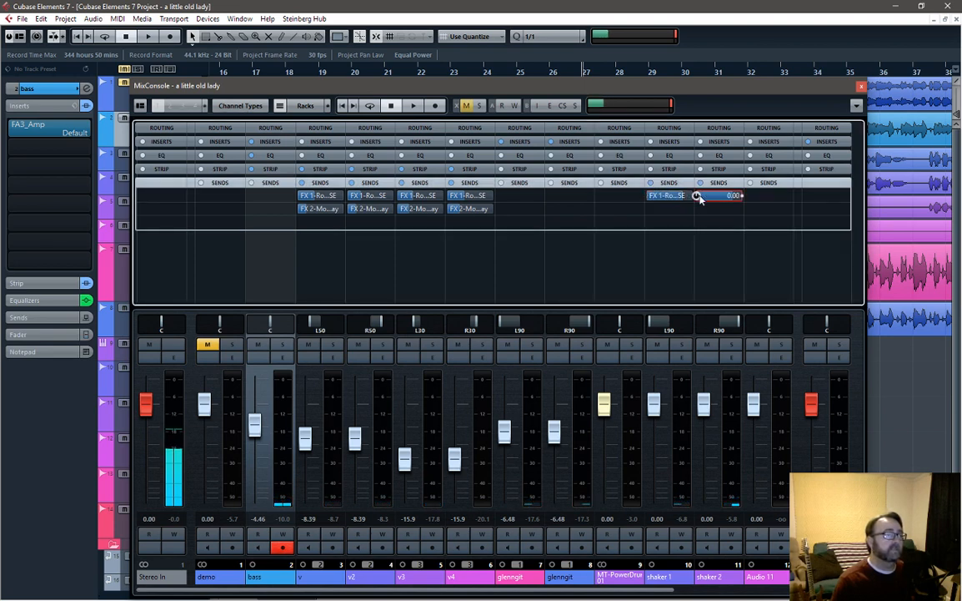
left_click_drag(681, 198, 650, 214)
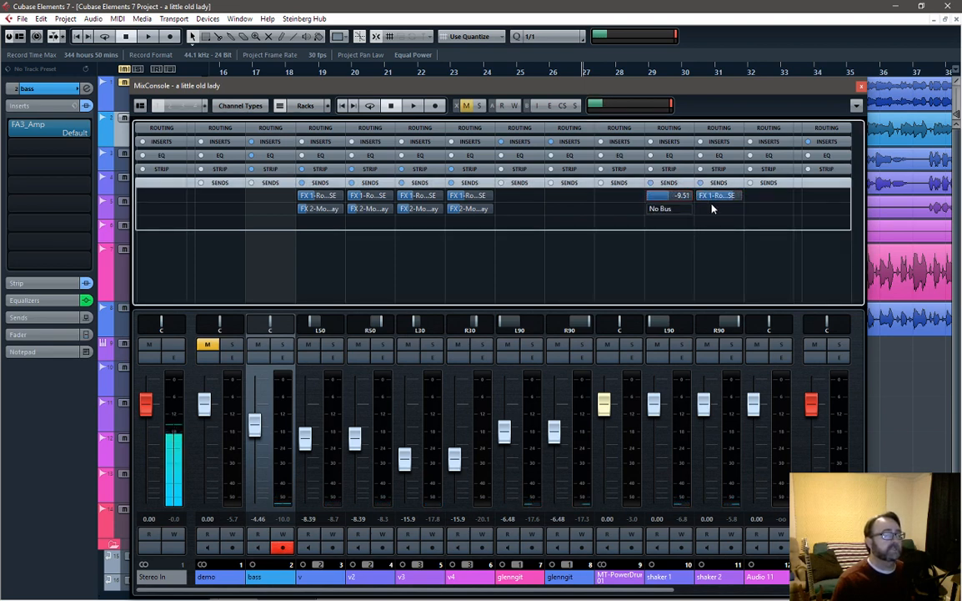
left_click_drag(711, 203, 709, 204)
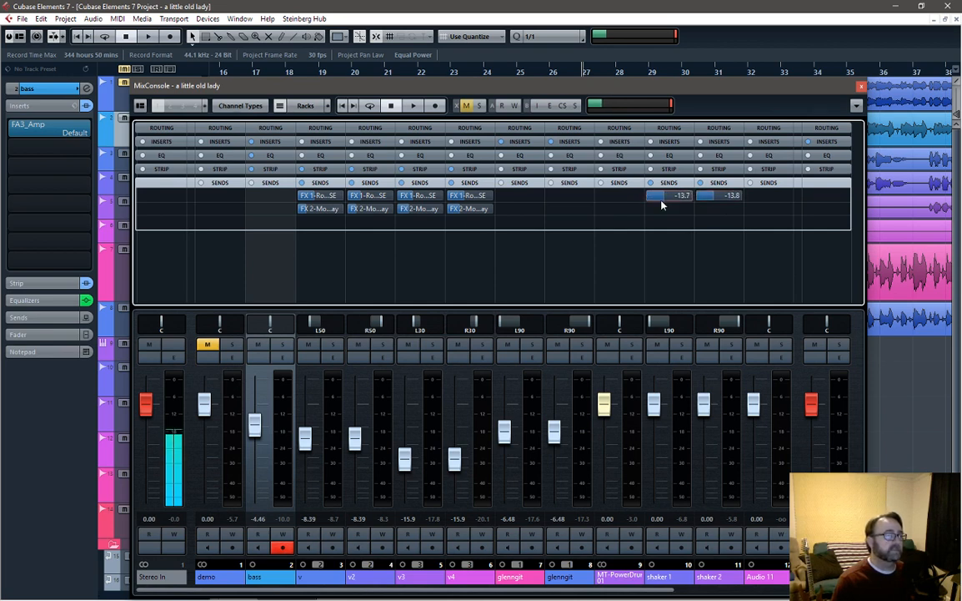
Step: Play the song with only the shaker 1 and shaker 2 channels soloed
key("space")
left_click(681, 344)
left_click(732, 343)
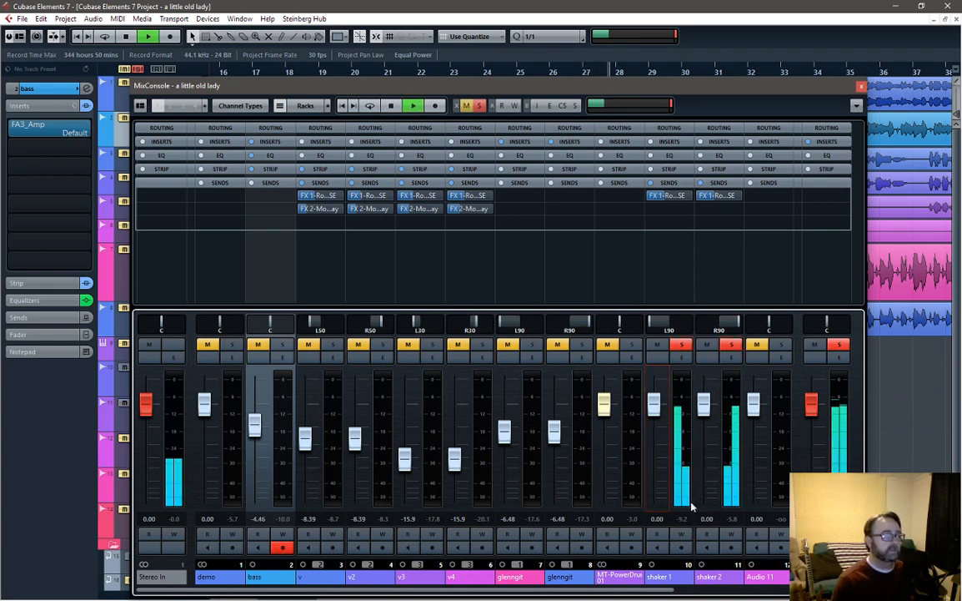
Step: Select the shaker 1 and shaker 2 channels together and link them
left_click(659, 576)
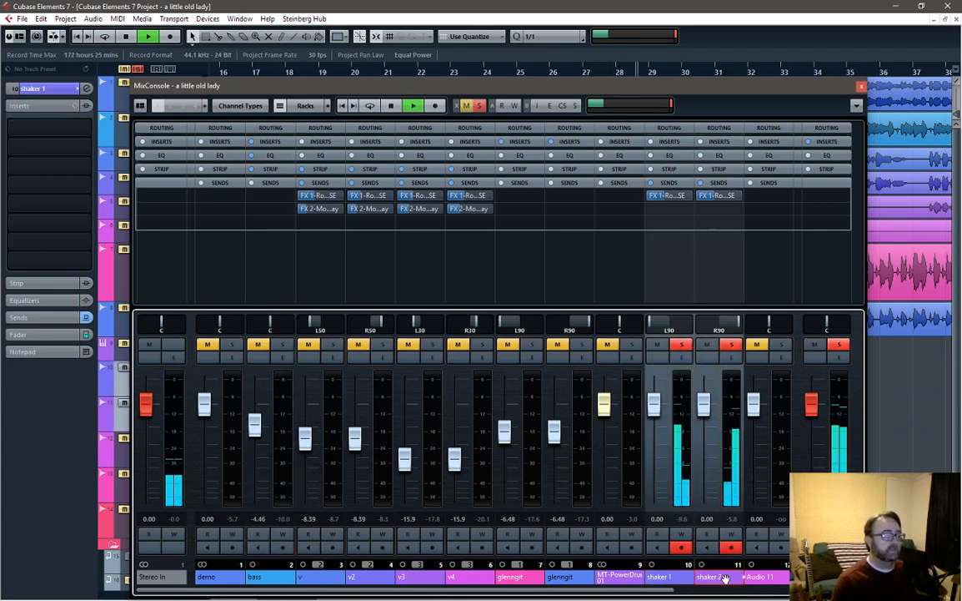
right_click(725, 578)
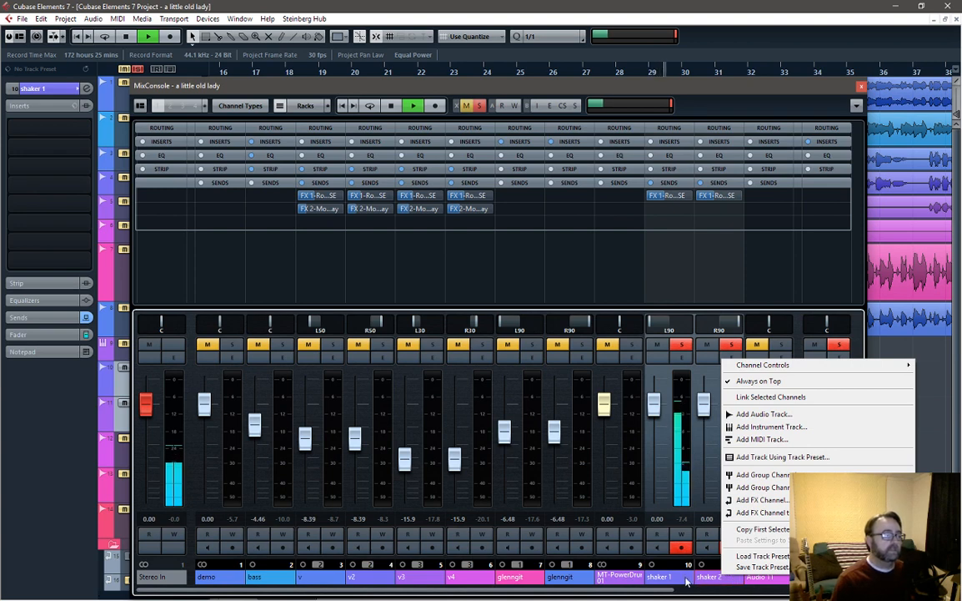
left_click(738, 397)
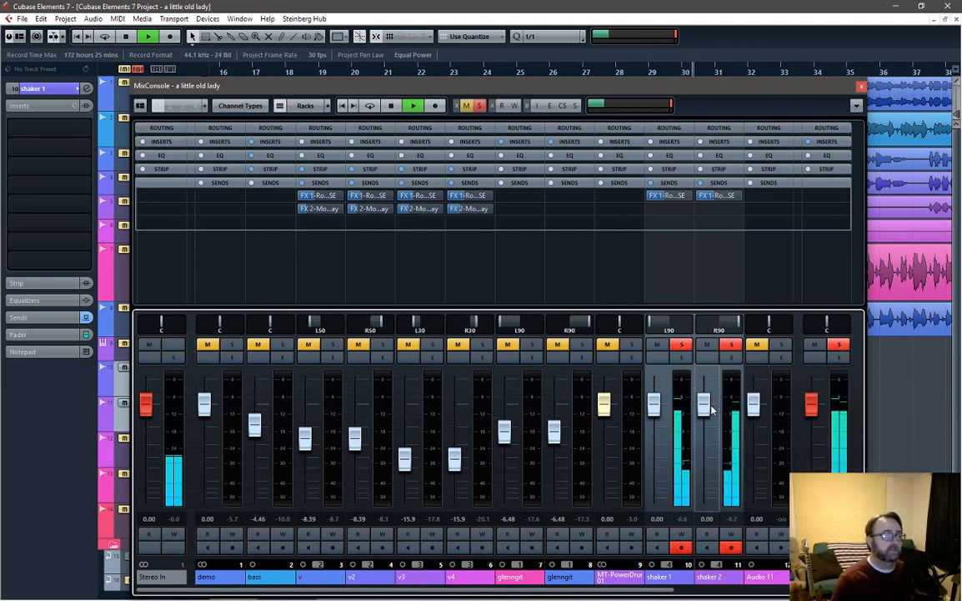
Step: Lower the linked shaker 1 and shaker 2 faders to -8.22, unsolo both channels, and return to the project arrangement with playback stopped
left_click_drag(705, 406, 703, 443)
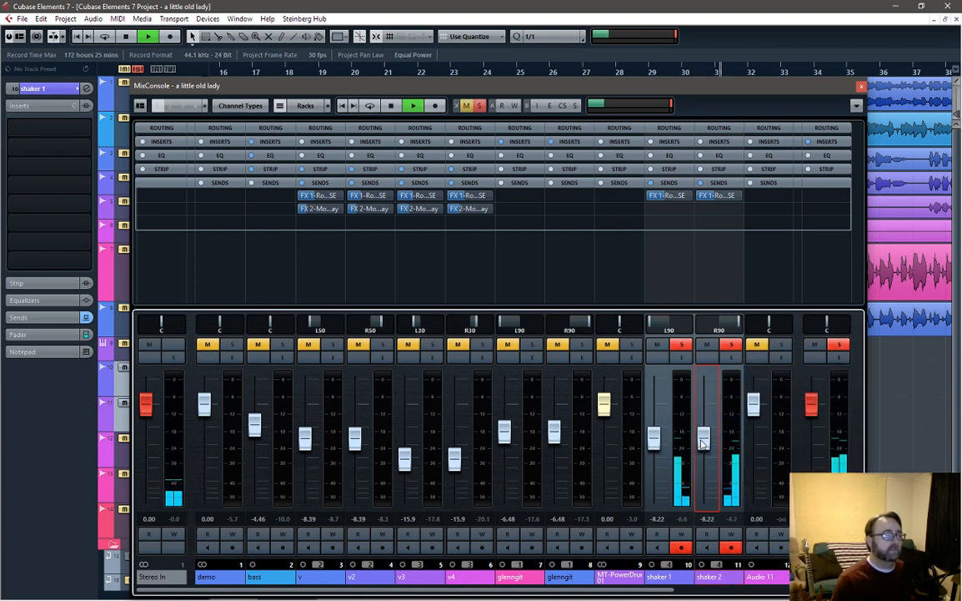
left_click(681, 345)
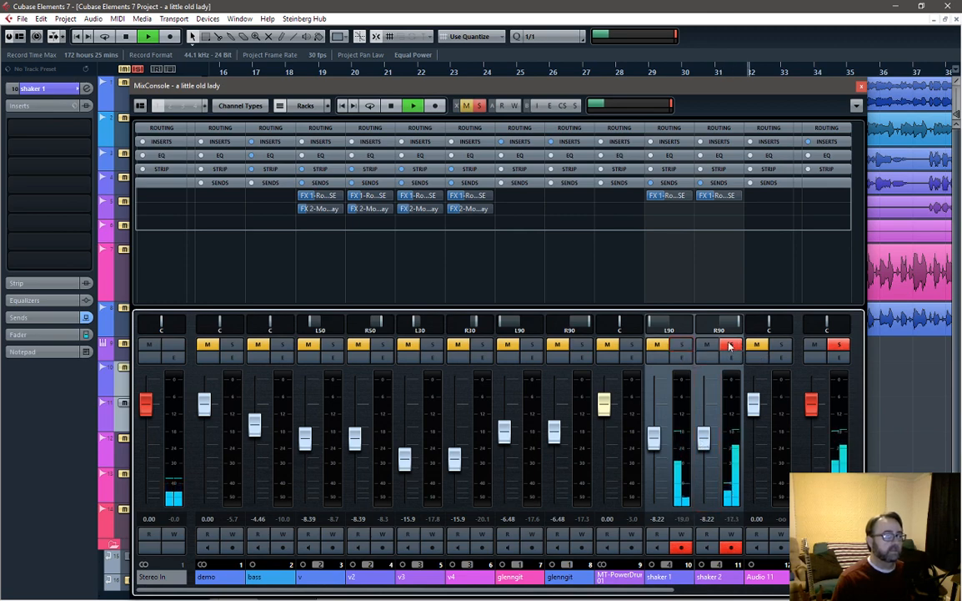
left_click(731, 345)
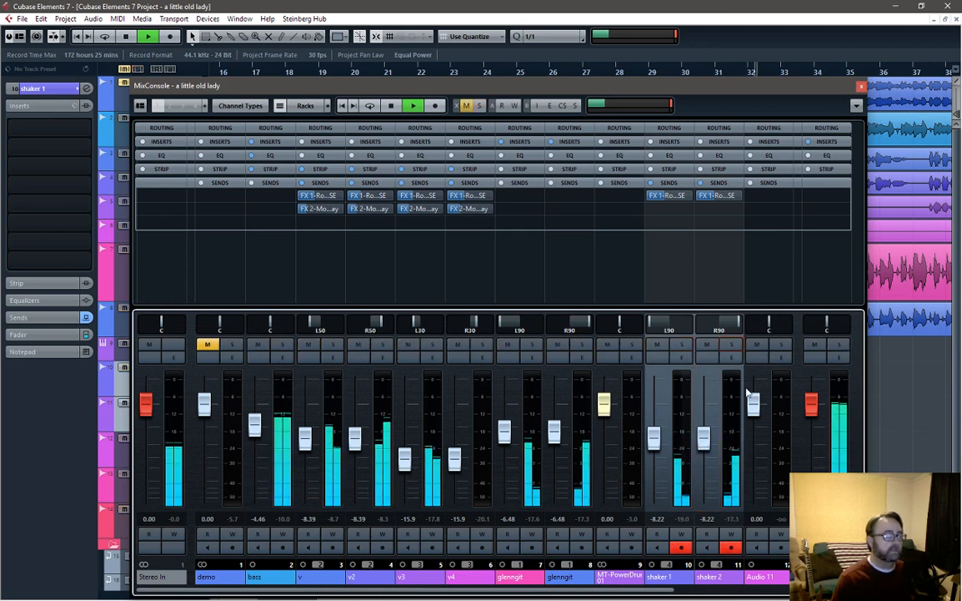
left_click(861, 88)
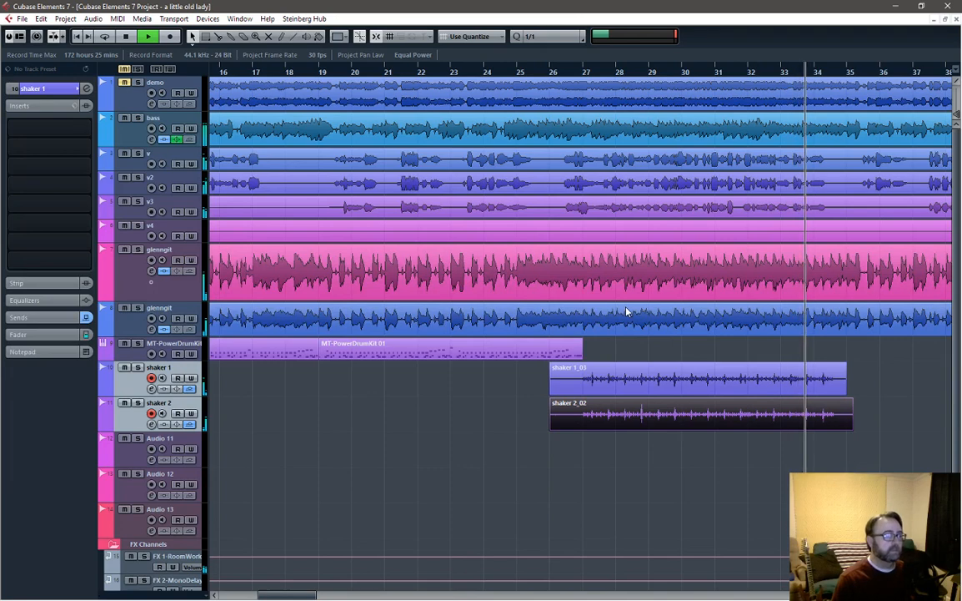
key("space")
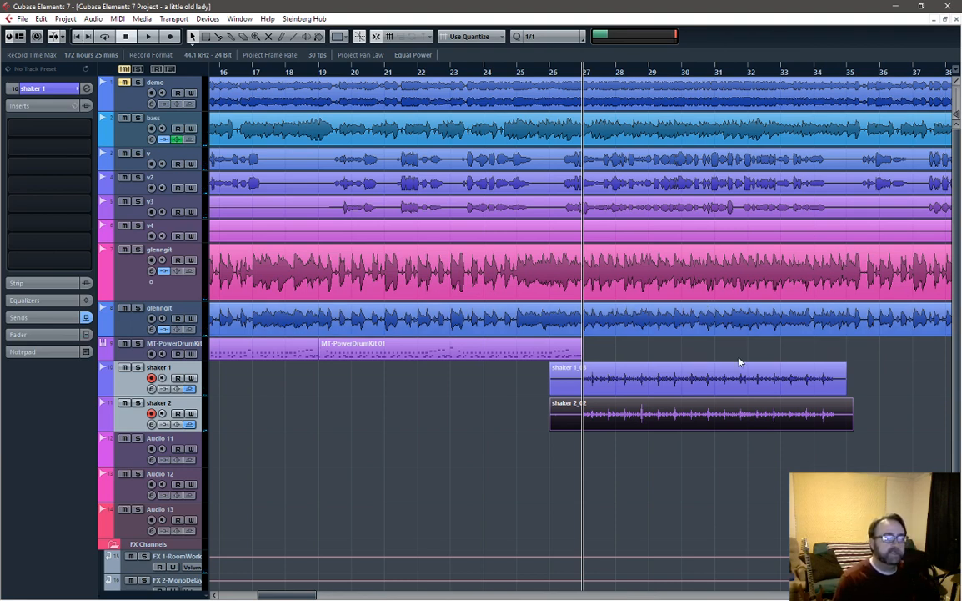
Step: Open the MT-PowerDrumKit instrument, list its 8th Ride grooves for 4/4 at 60 - 150 bpm, and clear the existing composition
left_click(194, 348)
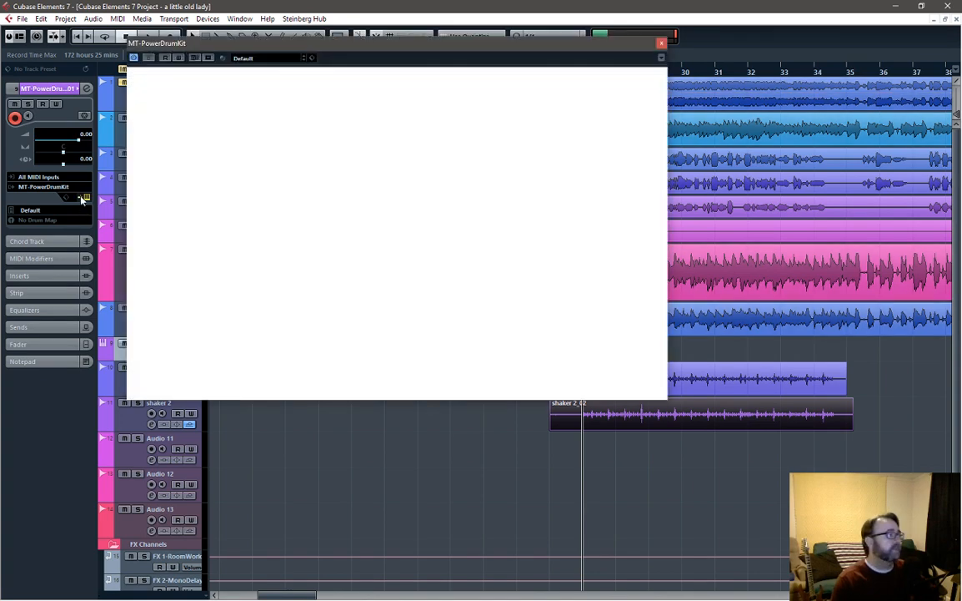
left_click(87, 197)
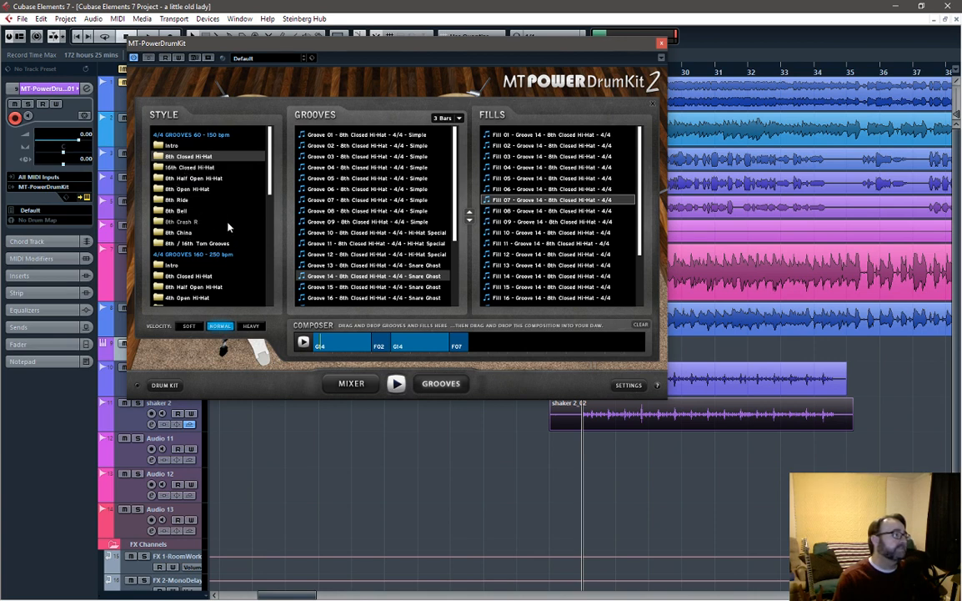
left_click(177, 199)
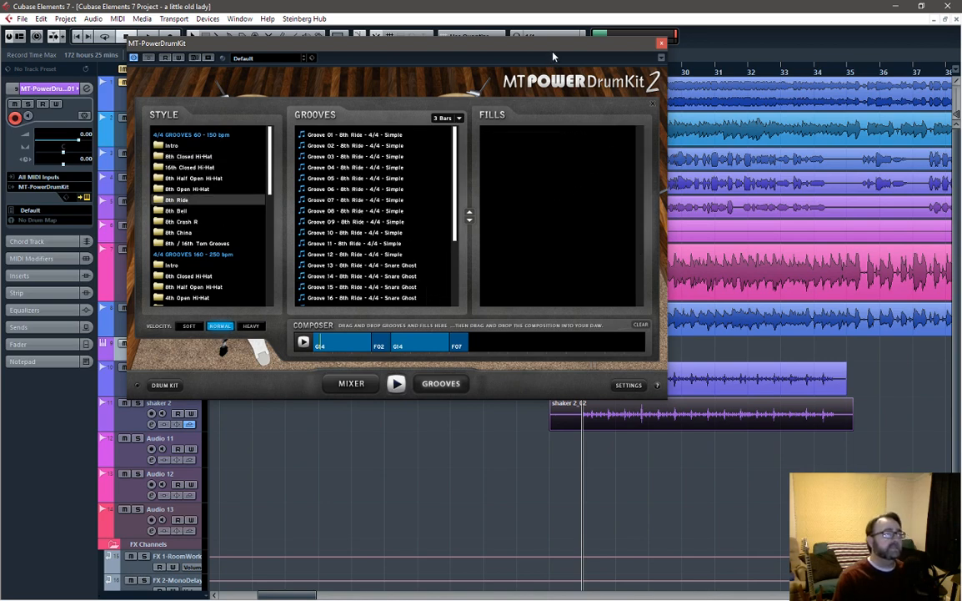
left_click_drag(551, 44, 395, 115)
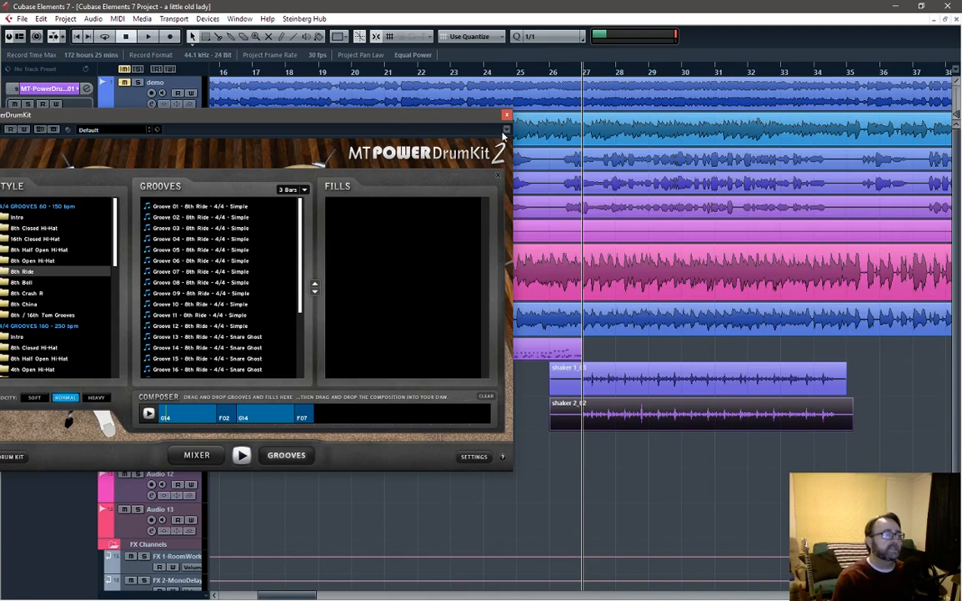
key("space")
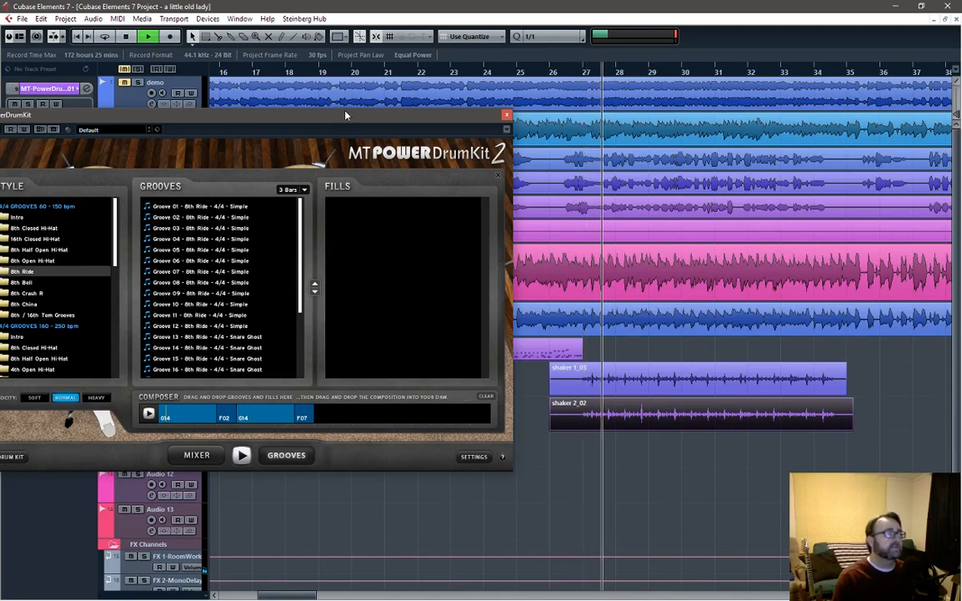
key("space")
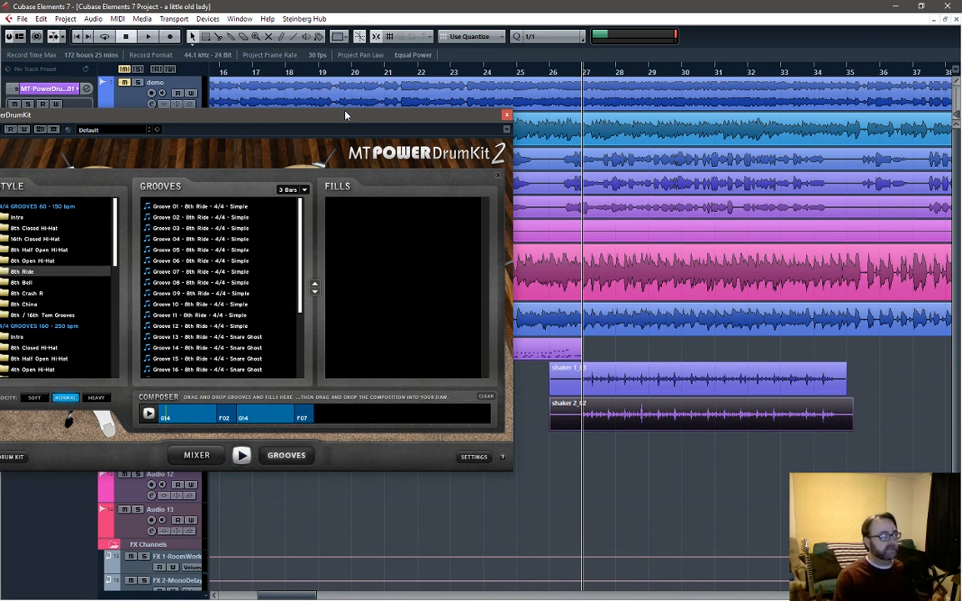
left_click(487, 397)
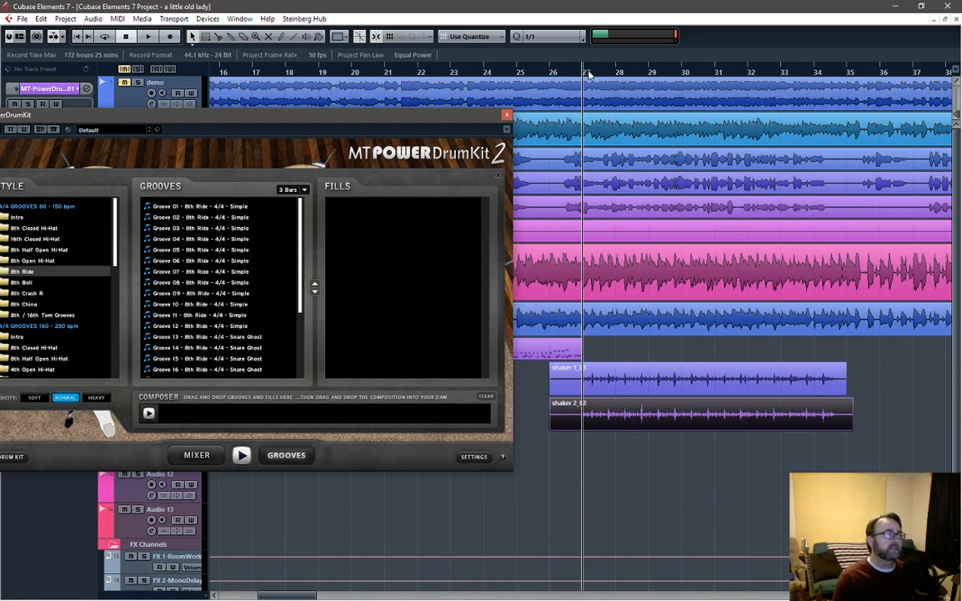
Step: Play the song from bar 27 to hear the section that follows the existing drum part
key("space")
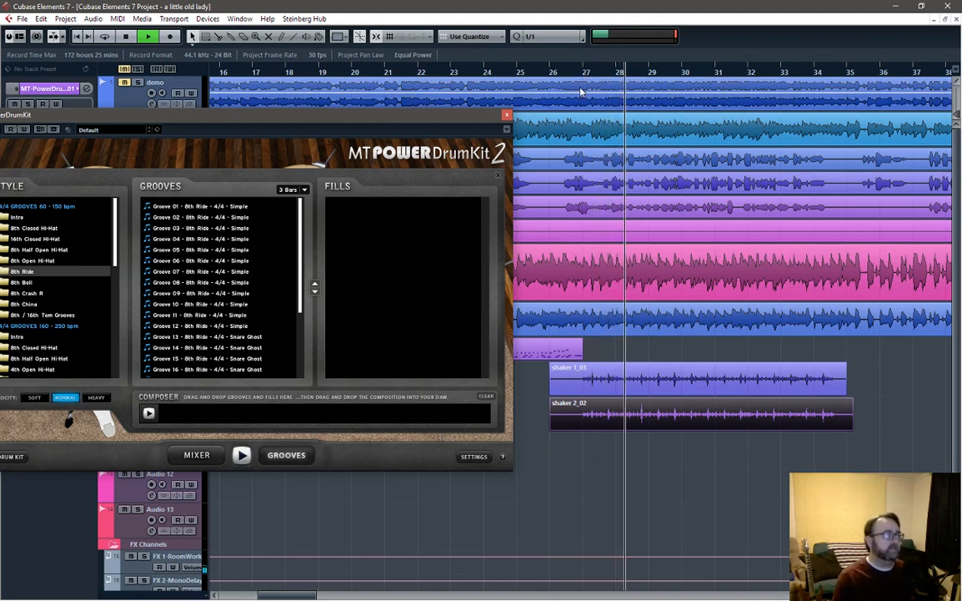
key("space")
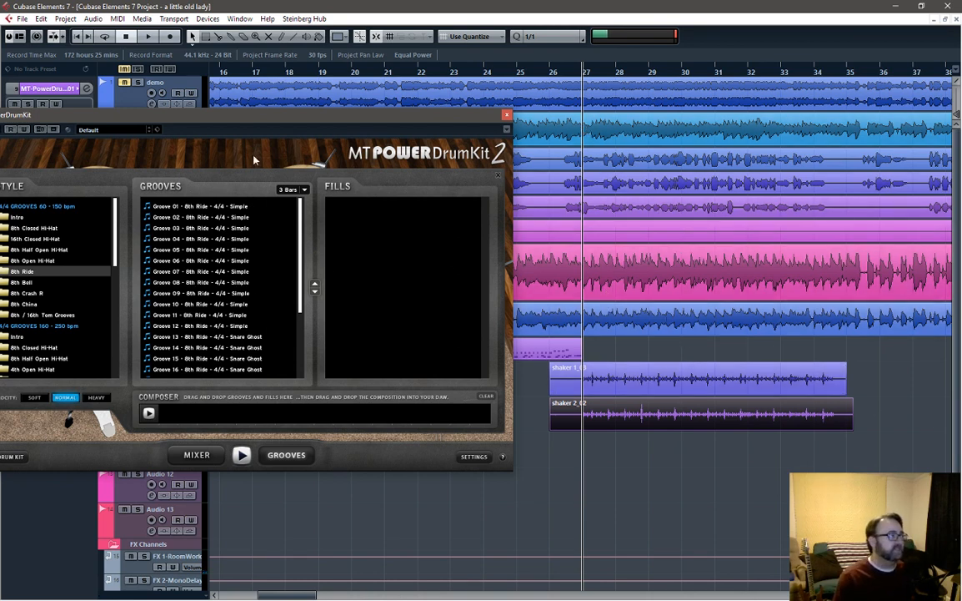
left_click_drag(283, 127, 302, 121)
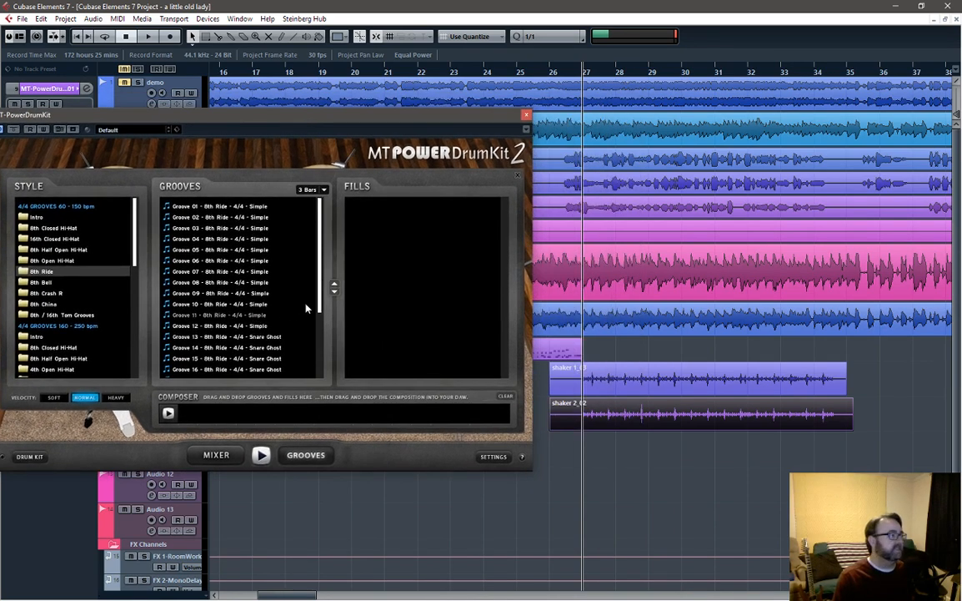
key("space")
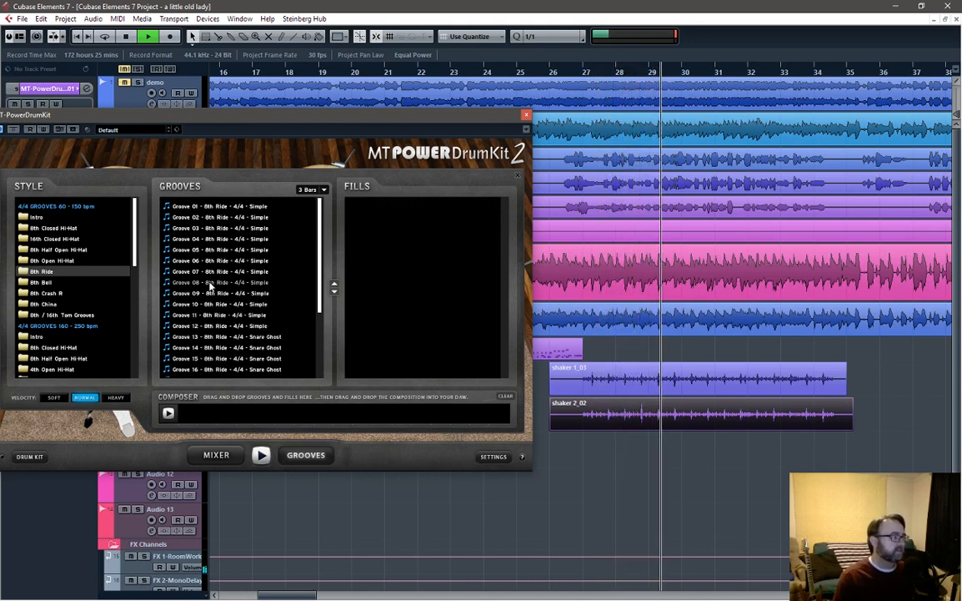
key("space")
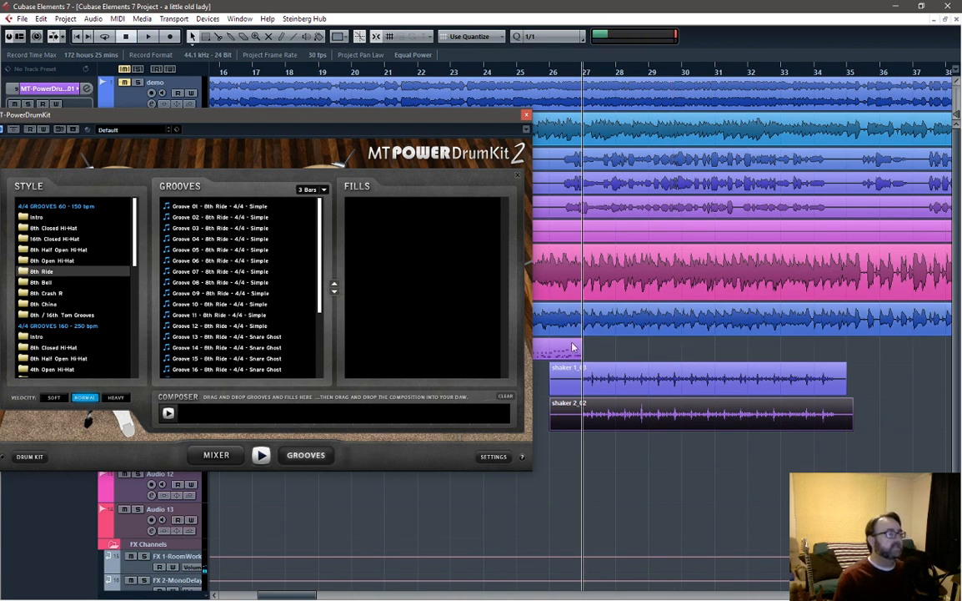
left_click(649, 374)
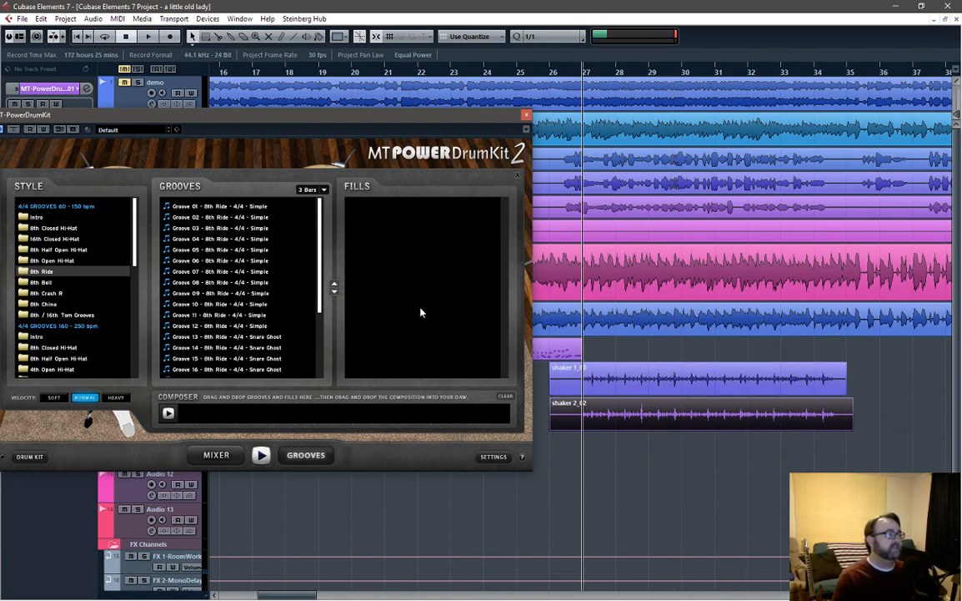
Step: Audition 8th Ride Grooves 01, 02 and 03 in MT-PowerDrumKit
left_click(207, 206)
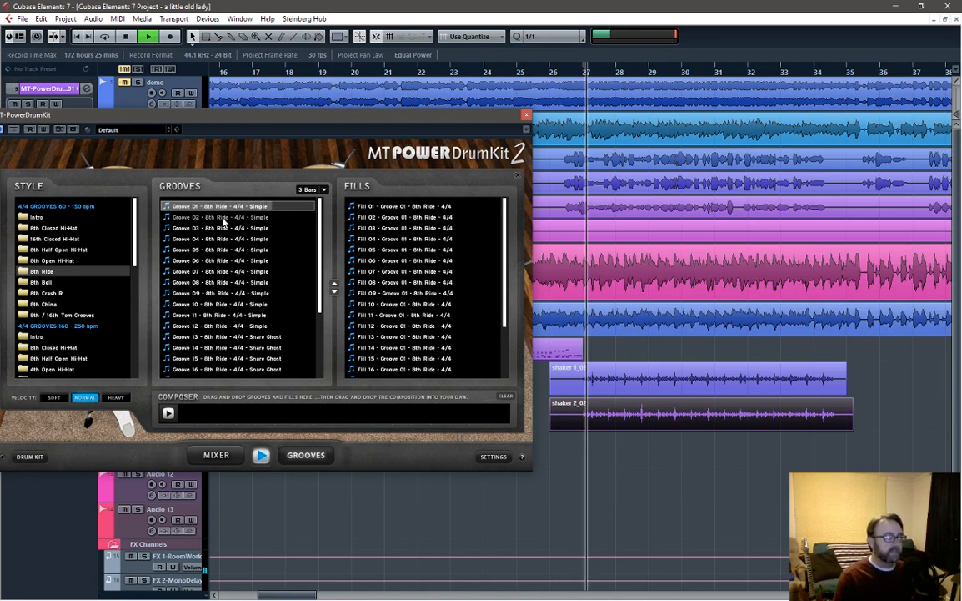
left_click(263, 456)
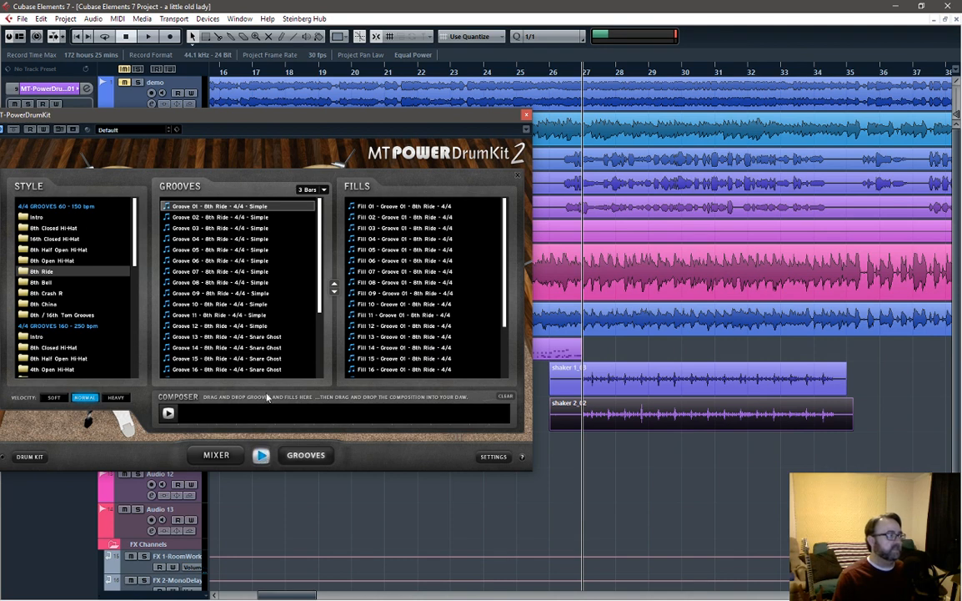
left_click(246, 218)
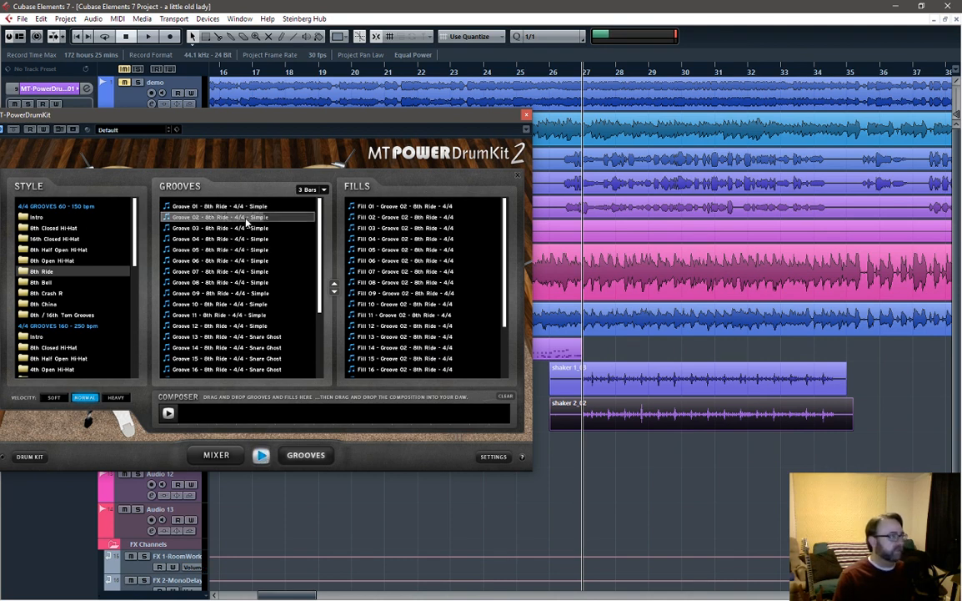
left_click(220, 229)
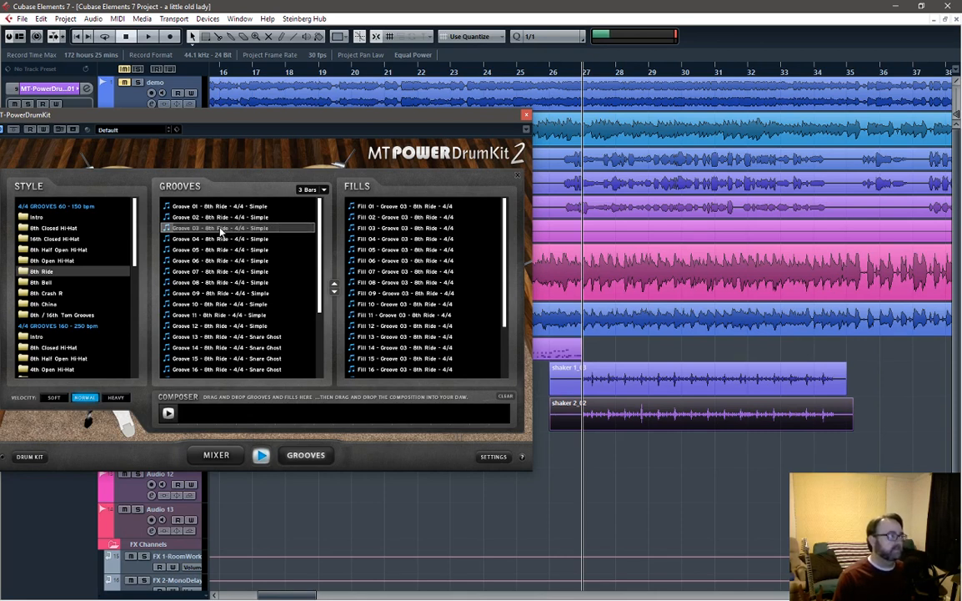
Step: Build a composer sequence of 8th Ride Groove 03, Fill 03, Groove 03 and Fill 07
left_click_drag(222, 233, 191, 413)
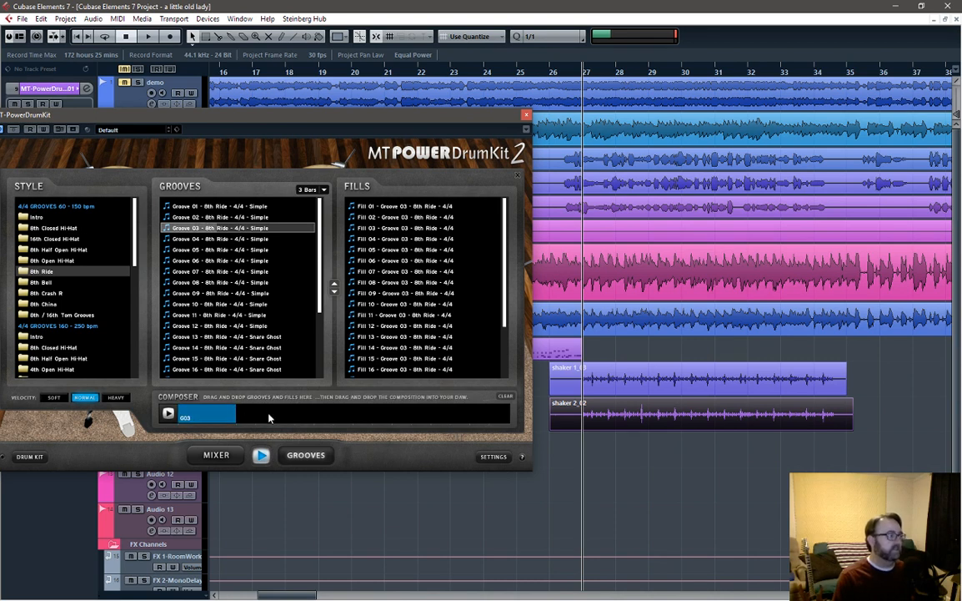
left_click(360, 227)
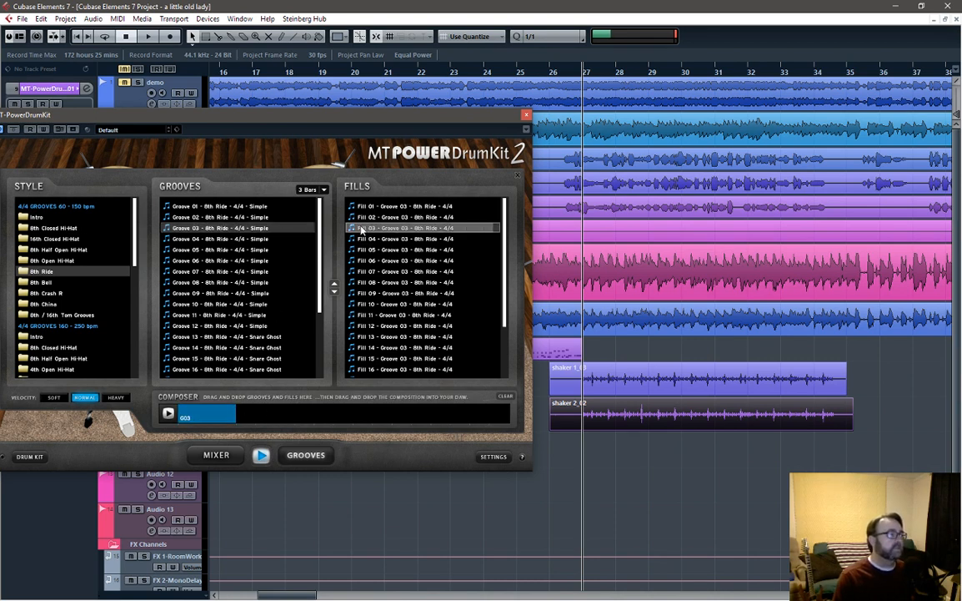
left_click_drag(360, 228, 247, 421)
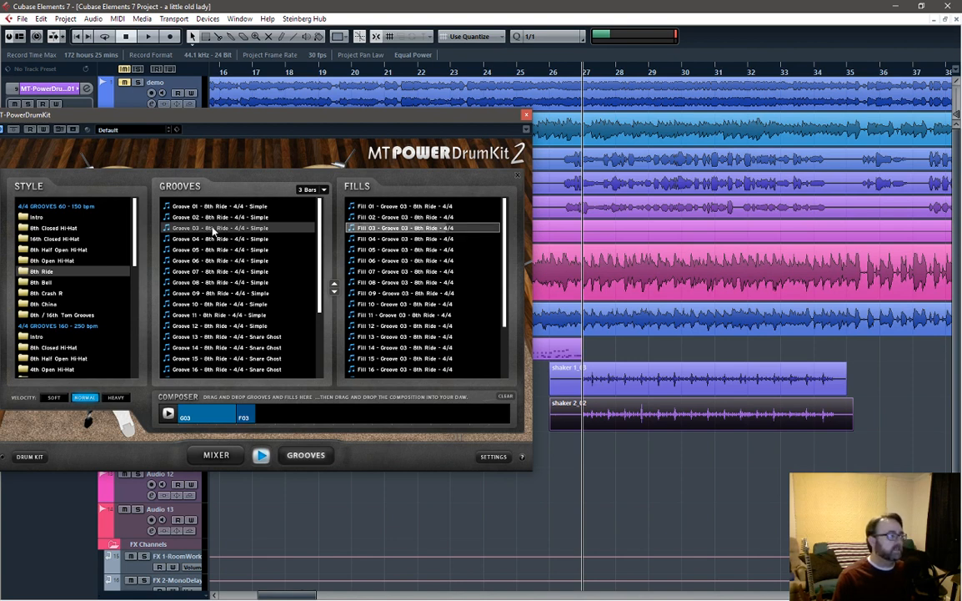
left_click_drag(214, 229, 241, 387)
left_click(418, 274)
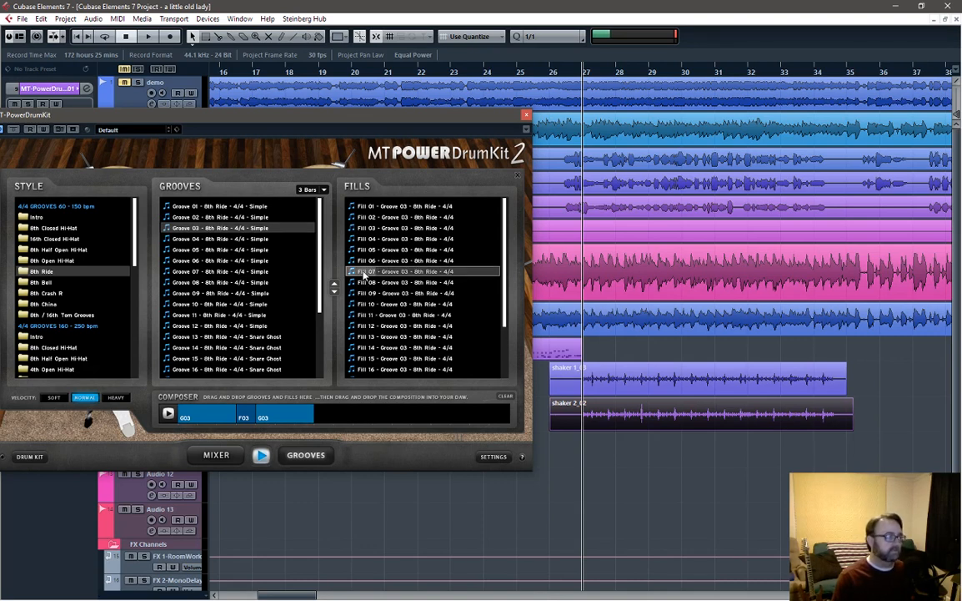
left_click_drag(364, 275, 448, 412)
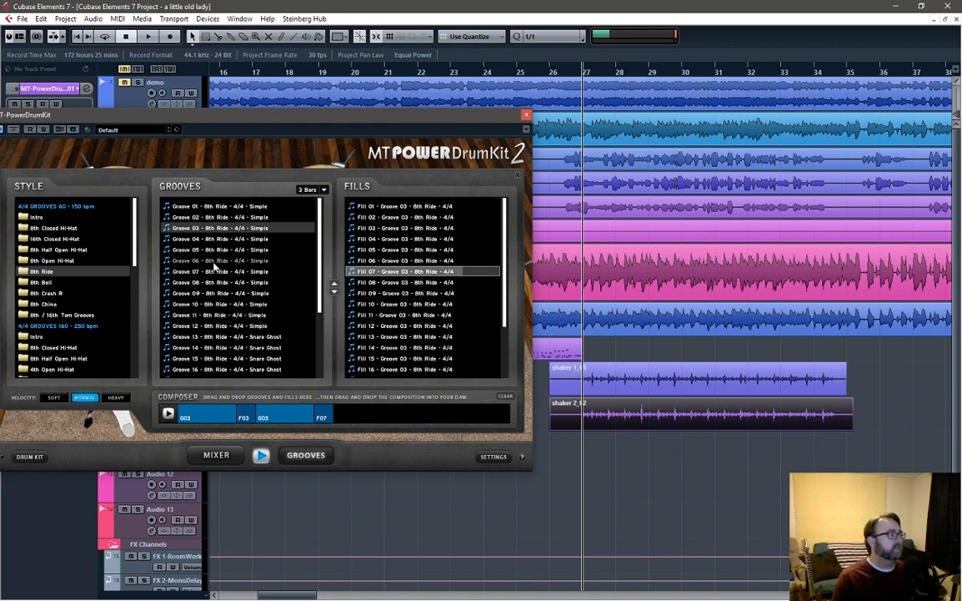
Step: Audition the 8th Ride Snare Ghost grooves 14 through 17
left_click(217, 359)
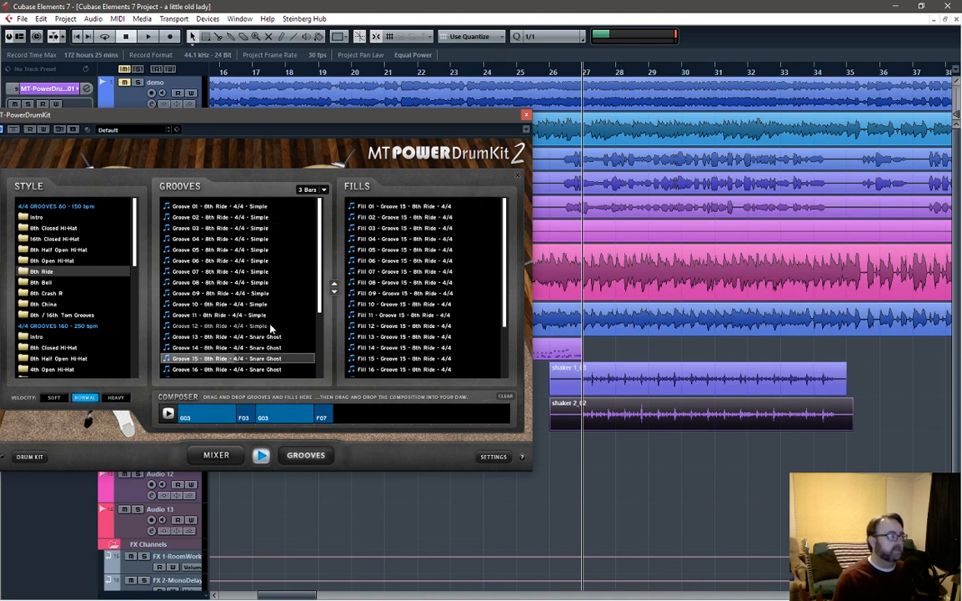
left_click(230, 349)
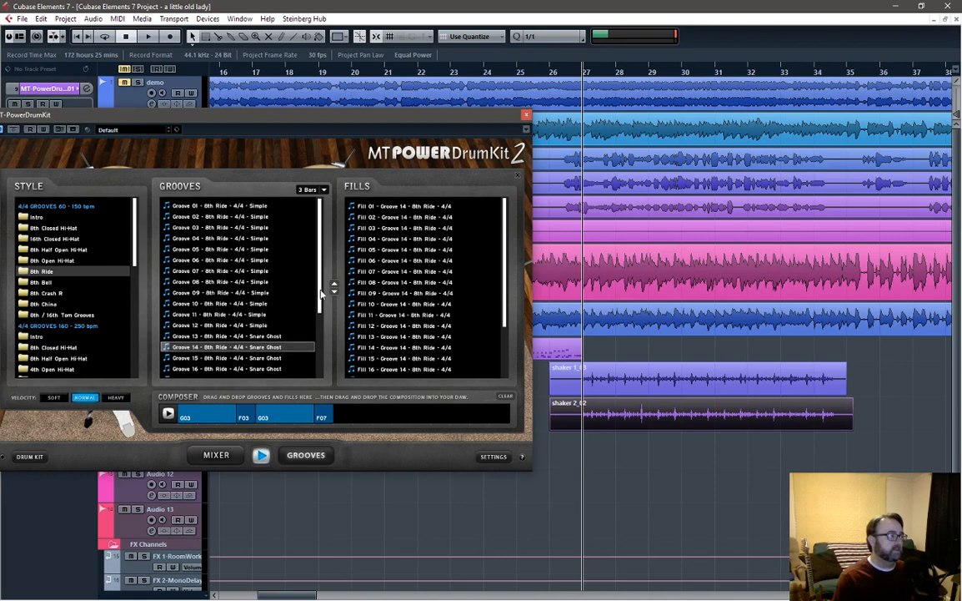
left_click_drag(321, 294, 315, 355)
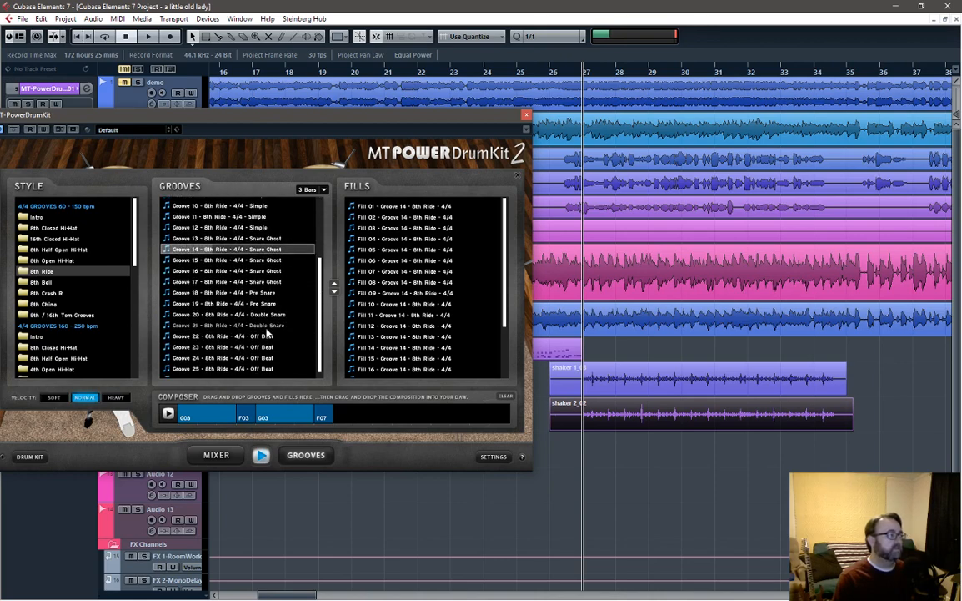
left_click(246, 263)
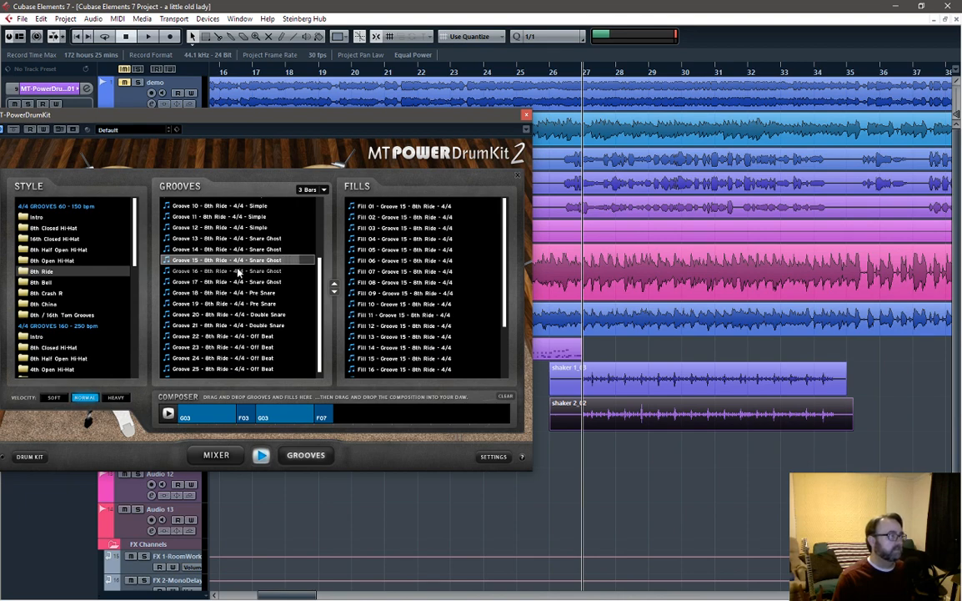
left_click(240, 272)
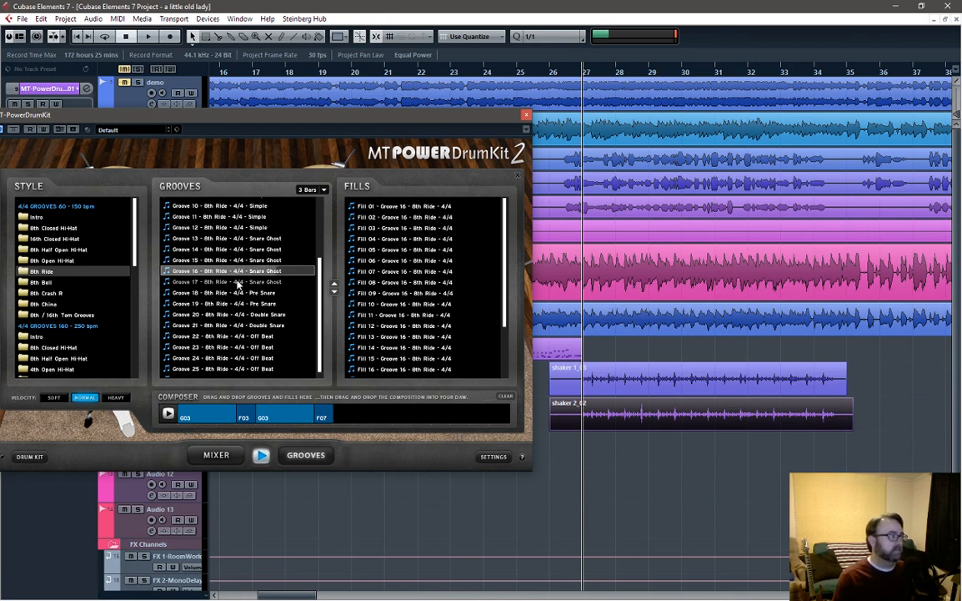
left_click(239, 283)
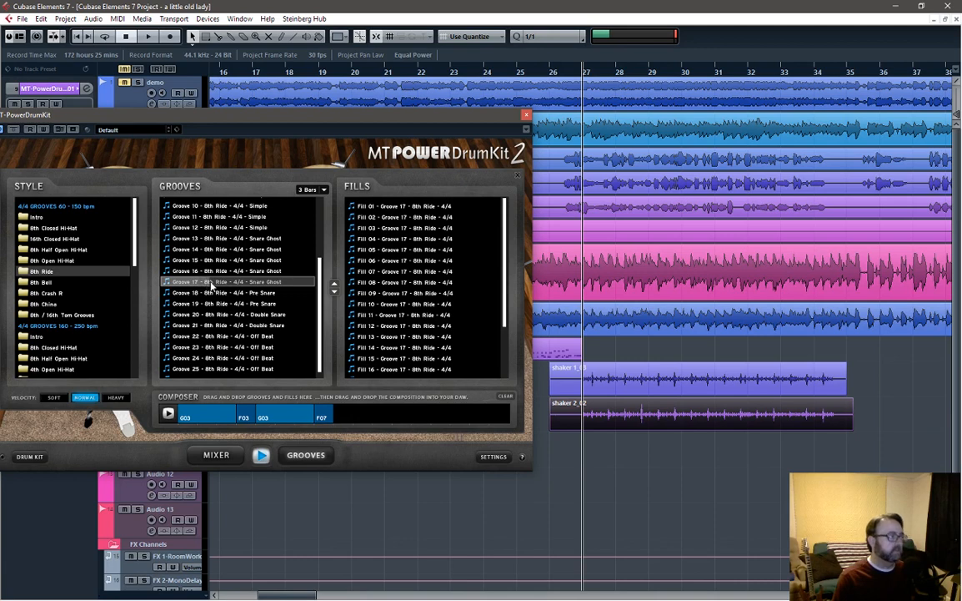
Step: Append 8th Ride Groove 17 to the composer sequence, then audition Fills 07 to 11 and add Fill 11 after it
left_click_drag(212, 285, 358, 414)
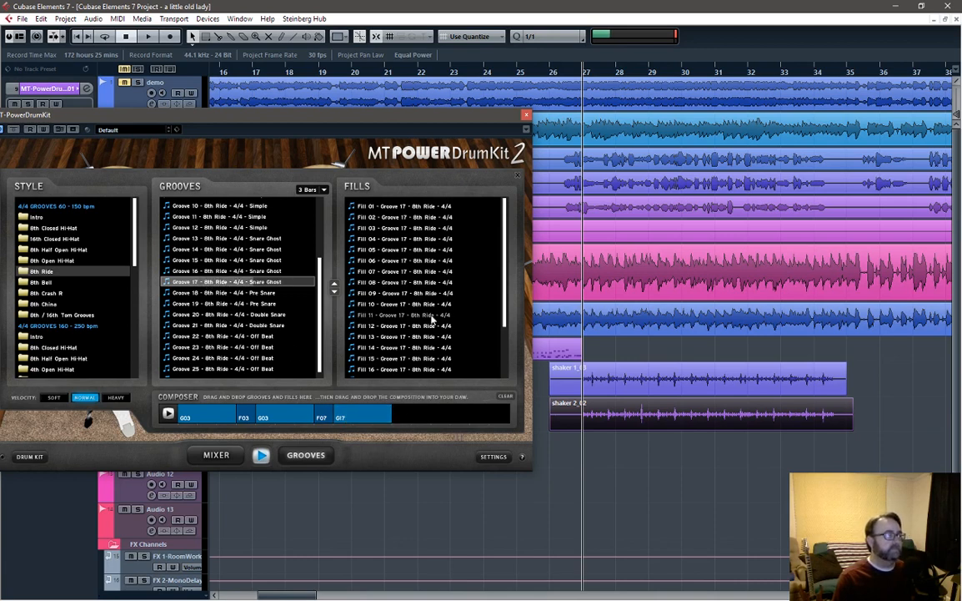
left_click(397, 272)
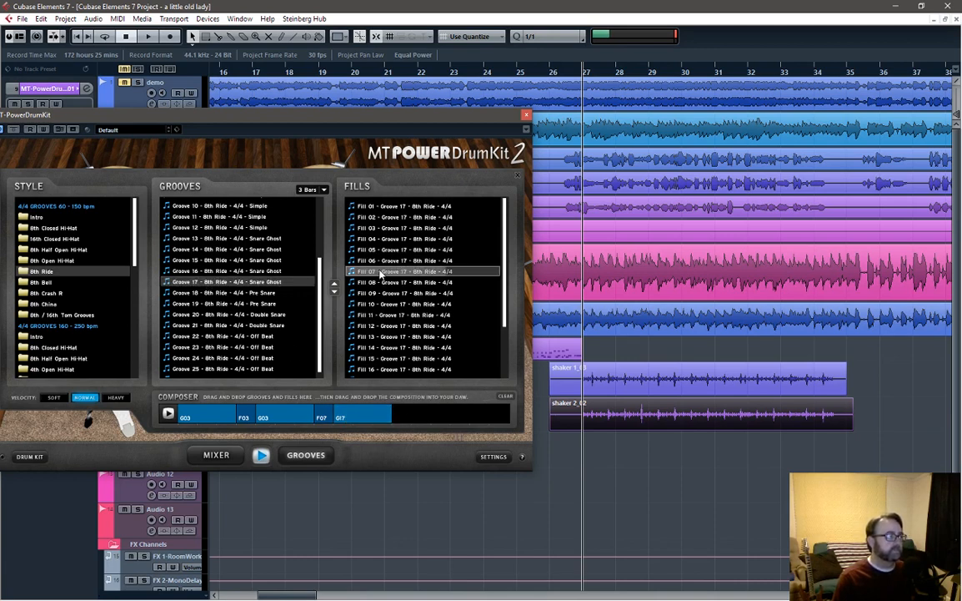
left_click(382, 283)
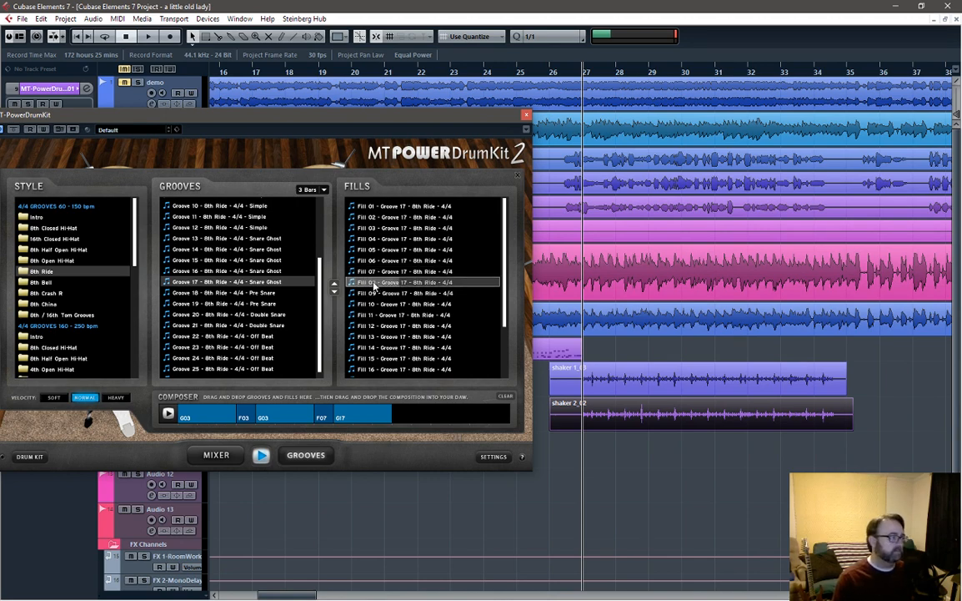
left_click(392, 293)
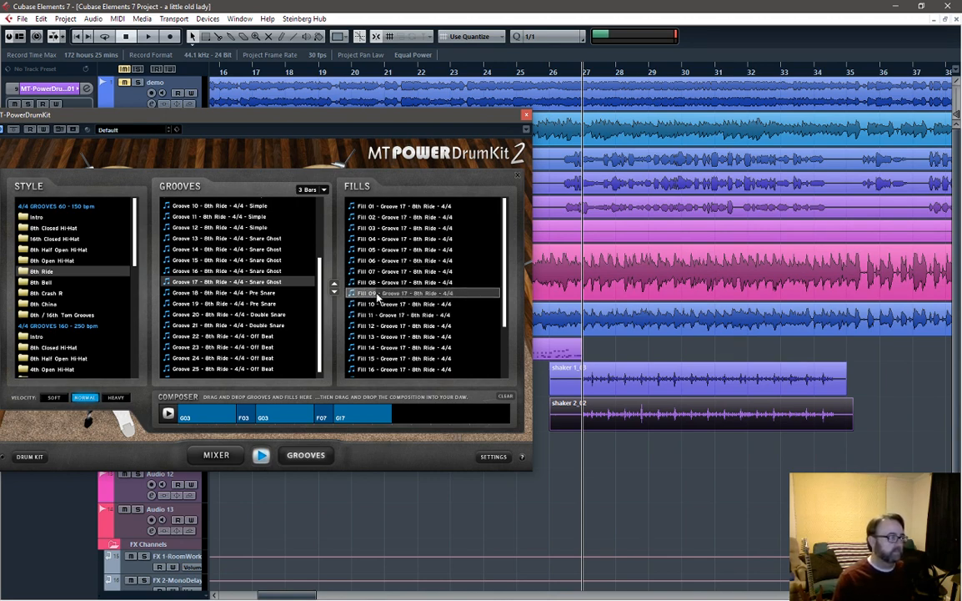
left_click(373, 305)
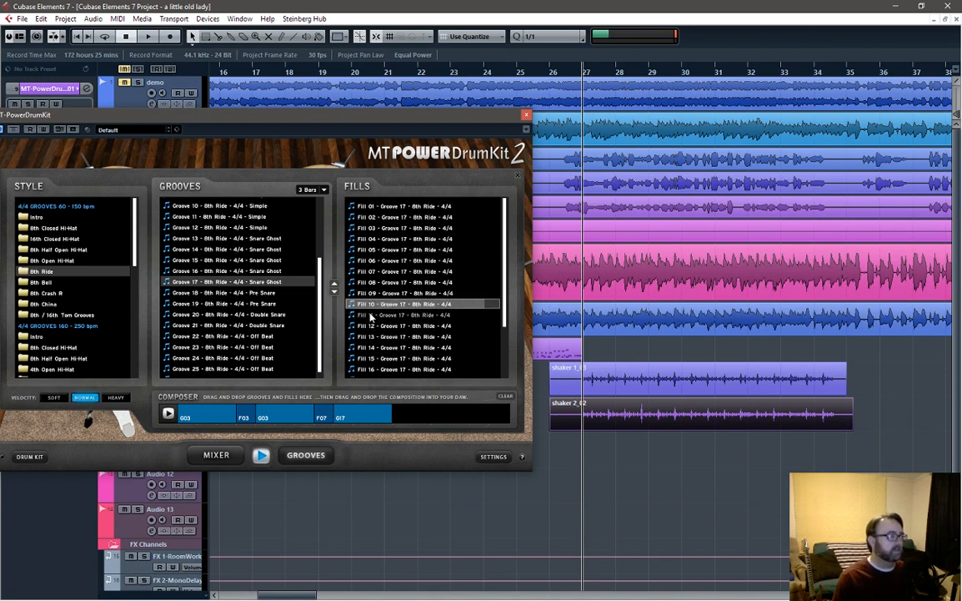
left_click(374, 318)
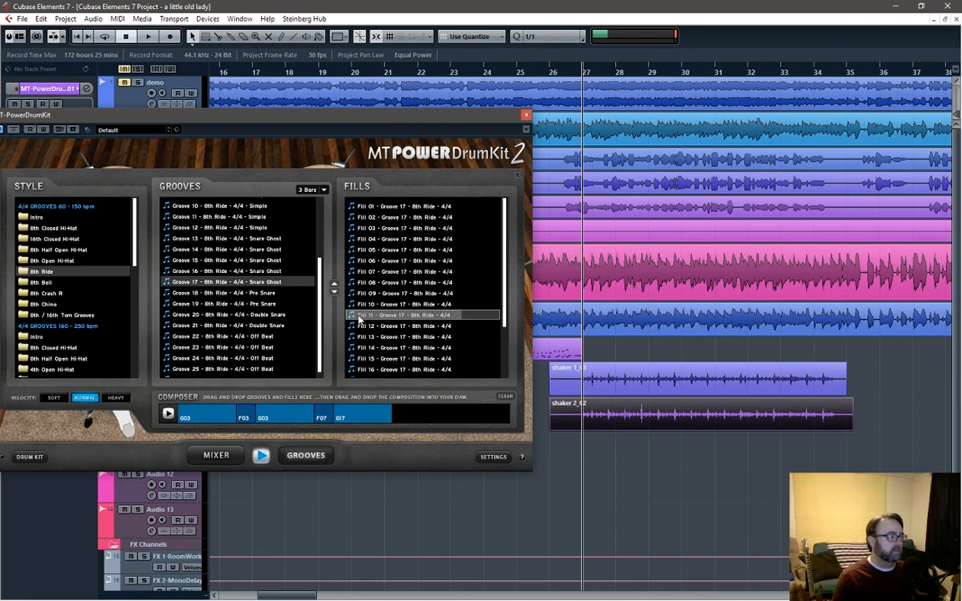
left_click_drag(360, 319, 400, 417)
Step: Append a second Groove 17, audition Fills 02, 03, 10 and 09, and close the composer sequence with Fill 09
left_click_drag(230, 283, 430, 415)
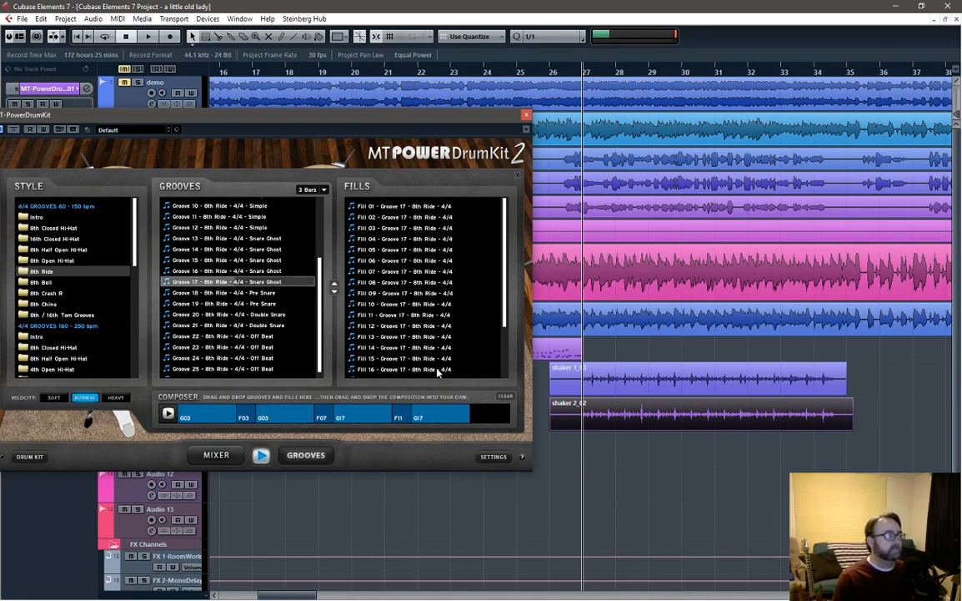
left_click(412, 218)
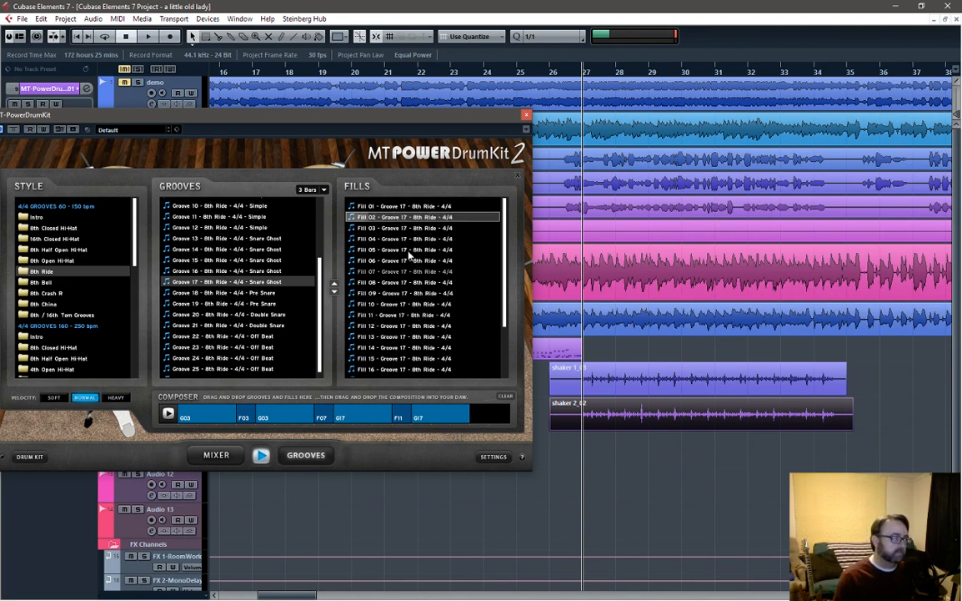
left_click(389, 229)
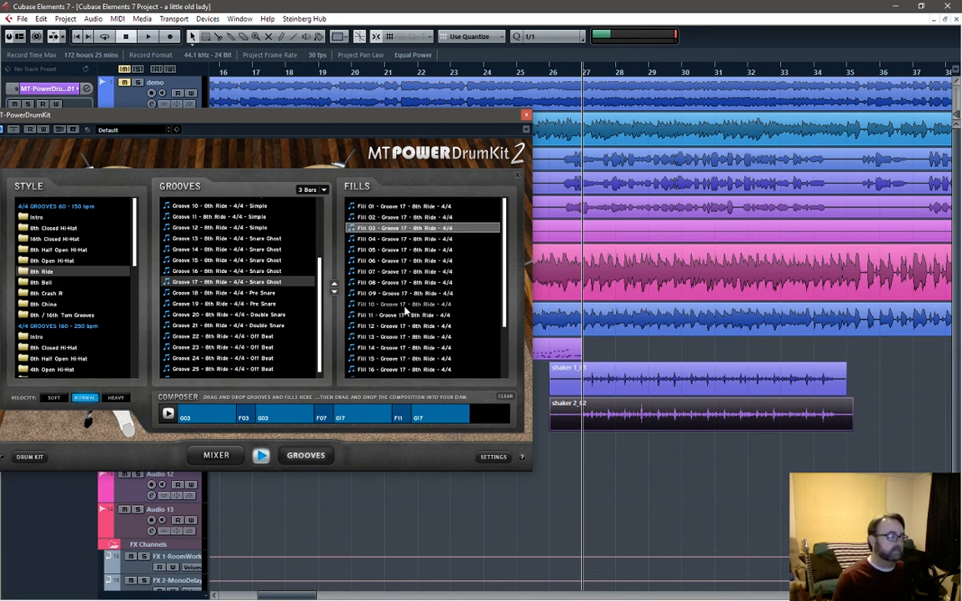
left_click(412, 306)
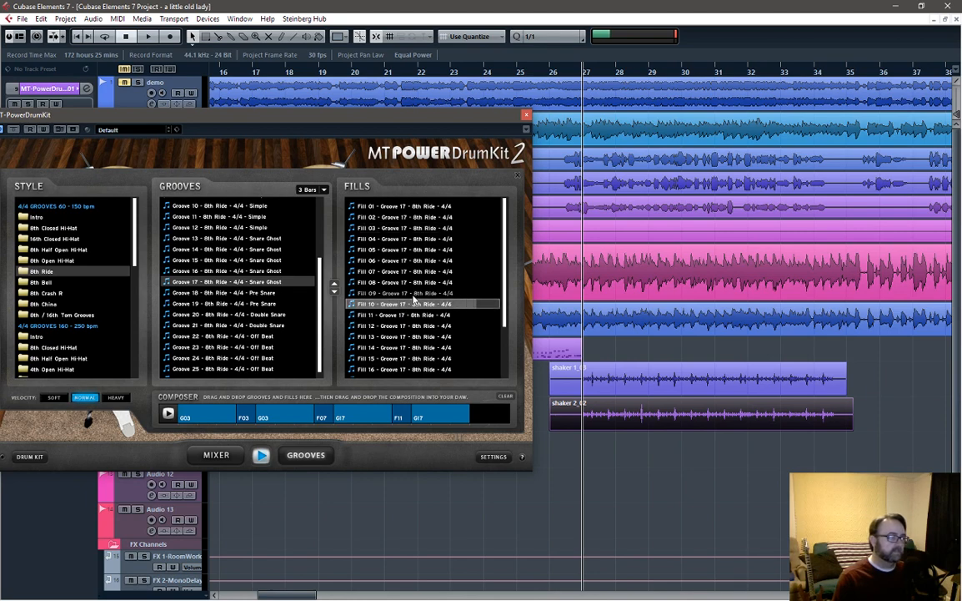
left_click(414, 292)
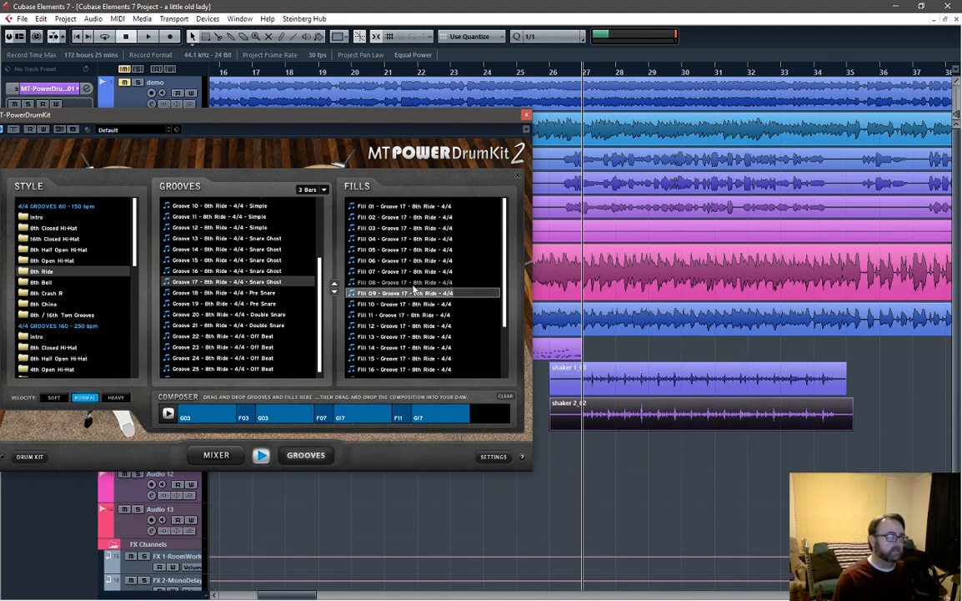
left_click_drag(413, 288, 482, 417)
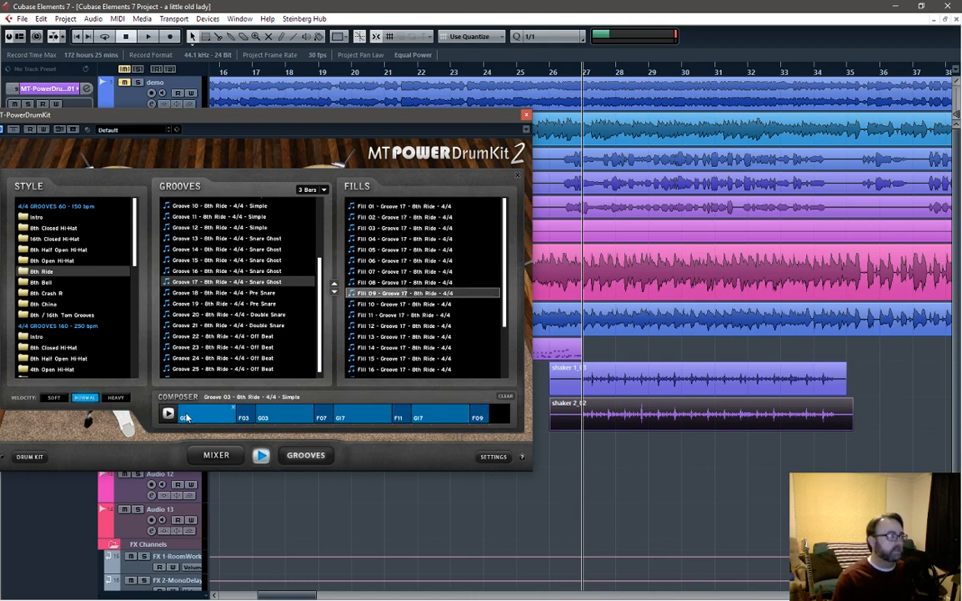
Step: Place the composed drum sequence on the MT-PowerDrumKit track at bar 27 and play it with the song
left_click_drag(242, 419, 584, 351)
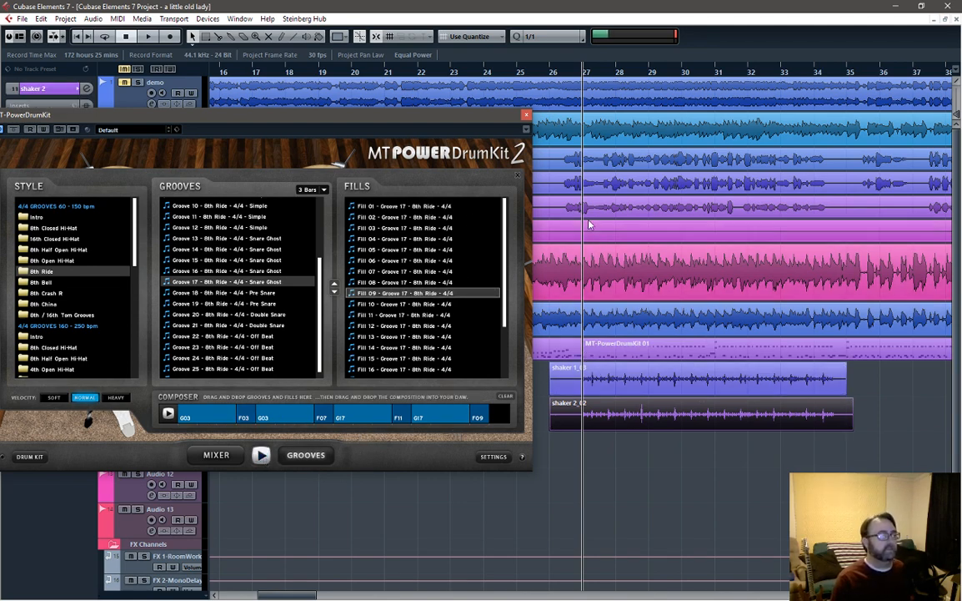
left_click(526, 116)
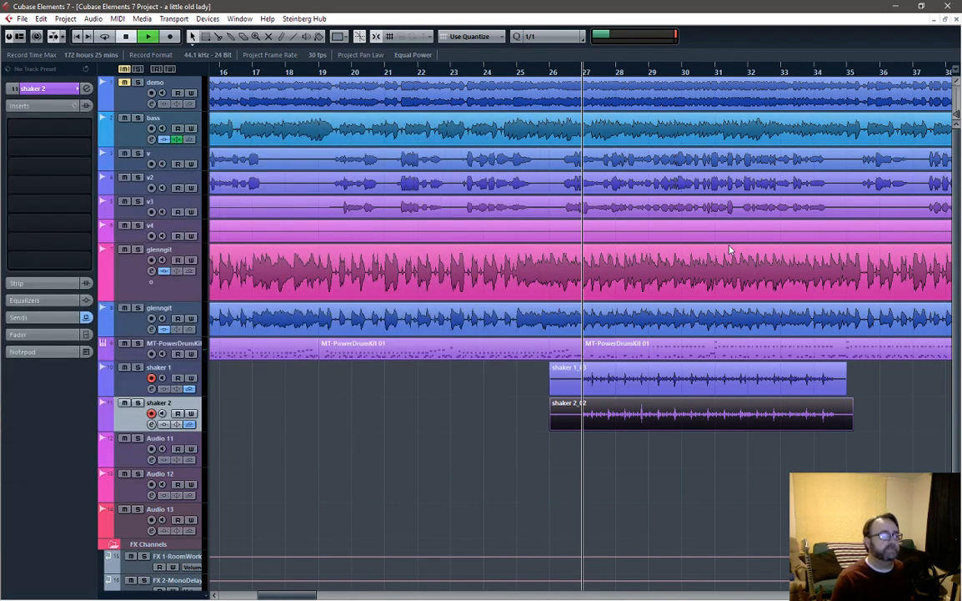
key("space")
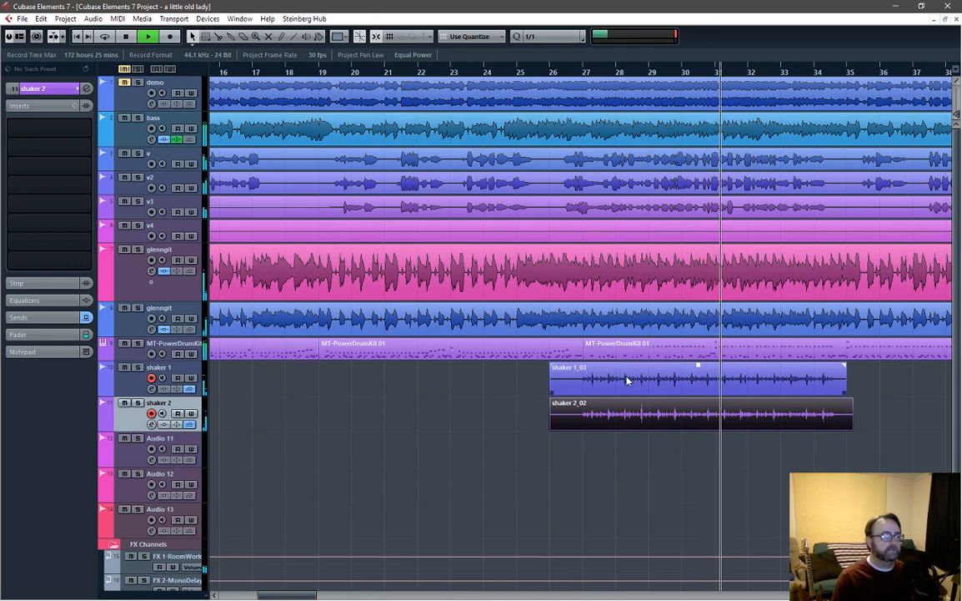
key("space")
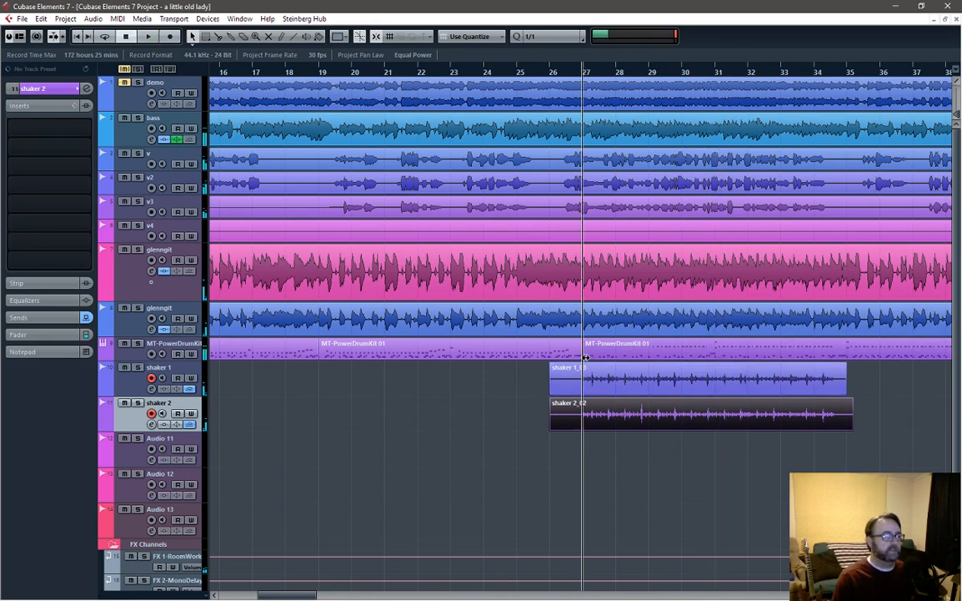
Step: Cut the new drum part's first four bars, fit the remainder between bars 27 and 35, and play it back
mouse_move(586, 357)
left_mouse_down()
mouse_move(704, 355)
mouse_move(586, 356)
left_mouse_up()
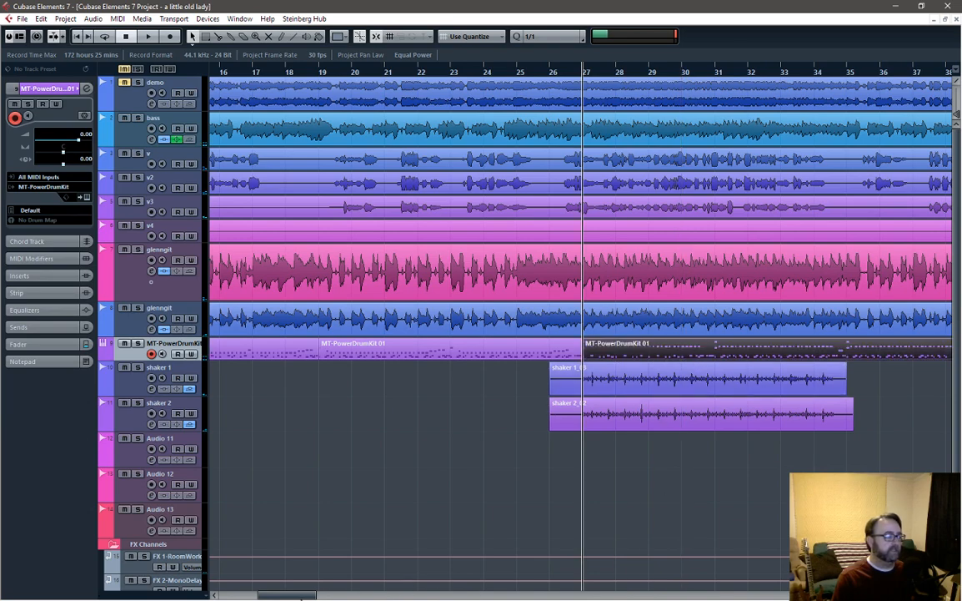
scroll(301, 597, "right", 5)
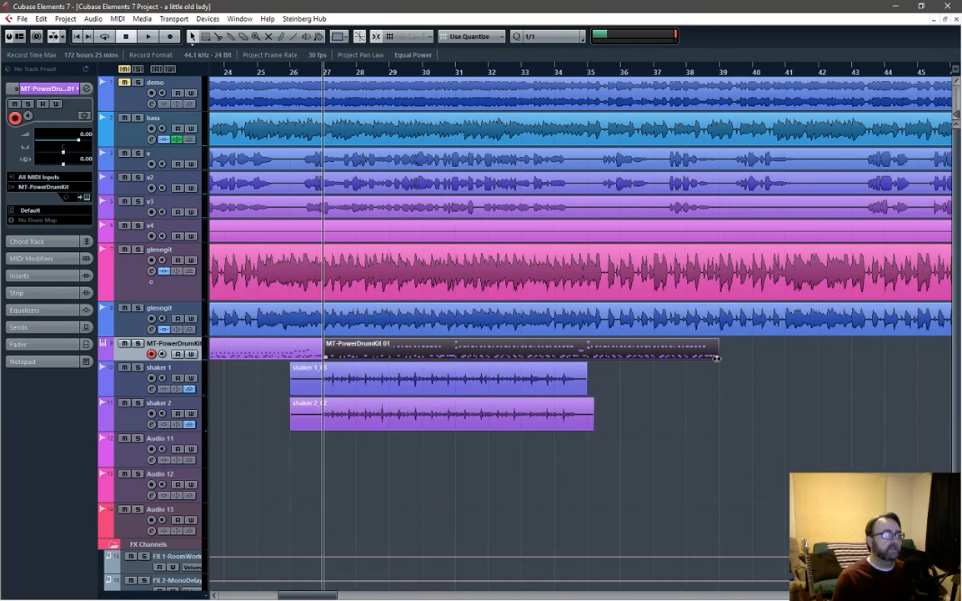
left_click_drag(717, 357, 574, 356)
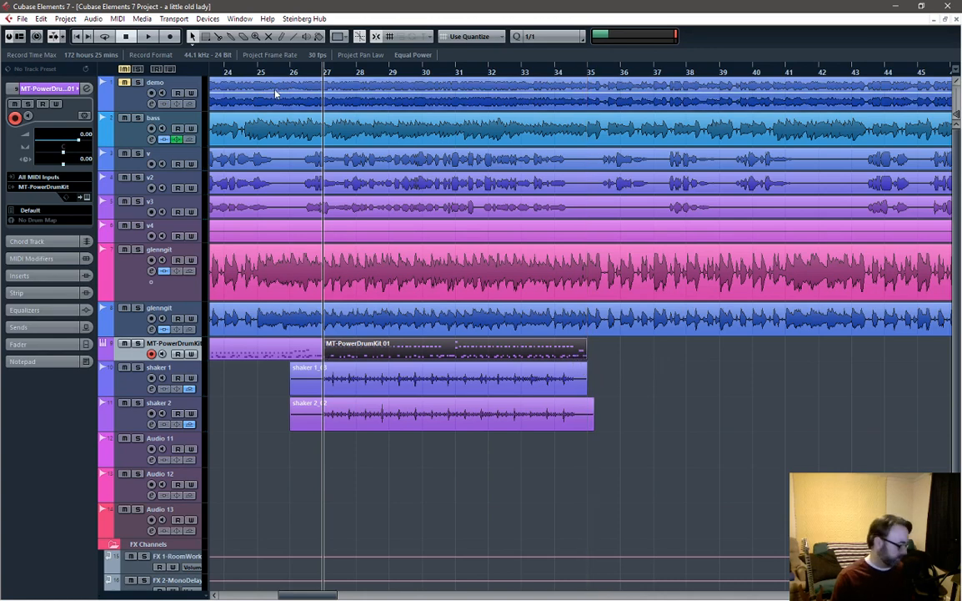
key("space")
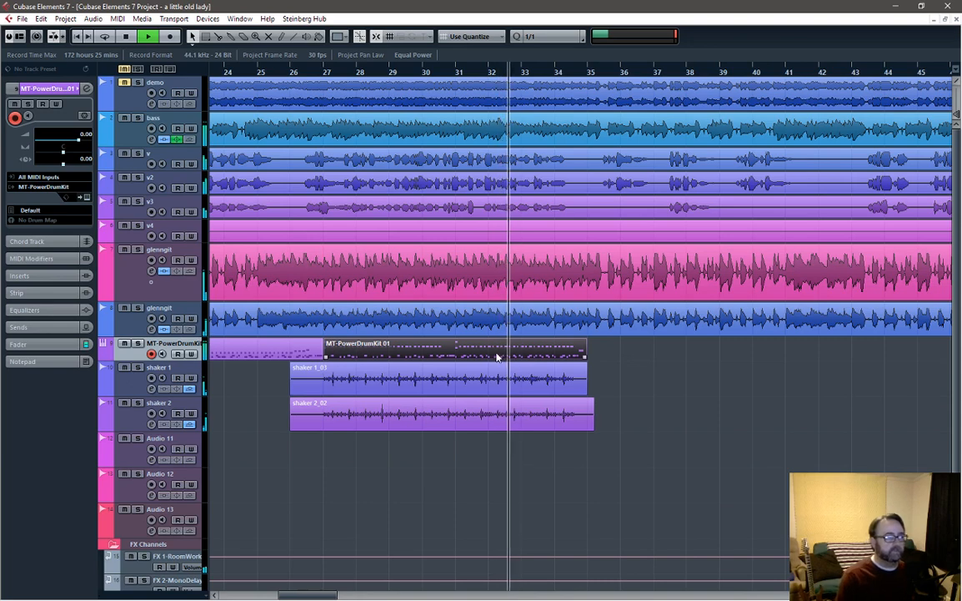
key("space")
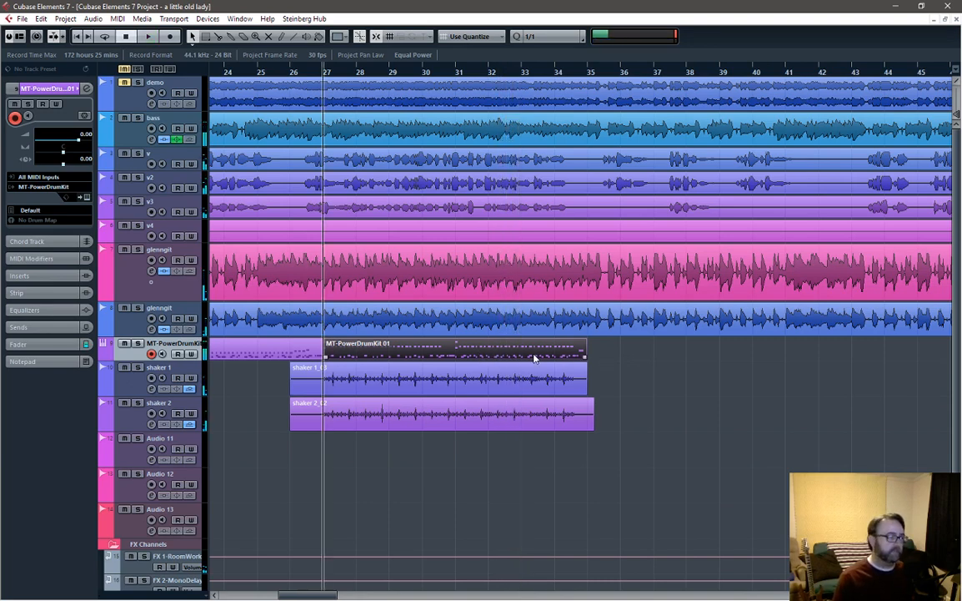
Step: Restore the drum part's opening four bars and trim its end so it spans bars 27 to 35
left_click_drag(534, 357, 615, 352)
left_click_drag(461, 361, 325, 359)
left_click_drag(716, 357, 586, 356)
left_click(475, 354)
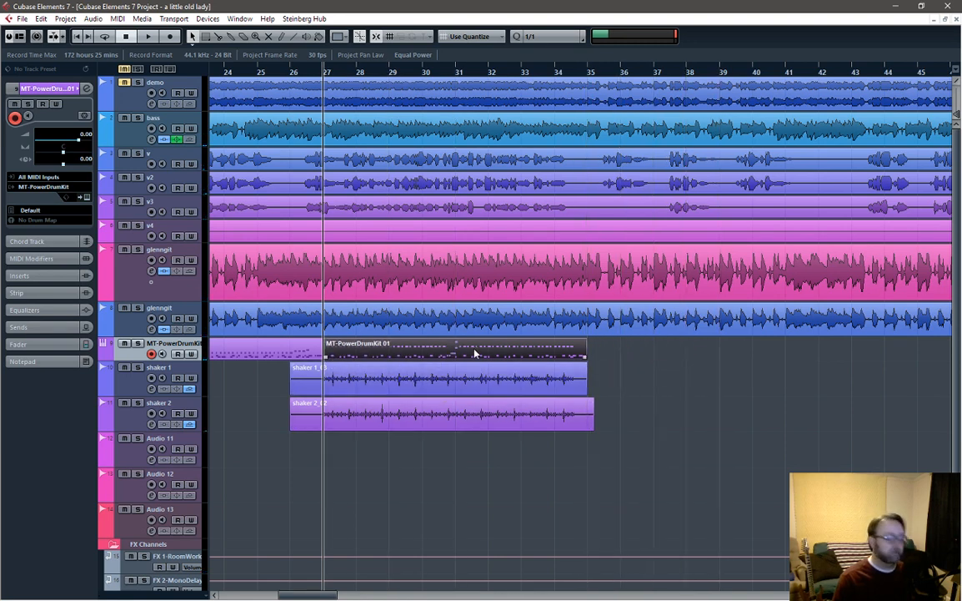
Step: Open the bar 27 drum part in the Key Editor, set the quantize value to 1/8, and play its opening
double_click(363, 353)
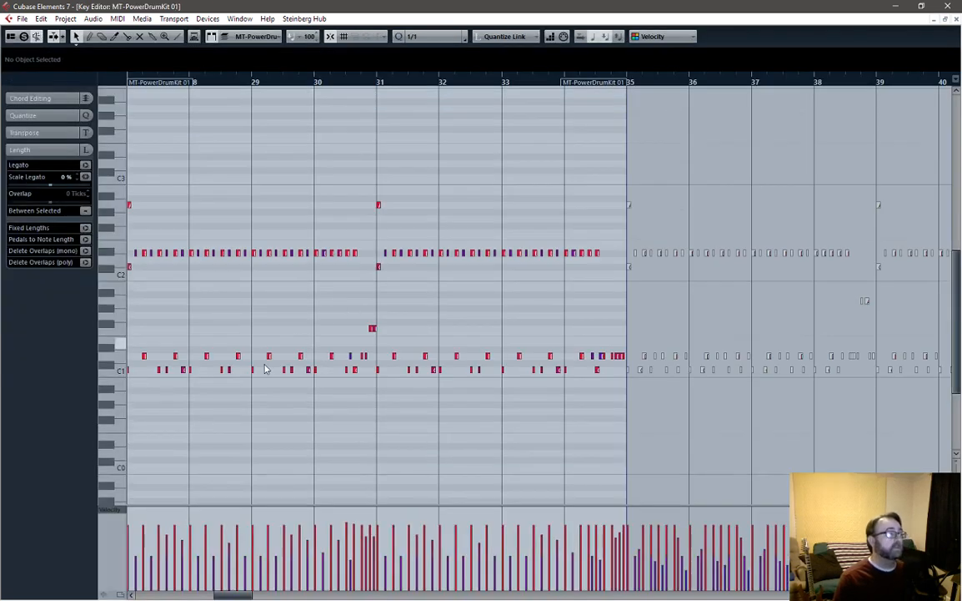
scroll(284, 401, "up", 2)
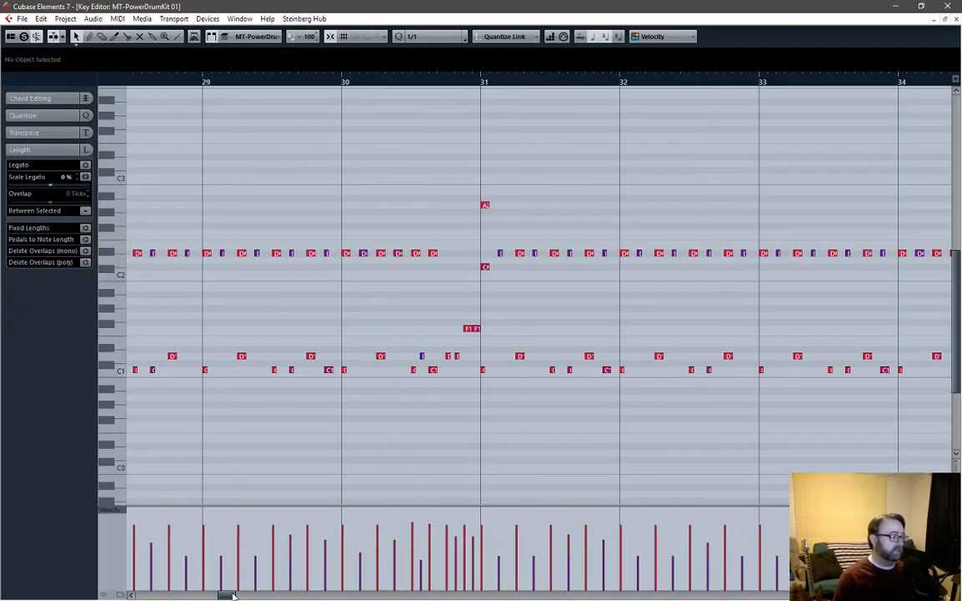
mouse_move(233, 595)
left_mouse_down()
mouse_move(201, 595)
mouse_move(226, 595)
left_mouse_up()
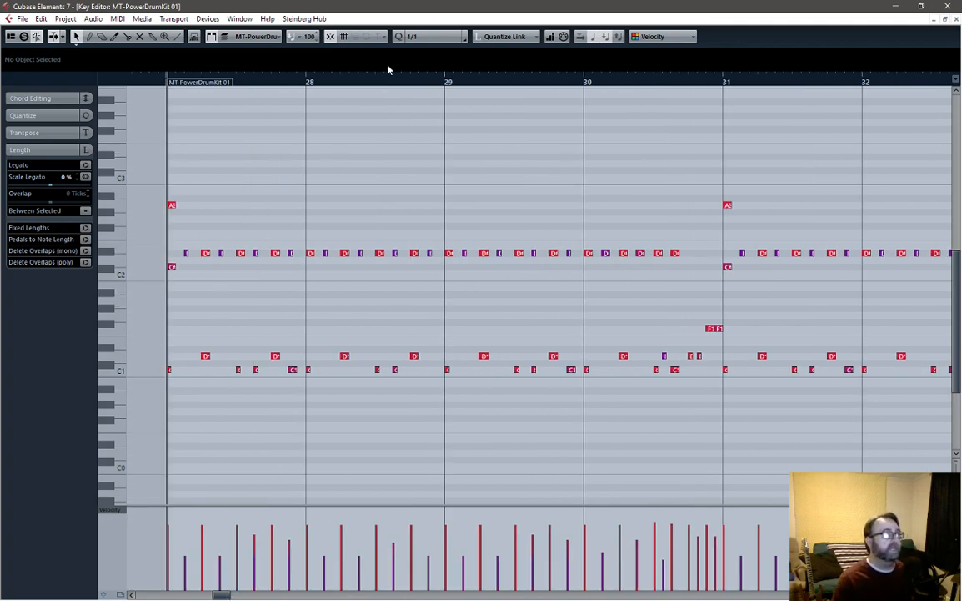
left_click(432, 36)
left_click(453, 89)
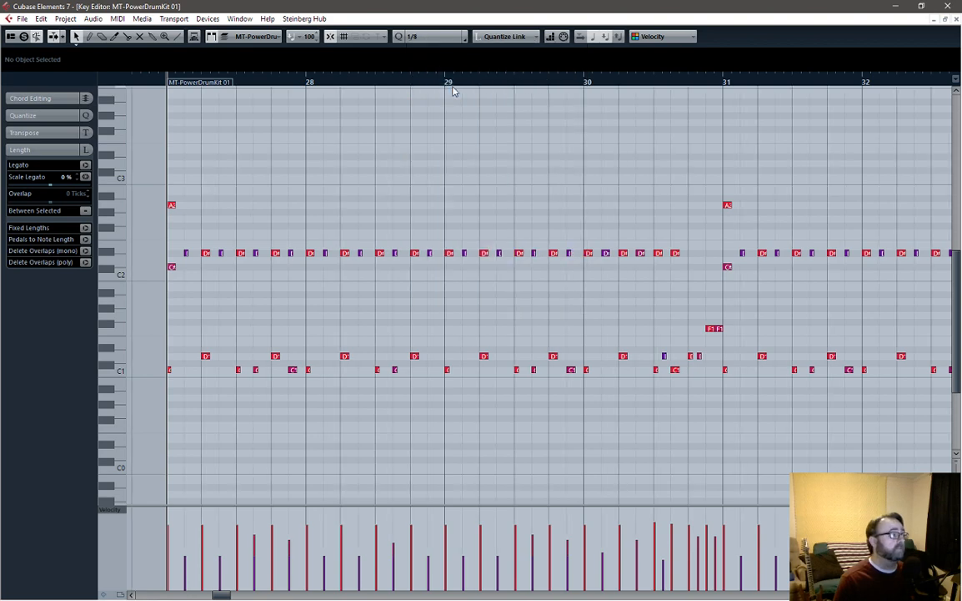
key("space")
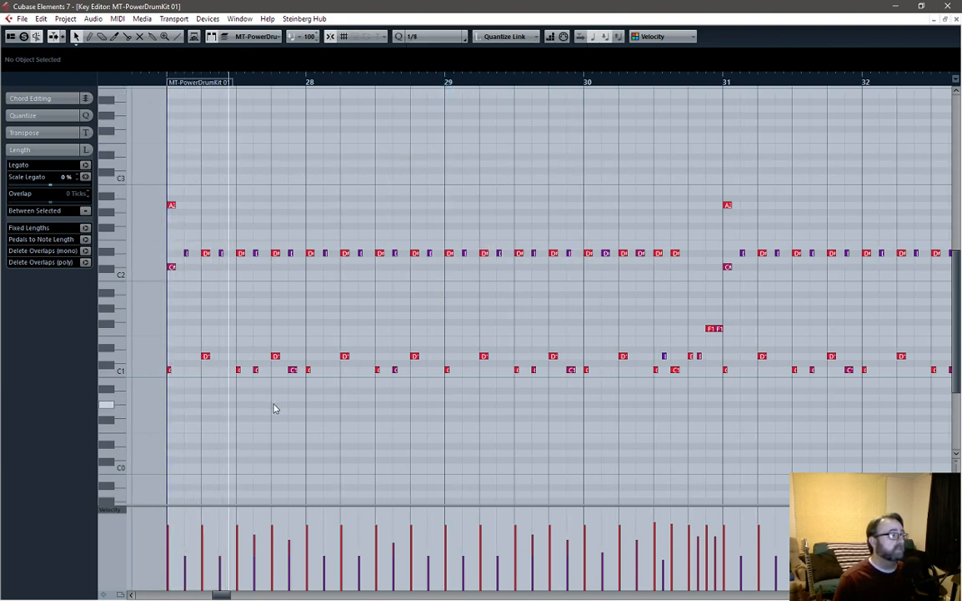
key("space")
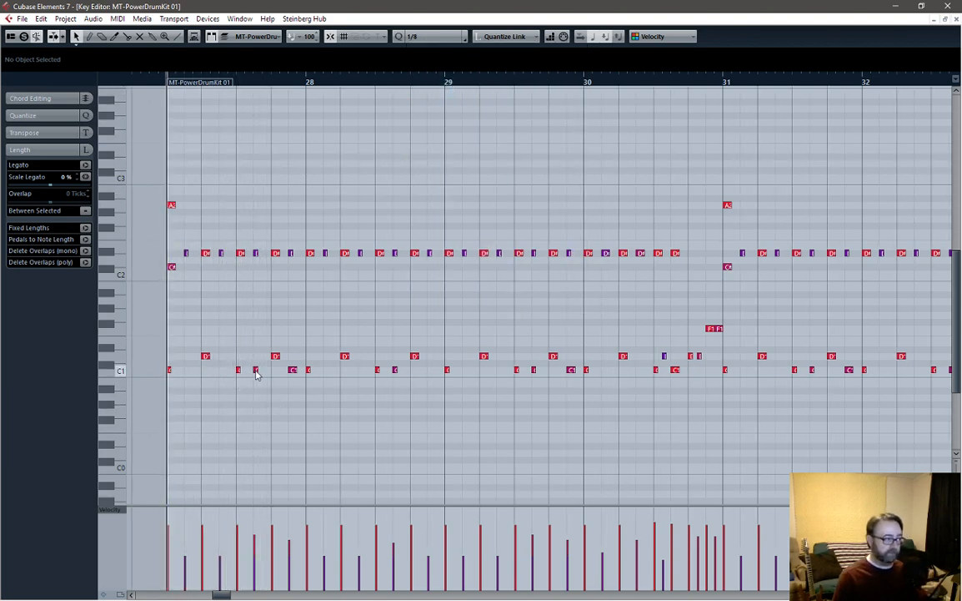
Step: Move the off-beat C1 kick note after beat 3 of bar 27 to 27.2.3 and play the result
left_click(255, 370)
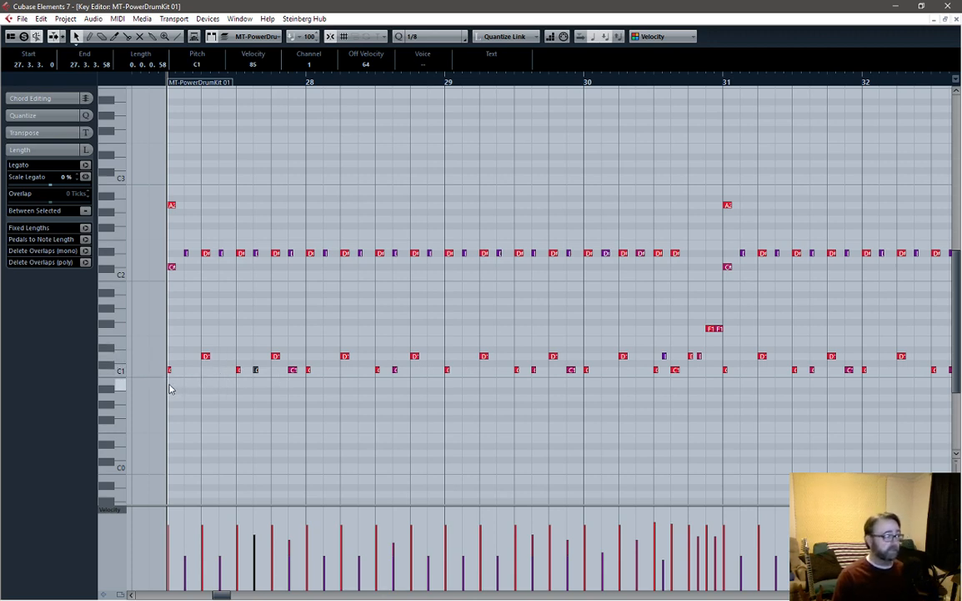
left_click_drag(255, 371, 222, 374)
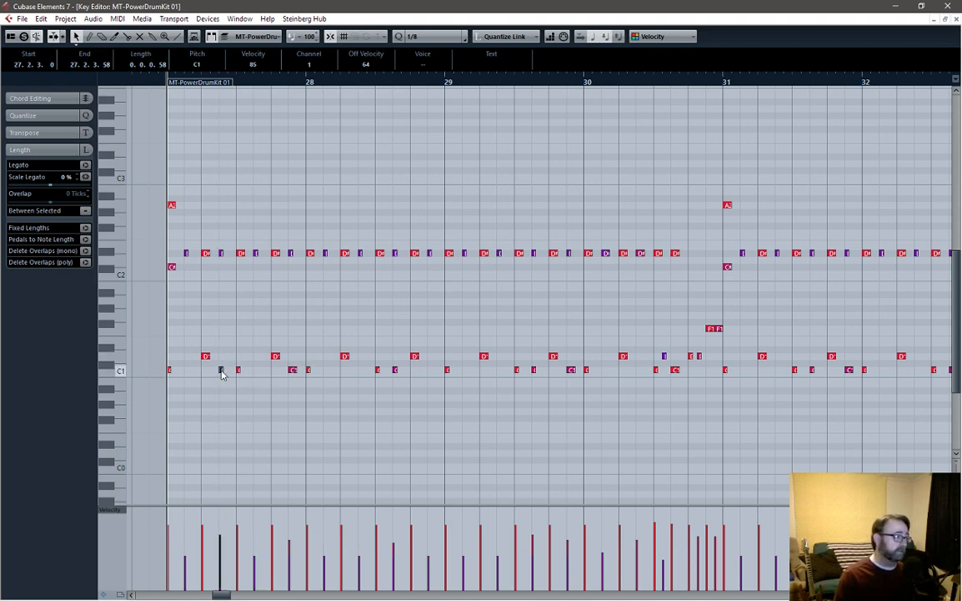
key("space")
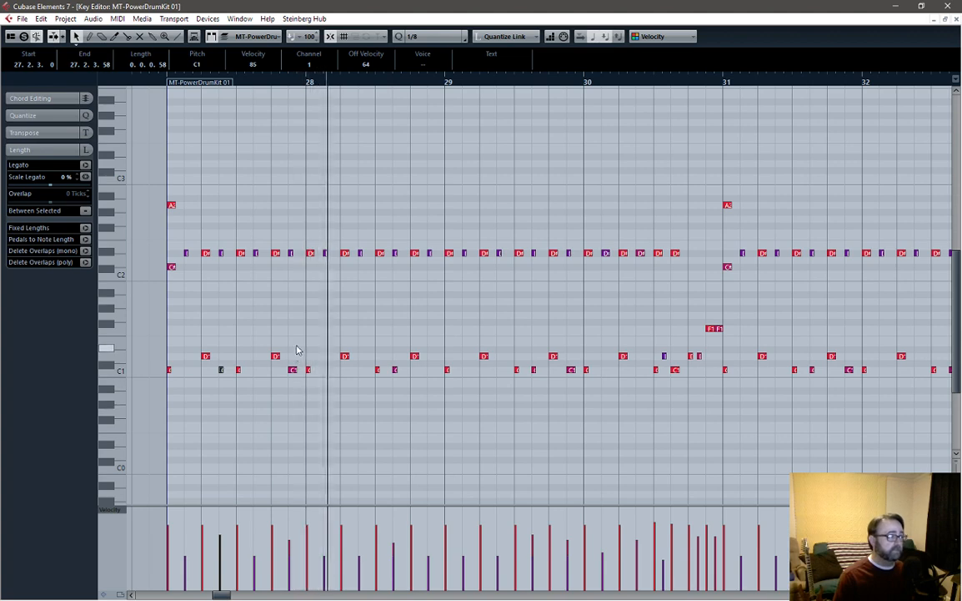
key("space")
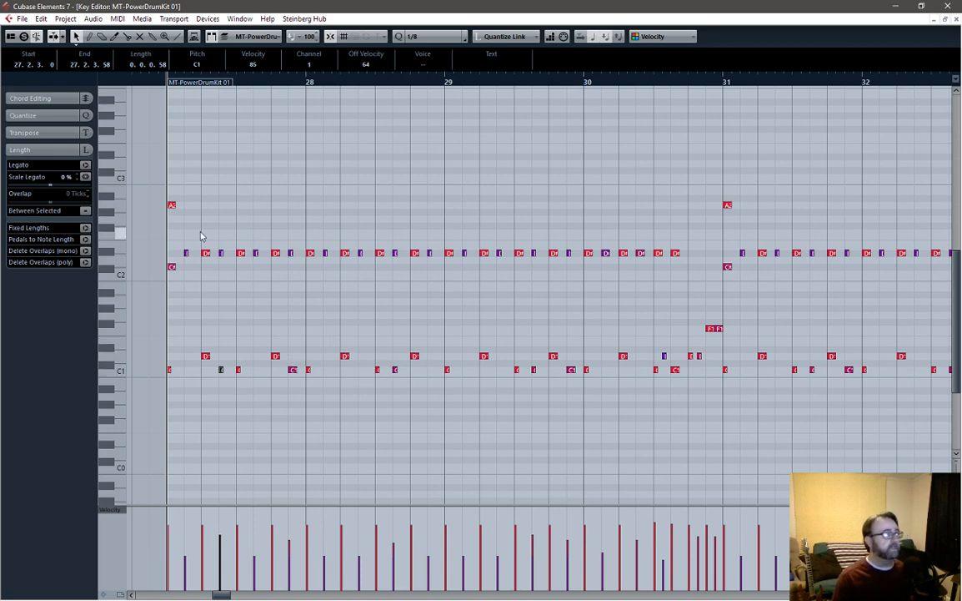
Step: Play the drum part, move the off-beat C1 kick note after beat 3 of bar 29 to 29.2.3, and replay it
key("space")
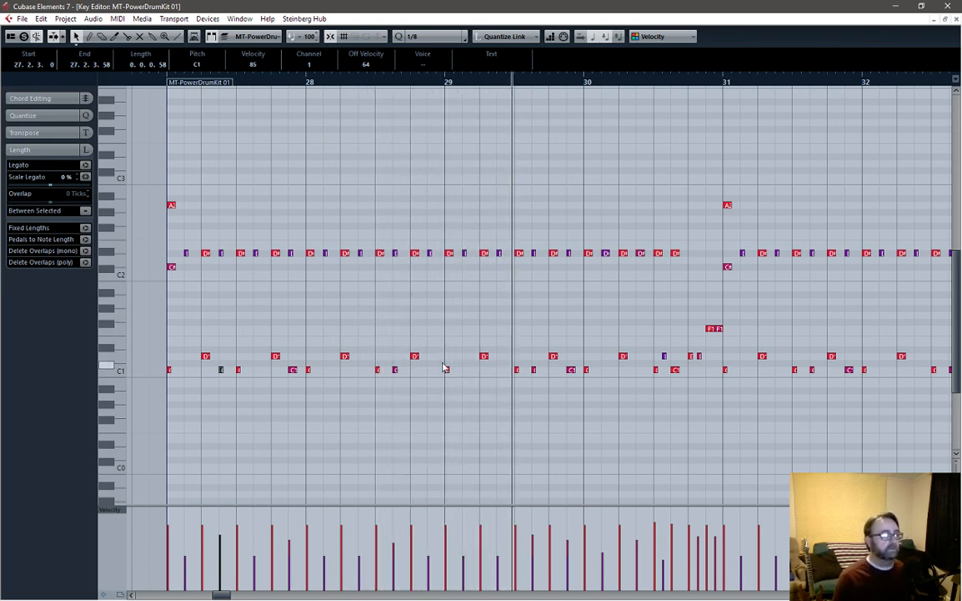
key("space")
left_click_drag(534, 371, 500, 370)
key("space")
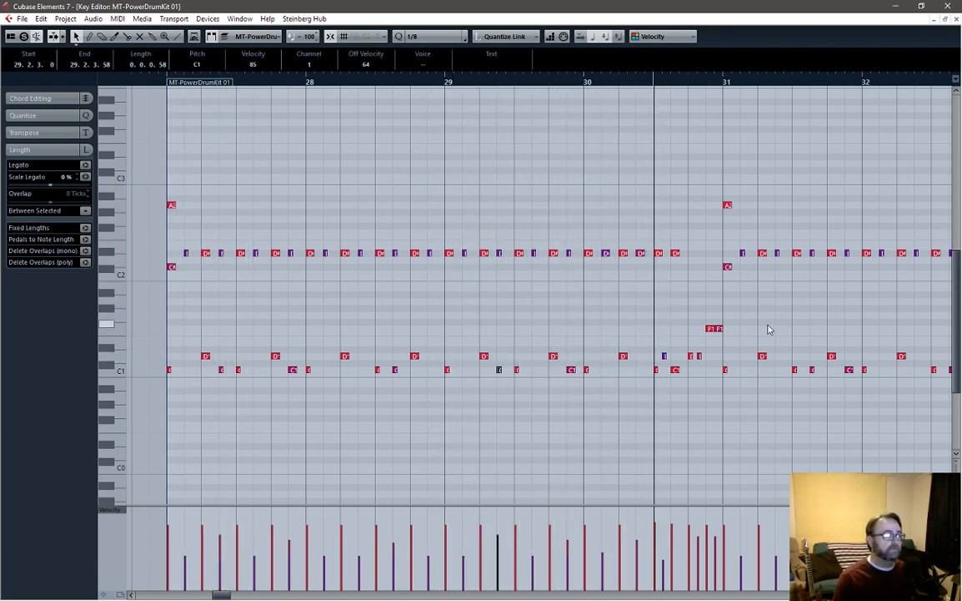
key("space")
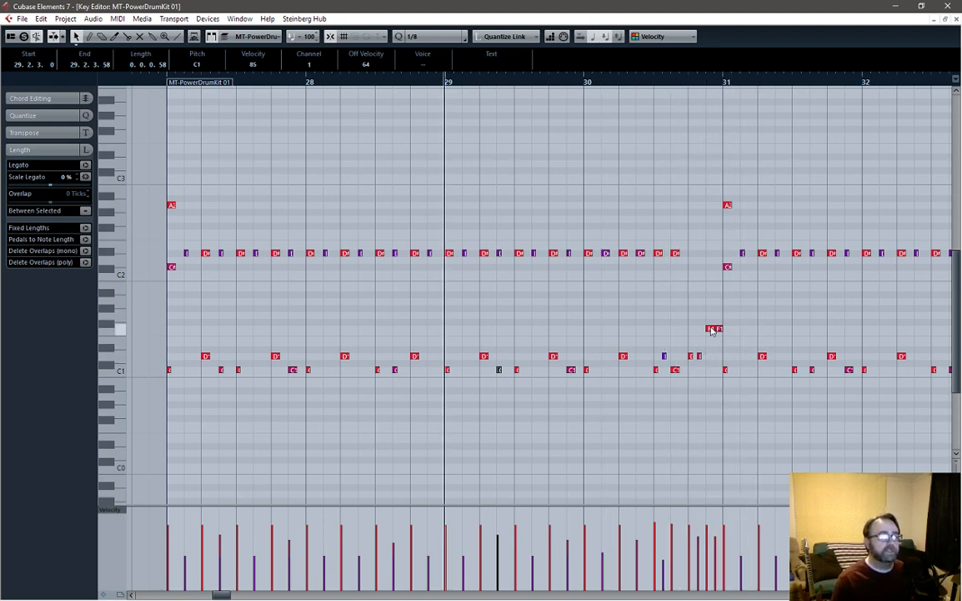
Step: Delete the last F1 note before bar 31 and move the remaining F1 note at 30.4.3 up to B1
left_click(711, 329)
left_click_drag(713, 331, 722, 329)
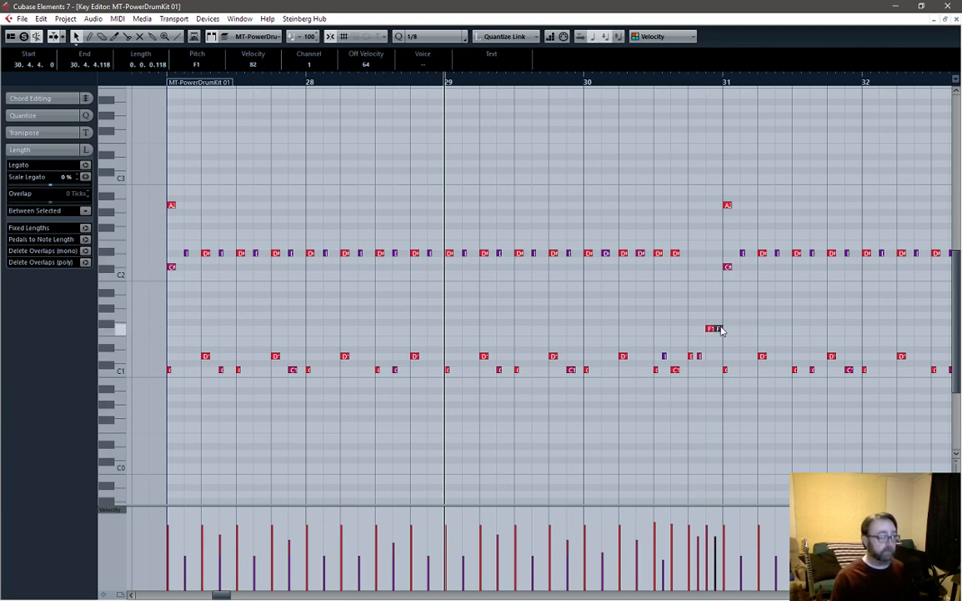
key("Right")
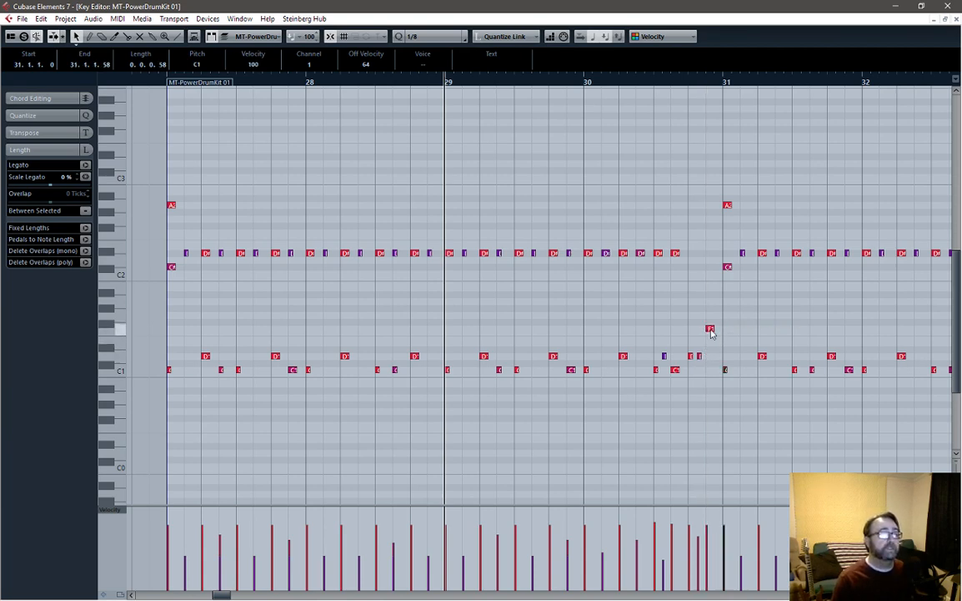
left_click_drag(711, 330, 710, 291)
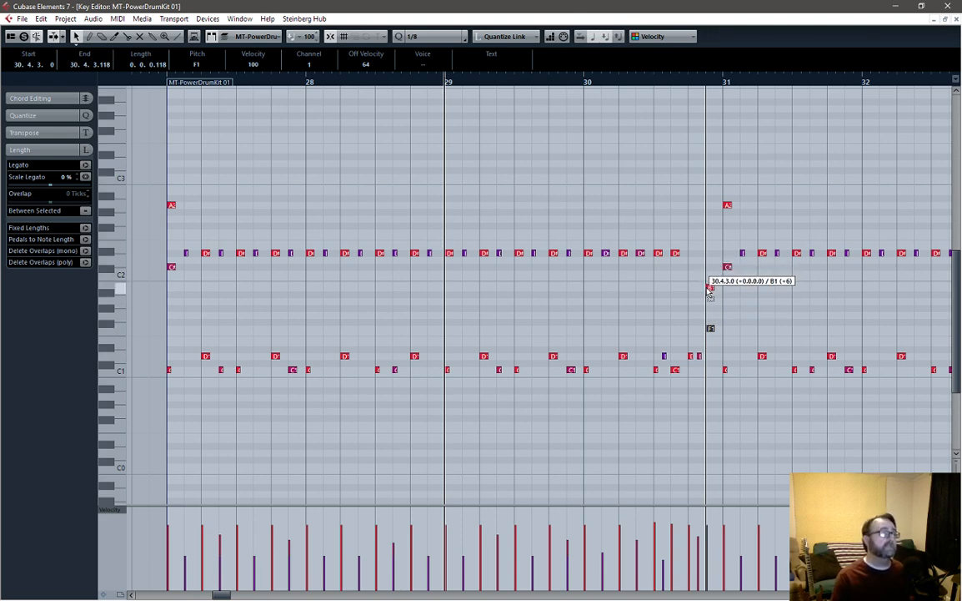
left_click_drag(708, 290, 709, 287)
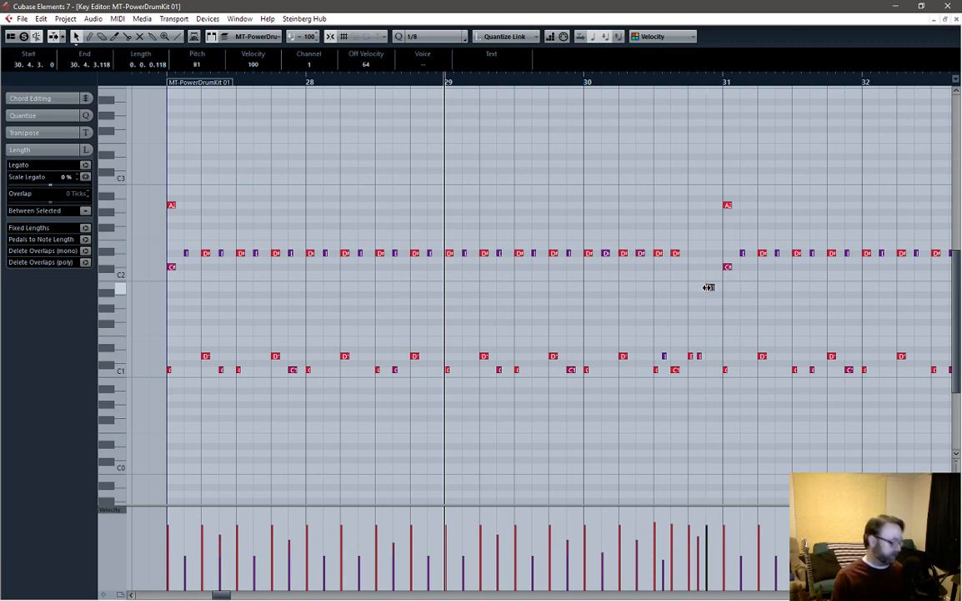
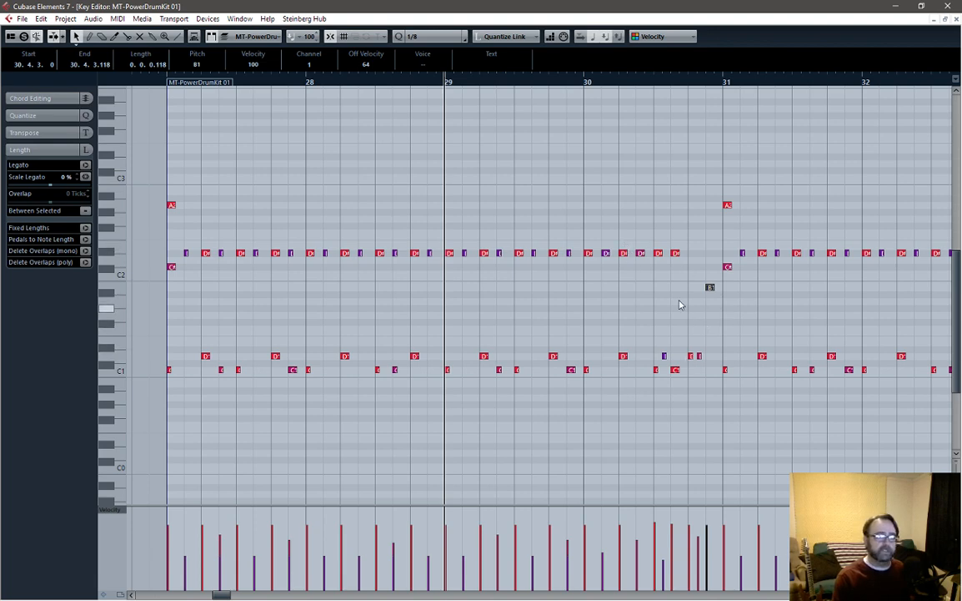
Step: Play the edited drum fill twice from bar 30 into bar 31
left_click(583, 86)
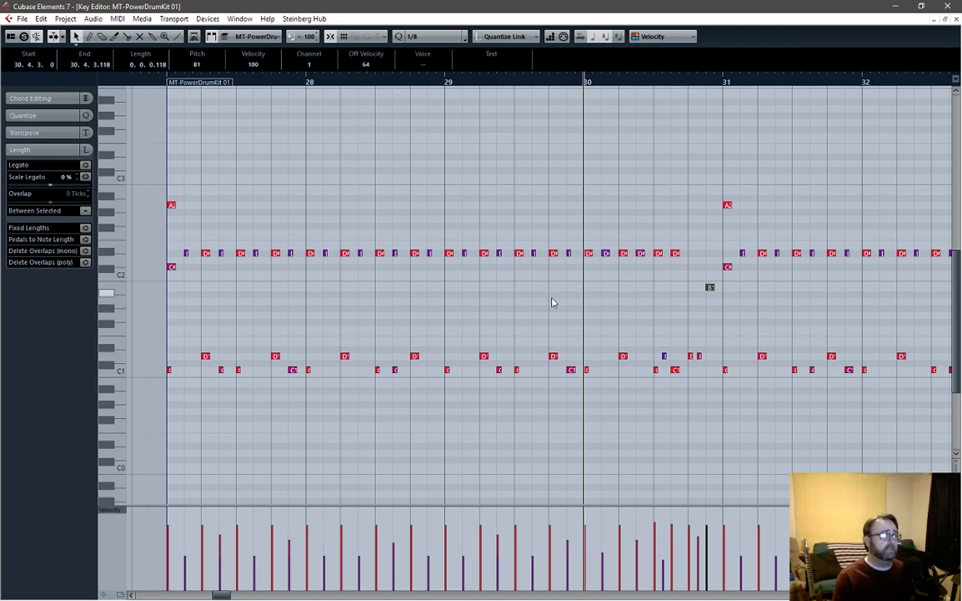
key("space")
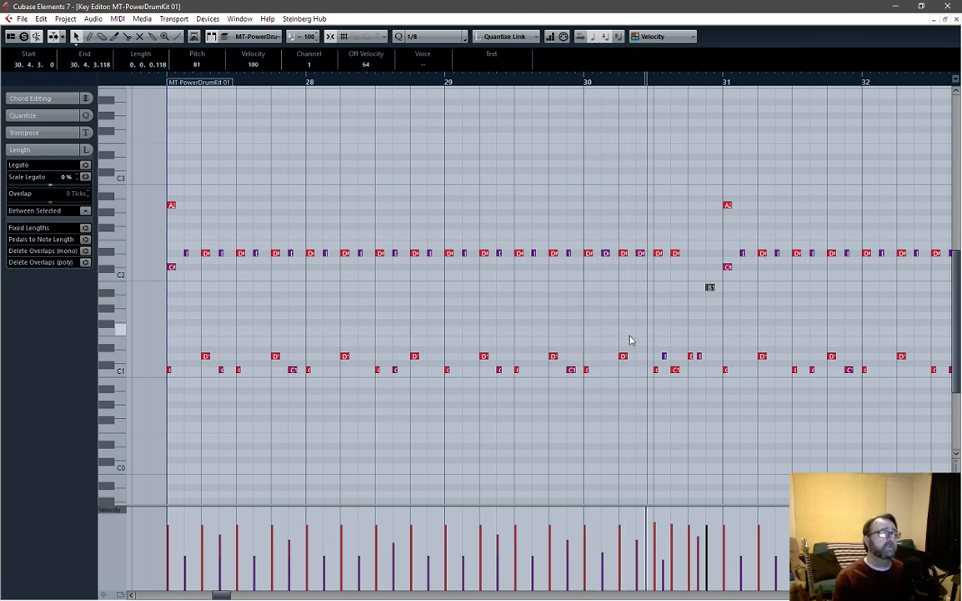
key("space")
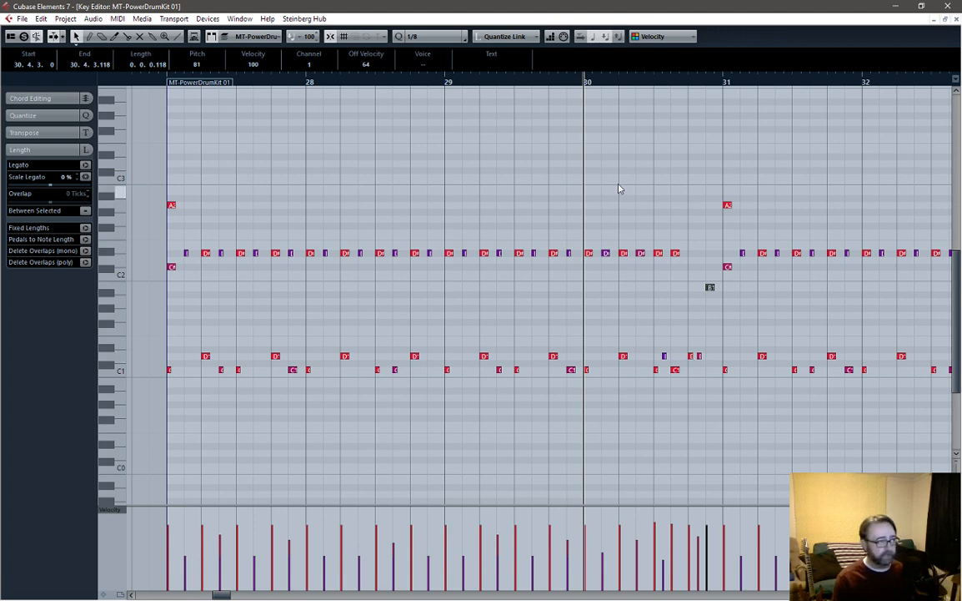
key("space")
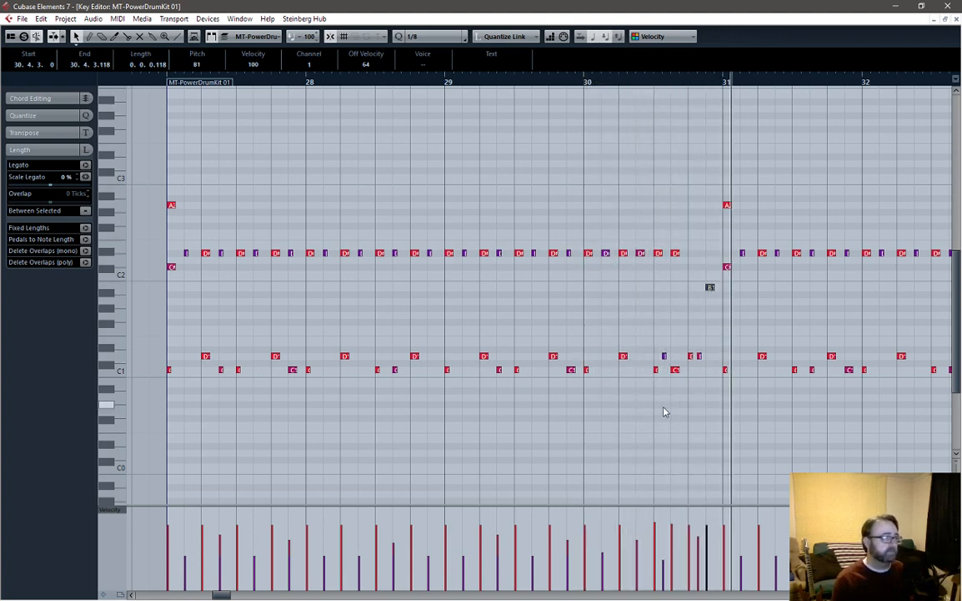
key("space")
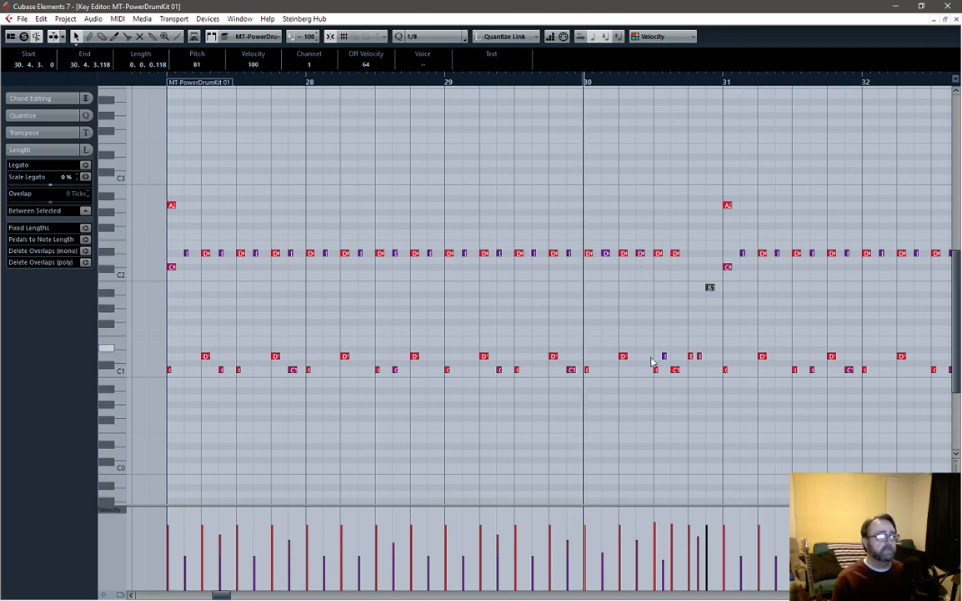
Step: Audition the C#2 and A2 notes at the start of bar 31 and replay the fill from bar 30
left_click(727, 268)
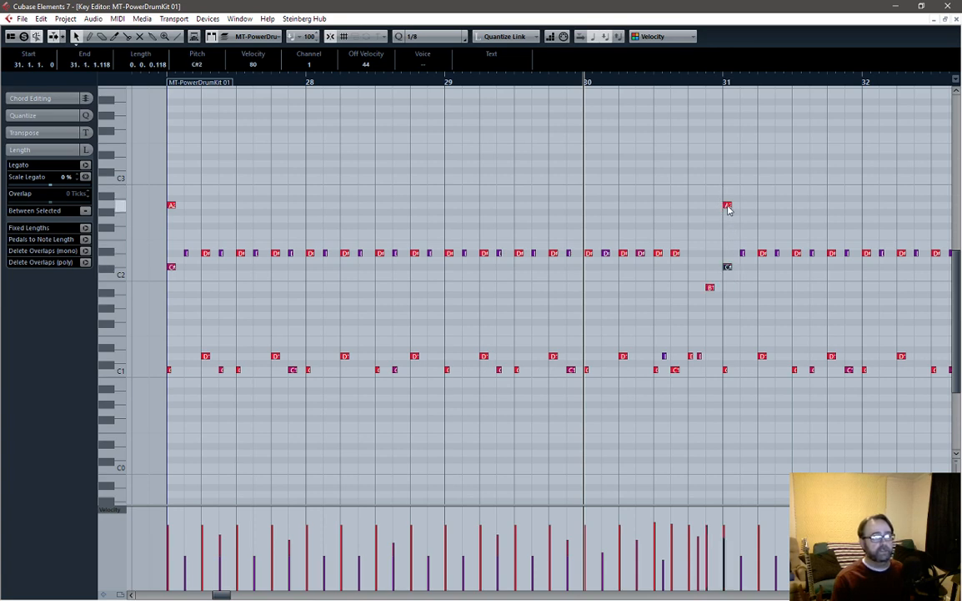
left_click(727, 206)
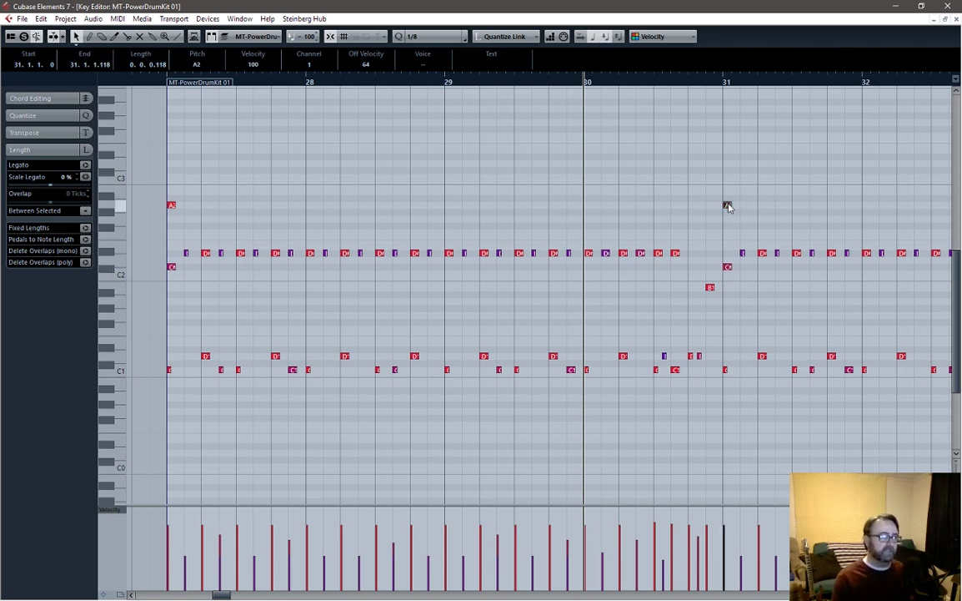
left_click(726, 265)
left_click(728, 268)
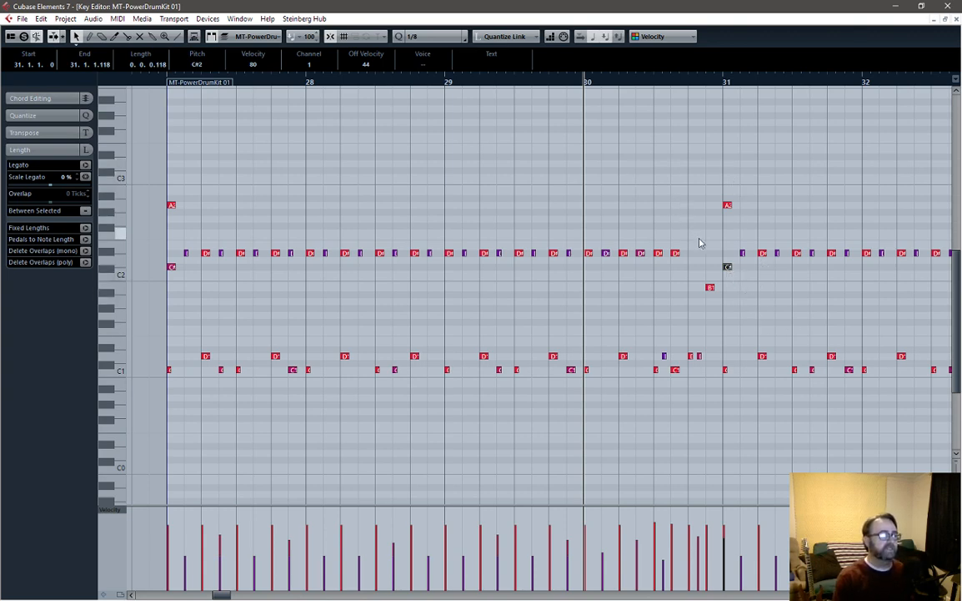
key("space")
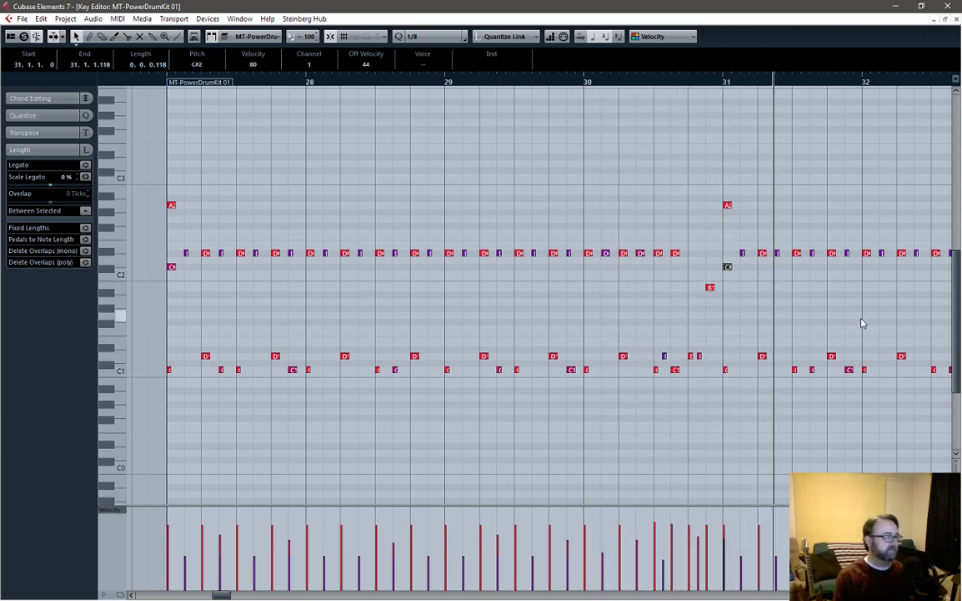
key("space")
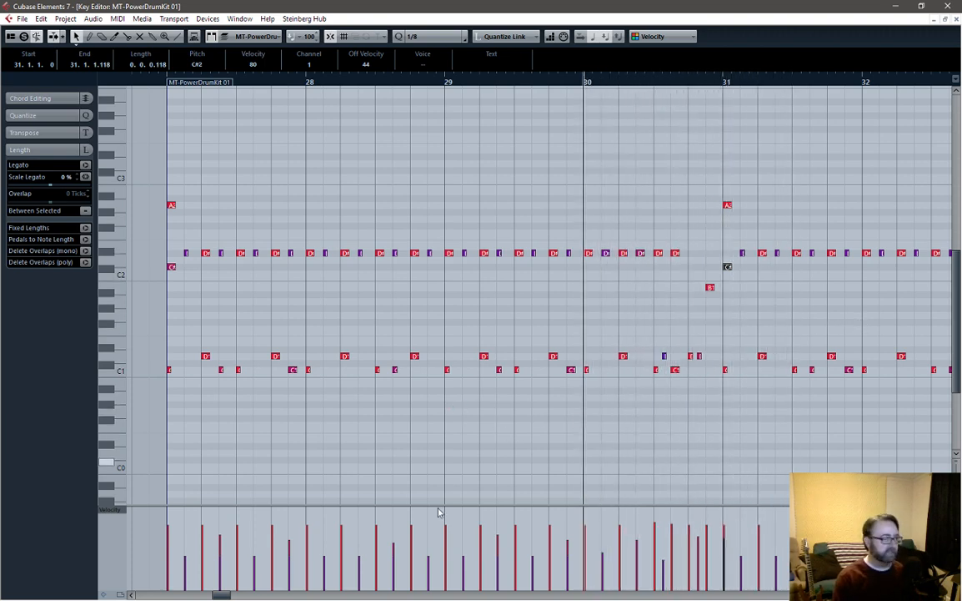
Step: Play the closing fill of the drum part from bar 34 and return to the project arrangement
left_click_drag(222, 595, 238, 596)
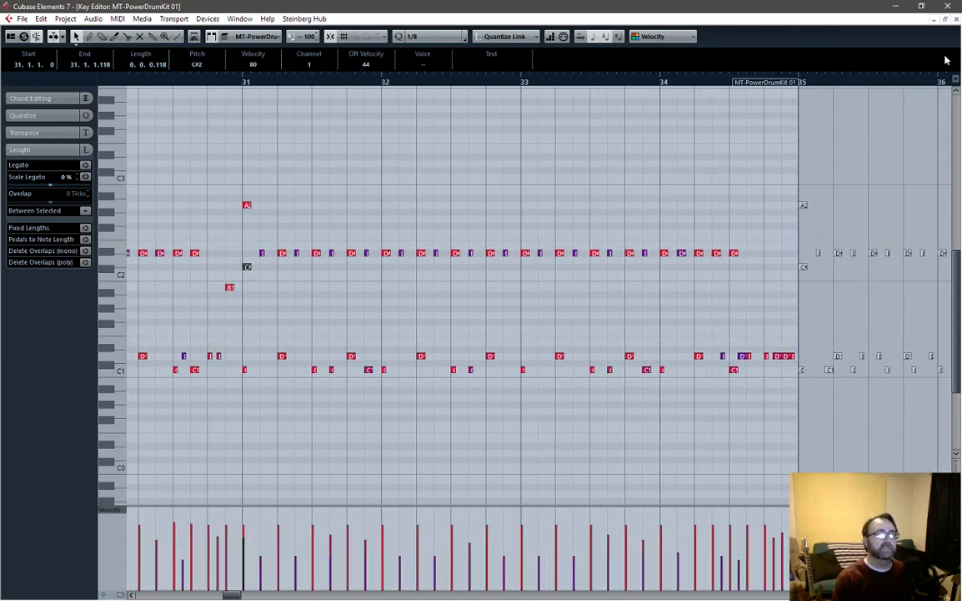
left_click(663, 83)
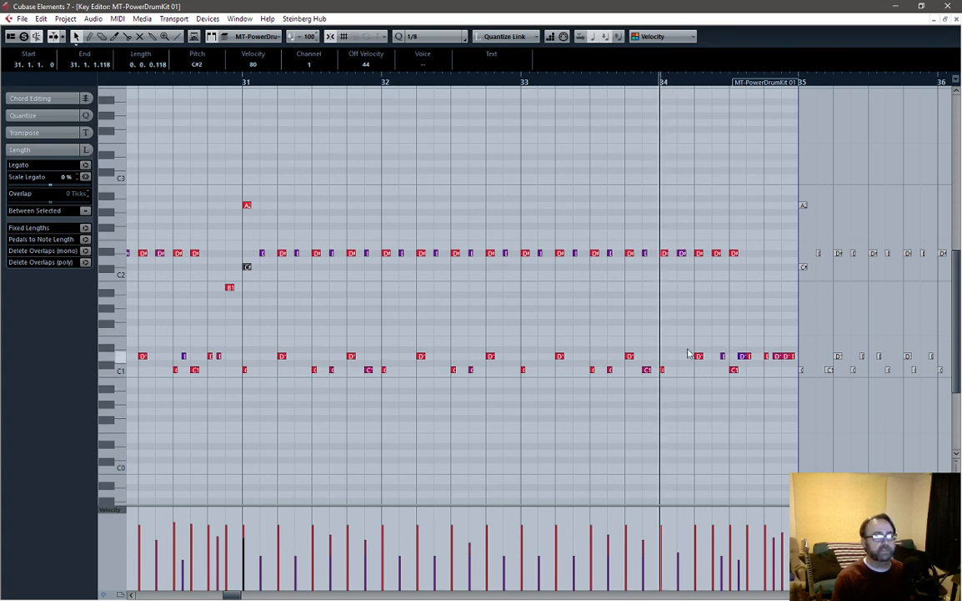
key("space")
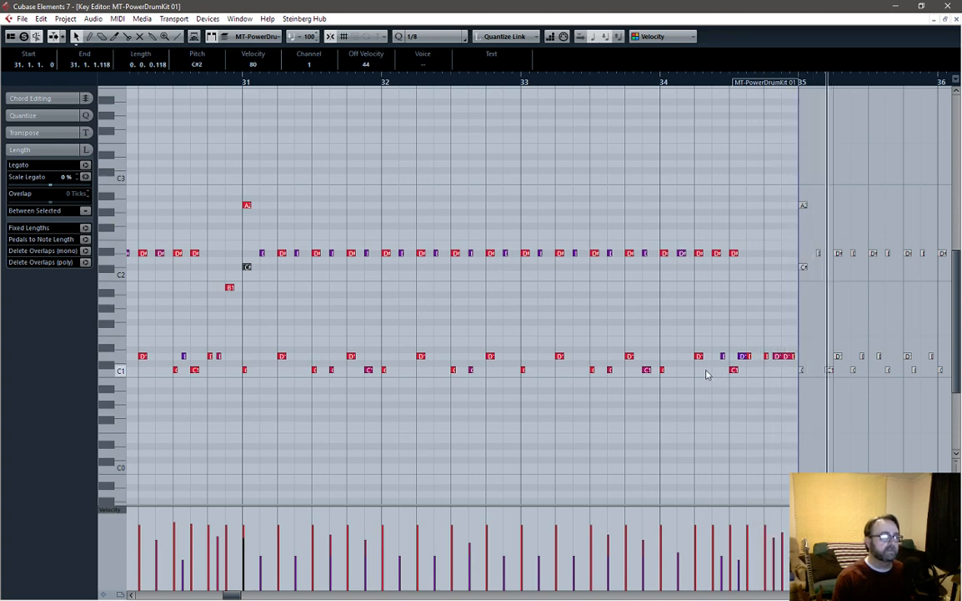
key("space")
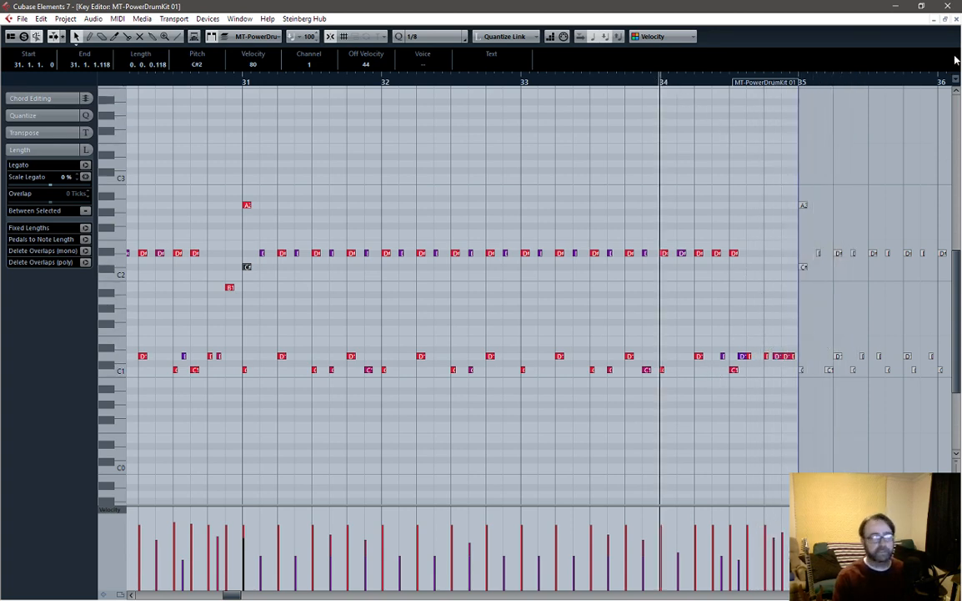
left_click(956, 19)
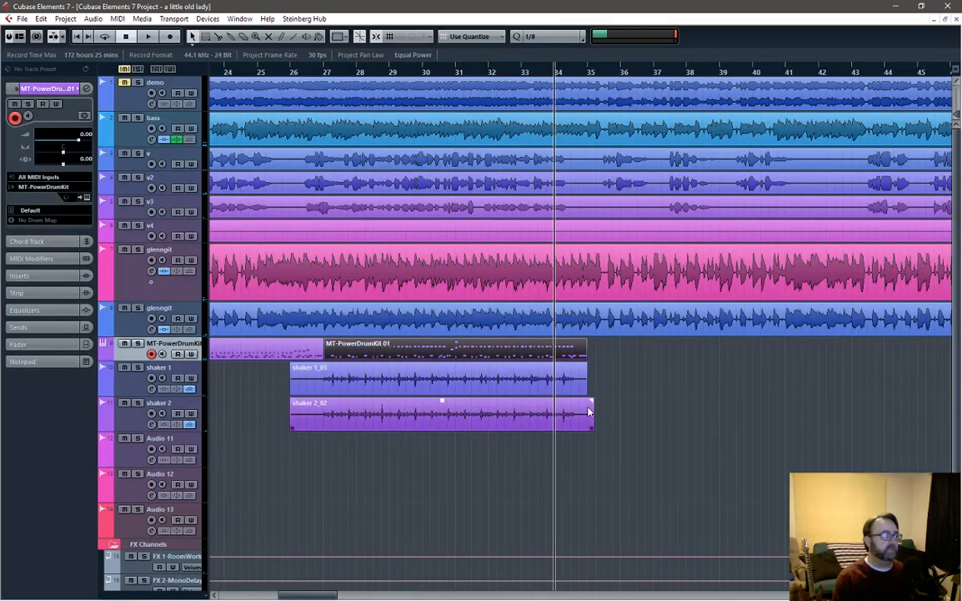
Step: Try a copy of the drum part that ends at bar 27 at bar 35 and play it
left_click(589, 73)
left_click(219, 349)
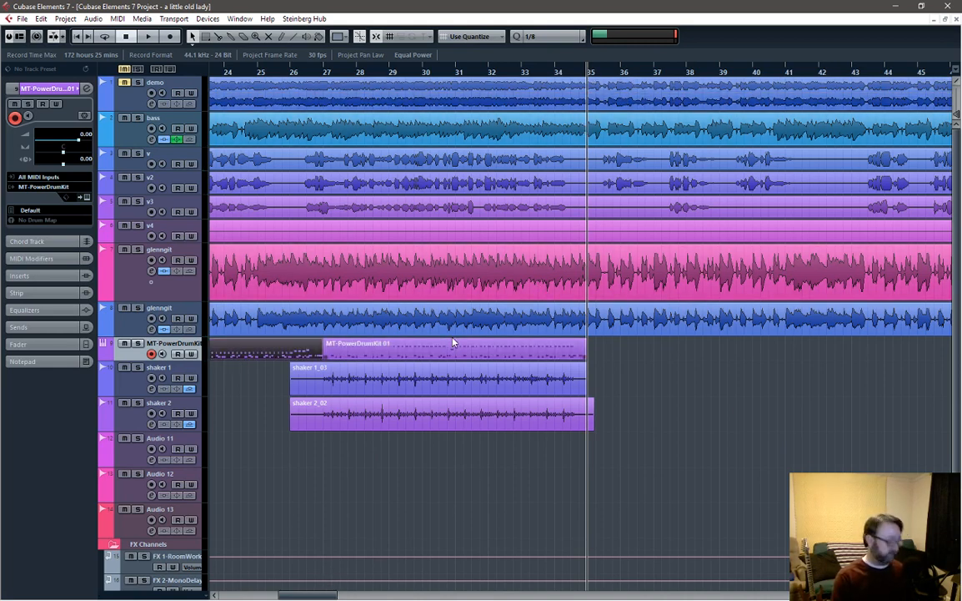
key("ctrl+d")
key("space")
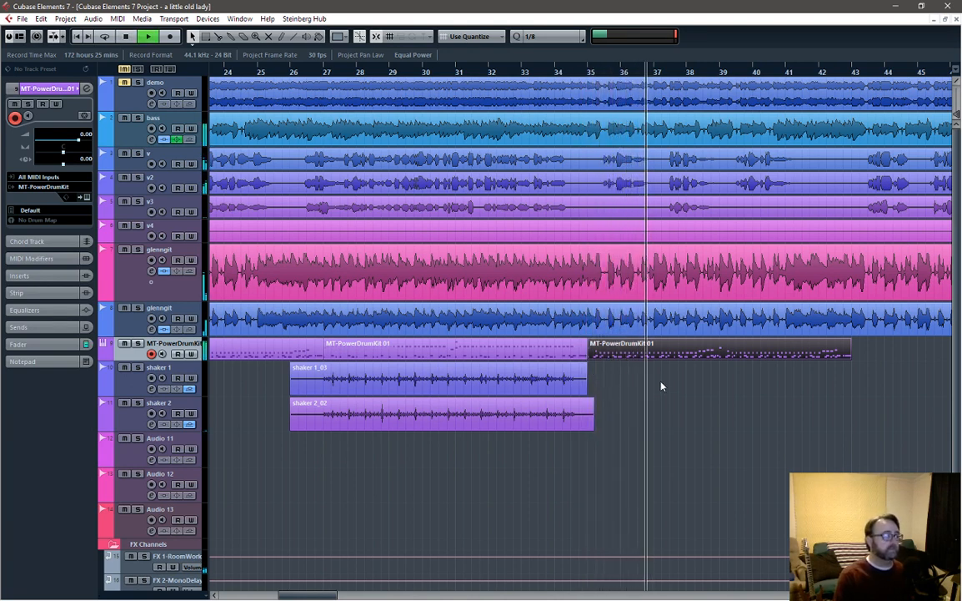
key("space")
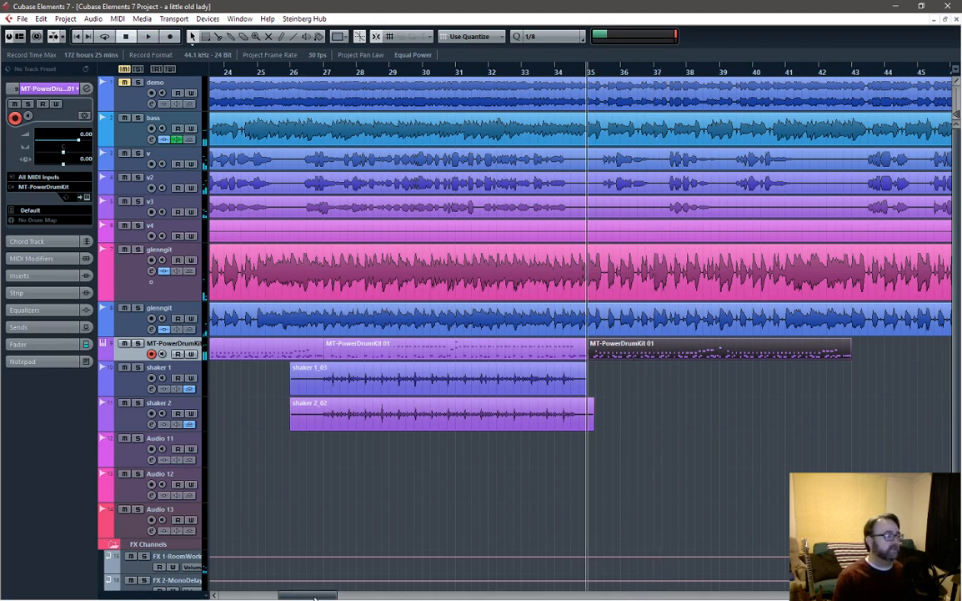
Step: Play the song's opening from bar 3 and copy the first drum part, which spans bars 3 to 11
left_click_drag(314, 597, 257, 598)
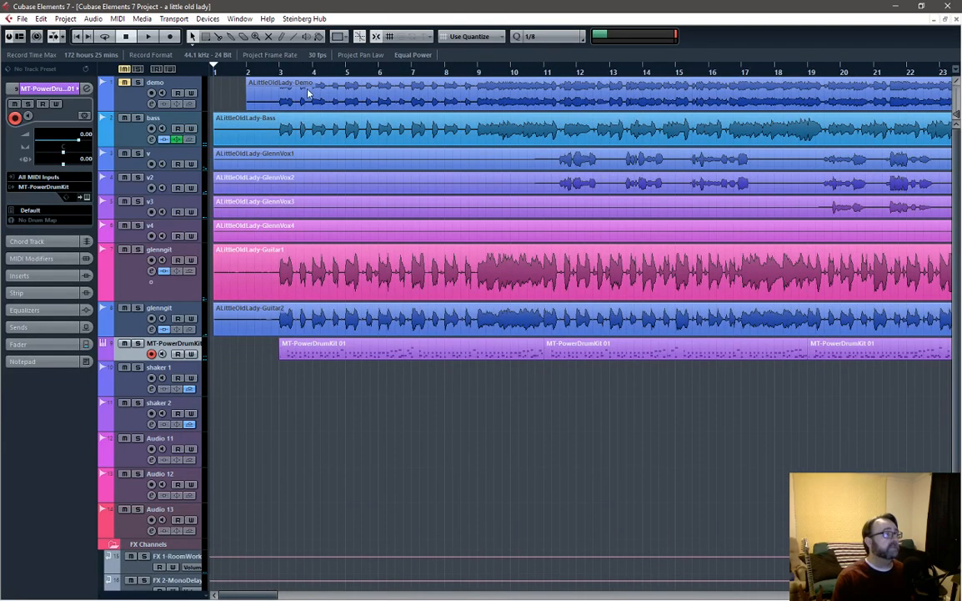
left_click(280, 73)
key("space")
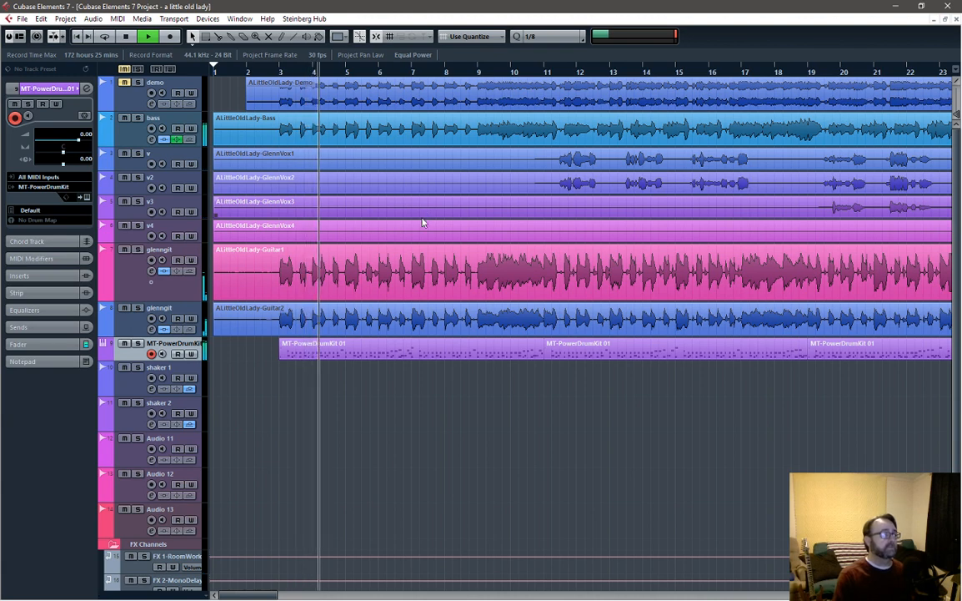
left_click(386, 349)
key("space")
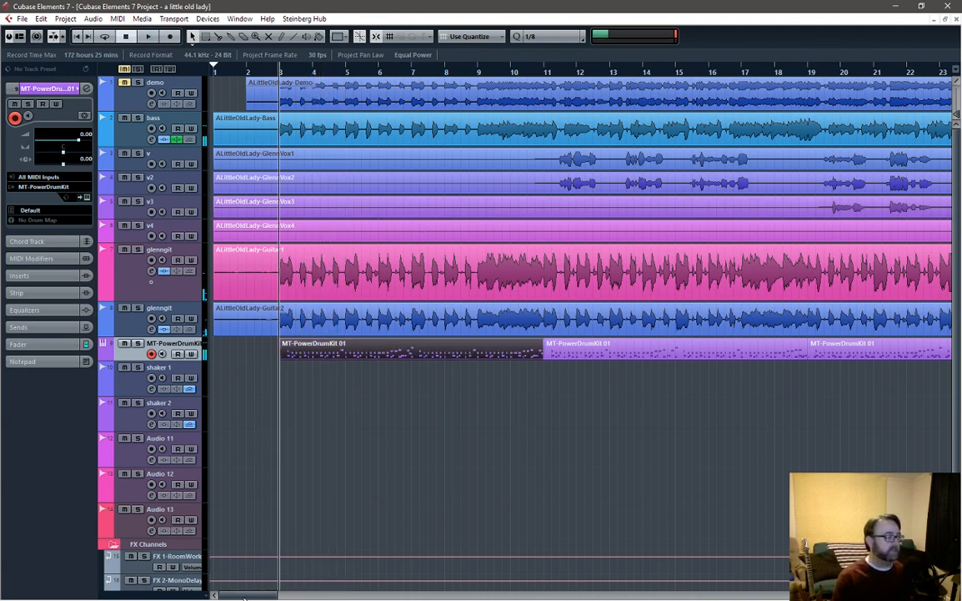
Step: Replace the drum part at bar 35 with the copied opening part, setting the quantize value to 1/1
left_click_drag(244, 597, 325, 597)
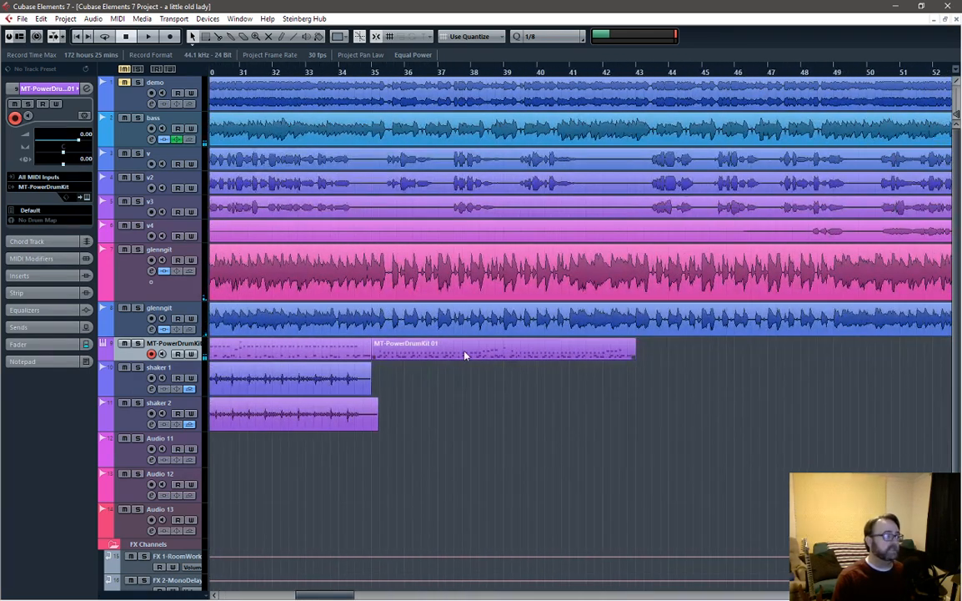
key("Delete")
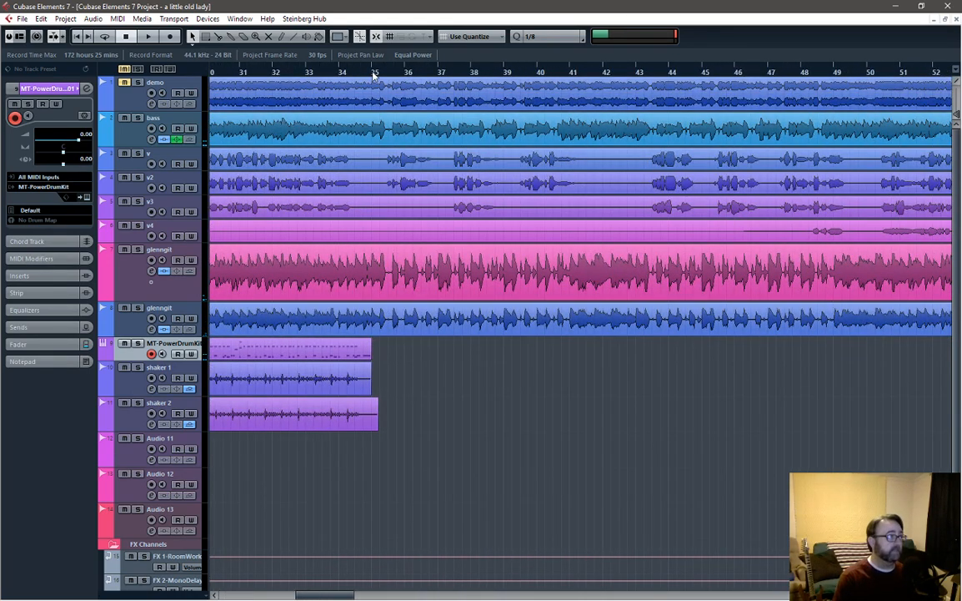
left_click(374, 74)
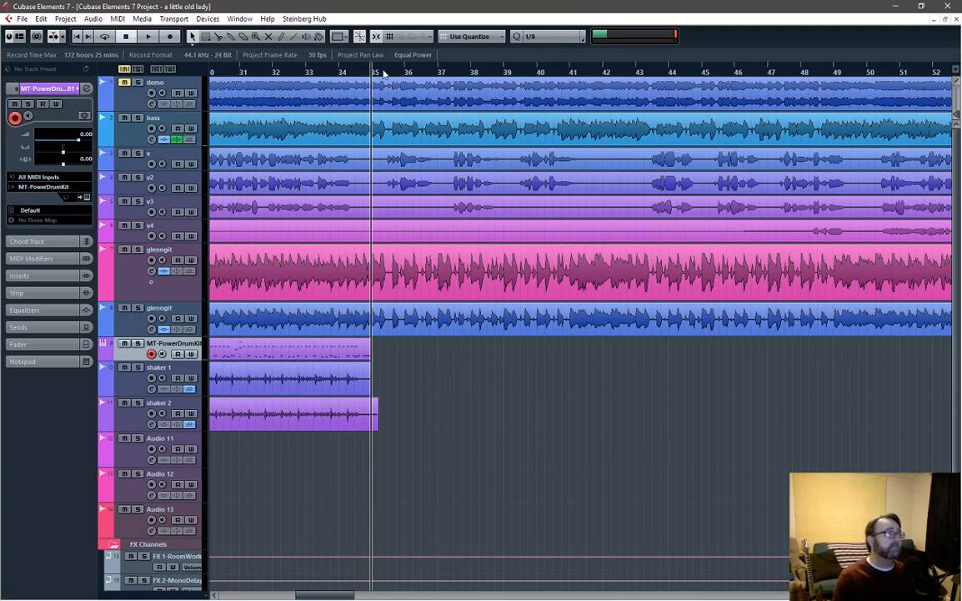
left_click(548, 37)
left_click(554, 49)
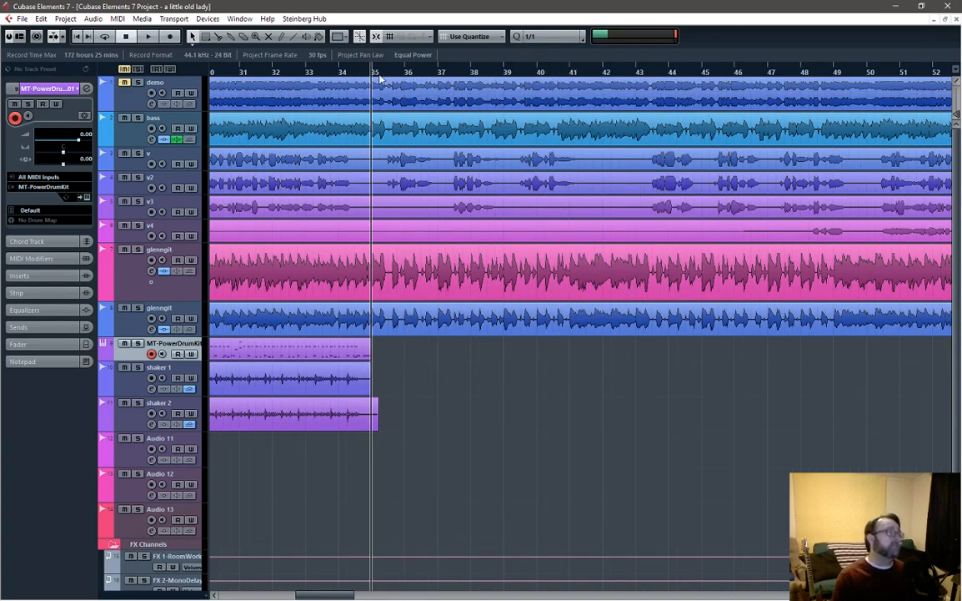
key("ctrl+v")
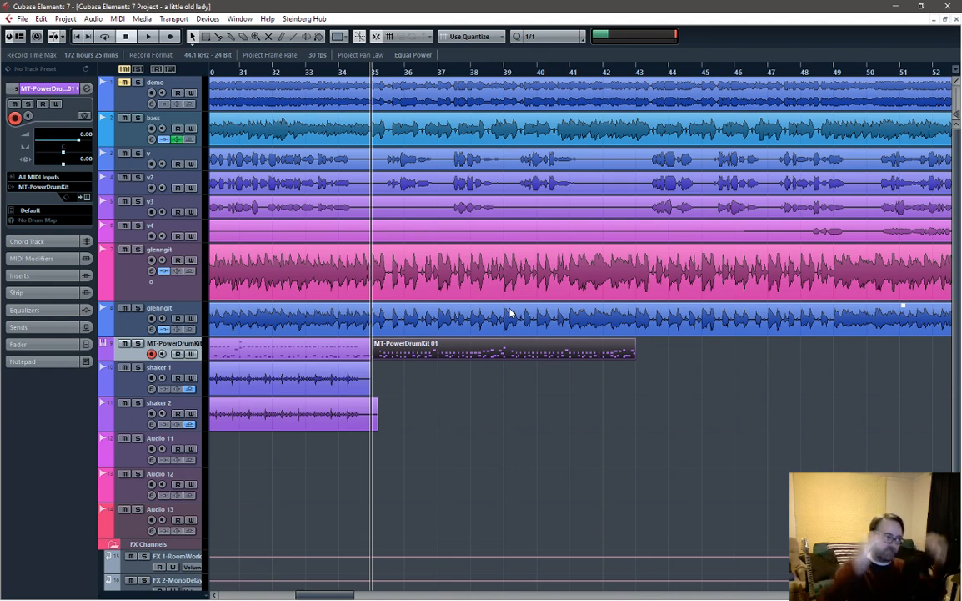
Step: Open the bar 35 drum part in the Key Editor and set the quantize value to 1/8
double_click(469, 354)
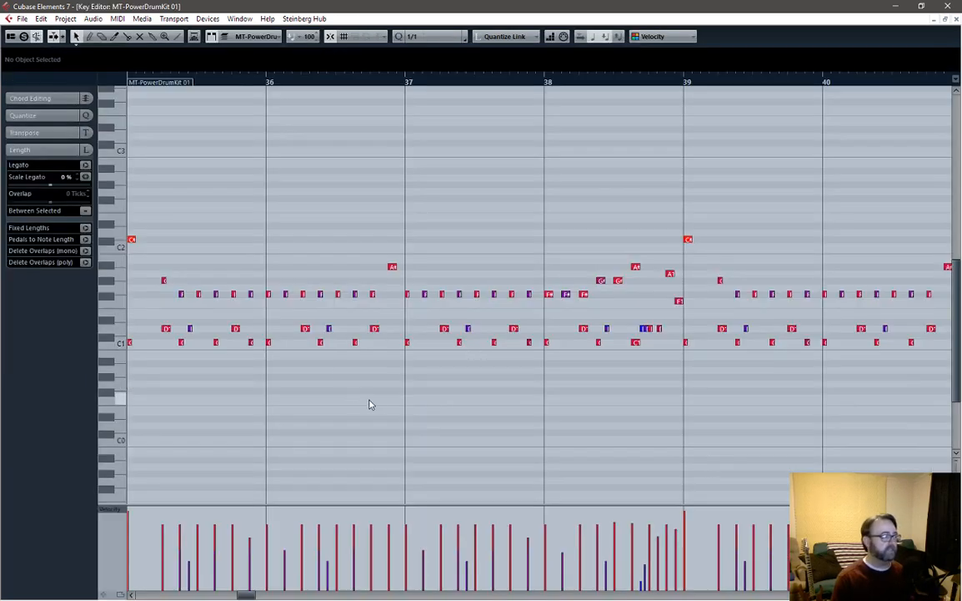
left_click(415, 37)
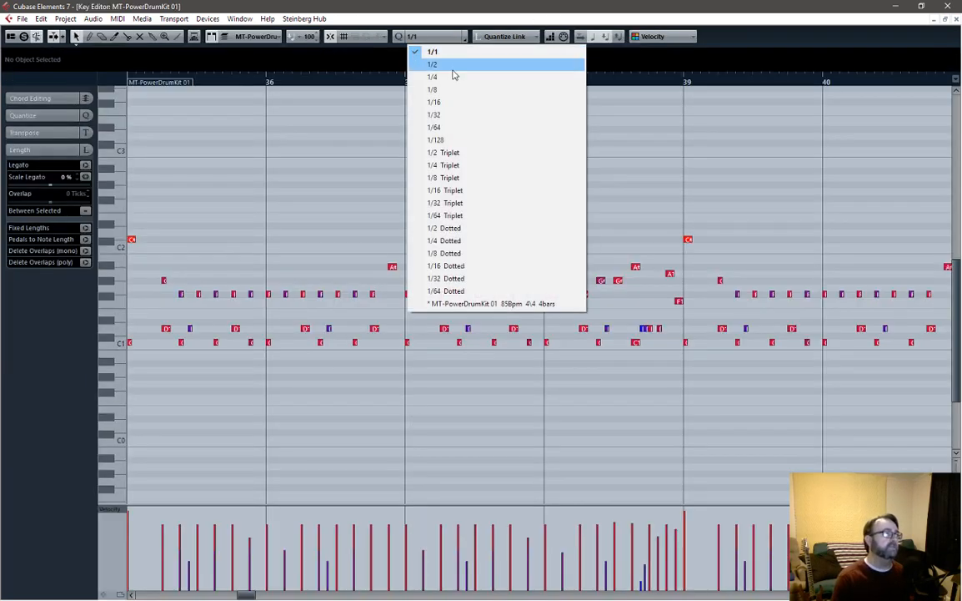
left_click(453, 93)
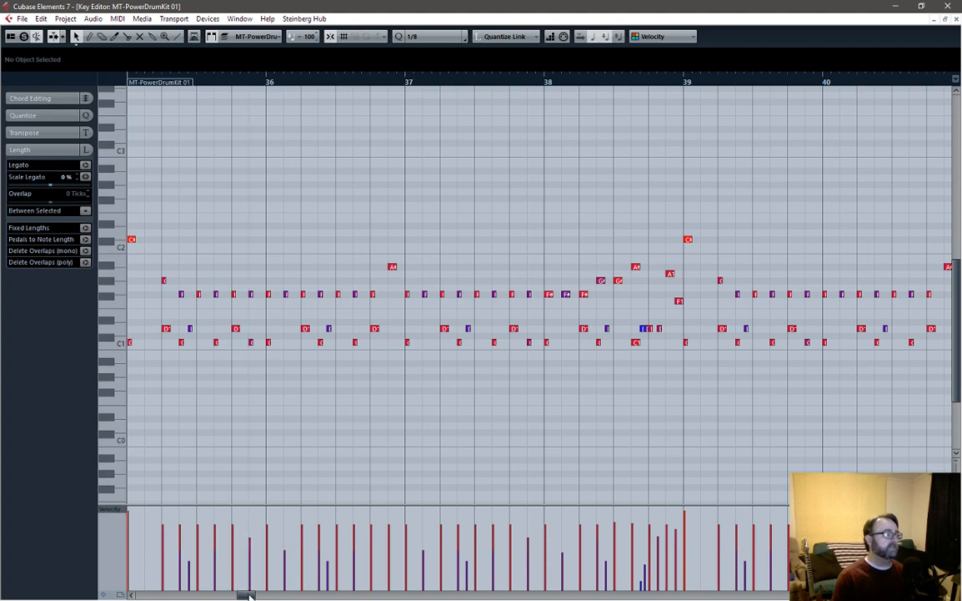
scroll(240, 571, "left", 3)
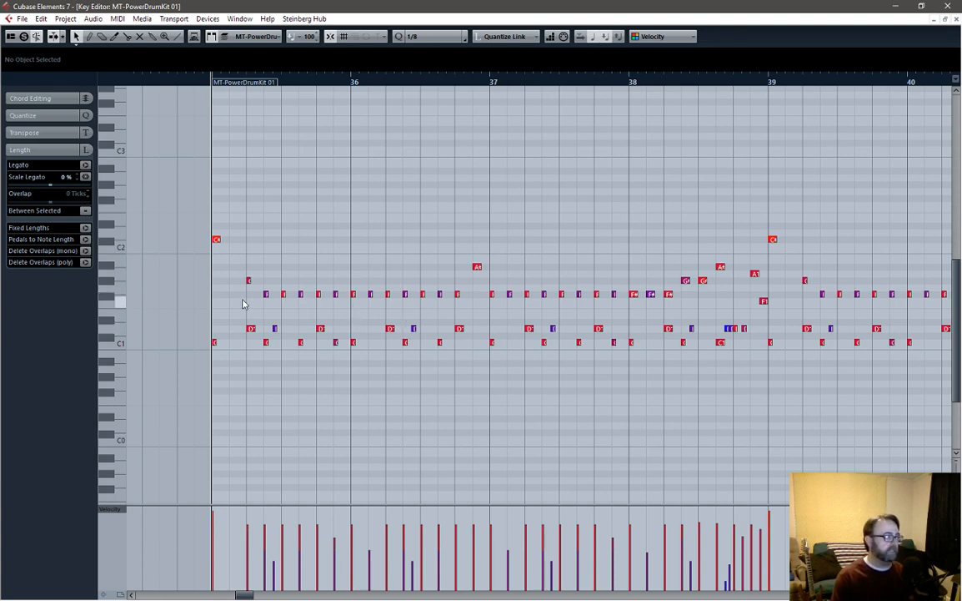
Step: Delete the quiet D1 snare notes just before beat 3 in bars 35 and 36, playing the part to check each change
key("space")
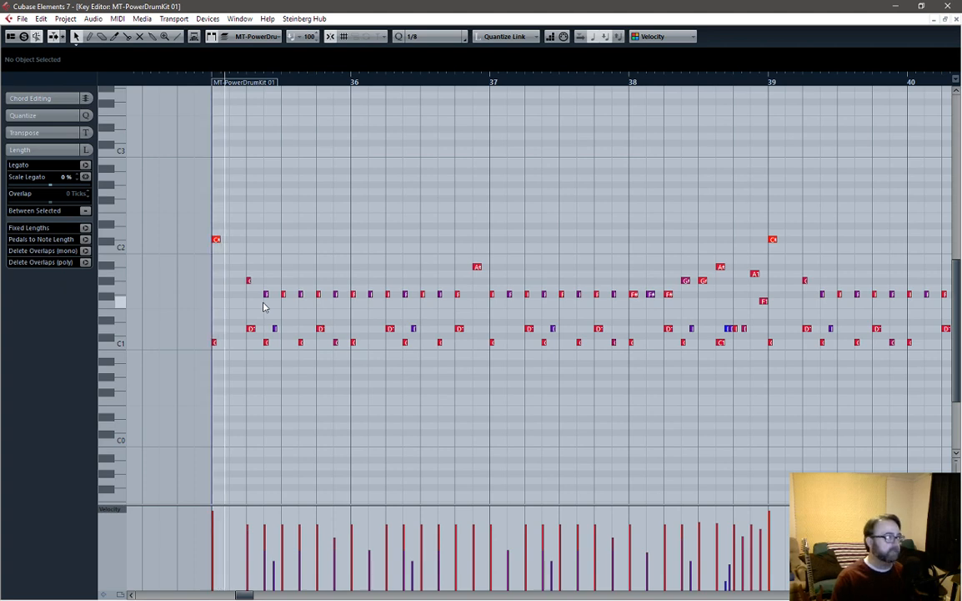
key("space")
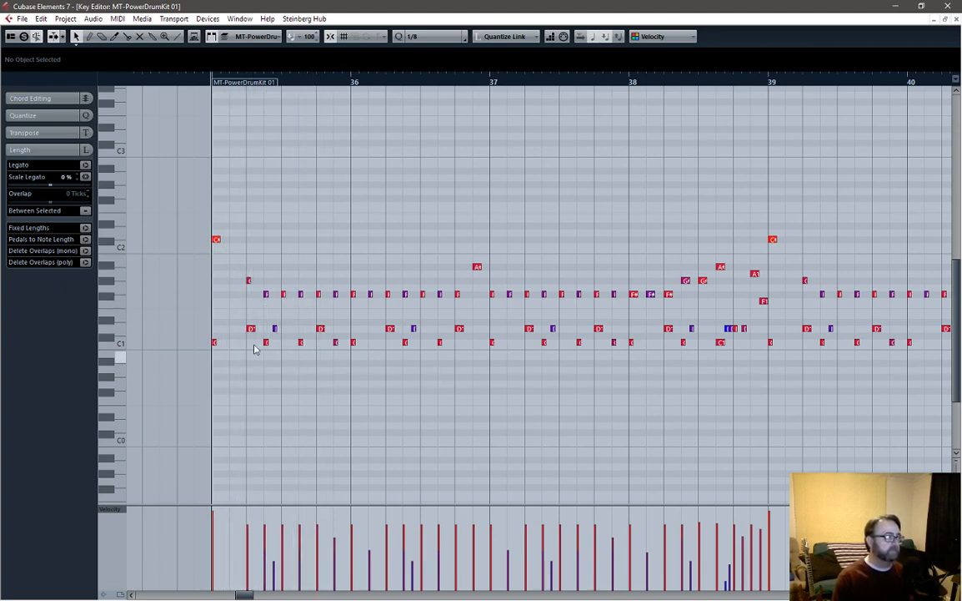
left_click(276, 328)
key("Delete")
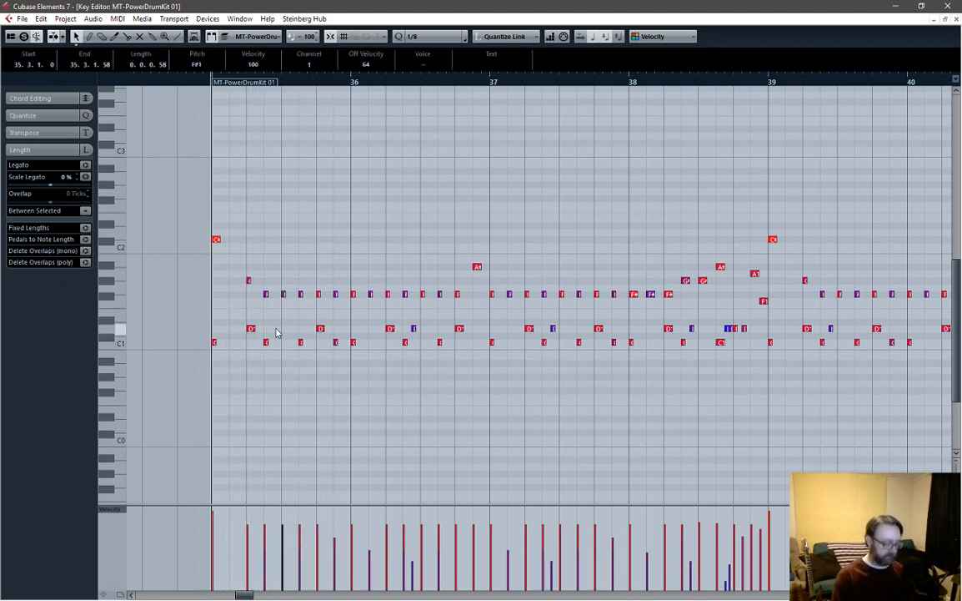
key("space")
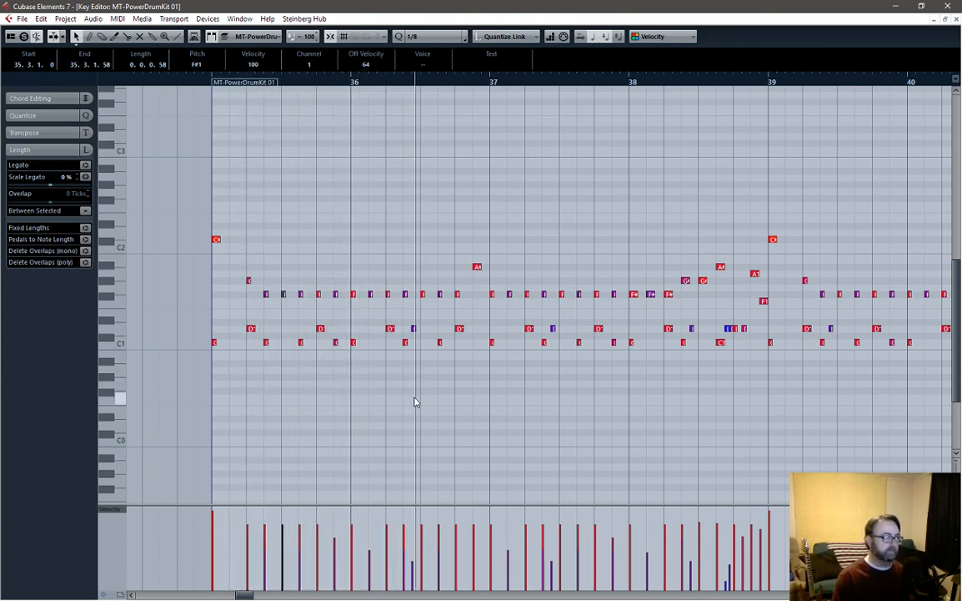
left_click(414, 329)
key("Delete")
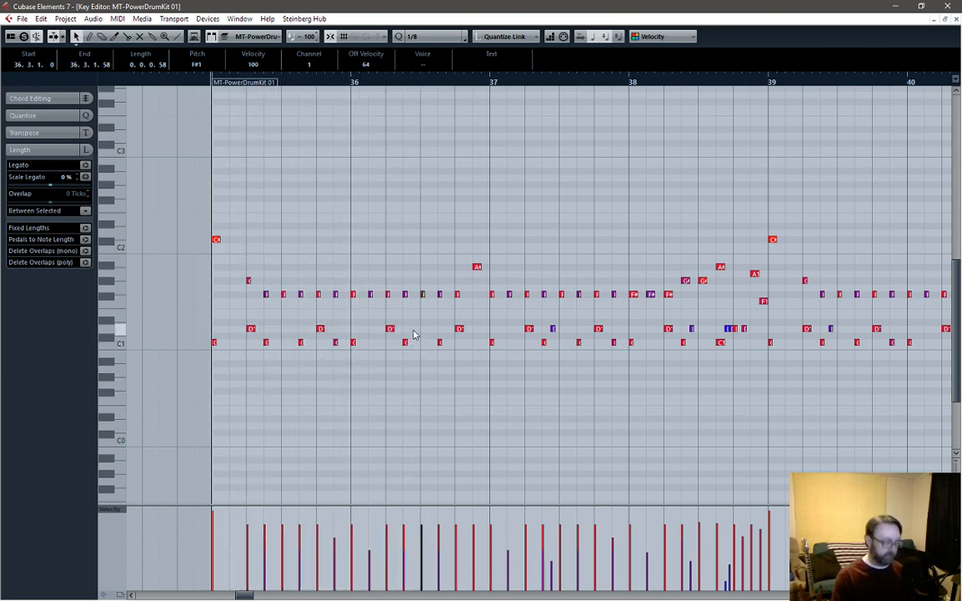
key("space")
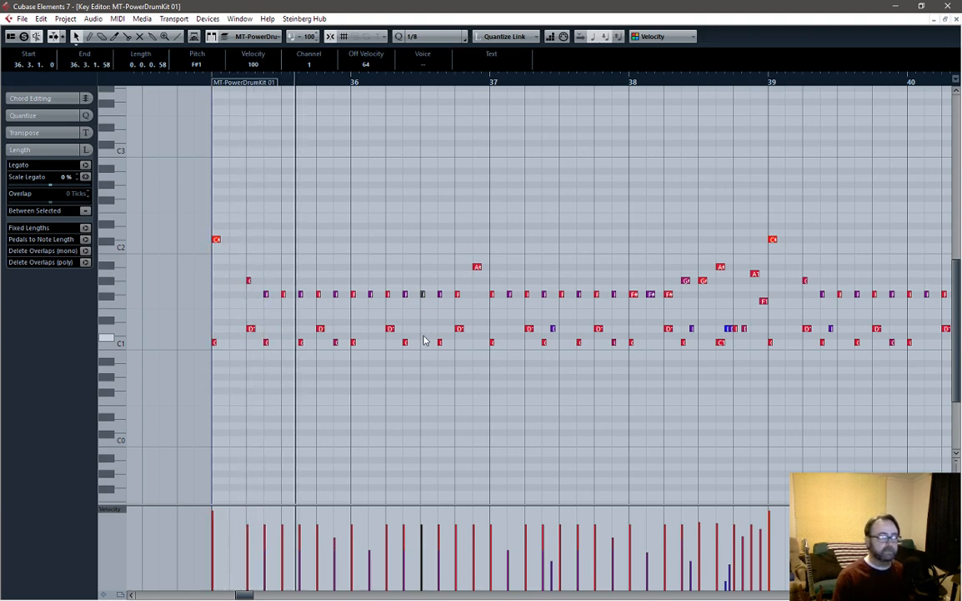
key("space")
Step: Draw a C1 kick note on beat 3 of bar 35 and play the bar
right_click(272, 334)
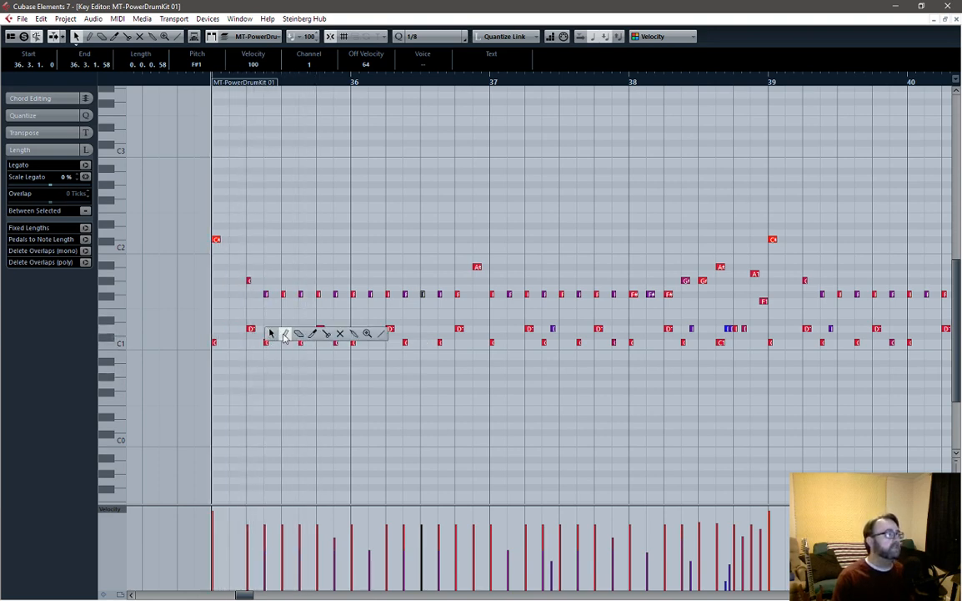
left_click(286, 335)
key("space")
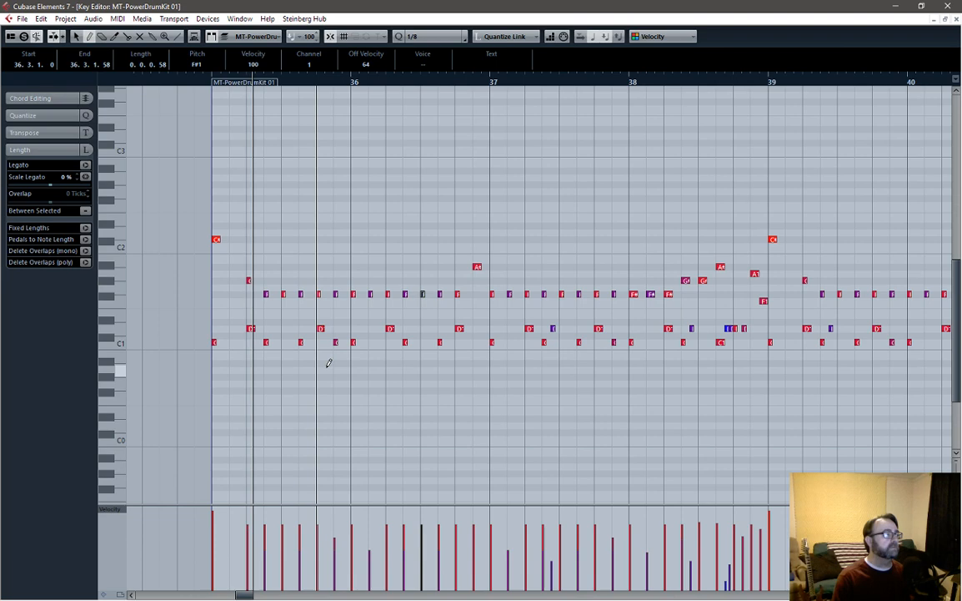
left_click(286, 342)
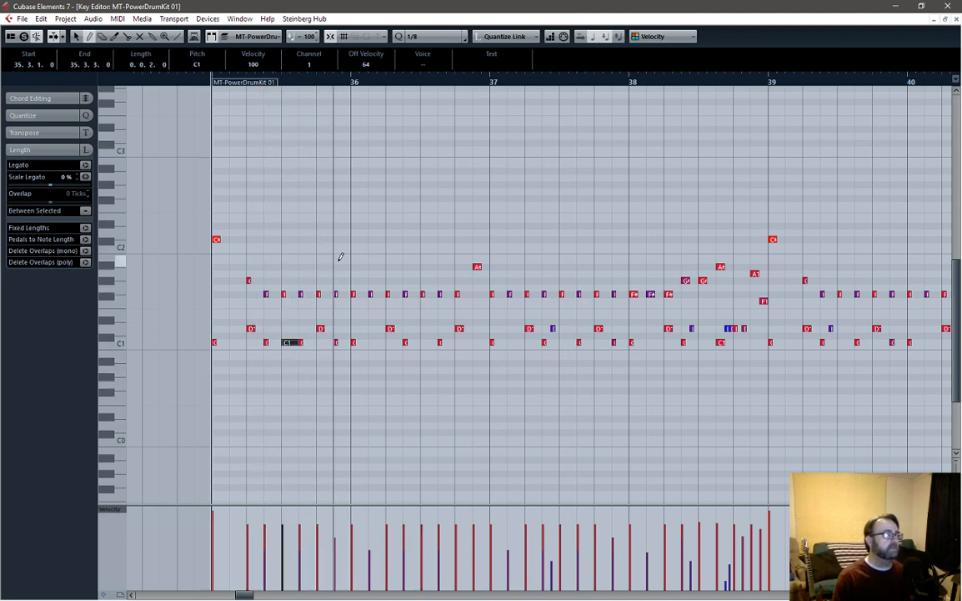
key("1")
key("space")
key("space")
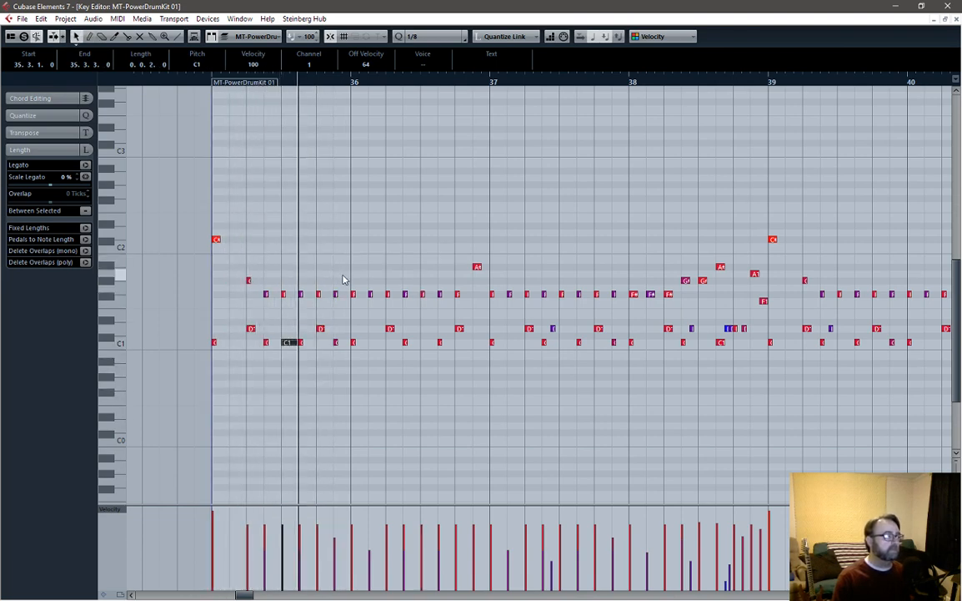
key("space")
Step: Delete the short C1 kick at 35.3.3.0 and play the part from bar 35
left_click(299, 342)
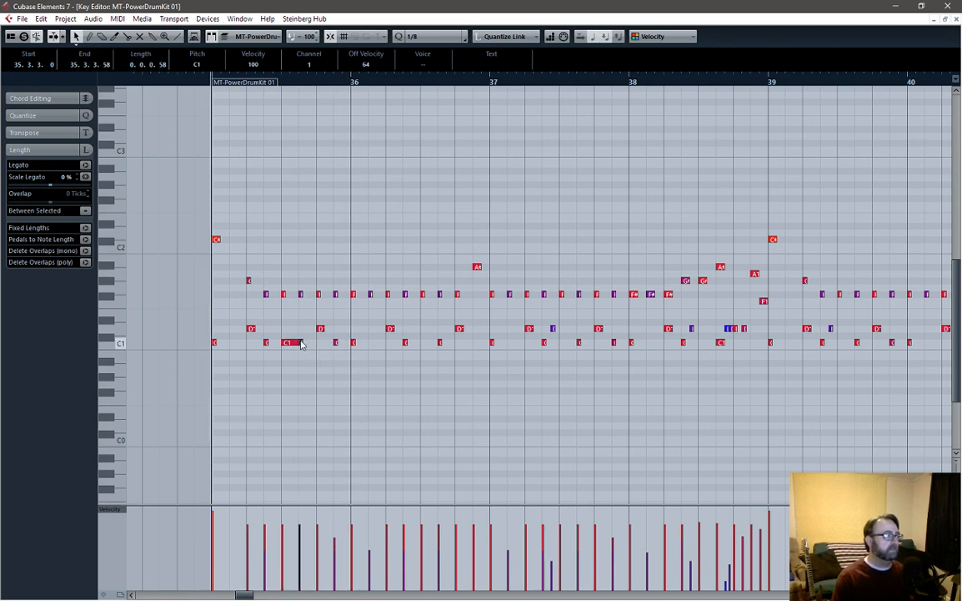
key("space")
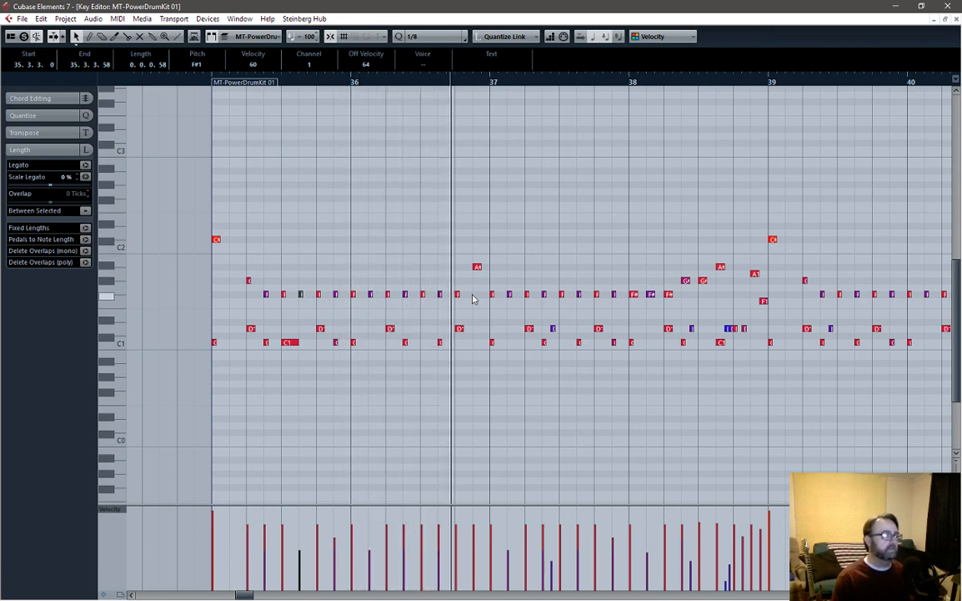
key("space")
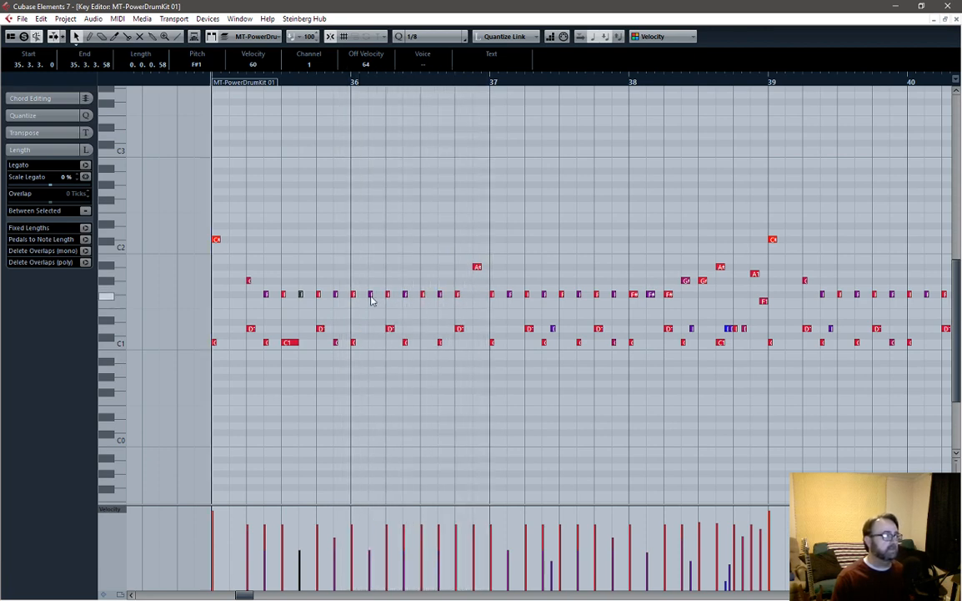
left_click(293, 342)
key("space")
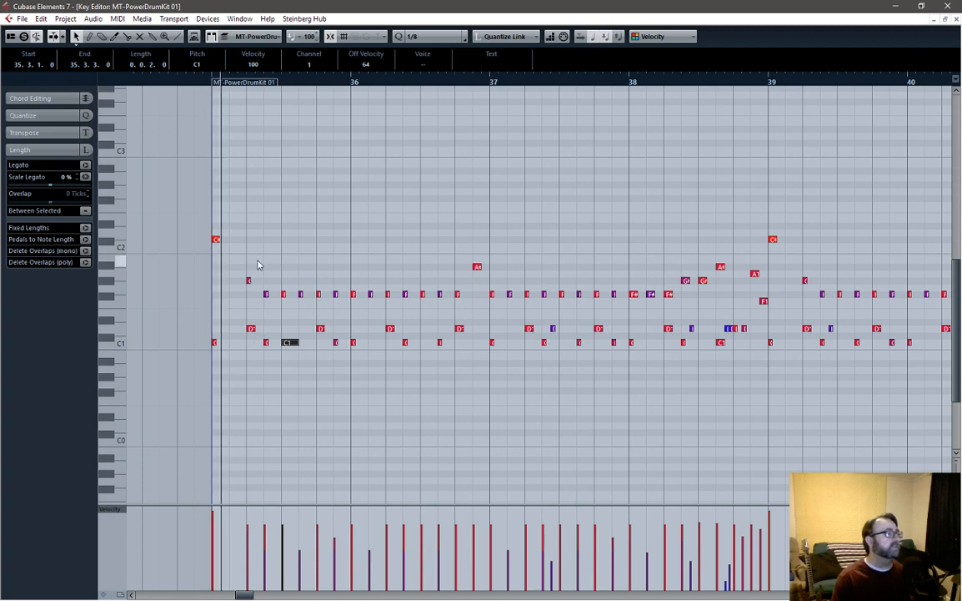
key("space")
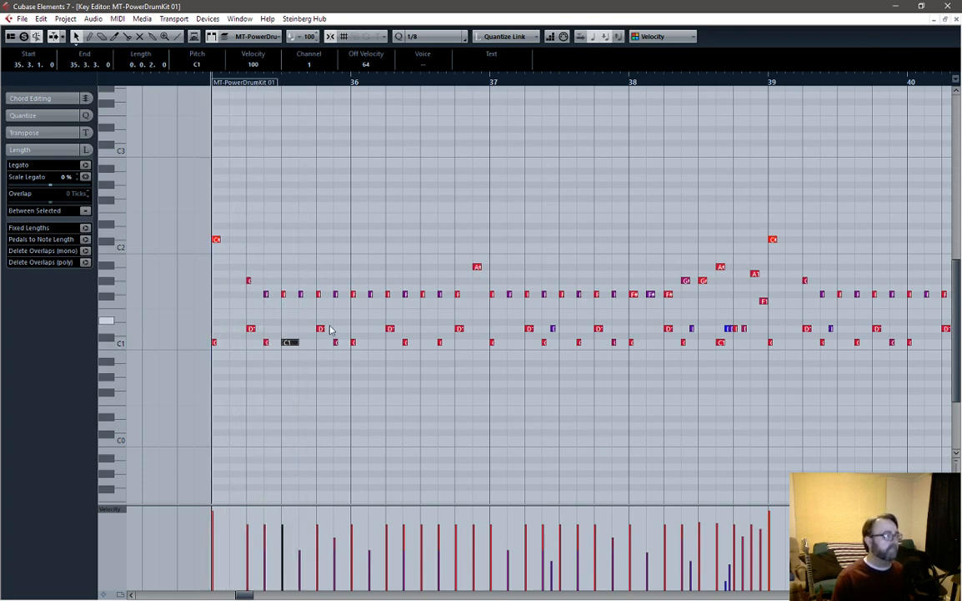
Step: Move the D1 snare on beat 4 of bar 35 earlier to 35.3.3.0 and play the bar
left_click_drag(321, 331, 304, 329)
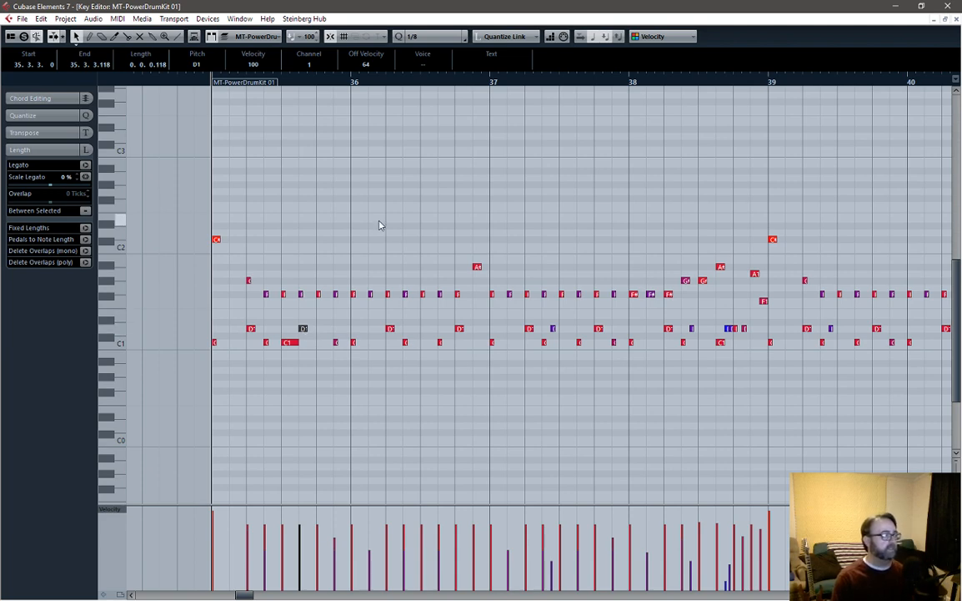
key("space")
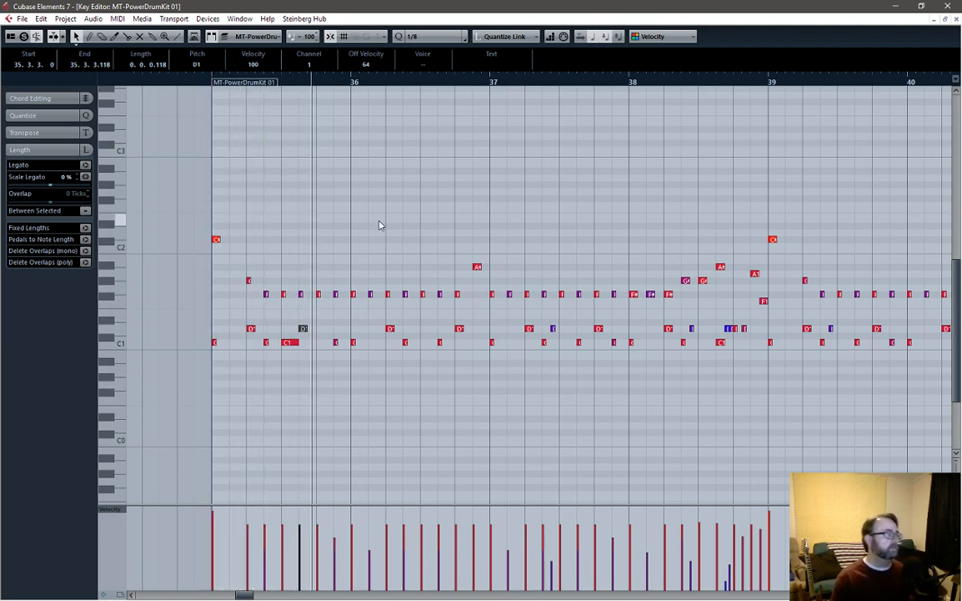
key("space")
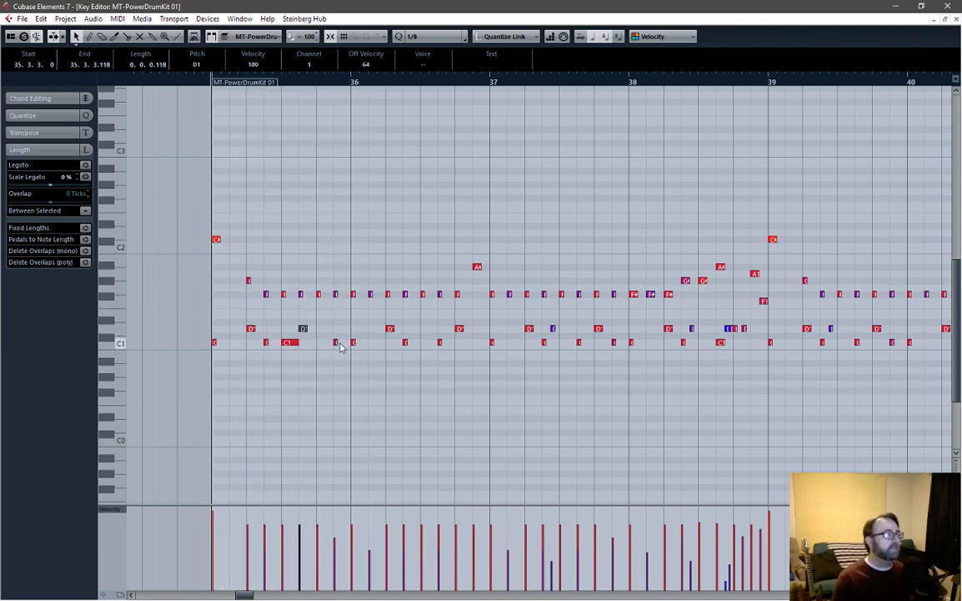
Step: Try the F#1 note at 35.4.3.0 at pitch C#2, move it to A#1, and play the bar
left_click(337, 294)
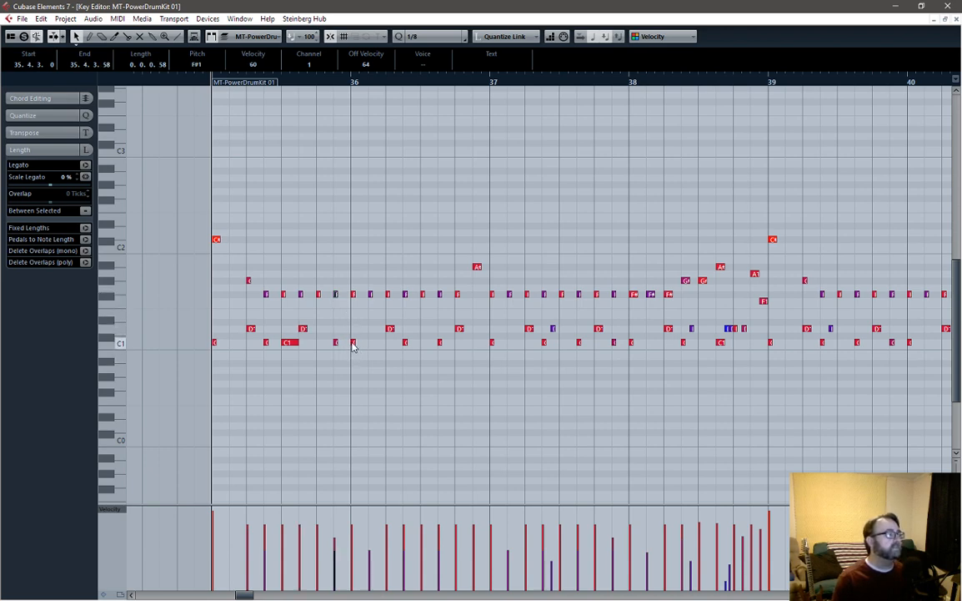
key("space")
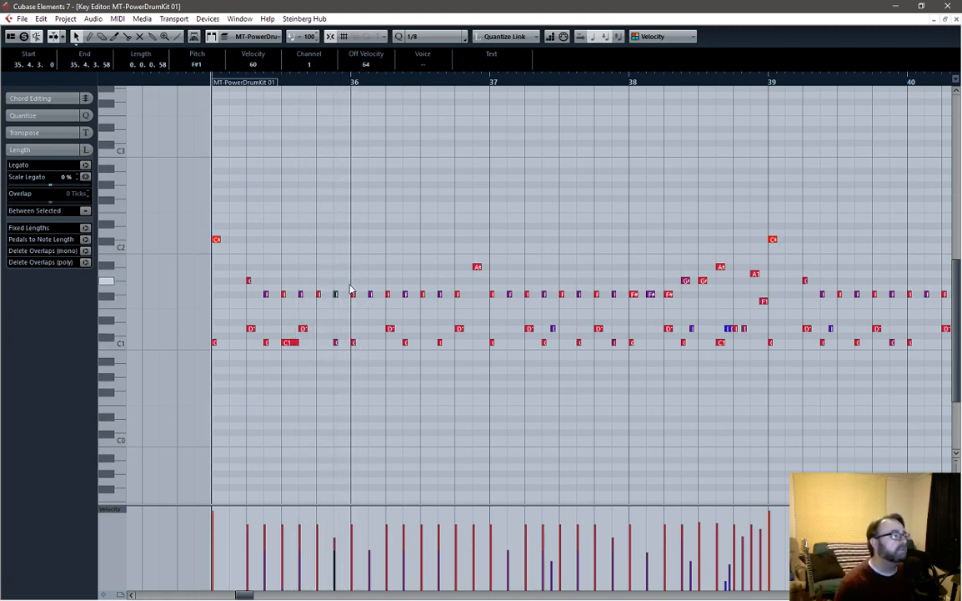
left_click_drag(336, 296, 337, 243)
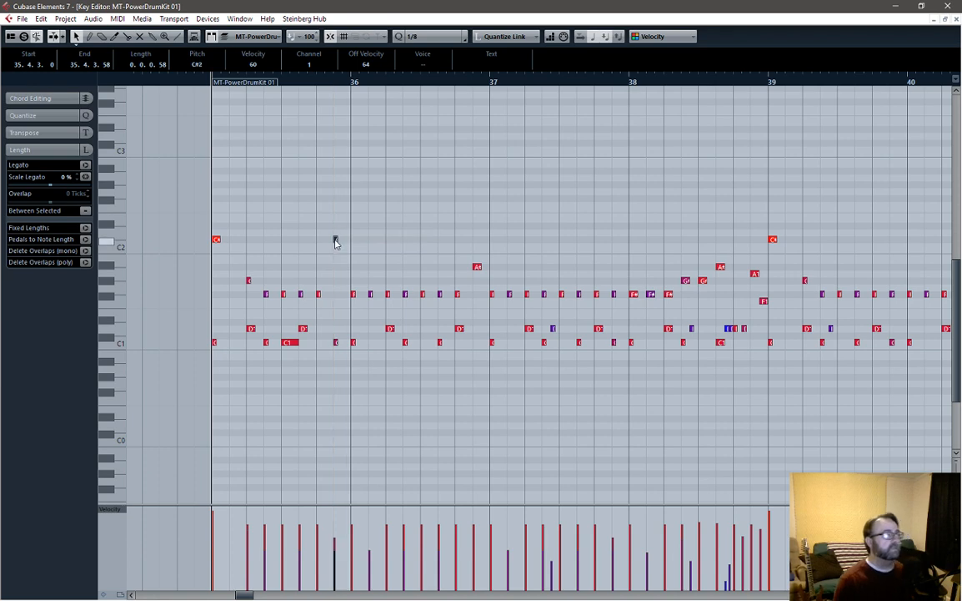
key("space")
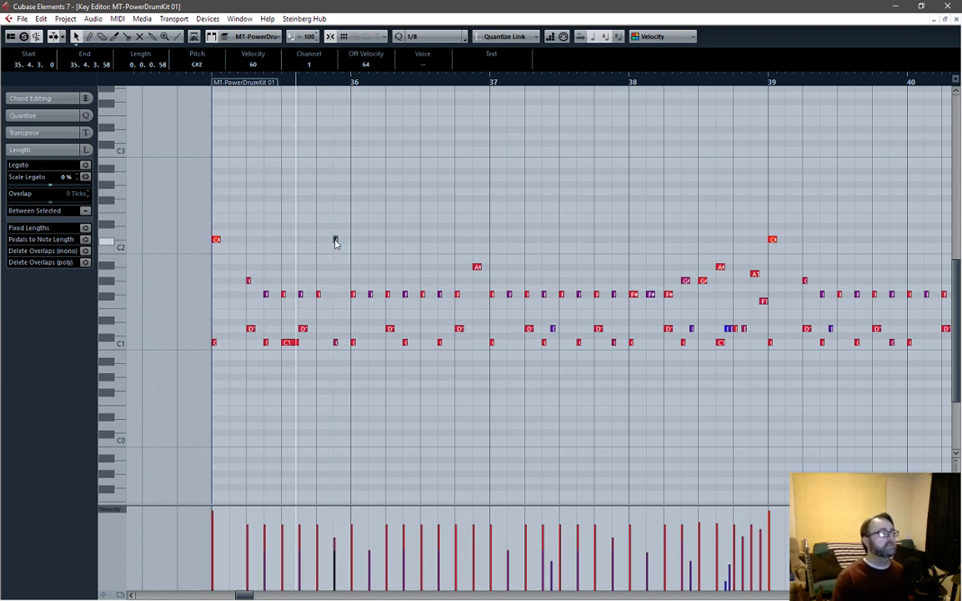
key("space")
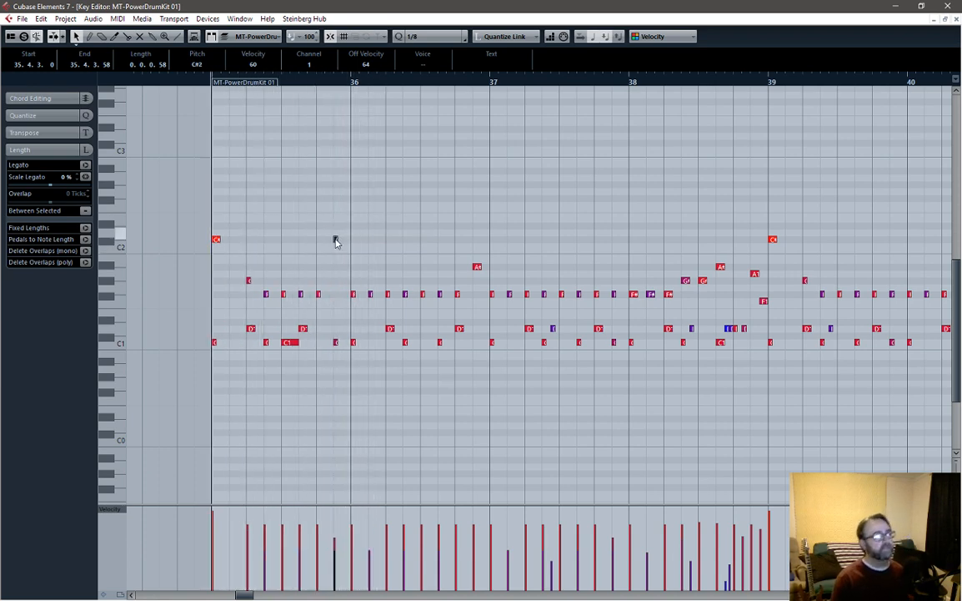
left_click_drag(336, 242, 337, 269)
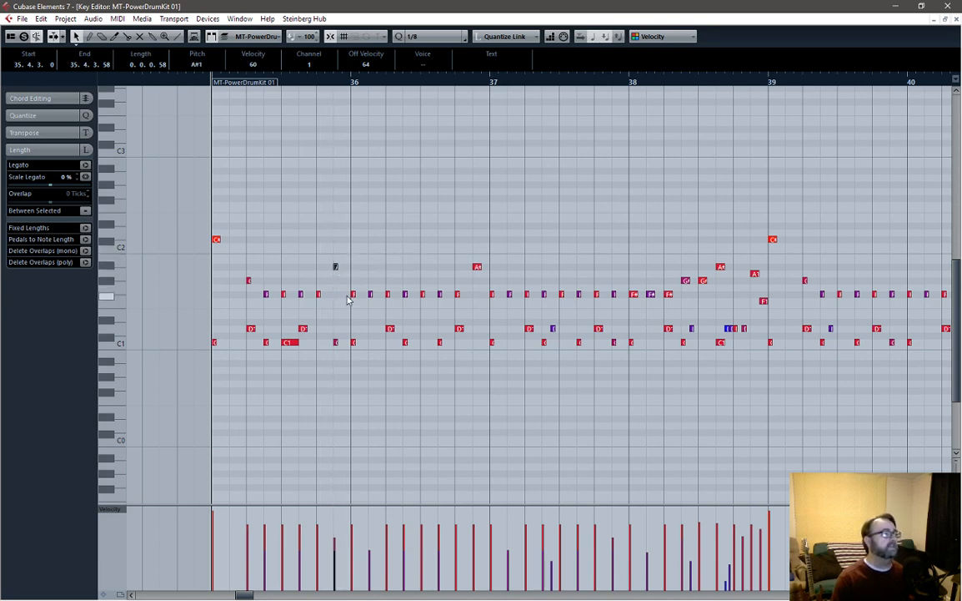
key("space")
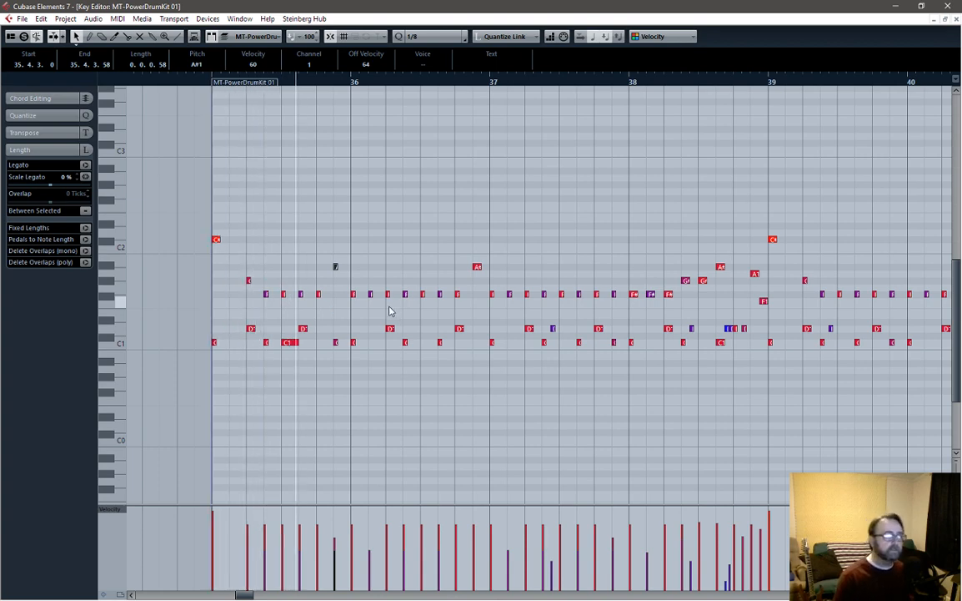
key("space")
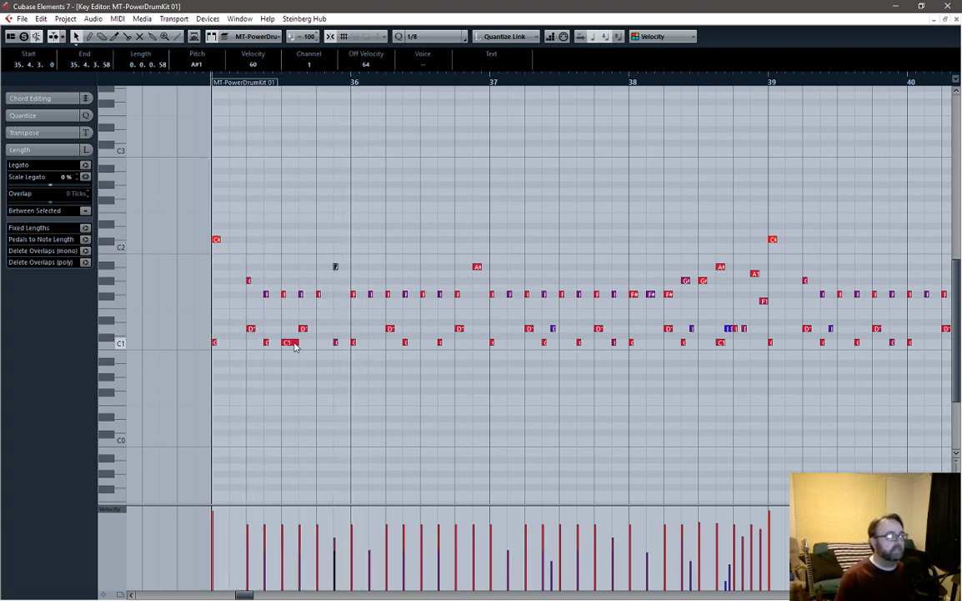
Step: Delete the long C1 kick on beat 3 of bar 35 and play the part
left_click(292, 344)
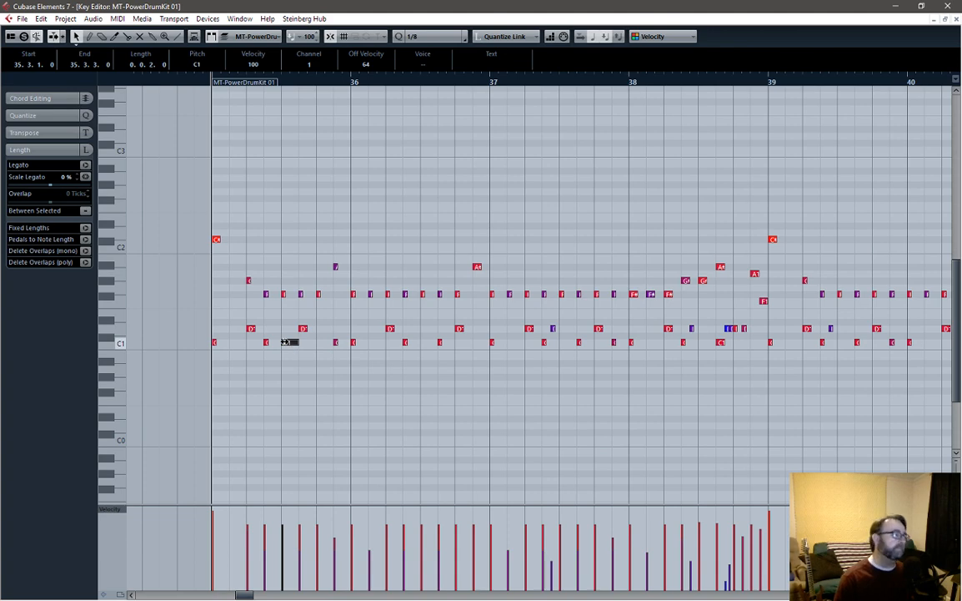
key("space")
key("space")
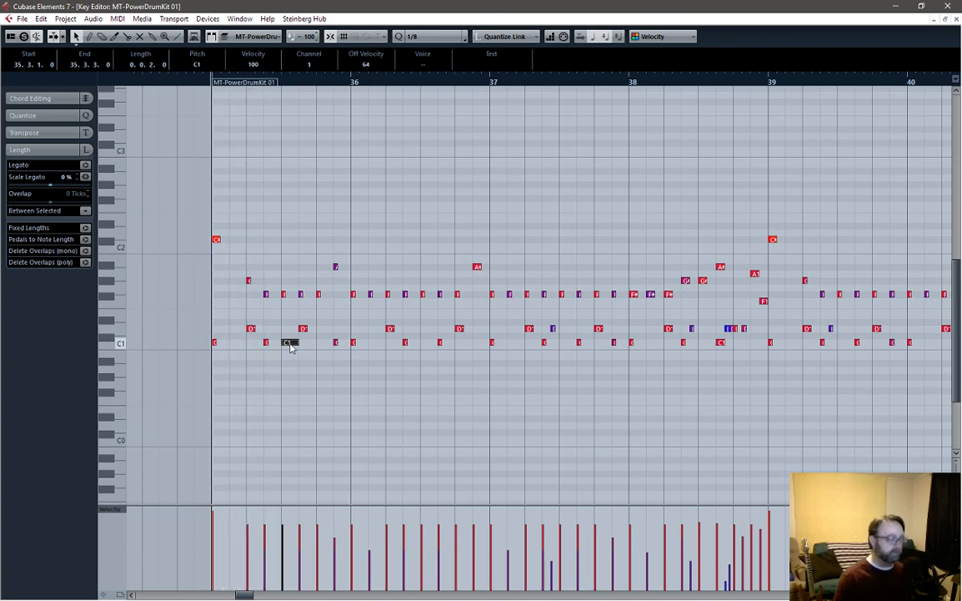
key("space")
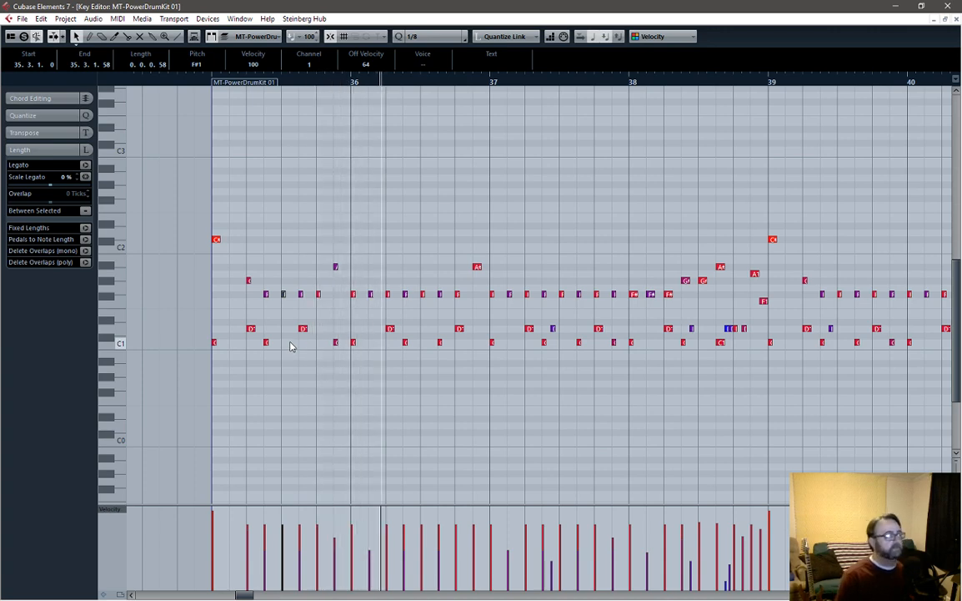
key("space")
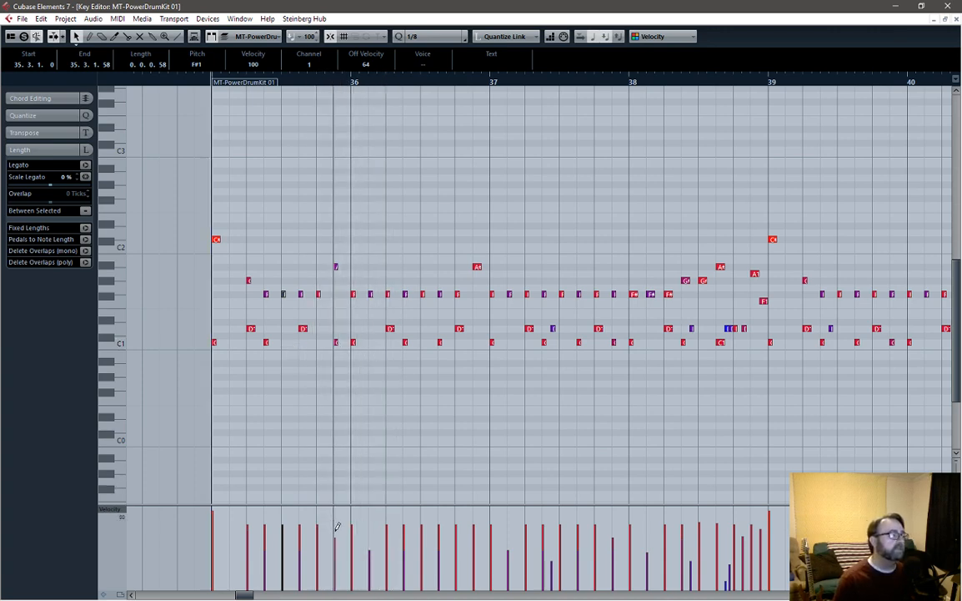
Step: Raise the velocity of the C1 kick at 35.4.3.0 to 92 and play the part from bar 35
left_click(335, 342)
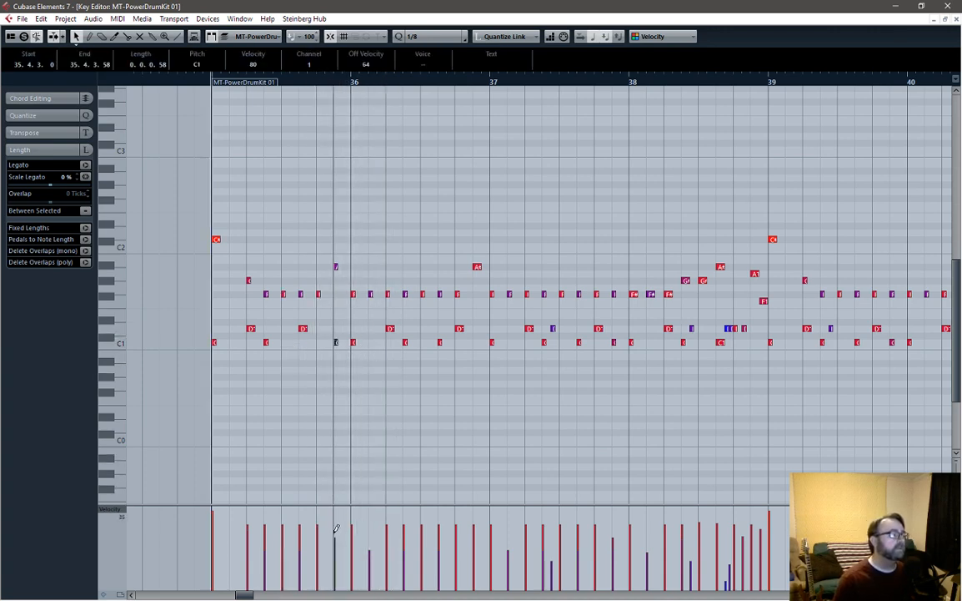
key("space")
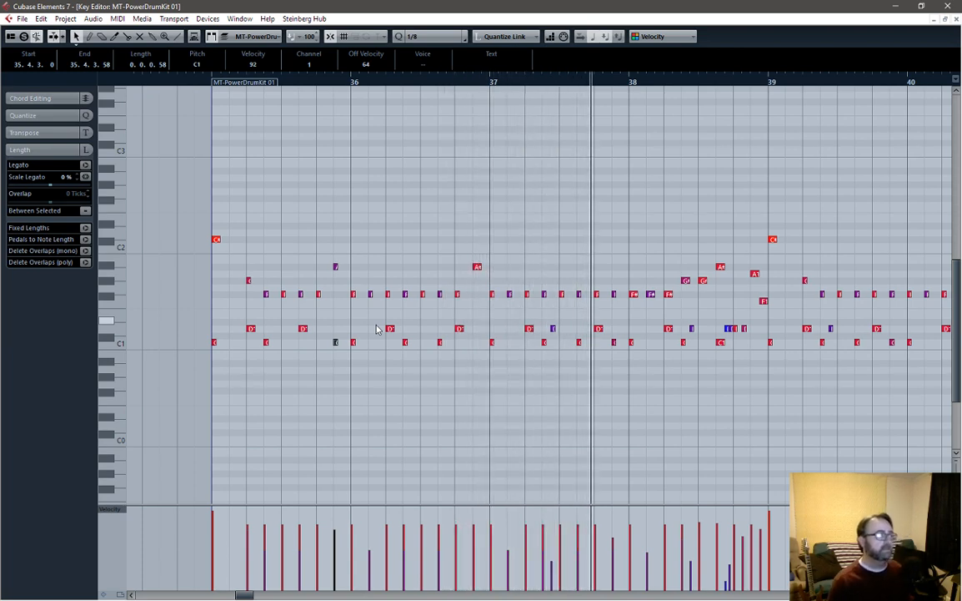
key("space")
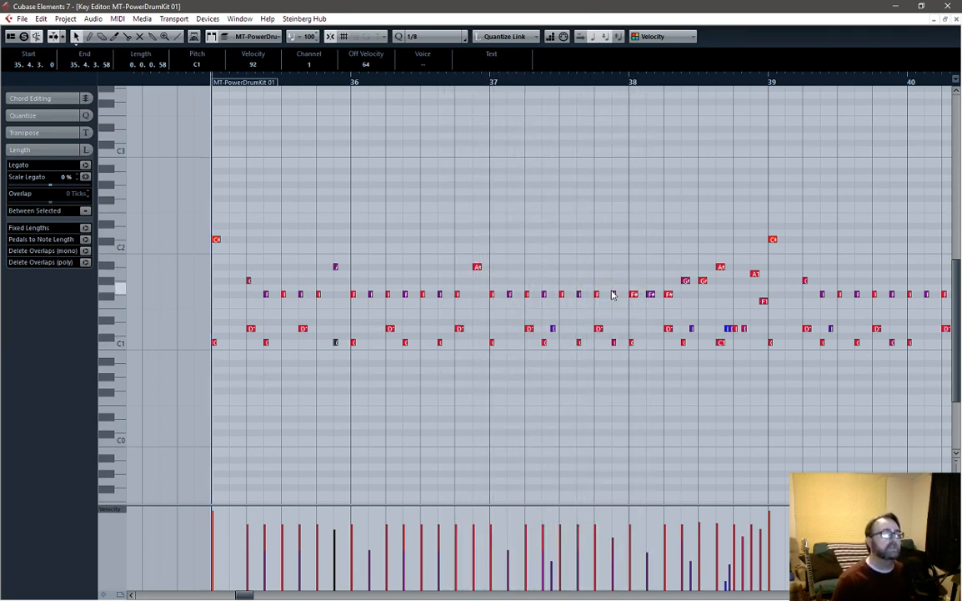
Step: Play from bar 37, move the F#1 note at 37.4.3.0 to A#1, and try the F#1 note at 38.1.1.0 at pitch G#1
left_click(491, 81)
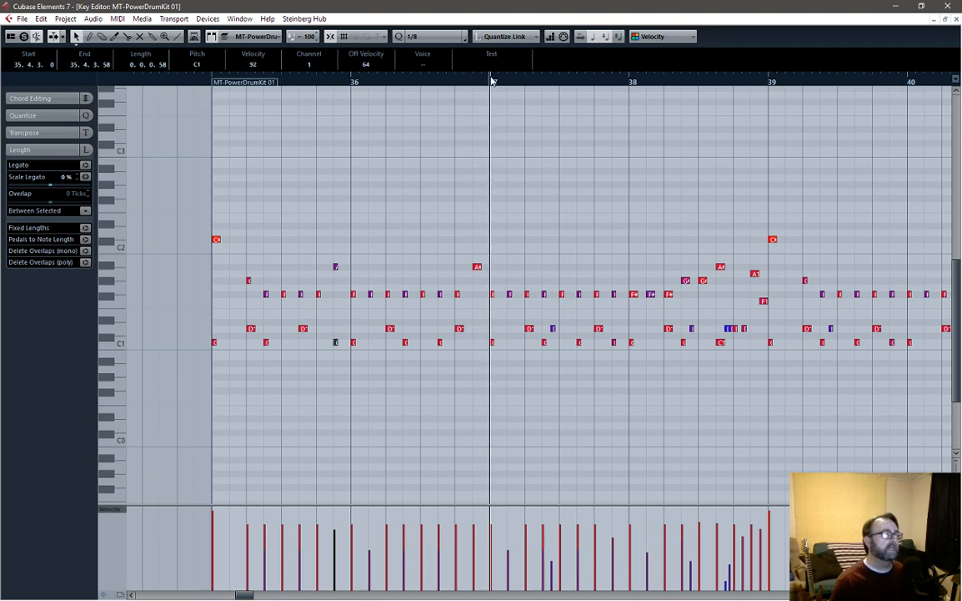
key("space")
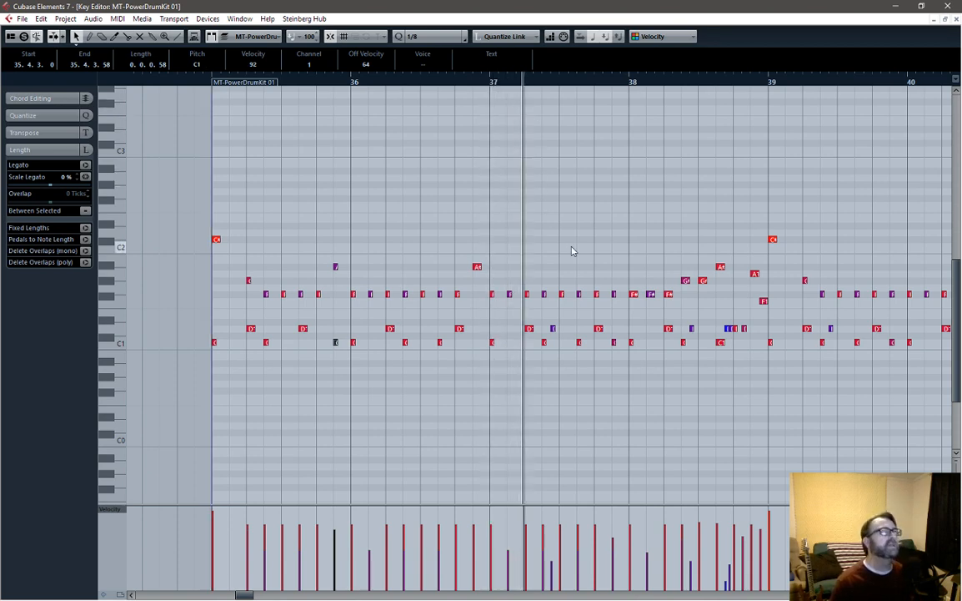
key("space")
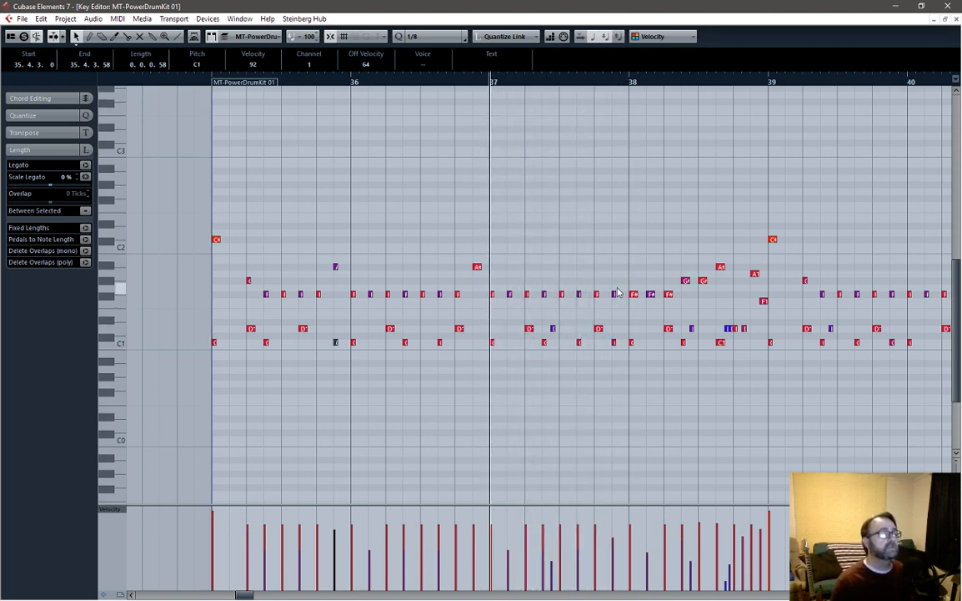
left_click_drag(615, 294, 633, 281)
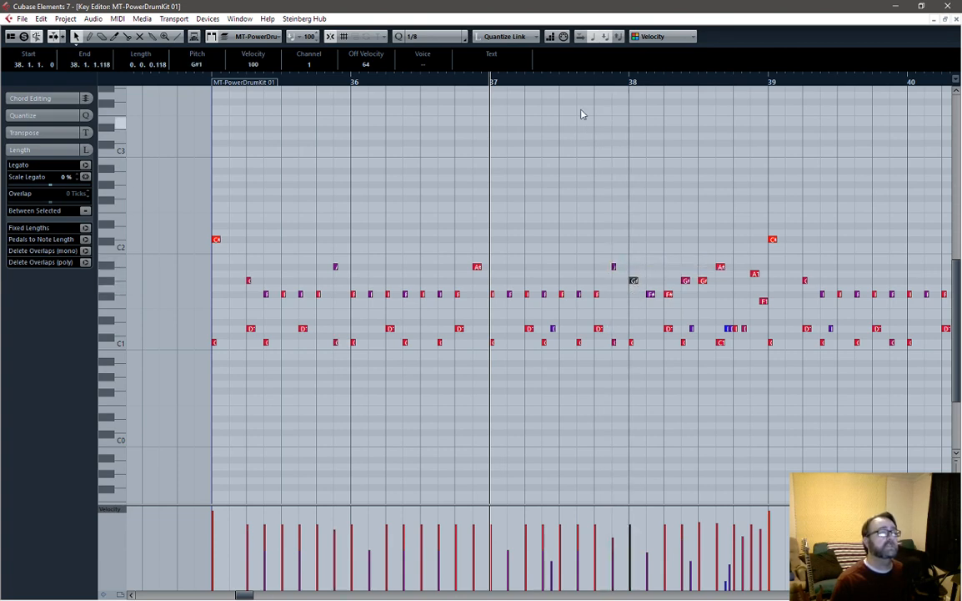
key("space")
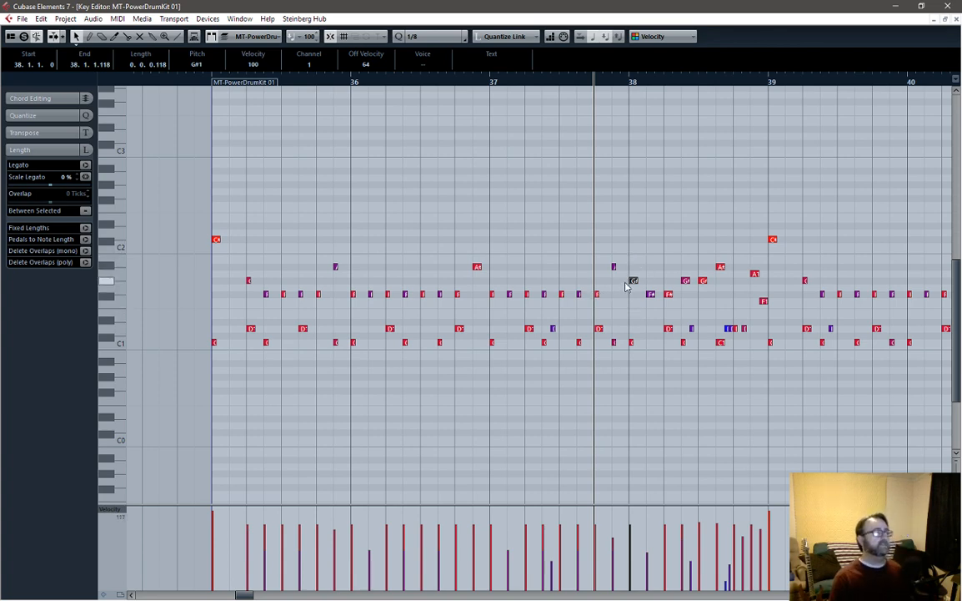
Step: Move the note at 38.1.1.0 back down to F#1 and play the passage into bar 39
left_click_drag(633, 281, 633, 293)
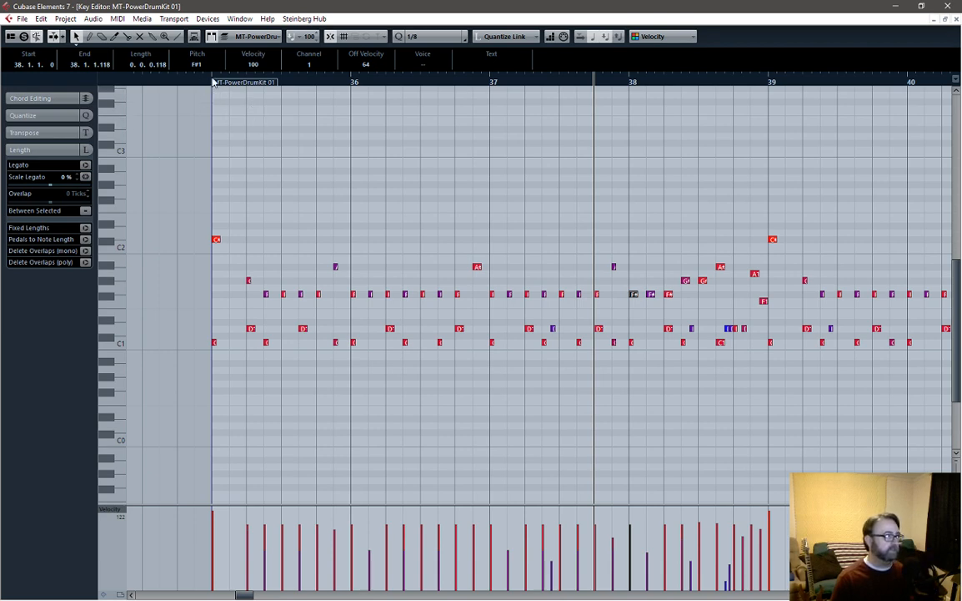
key("space")
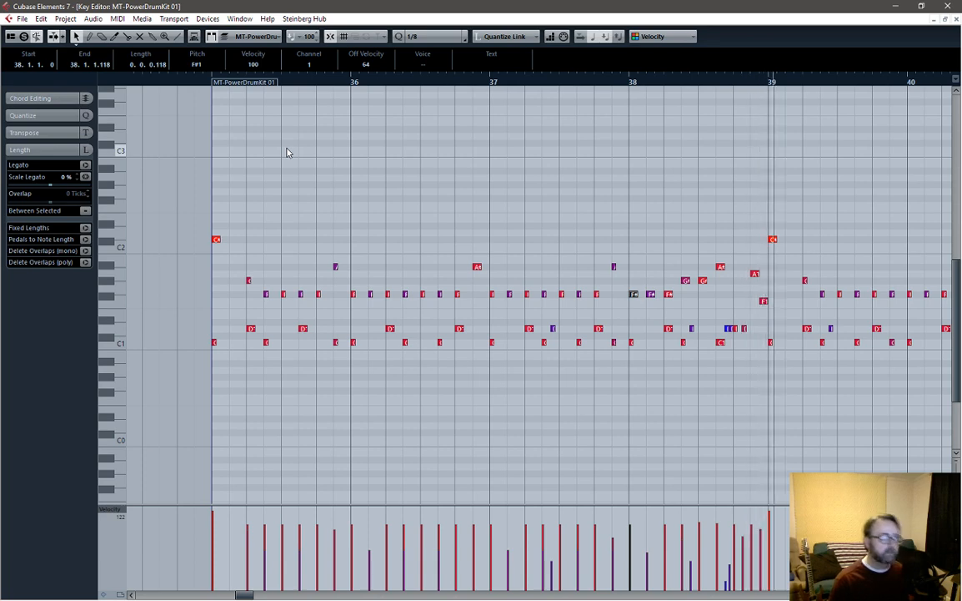
key("space")
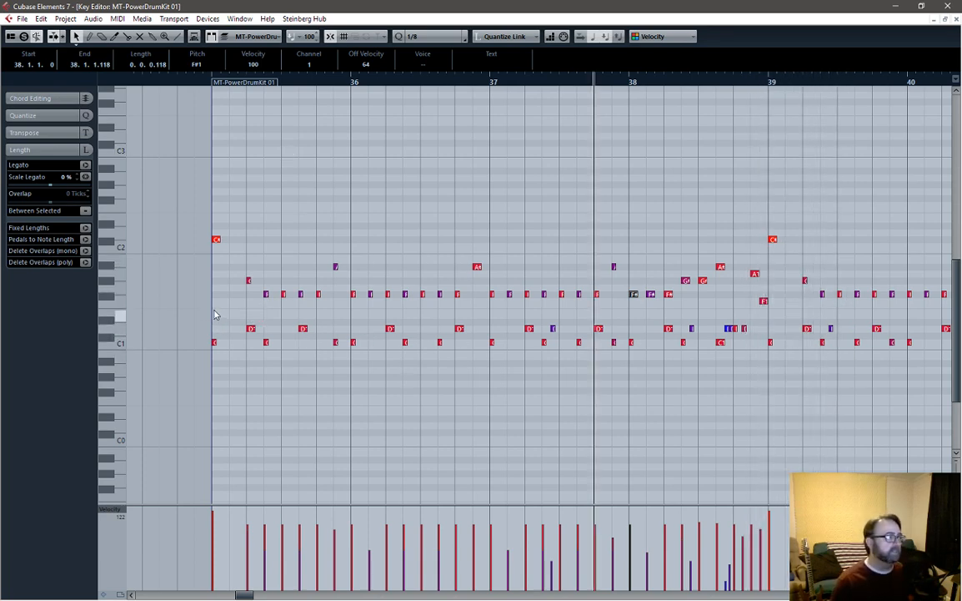
Step: Replace the C1 kicks and D1 snares in bars 39 and 40 with a copy of those from bars 35 and 36, and play them
left_click_drag(214, 314, 482, 361)
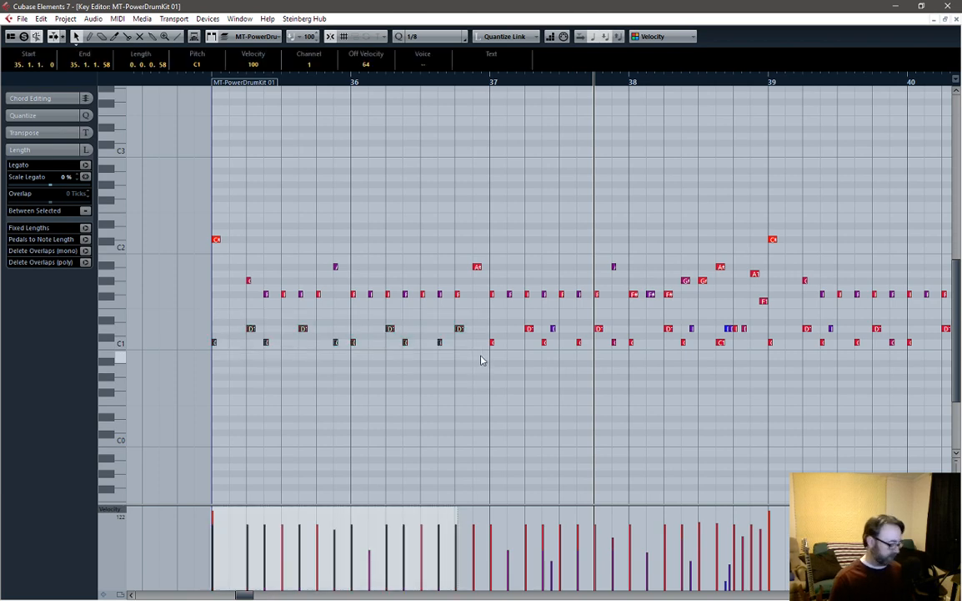
left_click_drag(243, 595, 254, 595)
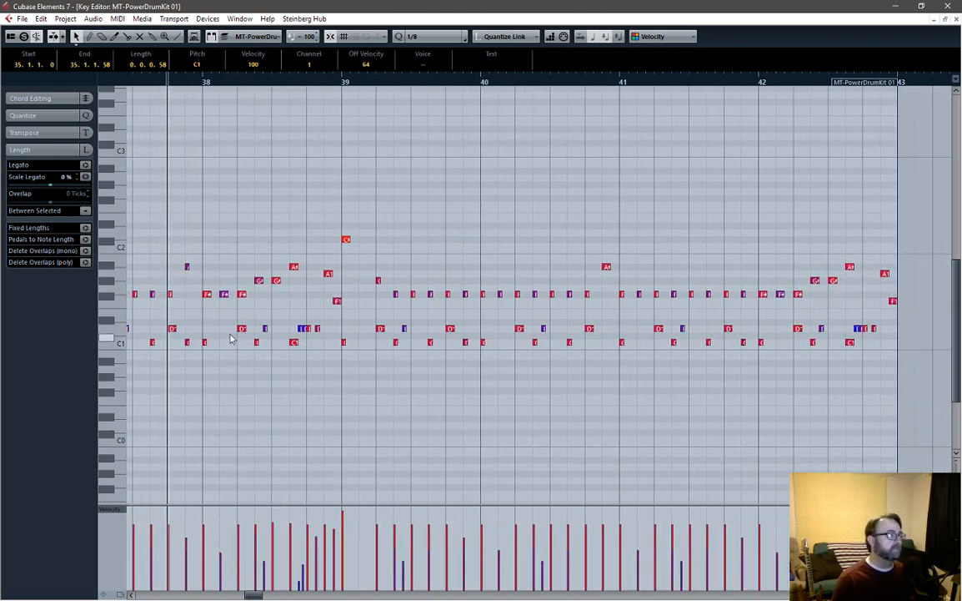
key("space")
key("space")
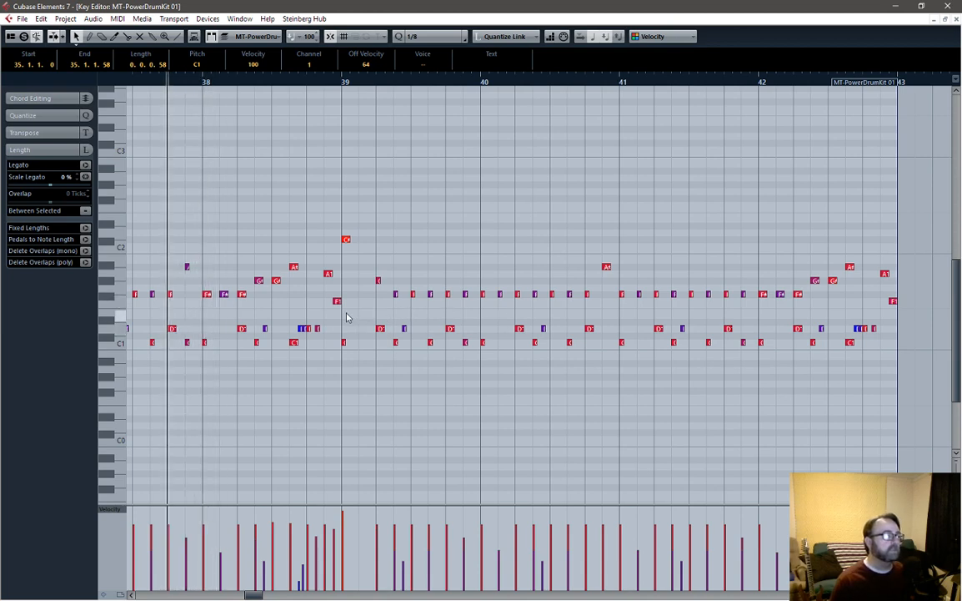
left_click_drag(345, 315, 594, 359)
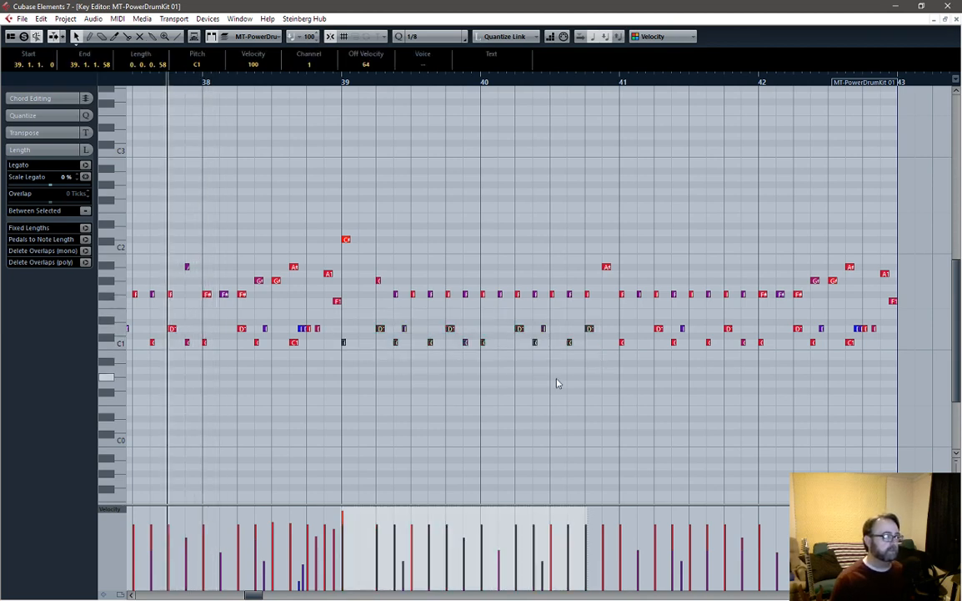
key("Delete")
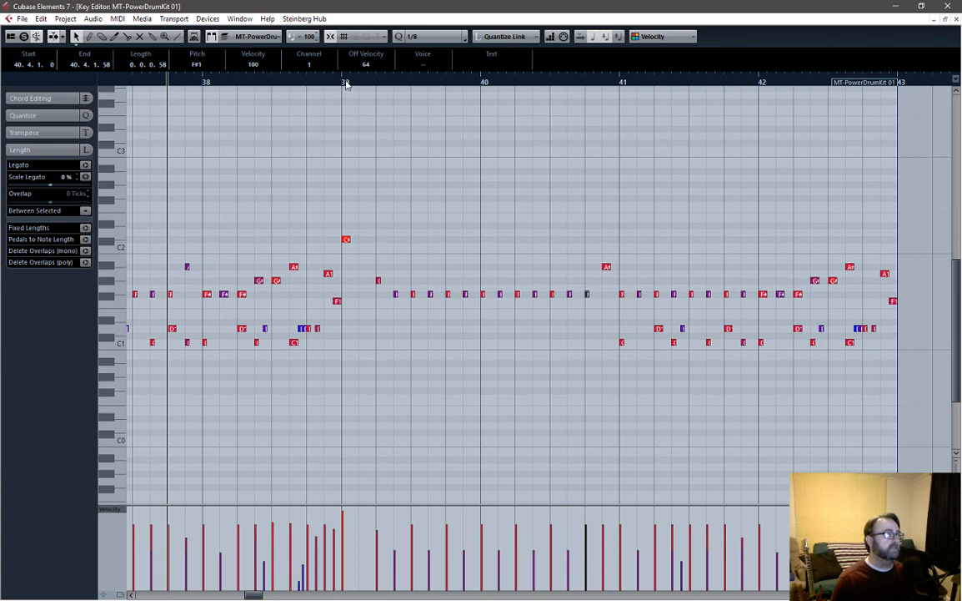
left_click(345, 82)
key("ctrl+z")
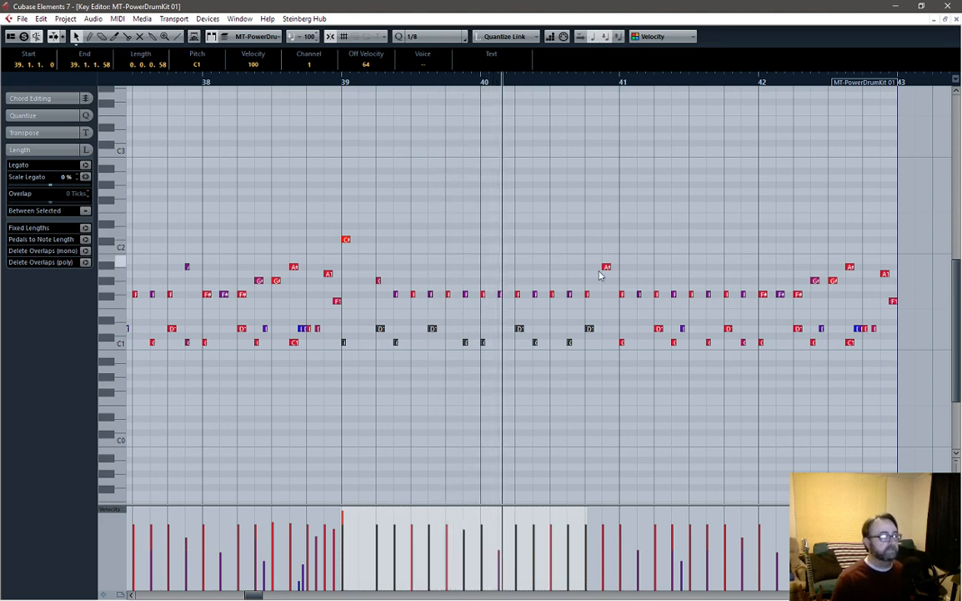
key("space")
key("space")
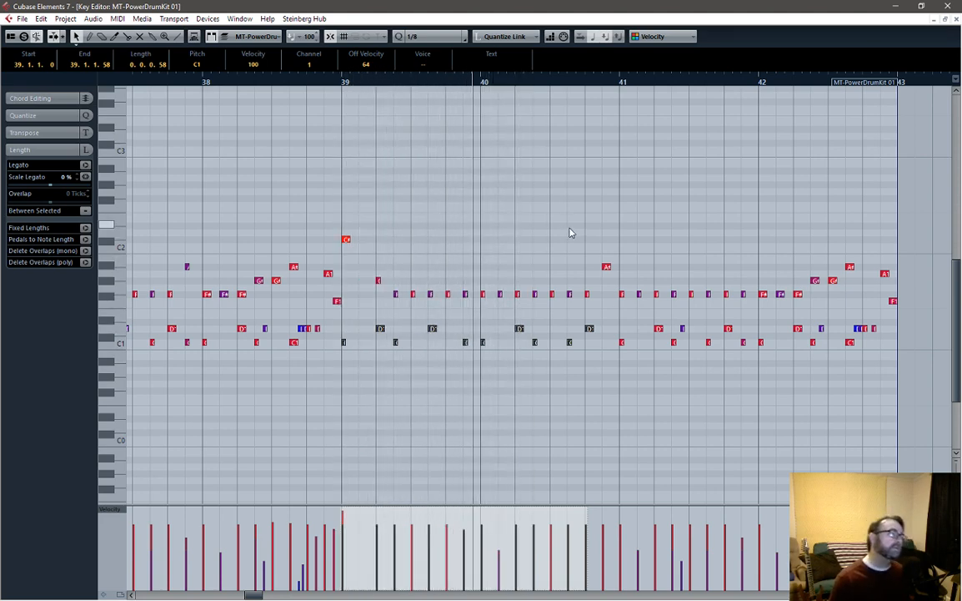
key("space")
Step: Play bar 39 and move the C1 kick on beat 1 of bar 40 to 40.1.3.0
left_click(462, 340)
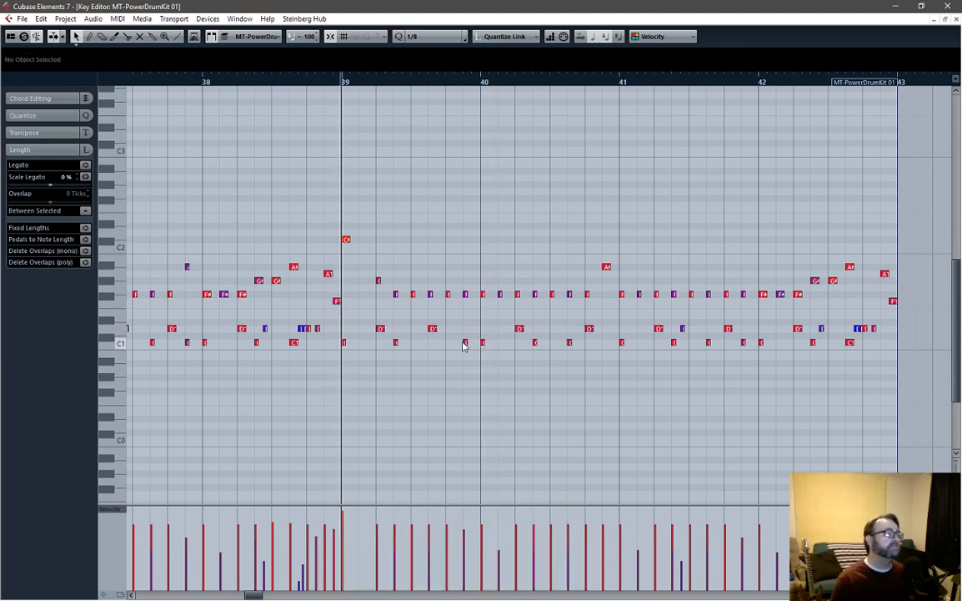
left_click(465, 343)
key("space")
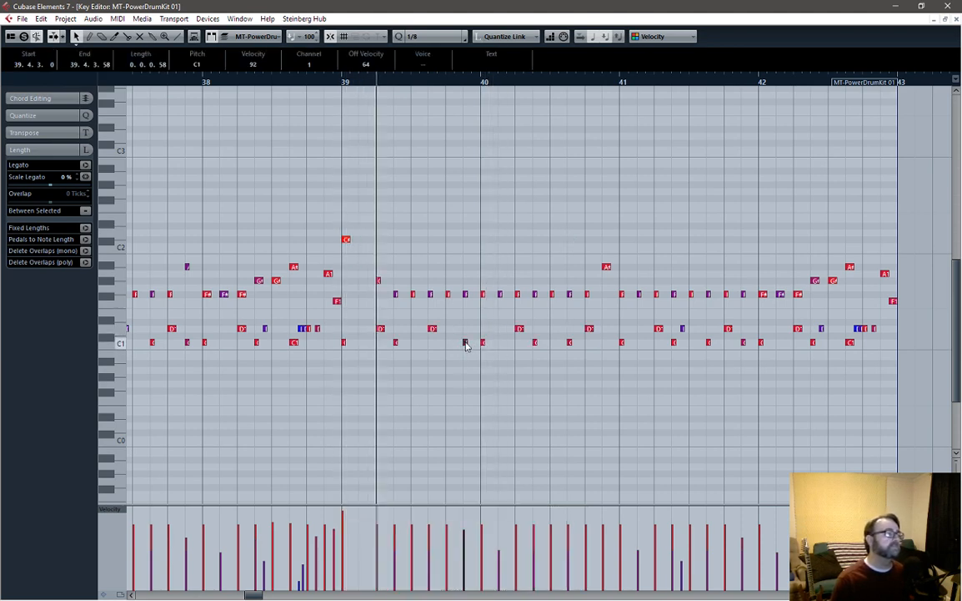
key("space")
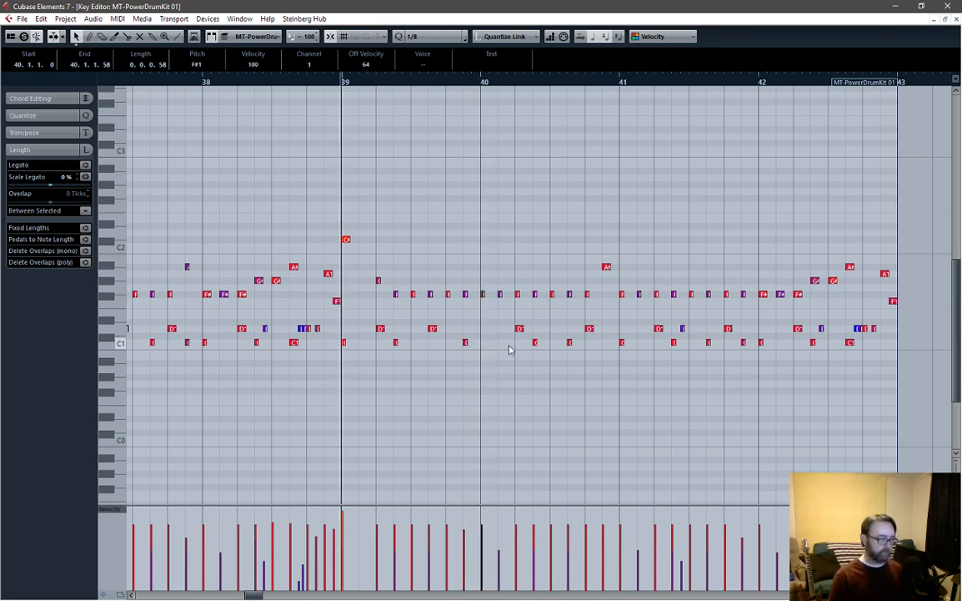
key("space")
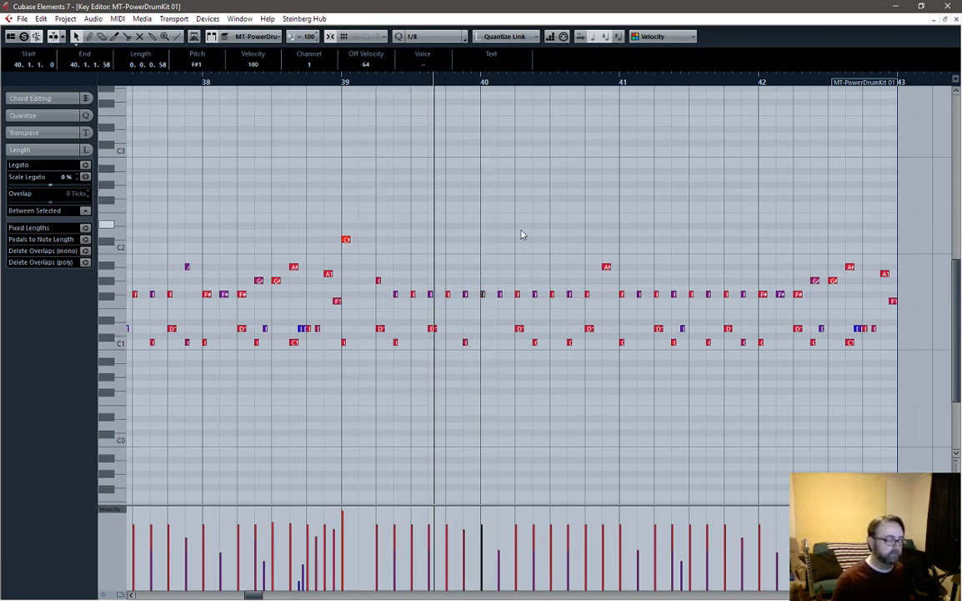
key("space")
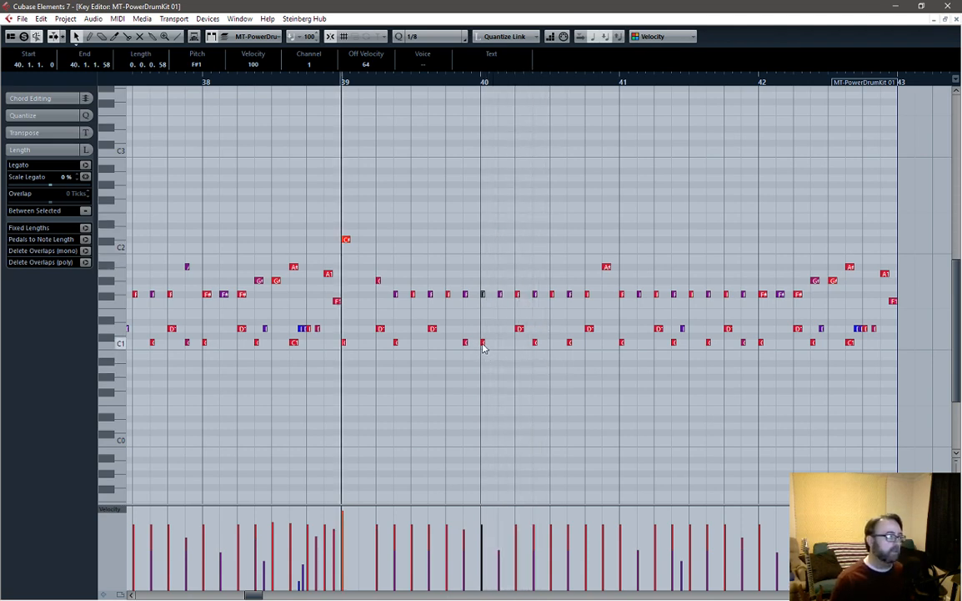
left_click_drag(484, 347, 499, 351)
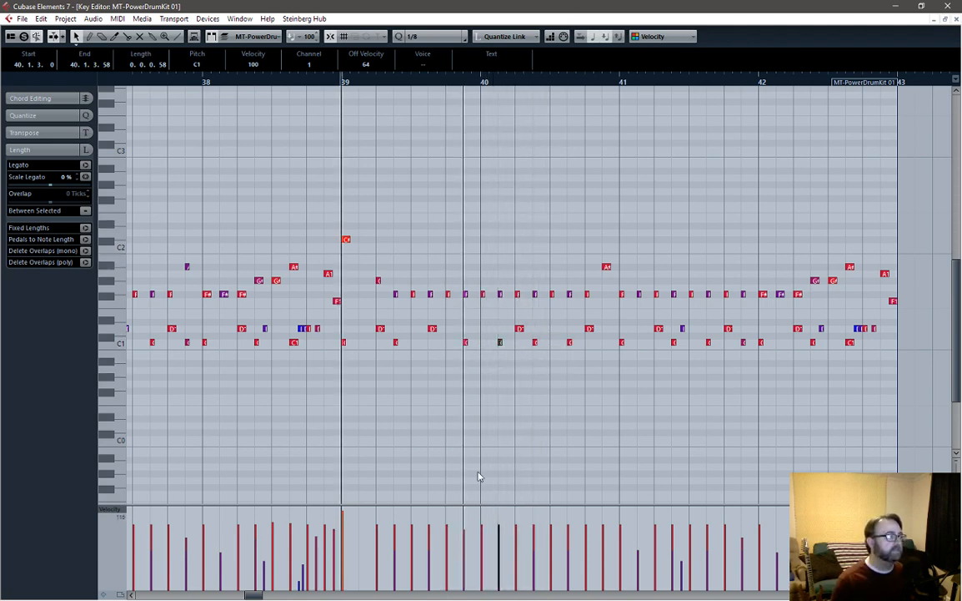
Step: Raise the velocity of the C1 kick at 39.4.3.0 to 105 and play the part from bar 39
left_click(463, 344)
left_click(466, 342)
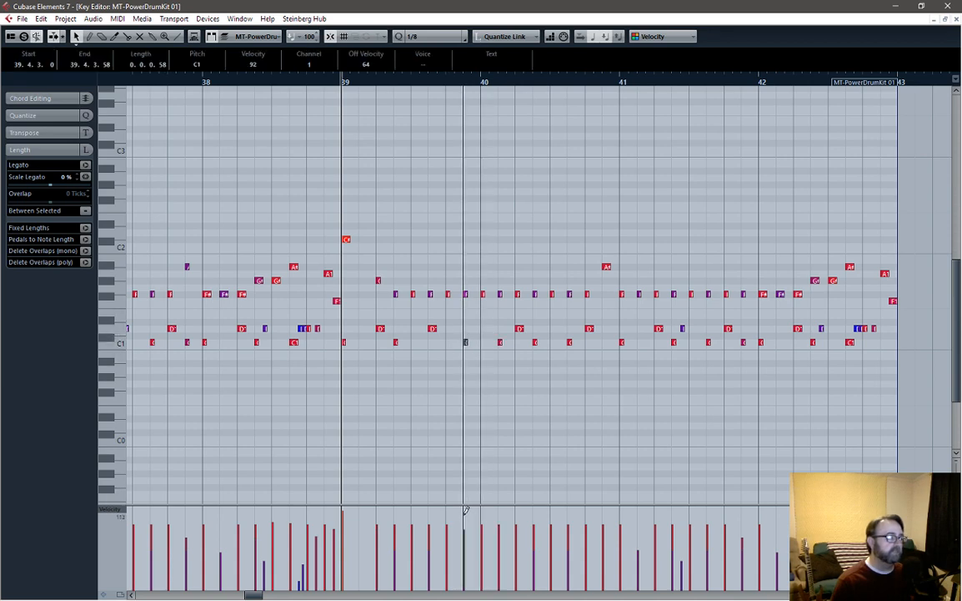
left_click_drag(464, 516, 465, 509)
key("space")
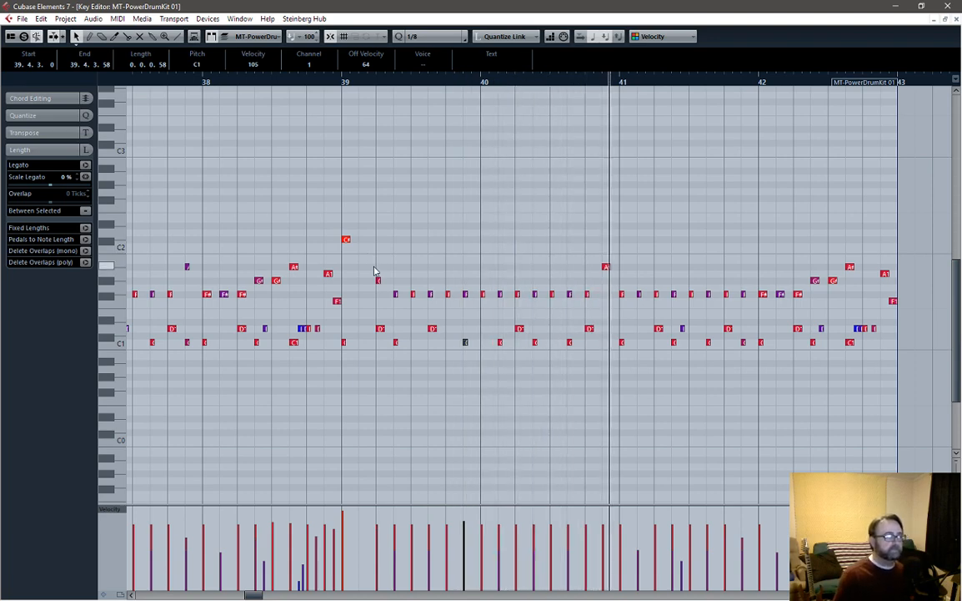
key("space")
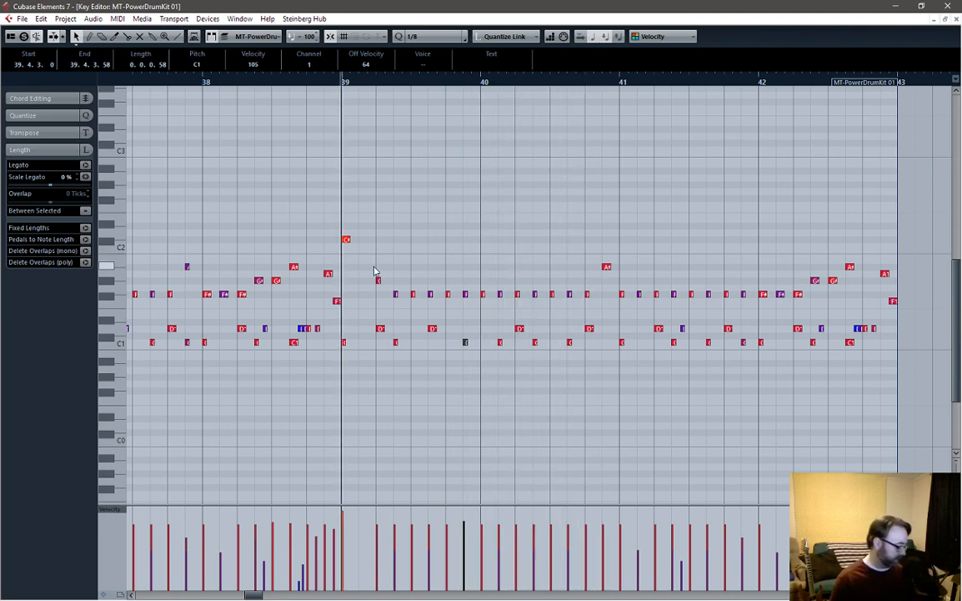
key("space")
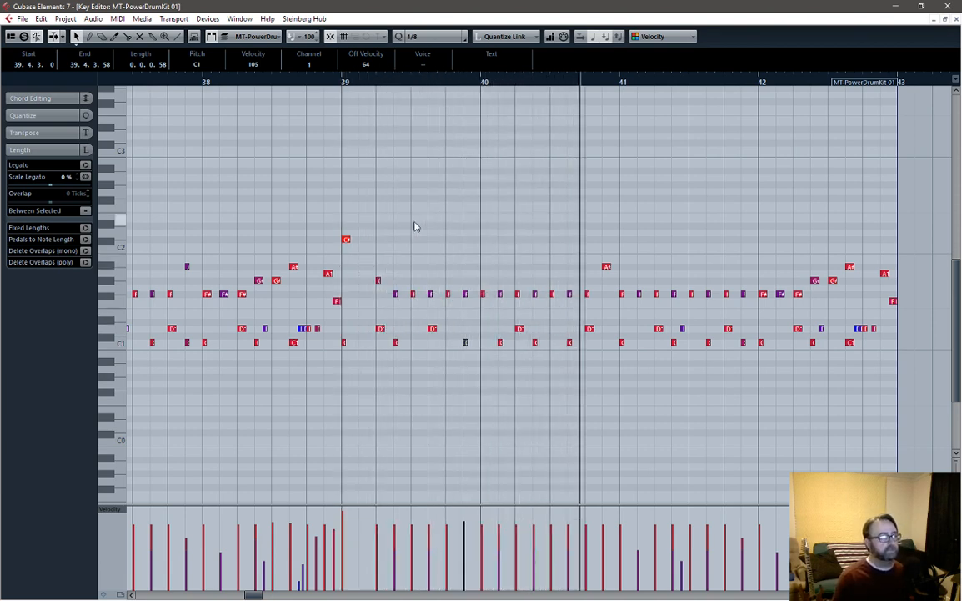
key("space")
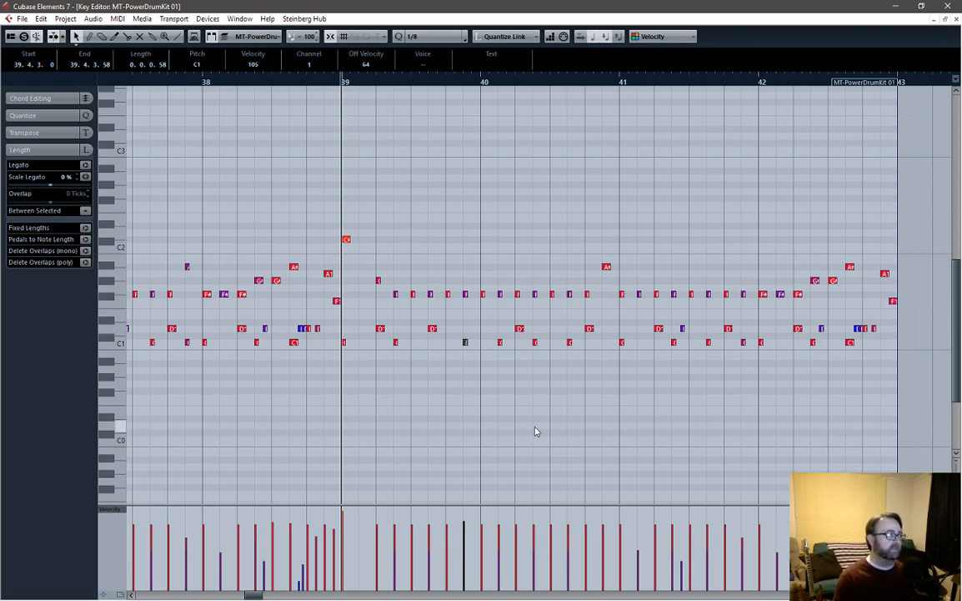
Step: Play the drum part through from bar 35 to check the edited bars
scroll(536, 430, "down", 2)
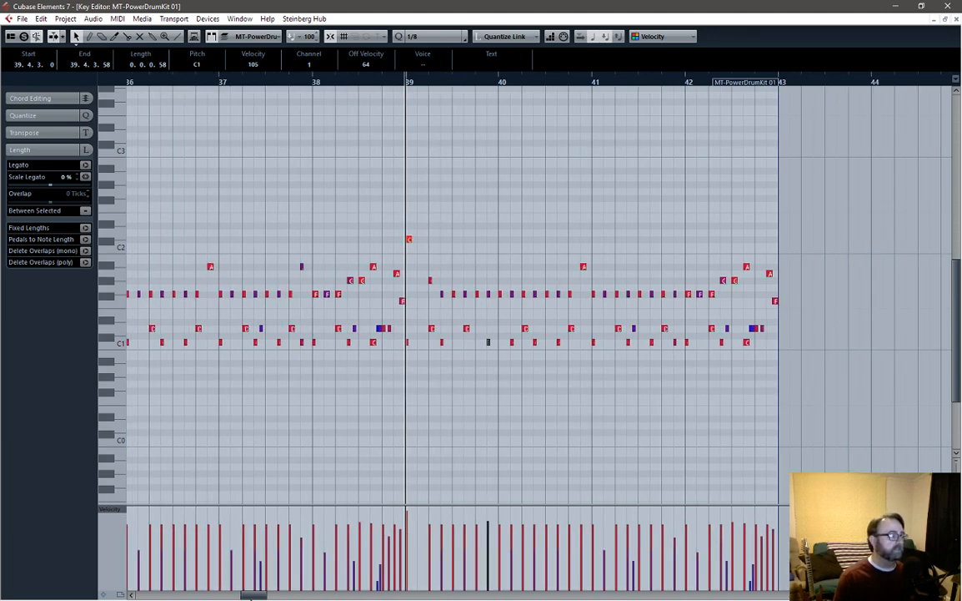
left_click_drag(258, 597, 252, 597)
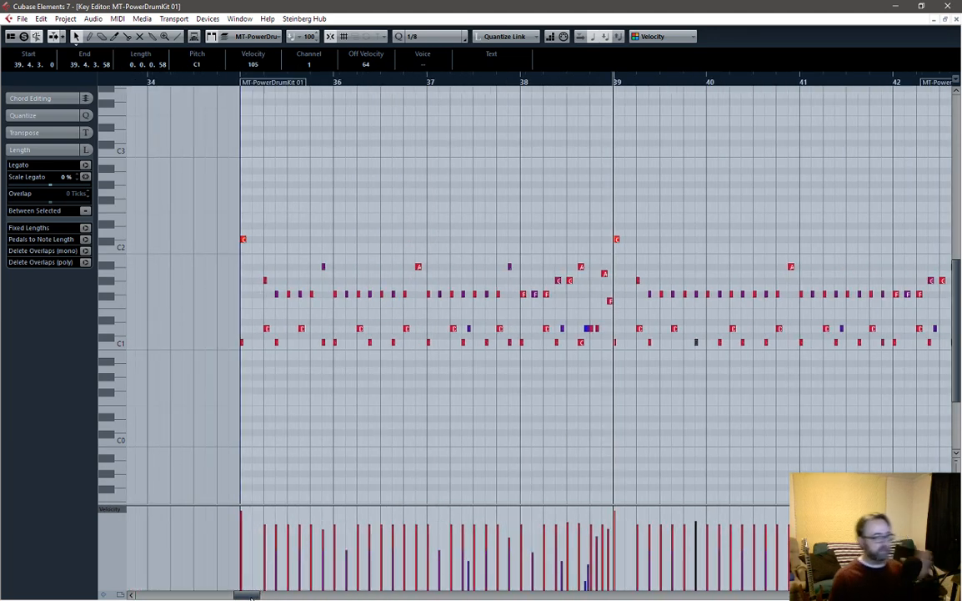
left_click(240, 81)
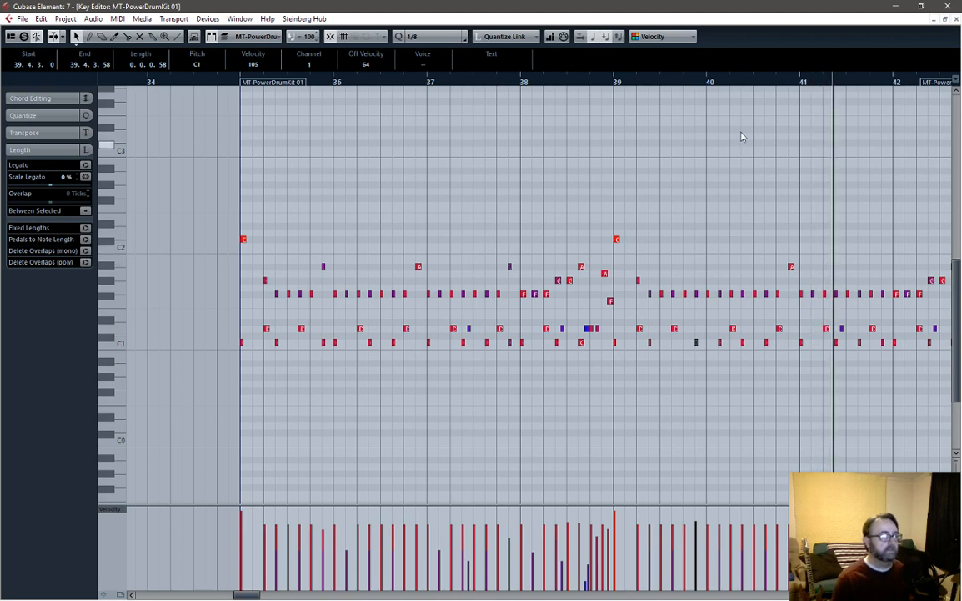
Step: Raise the F#1 notes from the start of bar 41 through beat 2 of bar 42 to A#1, and select the one at 41.1.3.0
left_click(799, 81)
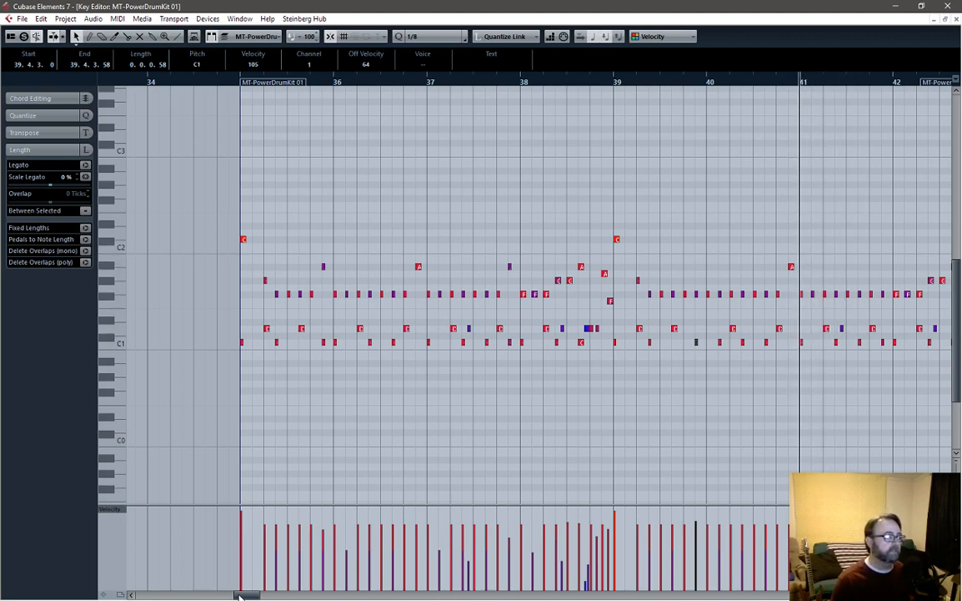
left_click_drag(239, 595, 251, 594)
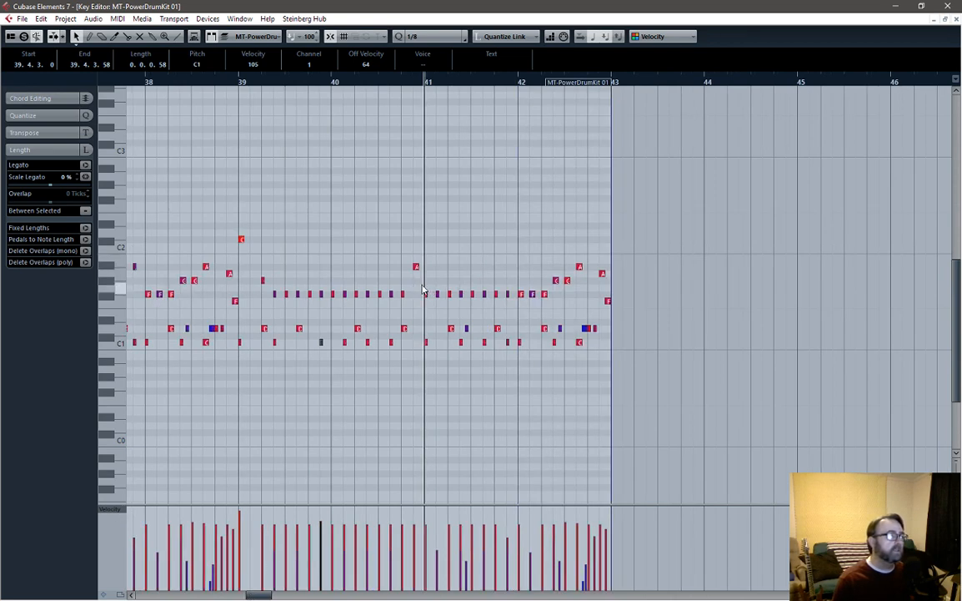
left_click_drag(423, 290, 547, 305)
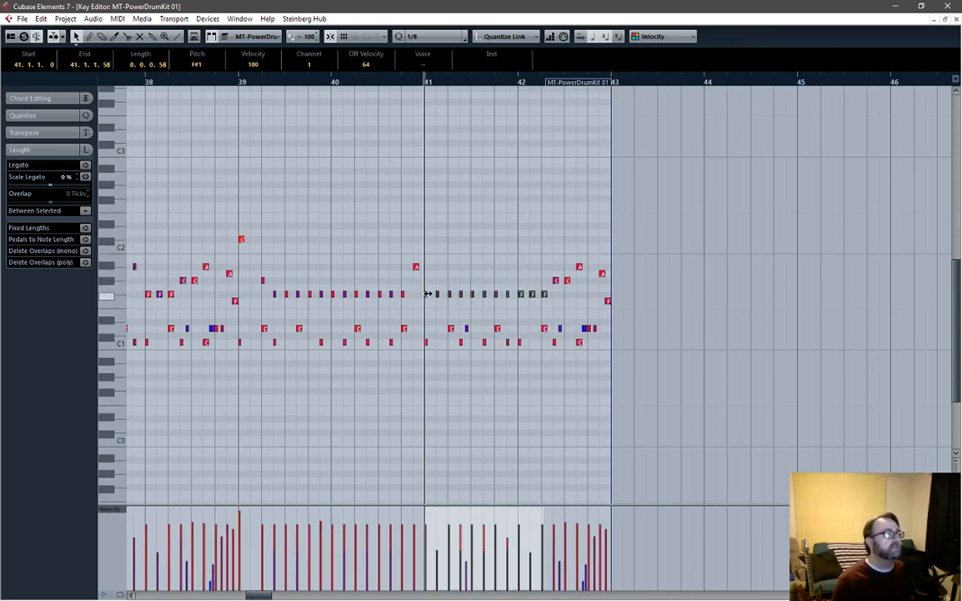
left_click_drag(426, 292, 426, 280)
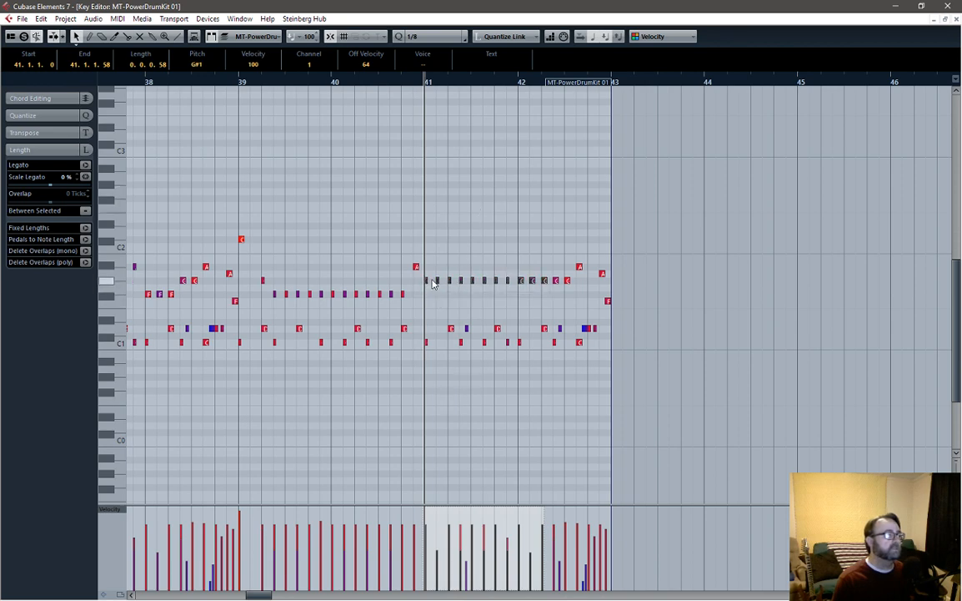
left_click_drag(439, 278, 447, 271)
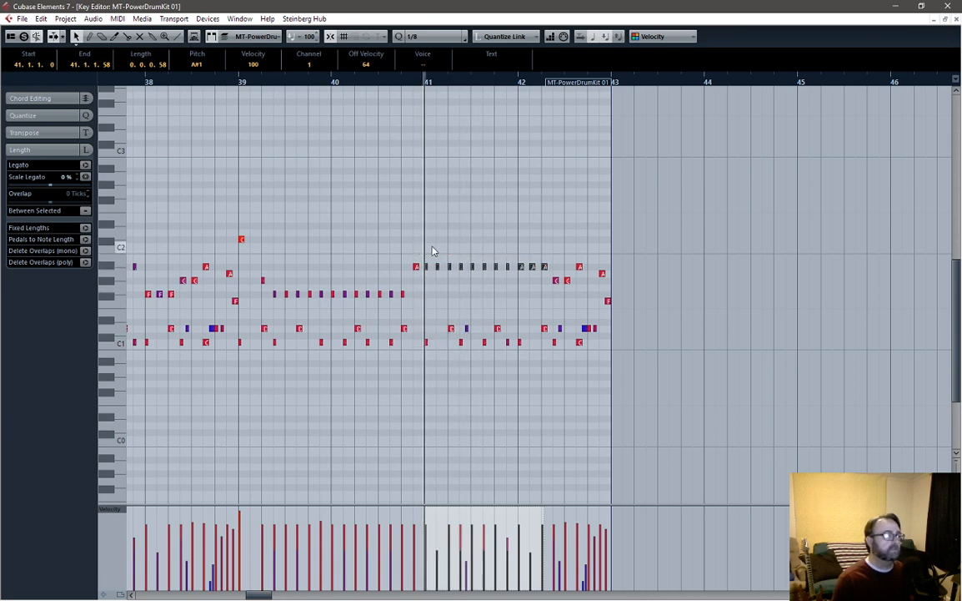
left_click(437, 257)
left_click_drag(442, 283, 442, 283)
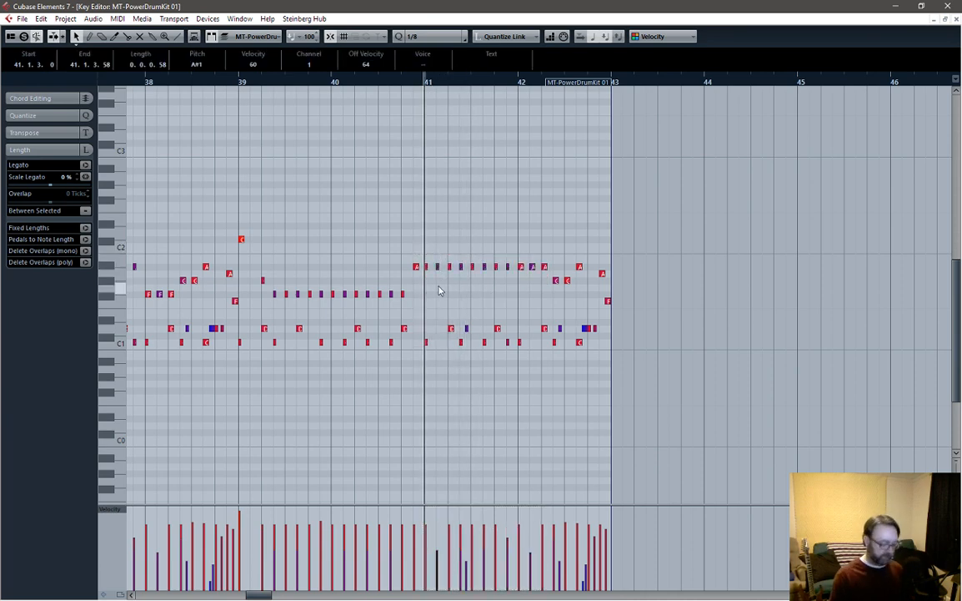
Step: Delete the off-beat A#1 notes throughout bar 41 and the one at 42.1.3.0
key("Delete")
left_click(456, 264)
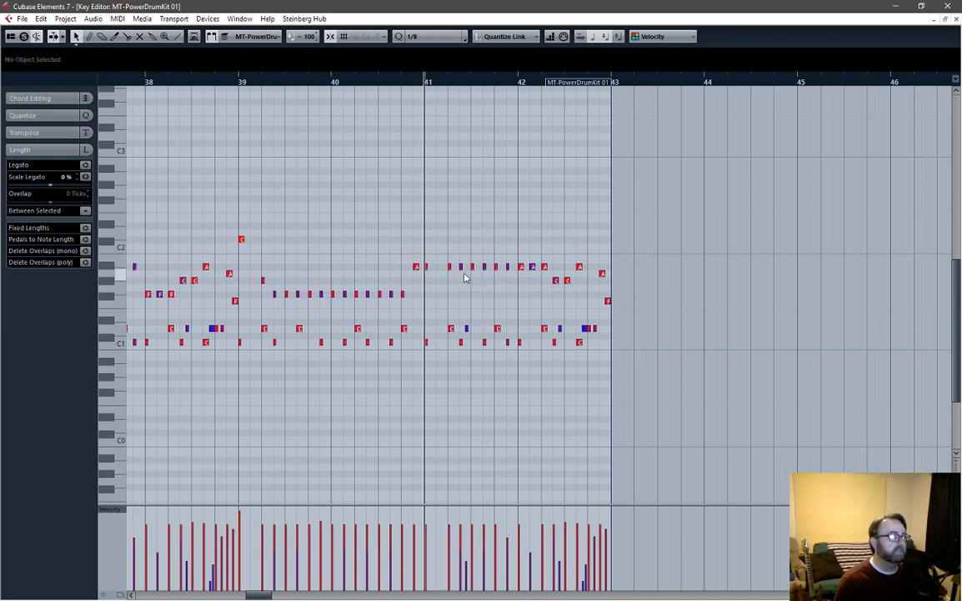
left_click(461, 267)
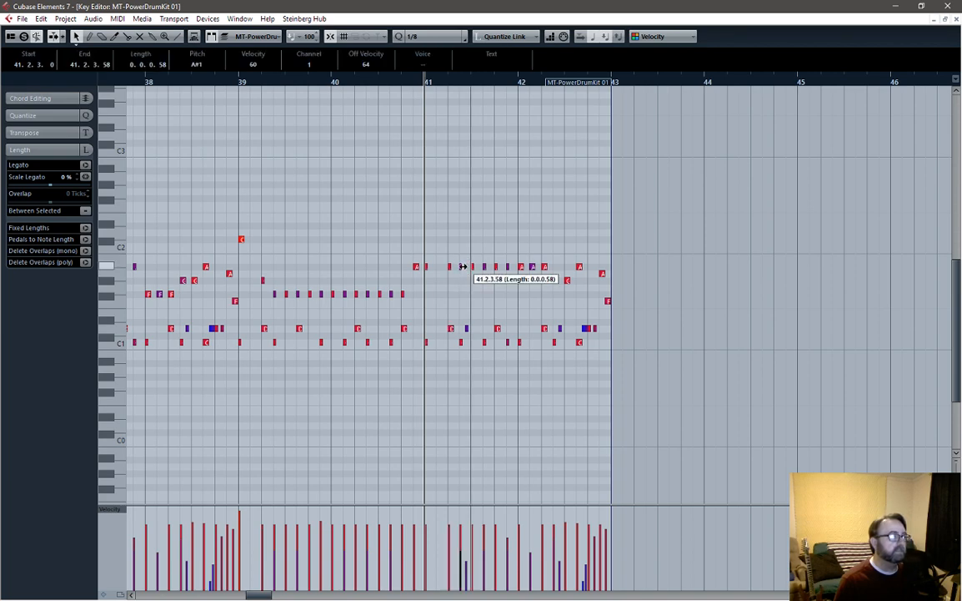
key("Delete")
left_click(508, 269)
key("Delete")
left_click(535, 267)
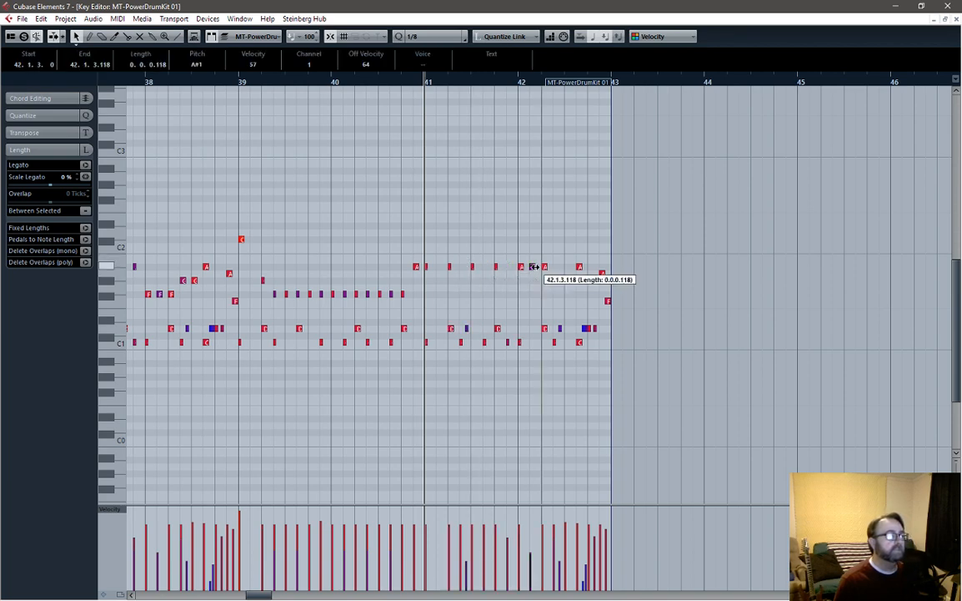
key("Delete")
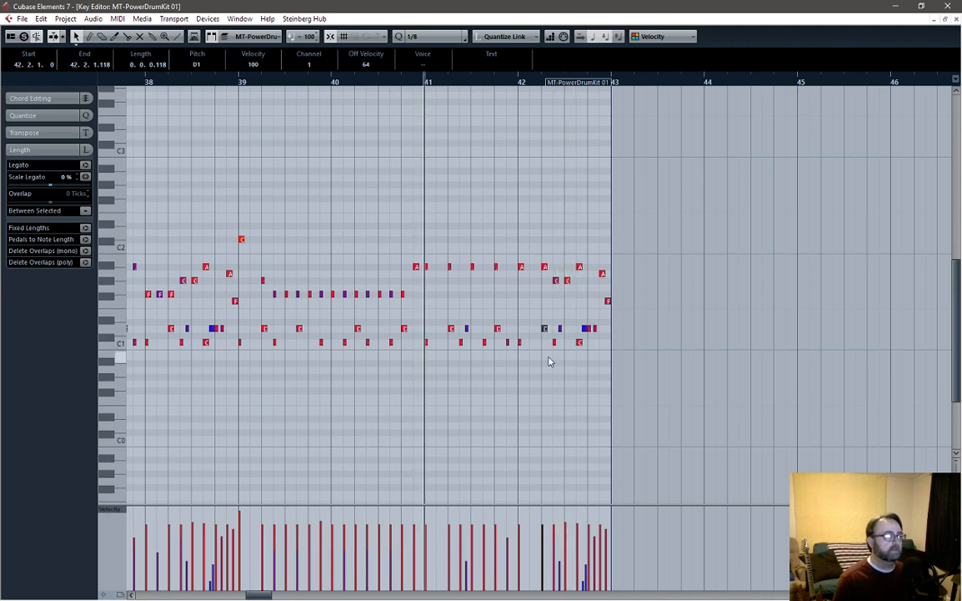
Step: Raise the two G#1 notes in bar 42 to A#1, and delete the A#1 notes at 42.2.3.0 and 42.3.3.0
mouse_move(550, 273)
left_mouse_down()
mouse_move(572, 286)
mouse_move(568, 266)
mouse_move(563, 276)
left_mouse_up()
left_click(579, 266, "shift")
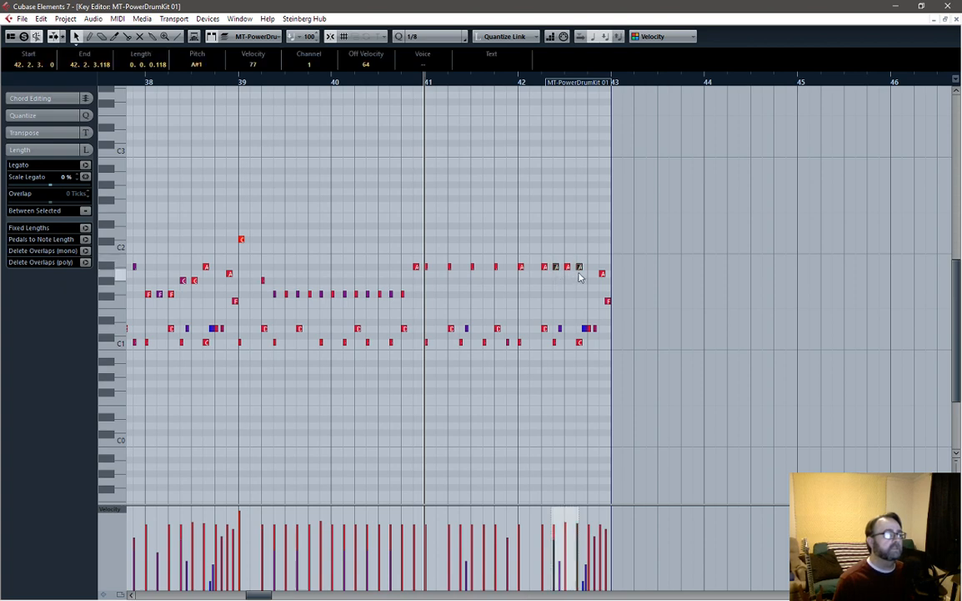
key("Delete")
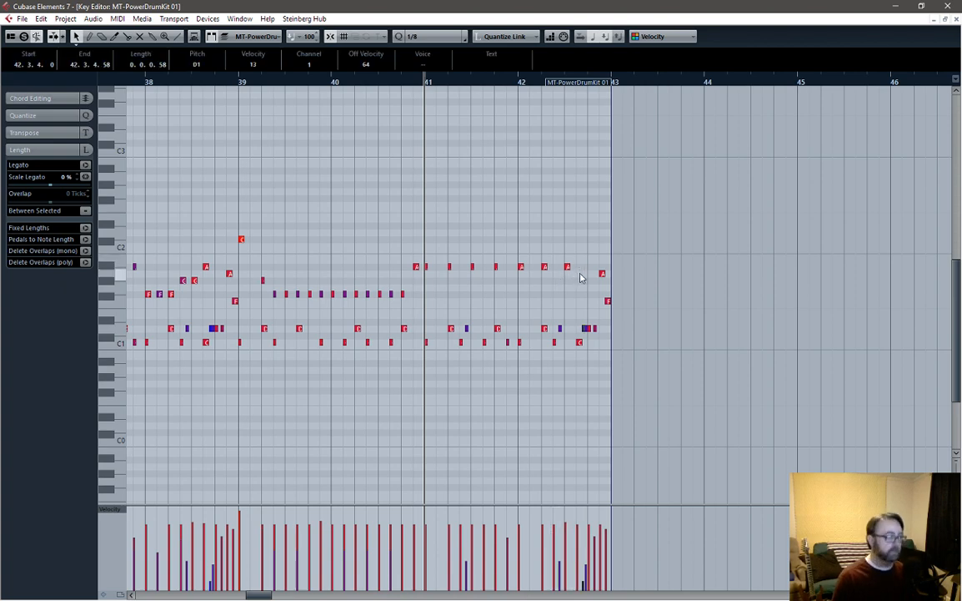
Step: Draw C1 kicks at 42.1.3.0 and 42.3.1.0, and play bars 41 and 42 to check them
right_click(515, 313)
left_click(528, 315)
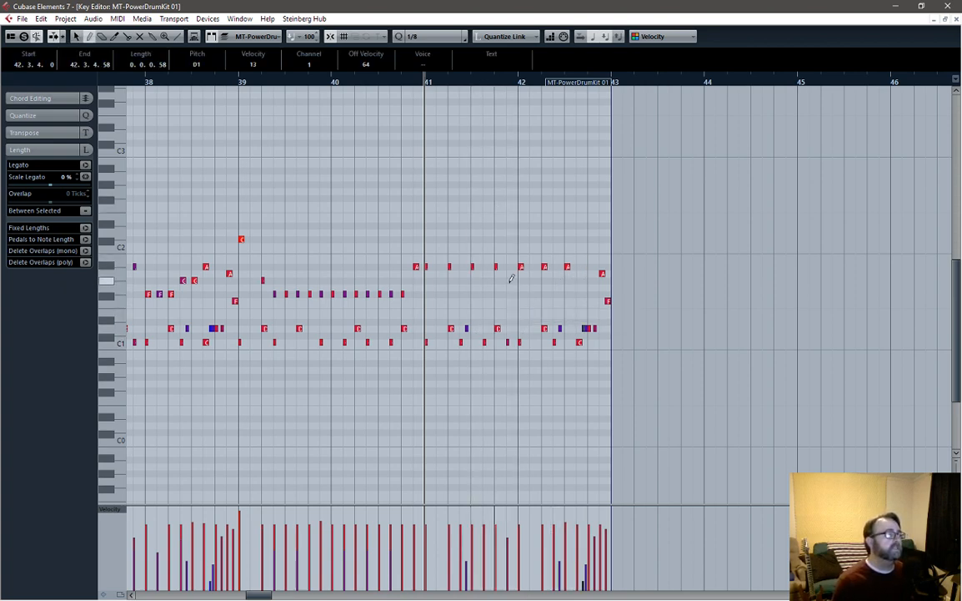
key("space")
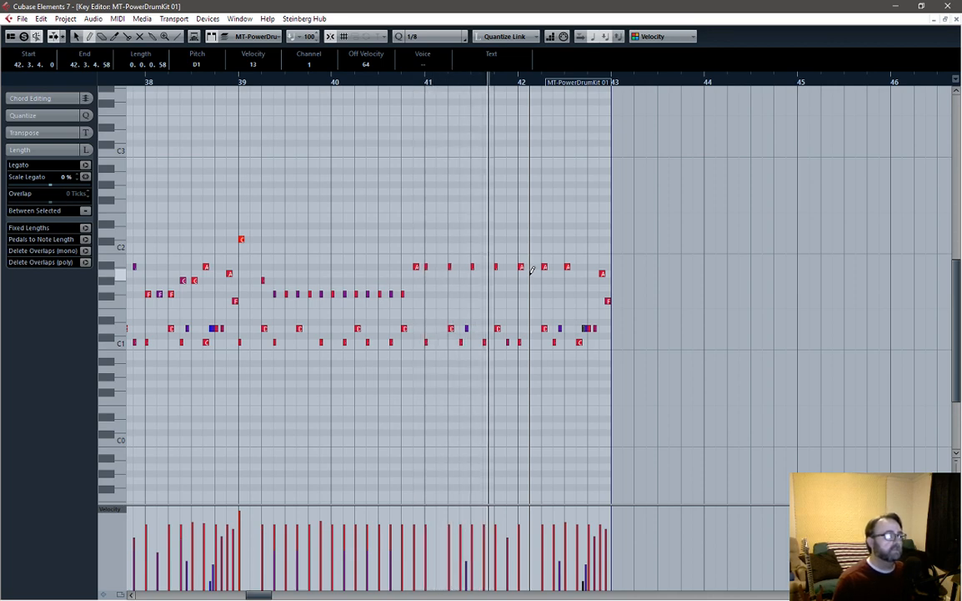
key("space")
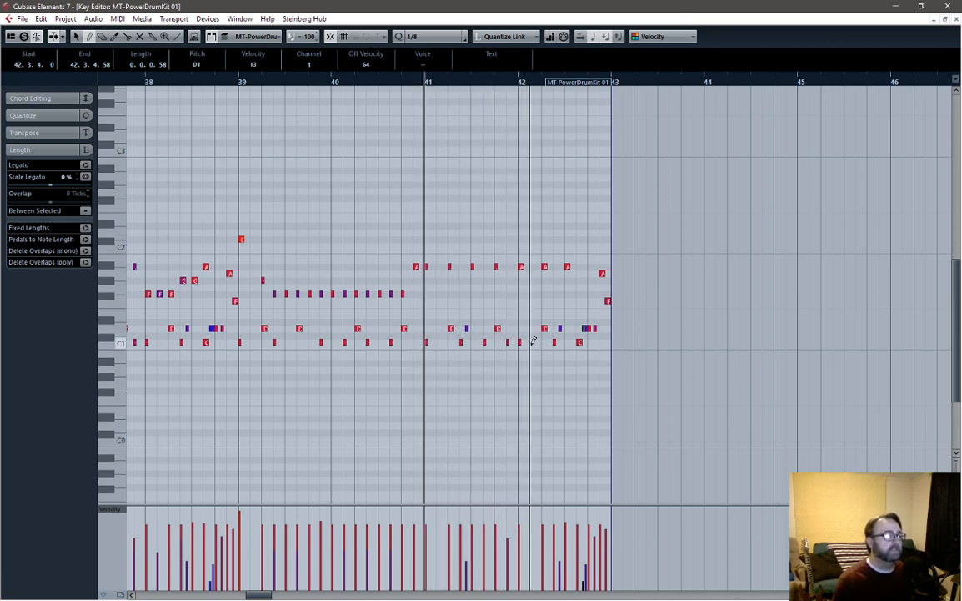
left_click(534, 342)
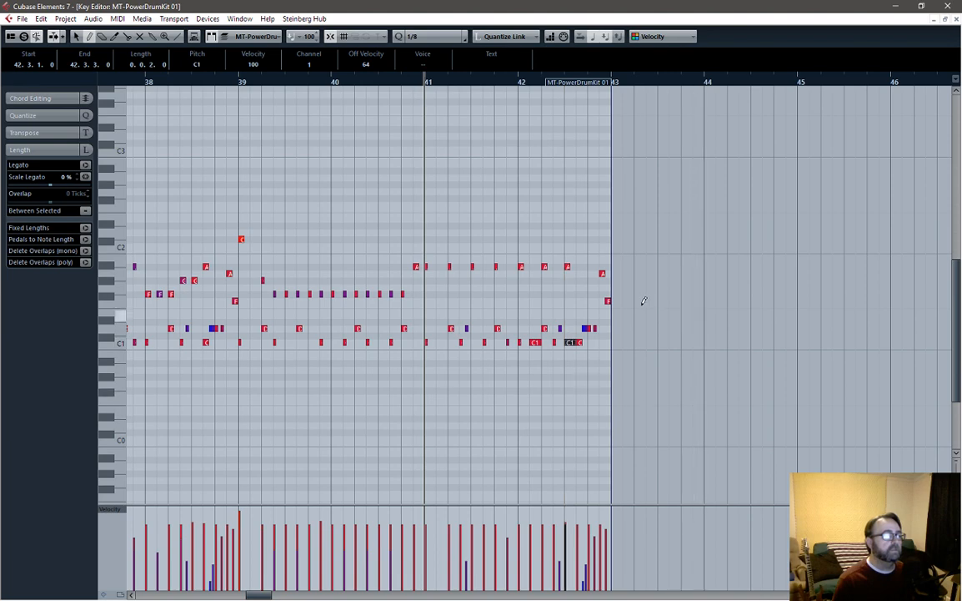
key("space")
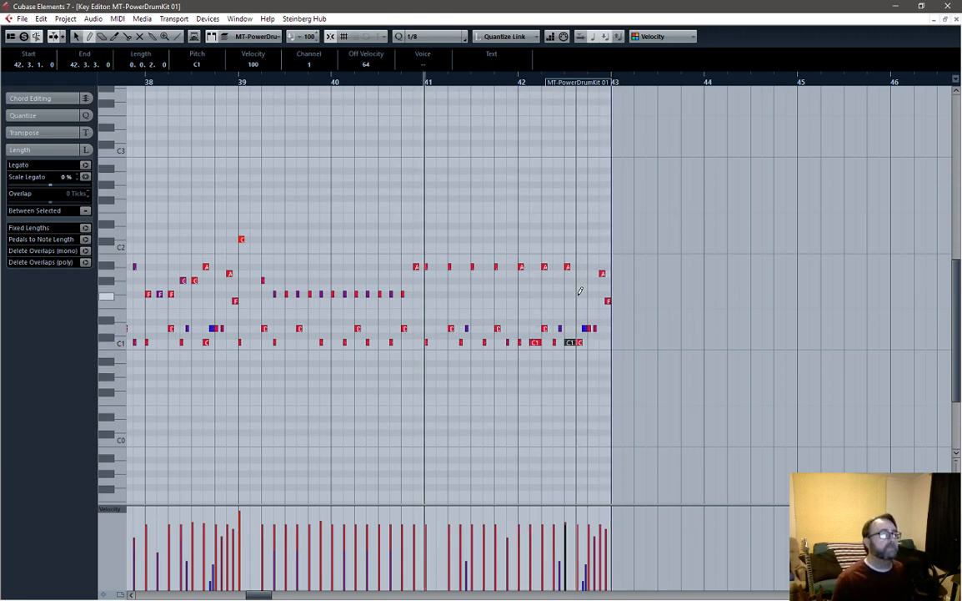
Step: Set the quantize to 1/16, raise the notes at 42.4.2.0 and 42.4.3.0 to B1, and play the fill
scroll(597, 294, "up", 5, "ctrl")
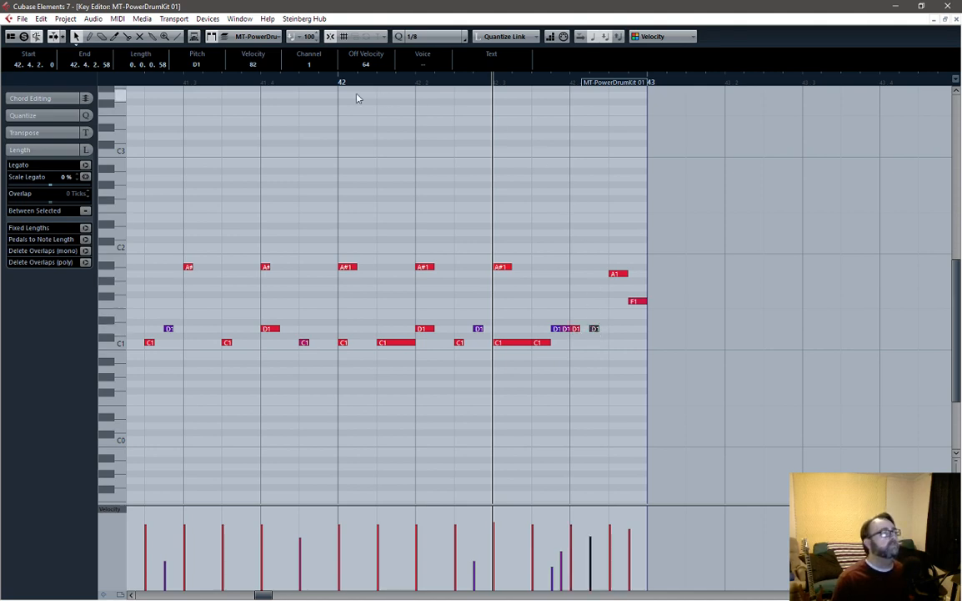
left_click(441, 36)
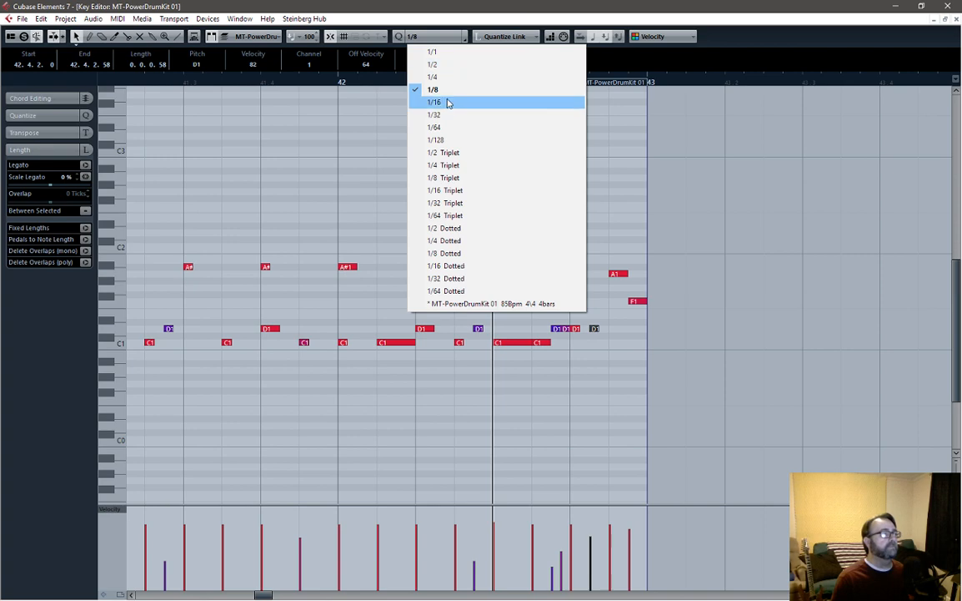
left_click(447, 101)
left_click_drag(596, 333, 616, 261)
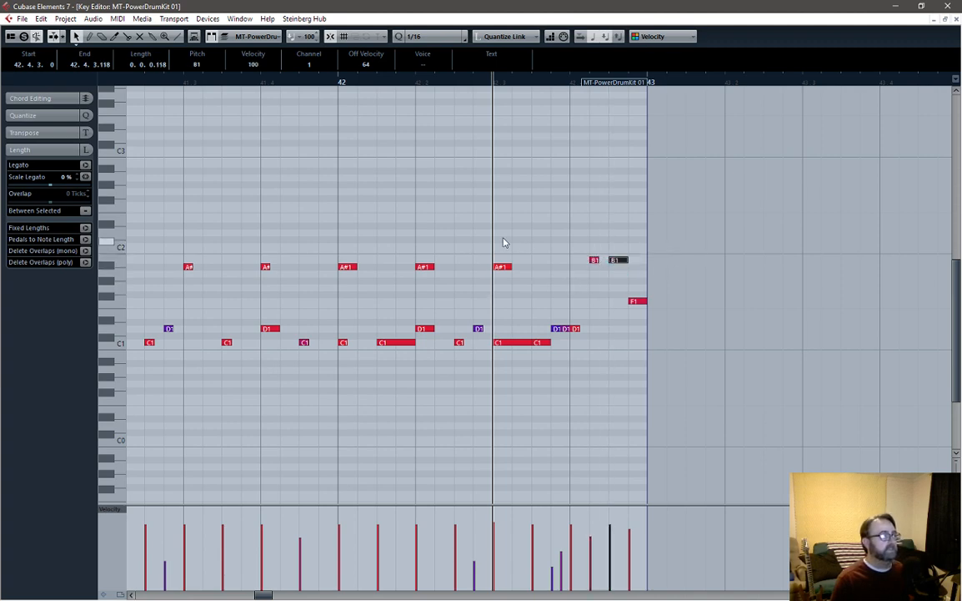
key("space")
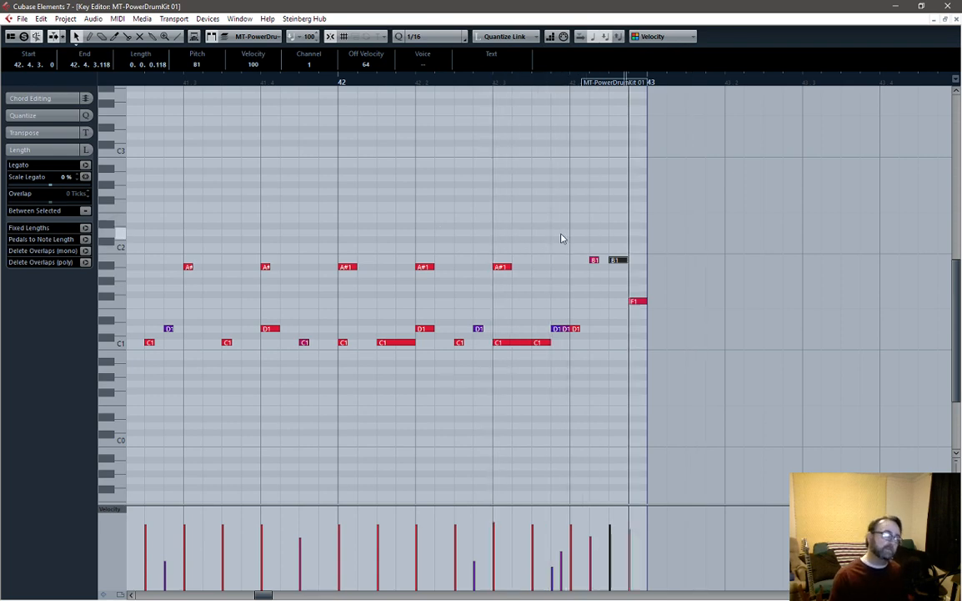
Step: Return to the project arrangement, select the drum part starting at bar 19 and play it from its start
left_click(957, 20)
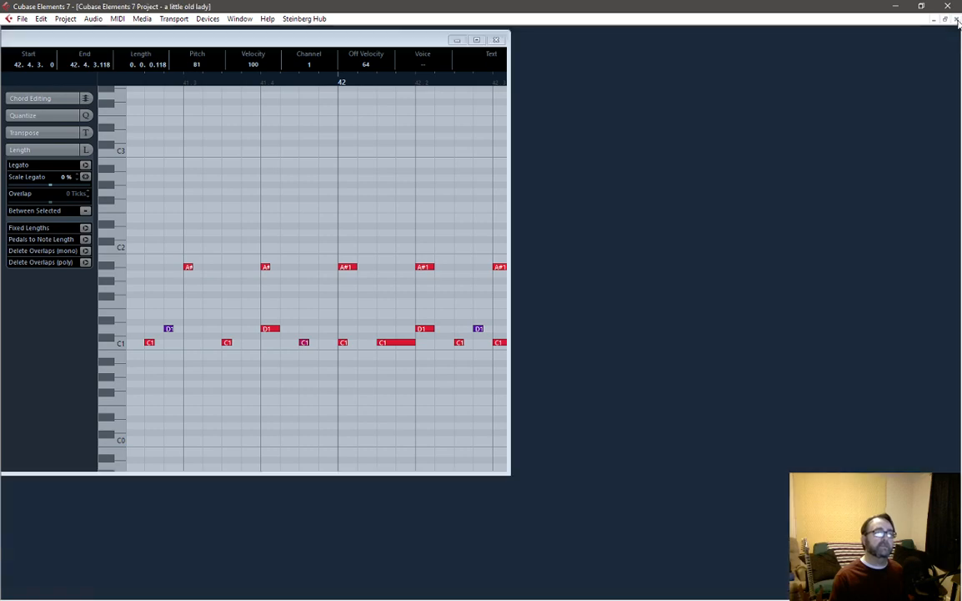
left_click(958, 21)
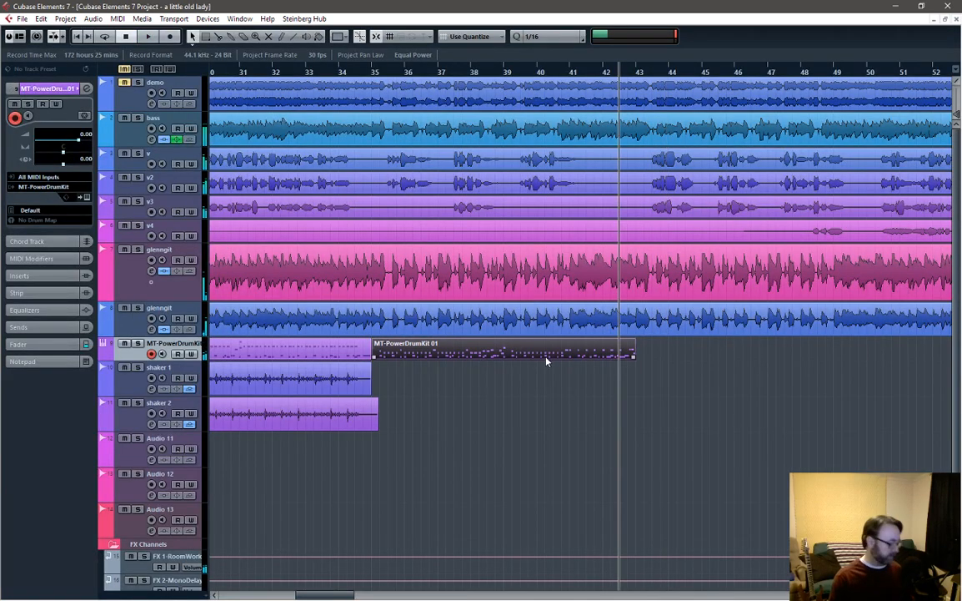
left_click_drag(350, 595, 249, 596)
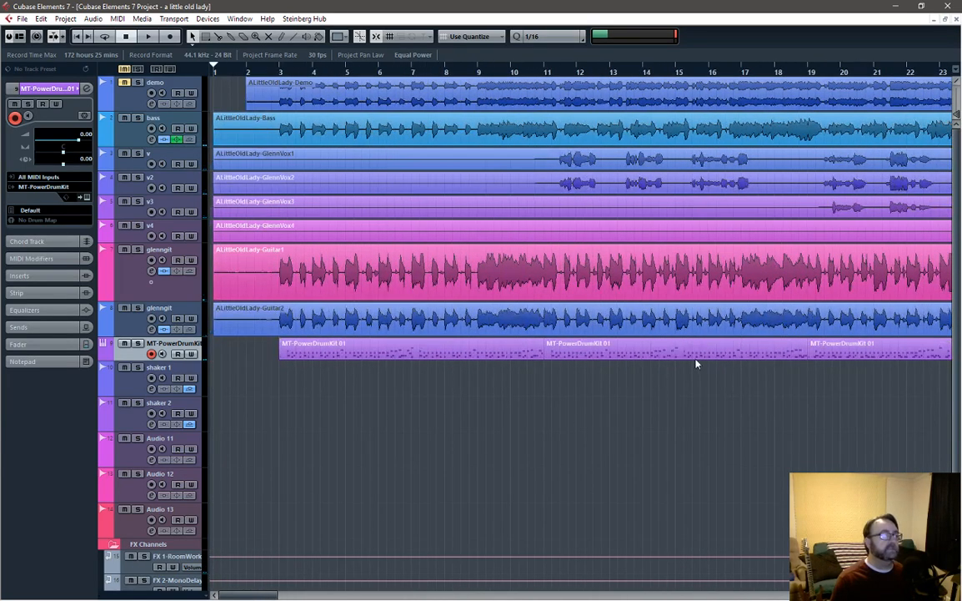
left_click(844, 351)
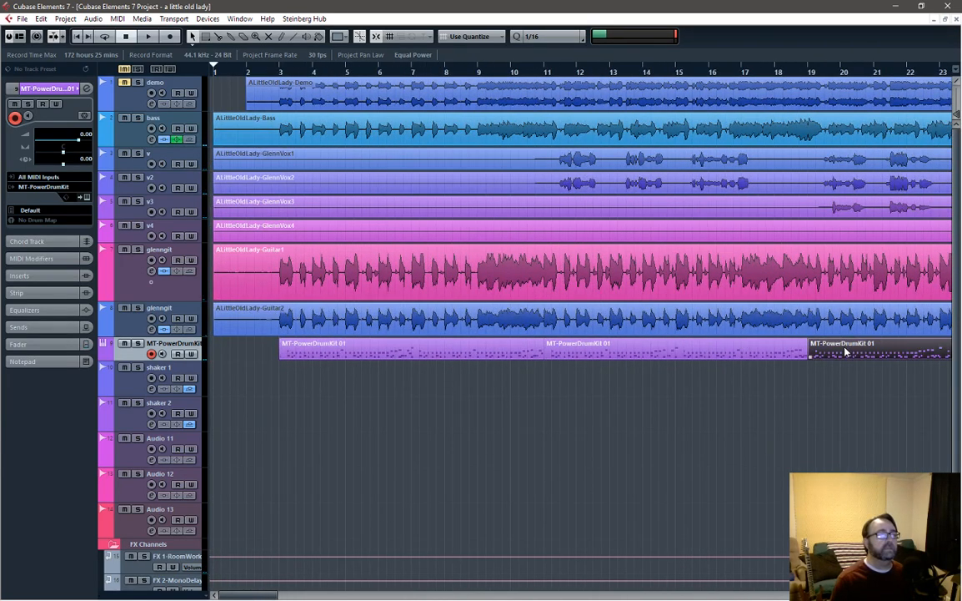
left_click(810, 73)
key("space")
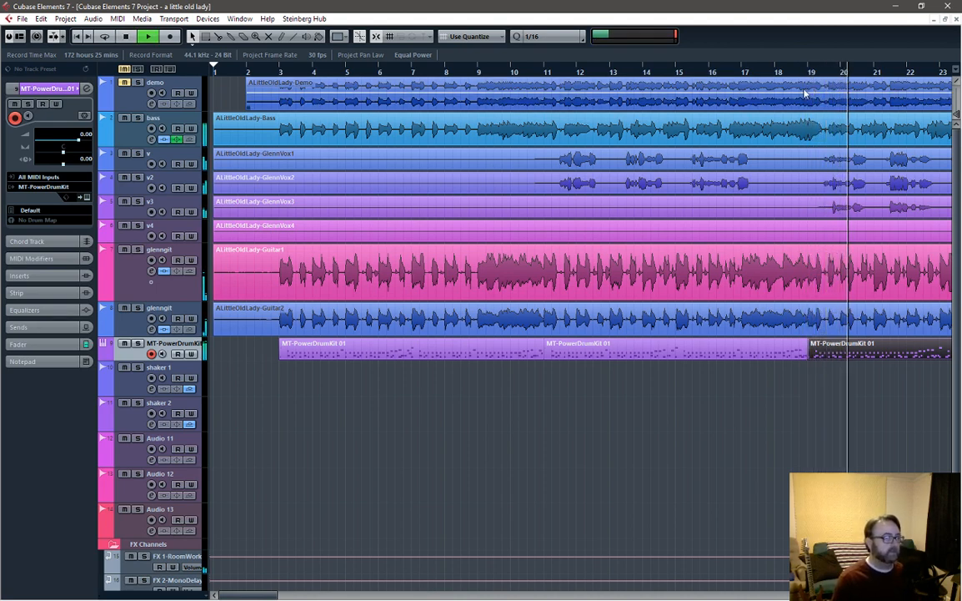
key("space")
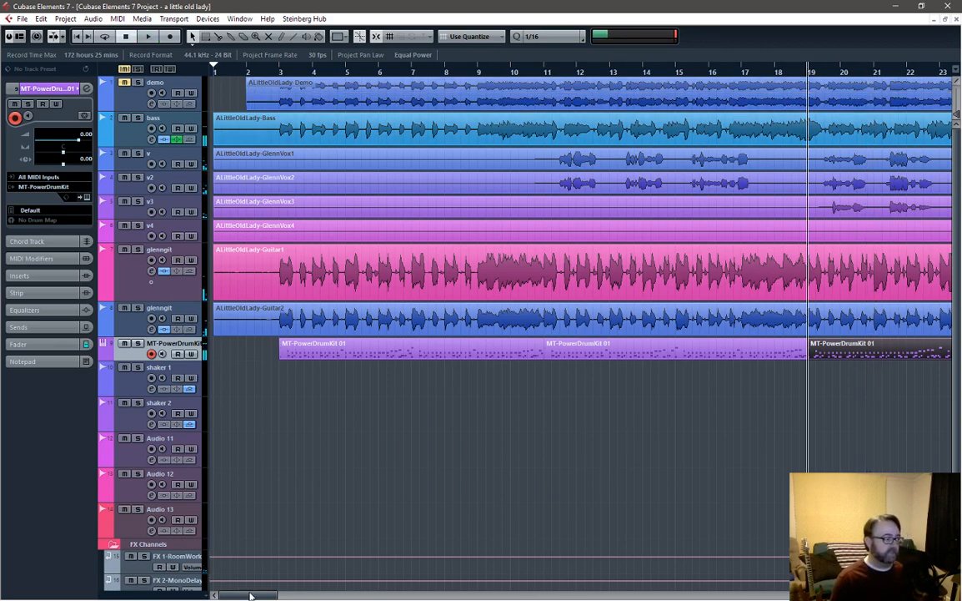
Step: Paste a copy of the bar 19 drum part at bar 43
left_click_drag(250, 595, 332, 595)
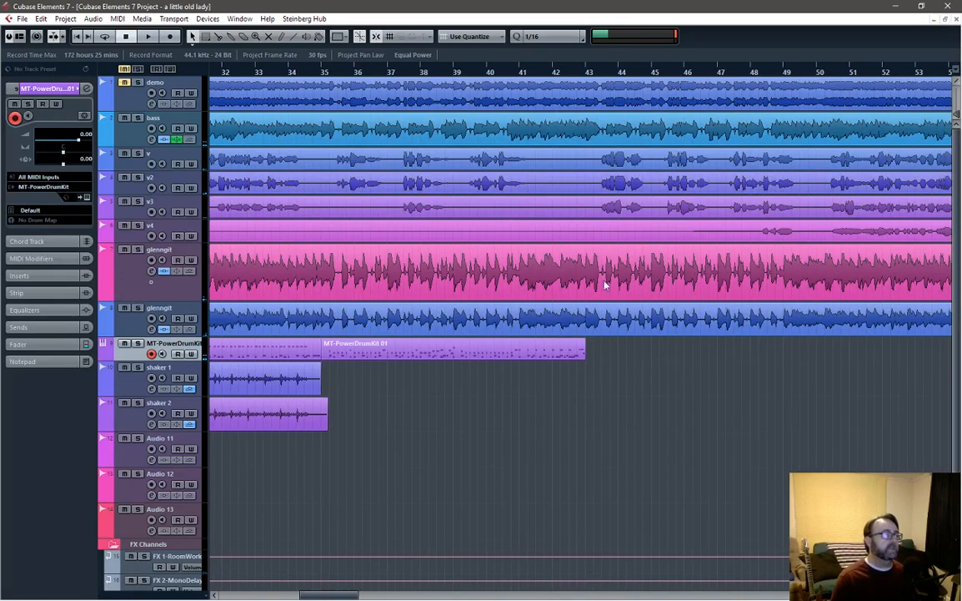
left_click(587, 72)
key("ctrl+v")
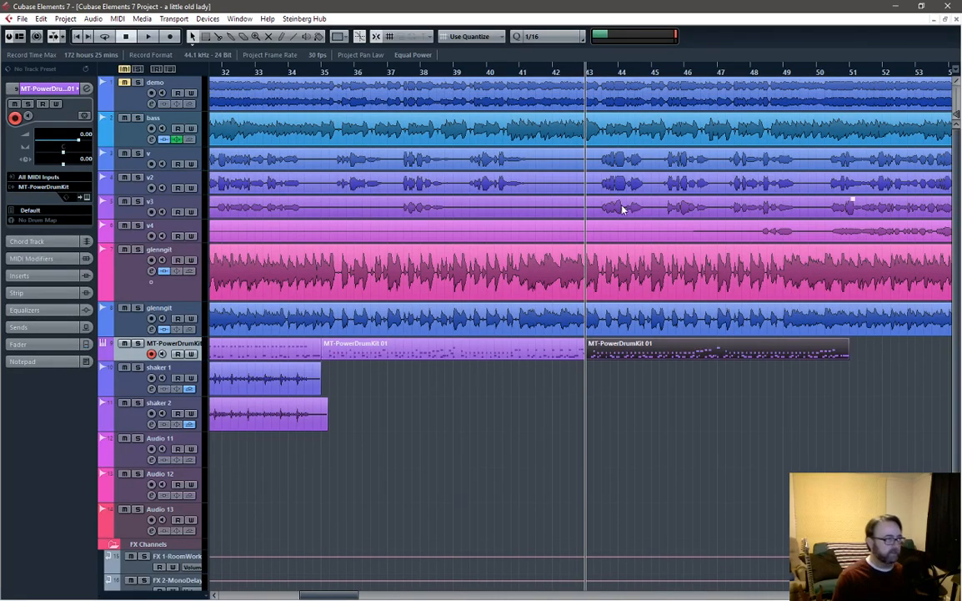
Step: Play the arrangement from bar 42 through the pasted drum part, and replay from the end of bar 48
left_click(554, 72)
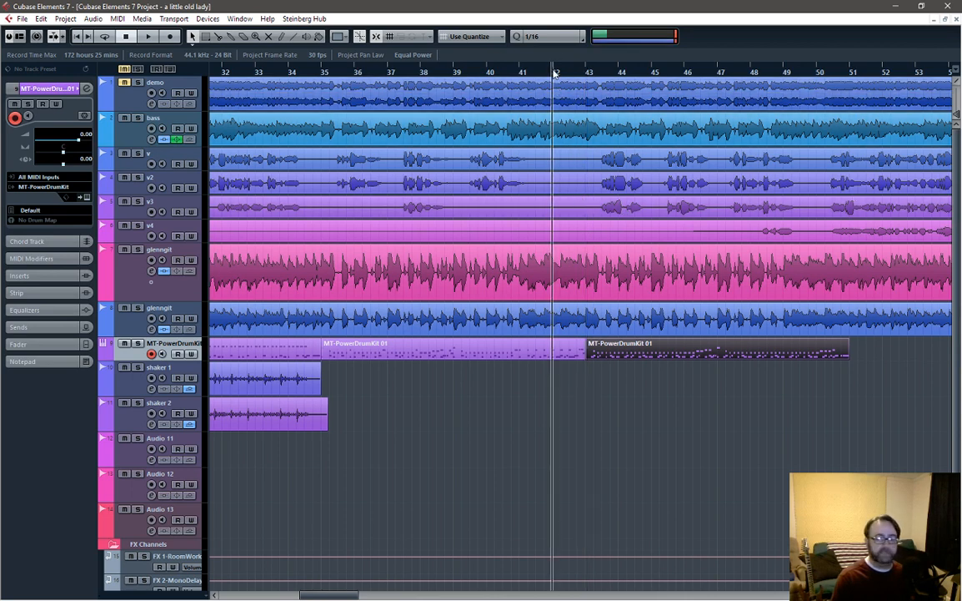
key("space")
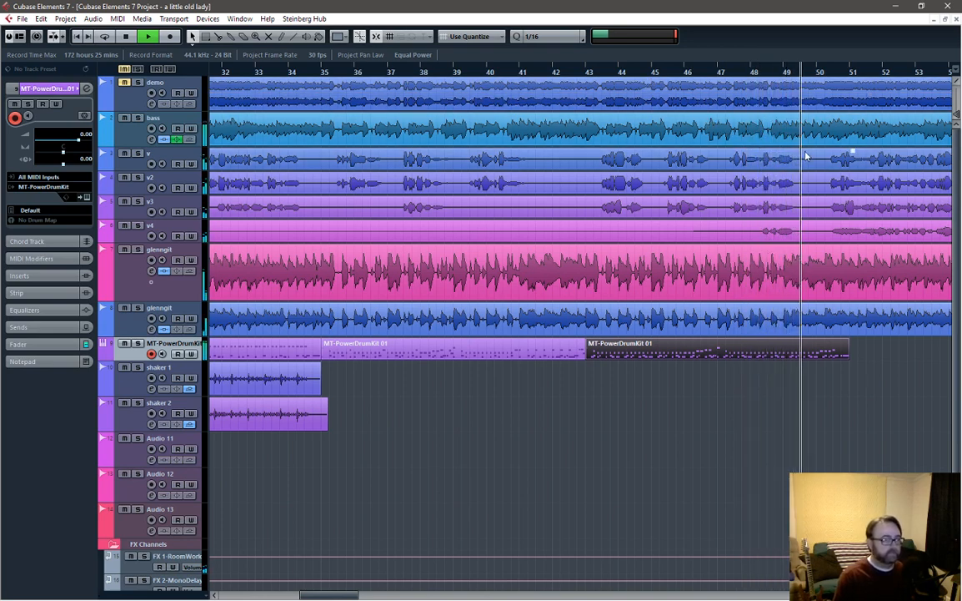
left_click(782, 75)
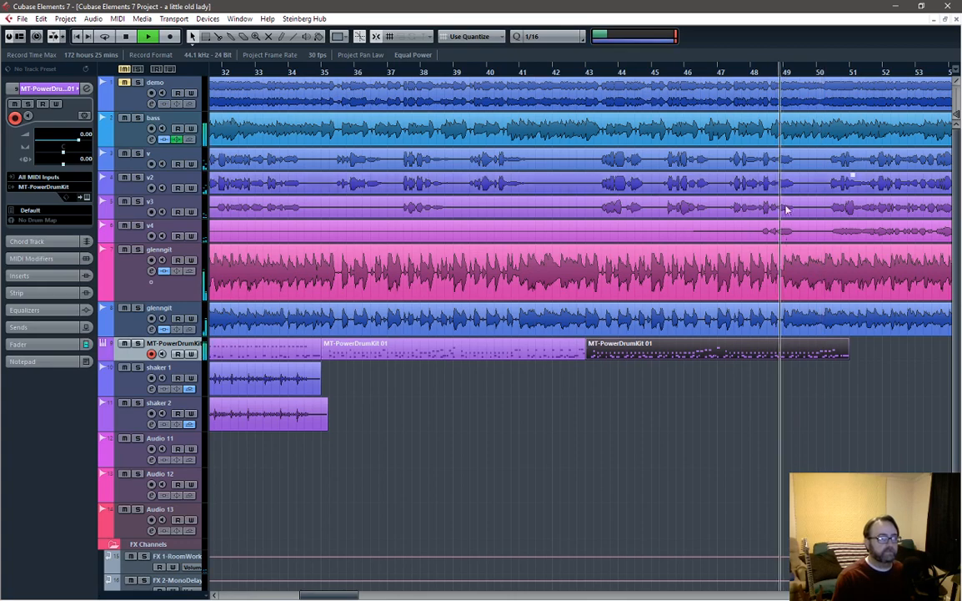
Step: Open the drum part at bar 43 in the Key Editor and play its bars 49 and 50
double_click(808, 349)
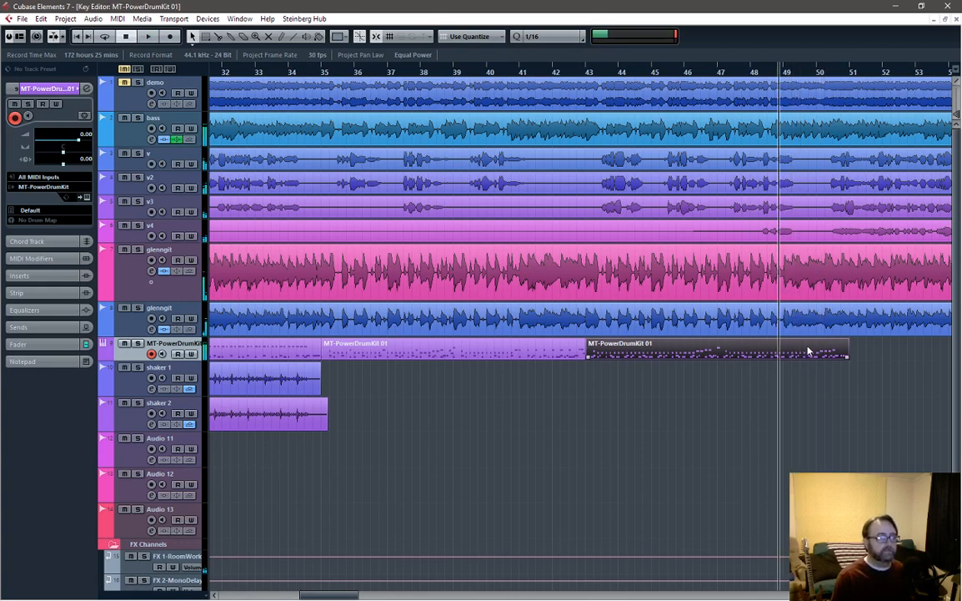
key("space")
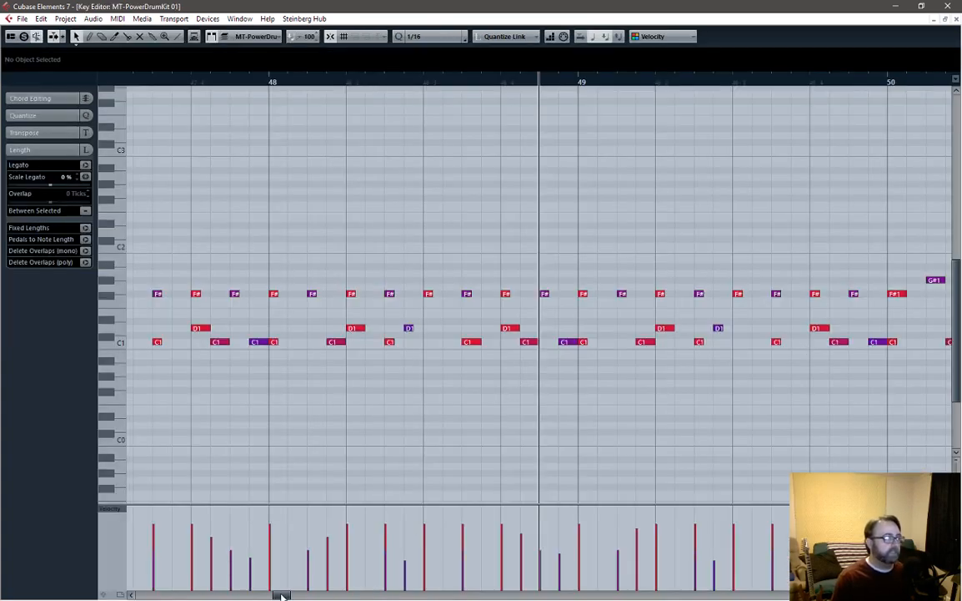
left_click_drag(281, 595, 285, 595)
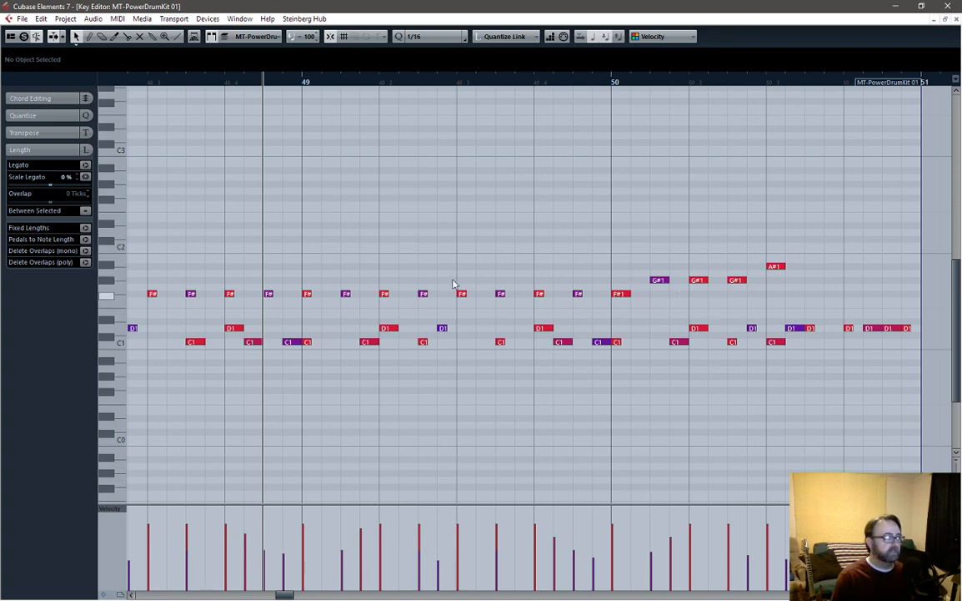
scroll(453, 285, "down", 2)
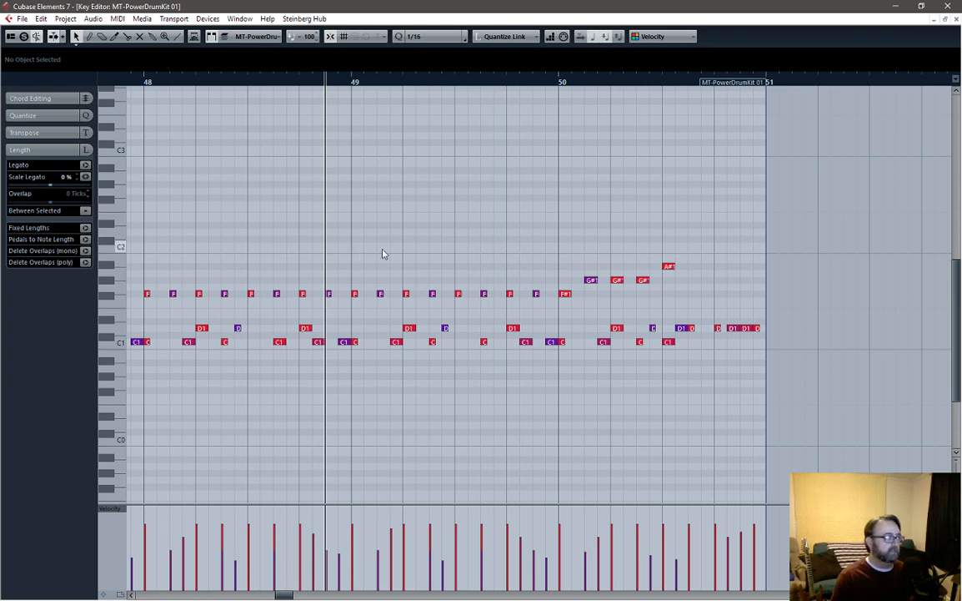
left_click_drag(353, 245, 762, 388)
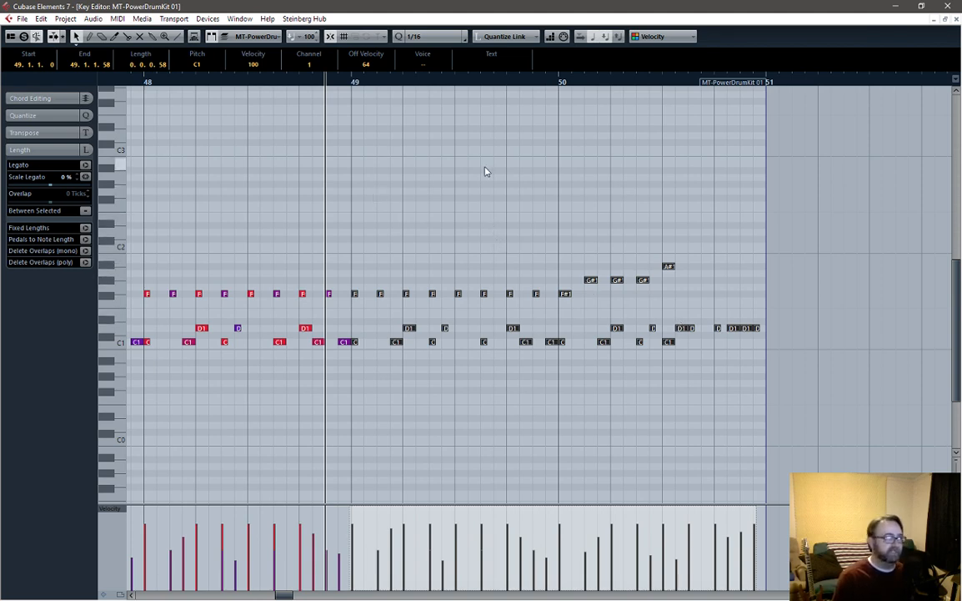
key("space")
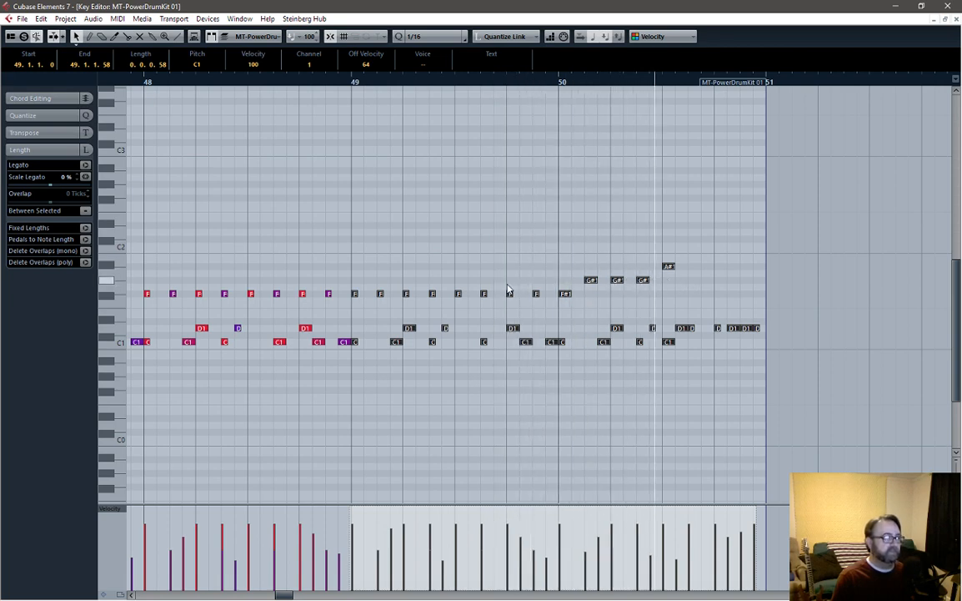
key("space")
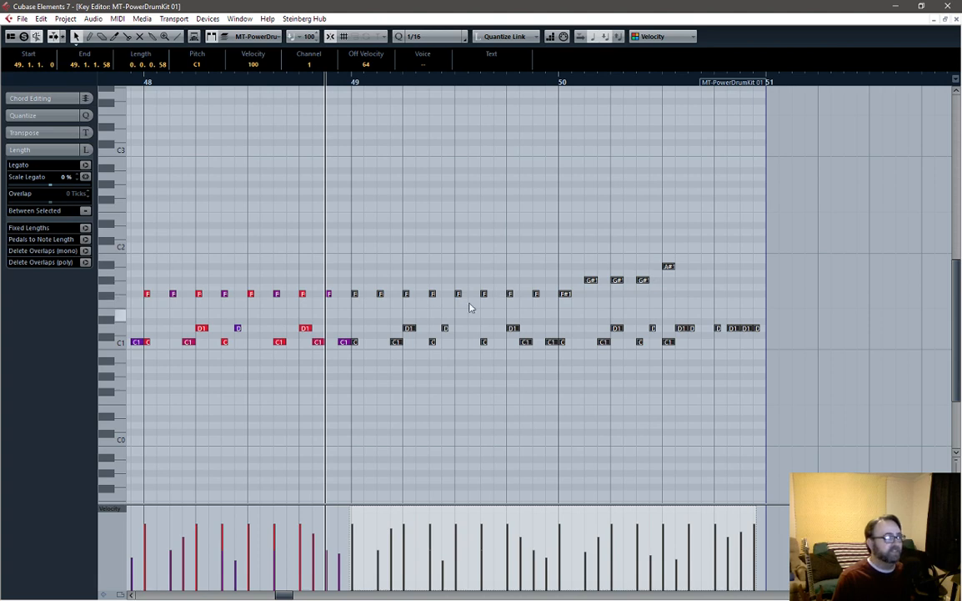
left_click(347, 277)
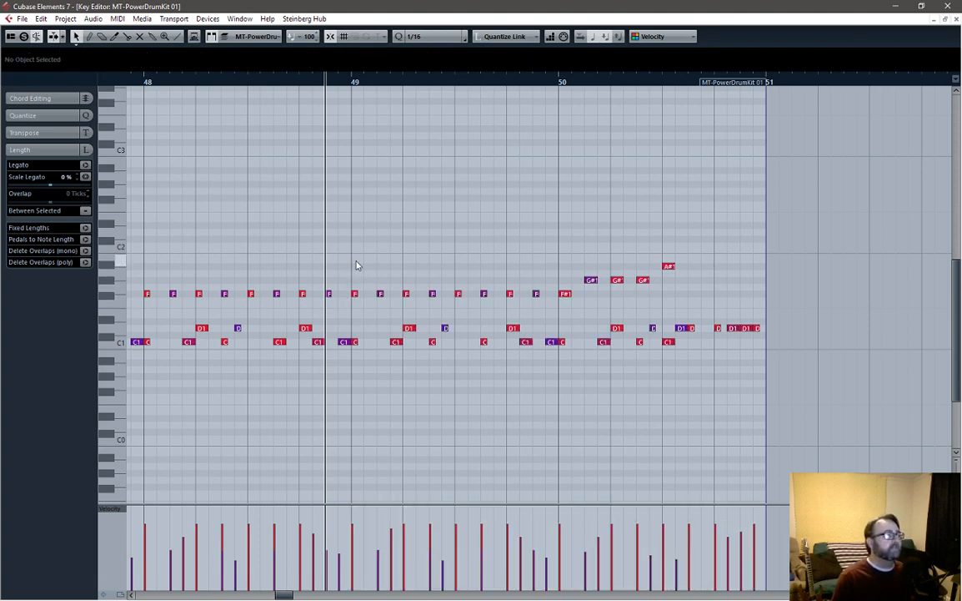
Step: Raise the F#1 at 49.1.1.0 to C2 and the F#1 notes on beats 2, 3 and 4 of bar 49 to A#1
left_click_drag(354, 294, 357, 250)
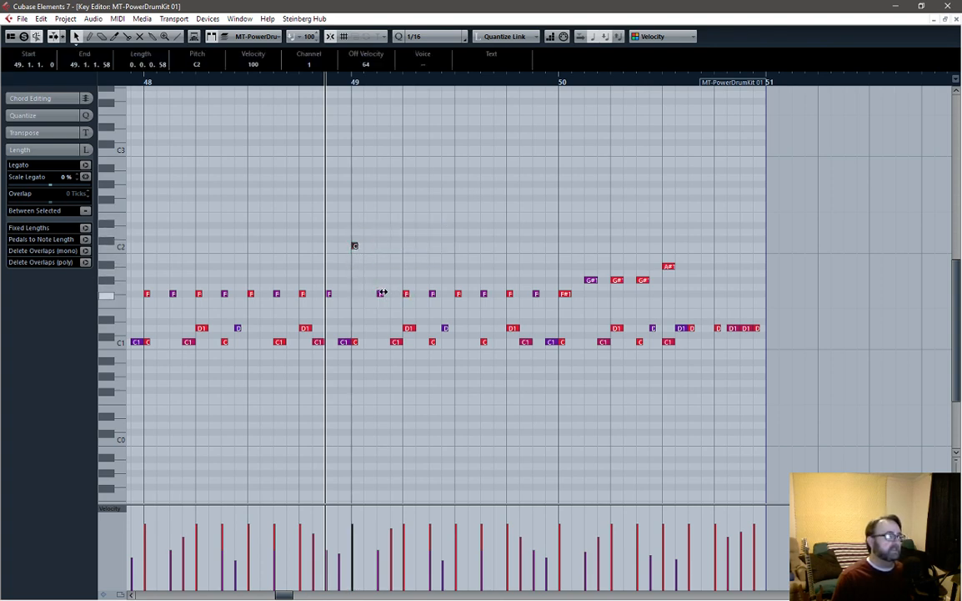
left_click(381, 294)
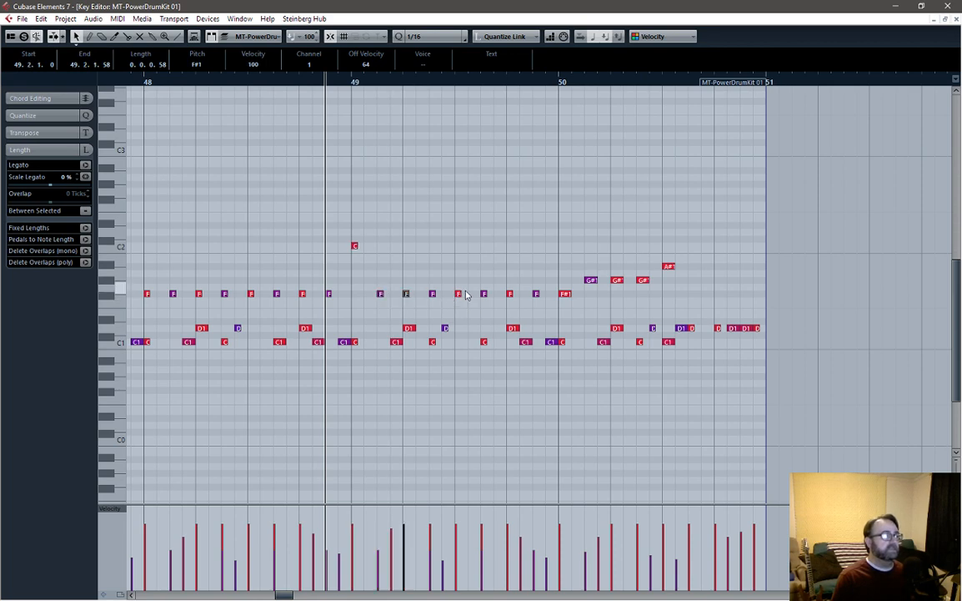
left_click(460, 294, "shift")
left_click(510, 294, "shift")
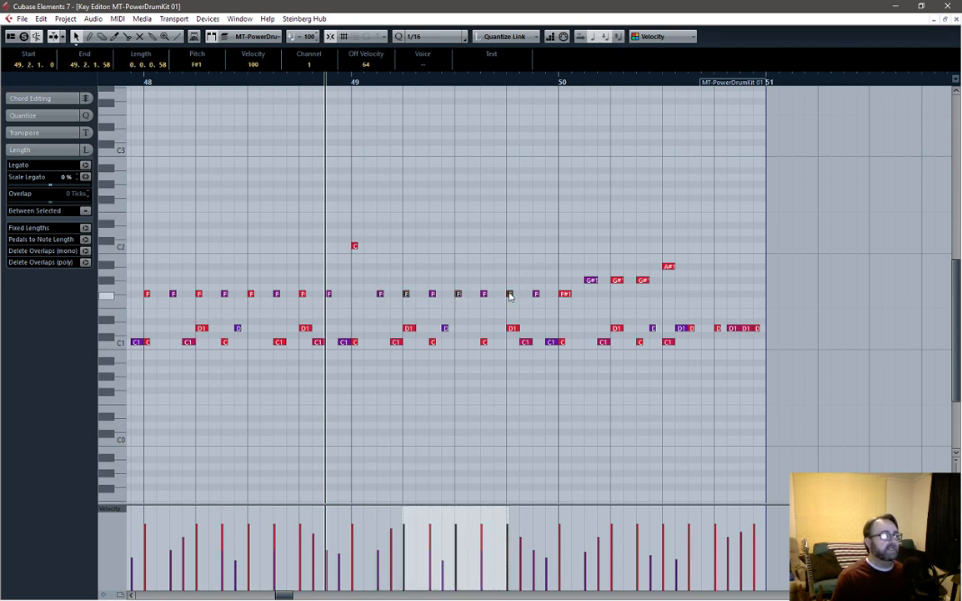
left_click_drag(511, 296, 515, 271)
Step: Delete the off-beat F#1 notes in bar 49
left_click_drag(367, 288, 553, 305)
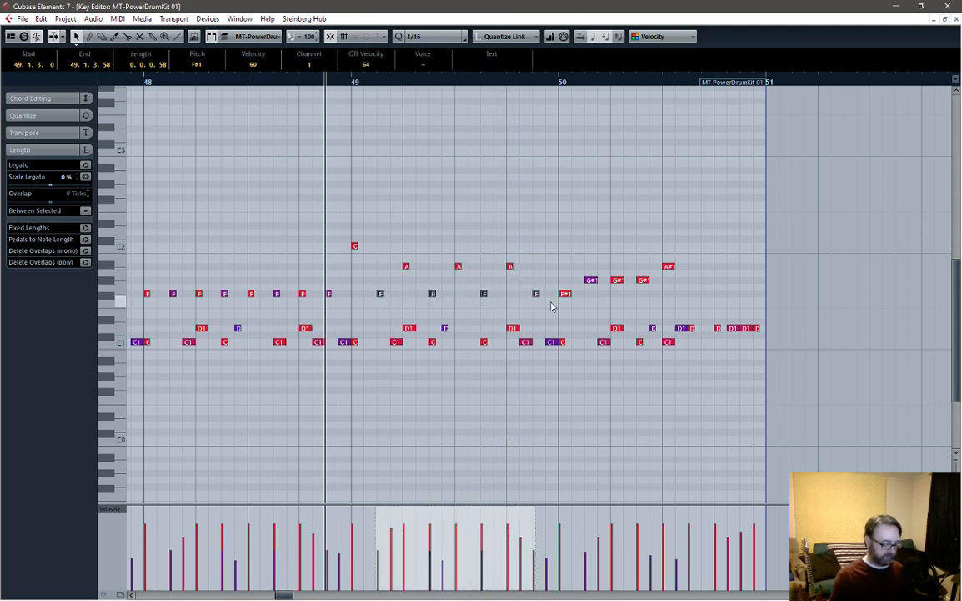
key("Delete")
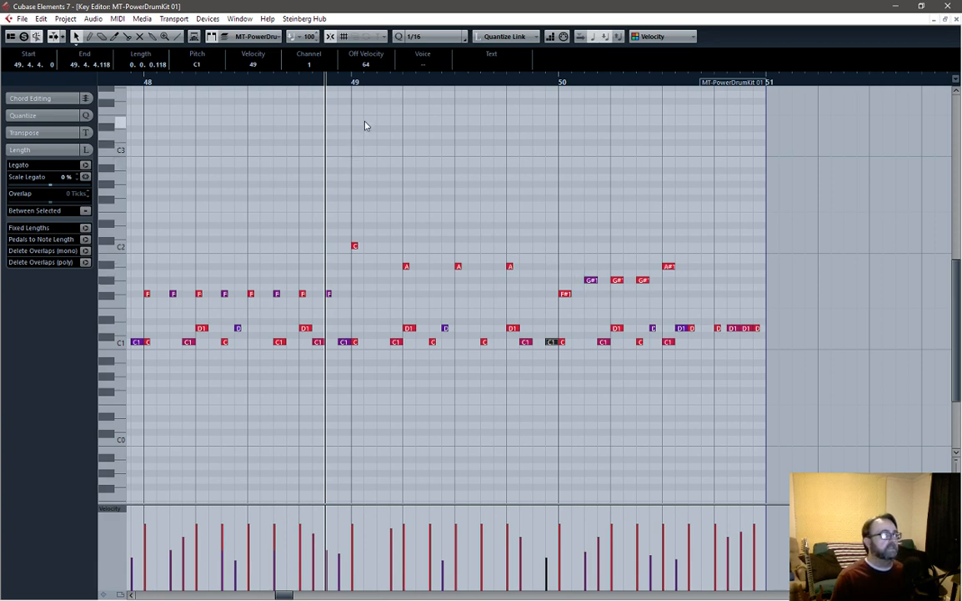
Step: Audition the drum part from the middle of bar 48 and raise the C2 note at bar 49 to C#2
key("space")
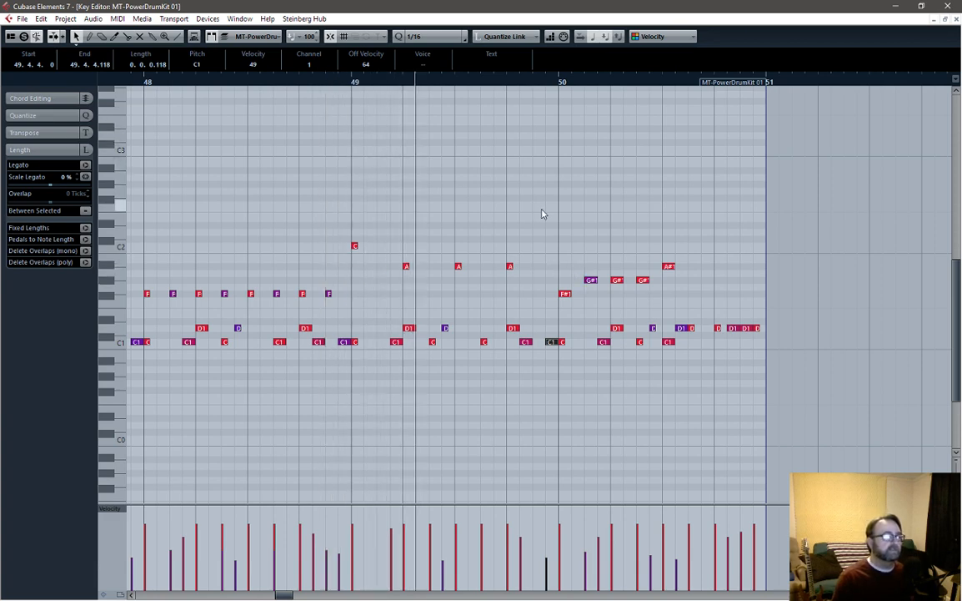
left_click(236, 81)
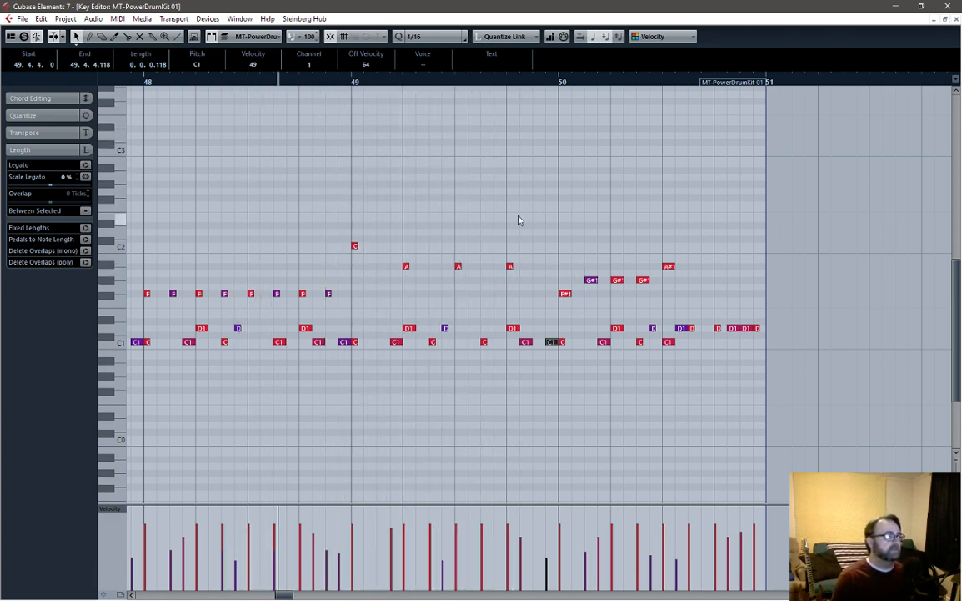
key("space")
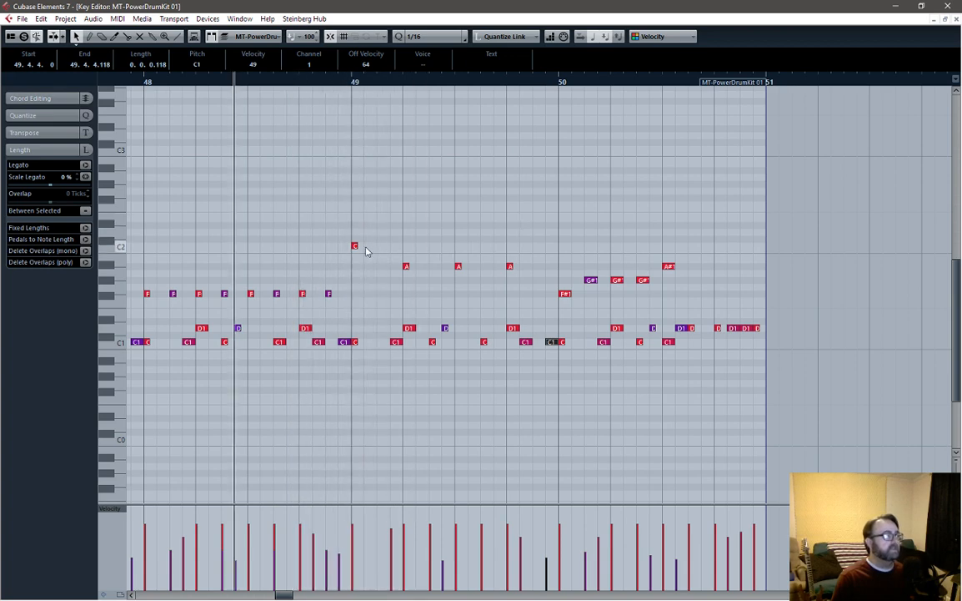
left_click_drag(355, 248, 355, 239)
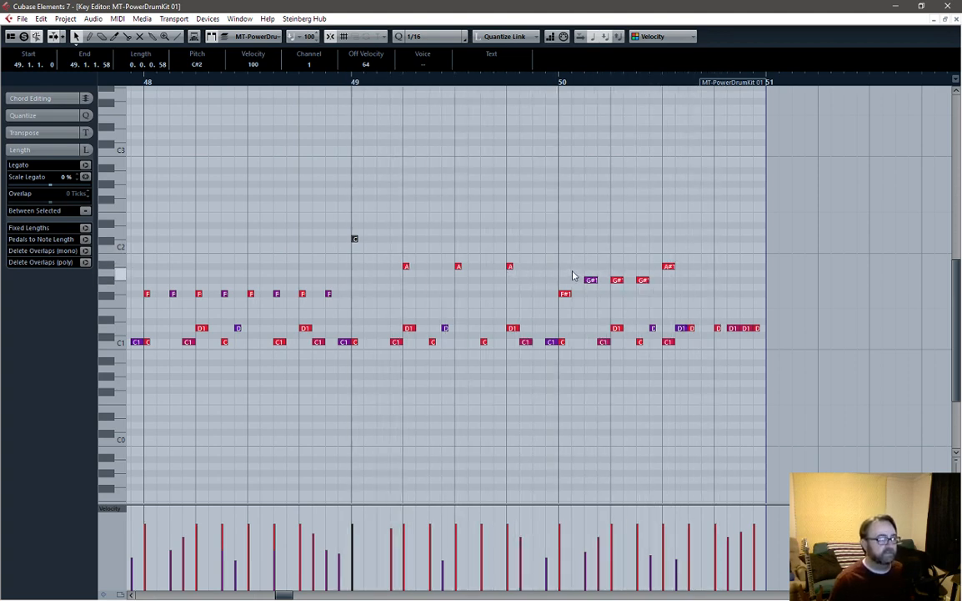
Step: Raise bar 50's first cymbal note to G#1, shift it with the three following notes to F1, and audition from bar 49
left_click_drag(565, 293, 566, 286)
left_click_drag(550, 262, 645, 297)
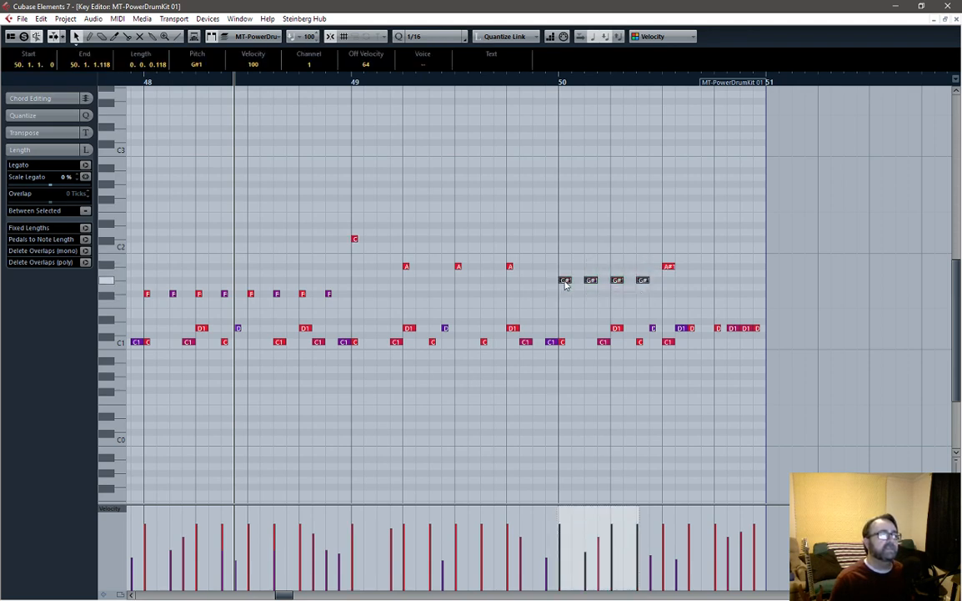
left_click_drag(564, 285, 565, 304)
left_click(358, 82)
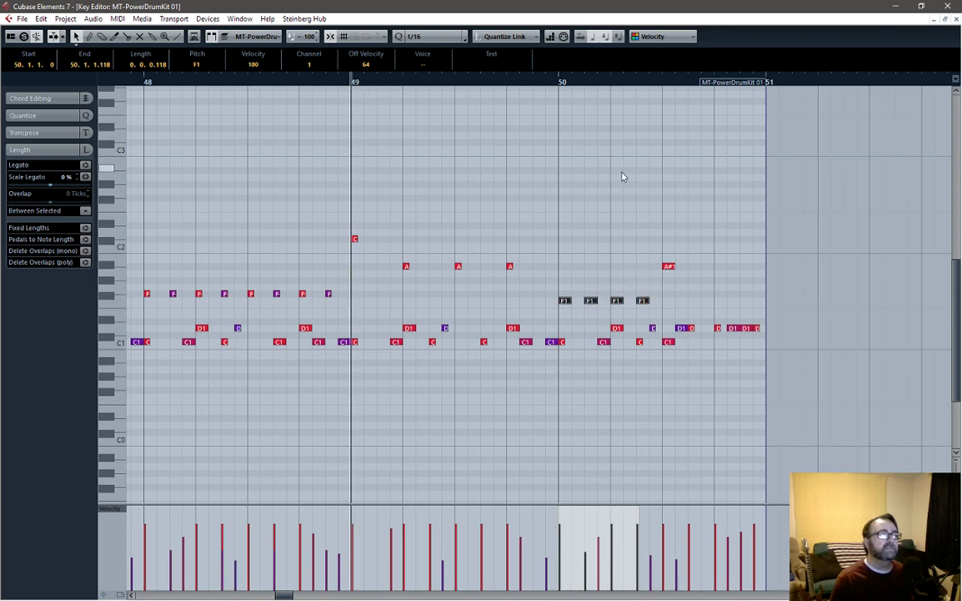
key("space")
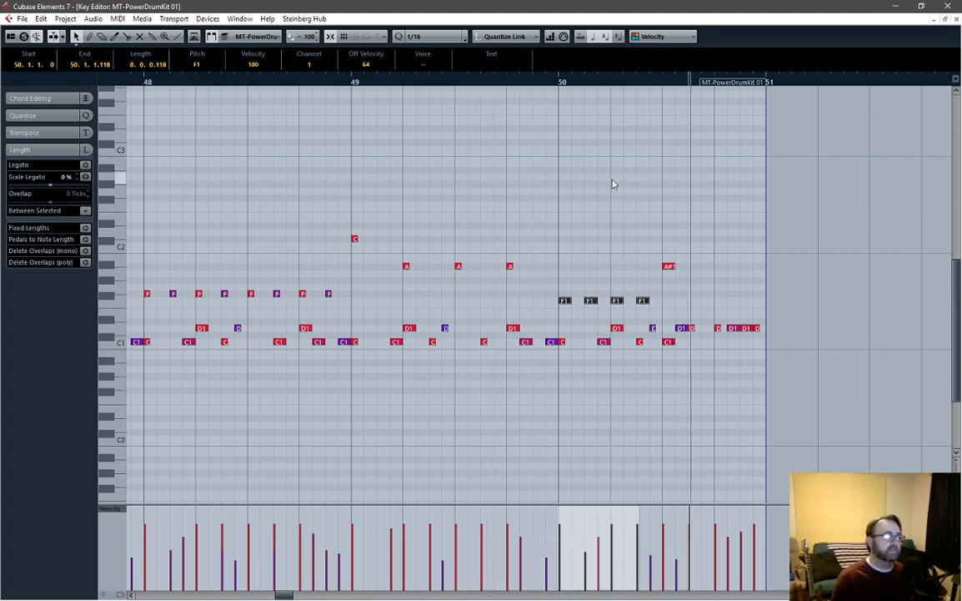
key("space")
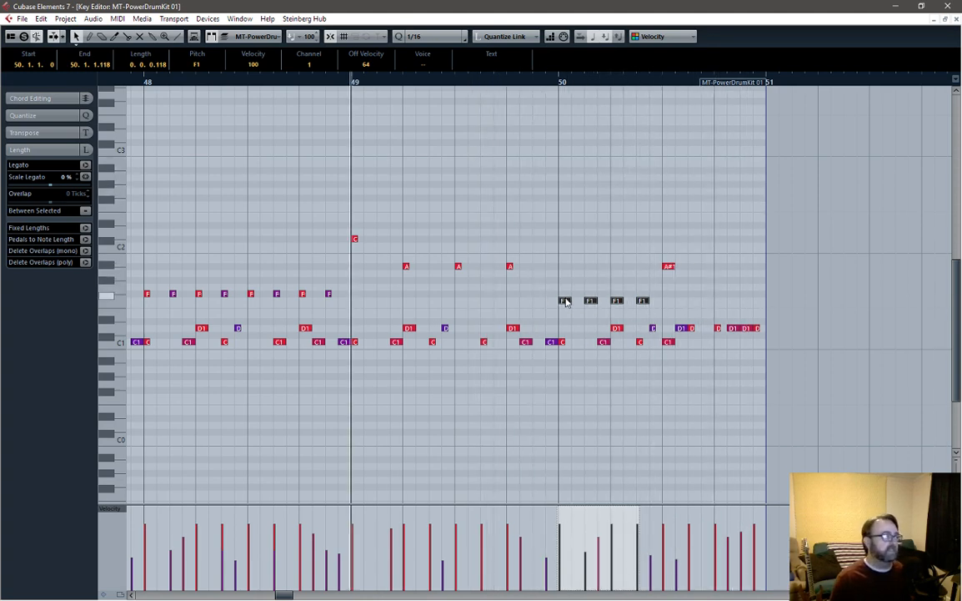
Step: Raise the four F1 notes in bar 50 to A#1, delete the second and fourth, and close the key editor
left_click_drag(565, 302, 590, 278)
left_click(588, 286)
key("Delete")
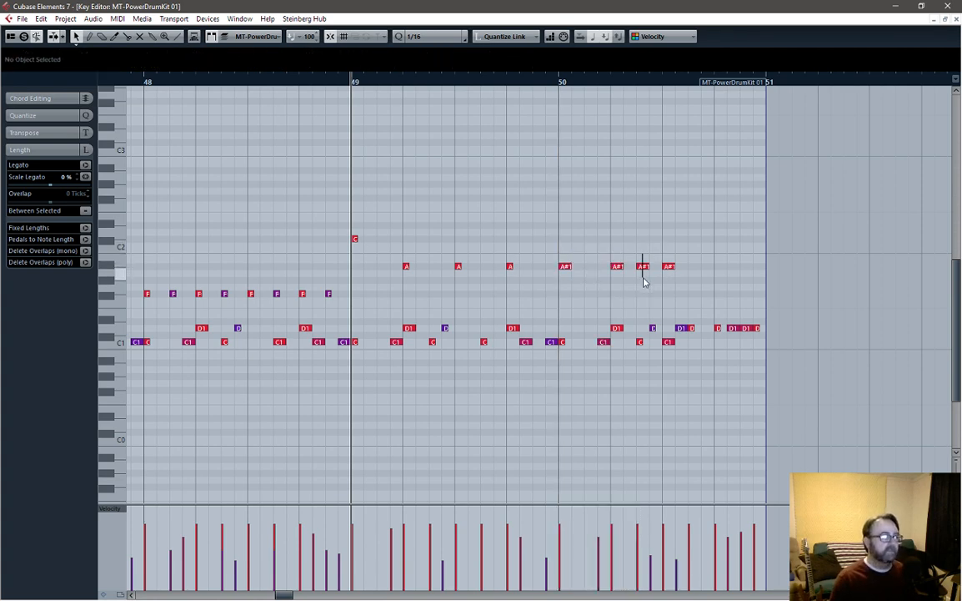
left_click(643, 267)
key("Delete")
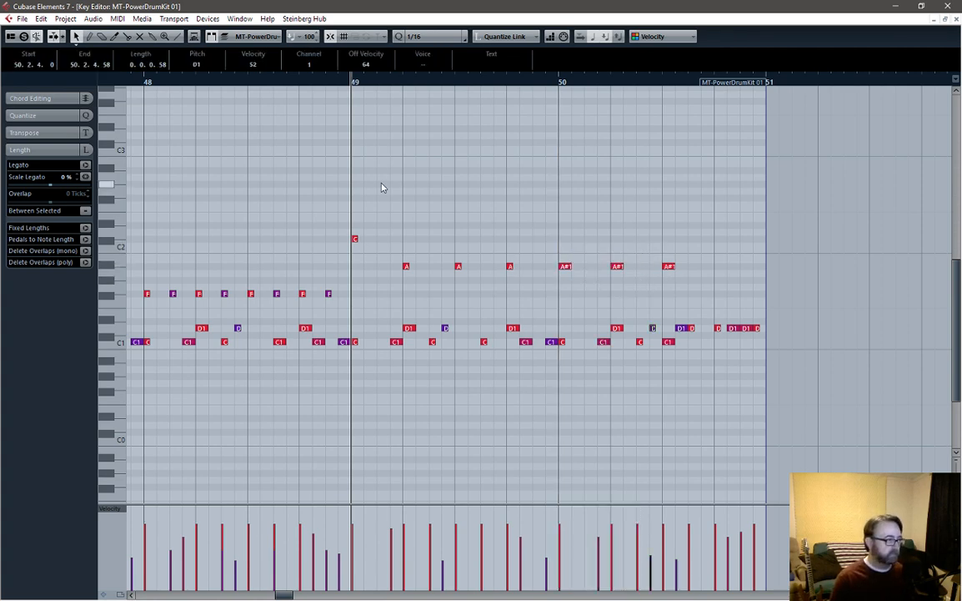
key("space")
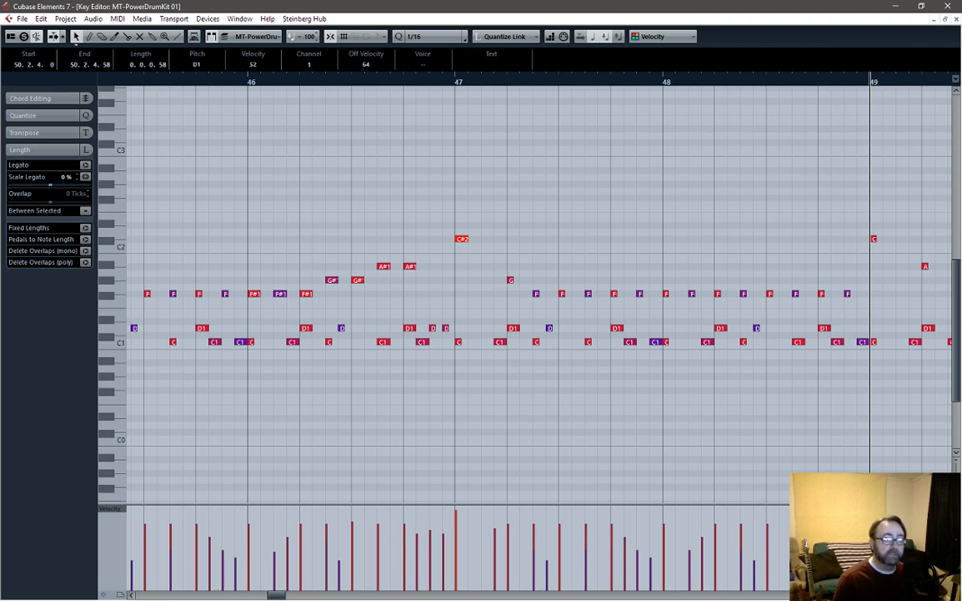
left_click(956, 18)
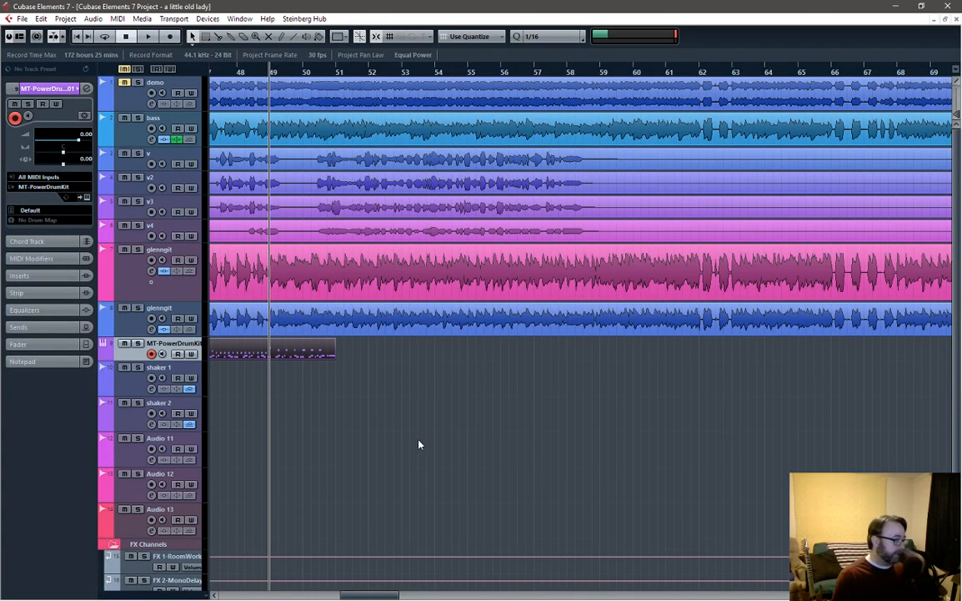
Step: Trim the start of the shaker 1 event to bar 27, in line with the drum part above it
left_click_drag(375, 597, 346, 597)
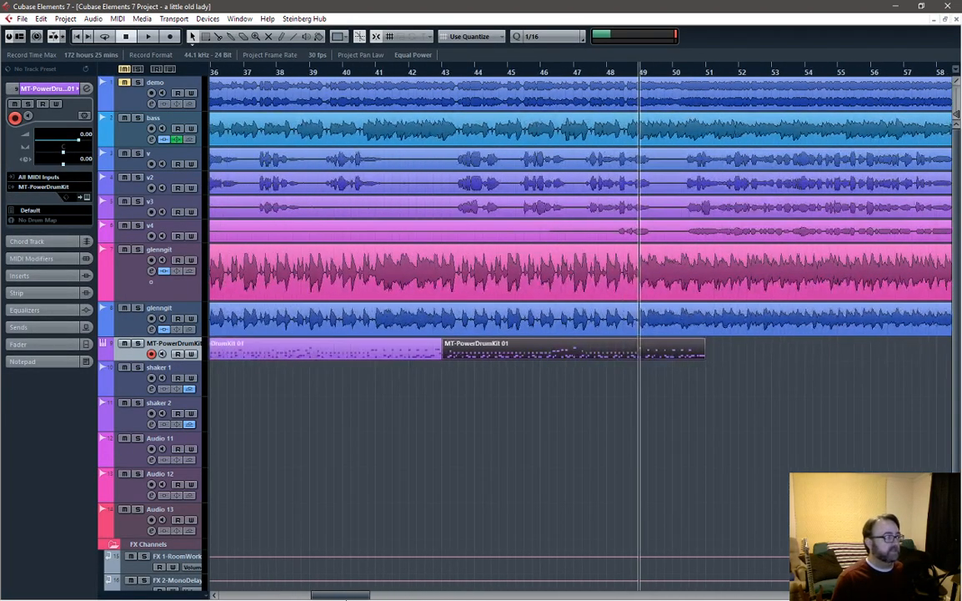
scroll(593, 327, "down", 3)
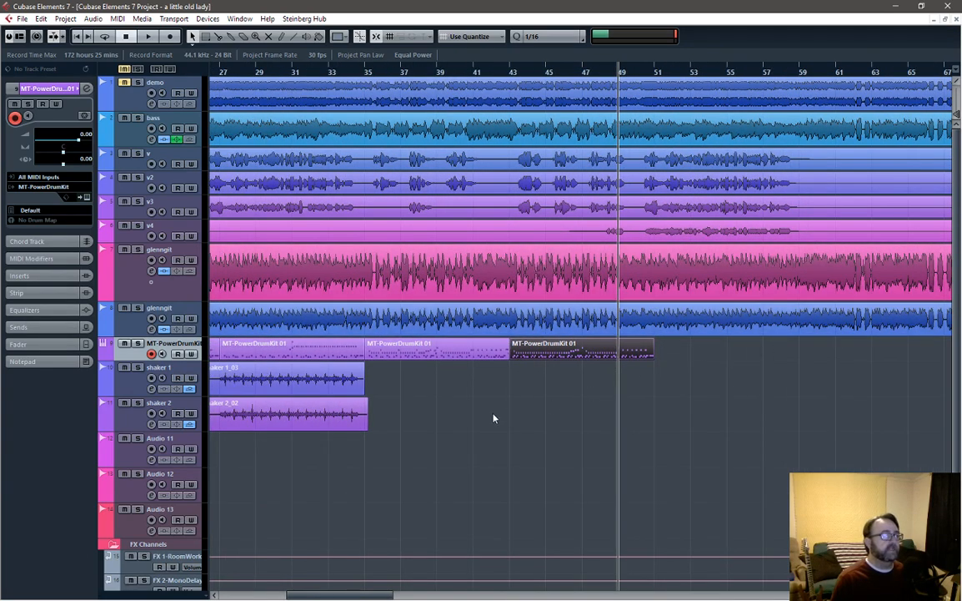
left_click(293, 356)
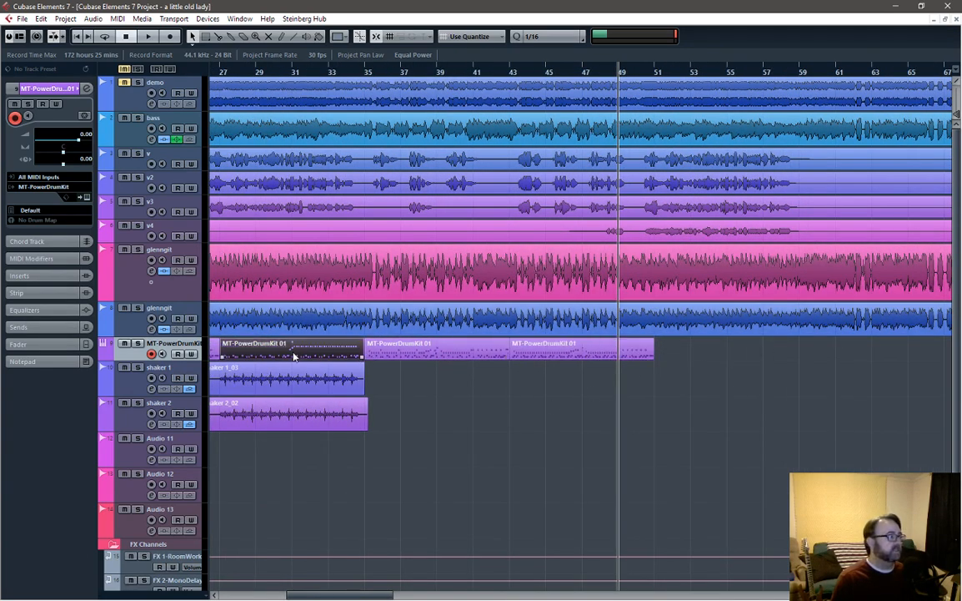
left_click_drag(309, 595, 294, 596)
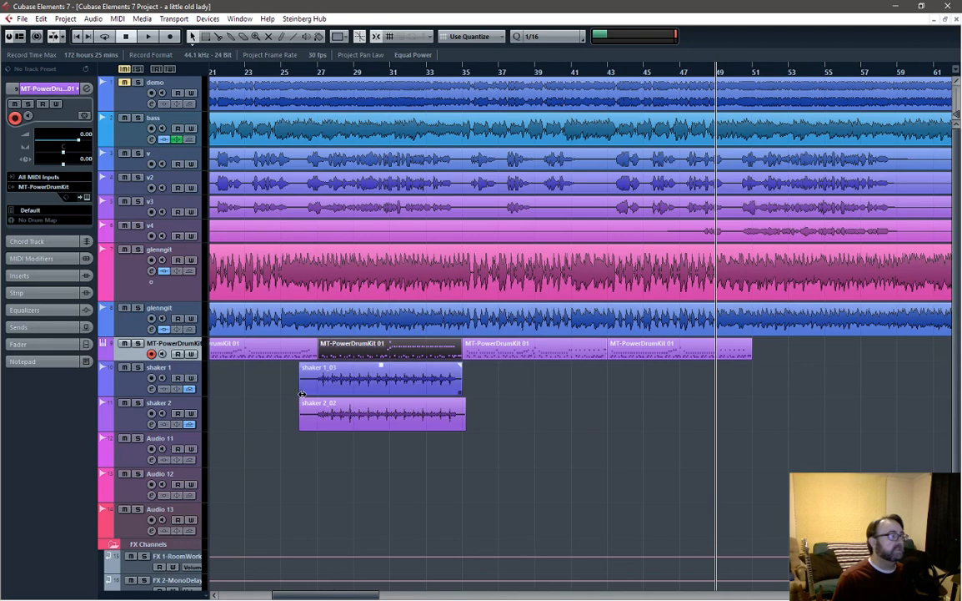
left_click_drag(299, 390, 320, 390)
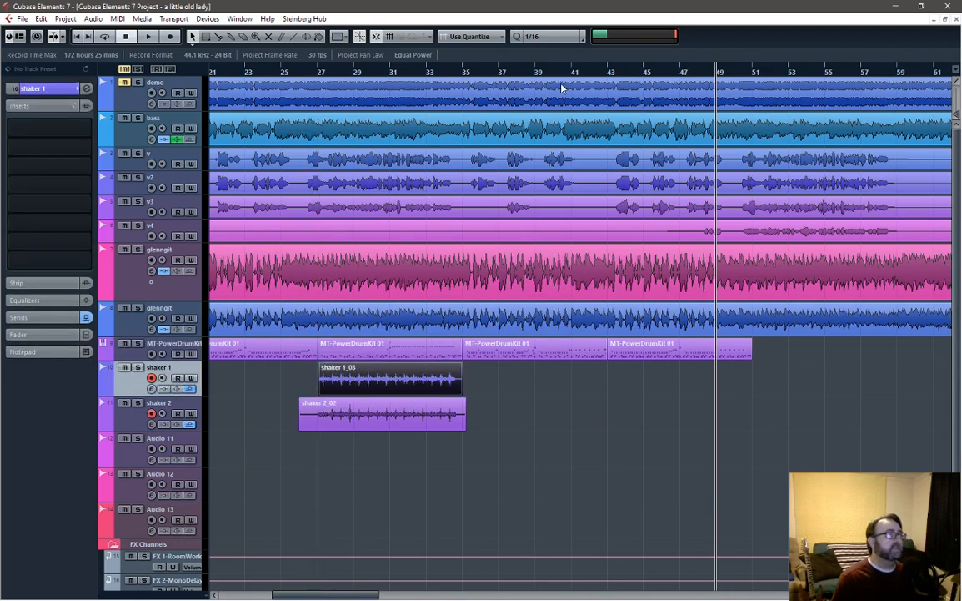
Step: Set the quantize value to 1/1 and trim the shaker events to start at bar 27, with shaker 2 ending at bar 35
left_click(545, 44)
left_click(551, 49)
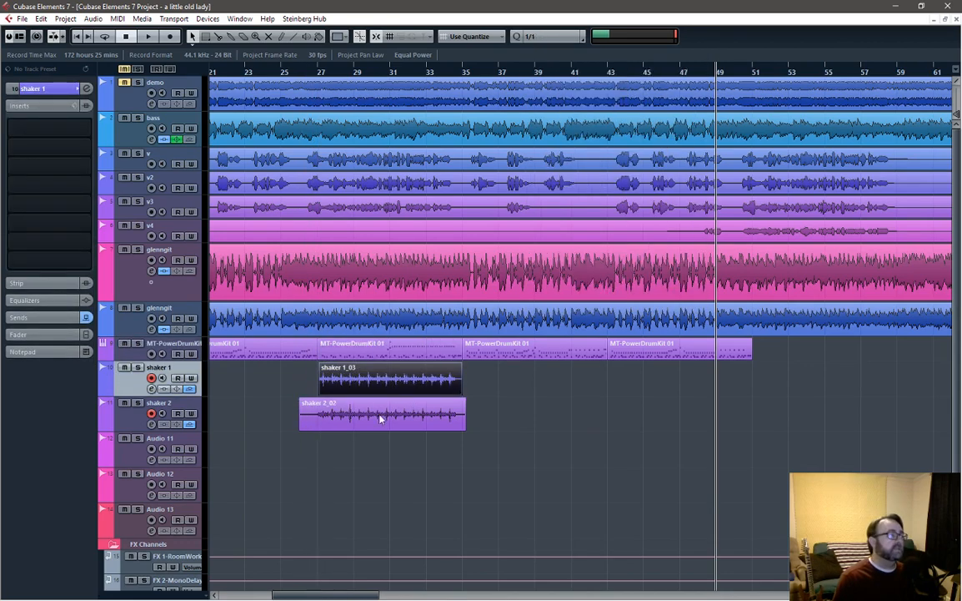
left_click_drag(329, 77, 304, 595)
left_click_drag(310, 391, 301, 391)
left_click_drag(211, 426, 305, 427)
mouse_move(300, 596)
left_mouse_down()
mouse_move(322, 596)
mouse_move(307, 595)
left_mouse_up()
left_click_drag(800, 427, 751, 432)
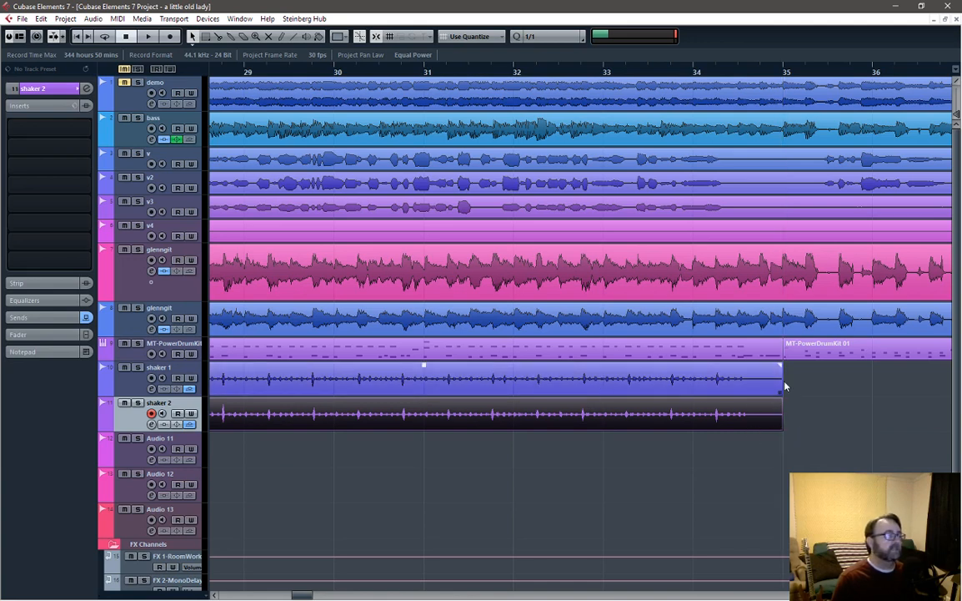
Step: Copy the two shaker events and the drum part from bars 27–35 and paste them at bar 51
left_click(558, 382, "shift")
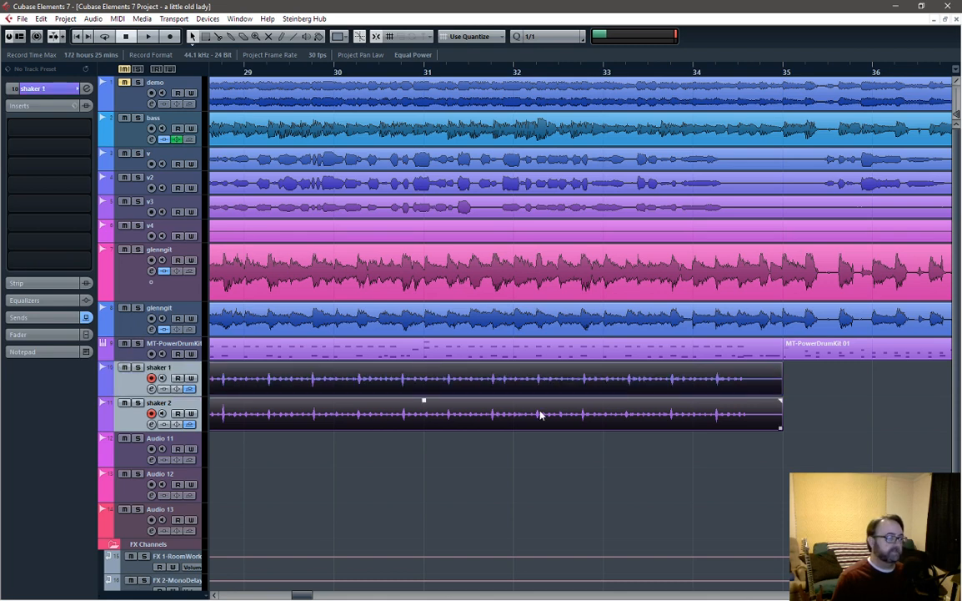
left_click(448, 352, "shift")
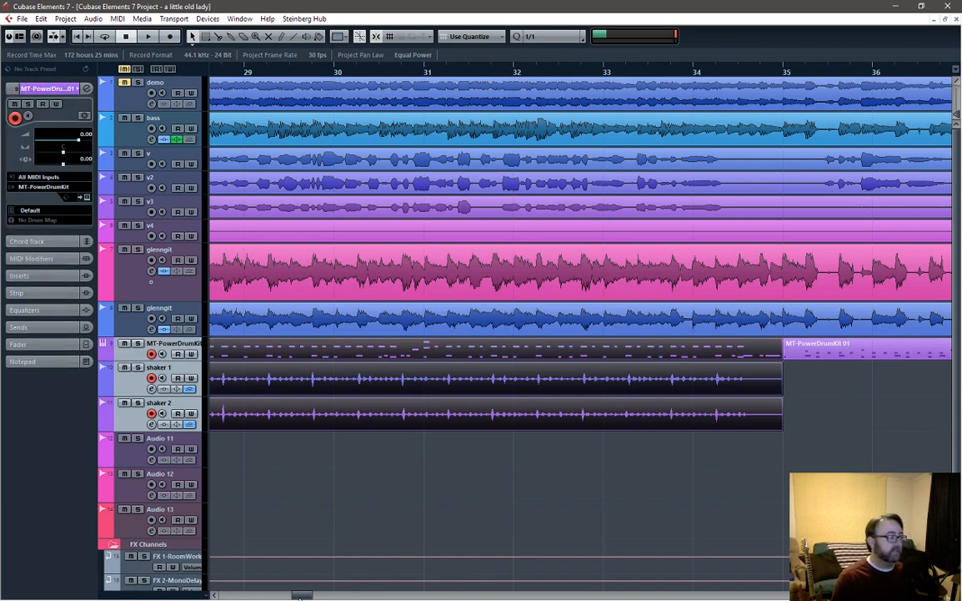
left_click_drag(303, 596, 325, 595)
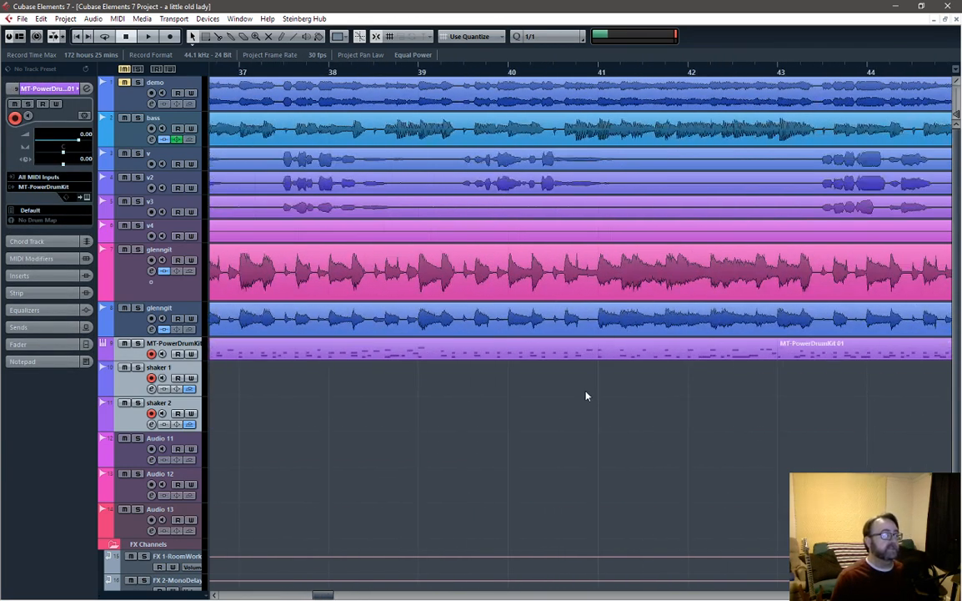
scroll(586, 395, "down", 4)
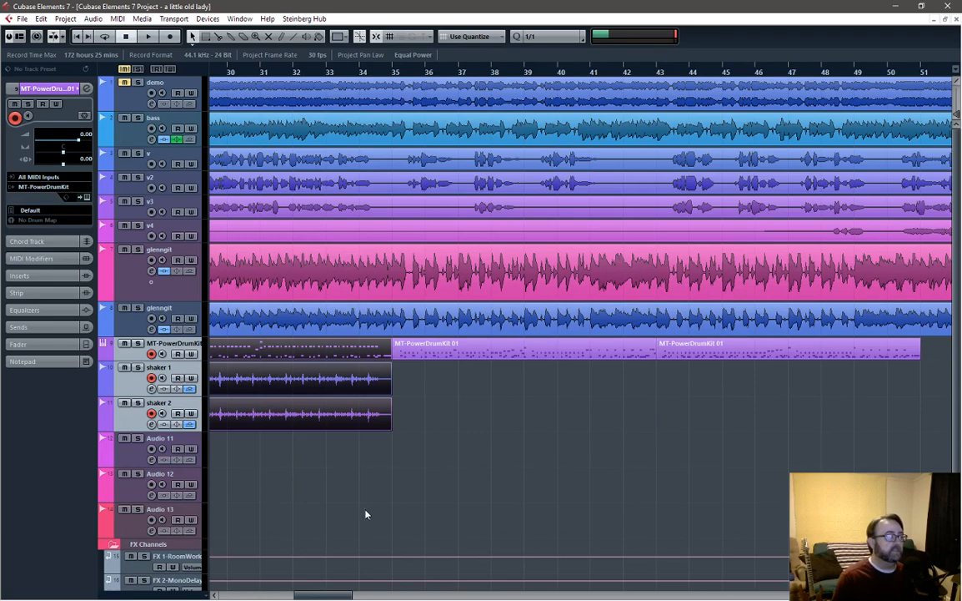
left_click_drag(320, 595, 351, 596)
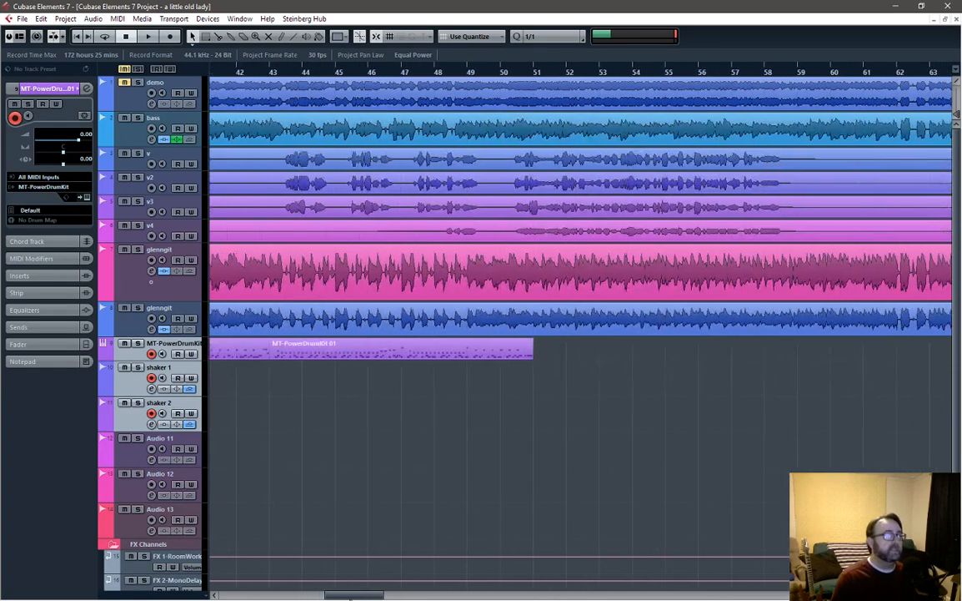
left_click(535, 74)
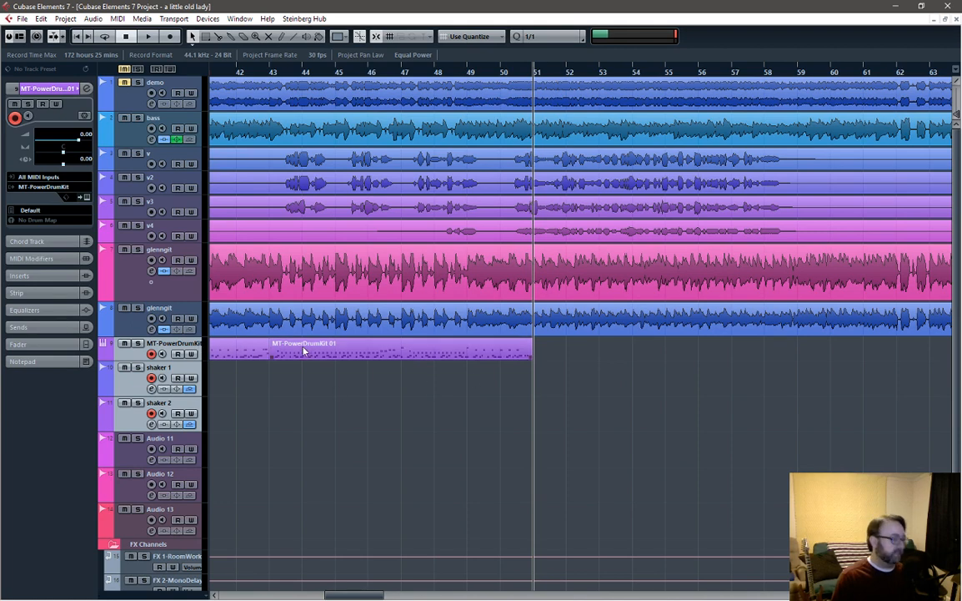
key("ctrl+v")
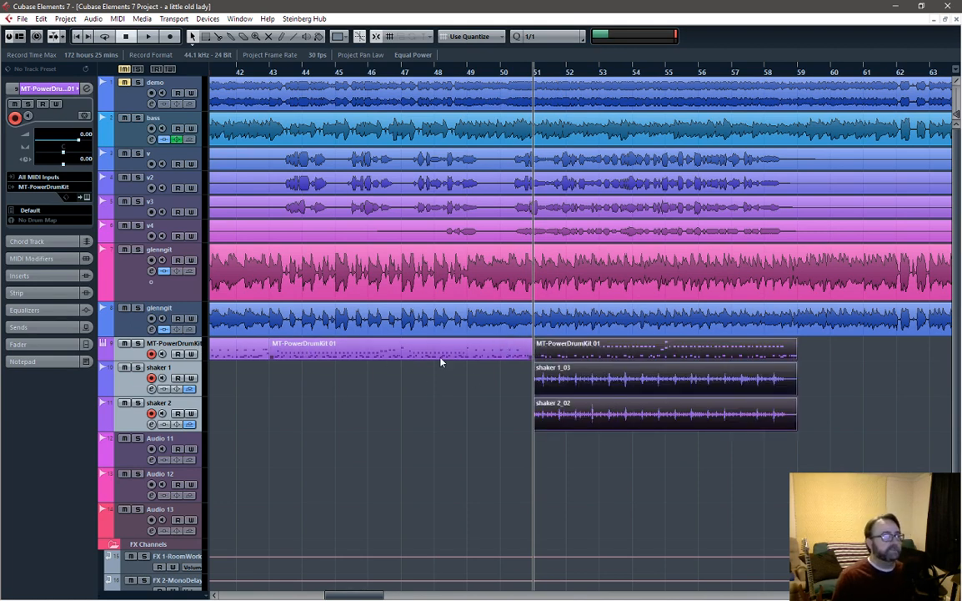
Step: Select only the drum track and play back the pasted section from bar 51, stopping around bar 56
left_click(558, 357)
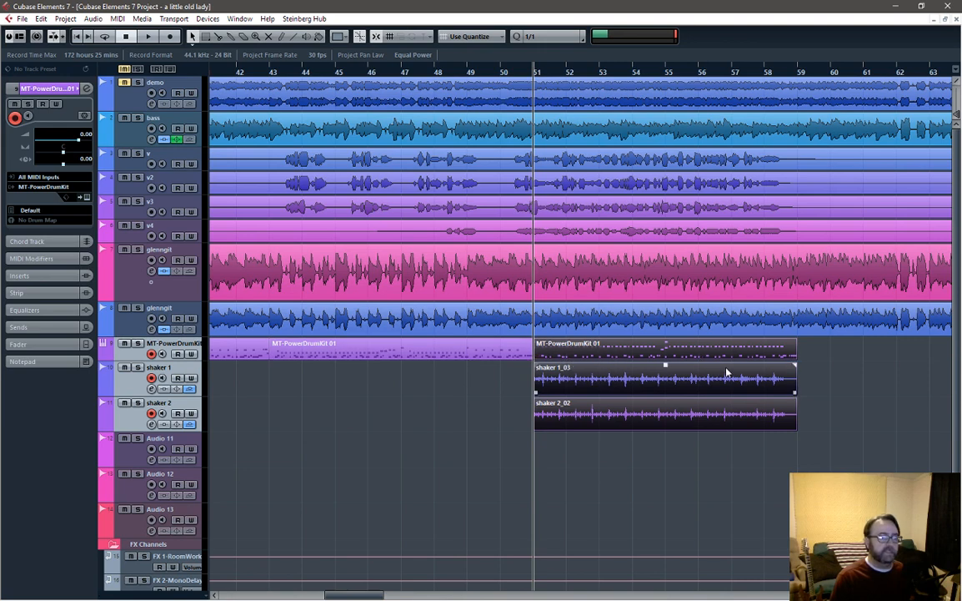
left_click(582, 357)
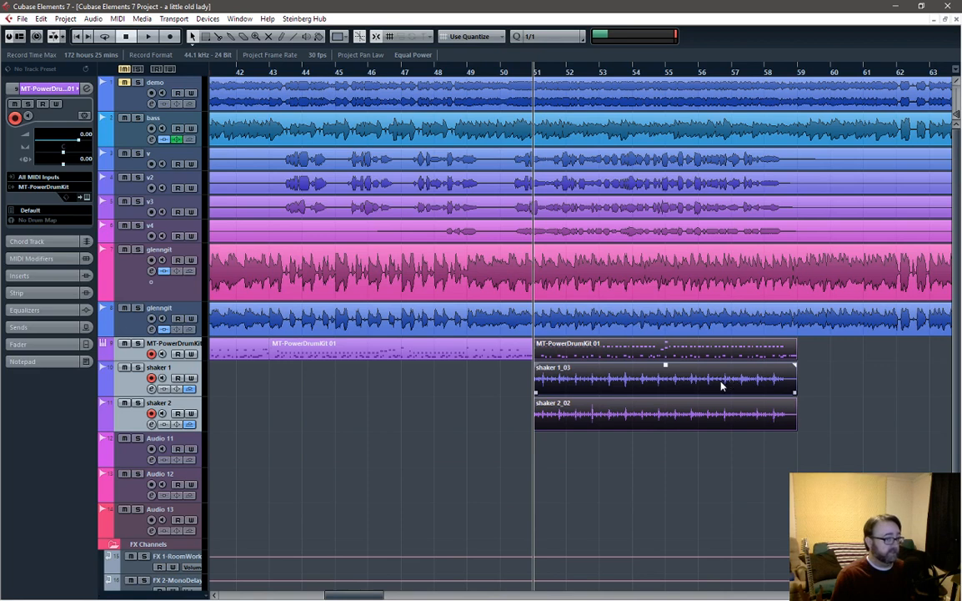
left_click(488, 355)
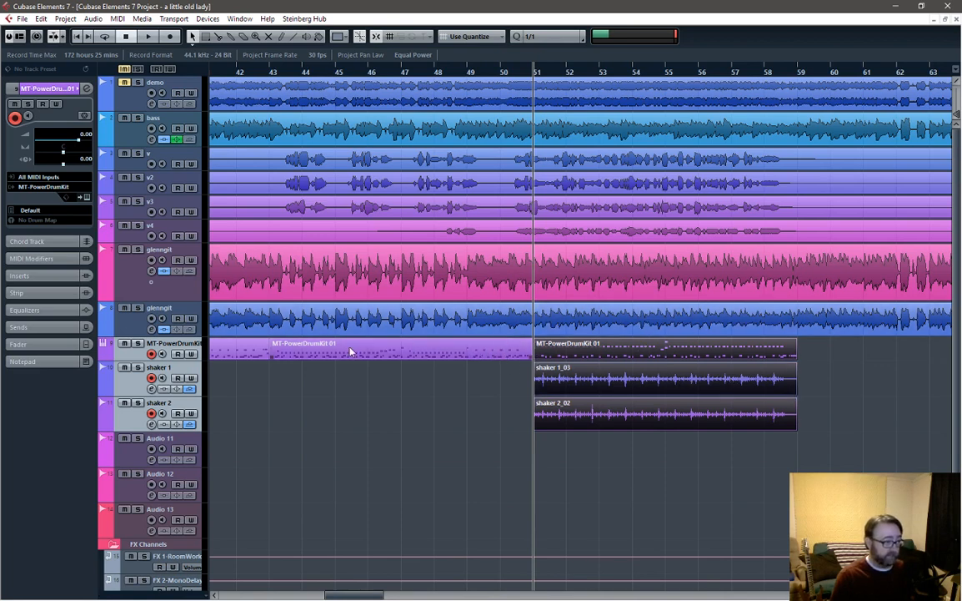
left_click(178, 348)
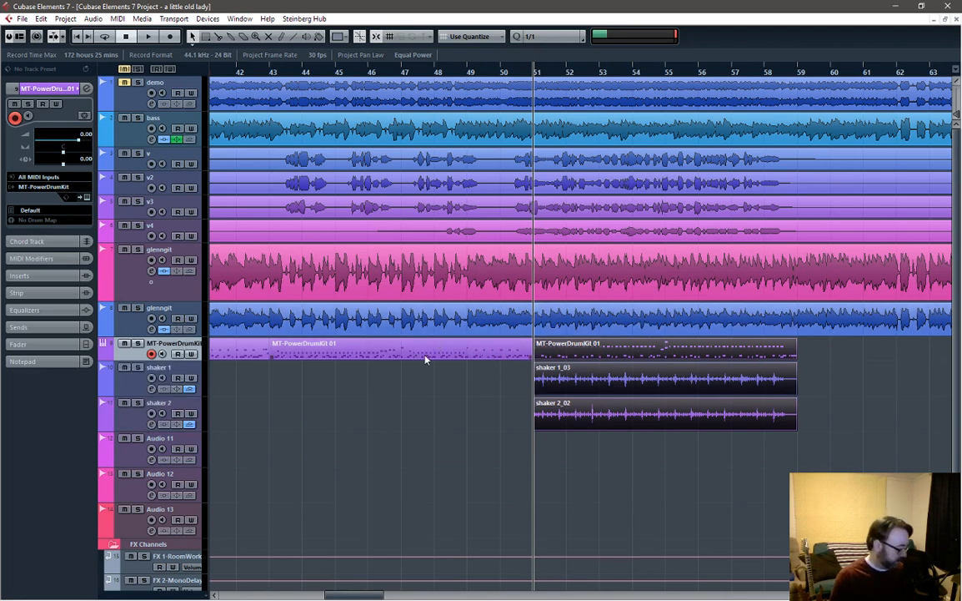
left_click(578, 377)
key("space")
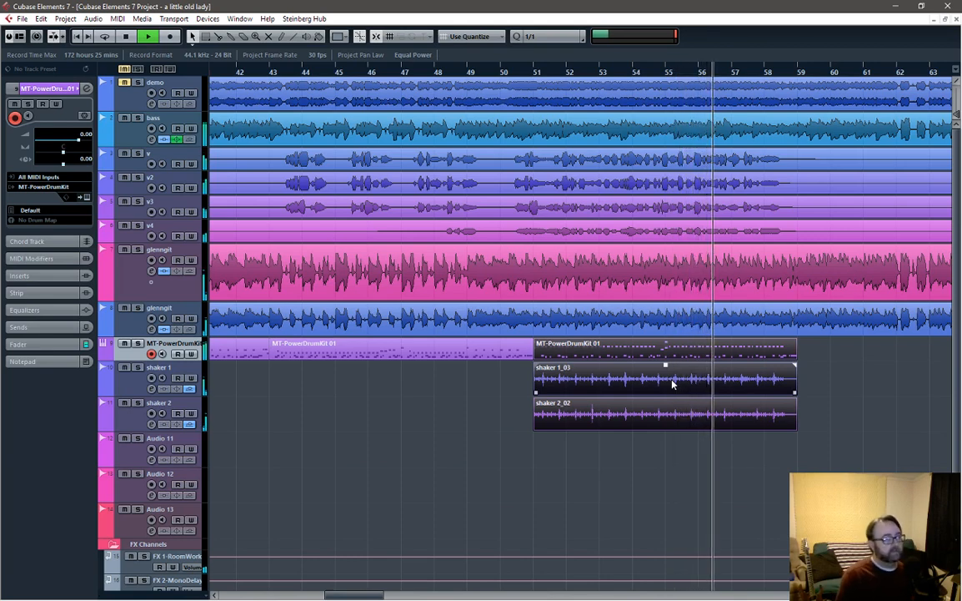
left_click(713, 74)
key("space")
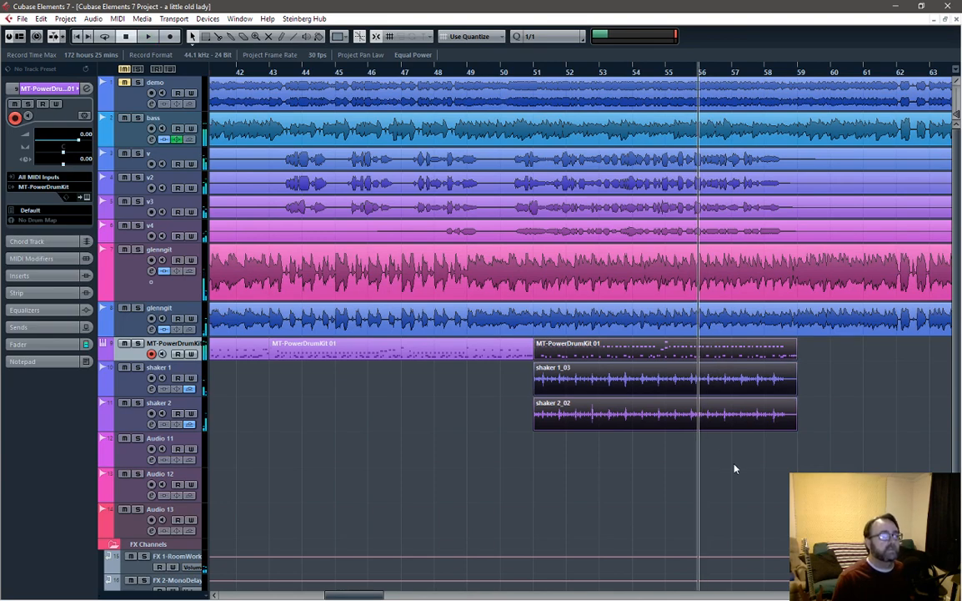
Step: Open the pasted drum part at bars 51–59 in the key editor
double_click(709, 350)
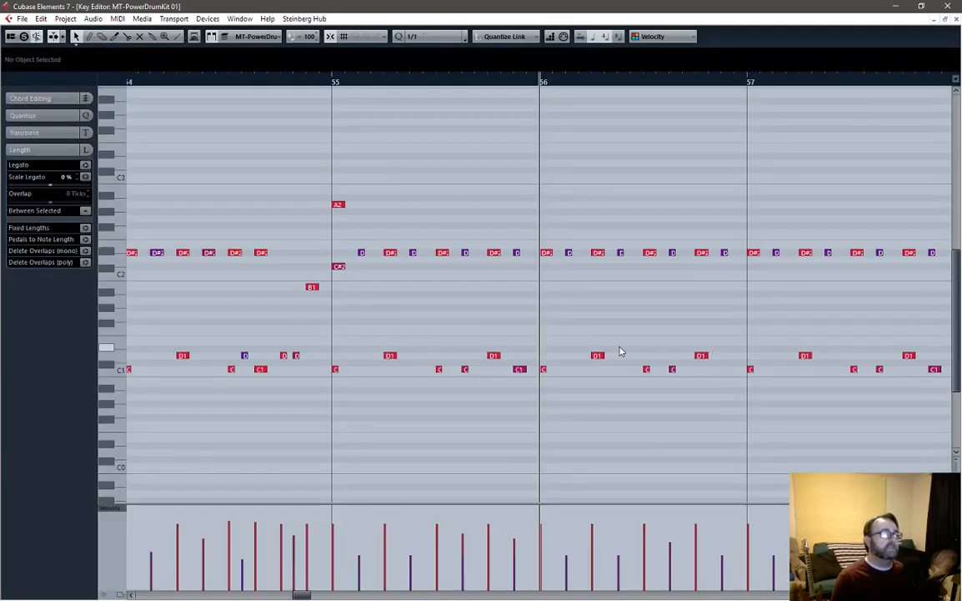
scroll(598, 278, "down", 1)
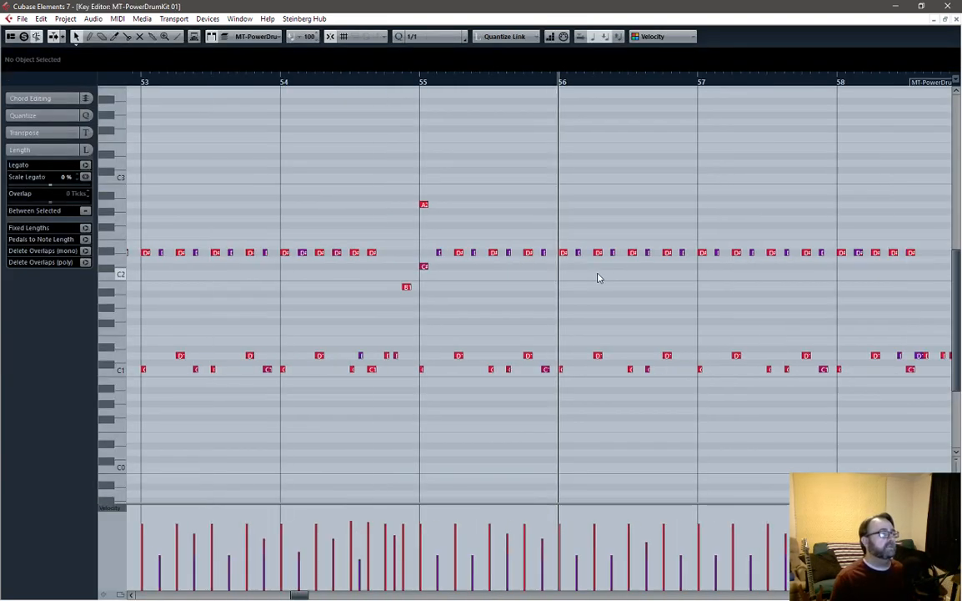
scroll(597, 278, "down", 1)
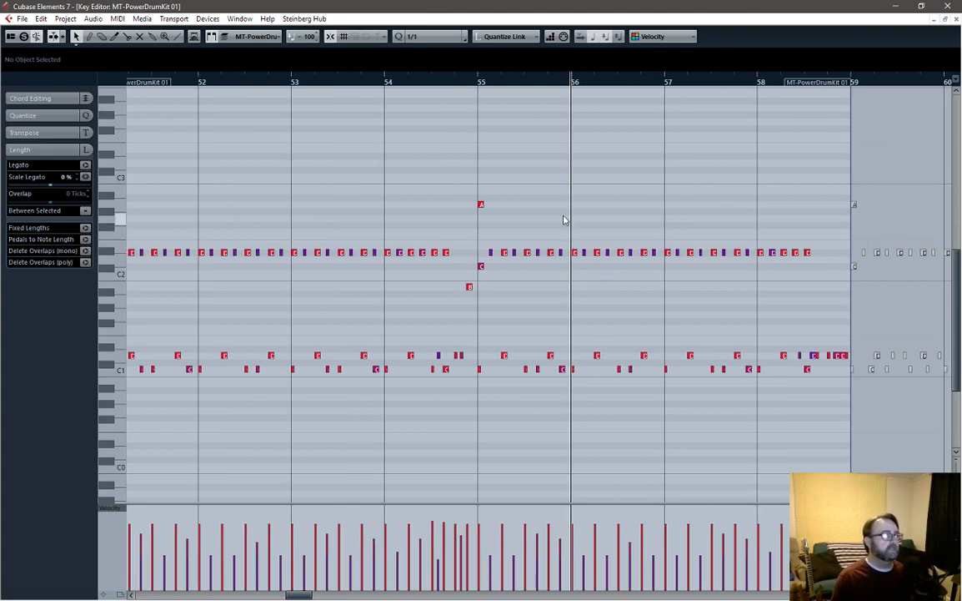
Step: Play back the drum part in the key editor, restarting from bar 55
key("space")
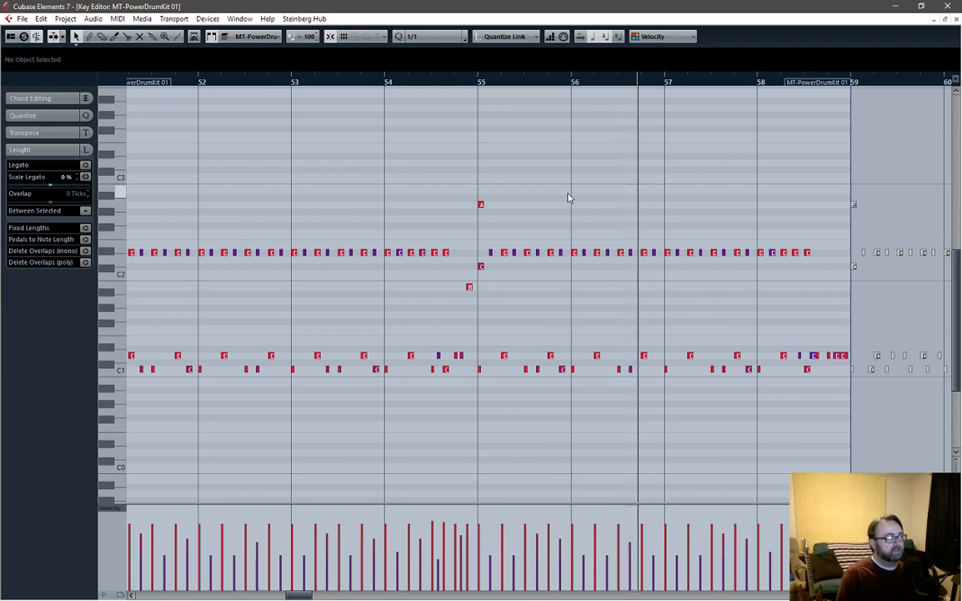
key("space")
left_click(480, 82)
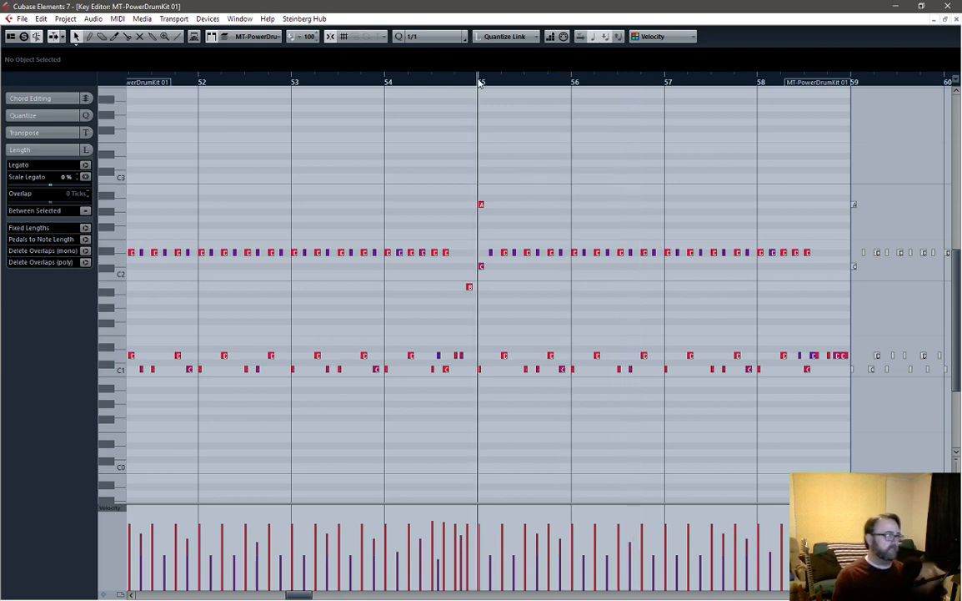
key("space")
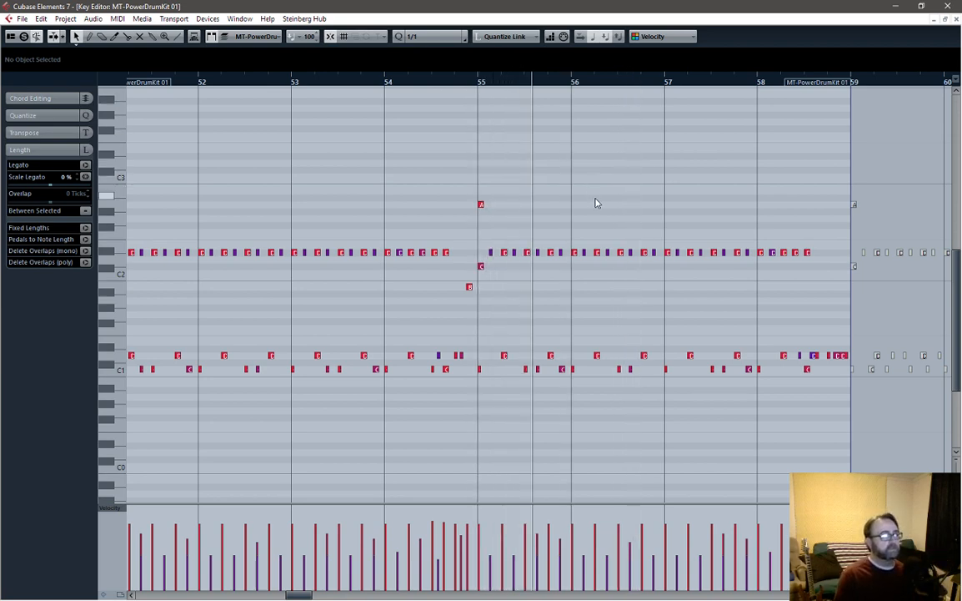
key("space")
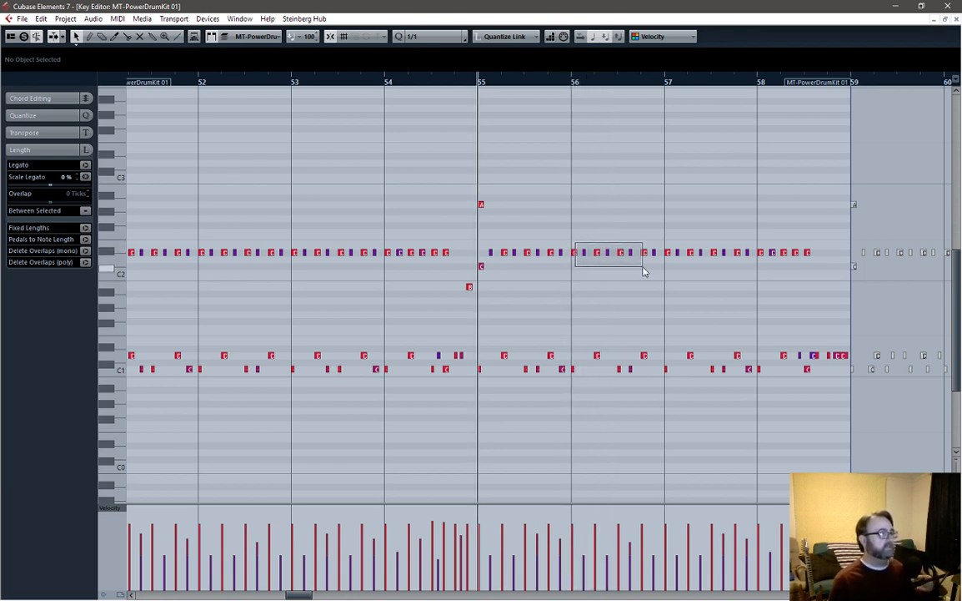
Step: Try raising the D#2 notes in bar 56 to A2 and play back from bar 55
left_click_drag(643, 271, 656, 267)
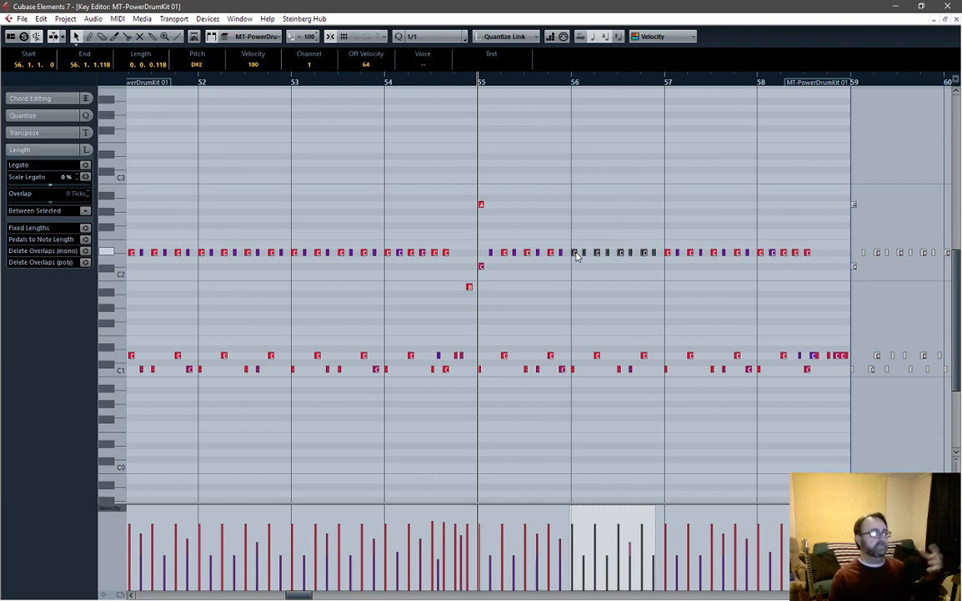
left_click_drag(575, 256, 596, 211)
key("space")
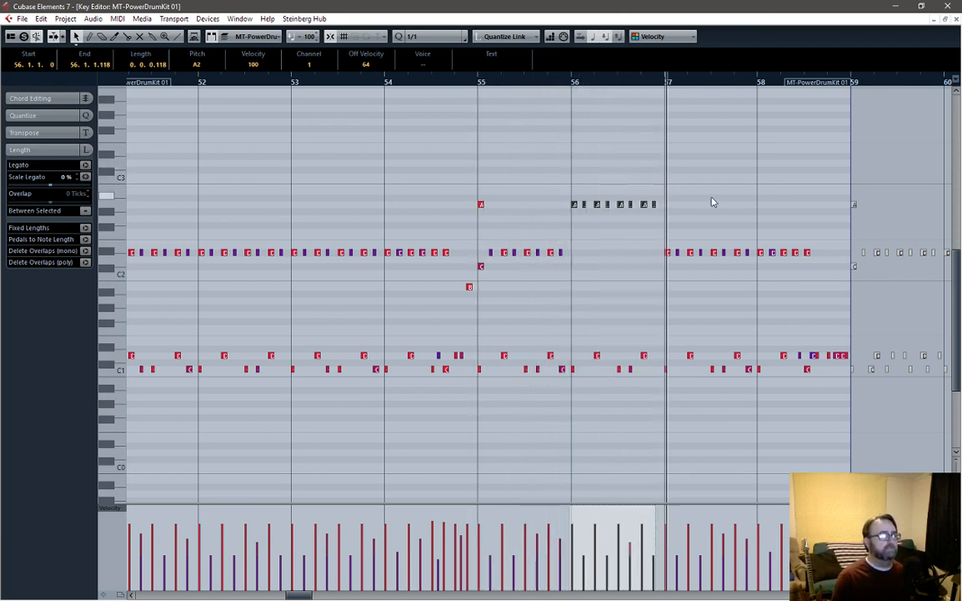
key("space")
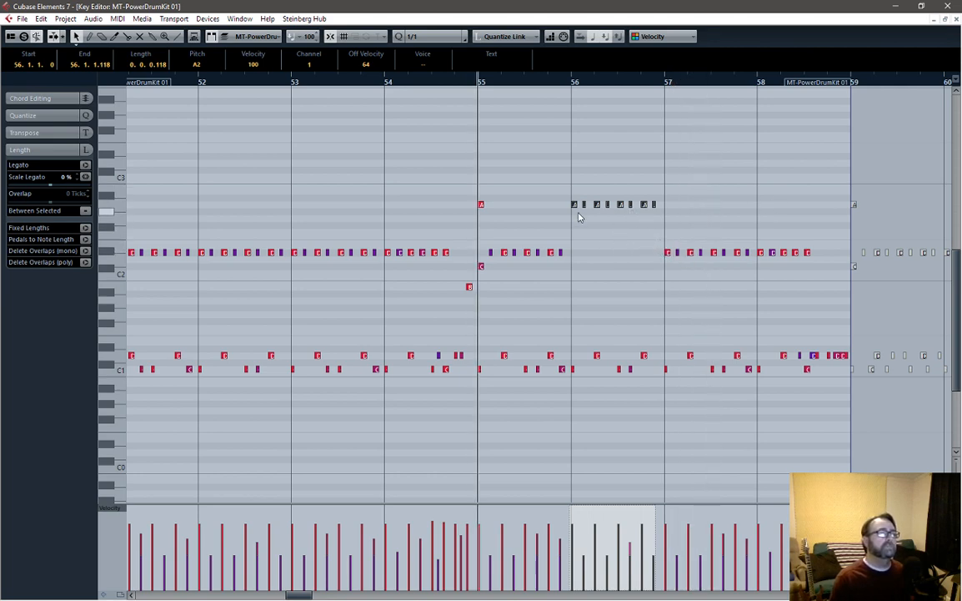
Step: Move the selected bar 56 notes back down to D#2
key("Down")
key("Down")
key("Down")
key("Down")
key("Down")
key("Down")
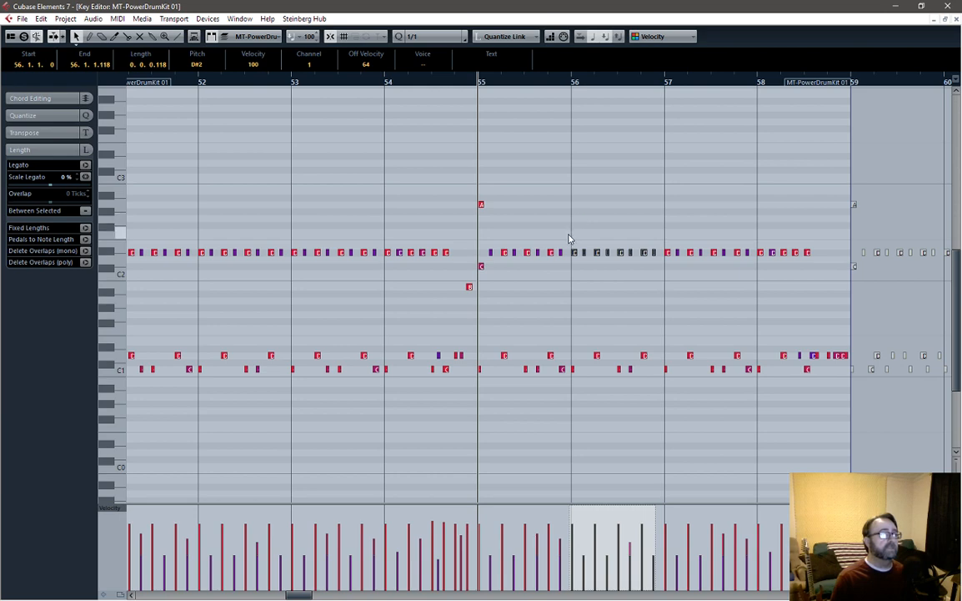
Step: Raise all D#2 notes from bar 56 through bar 58 to A2, play the change back, and return the cursor to bar 56
left_click_drag(573, 243, 823, 280)
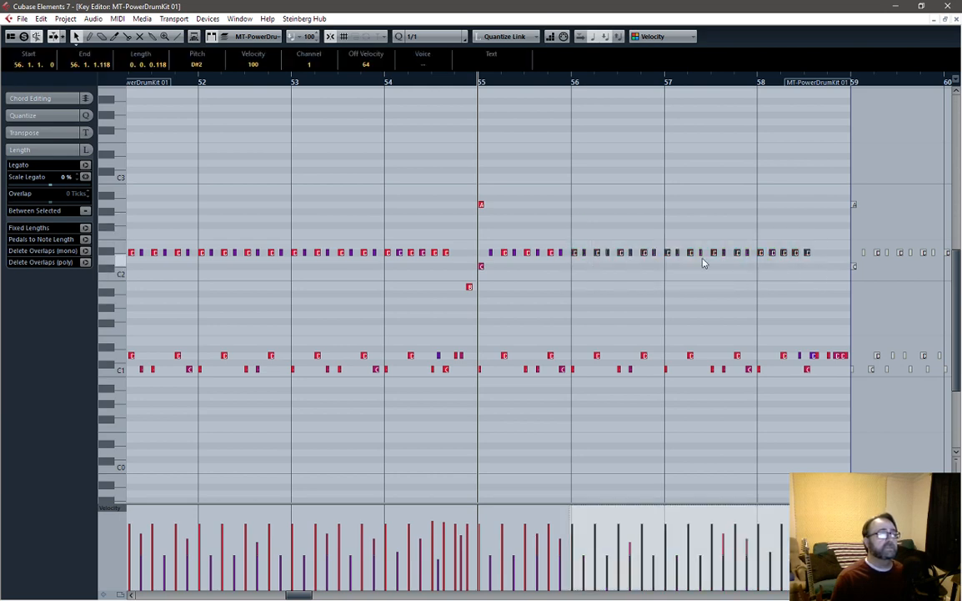
left_click_drag(575, 254, 832, 230)
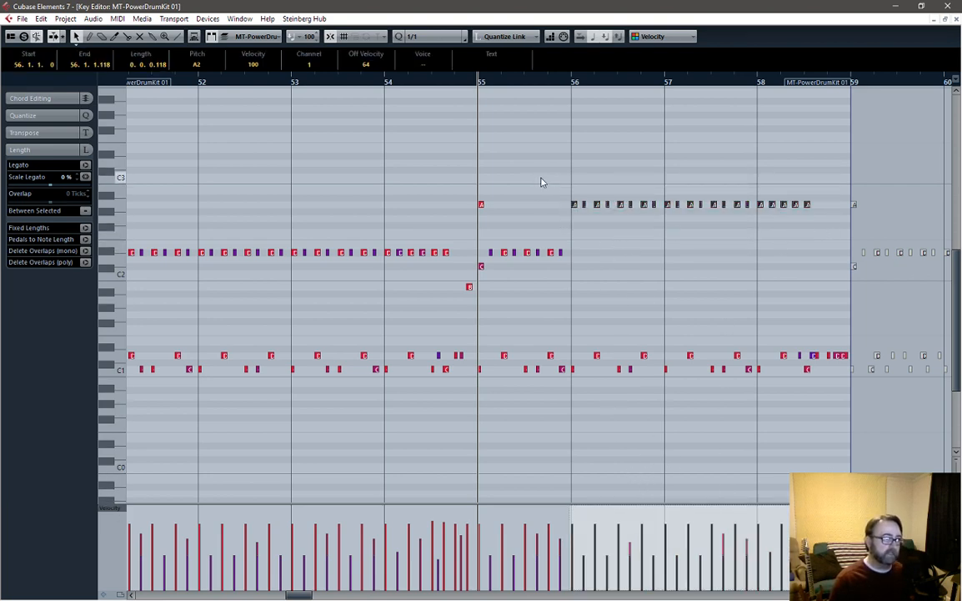
left_click_drag(571, 195, 643, 226)
left_click(597, 213)
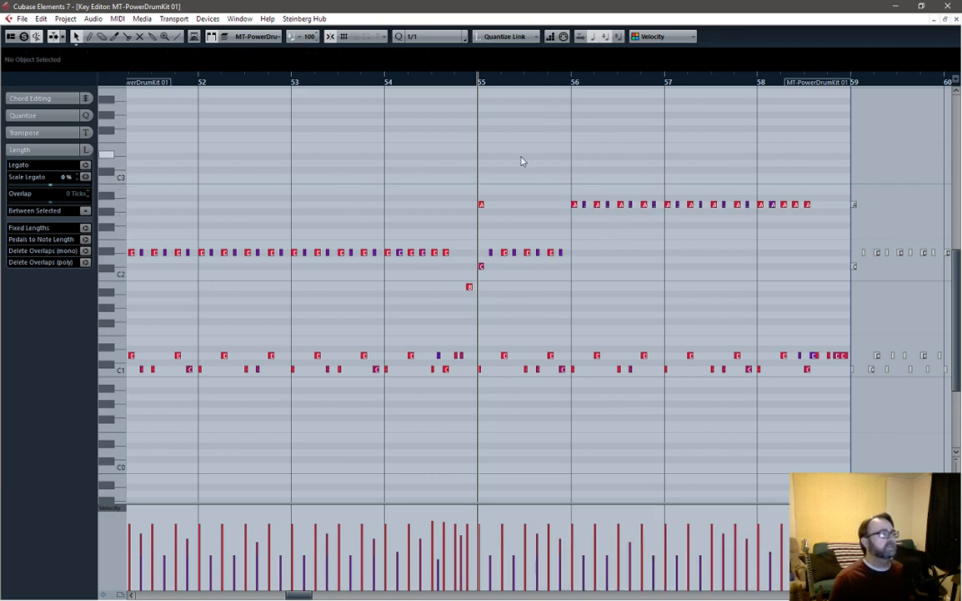
left_click(573, 82)
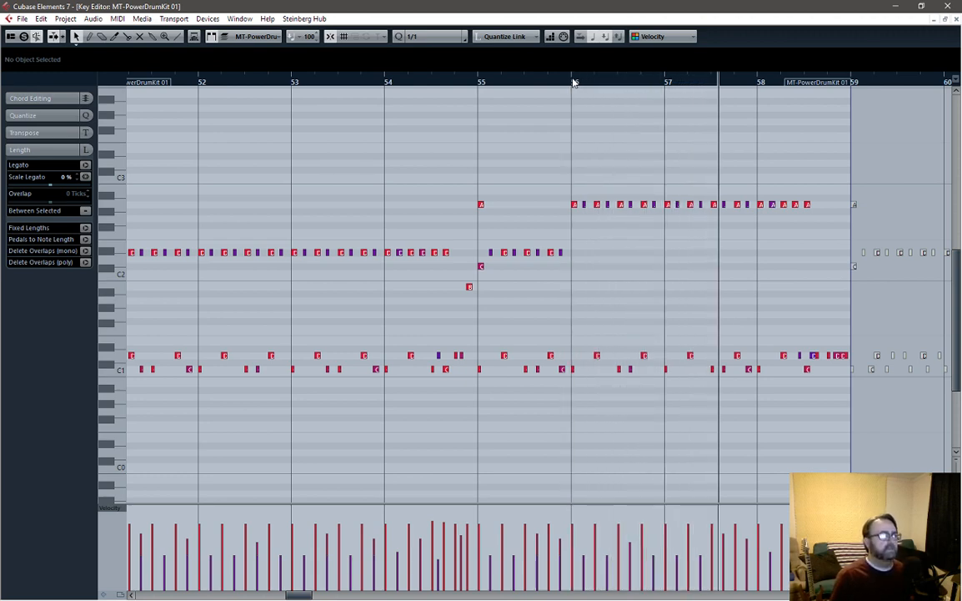
left_click(574, 82)
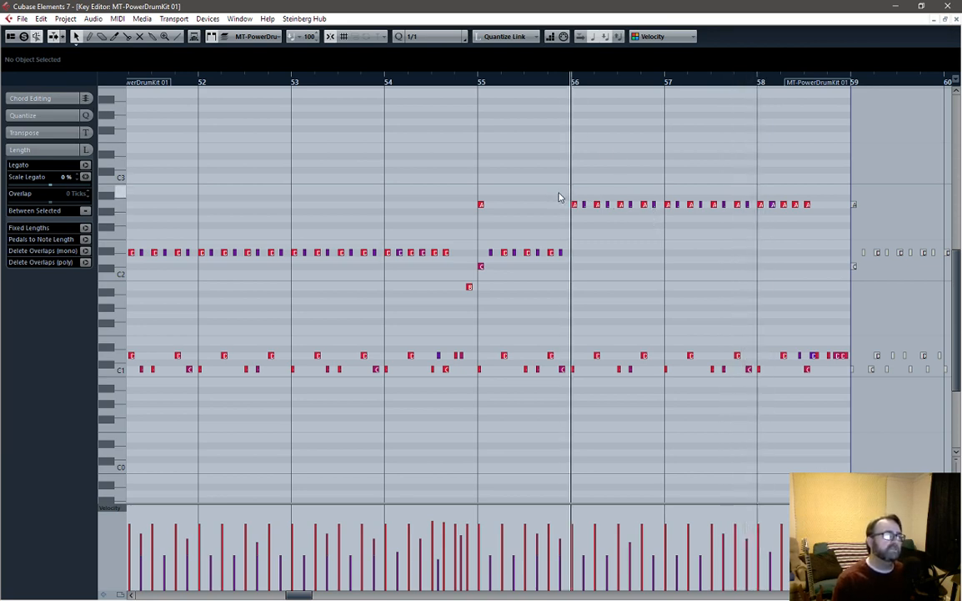
Step: Move the A2 notes of bar 56 down to A#1 and those of bar 58 down to C#2, keeping bar 57 at A2
left_click_drag(559, 195, 667, 222)
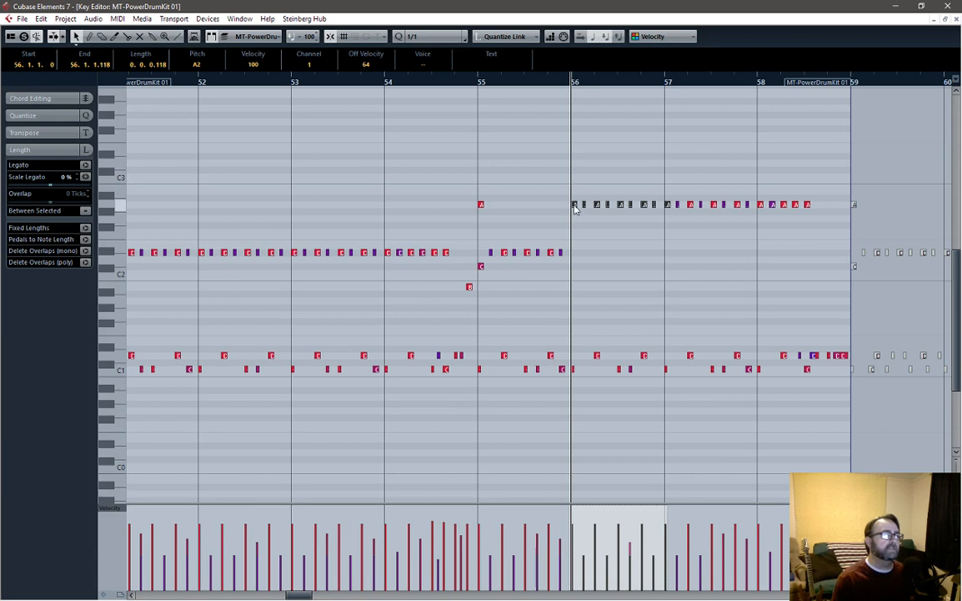
left_click_drag(575, 209, 573, 301)
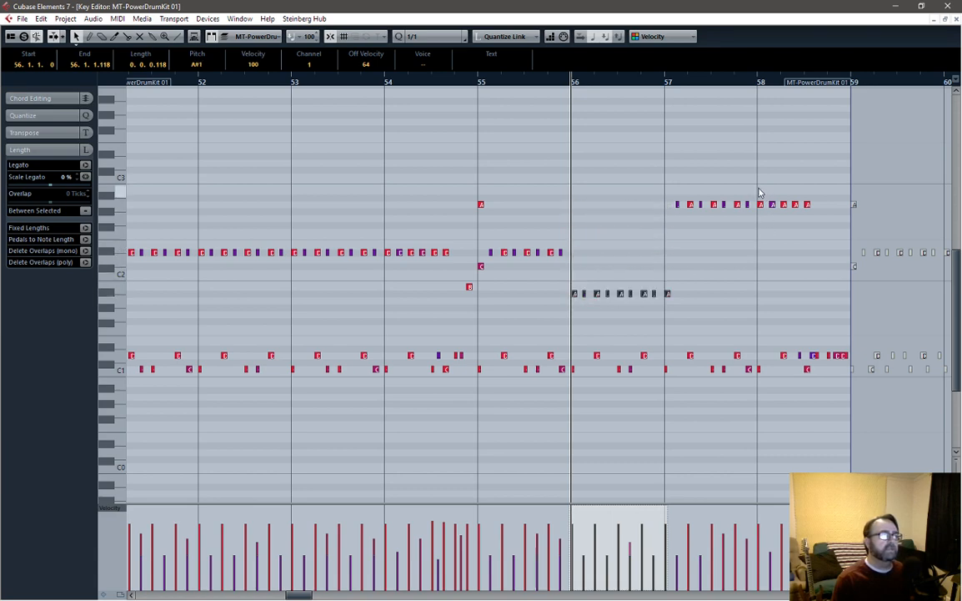
left_click(666, 293)
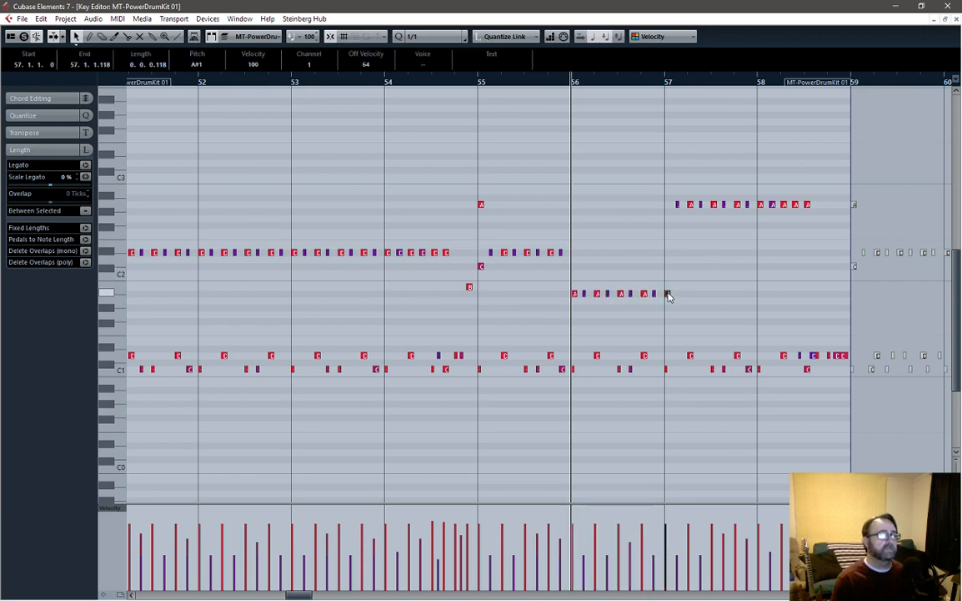
left_click_drag(668, 296, 668, 205)
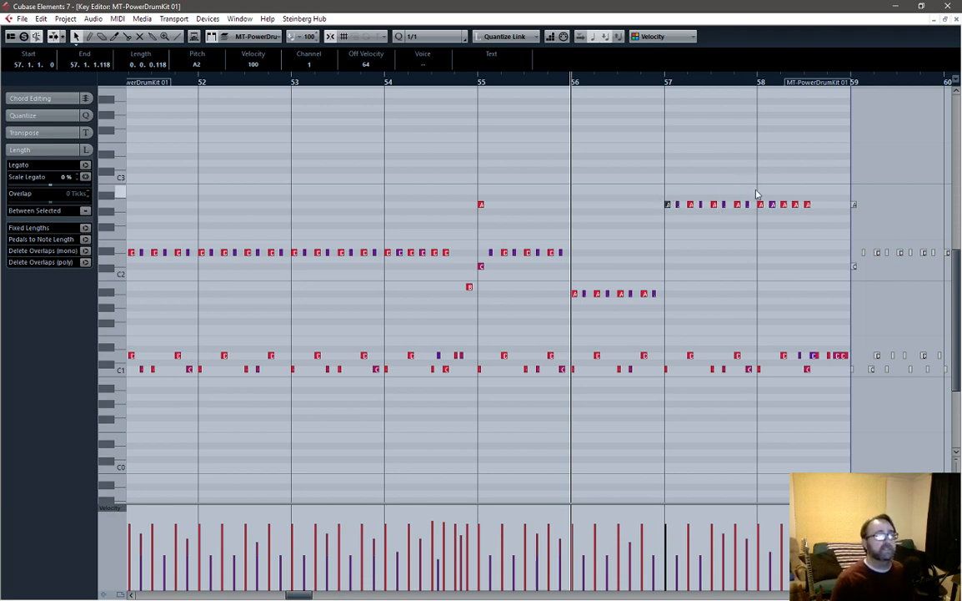
left_click_drag(756, 194, 769, 281)
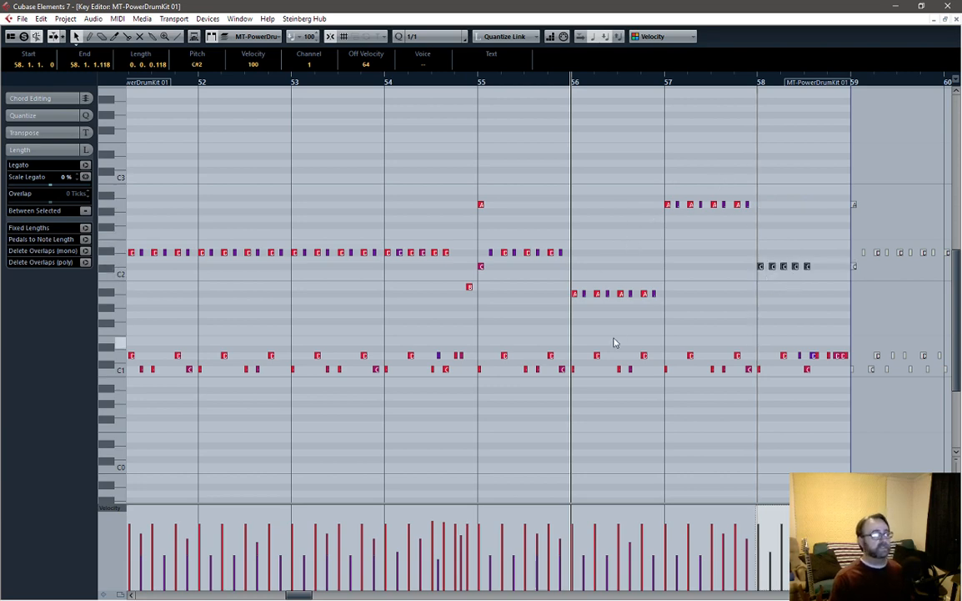
Step: Delete the softer off-beat notes between the main cymbal hits in bars 56–58 and play back from bar 56
left_click(584, 292)
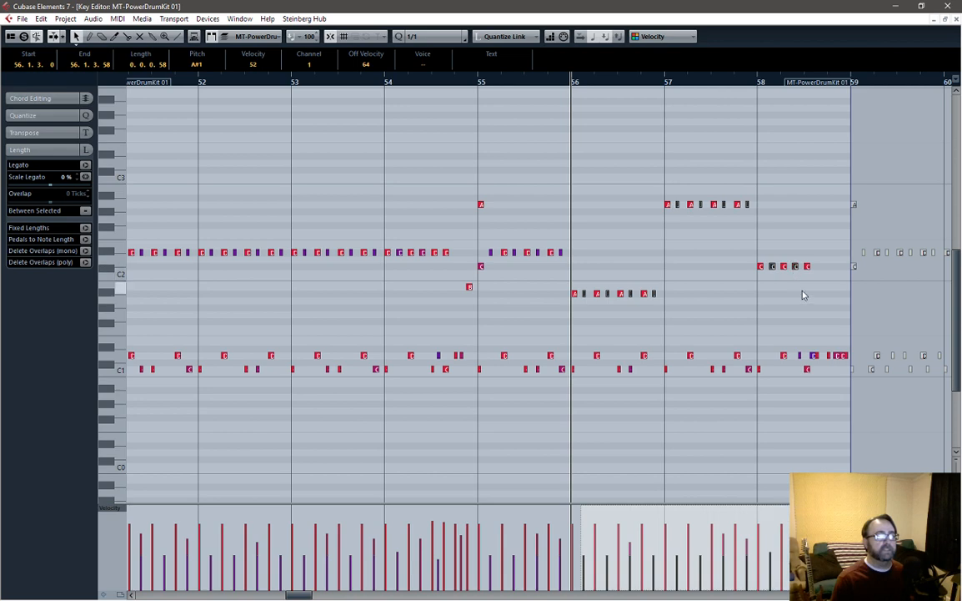
key("Delete")
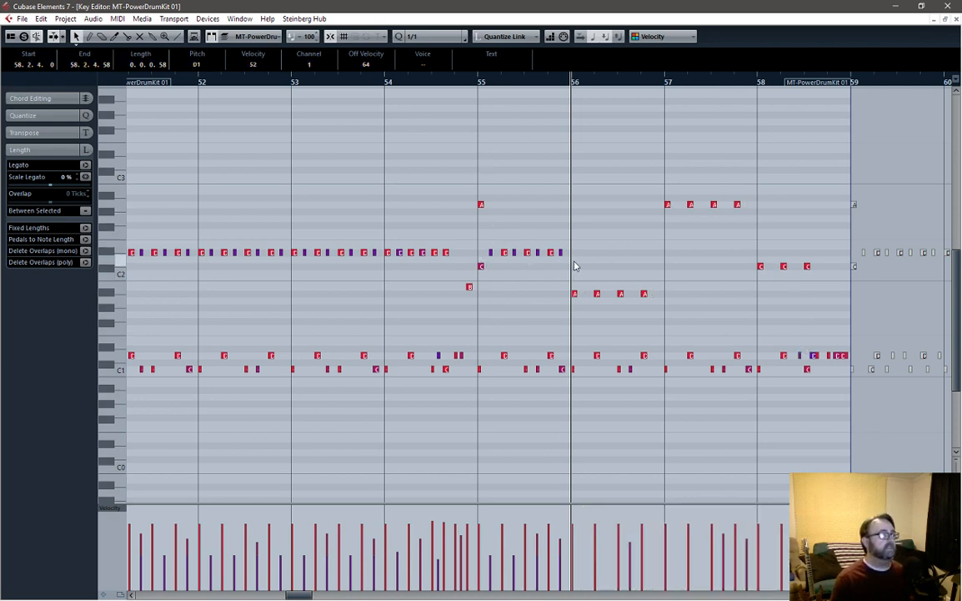
key("space")
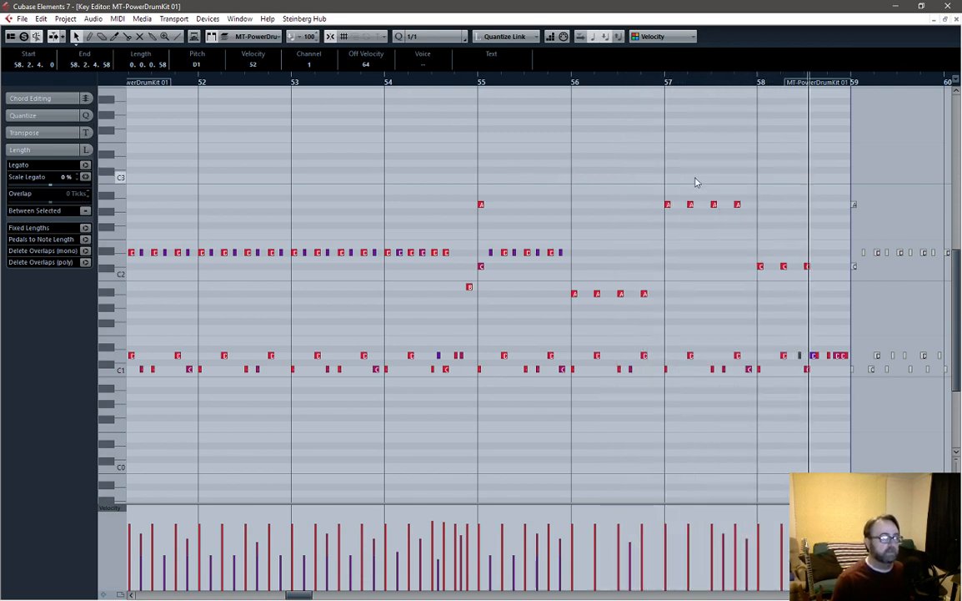
key("space")
Step: Play back the edited drum pattern from bar 55 into bar 58
left_click(759, 83)
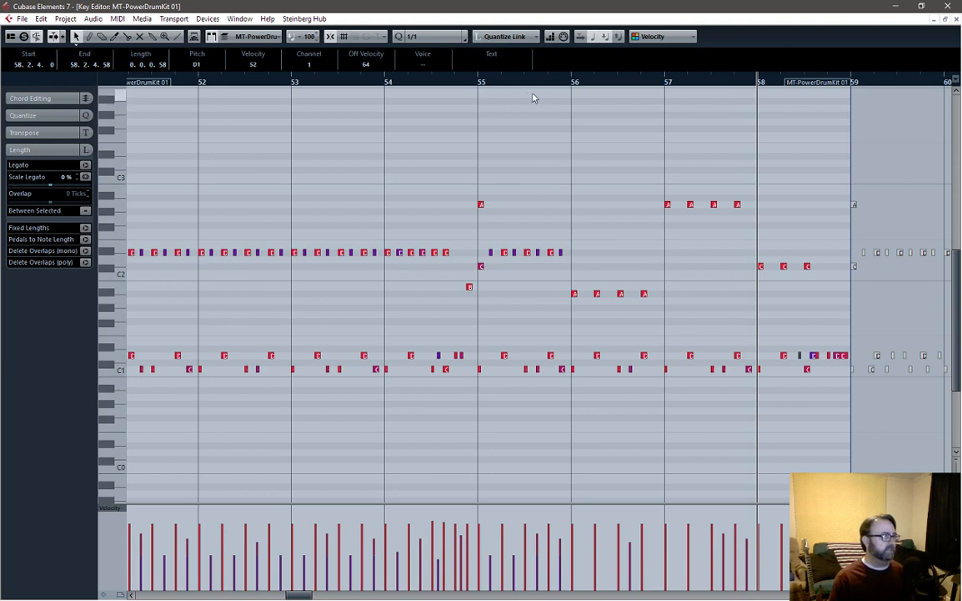
left_click(474, 80)
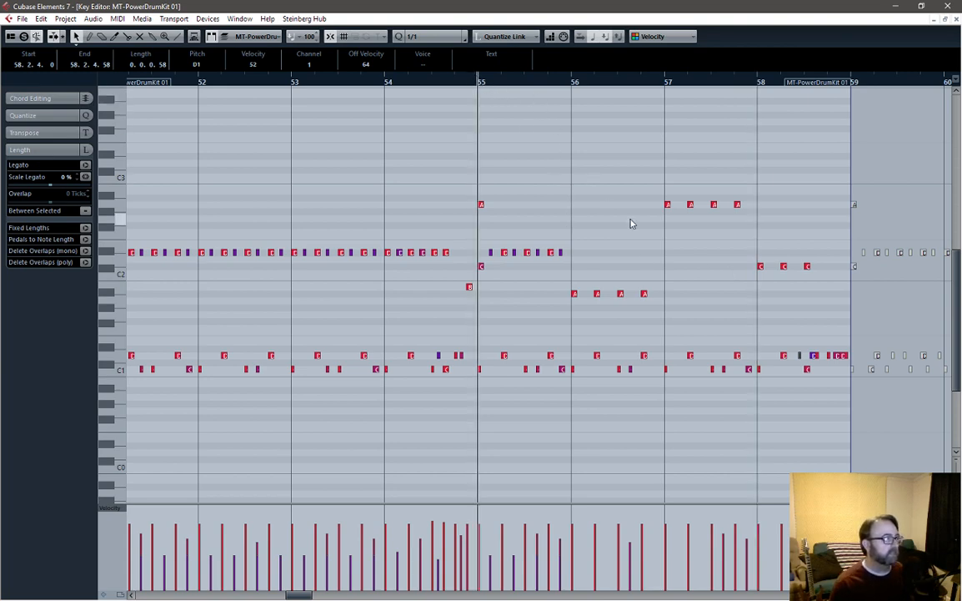
key("space")
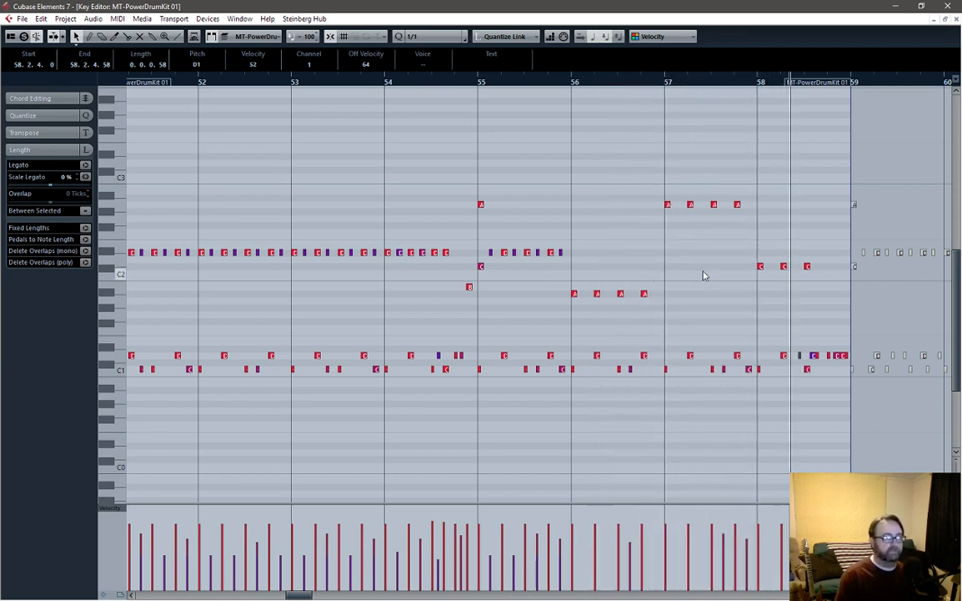
key("space")
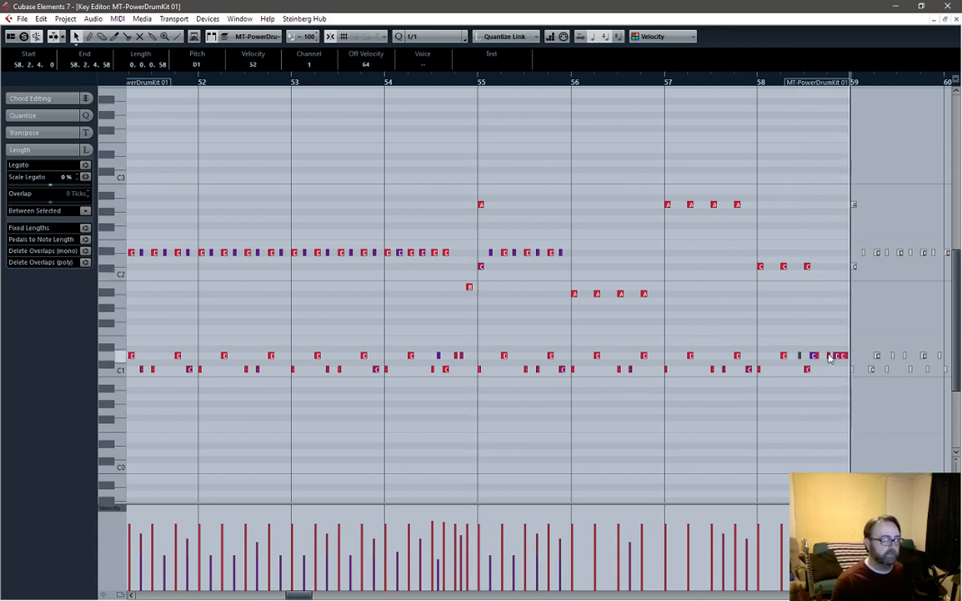
Step: Set the quantize value to 1/8 and place the cursor on beat 3 of bar 58
scroll(820, 350, "up", 2)
scroll(819, 350, "up", 2)
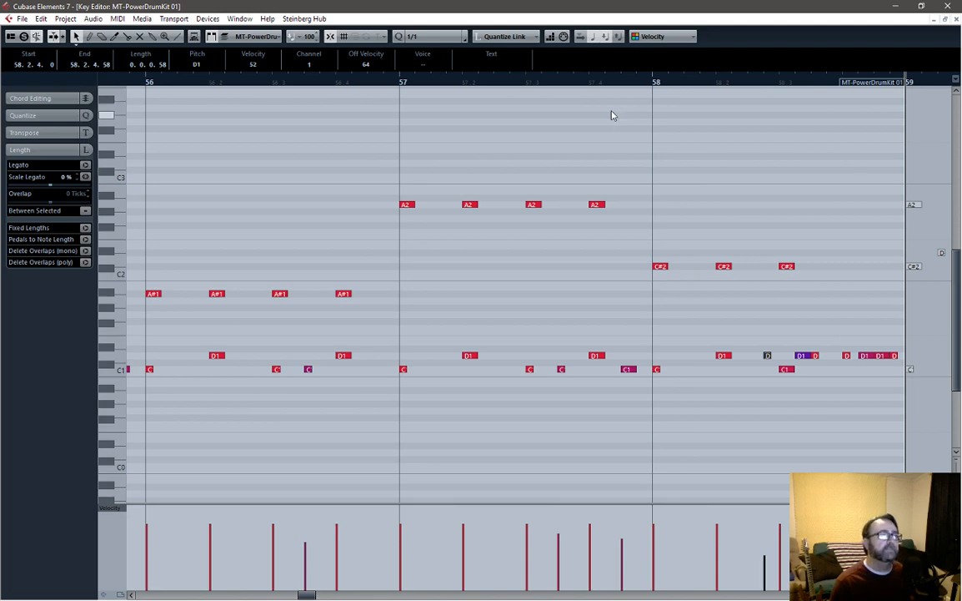
left_click(428, 35)
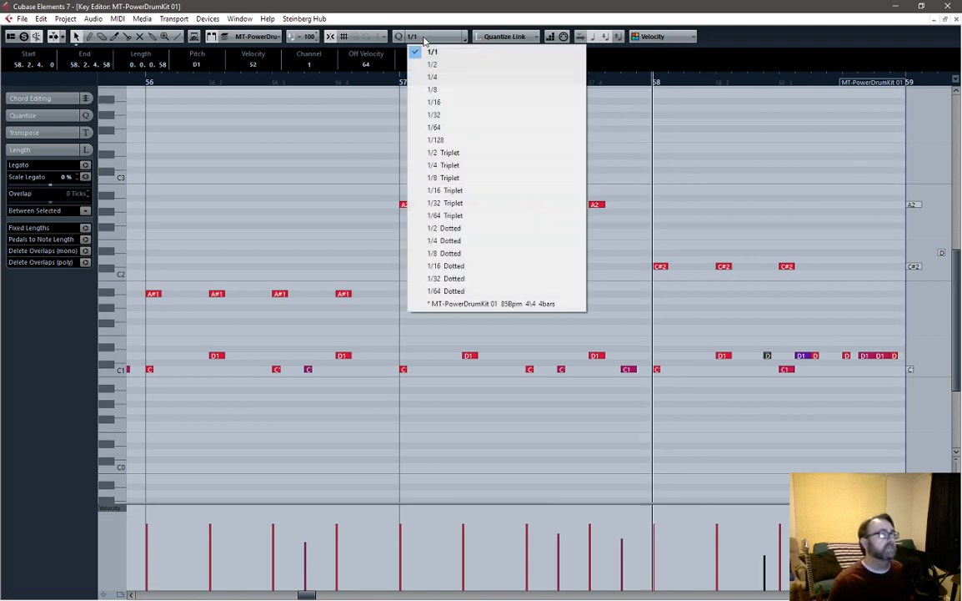
left_click(433, 89)
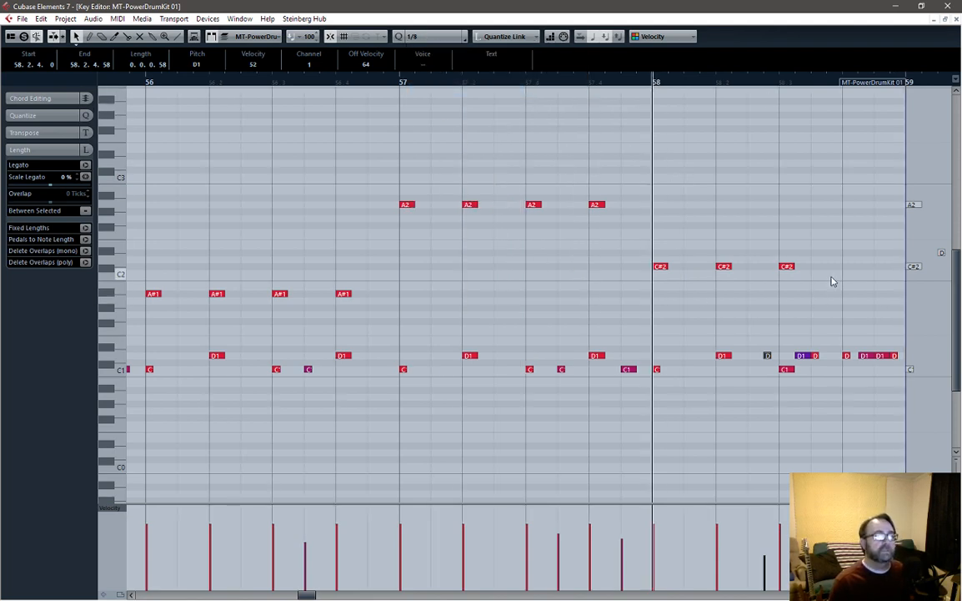
left_click(780, 81)
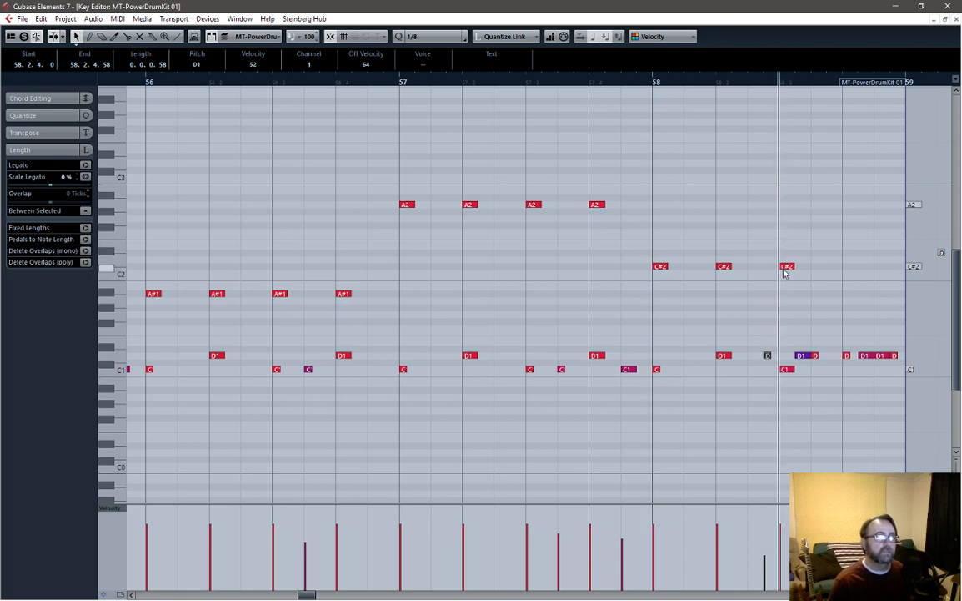
Step: Raise the C#2 note on beat 3 of bar 58 to A#2 and move the short D1 note after it onto beat 3
left_click(785, 268)
left_click_drag(785, 268, 791, 201)
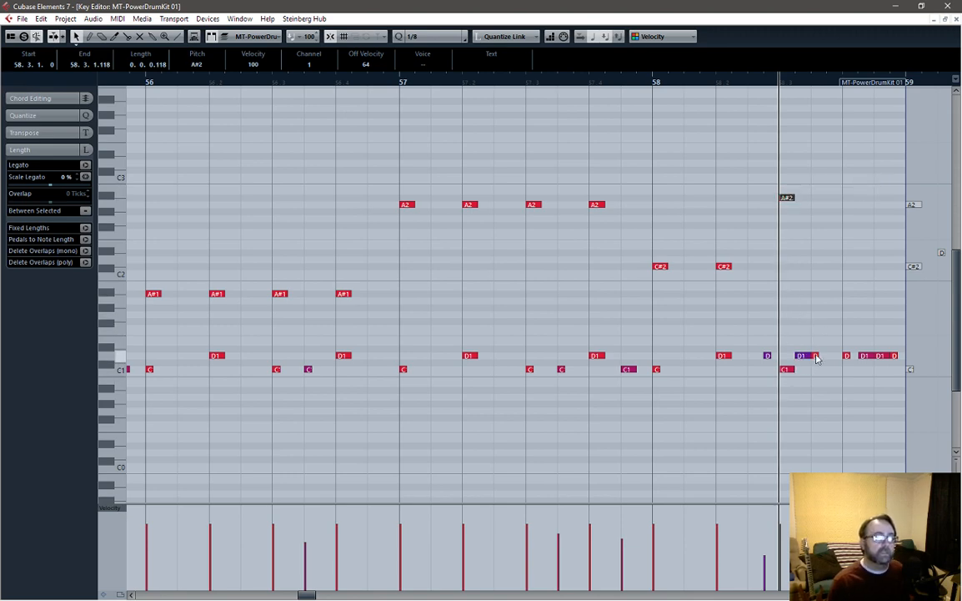
left_click_drag(818, 359, 780, 359)
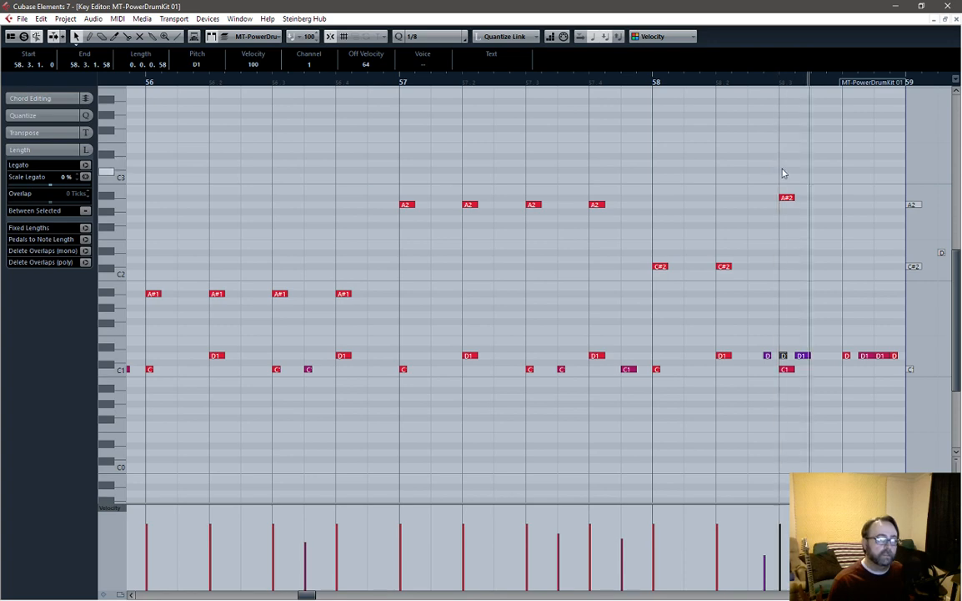
Step: Delete the remaining D1 notes after beat 3 of bar 58 and close the key editor
scroll(792, 315, "left", 2)
scroll(737, 351, "right", 5)
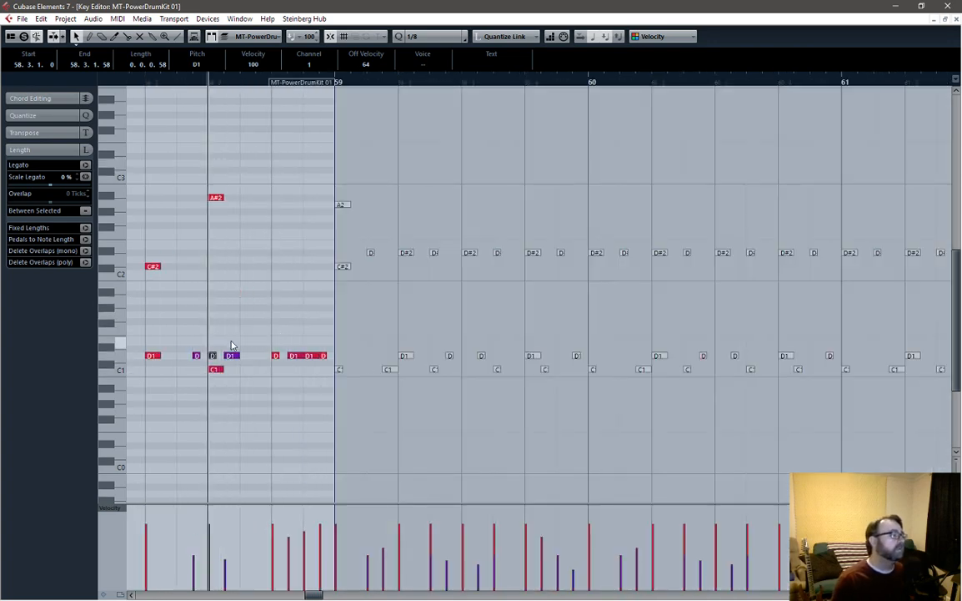
left_click_drag(236, 342, 327, 372)
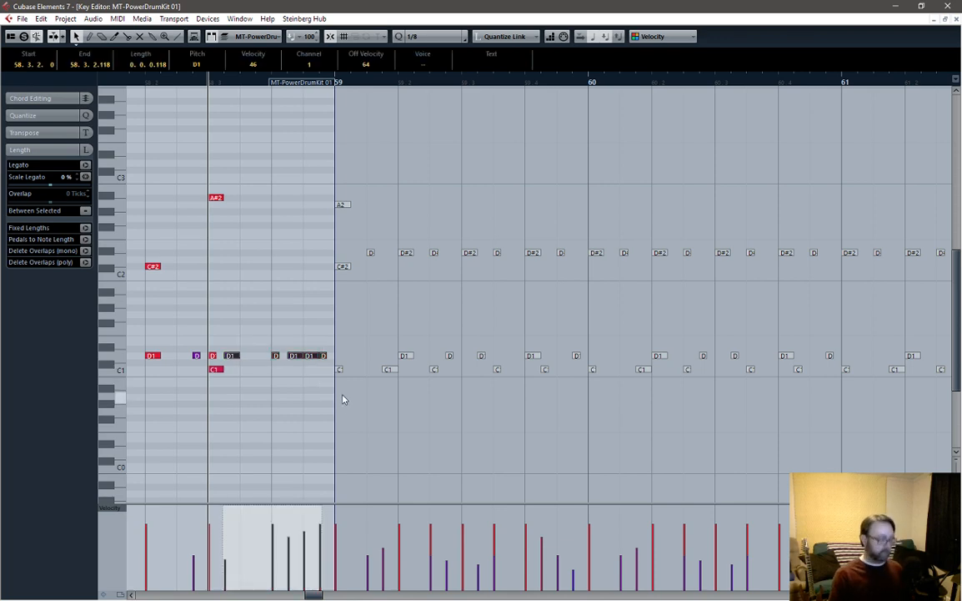
key("Delete")
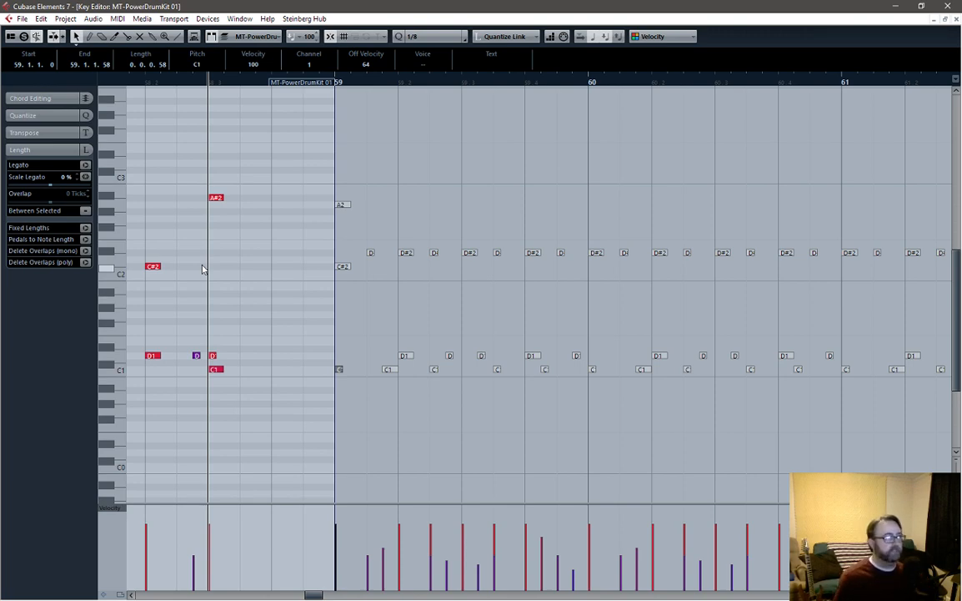
left_click(956, 20)
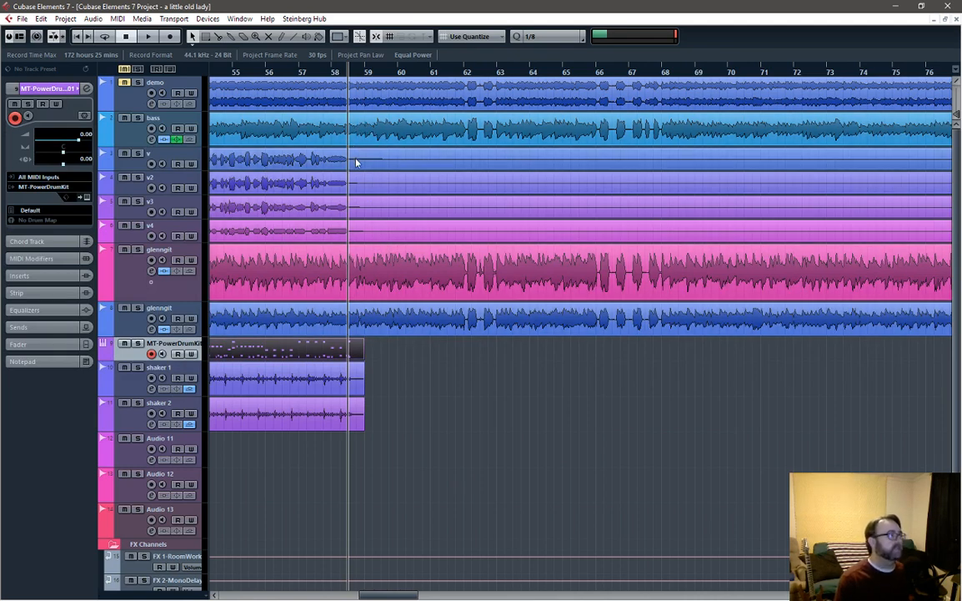
Step: Split the bass clip and both guitar clips at the same point just after beat 3 of bar 58
right_click(351, 275)
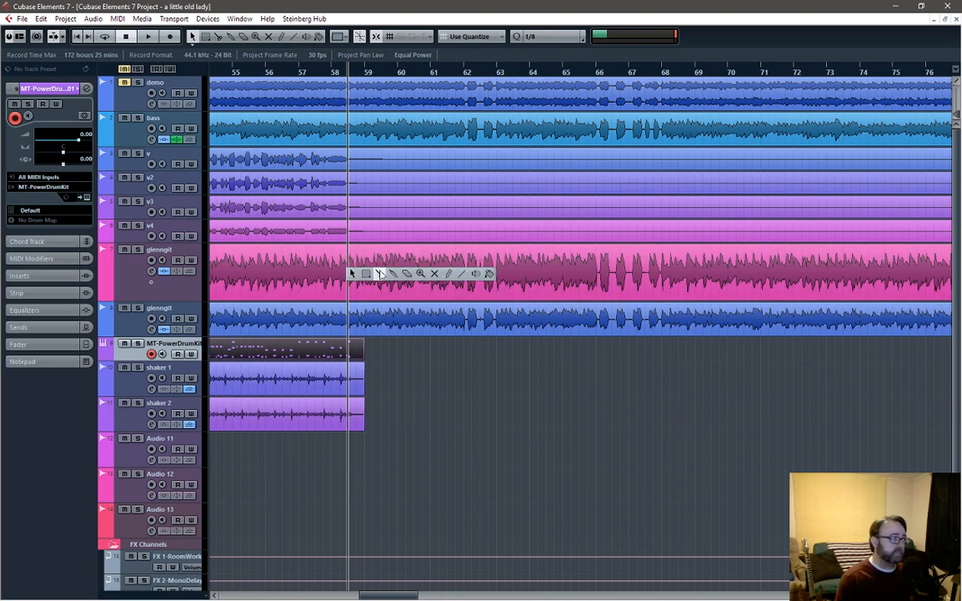
left_click(352, 276)
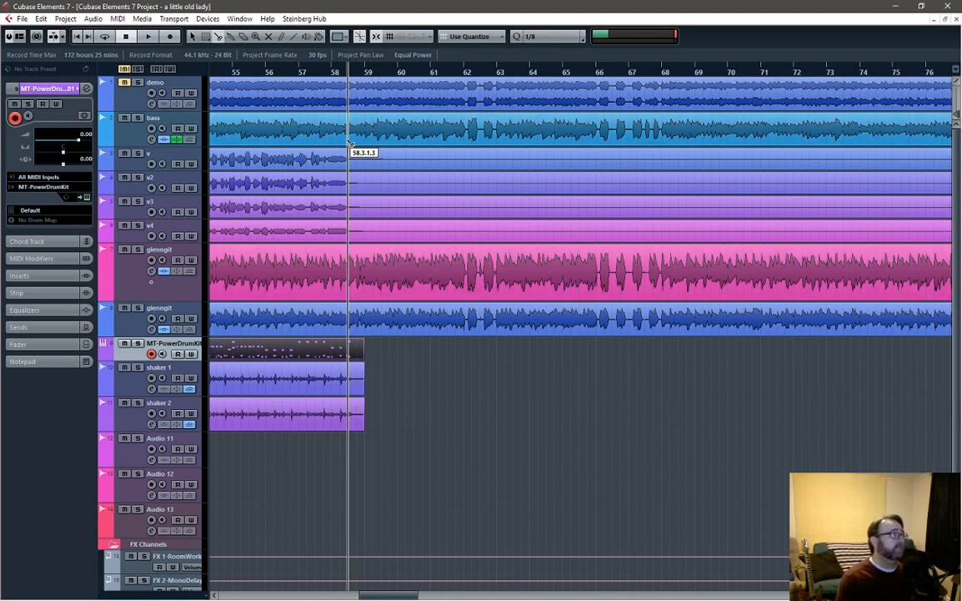
key("h")
key("h")
key("h")
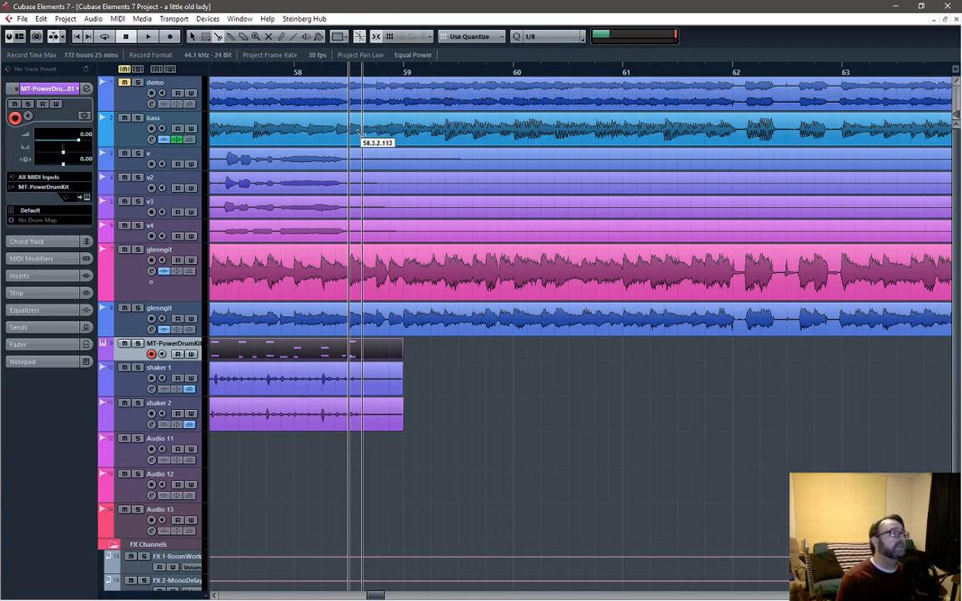
key("h")
key("h")
key("h")
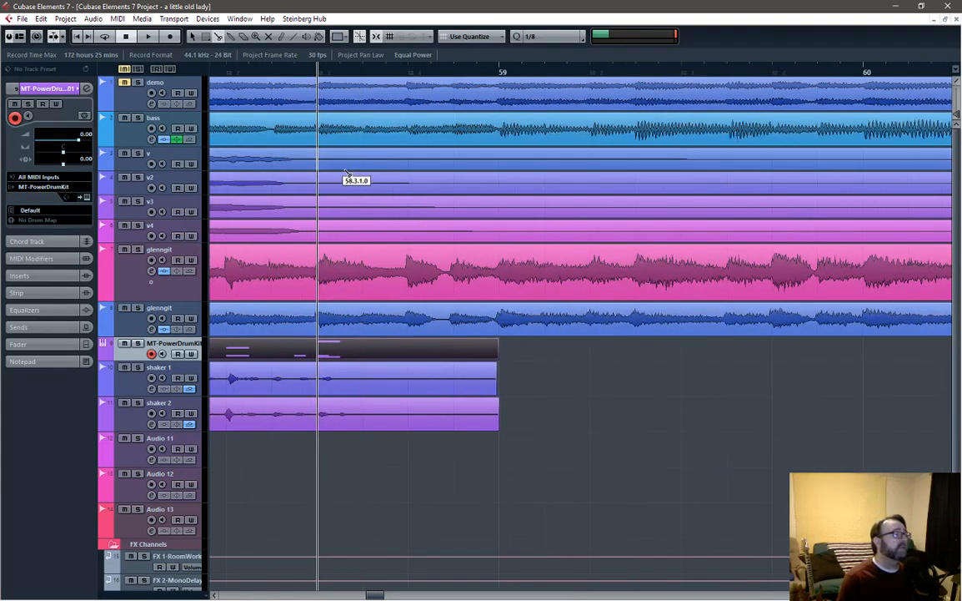
left_click(364, 135)
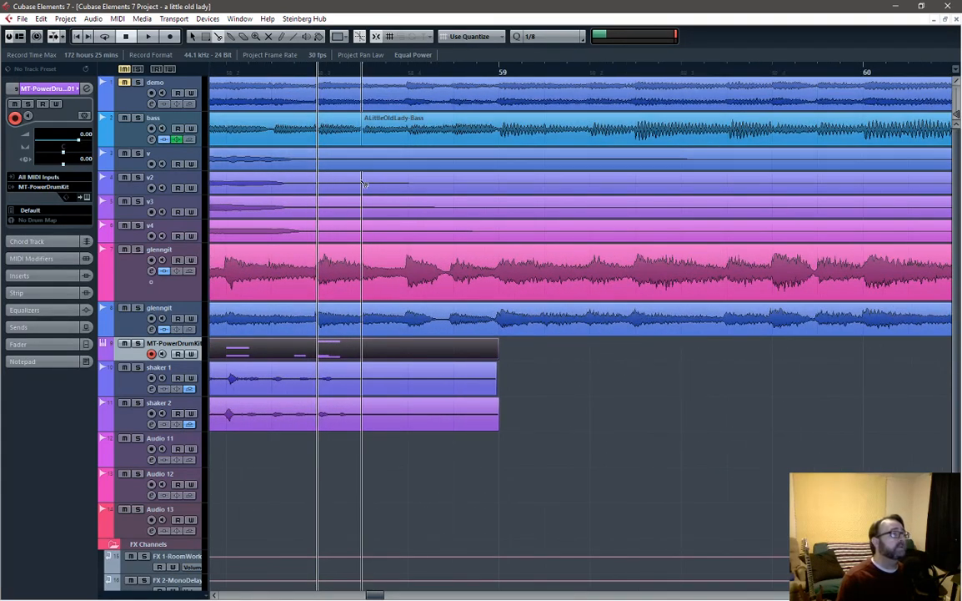
left_click(364, 277)
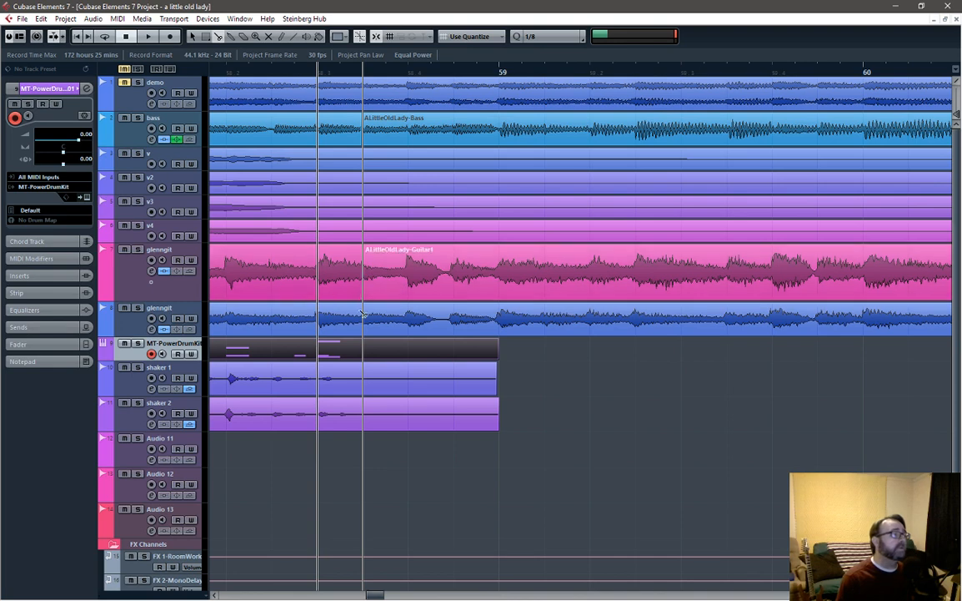
left_click(364, 321)
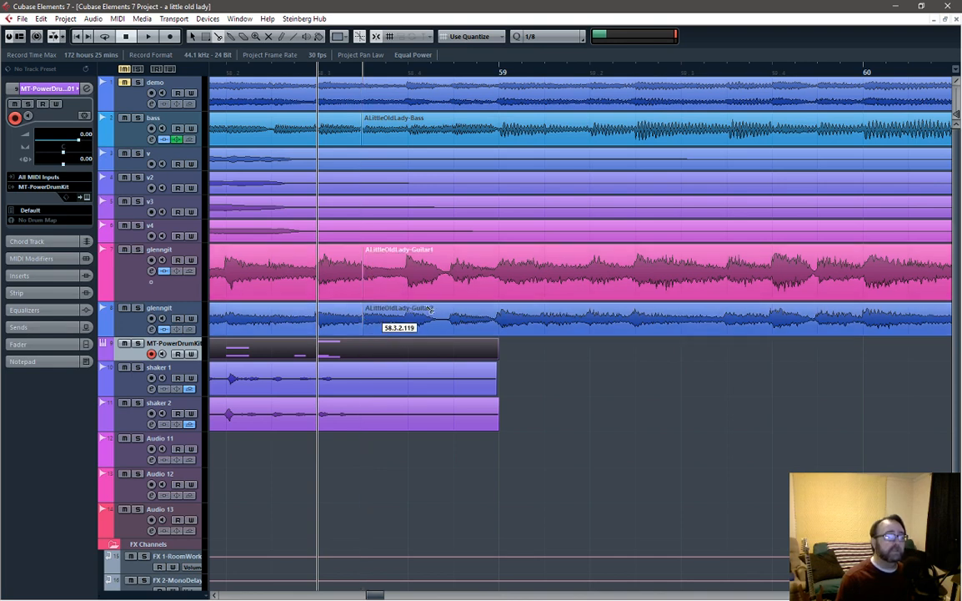
Step: Trim the start of the right-hand bass and both guitar clips to bar 59, leaving a gap after beat 3 of bar 58
right_click(421, 225)
left_click(421, 225)
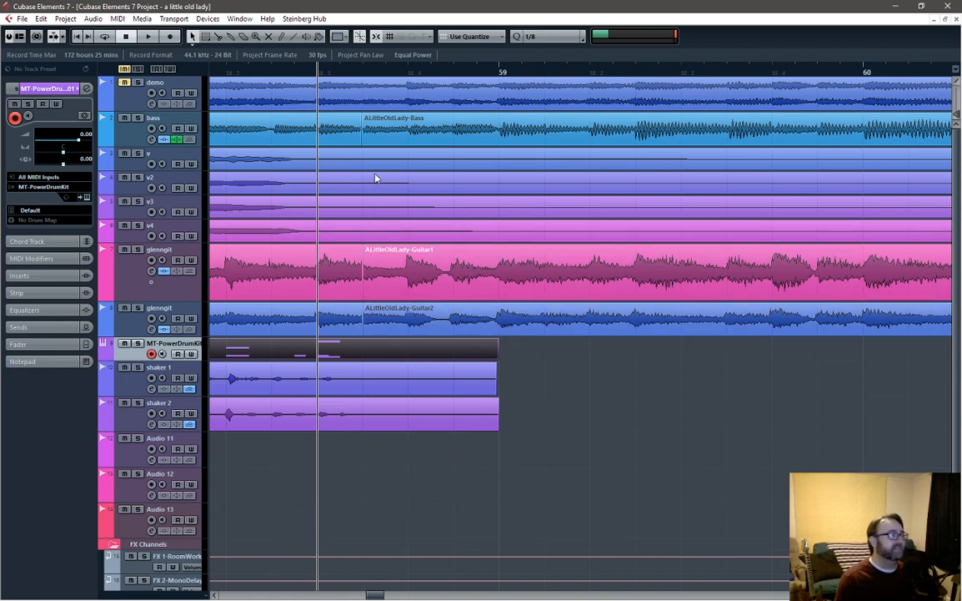
left_click_drag(365, 142, 500, 142)
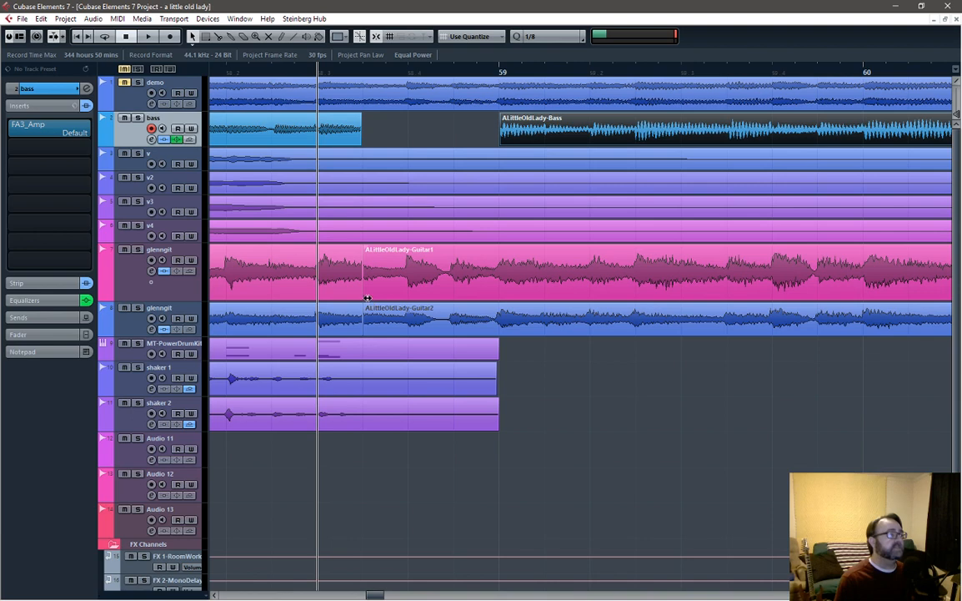
left_click_drag(367, 298, 501, 283)
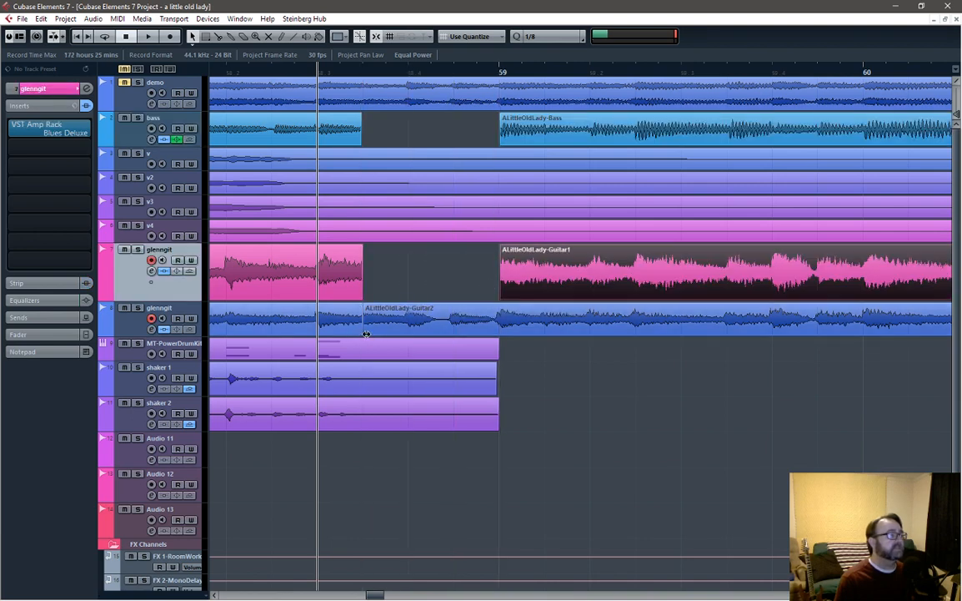
left_click_drag(366, 333, 501, 332)
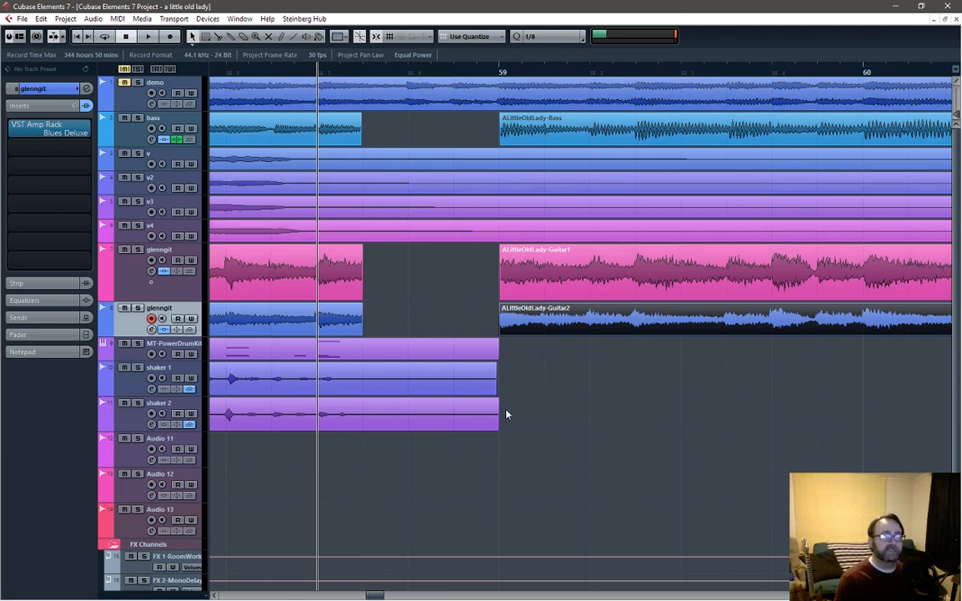
Step: Play back the stop at the end of bar 58, starting from bar 58
scroll(432, 297, "down", 4)
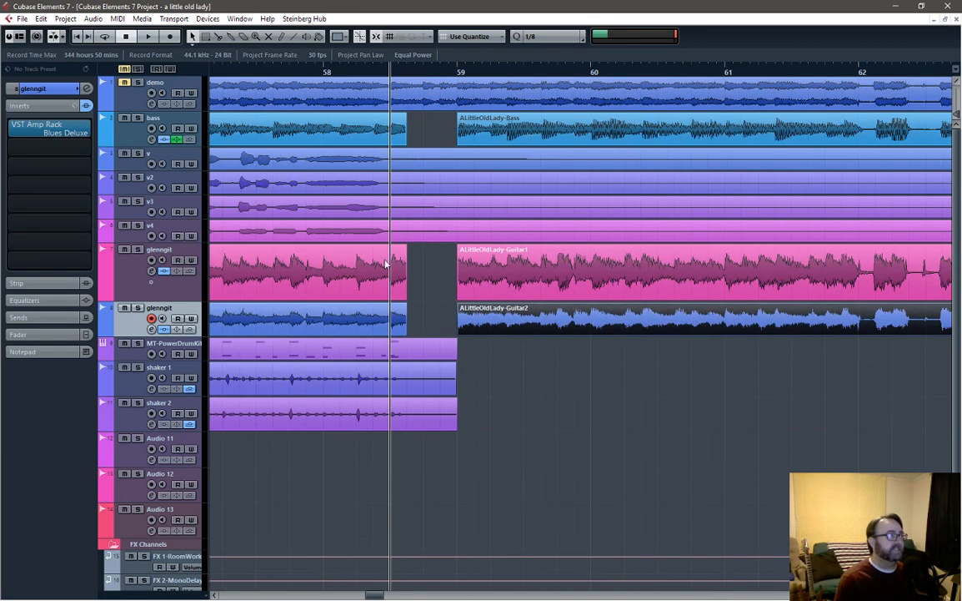
left_click(322, 72)
key("space")
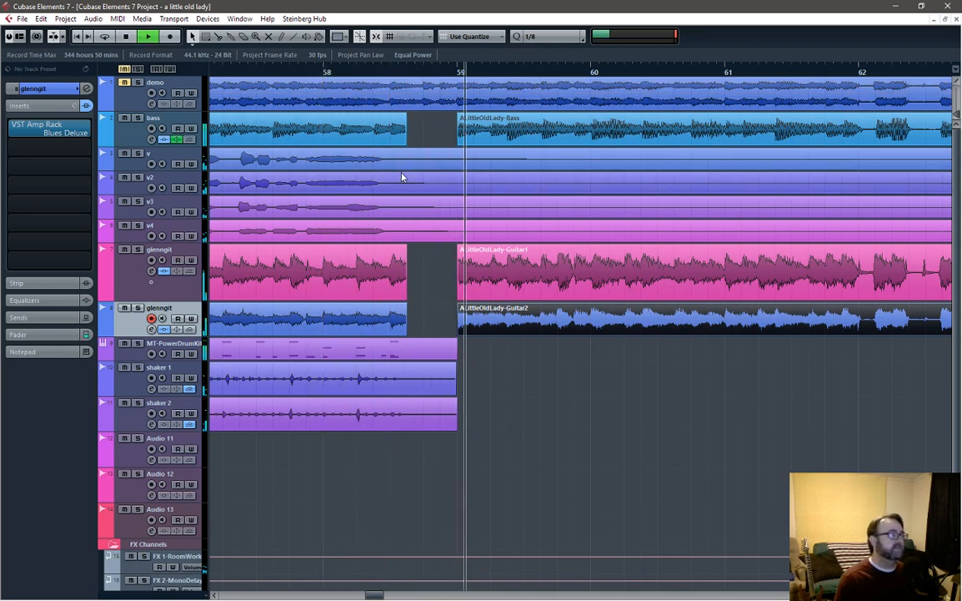
key("space")
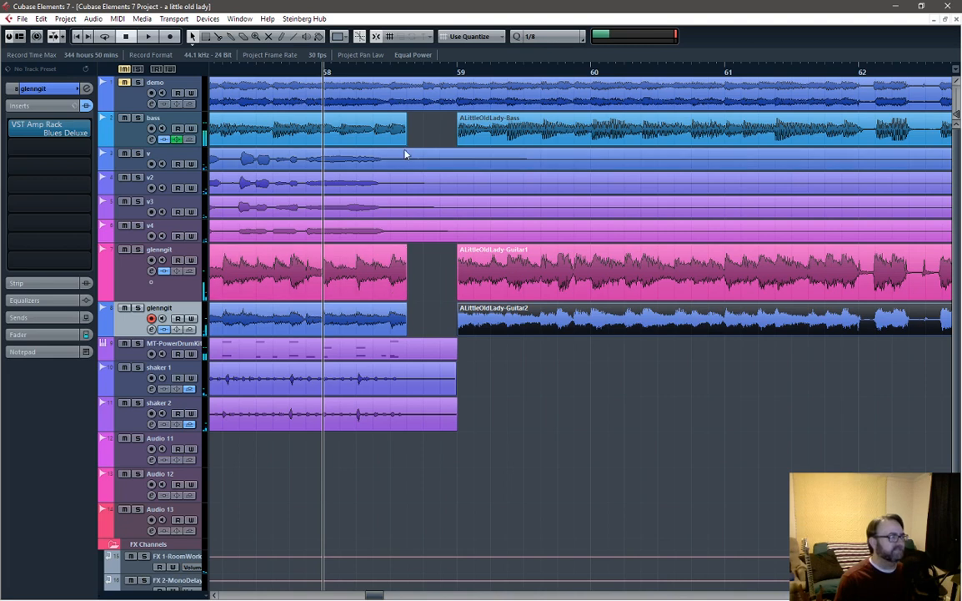
key("space")
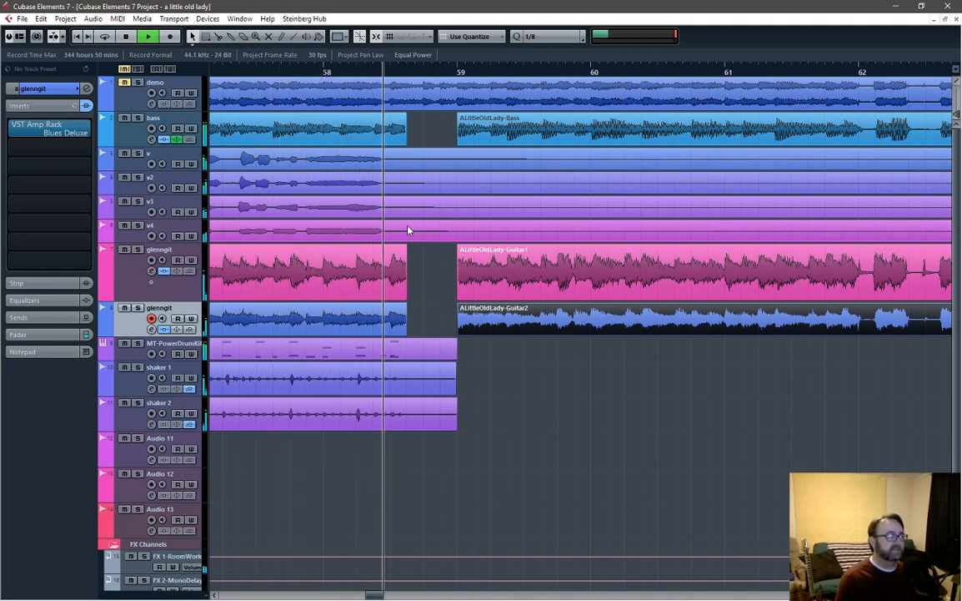
key("space")
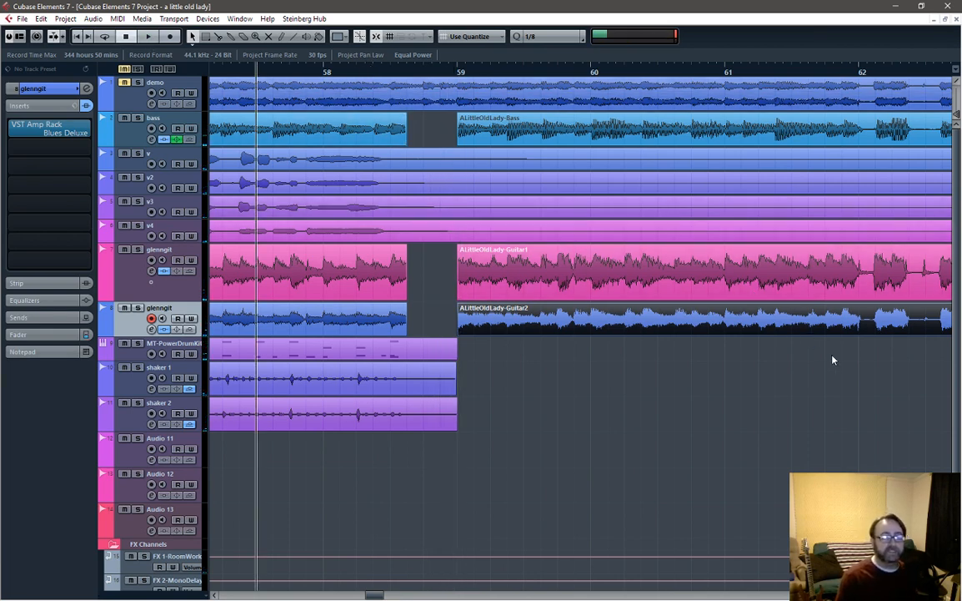
Step: Place the cursor at bar 59 and play back the following section
key("g")
key("g")
key("g")
key("g")
key("g")
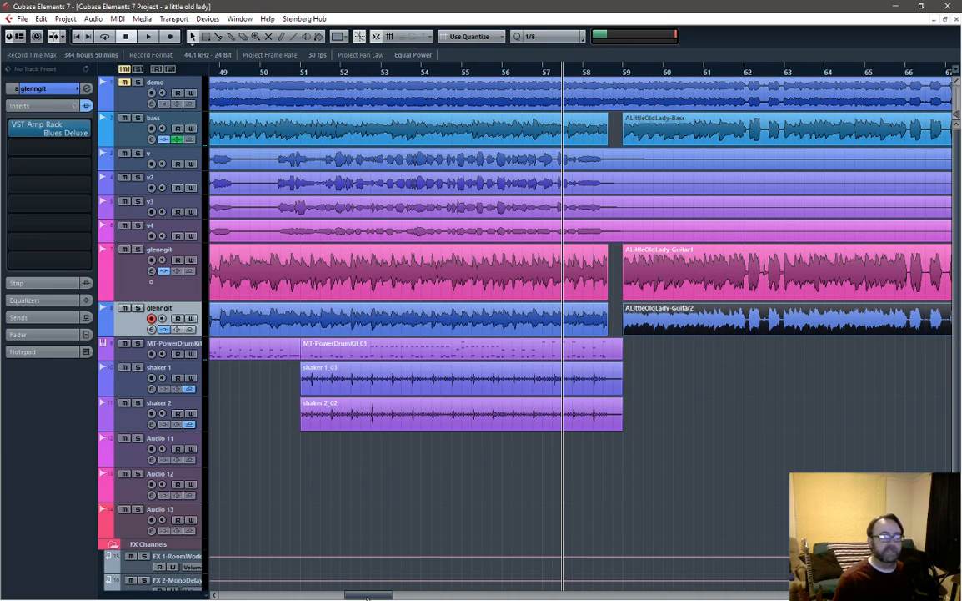
left_click_drag(367, 597, 372, 598)
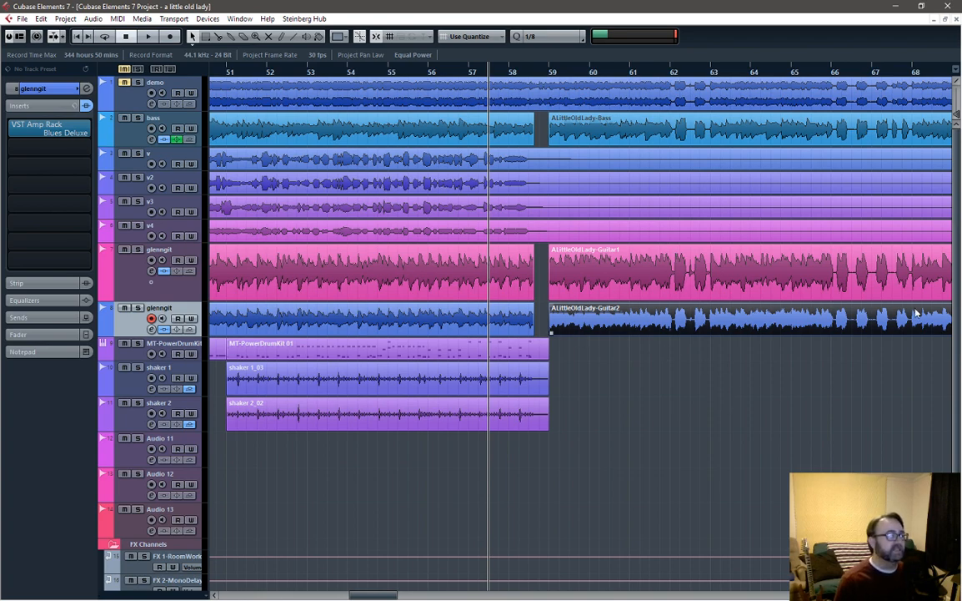
mouse_move(961, 210)
left_mouse_down()
mouse_move(713, 195)
mouse_move(961, 216)
left_mouse_up()
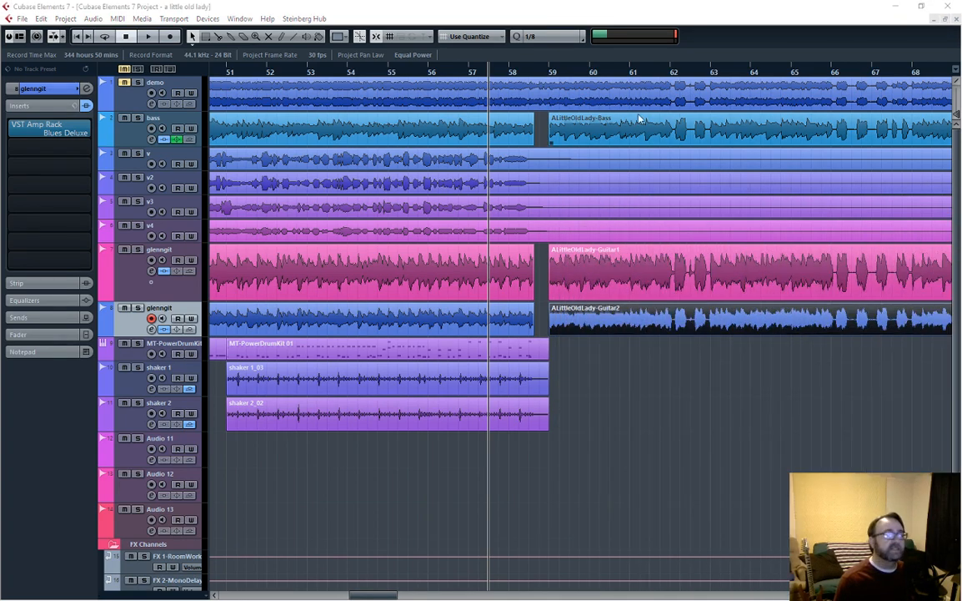
left_click(508, 15)
left_click(561, 73)
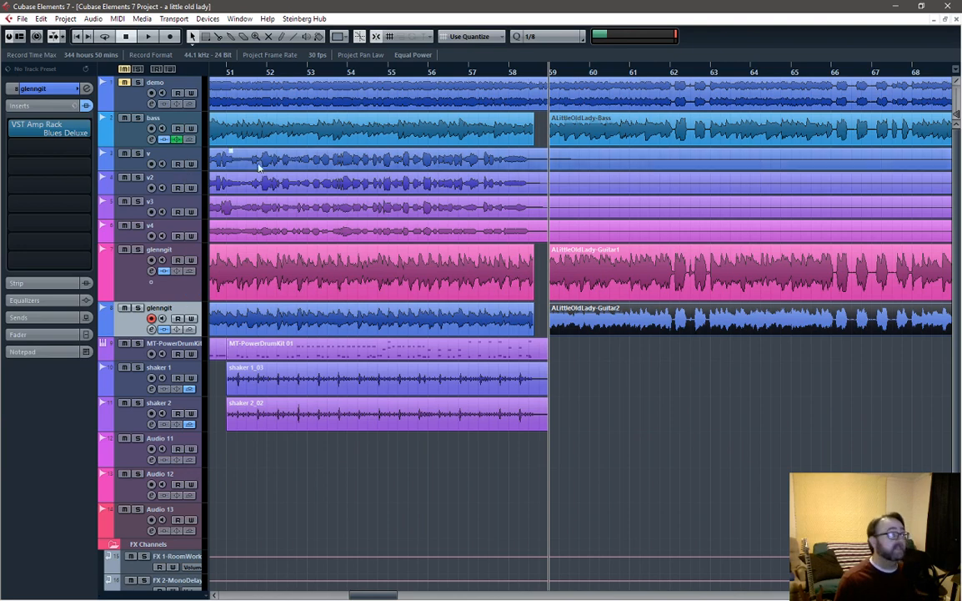
key("space")
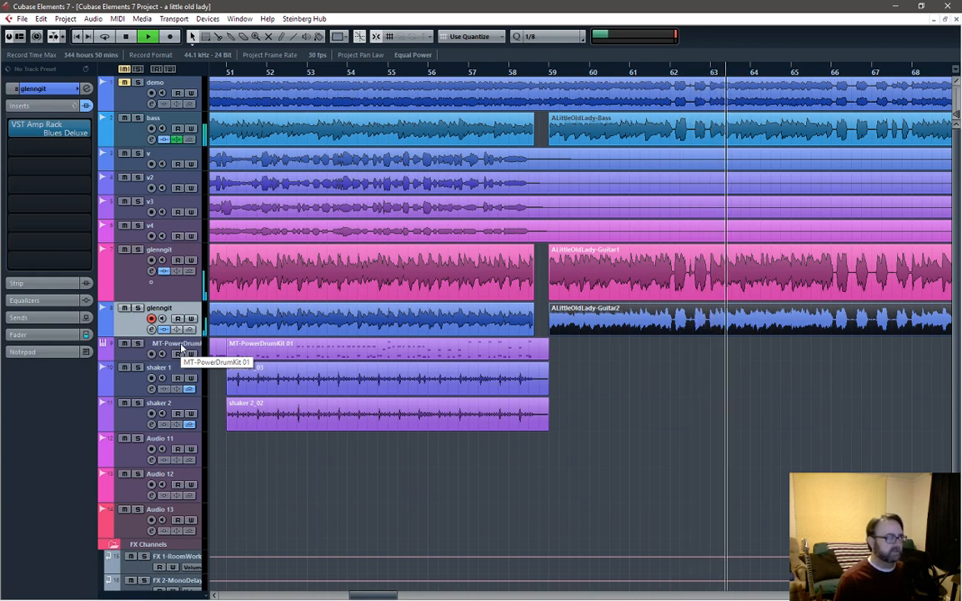
key("space")
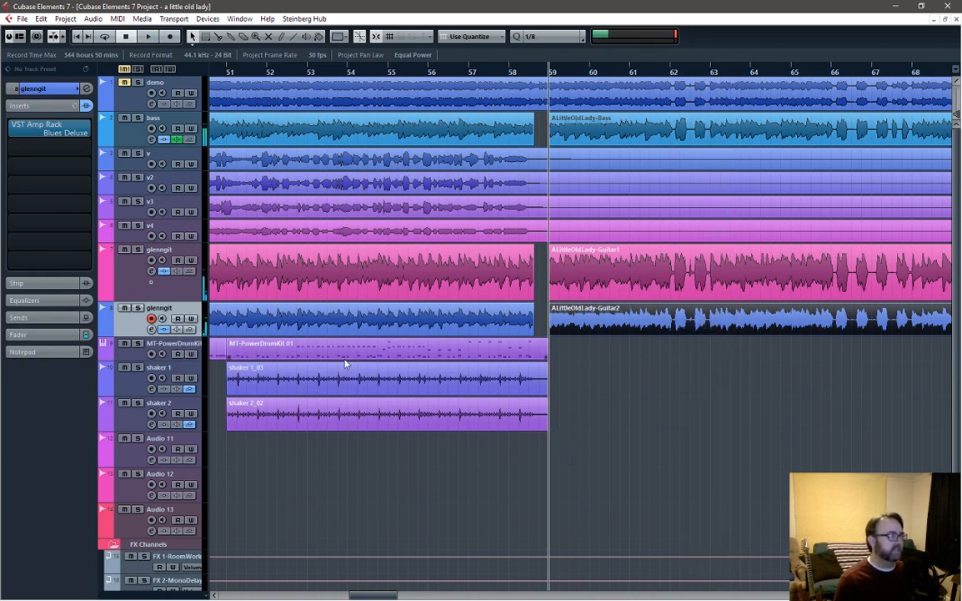
Step: Set the quantize value to 1/1, draw a drum part about four bars long from bar 59, and open it in the key editor
right_click(572, 353)
left_click(666, 353)
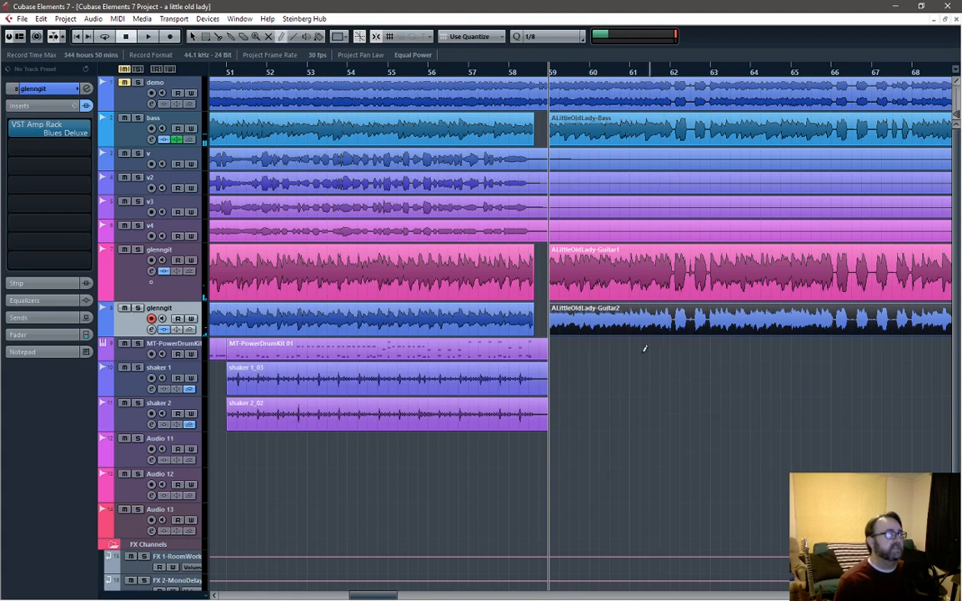
left_click(542, 35)
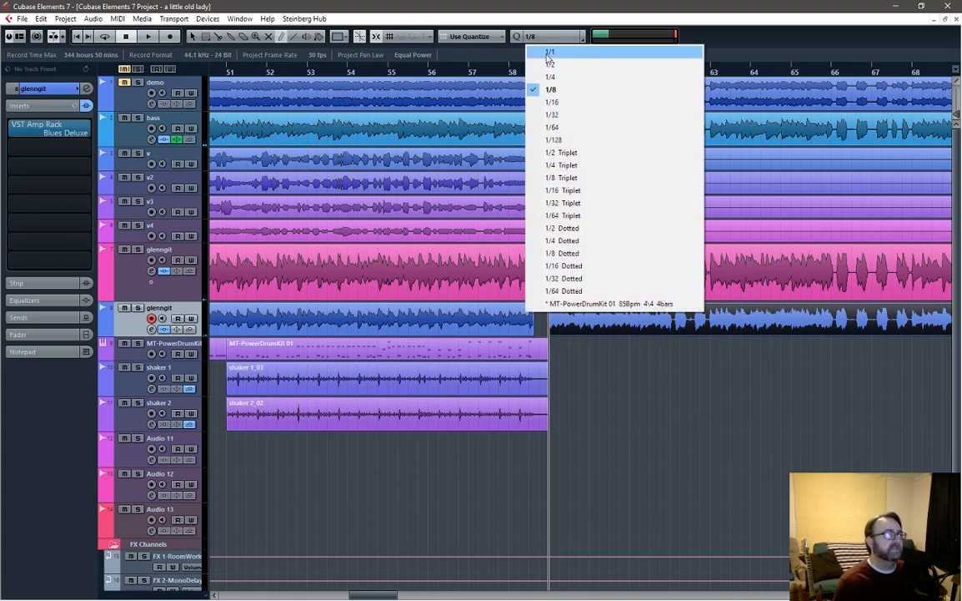
left_click(550, 51)
mouse_move(554, 350)
left_mouse_down()
mouse_move(749, 344)
mouse_move(708, 353)
left_mouse_up()
double_click(604, 353)
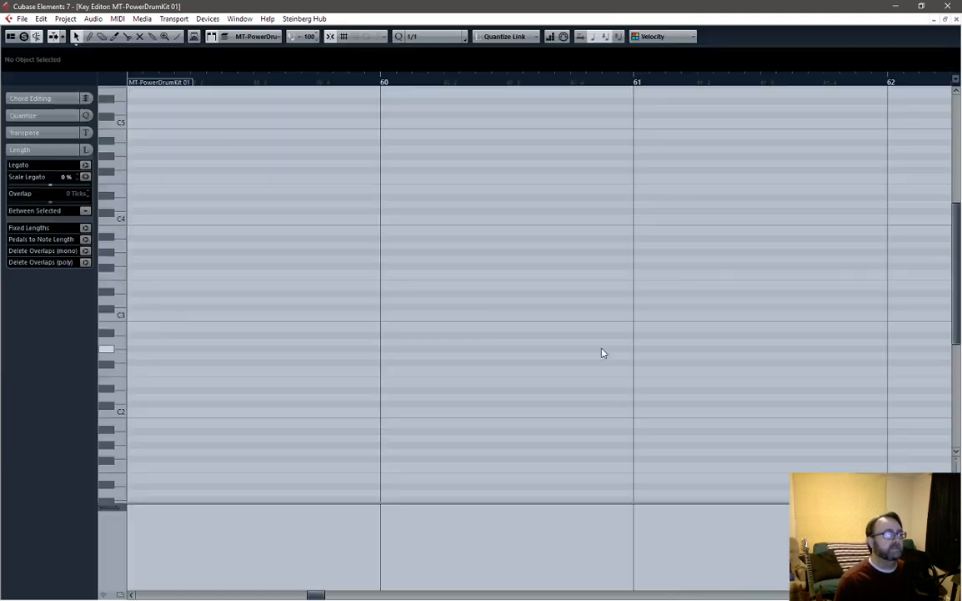
Step: Set the key editor's quantize value to 1/8 and play the song from bar 59
left_click(442, 37)
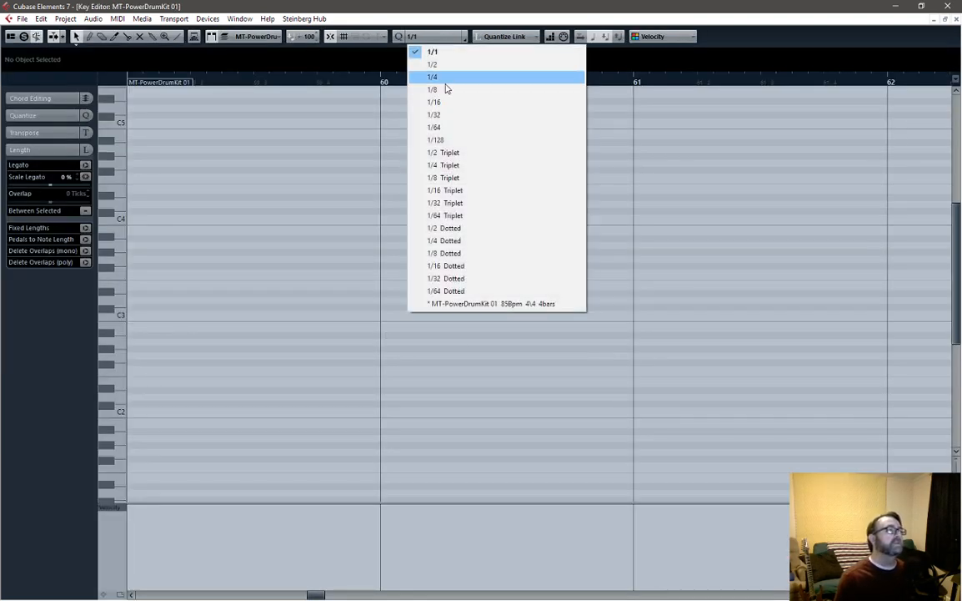
left_click(442, 89)
left_click_drag(318, 594, 316, 595)
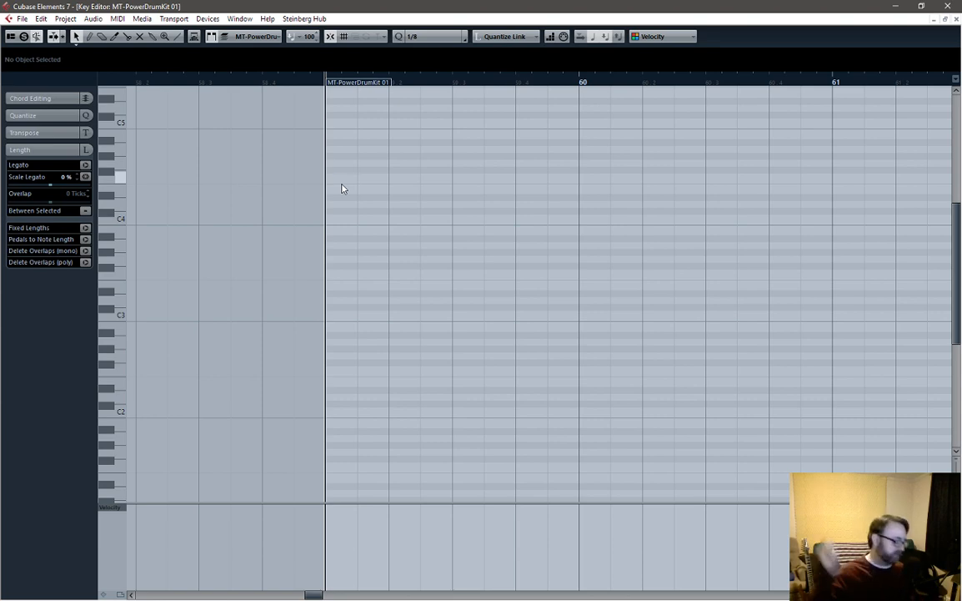
key("space")
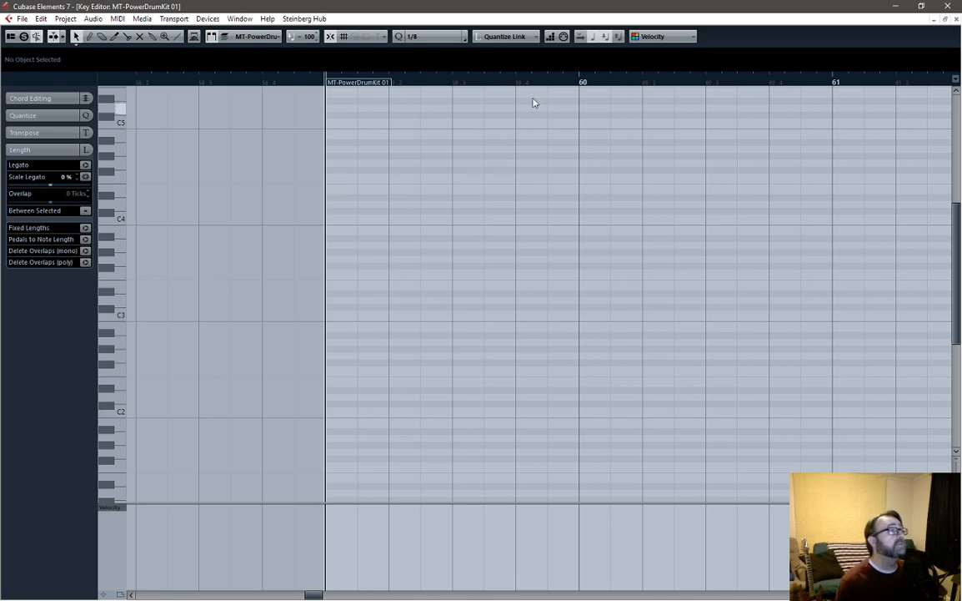
Step: Enable step input and try insert positions in bars 59 and 60, settling on the start of bar 59
left_click(553, 37)
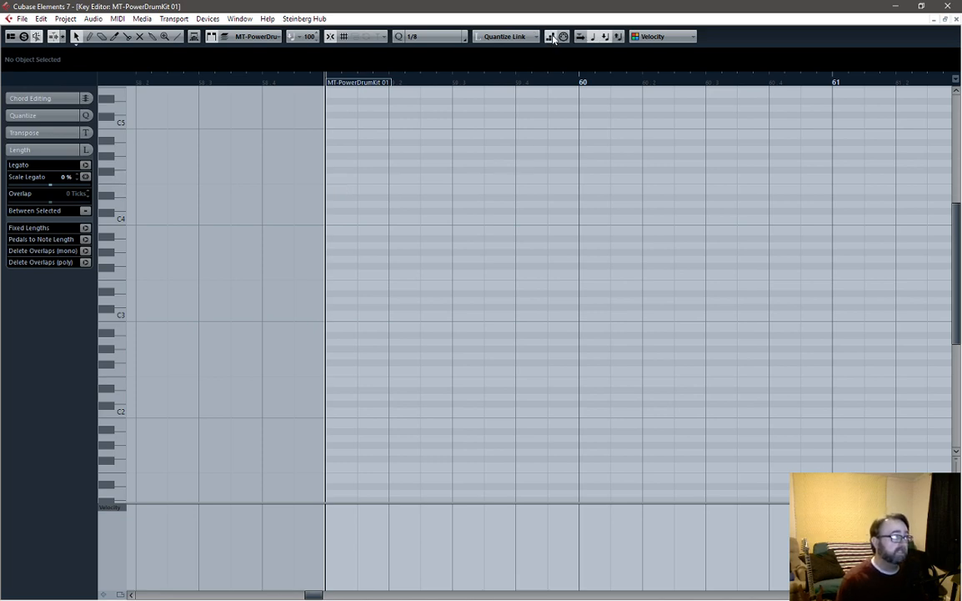
left_click(390, 282)
left_click(464, 266)
left_click(588, 253)
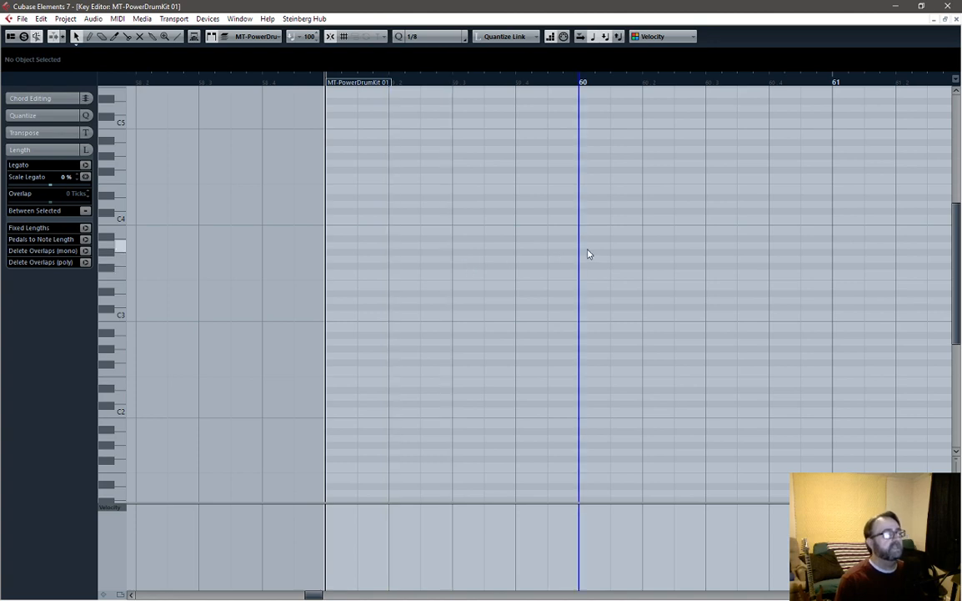
left_click(701, 294)
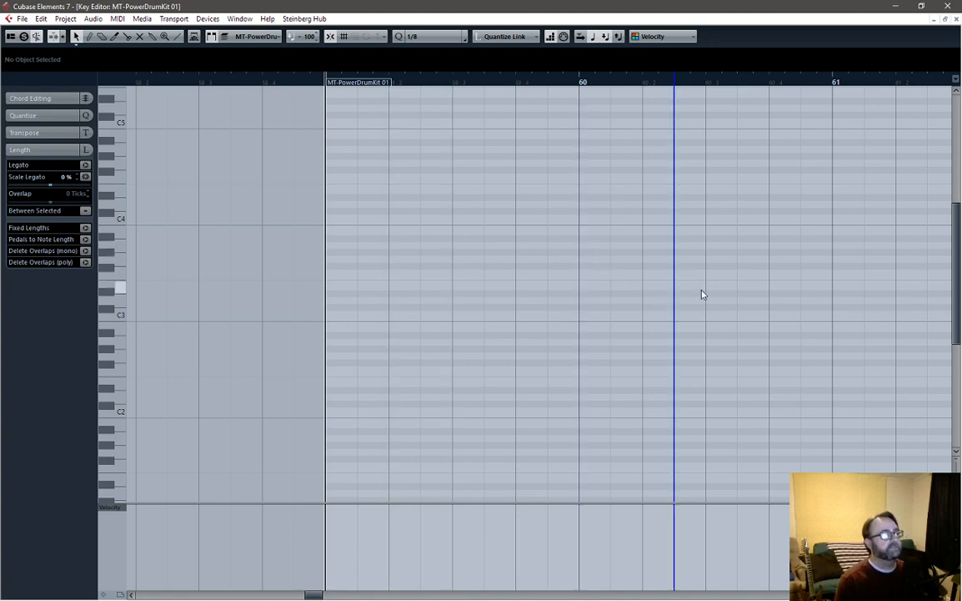
left_click(362, 358)
left_click(331, 363)
left_click(491, 336)
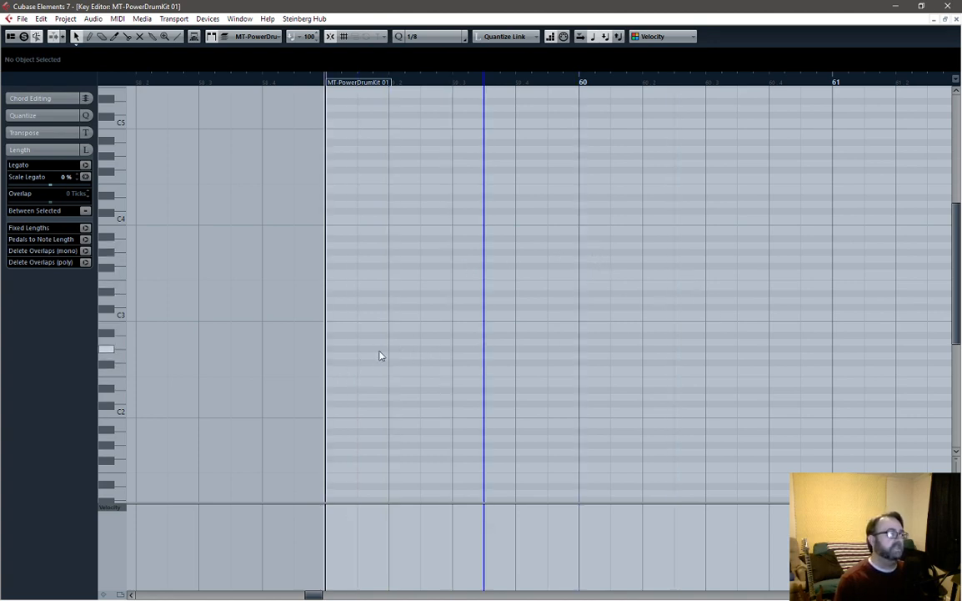
left_click(333, 368)
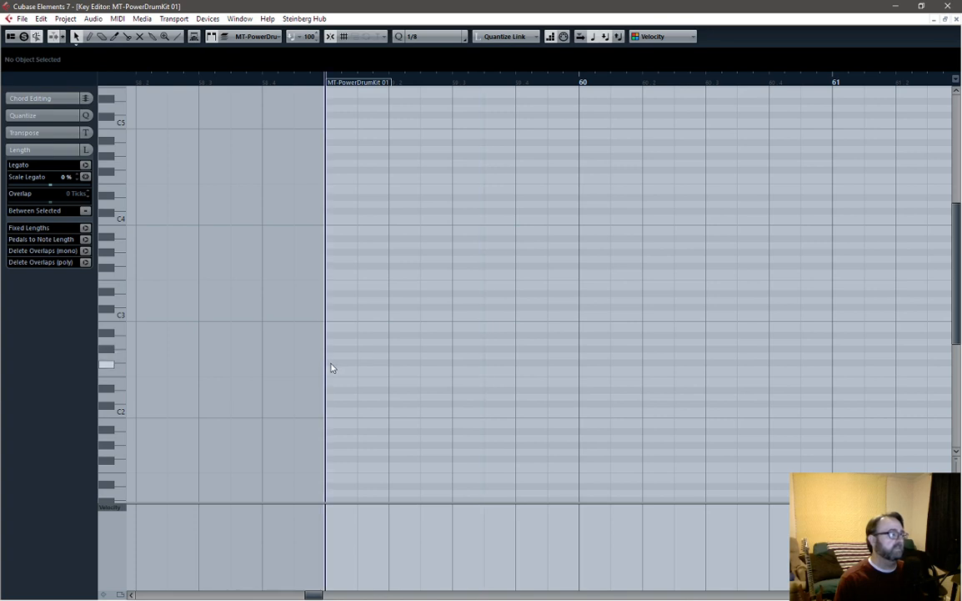
left_click(610, 308)
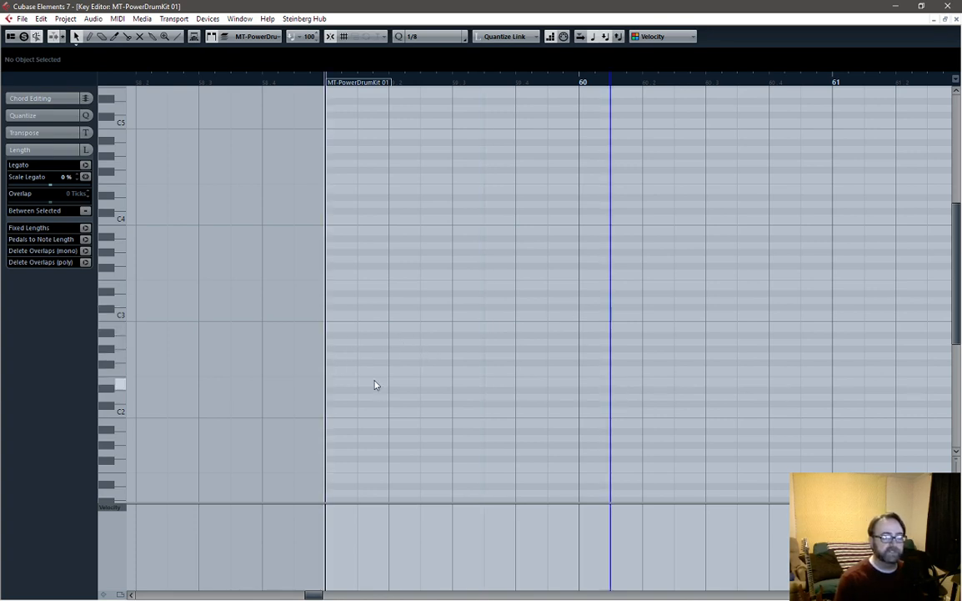
left_click(329, 359)
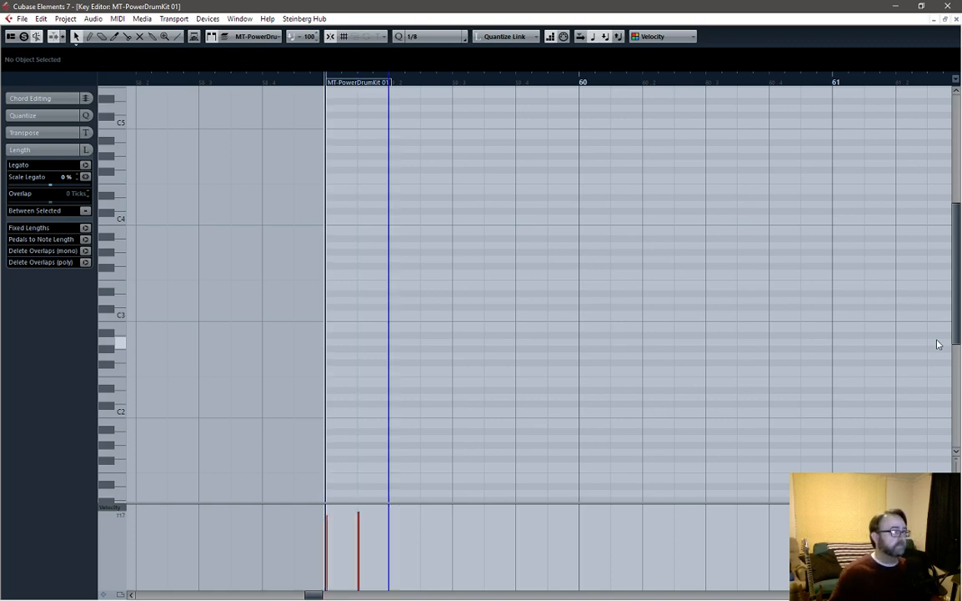
Step: Step-enter eighth-note C1 and D1 hits from bar 59 to mid-bar 60, and finish bar 60 with a 1/16 fill on C1, D1, B1, F1
key("Right")
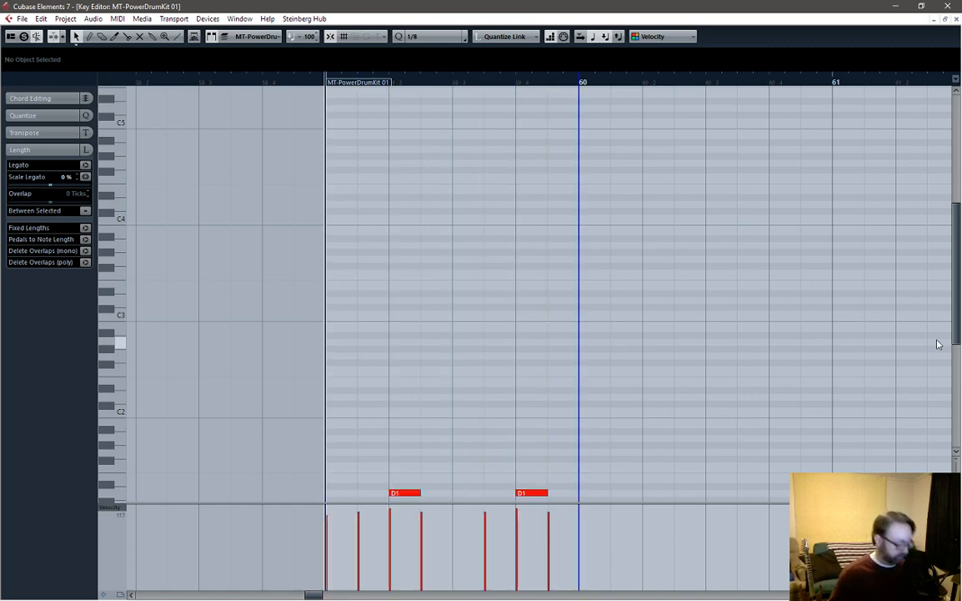
key("space")
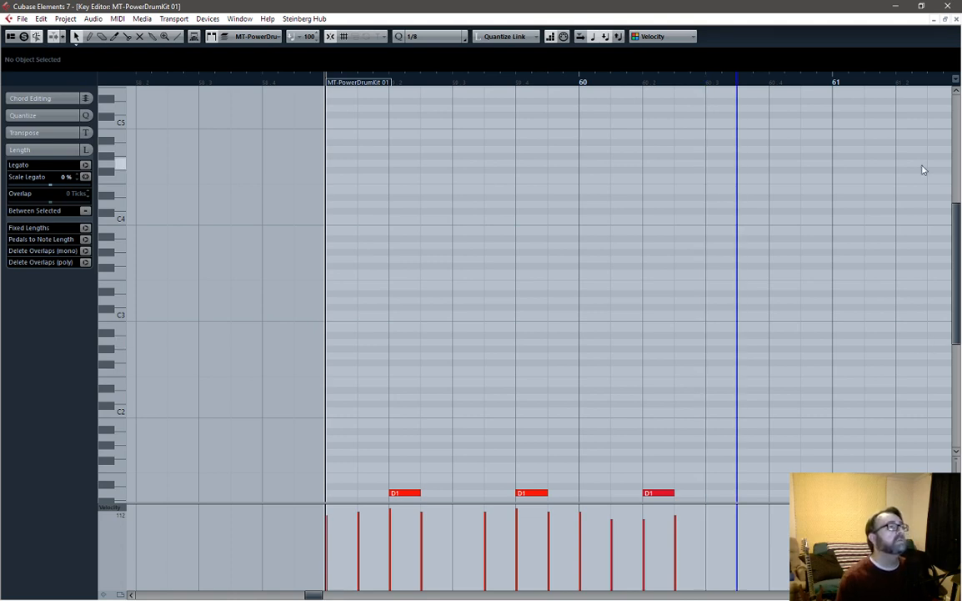
left_click(428, 40)
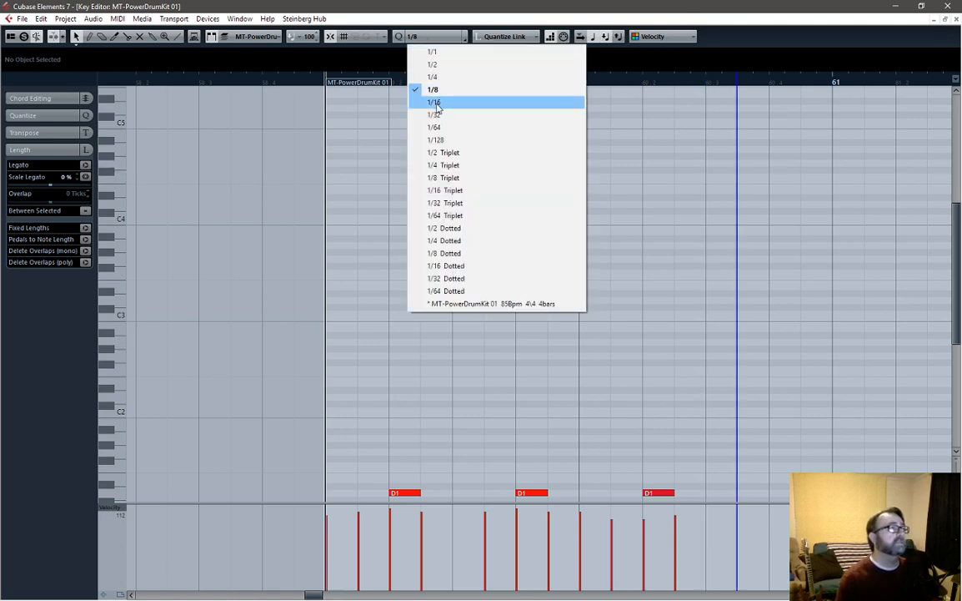
left_click(435, 102)
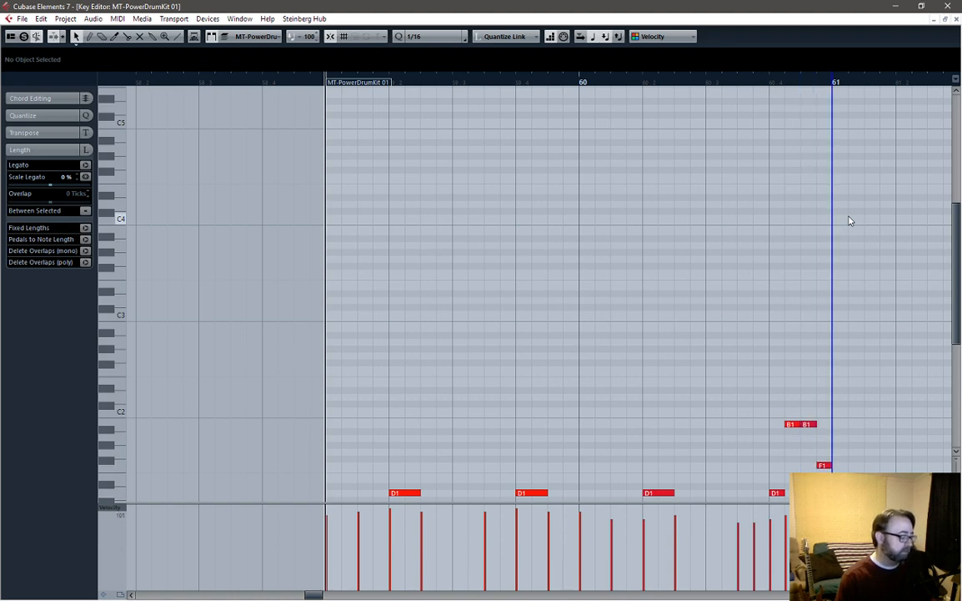
left_click(832, 86)
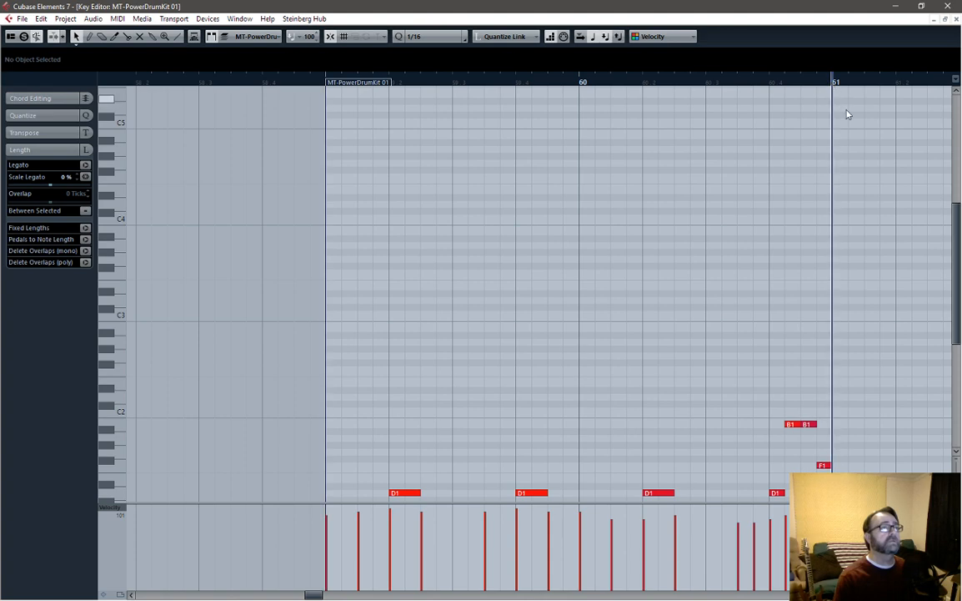
key("space")
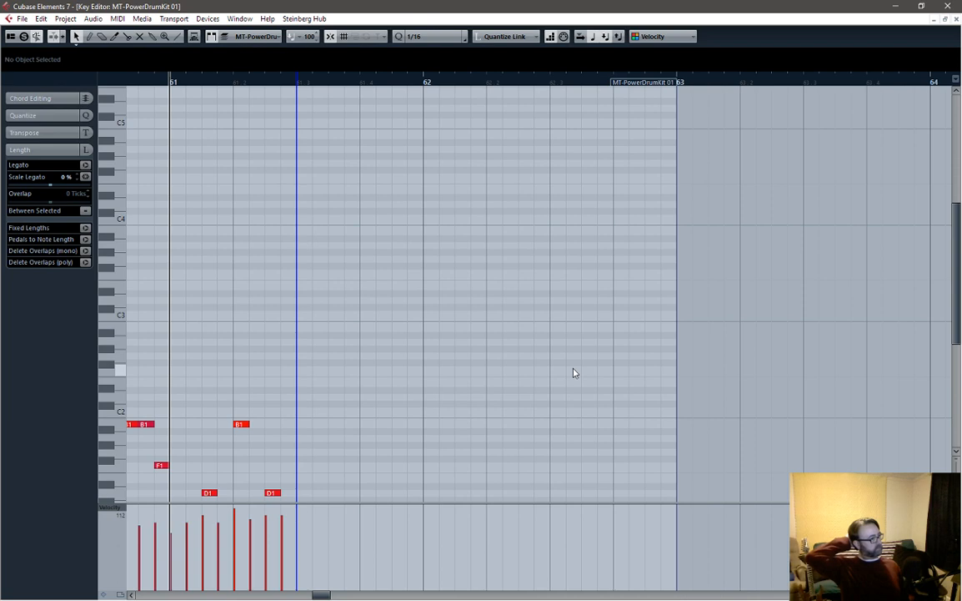
key("ctrl+z")
key("ctrl+z")
key("ctrl+z")
key("ctrl+z")
key("ctrl+z")
key("ctrl+z")
key("ctrl+z")
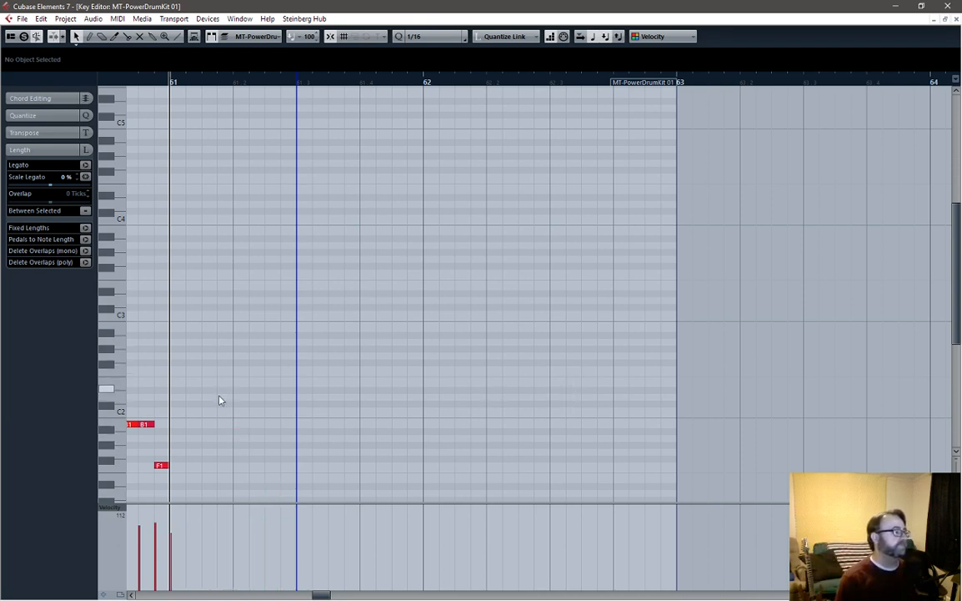
scroll(225, 394, "down", 5)
key("ctrl+z")
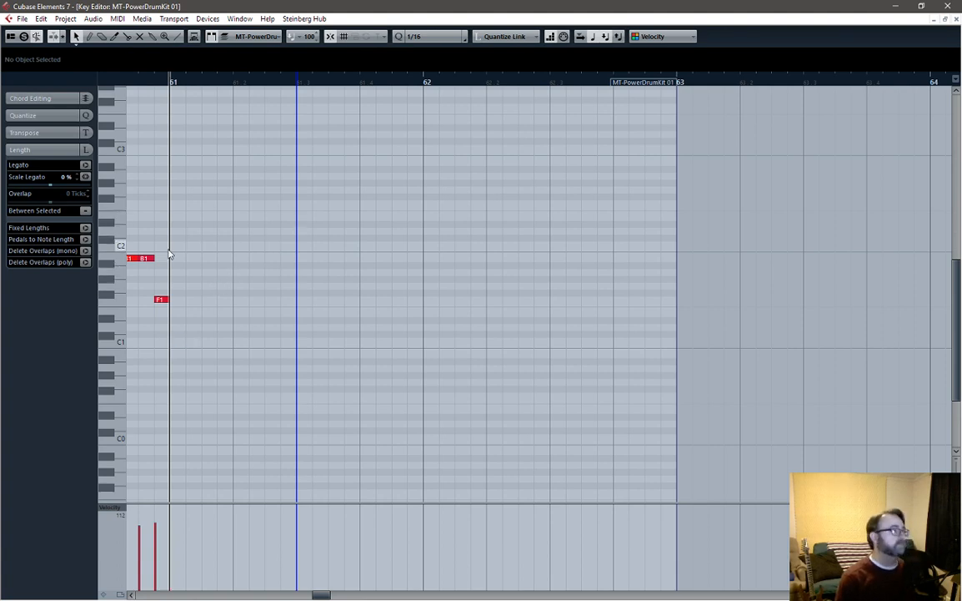
Step: Set quantize to 1/8, step-enter C1, C1, D1, C1, B1, C1 from bar 61, and set the first note's velocity to 113
left_click(174, 251)
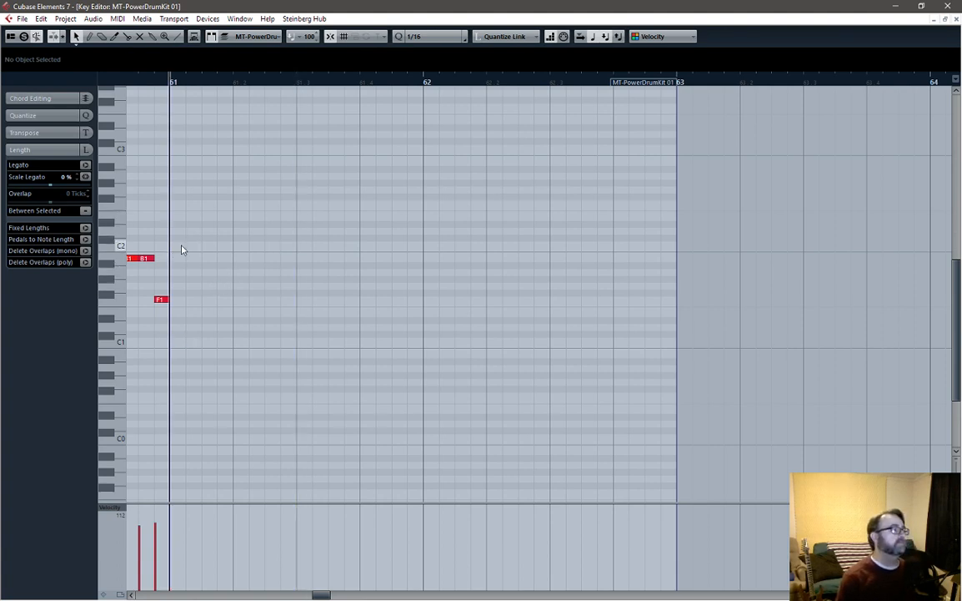
left_click(433, 36)
left_click(434, 83)
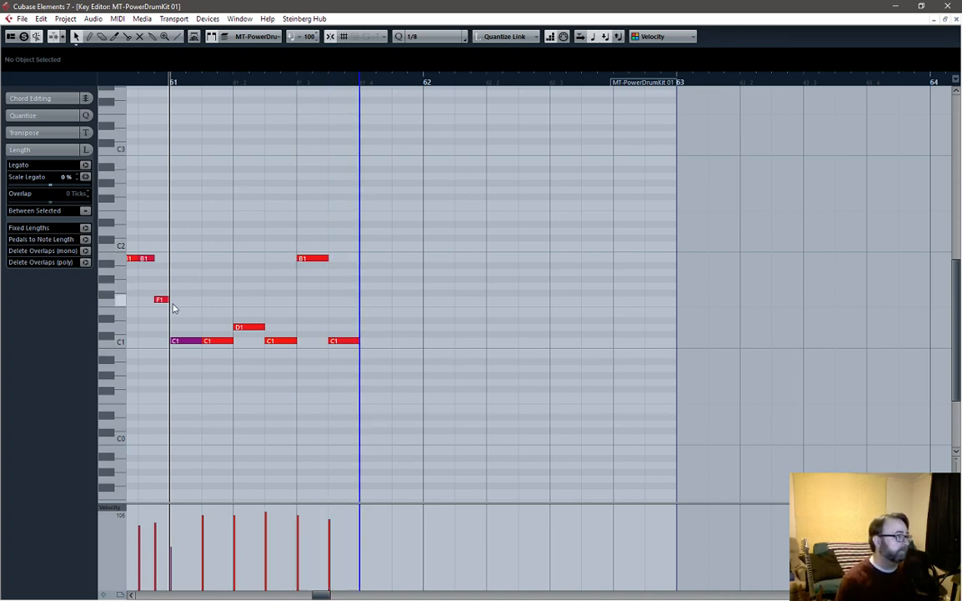
left_click(180, 341)
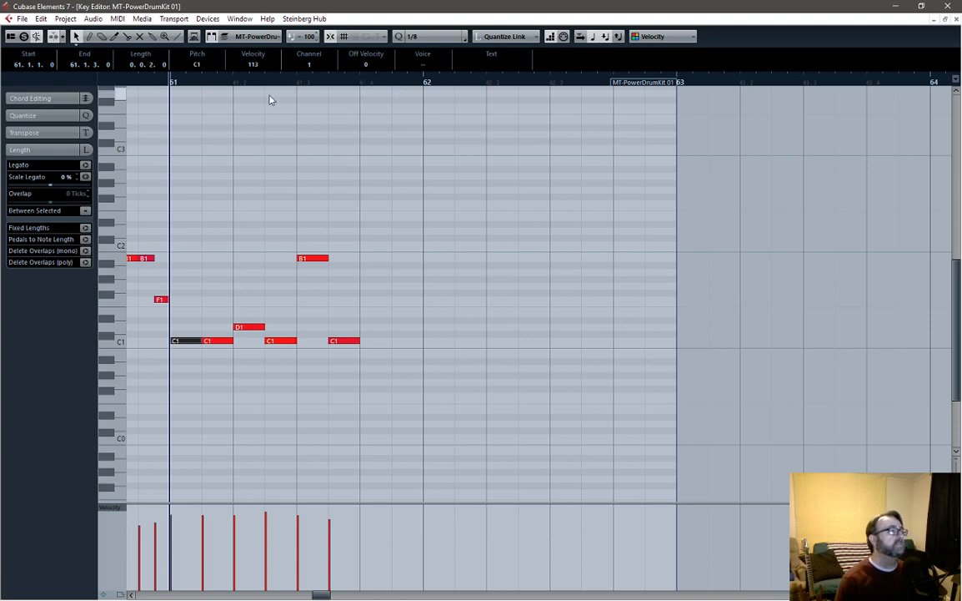
key("space")
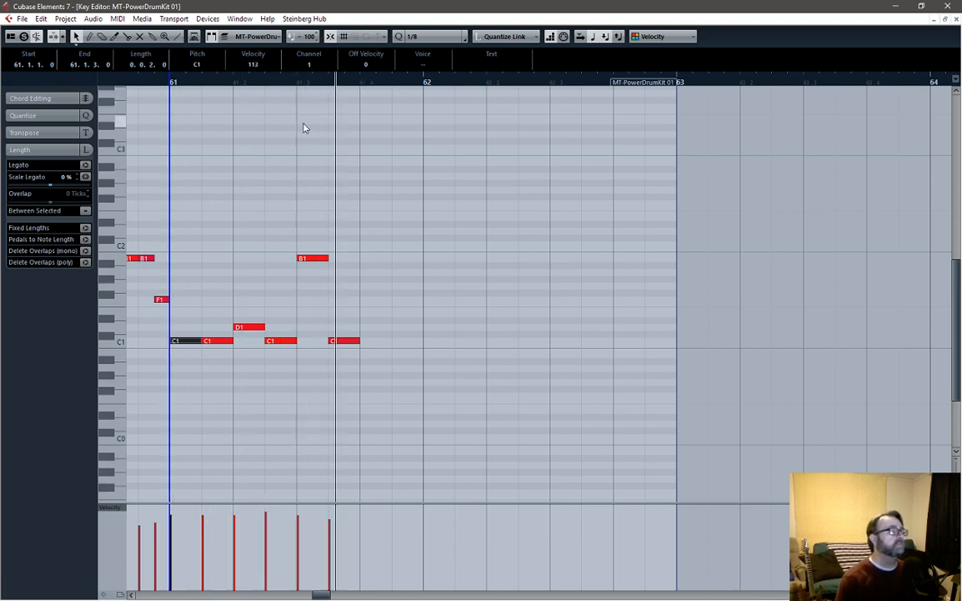
Step: Undo the stray D1 at the start of bar 61 and step-enter D1 and C1 eighth notes on beat 4
left_click(361, 82)
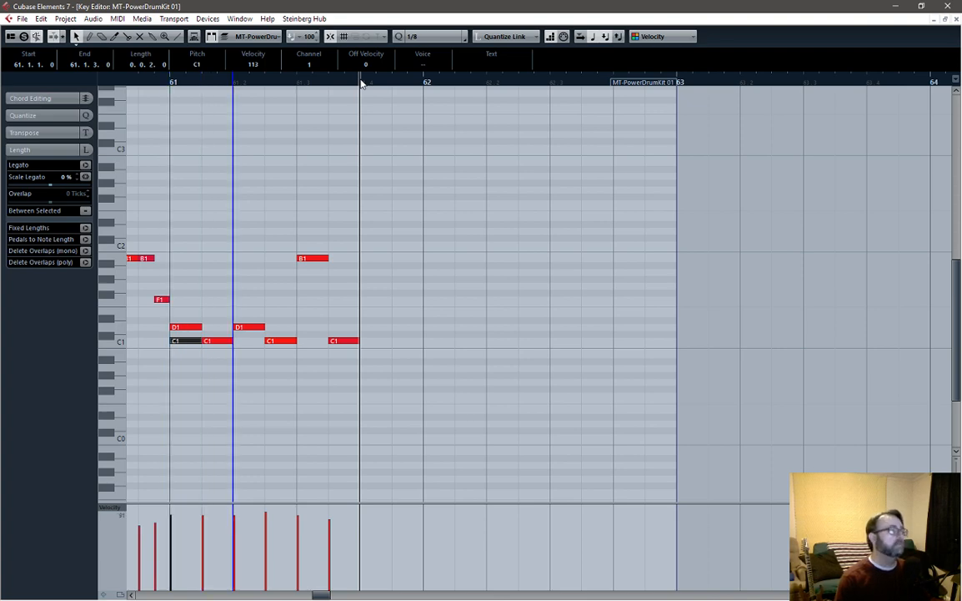
key("ctrl+z")
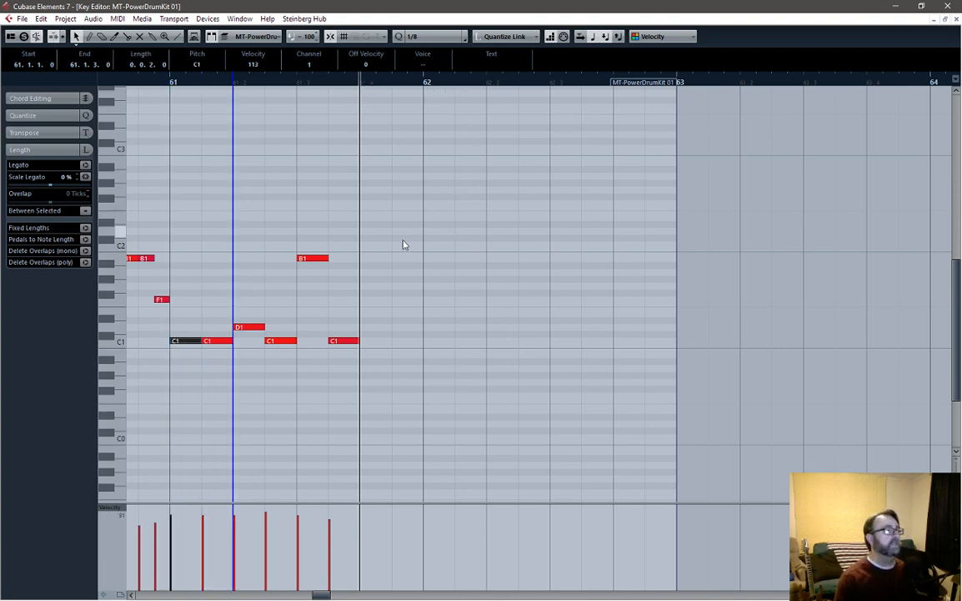
left_click(367, 259)
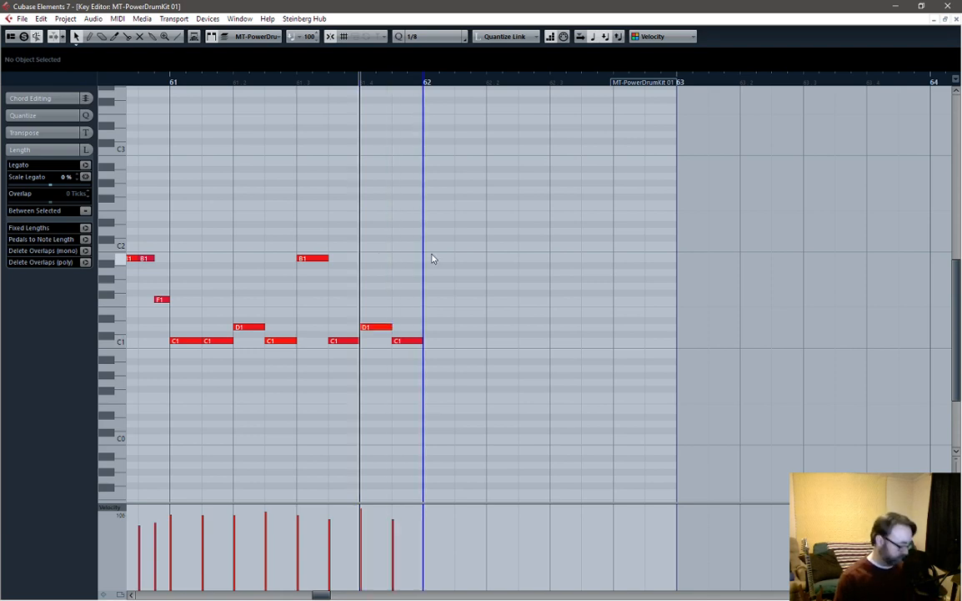
key("space")
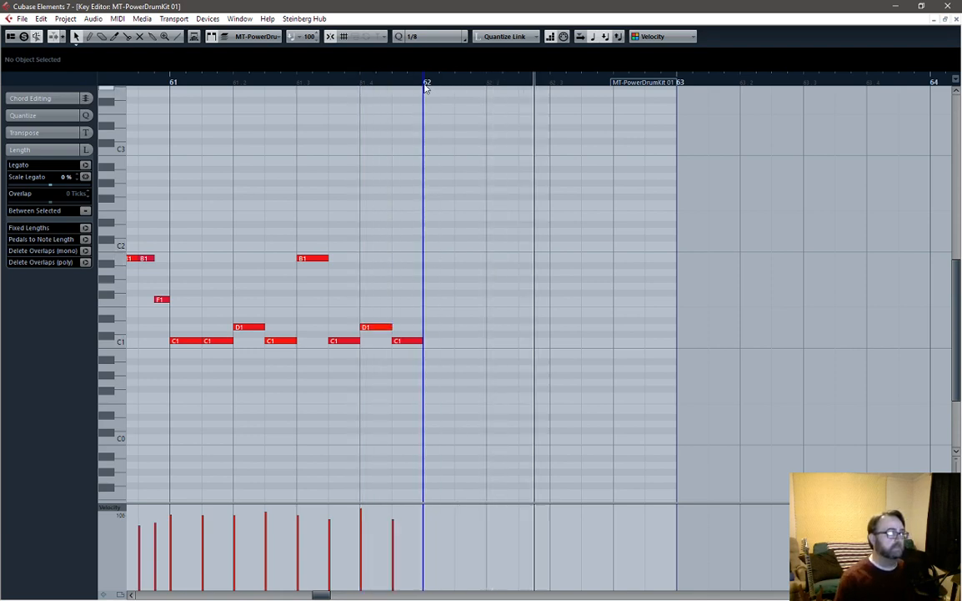
key("space")
Step: Step-enter paired eighth-note stabs of C1, D1 and F1 in bar 62, starting on the offbeats of beats 1 and 3, and play them back
left_click(425, 82)
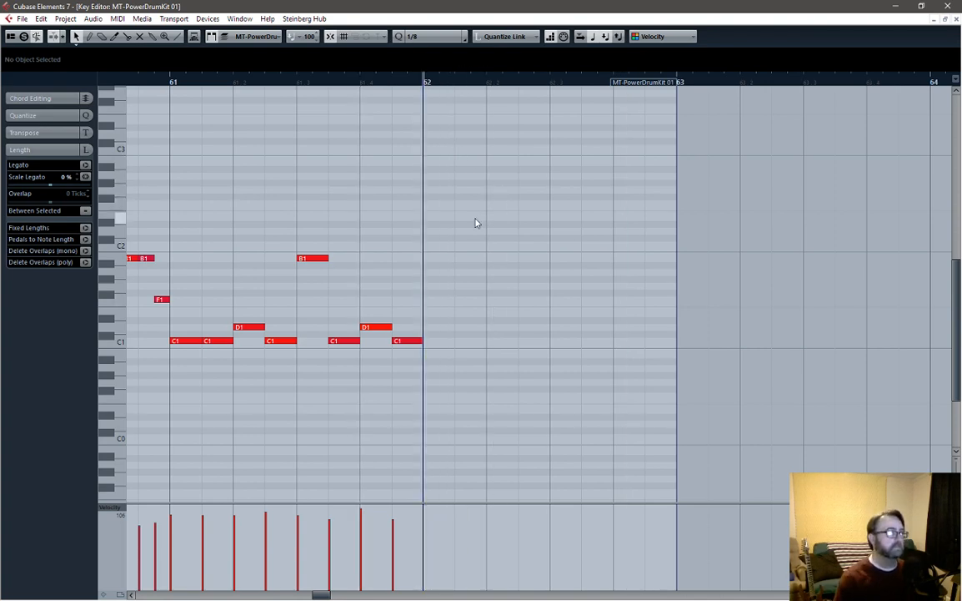
left_click(460, 233)
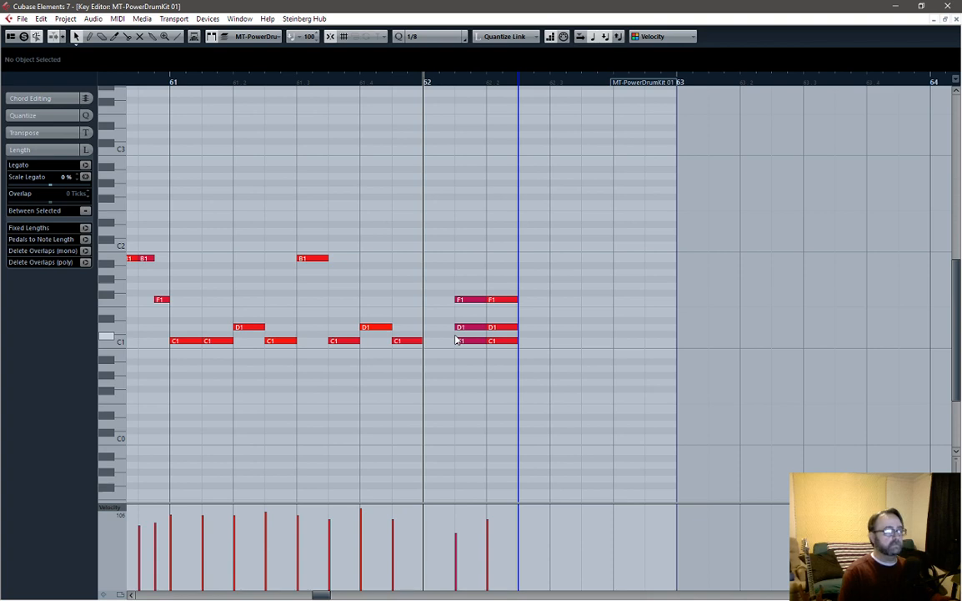
left_click(586, 334)
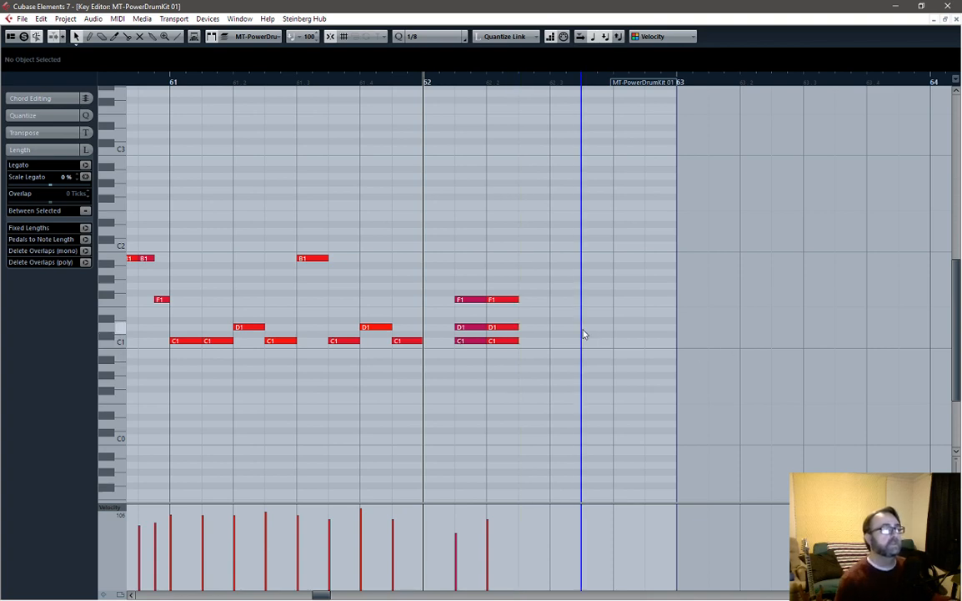
key("ctrl+v")
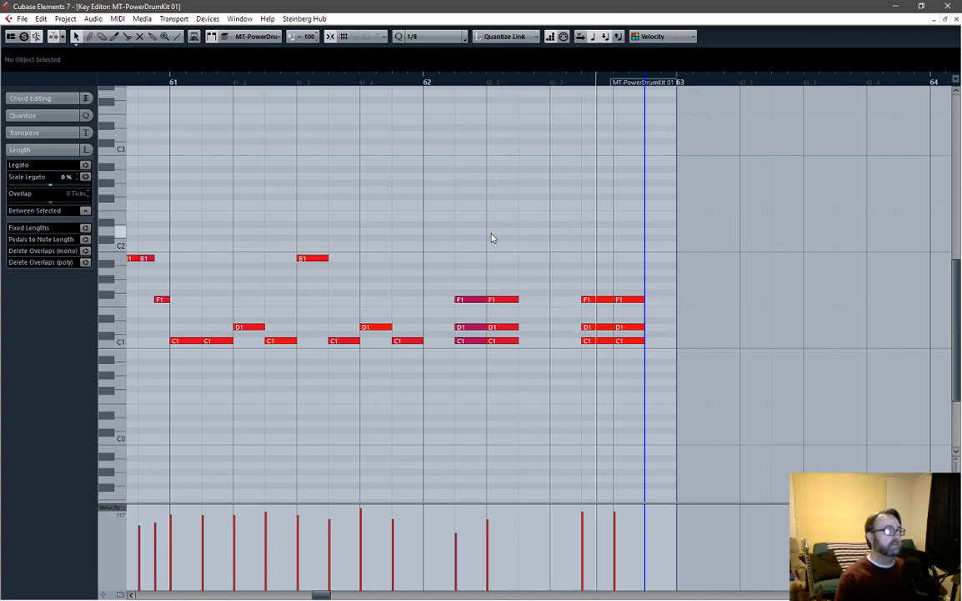
key("space")
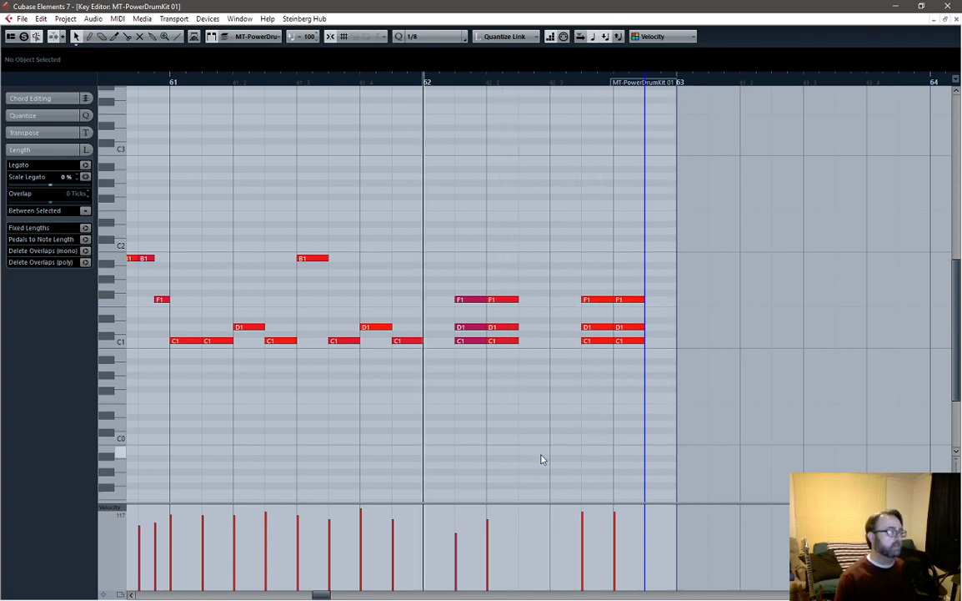
Step: Duplicate the four-bar drum part so the copy starts at bar 63, and review the copy in the key editor
left_click(957, 20)
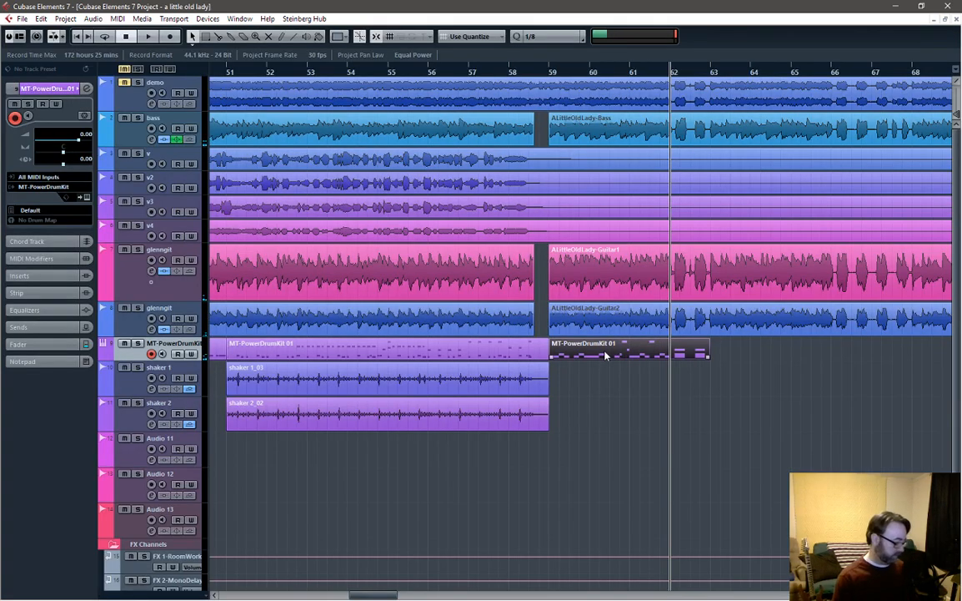
left_click(711, 74)
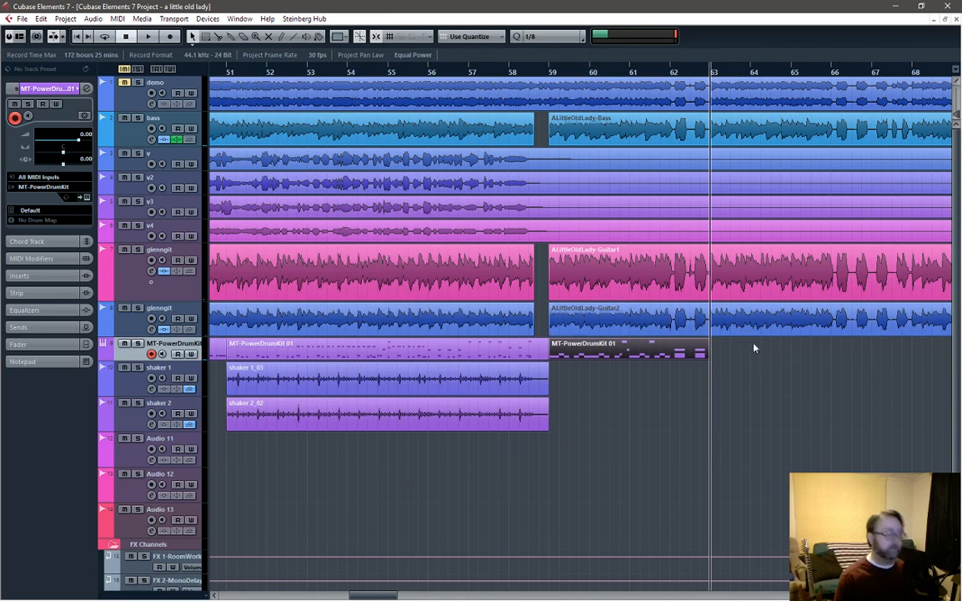
scroll(734, 317, "up", 5)
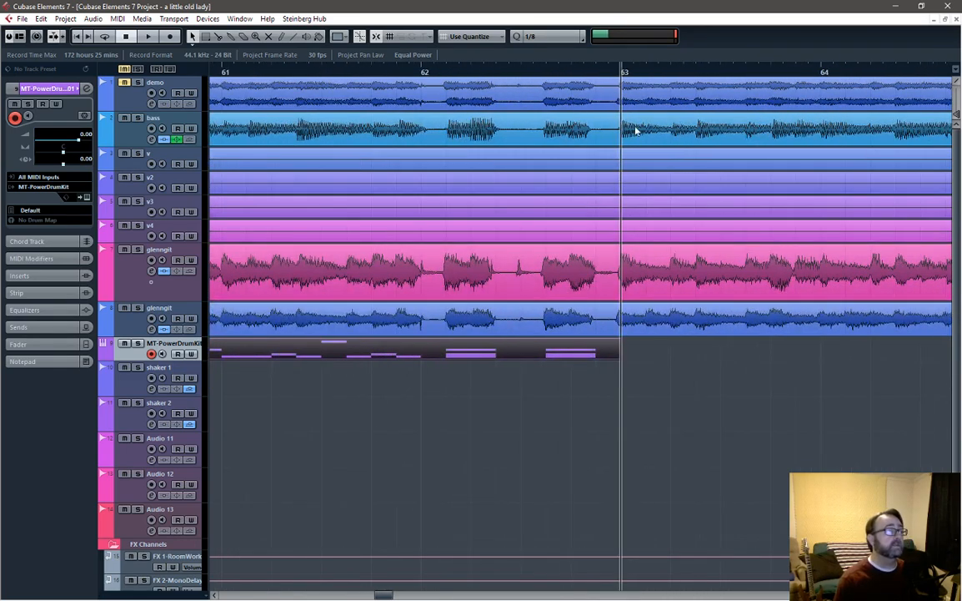
key("ctrl+d")
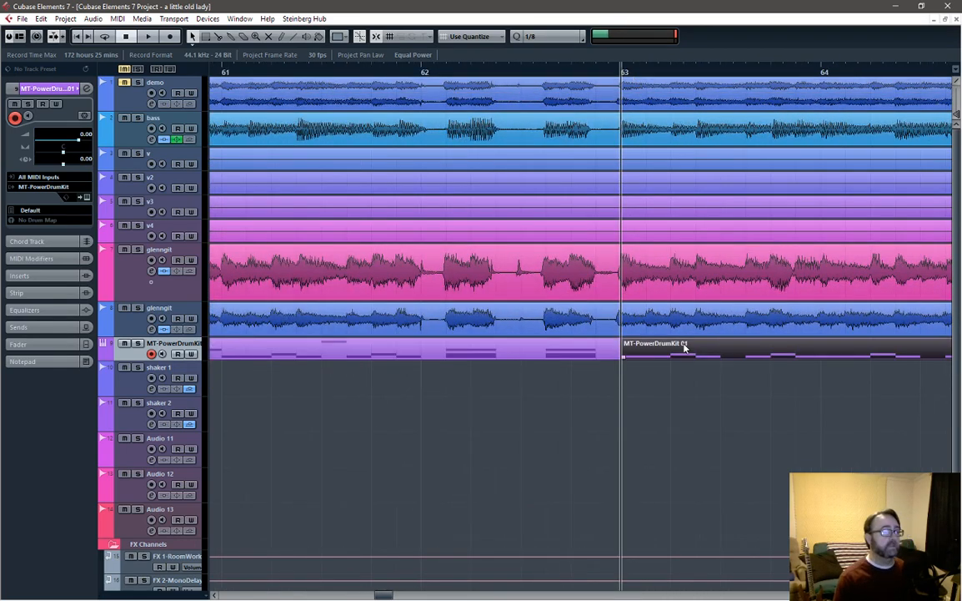
double_click(683, 344)
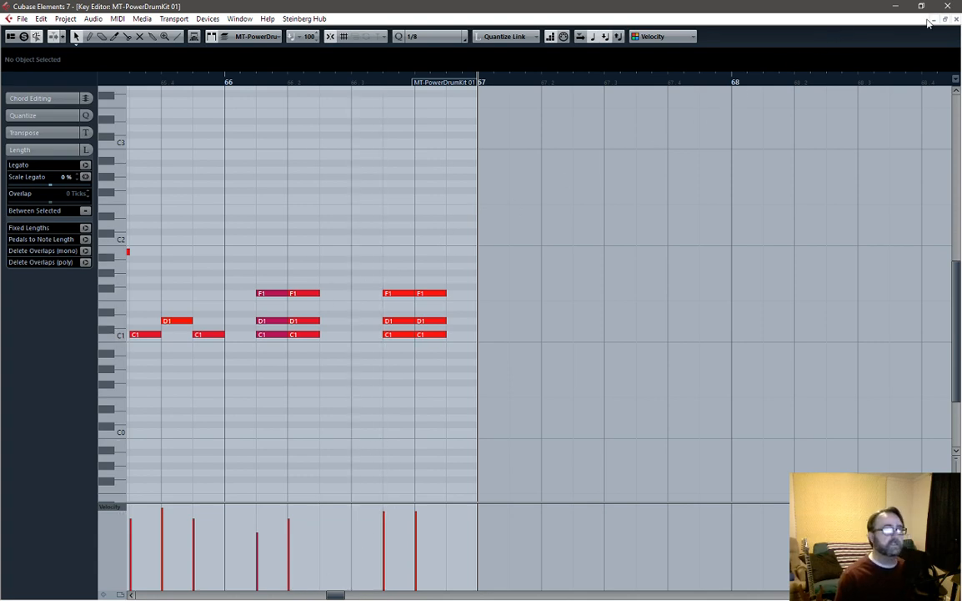
left_click(957, 19)
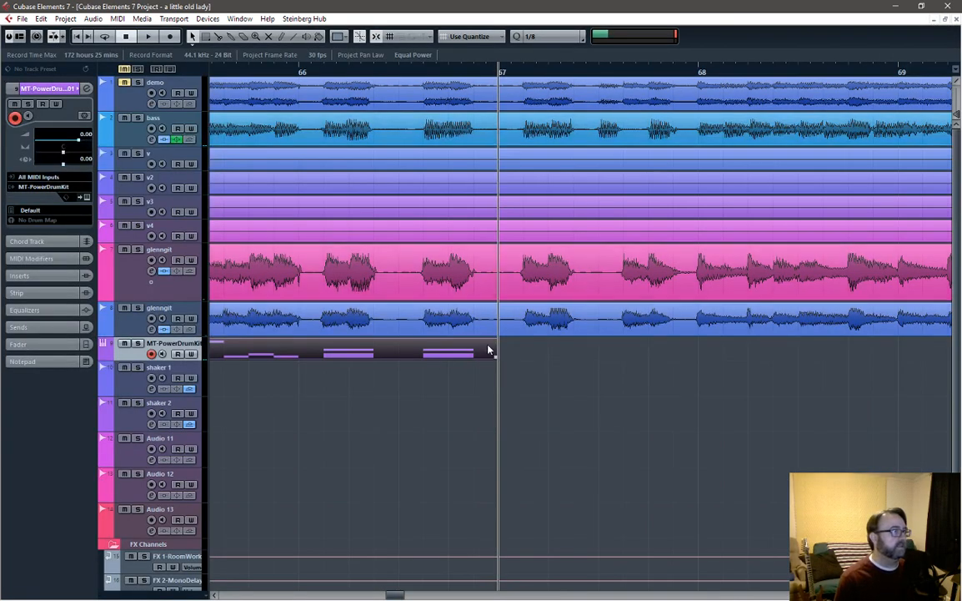
Step: Place the cursor at bar 59 and reopen the drum part that starts there in the key editor
scroll(400, 488, "down", 5)
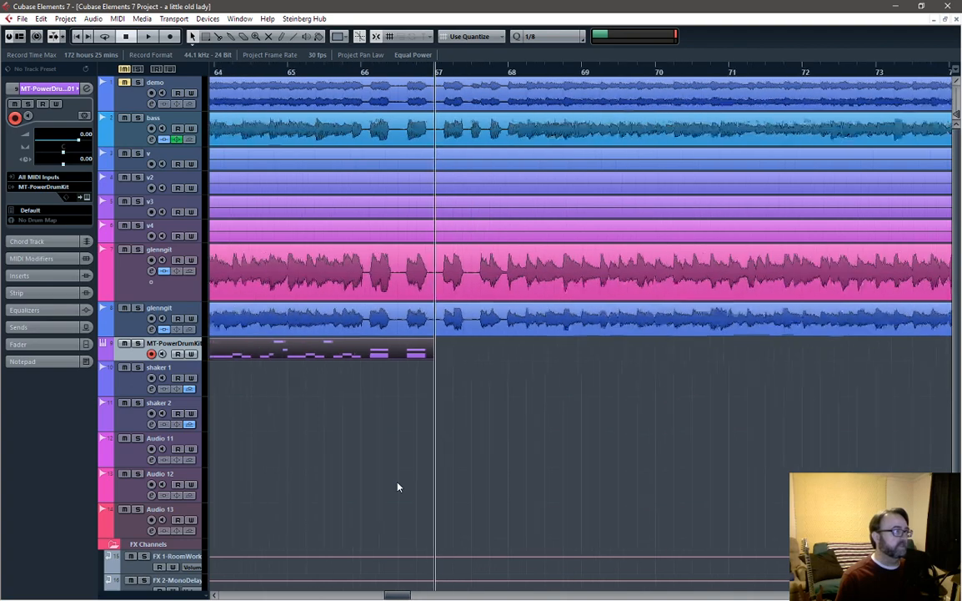
left_click_drag(397, 595, 362, 595)
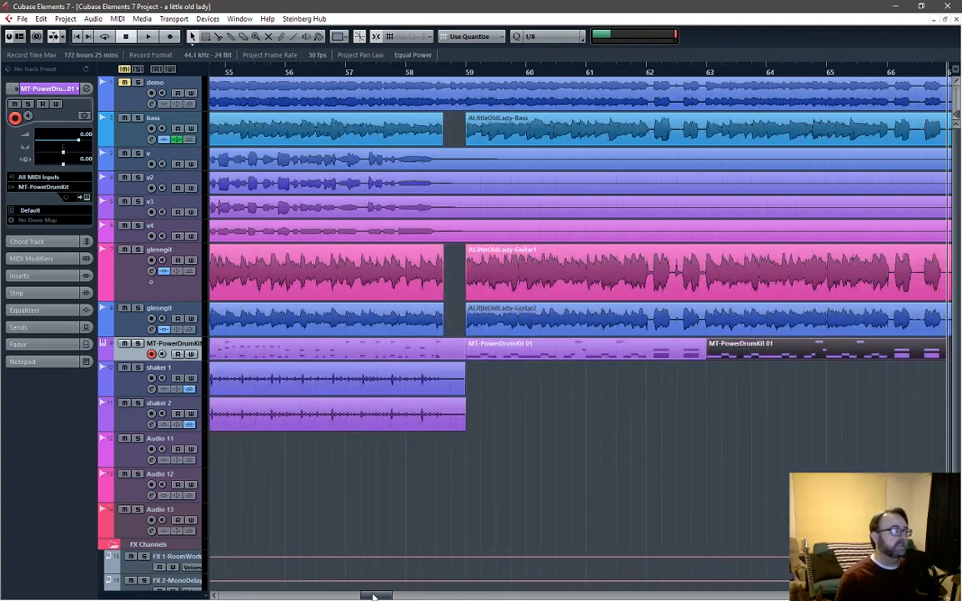
left_click(468, 72)
double_click(505, 352)
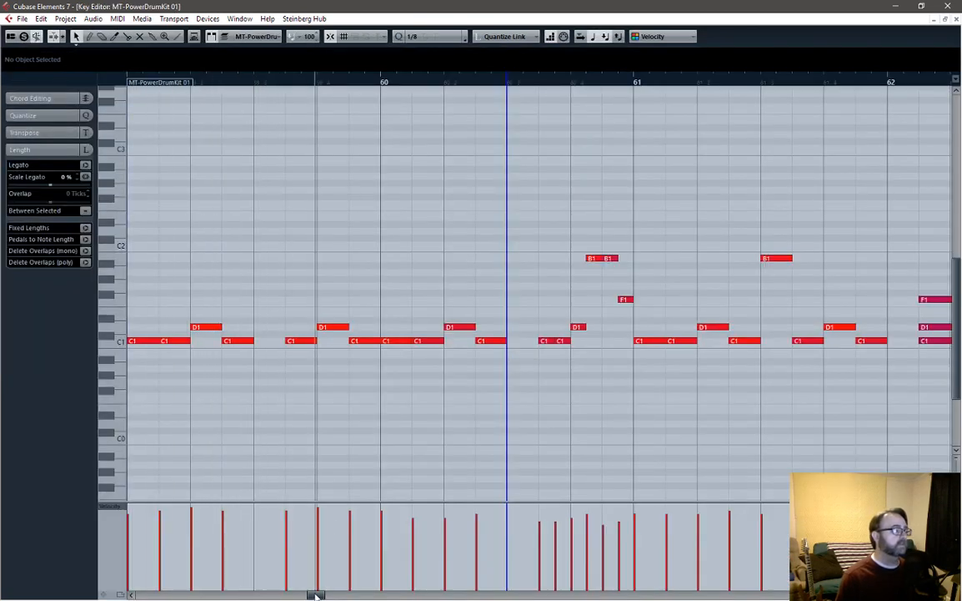
left_click_drag(315, 594, 313, 595)
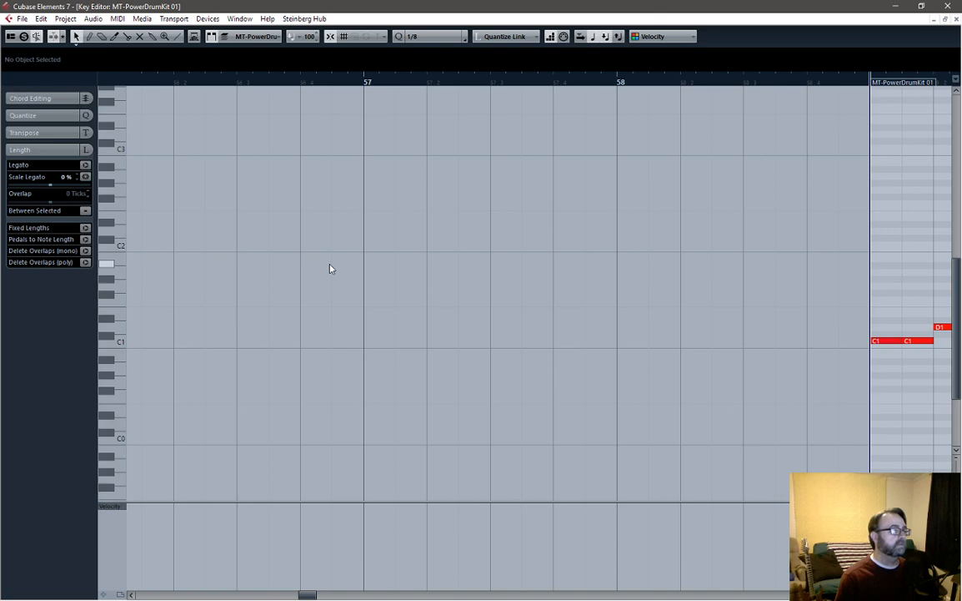
left_click_drag(307, 594, 323, 595)
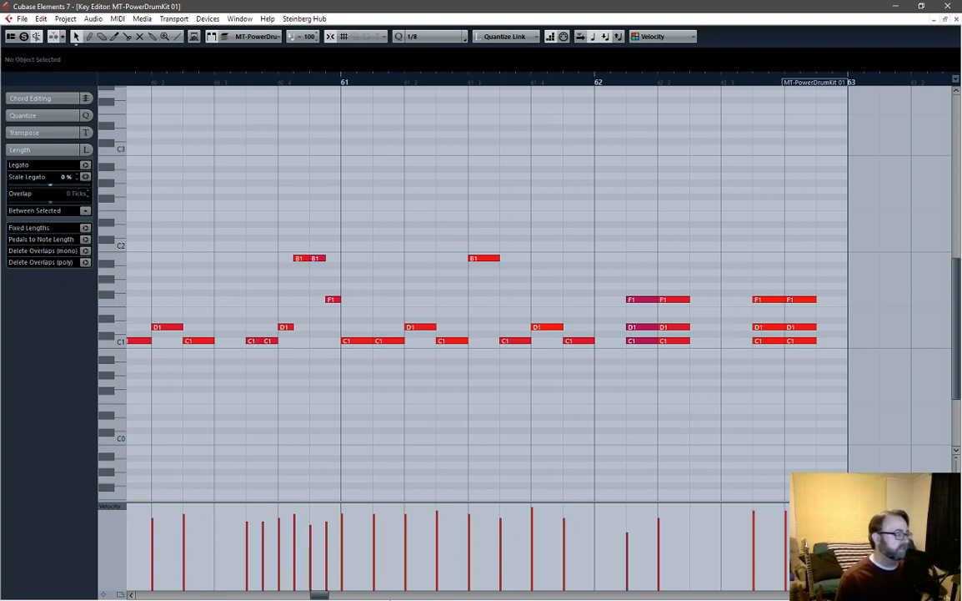
left_click_drag(320, 594, 313, 597)
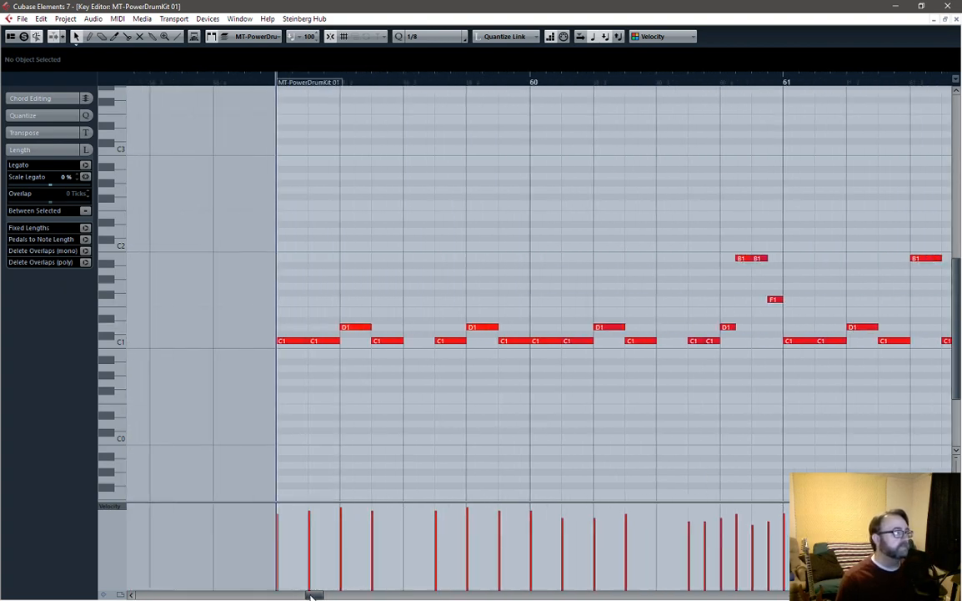
Step: With quantize at 1/4, step-enter C#2 at bars 59 and 61 and D#2 quarter notes on their remaining beats and throughout bar 60, then play back
scroll(447, 226, "down", 3)
right_click(447, 225)
left_click(444, 222)
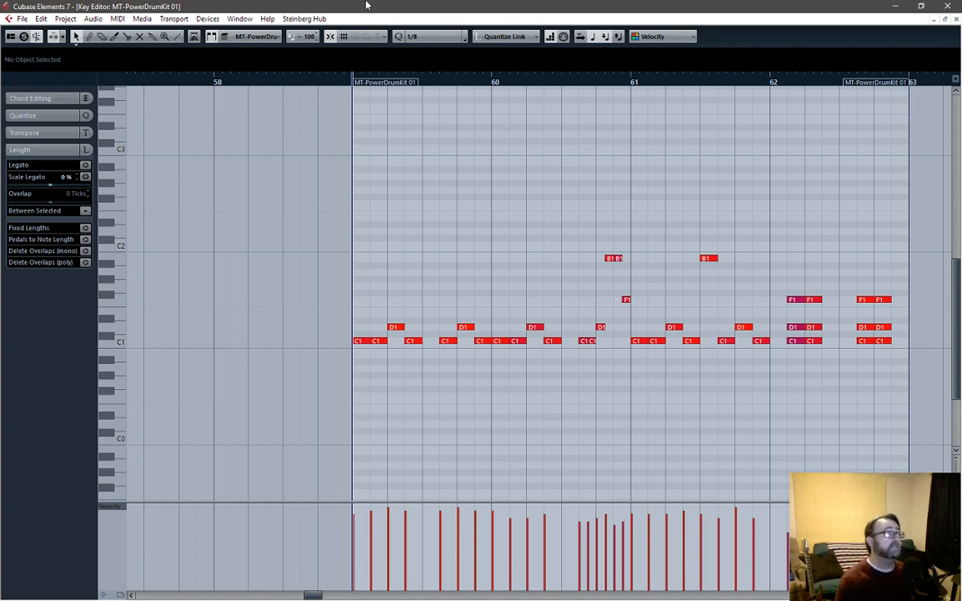
left_click(415, 36)
left_click(421, 73)
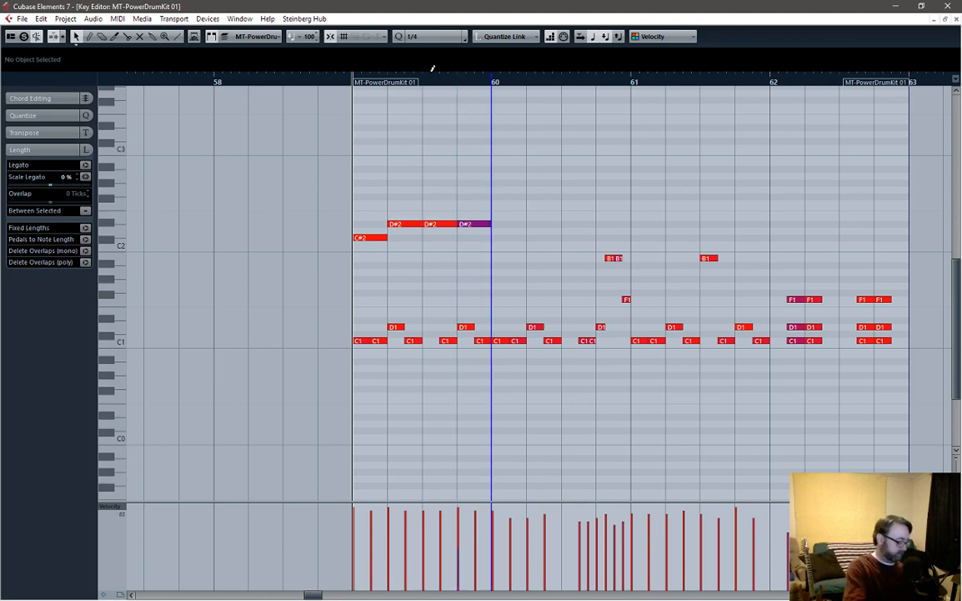
key("Left")
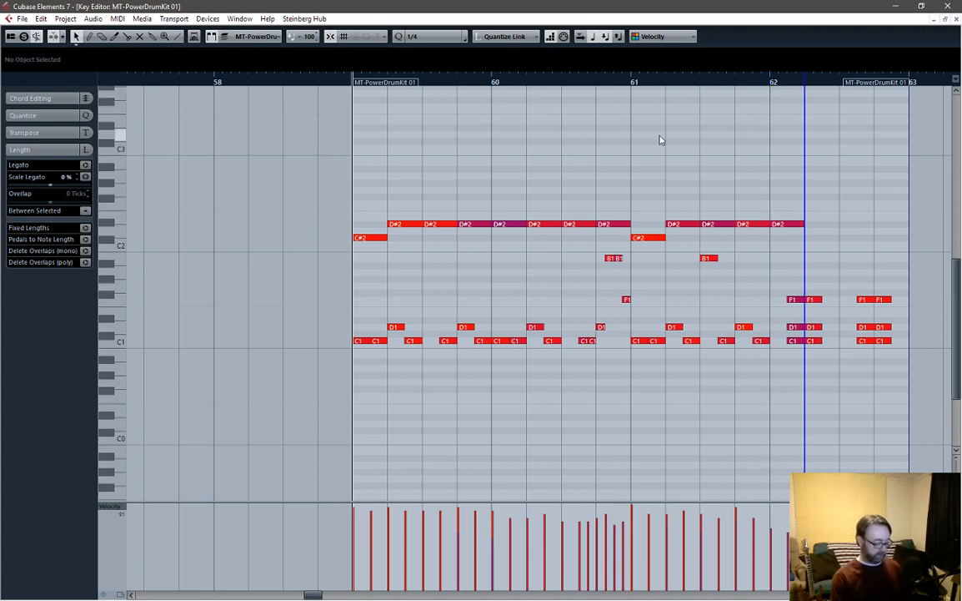
key("ctrl+z")
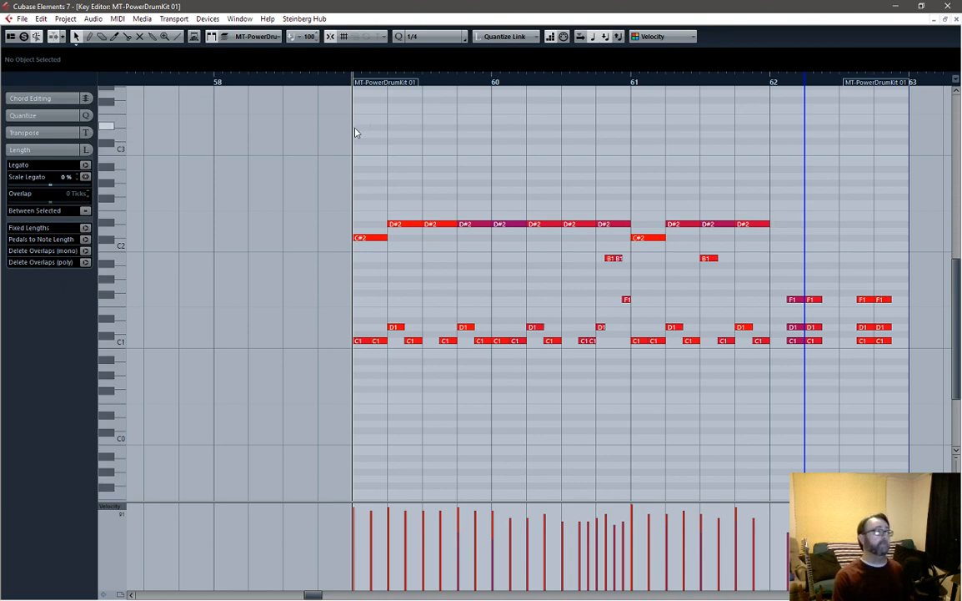
key("space")
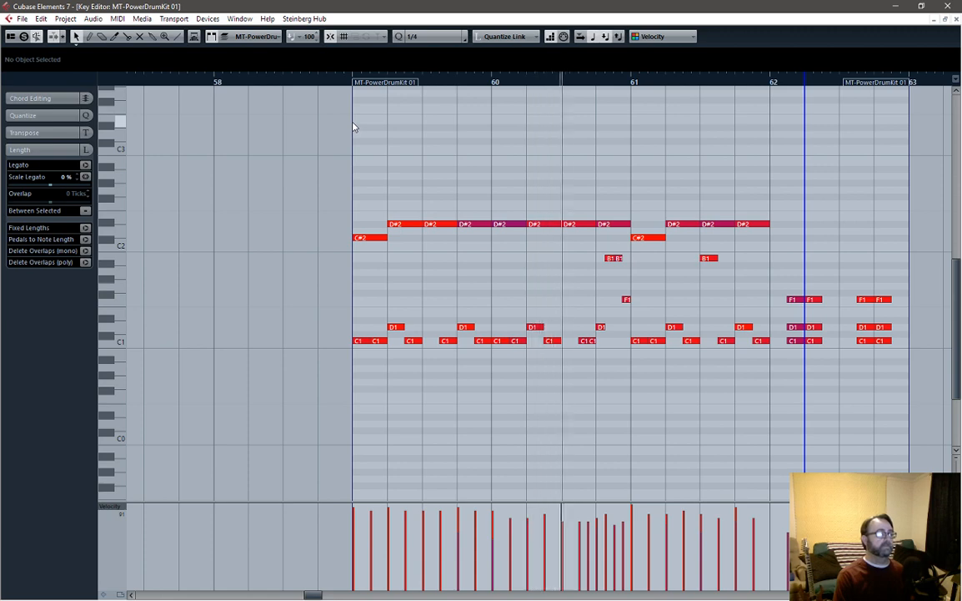
Step: Delete the D#2 on beat 4 of bar 60 and the C1 sixteenth just before that beat, playing back each change
left_click(608, 224)
key("Delete")
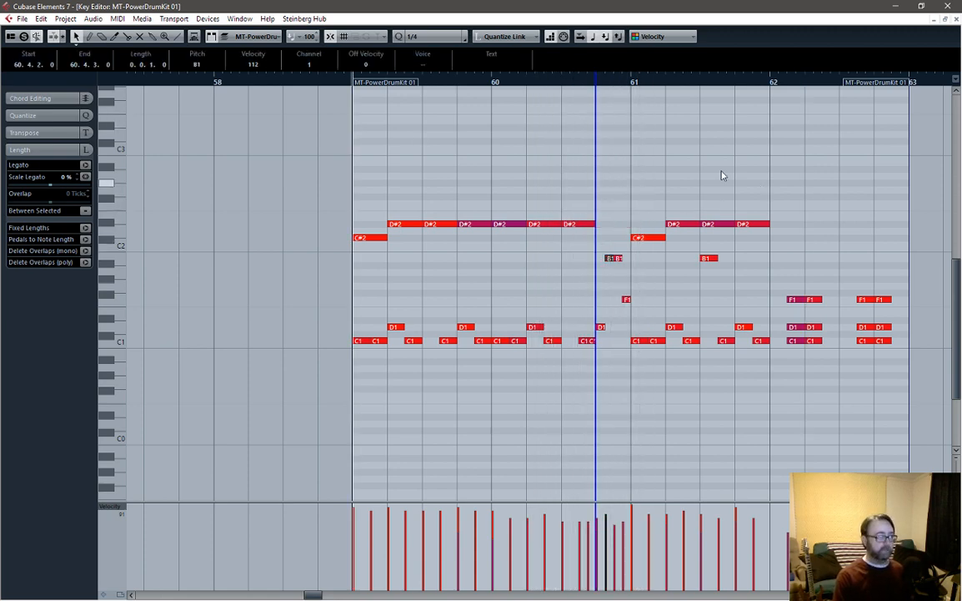
key("space")
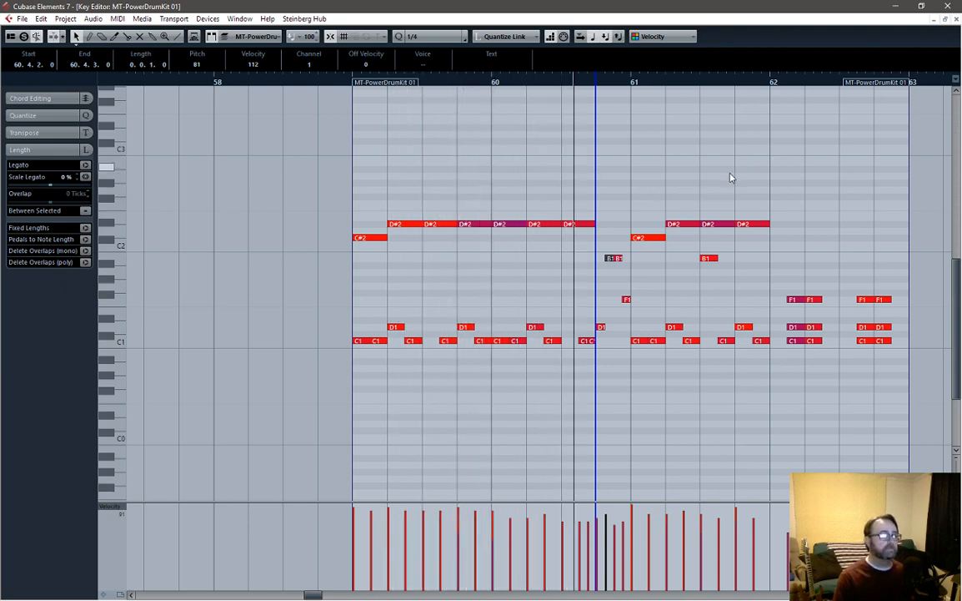
left_click(592, 342)
key("Delete")
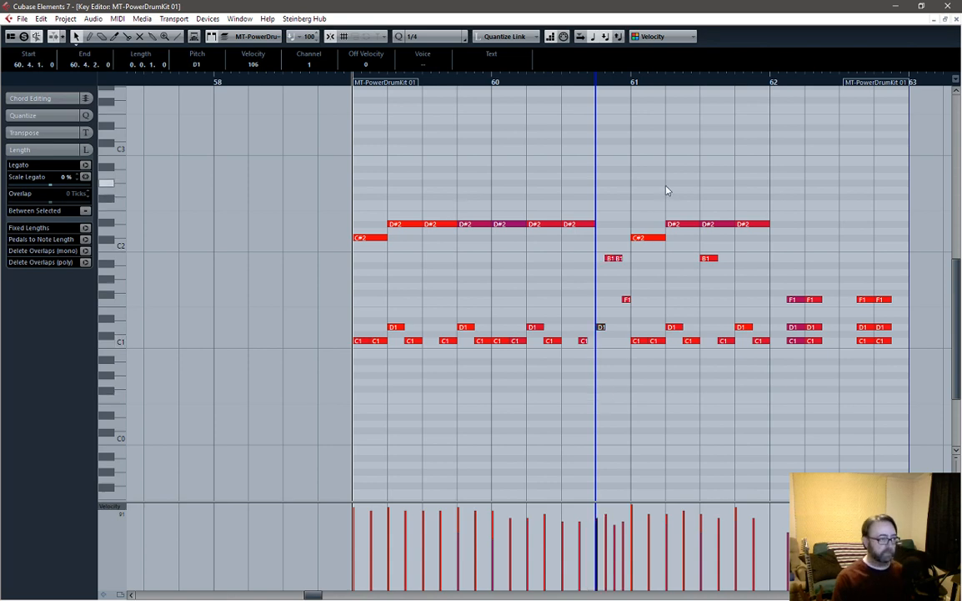
key("space")
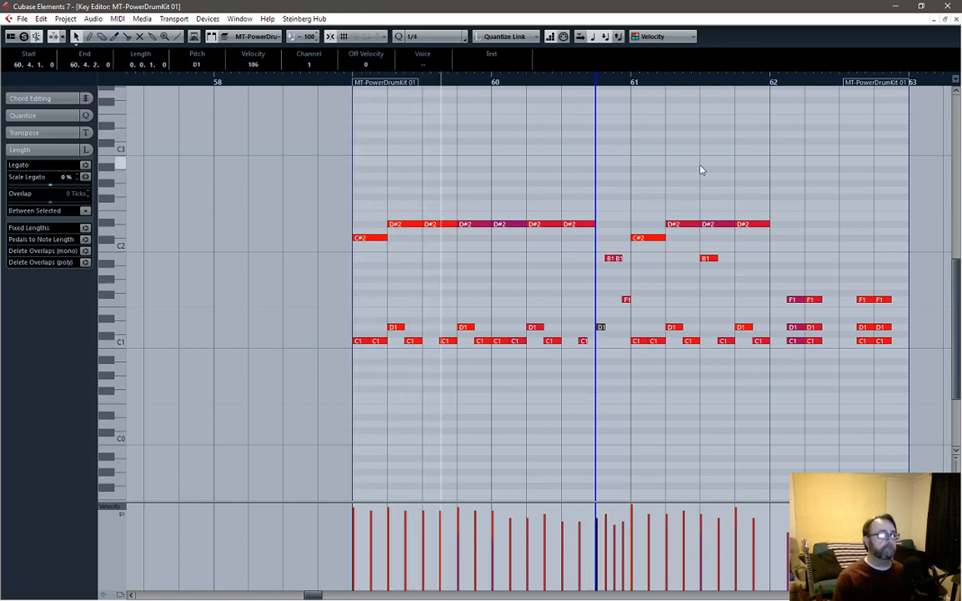
key("space")
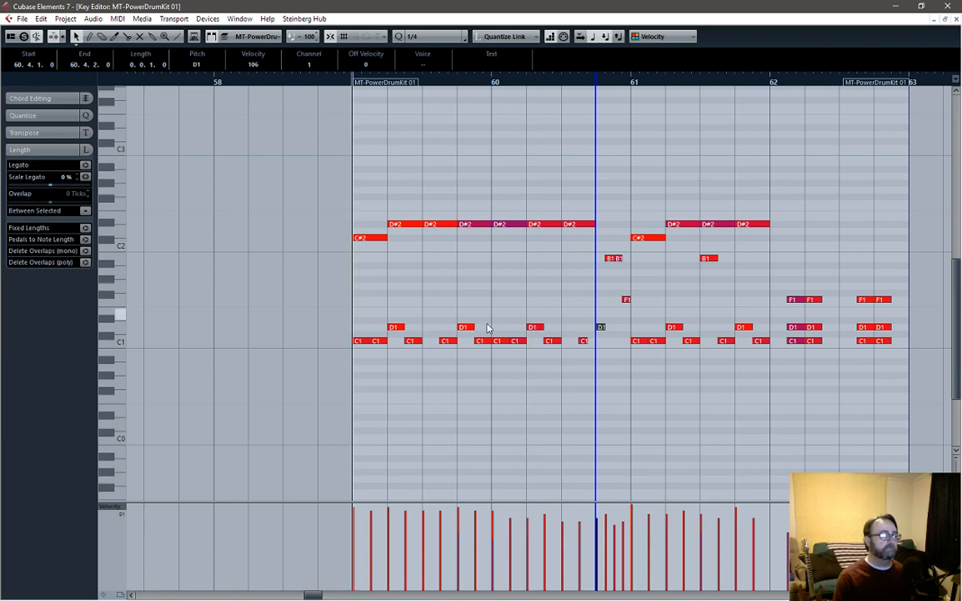
Step: Remove the last C1 eighth note of bar 59, on the offbeat of beat 4, and play the part back
left_click(478, 341)
left_click_drag(480, 341, 497, 341)
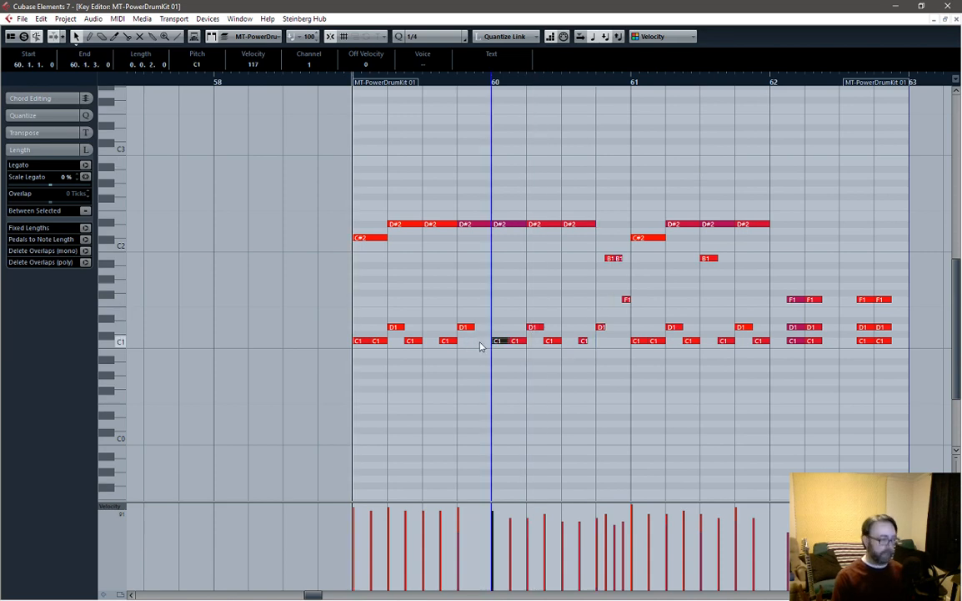
key("space")
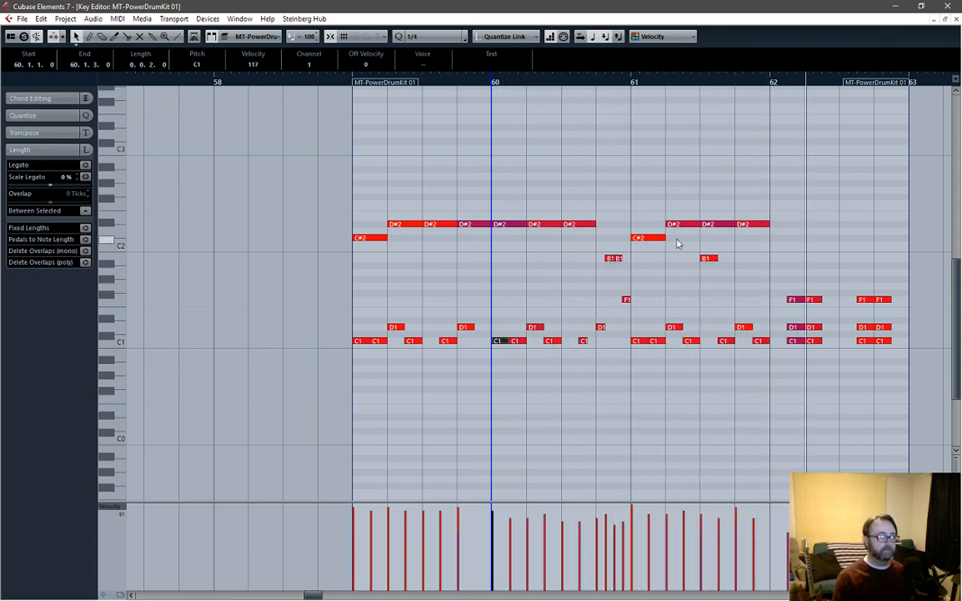
key("space")
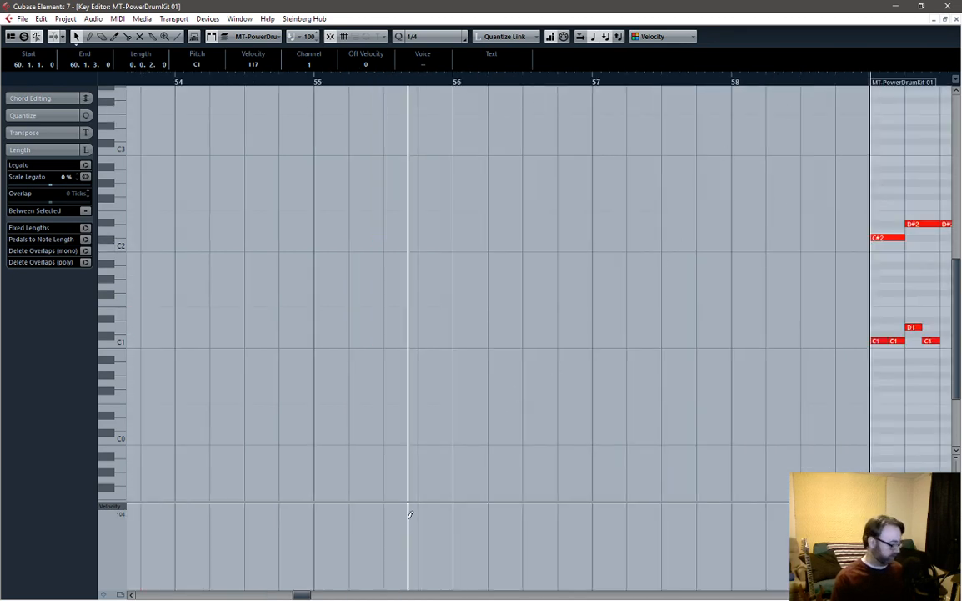
Step: Return to the project window, extend the second drum part to end at bar 68, and audition the song from there
left_click(957, 20)
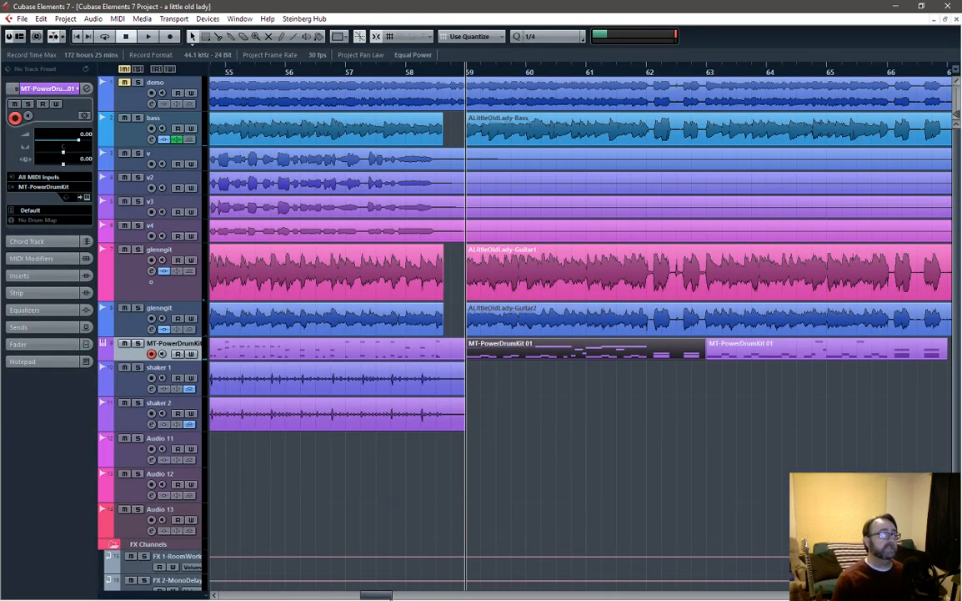
left_click_drag(375, 595, 392, 594)
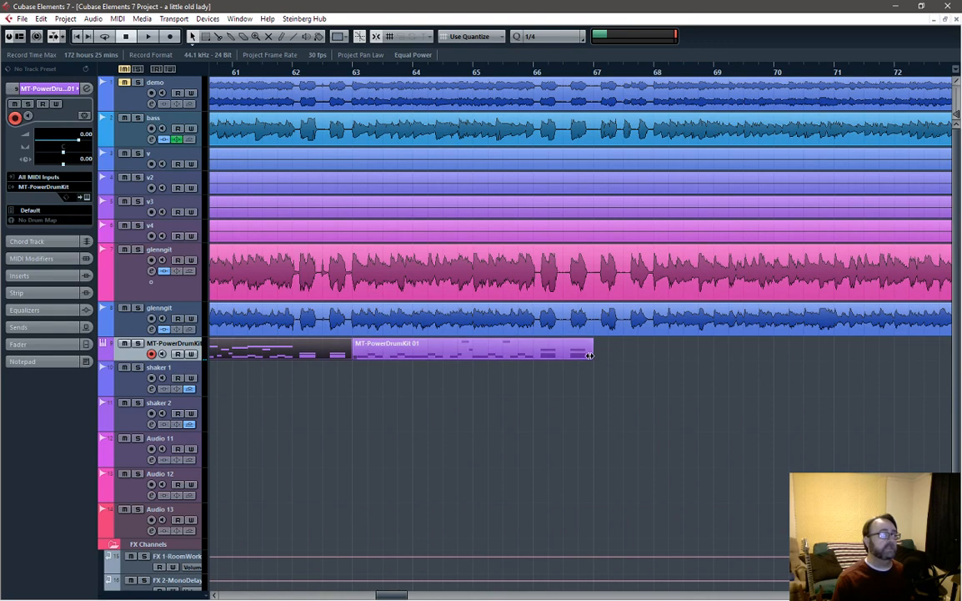
left_click_drag(593, 354, 653, 353)
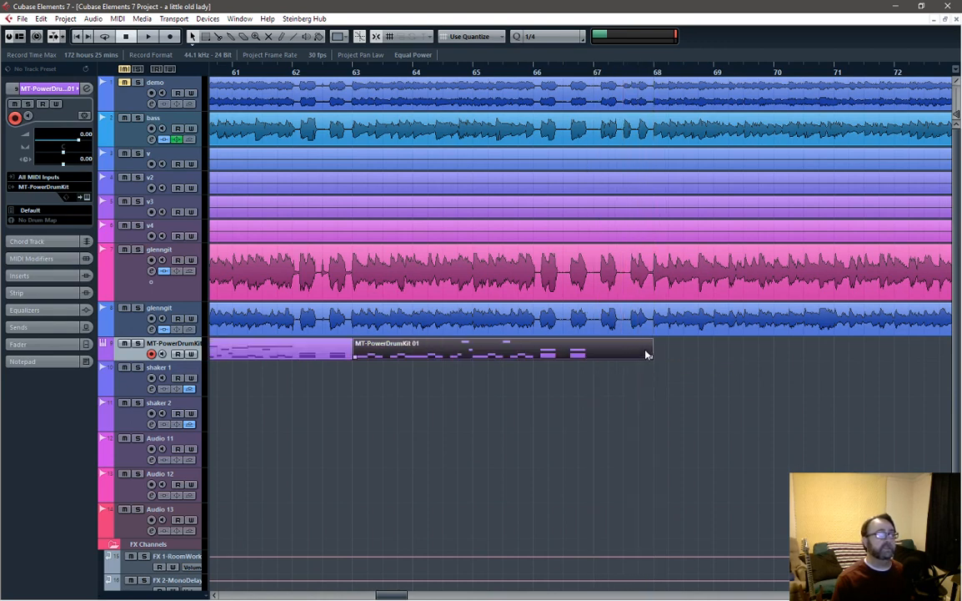
left_click(657, 60)
key("space")
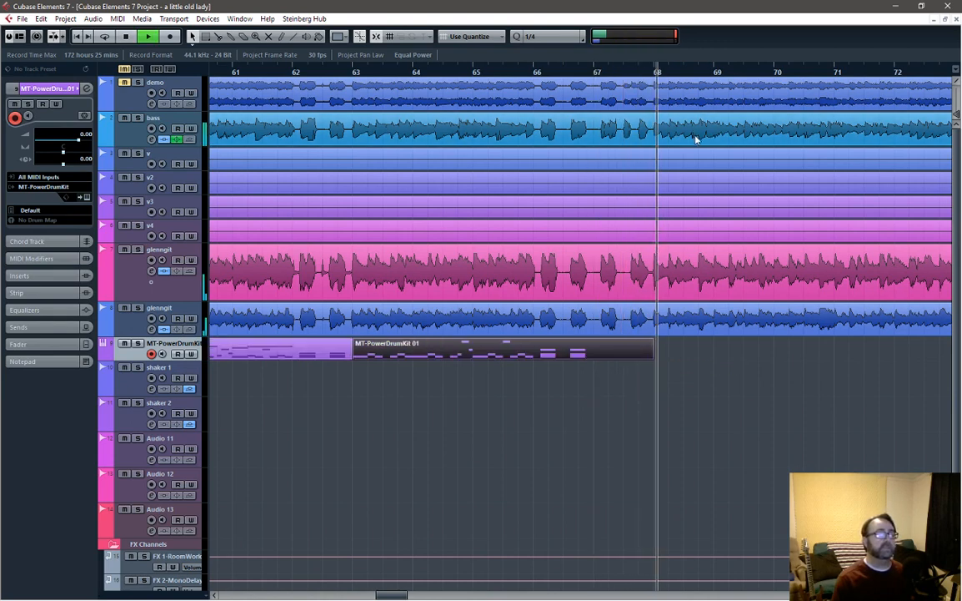
key("space")
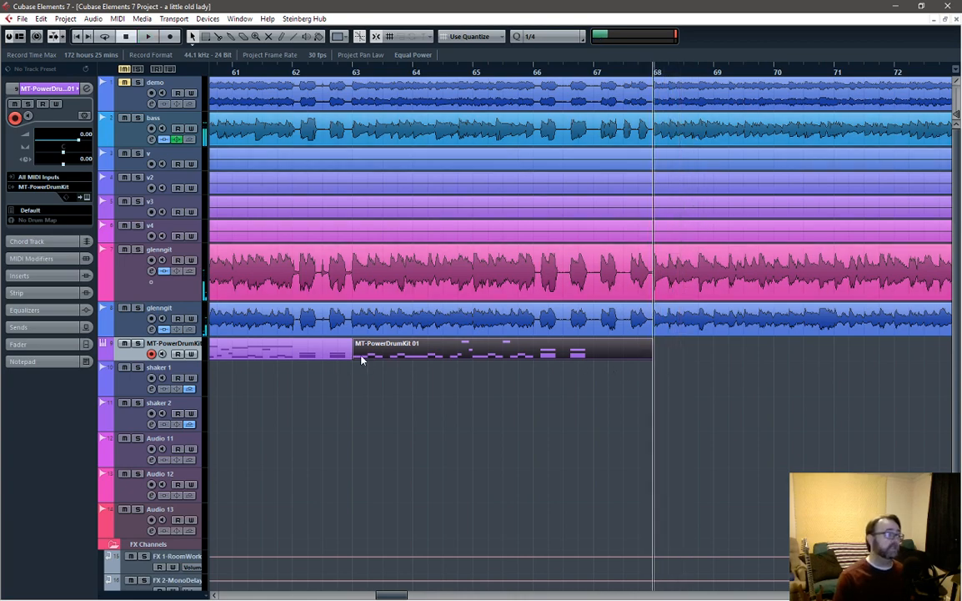
Step: In the copied part, step-enter C#2 at bars 63 and 65 and F2 quarter notes on every other beat through bar 65, then play back
double_click(386, 352)
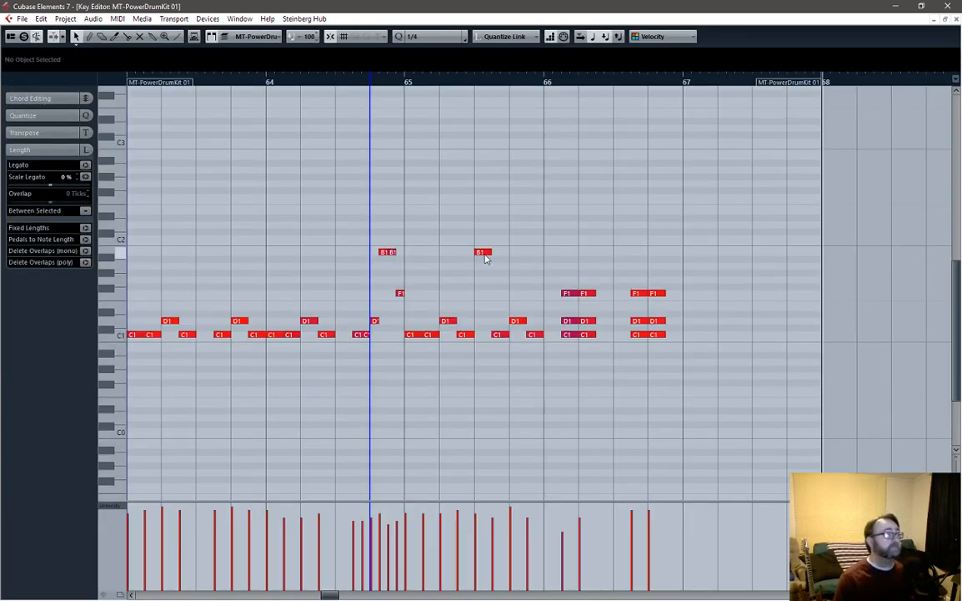
left_click(300, 240)
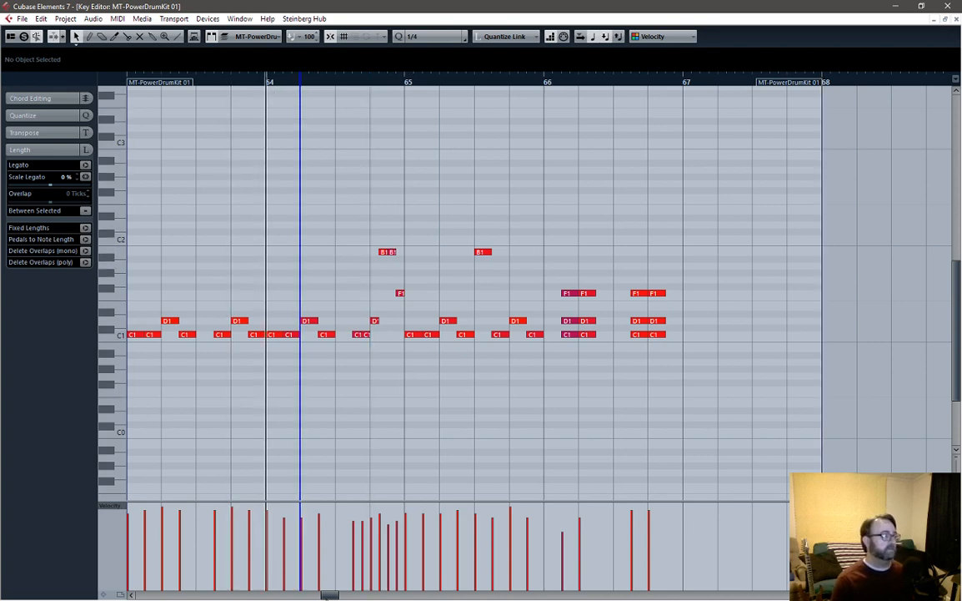
left_click_drag(328, 595, 325, 597)
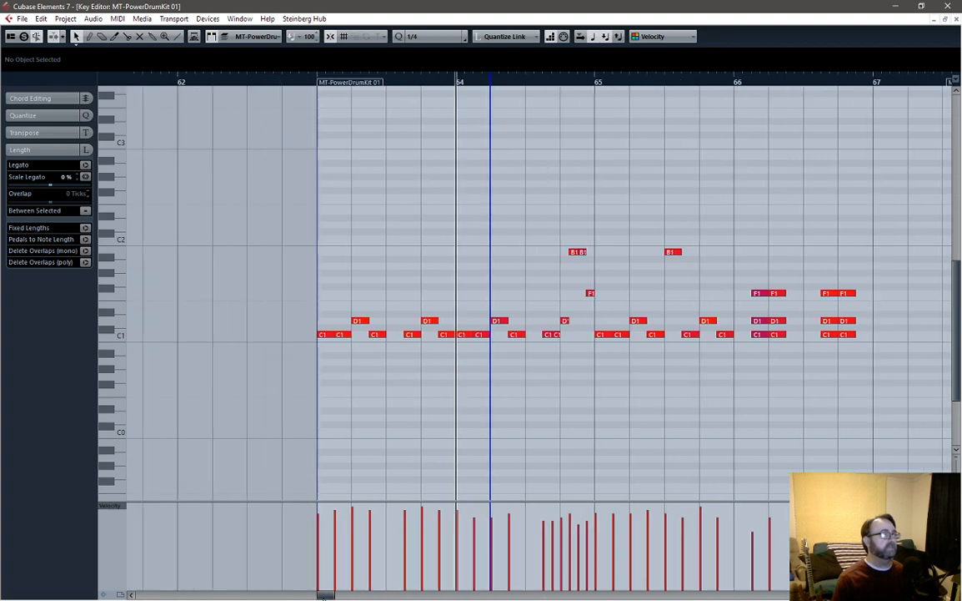
left_click(317, 285)
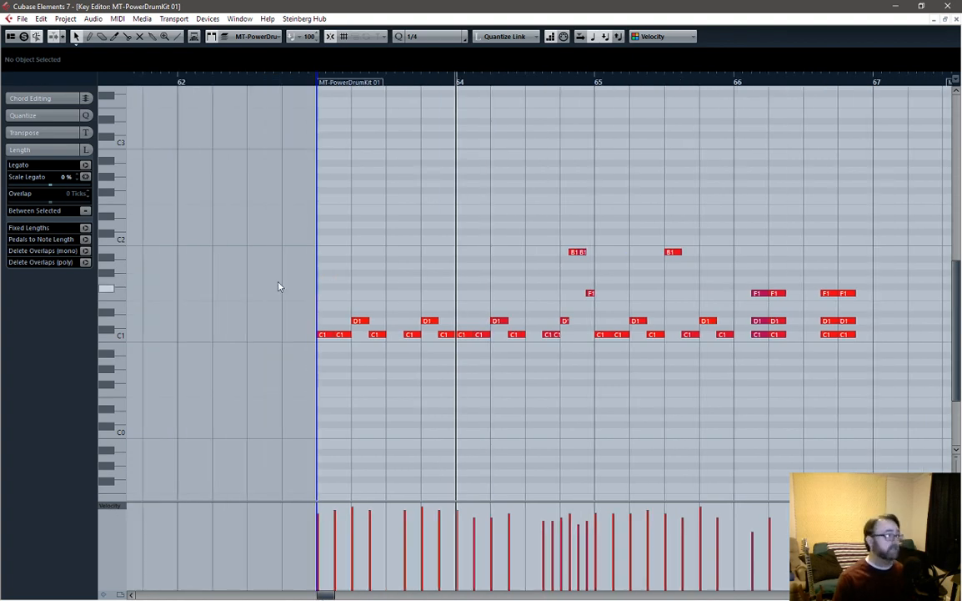
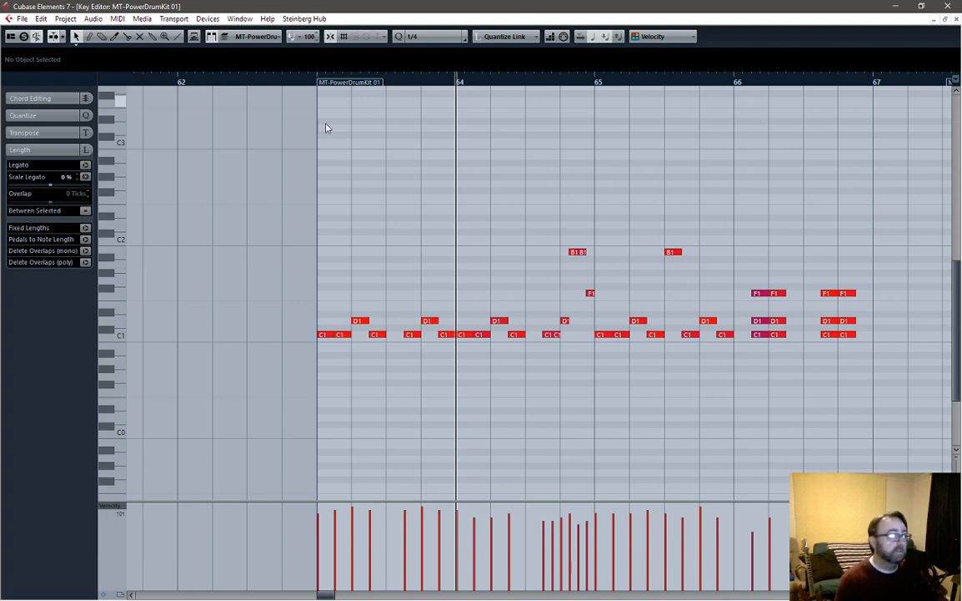
left_click(319, 81)
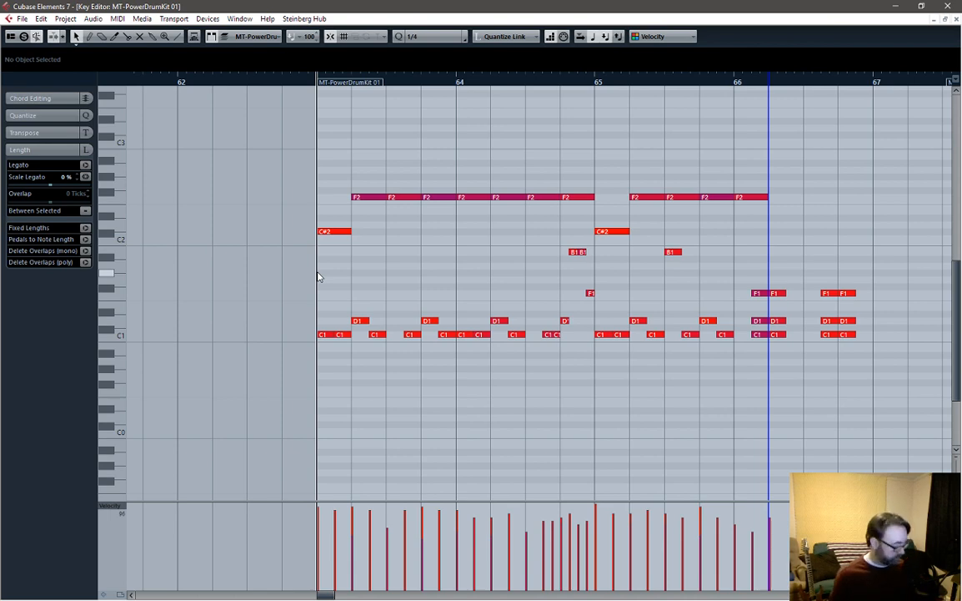
key("ctrl+z")
key("space")
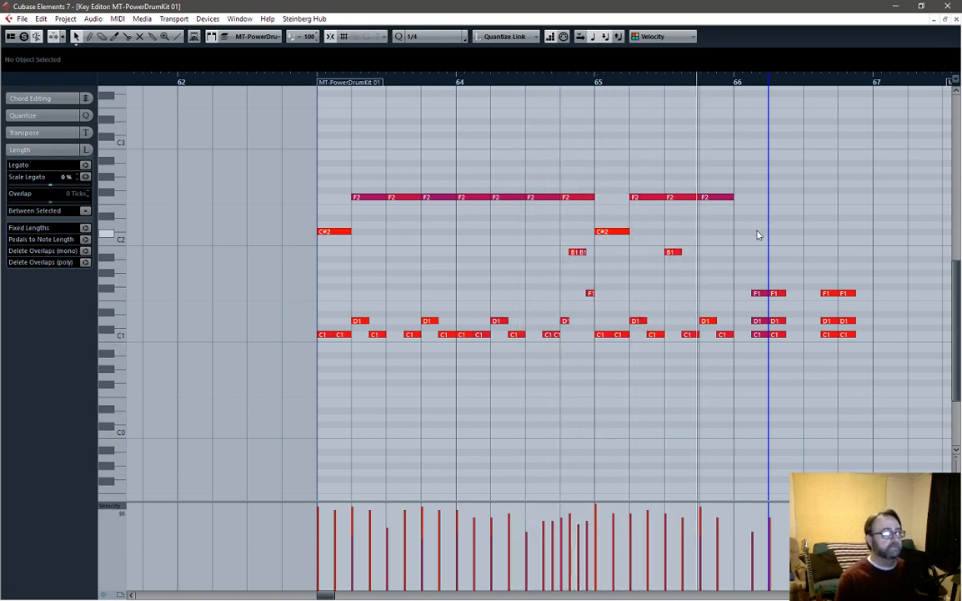
key("space")
Step: Draw a quarter-note F1 at the start of bar 66 and return to the selection tool
right_click(750, 261)
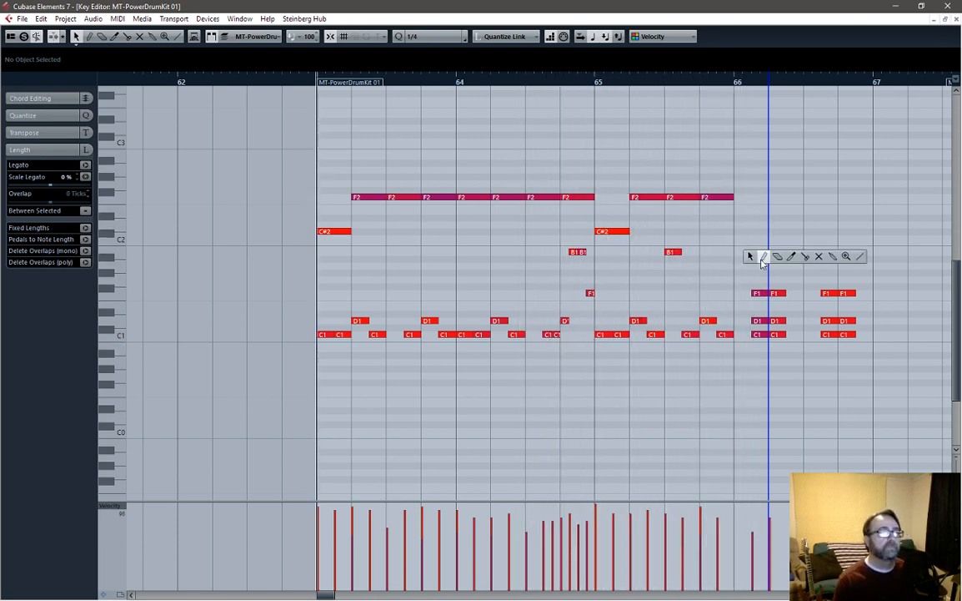
left_click(764, 256)
left_click(738, 293)
key("space")
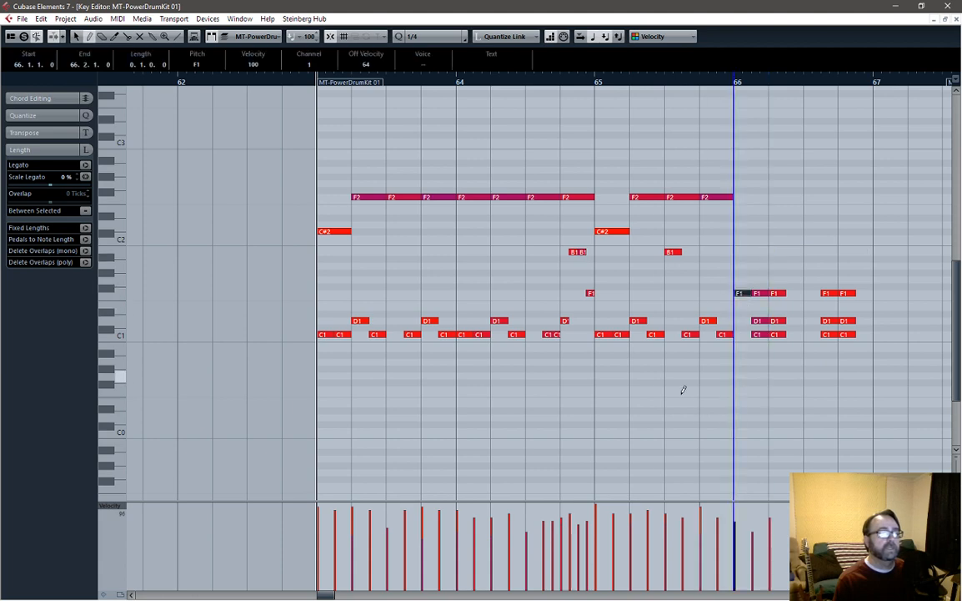
left_click_drag(547, 83, 327, 85)
key("1")
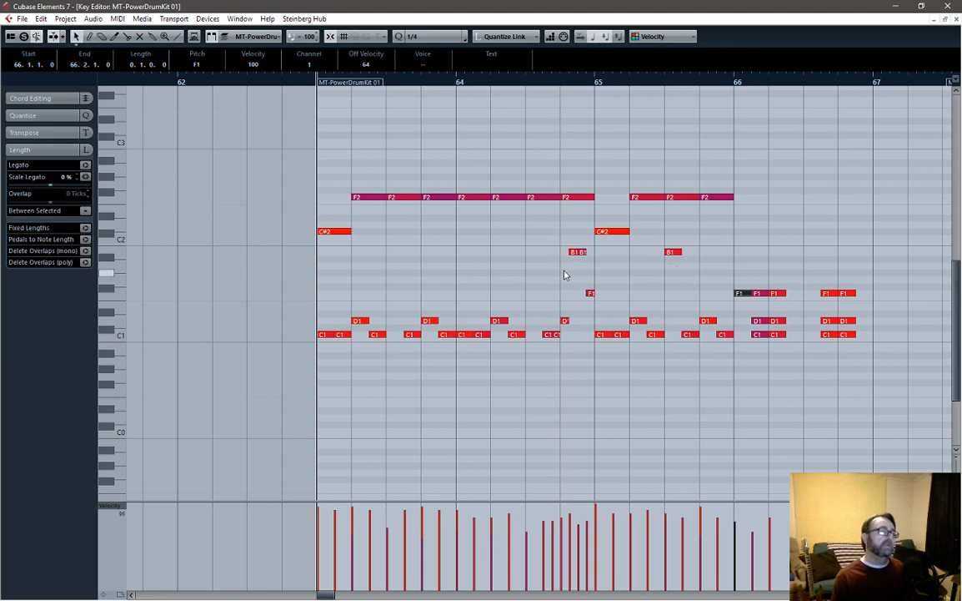
Step: Set quantize to 1/16 and move the two B1 sixteenths on beat 4 of bar 64 down to D1
left_click(572, 252)
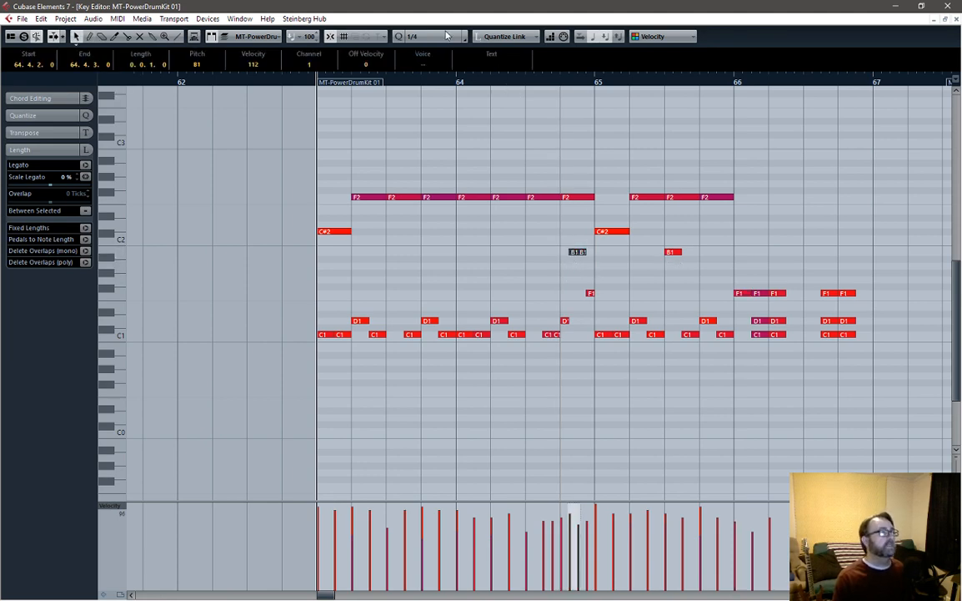
left_click(447, 36)
left_click(449, 102)
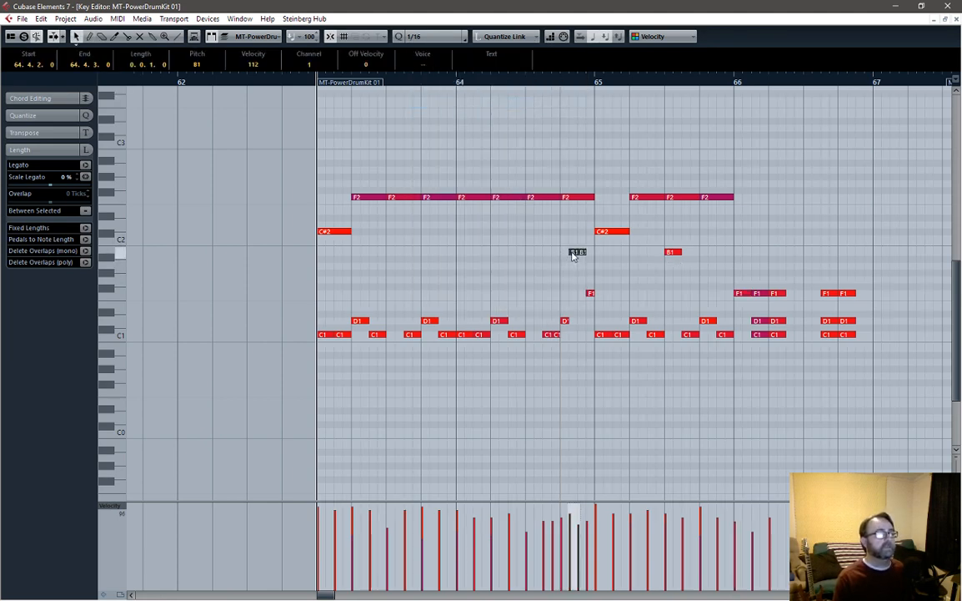
left_click_drag(572, 254, 575, 327)
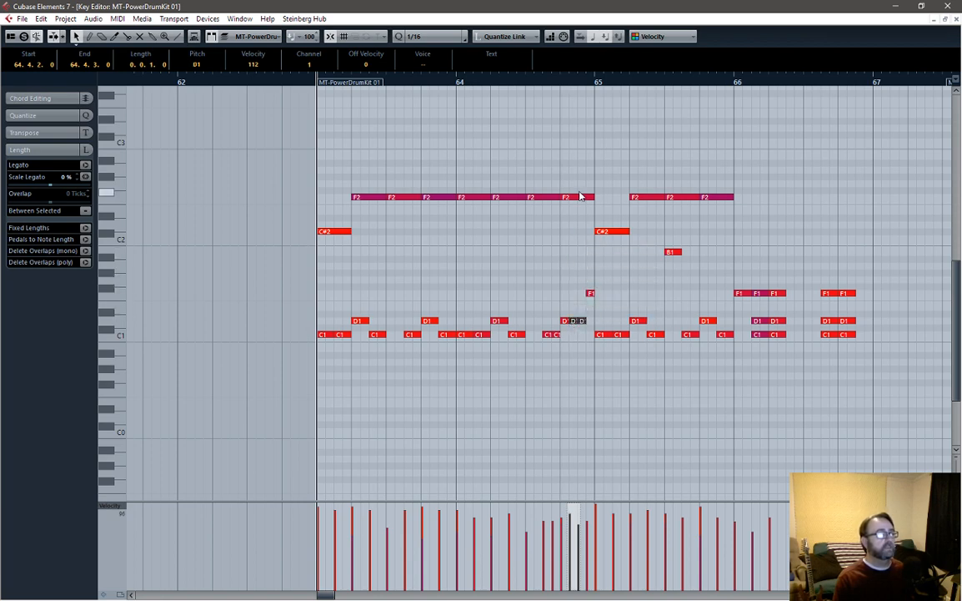
Step: Delete the F2 on beat 4 of bar 64 and play the part back from bar 63
left_click(580, 197)
key("Delete")
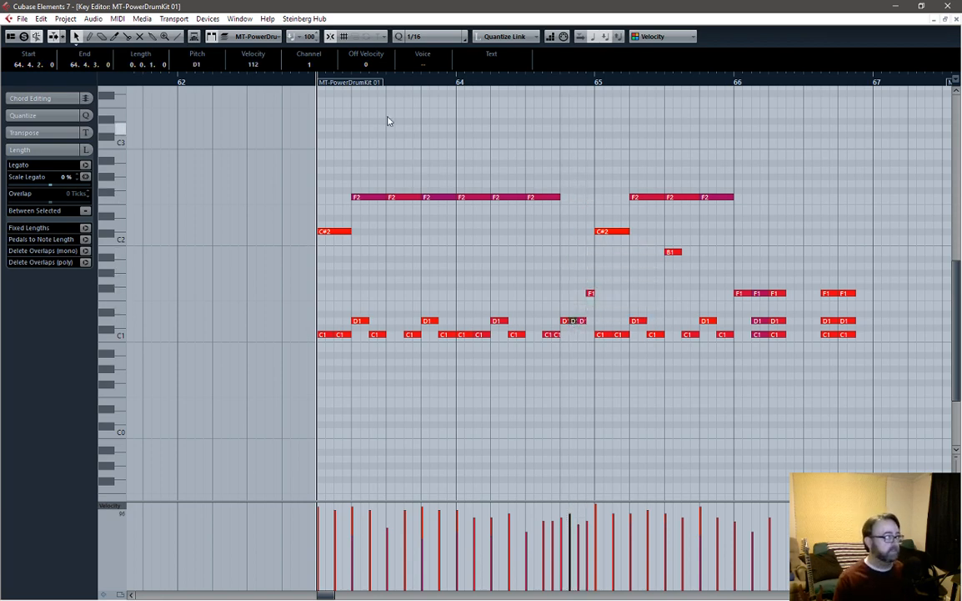
key("space")
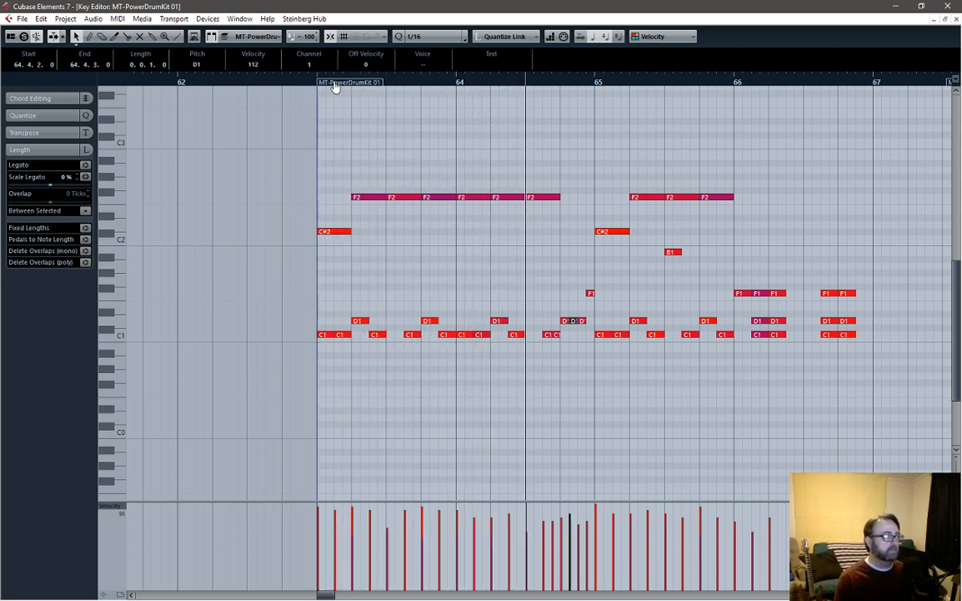
key("space")
Step: Raise the velocities of all F2 notes in bars 63 to 65, with the first at 108, and play them back
left_click_drag(337, 181, 761, 204)
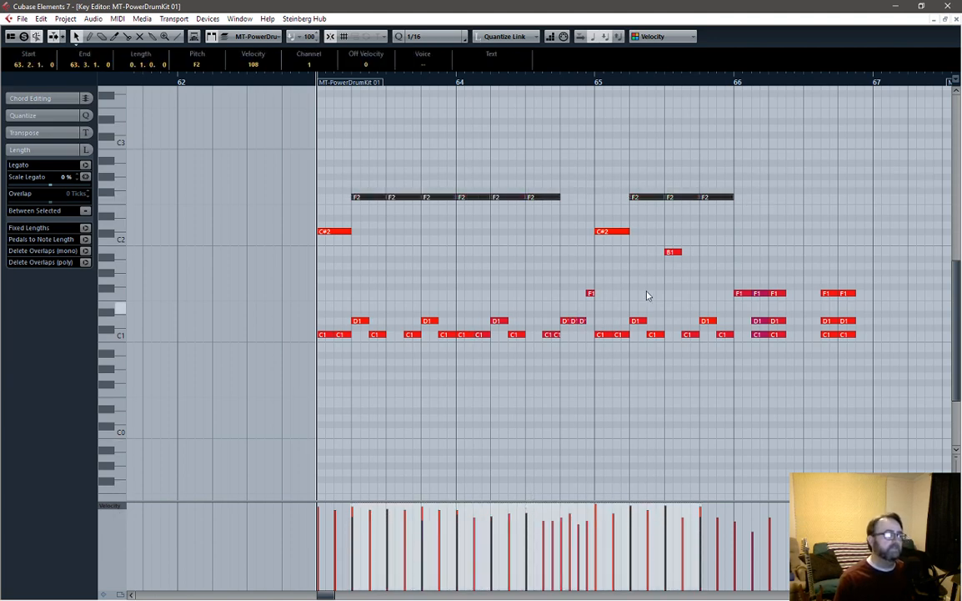
key("space")
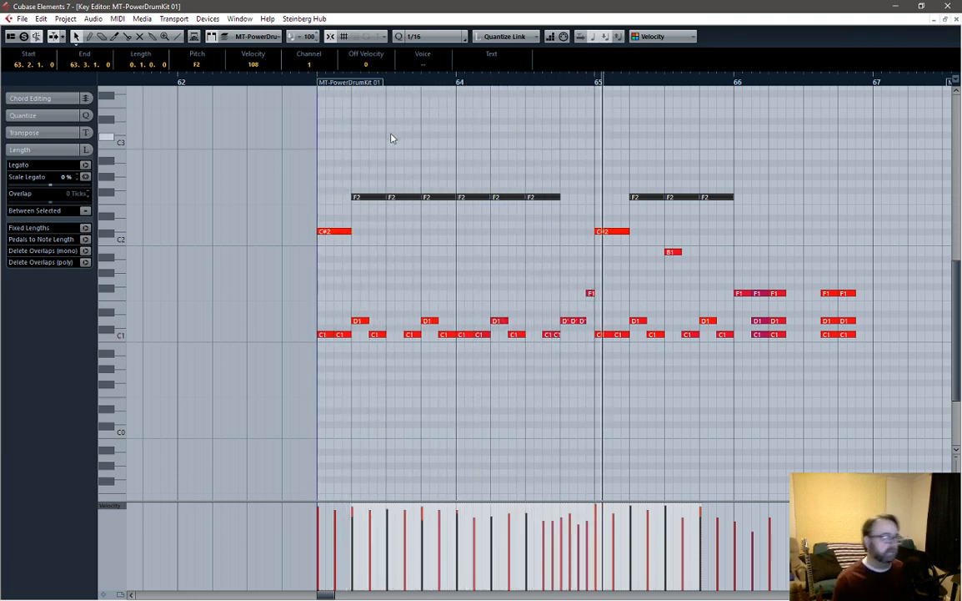
Step: Move the C1 at 64.3.3 up to D1, the D1 at 64.4.2 down to C1, and the F1 at 64.4.4 down to D1
key("space")
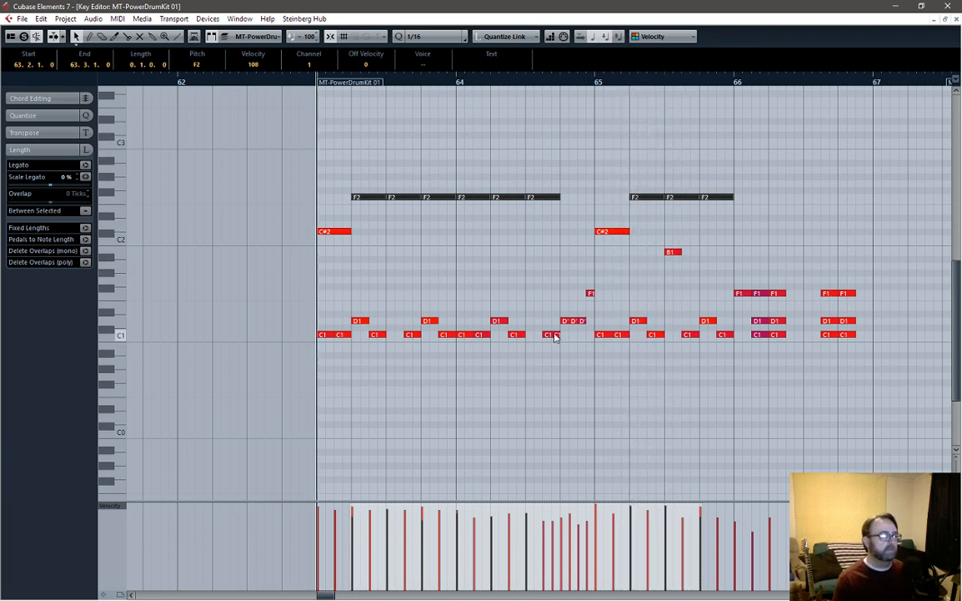
left_click(555, 335)
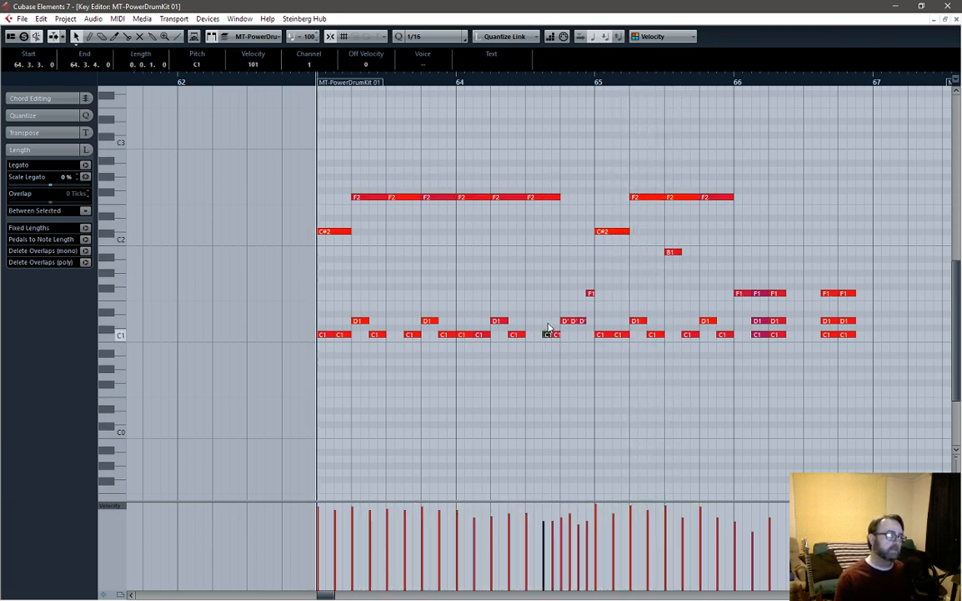
key("Up")
key("Up")
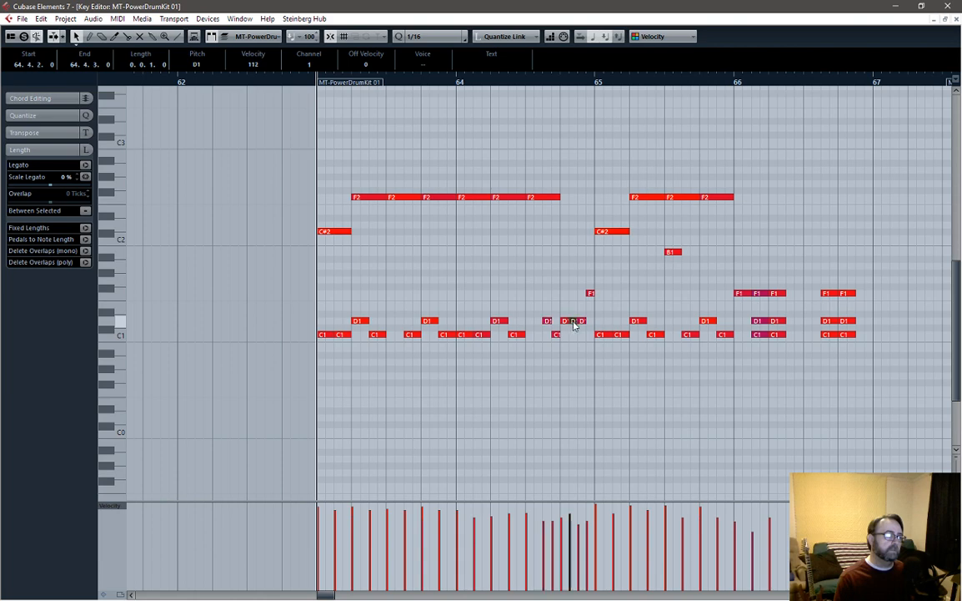
left_click_drag(573, 322, 574, 335)
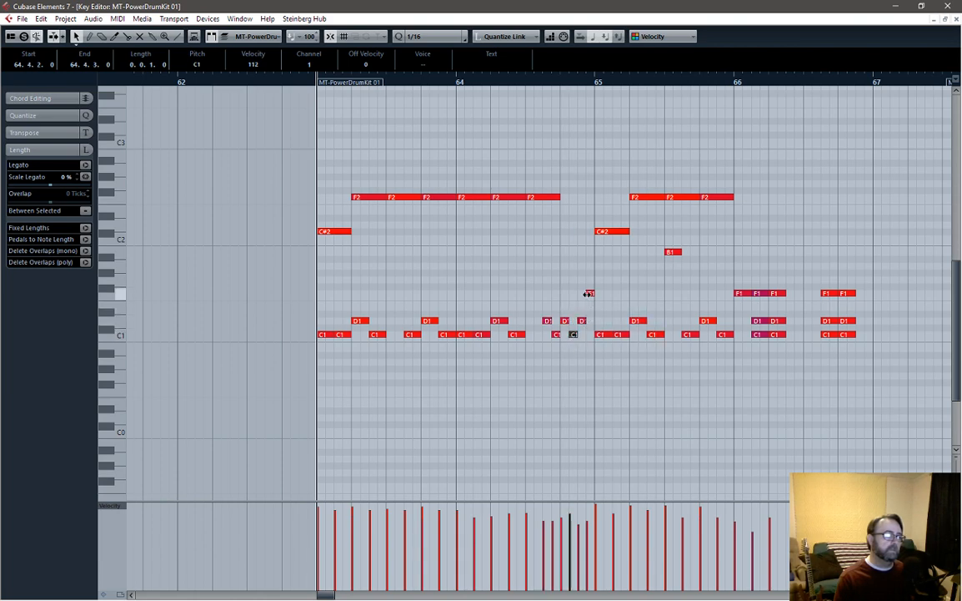
left_click_drag(590, 296, 590, 320)
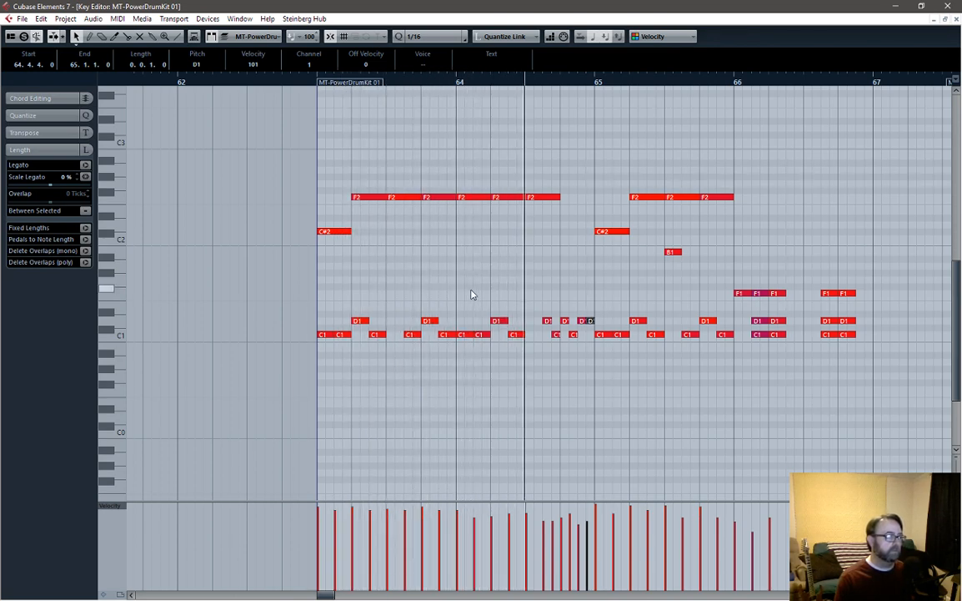
Step: Delete the C1 sixteenth just before beat 4 of bar 64
left_click(556, 335)
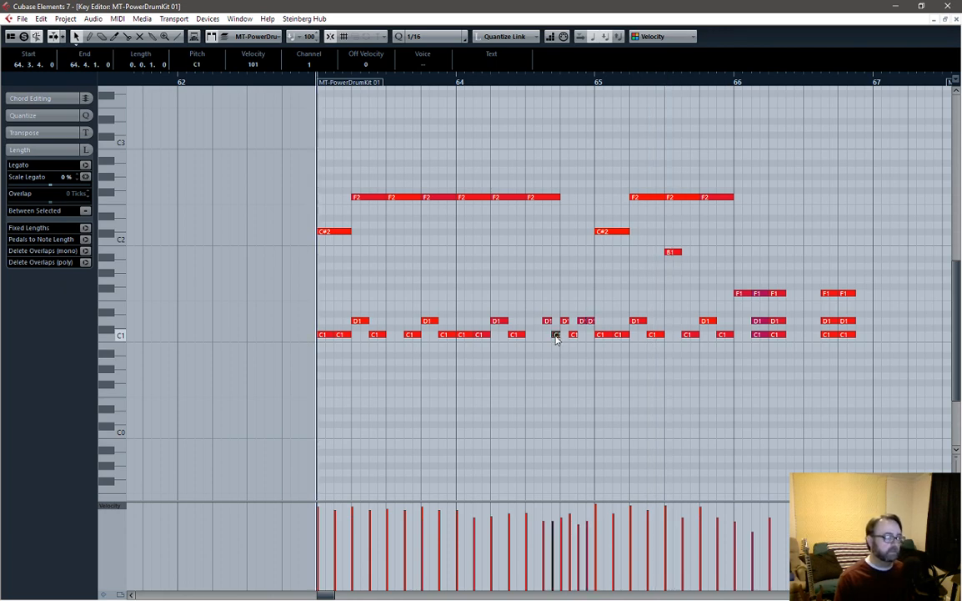
key("Delete")
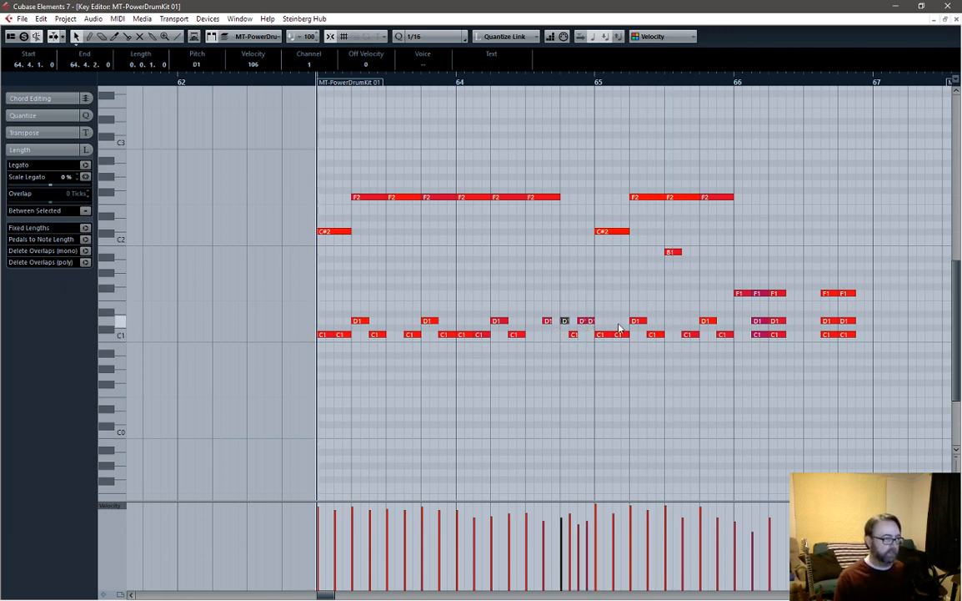
left_click(565, 321)
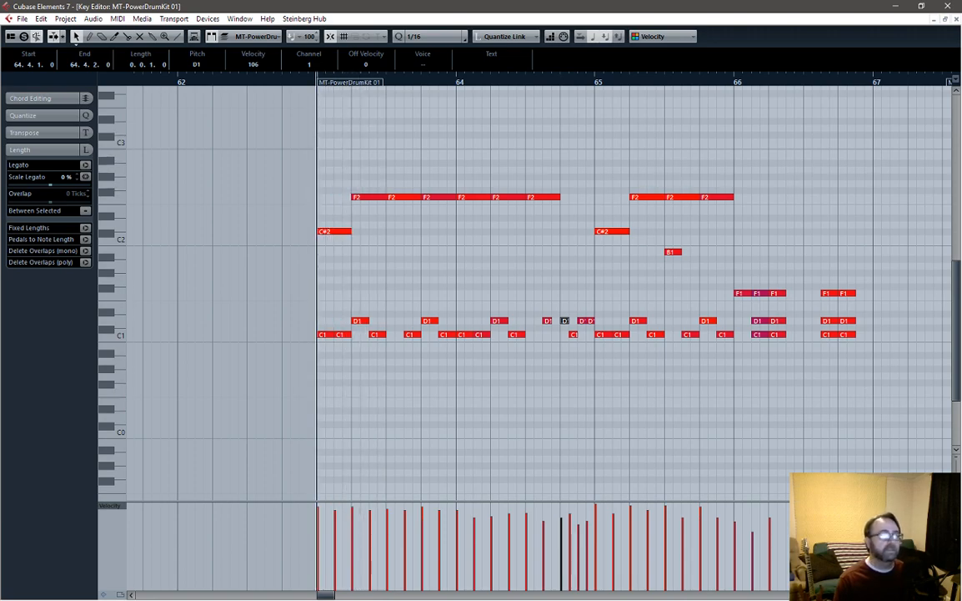
mouse_move(961, 221)
left_mouse_down()
mouse_move(653, 190)
mouse_move(961, 234)
left_mouse_up()
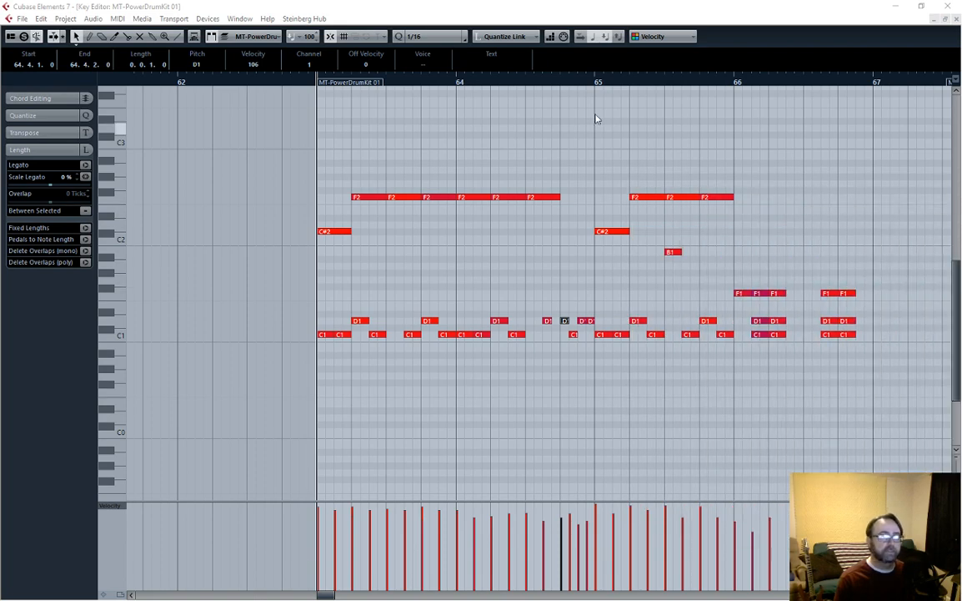
Step: Delete the B1 on beat 3 of bar 65 and play the part back from bar 65
left_click(594, 81)
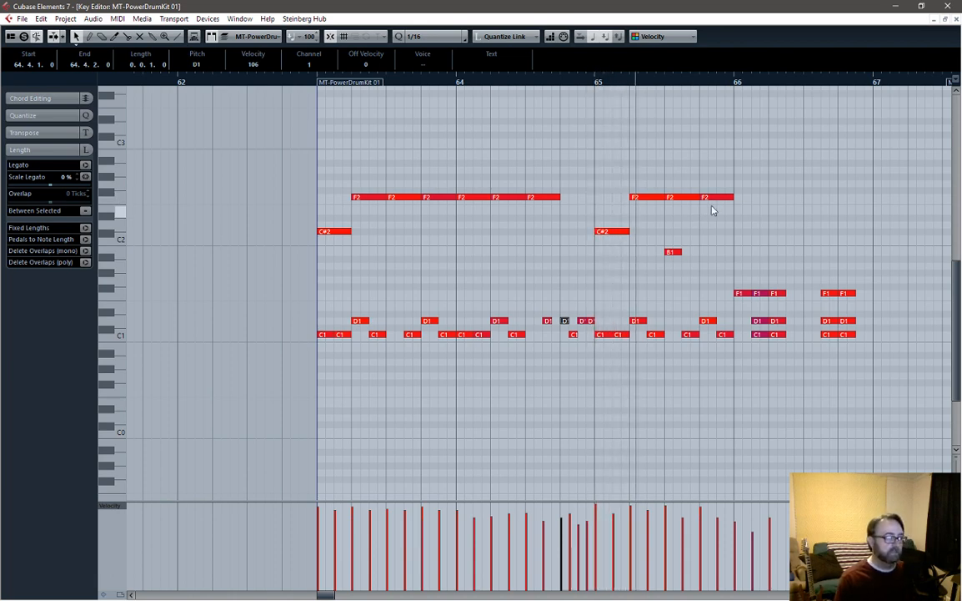
key("space")
left_click(674, 253)
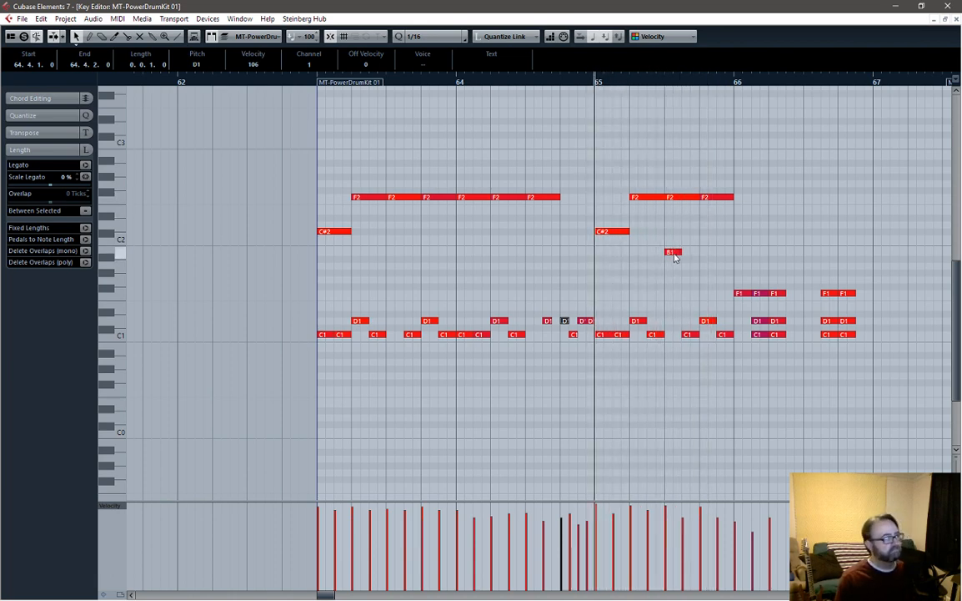
key("ctrl+z")
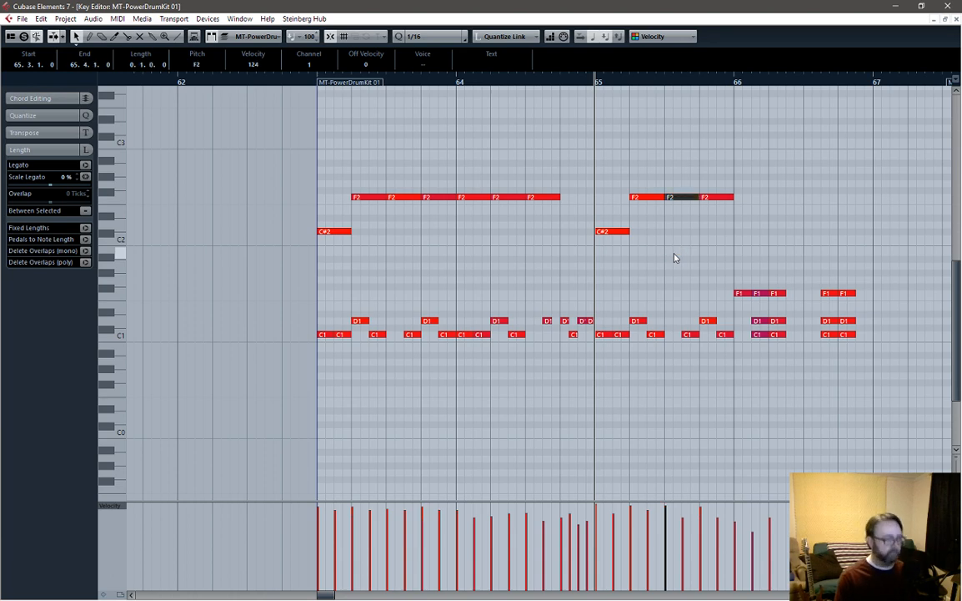
key("space")
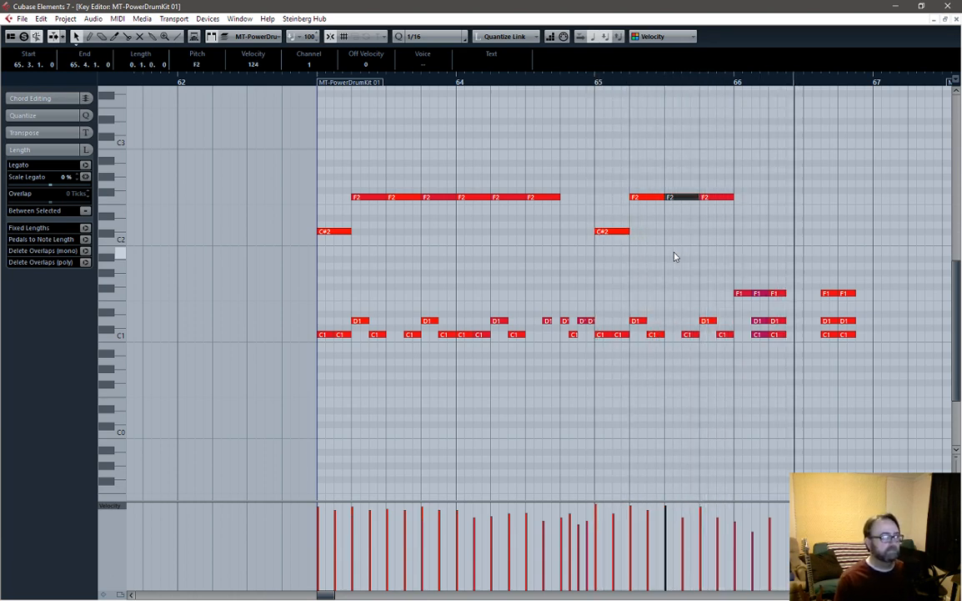
key("space")
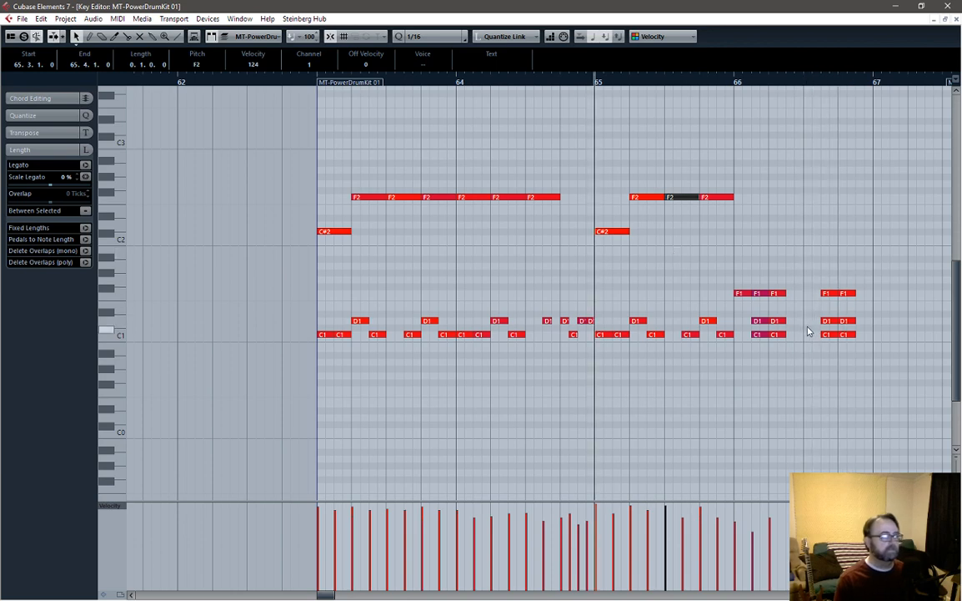
Step: Delete the F1 at the start of bar 66 and copy the bar's remaining hits to 67.1.3, then play them back
left_click(740, 294)
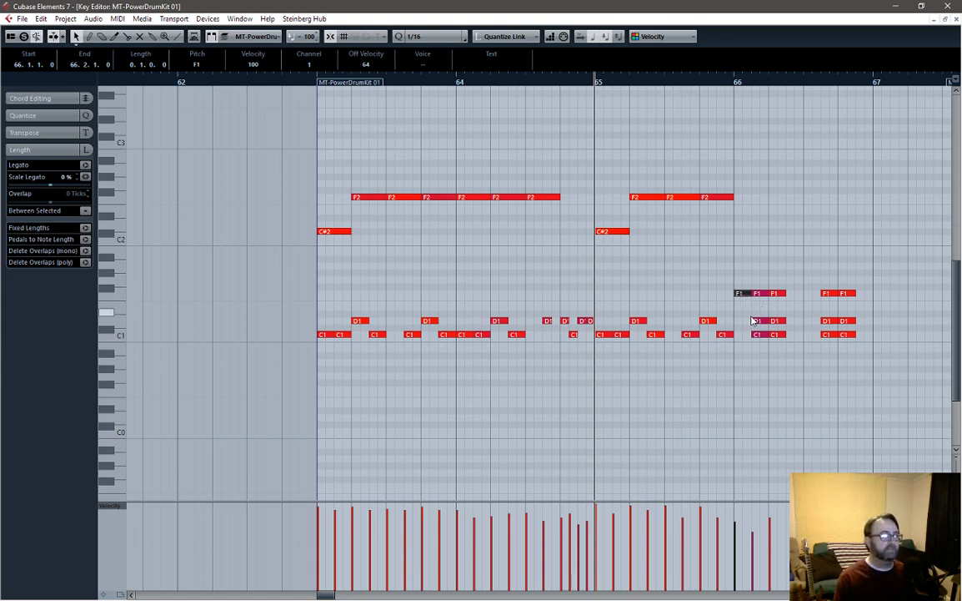
key("Delete")
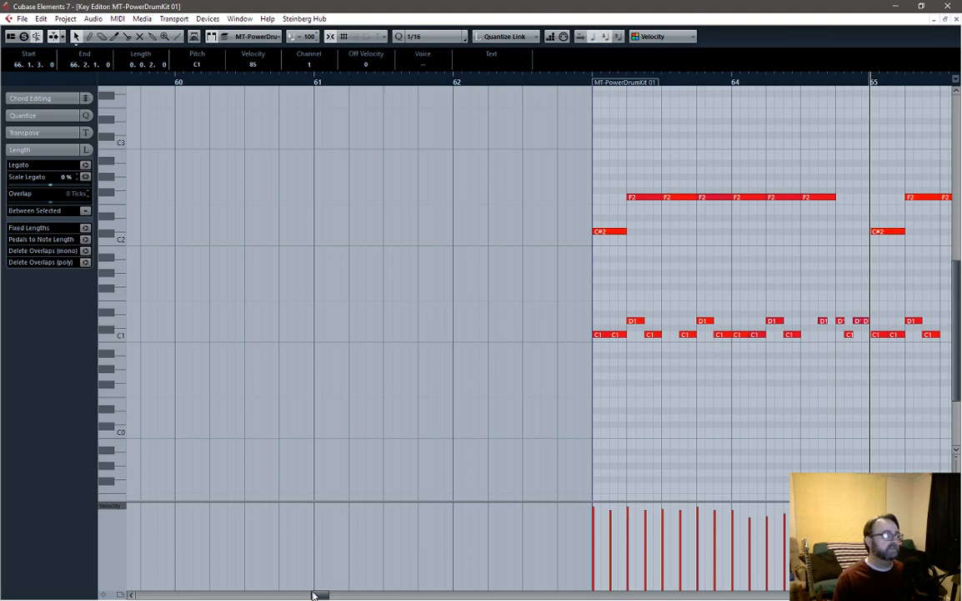
left_click_drag(315, 594, 331, 594)
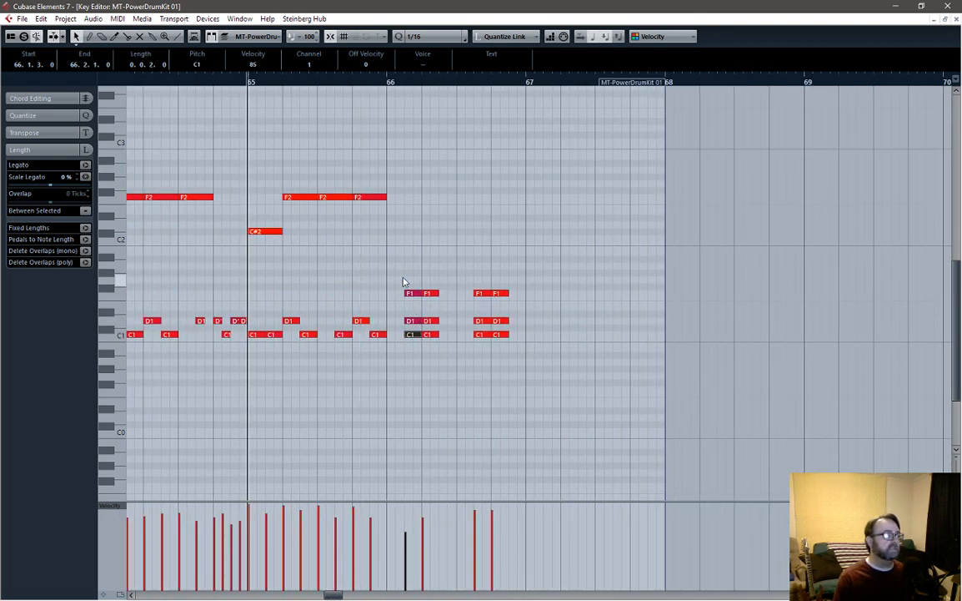
left_click_drag(403, 282, 507, 348)
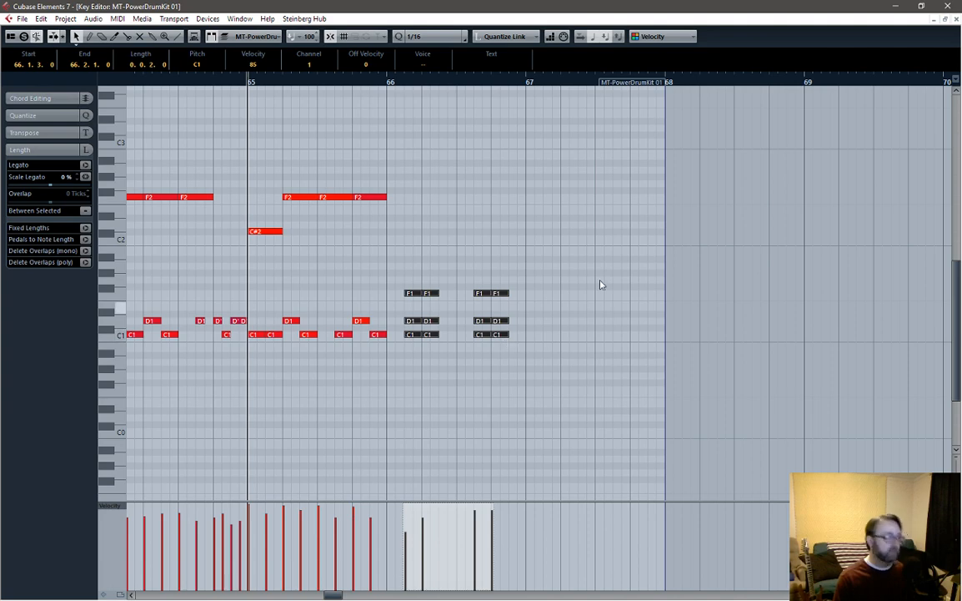
left_click(544, 81)
key("ctrl+v")
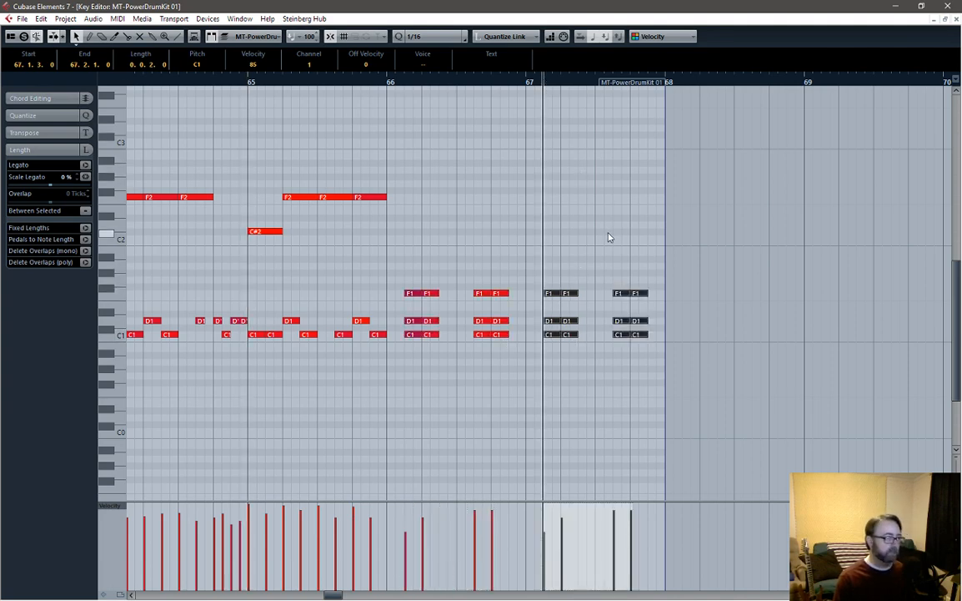
key("space")
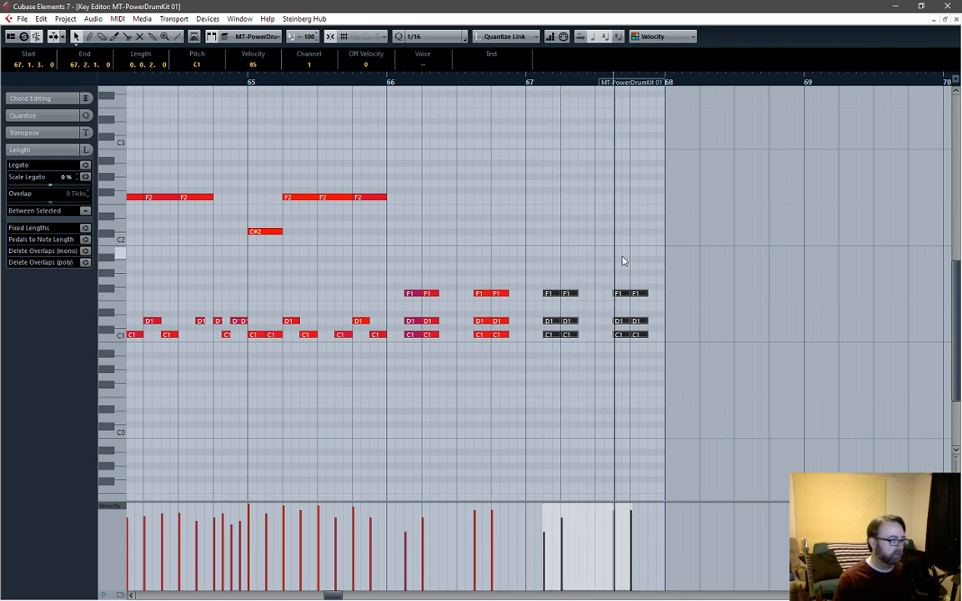
key("space")
Step: Draw a sixteenth-note C1 on beat 3 of bar 67 and play back bars 66 and 67
right_click(598, 310)
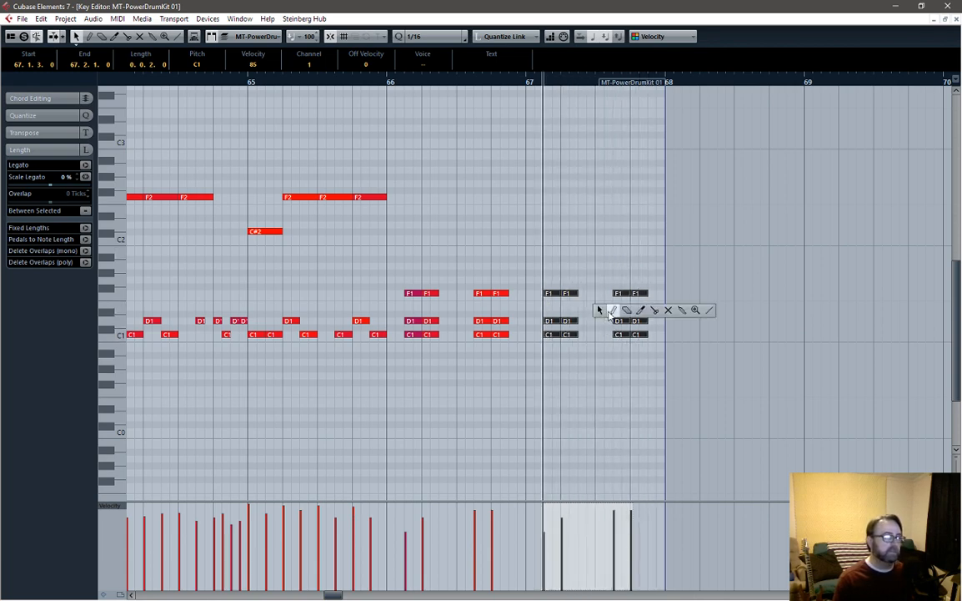
left_click(614, 311)
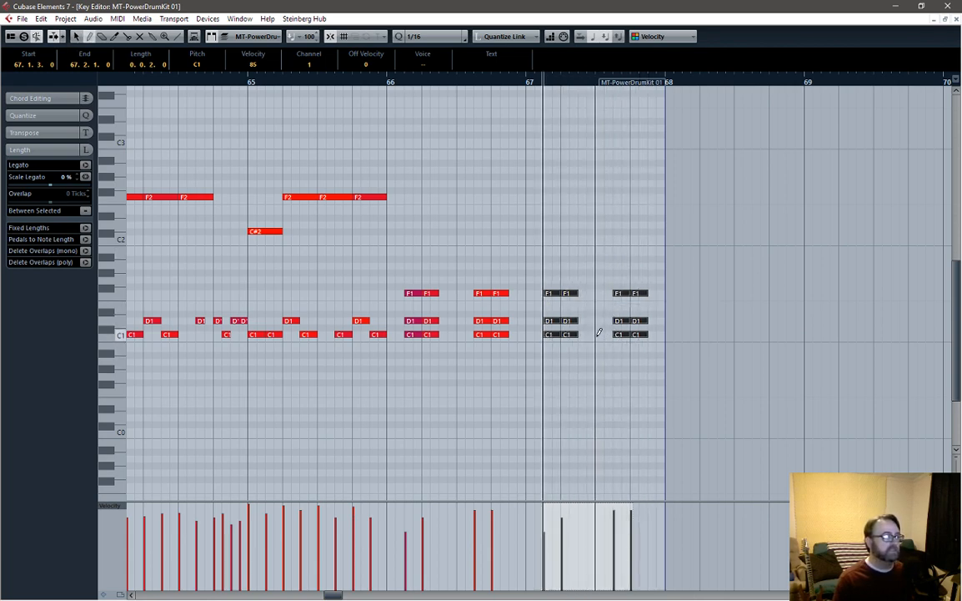
left_click(600, 334)
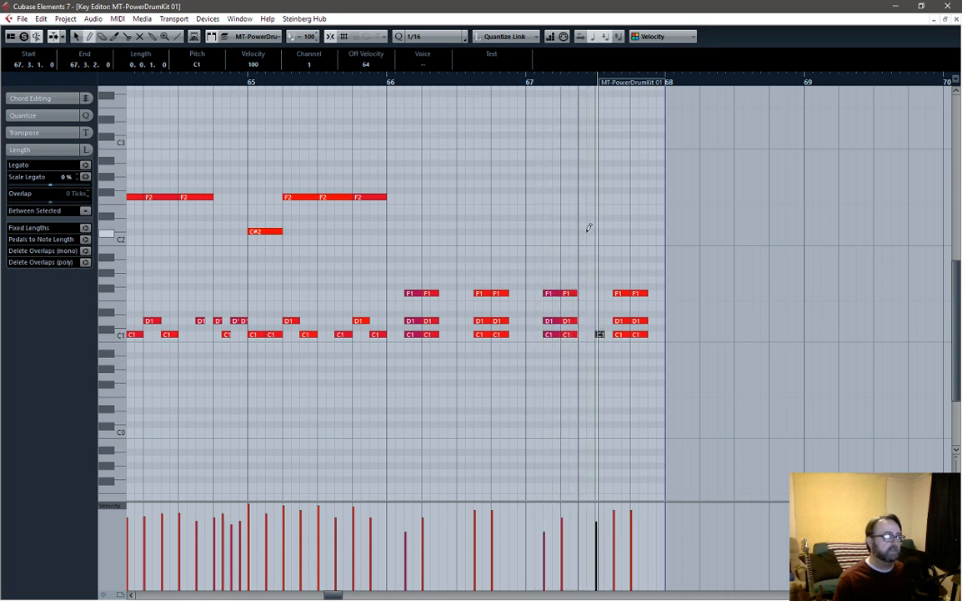
key("space")
key("space")
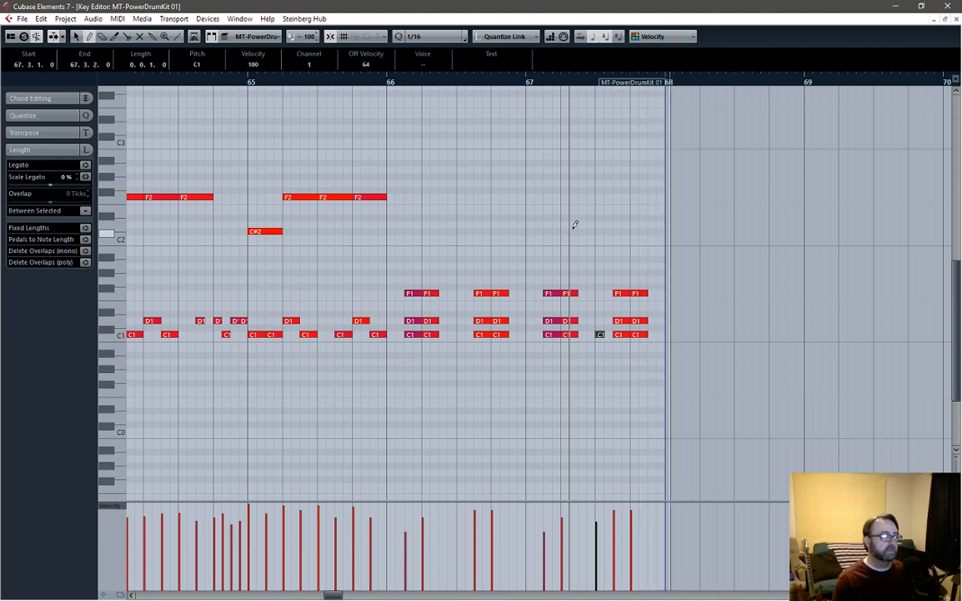
left_click(382, 81)
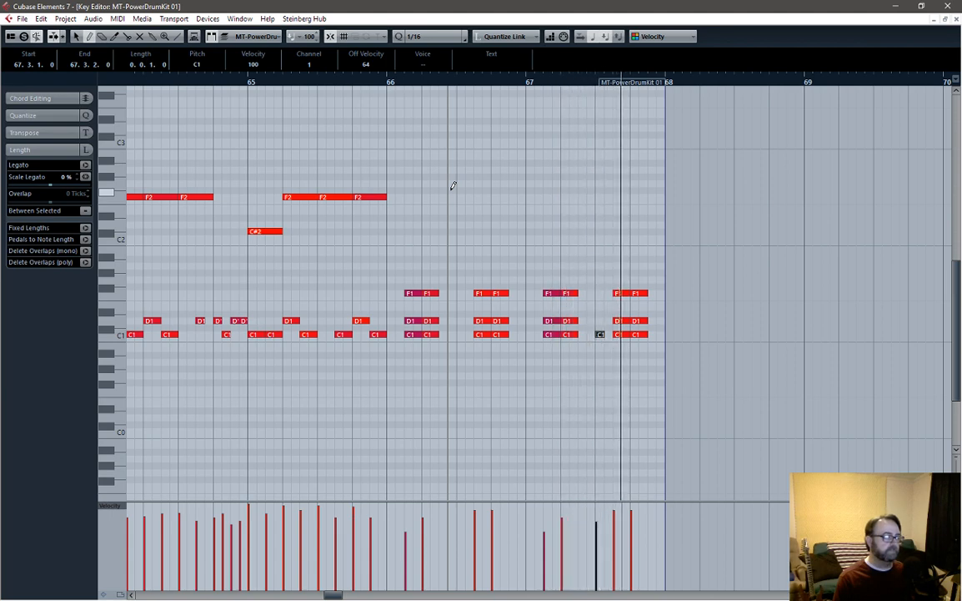
key("space")
Step: Delete the four C1 notes in bar 66 and play the part back from bar 66
right_click(420, 374)
left_click(421, 373)
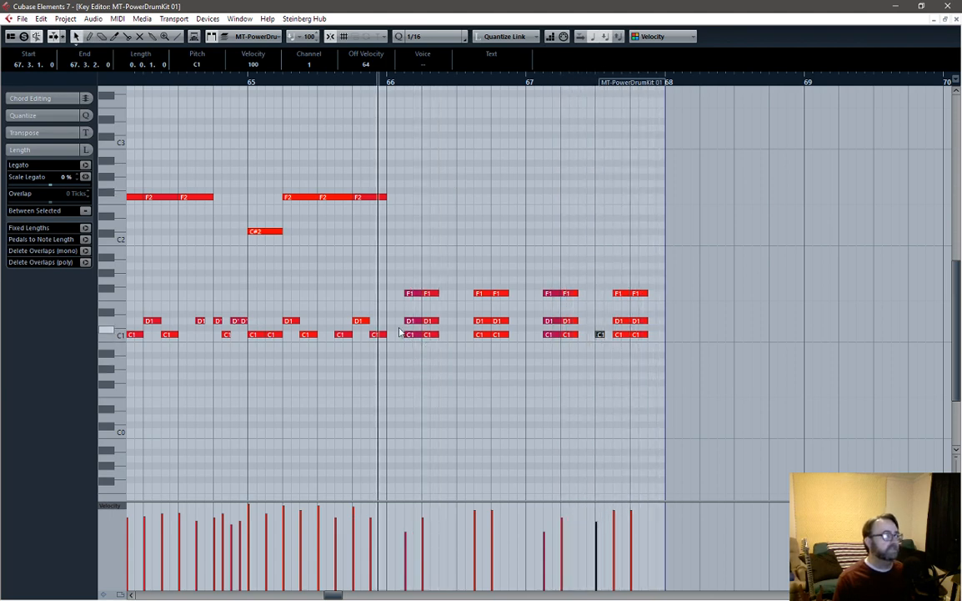
left_click_drag(400, 331, 519, 350)
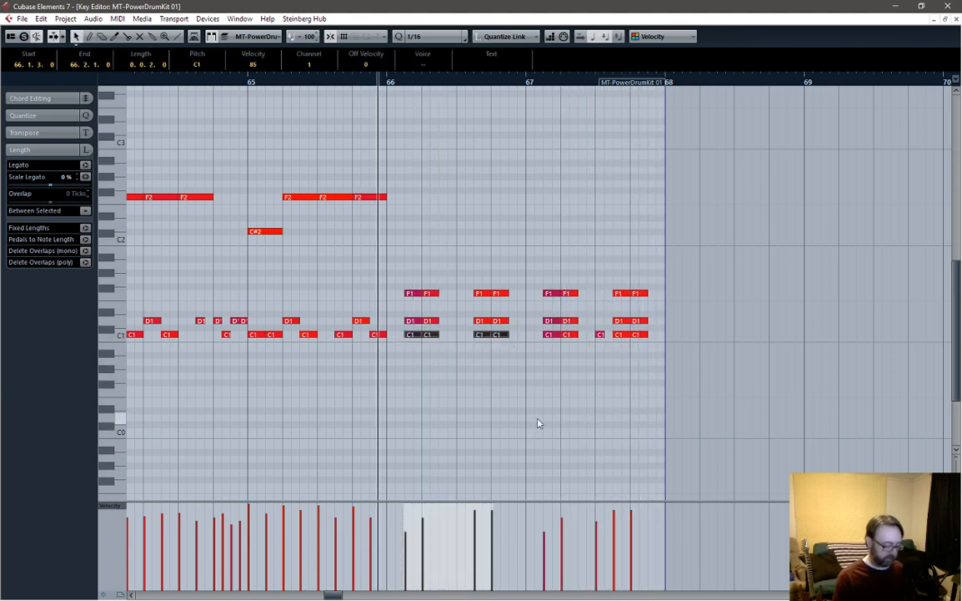
key("Delete")
key("space")
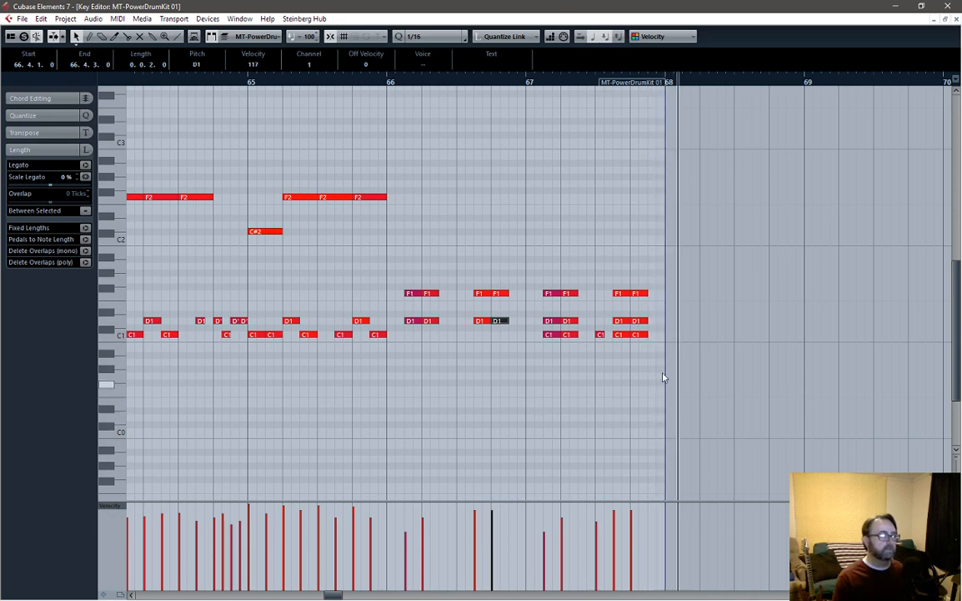
left_click(390, 83)
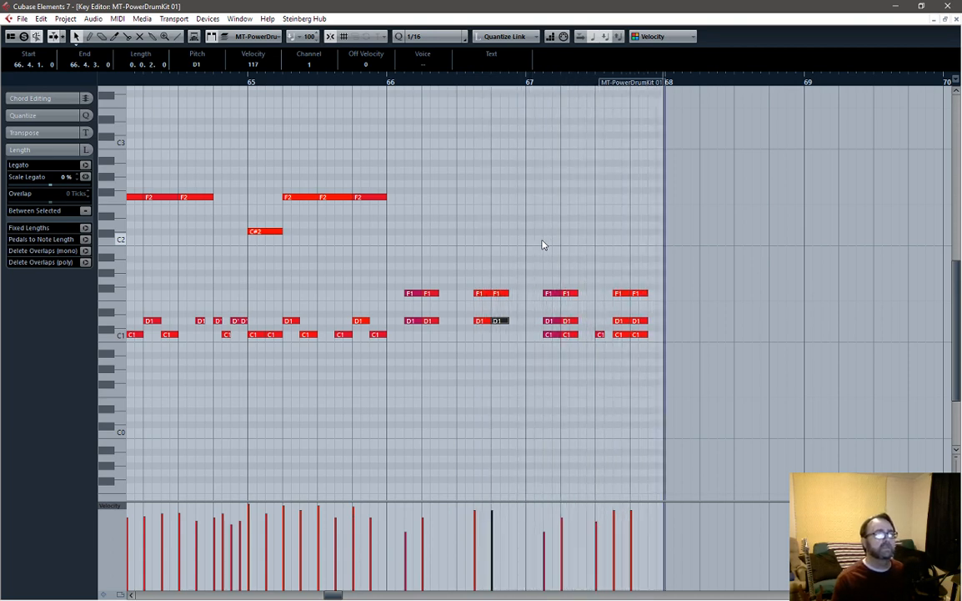
key("space")
Step: Delete the F1, D1 and C1 notes on beat 4 of bar 67 and play back from bar 66
left_click(631, 82)
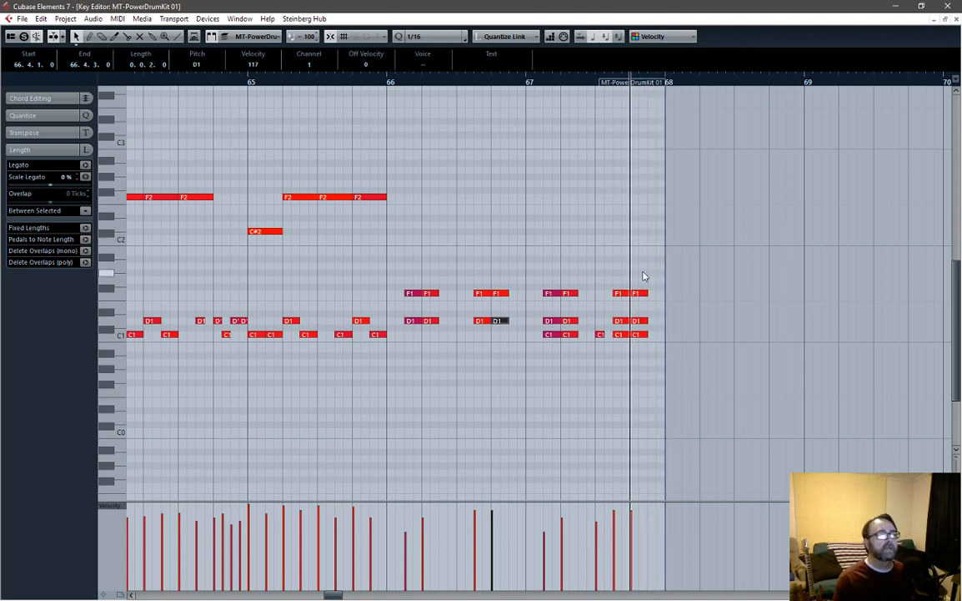
left_click_drag(645, 285, 636, 375)
key("Delete")
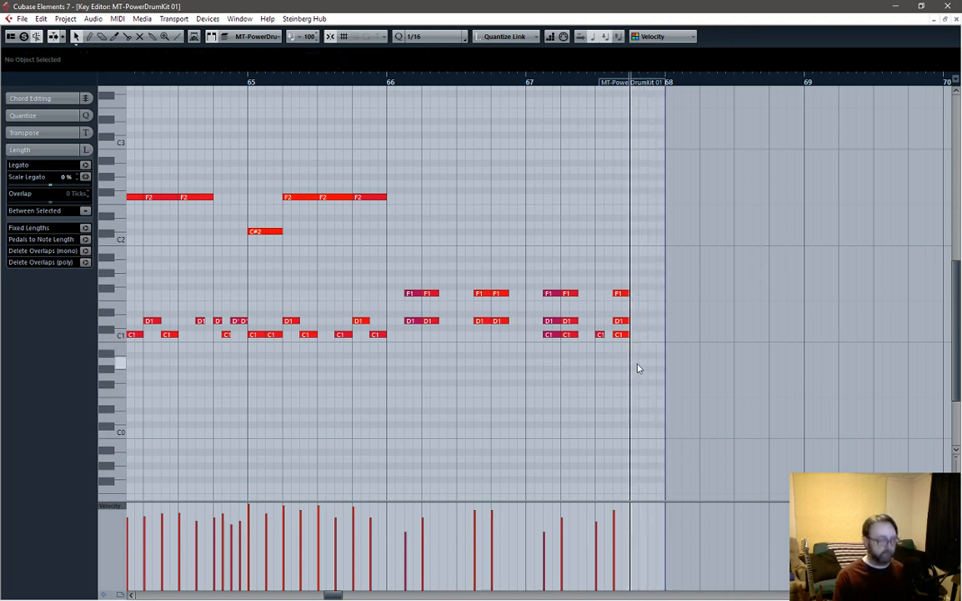
left_click(388, 74)
key("space")
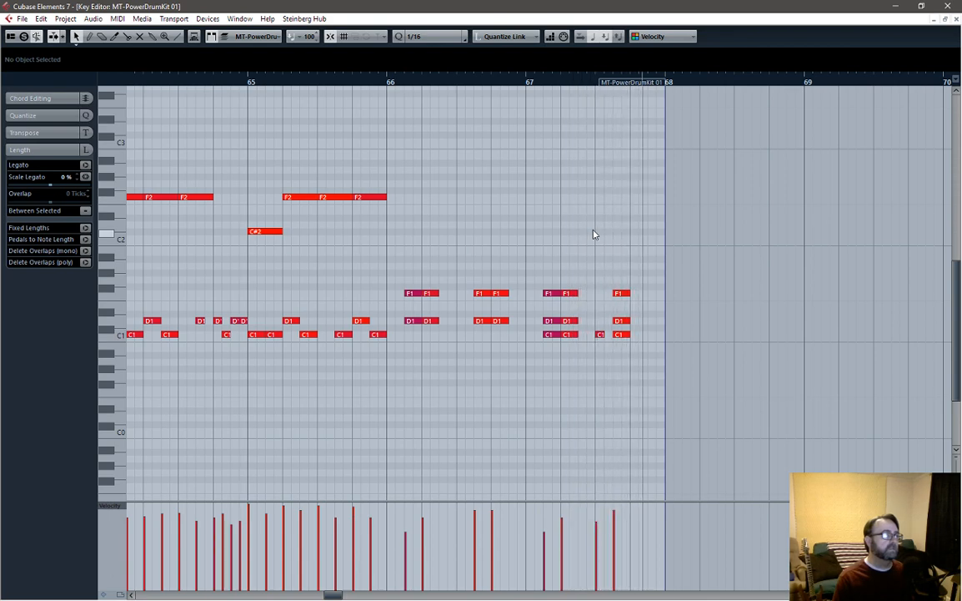
key("space")
Step: Draw a sixteenth-note F#2 on beat 4 of bar 67
right_click(632, 265)
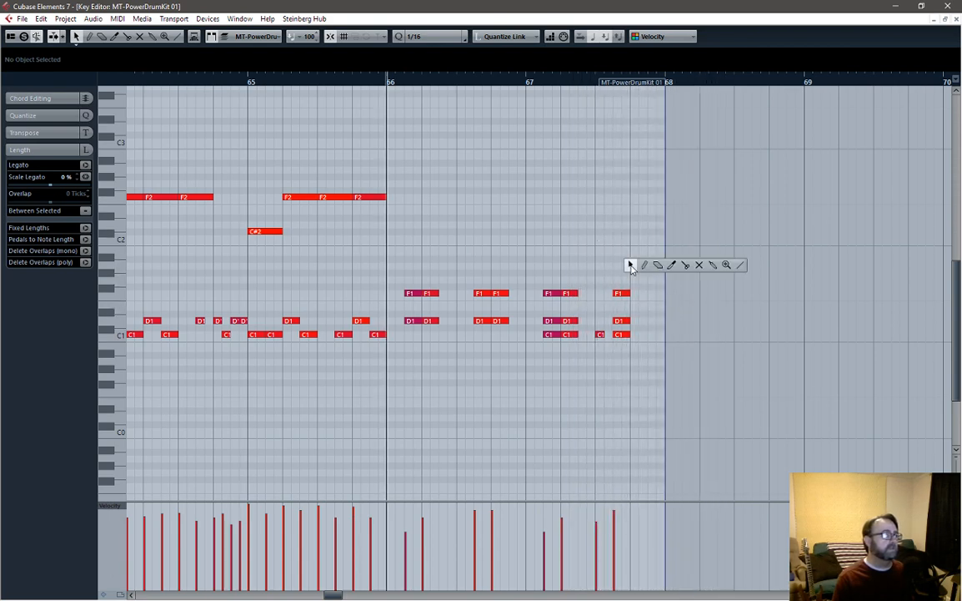
left_click(644, 266)
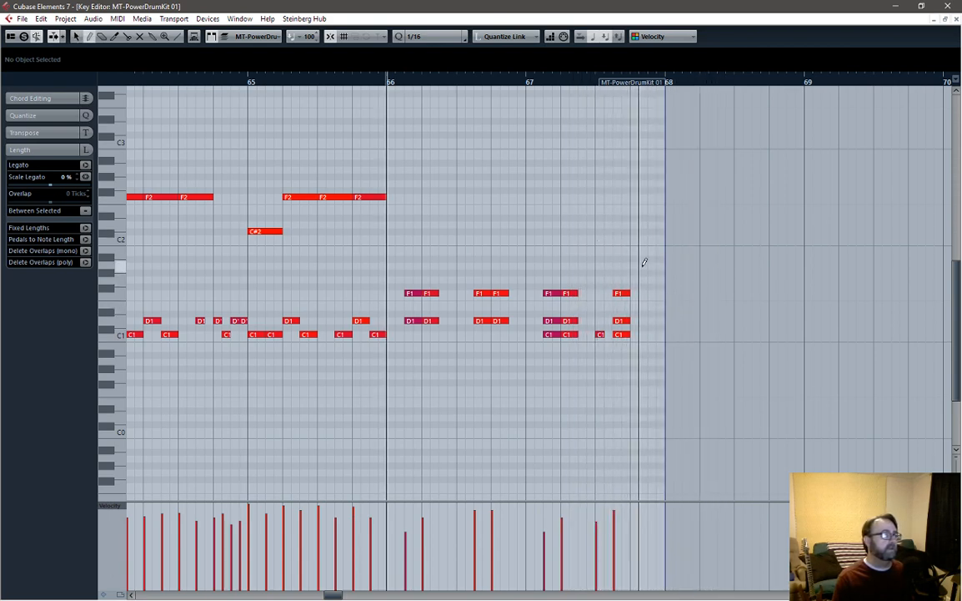
left_click(634, 190)
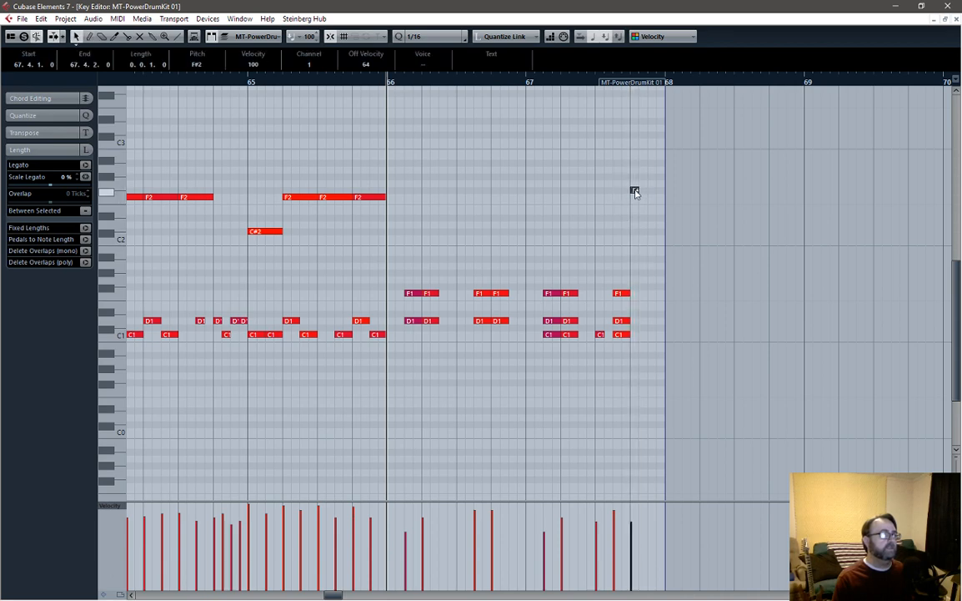
Step: Raise the note on beat 4 of bar 67 to A2 and play it back
left_click_drag(634, 191, 637, 235)
left_click_drag(635, 234, 636, 170)
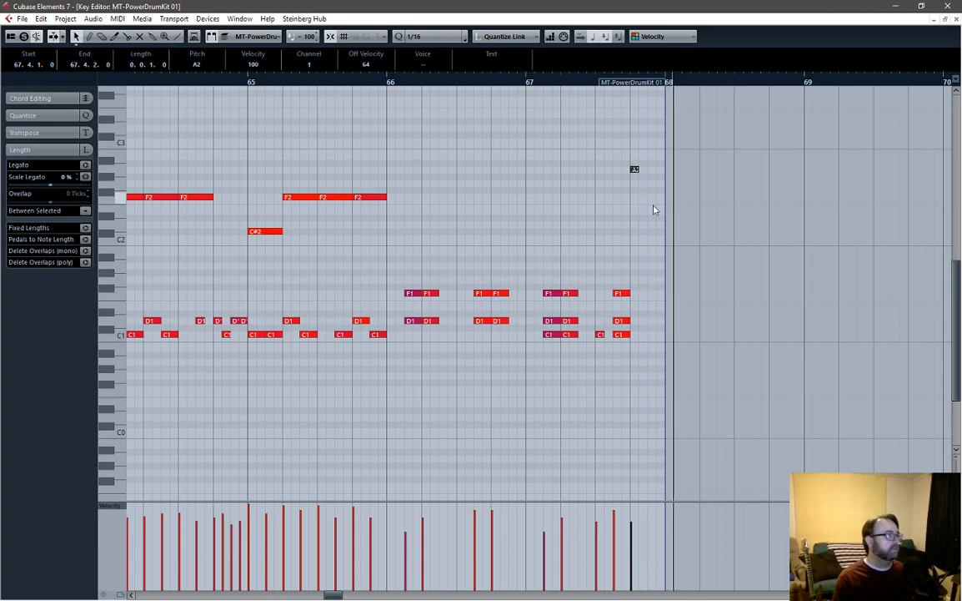
key("space")
Step: Lower the note on beat 4 of bar 67 to D#2 and play back bar 67
mouse_move(635, 172)
left_mouse_down()
mouse_move(637, 345)
mouse_move(636, 220)
left_mouse_up()
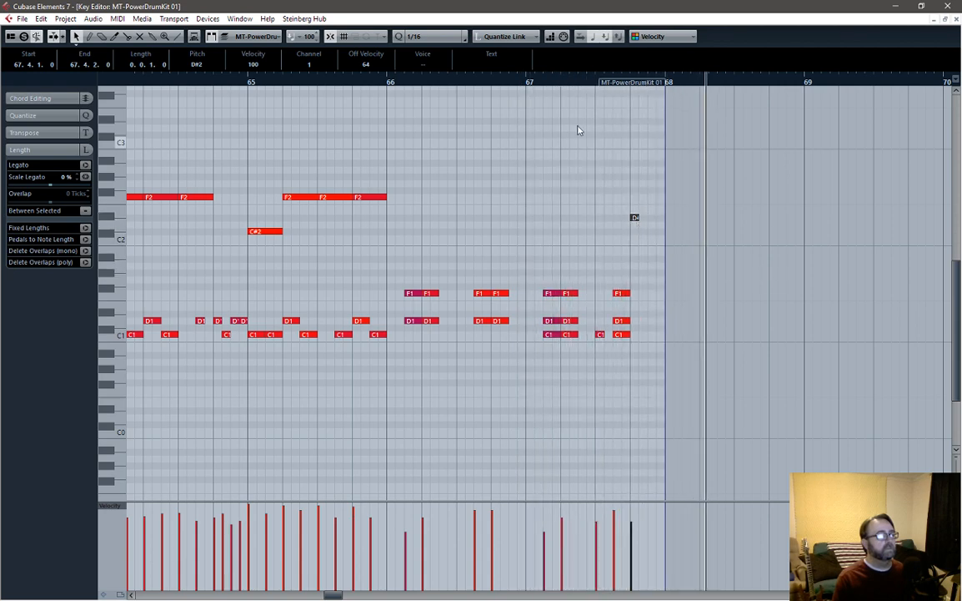
key("space")
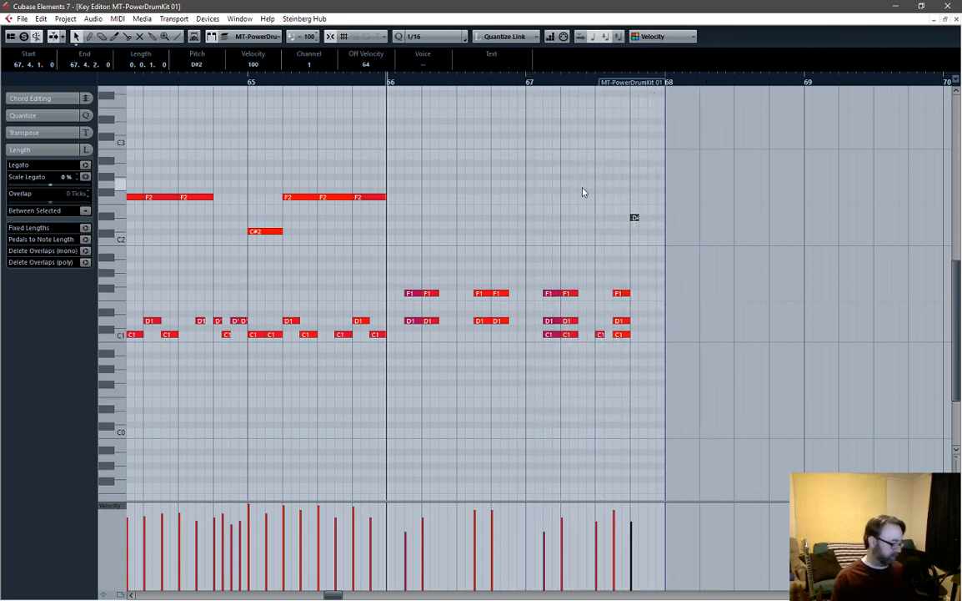
left_click(558, 82)
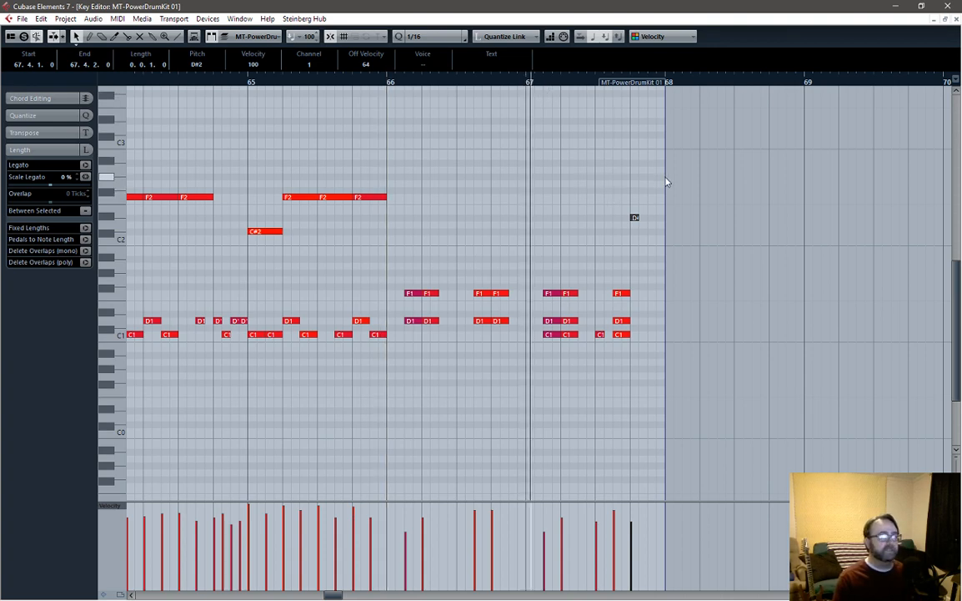
key("space")
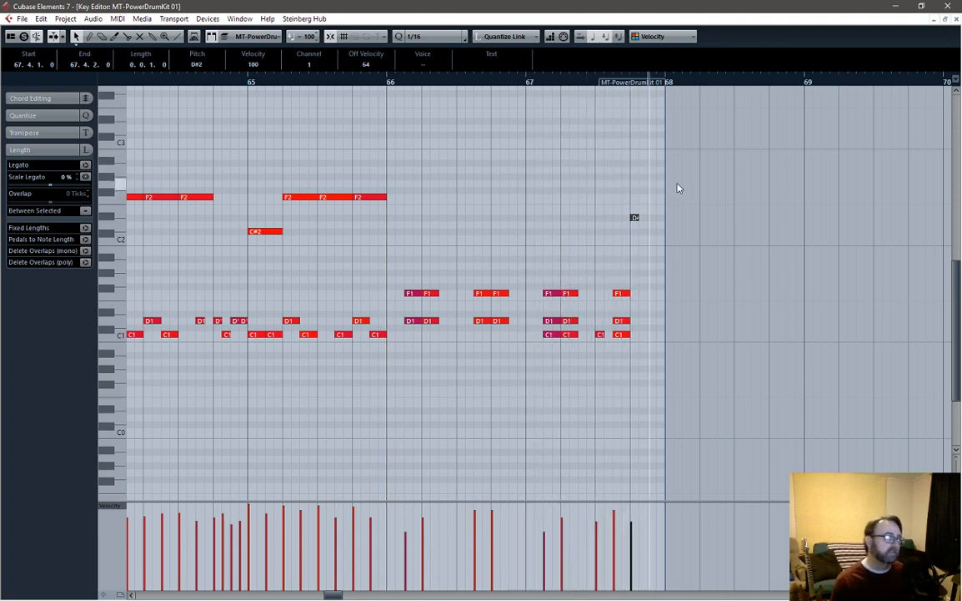
key("space")
Step: Close the Key Editor and listen to the earlier drum part from bar 43 in the project
left_click(956, 19)
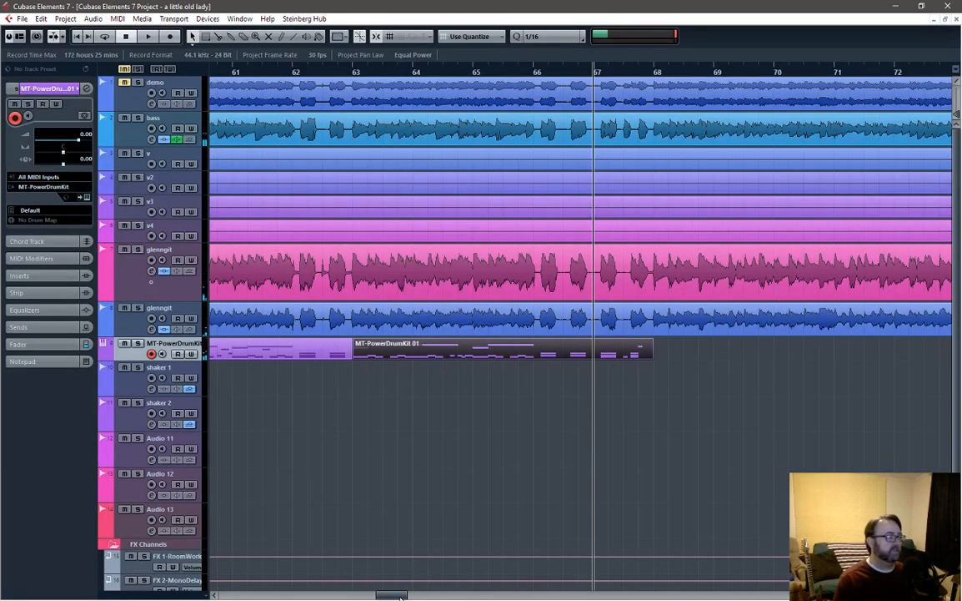
left_click_drag(401, 596, 374, 597)
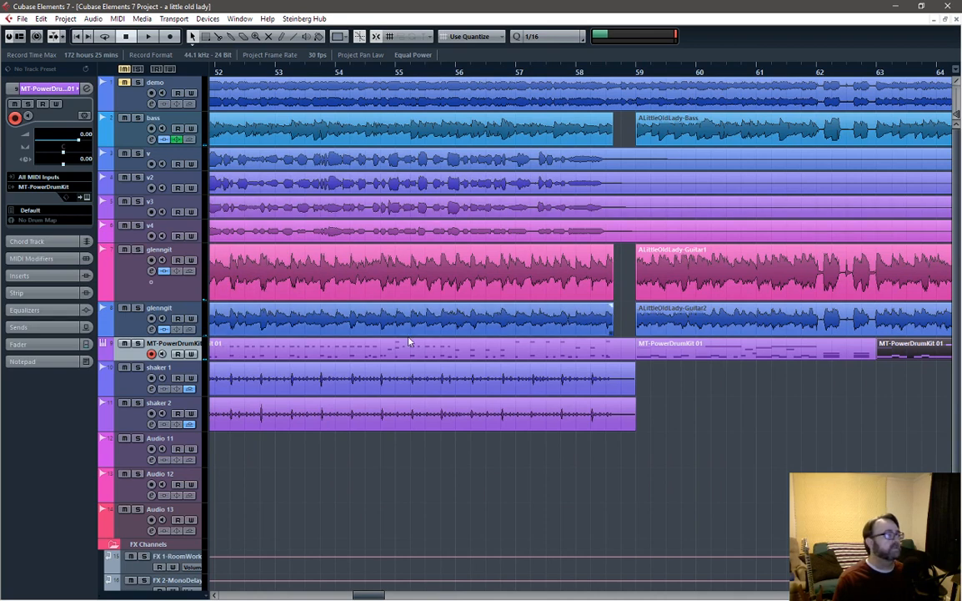
left_click(349, 353)
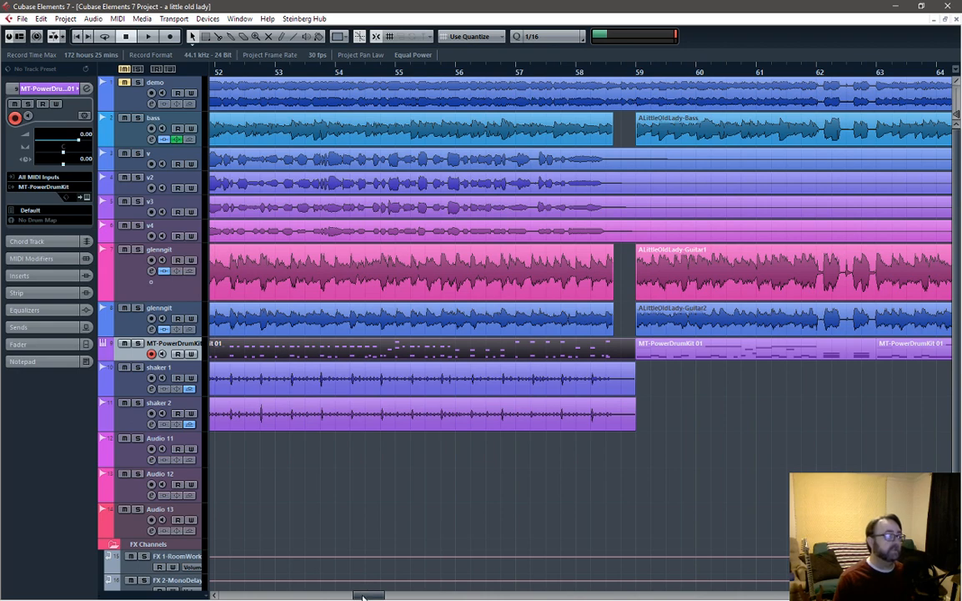
left_click_drag(362, 597, 321, 597)
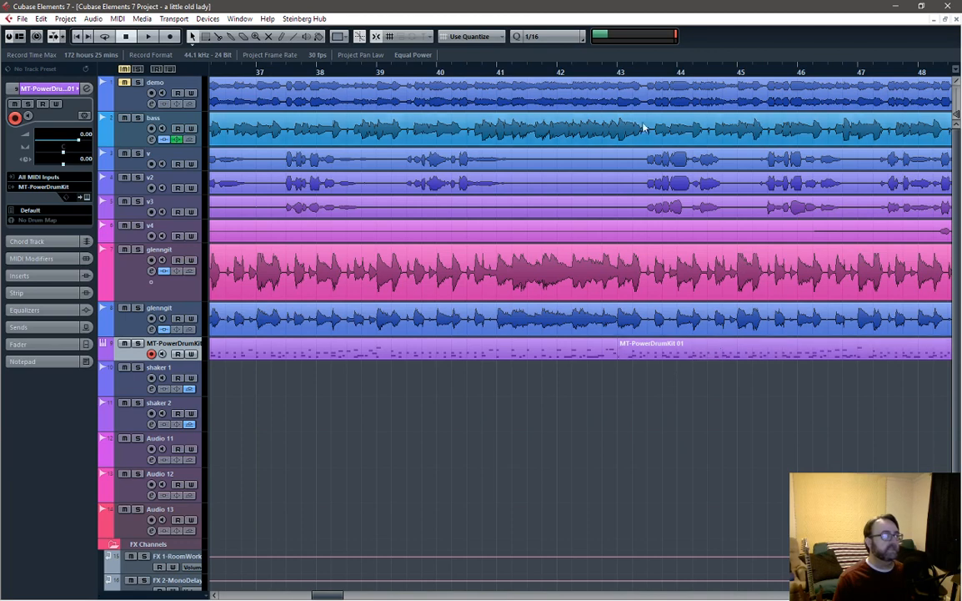
left_click(618, 70)
key("space")
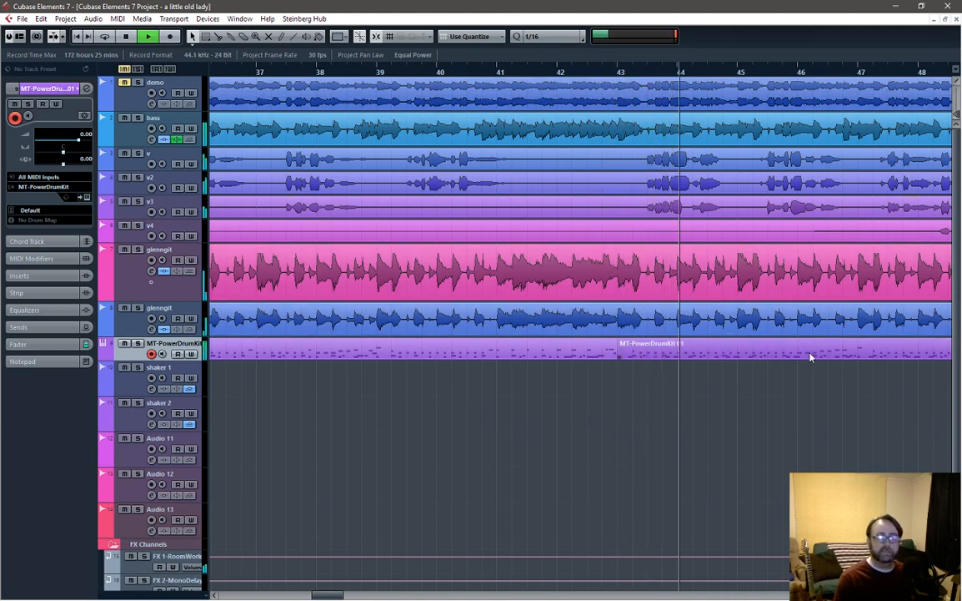
key("space")
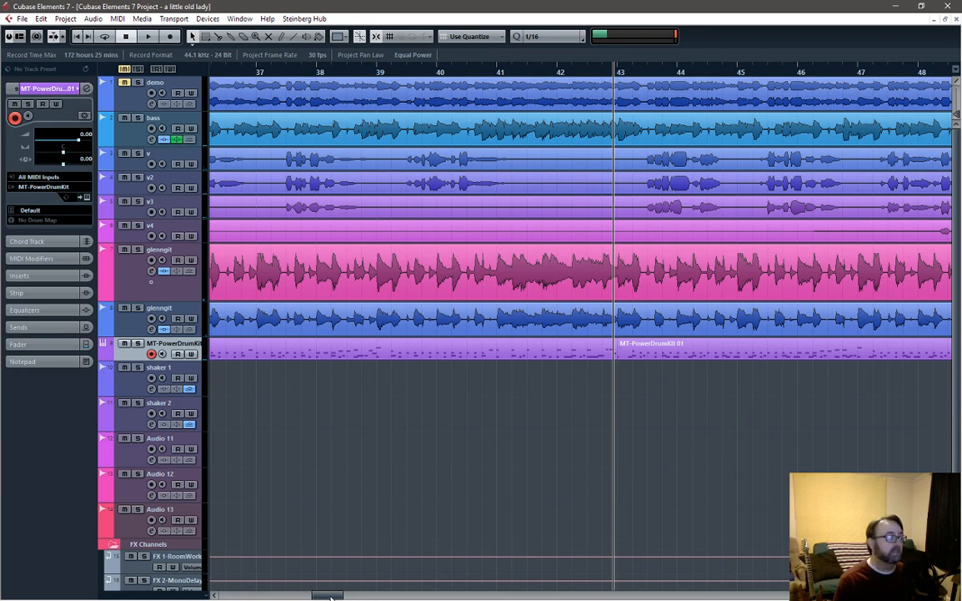
Step: Open the drum part starting at bar 59 and delete the two F1 notes in the first half of bar 62
left_click_drag(331, 595, 386, 597)
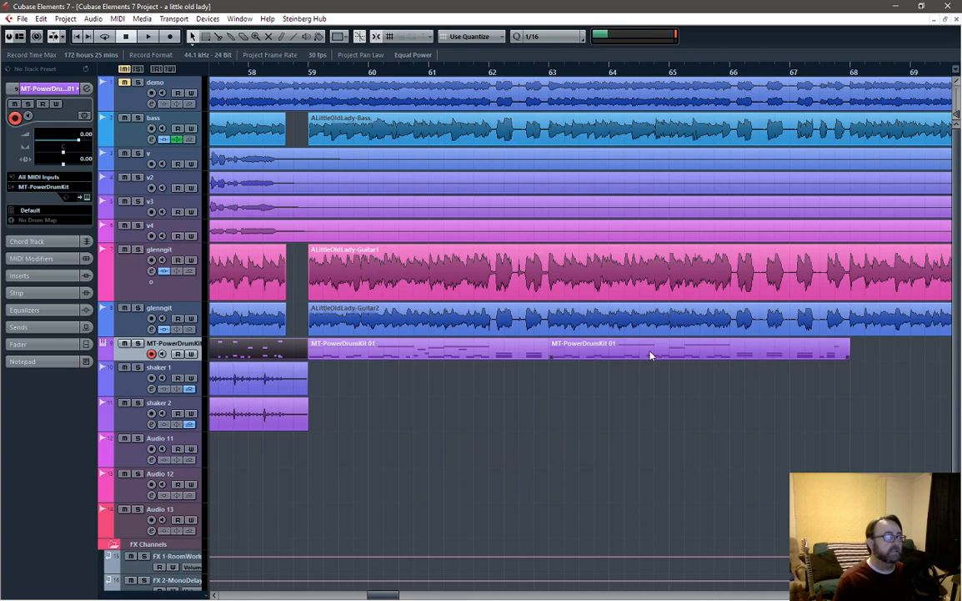
double_click(515, 354)
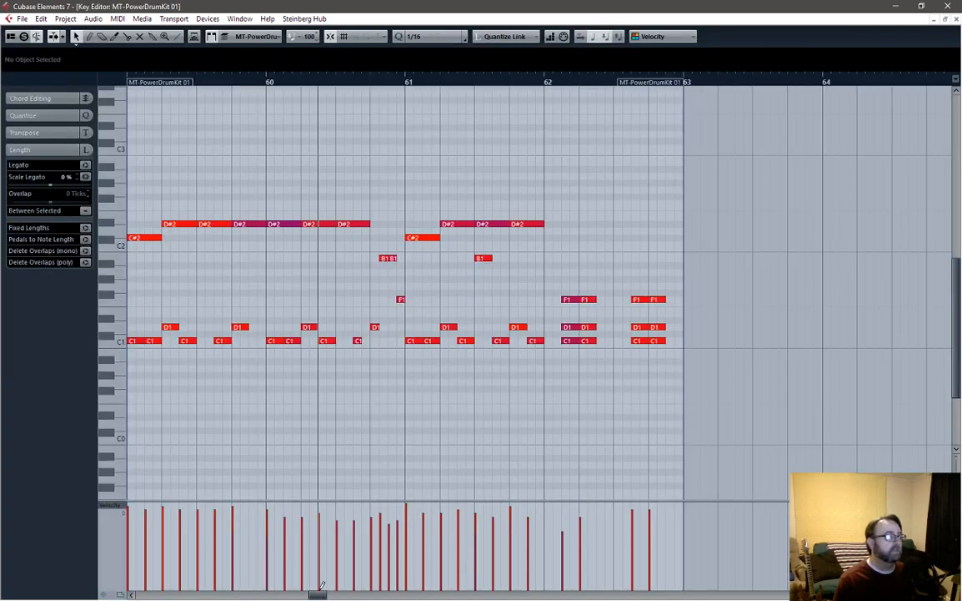
mouse_move(317, 594)
left_mouse_down()
mouse_move(309, 596)
mouse_move(337, 595)
mouse_move(324, 594)
left_mouse_up()
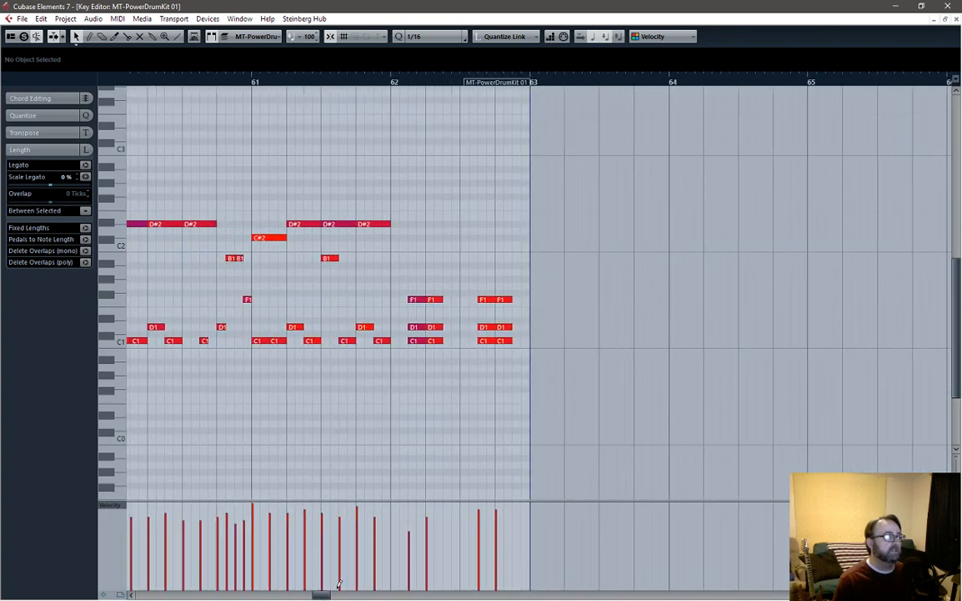
left_click(392, 84)
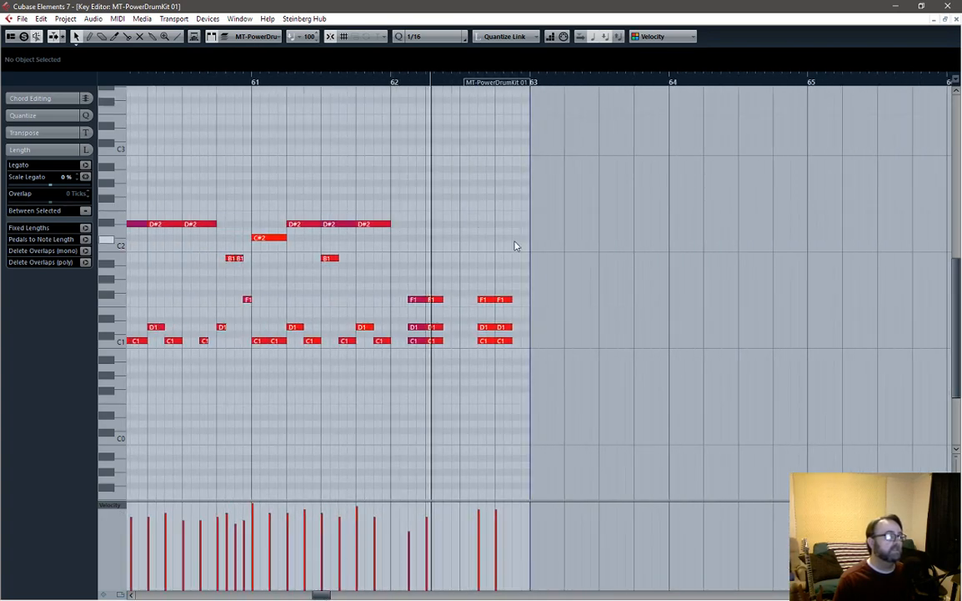
left_click(415, 342)
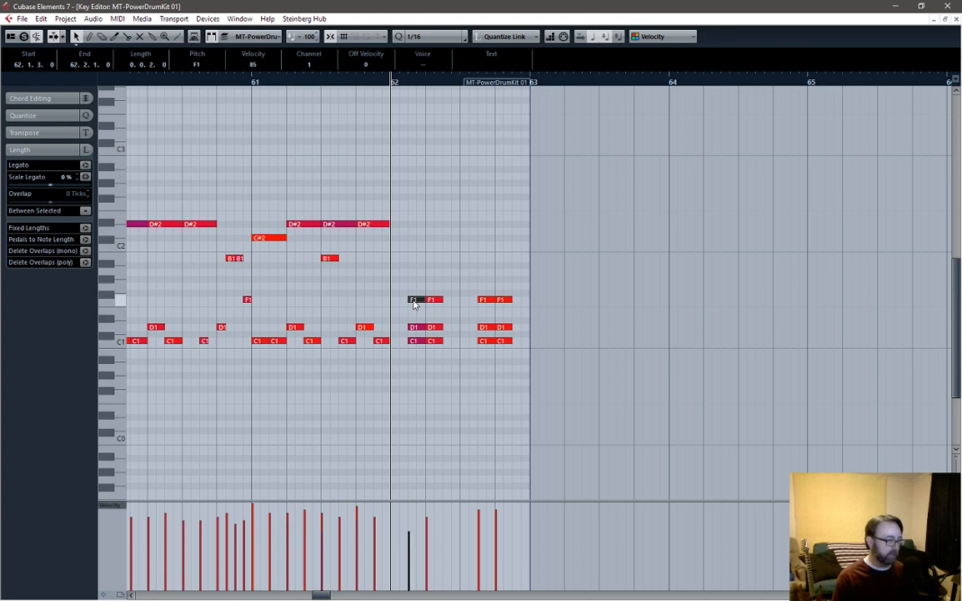
left_click_drag(399, 295, 443, 309)
key("Delete")
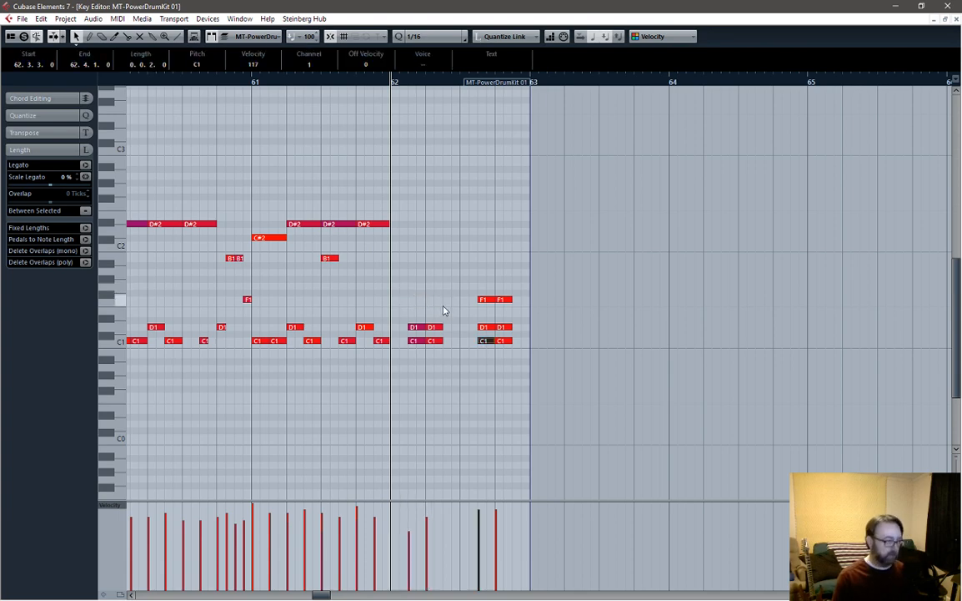
Step: Delete the C1 on the offbeat of beat 1 and the D1 on beat 2 of bar 62, and play back the bar
left_click(414, 342)
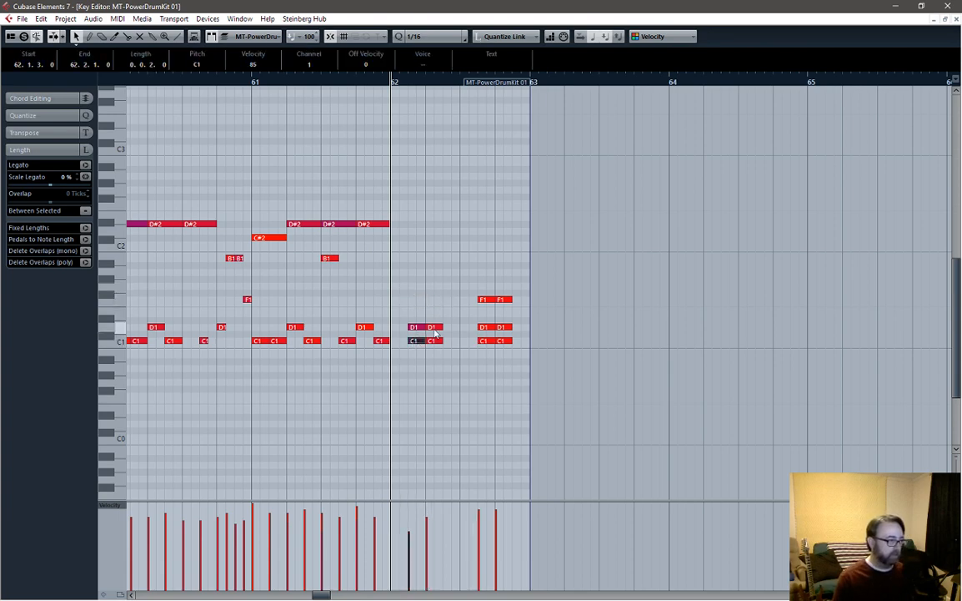
left_click(435, 329, "shift")
key("Delete")
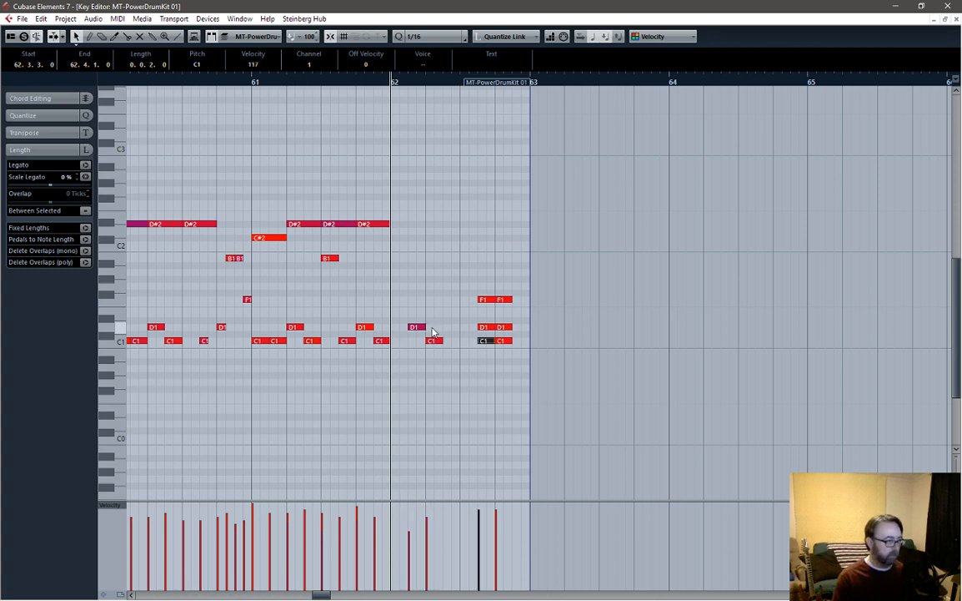
key("space")
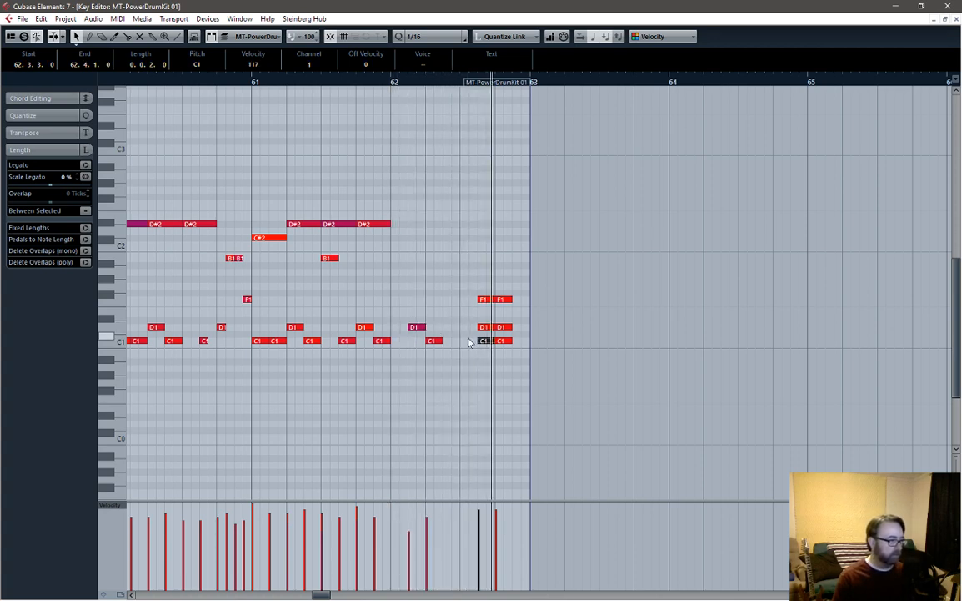
key("space")
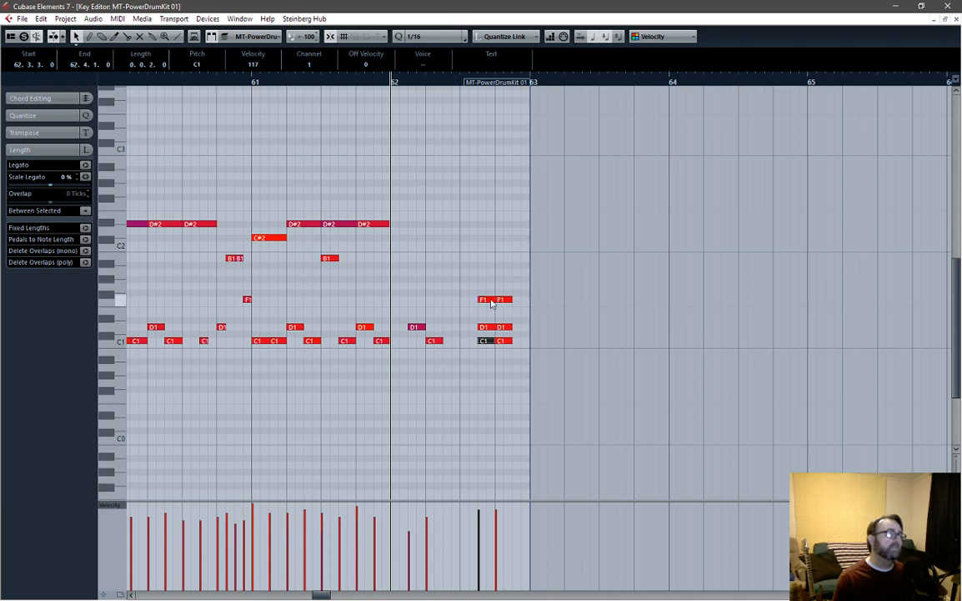
Step: Delete the F1 and C1 on the offbeat of beat 3 and the D1 on beat 4 of bar 62
key("Delete")
left_click(484, 342)
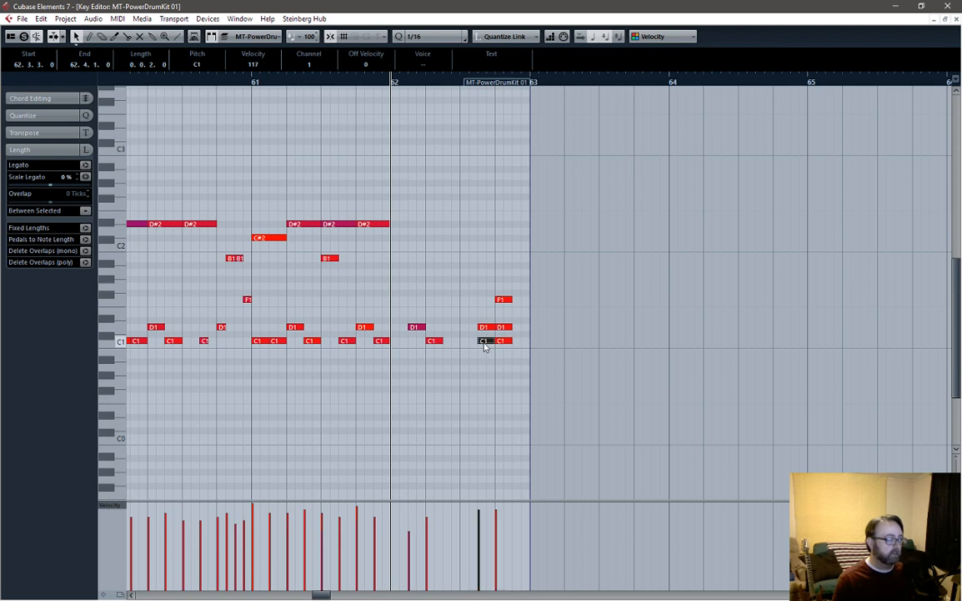
key("Delete")
left_click(503, 327)
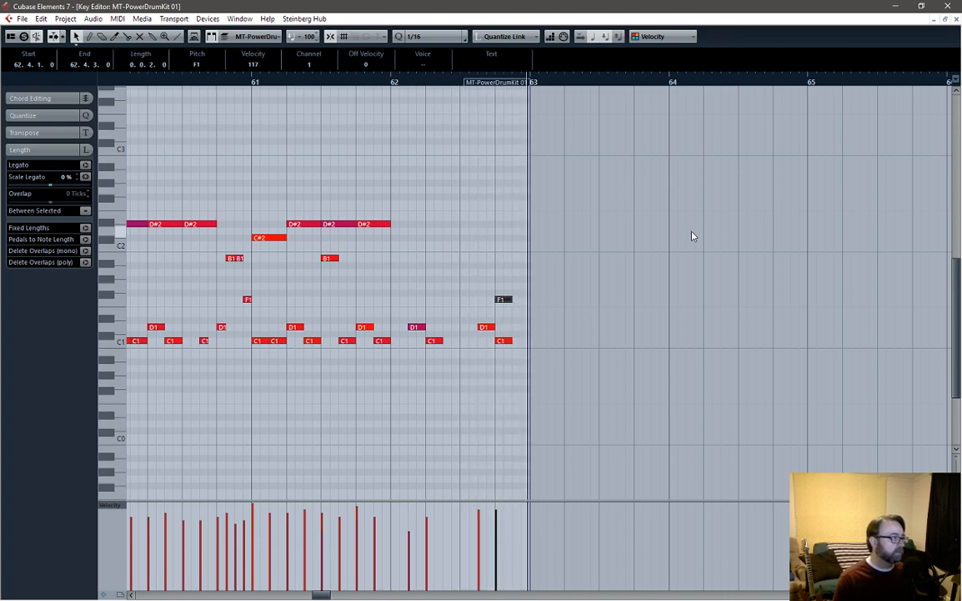
Step: Draw a sixteenth-note F1 on beat 2 of bar 62
right_click(440, 310)
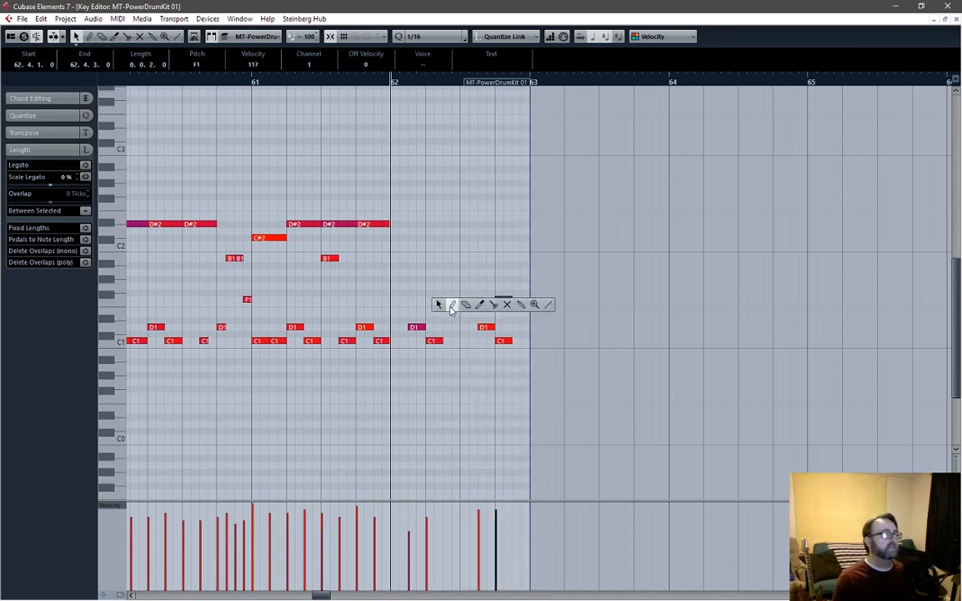
left_click(451, 306)
left_click(429, 301)
right_click(440, 242)
left_click(439, 241)
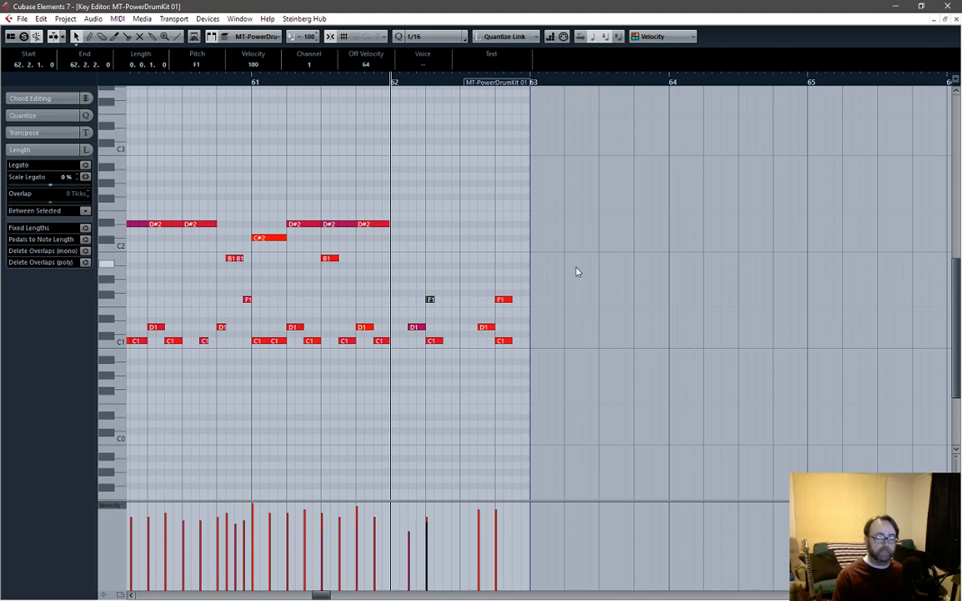
Step: Open the drum part starting at bar 63 and move the D1 notes on beats 2 and 4 of bar 66 down to C1
left_click(957, 19)
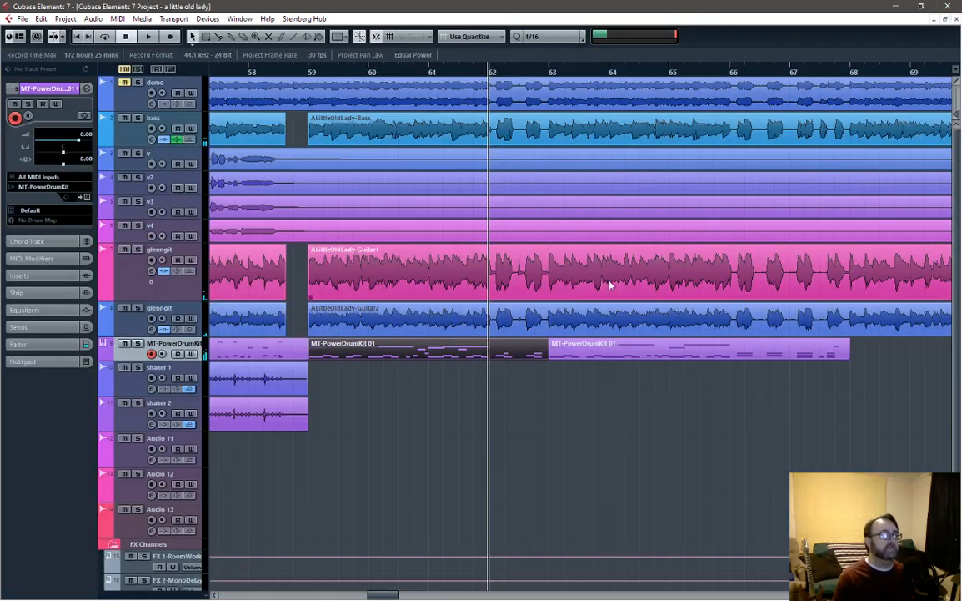
double_click(772, 355)
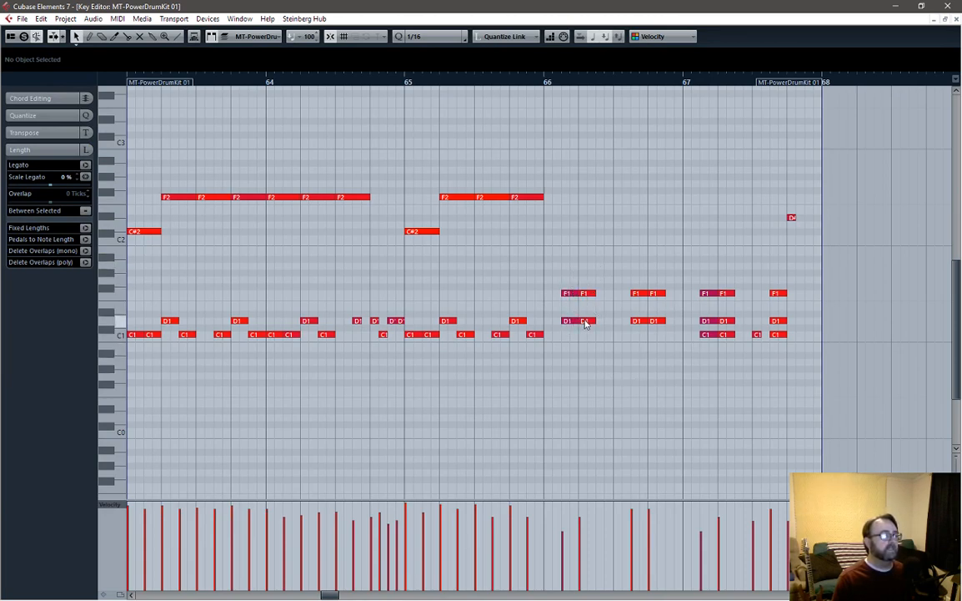
left_click_drag(585, 322, 586, 336)
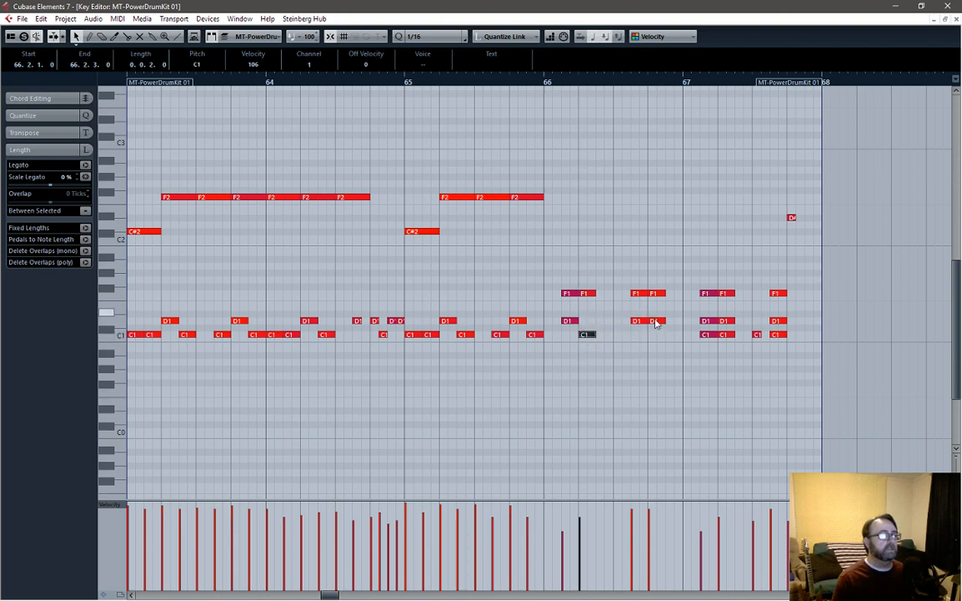
left_click_drag(656, 324, 658, 335)
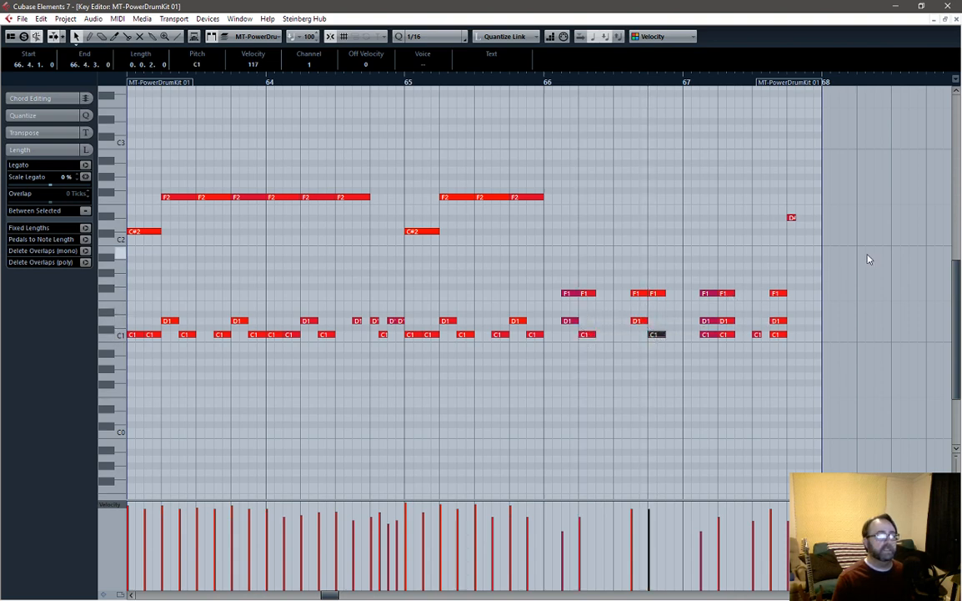
Step: Delete the F1 notes on the offbeats of beats 1 and 3 in bar 66 and play back from bar 66
left_click(567, 294)
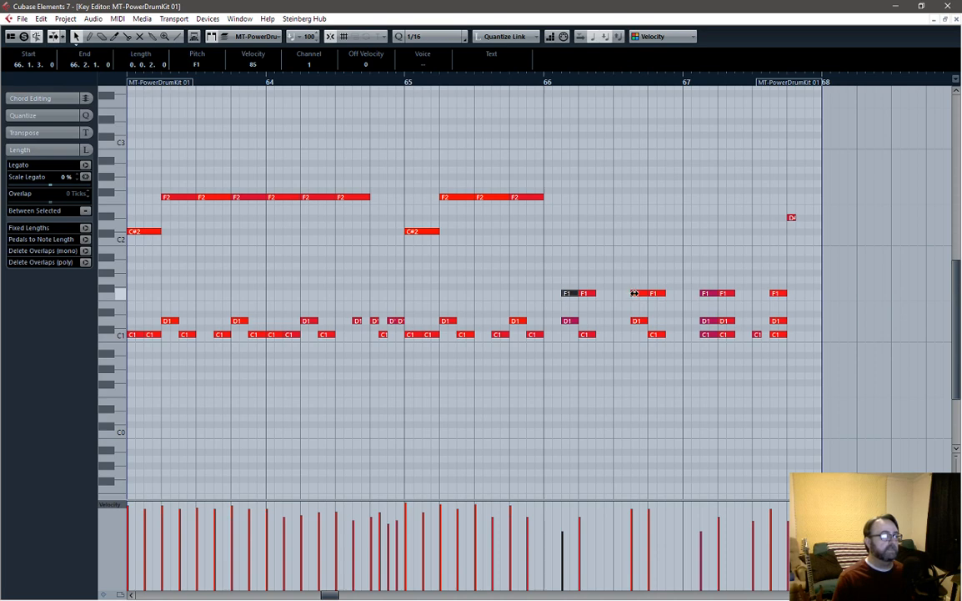
left_click(637, 294, "shift")
key("Delete")
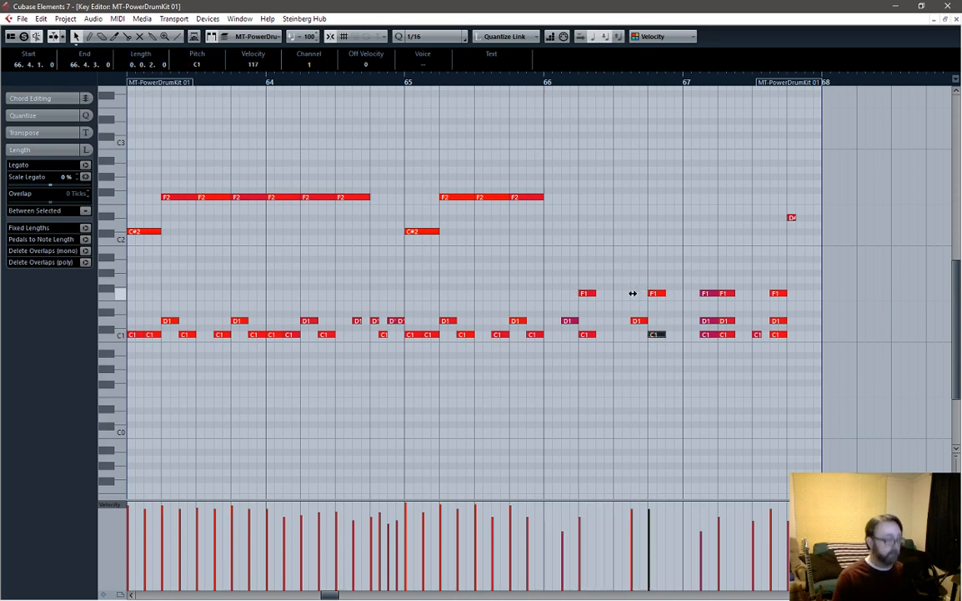
left_click(545, 81)
key("space")
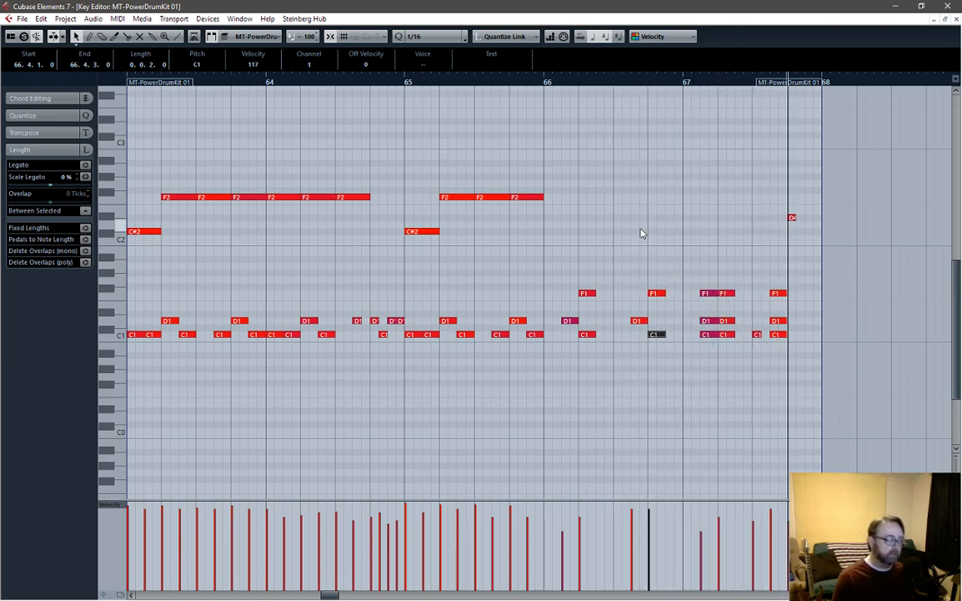
key("space")
Step: Delete the C1 on beat 3 and the D#2 on beat 4 of bar 67
left_click(756, 336)
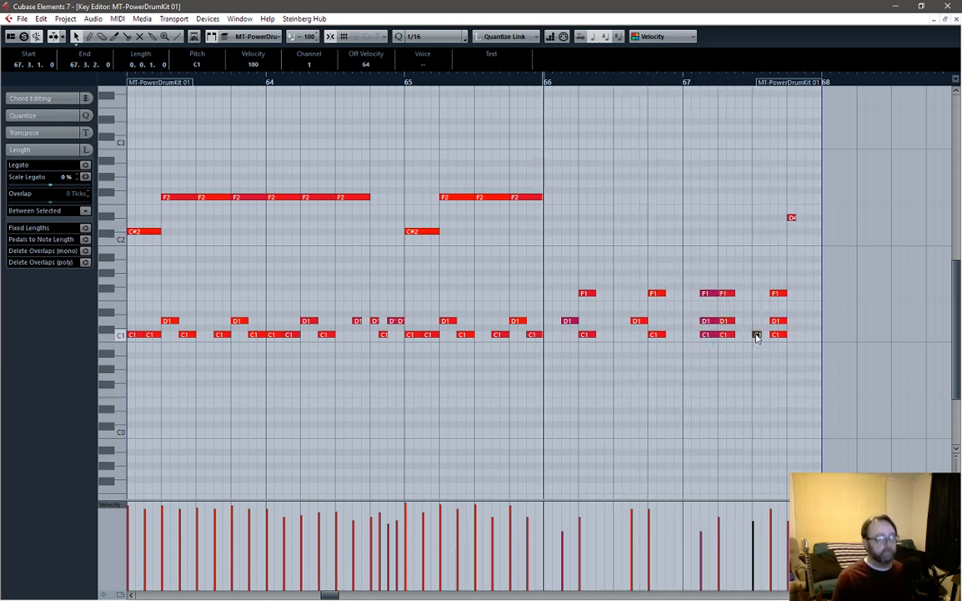
key("Delete")
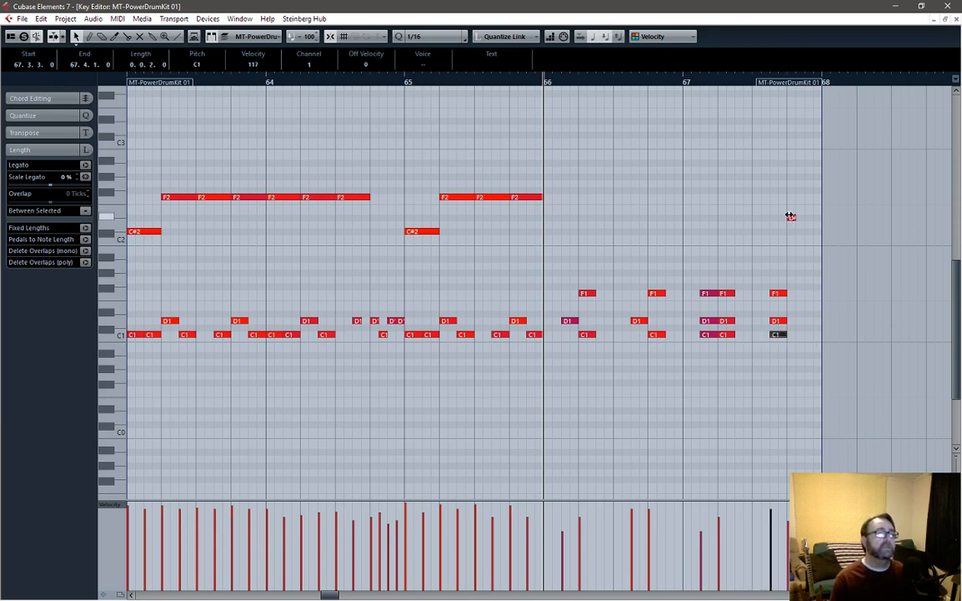
left_click(792, 216)
key("Delete")
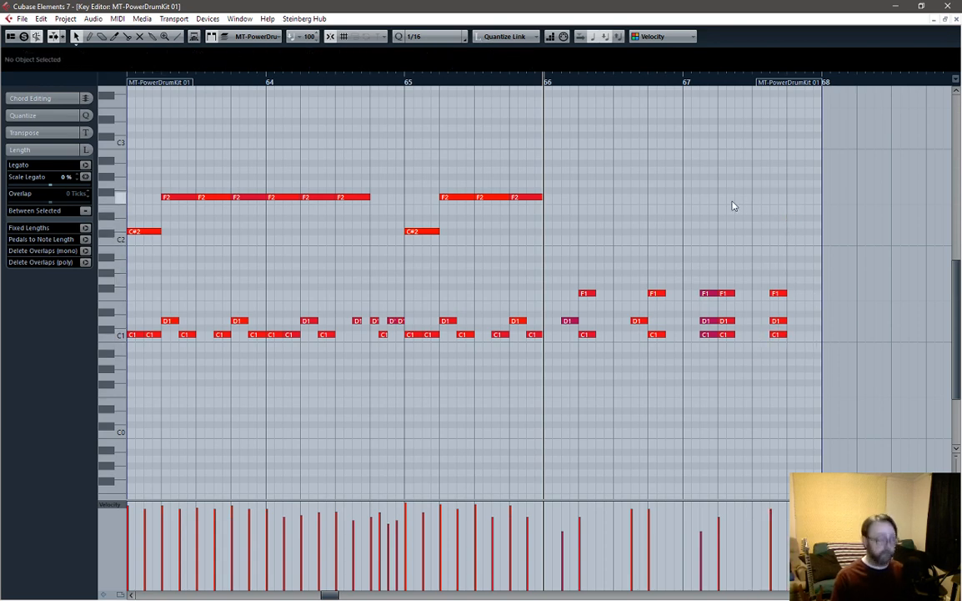
Step: Copy the F1, D1 and C1 notes on beat 2 of bar 67 to beat 4 and play back from bar 66
left_click_drag(733, 271, 724, 364)
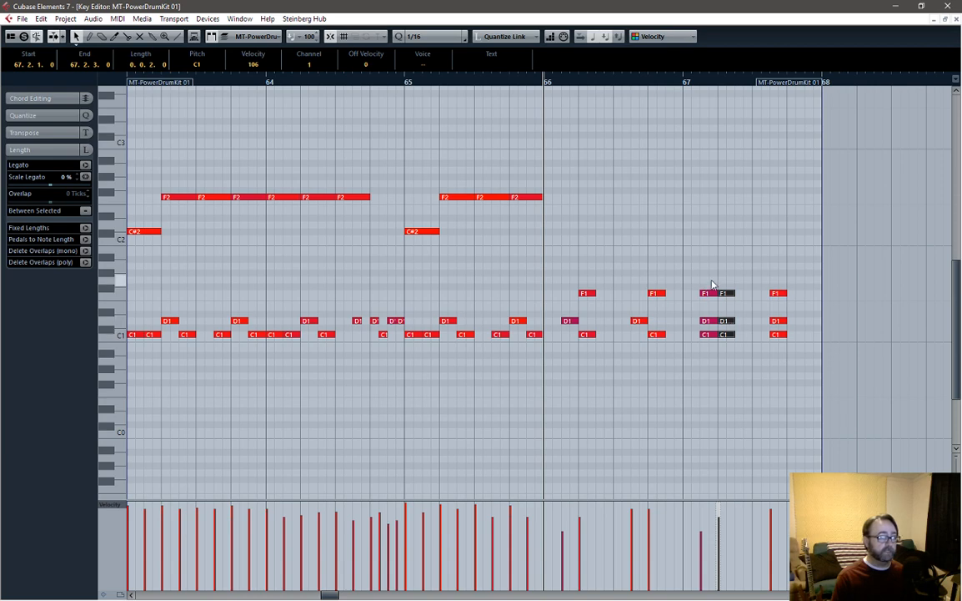
left_click(786, 154)
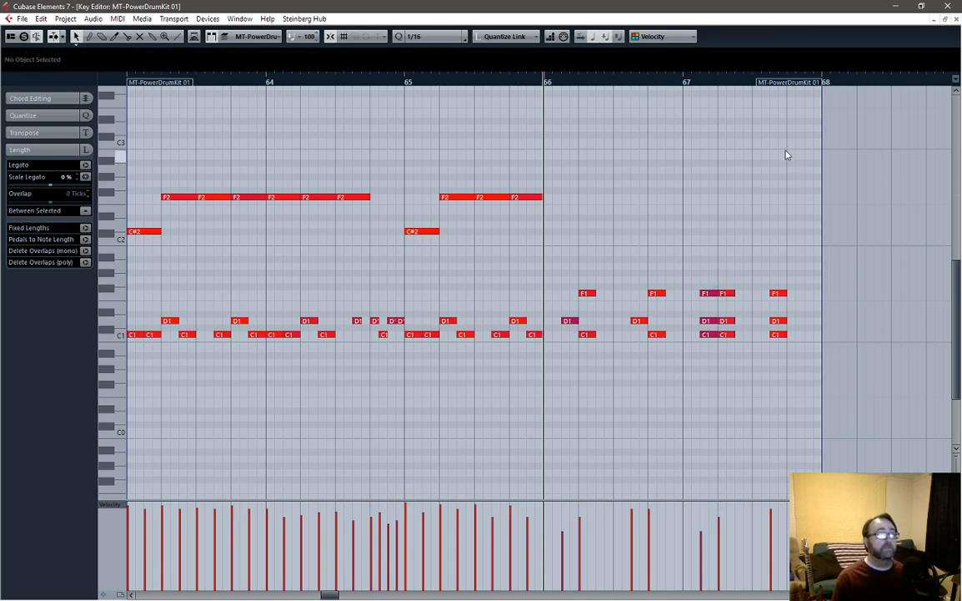
left_click(789, 80)
key("ctrl+v")
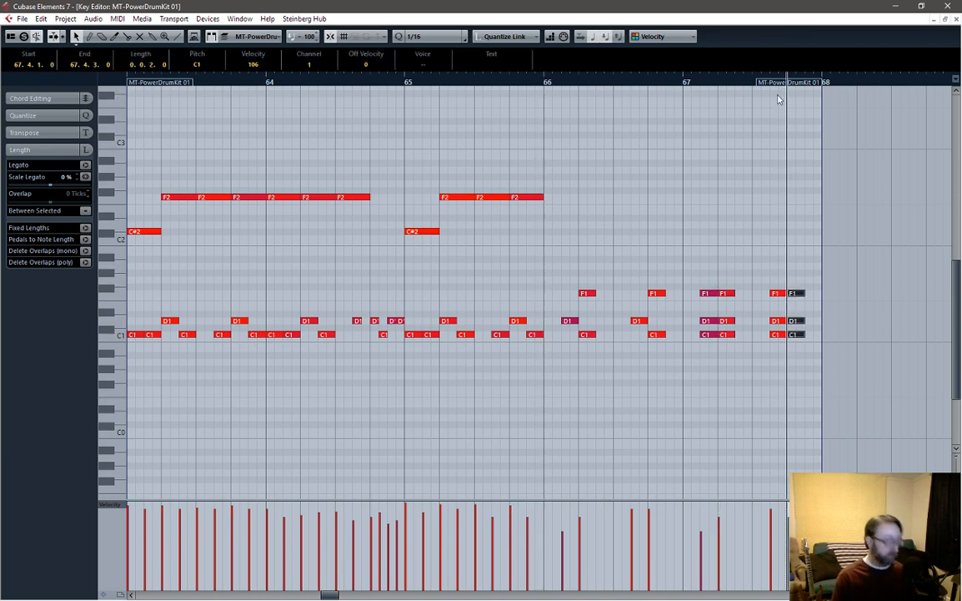
left_click(544, 86)
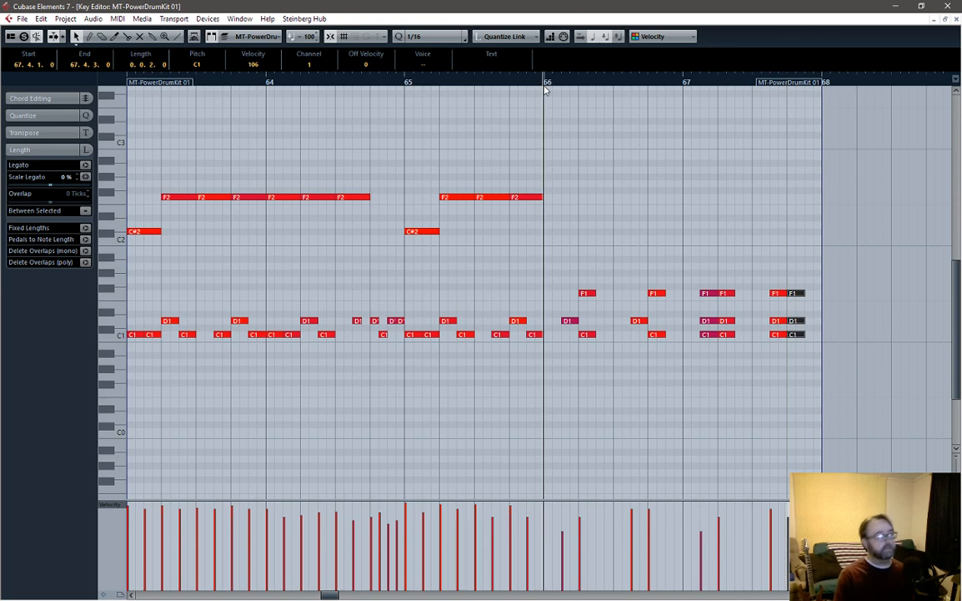
key("space")
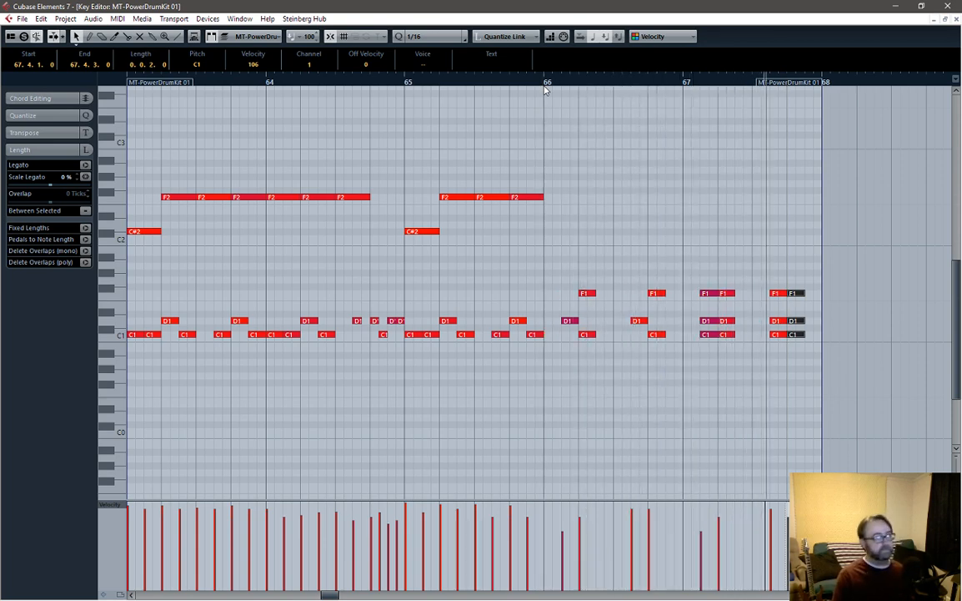
key("space")
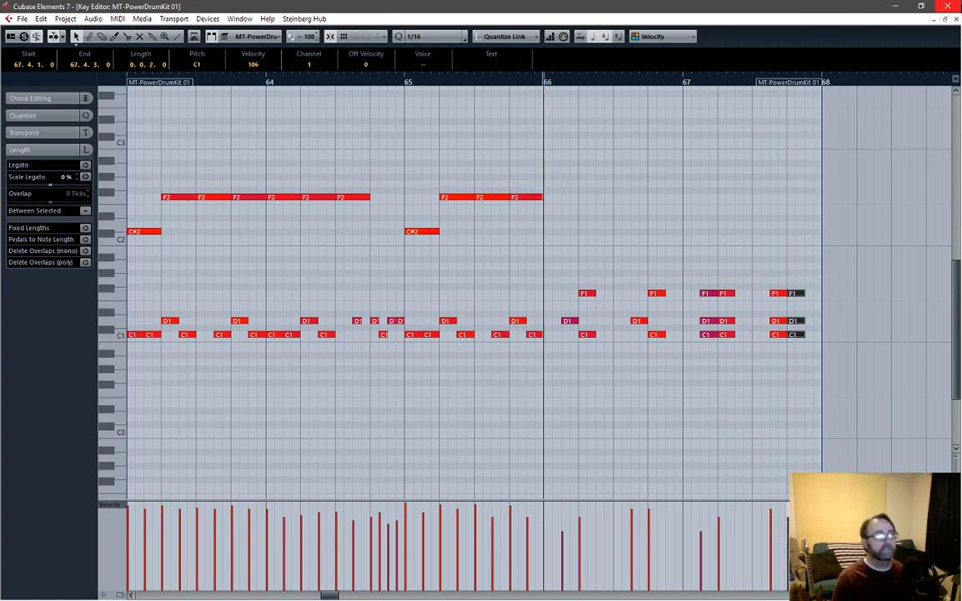
Step: Close the drum editor and copy the drum, shaker 1 and shaker 2 parts that start at bar 27
left_click(956, 19)
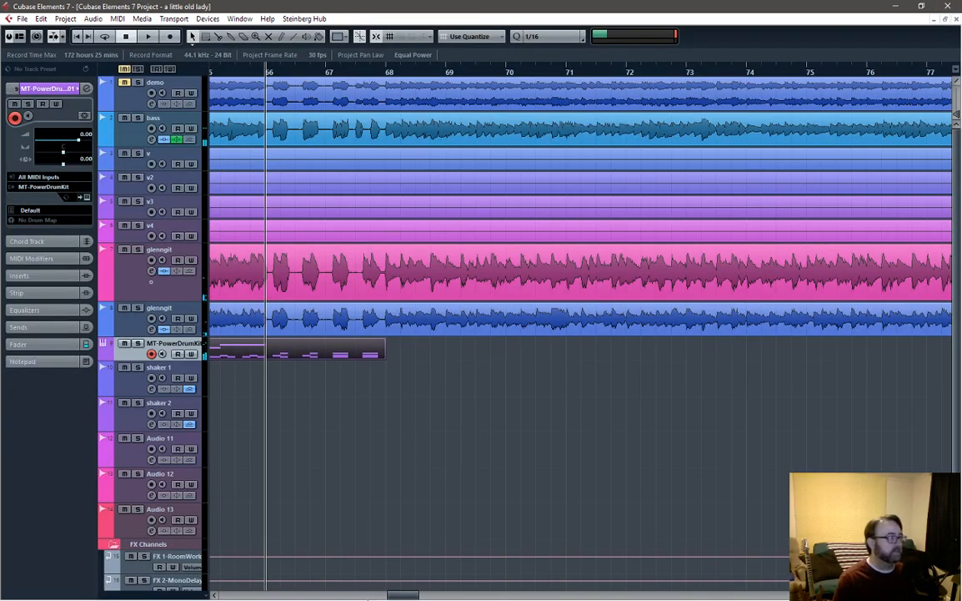
left_click_drag(395, 596, 295, 596)
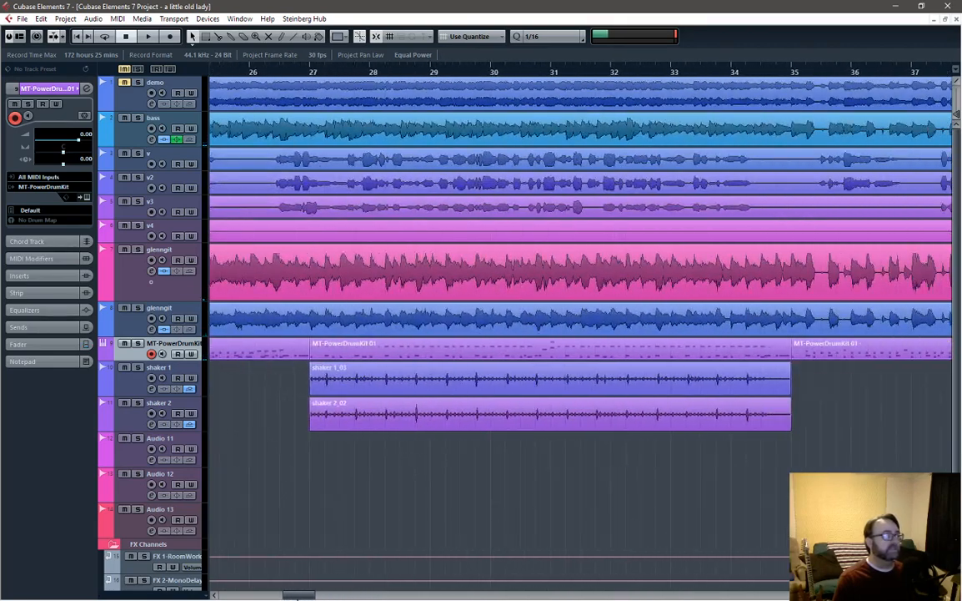
left_click(508, 355)
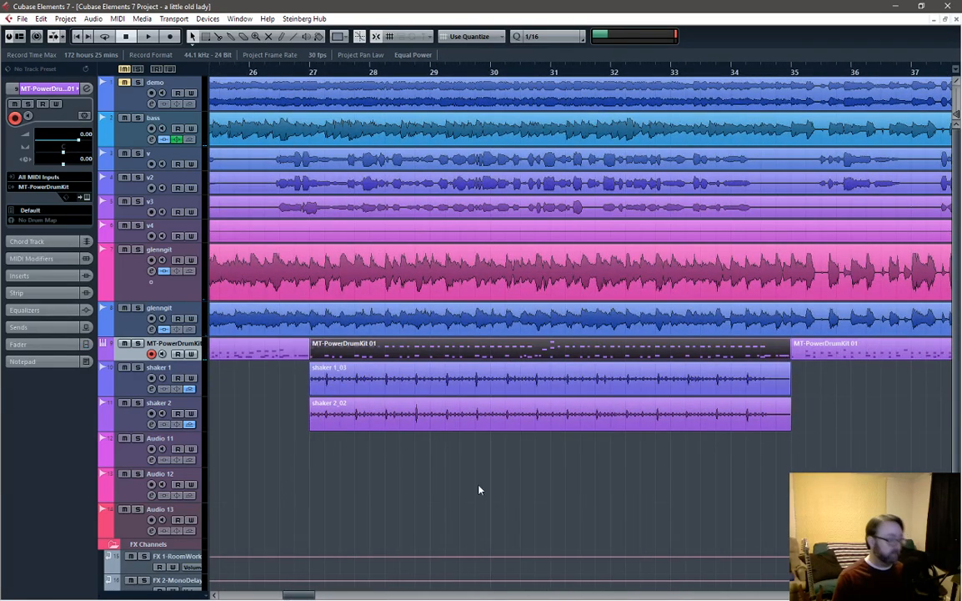
left_click(457, 380, "shift")
left_click(457, 413, "shift")
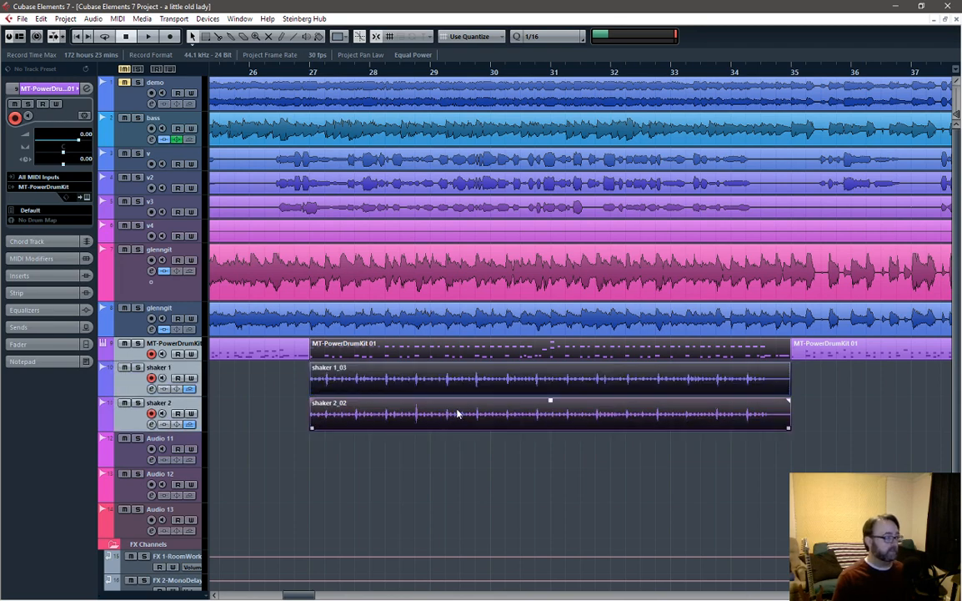
left_click_drag(292, 595, 404, 592)
Step: Set the quantize value to 1/1 and paste the copied drum and shaker parts at bar 68
scroll(561, 357, "down", 3)
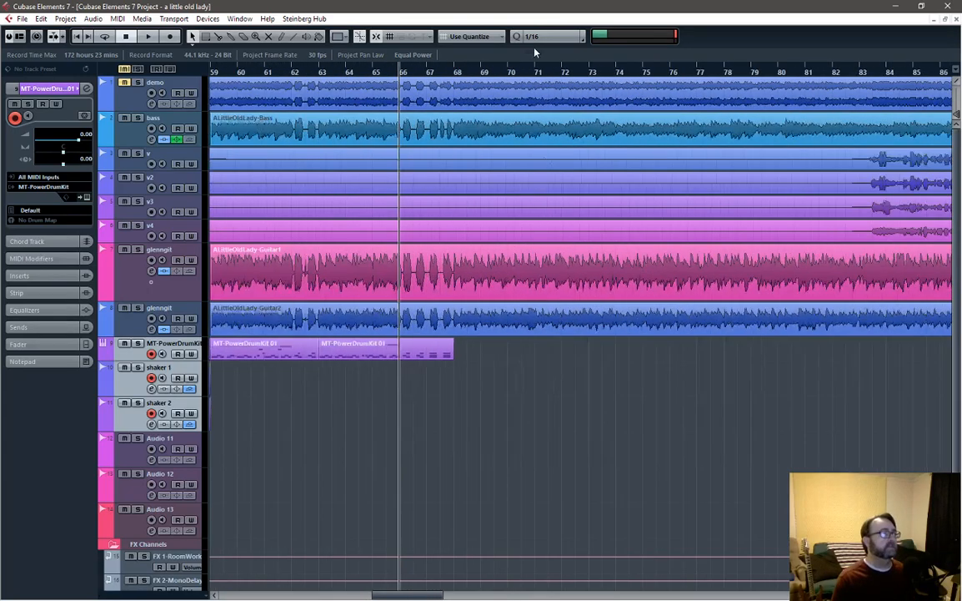
left_click(544, 36)
left_click(551, 49)
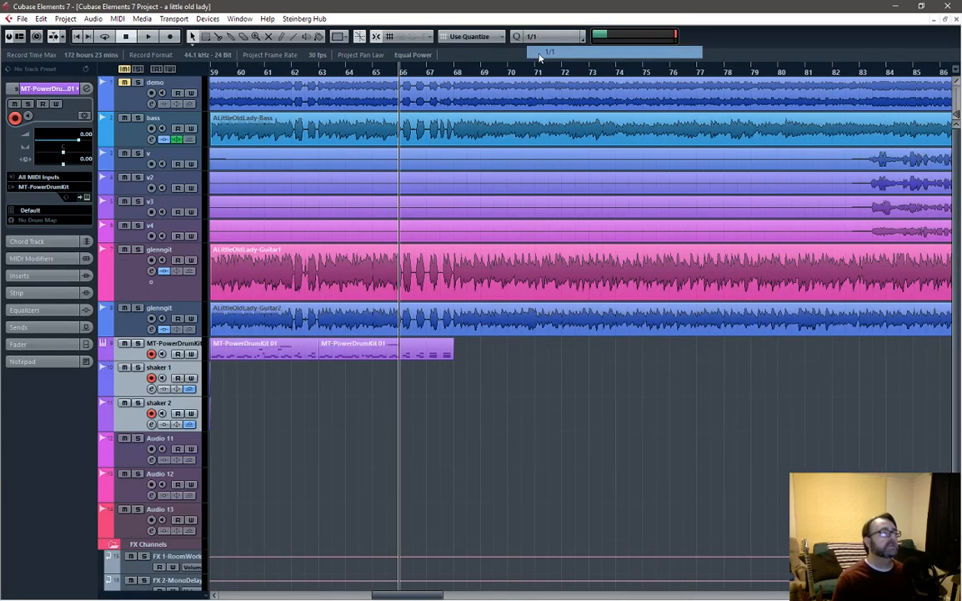
left_click(429, 75)
left_click(457, 75)
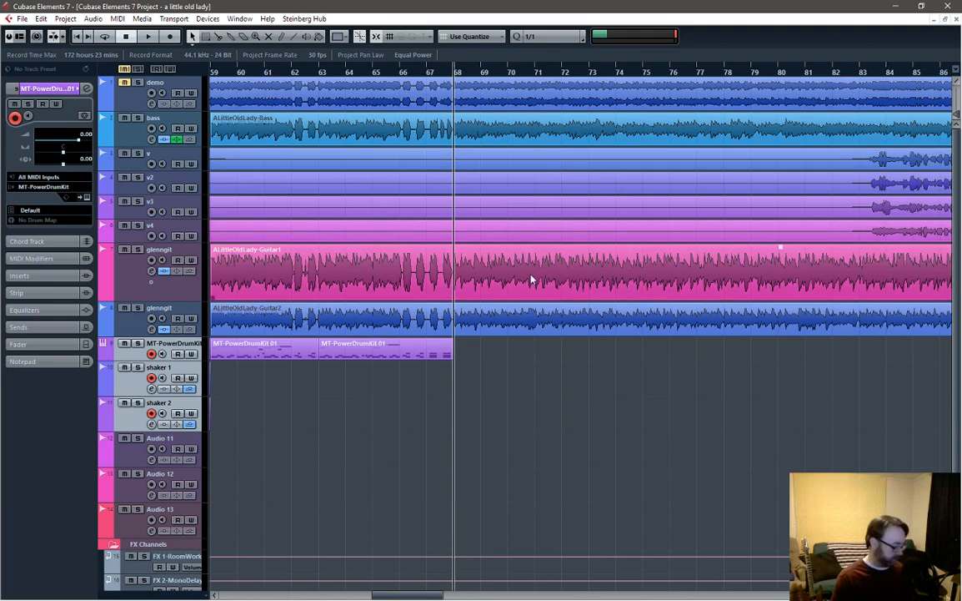
key("ctrl+v")
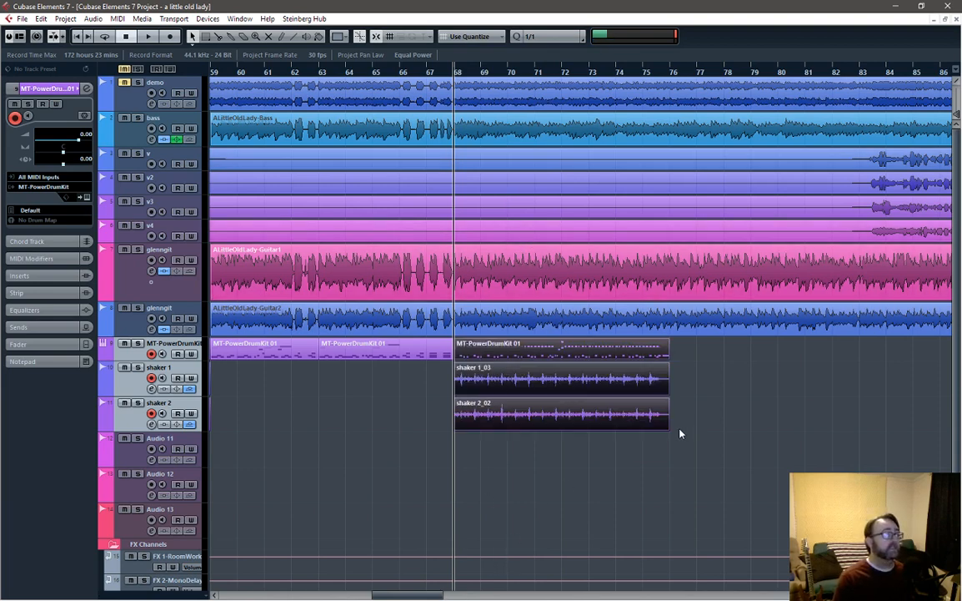
Step: Try duplicates of the drum and both shaker parts at bar 76 and play back from there
left_click(671, 75)
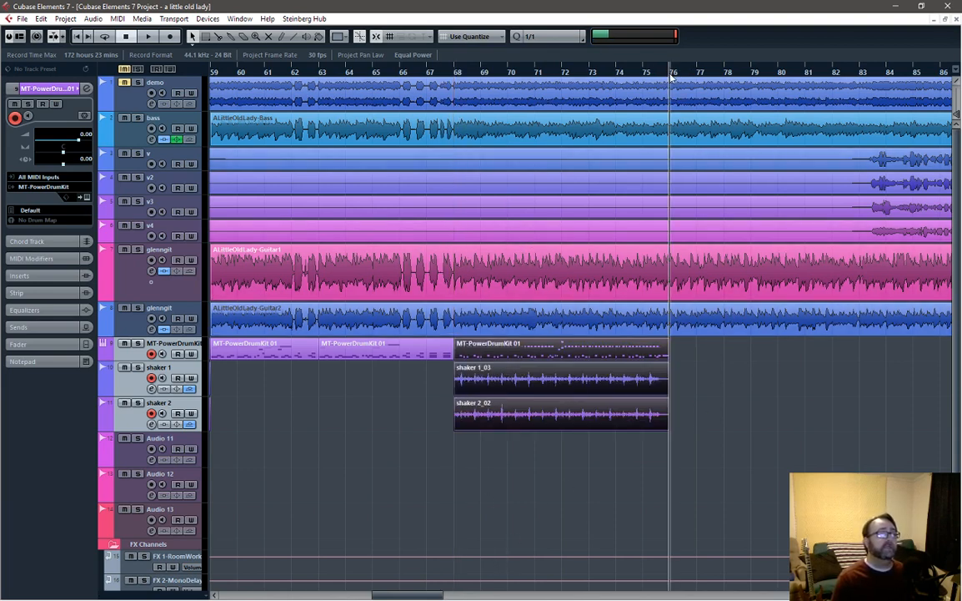
key("space")
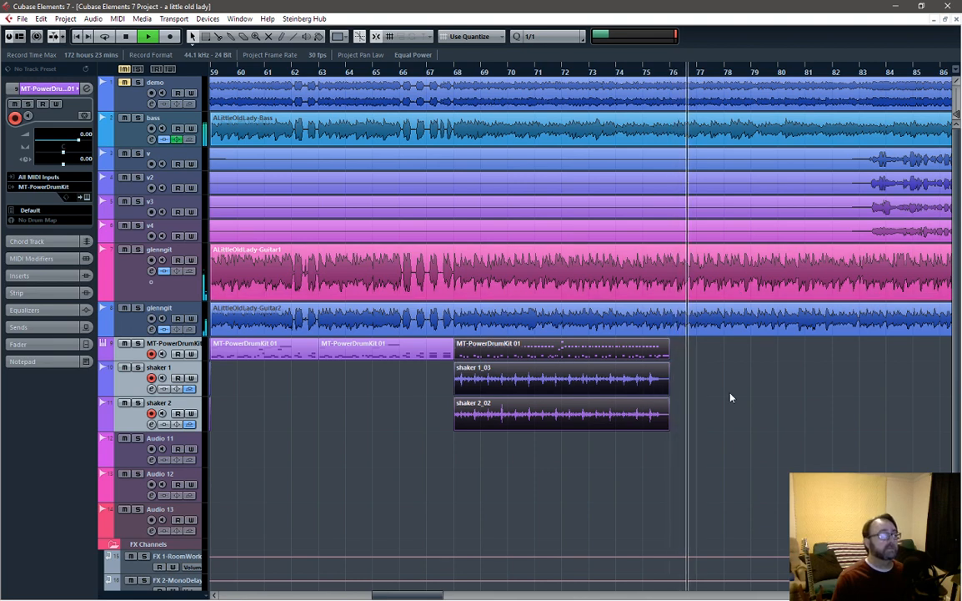
key("space")
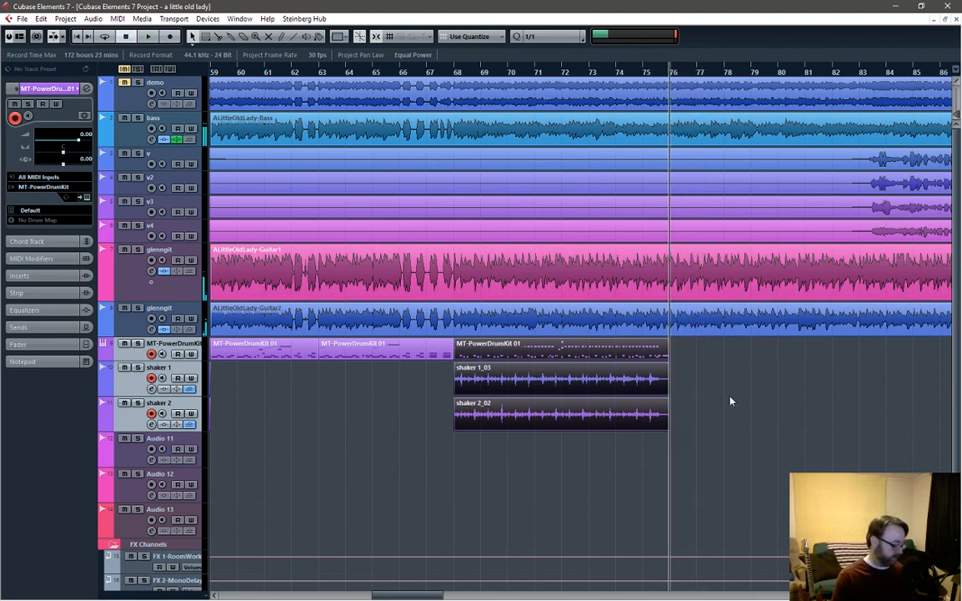
key("ctrl+d")
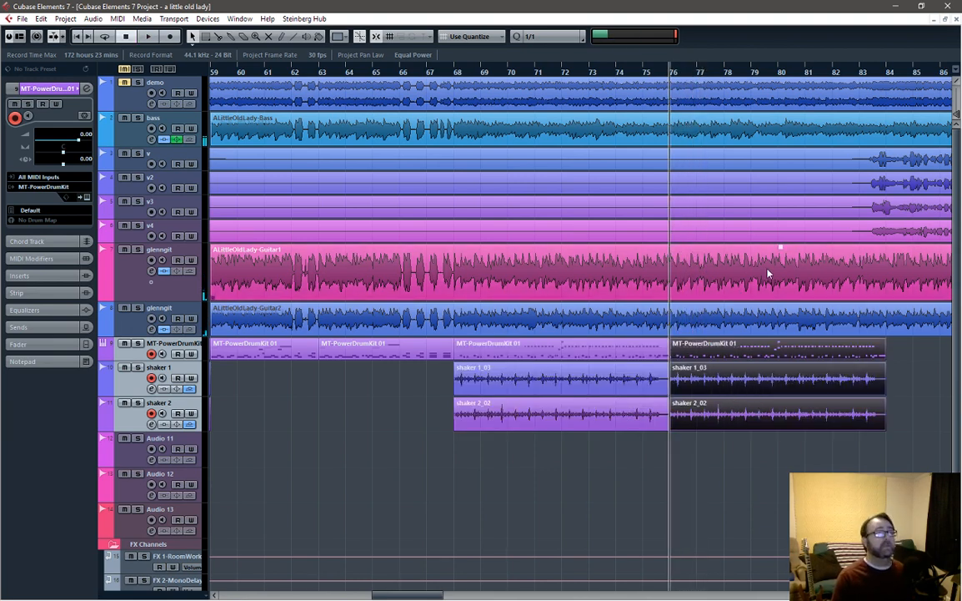
key("space")
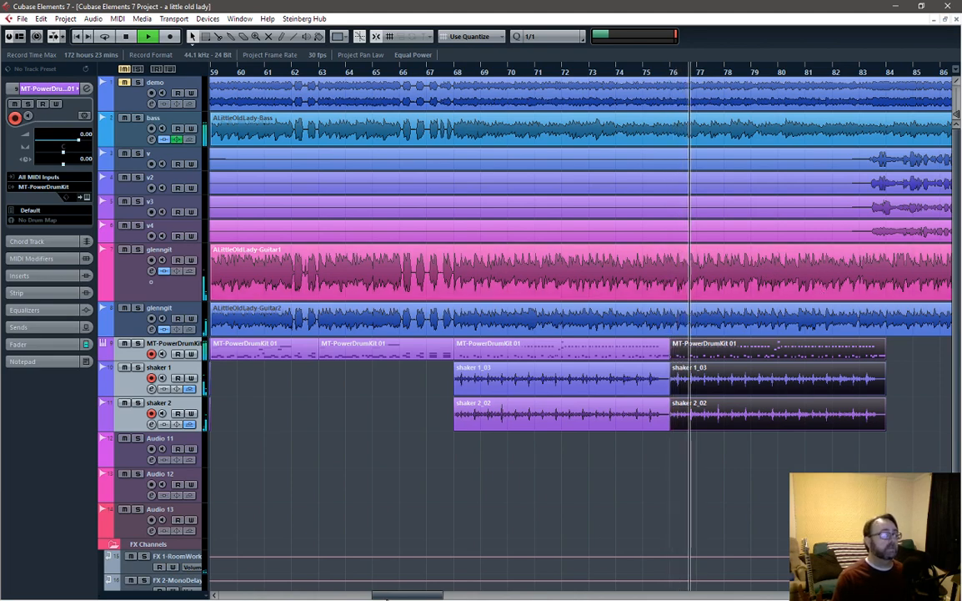
left_click_drag(417, 594, 451, 594)
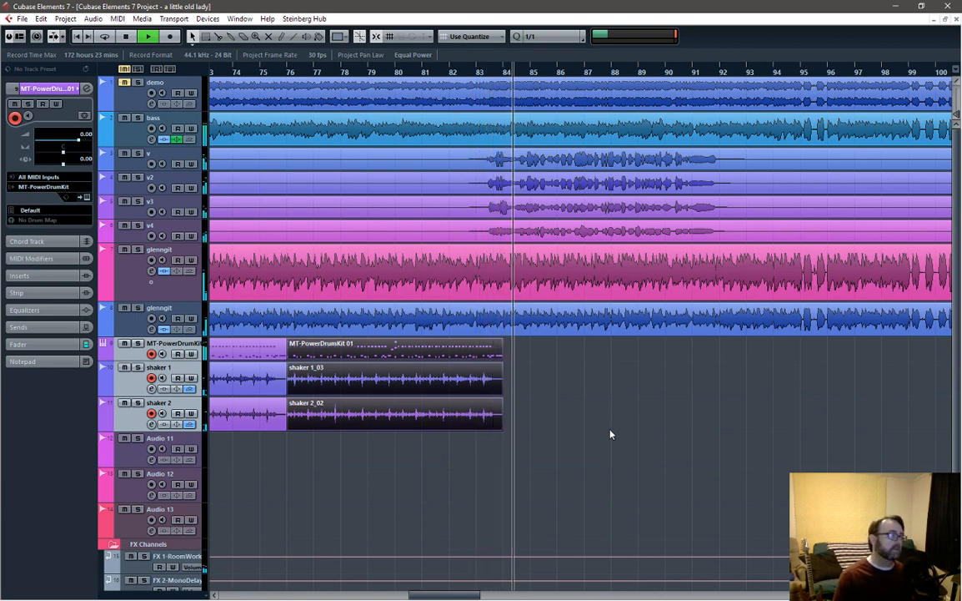
key("space")
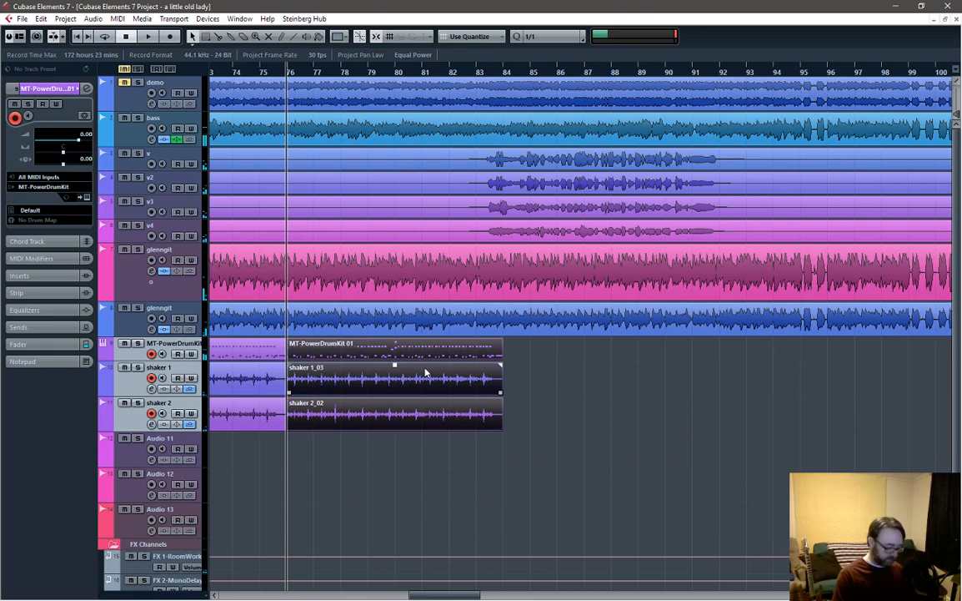
key("Delete")
Step: Copy the drum and both shaker parts from bar 68 to bar 84 and play back from there
left_click_drag(424, 597, 397, 597)
left_click(448, 351)
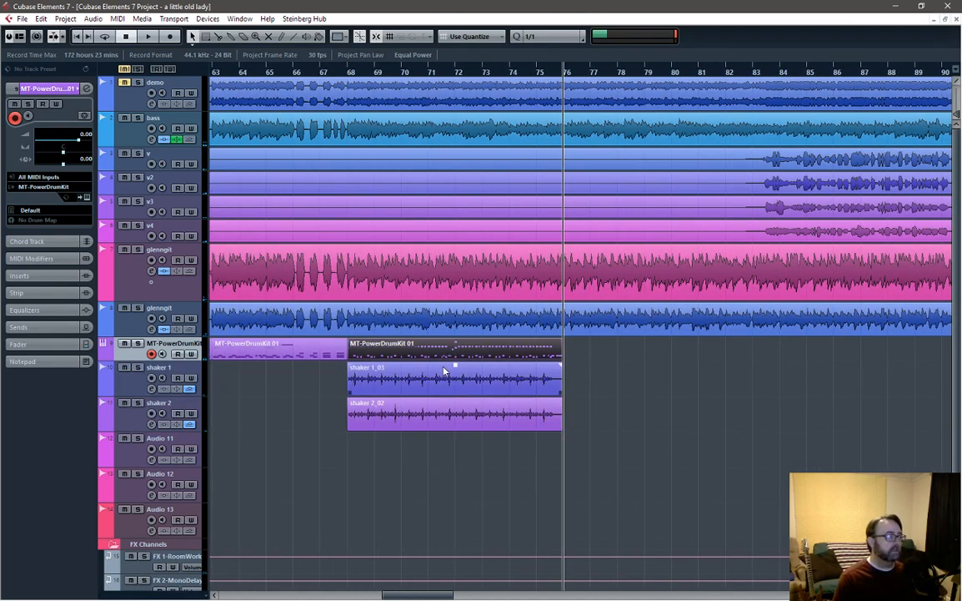
left_click(446, 380, "shift")
left_click(440, 417, "shift")
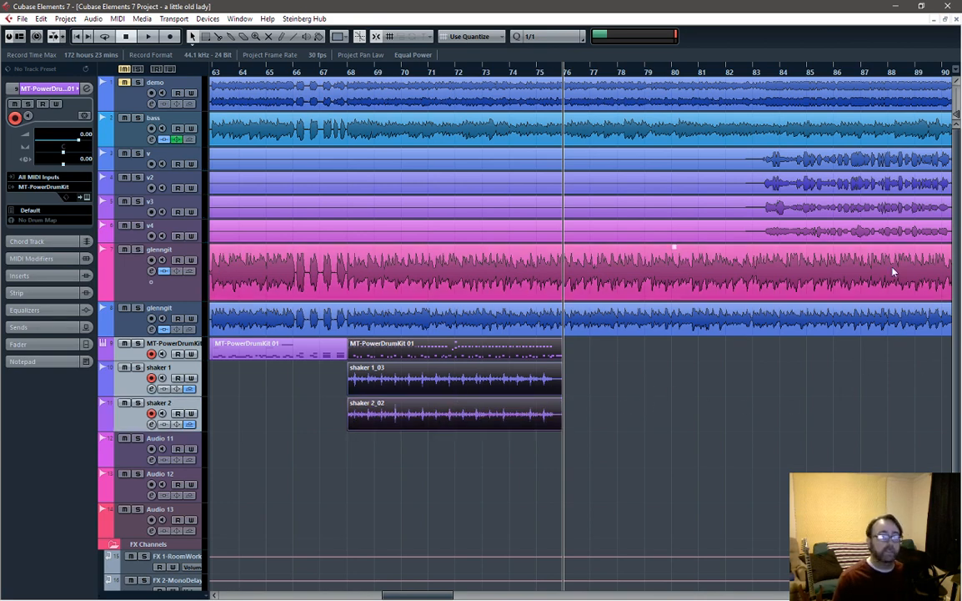
left_click(769, 74)
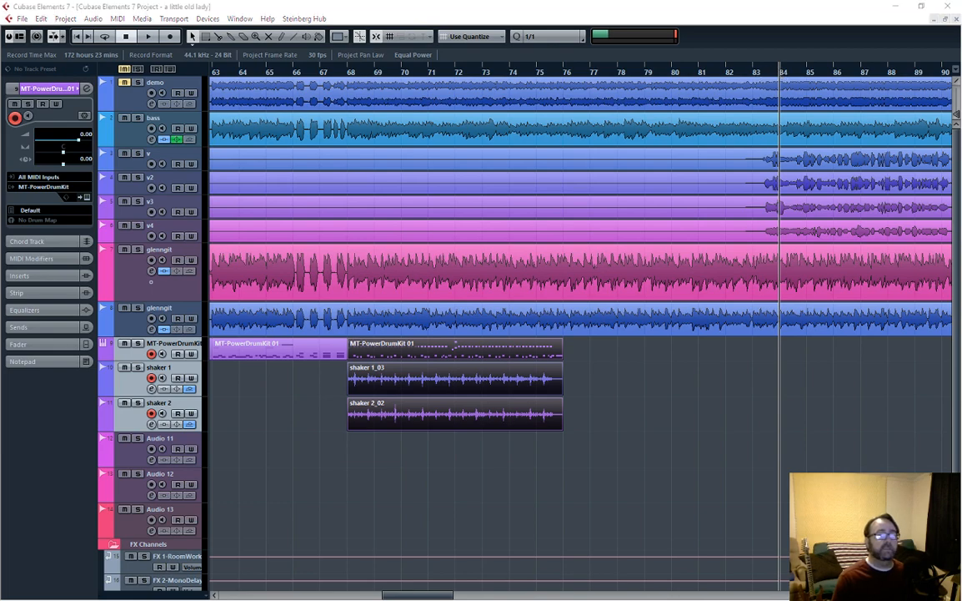
left_click_drag(961, 134, 961, 196)
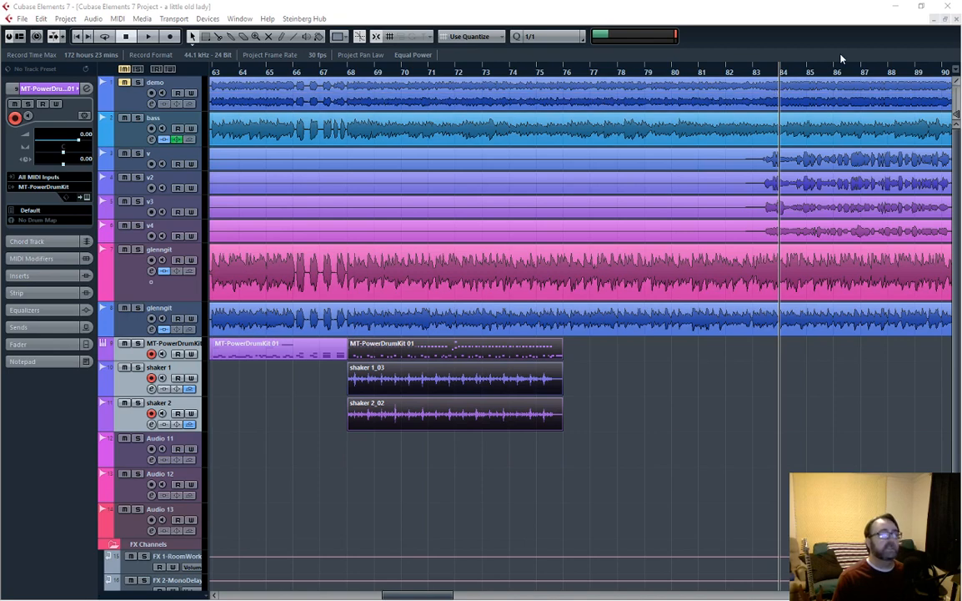
left_click(765, 20)
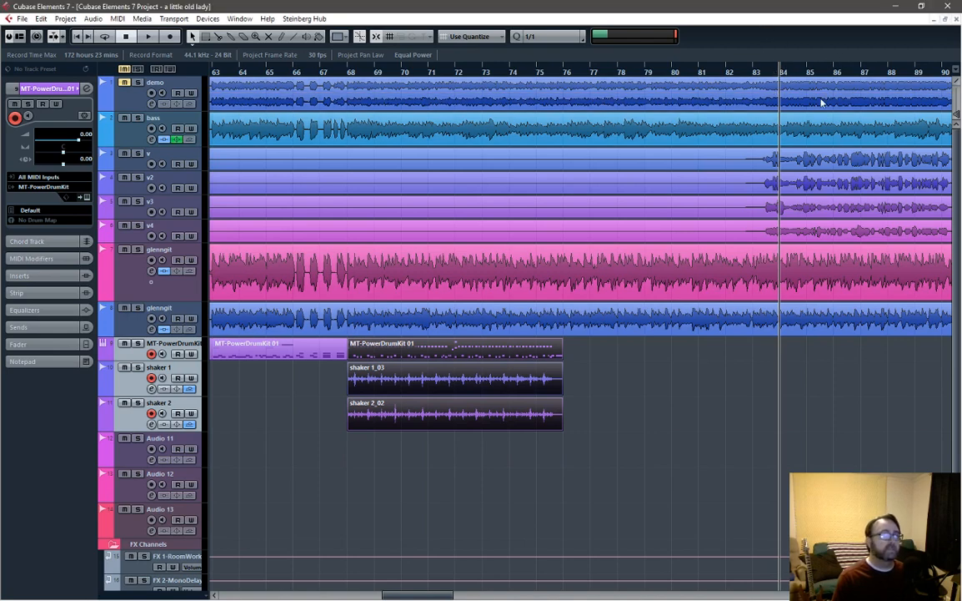
key("space")
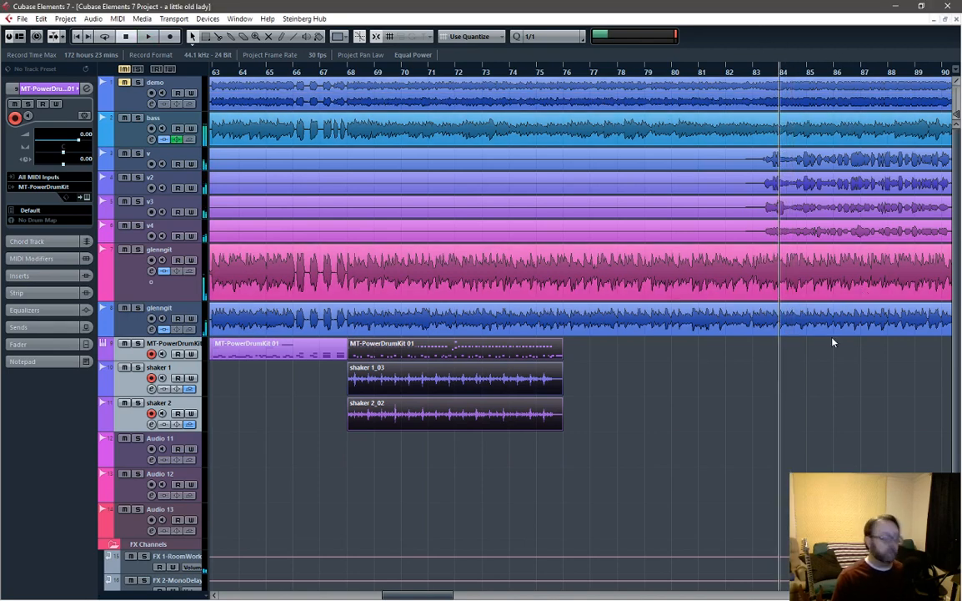
key("ctrl+v")
key("space")
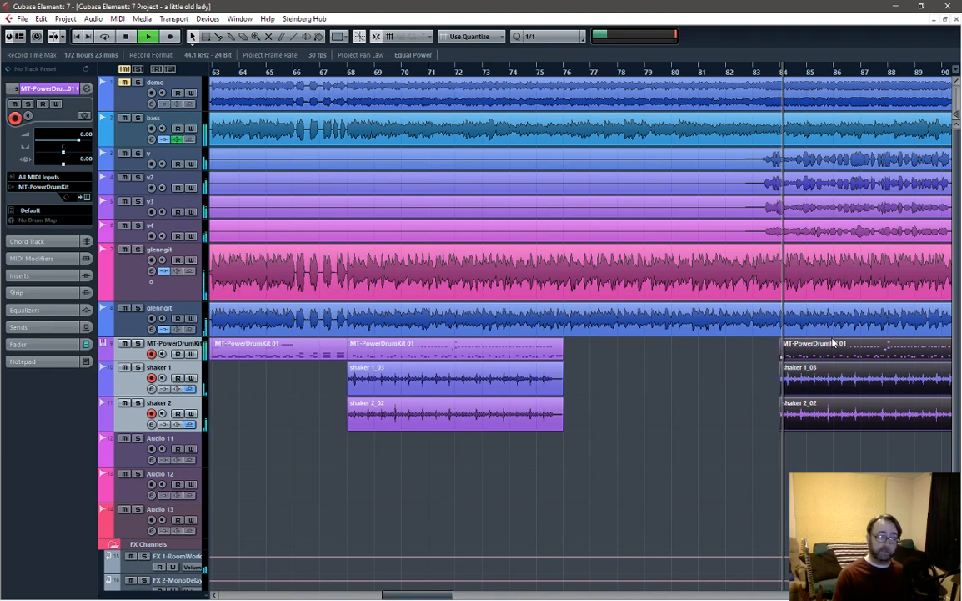
Step: Copy the two drum parts starting at bars 59 and 63 to bar 92 and play them back
left_click_drag(448, 595, 498, 595)
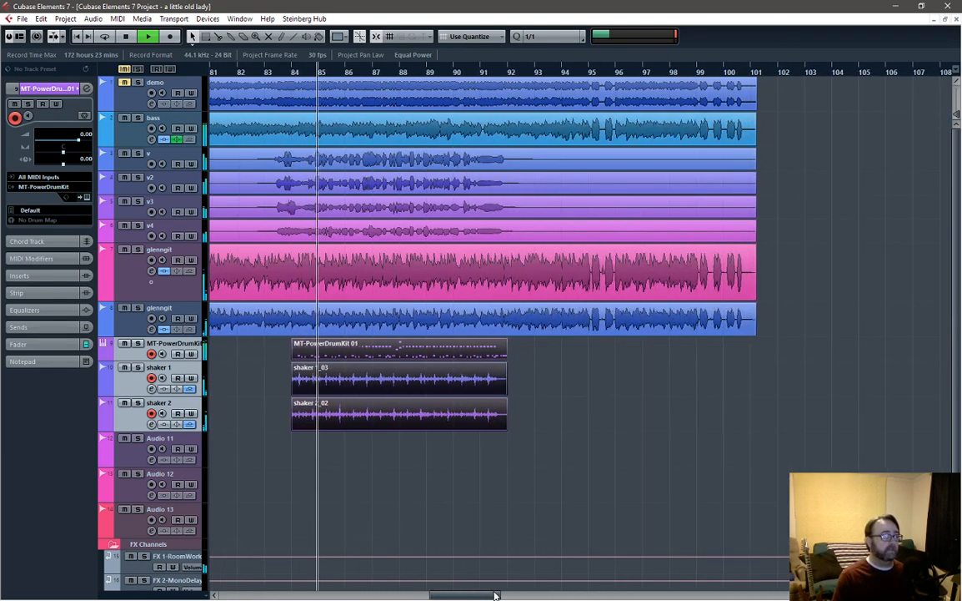
left_click(508, 72)
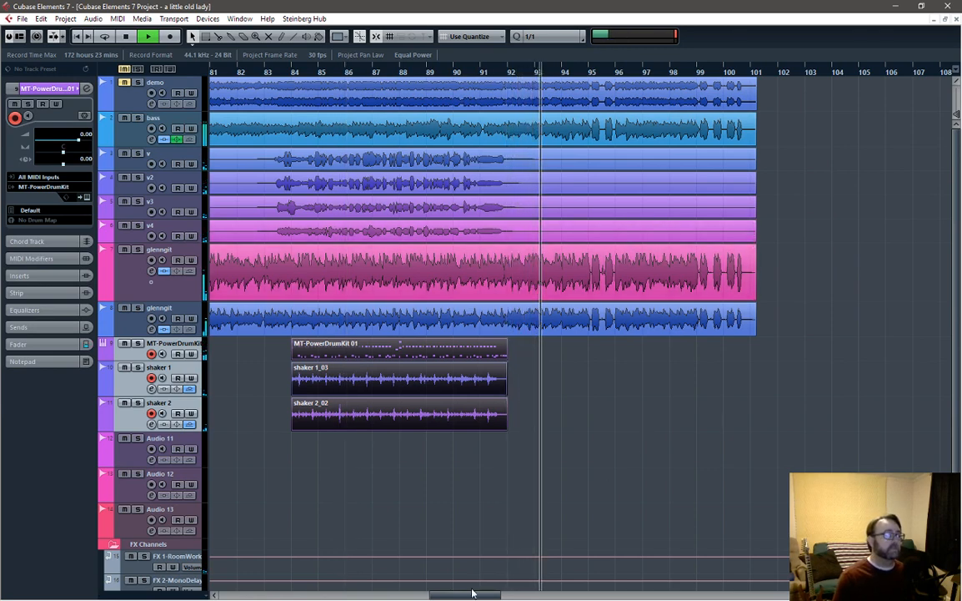
key("space")
left_click_drag(480, 596, 407, 597)
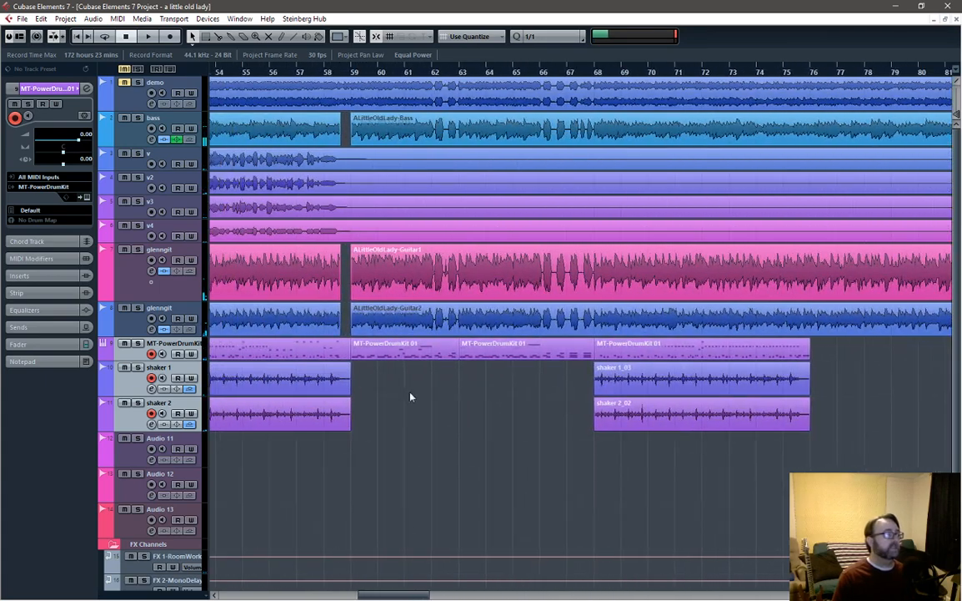
left_click(421, 352)
left_click(490, 354, "shift")
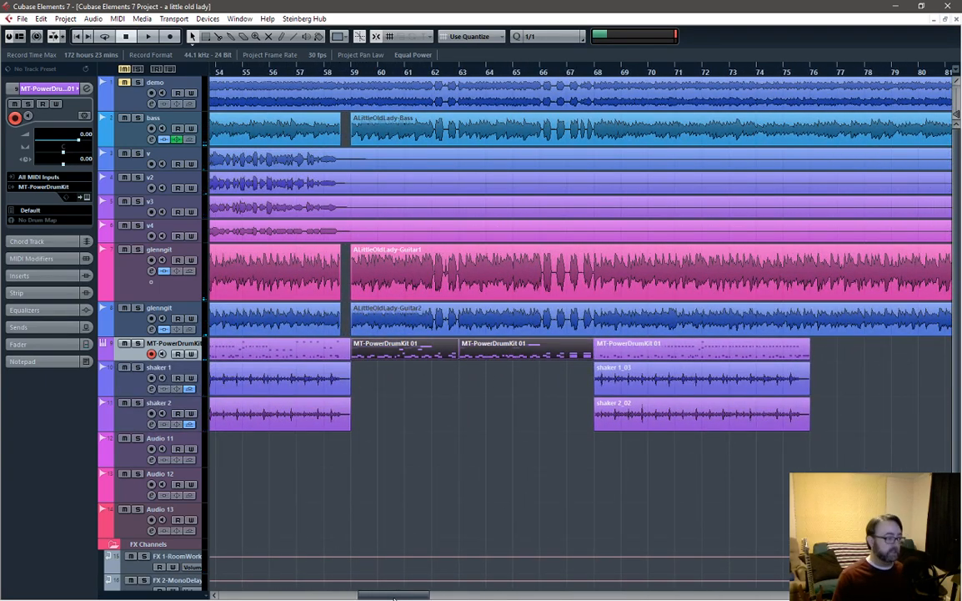
left_click_drag(394, 597, 469, 597)
key("ctrl+v")
key("space")
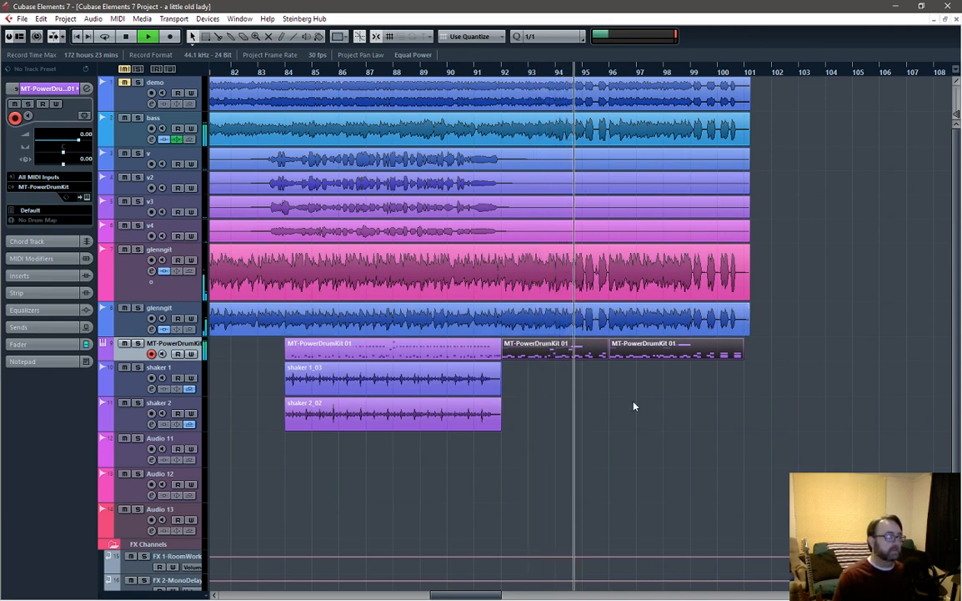
key("space")
Step: Duplicate the shaker 1 and shaker 2 parts at bar 84 so the copies start at bar 92
left_click(400, 386)
left_click(389, 411, "shift")
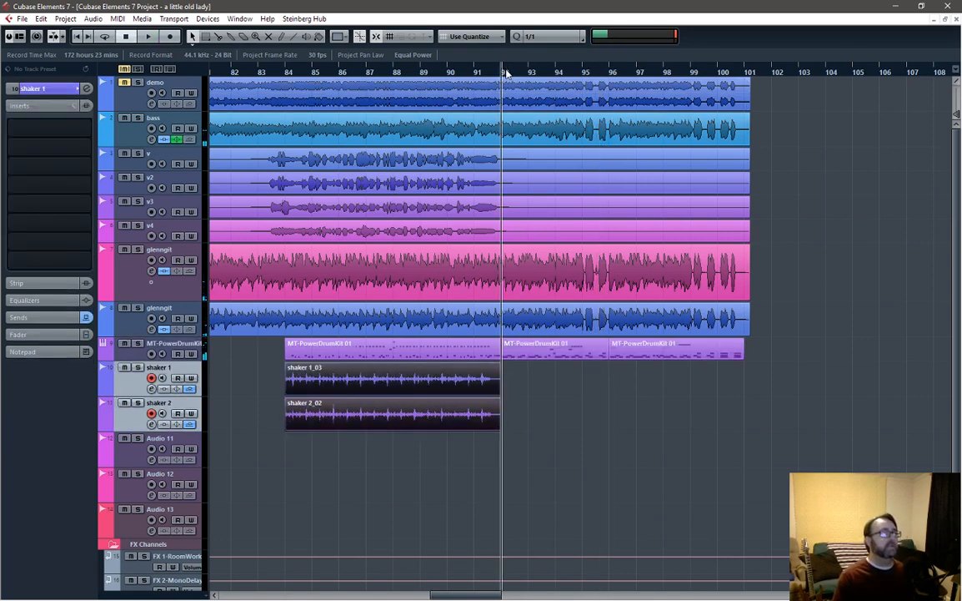
key("ctrl+d")
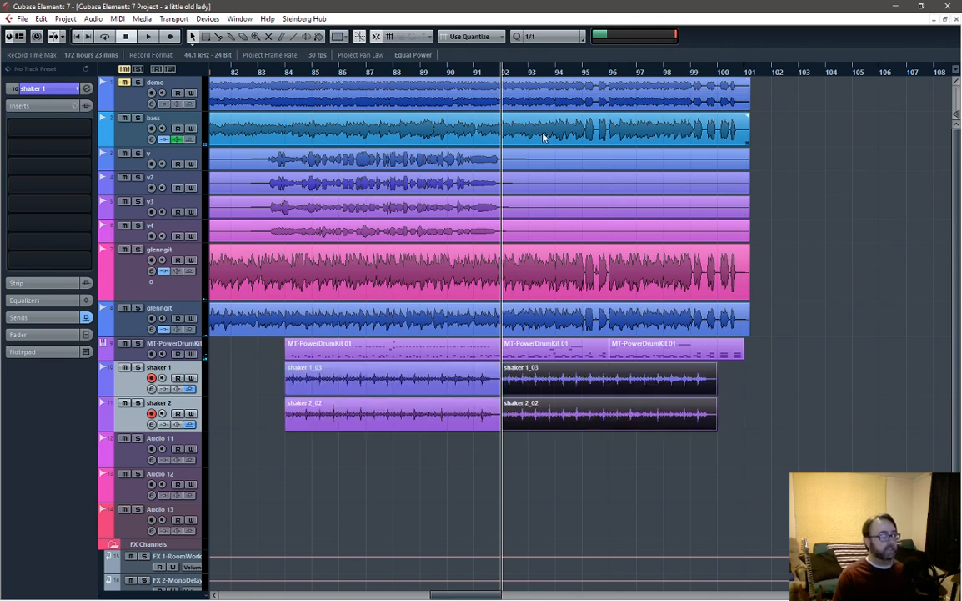
Step: Play back the section from bar 92 and split both shaker parts at bar 96
key("space")
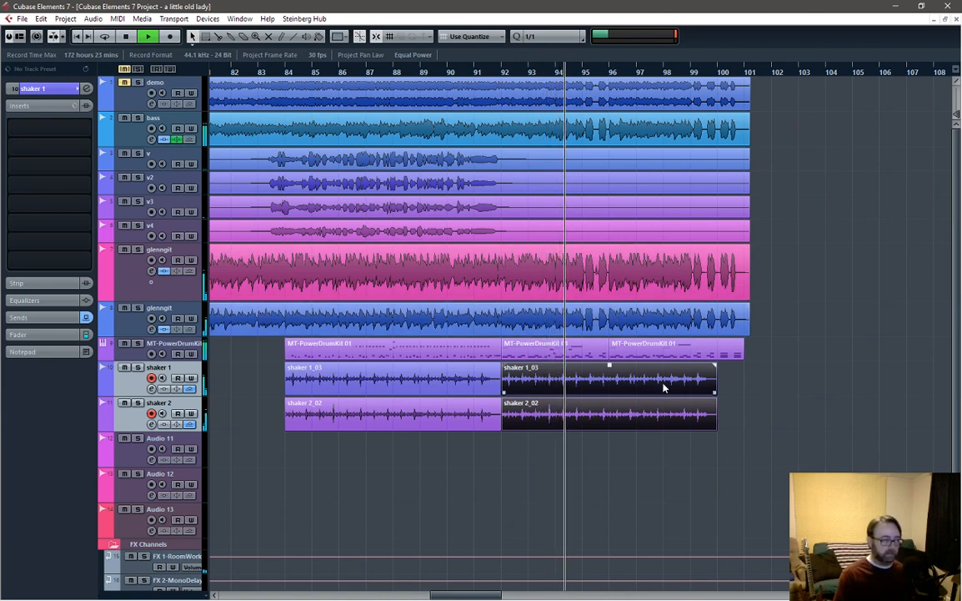
key("space")
right_click(618, 386)
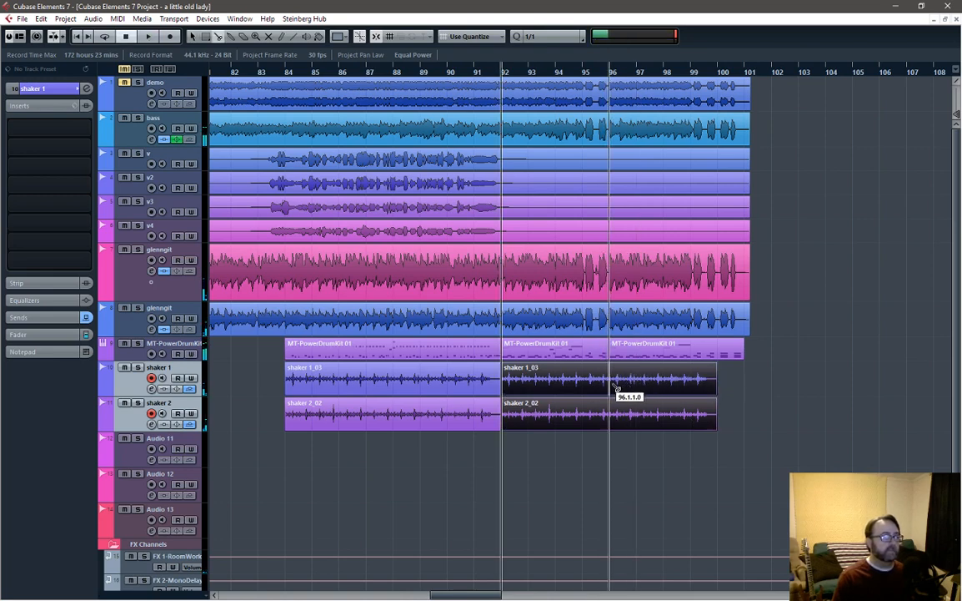
left_click(617, 389)
right_click(703, 458)
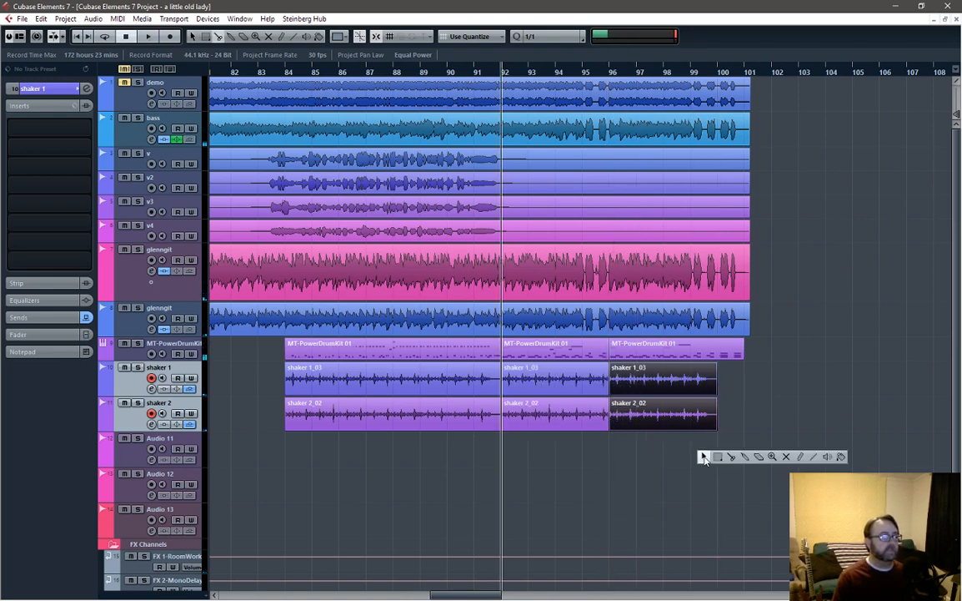
Step: Shorten the shaker 1 and shaker 2 parts starting at bar 92 so they end at bar 95
left_click(582, 73)
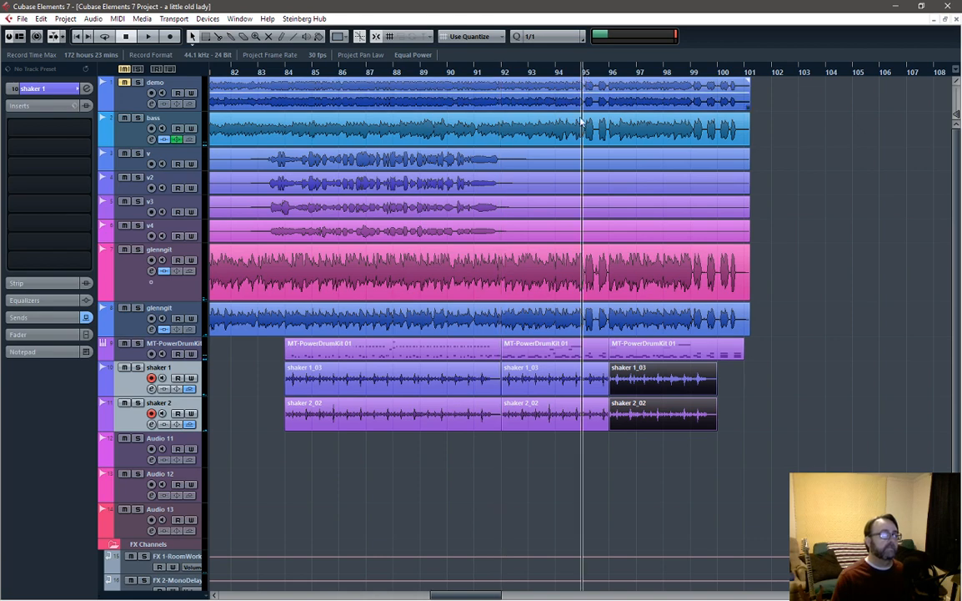
left_click(595, 387)
left_click(604, 425, "shift")
left_click_drag(606, 426, 588, 427)
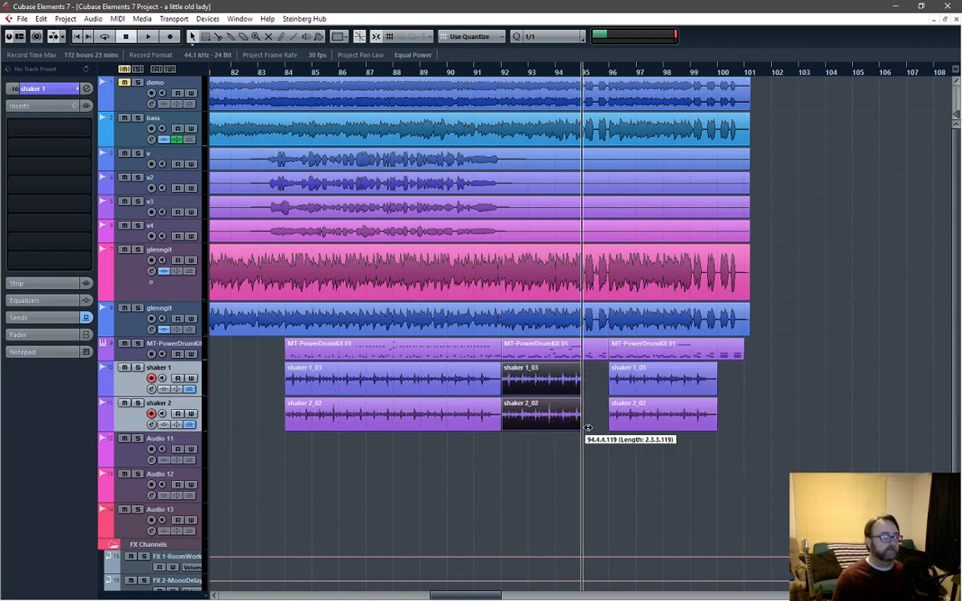
Step: Shorten both shaker parts starting at bar 96 so they end at bar 99, and play back the song's ending
left_click(707, 388)
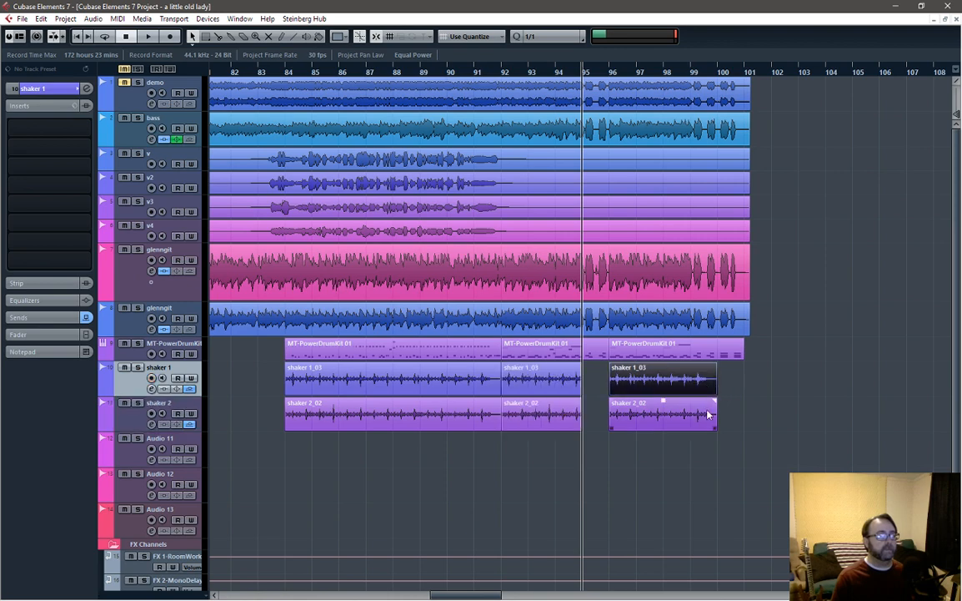
left_click(708, 414, "shift")
left_click_drag(711, 428, 698, 429)
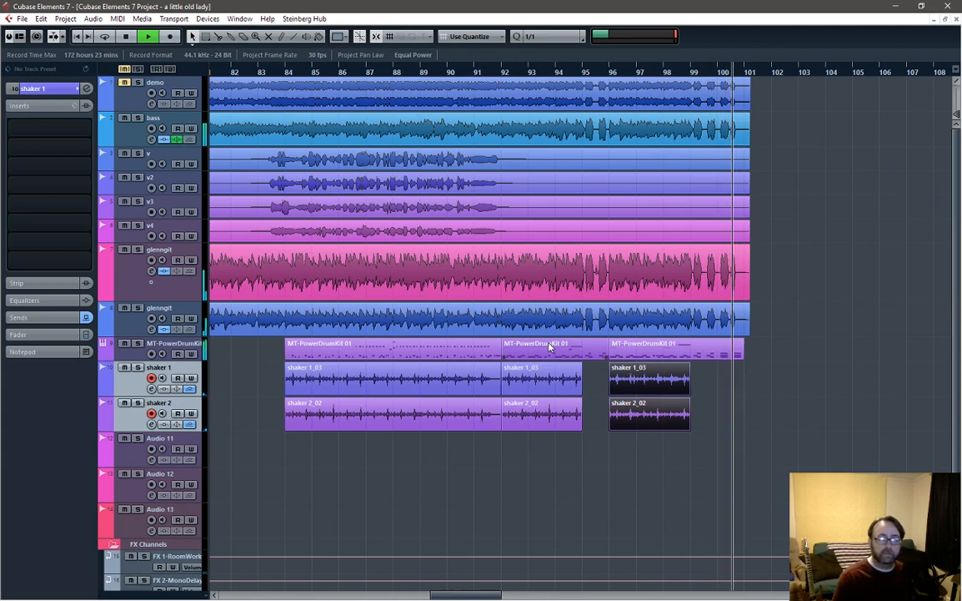
key("space")
Step: In the drum part starting at bar 96, set the grid to 1/16 and move the second-to-last hit of bar 100 to 100.3.1
double_click(738, 352)
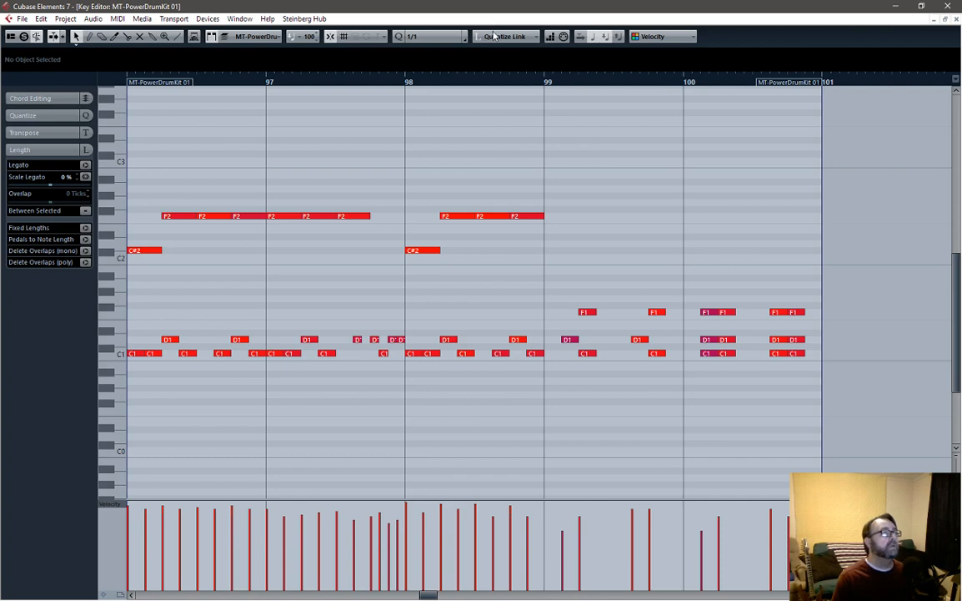
left_click(435, 39)
left_click(443, 103)
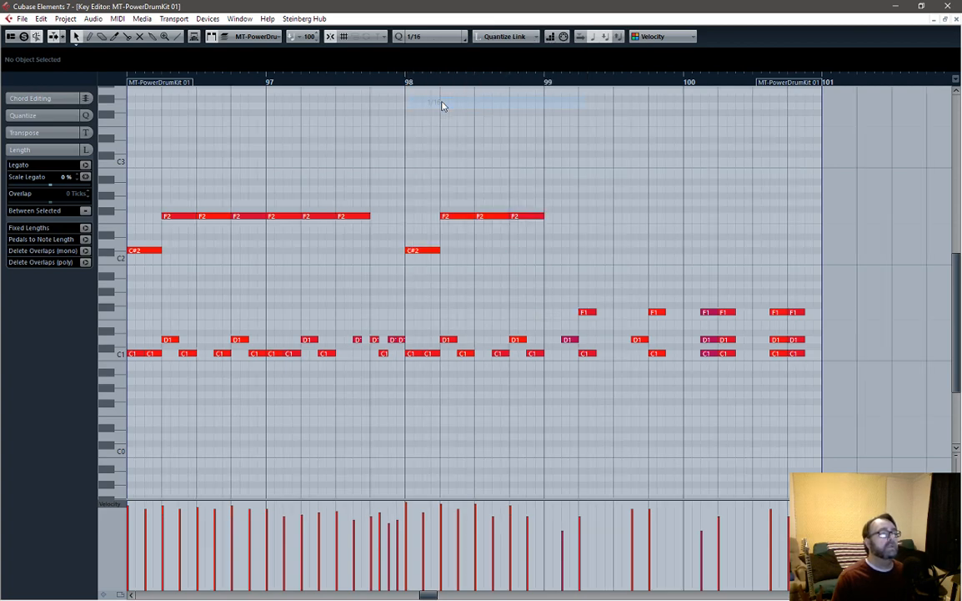
left_click_drag(781, 347, 765, 320)
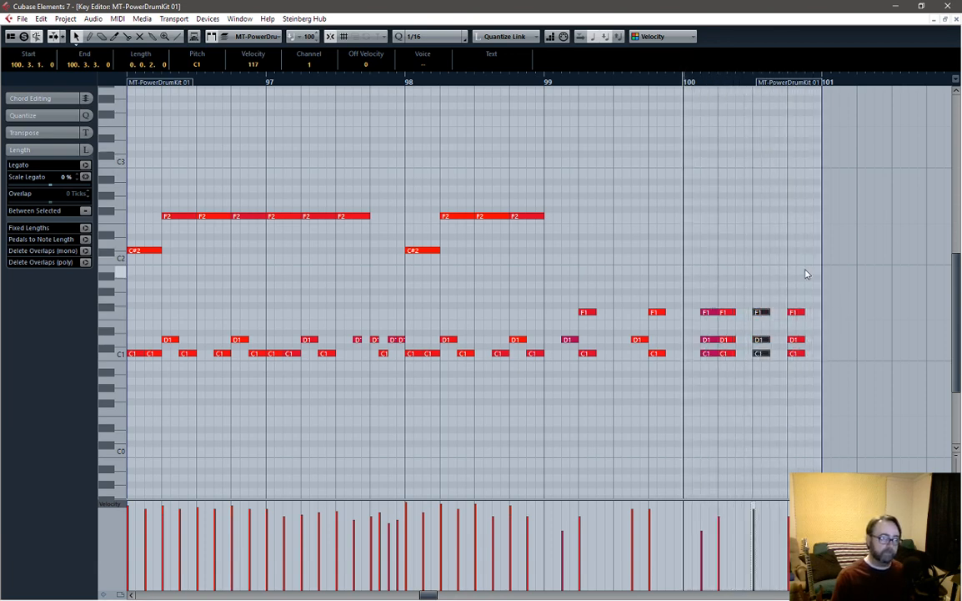
Step: Delete the last group of F1, D1 and C1 notes in bar 100 and close the drum part
left_click_drag(807, 273, 805, 391)
key("Delete")
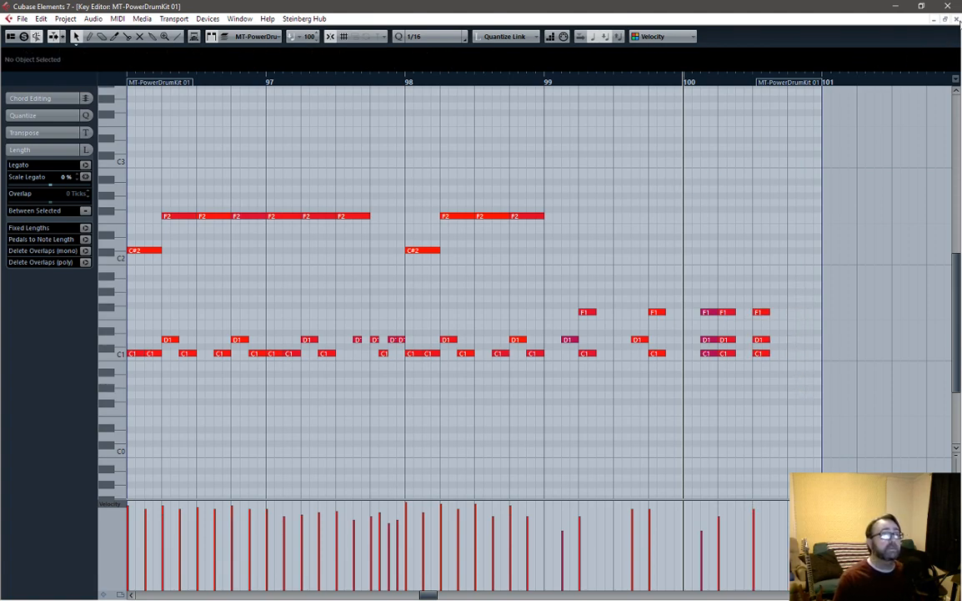
left_click(957, 19)
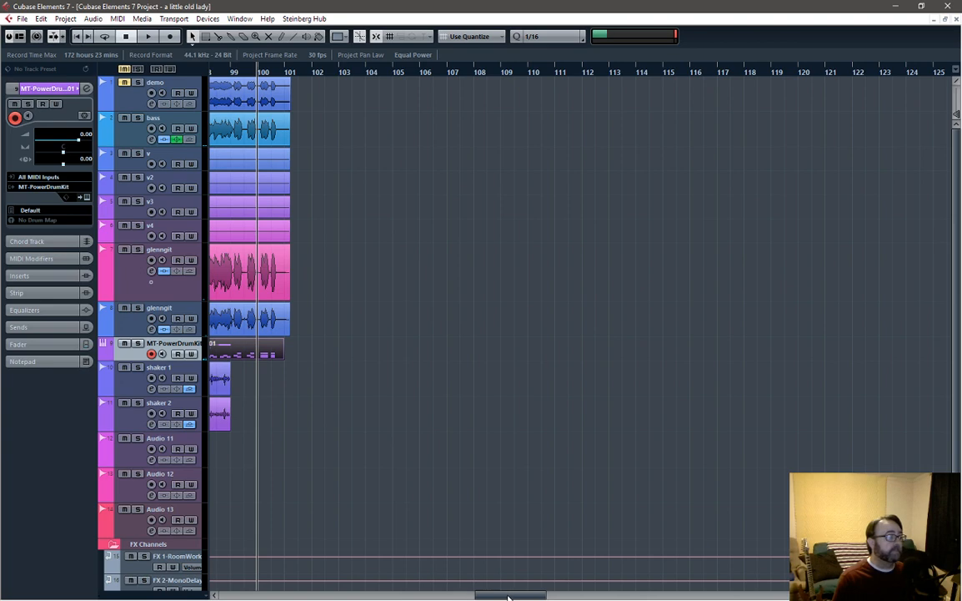
Step: Play back the arrangement from bar 84 and again from bar 86 to check the drum and shaker parts
left_click_drag(509, 597, 450, 597)
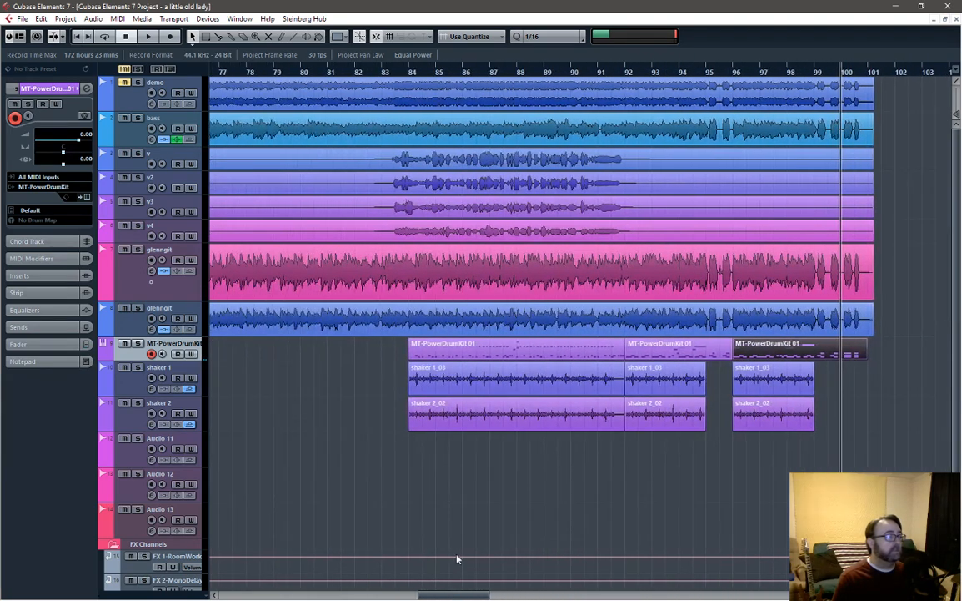
left_click(411, 72)
left_click(434, 192)
key("space")
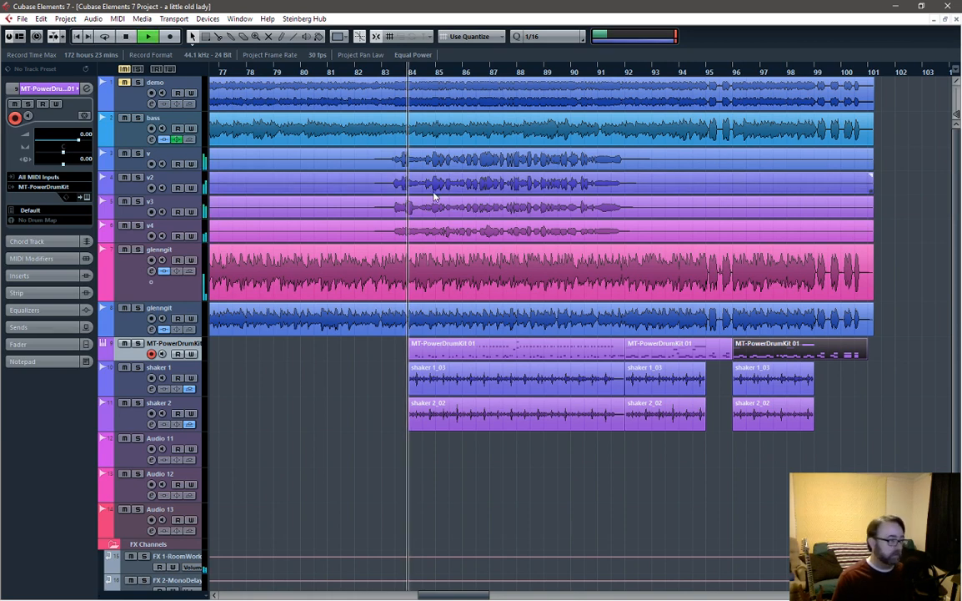
left_click(265, 265)
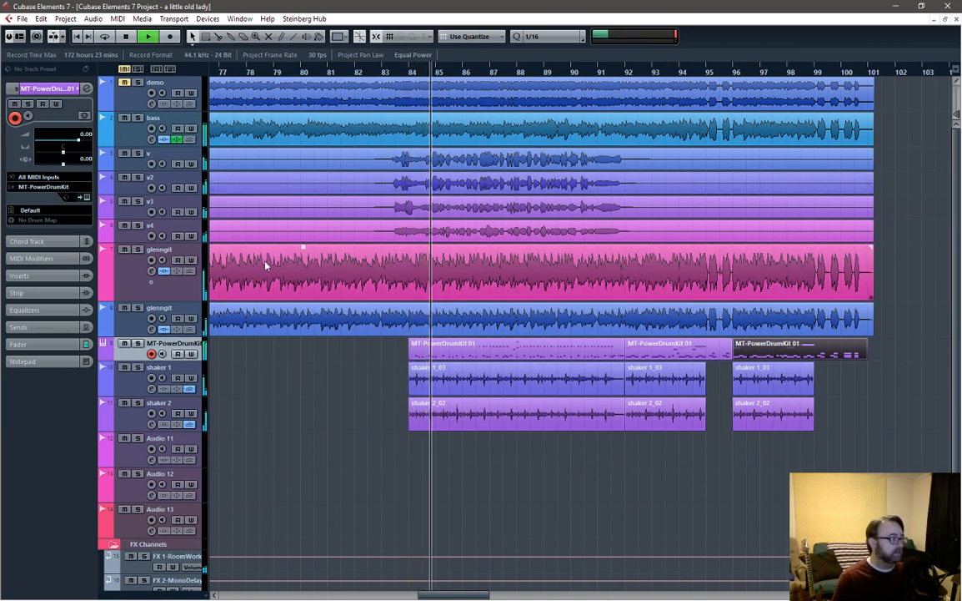
left_click(374, 322)
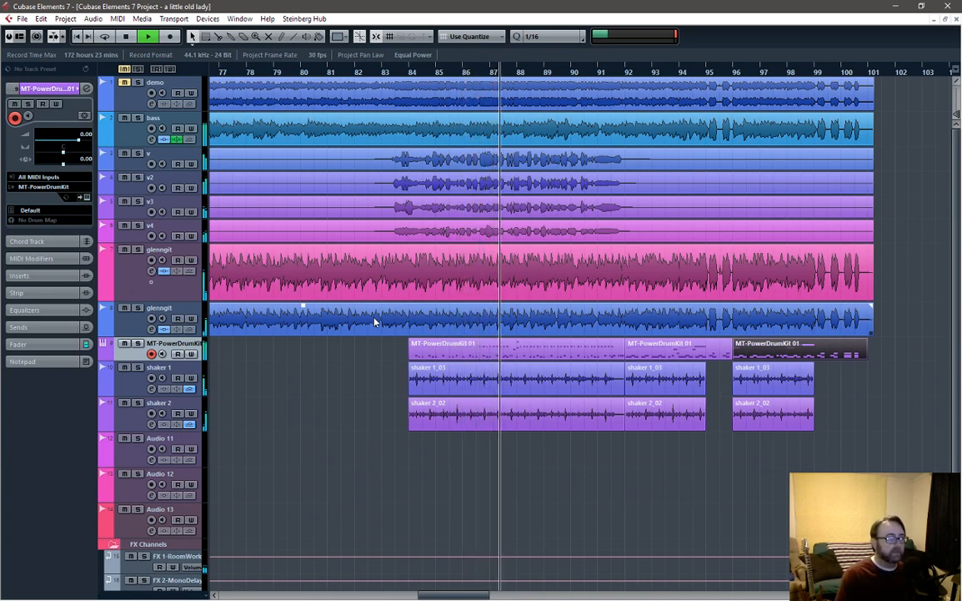
key("space")
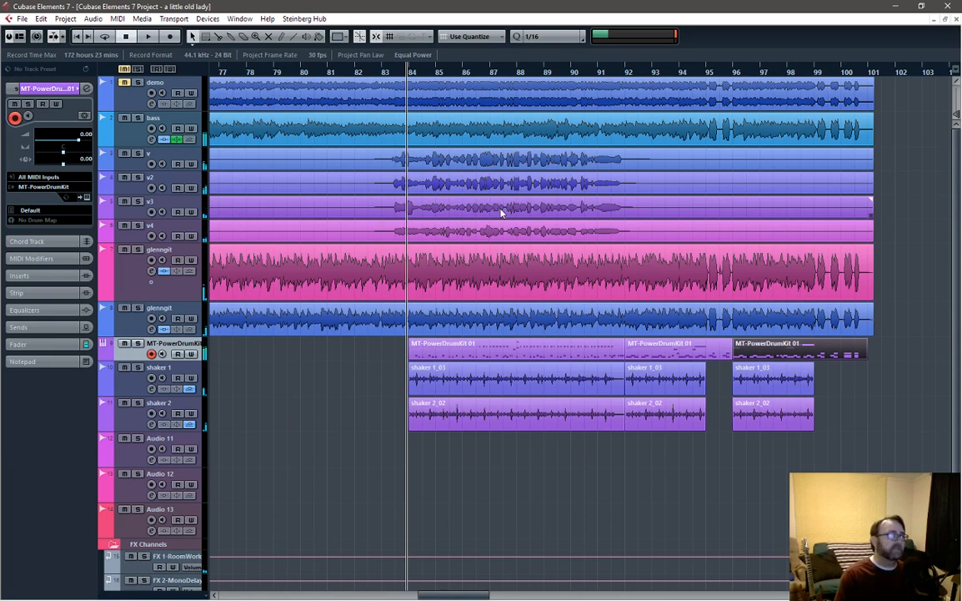
left_click(465, 71)
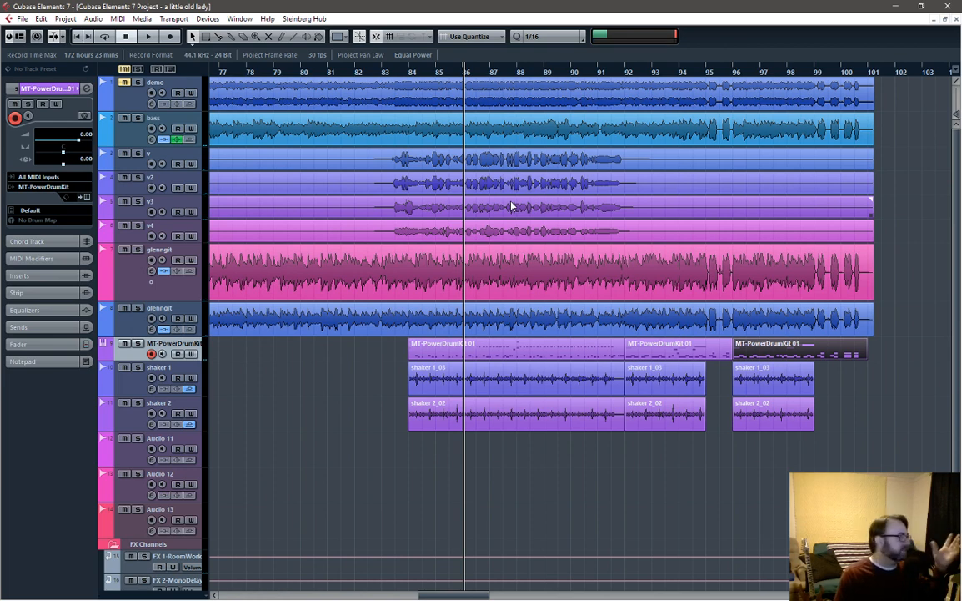
key("space")
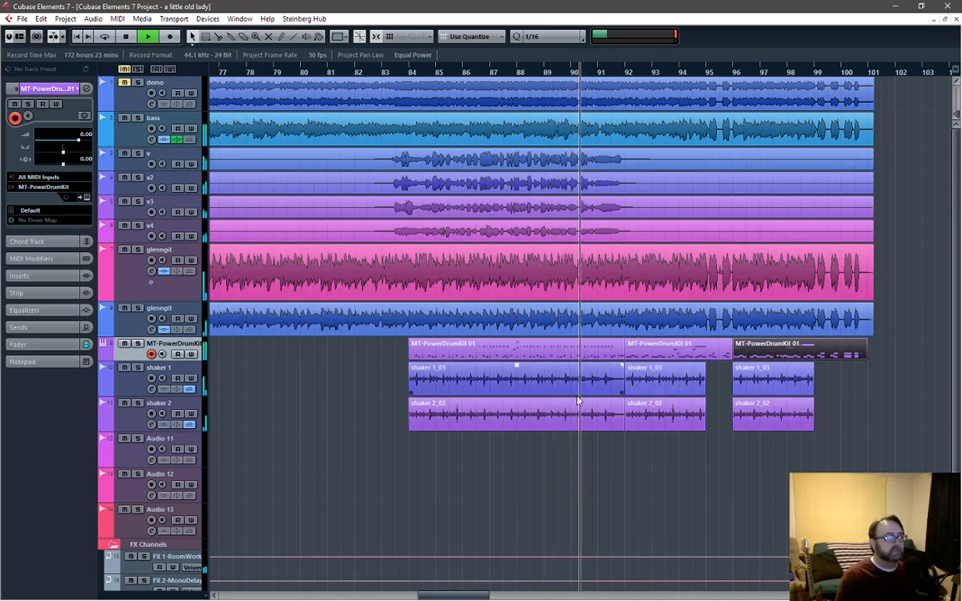
key("space")
Step: Open the drum part starting at bar 92 and move all its D#2 notes down to F#1
double_click(652, 353)
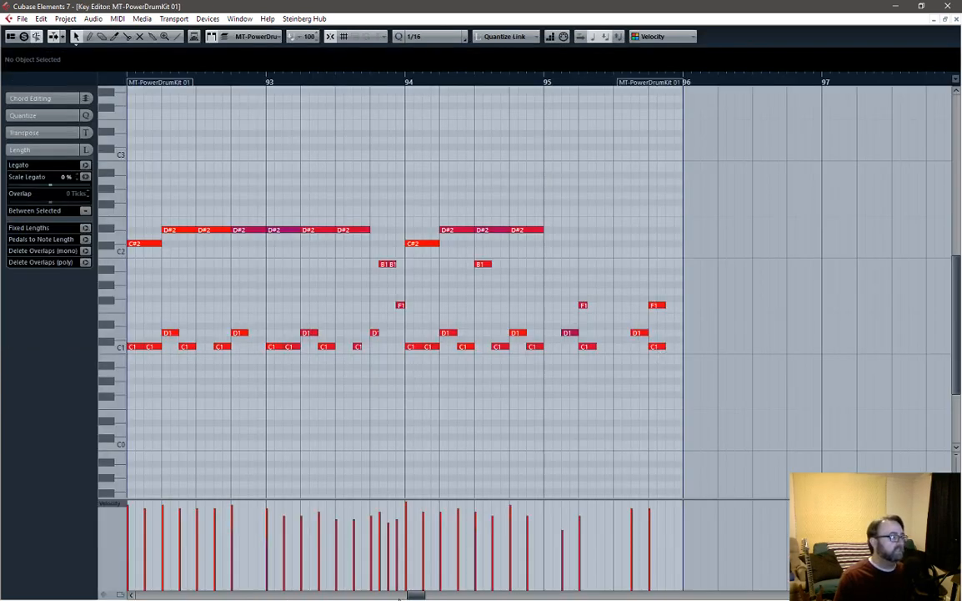
left_click_drag(415, 596, 409, 597)
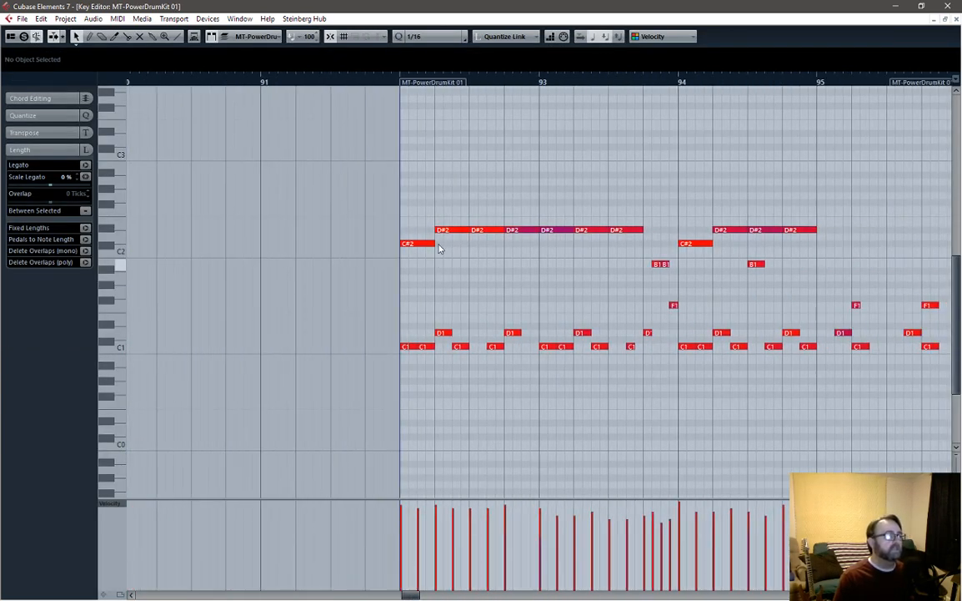
left_click_drag(446, 225, 814, 238)
left_click_drag(454, 233, 455, 301)
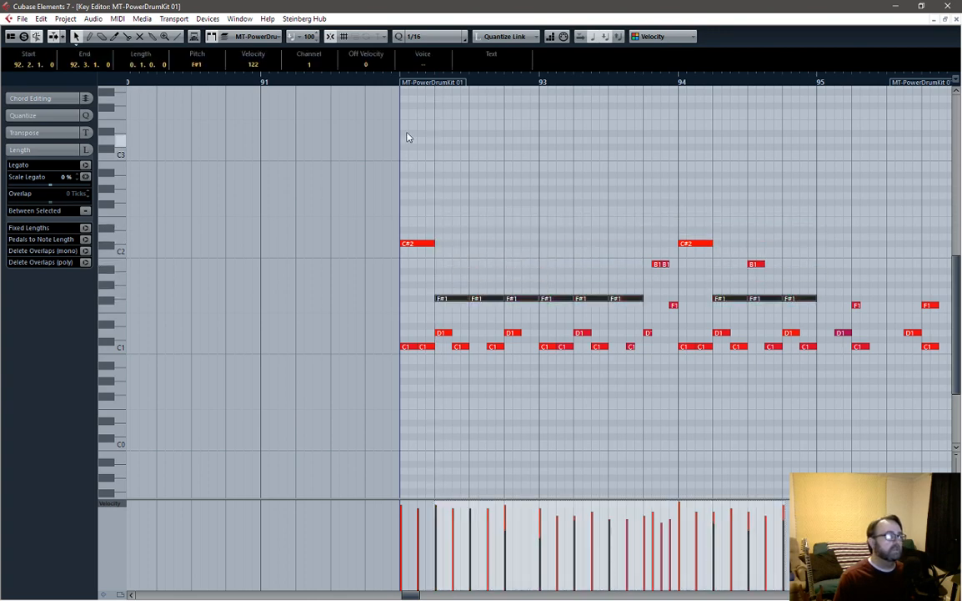
Step: Play back the drum part from bar 91 and delete the B1 note in bar 94
left_click(394, 82)
left_click(262, 82)
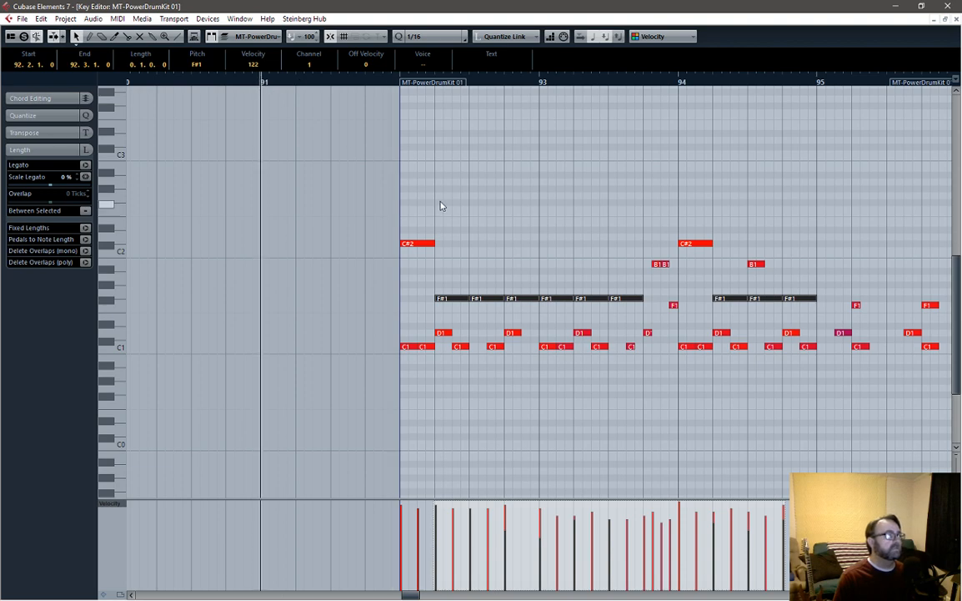
key("space")
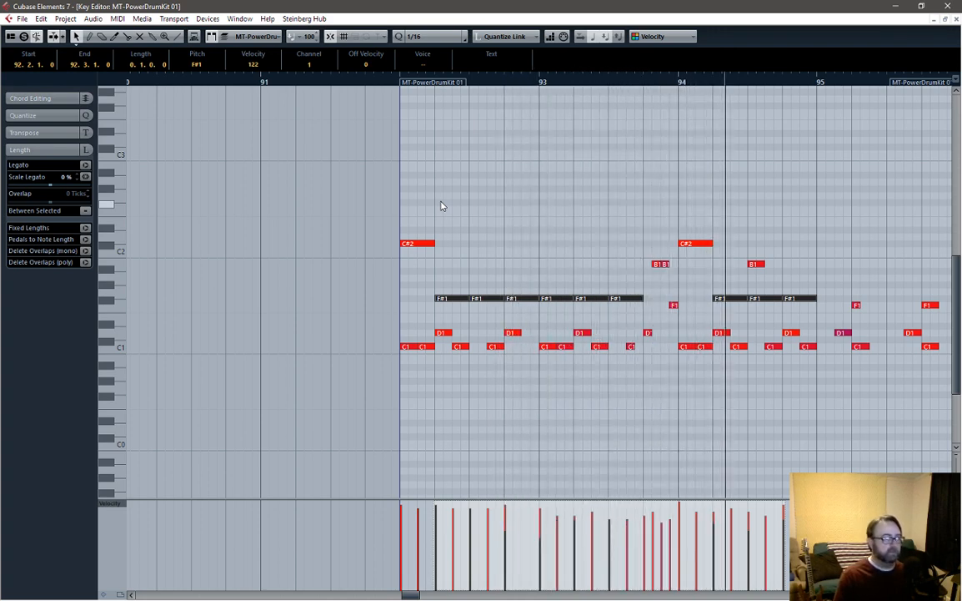
key("space")
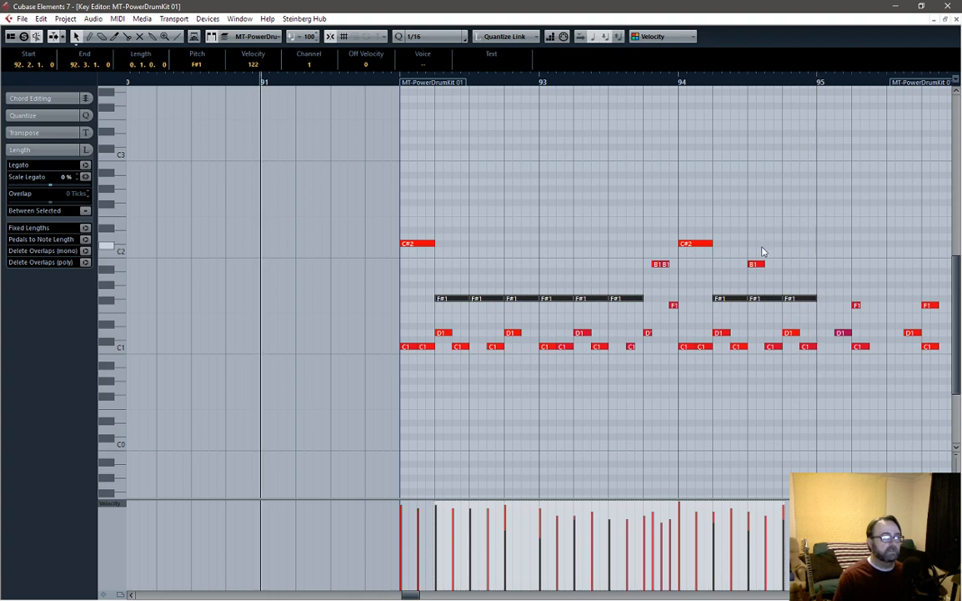
left_click(758, 265)
key("Delete")
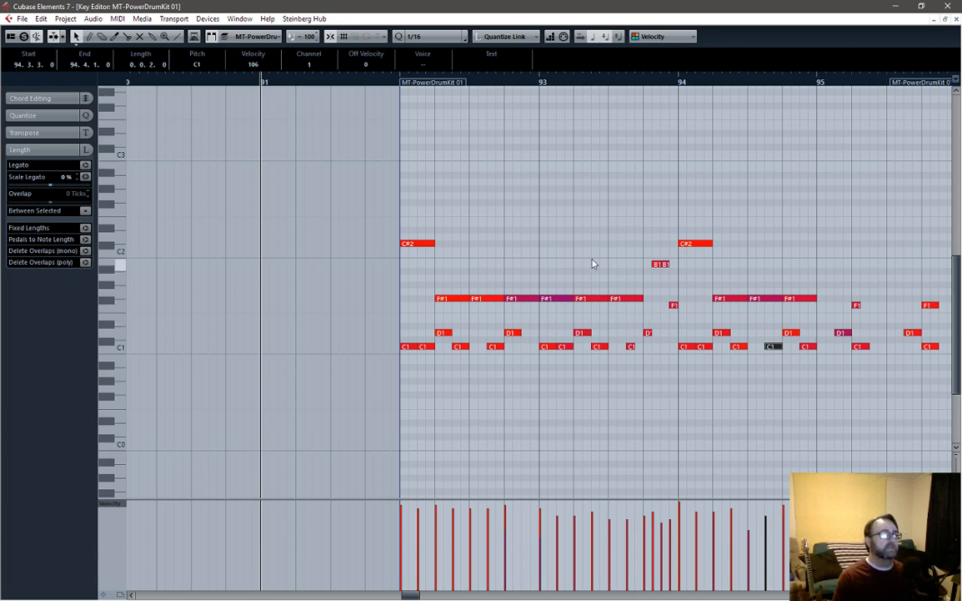
Step: Shorten the F#1 note at 92.4.1 to a length of 0.0.2.0, add an A#1 sixteenth note at 92.4.3, and play it back
left_click_drag(525, 301, 527, 270)
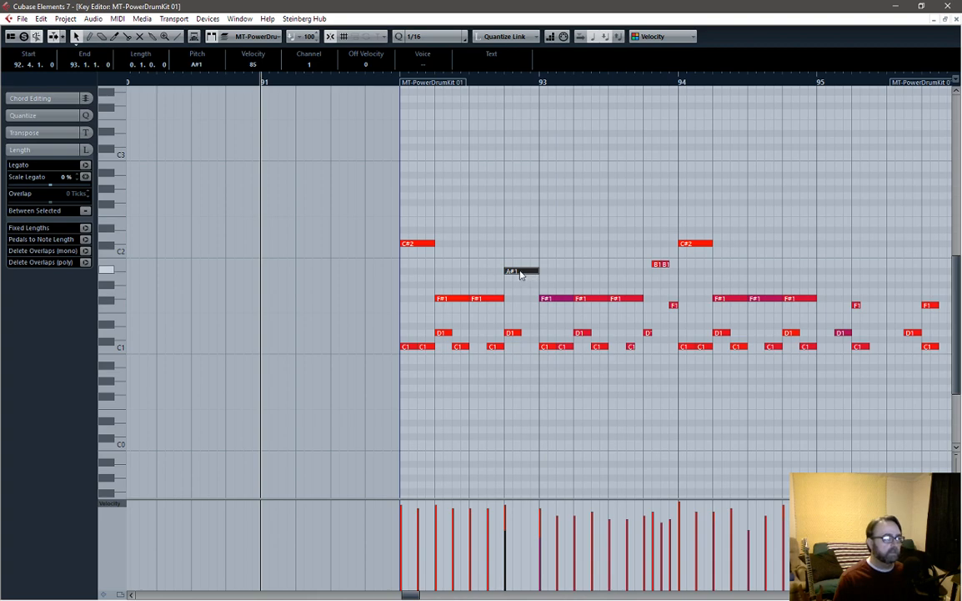
left_click_drag(520, 274, 519, 301)
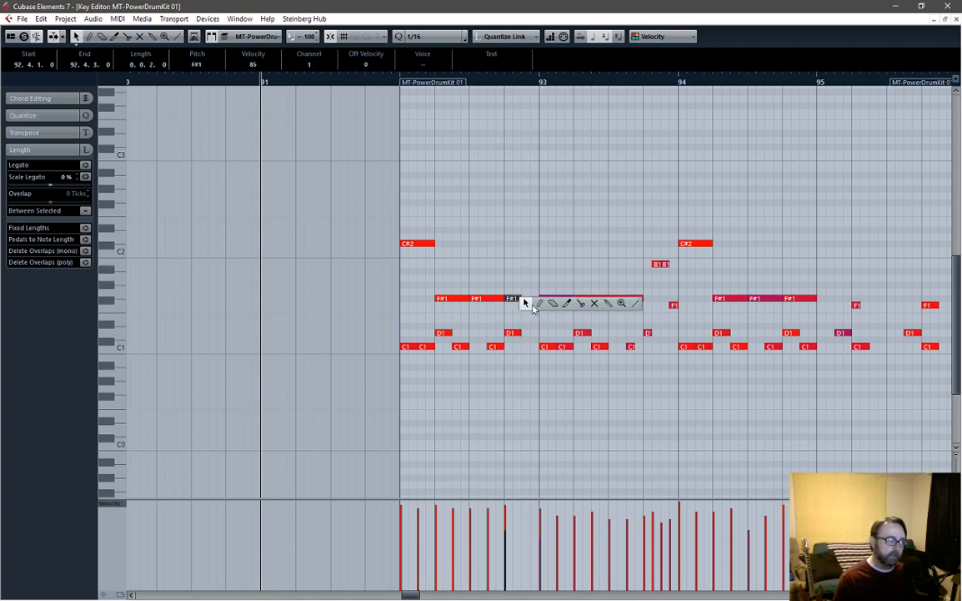
left_click(538, 305)
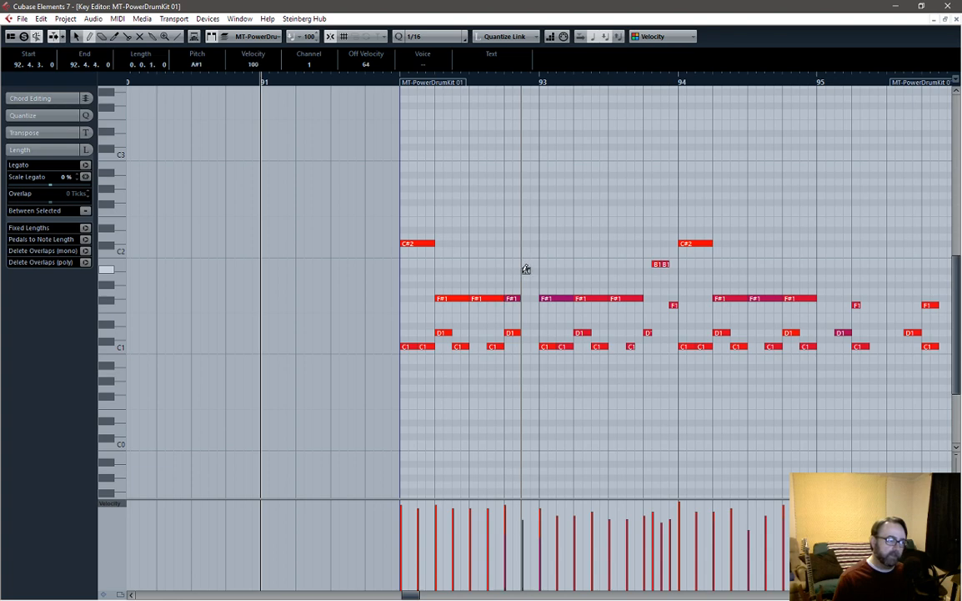
key("space")
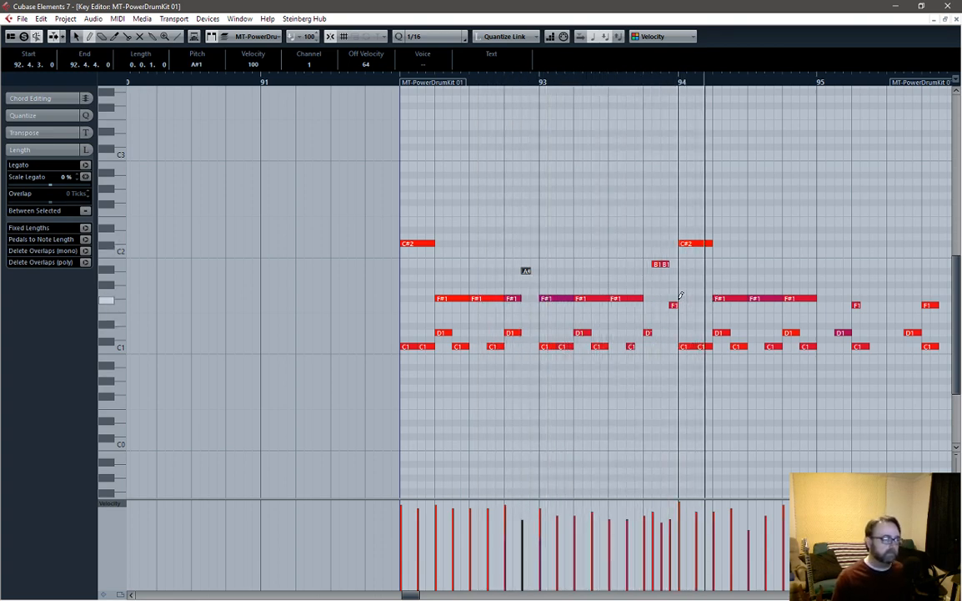
right_click(644, 225)
left_click(647, 225)
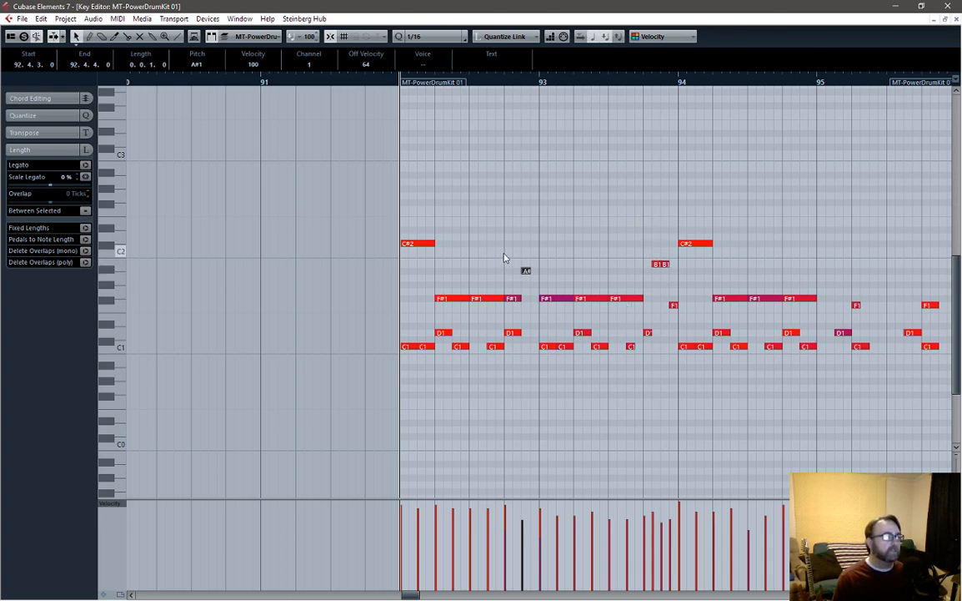
Step: Delete the fill notes on beat 4 of bar 93 and try pasting the notes from 92.3.1 there
left_click_drag(504, 257, 531, 382)
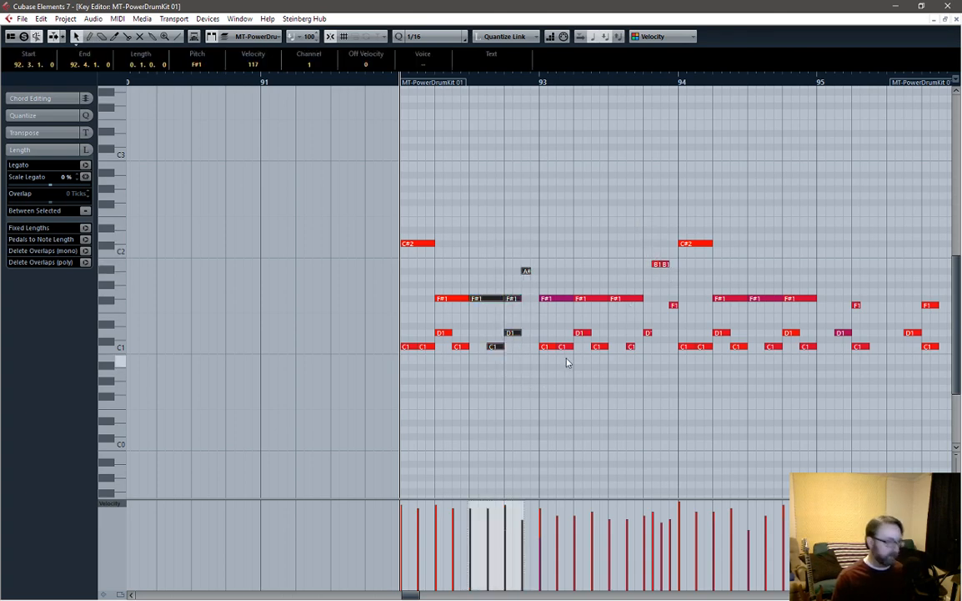
left_click_drag(648, 253, 673, 371)
key("Delete")
left_click(645, 240)
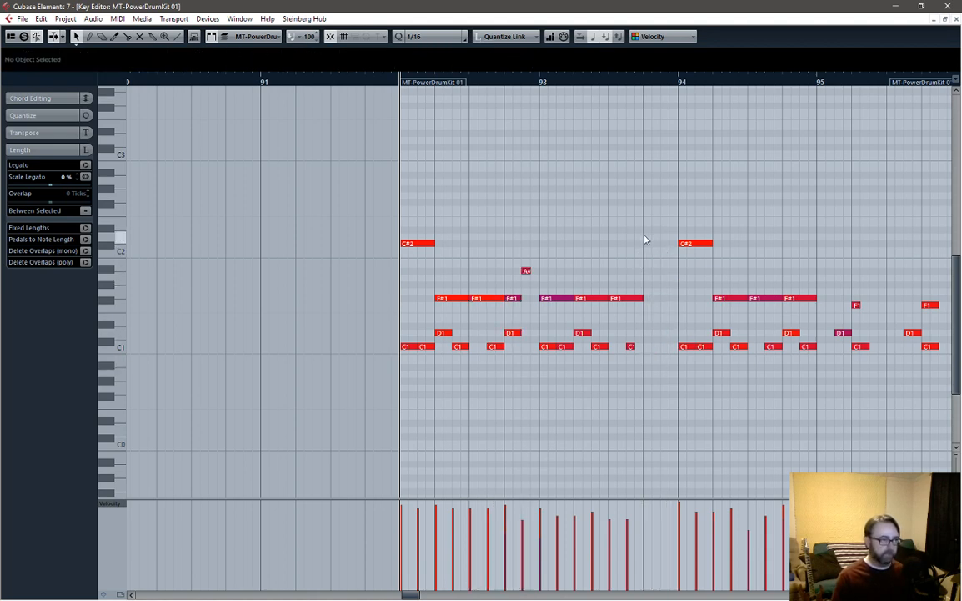
key("ctrl+v")
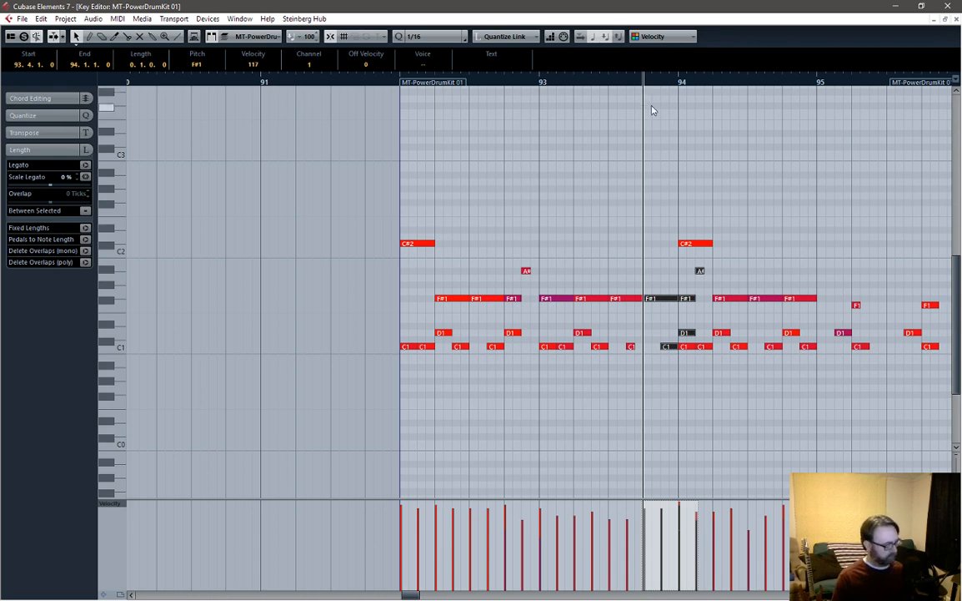
key("Delete")
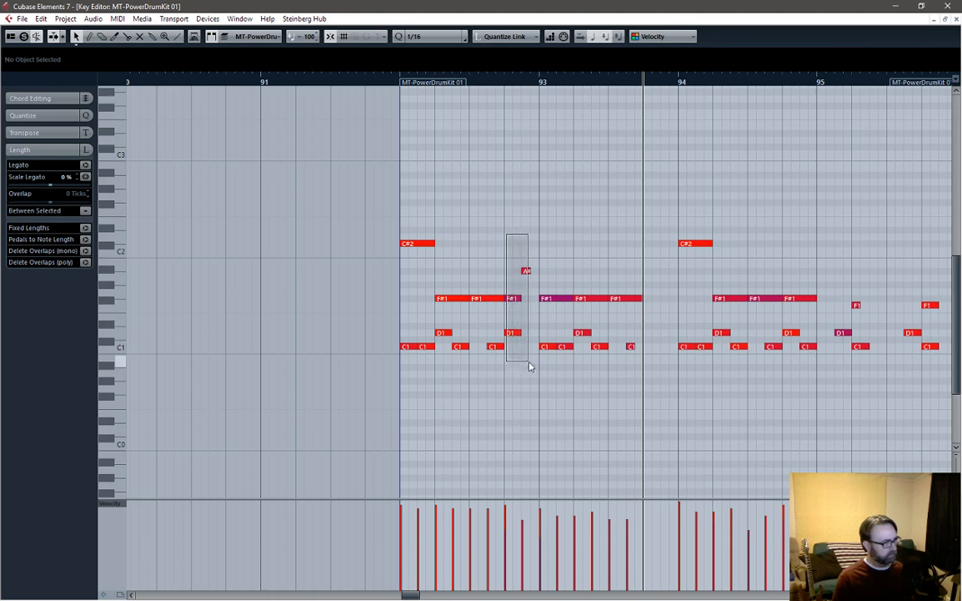
Step: Copy the F#1, D1 and A#1 notes from beat 4 of bar 92 to 93.4.1 and play the part back
left_click_drag(528, 365, 530, 369)
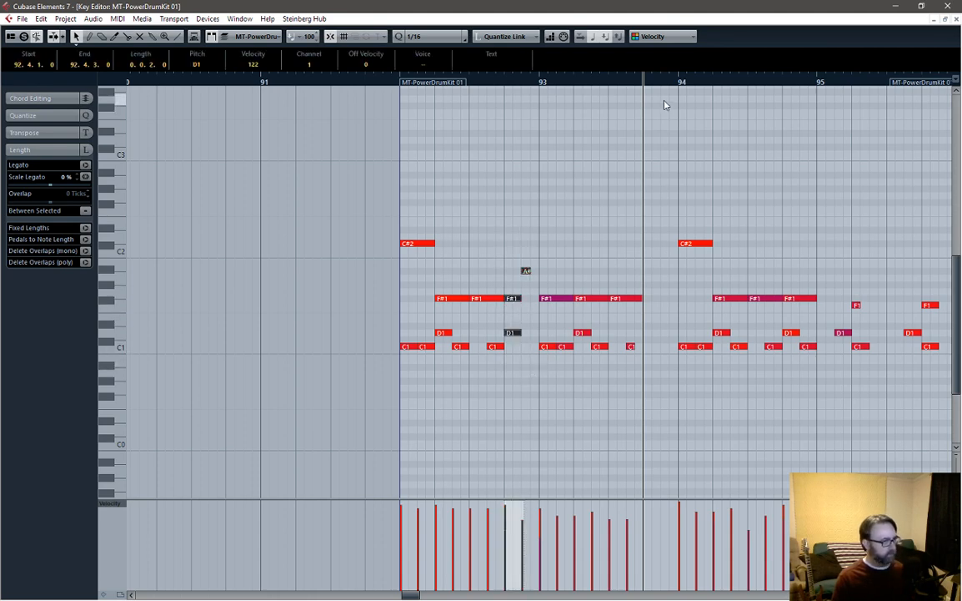
key("ctrl+v")
key("space")
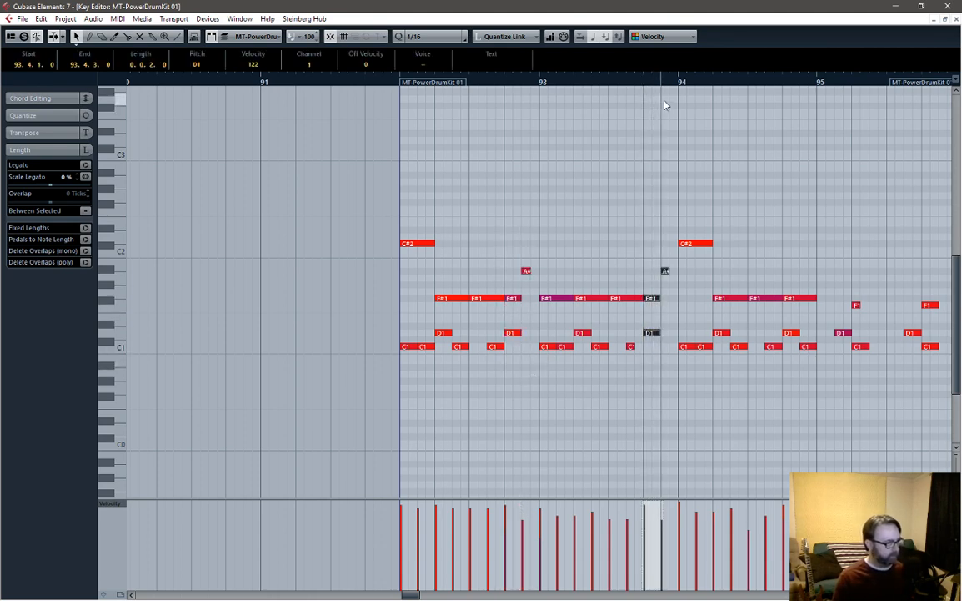
key("space")
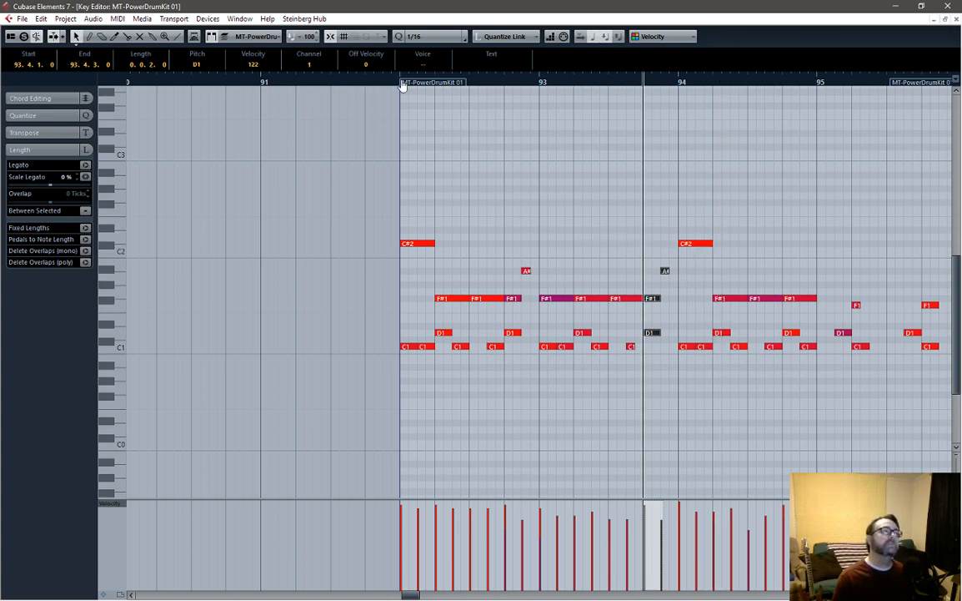
Step: Add a G#1 sixteenth note at 94.1.1 and return to the project window after playing the part through
left_click(703, 297)
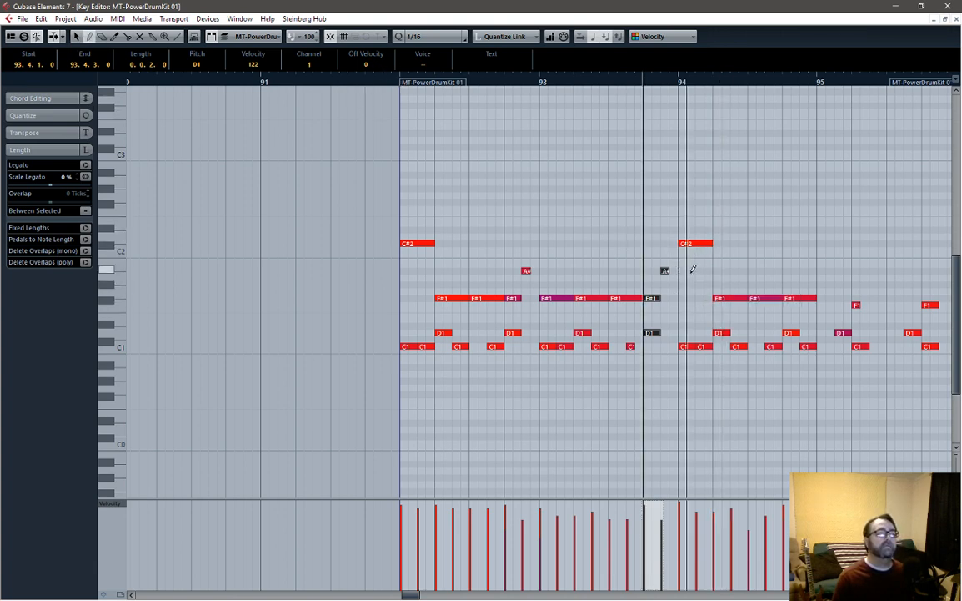
left_click(681, 284)
key("1")
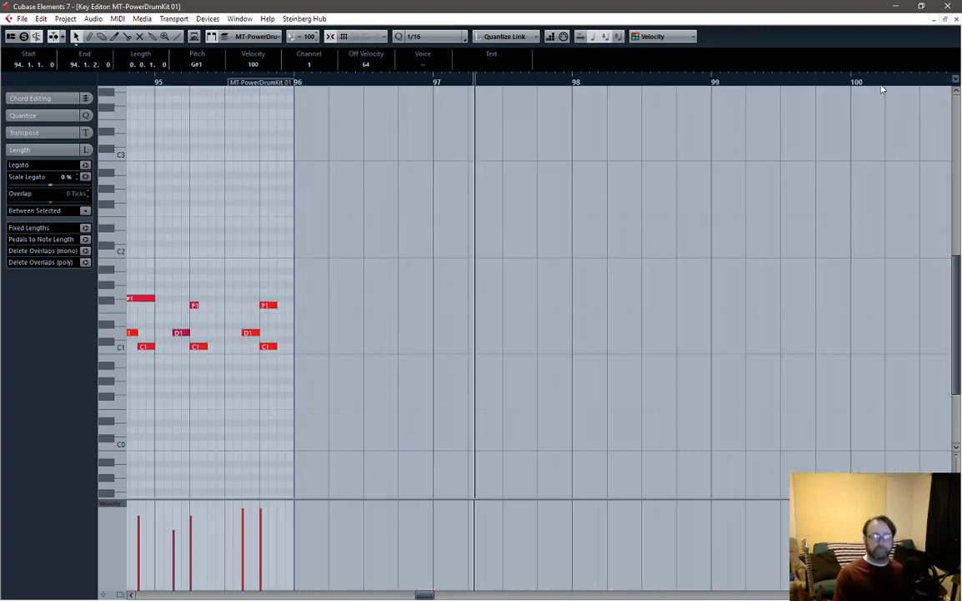
left_click(957, 19)
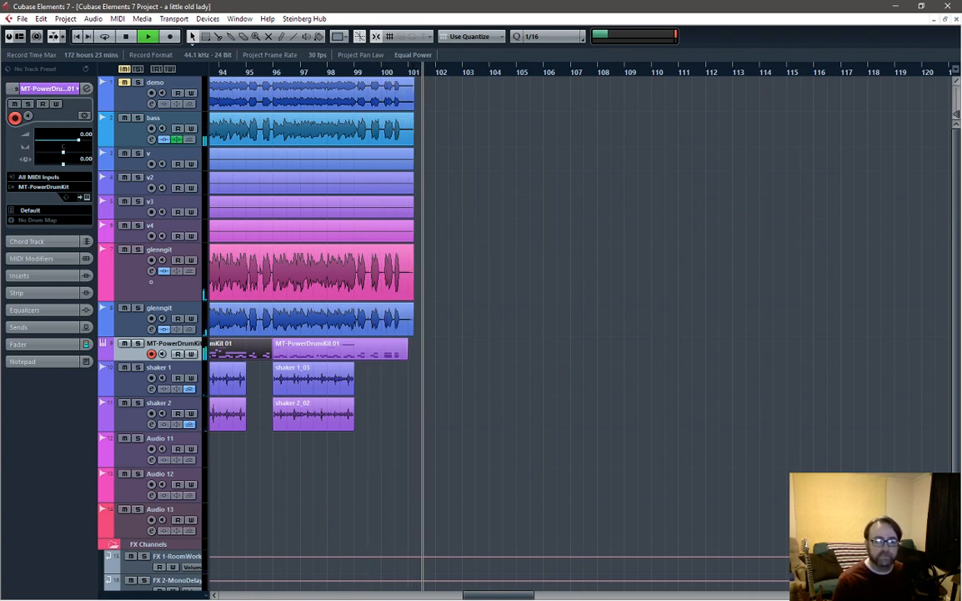
key("space")
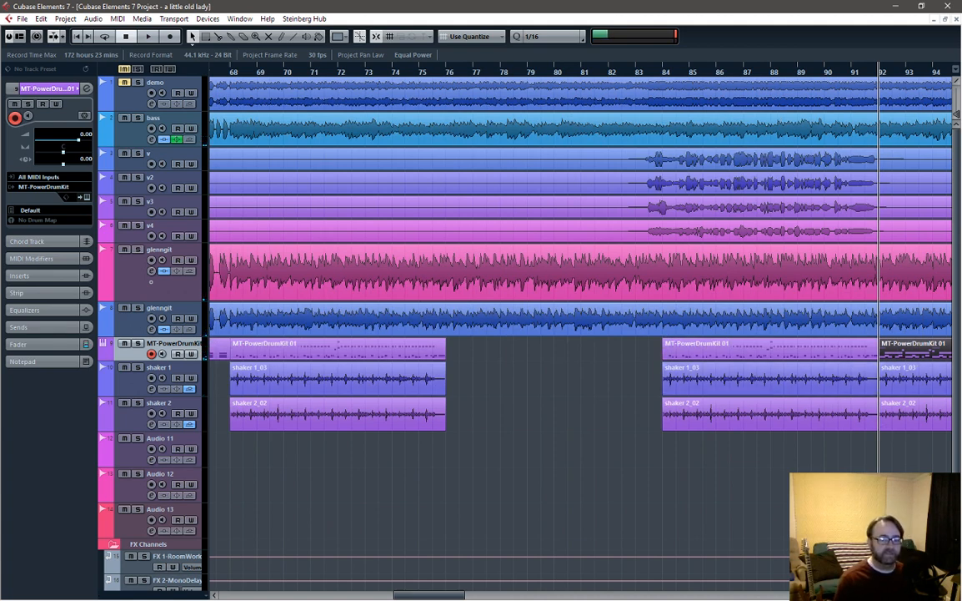
Step: Enlarge the drum track's height and play the arrangement from bar 76
left_click(448, 73)
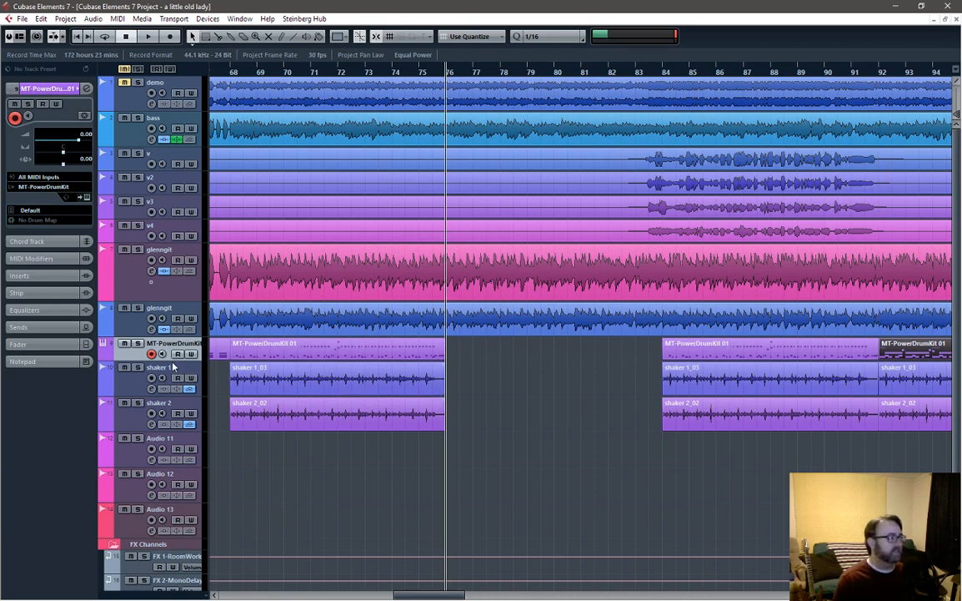
left_click_drag(171, 361, 176, 406)
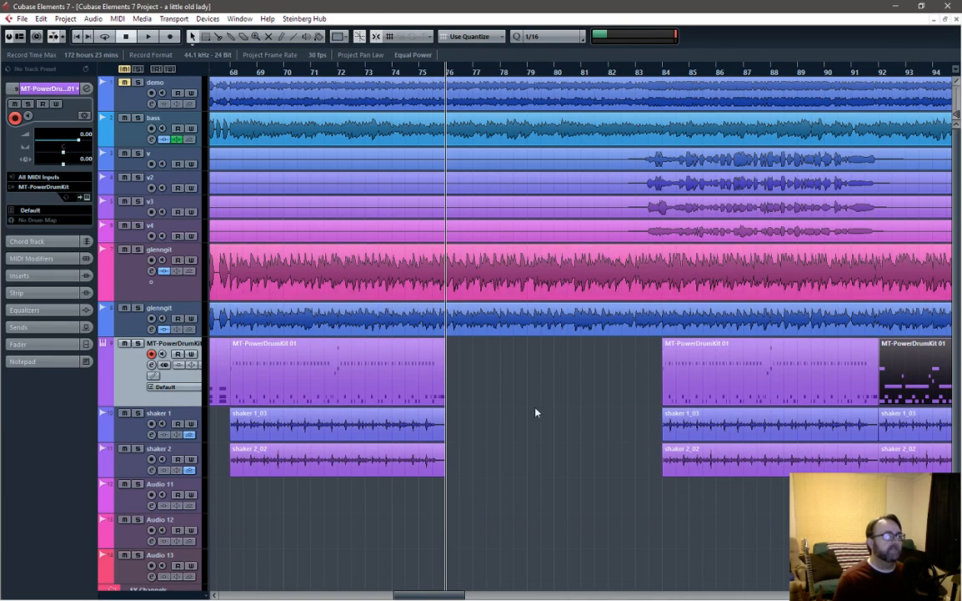
key("space")
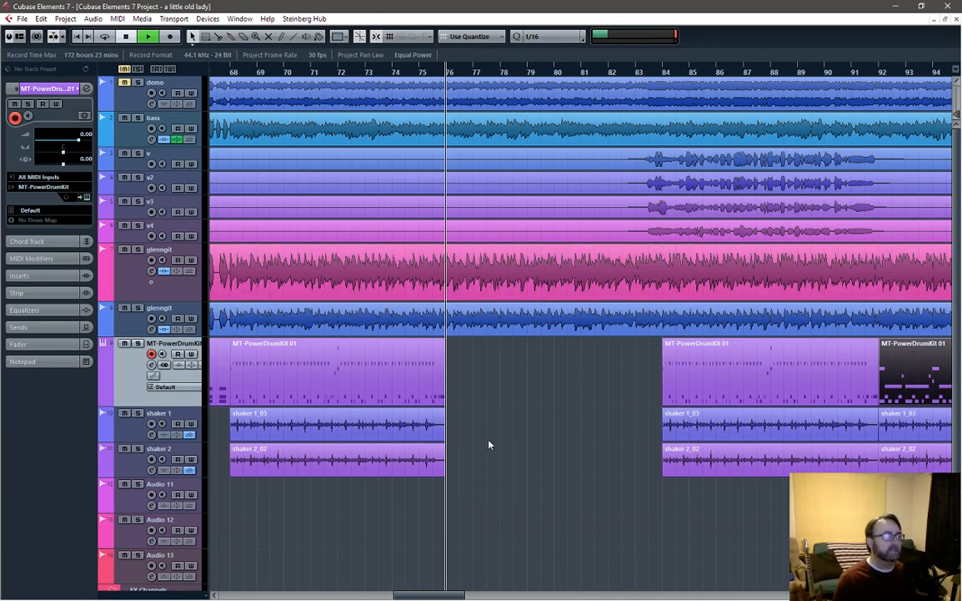
Step: Play back the arrangement from bar 51 and again from bar 56 to check the transition into bar 59
left_click_drag(419, 597, 364, 597)
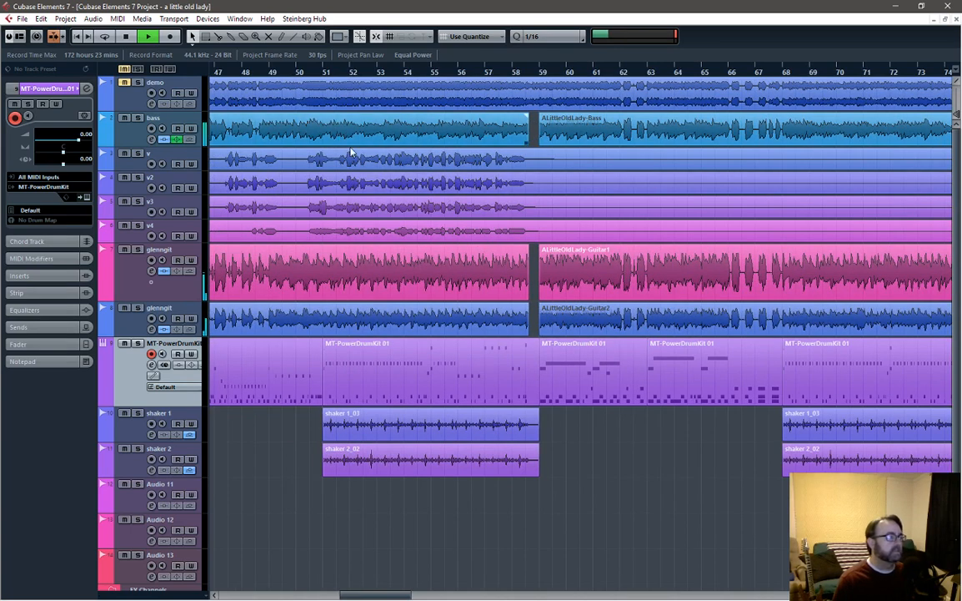
left_click(319, 74)
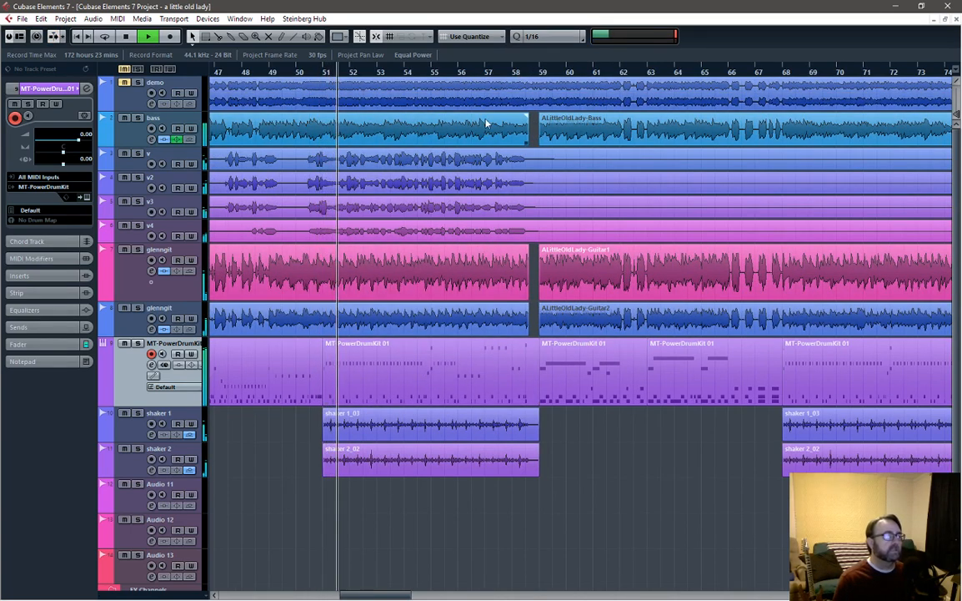
key("space")
left_click(468, 74)
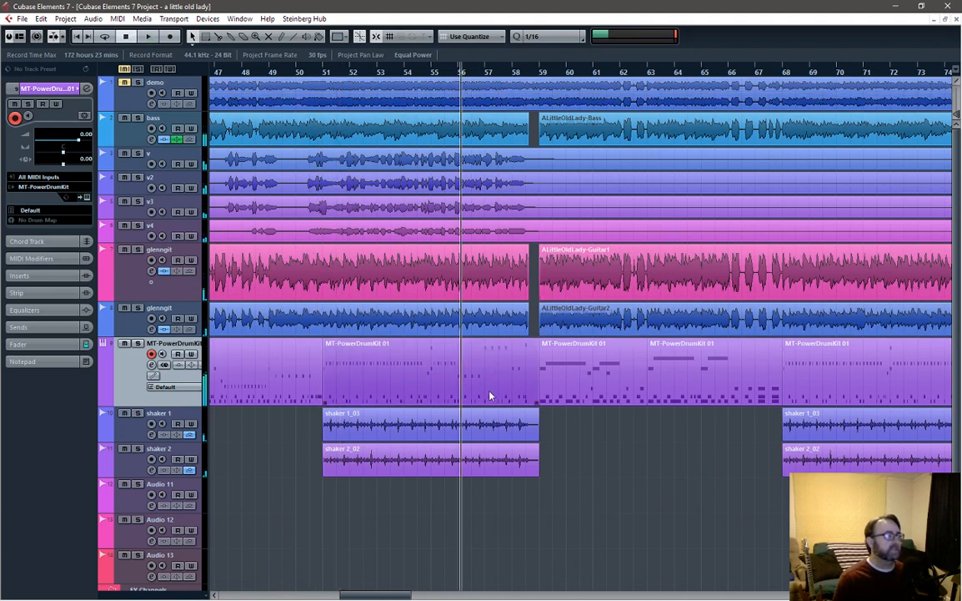
key("space")
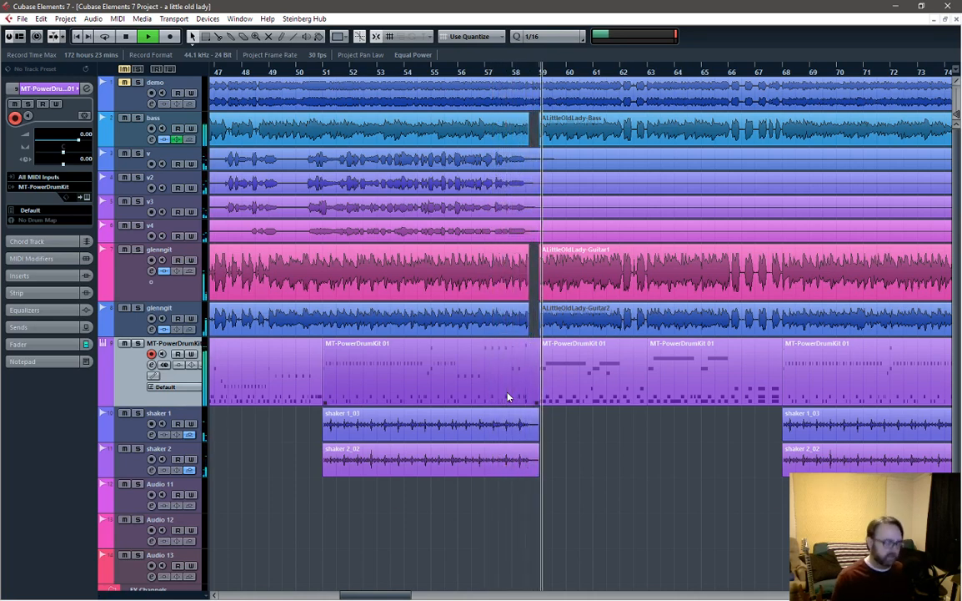
key("space")
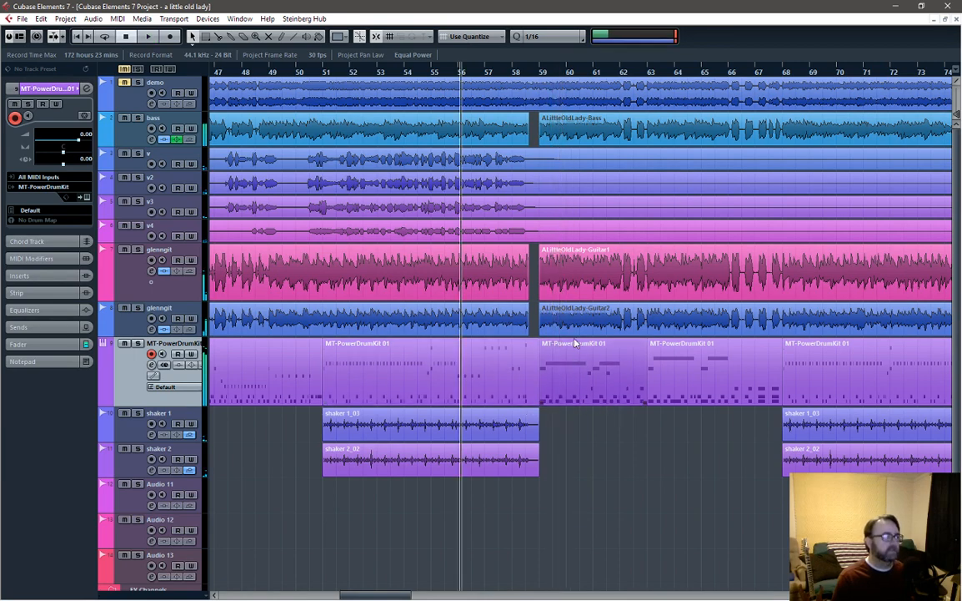
Step: Enlarge the bass track, extend the start of its clip at bar 59 slightly earlier, and give it a short fade-in
left_click(538, 75)
scroll(552, 175, "up", 5)
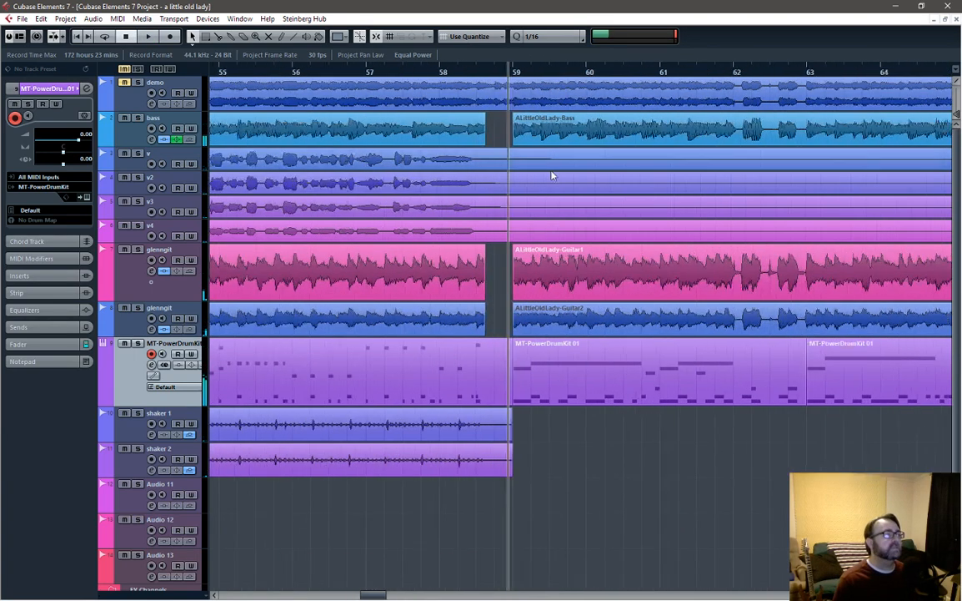
scroll(452, 281, "up", 3)
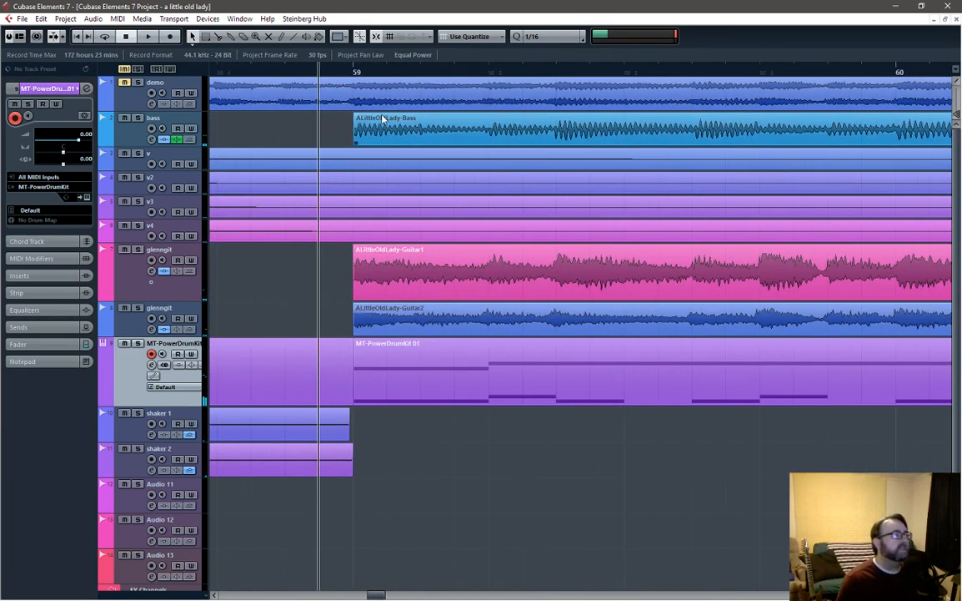
left_click(341, 74)
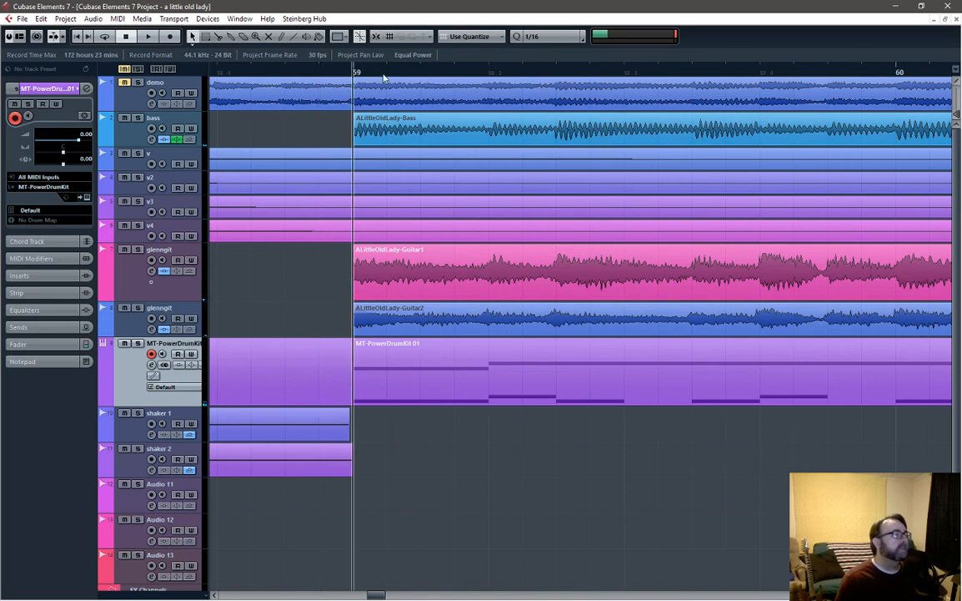
left_click_drag(190, 143, 175, 197)
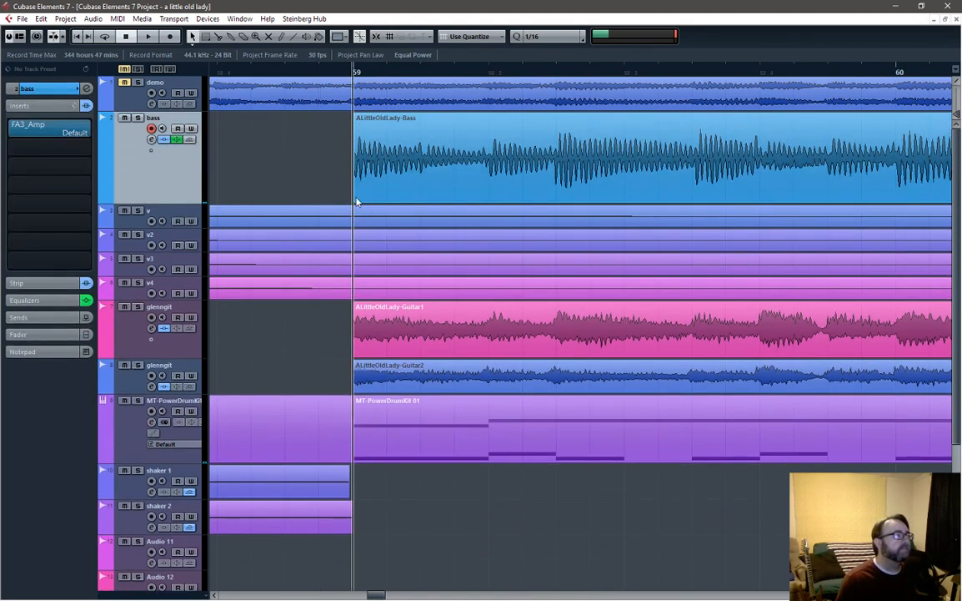
mouse_move(354, 200)
left_mouse_down()
mouse_move(295, 192)
mouse_move(348, 191)
left_mouse_up()
scroll(379, 155, "up", 5)
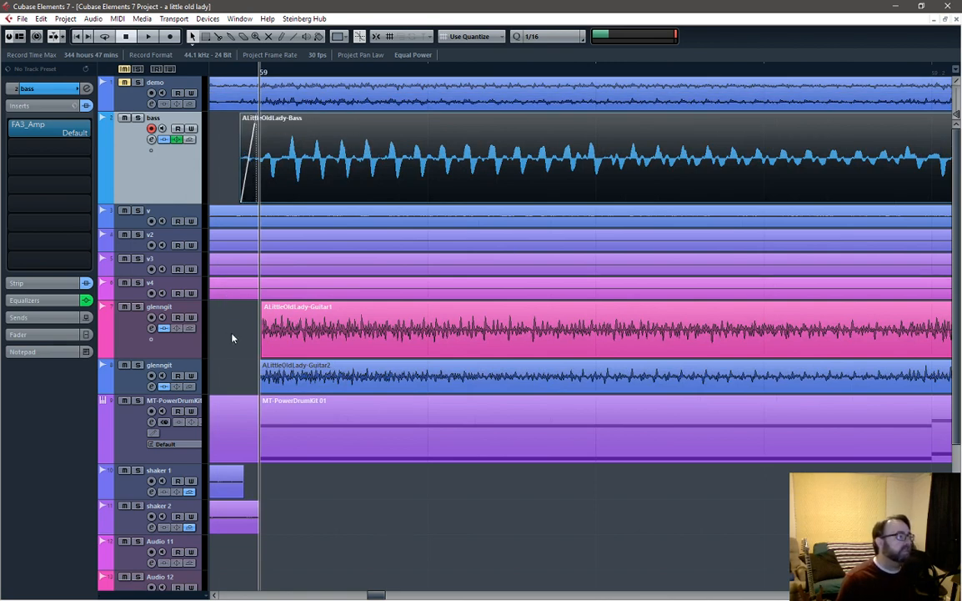
Step: Extend the starts of both guitar clips at bar 59 slightly earlier and give them short fade-ins
left_click_drag(261, 359, 241, 355)
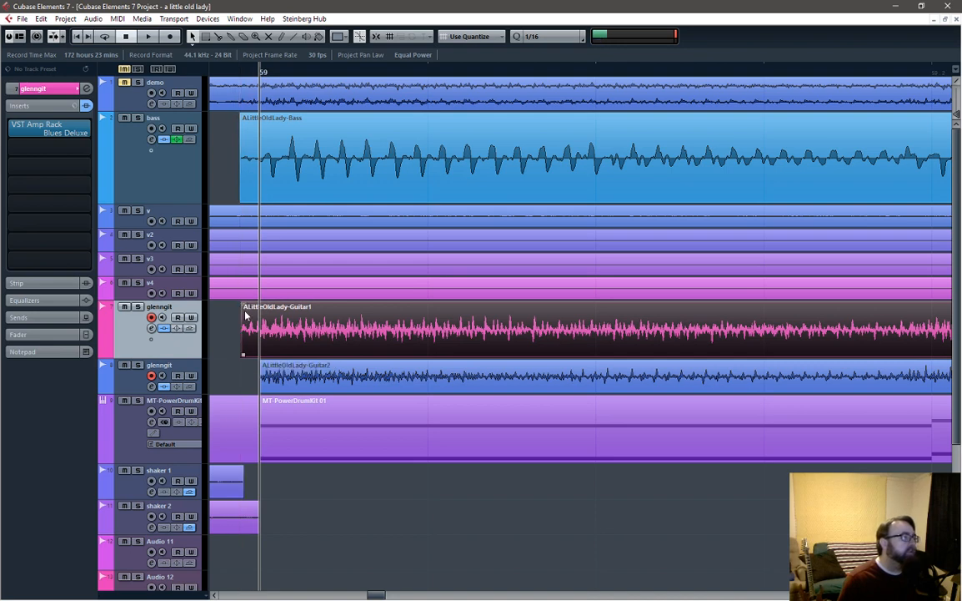
left_click_drag(253, 305, 251, 306)
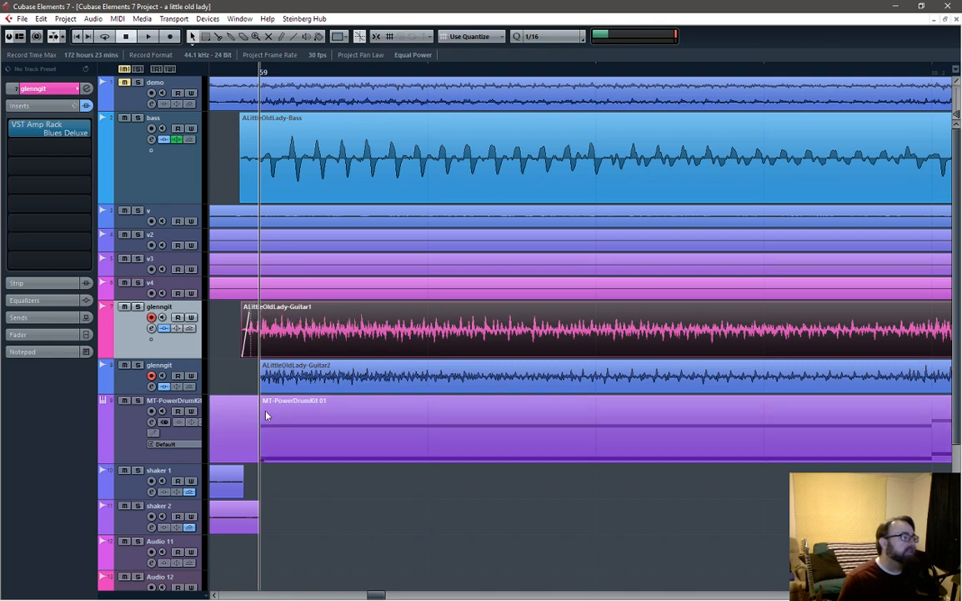
left_click_drag(261, 389, 256, 364)
scroll(337, 323, "down", 6)
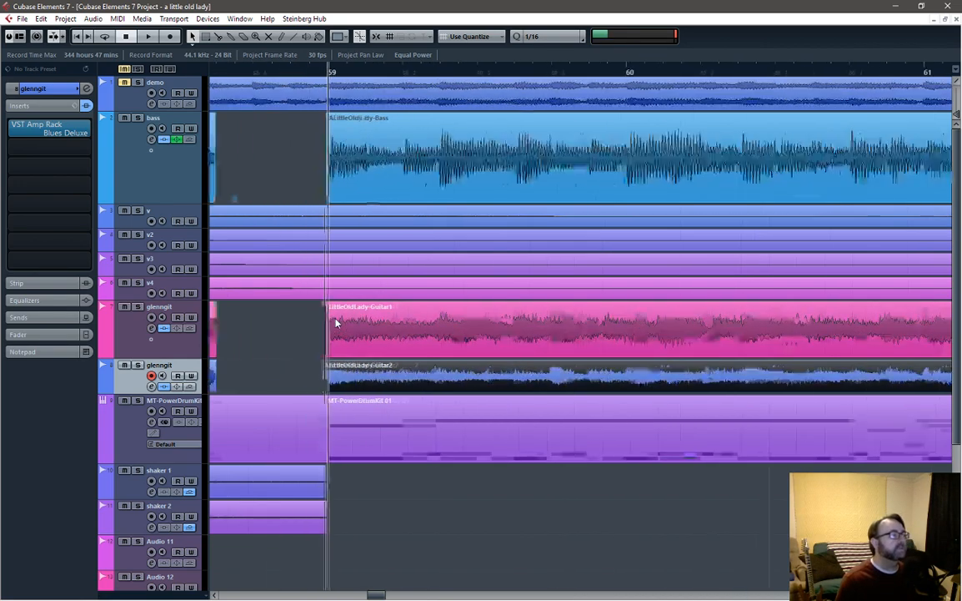
Step: Solo the bass and both guitar tracks and play back their entrance at bar 59
scroll(337, 324, "down", 2)
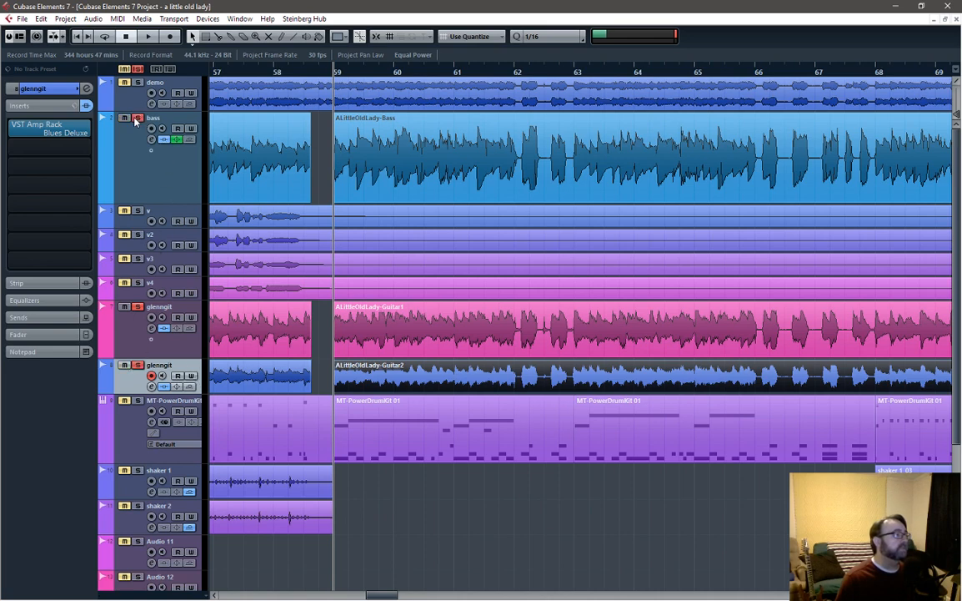
key("space")
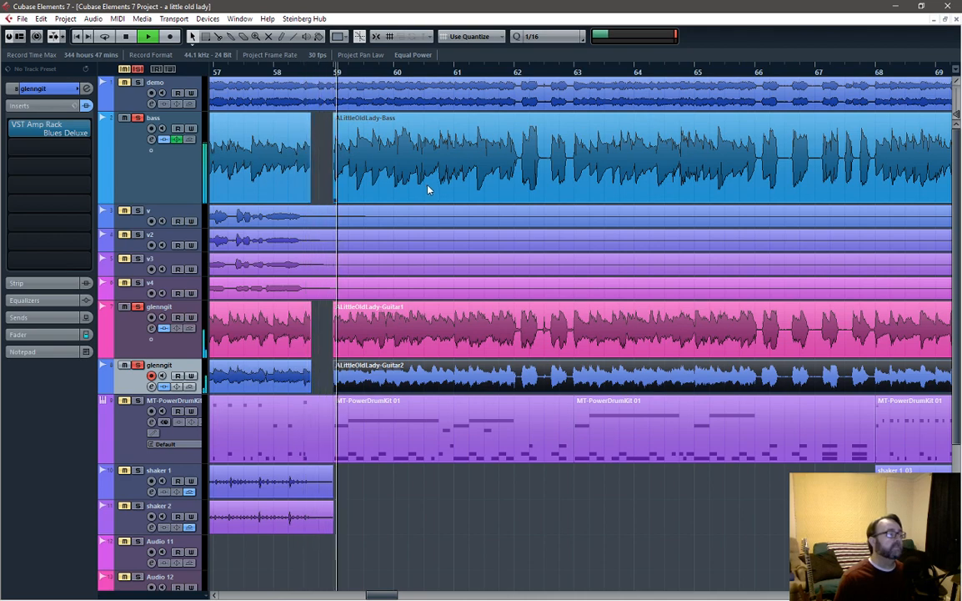
key("space")
Step: Extend the end of the bass clip before the bar 59 stop slightly and add a short fade-out
left_click(312, 72)
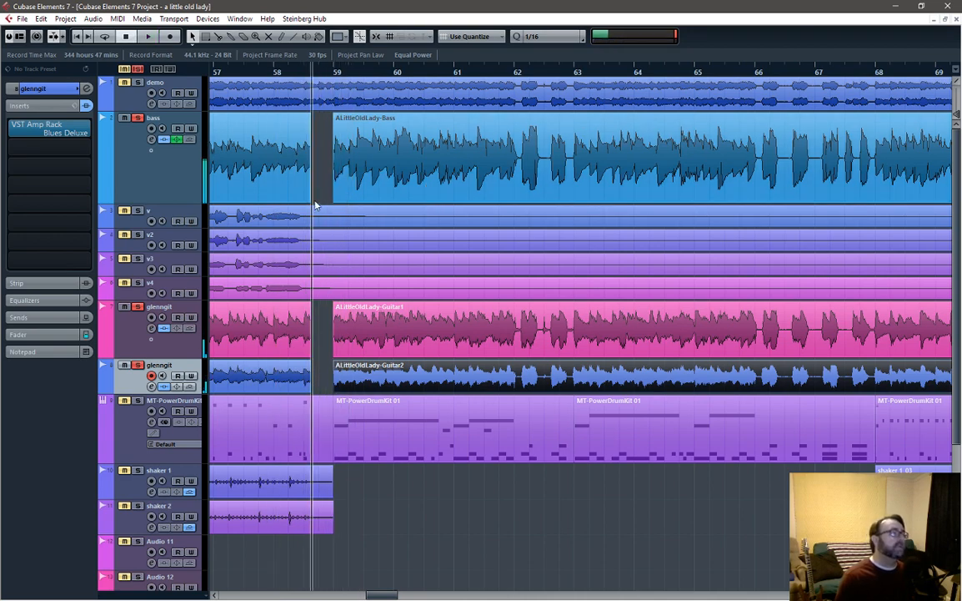
scroll(310, 177, "up", 7)
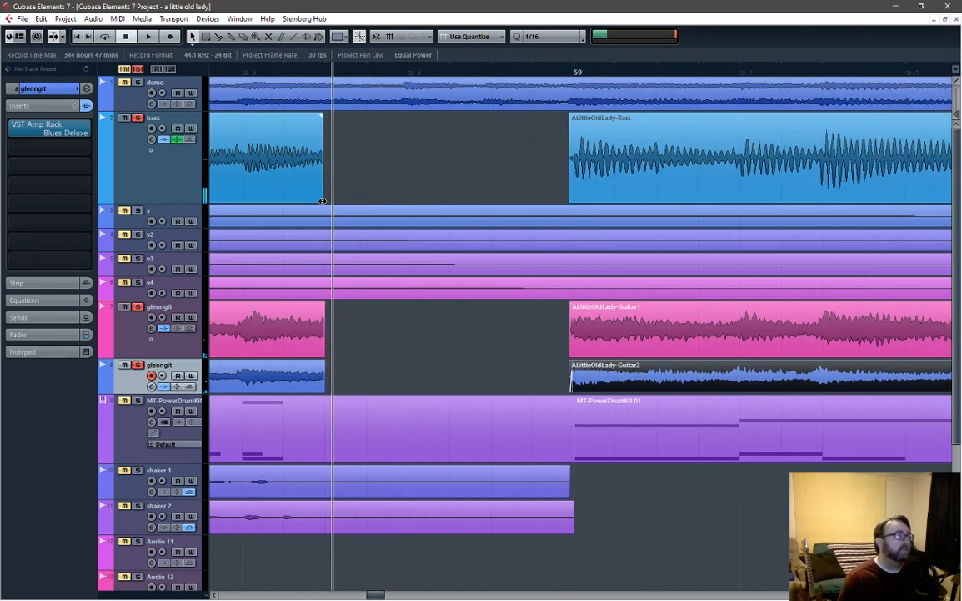
mouse_move(326, 201)
left_mouse_down()
mouse_move(407, 201)
mouse_move(325, 205)
left_mouse_up()
left_click_drag(325, 118, 319, 118)
Step: Extend the ends of both guitar clips before bar 59 to about 58.4 and play back the stop
left_click(310, 349)
left_click(312, 378, "shift")
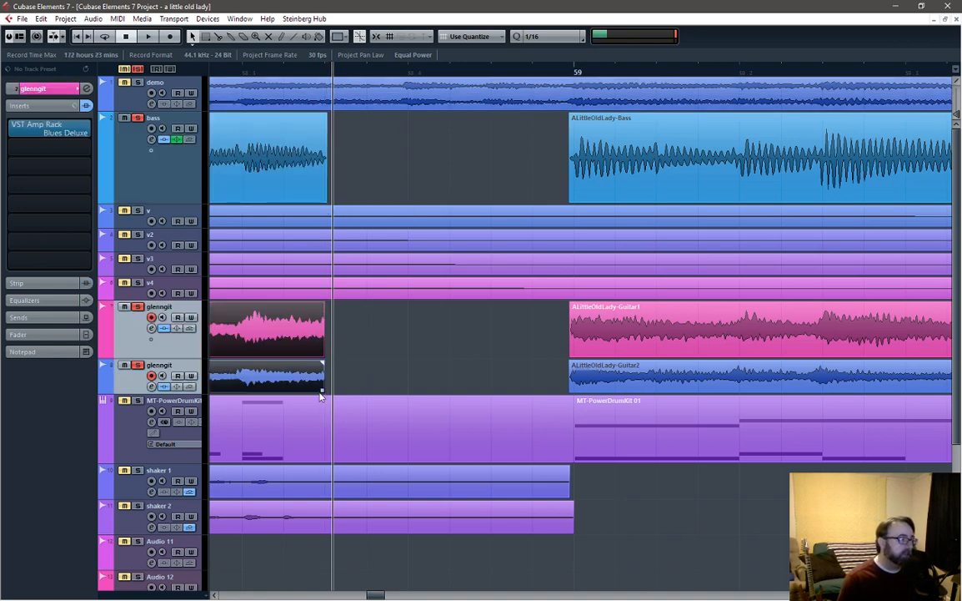
left_click_drag(321, 388, 410, 380)
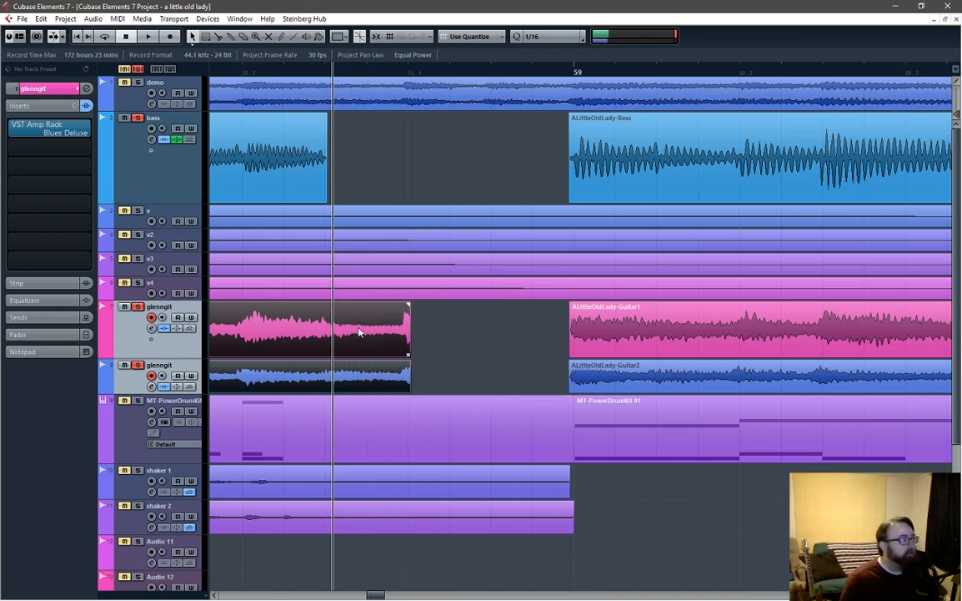
left_click(219, 74)
key("space")
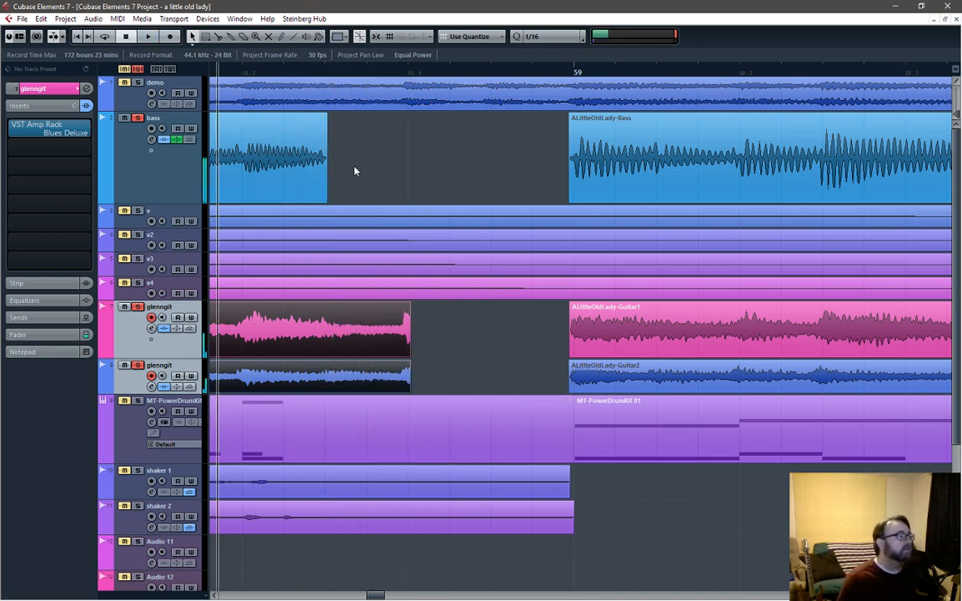
key("space")
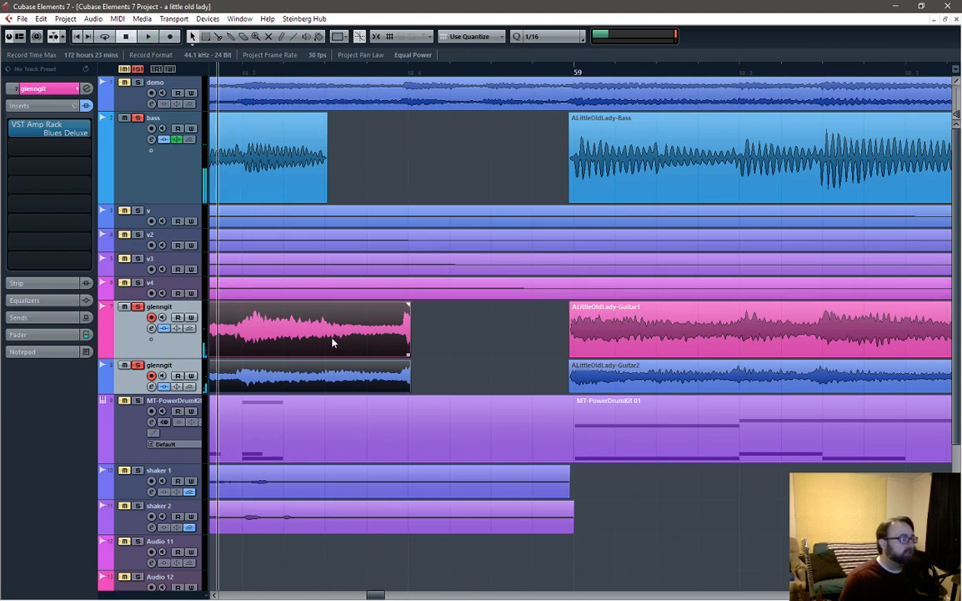
Step: Shorten both guitar clips before bar 59 to end just before the bass clip, add short fade-outs, and play back the stop
scroll(333, 341, "up", 3)
key("space")
key("space")
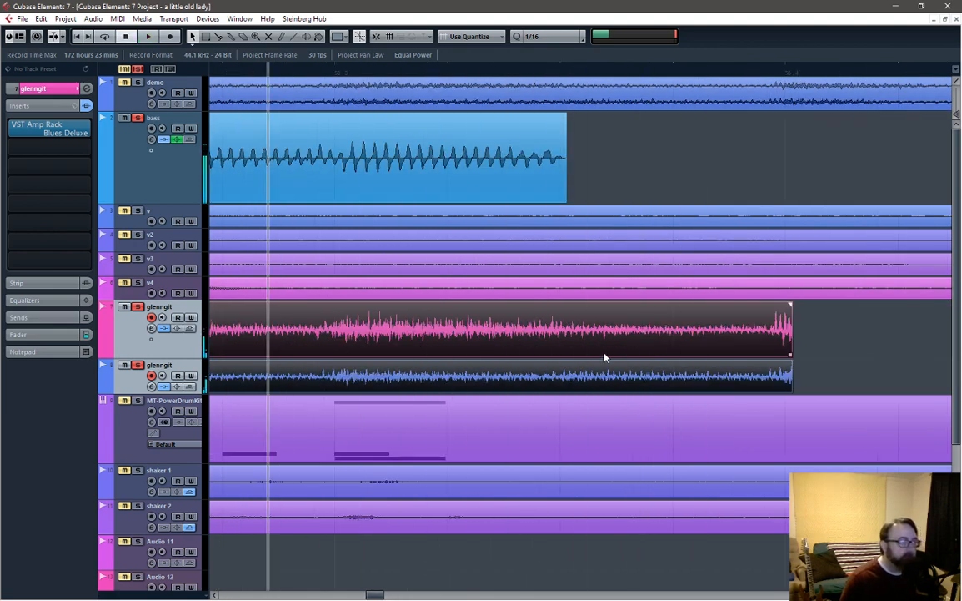
key("space")
key("space")
key("space")
key("space")
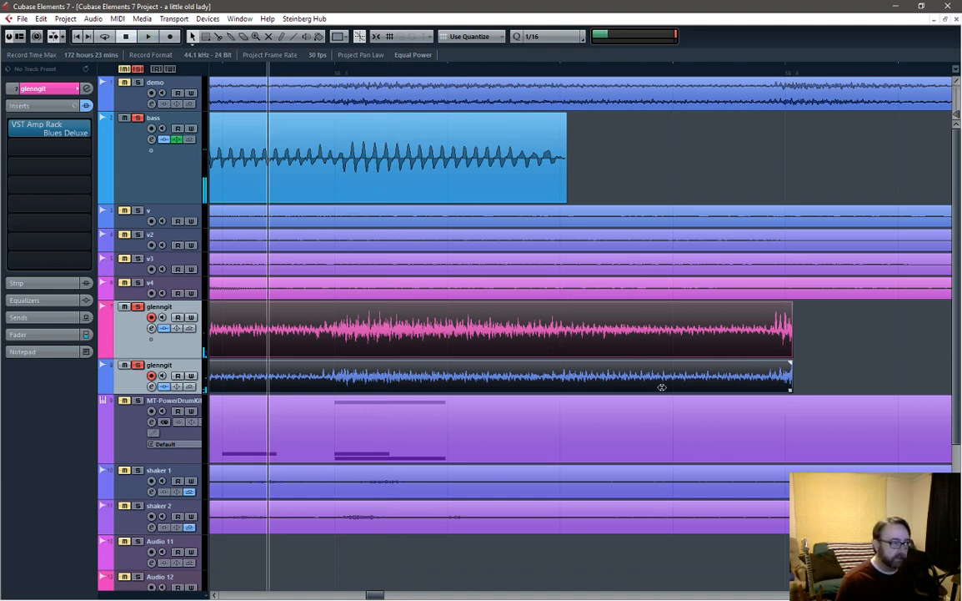
left_click_drag(661, 387, 544, 309)
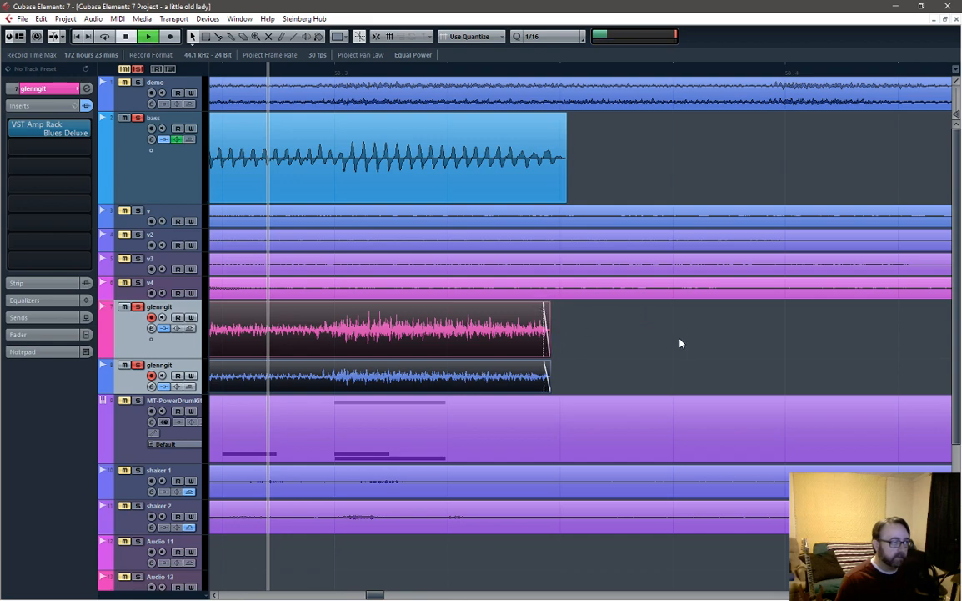
key("space")
key("space")
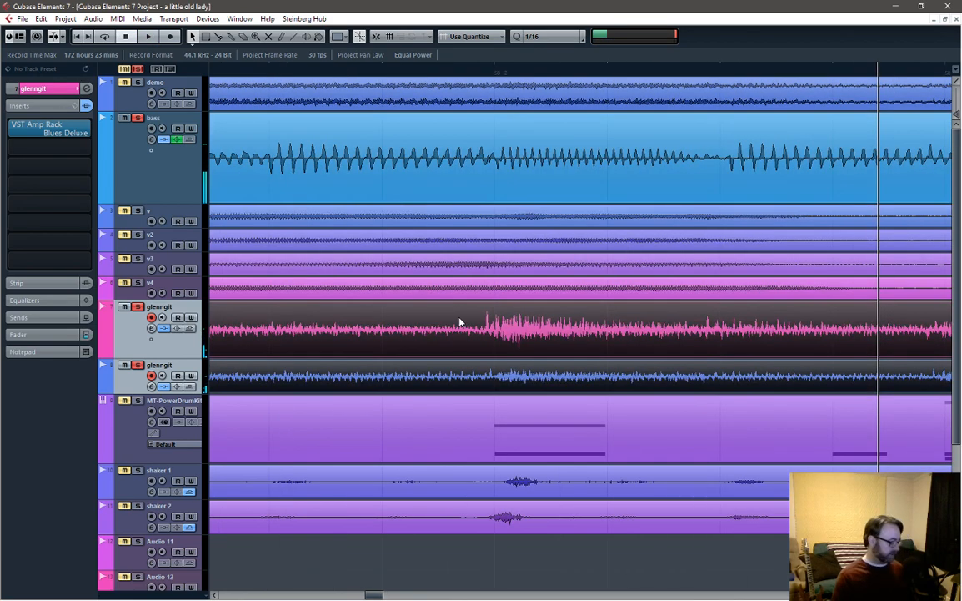
Step: Turn off solo on all tracks and place the playback cursor between bars 54 and 55, ahead of the stop
left_click(139, 69)
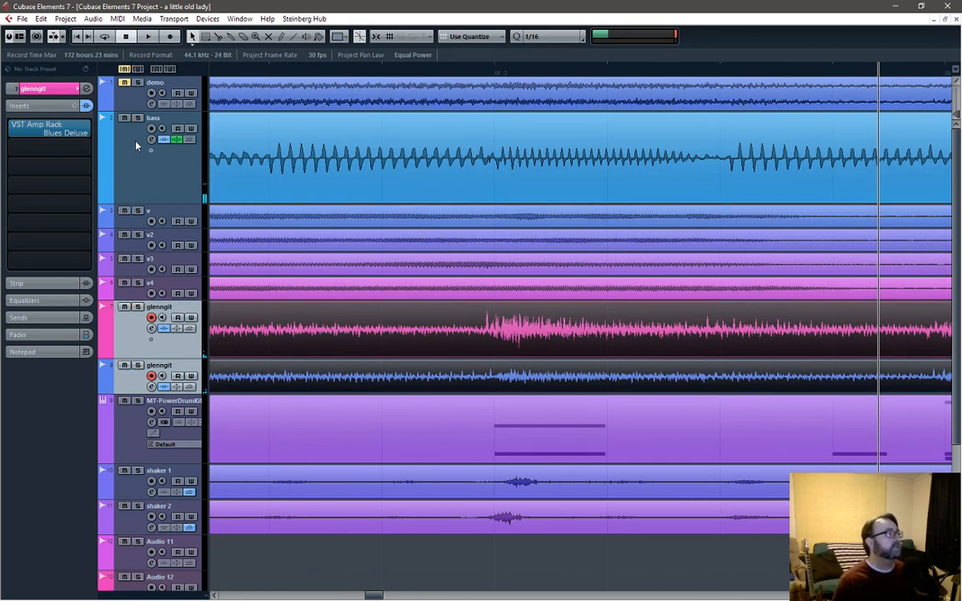
scroll(459, 258, "down", 10)
scroll(459, 263, "down", 8)
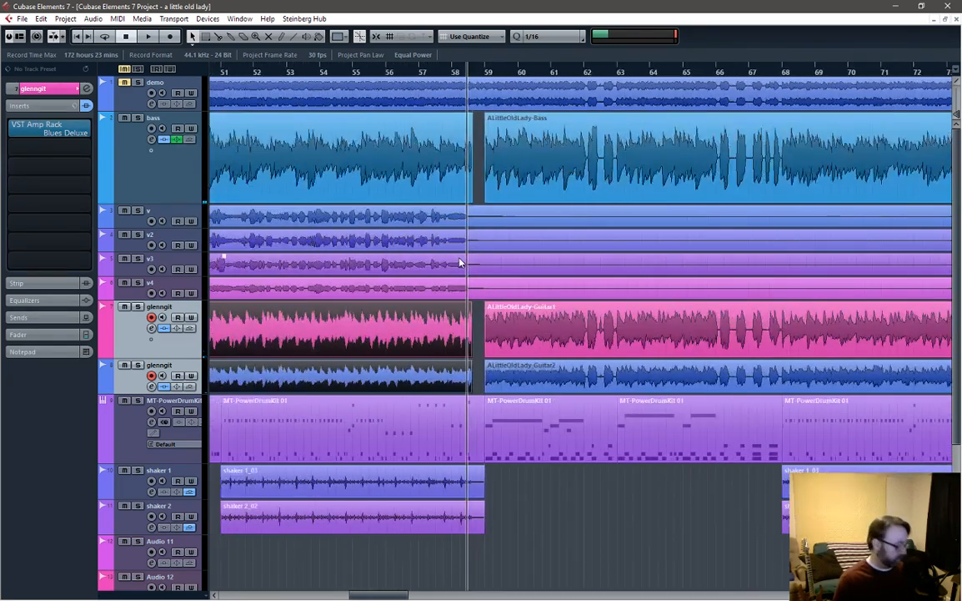
left_click(401, 76)
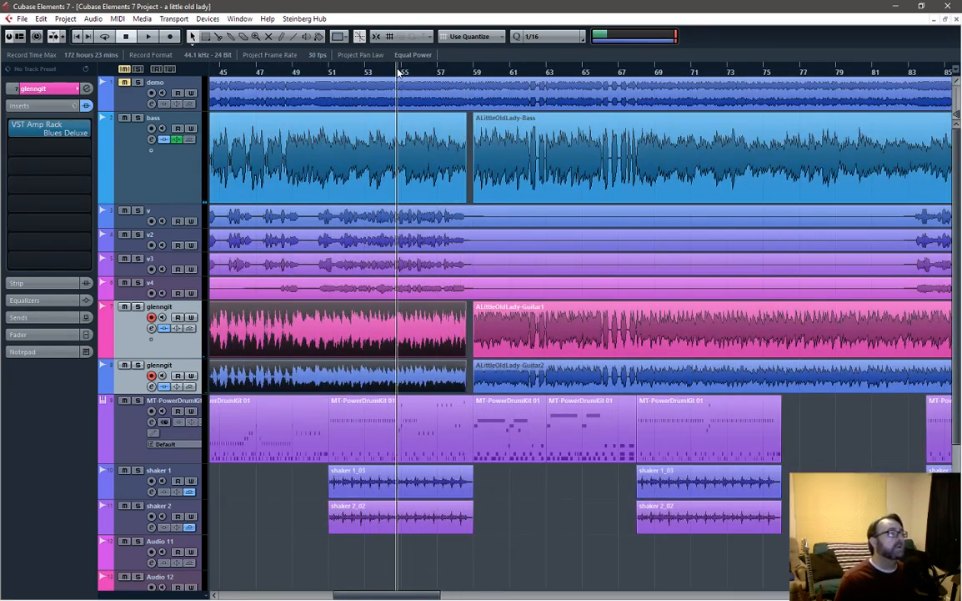
Step: Play the song from about bar 55, and in the drum part starting at bar 59 move the B1 note at 61.3 to D#2
key("space")
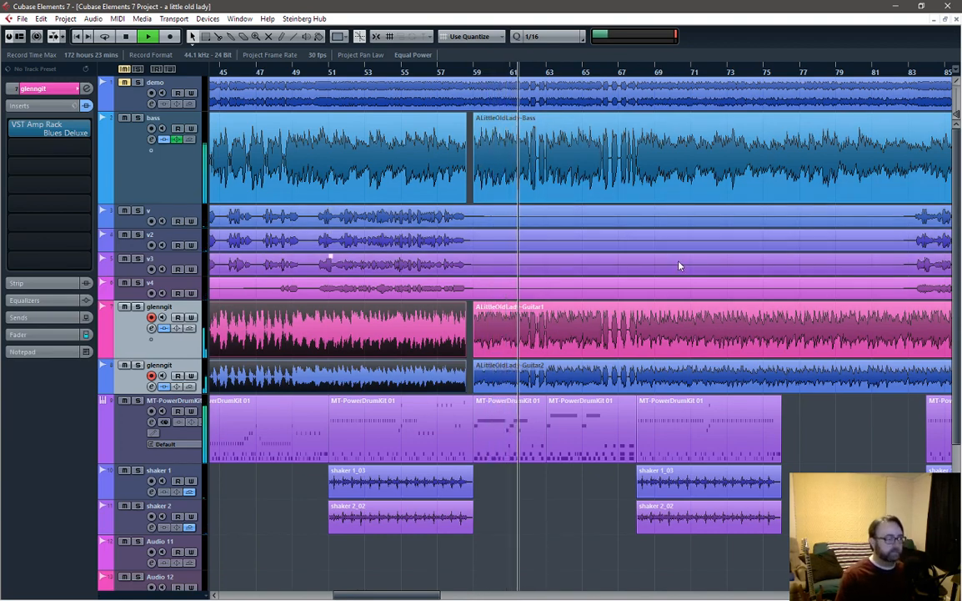
key("space")
double_click(533, 447)
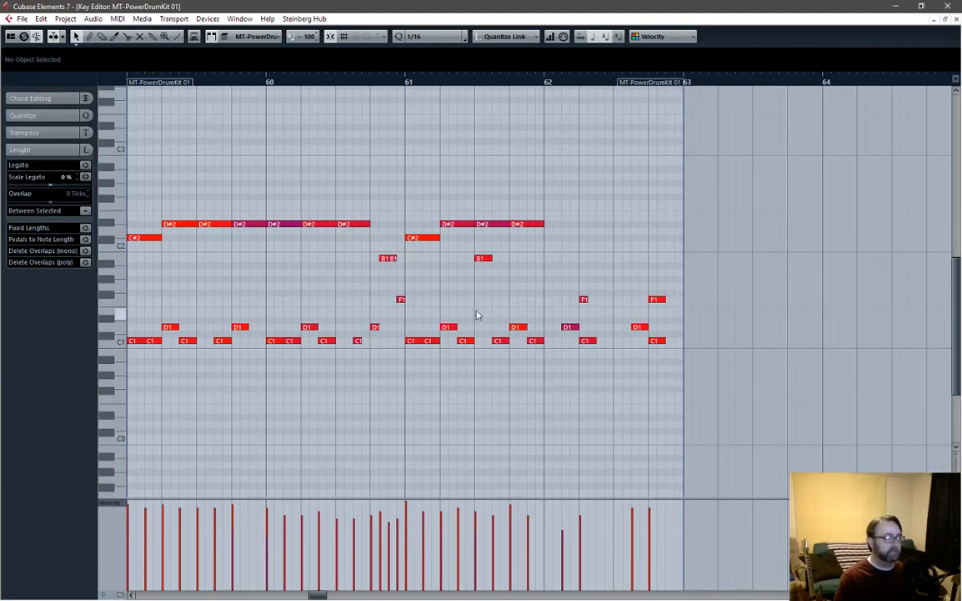
left_click(482, 257)
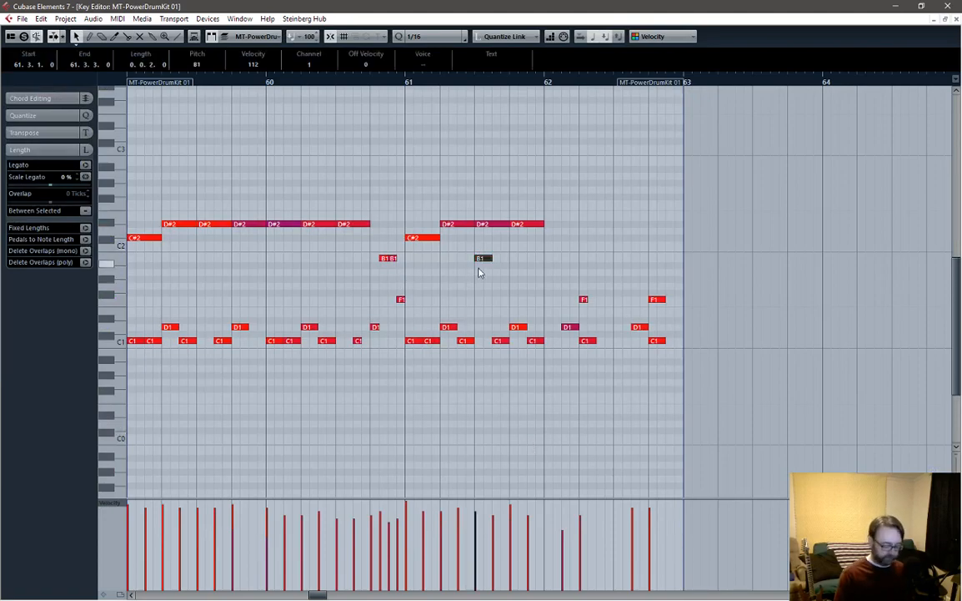
left_click_drag(482, 257, 482, 224)
left_click(956, 19)
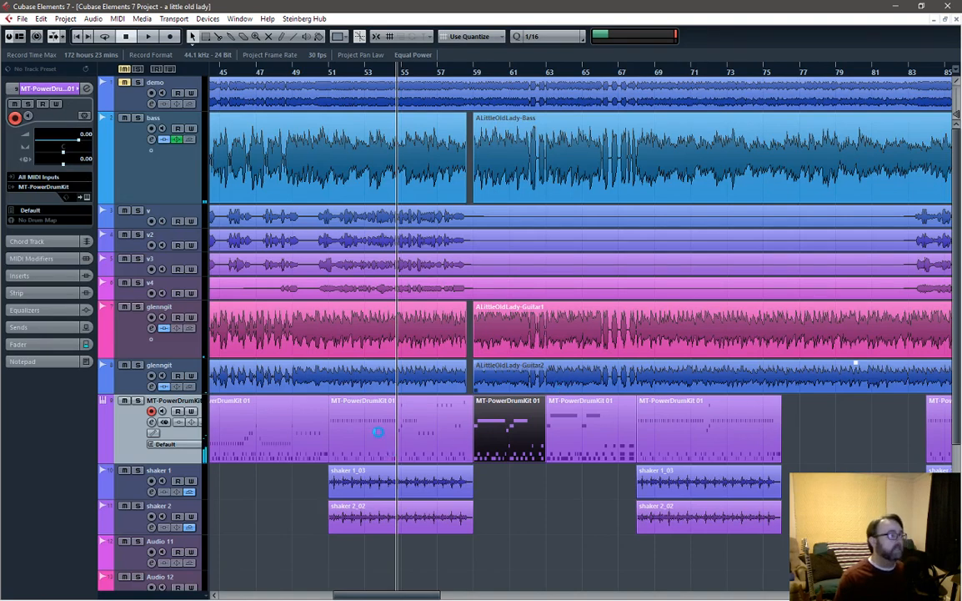
Step: Set the grid to 1/1 and copy the drum part and both shaker clips from bar 51 to bar 76
left_click(378, 431)
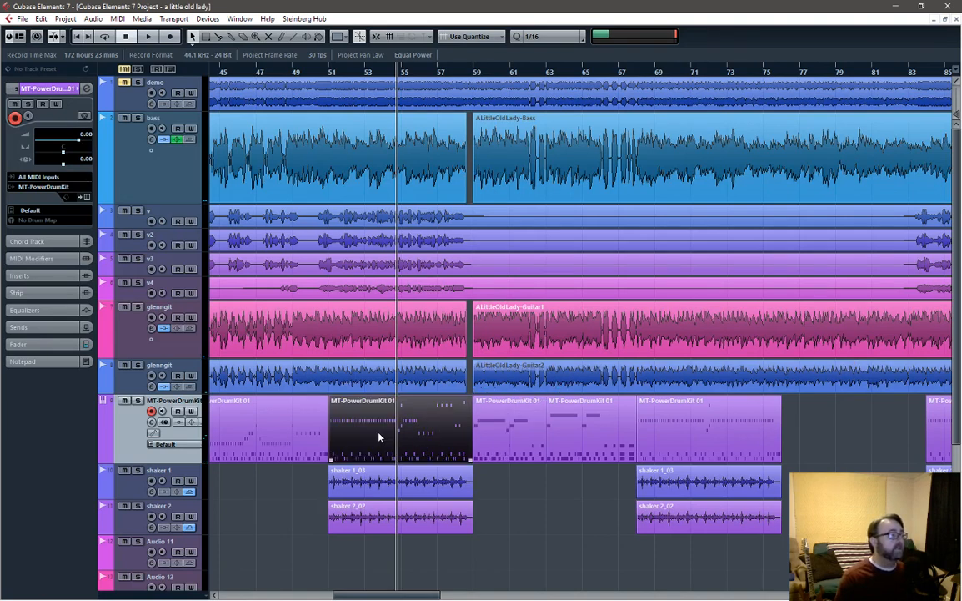
left_click(409, 475, "shift")
left_click(417, 524, "shift")
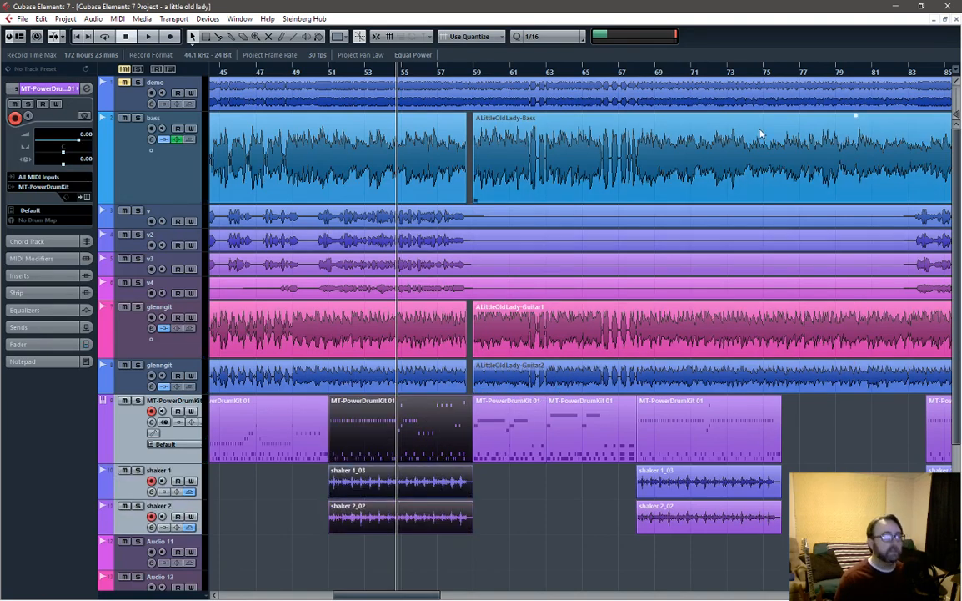
left_click(527, 36)
left_click(551, 50)
left_click(784, 74)
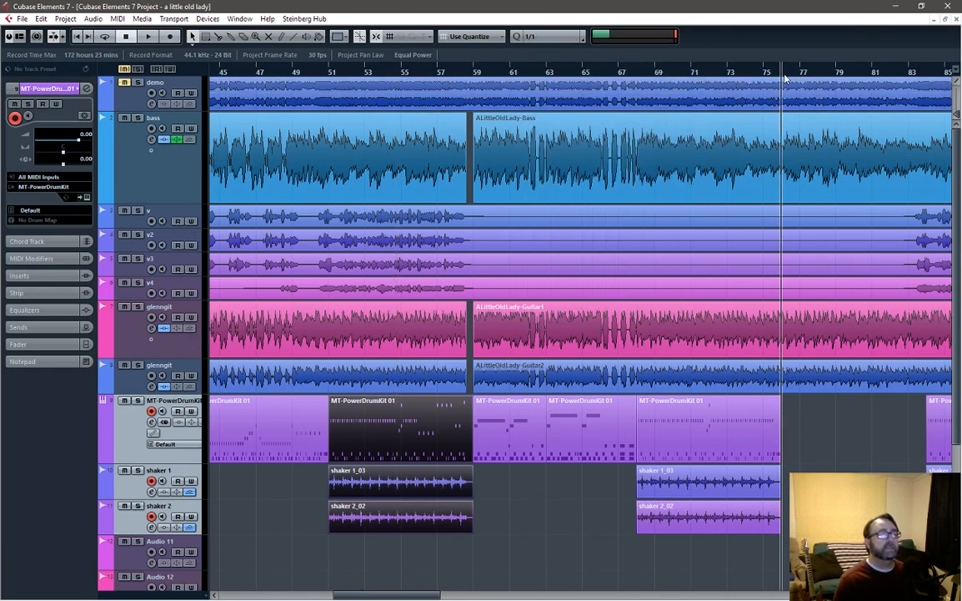
key("ctrl+v")
Step: Play the song from bar 76 and open the pasted drum part for note editing at bars 80 to 83
key("space")
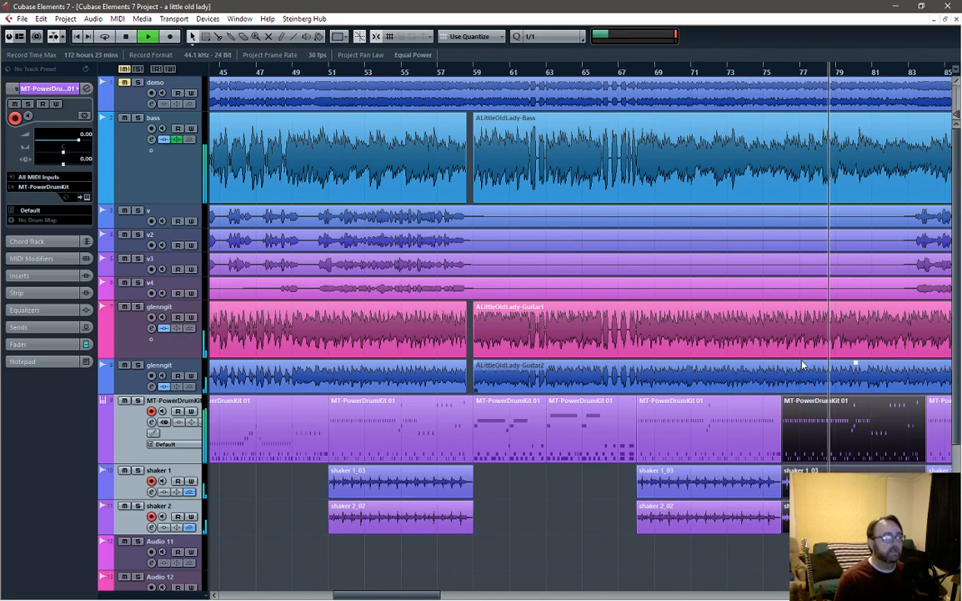
left_click_drag(415, 598, 457, 594)
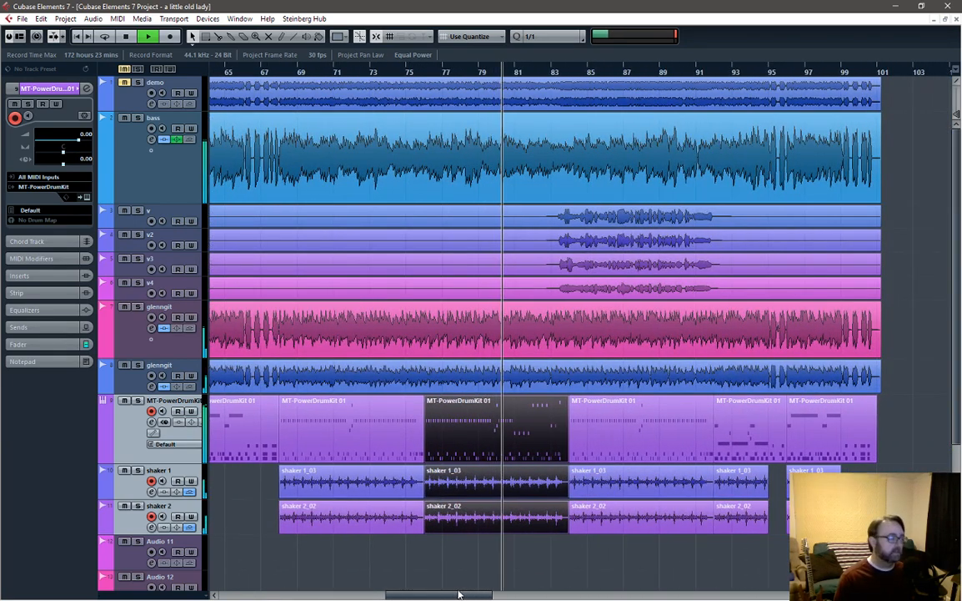
double_click(492, 426)
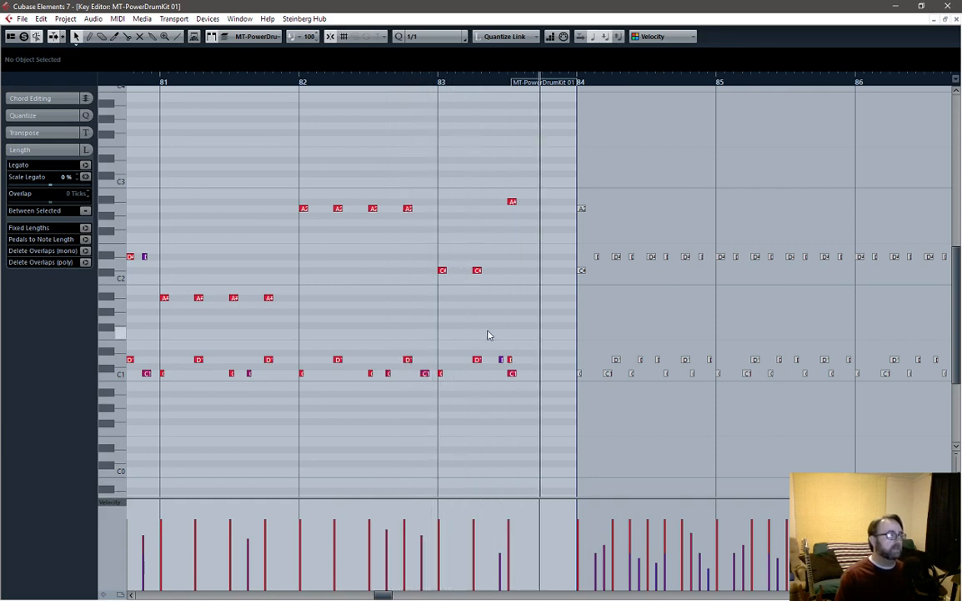
key("space")
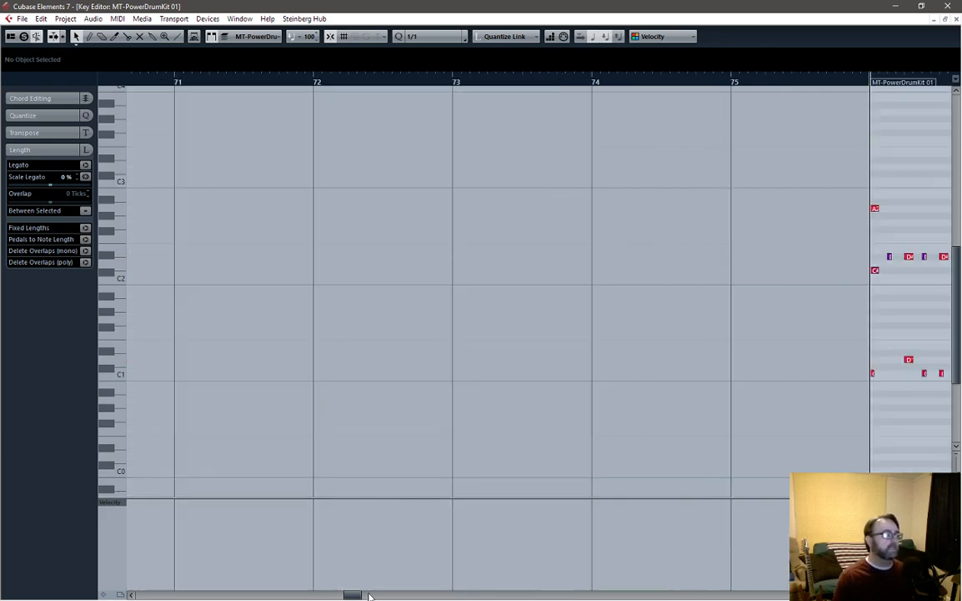
left_click_drag(352, 594, 378, 593)
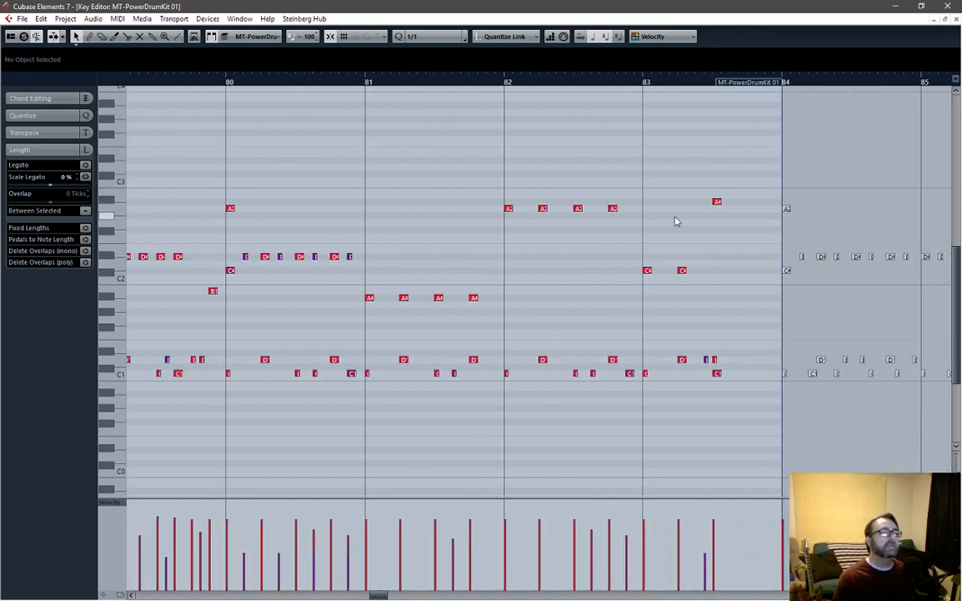
Step: Set the quantize value to 1/8, lower the A#2 note at 83.3 to C#2, and add a C#2 note at 83.4
left_click(436, 36)
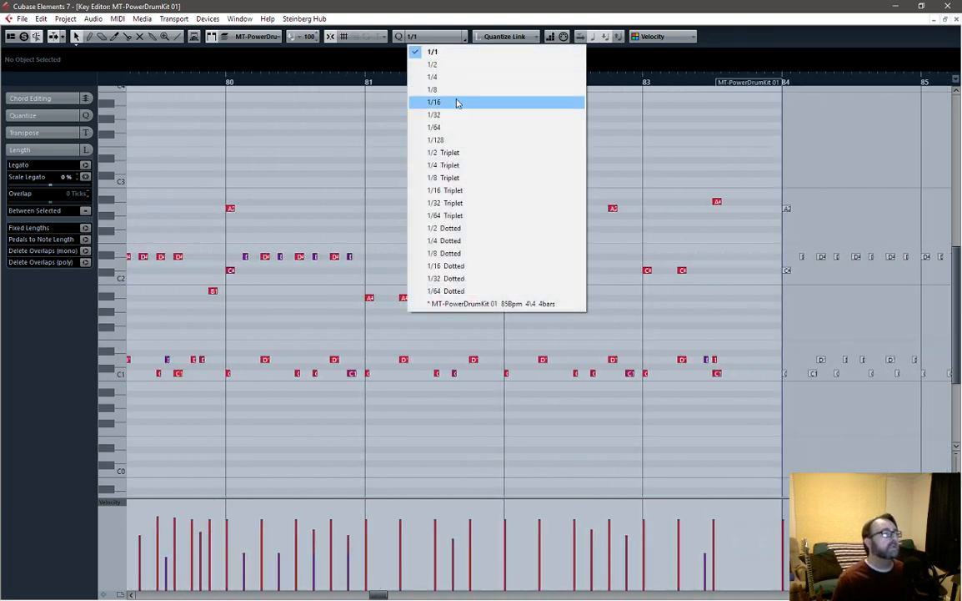
left_click(458, 101)
left_click(717, 203)
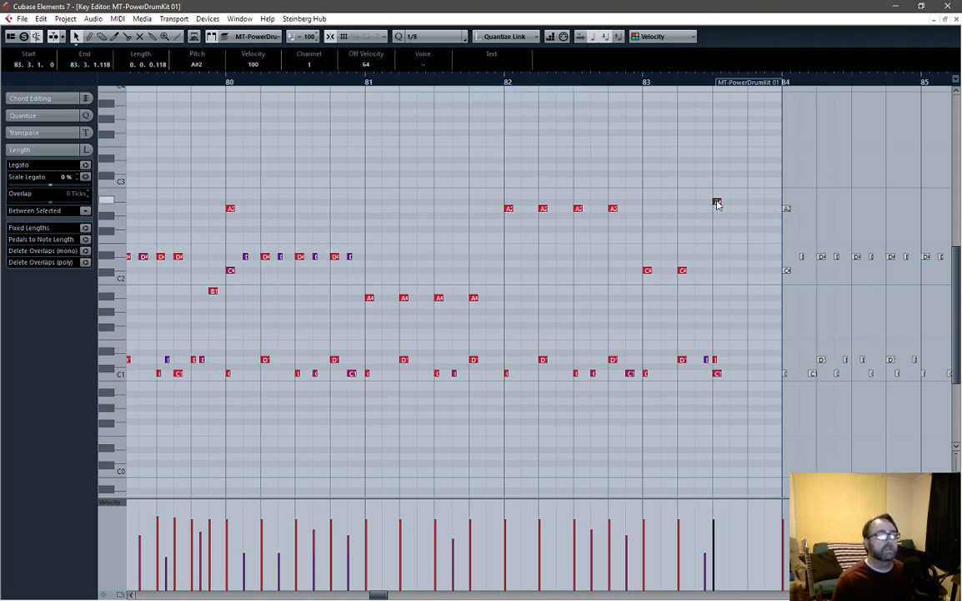
left_click_drag(718, 204, 718, 272)
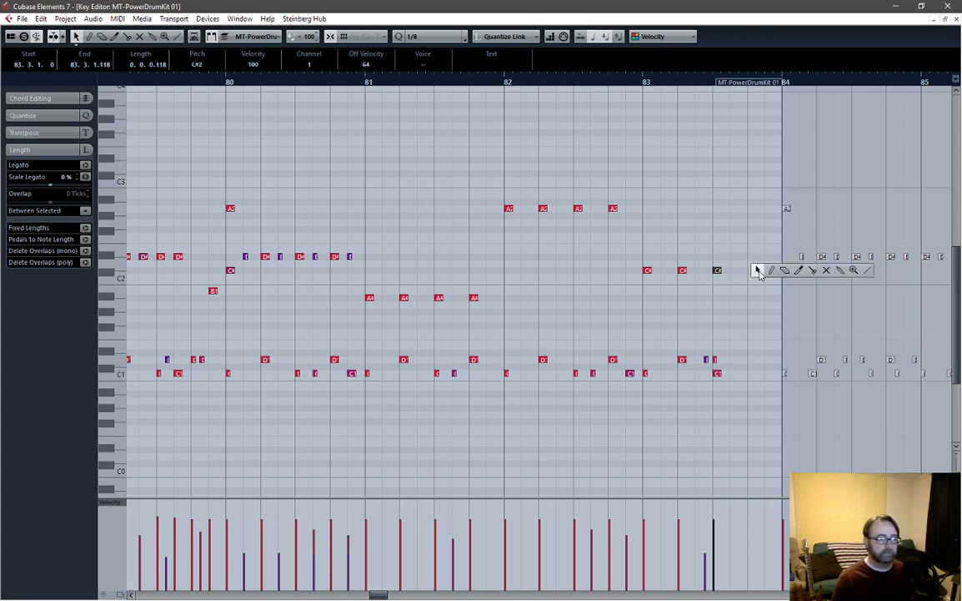
left_click(768, 271)
left_click(751, 268)
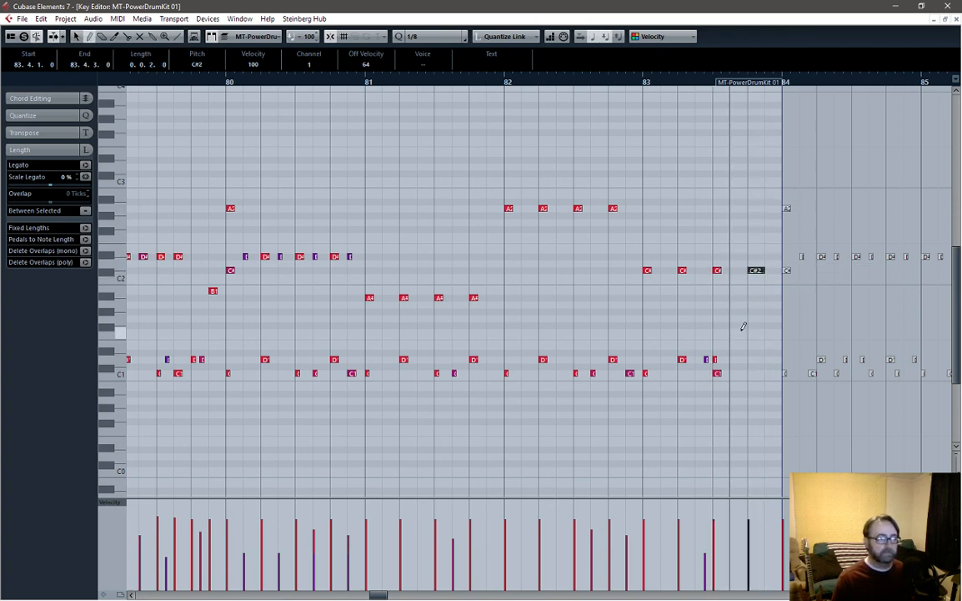
Step: Shift the C1 note at 83.3 an eighth note later and draw a D1 at 83.4 and a C1 an eighth note after it
right_click(740, 331)
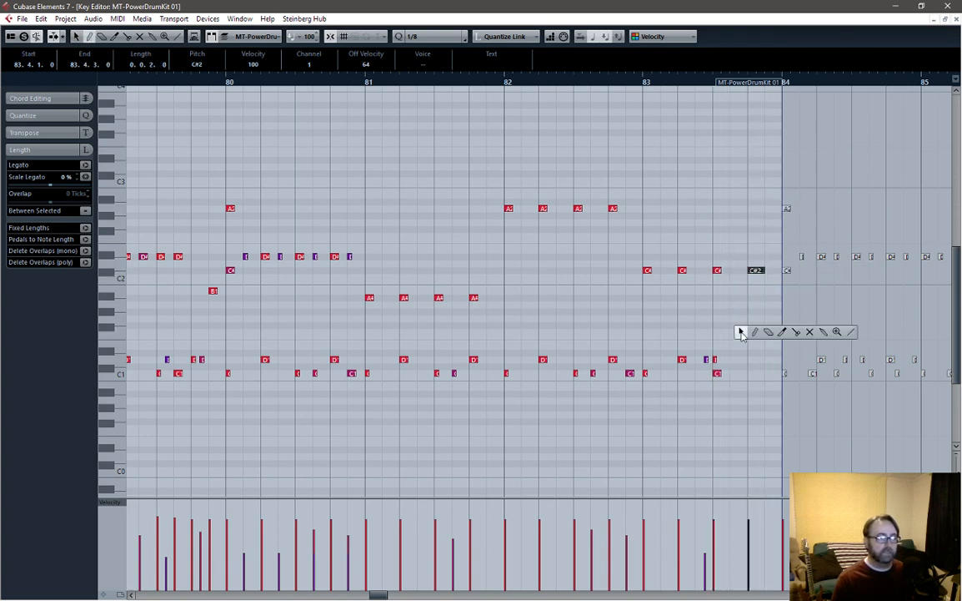
left_click(712, 82)
scroll(725, 367, "up", 4, "ctrl")
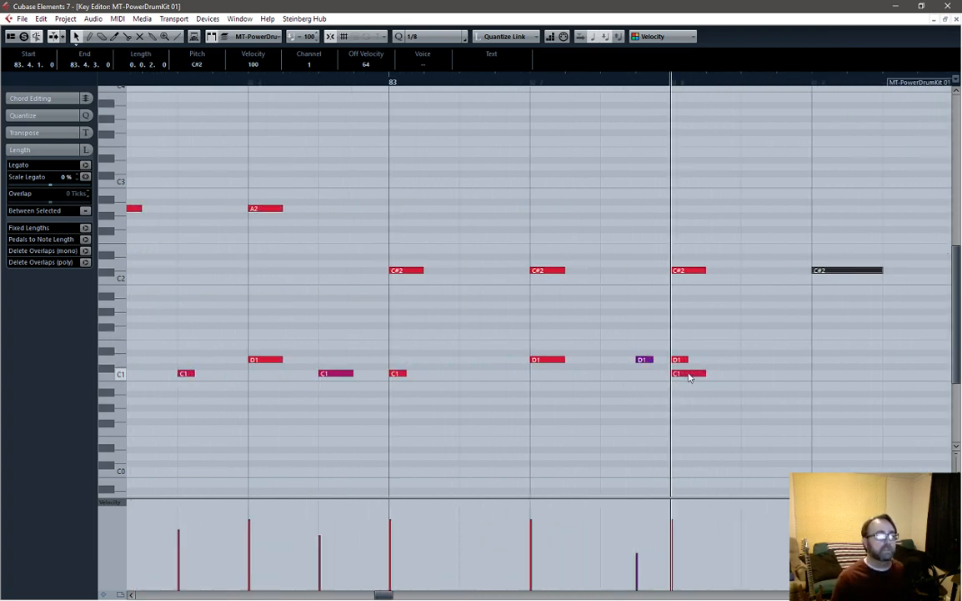
left_click_drag(689, 375, 745, 379)
right_click(834, 364)
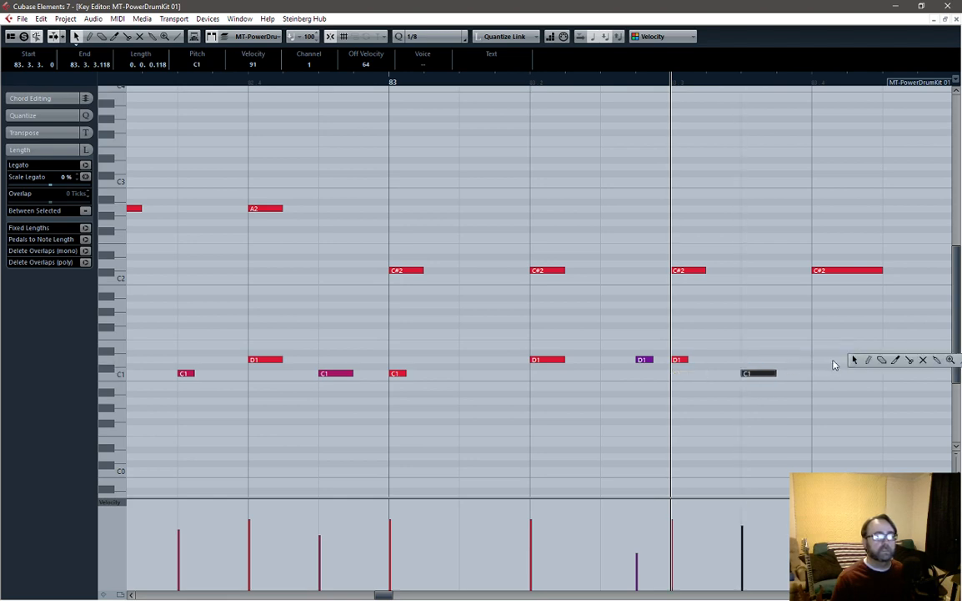
left_click(868, 361)
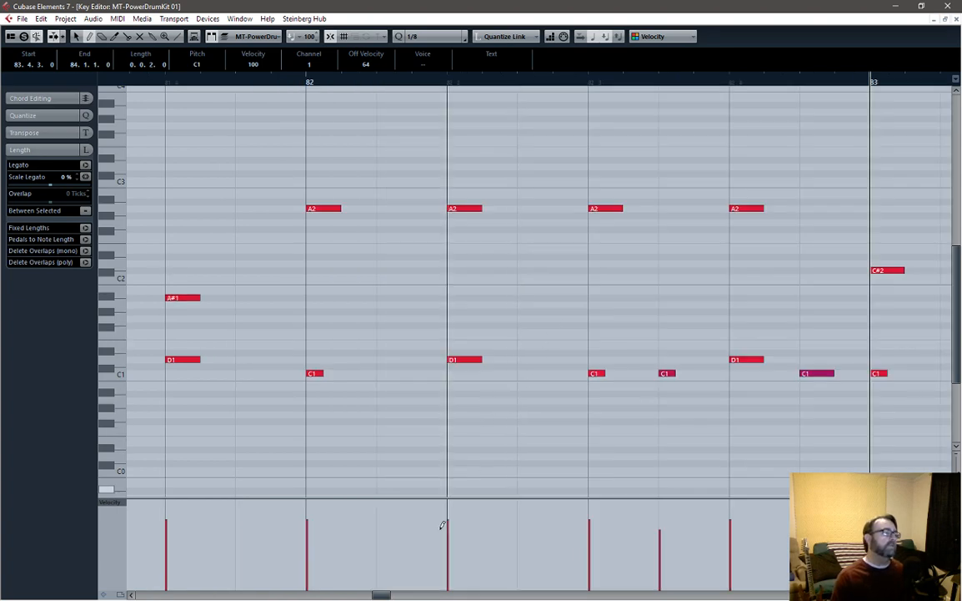
Step: Lower the four A2 notes in bar 82 to A#1, playing the drums from bar 82 before and after the change
scroll(536, 299, "down", 5)
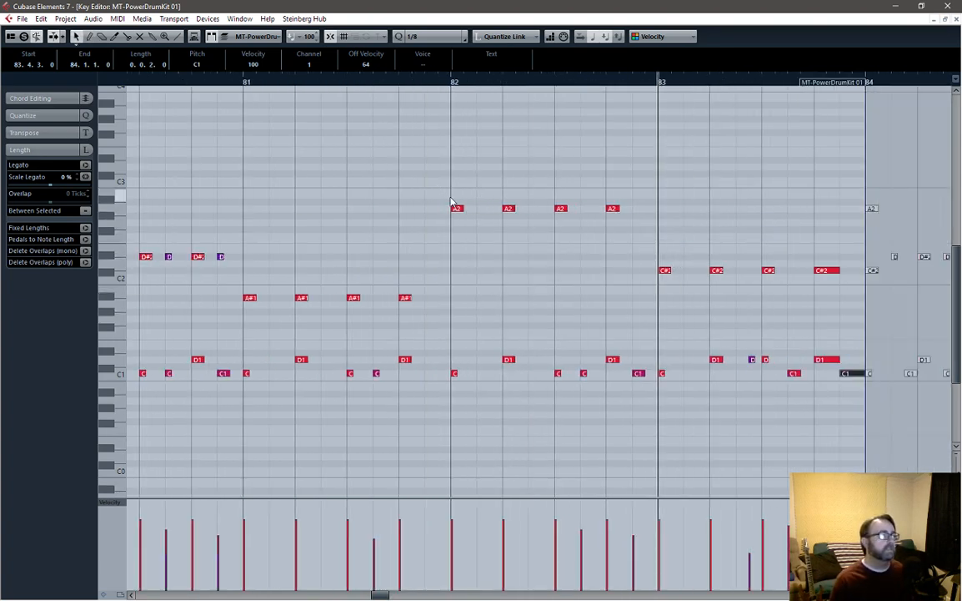
left_click(450, 83)
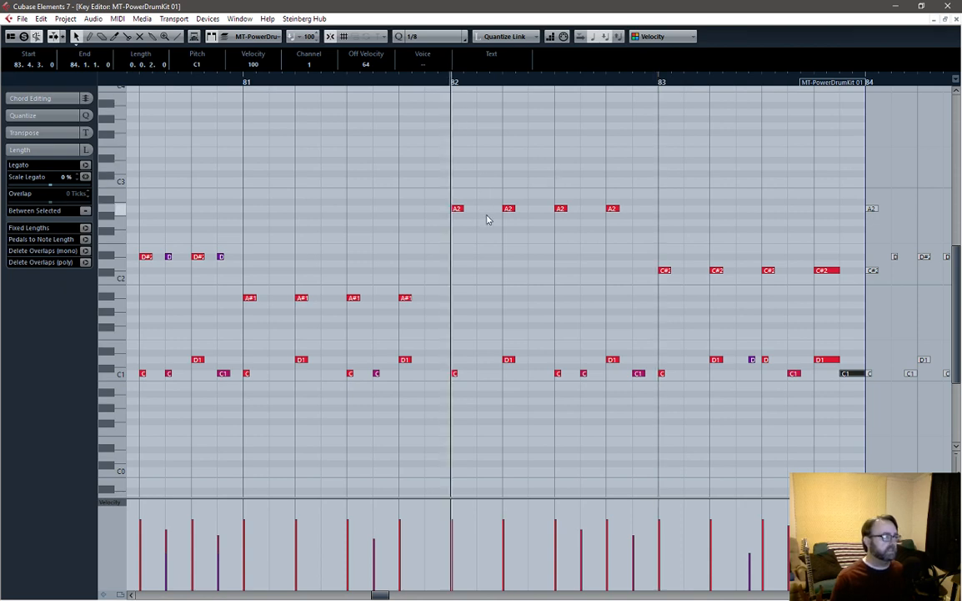
key("space")
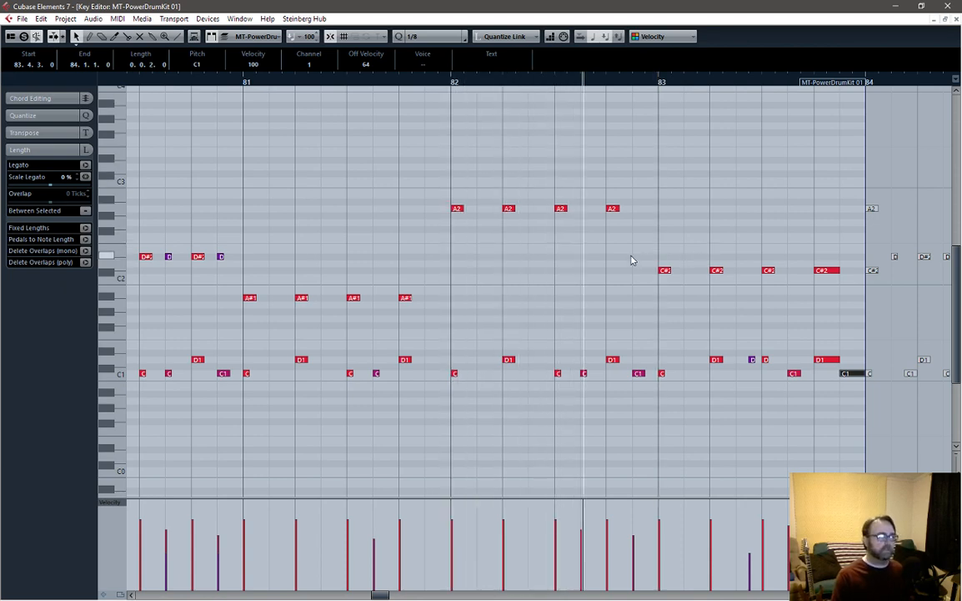
key("space")
left_click_drag(432, 183, 629, 237)
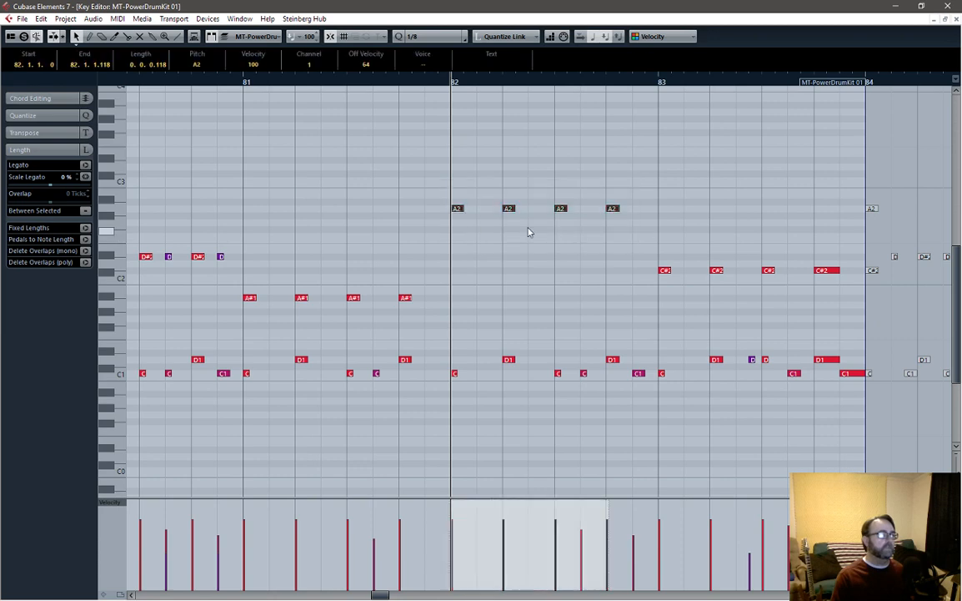
left_click_drag(458, 210, 463, 306)
key("space")
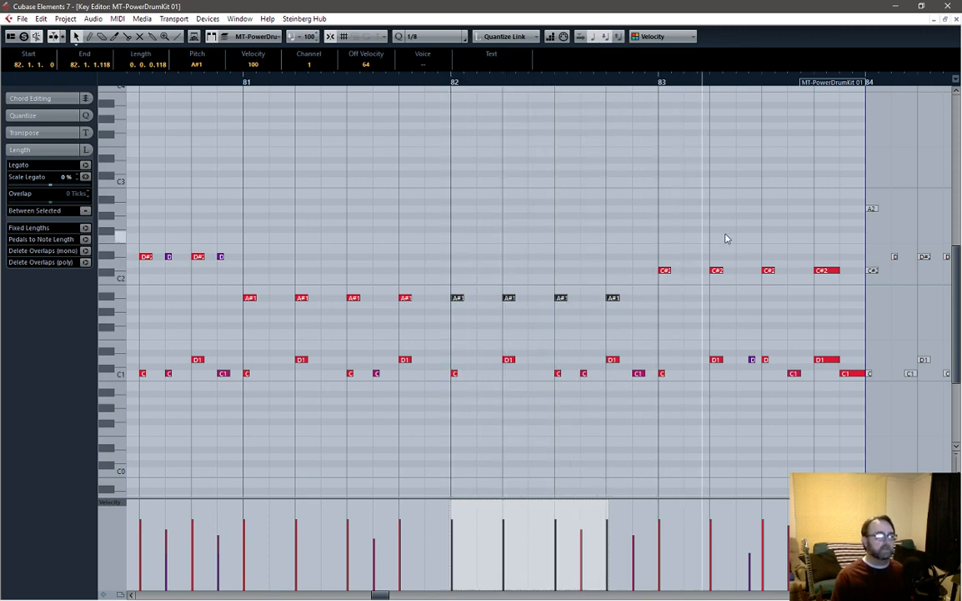
key("space")
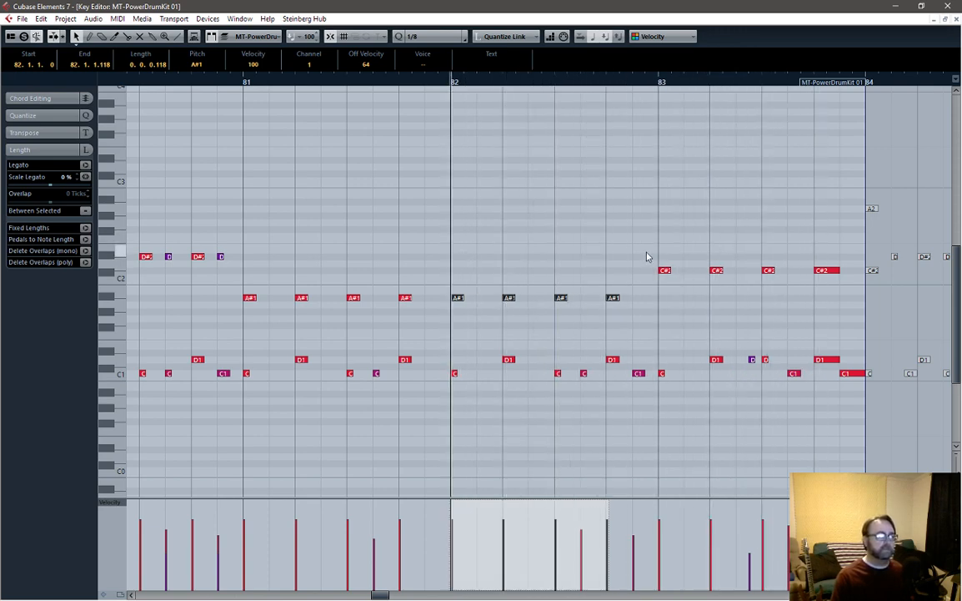
Step: Lower the first two C#2 notes in bar 83 to A#1 and the last two to B1
left_click_drag(652, 255, 718, 298)
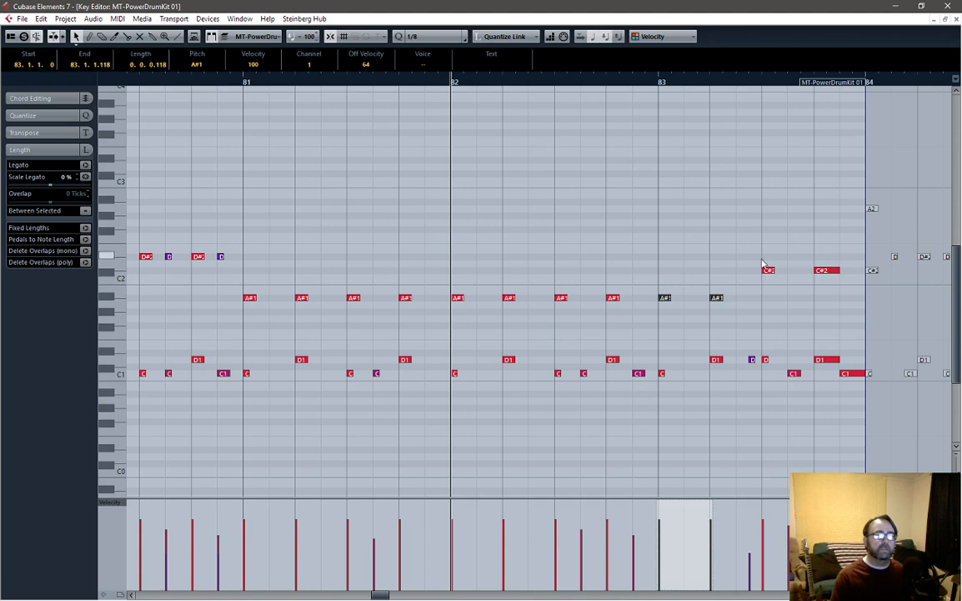
left_click_drag(763, 265, 836, 285)
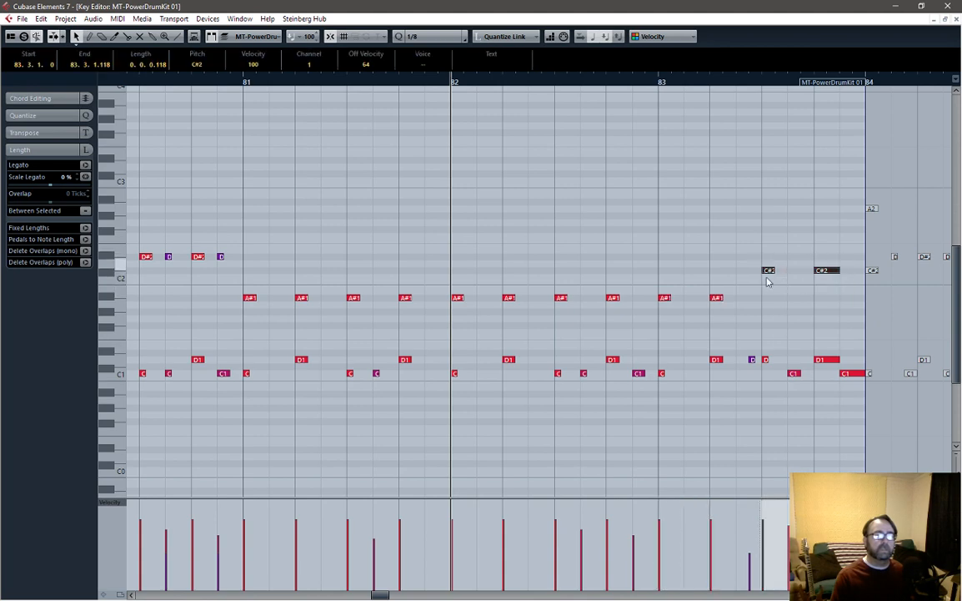
mouse_move(768, 281)
left_mouse_down()
mouse_move(769, 312)
mouse_move(775, 281)
mouse_move(774, 290)
left_mouse_up()
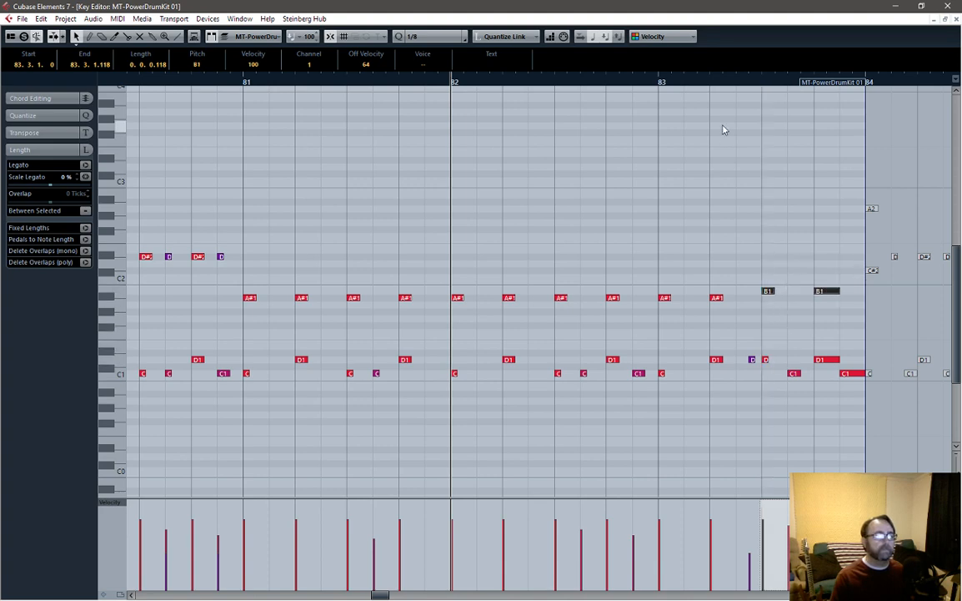
Step: Audition the drum fill from 83.2 and raise the two B1 notes at 83.3 and 83.4 to A2
left_click(711, 81)
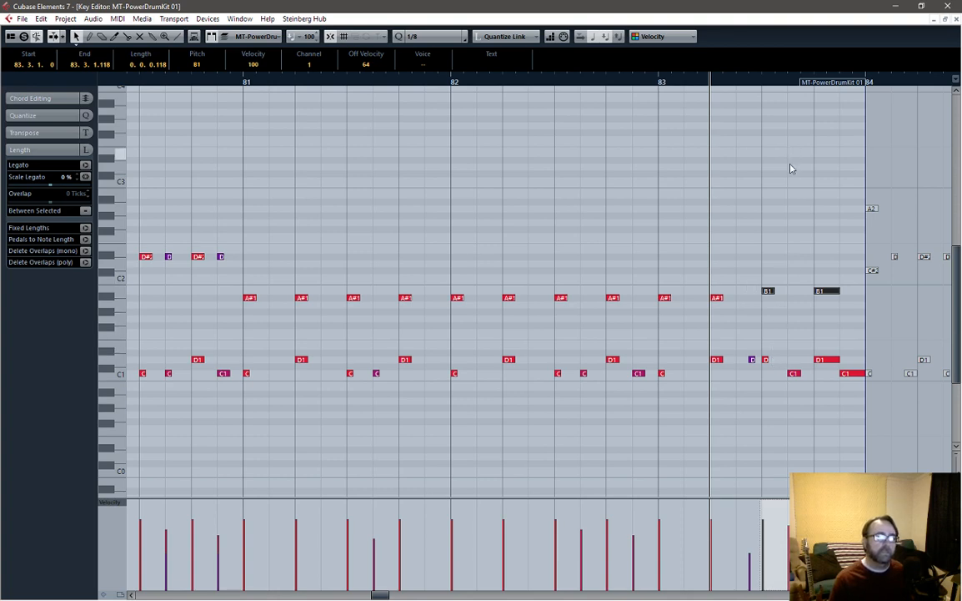
key("space")
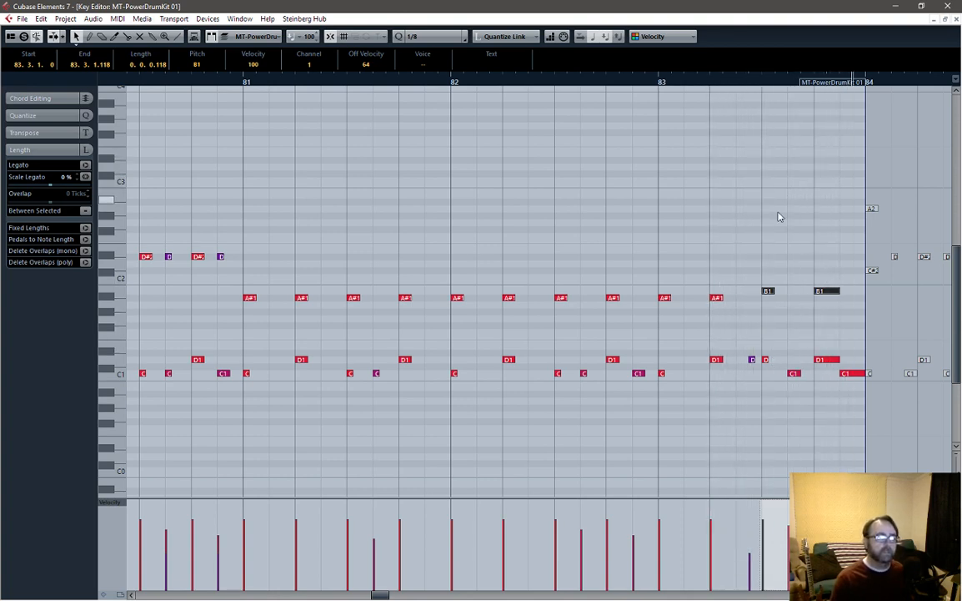
key("space")
key("space")
key("space")
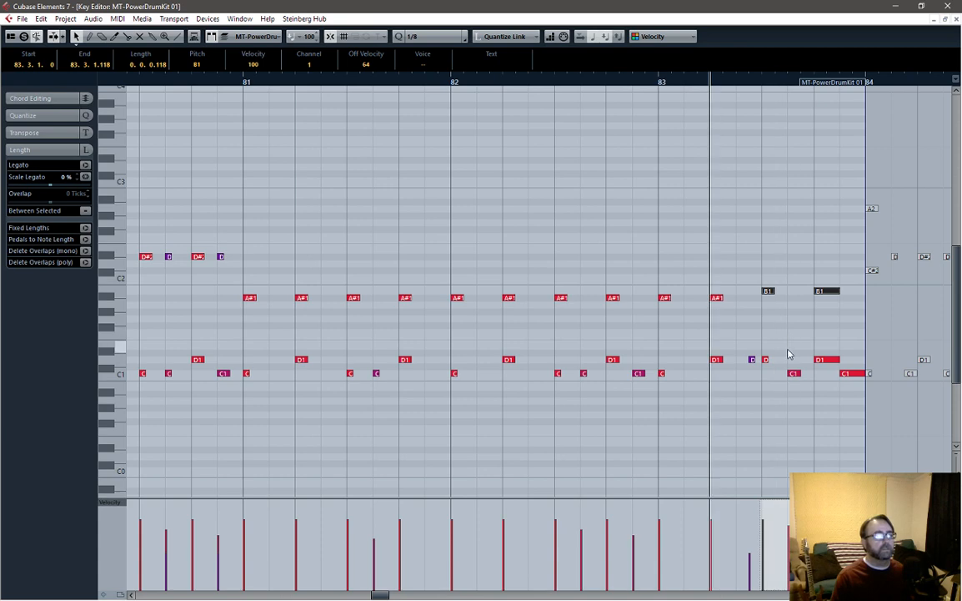
key("space")
key("space")
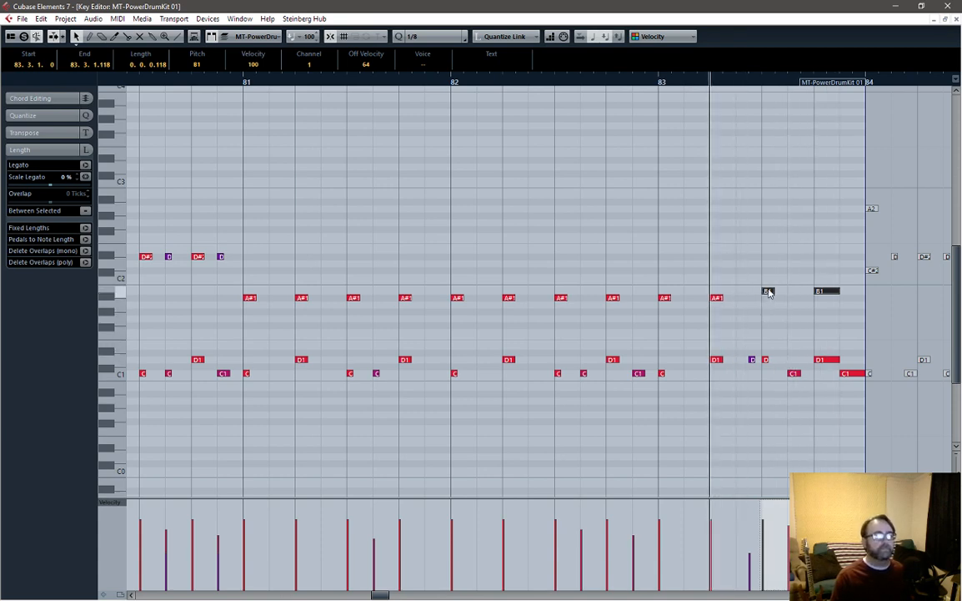
left_click_drag(768, 292, 770, 215)
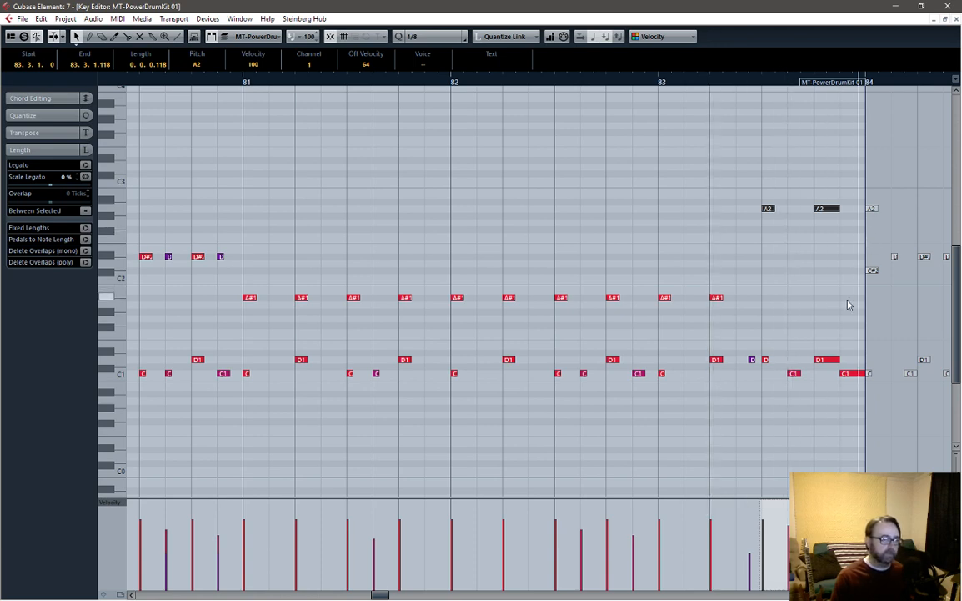
key("space")
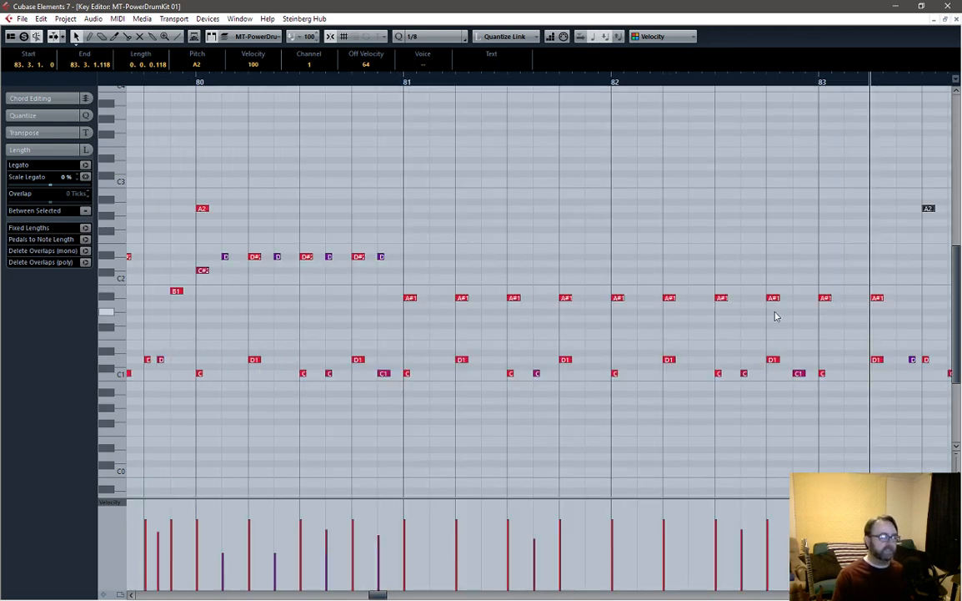
Step: Set the quantize value to 1/16 and draw C1 notes at 83.1.2, 83.1.4 and 83.2.2
key("space")
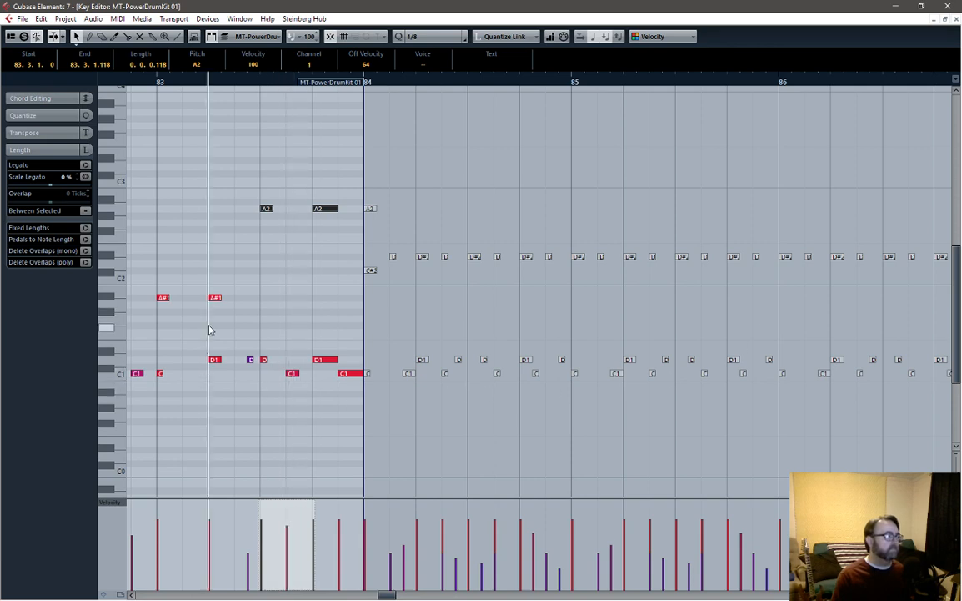
left_click(151, 82)
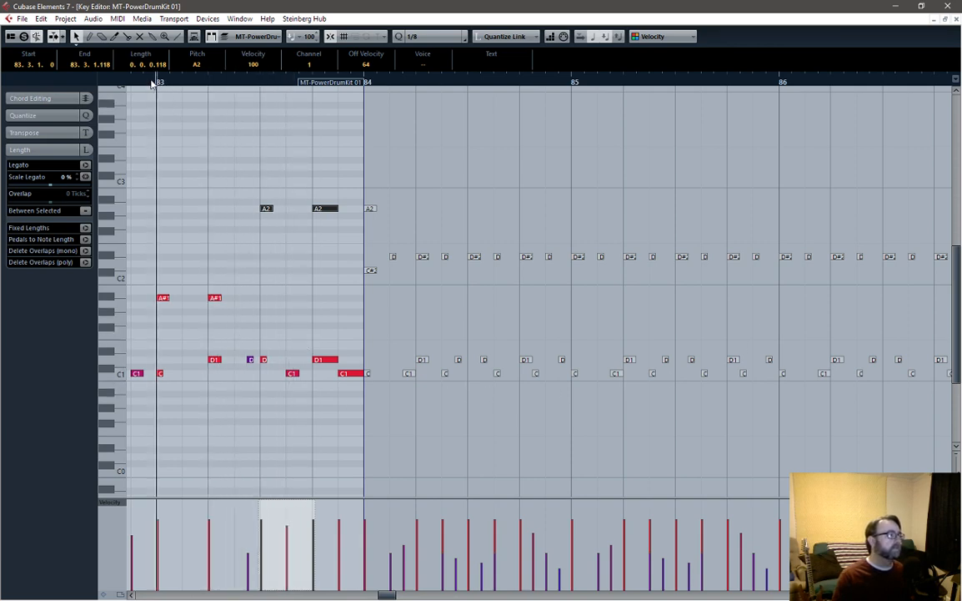
right_click(186, 364)
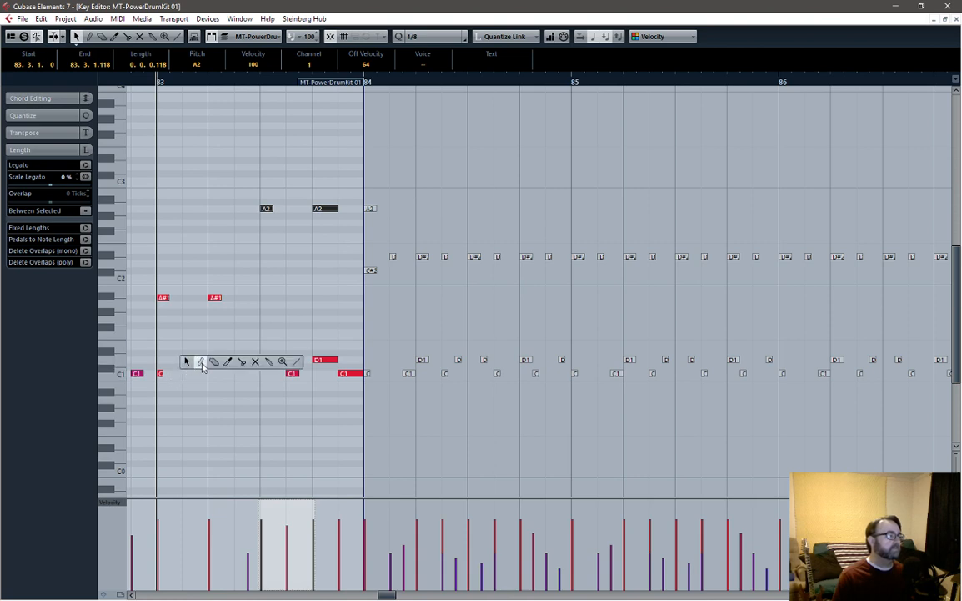
left_click(201, 362)
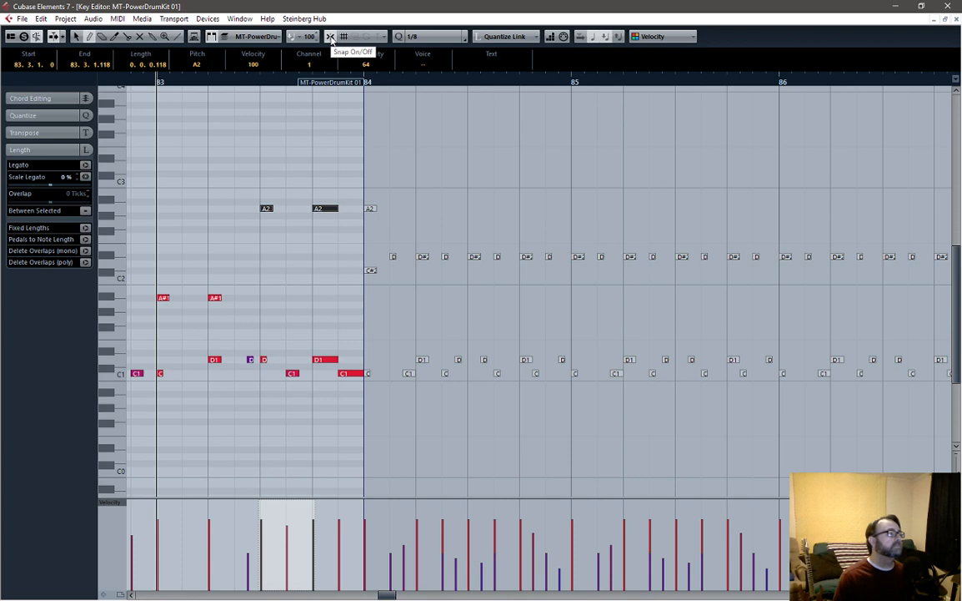
left_click(433, 35)
left_click(441, 95)
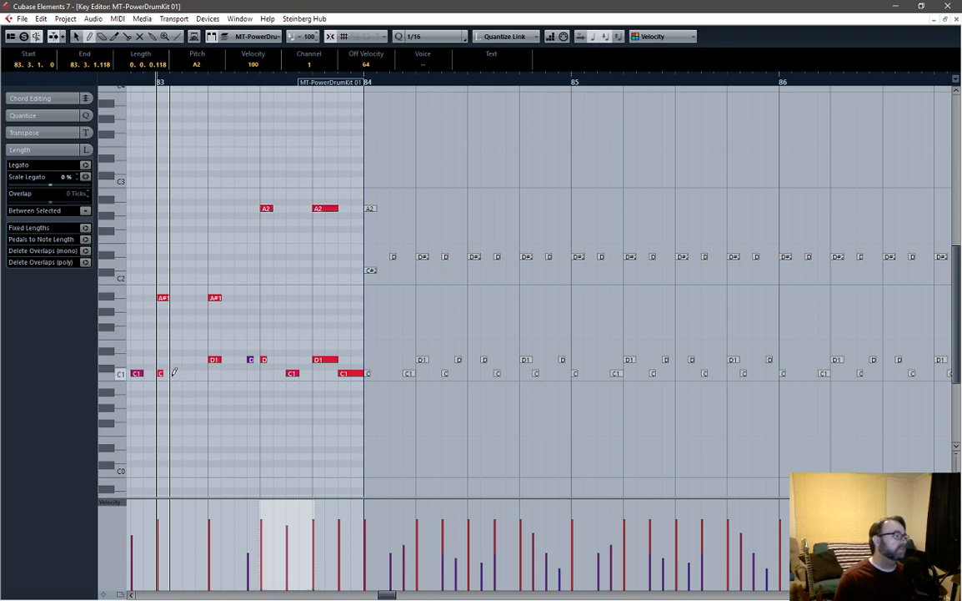
left_click(174, 373)
left_click(201, 372)
left_click(226, 373)
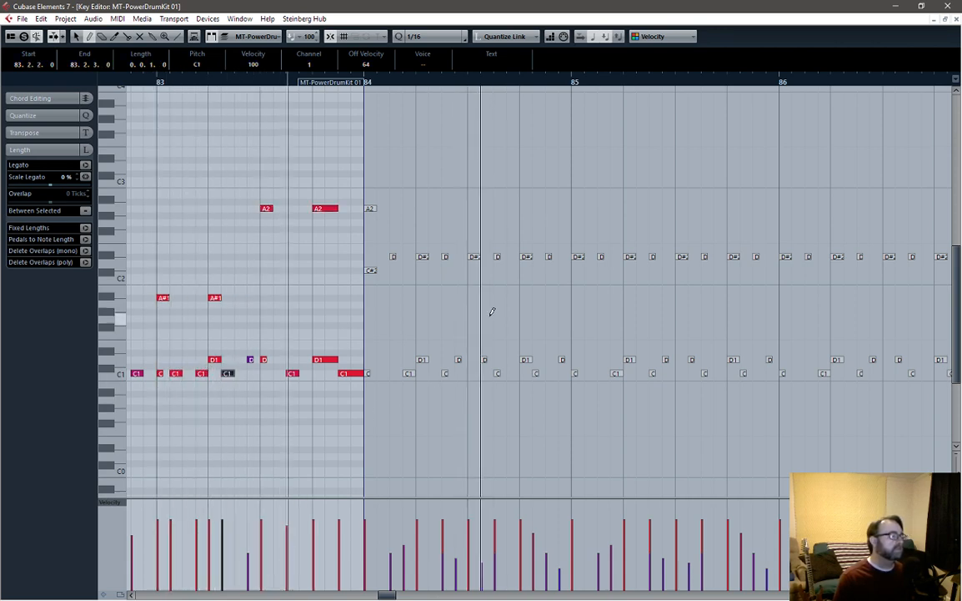
Step: Raise the C1 note on the first beat of bar 83 to D1
right_click(186, 401)
left_click(185, 400)
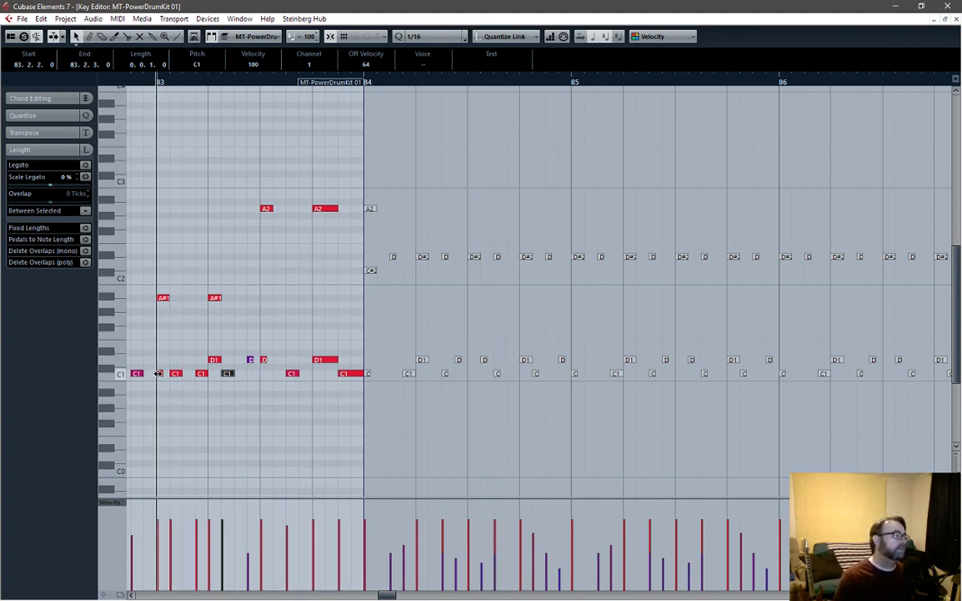
left_click_drag(161, 377, 161, 363)
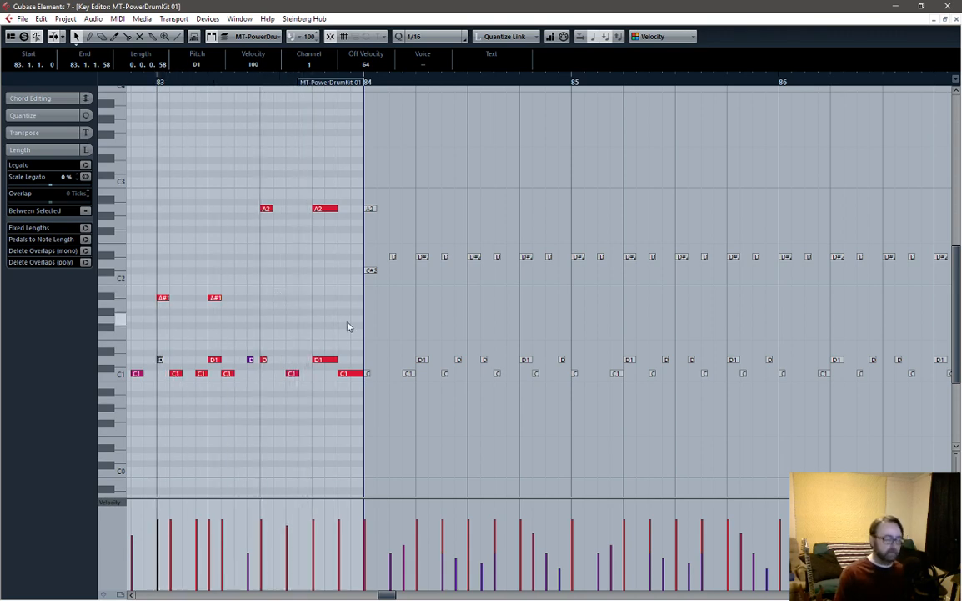
Step: Audition the fill from bar 82 and move the C1 at 83.1.2 a sixteenth later to 83.1.3
key("space")
left_click_drag(392, 595, 382, 595)
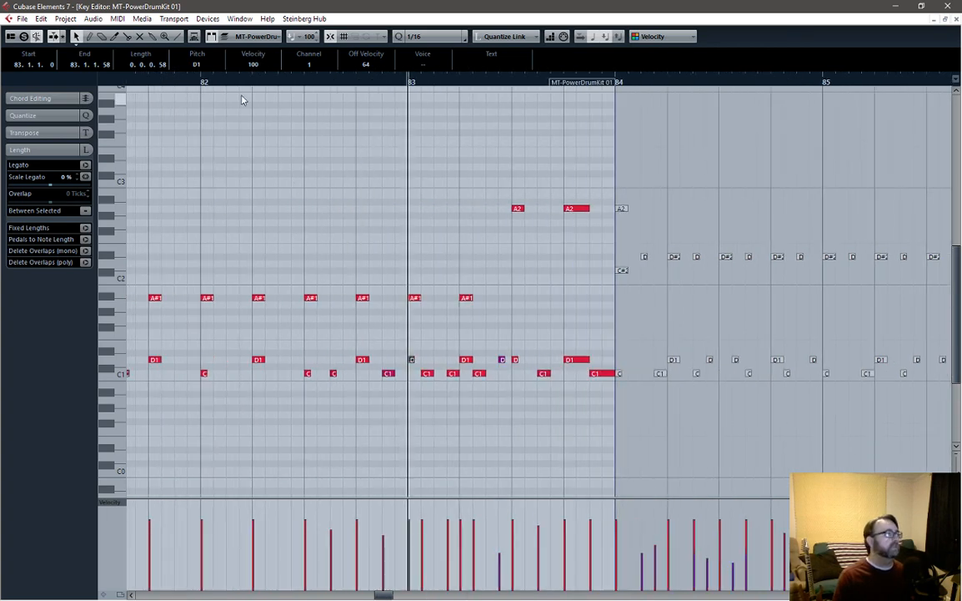
left_click(222, 82)
key("space")
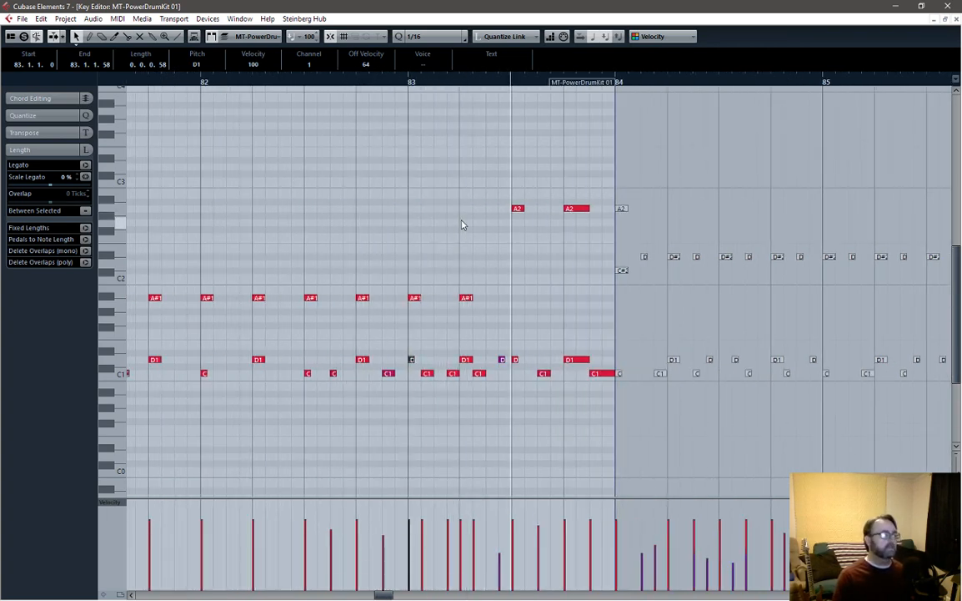
key("space")
left_click_drag(427, 375, 455, 377)
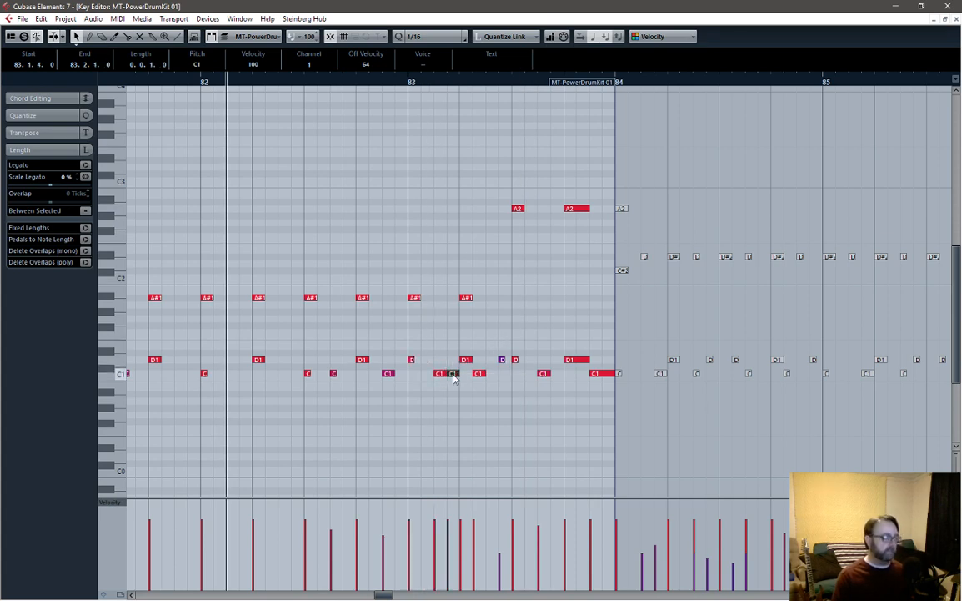
key("ctrl+Tab")
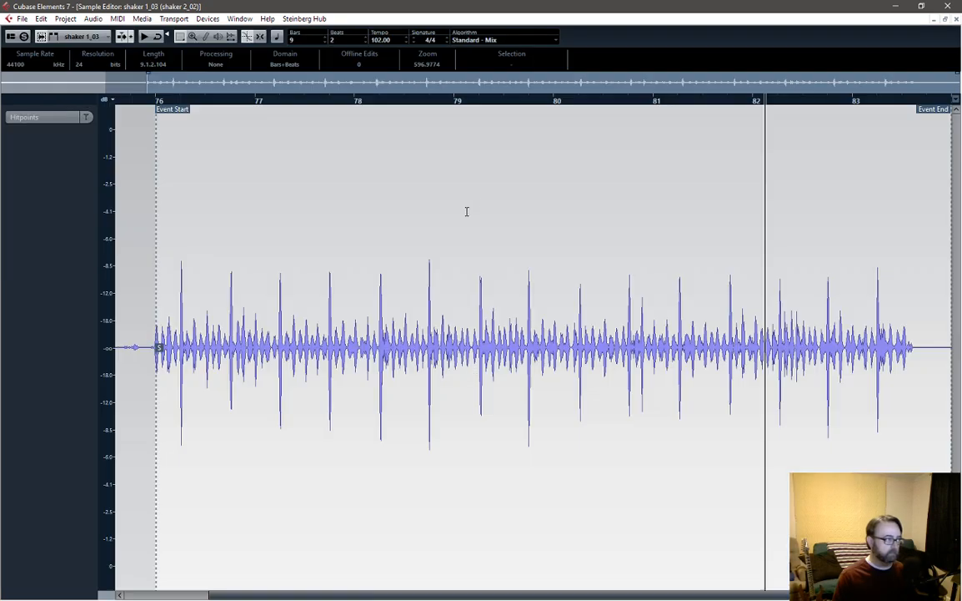
left_click(956, 20)
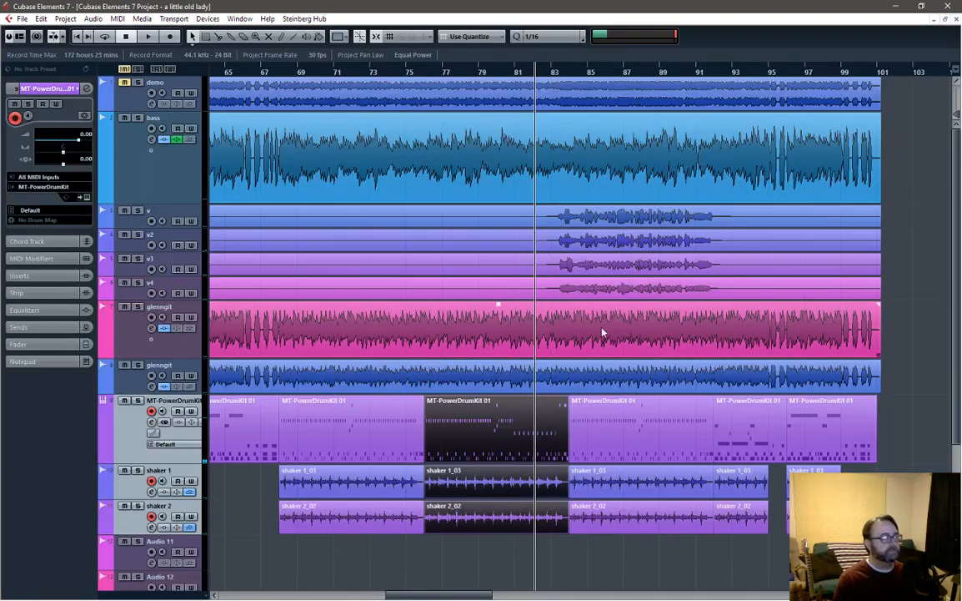
double_click(521, 432)
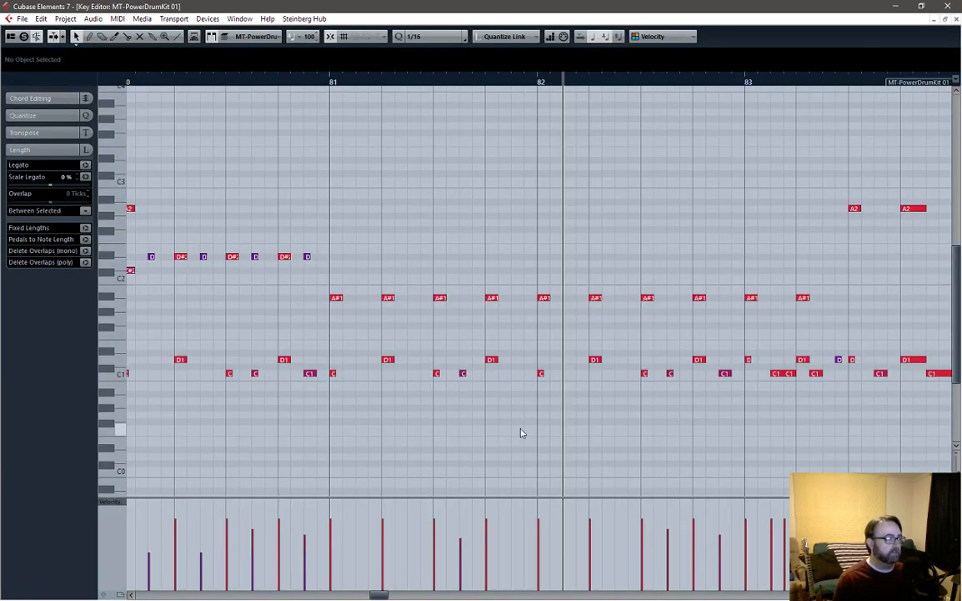
Step: Play the drum part from bar 82 and delete the C1 note at 83.1.4
key("space")
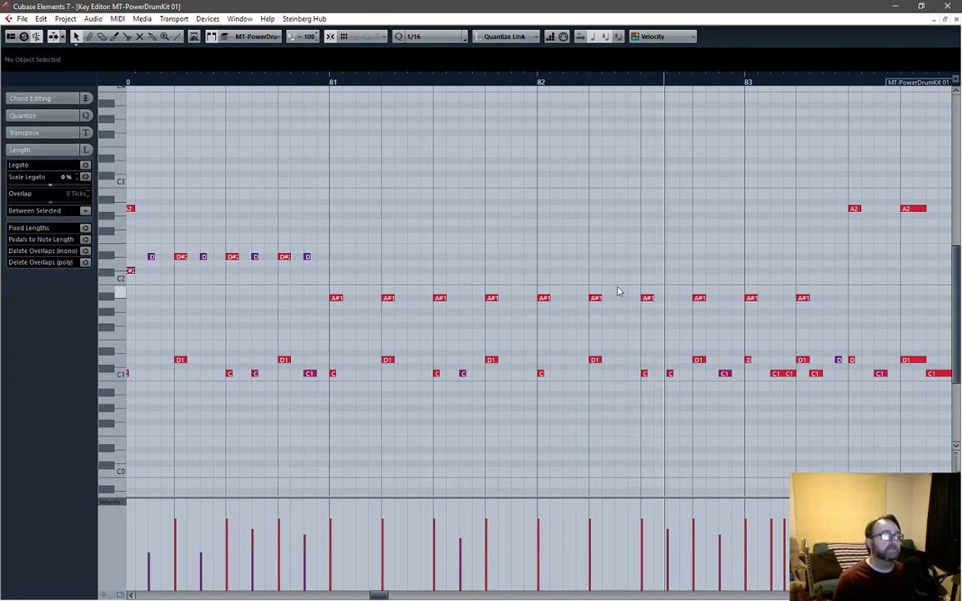
key("space")
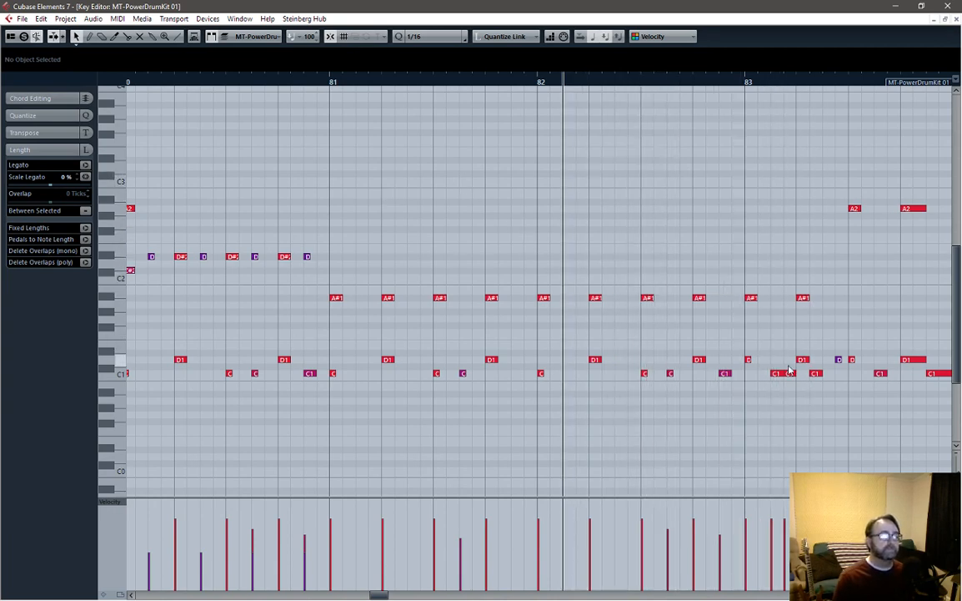
left_click_drag(383, 596, 388, 595)
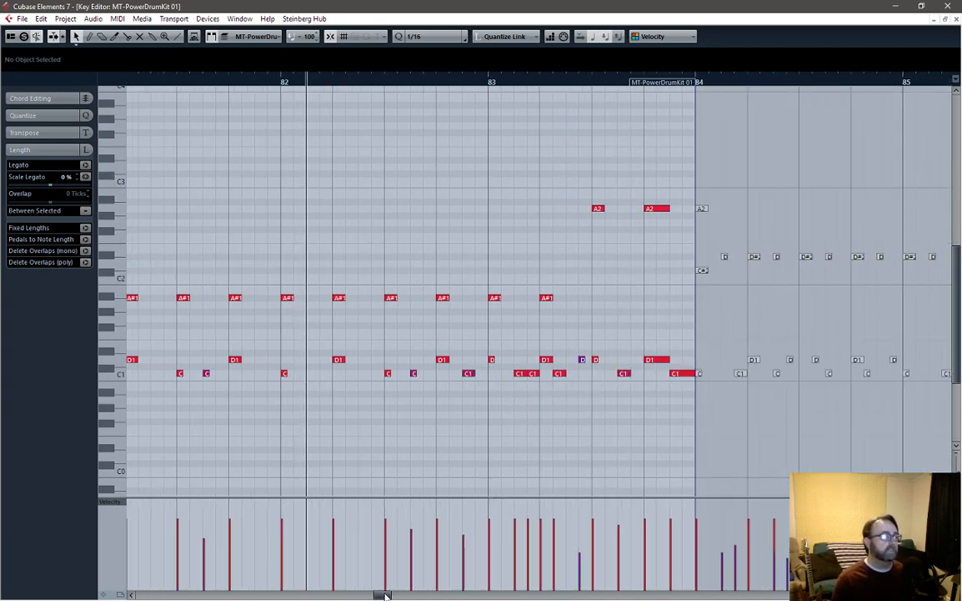
left_click(532, 373)
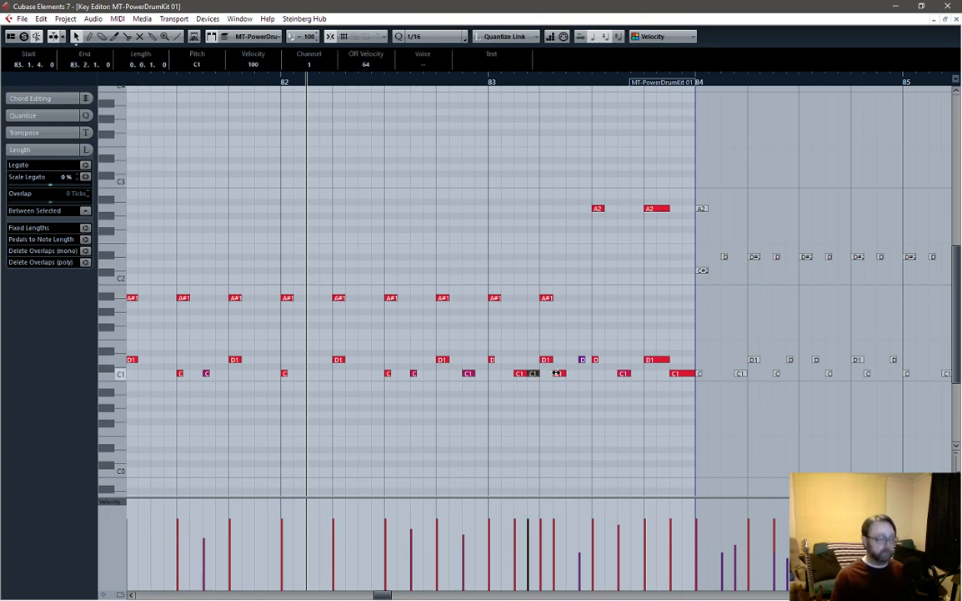
left_click_drag(556, 373, 557, 373)
left_click(548, 298)
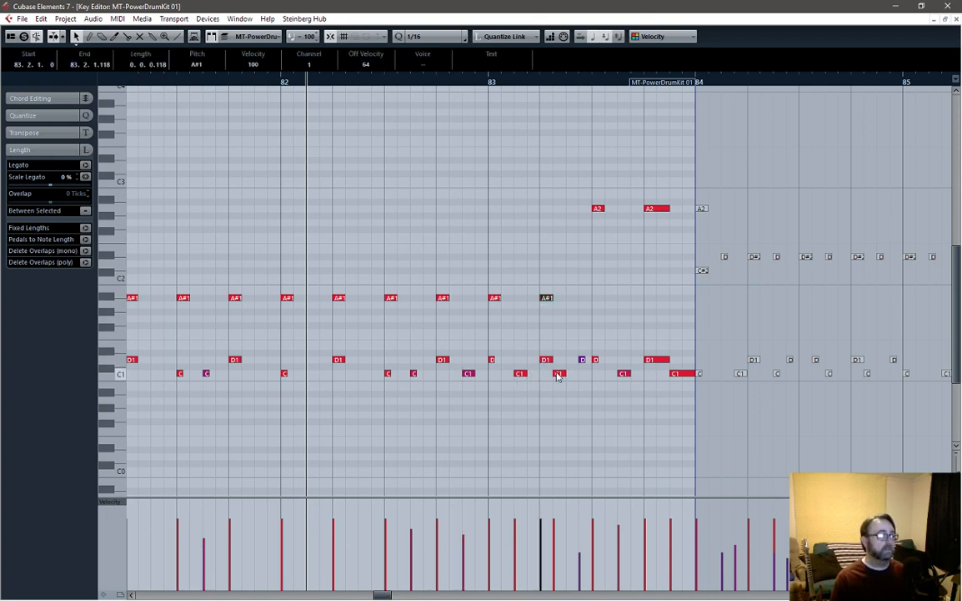
Step: Audition the fill from the start of bar 82 and move the C1 at 83.2.2 a sixteenth later to 83.2.3
left_click(284, 83)
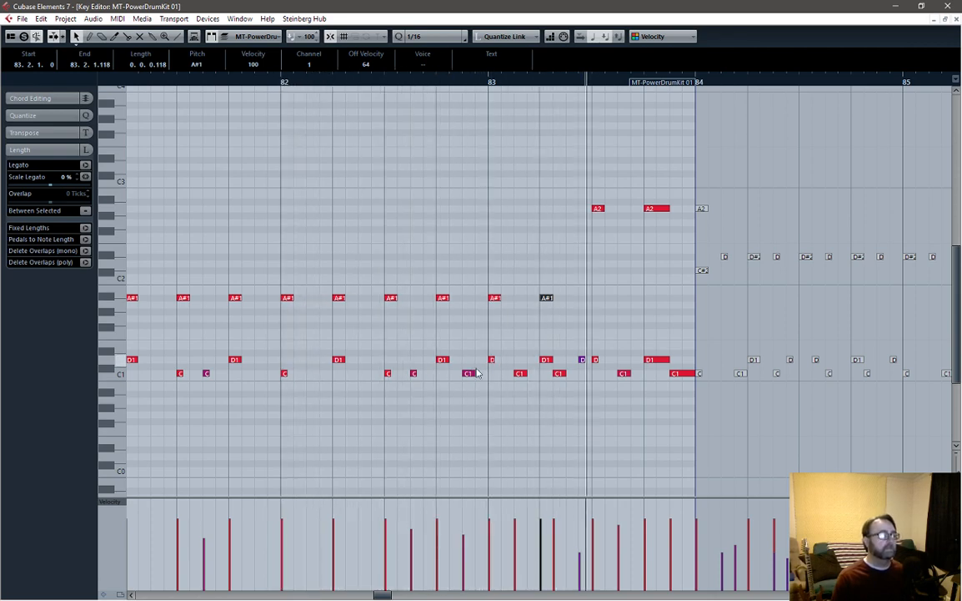
key("space")
left_click_drag(560, 377, 573, 375)
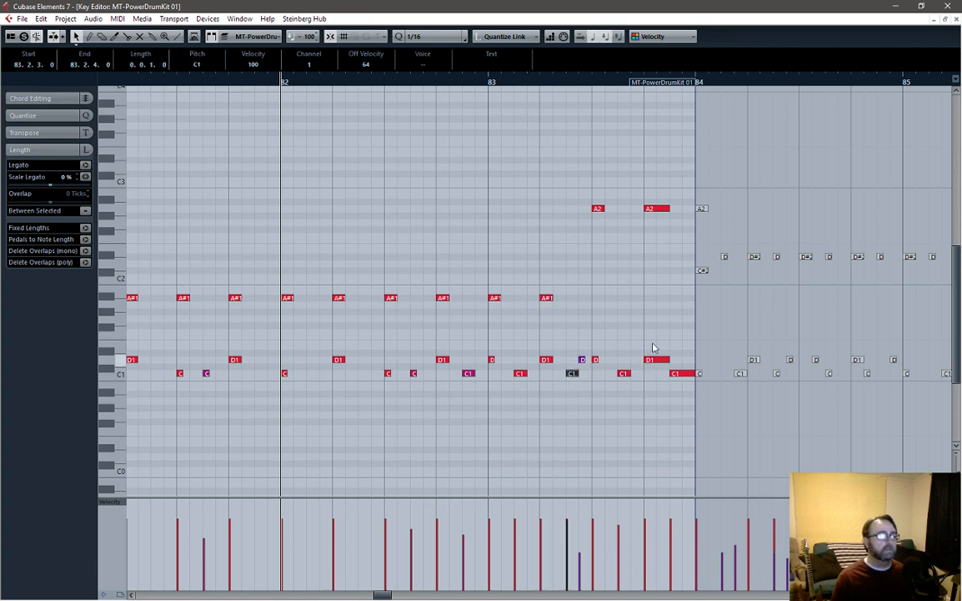
Step: Audition the fill from bars 82 and 83 and lower the quiet D1 at 83.2.4 to C1
key("space")
left_click(490, 82)
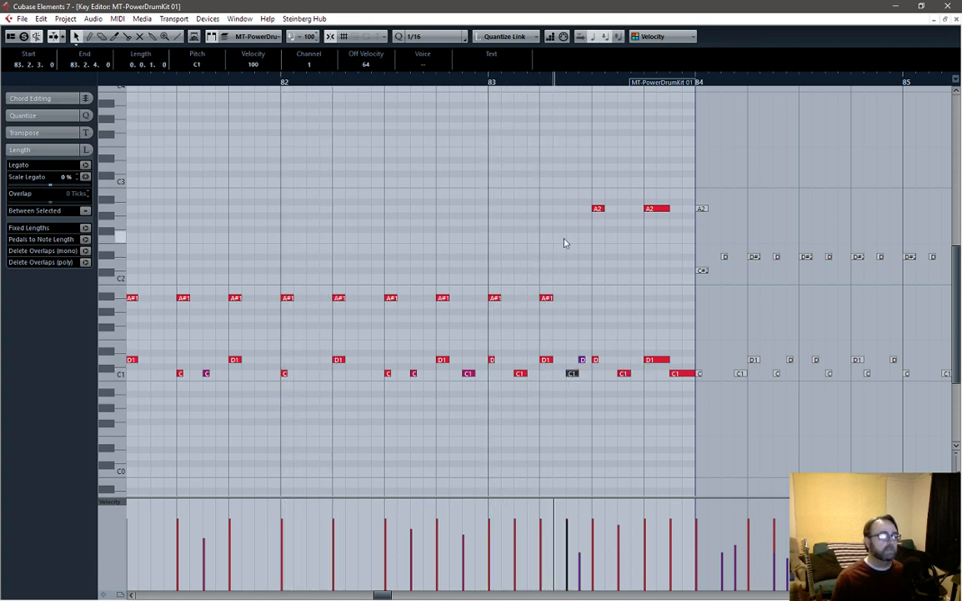
key("space")
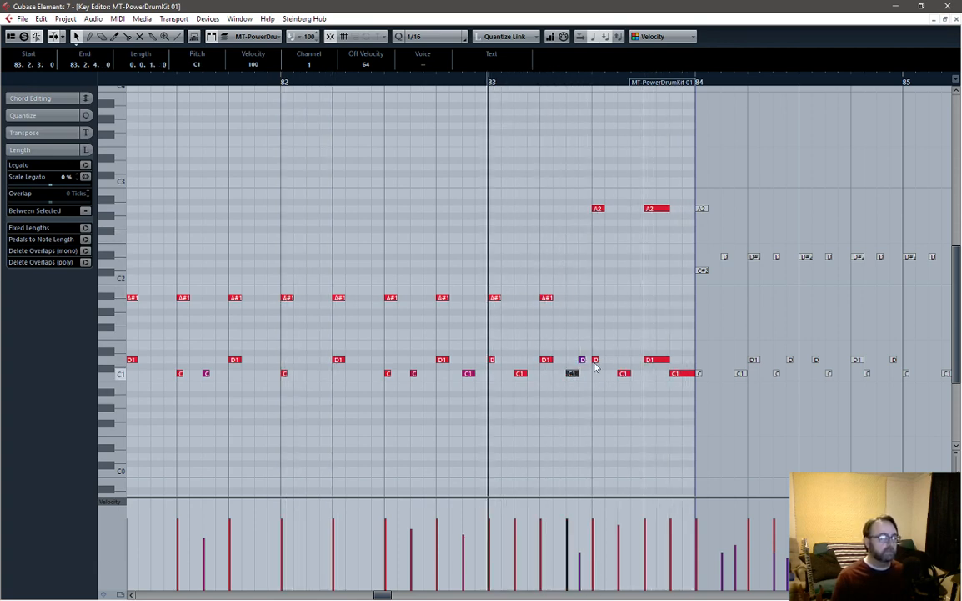
key("space")
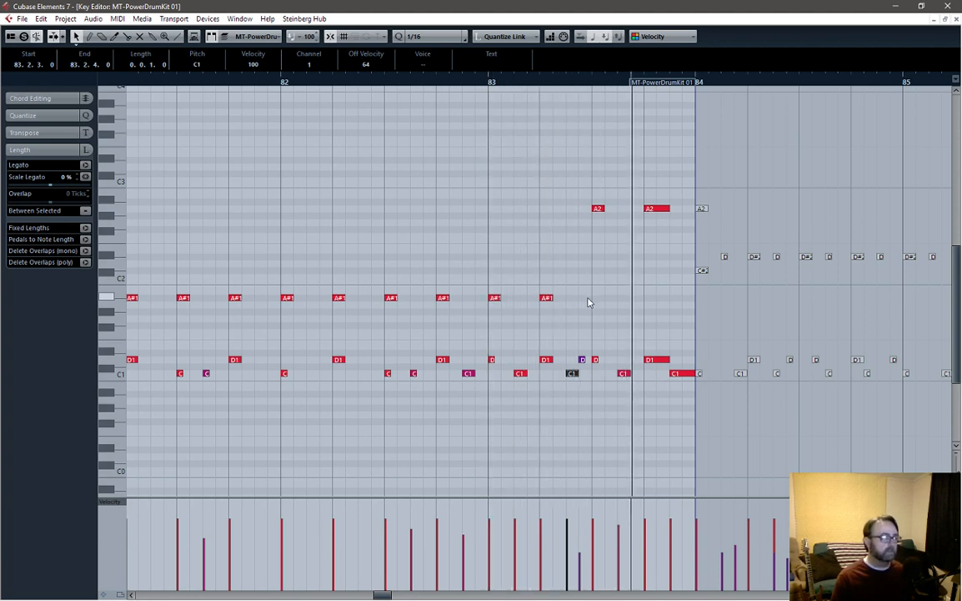
key("space")
left_click_drag(583, 359, 583, 373)
Step: Play the reworked bar 83 fill in context, starting from bar 83 and from bar 81
key("space")
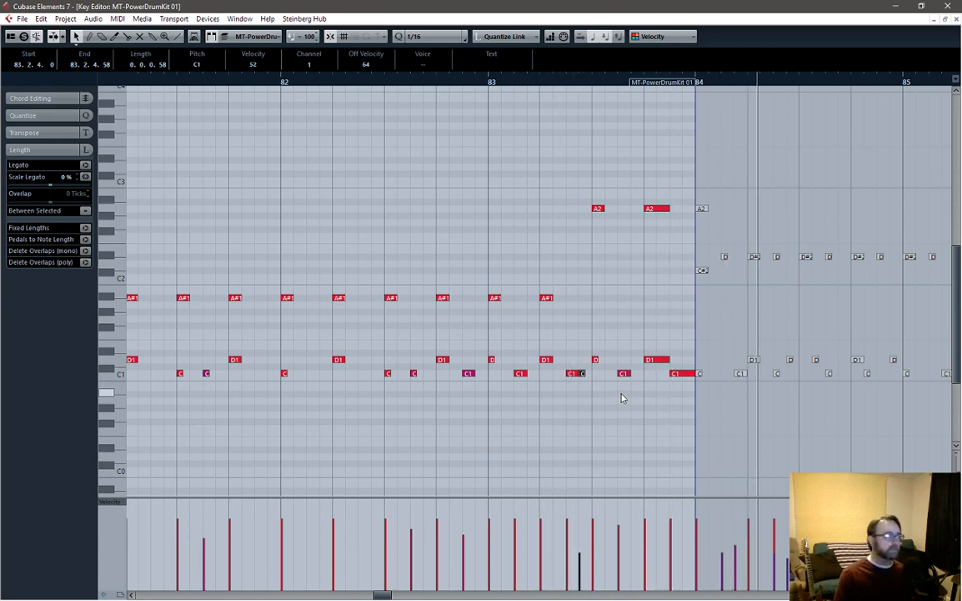
key("space")
scroll(349, 227, "down", 3)
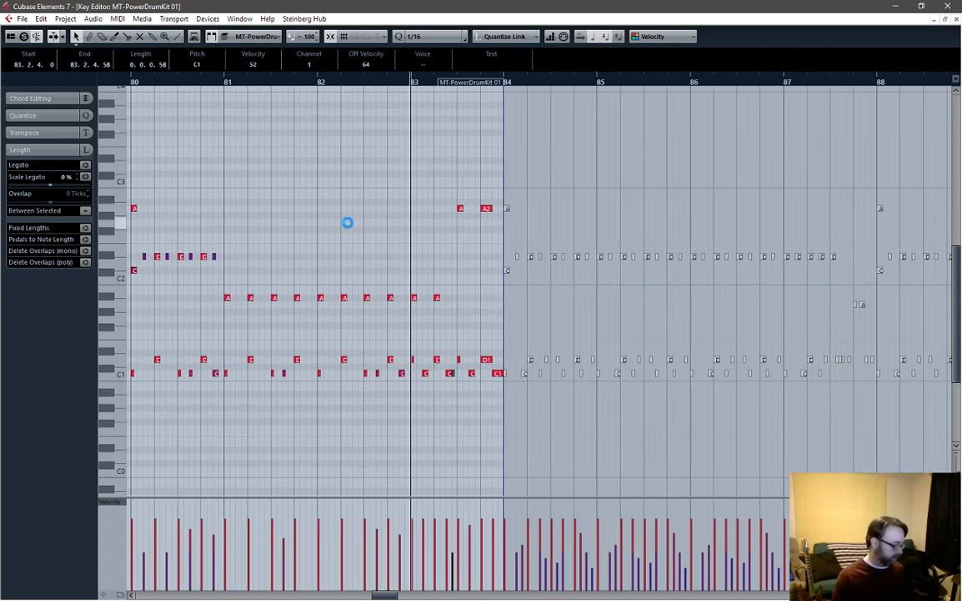
left_click(263, 81)
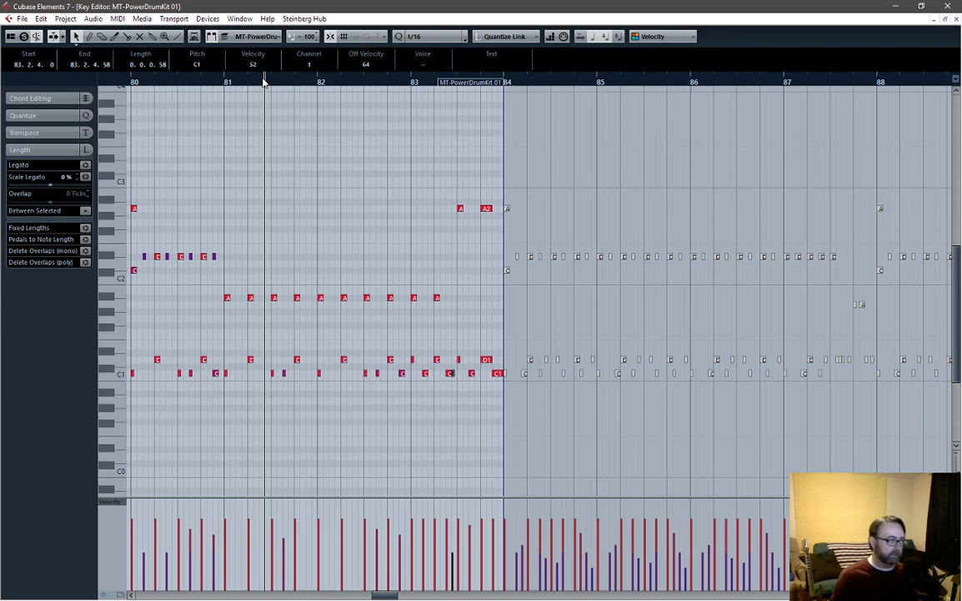
scroll(375, 181, "down", 2)
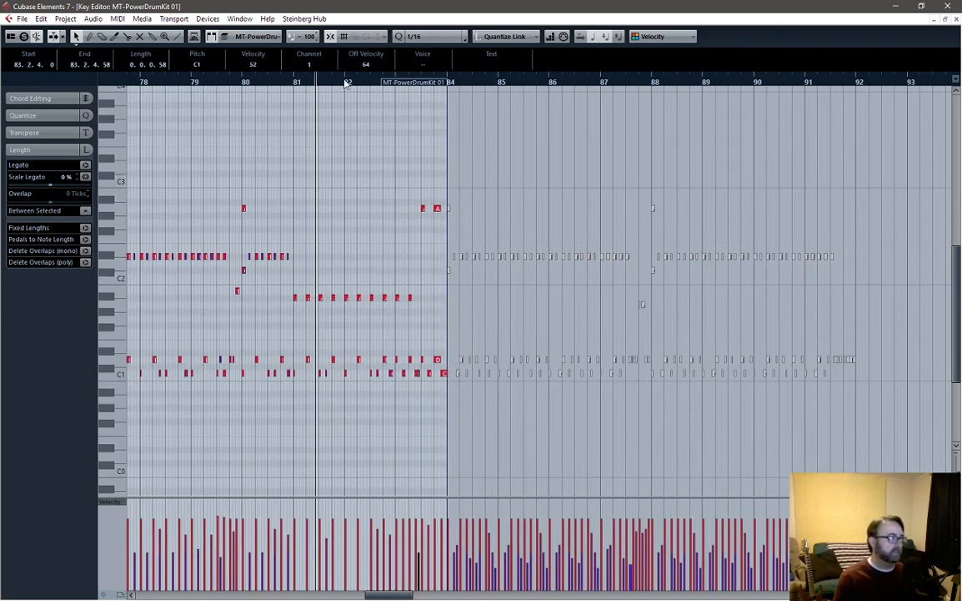
scroll(400, 226, "up", 3)
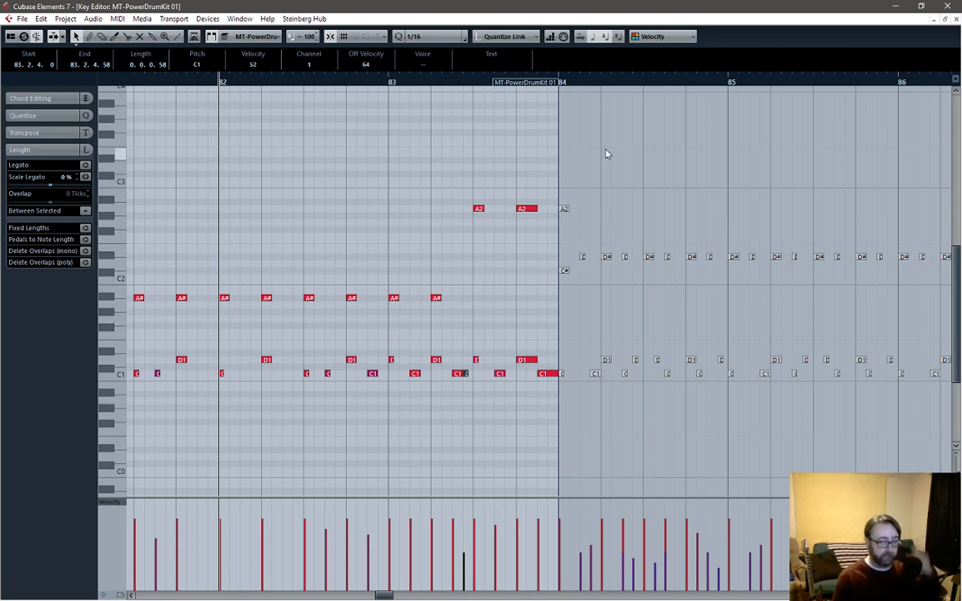
left_click(390, 80)
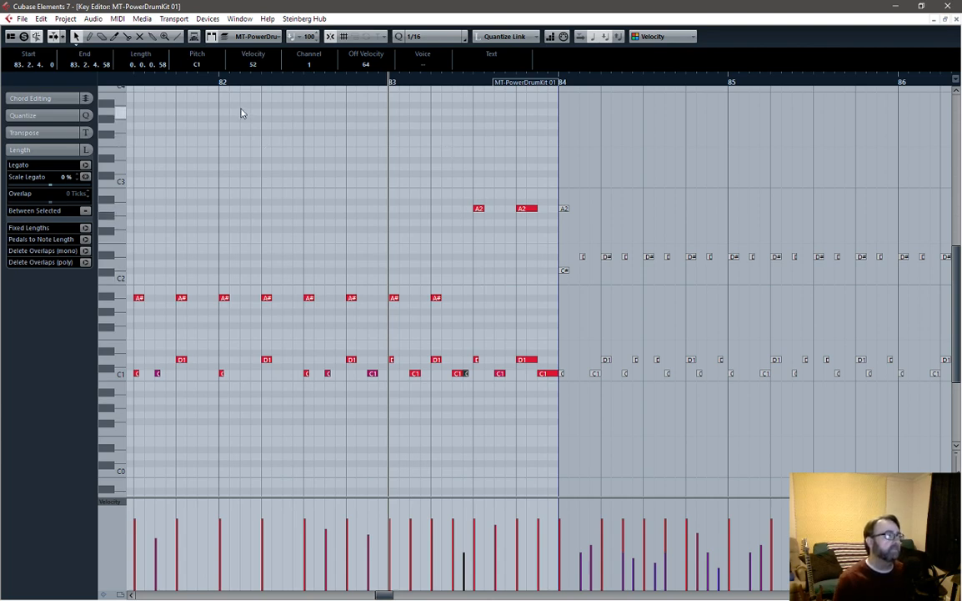
Step: Play the fill from bar 82 and lower the A2 note at 83.4 to C#2
left_click(220, 81)
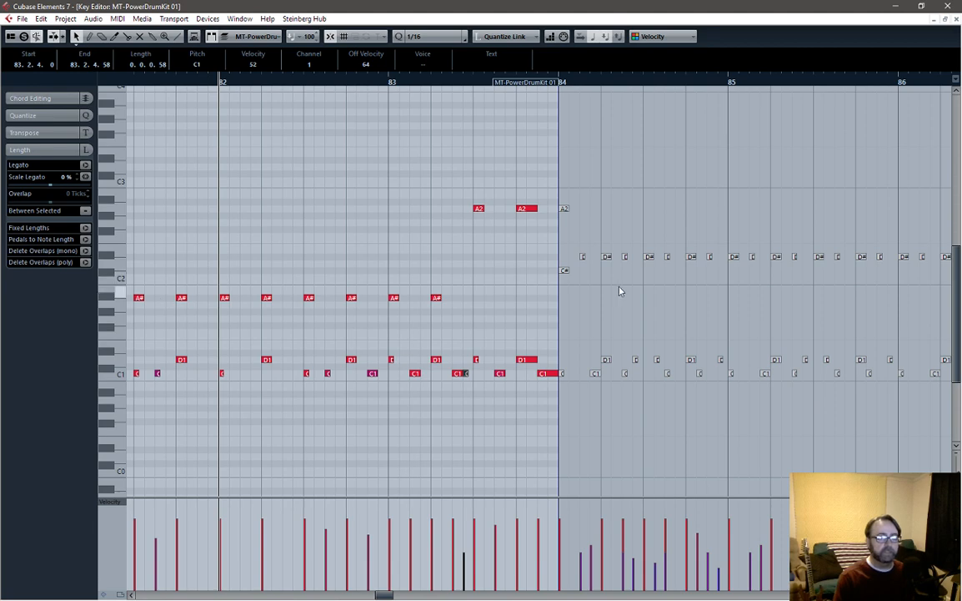
key("space")
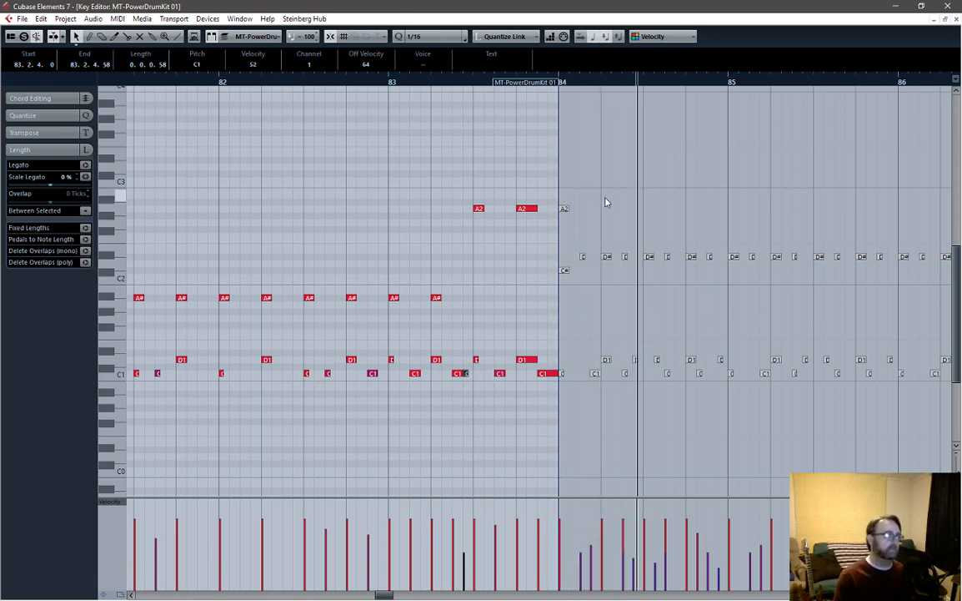
key("space")
left_click_drag(532, 213, 539, 275)
Step: Audition the changed cymbal at 83.4 and close the key editor and shaker sample editor to return to the project
key("space")
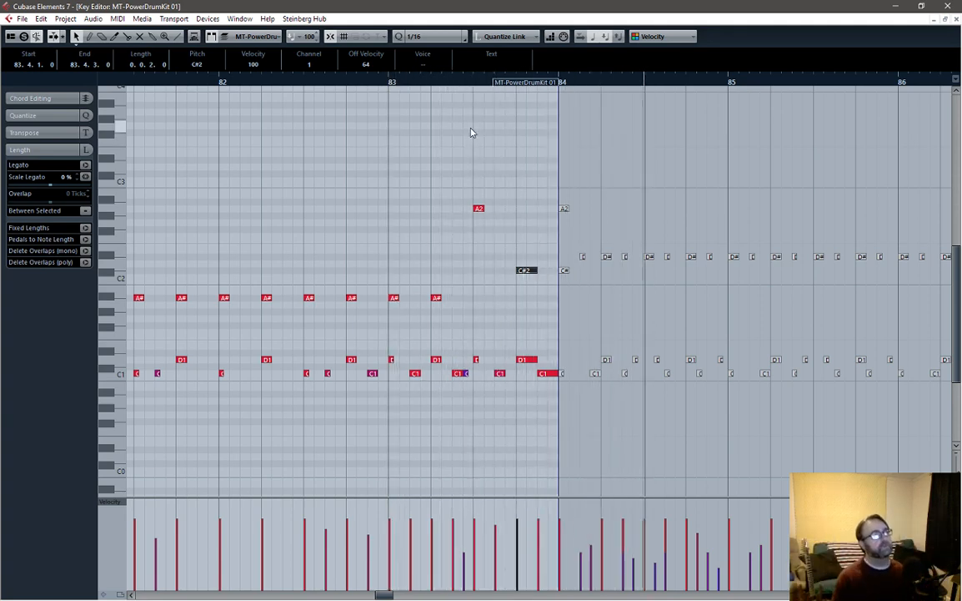
left_click(957, 19)
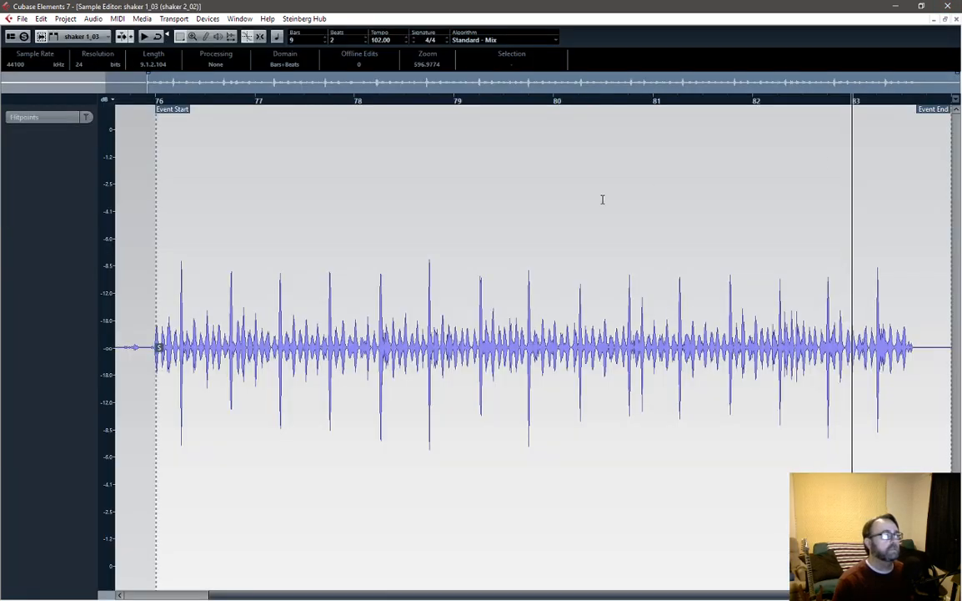
left_click(957, 19)
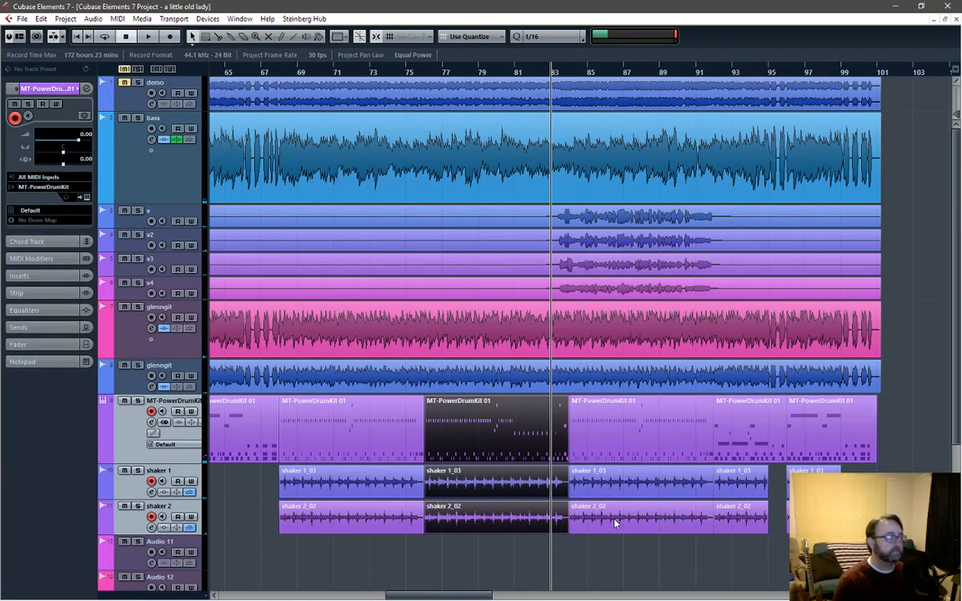
Step: Add one instrument track with Xpand!2_x64 below the second glenngit track and close its plug-in window
left_click_drag(471, 597, 254, 597)
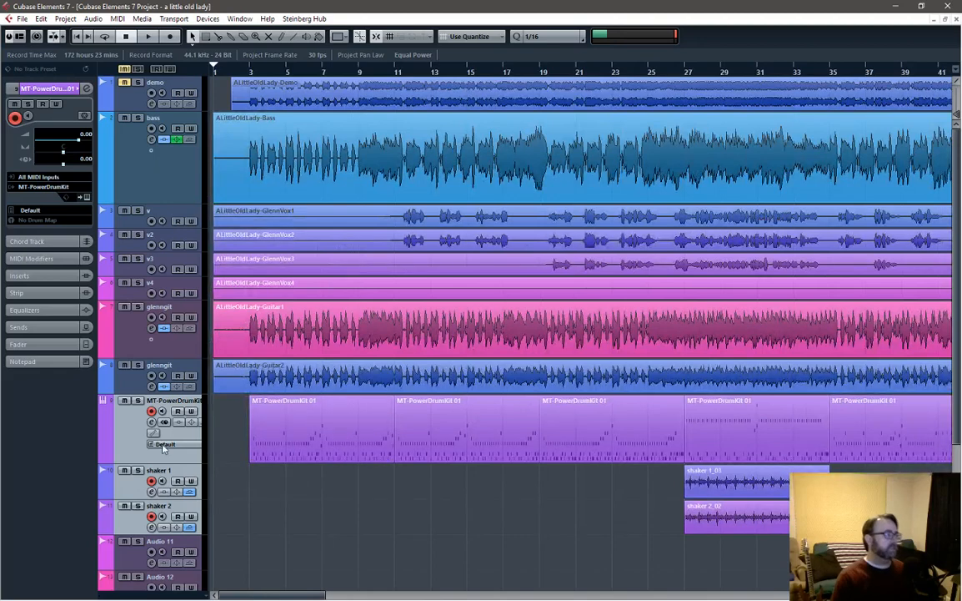
double_click(165, 401)
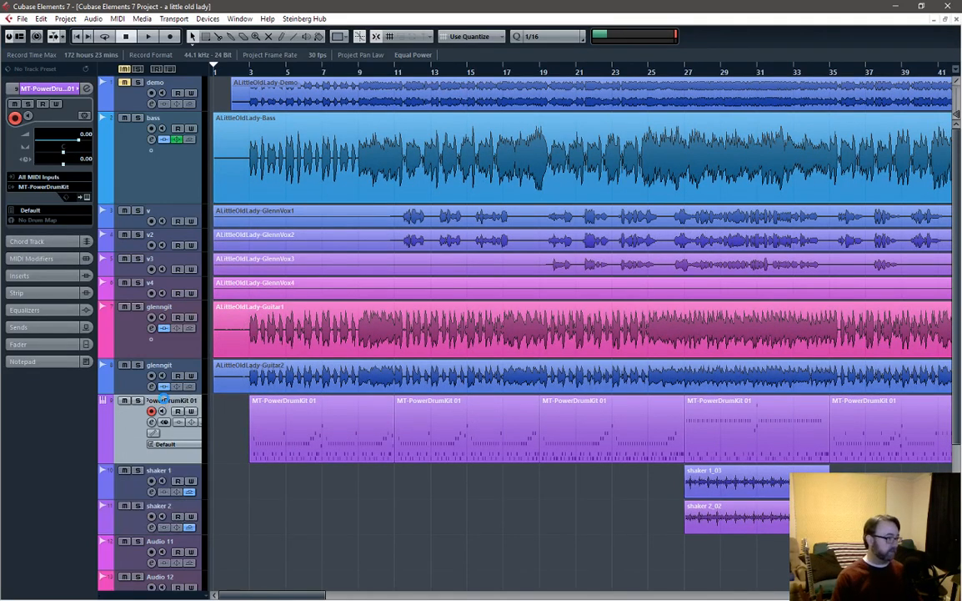
left_click(231, 323)
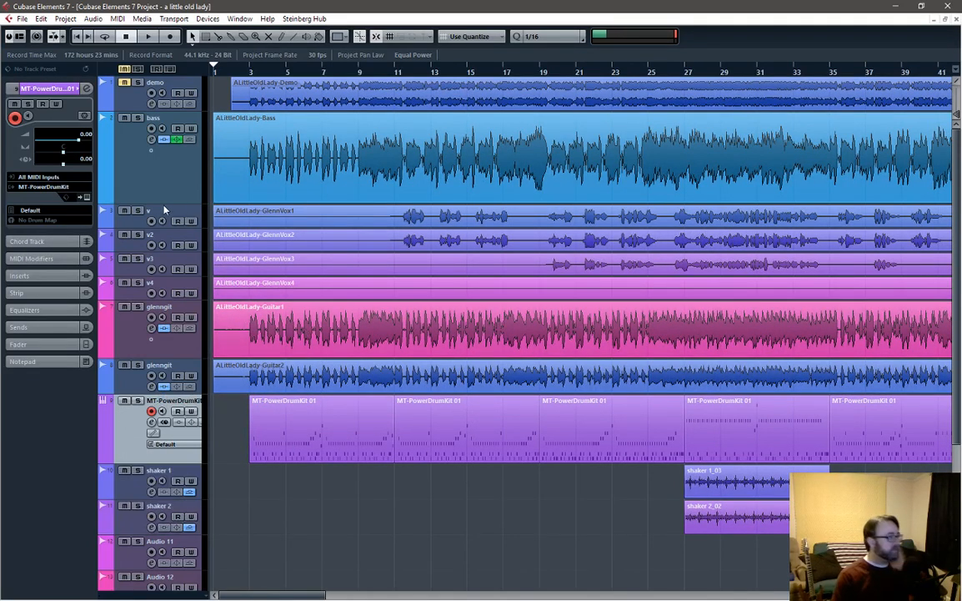
left_click(181, 367)
right_click(177, 373)
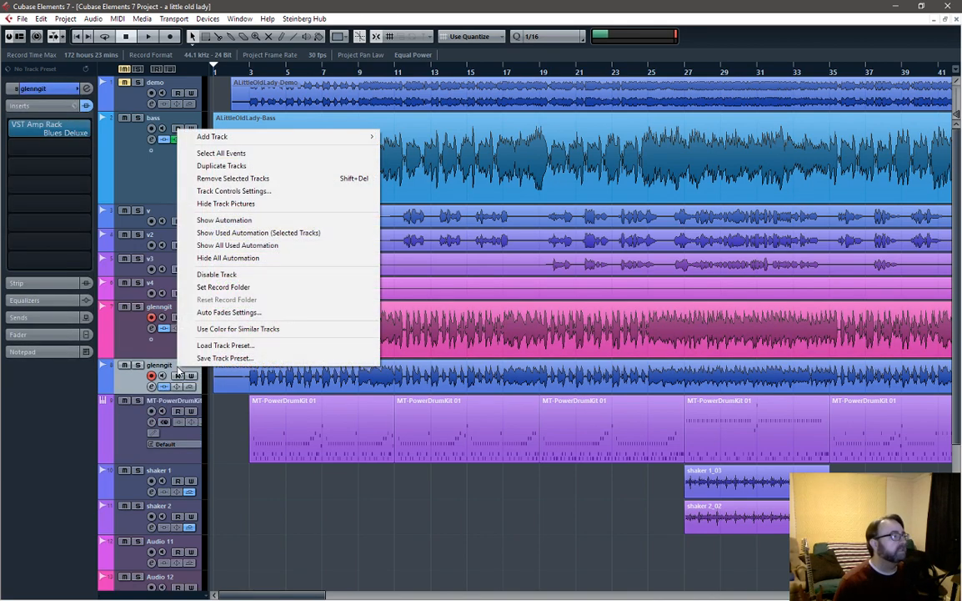
mouse_move(240, 140)
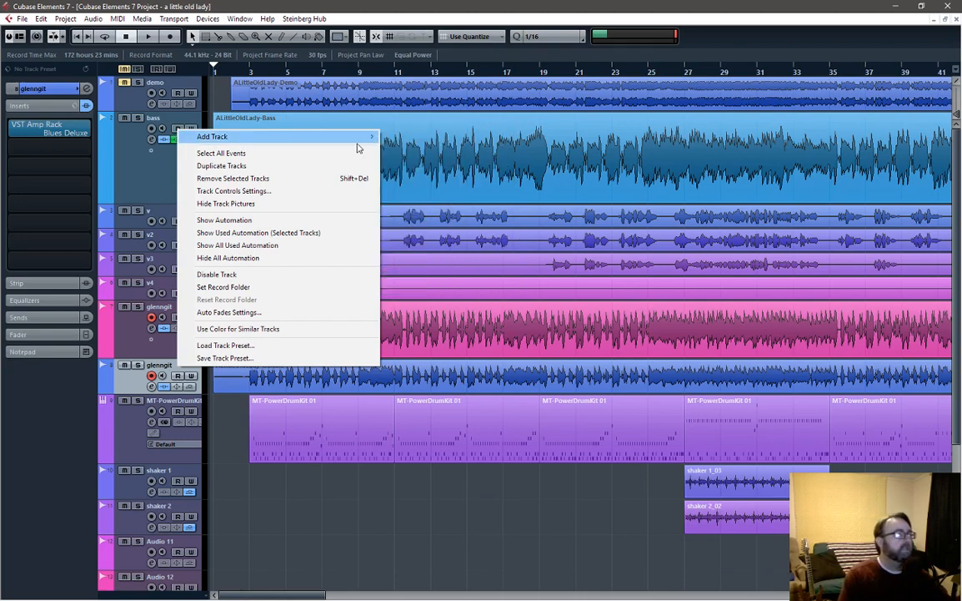
mouse_move(288, 139)
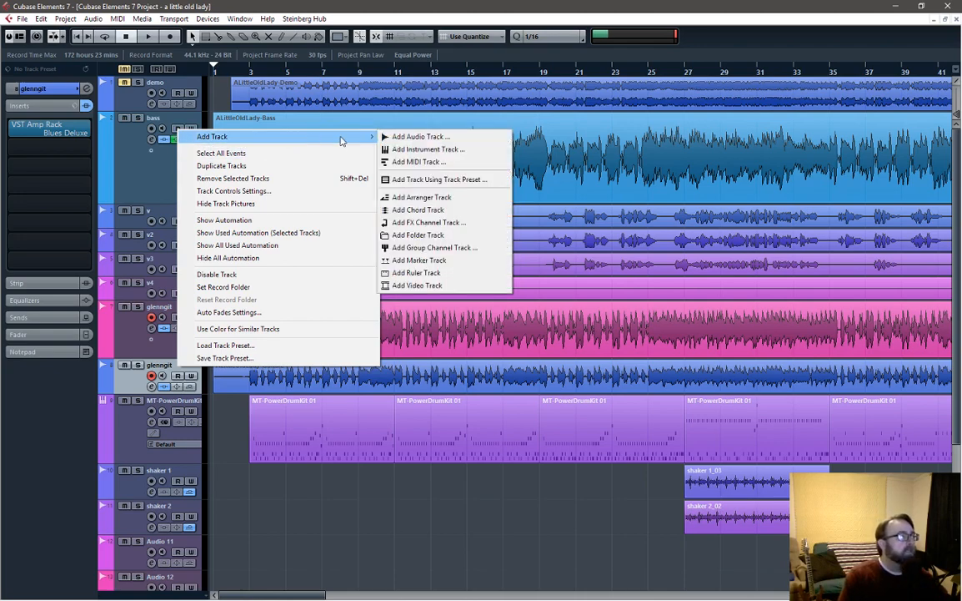
left_click(405, 150)
left_click(489, 144)
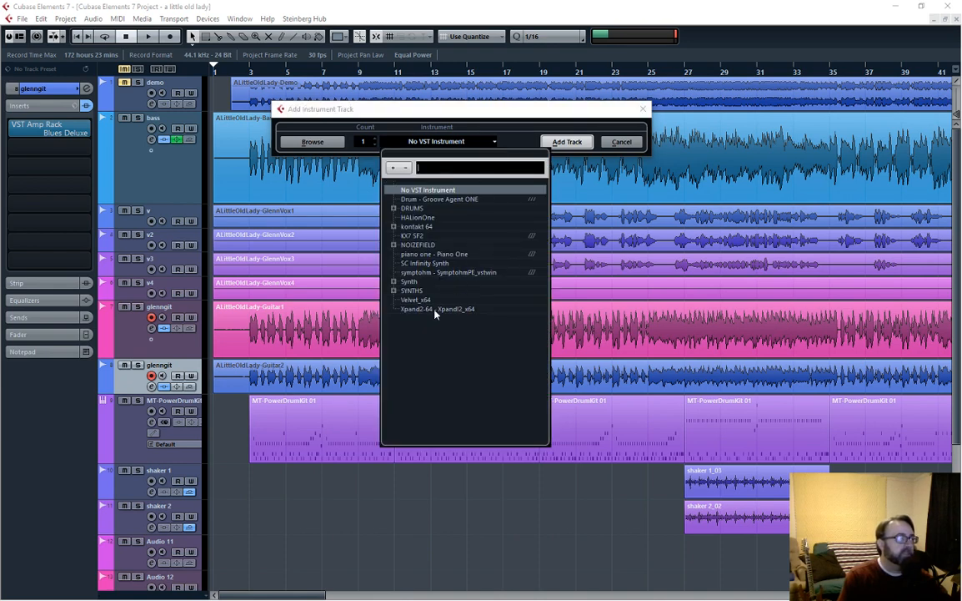
left_click(393, 282)
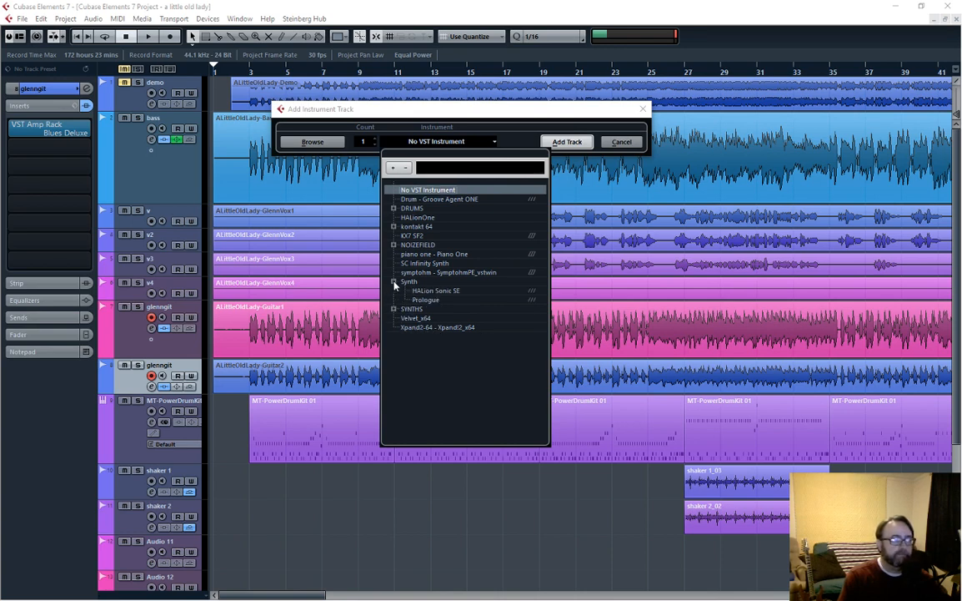
left_click(443, 329)
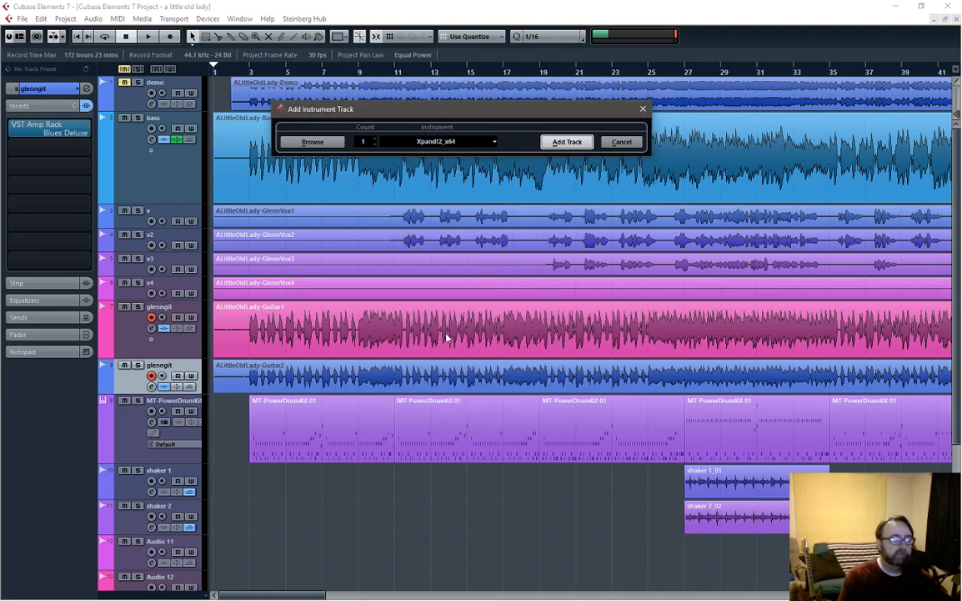
left_click(568, 143)
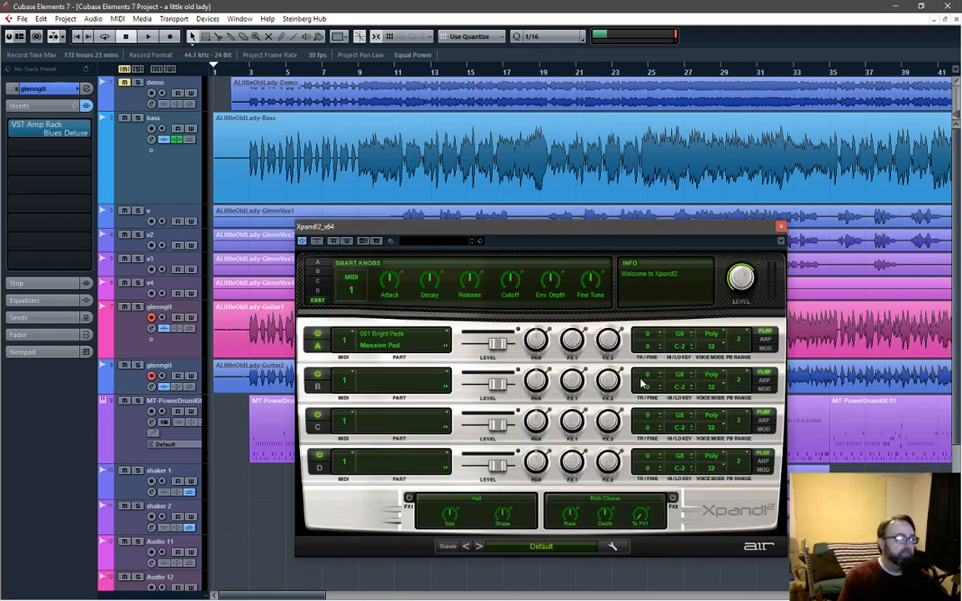
left_click(782, 227)
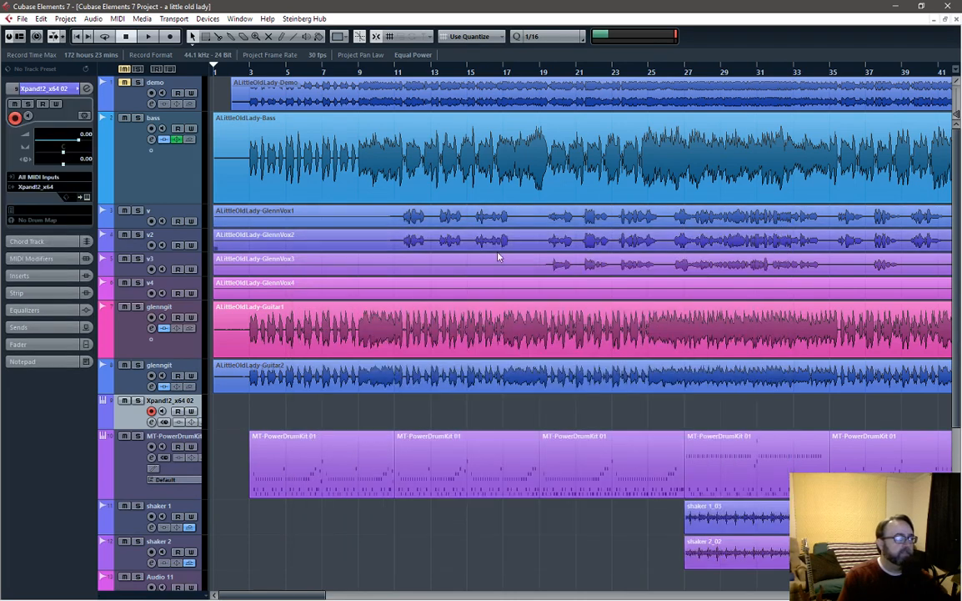
Step: Solo the bass track and play it from just after bar 11
left_click(253, 75)
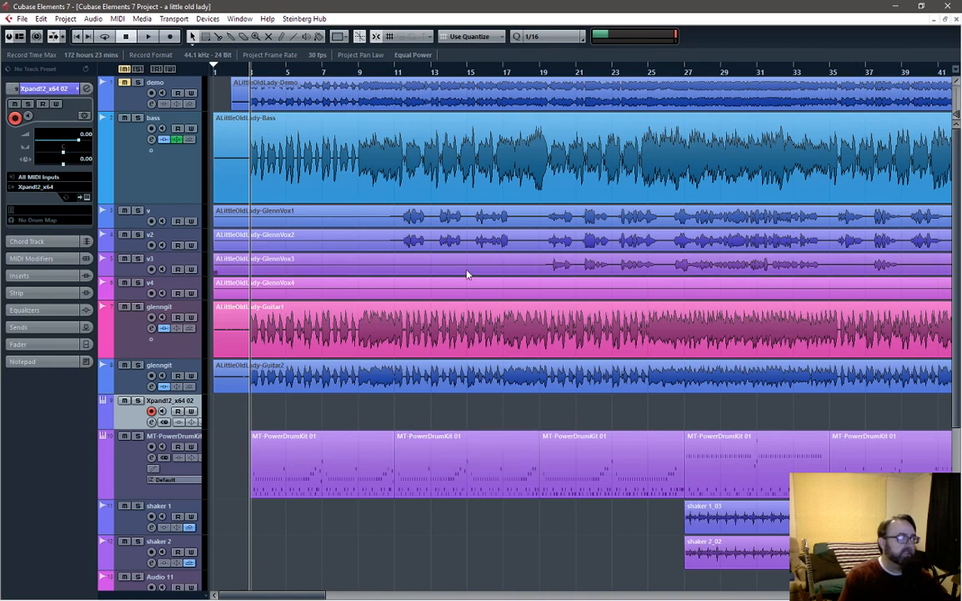
left_click(407, 73)
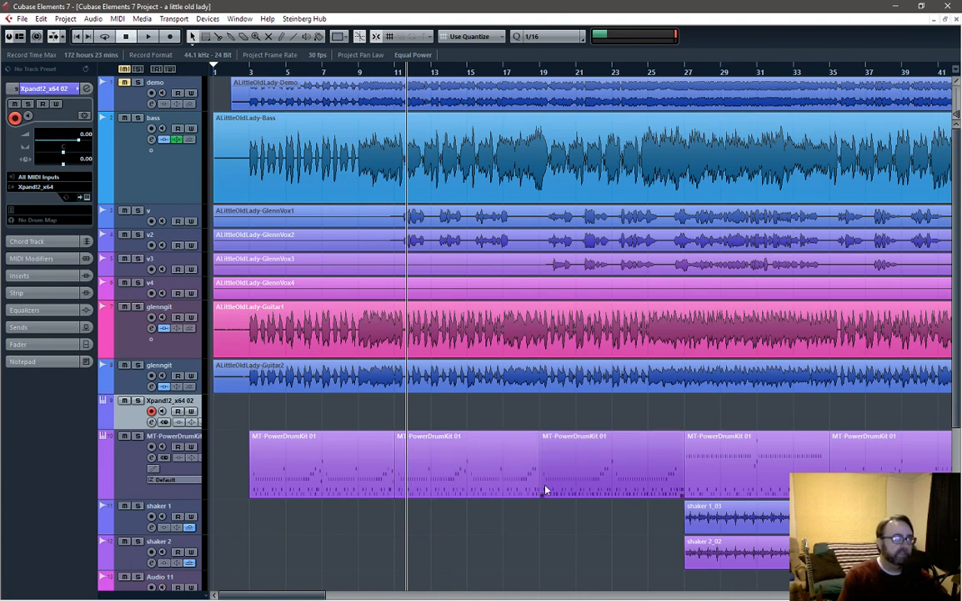
left_click(138, 117)
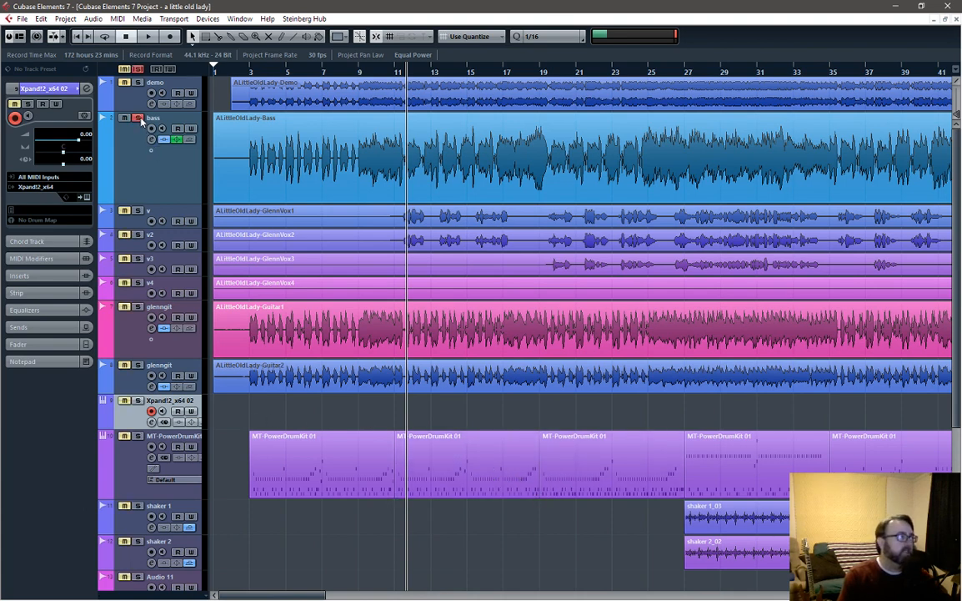
key("space")
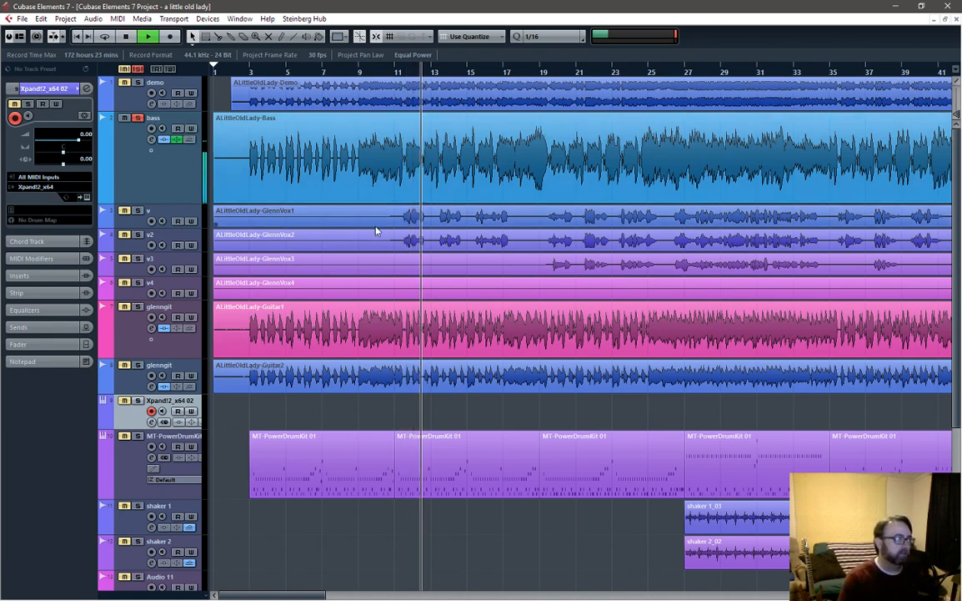
key("space")
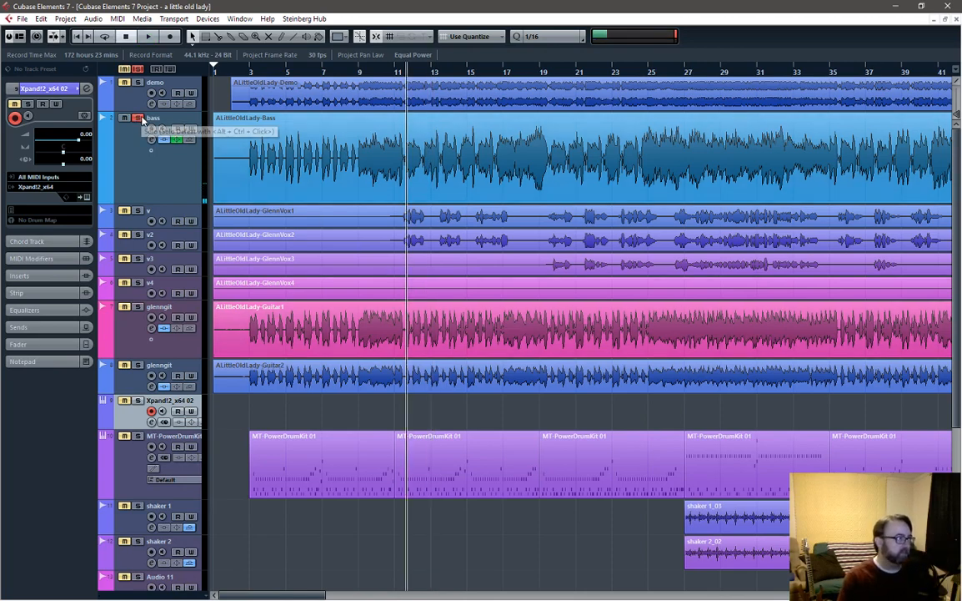
Step: Solo both glenngit tracks and the Xpand!2 track alongside the bass, and audition the passage from just after bar 11
left_click(137, 364)
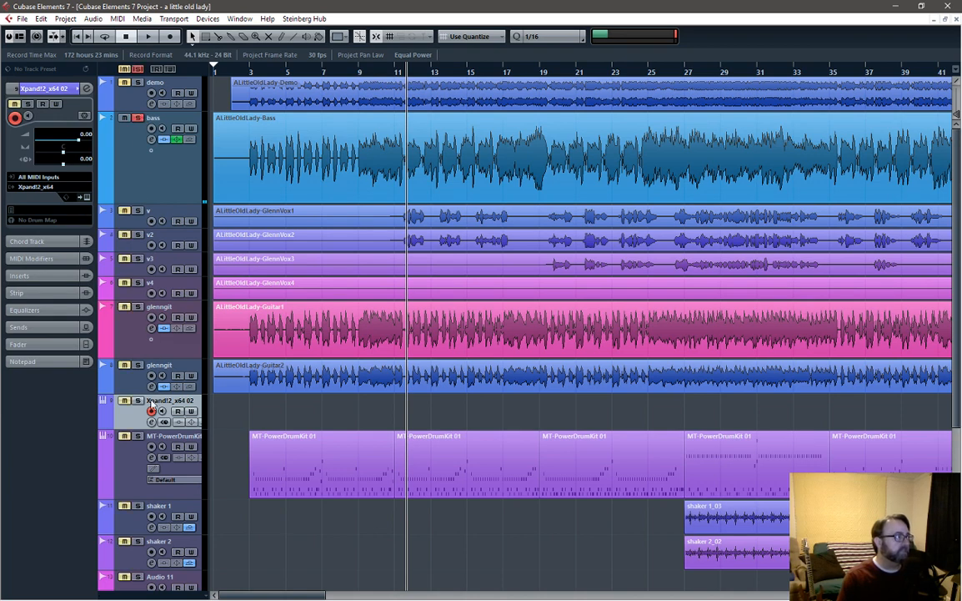
left_click(138, 401)
key("space")
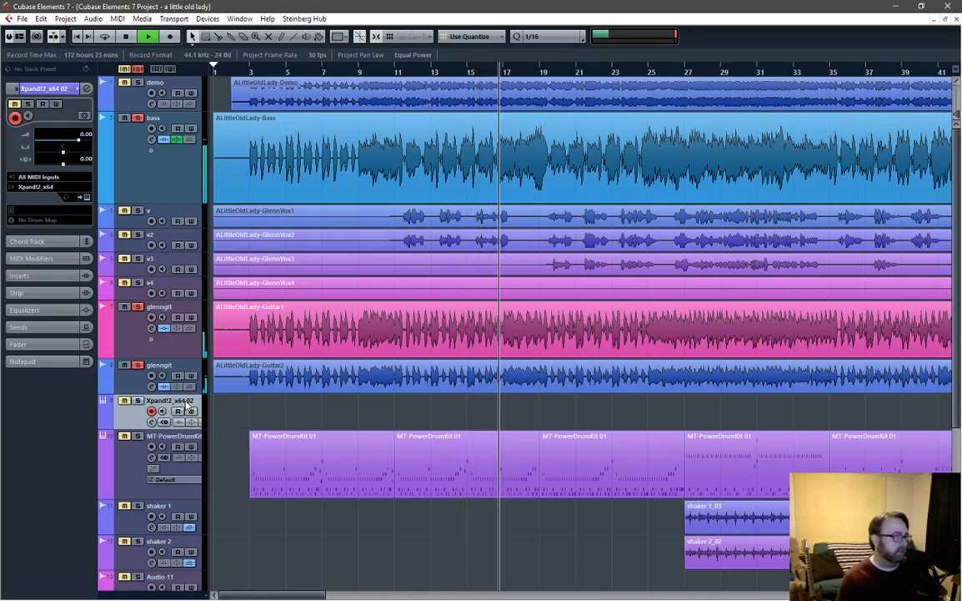
key("space")
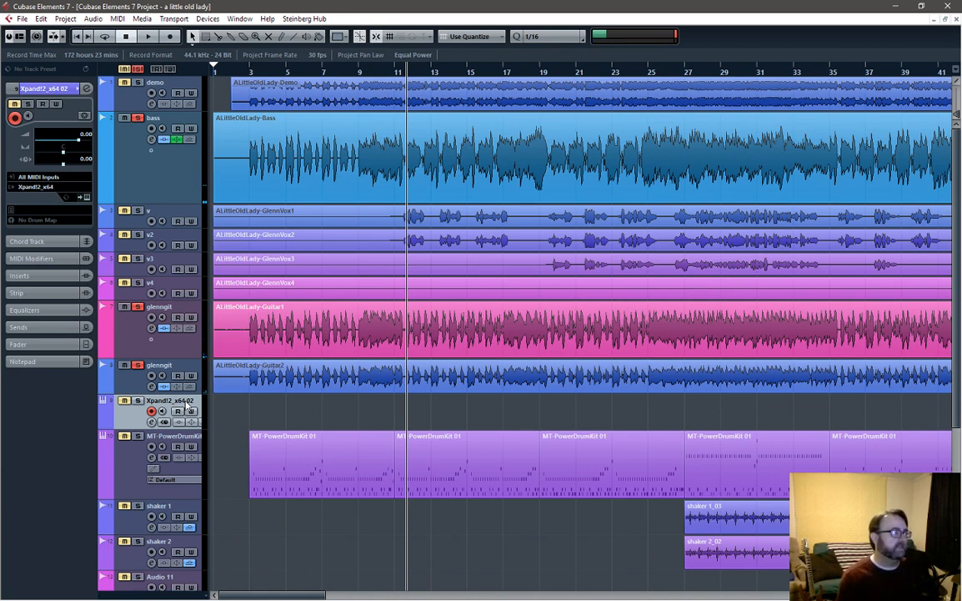
left_click(138, 400)
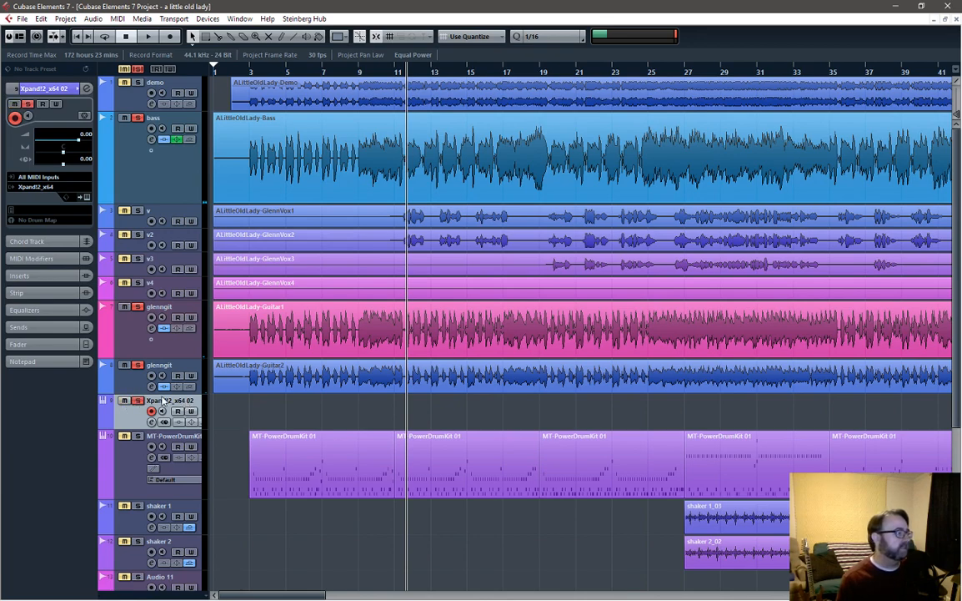
Step: Load the 03 Tremolo Suitcase preset from the 14 E Pianos + Clav category into Xpand!2
left_click(86, 197)
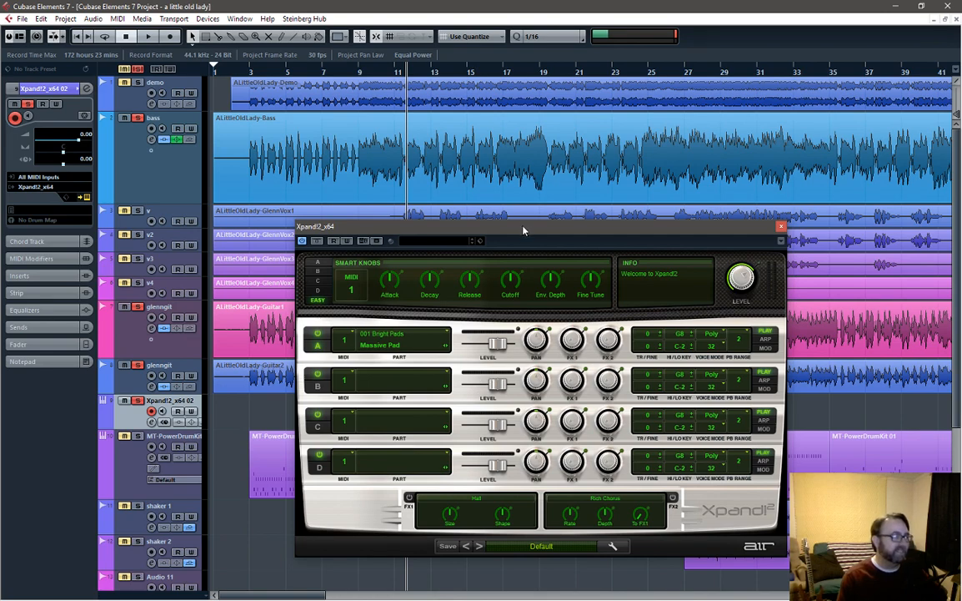
left_click_drag(524, 230, 507, 209)
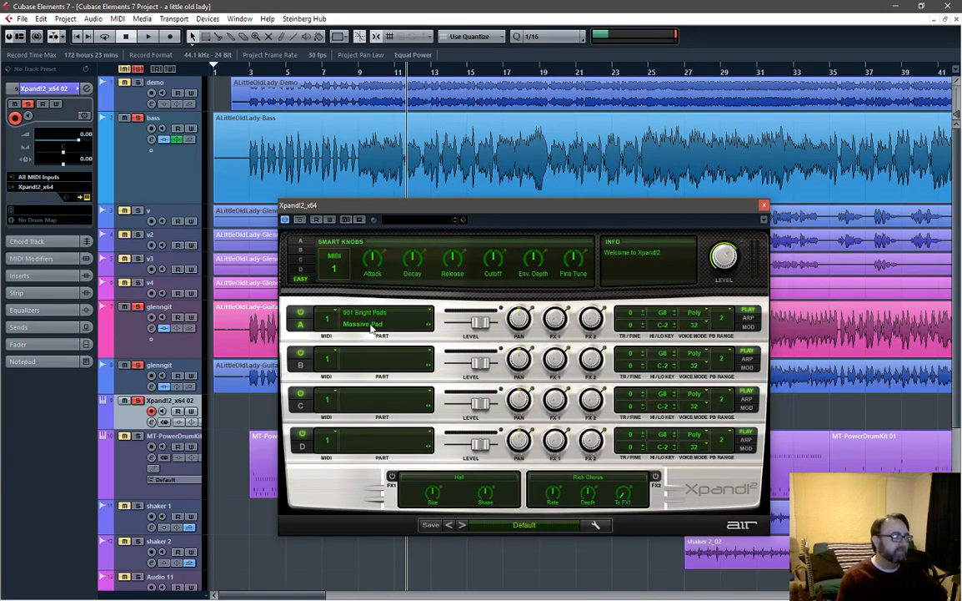
left_click(425, 220)
left_click(425, 223)
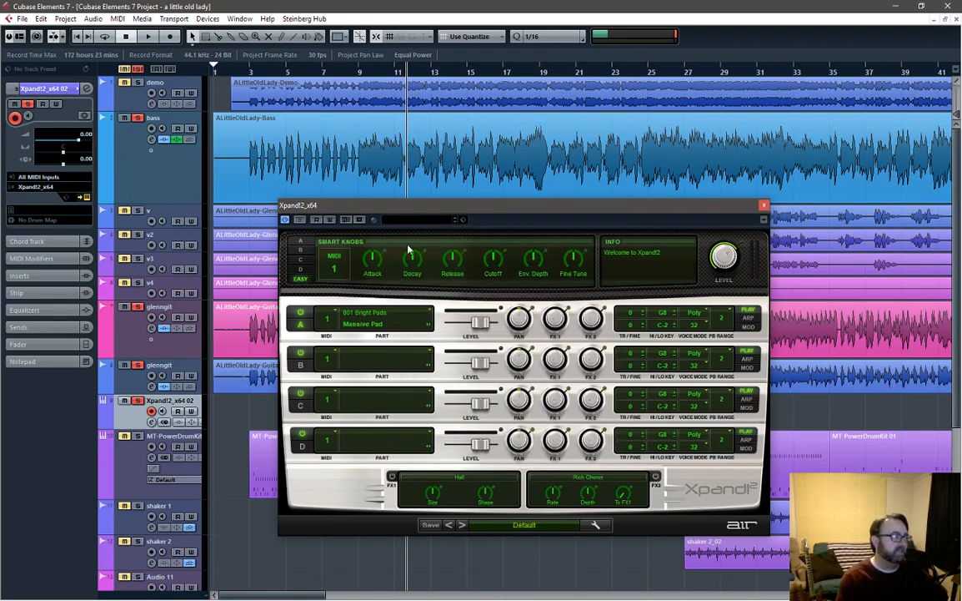
left_click(534, 531)
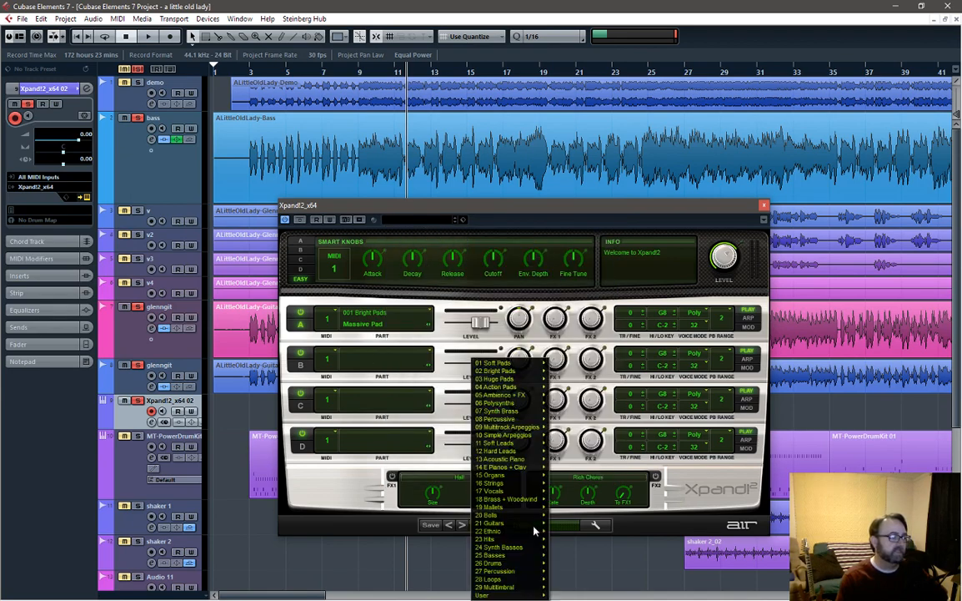
mouse_move(488, 427)
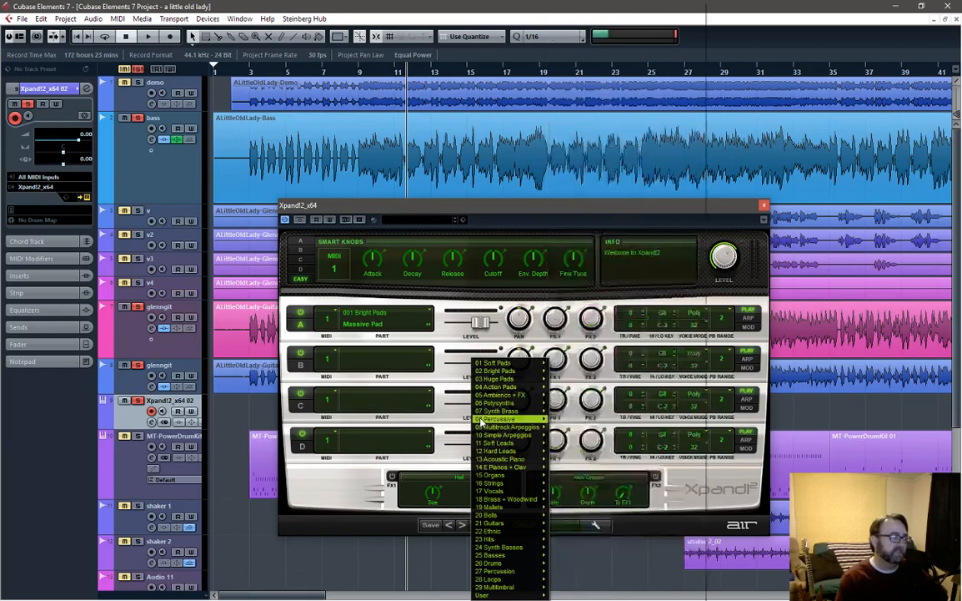
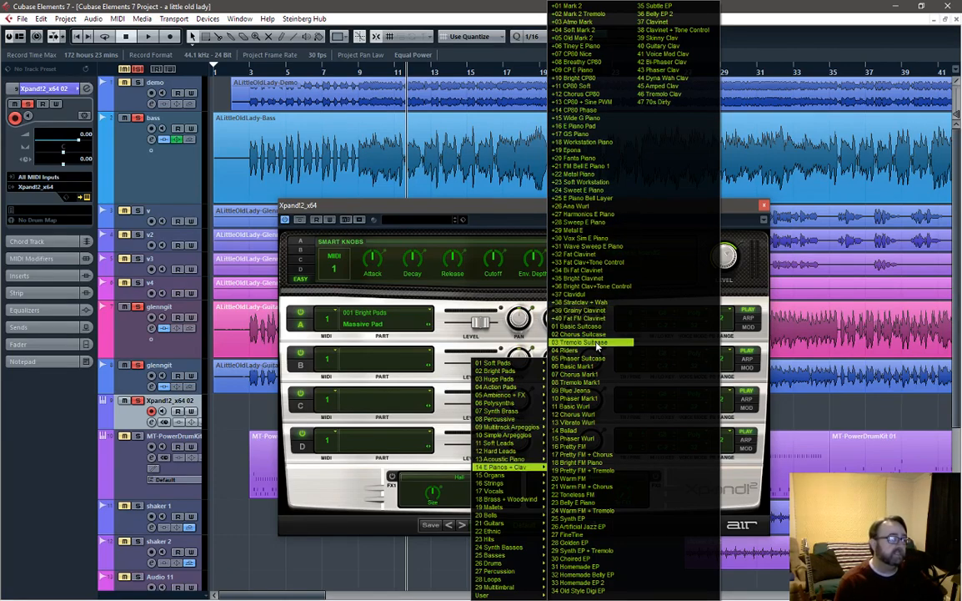
left_click(598, 345)
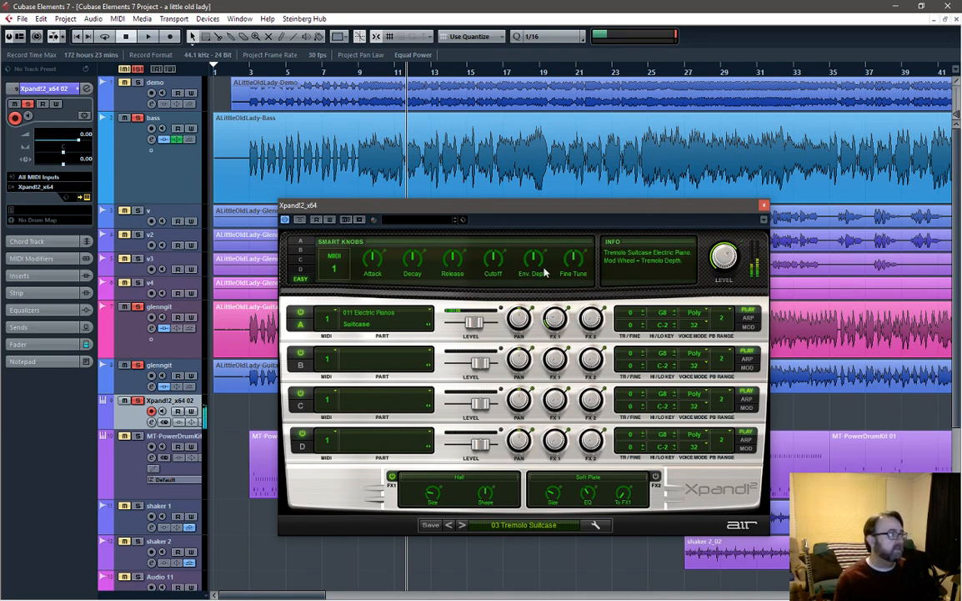
Step: Reduce part A's Tremolo Depth, set its Tremolo Rate to 85 %, and close the Xpand!2 window
left_click(304, 259)
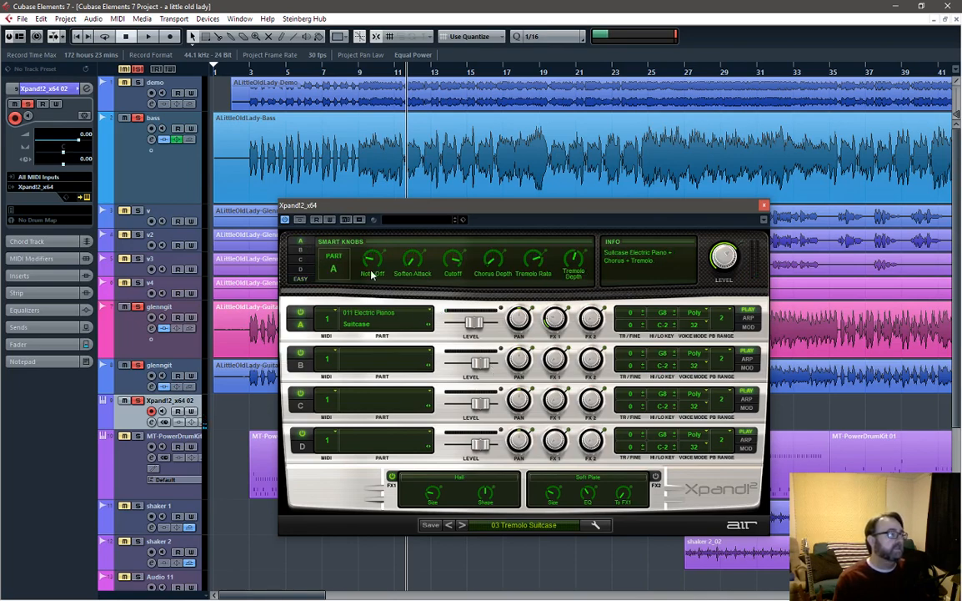
mouse_move(527, 256)
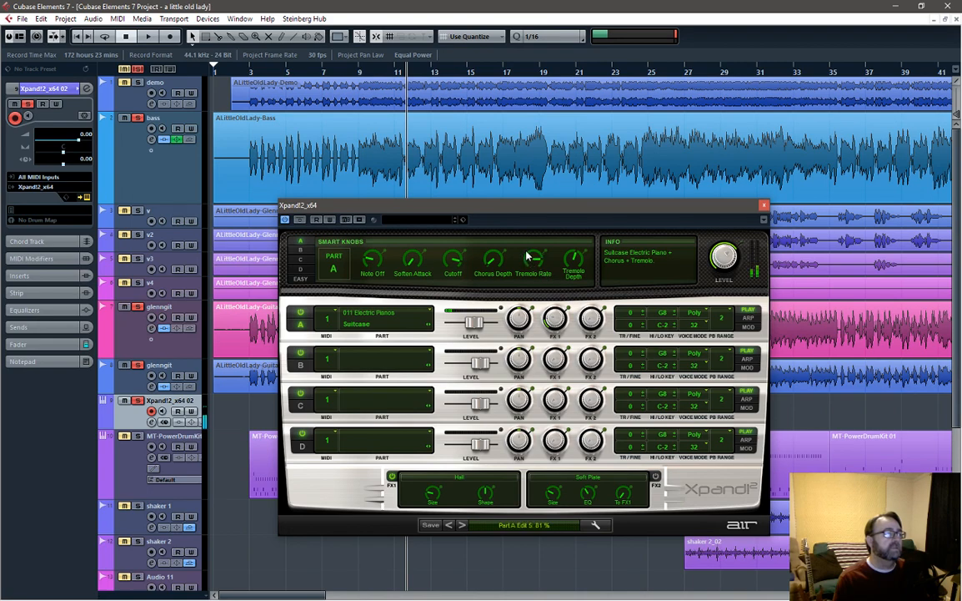
left_click_drag(528, 255, 566, 280)
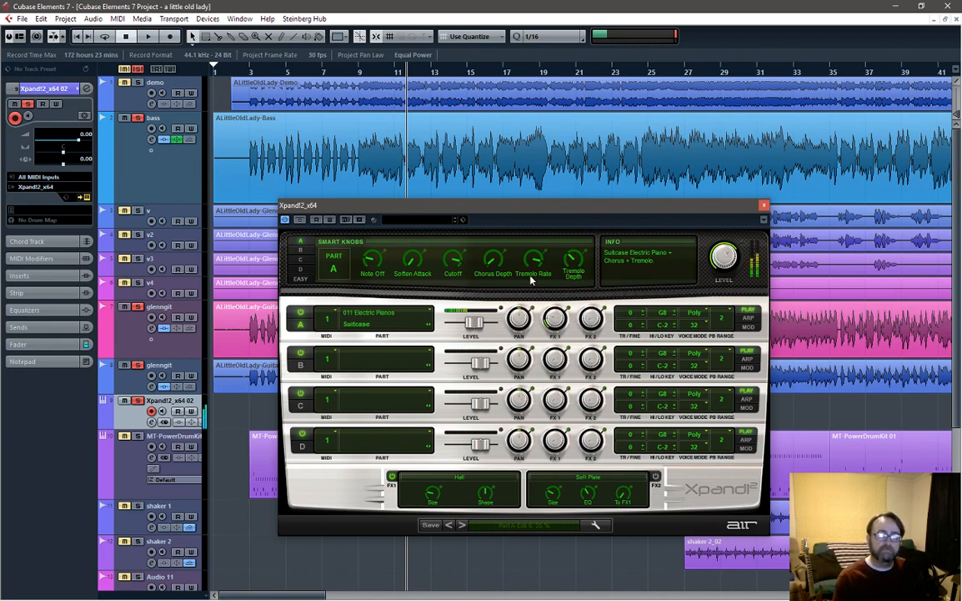
left_click_drag(533, 260, 532, 263)
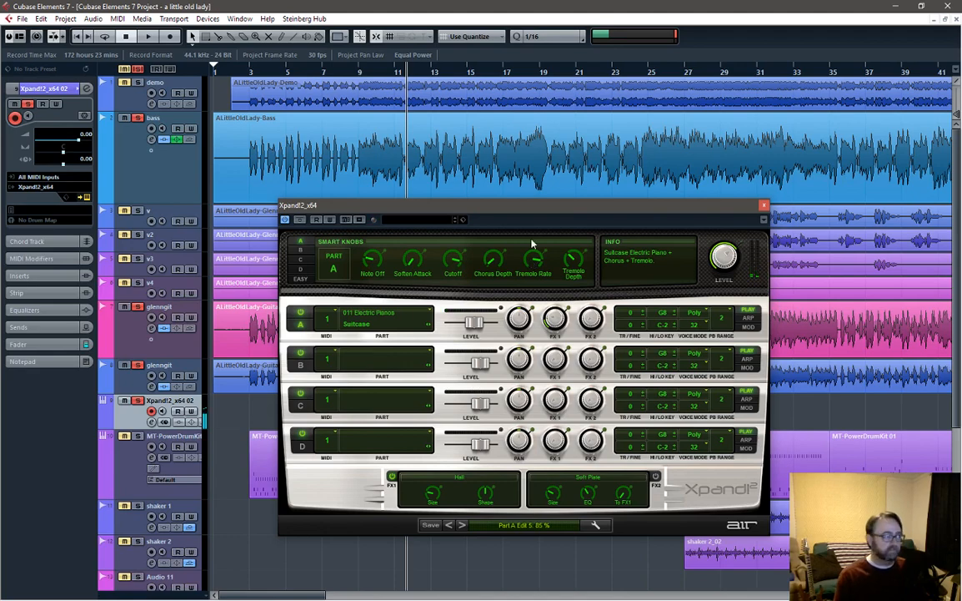
left_click(764, 205)
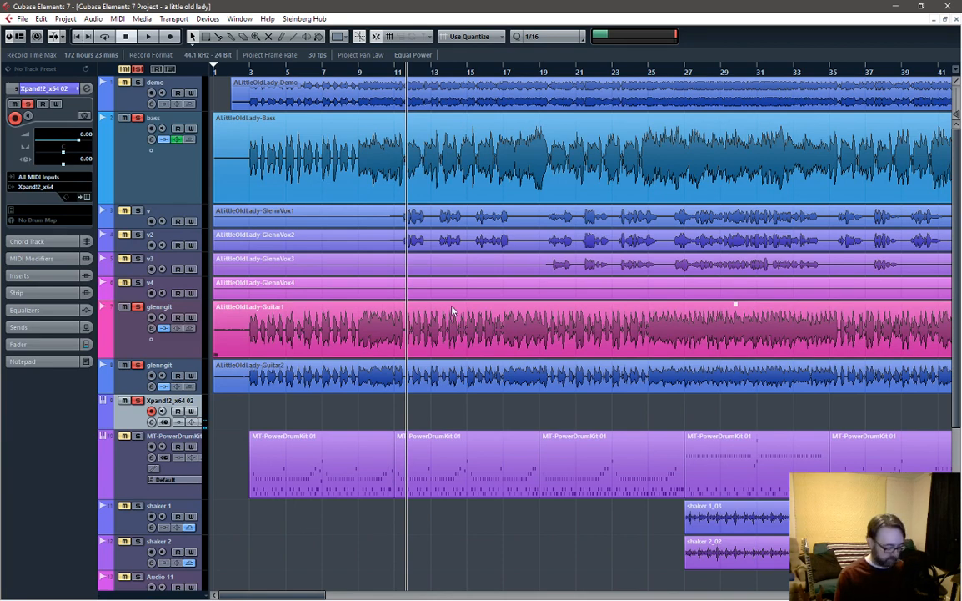
Step: Play the soloed bass and guitars from around bar 11 to try out the electric piano against them
key("space")
key("space")
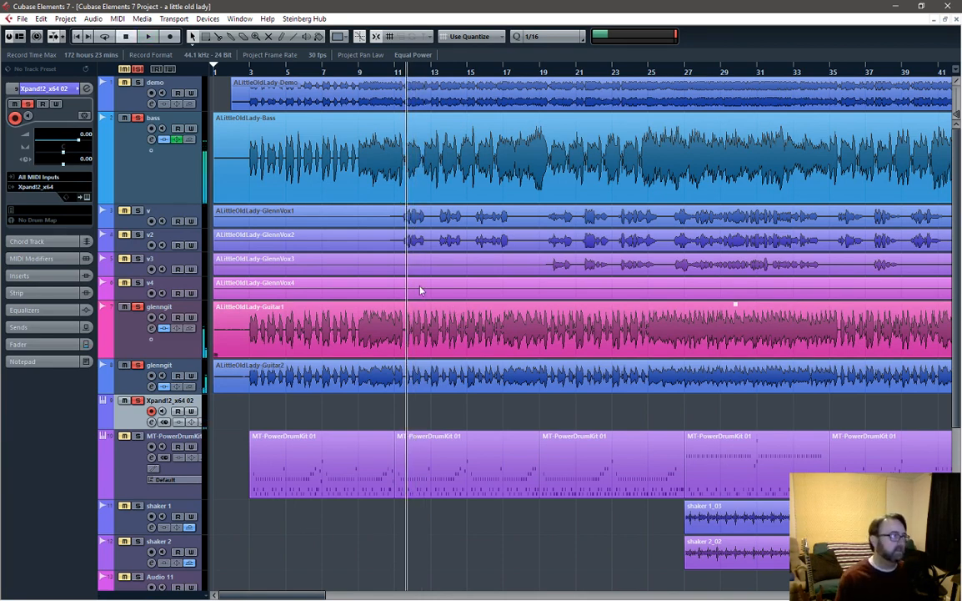
key("space")
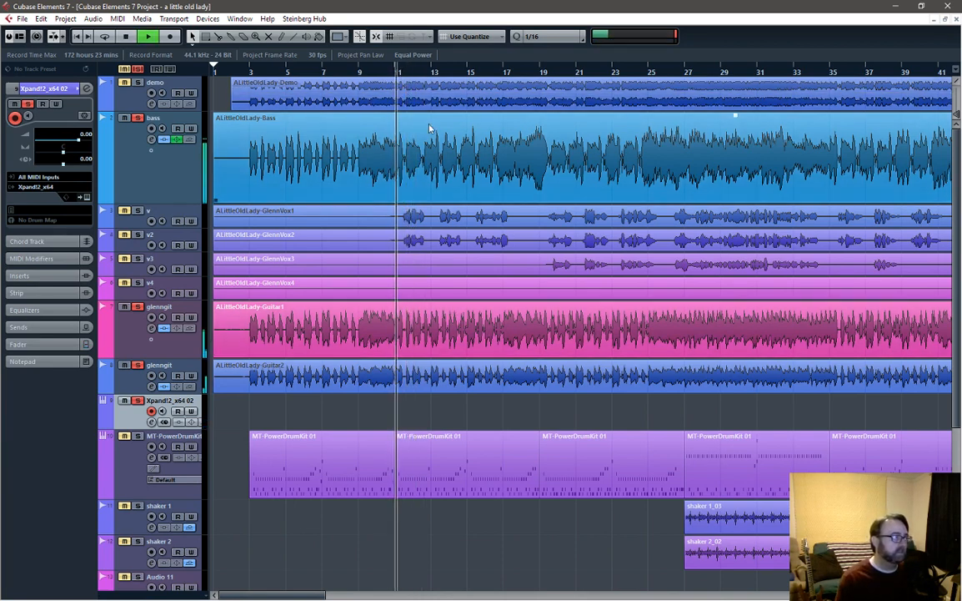
key("space")
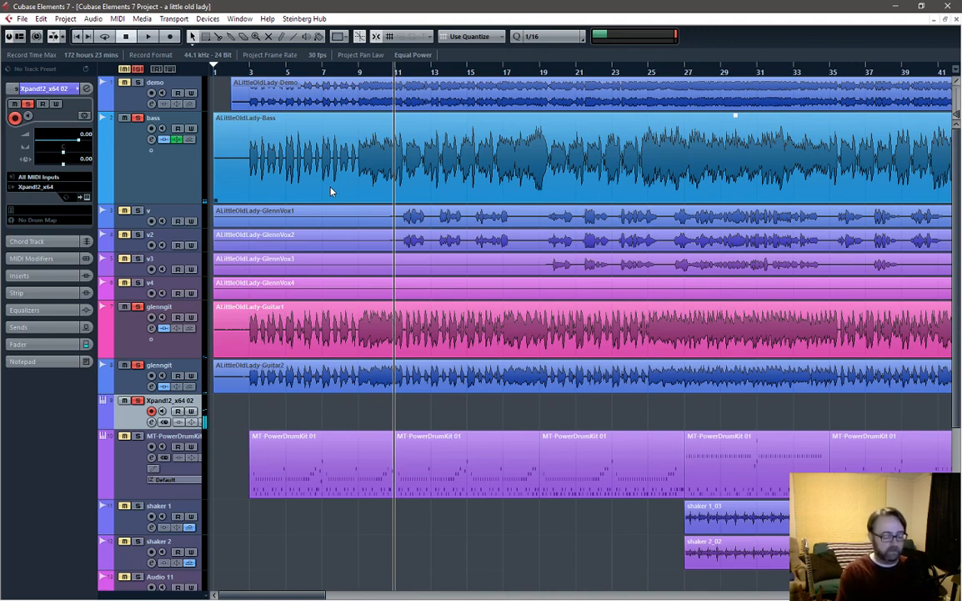
Step: Play the soloed bass and guitars repeatedly from around bar 11 while rehearsing the electric piano part against them
key("space")
key("space")
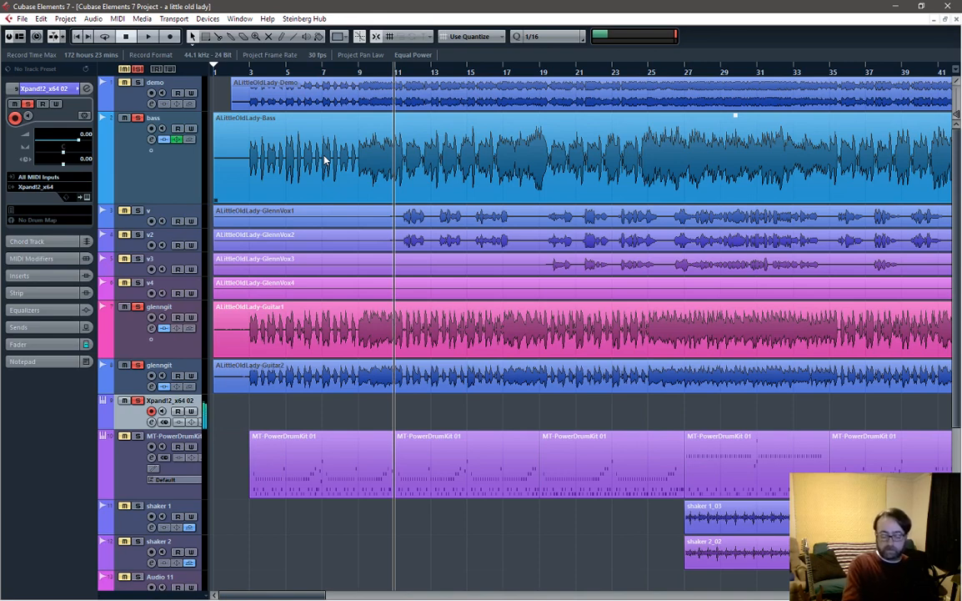
key("space")
key("space")
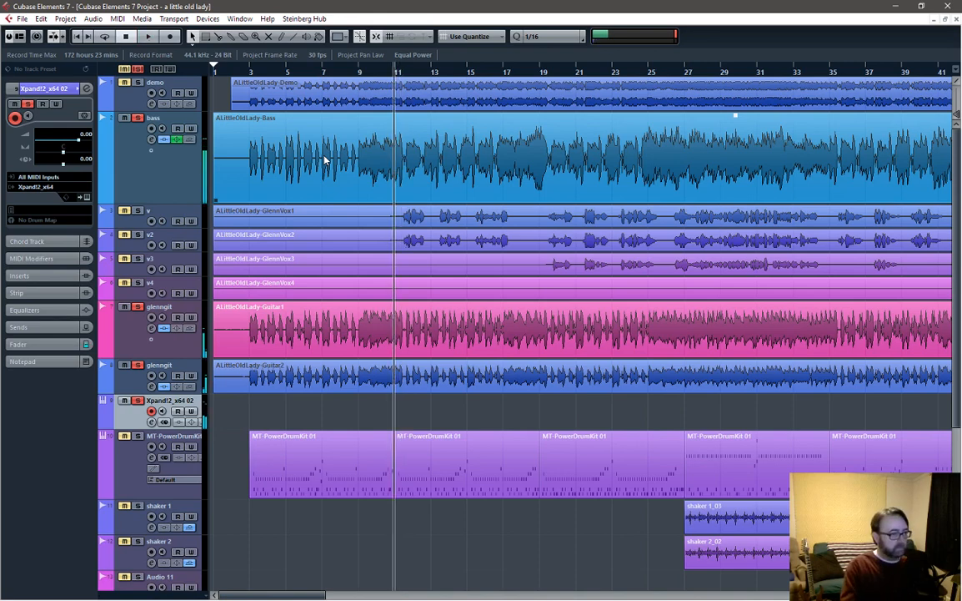
key("space")
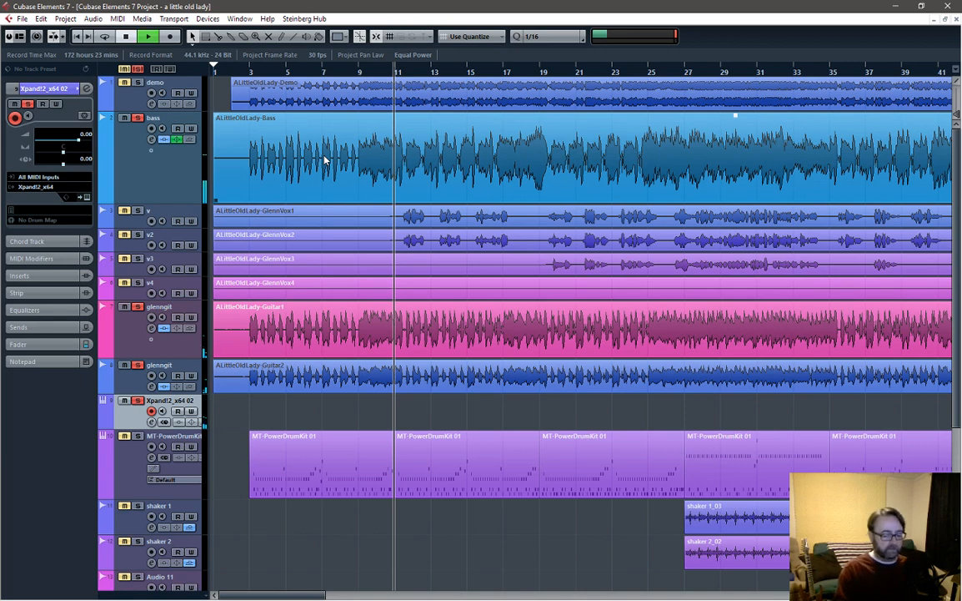
key("space")
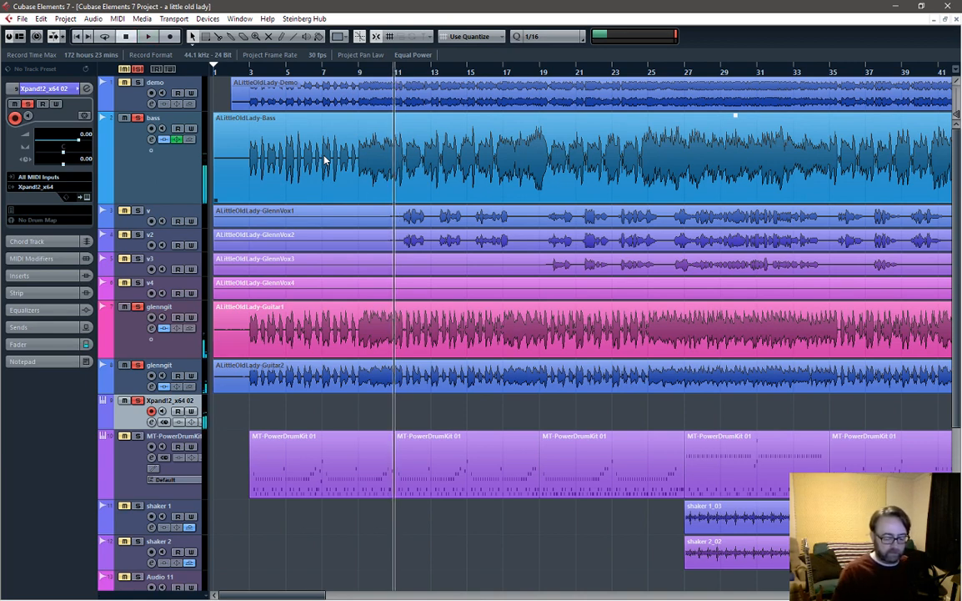
key("space")
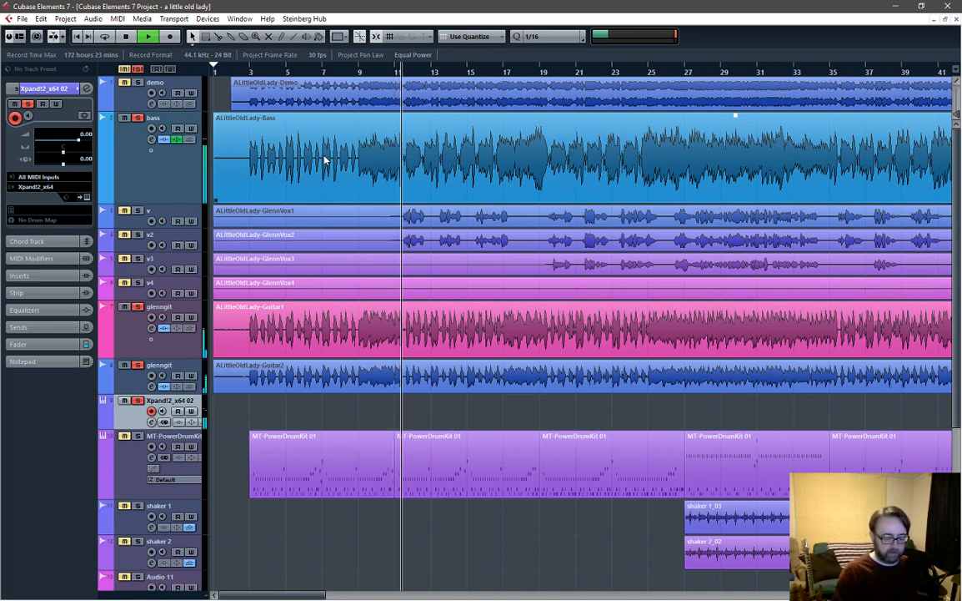
key("space")
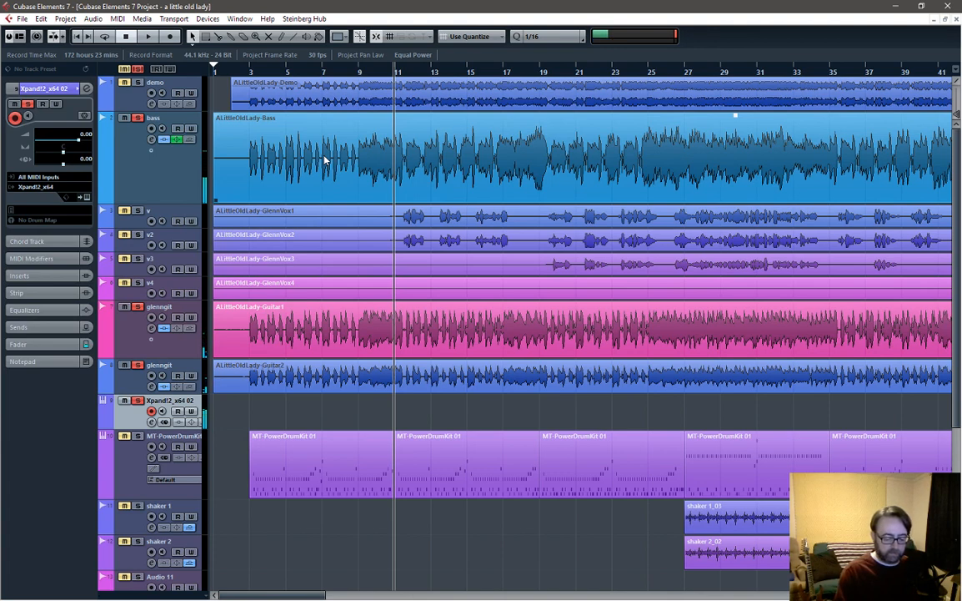
key("space")
key("space")
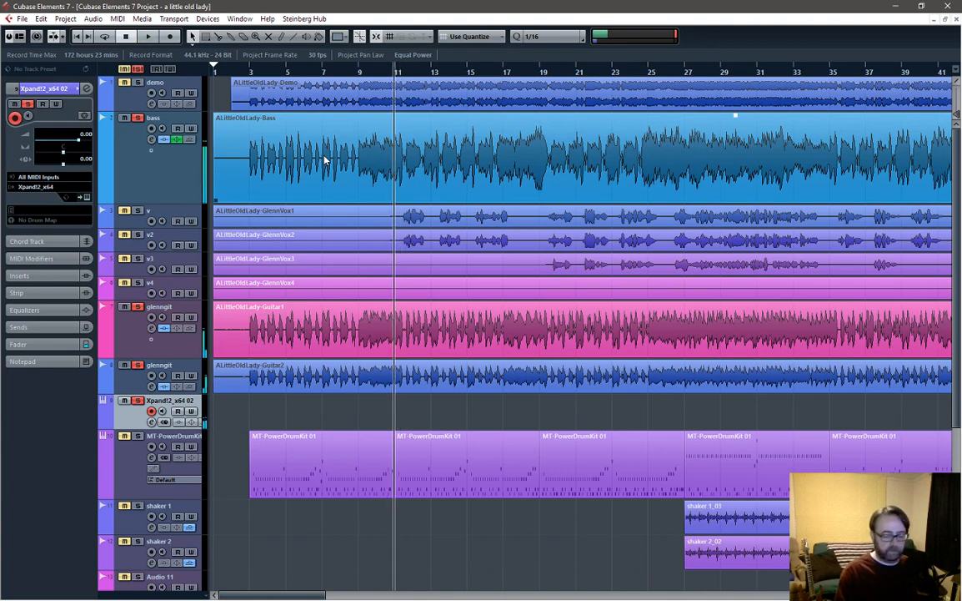
key("space")
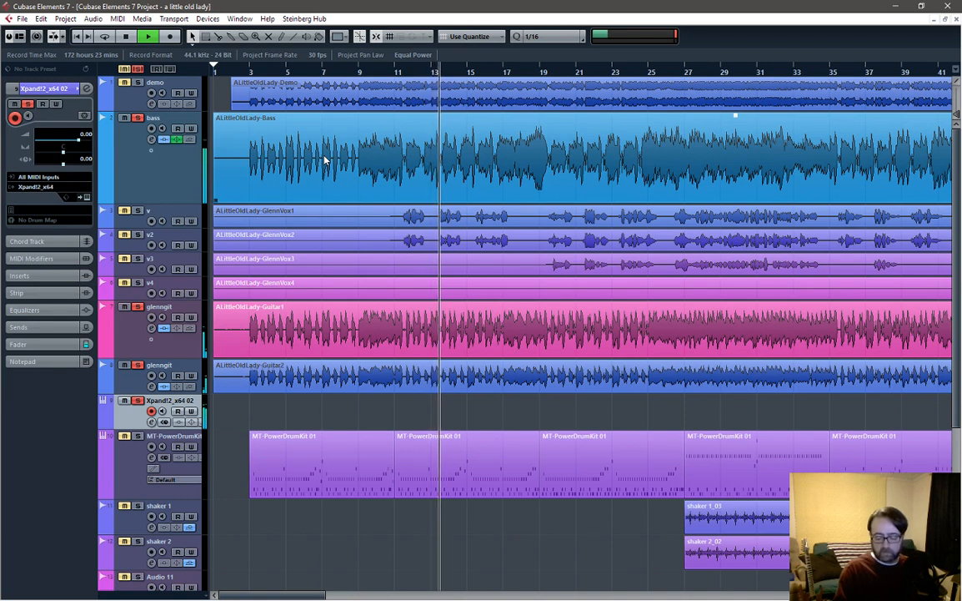
key("space")
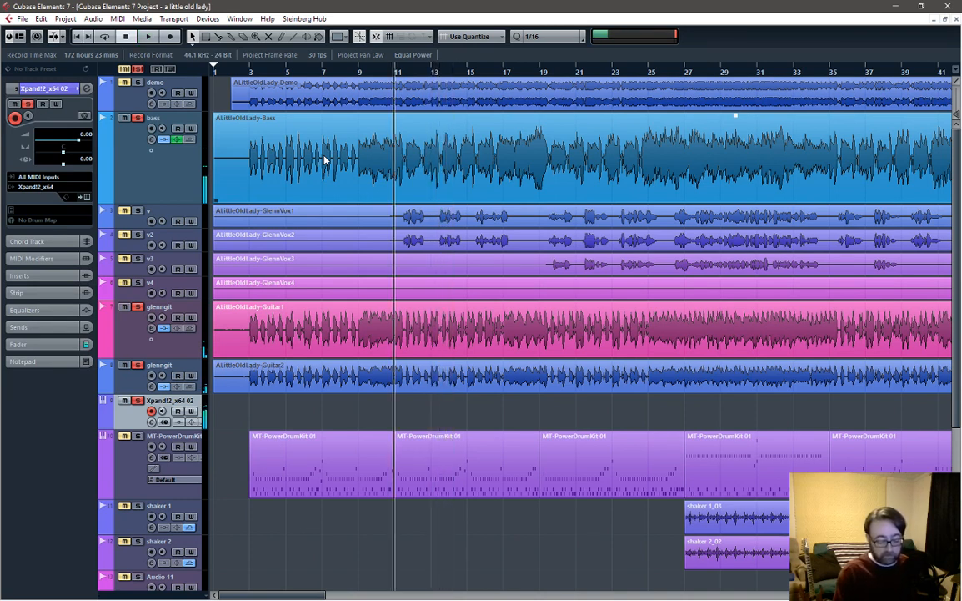
key("space")
key("space")
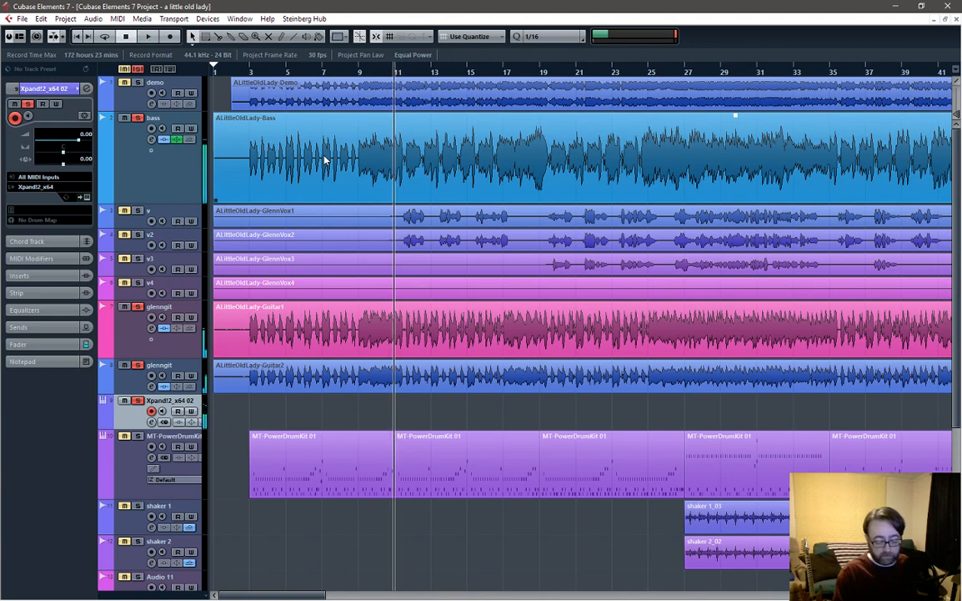
key("space")
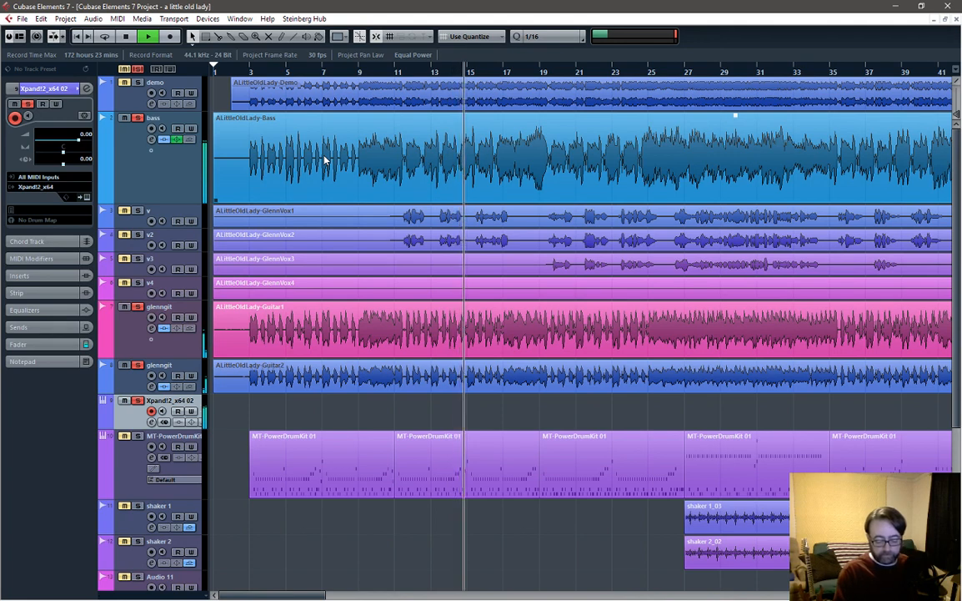
key("space")
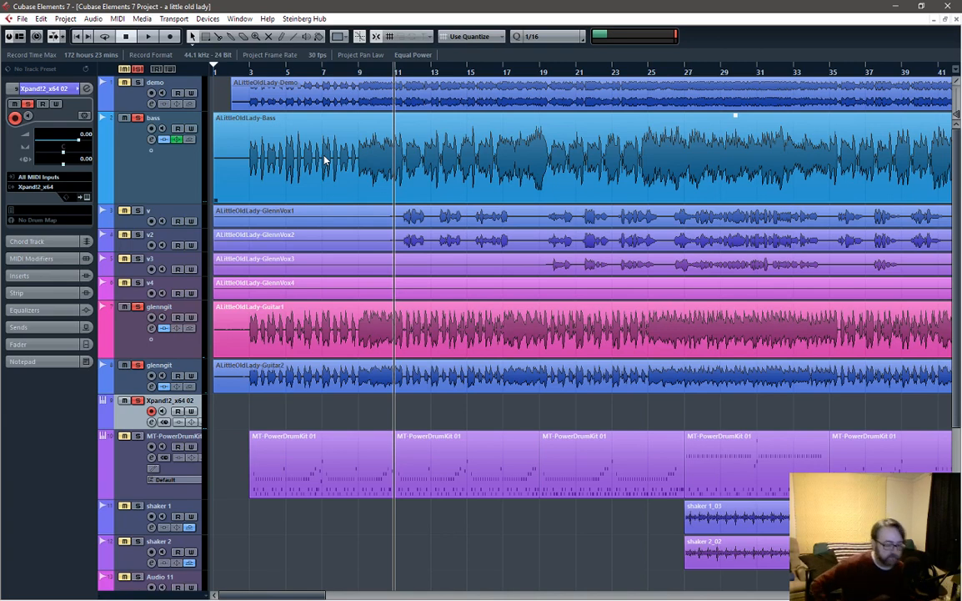
key("space")
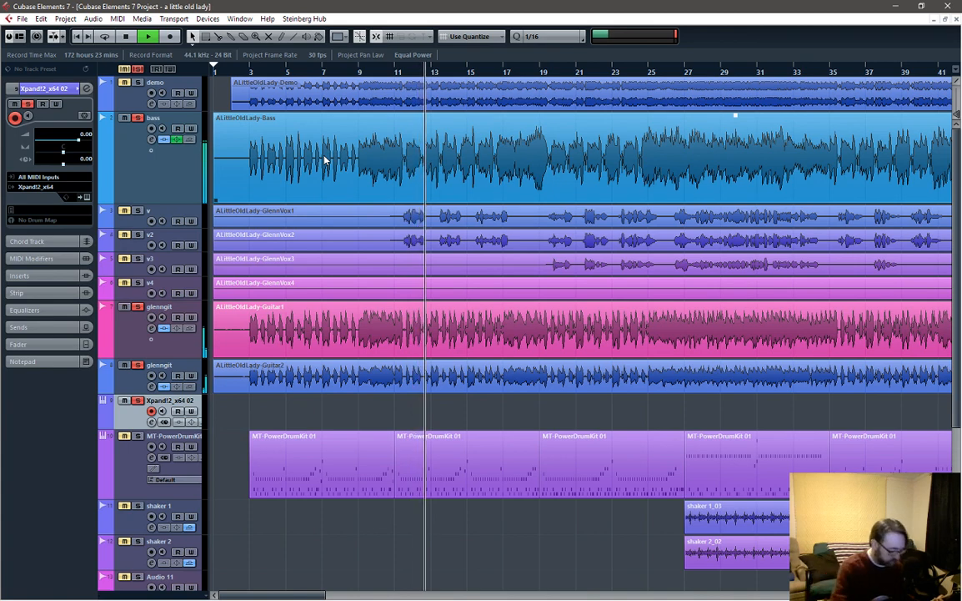
key("space")
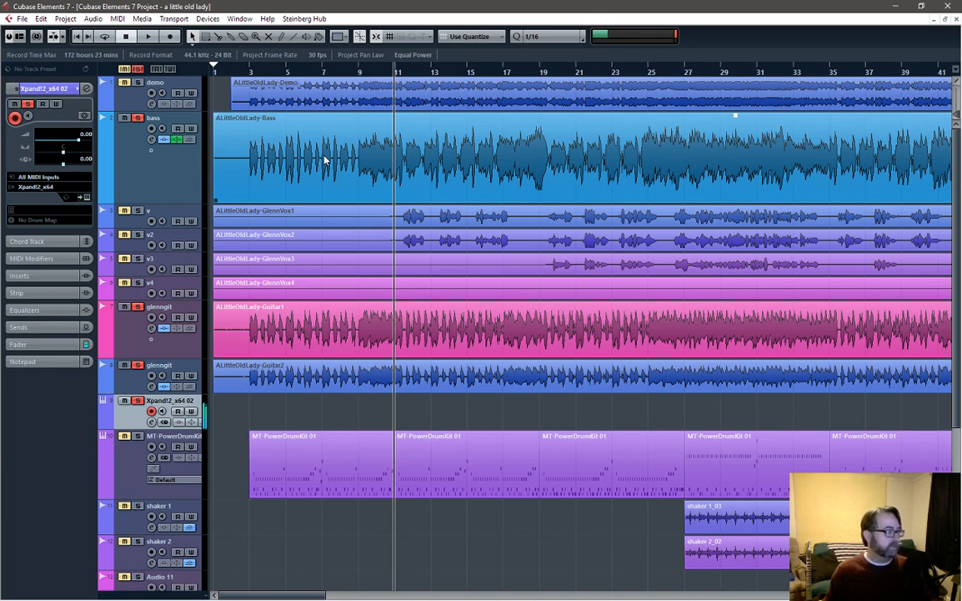
key("space")
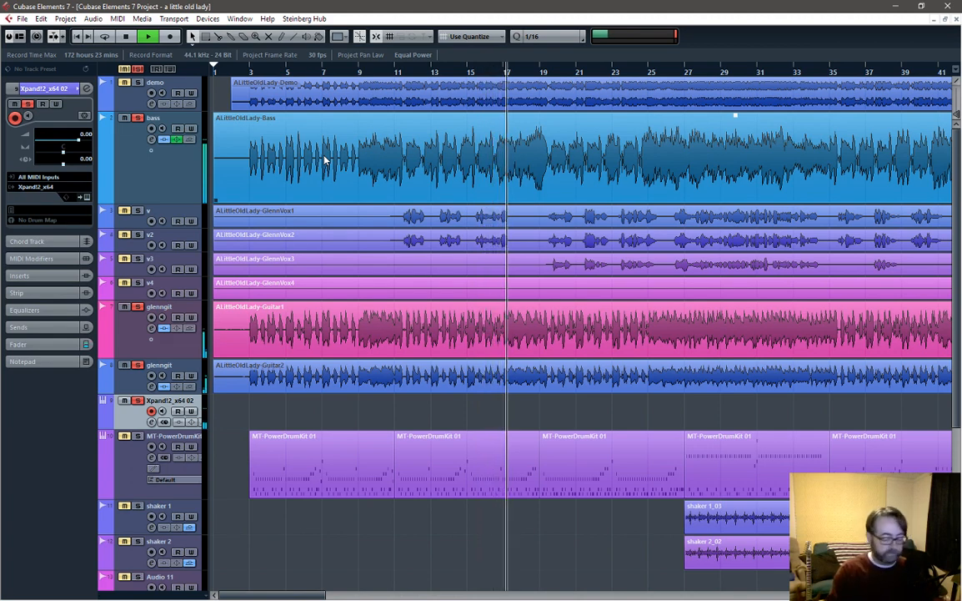
key("space")
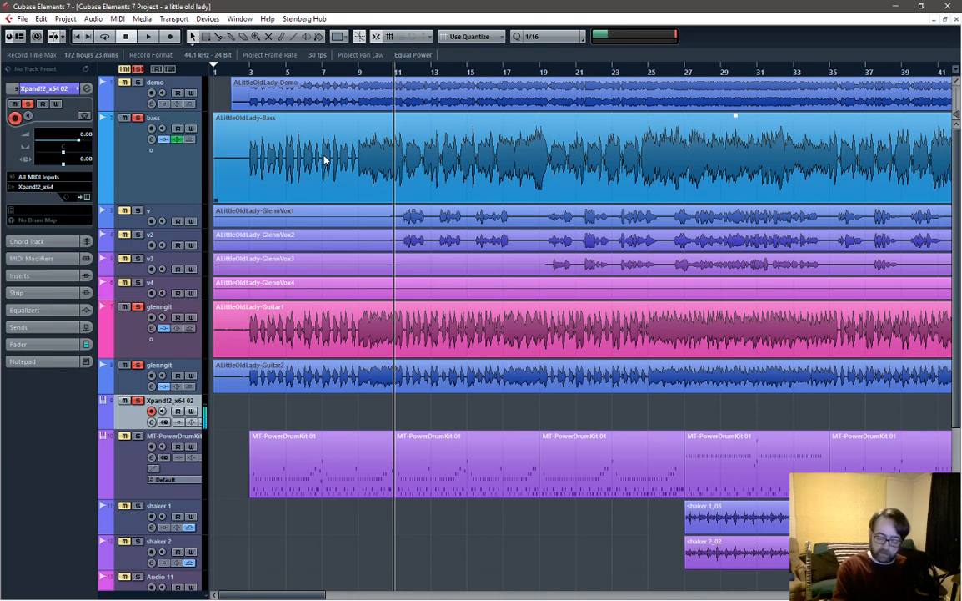
key("space")
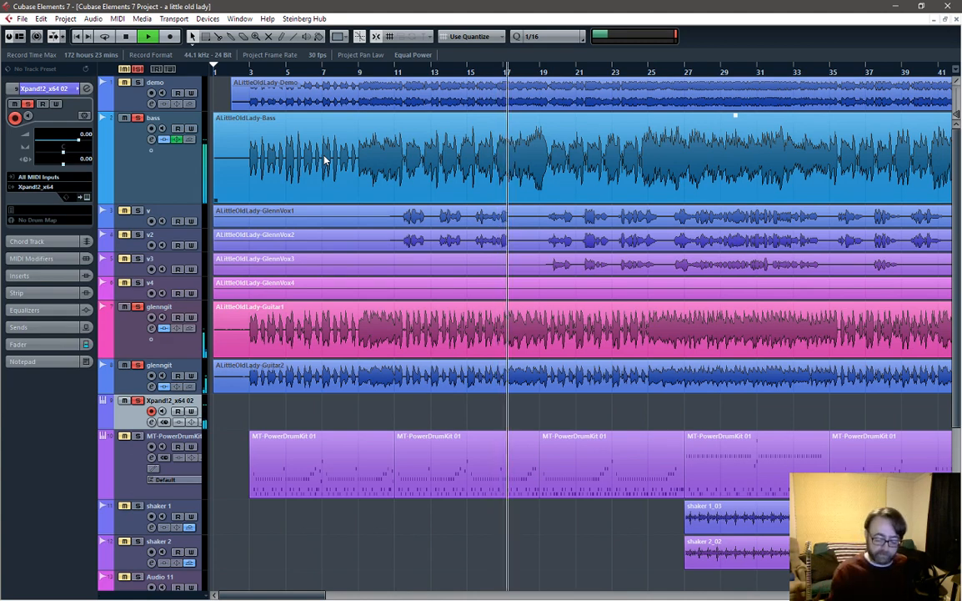
key("space")
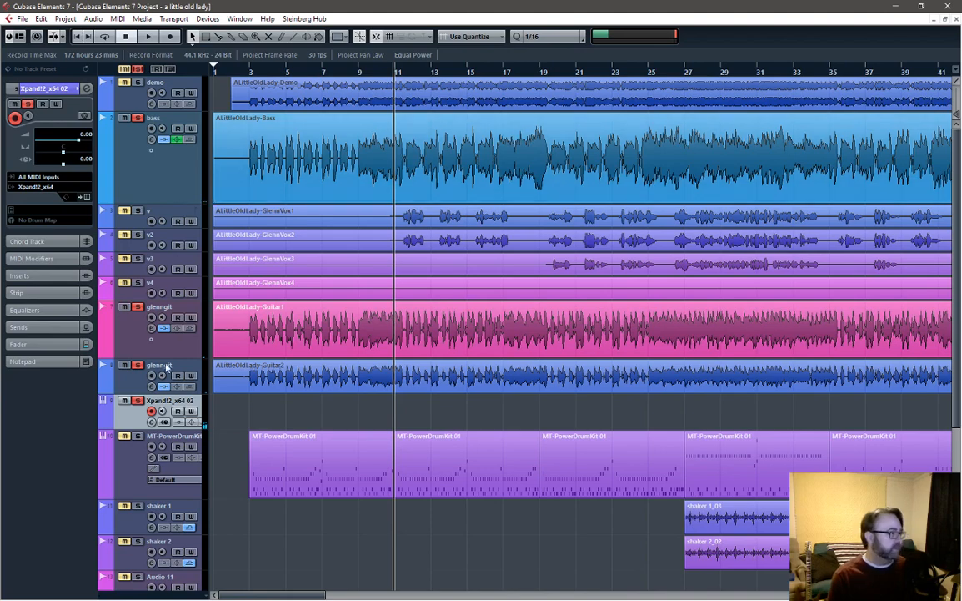
Step: Load the 04 Dirty 70s preset from the 15 Organs category into Xpand!2 and close its window
left_click(86, 196)
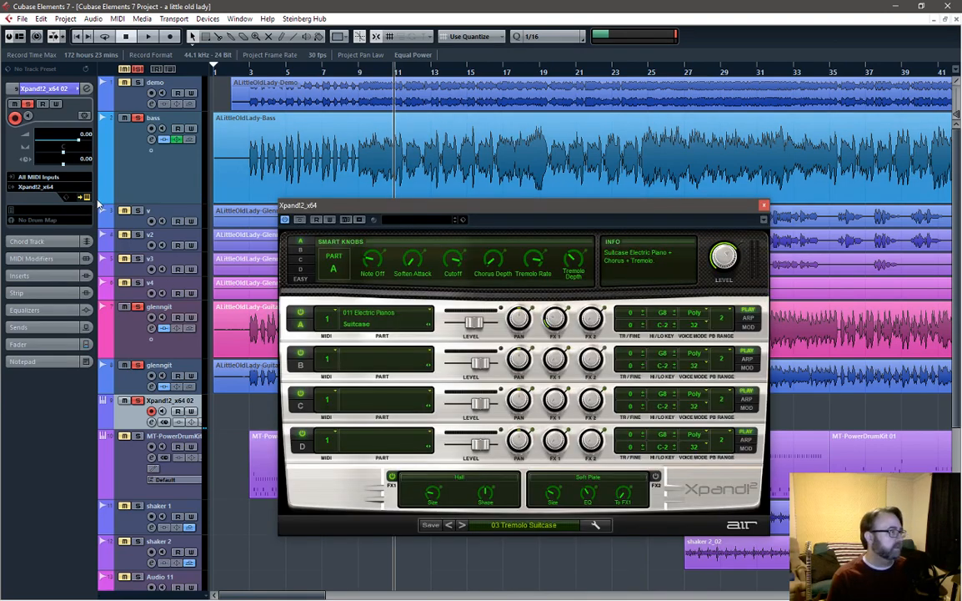
left_click(529, 526)
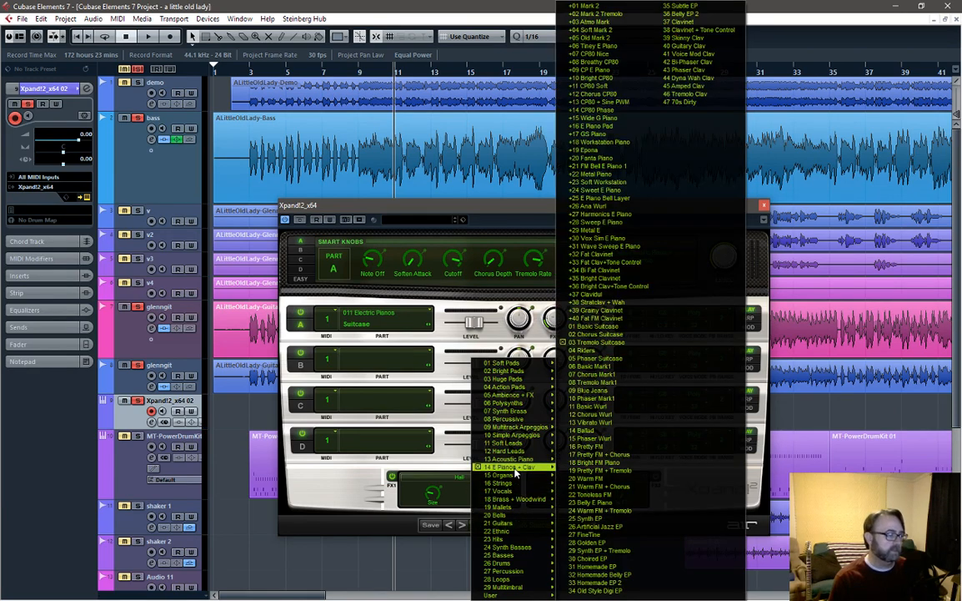
mouse_move(516, 477)
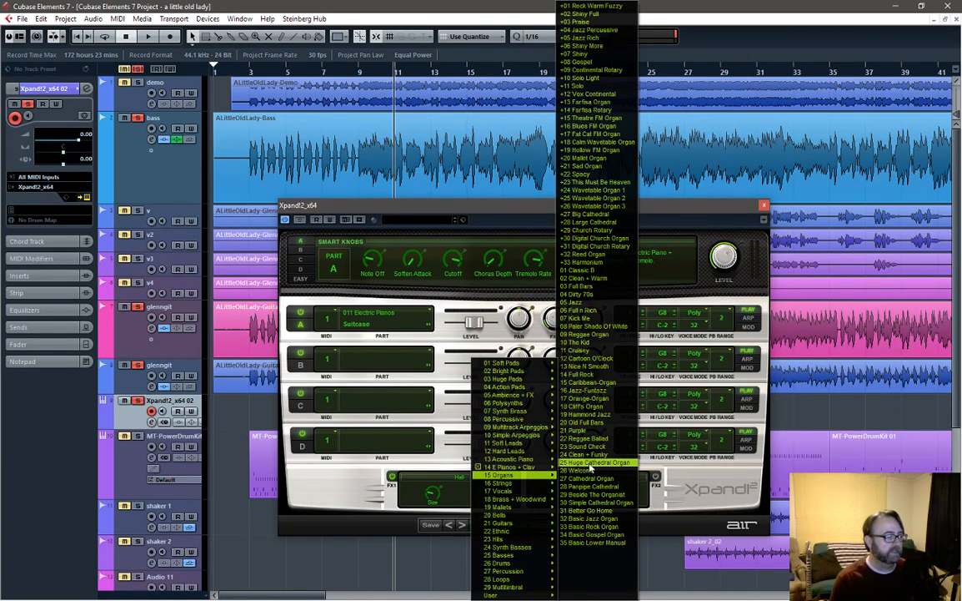
left_click(602, 296)
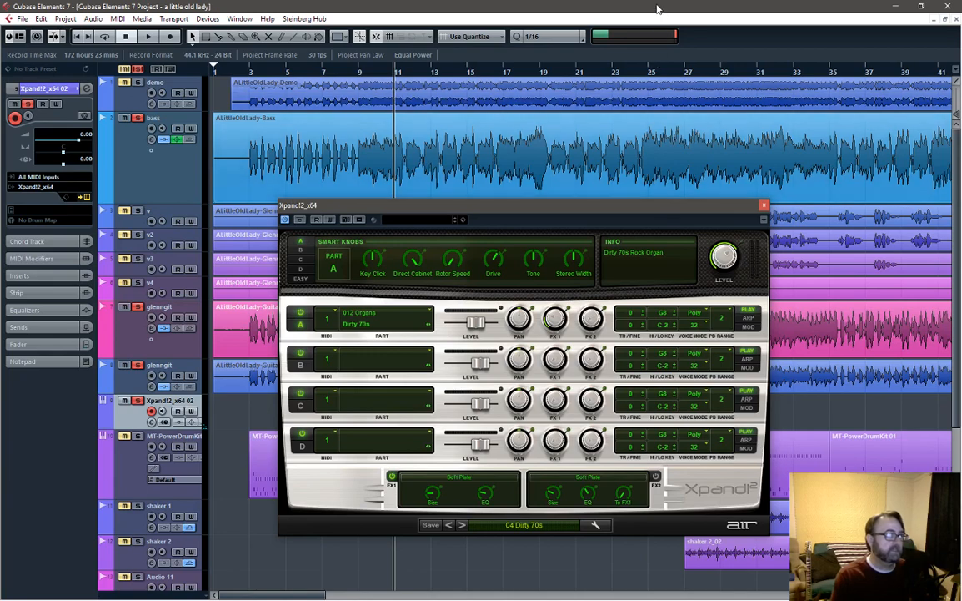
left_click(764, 206)
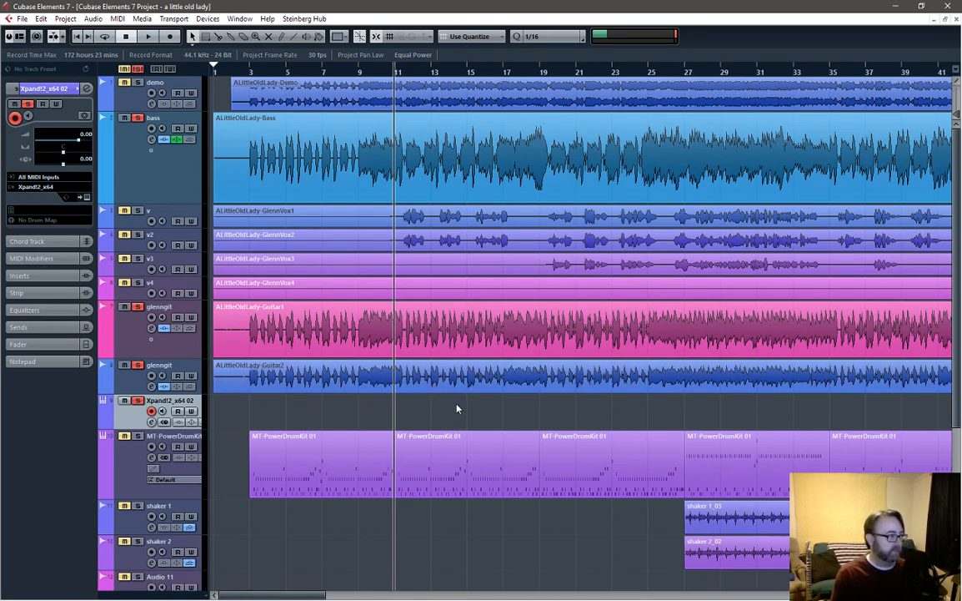
Step: Clear all track solos and audition the full mix from bar 11 and from bar 9
scroll(457, 408, "up", 2)
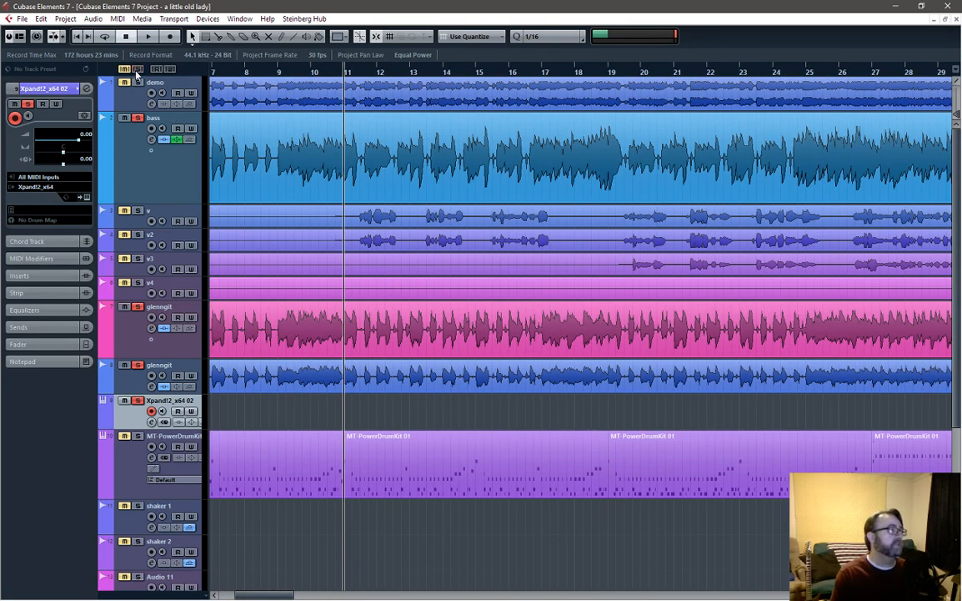
key("space")
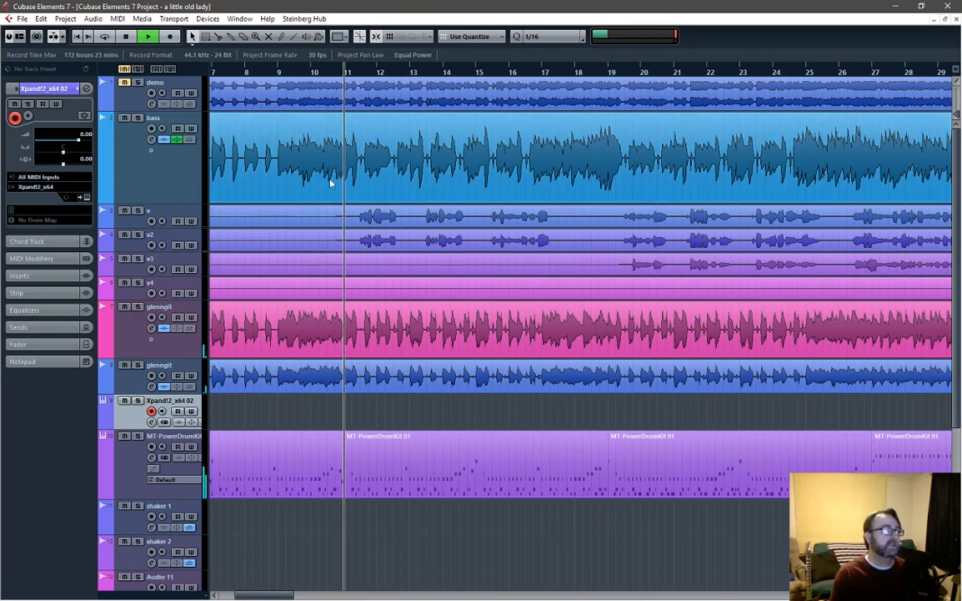
left_click(279, 73)
key("space")
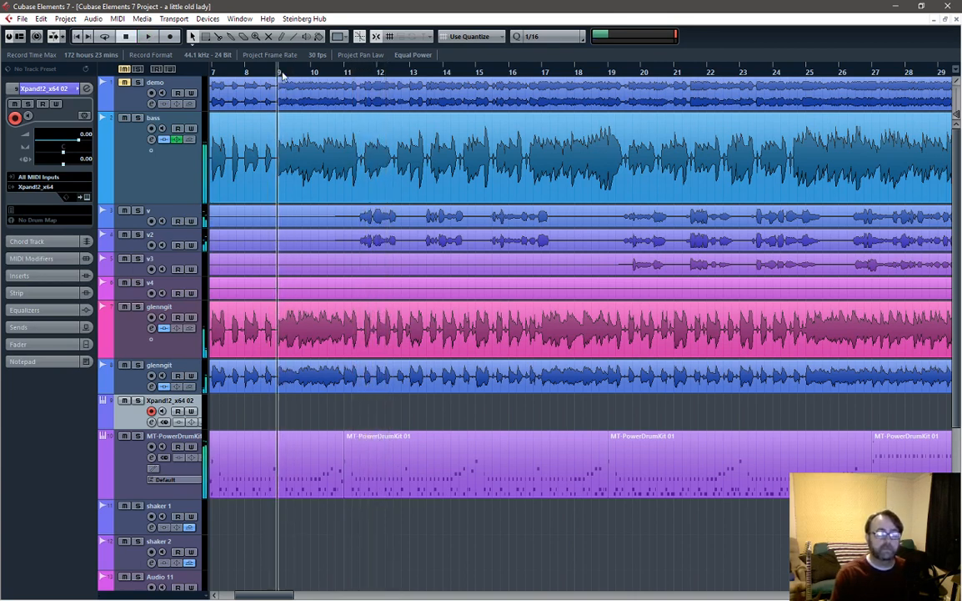
Step: Place the project cursor at bar 2 and set the quantize preset to 1/8
left_click_drag(267, 596, 246, 598)
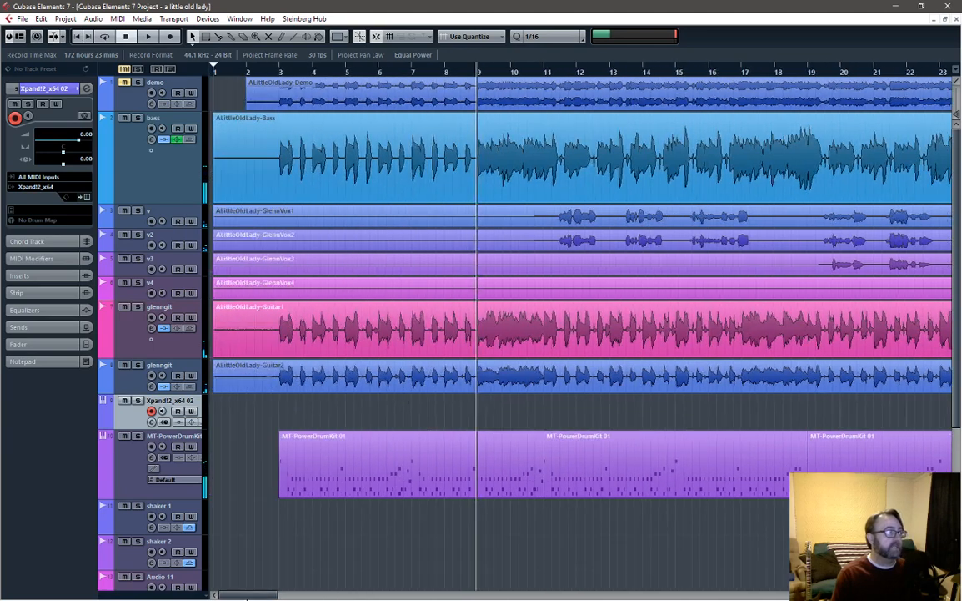
left_click(248, 71)
left_click(541, 36)
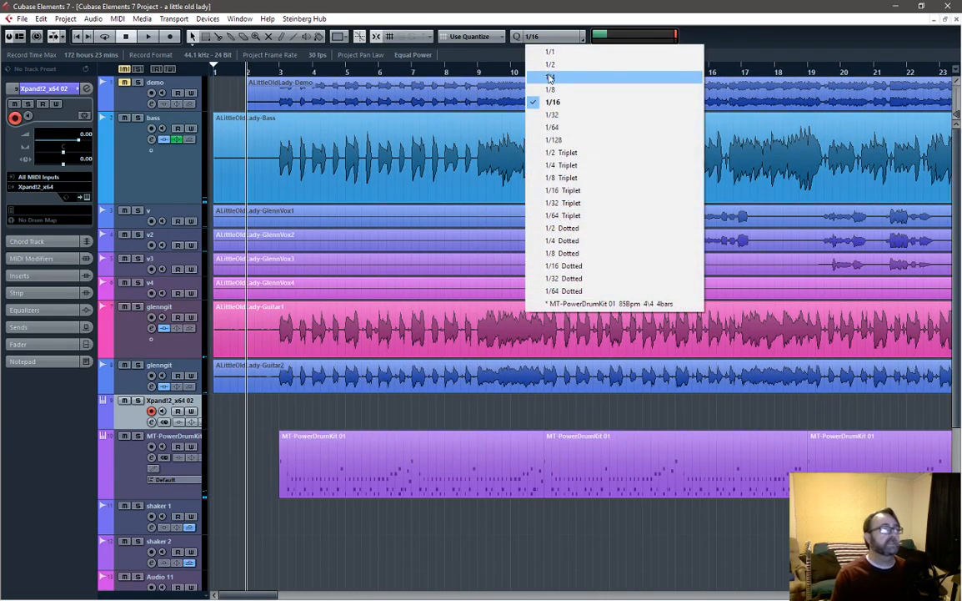
left_click(551, 89)
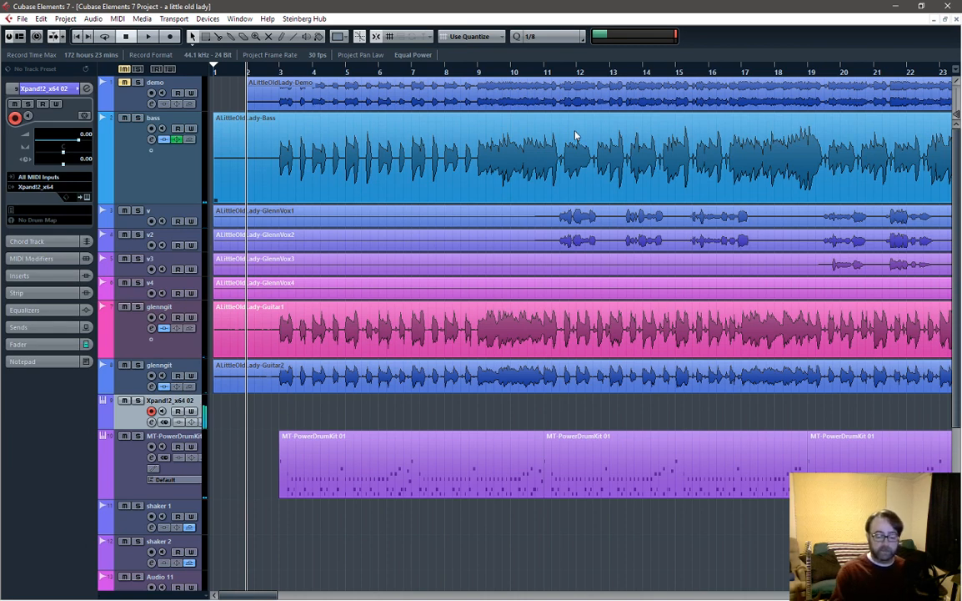
Step: Play the song's opening twice from bar 2 to check the lead-in before the drums
key("space")
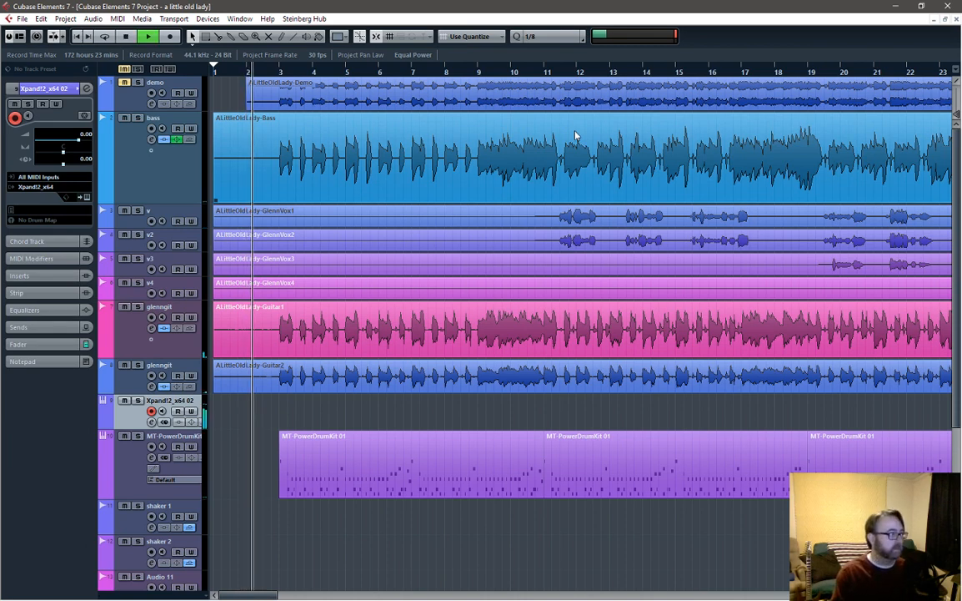
key("space")
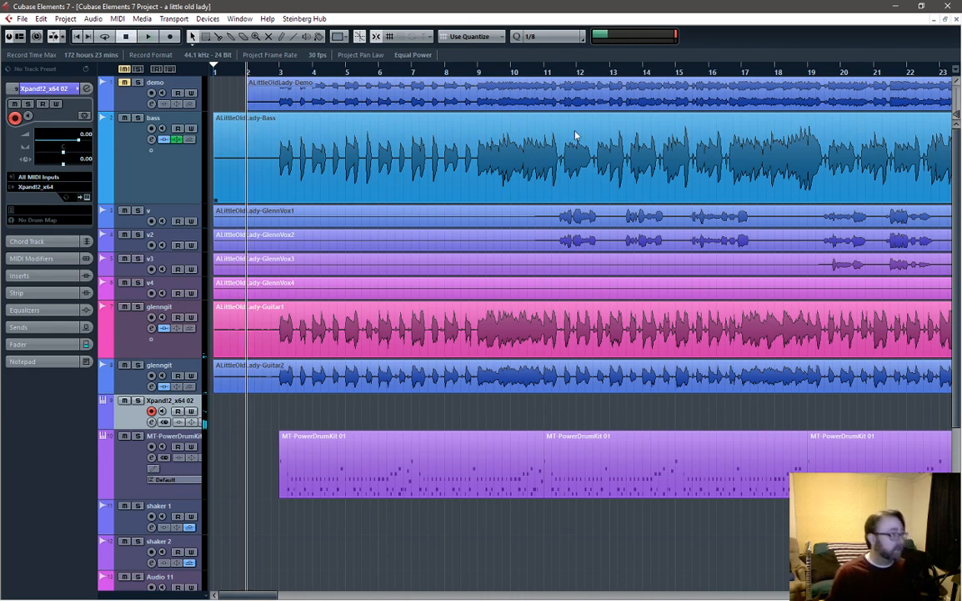
key("space")
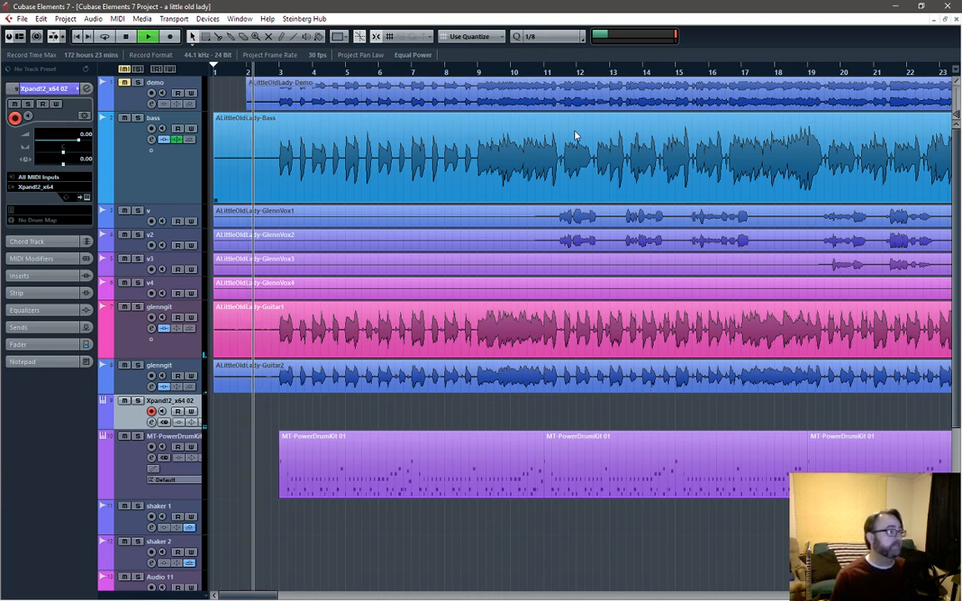
key("space")
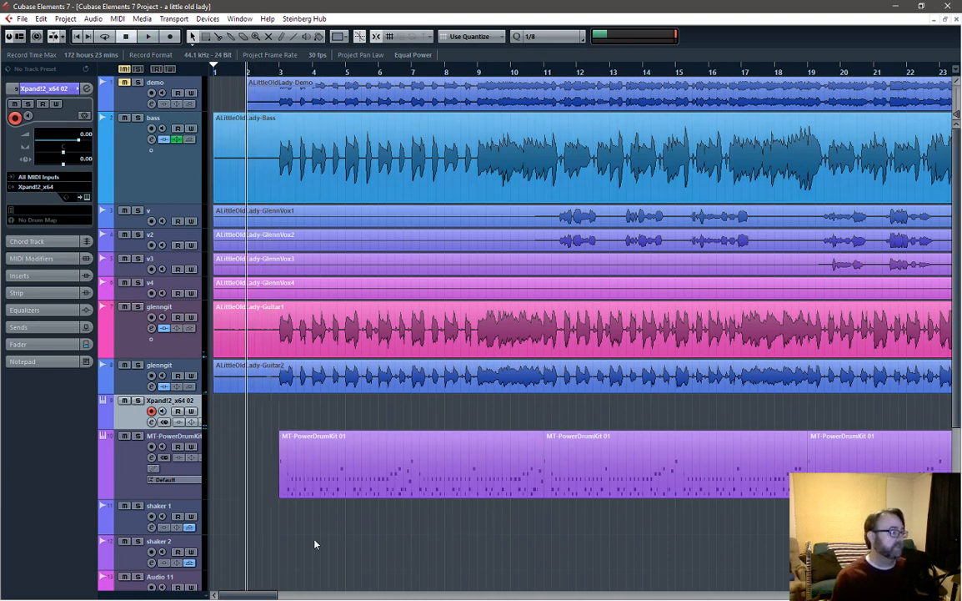
Step: Draw a one-bar part from bar 2 to bar 3 on the MT-PowerDrumKit track and open it in the Key Editor
right_click(269, 455)
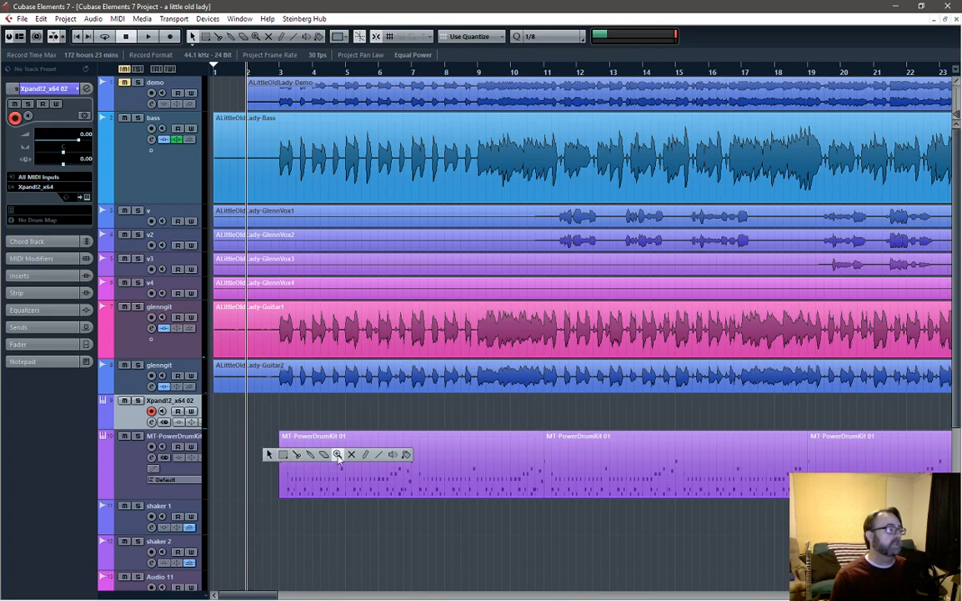
left_click(365, 455)
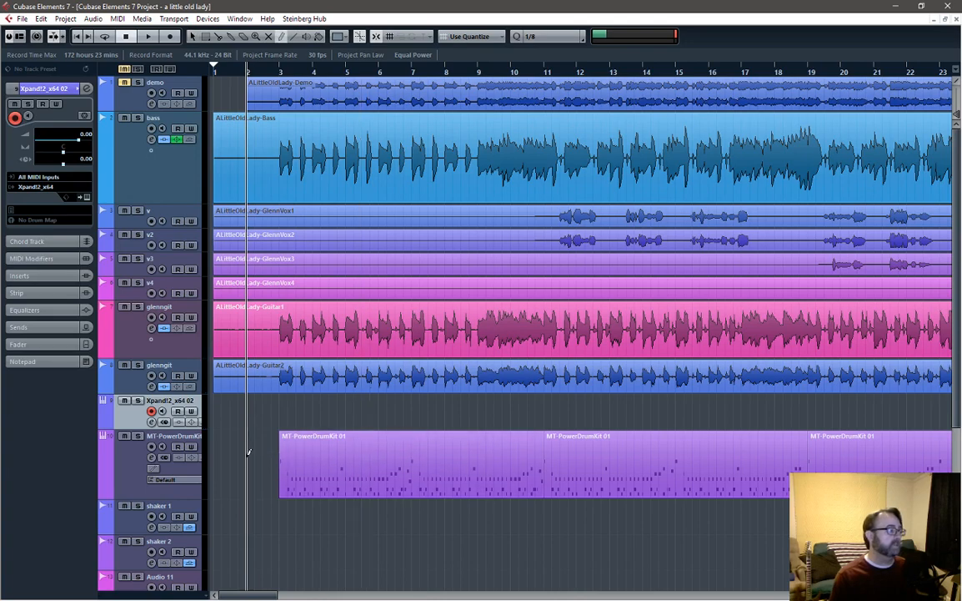
left_click(250, 455)
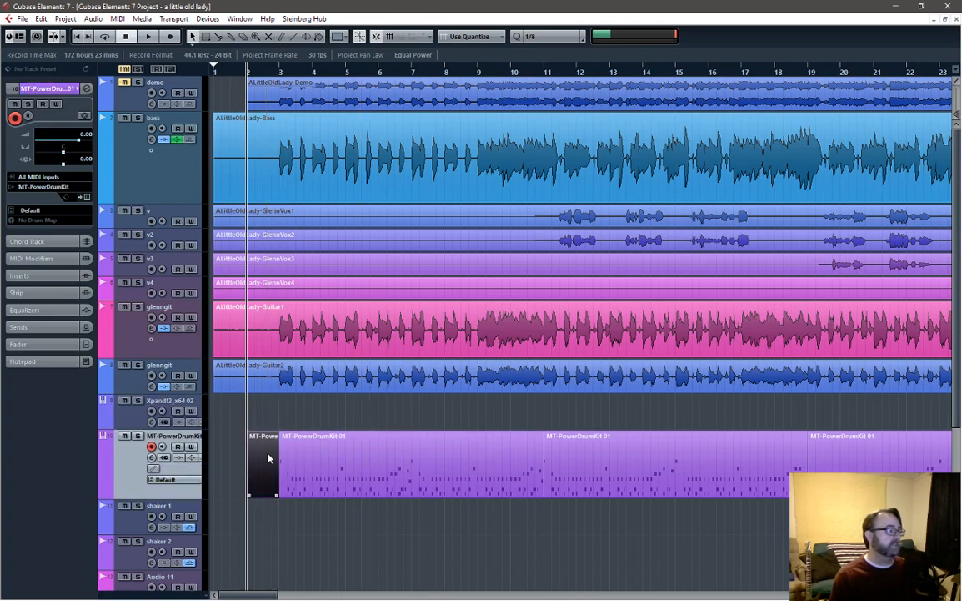
double_click(269, 457)
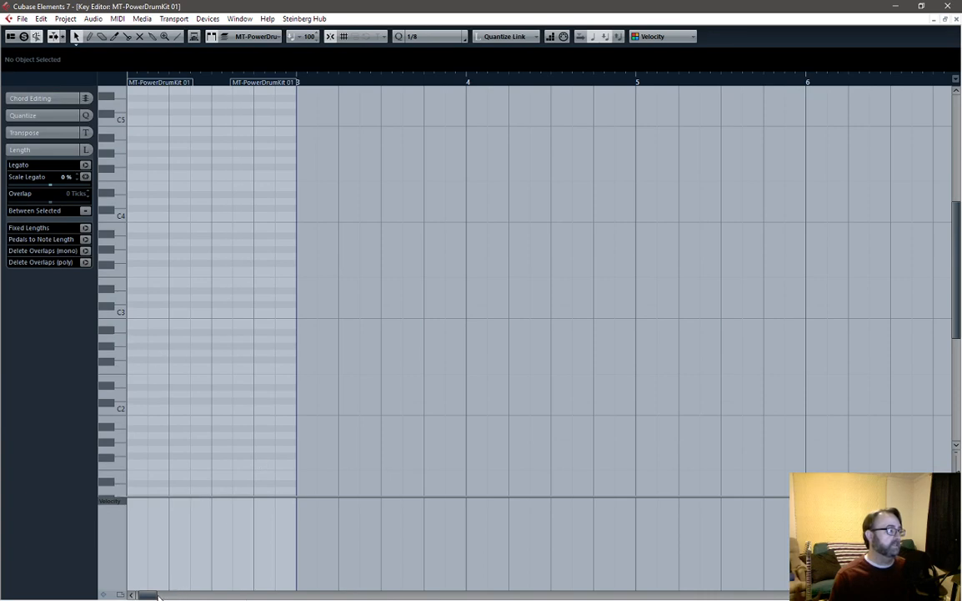
Step: Draw an eighth note on the first beat of bar 2 and move it to pitch C1
left_click(157, 595)
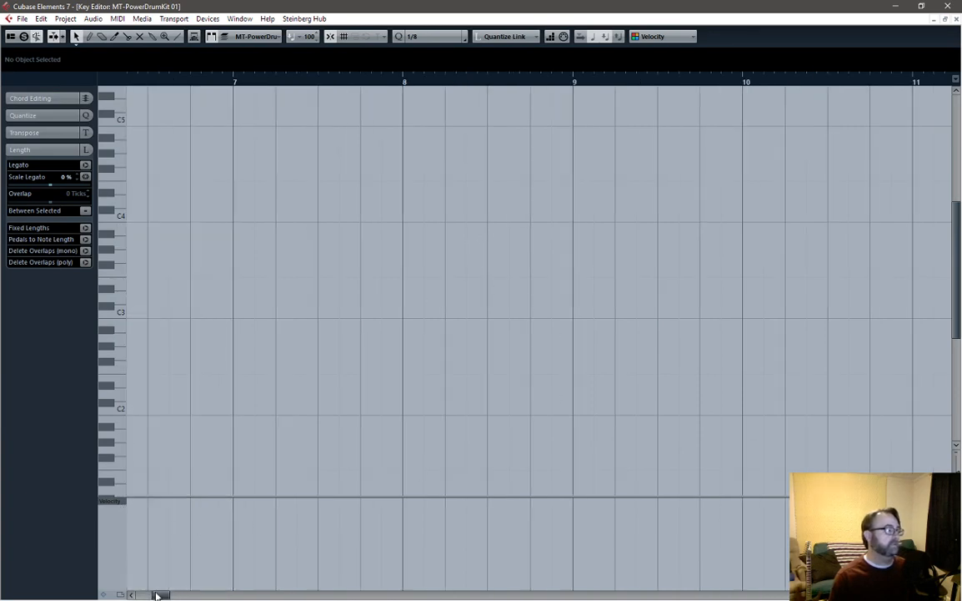
mouse_move(157, 595)
left_mouse_down()
mouse_move(214, 591)
mouse_move(147, 595)
left_mouse_up()
right_click(387, 382)
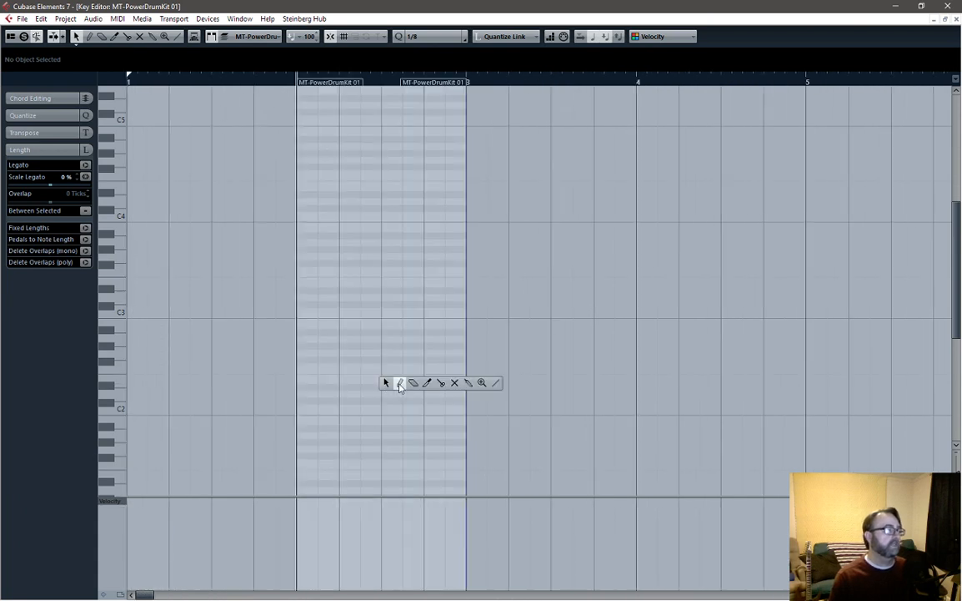
left_click(400, 385)
left_click(303, 406)
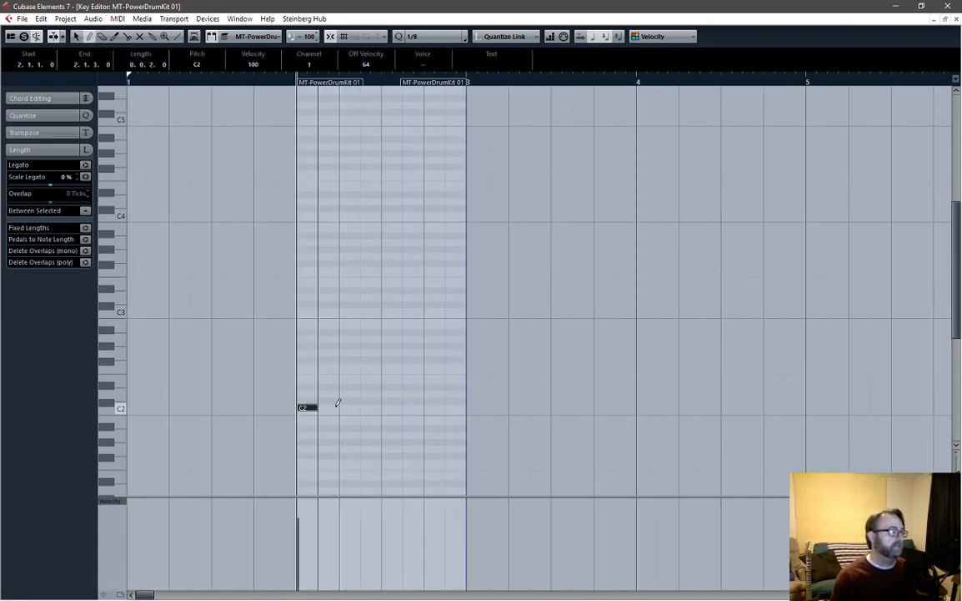
right_click(317, 429)
left_click(320, 431)
left_click_drag(308, 408, 308, 432)
Step: Add eighth-length C1 notes on beats 2, 3 and 4 of bar 2 to complete the drum count-in
right_click(350, 433)
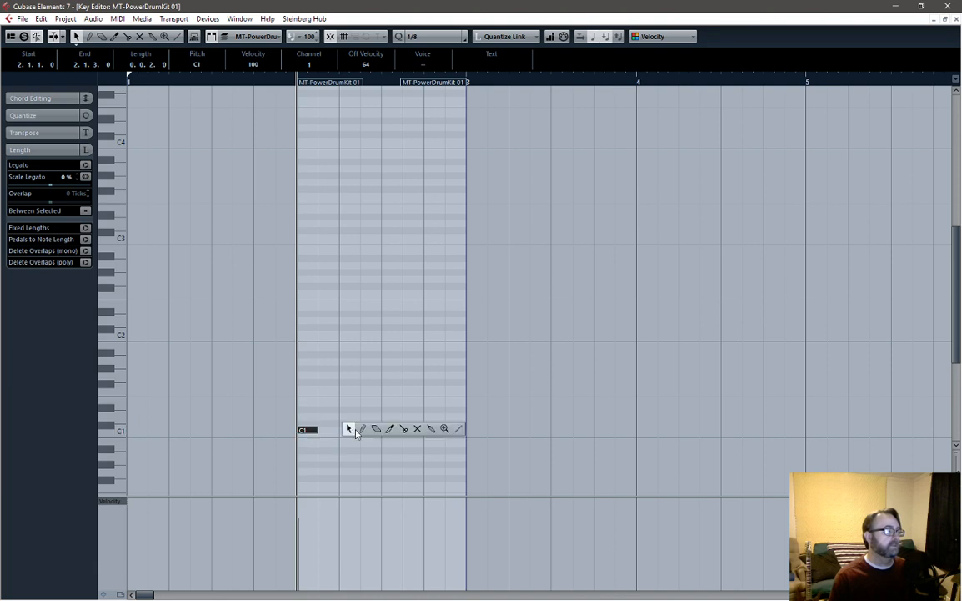
left_click(350, 428)
left_click(342, 429)
left_click(385, 428)
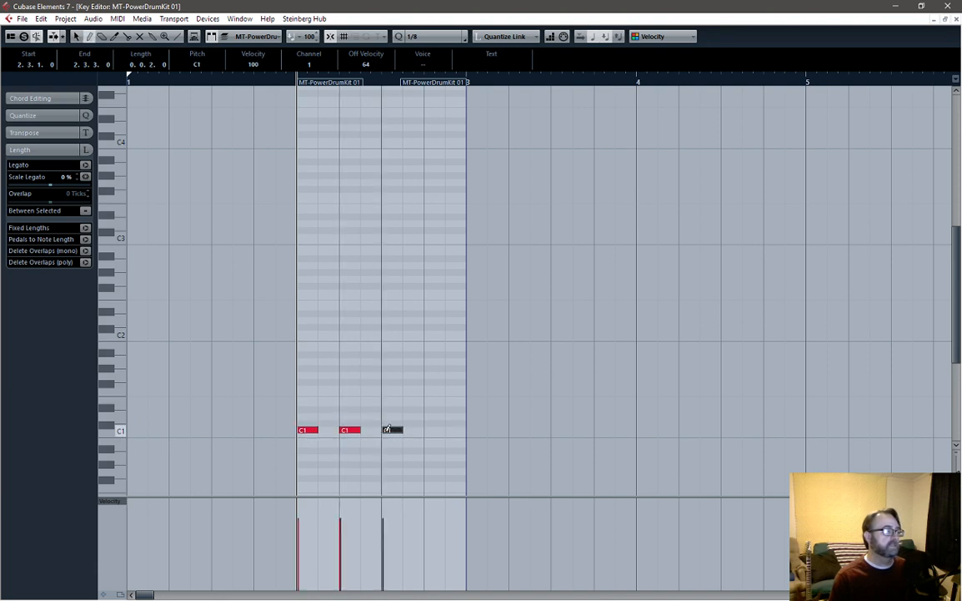
left_click(408, 428)
right_click(417, 431)
left_click(416, 432)
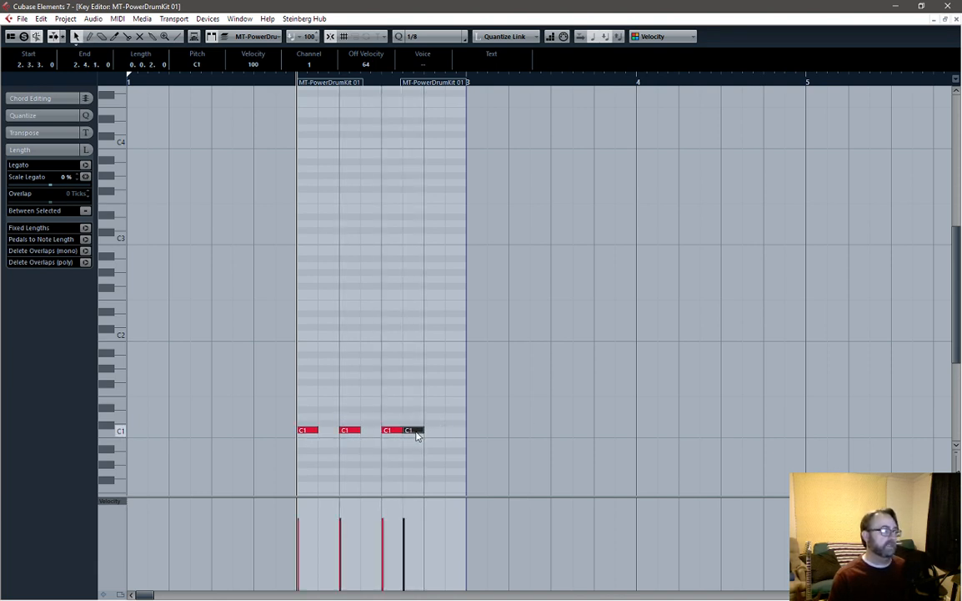
left_click_drag(424, 433, 437, 432)
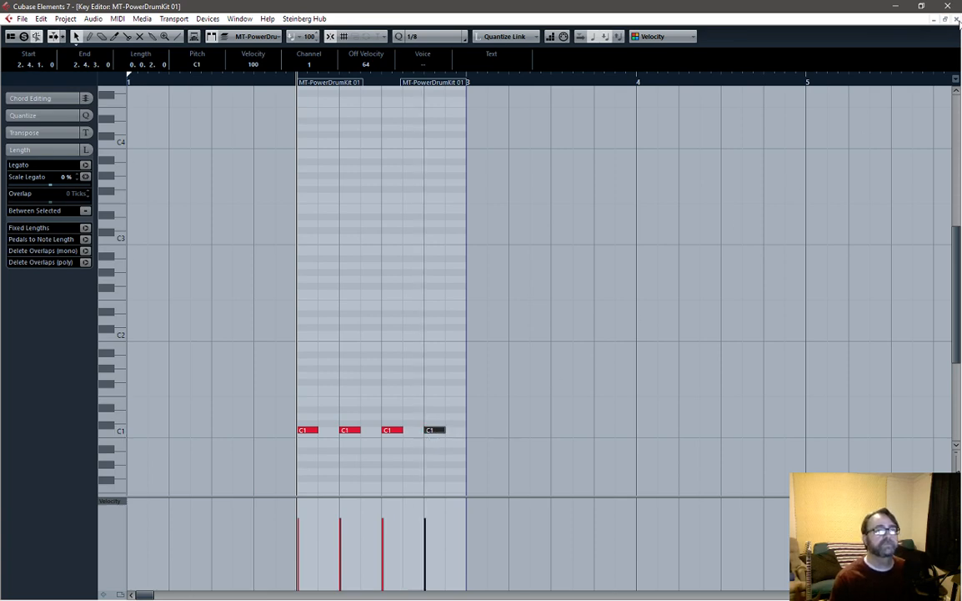
Step: Close the Key Editor and play the project from bar 2 to hear the drum count-in
left_click(956, 20)
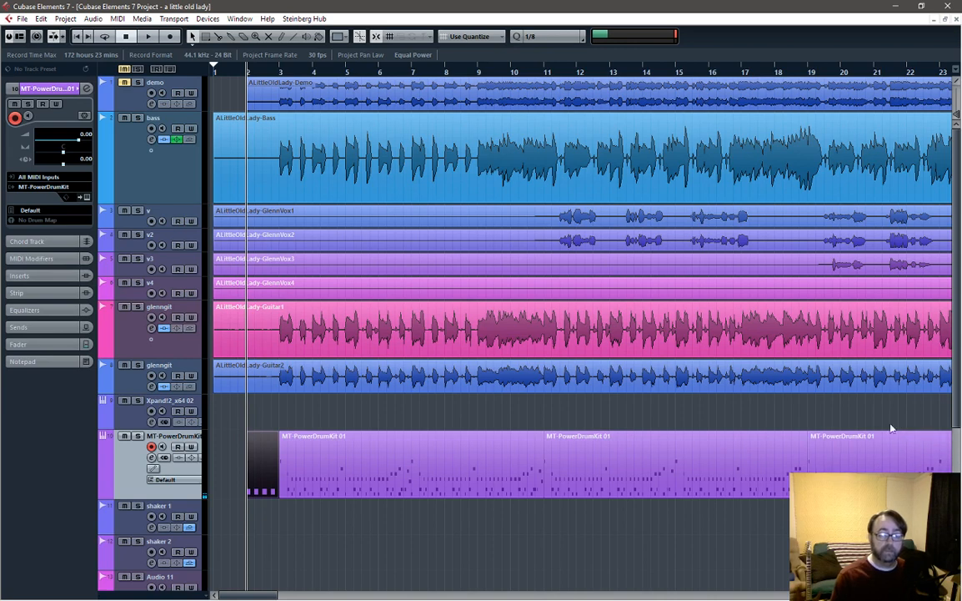
key("space")
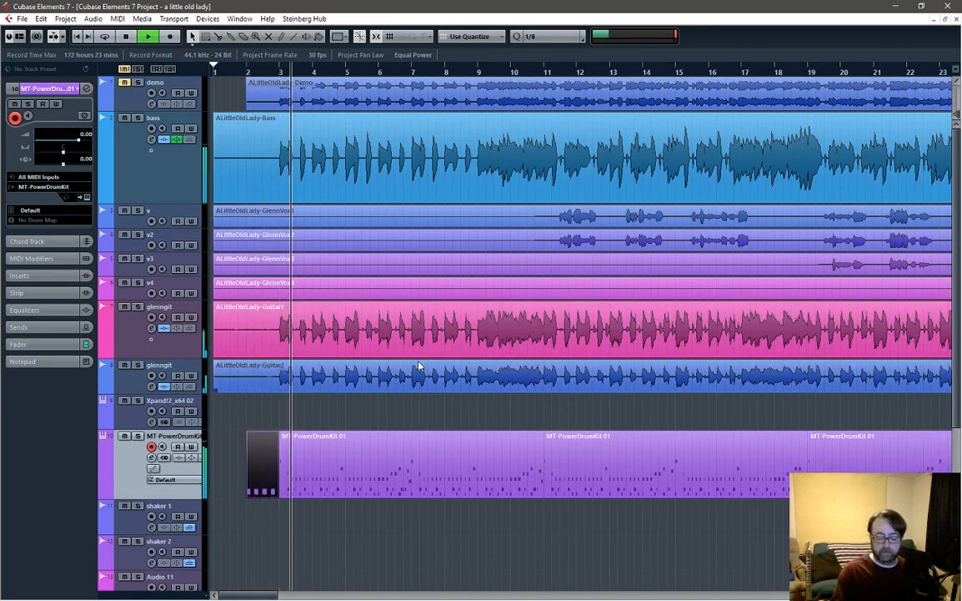
key("space")
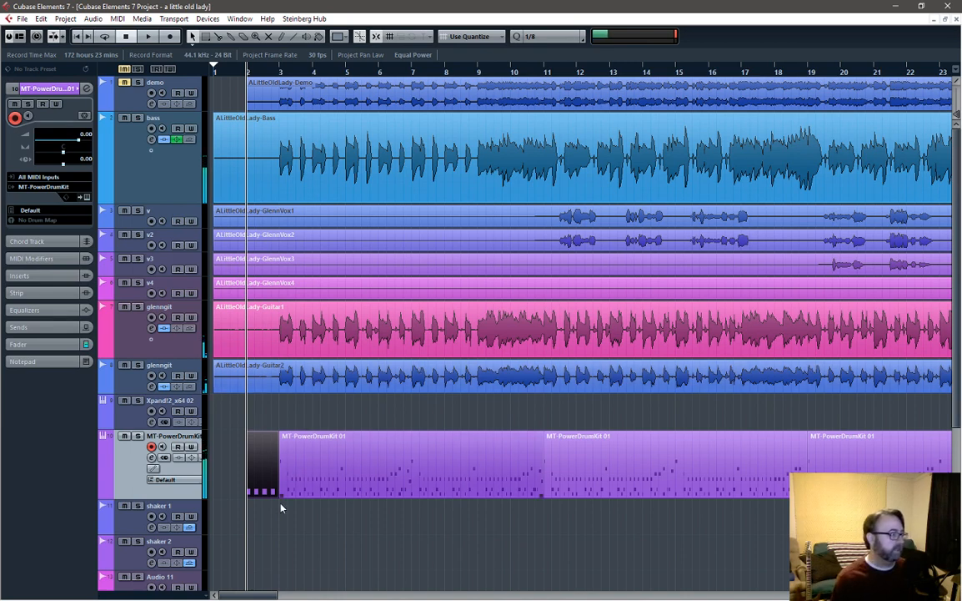
Step: Select the Xpand!2_x64 02 track for the organ part and briefly play the count-in from bar 2
left_click(180, 408)
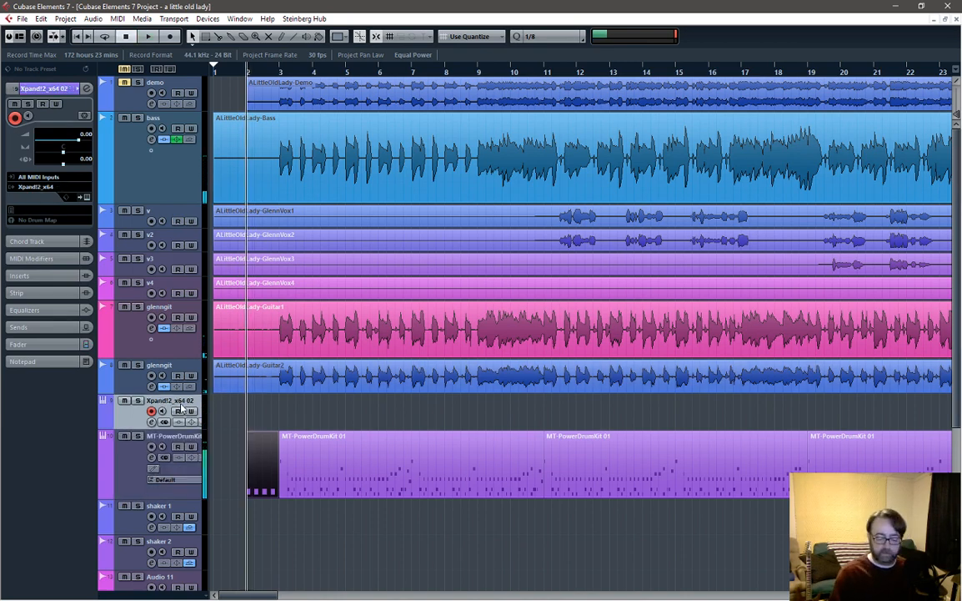
key("space")
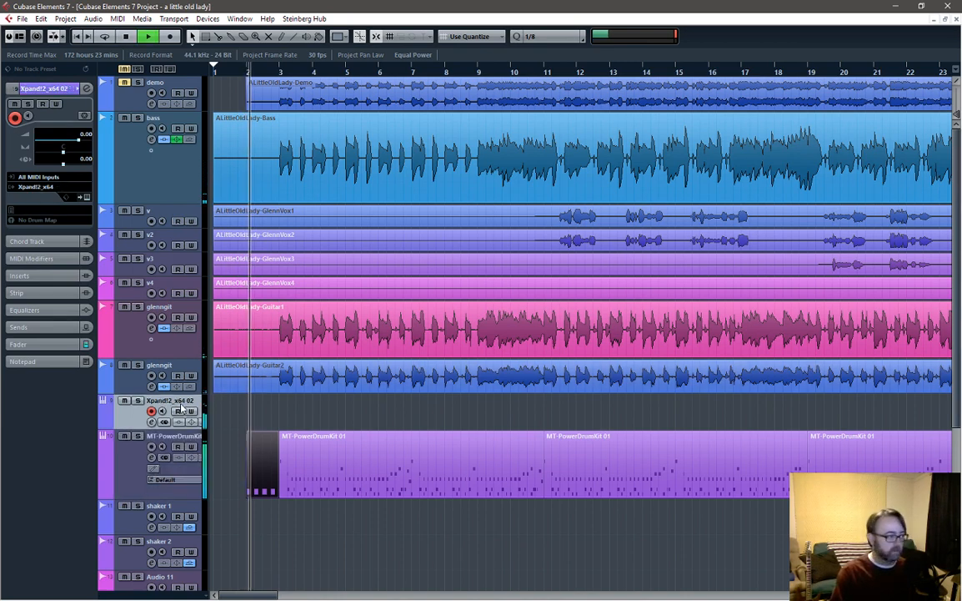
key("space")
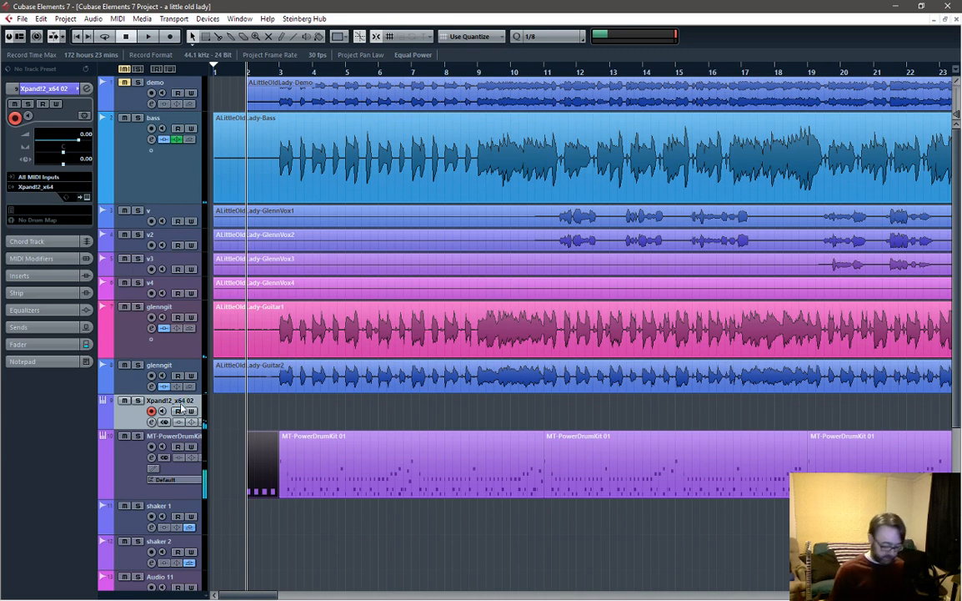
Step: Try recording an organ take on the Xpand!2_x64 02 track from bar 2 and undo the recording
key("F2")
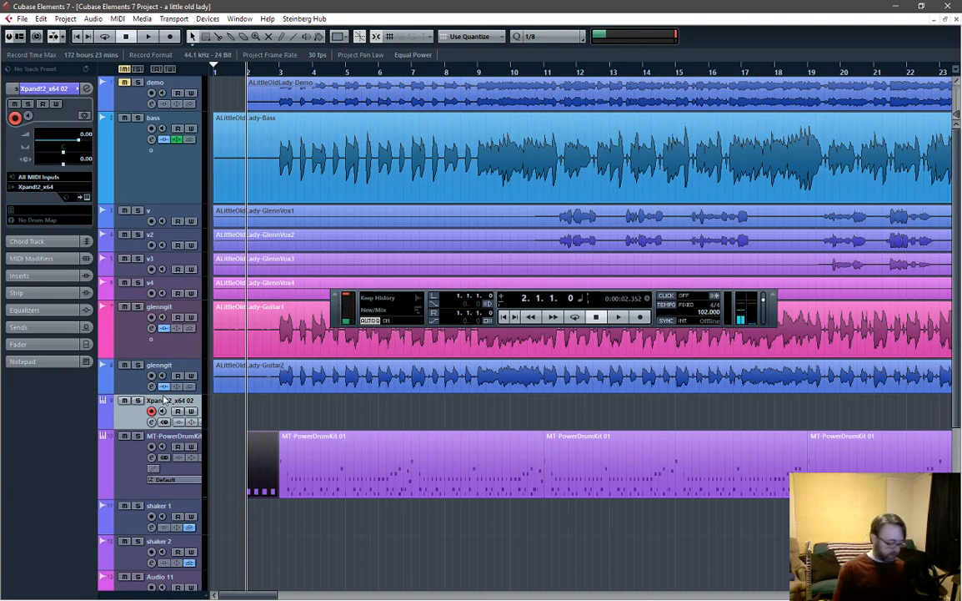
key("F2")
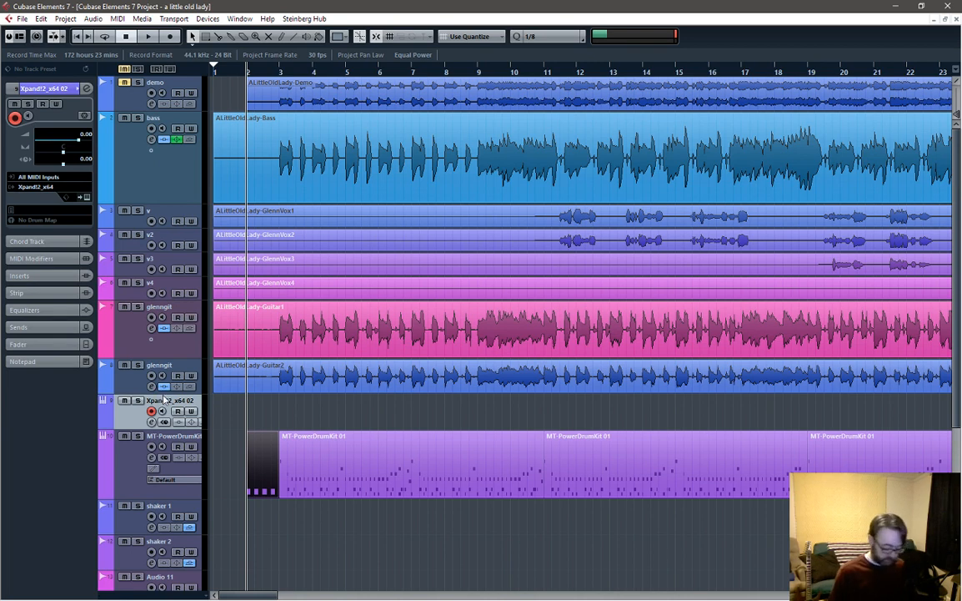
key("KP_Multiply")
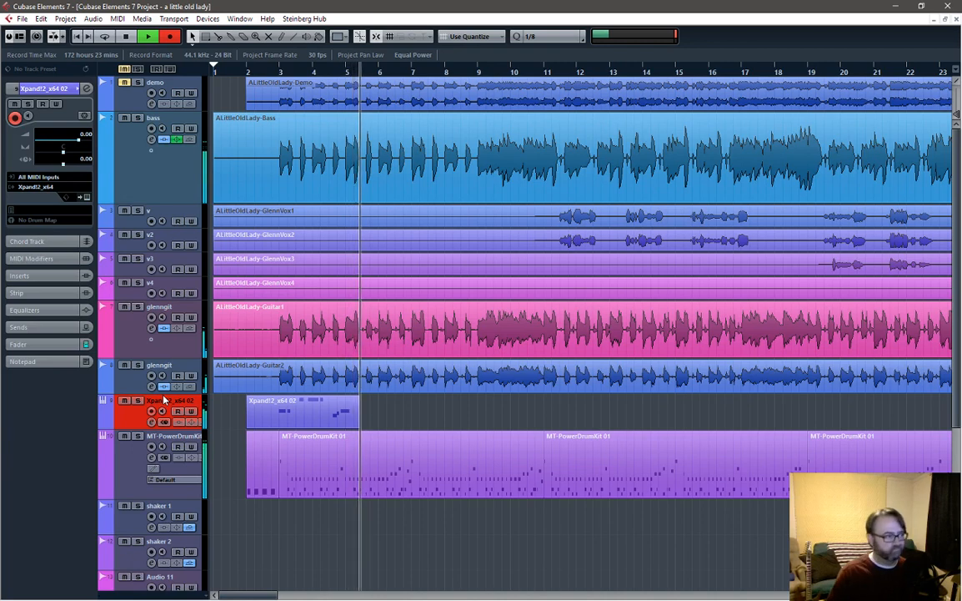
key("space")
key("ctrl+z")
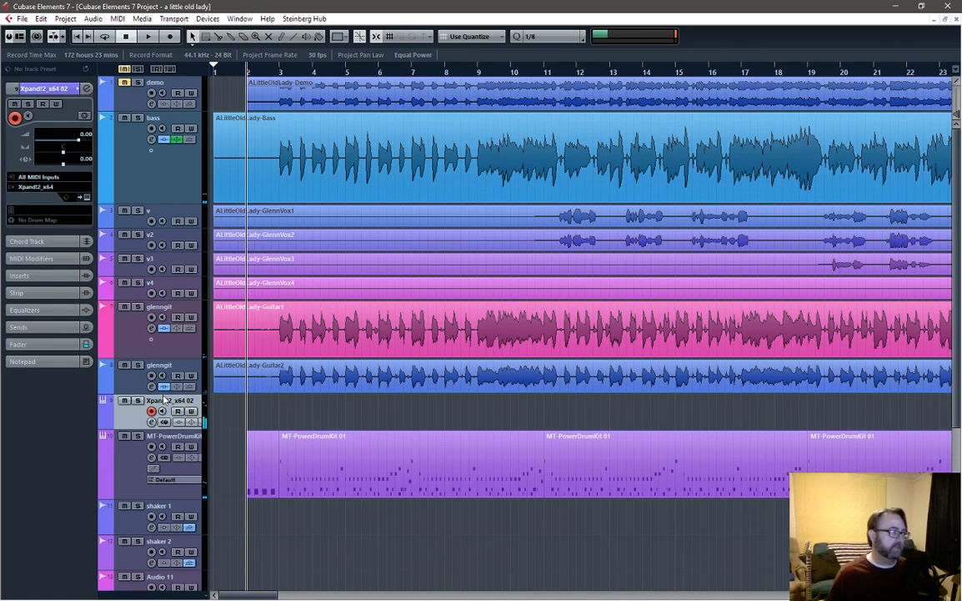
Step: Rehearse the organ part against repeated playback of the song from bar 2
key("space")
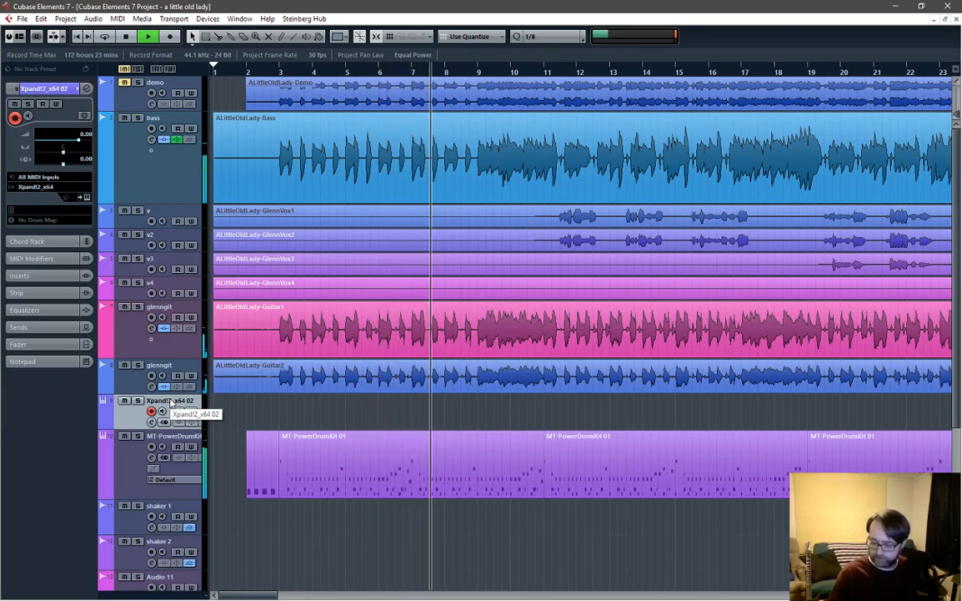
key("space")
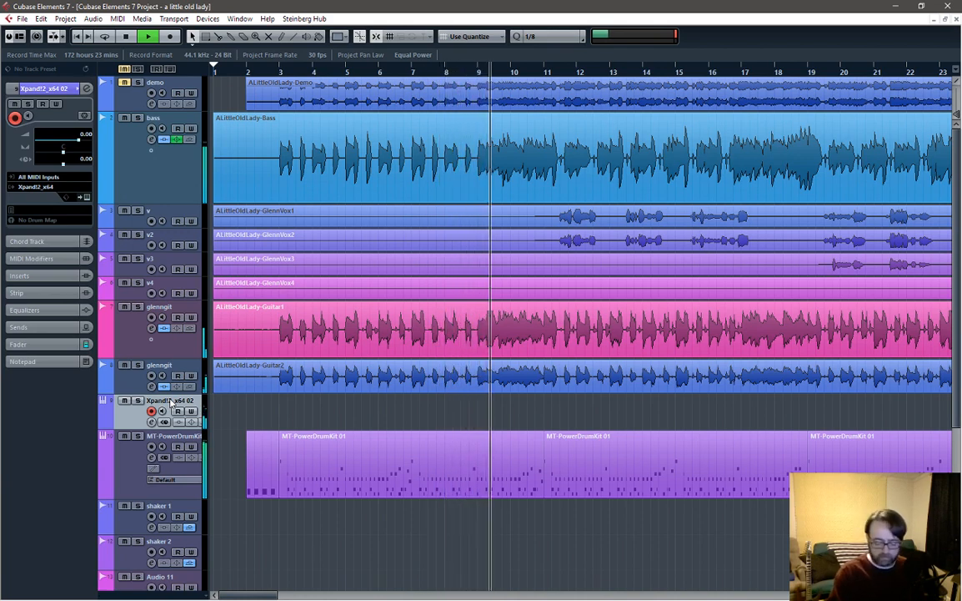
key("space")
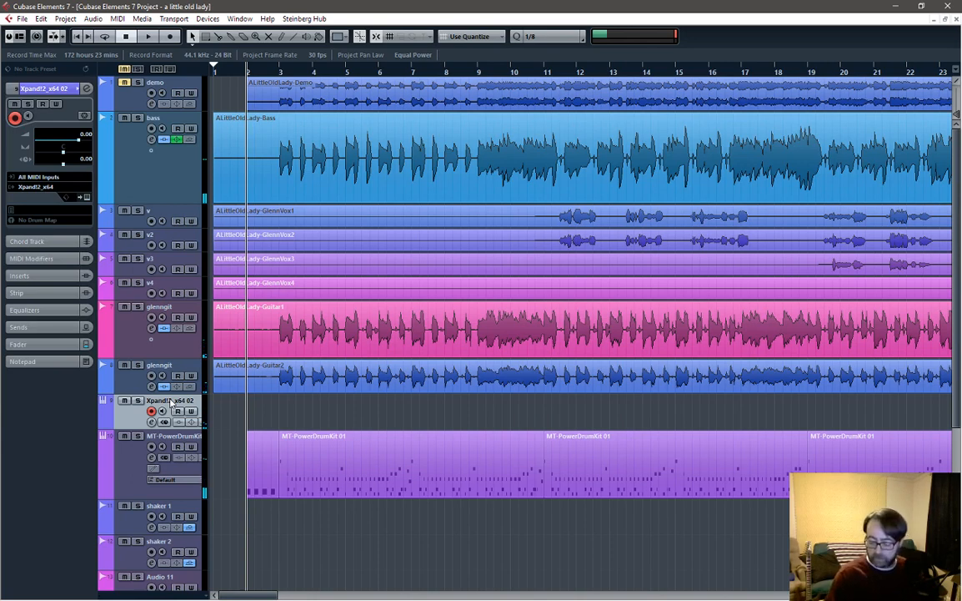
key("space")
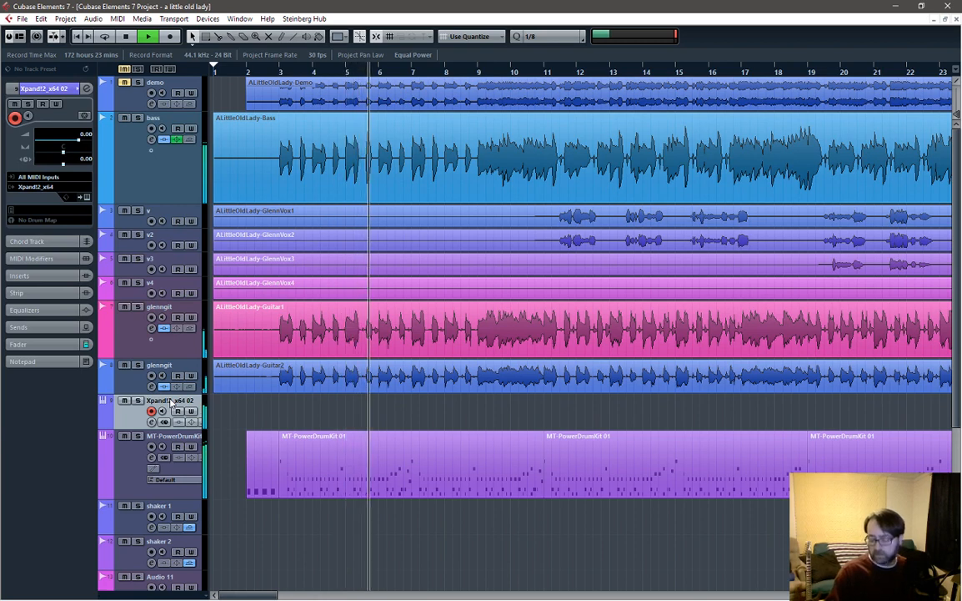
key("space")
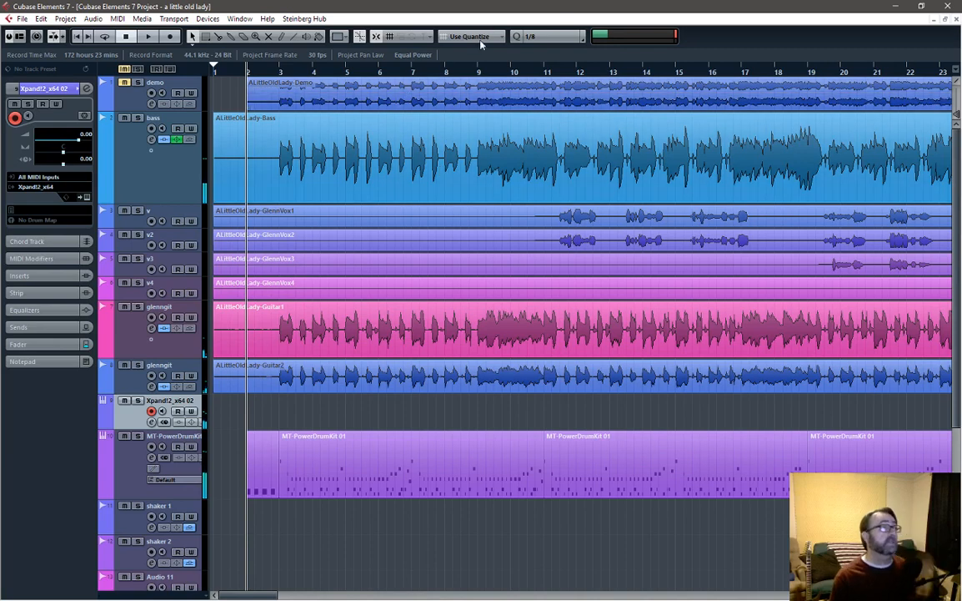
Step: Place the project cursor at bar 9 and audition the mix through the first verse
left_click(478, 70)
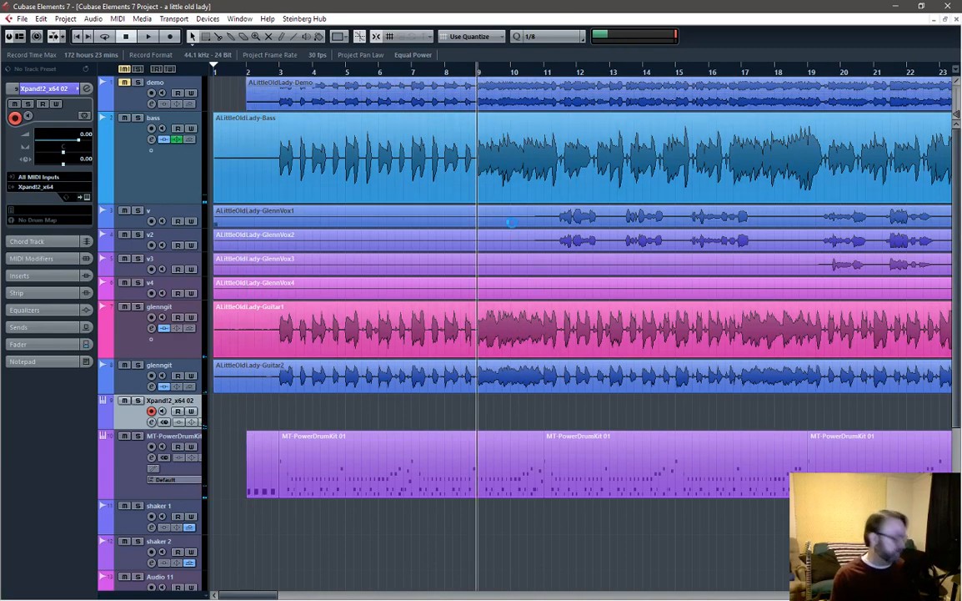
key("space")
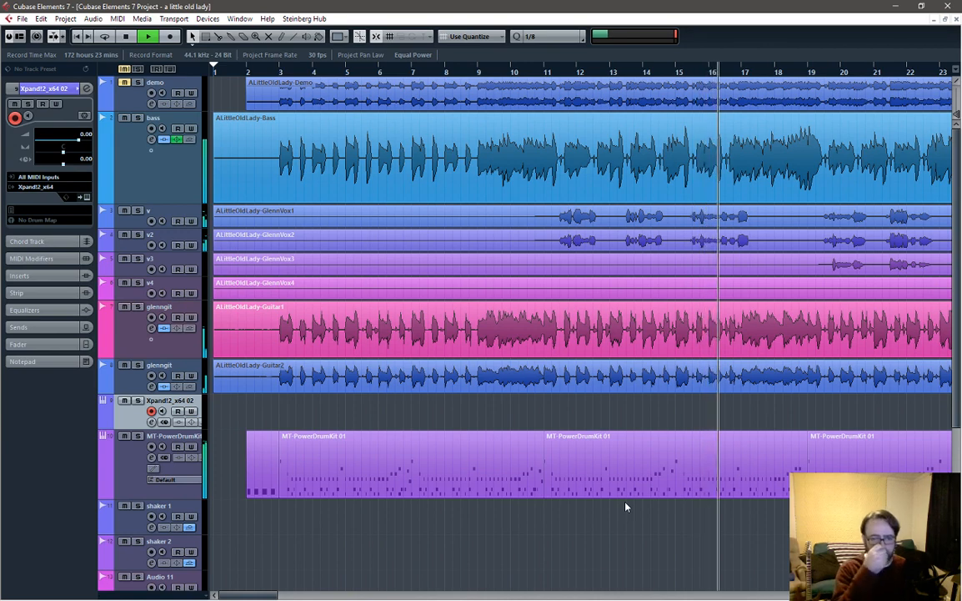
key("space")
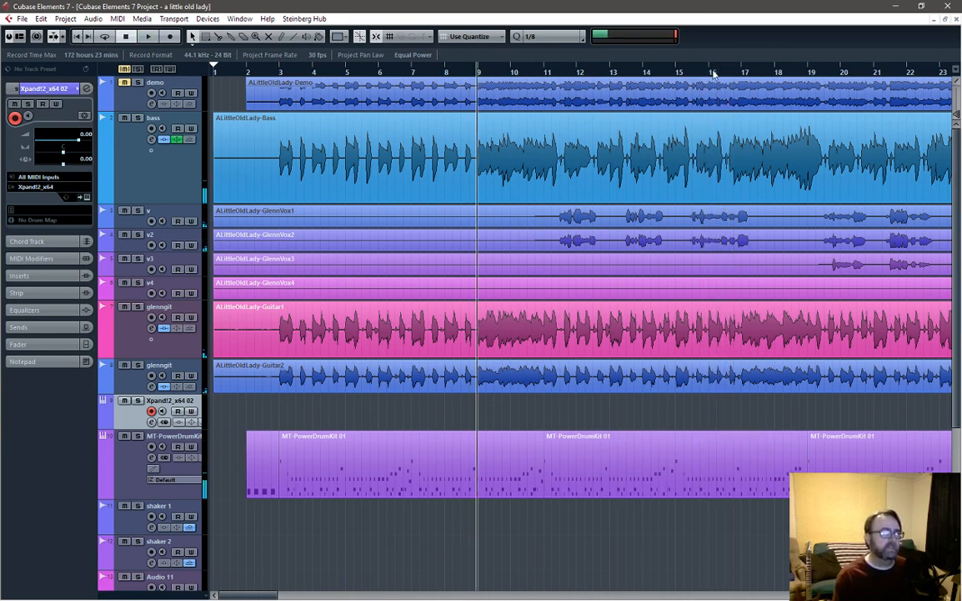
Step: Audition the mix from bar 19, and play it again from bar 26 across the section change at bar 27
left_click(808, 71)
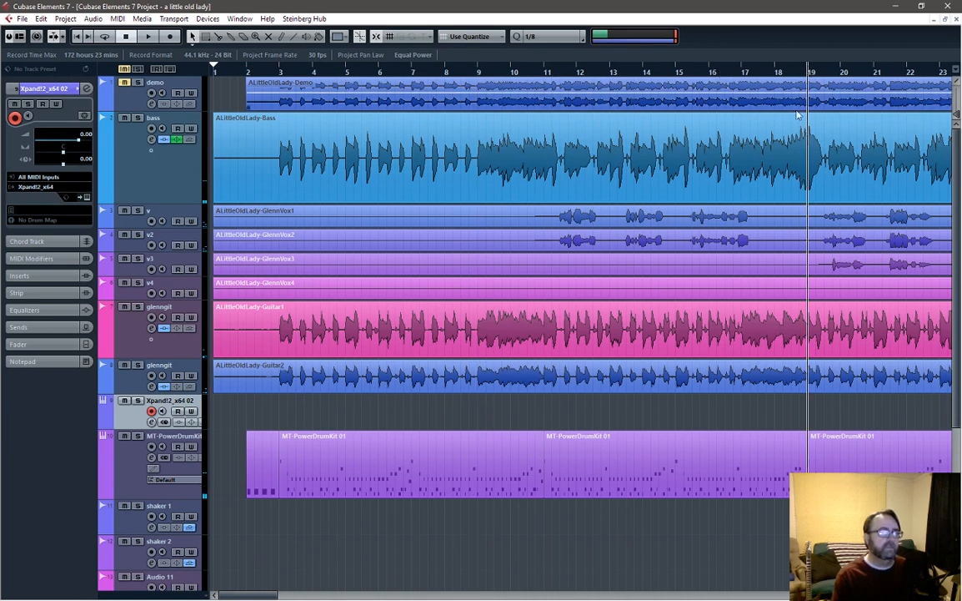
key("space")
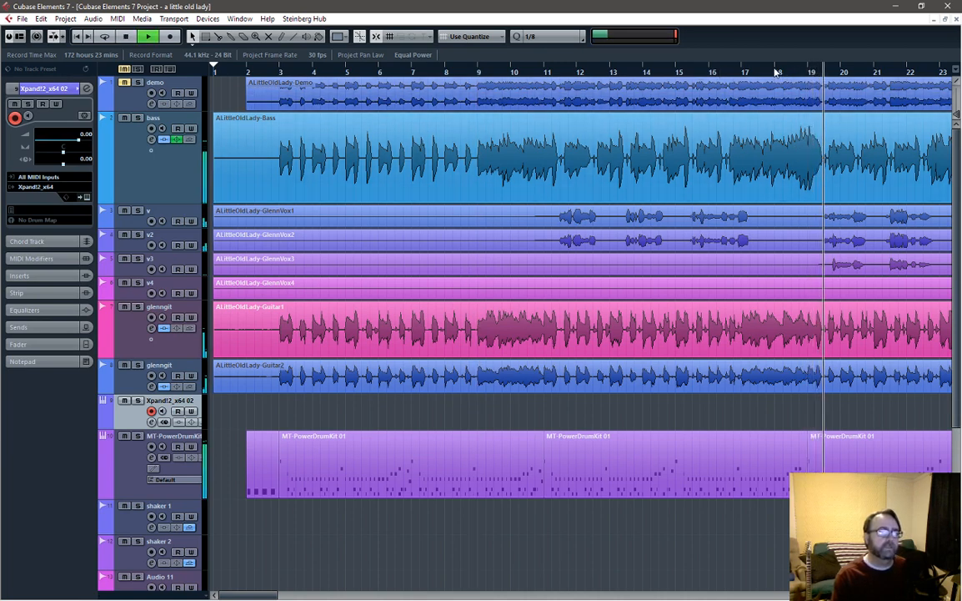
left_click_drag(265, 597, 293, 597)
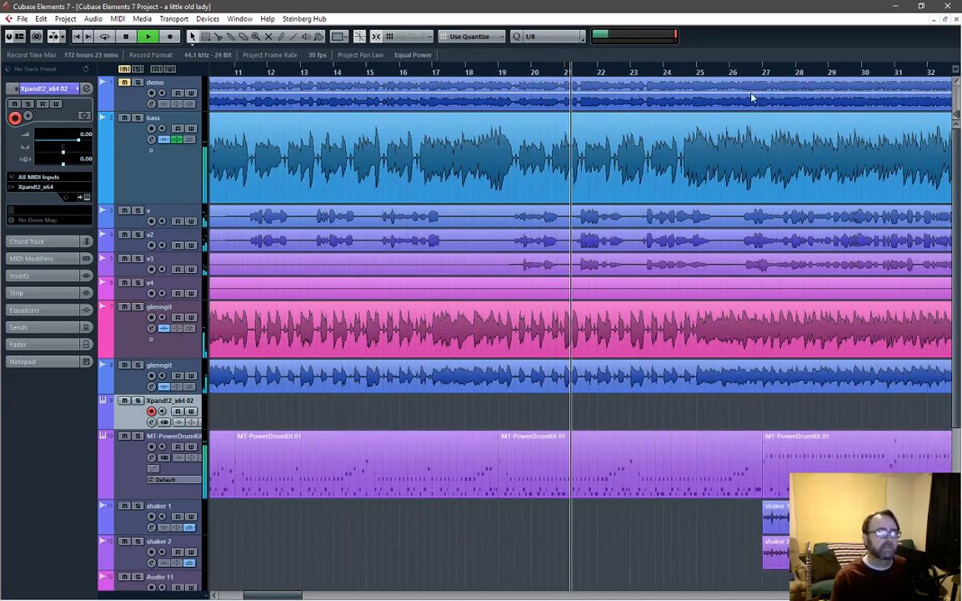
left_click(732, 75)
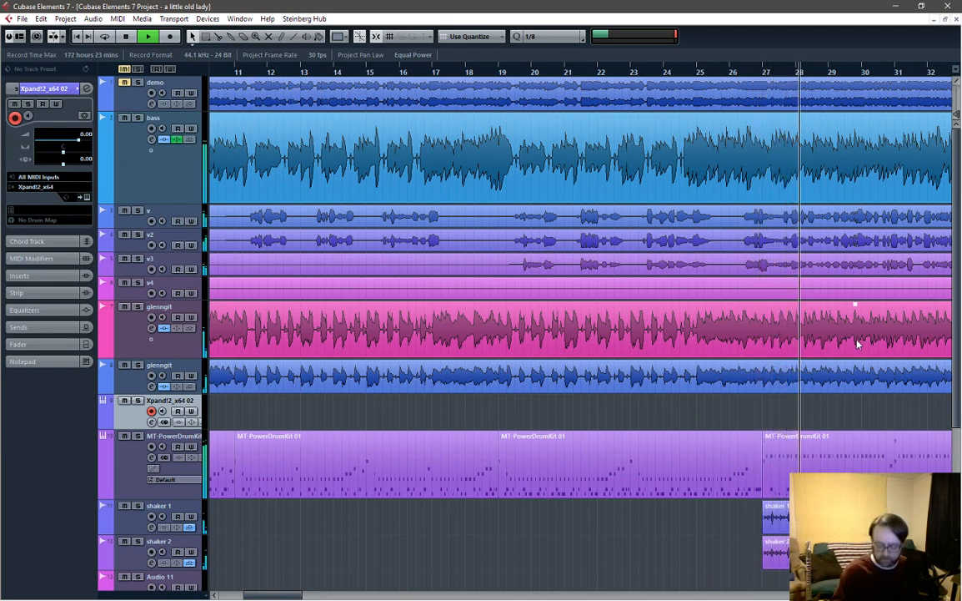
key("space")
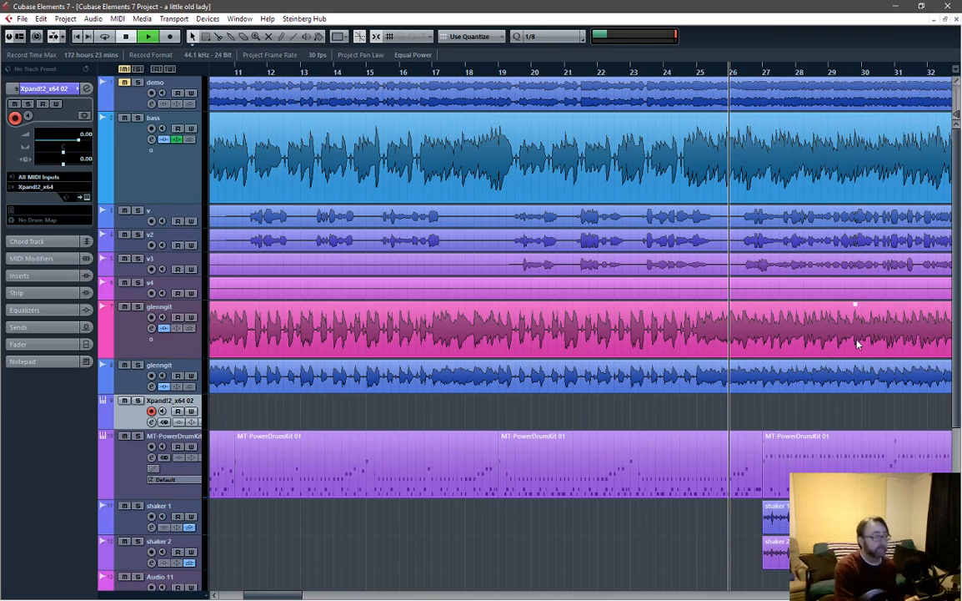
key("space")
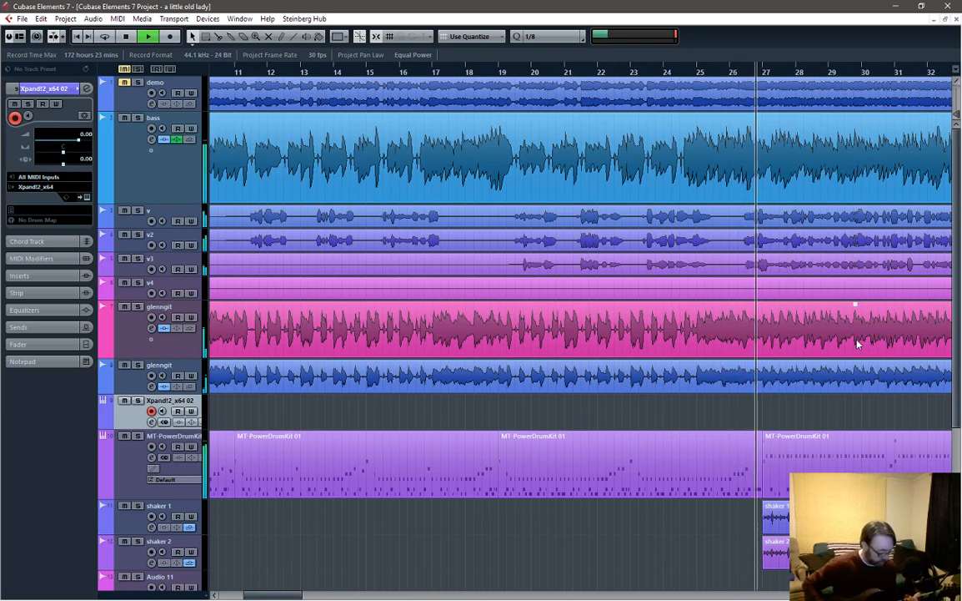
Step: Switch to VoiceMeeter Banana, route Hardware Input 1 to output A1, and return to the Cubase project
key("space")
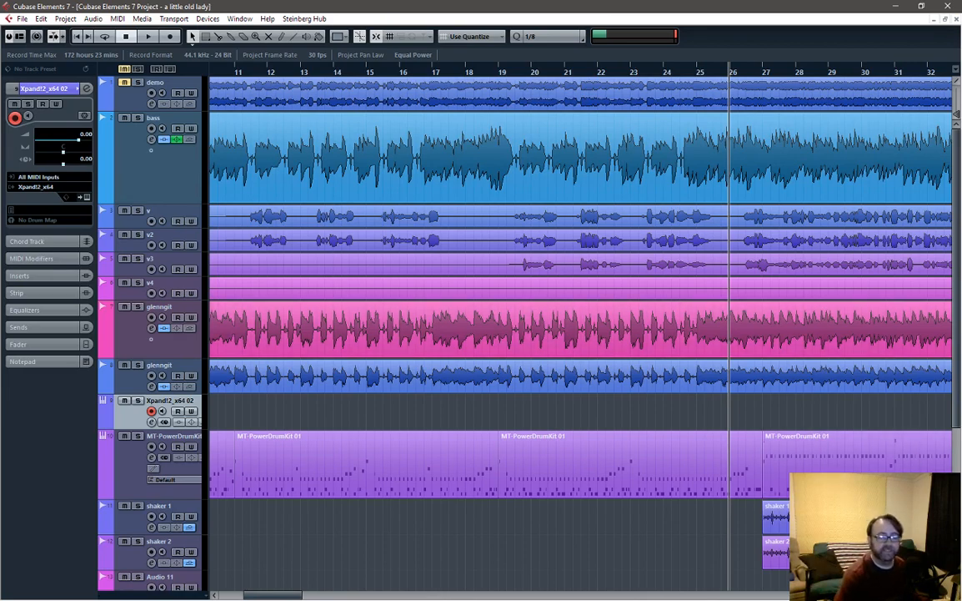
key("alt+Tab")
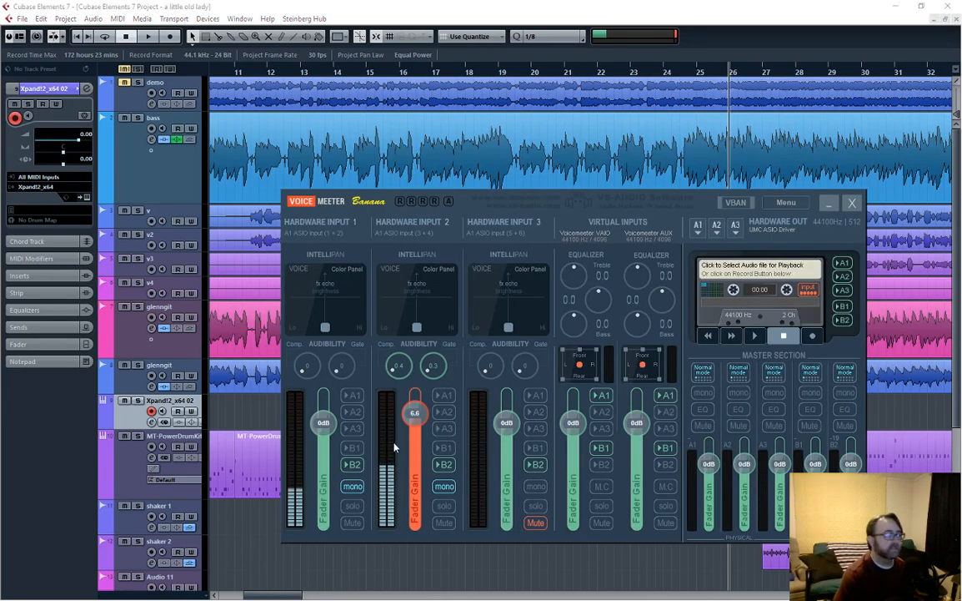
left_click(352, 395)
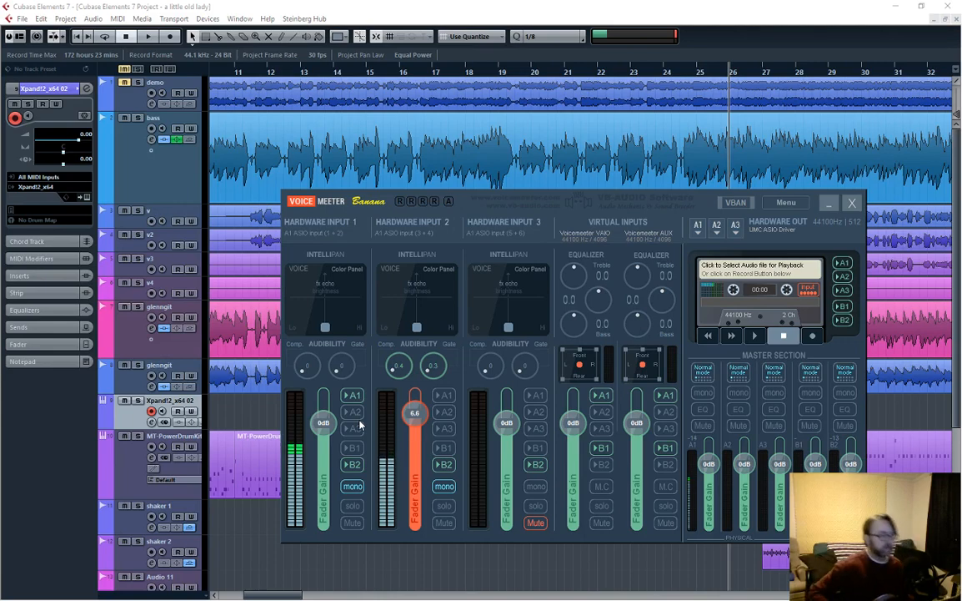
left_click(722, 9)
Step: Audition the mix from bar 26, and play it again with the project cursor placed at bar 27
key("space")
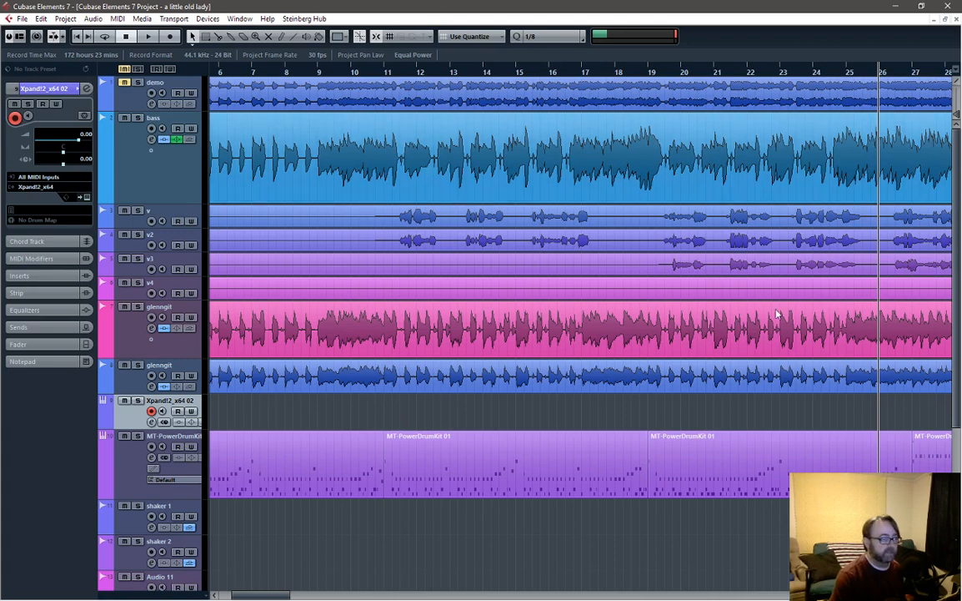
key("space")
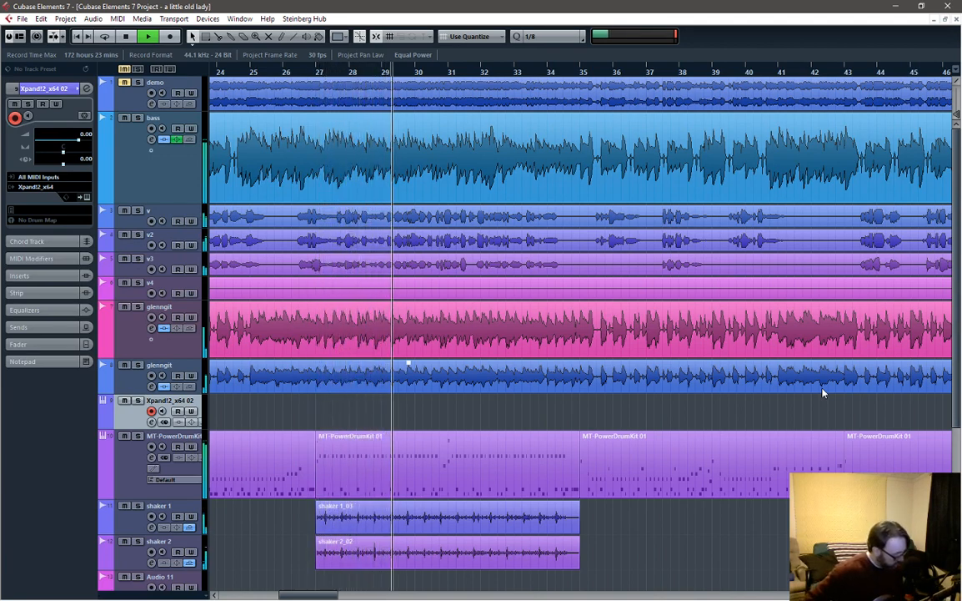
key("space")
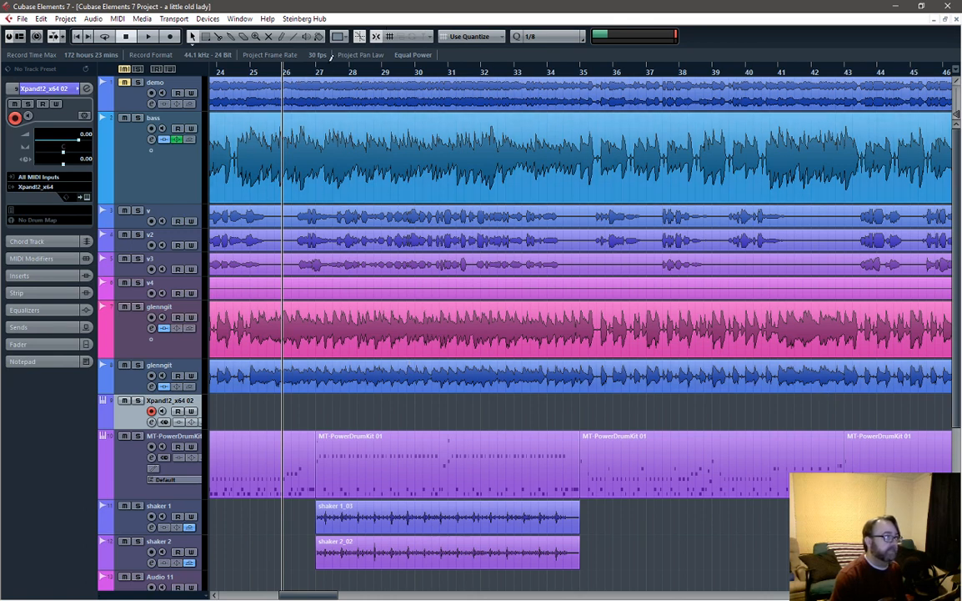
left_click(317, 73)
key("space")
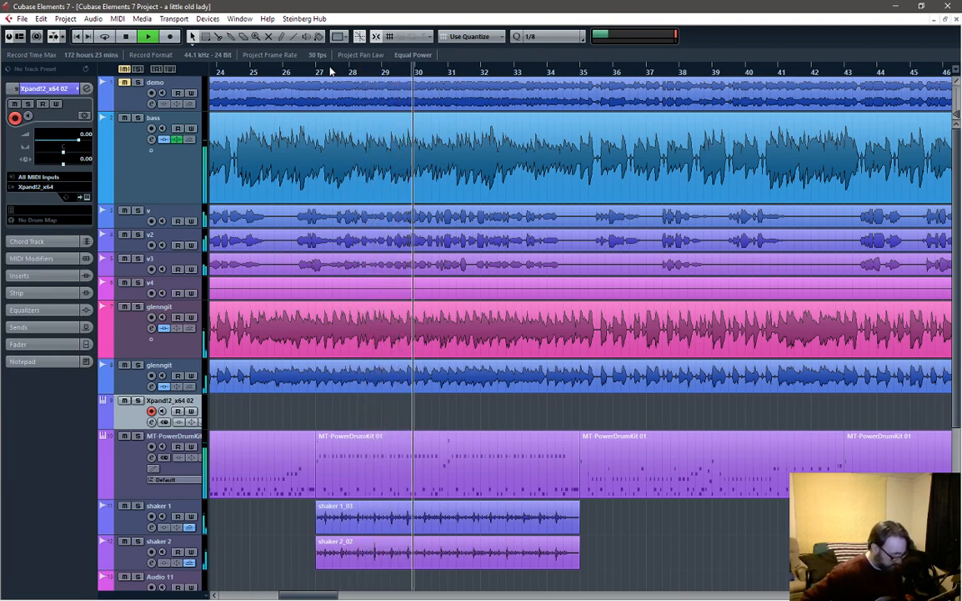
key("space")
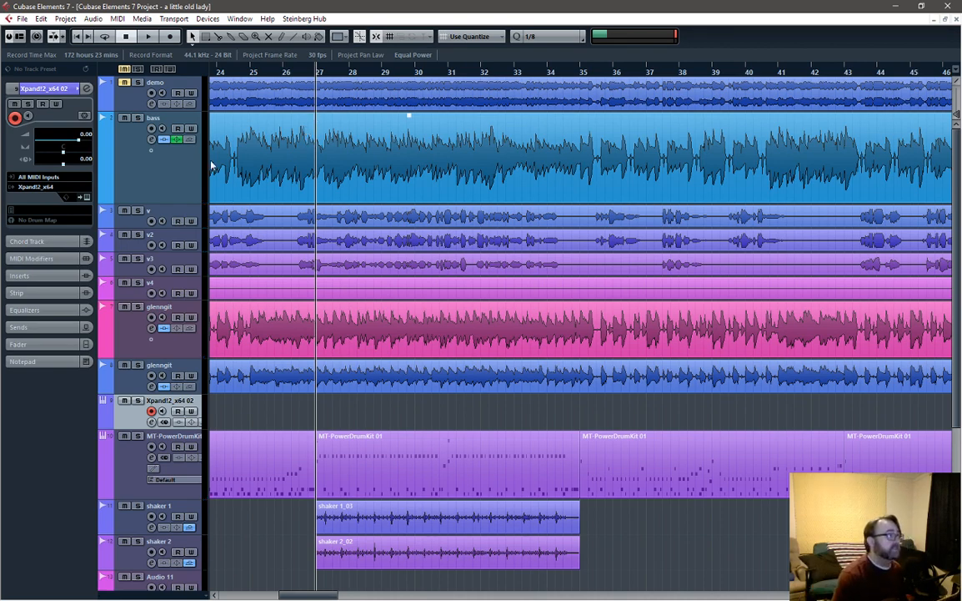
Step: Solo the bass track and play it repeatedly from bar 27 to study its line
key("space")
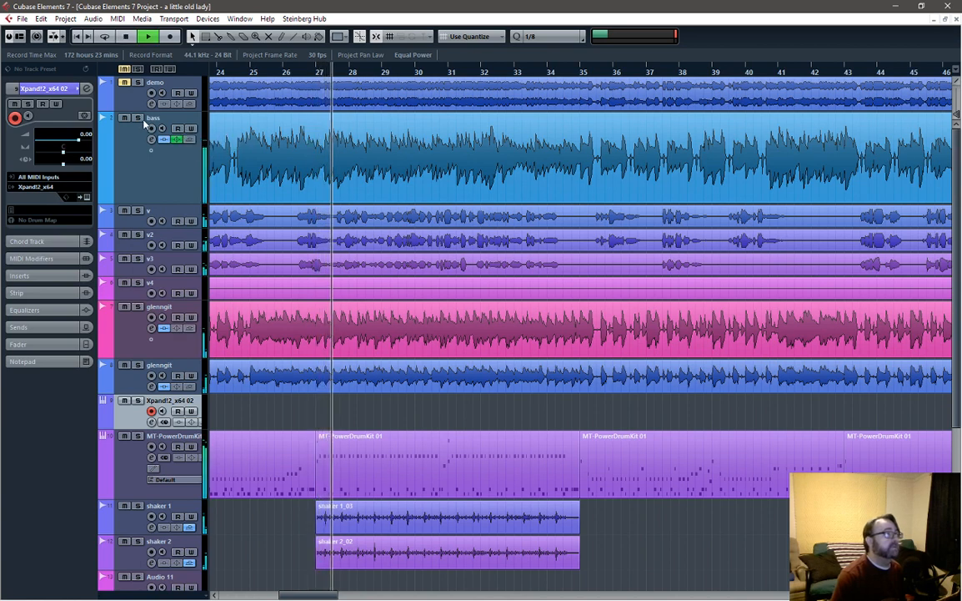
left_click(143, 122)
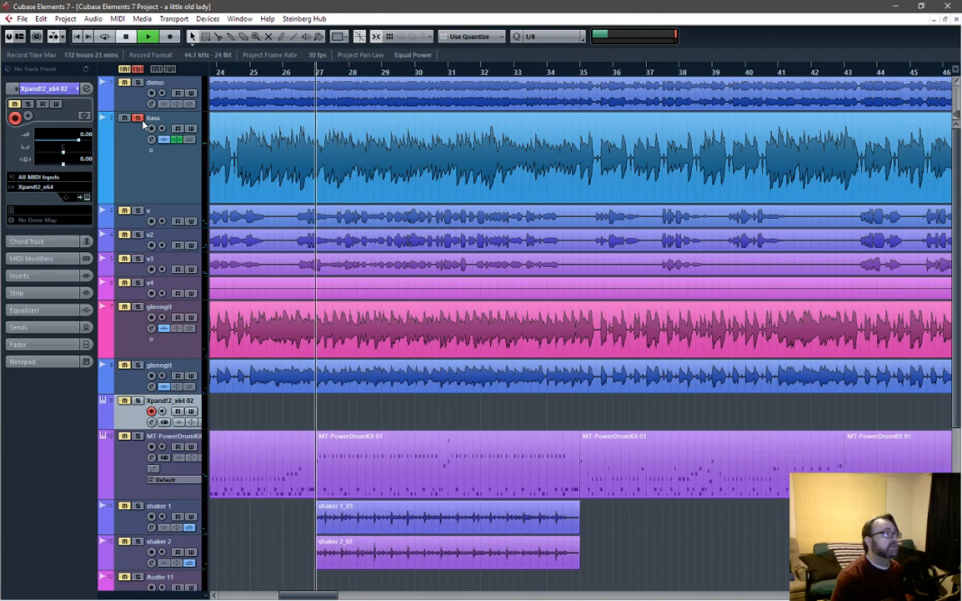
key("space")
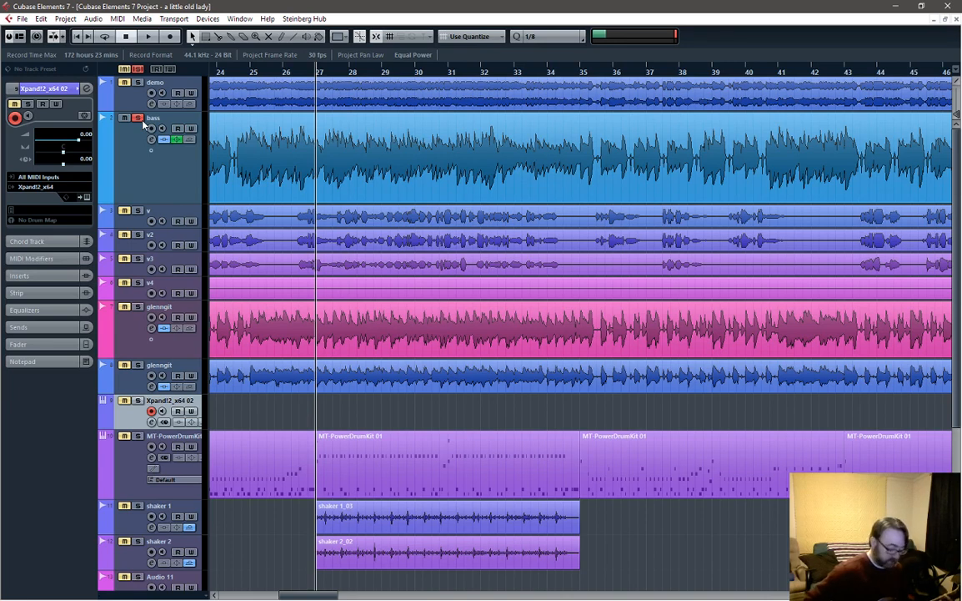
key("space")
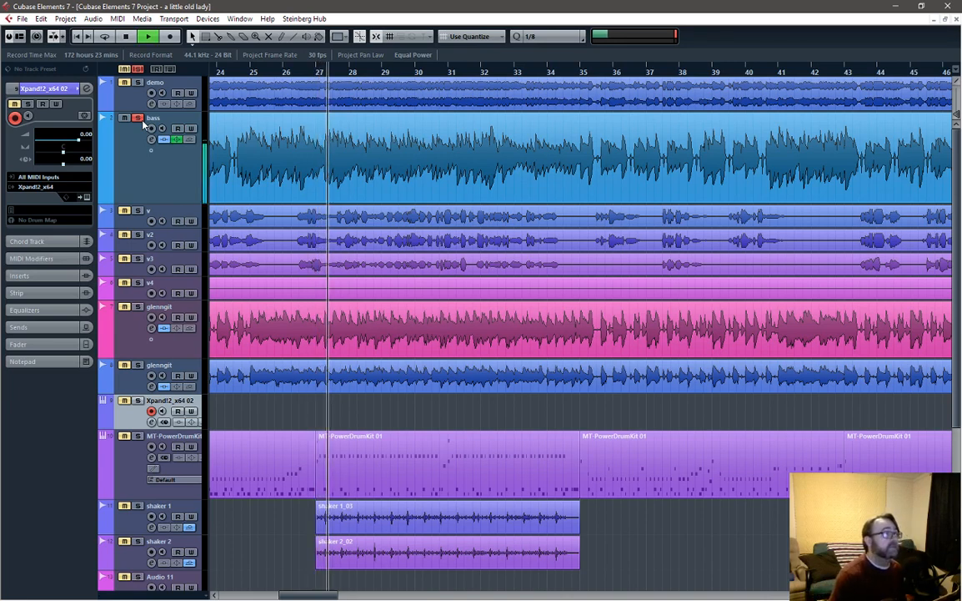
key("space")
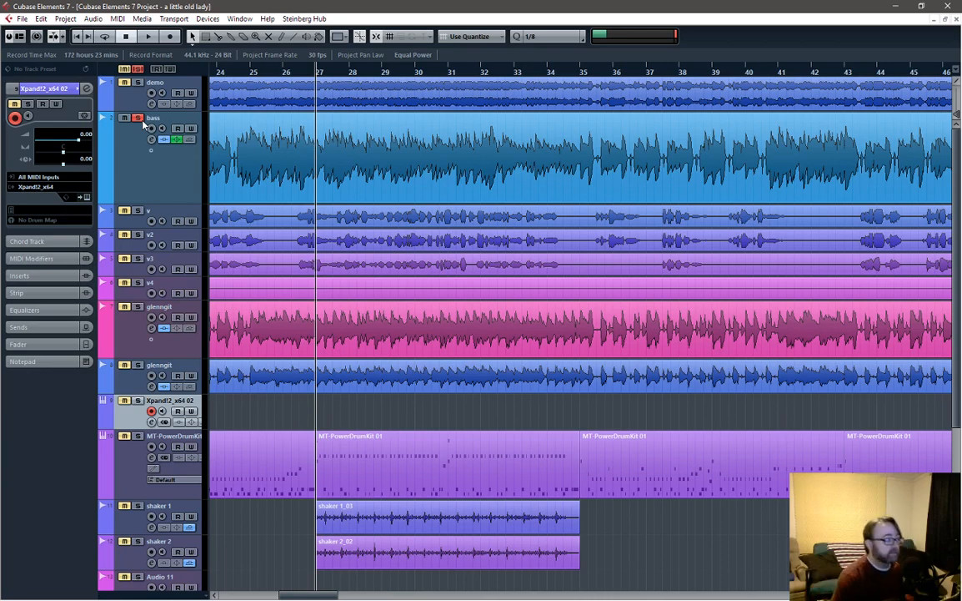
Step: Rename the Audio 11 track as rg and clear the bass track's solo
scroll(455, 371, "down", 4)
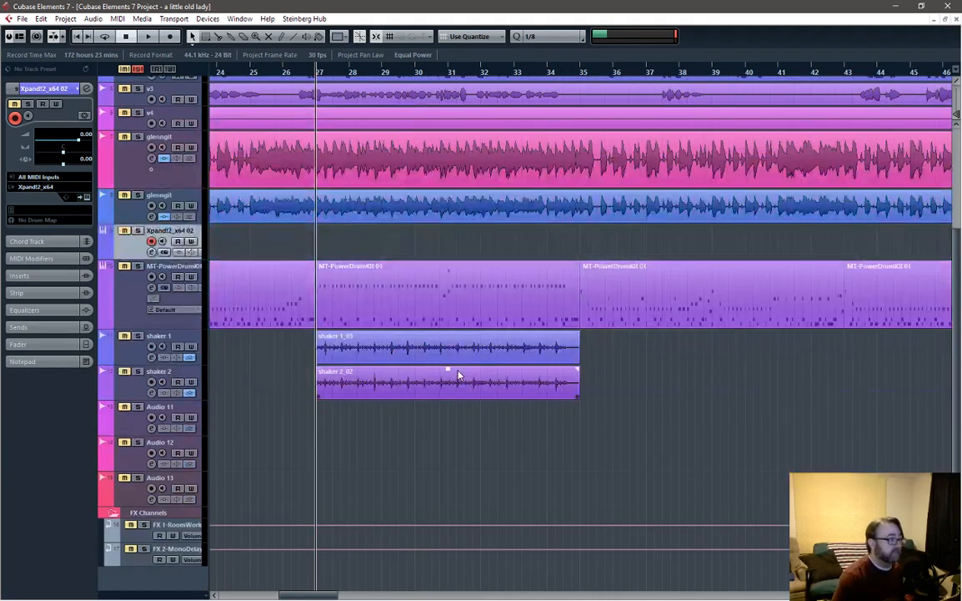
left_click(162, 415)
double_click(167, 408)
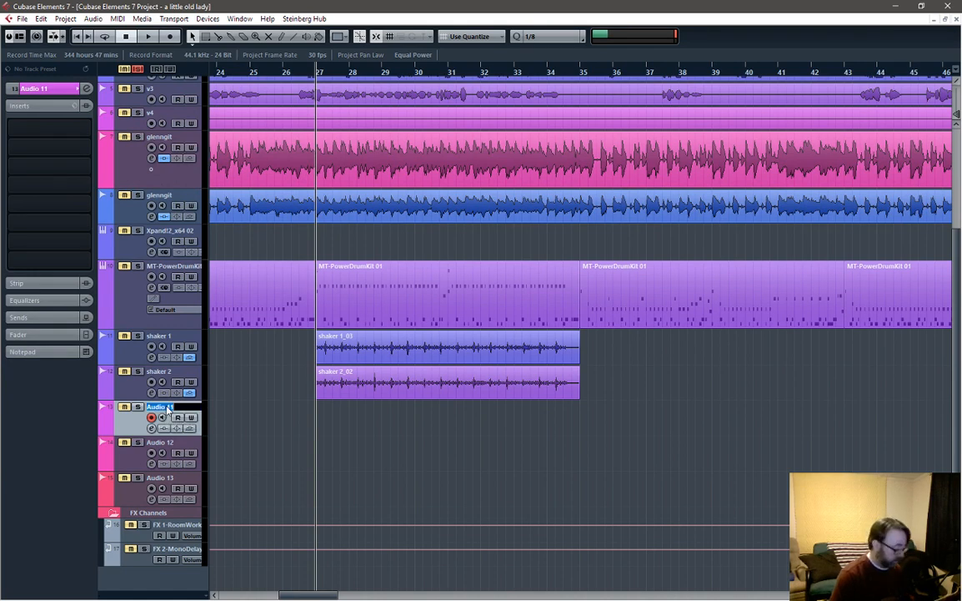
type("rg")
key("Return")
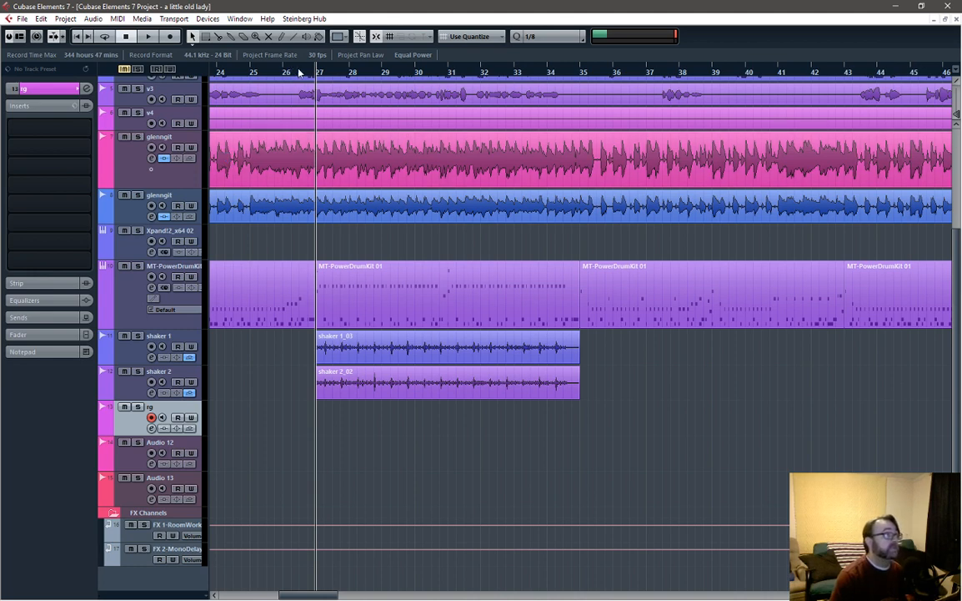
Step: Rehearse against the full mix from bar 27, and replay the passage from around bar 31
key("space")
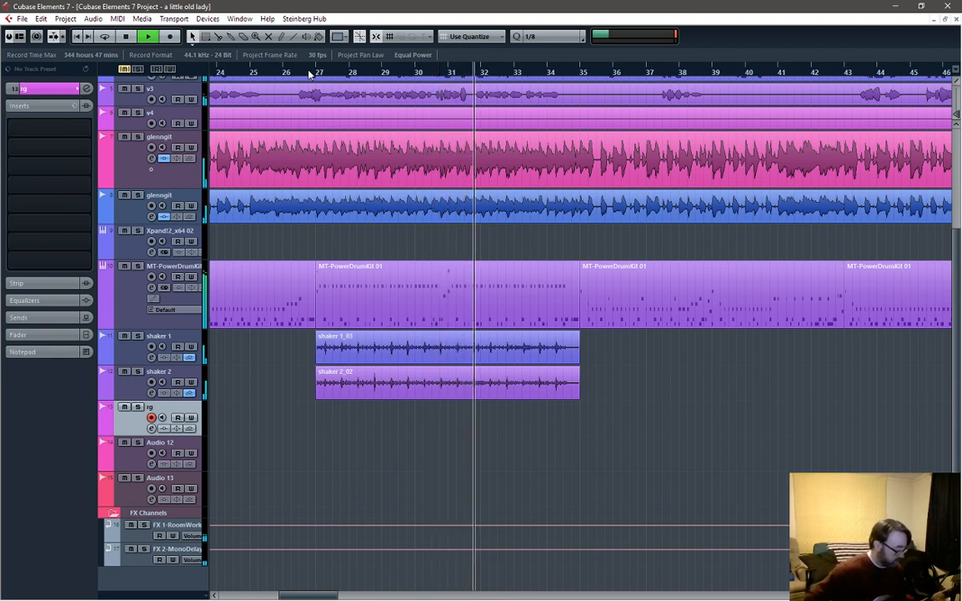
key("space")
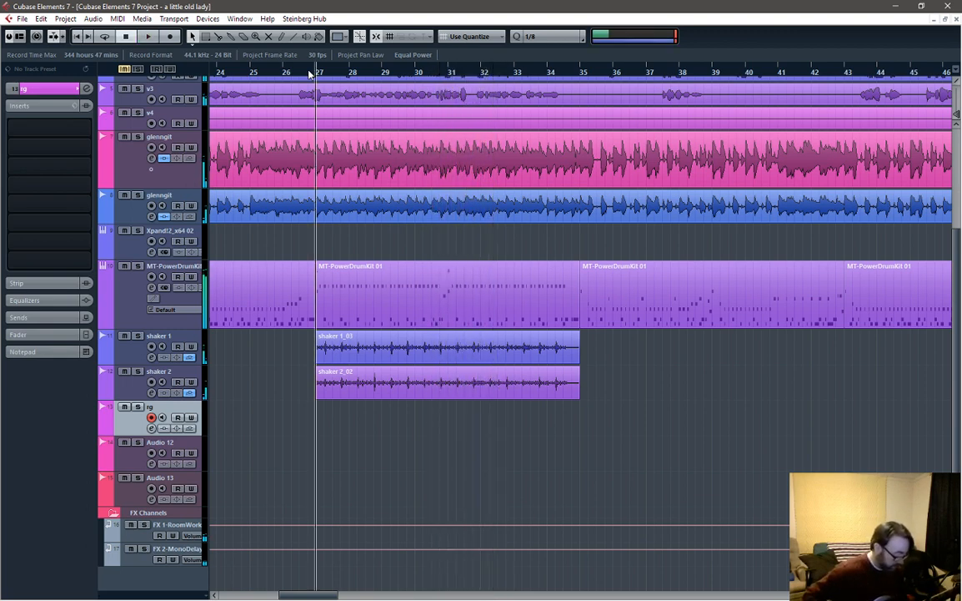
left_click(446, 73)
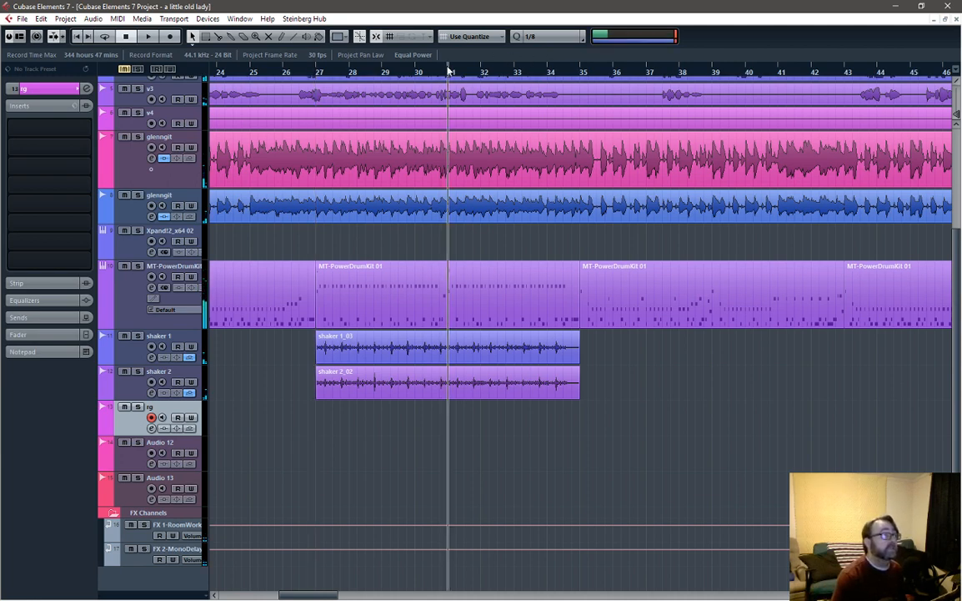
key("space")
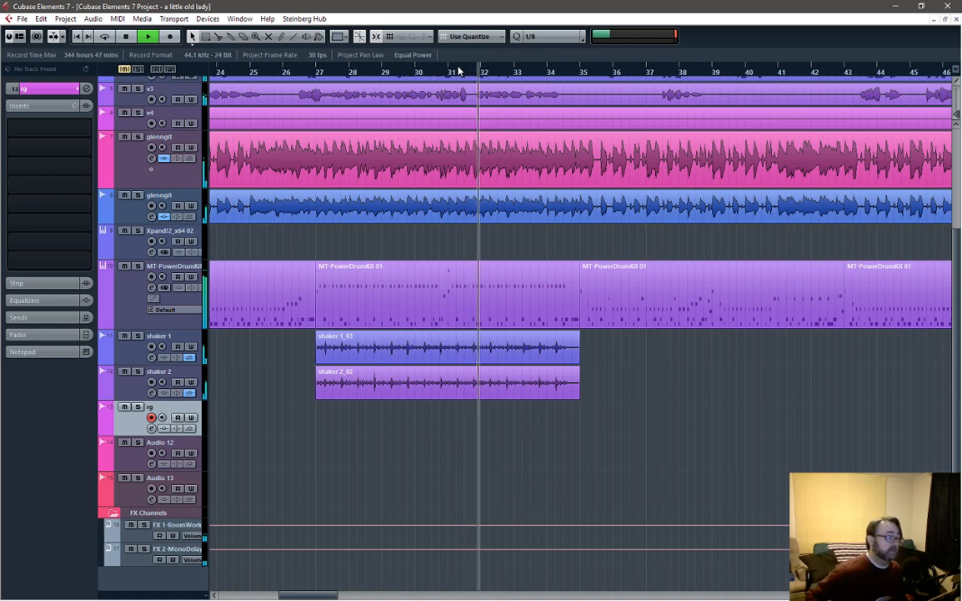
key("space")
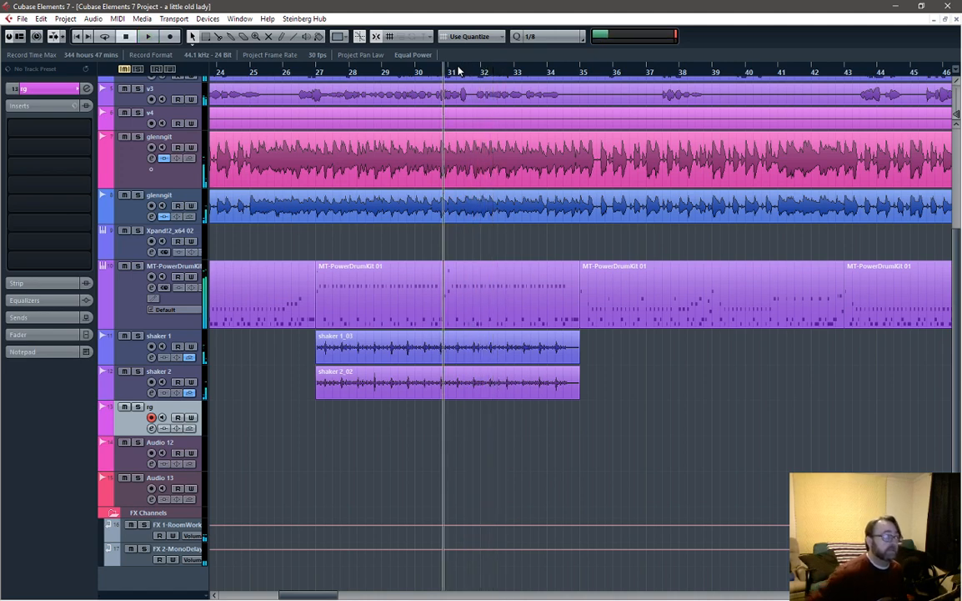
key("space")
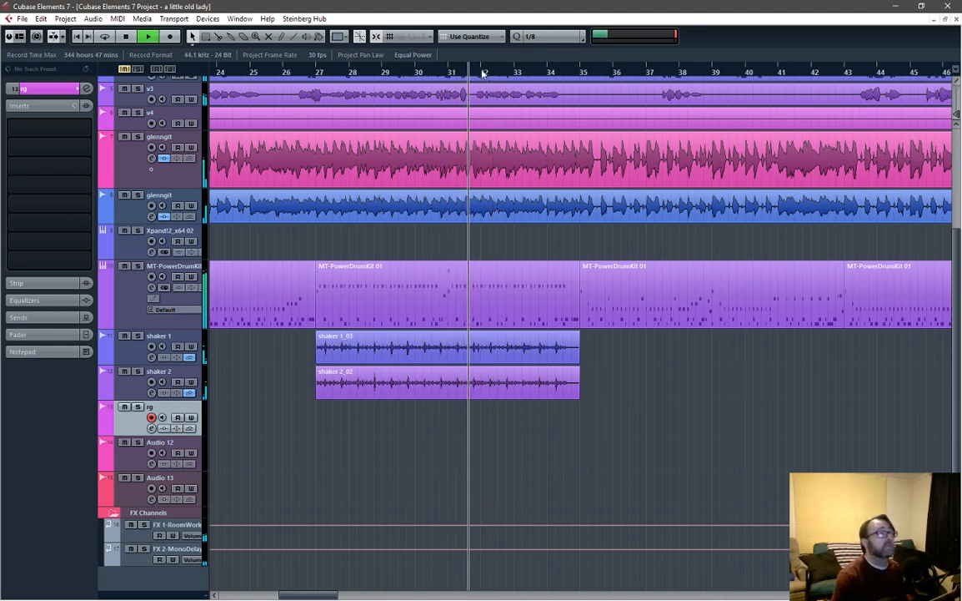
Step: Loop the first half of bar 32 and solo the bass and both glenngit tracks
key("space")
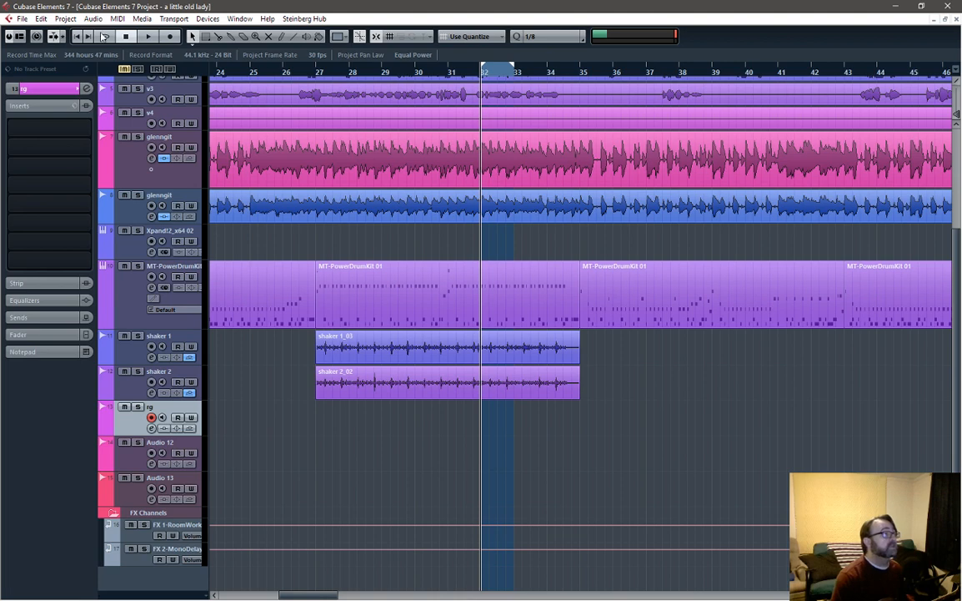
key("space")
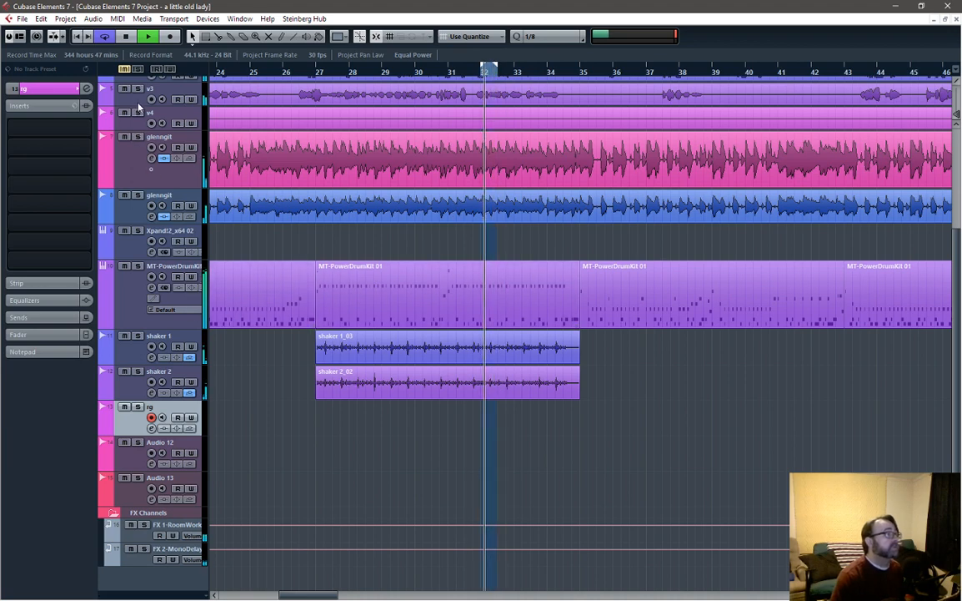
left_click(138, 136)
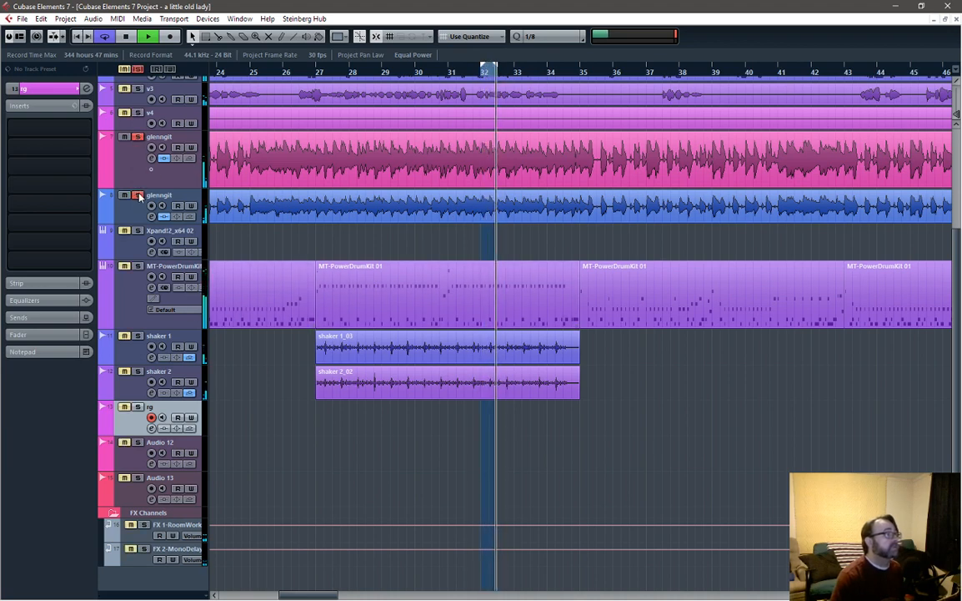
scroll(133, 204, "up", 3)
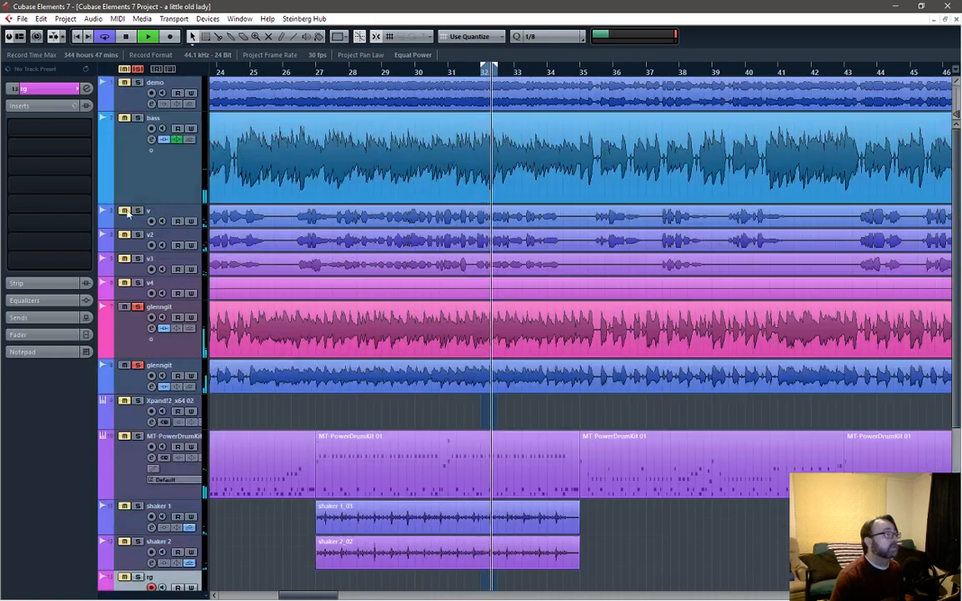
left_click(138, 117)
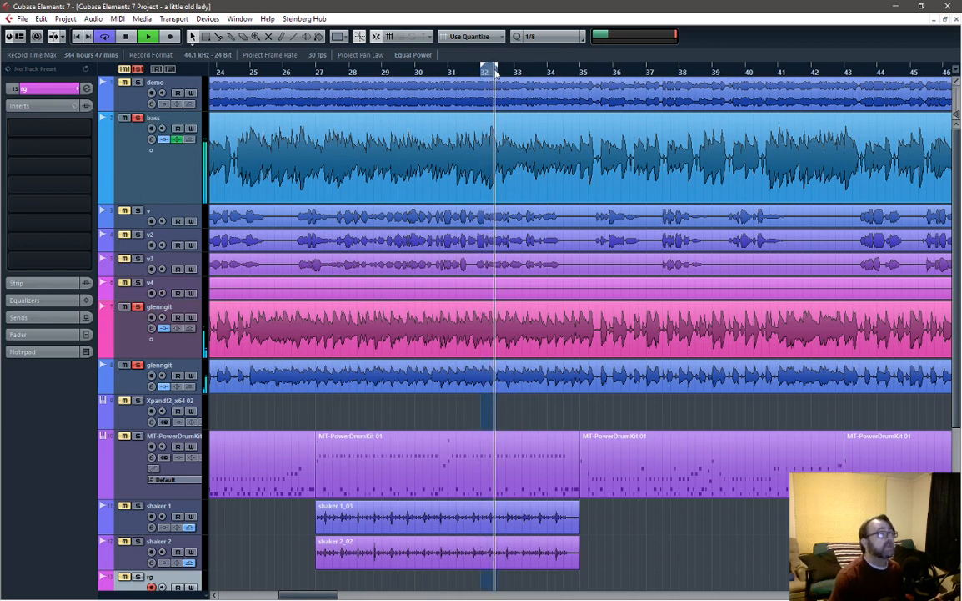
Step: Extend the loop's end in stages to bars 33, 34 and 35, playing the soloed tracks along the way
left_click_drag(495, 66, 515, 68)
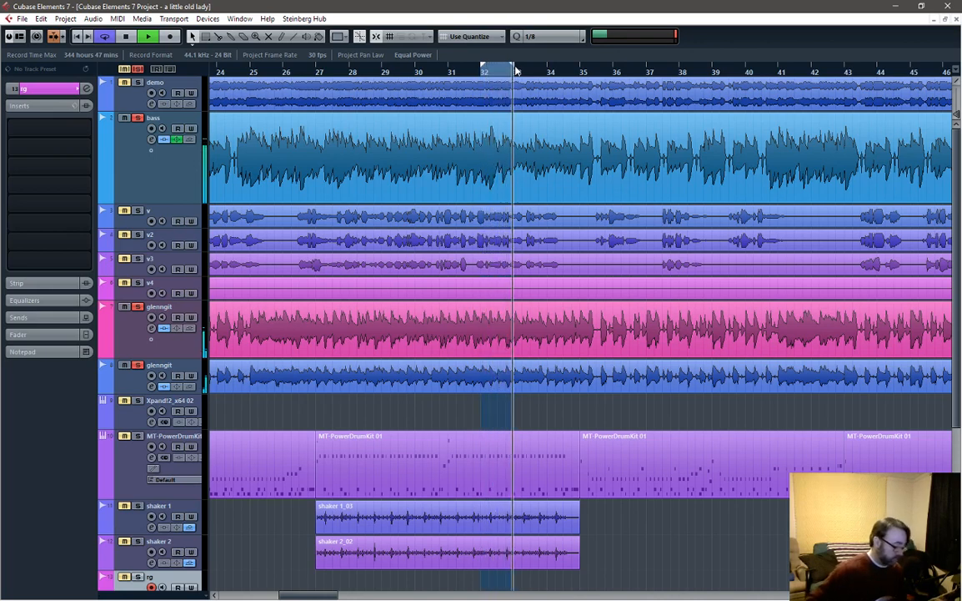
key("space")
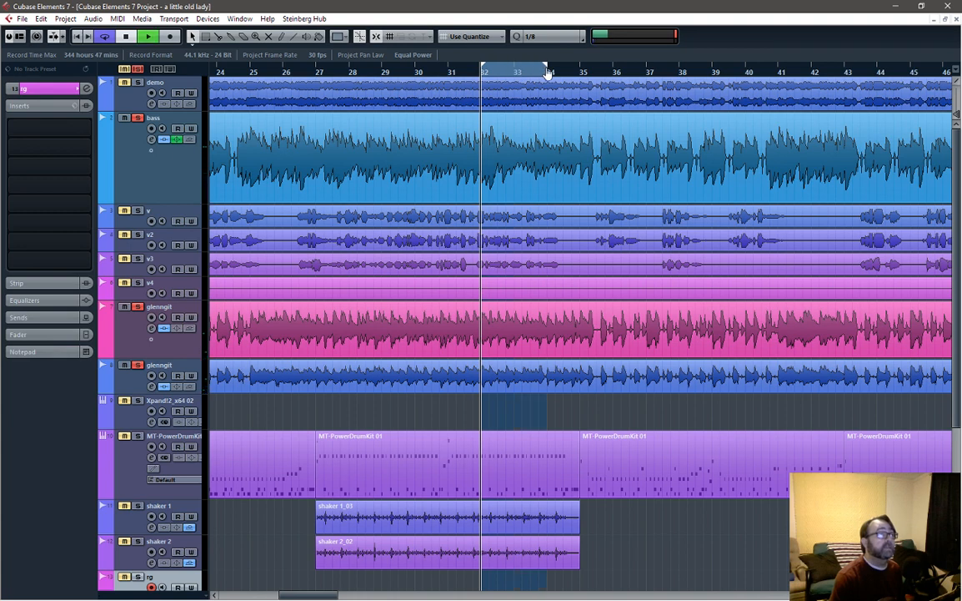
key("space")
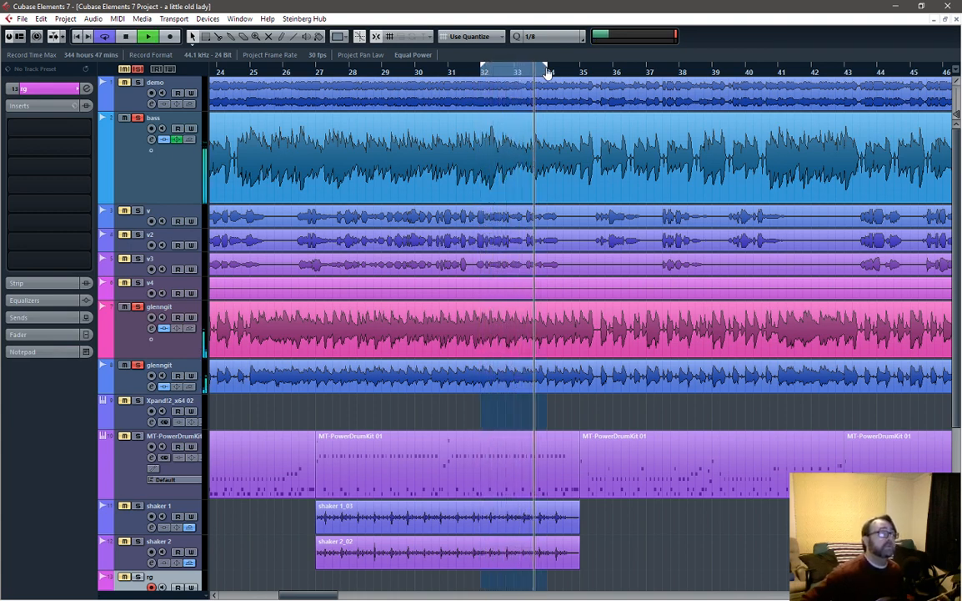
key("space")
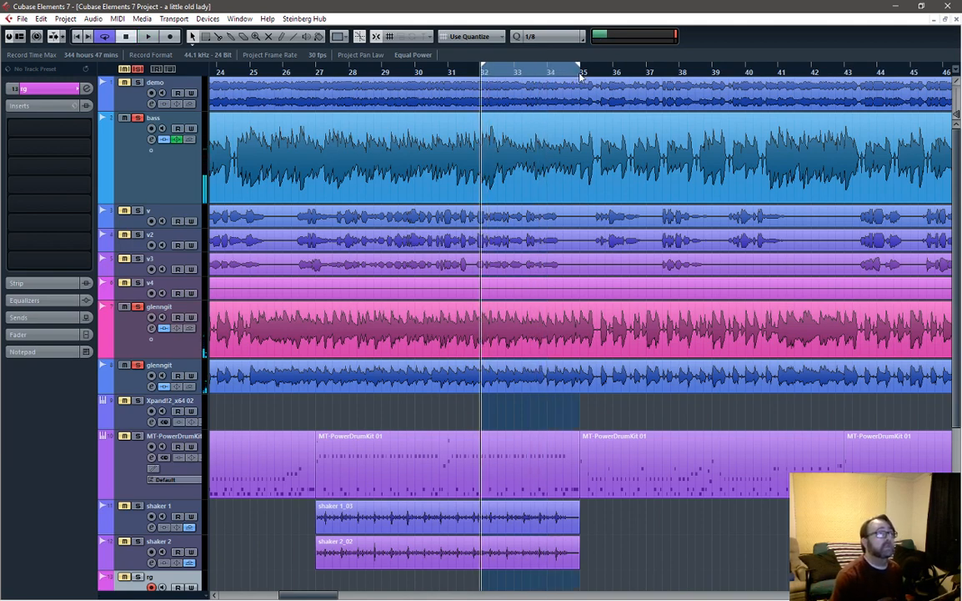
key("space")
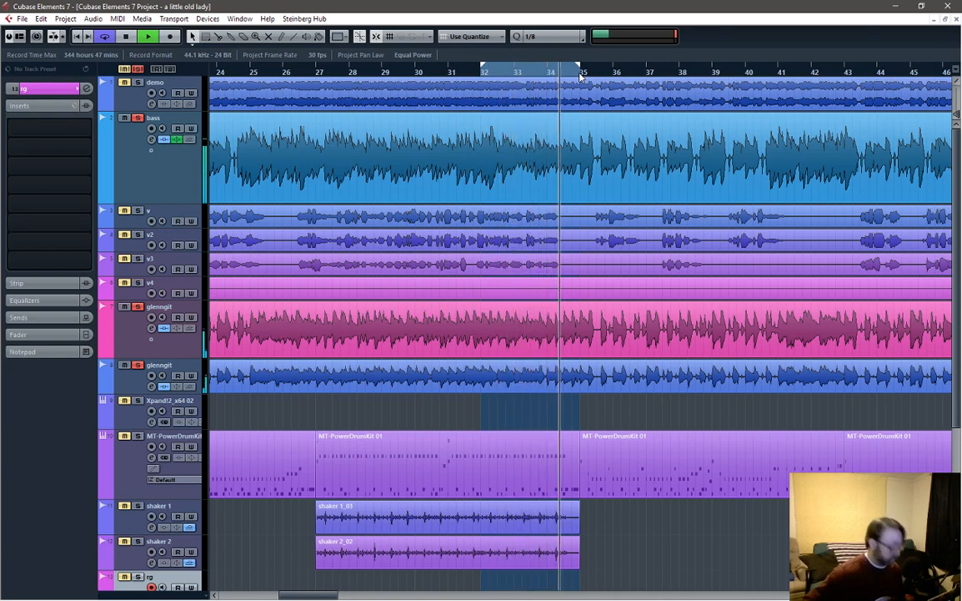
key("space")
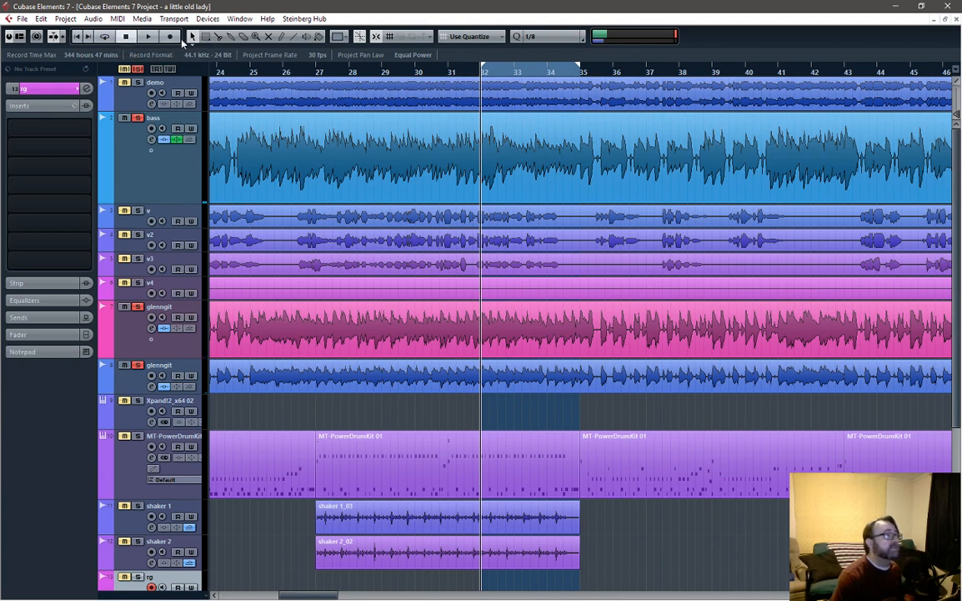
Step: Play the soloed bass and glenngit tracks from bar 27 with looping turned off
left_click(317, 73)
key("space")
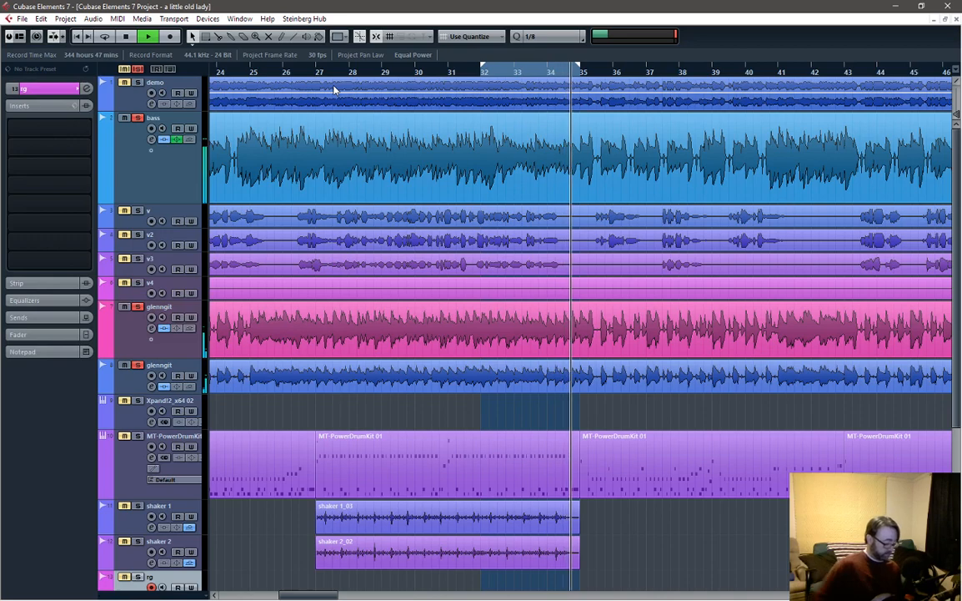
key("space")
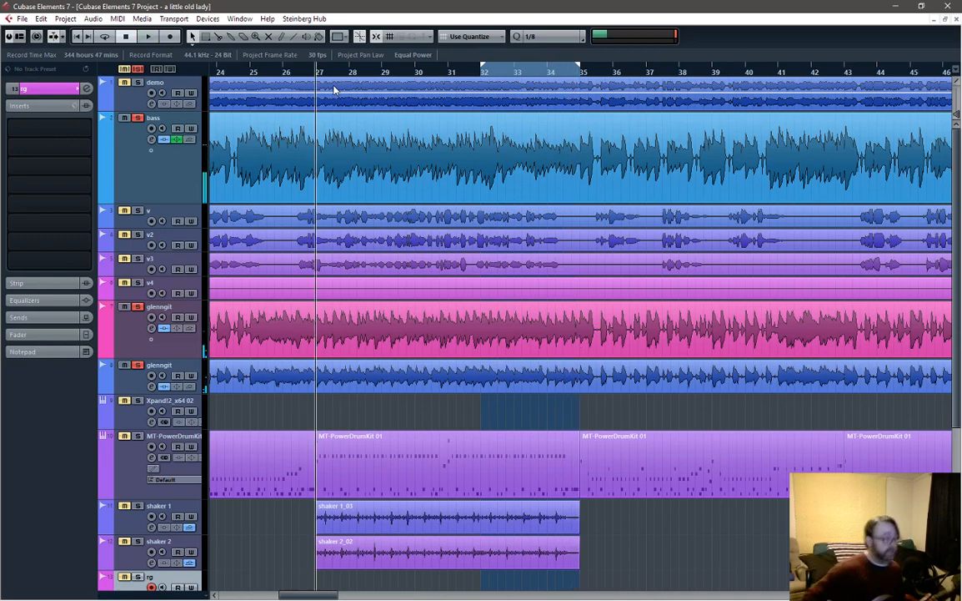
Step: Add the rg and MT-PowerDrumKit tracks to the soloed tracks and place the playback cursor at bar 26
scroll(364, 138, "down", 4)
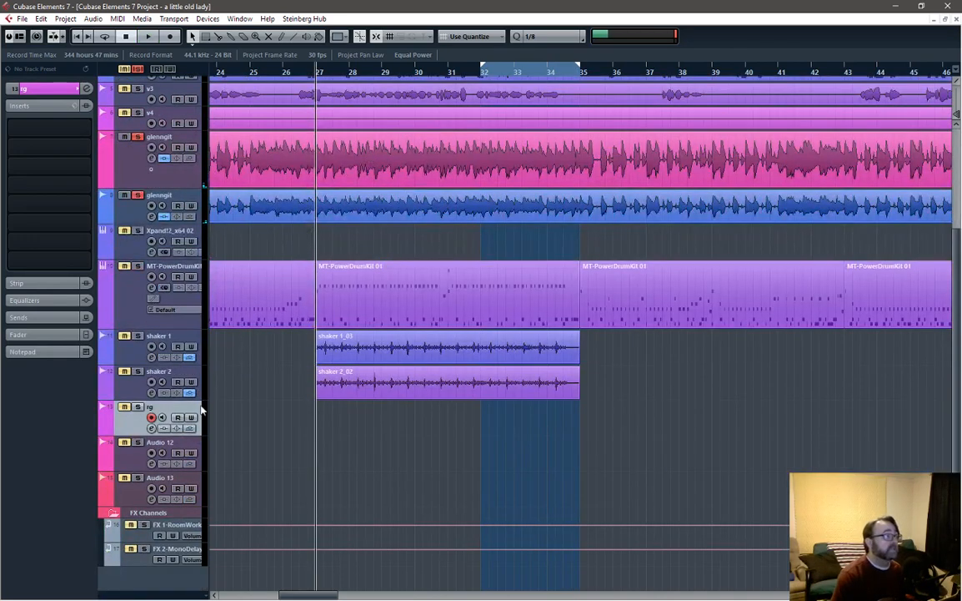
left_click(137, 406)
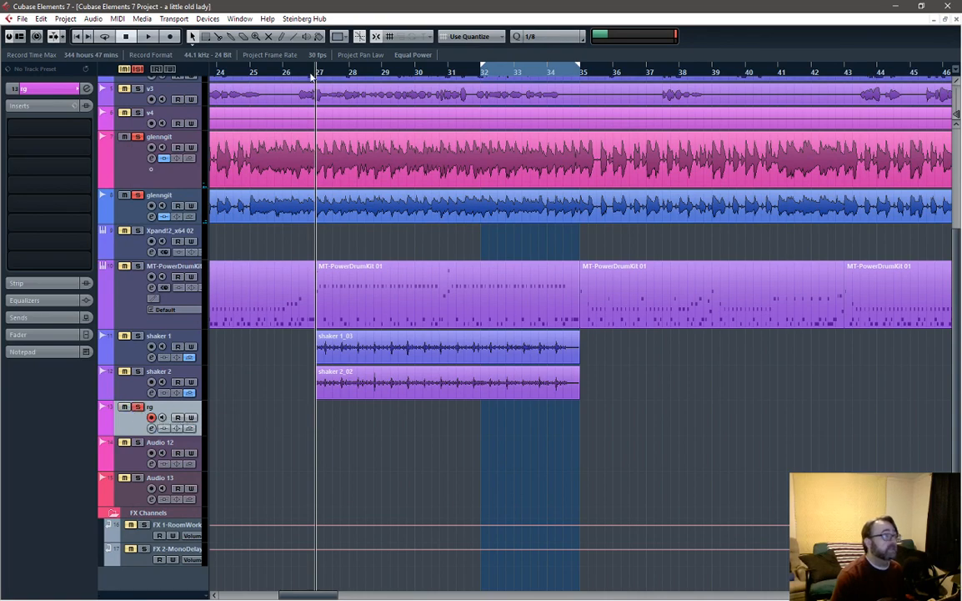
left_click(285, 73)
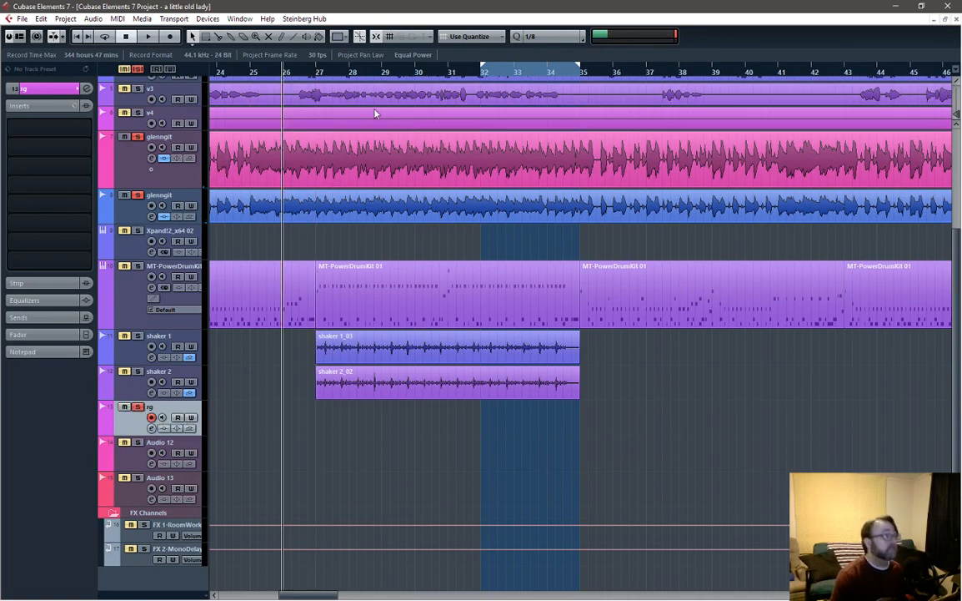
scroll(153, 336, "up", 4)
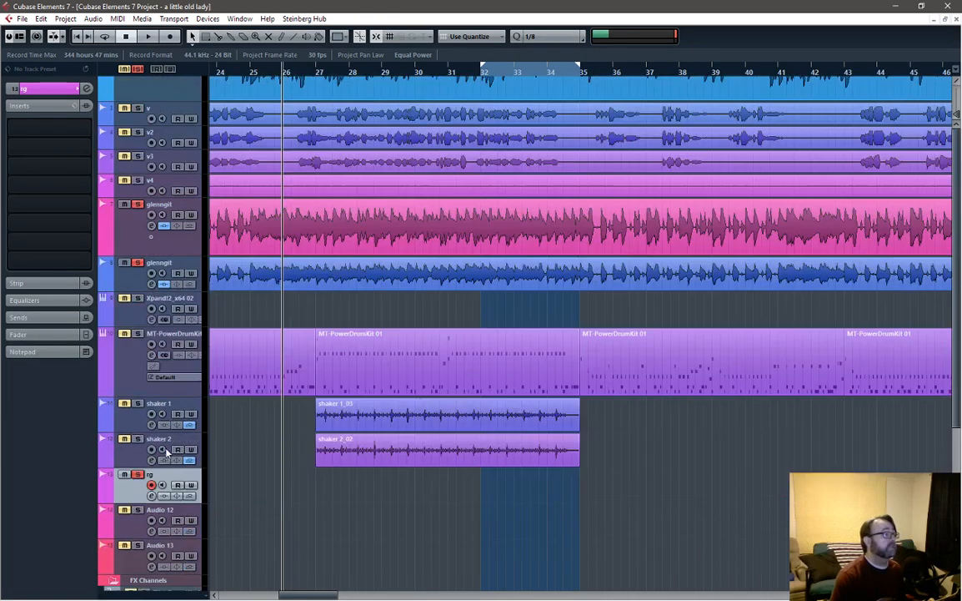
scroll(150, 335, "down", 2)
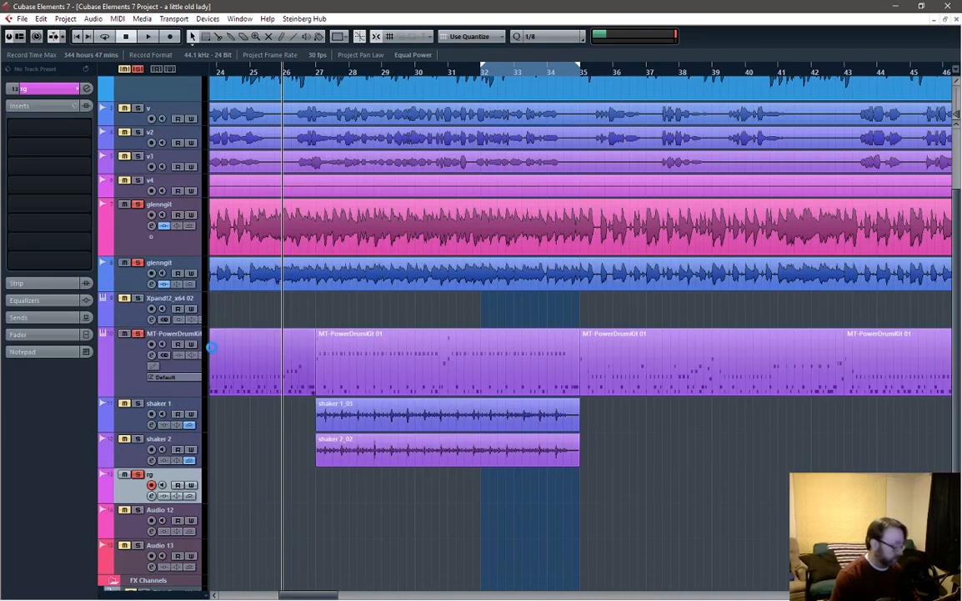
Step: Rehearse against the soloed tracks from bar 26, and replay the passages from around bars 31 and 34
key("space")
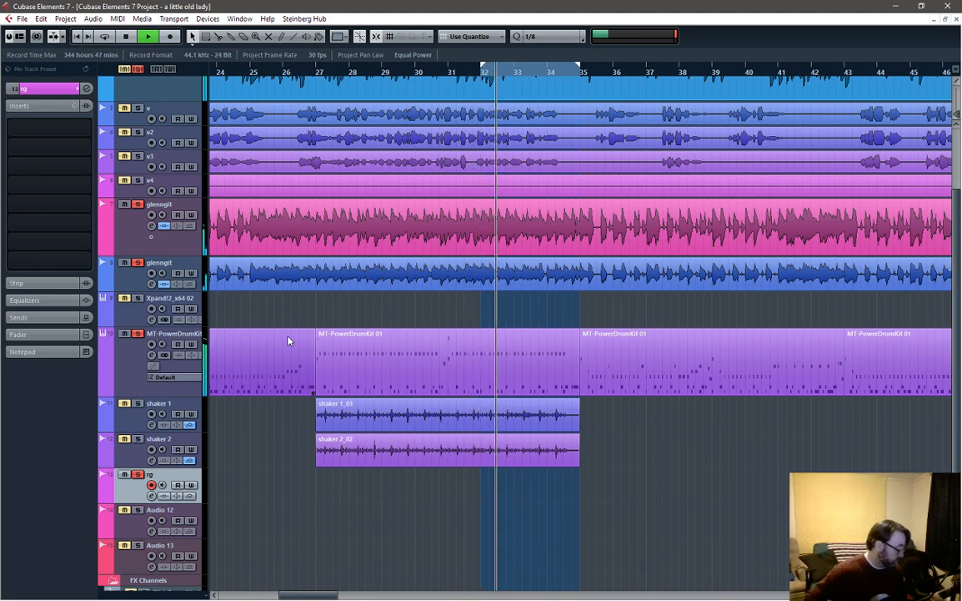
key("space")
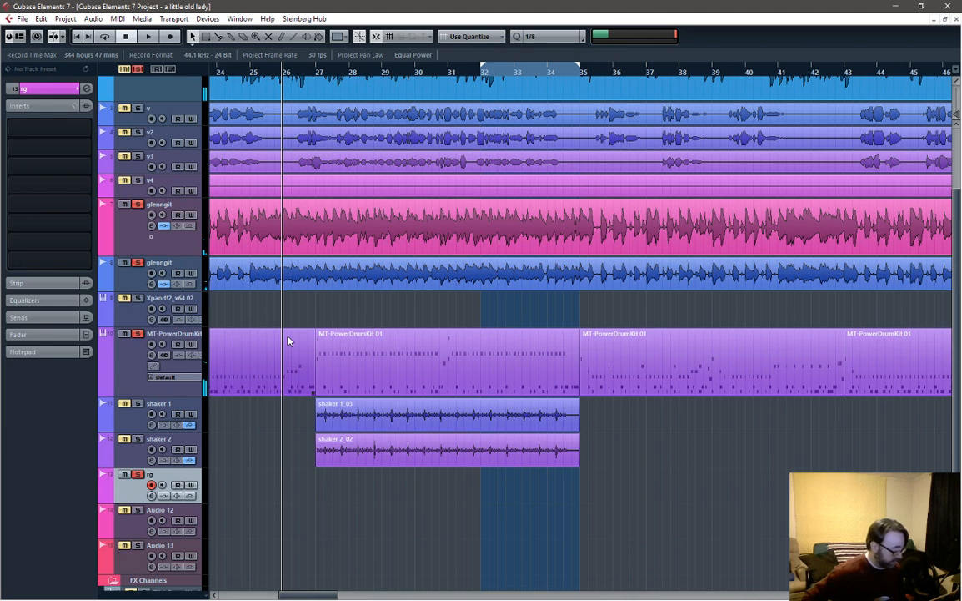
key("space")
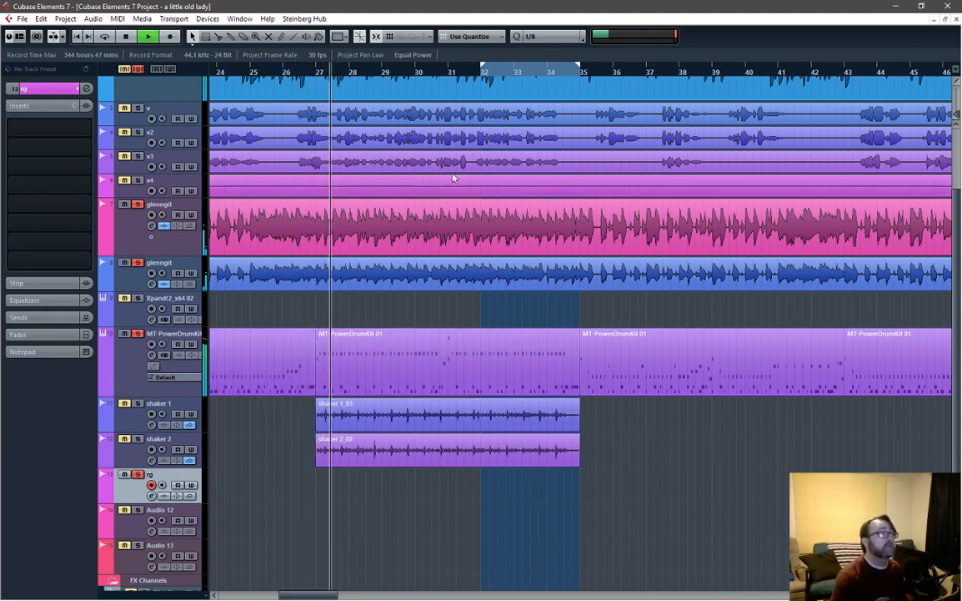
left_click(449, 73)
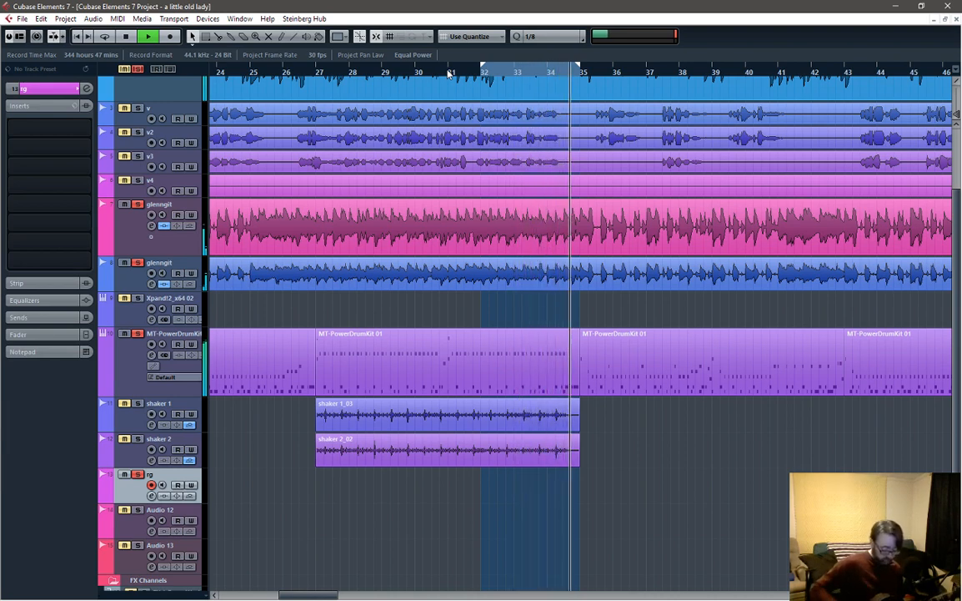
key("space")
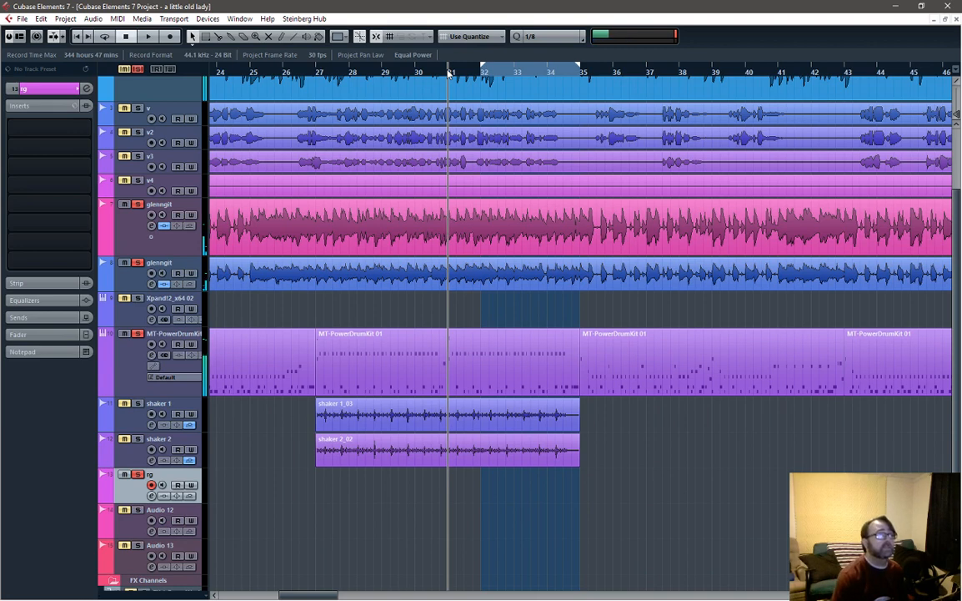
left_click(547, 72)
key("space")
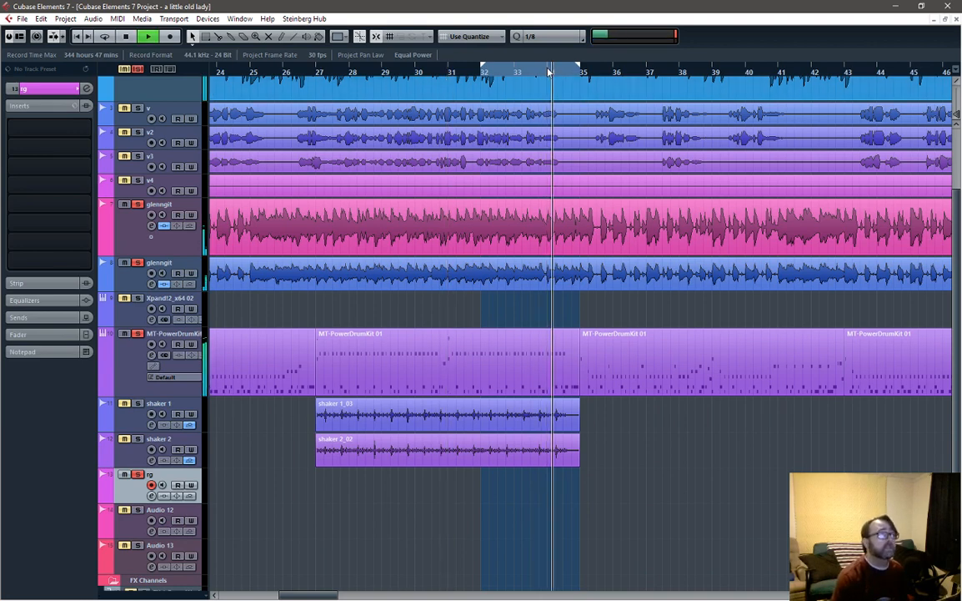
key("space")
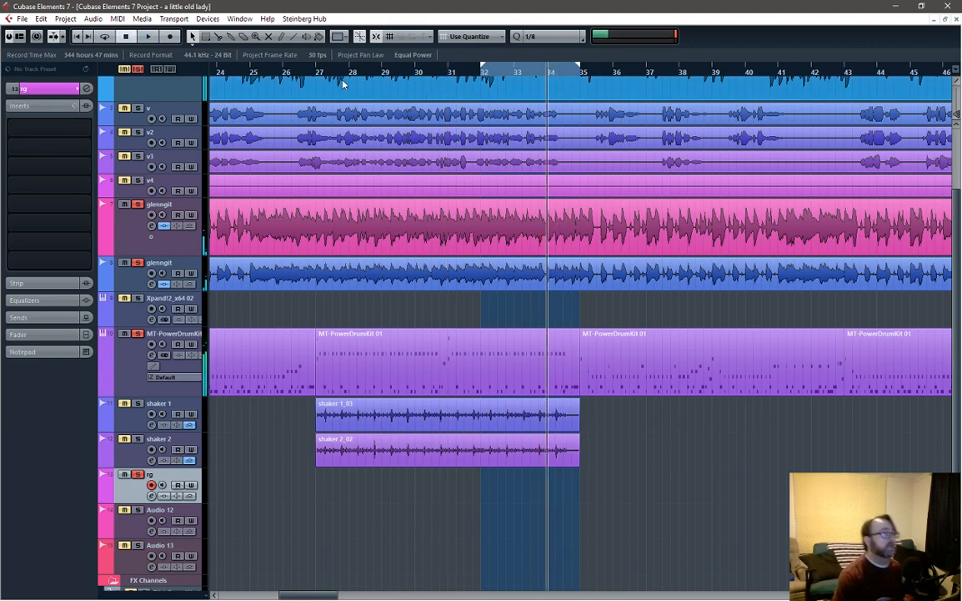
Step: Try two recording takes on the rg track from bar 26, deleting each one
left_click(286, 73)
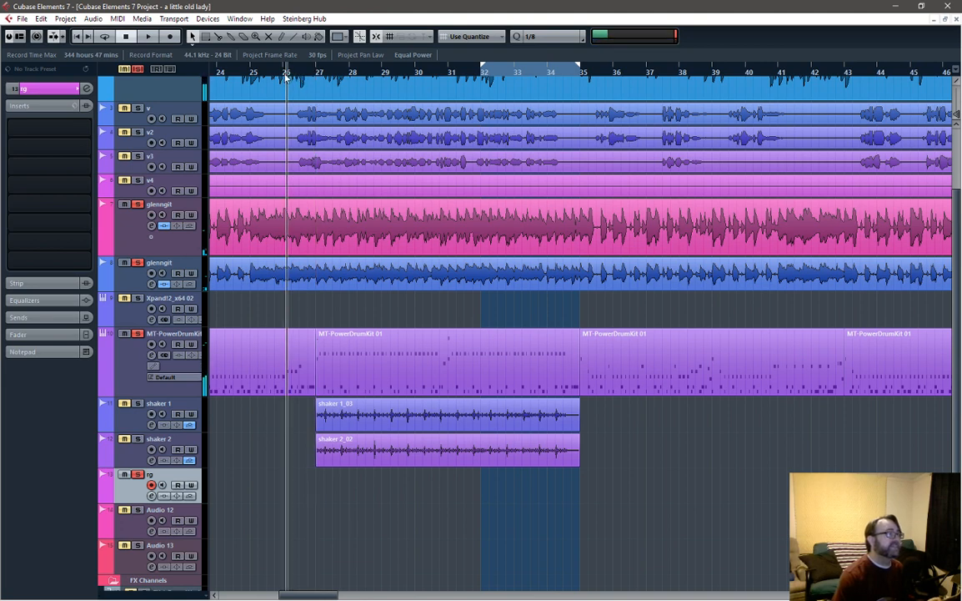
left_click(281, 74)
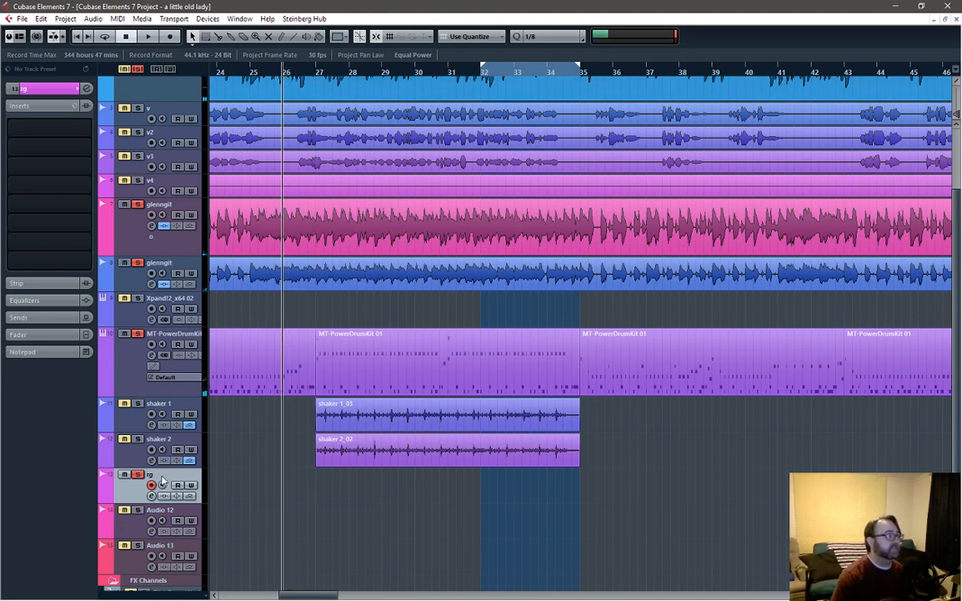
key("KP_Multiply")
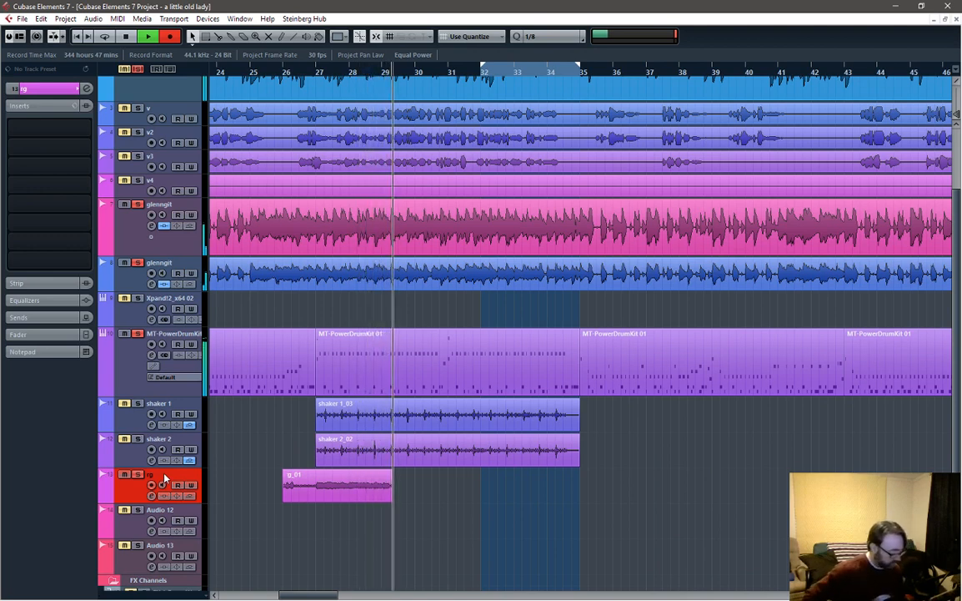
key("space")
key("Delete")
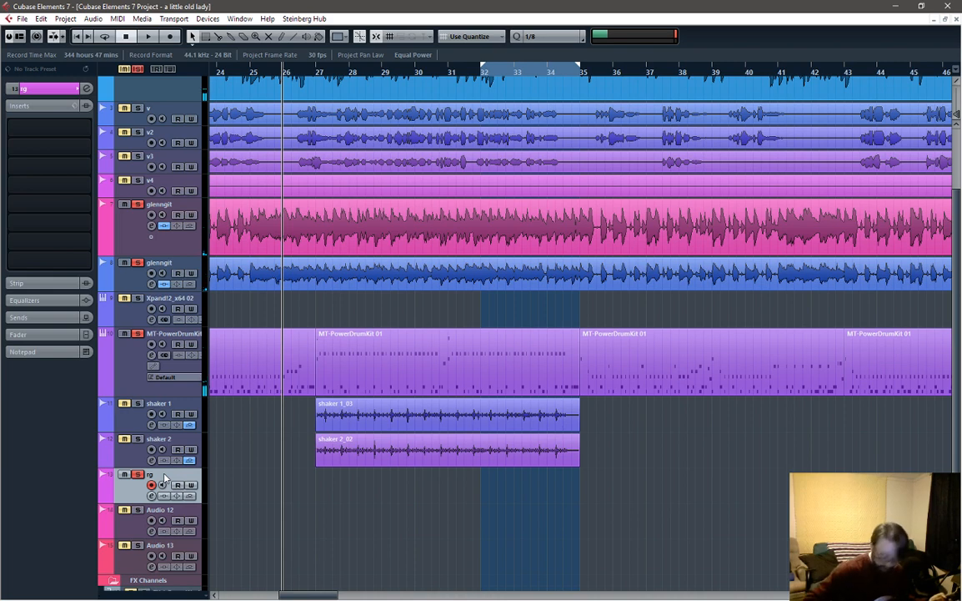
key("KP_Multiply")
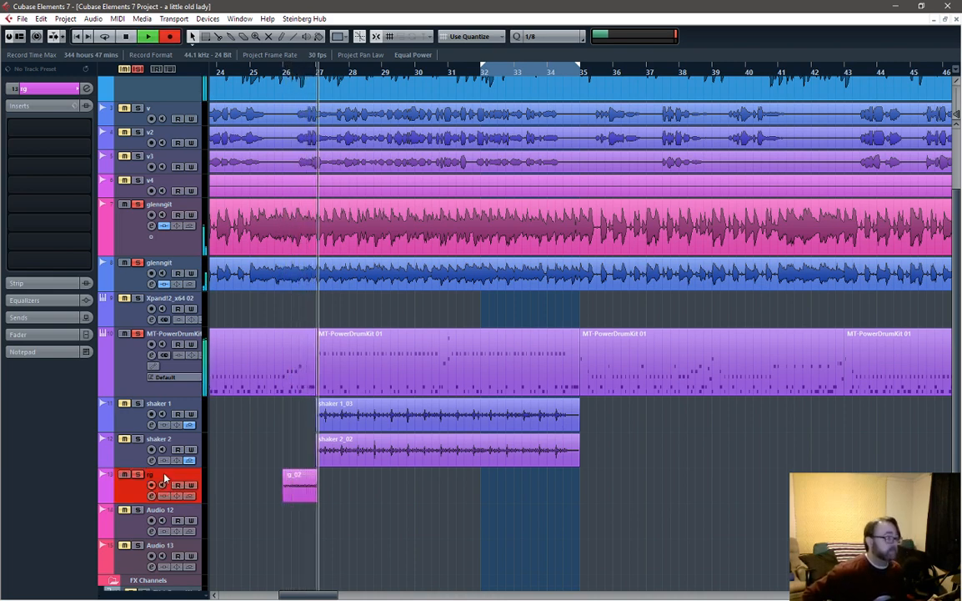
key("space")
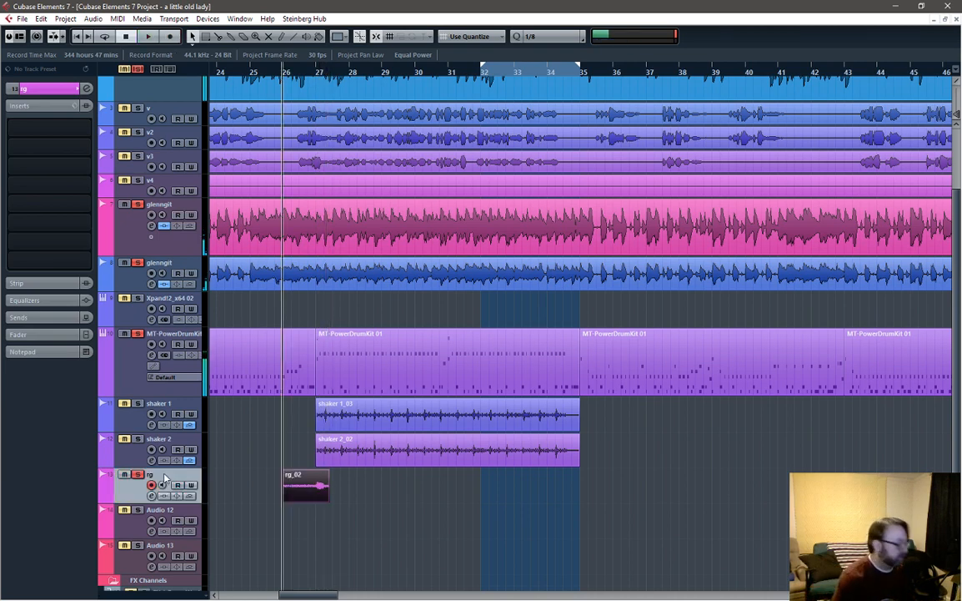
key("Delete")
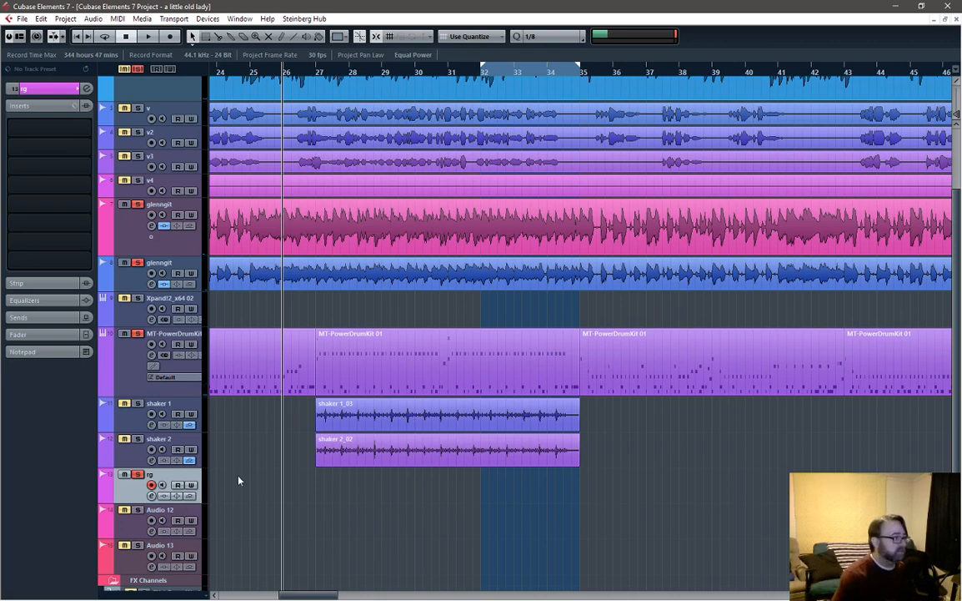
Step: Record a short test on the rg track from bar 26 and play it back with the soloed tracks
key("KP_Multiply")
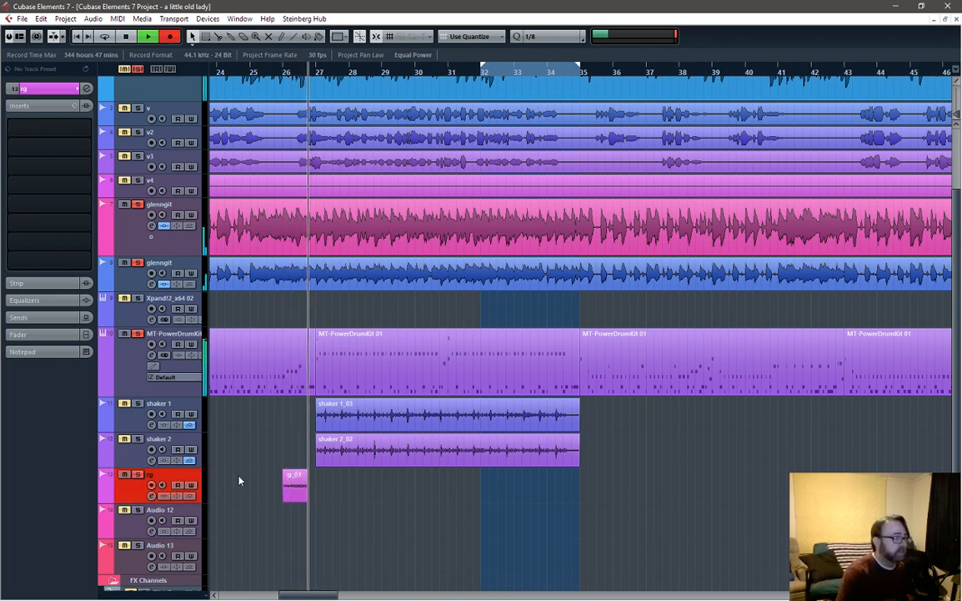
key("space")
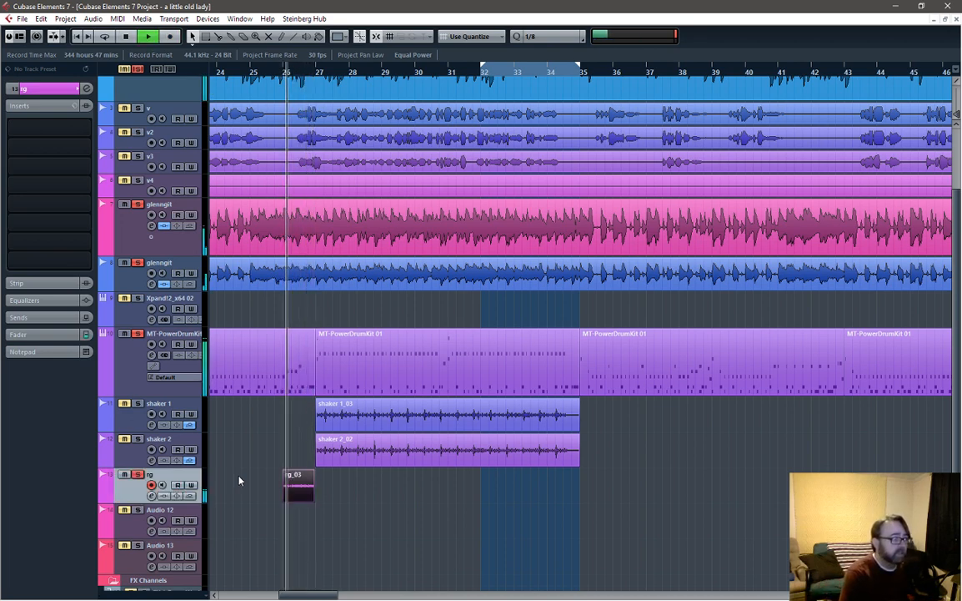
key("space")
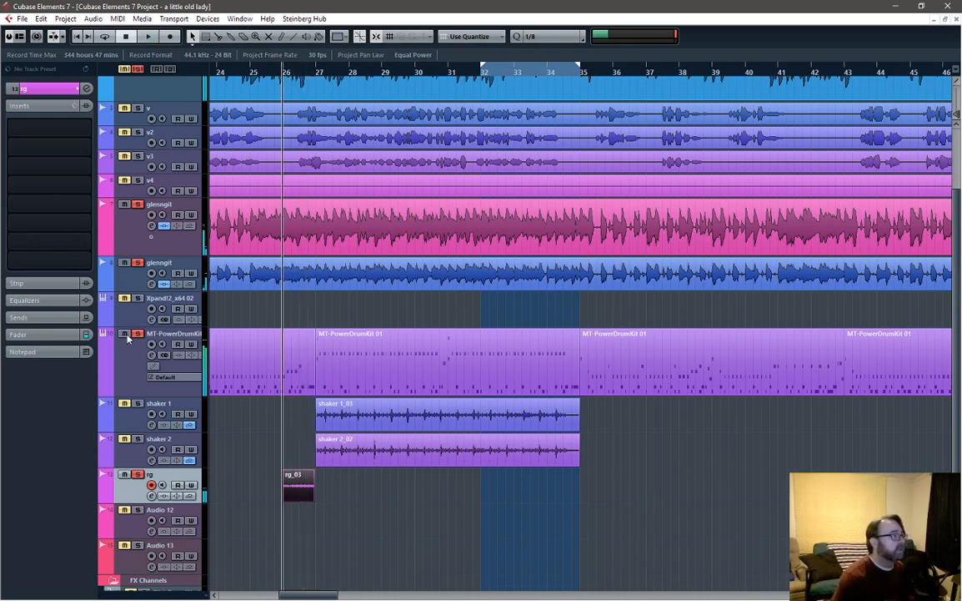
Step: Listen to the short test recording with only the rg track soloed, and delete it
left_click(137, 69)
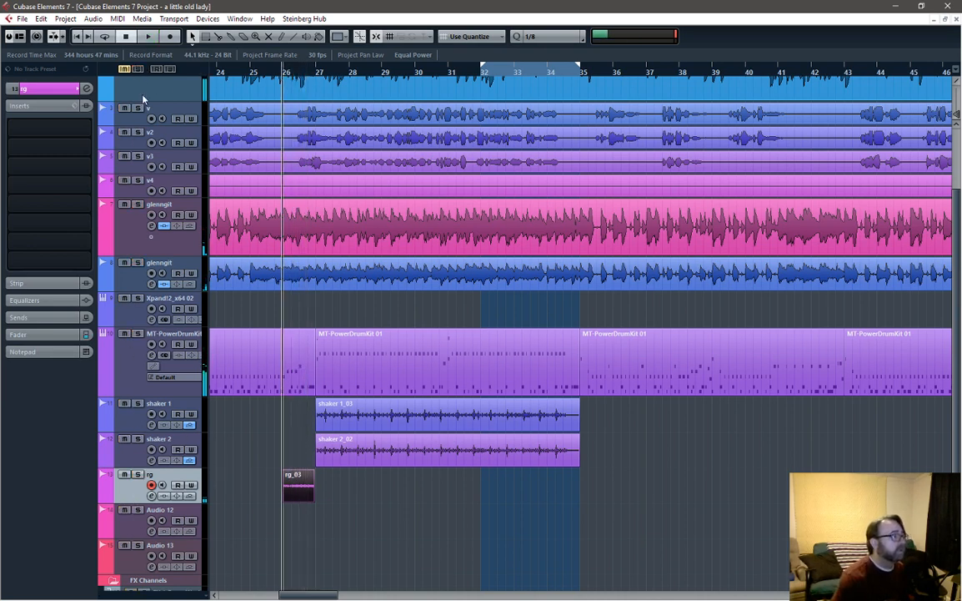
left_click(137, 474)
key("space")
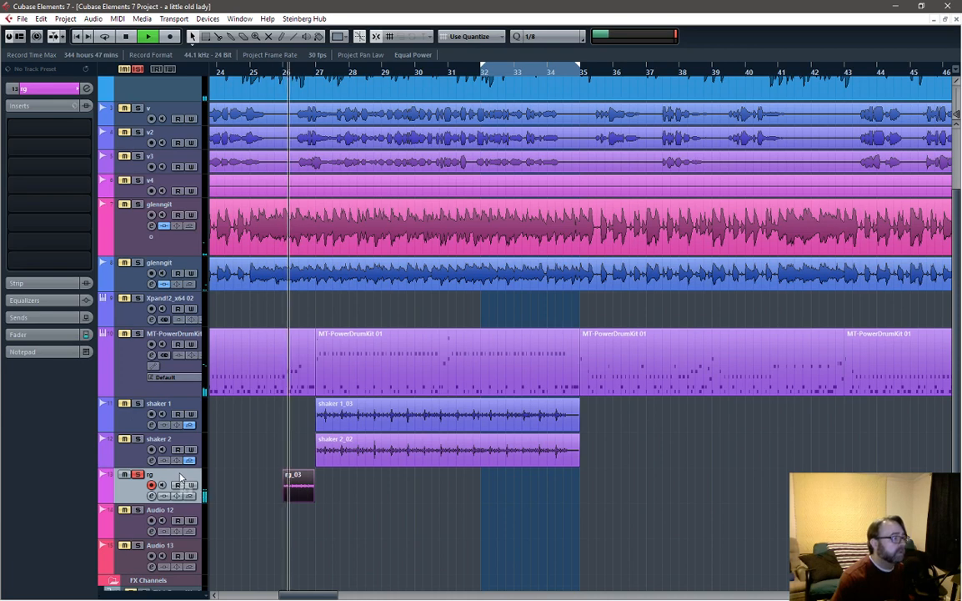
key("space")
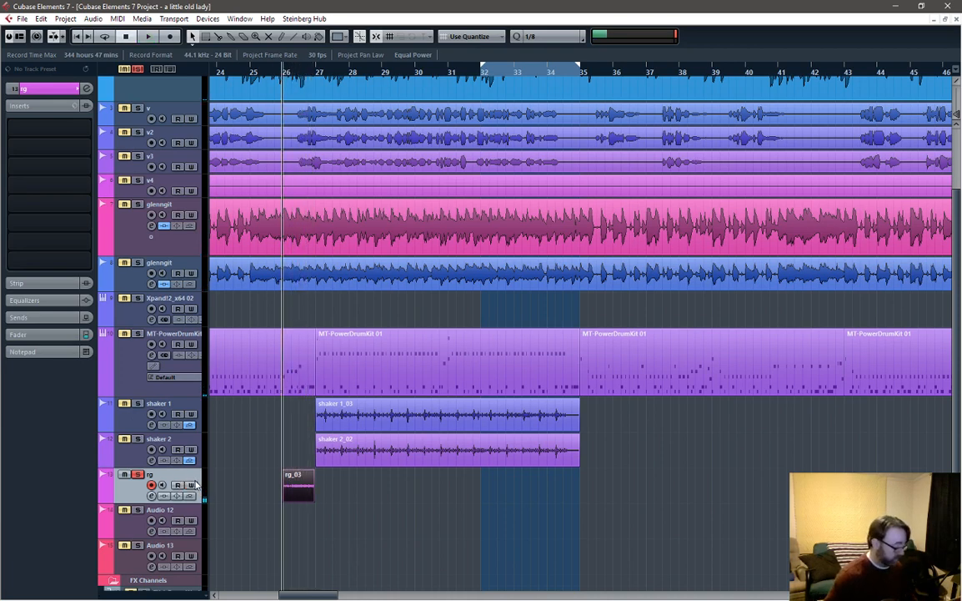
key("Delete")
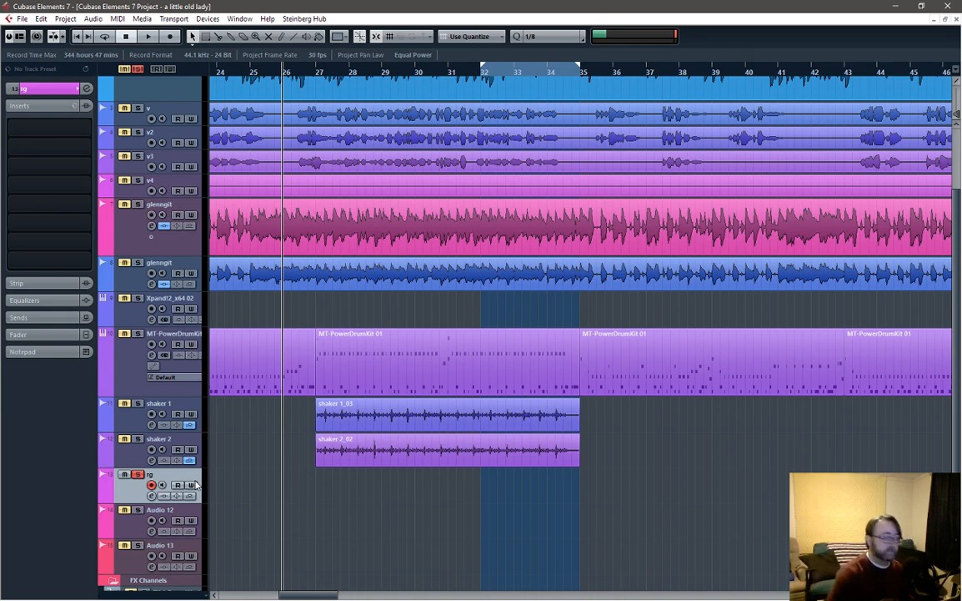
Step: Show the transport panel and try two more rg takes from bar 26 with the glenngit and drum tracks soloed, deleting both
key("F2")
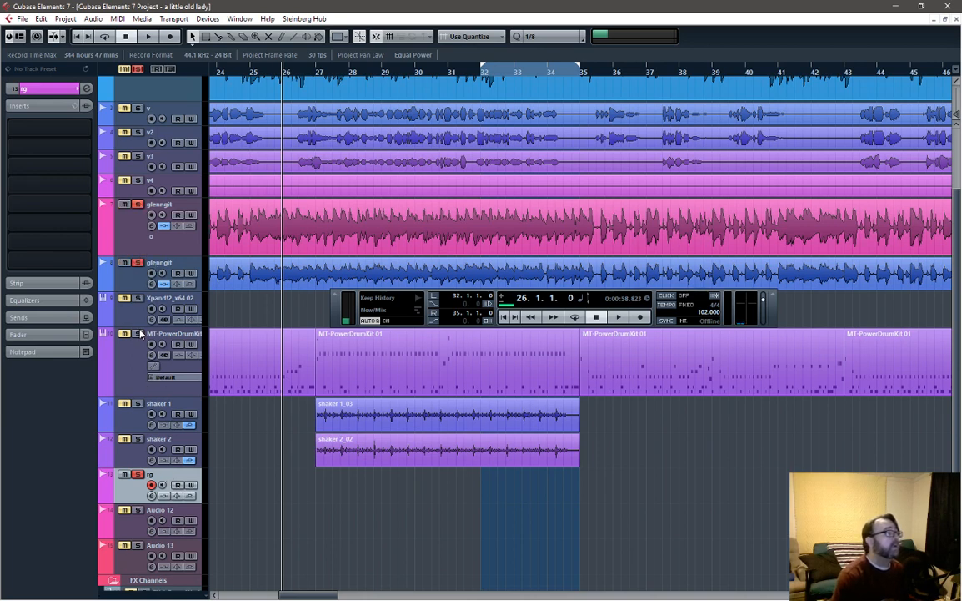
key("KP_Multiply")
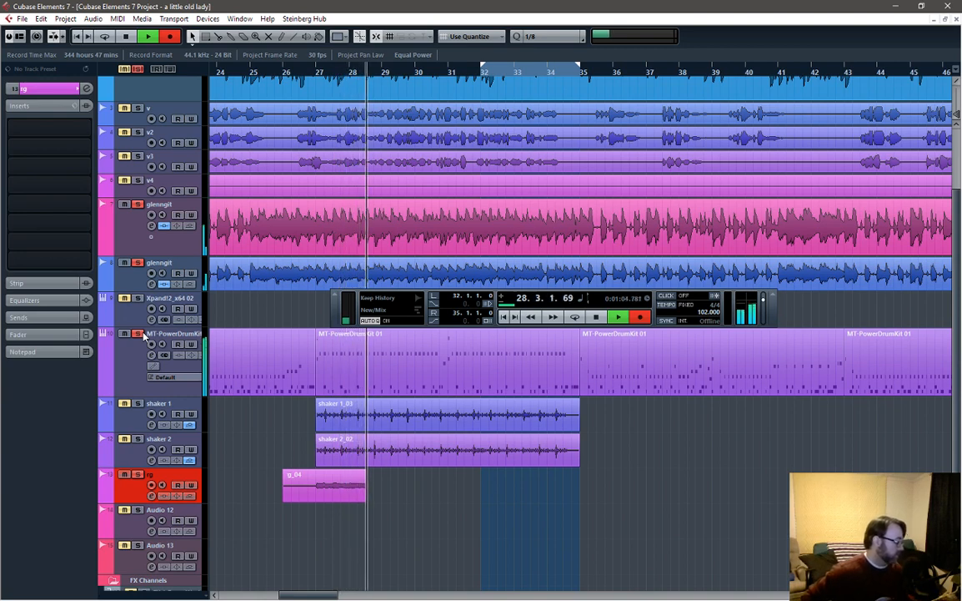
key("space")
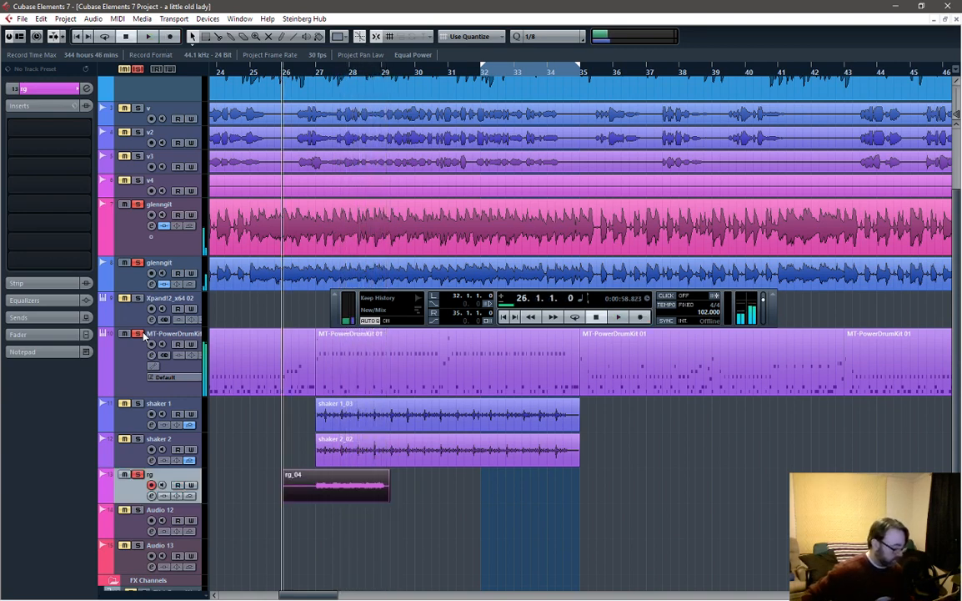
key("Delete")
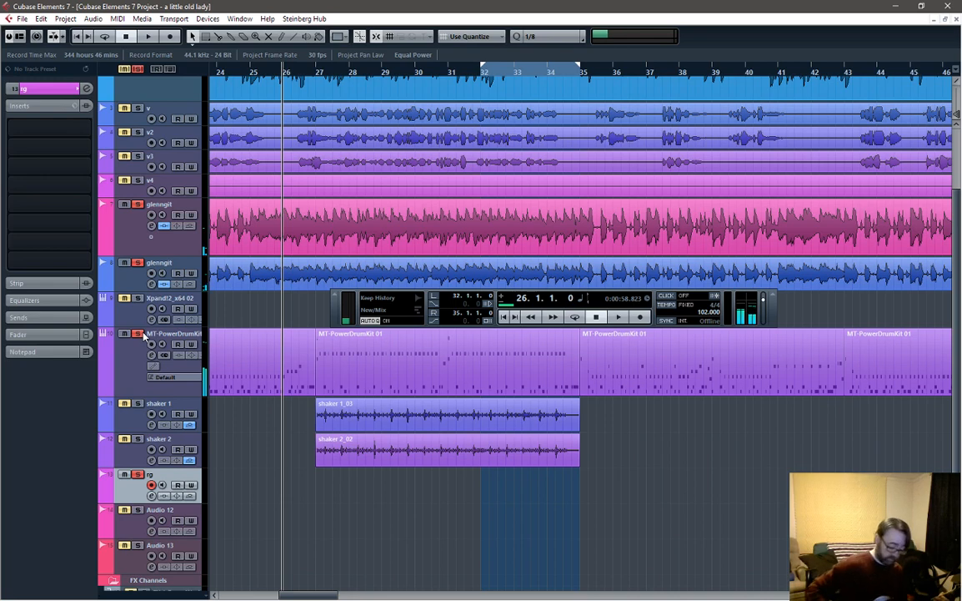
key("KP_Multiply")
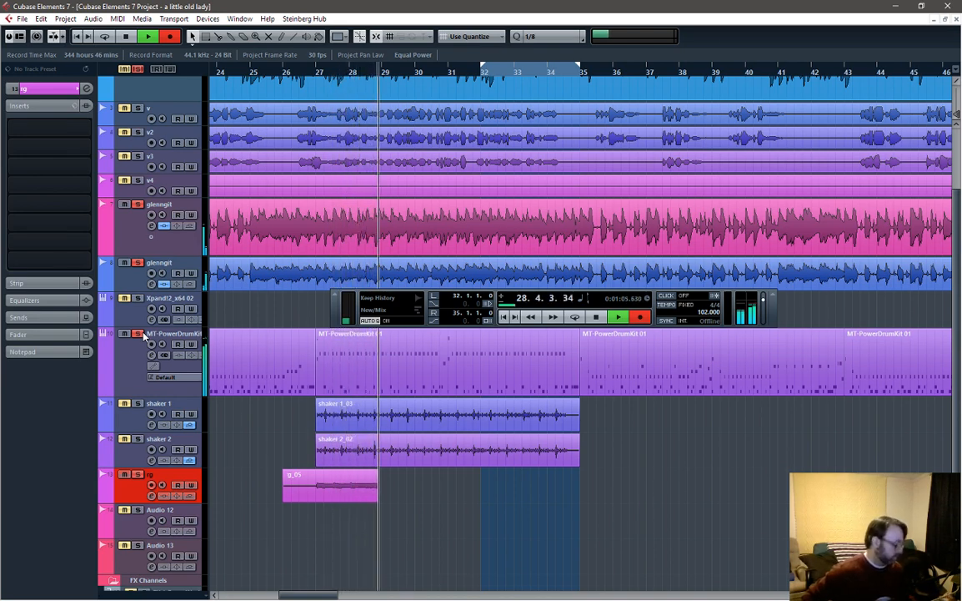
key("space")
key("Delete")
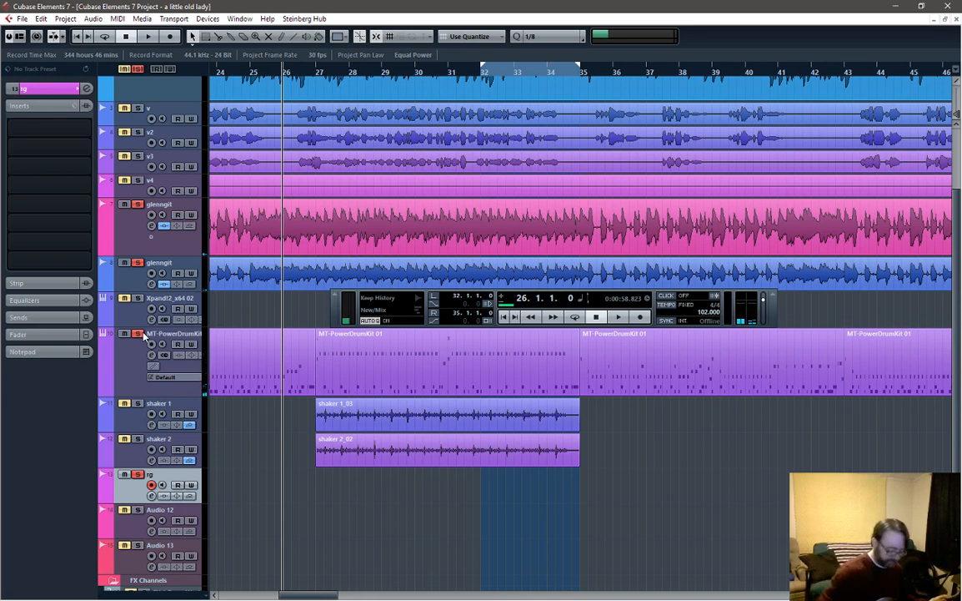
Step: Try two more recording takes on the rg track from bar 26, undoing each one
scroll(162, 209, "up", 3)
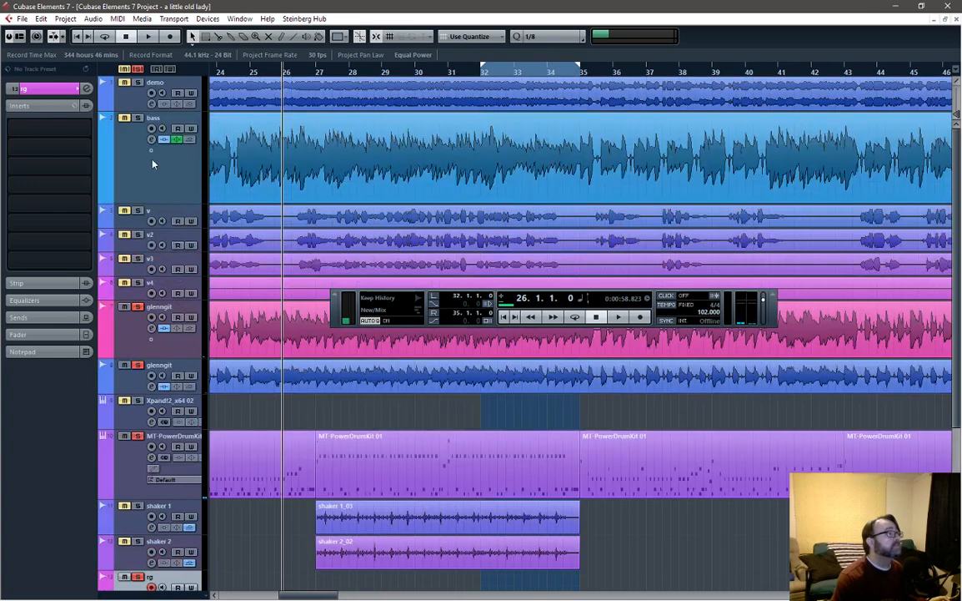
scroll(178, 458, "down", 5)
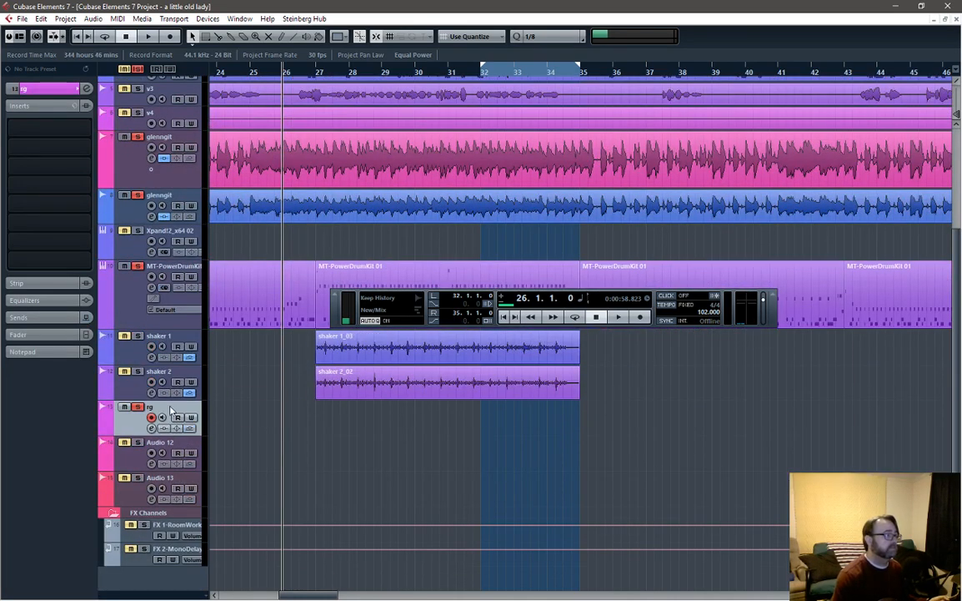
key("KP_Multiply")
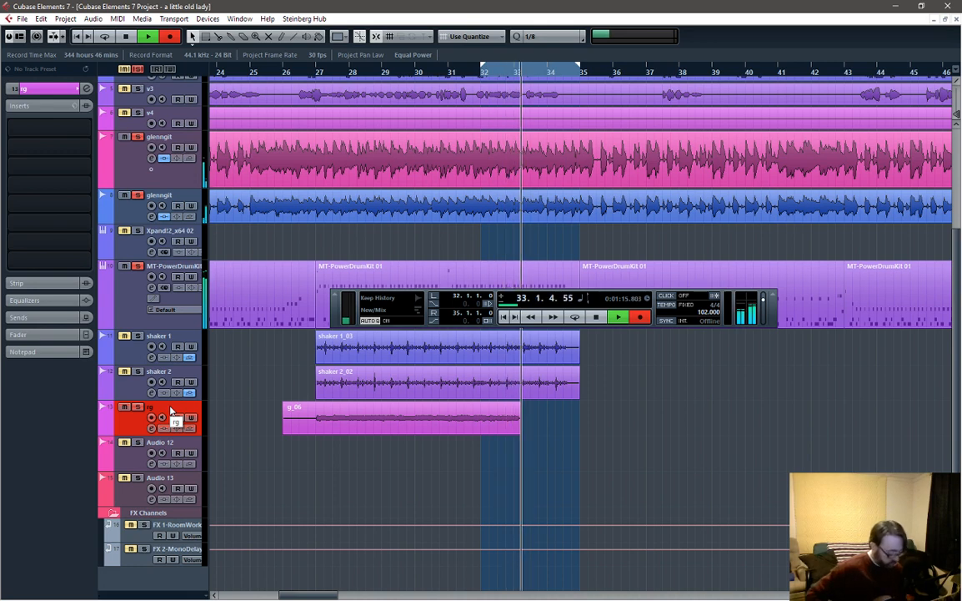
key("space")
key("ctrl+z")
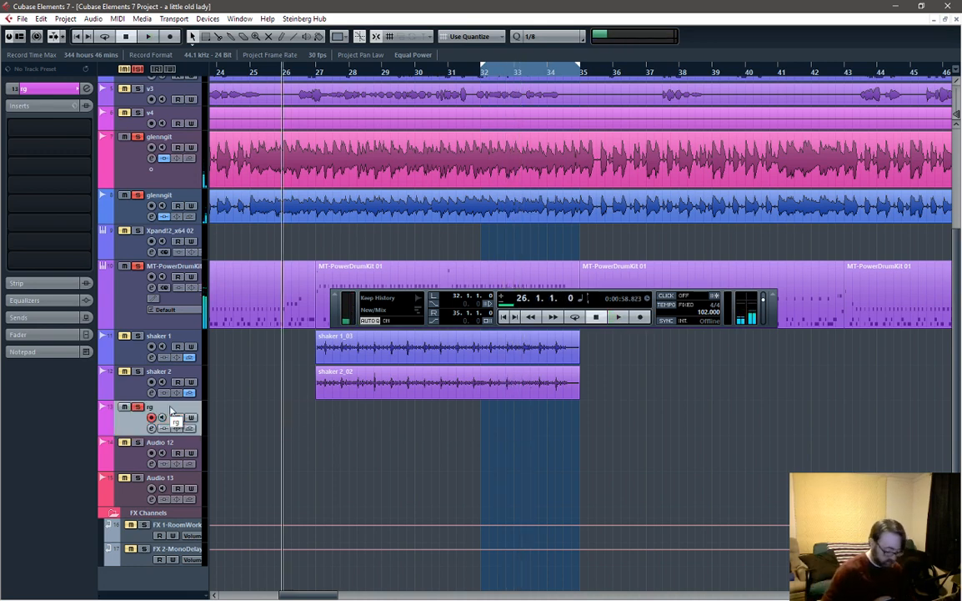
key("KP_Multiply")
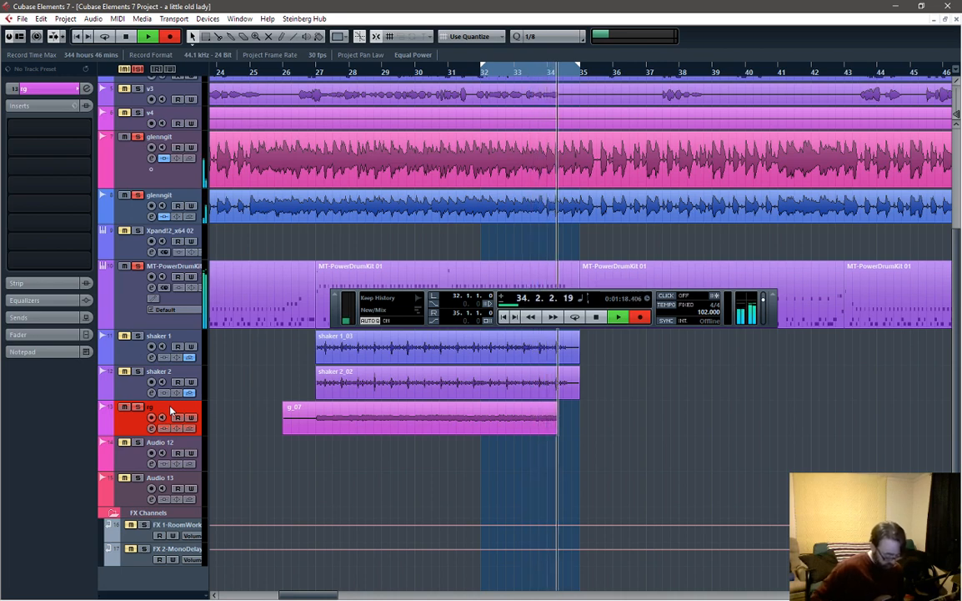
key("space")
key("ctrl+z")
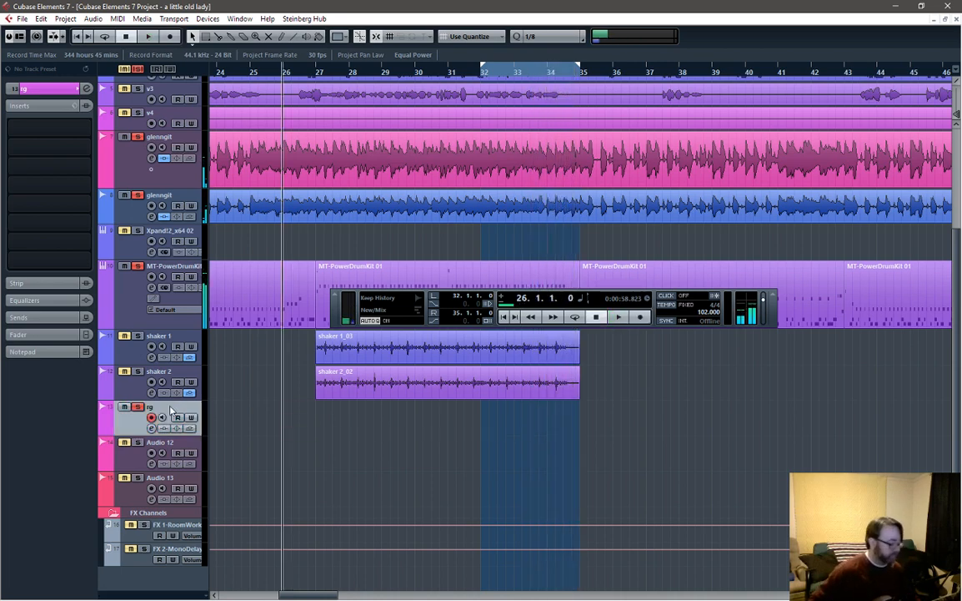
Step: Record a take on the rg track from bar 26 to just past bar 35
key("KP_Multiply")
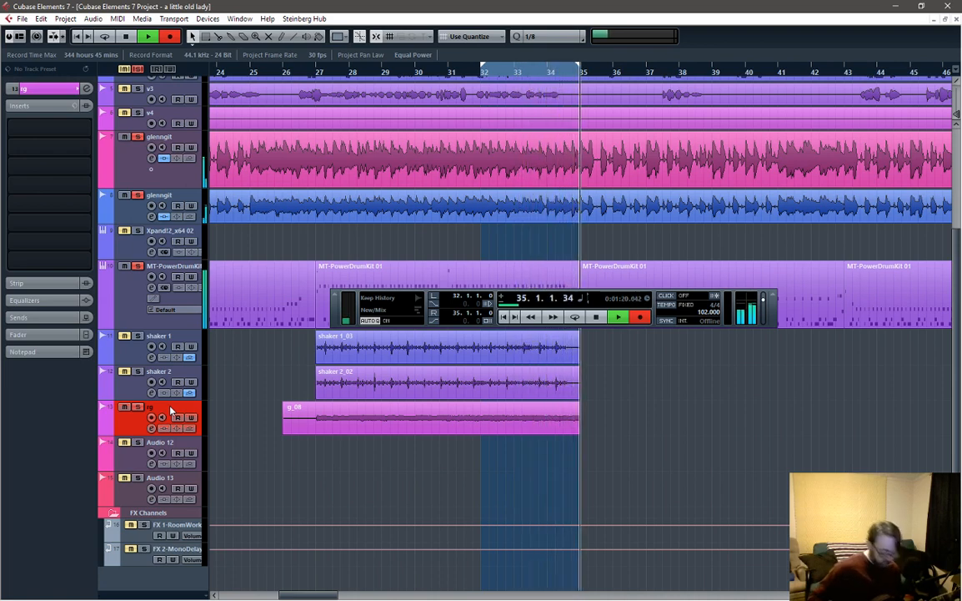
key("space")
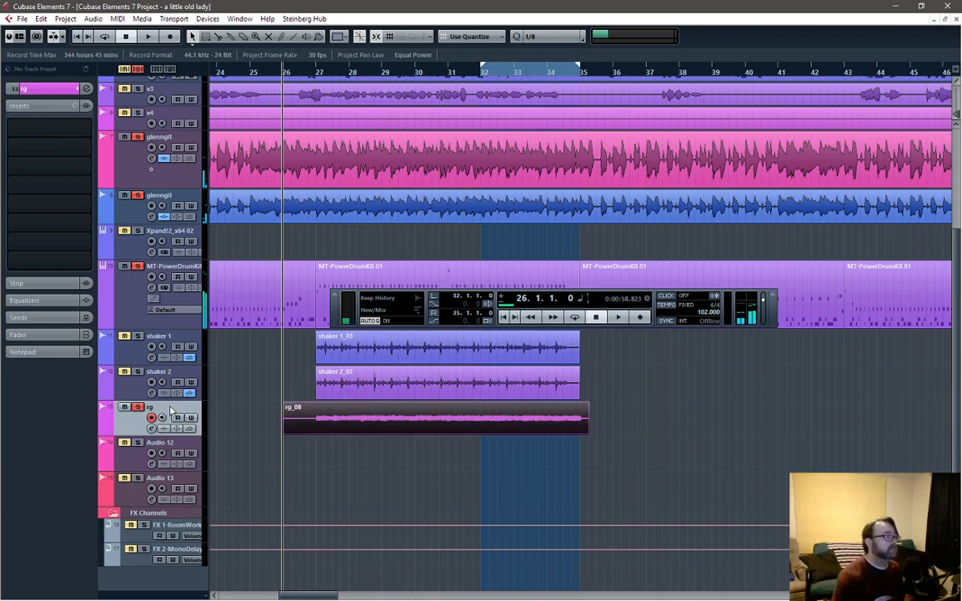
Step: Solo the Audio 12 track below the recorded take and rename it rg, leaving it record-enabled
left_click(165, 452)
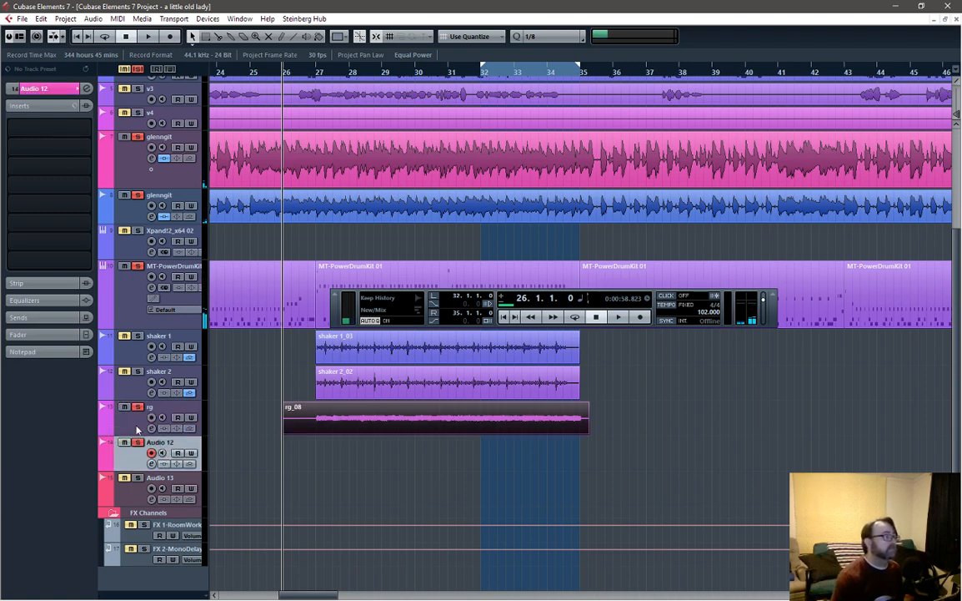
left_click(165, 414)
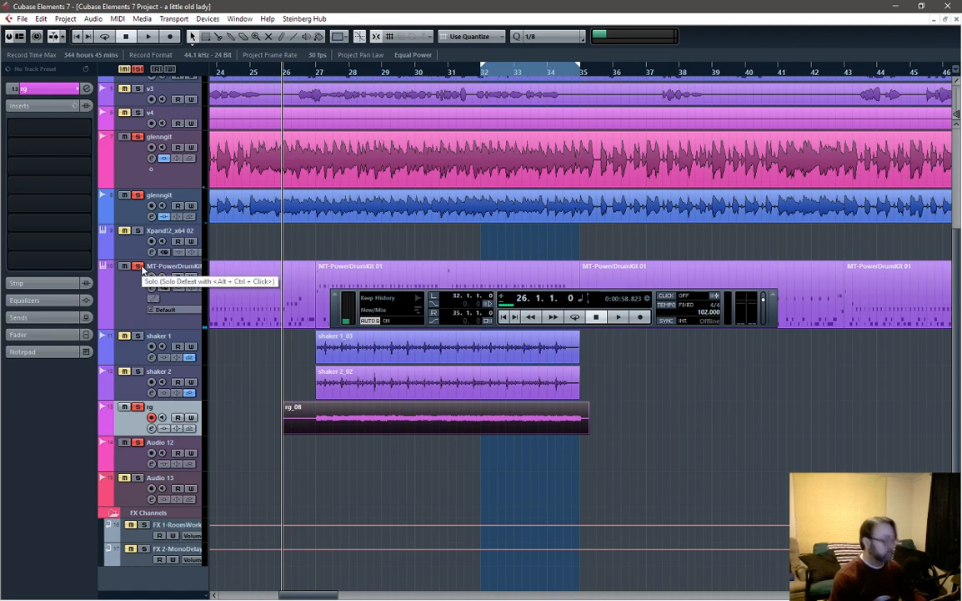
double_click(168, 446)
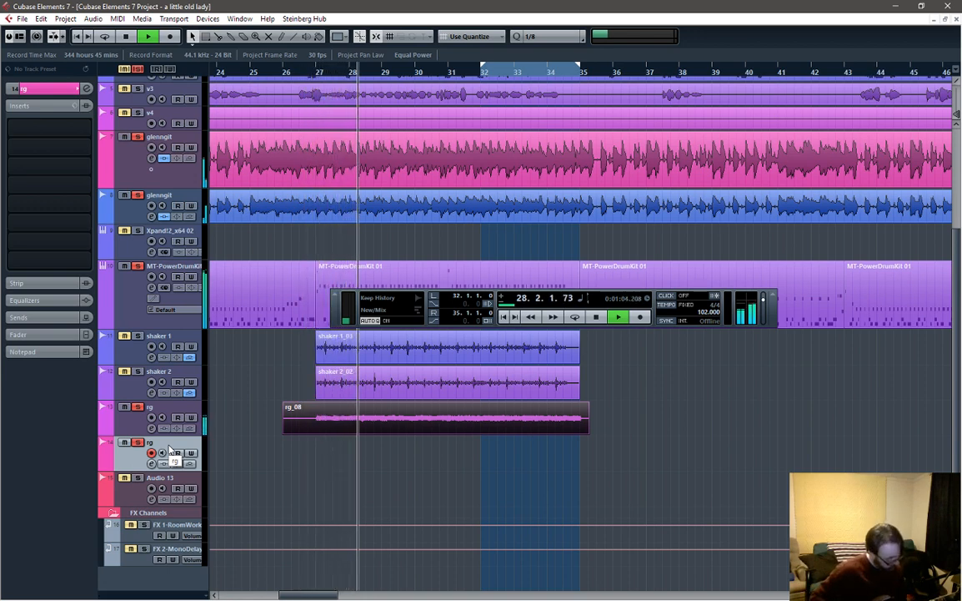
Step: Play the soloed tracks from bar 26 several times to rehearse the part for the second rg track
key("space")
key("space")
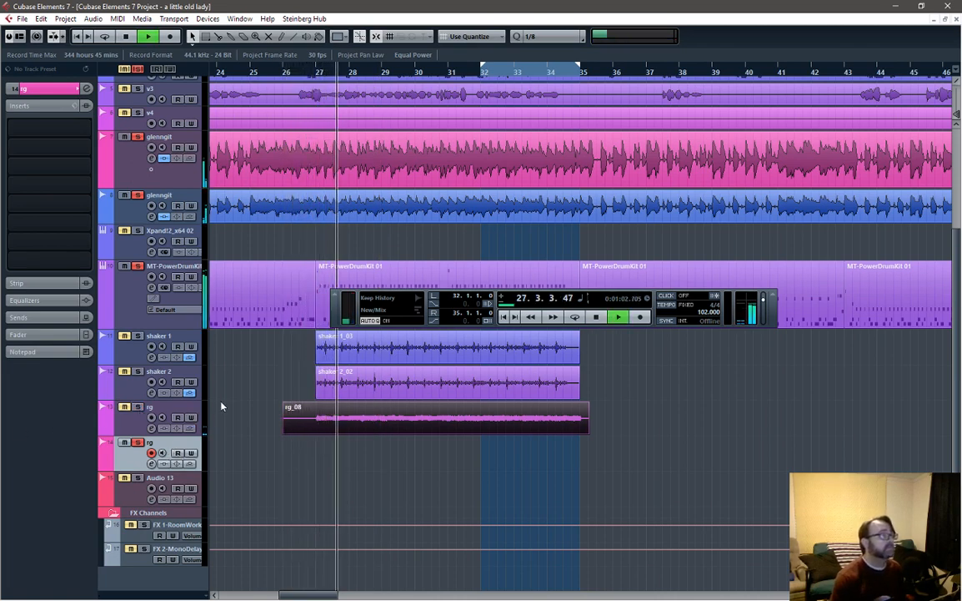
key("space")
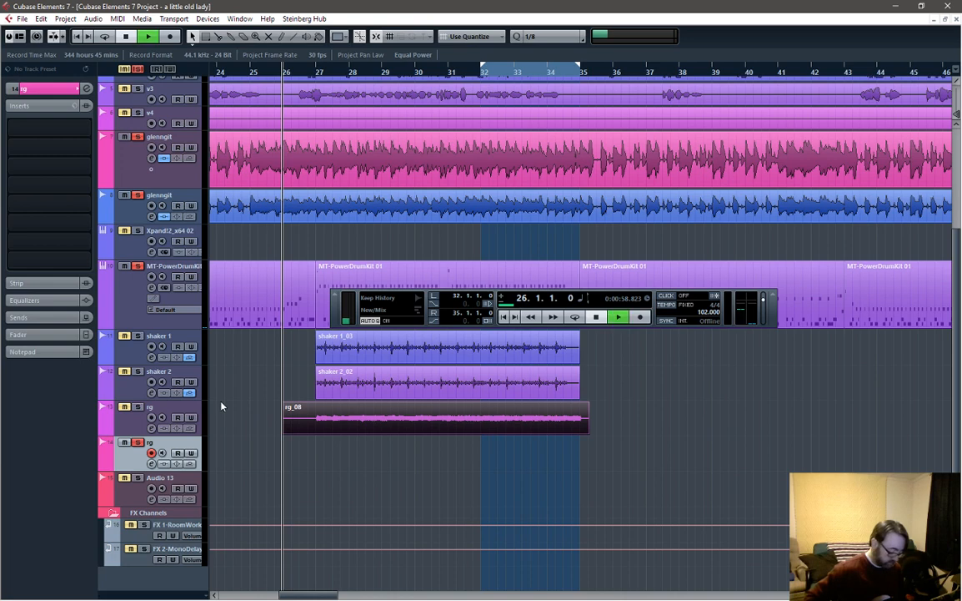
key("space")
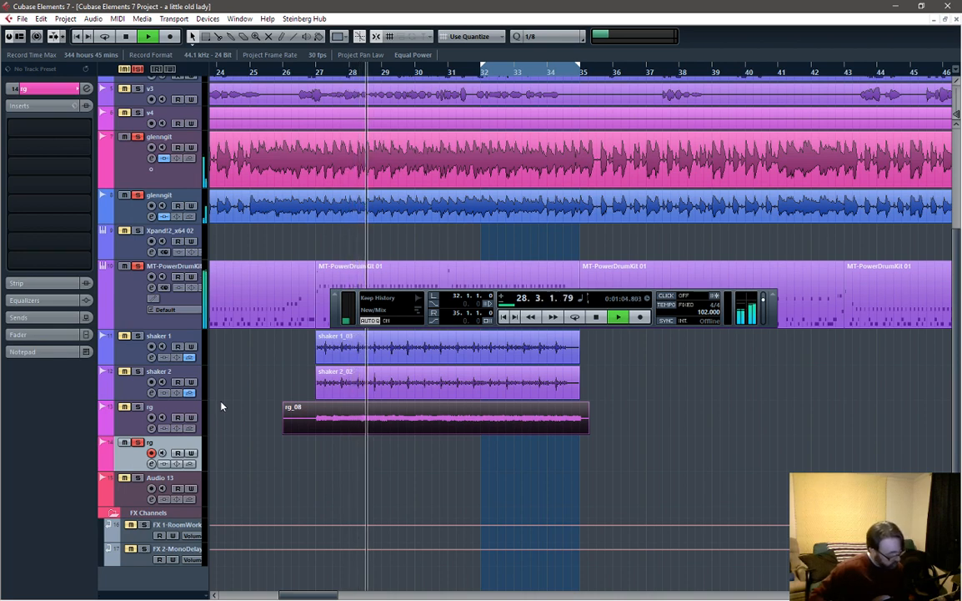
key("space")
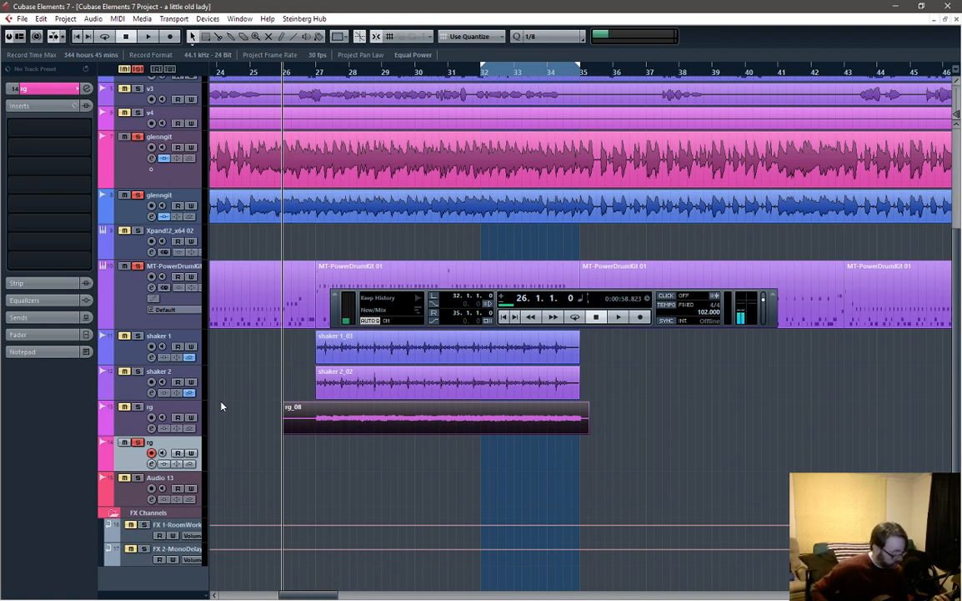
key("space")
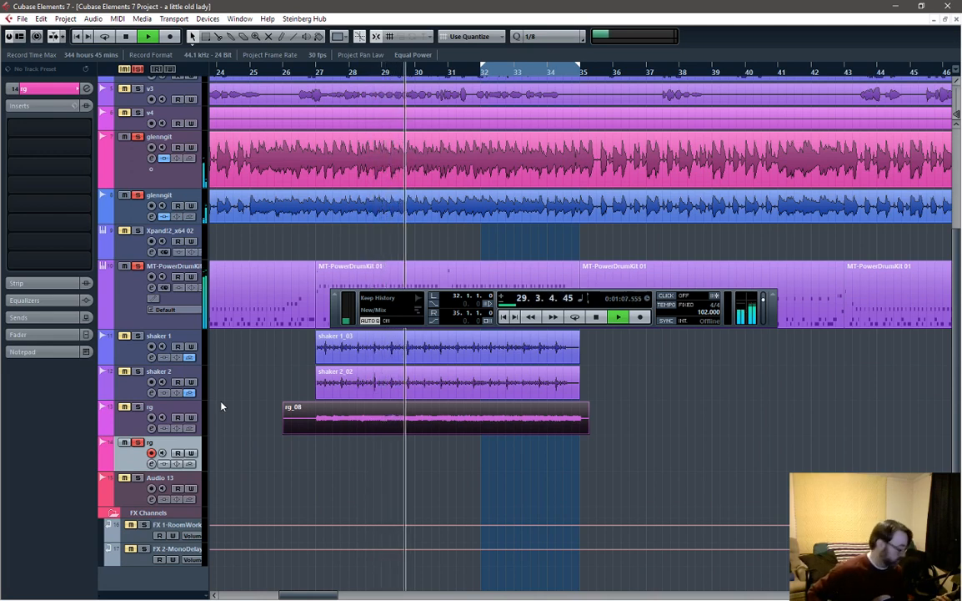
key("space")
key("space")
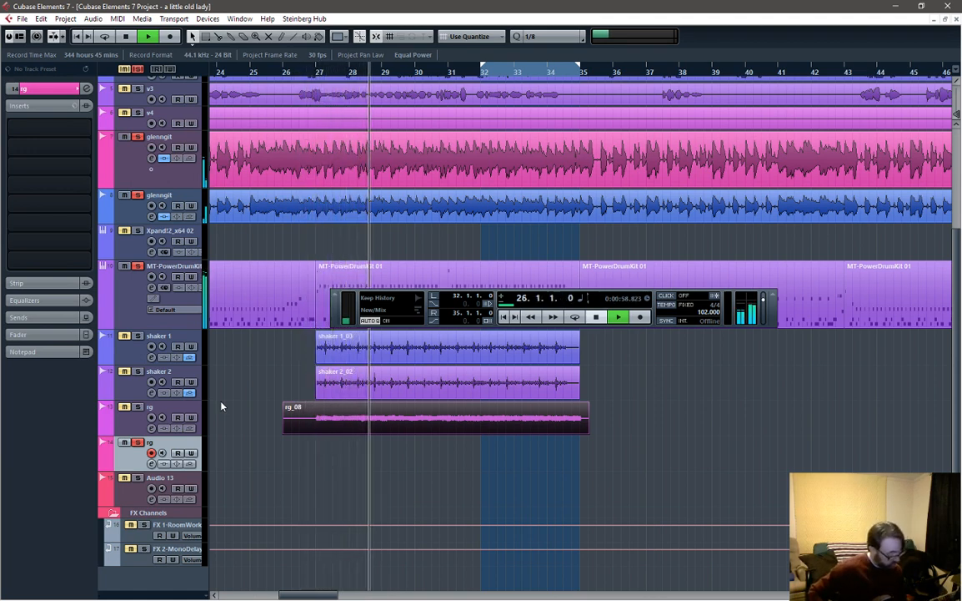
key("space")
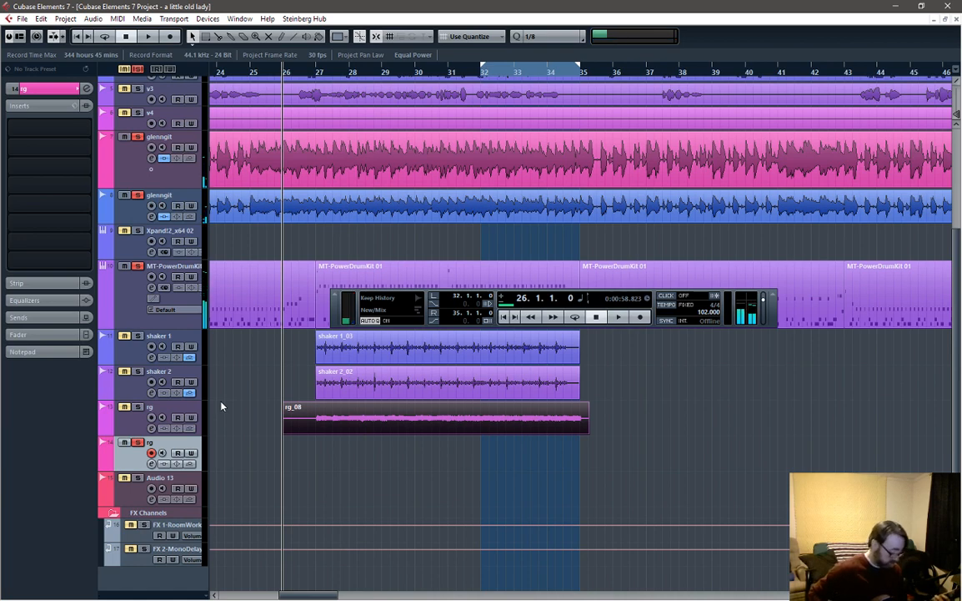
key("space")
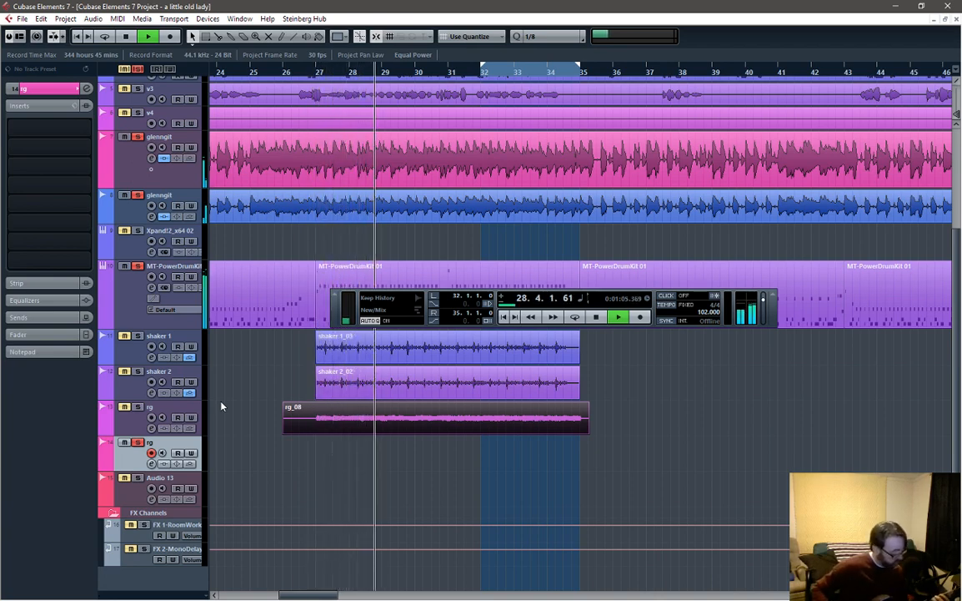
key("space")
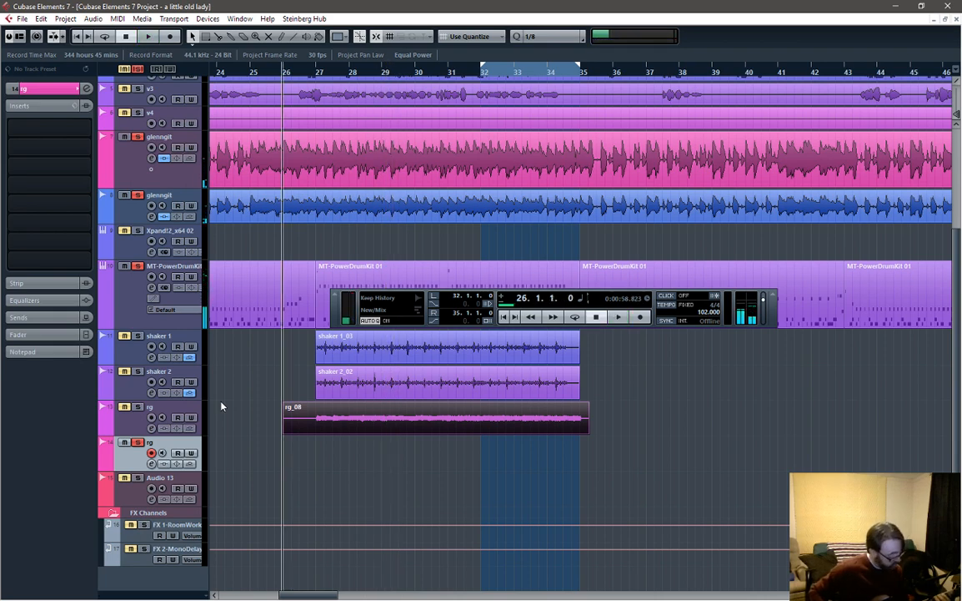
key("space")
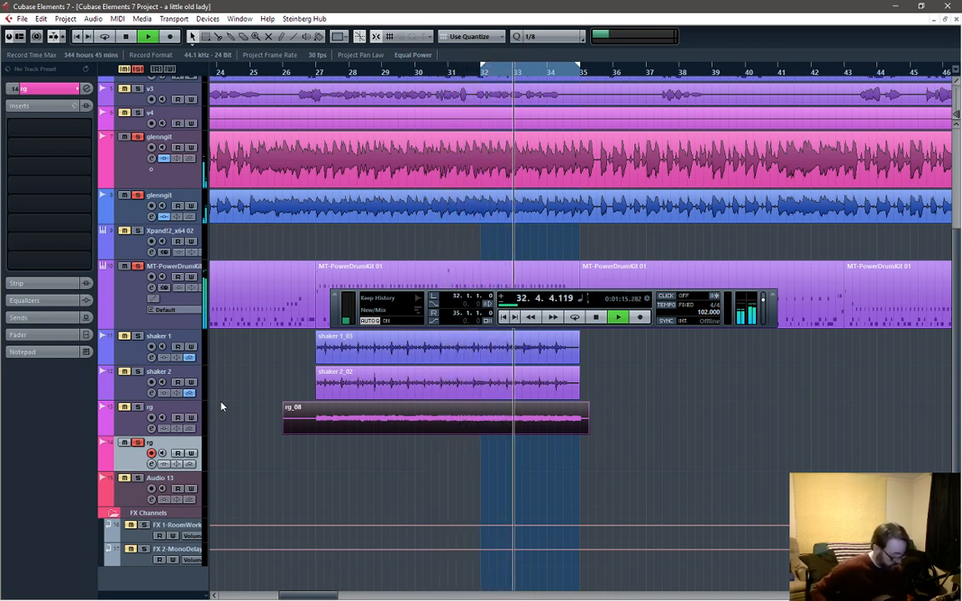
key("space")
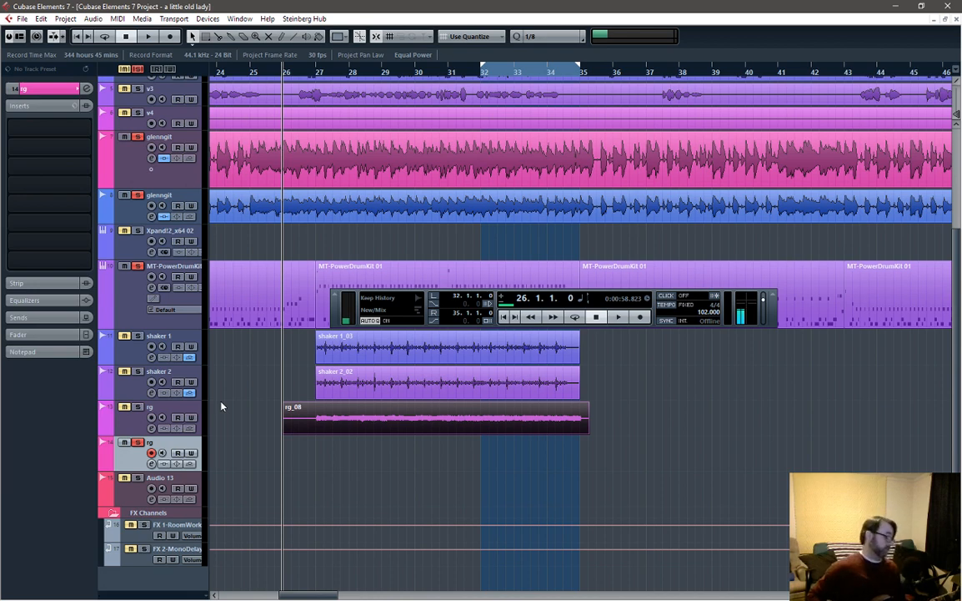
Step: Try three recording takes on the second rg track from bar 26, undoing each one
key("KP_Multiply")
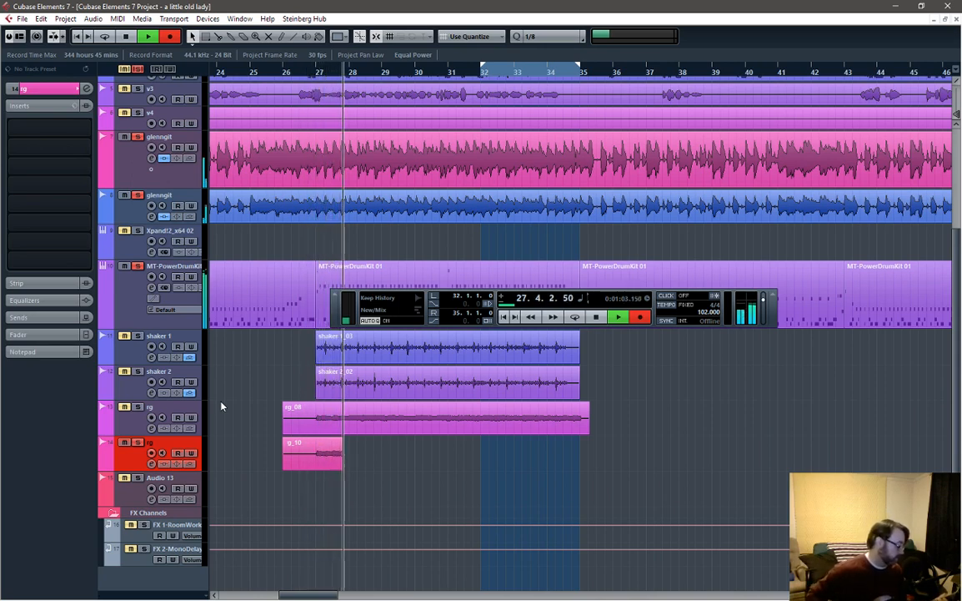
key("space")
key("ctrl+z")
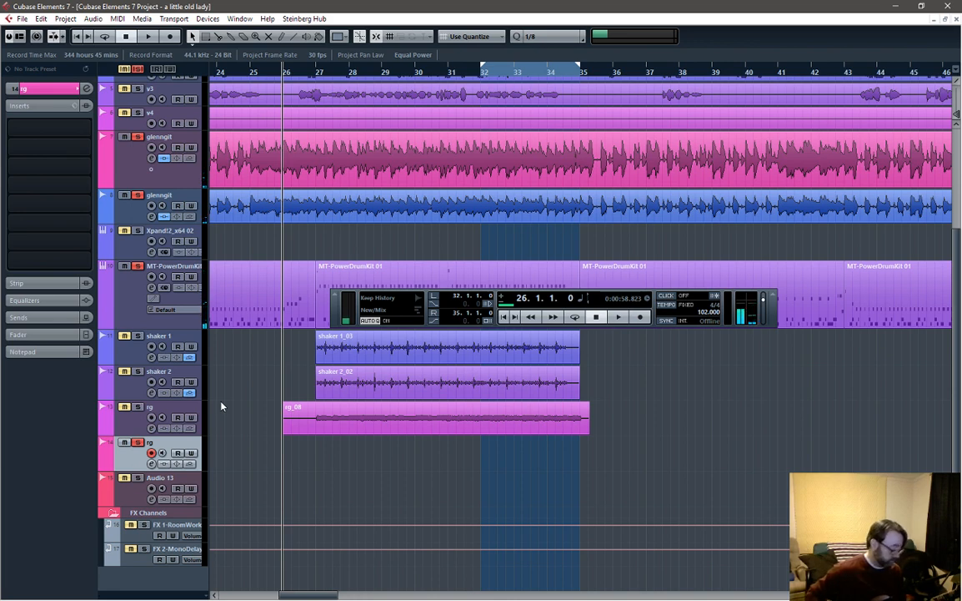
key("KP_Multiply")
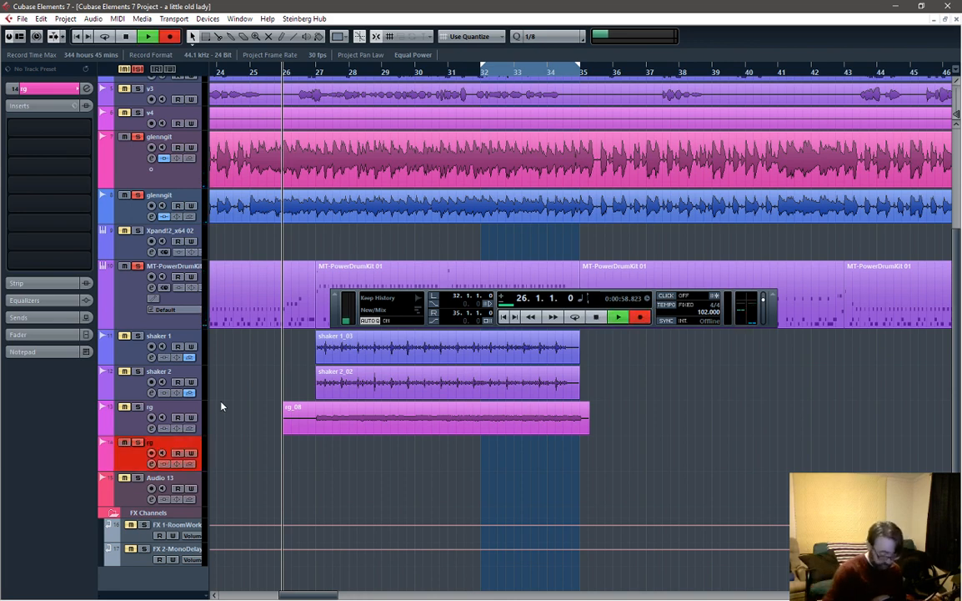
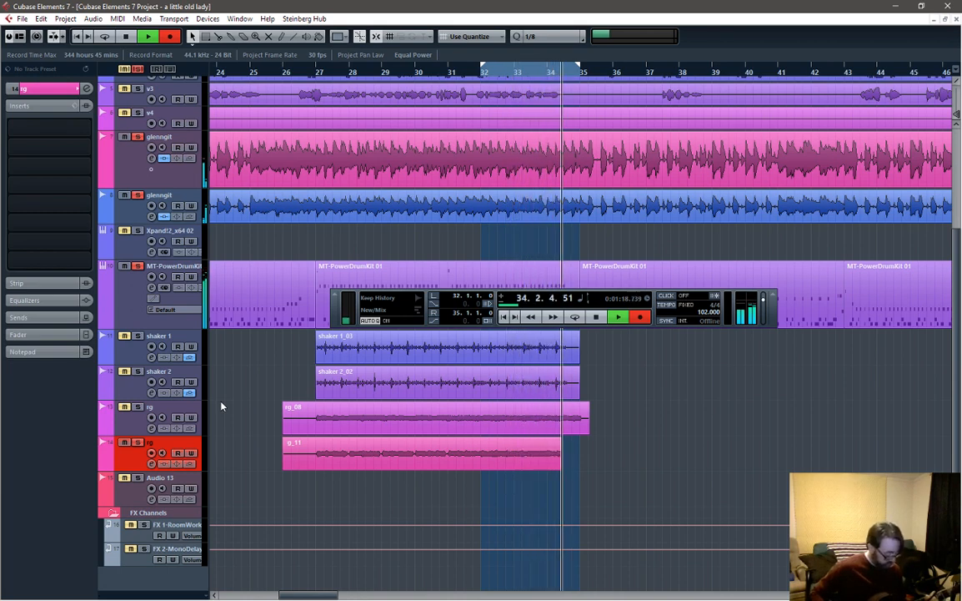
key("space")
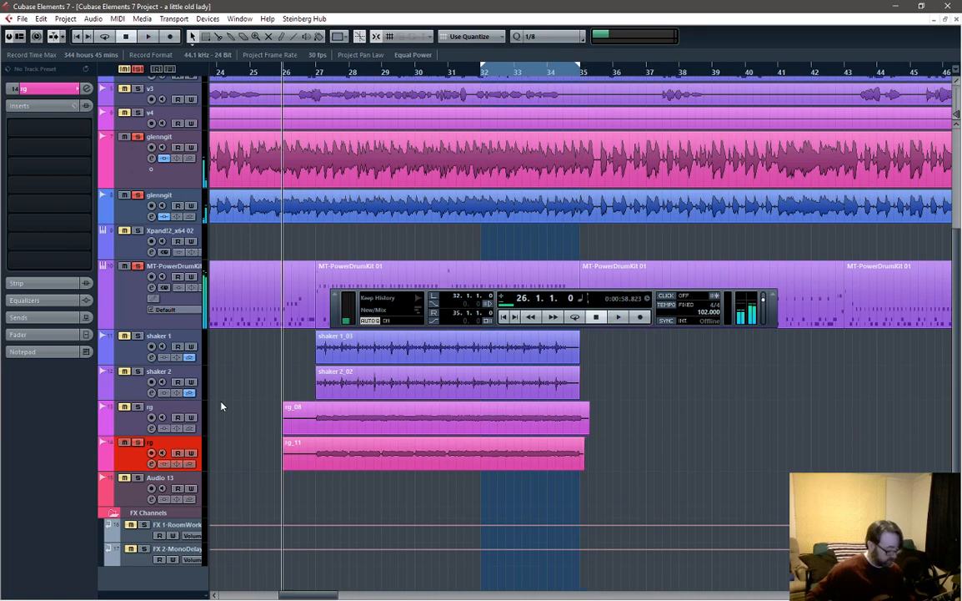
key("ctrl+z")
key("KP_Multiply")
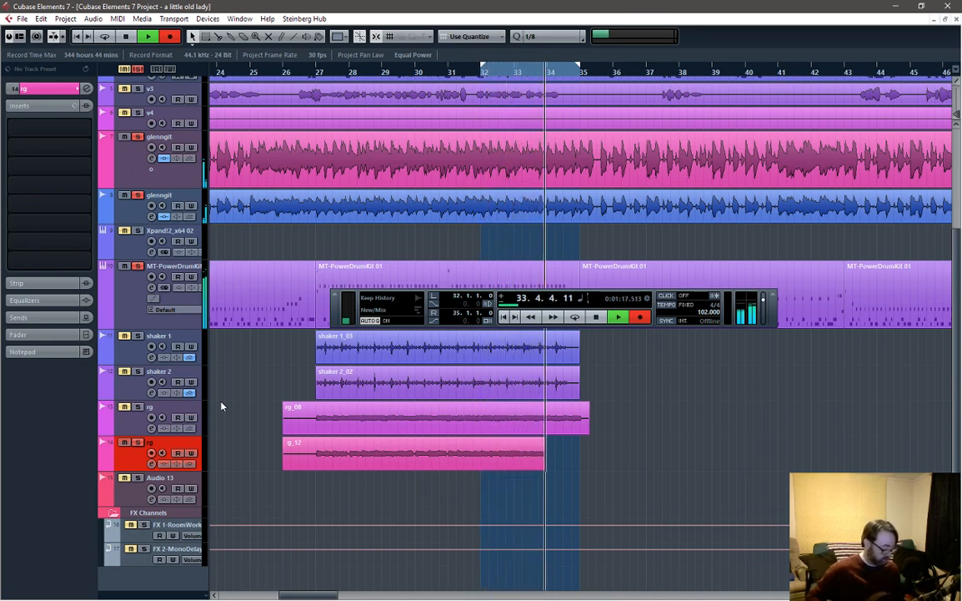
key("space")
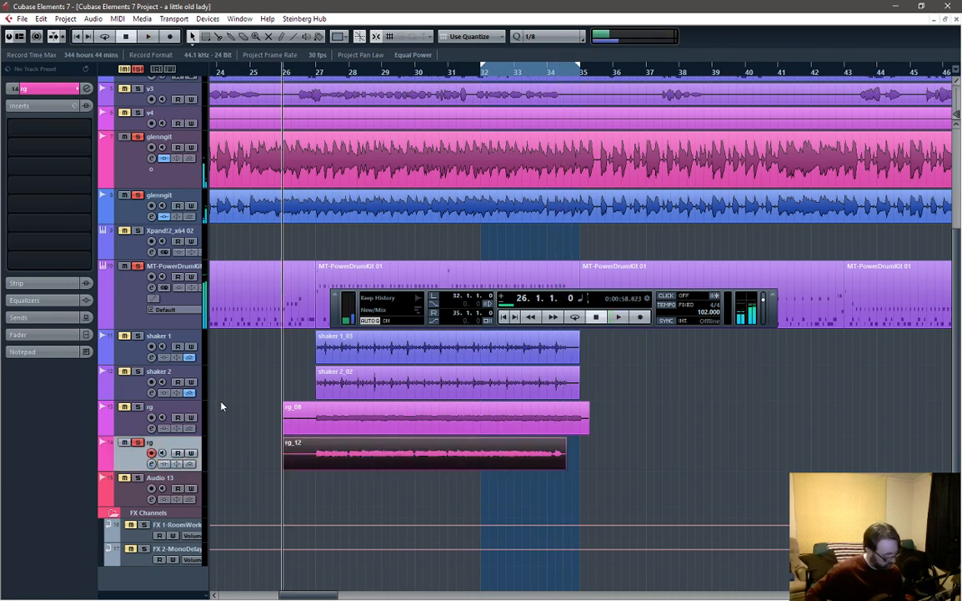
key("ctrl+z")
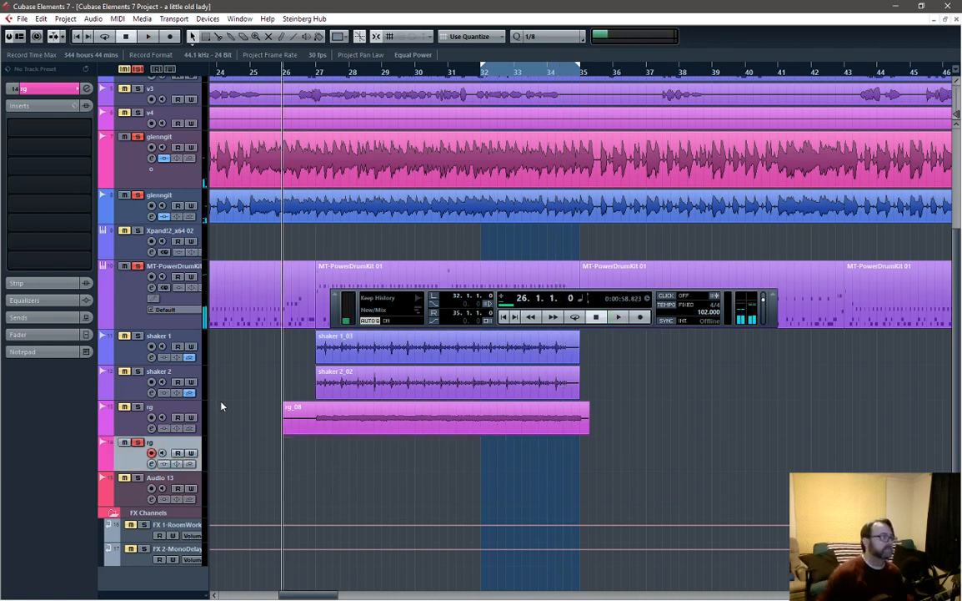
Step: Move the playback position to bar 32 and listen to the section up to bar 35 with the soloed tracks
key("space")
key("space")
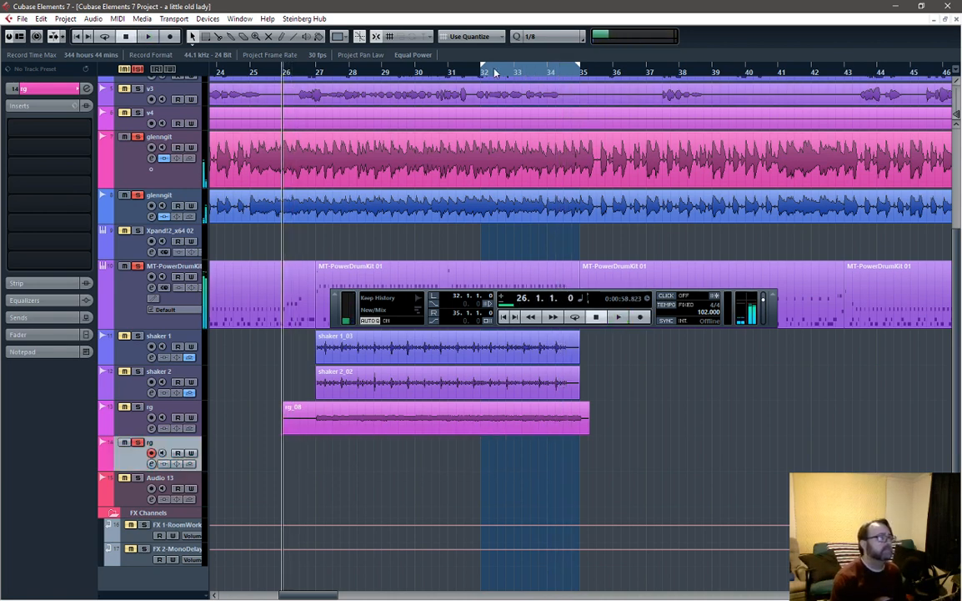
left_click(482, 74)
key("space")
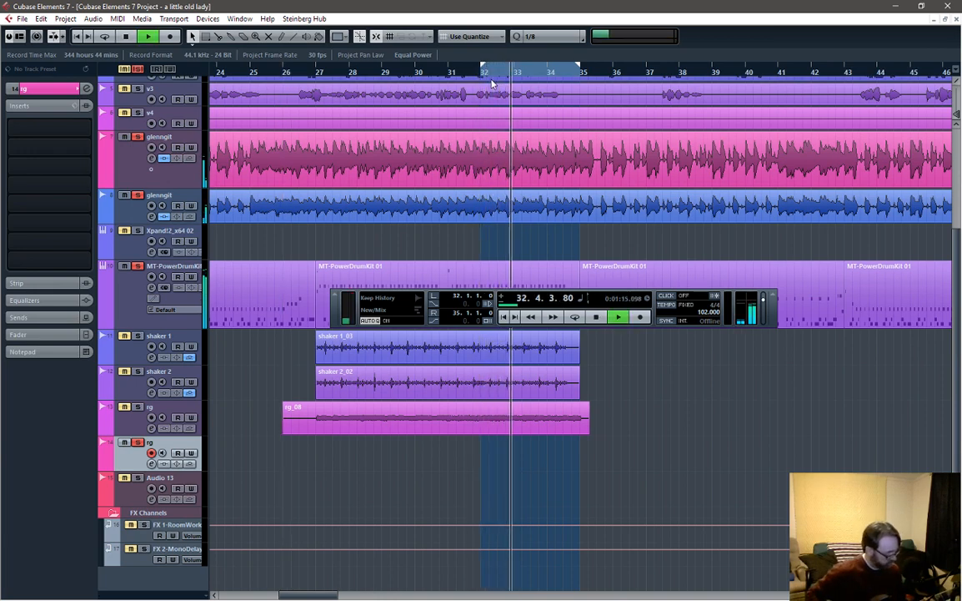
key("space")
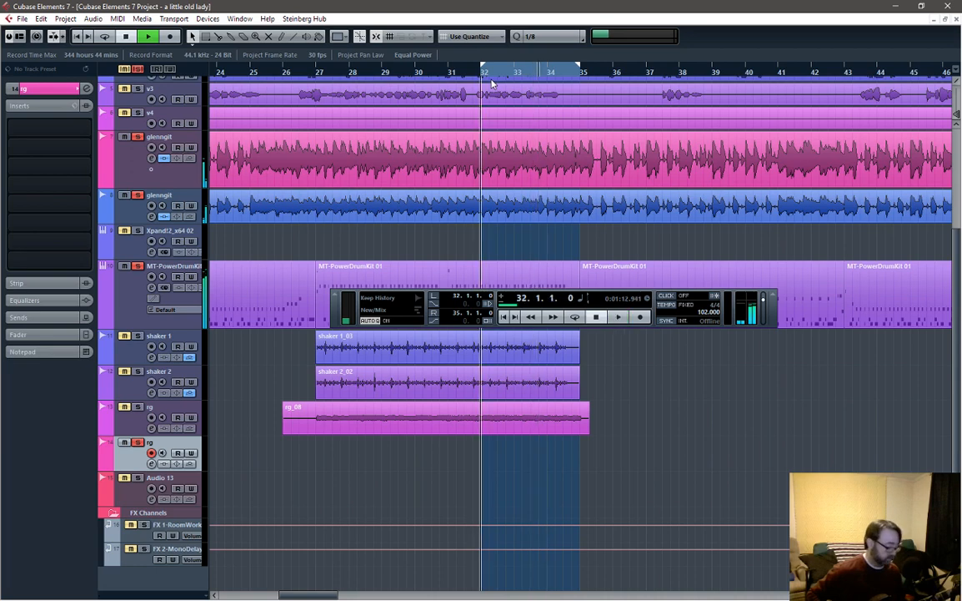
key("space")
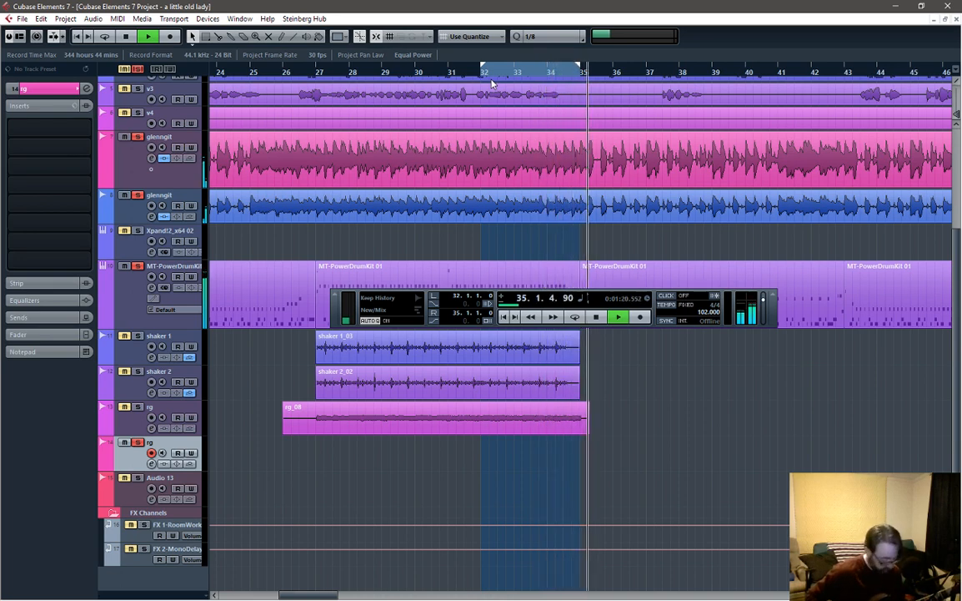
key("space")
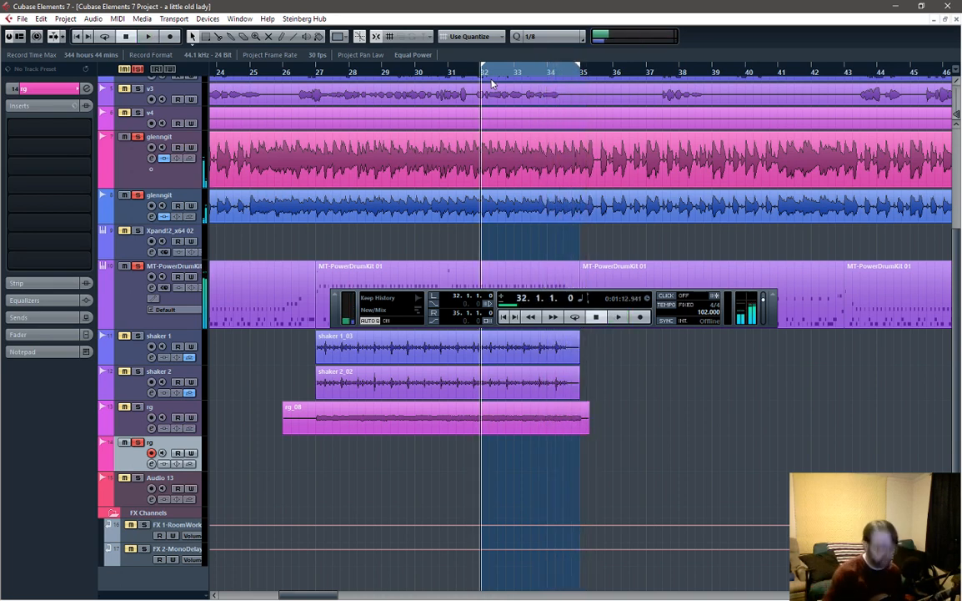
Step: Try five recording takes on the second rg track from bar 26, discarding each one
left_click(284, 73)
key("KP_Multiply")
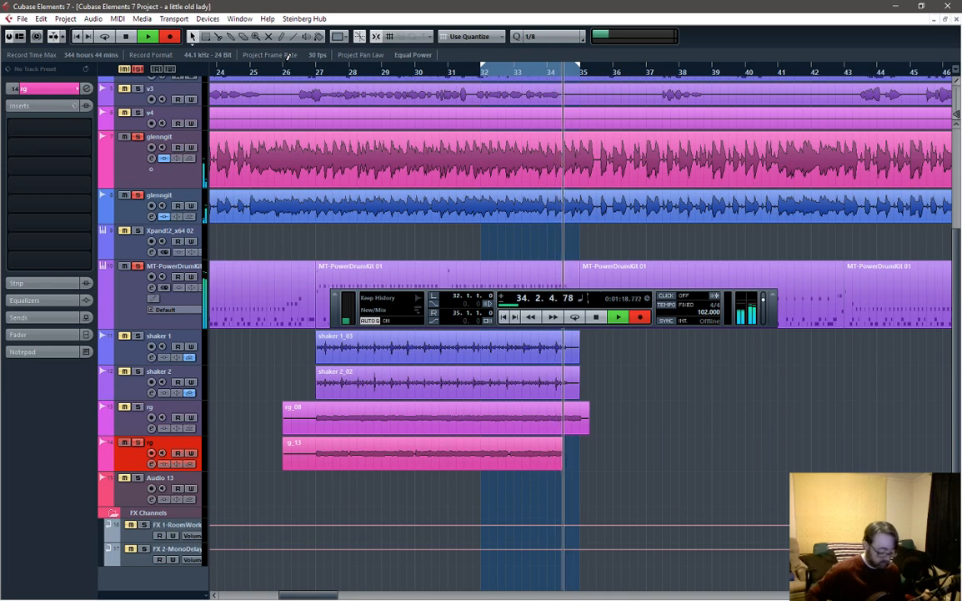
key("space")
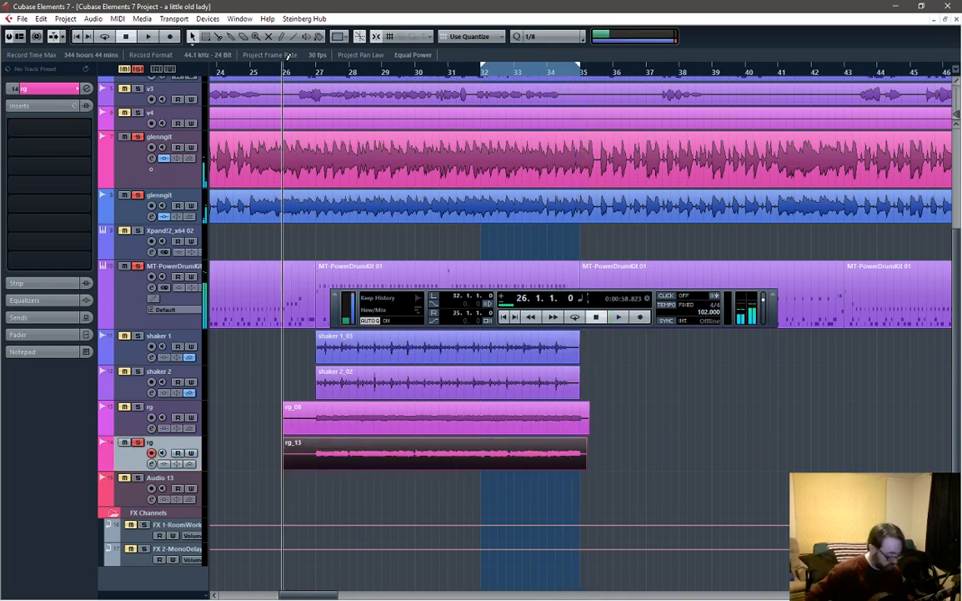
key("ctrl+z")
key("KP_Multiply")
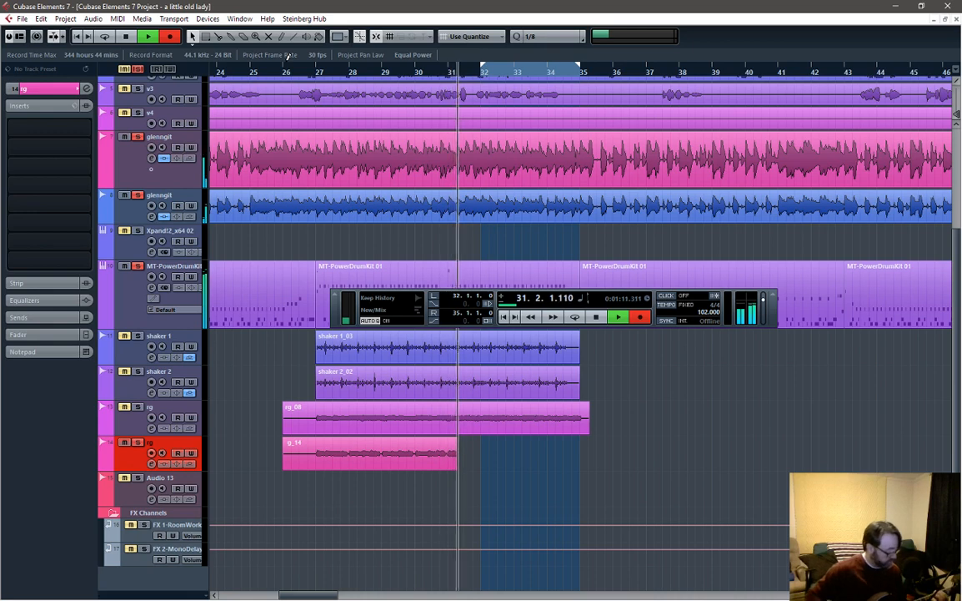
key("space")
key("Delete")
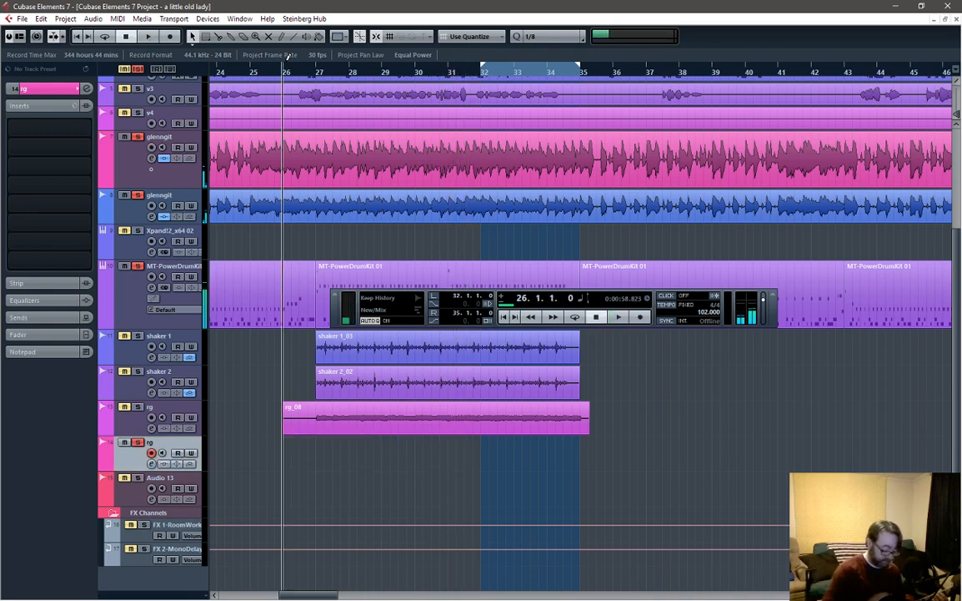
key("KP_Multiply")
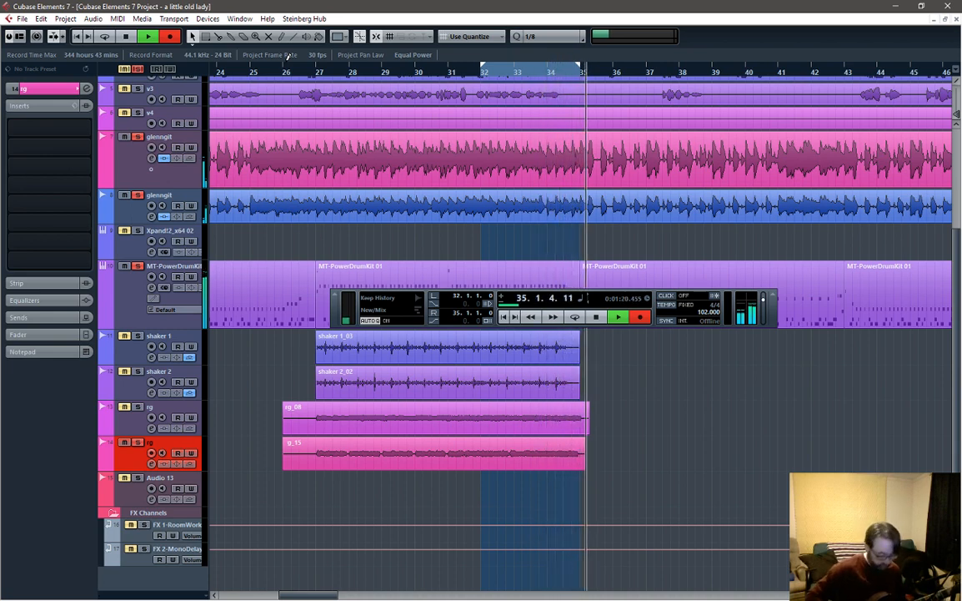
key("space")
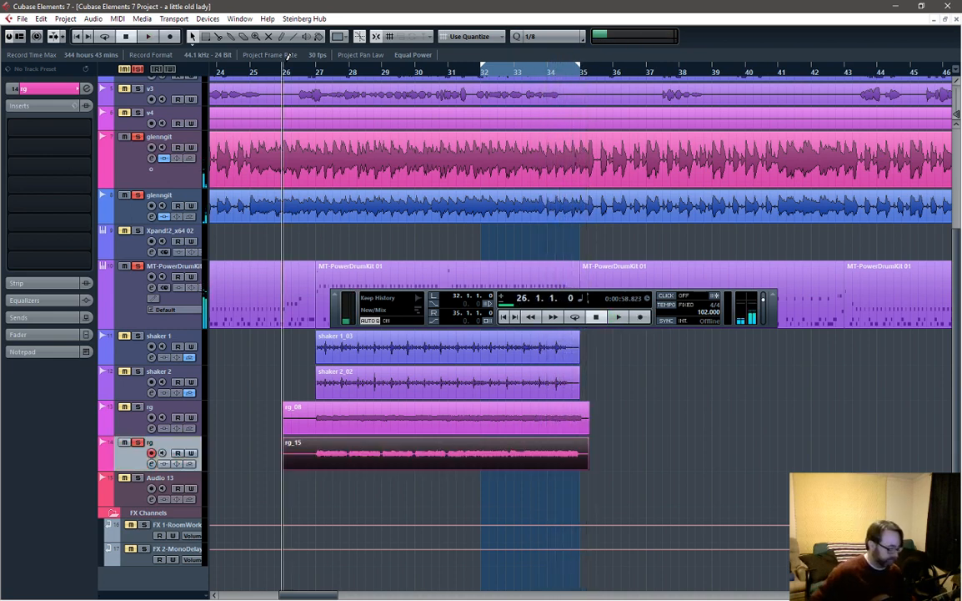
key("ctrl+z")
key("KP_Multiply")
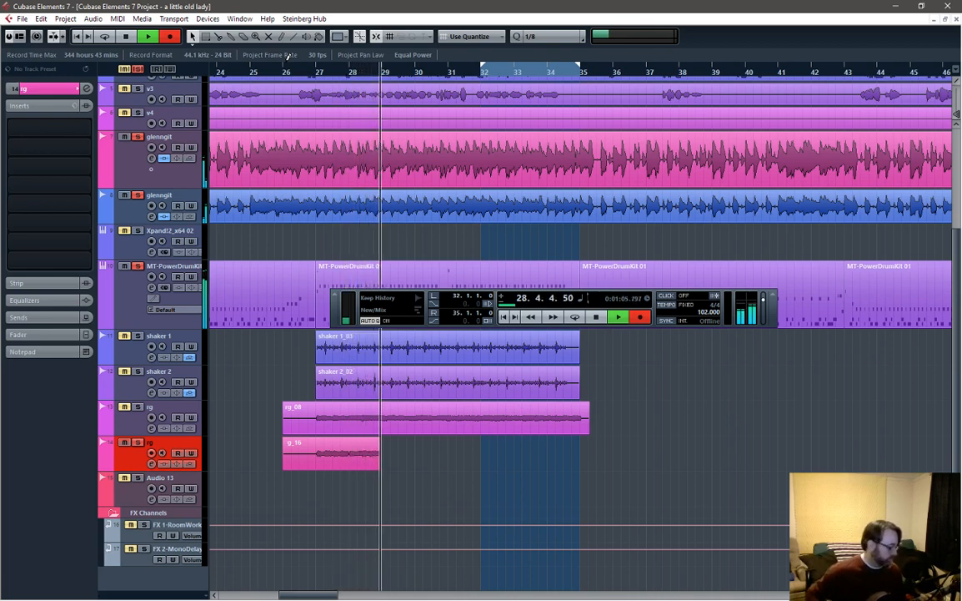
key("space")
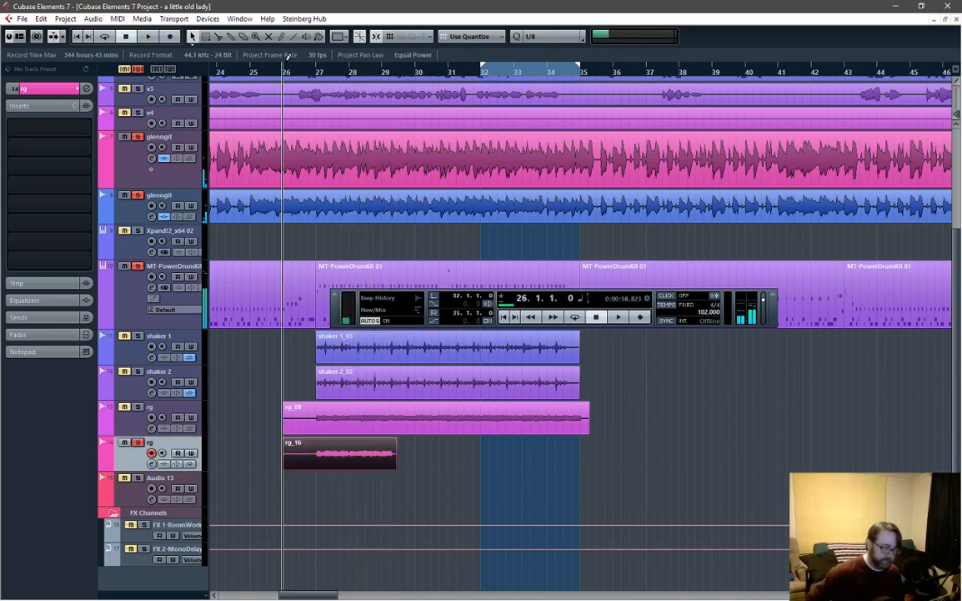
key("Delete")
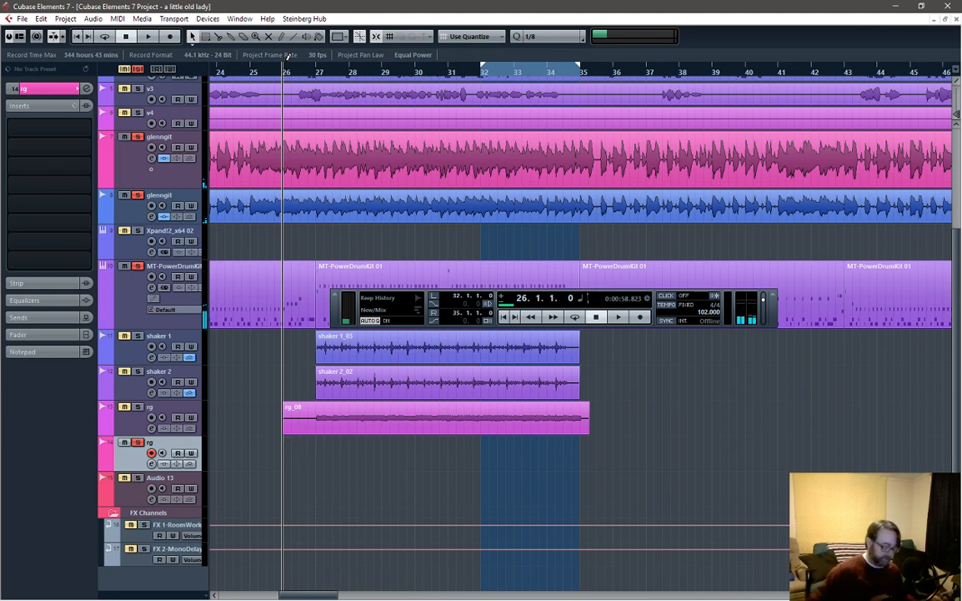
key("KP_Multiply")
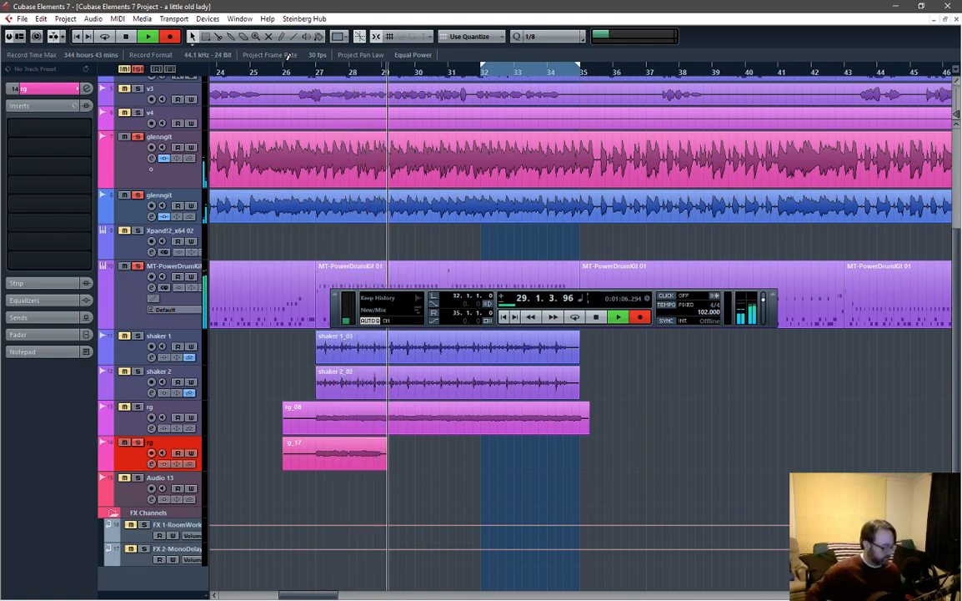
key("space")
key("Delete")
Step: Record a full take on the second rg track from bar 26 to just past bar 35
key("KP_Multiply")
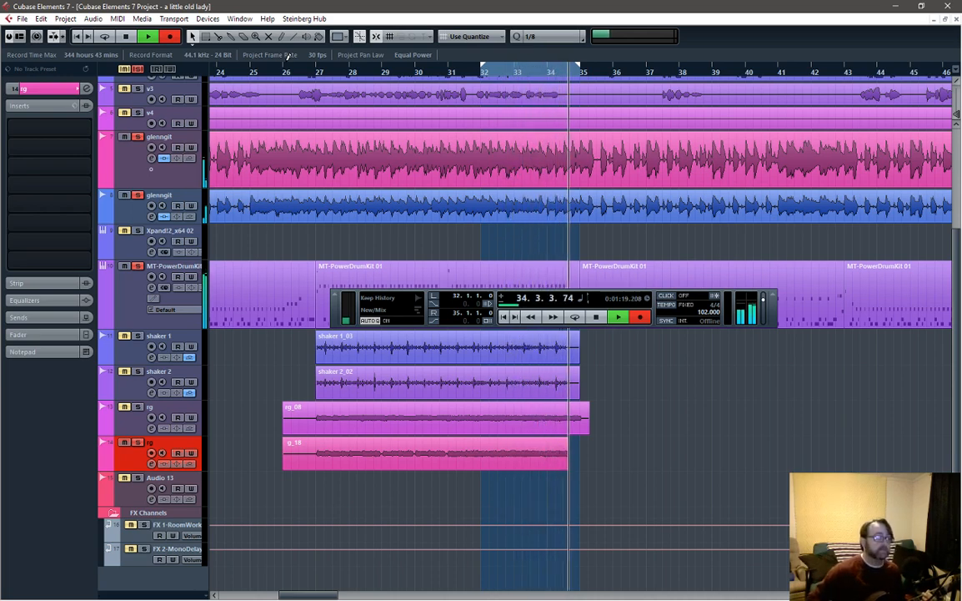
key("space")
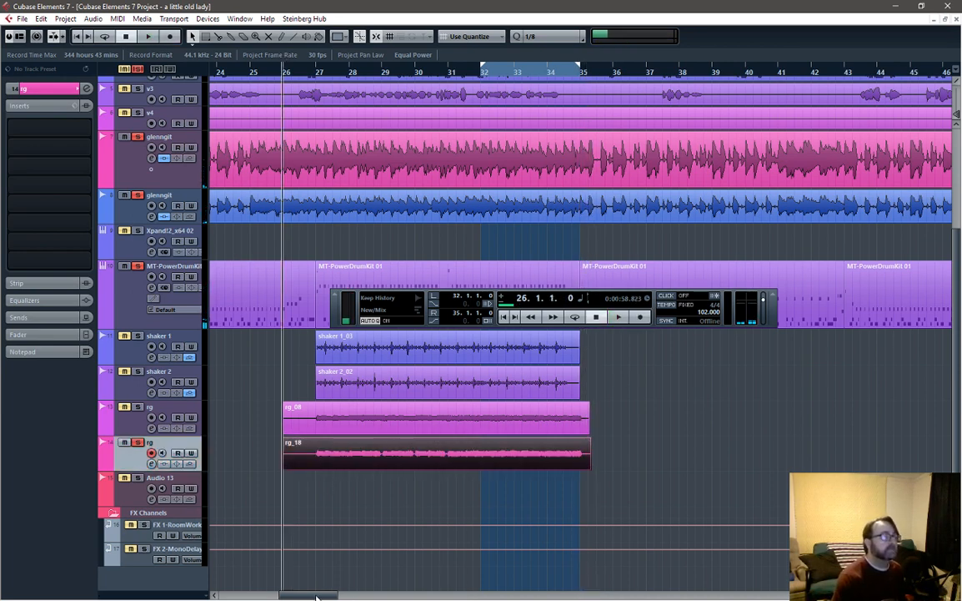
Step: Move the playback position to bar 50 and listen to the lead-in to the section starting at bar 51
left_click_drag(316, 597, 361, 597)
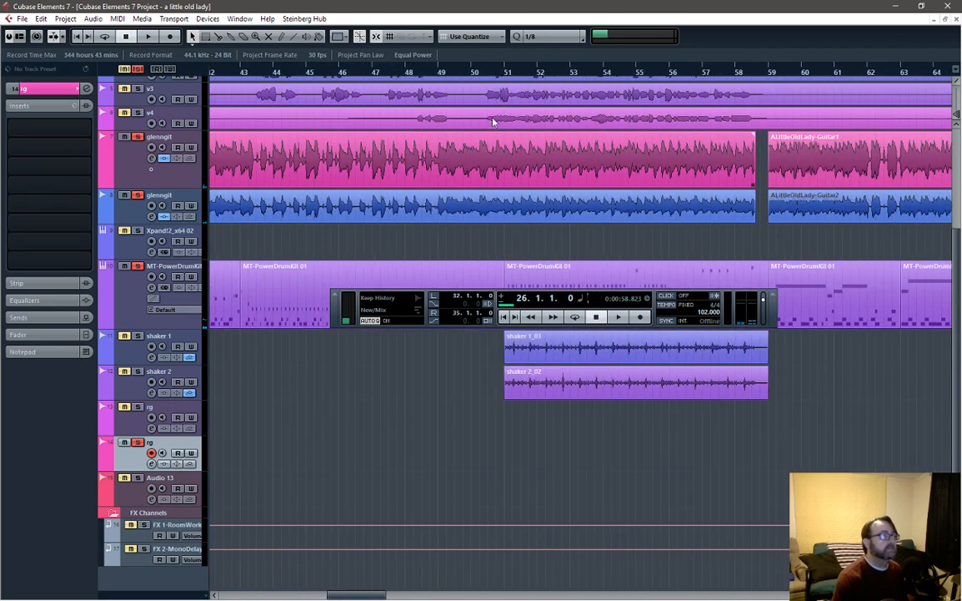
left_click(474, 72)
key("space")
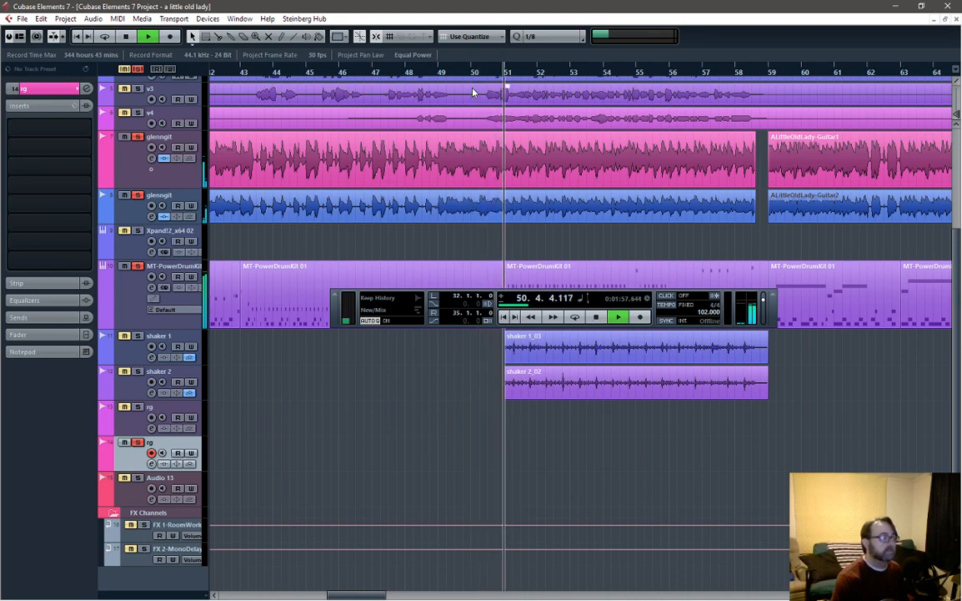
key("space")
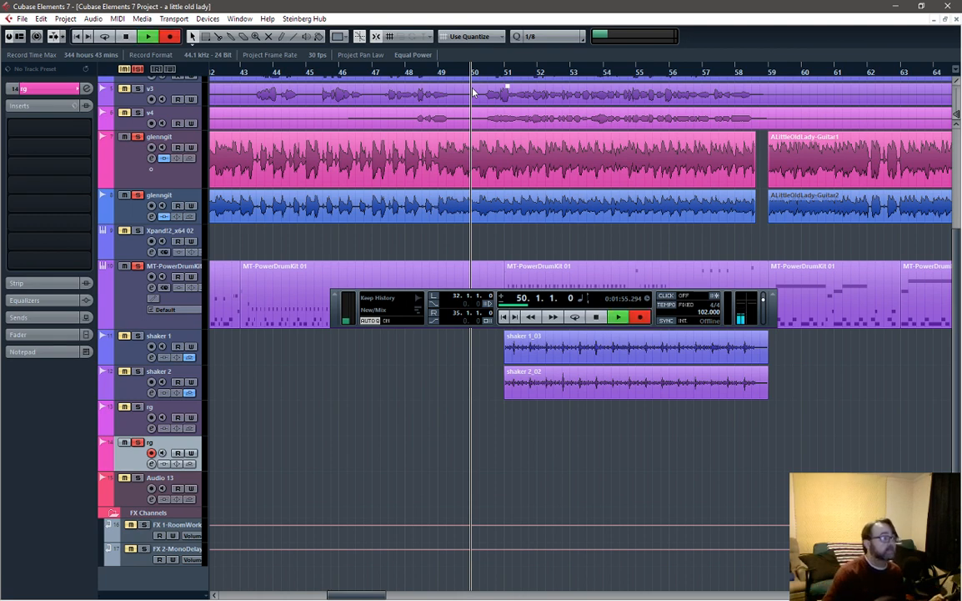
Step: Try four recording takes on the second rg track from bar 50, deleting each one
key("KP_Multiply")
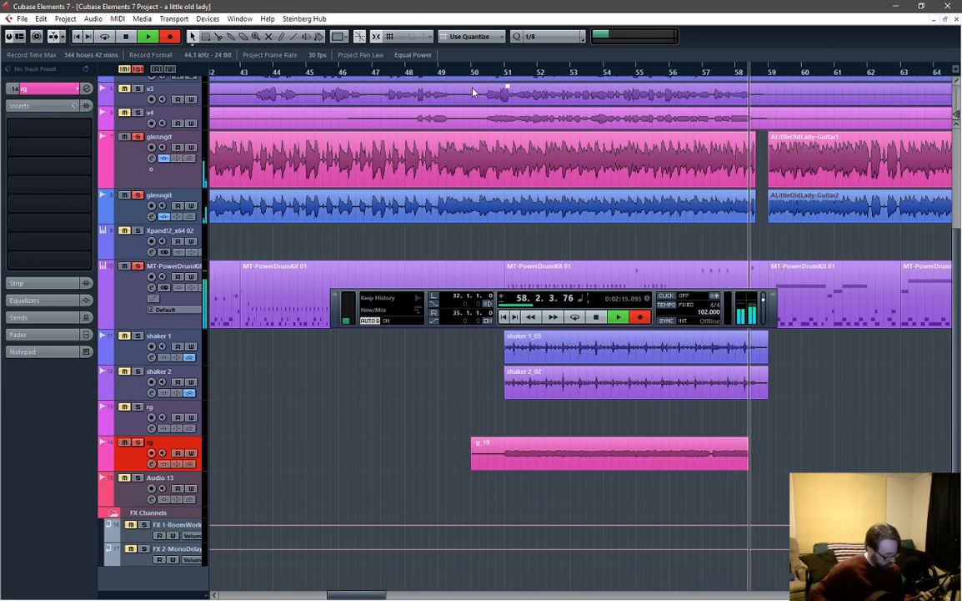
key("space")
key("Delete")
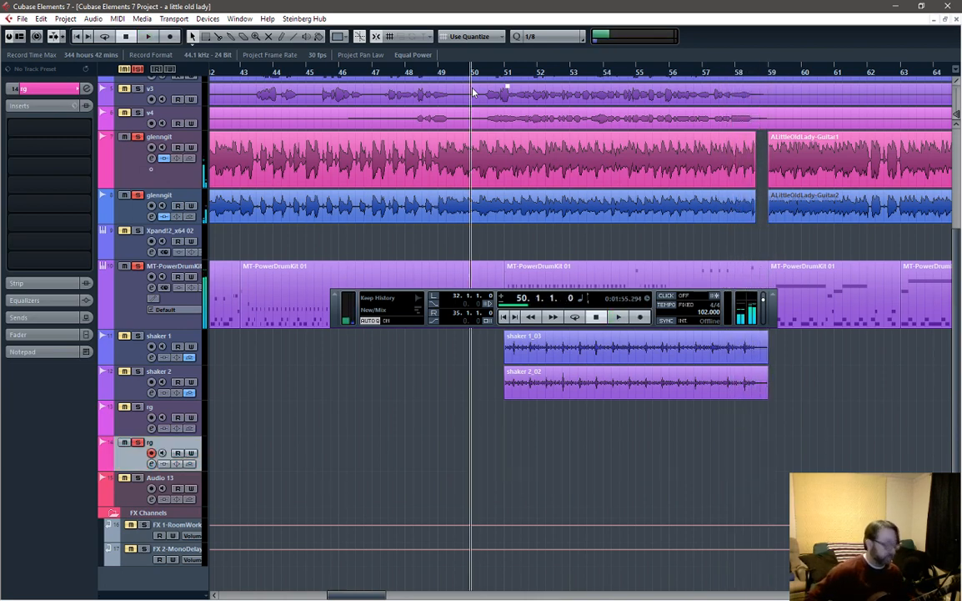
key("KP_Multiply")
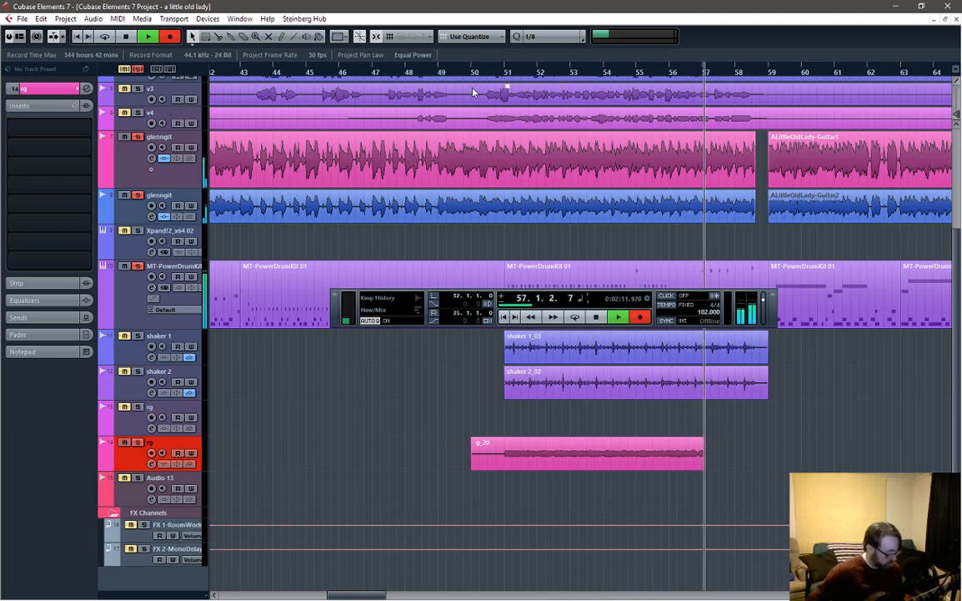
key("space")
key("Delete")
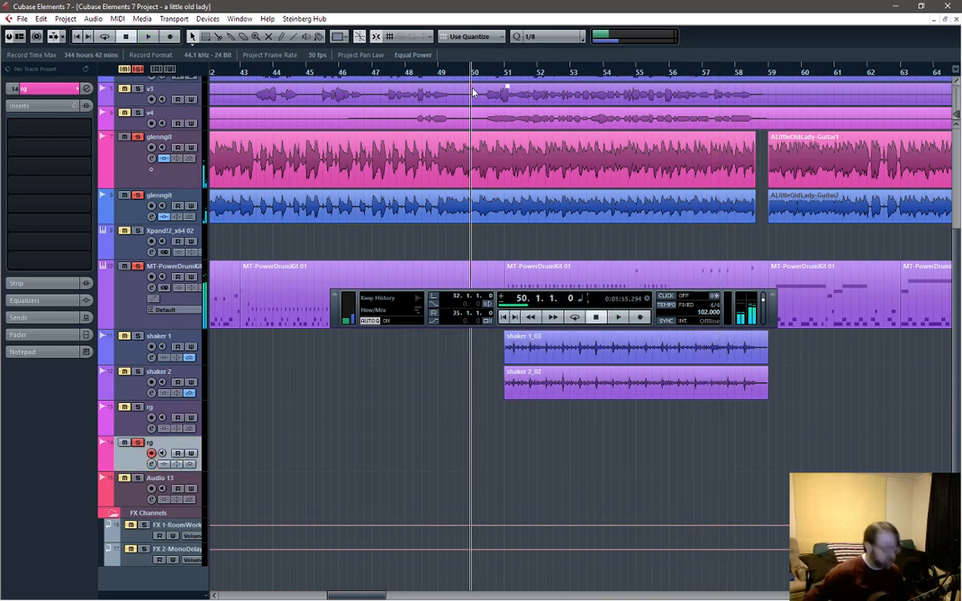
key("KP_Multiply")
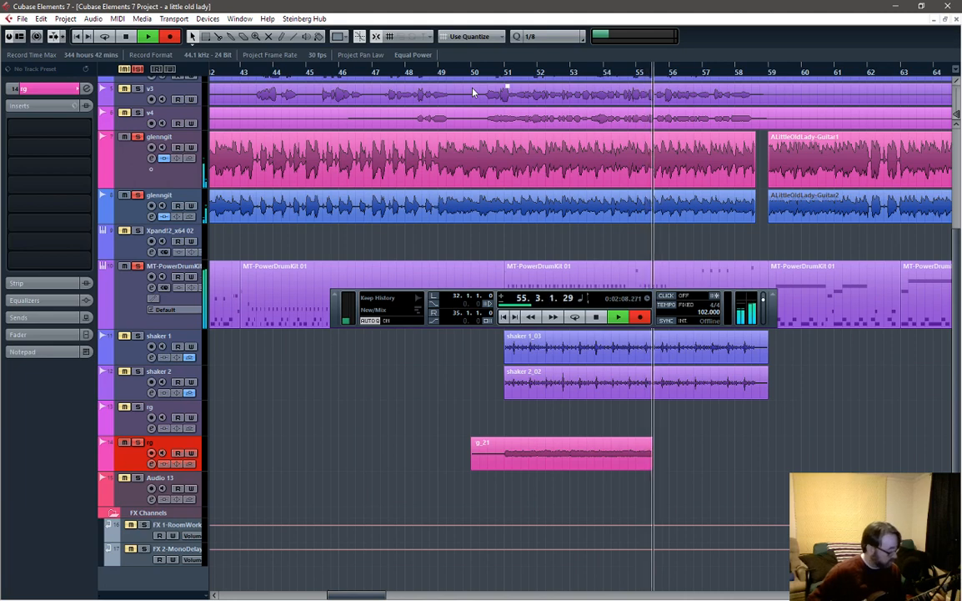
key("space")
key("Delete")
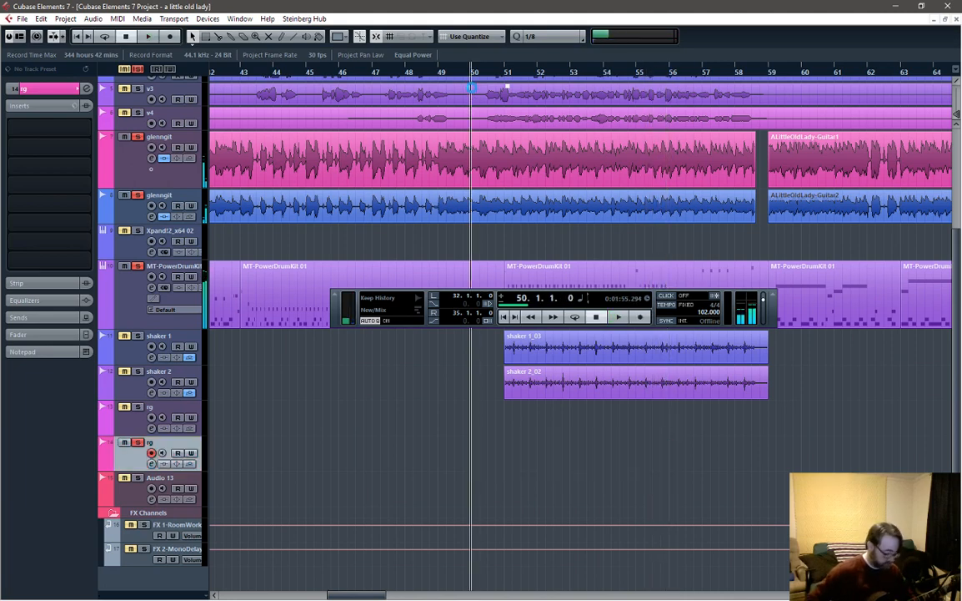
key("KP_Multiply")
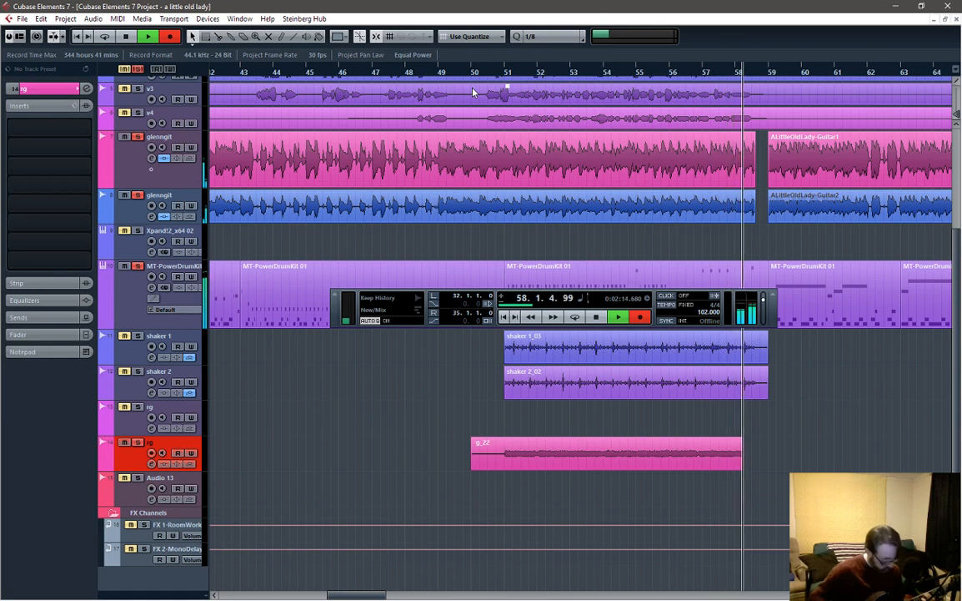
key("space")
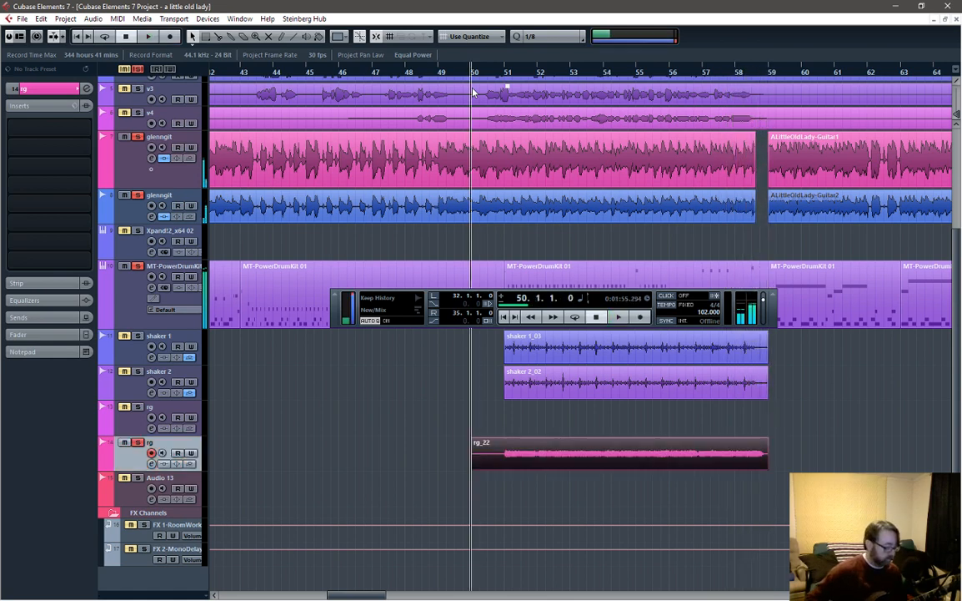
key("Delete")
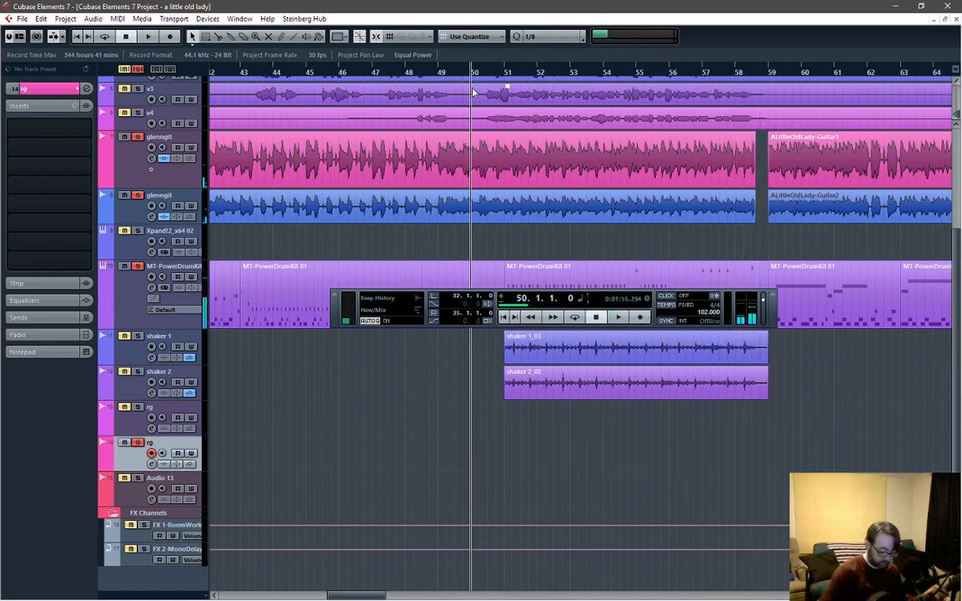
Step: Record a take on the second rg track from bar 50 to just past bar 59, and select the first rg track for recording
key("KP_Multiply")
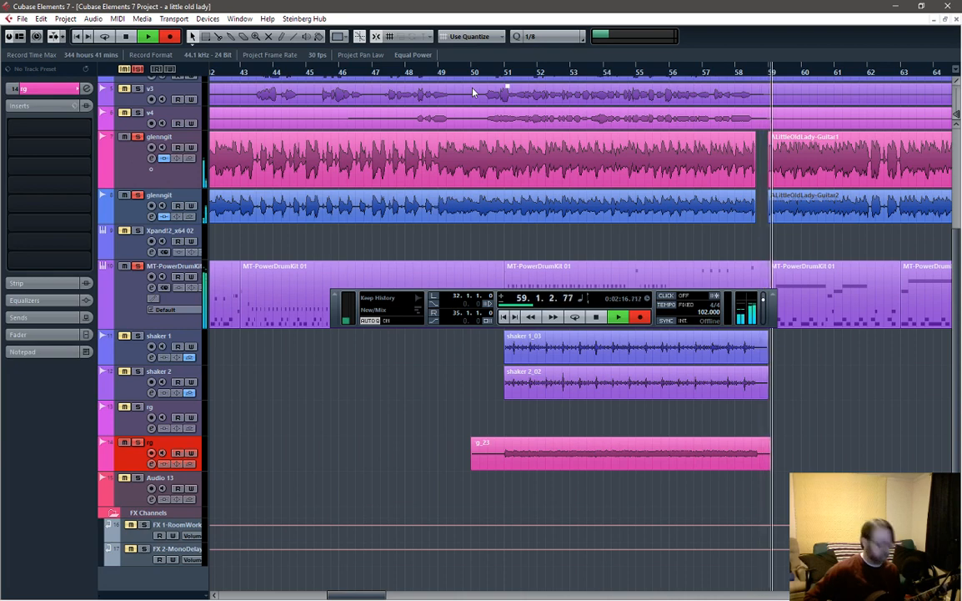
key("space")
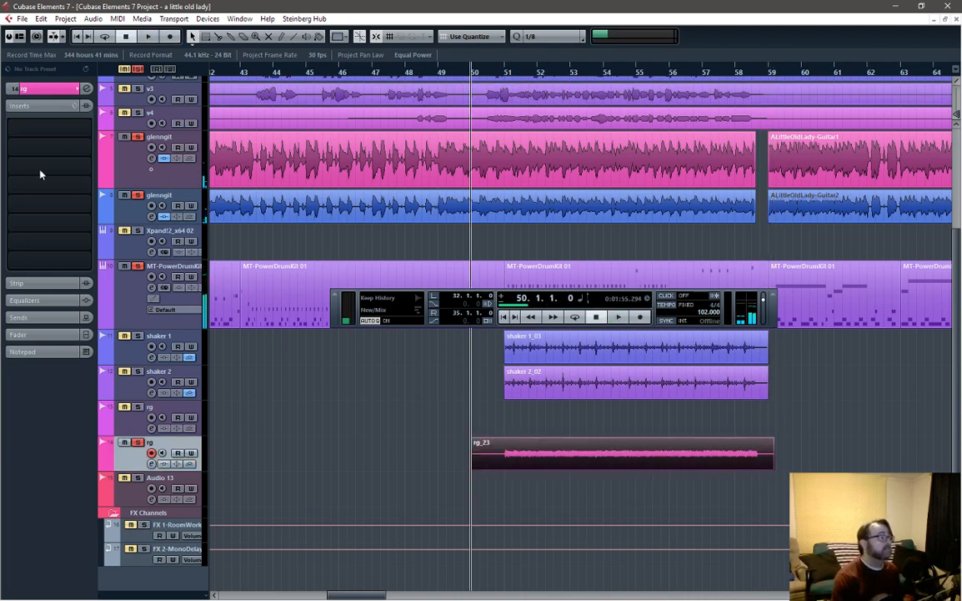
left_click(145, 385)
left_click(170, 414)
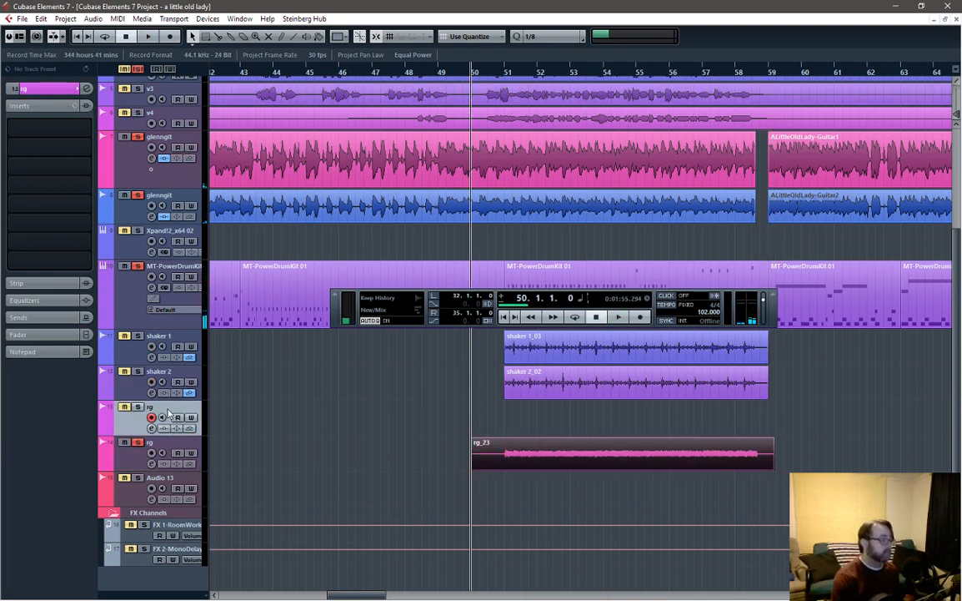
Step: Try a recording take on the first rg track from bar 50 and delete it
key("KP_Multiply")
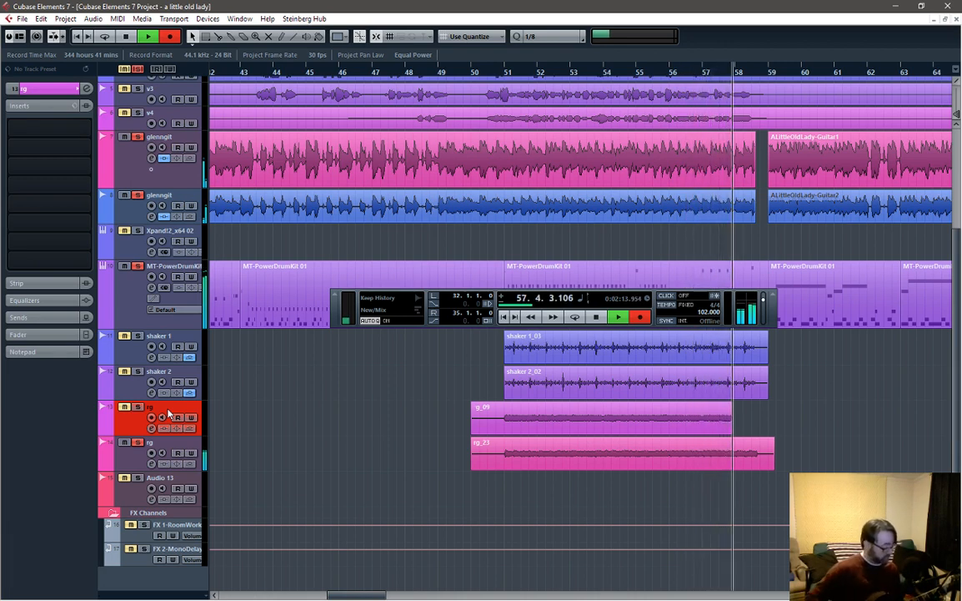
key("space")
key("Delete")
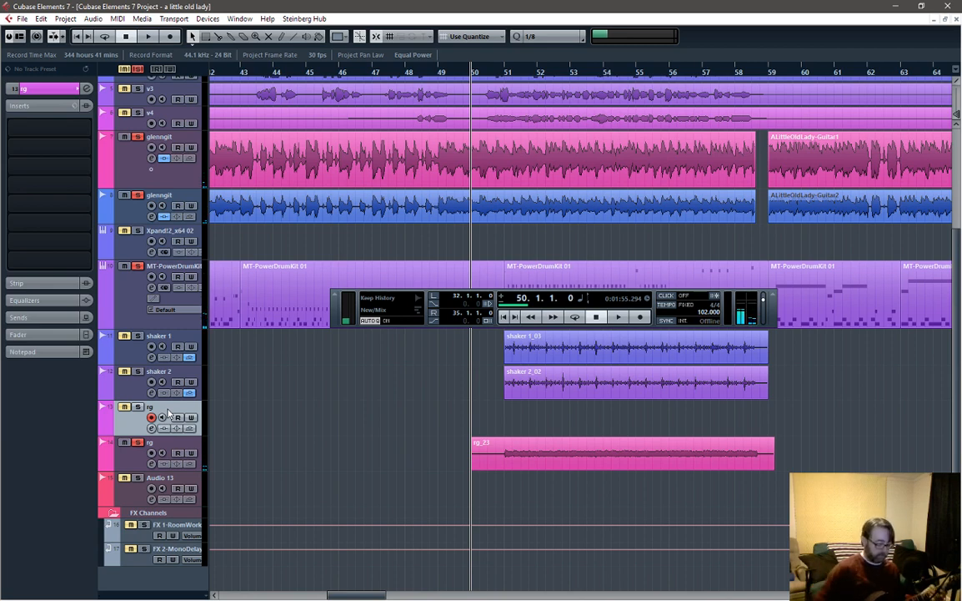
Step: Record a doubling take on the first rg track from bar 50 to bar 59
key("KP_Multiply")
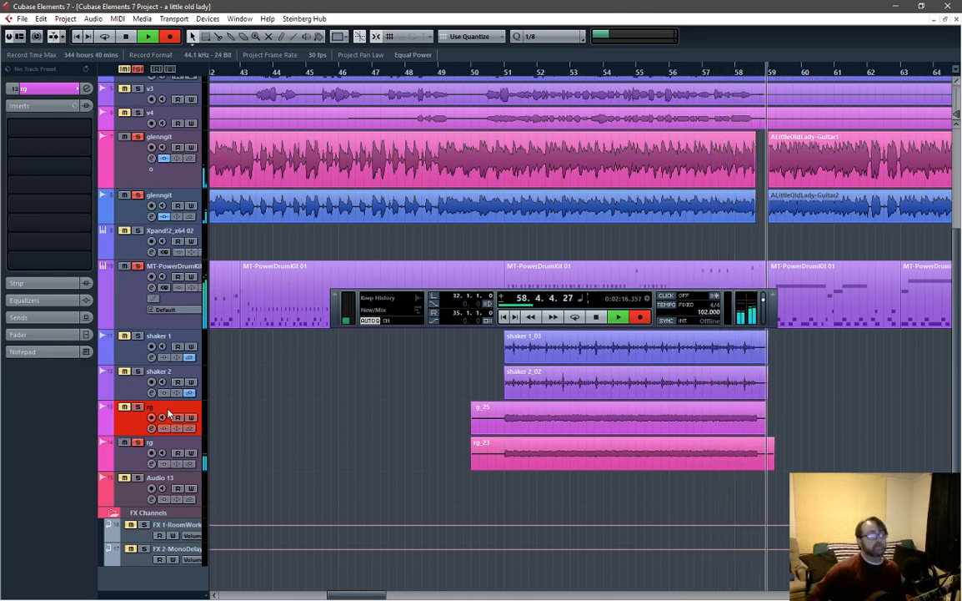
key("space")
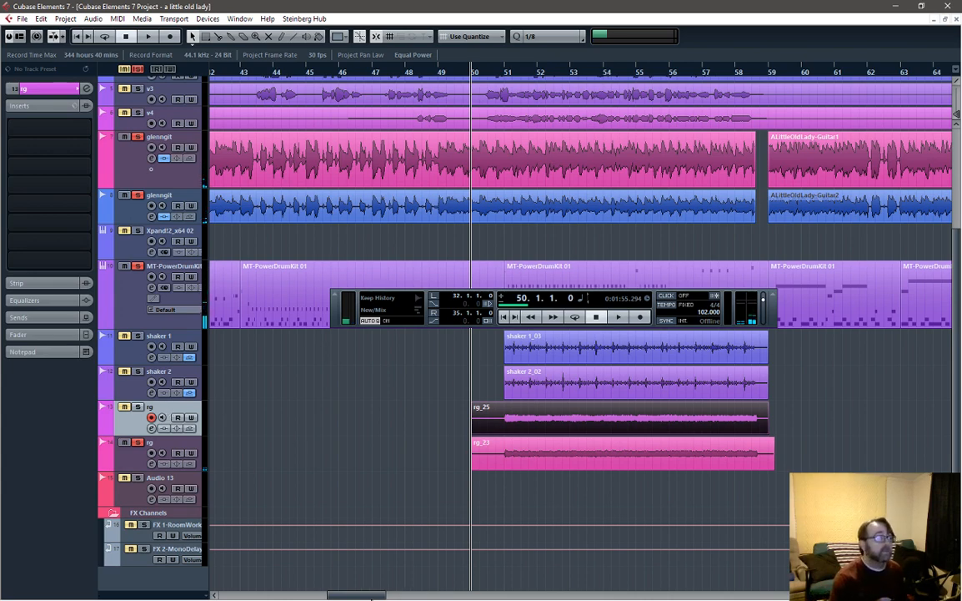
Step: Move the playback position to bar 59 and listen to the start of the following section
left_click_drag(377, 597, 418, 596)
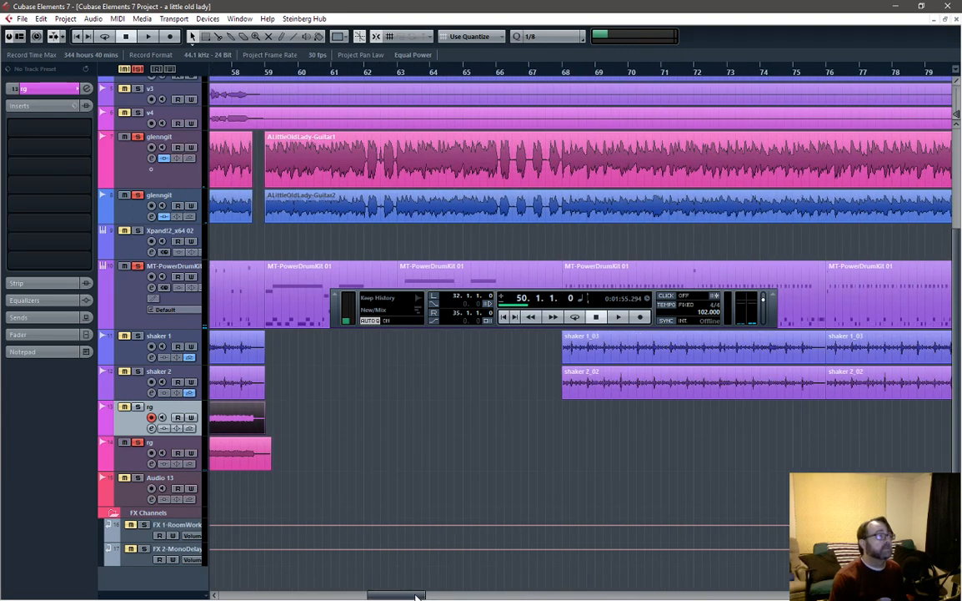
left_click(266, 73)
key("space")
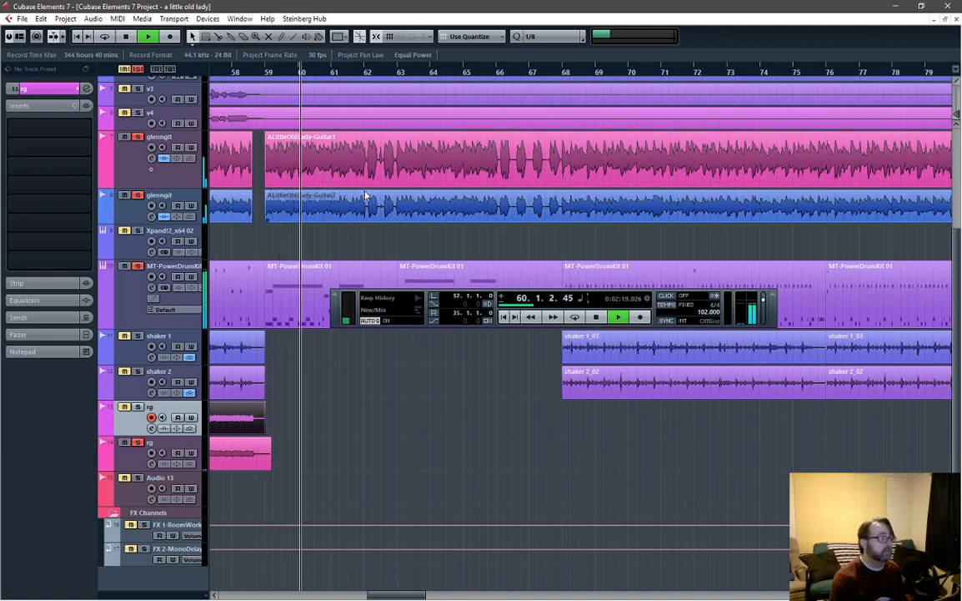
key("space")
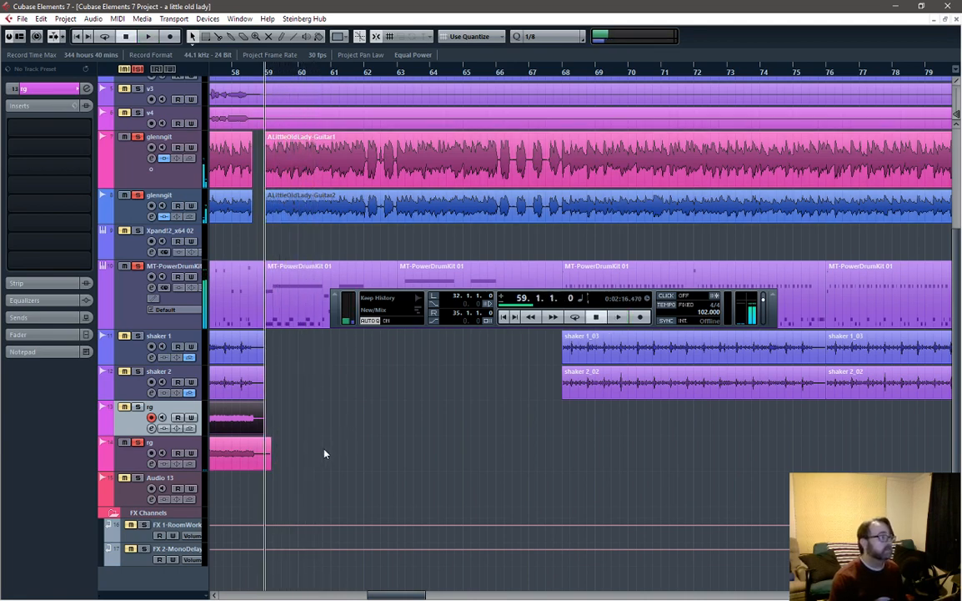
Step: Trim the ends of the existing takes on both rg tracks back to about the middle of bar 57
left_click(263, 461)
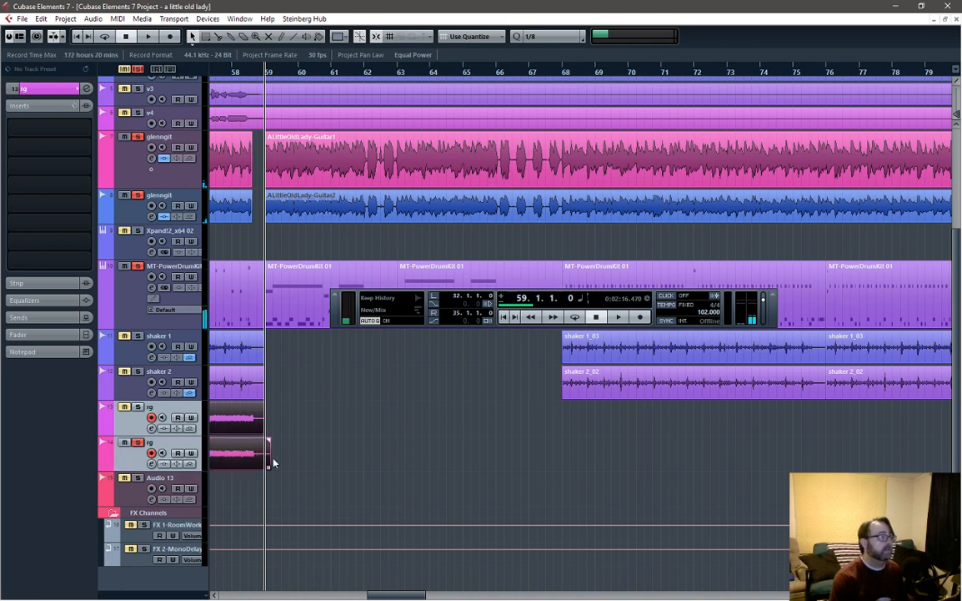
left_click(269, 462)
left_click_drag(268, 463, 255, 471)
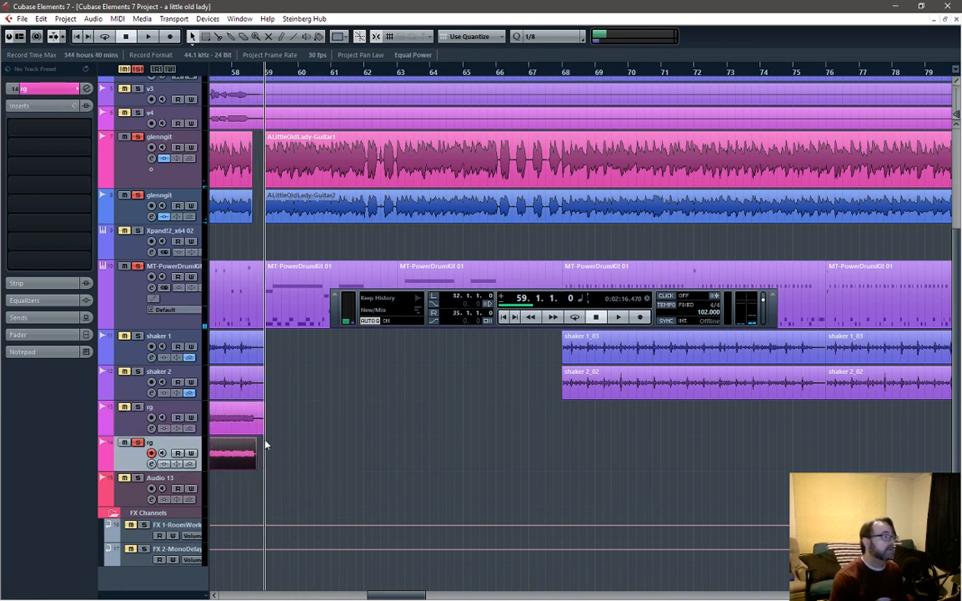
left_click_drag(264, 431, 236, 470)
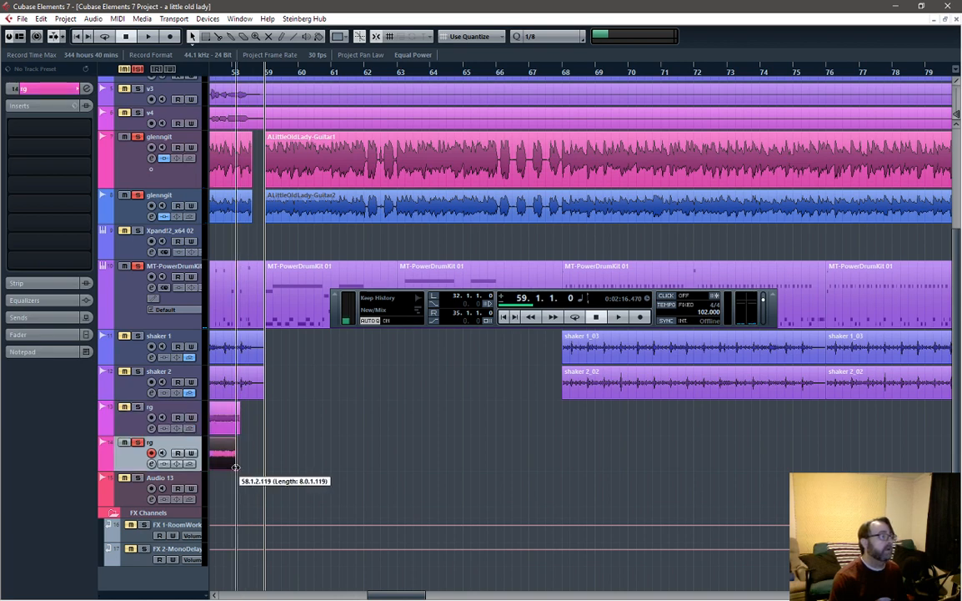
left_click(232, 73)
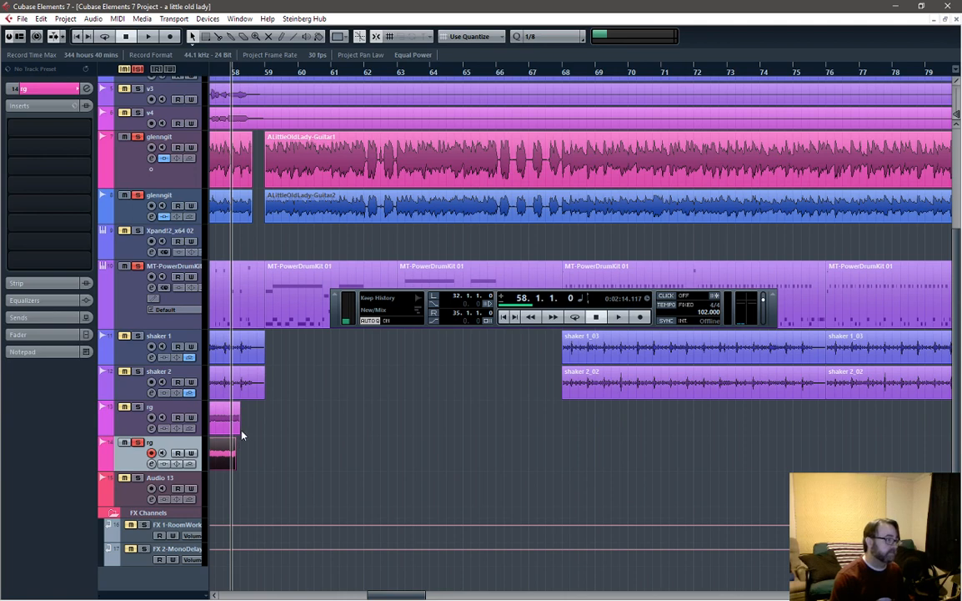
left_click_drag(239, 433, 220, 468)
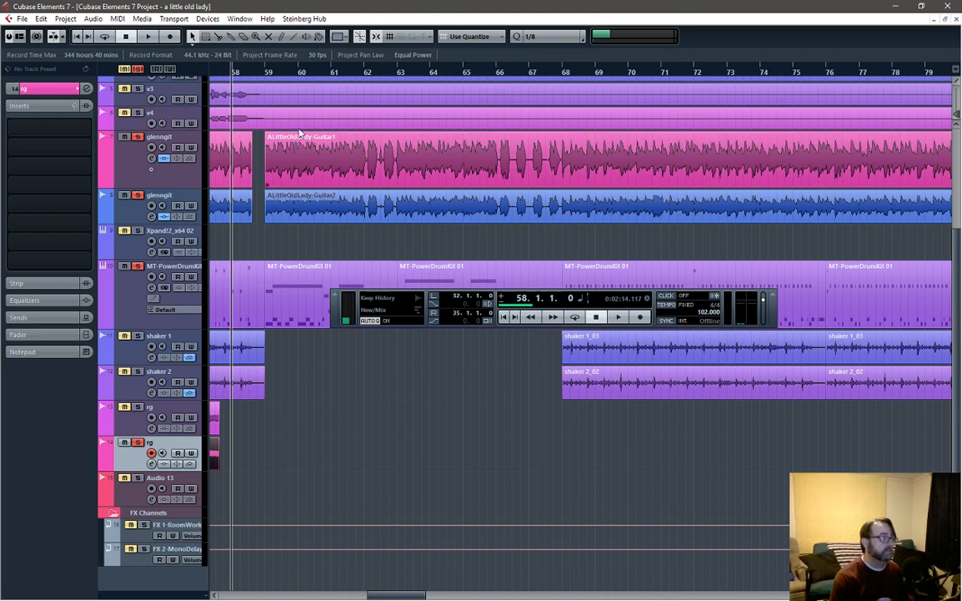
Step: Play the section from bar 59 repeatedly to rehearse the rg part
double_click(266, 73)
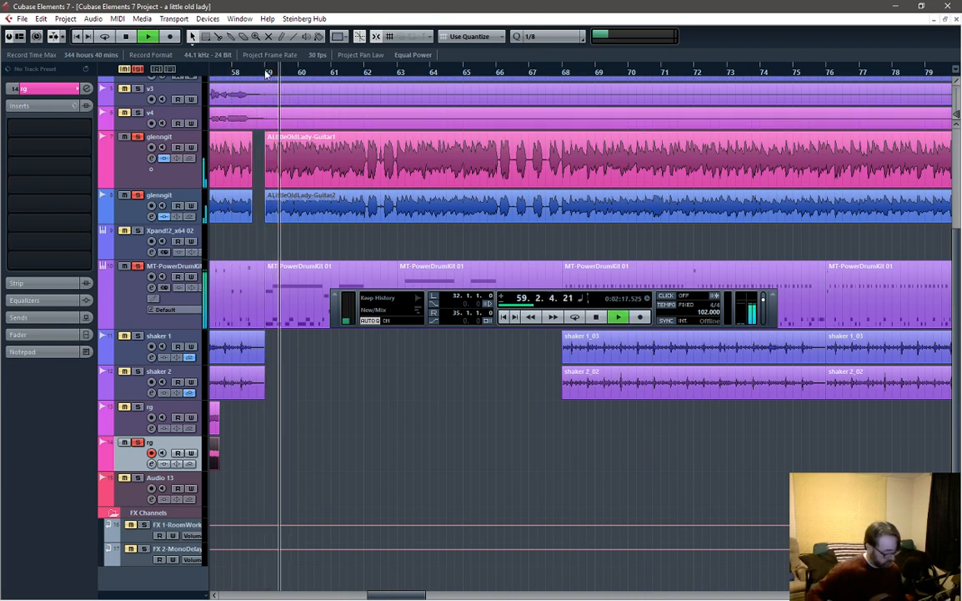
key("space")
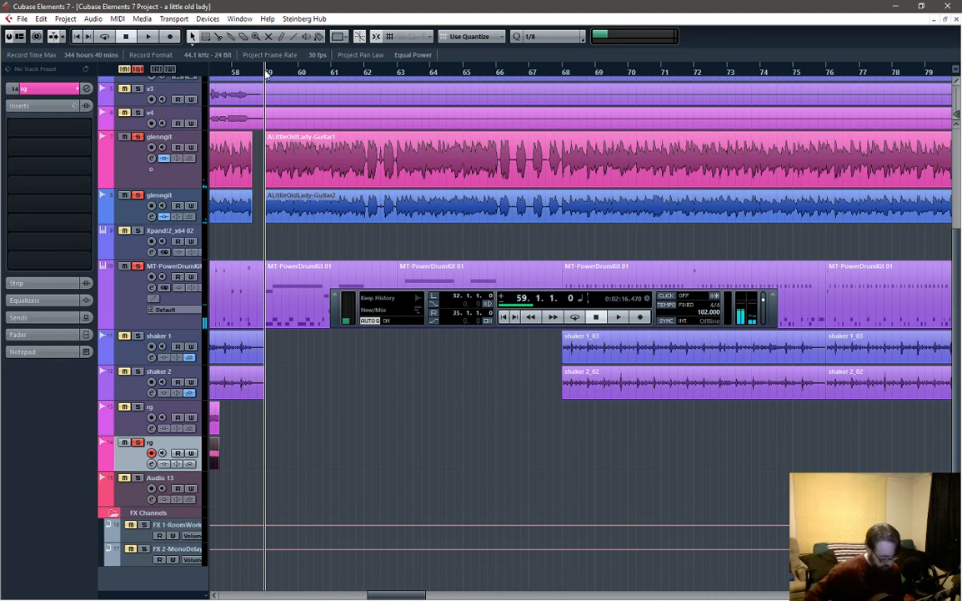
key("space")
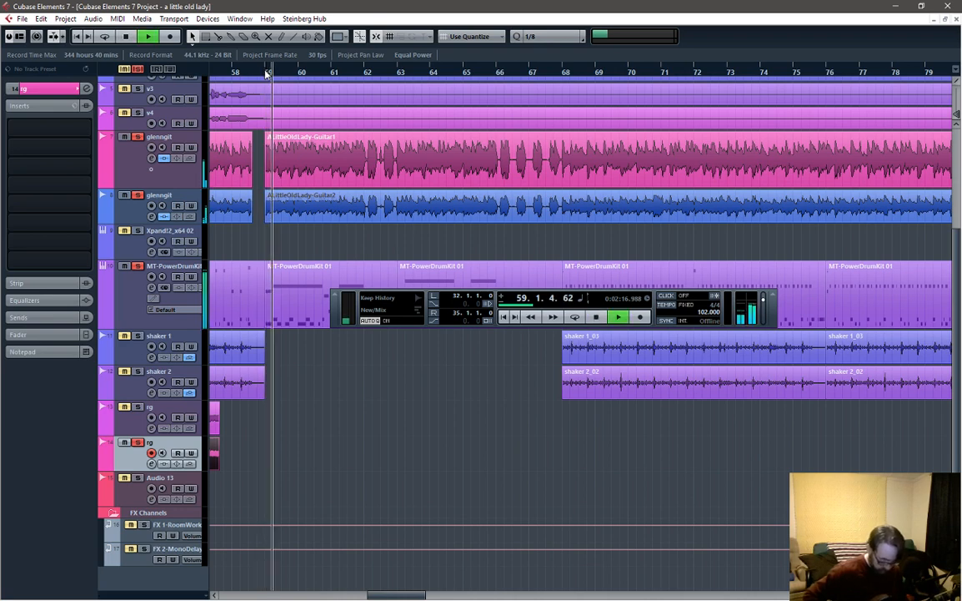
key("space")
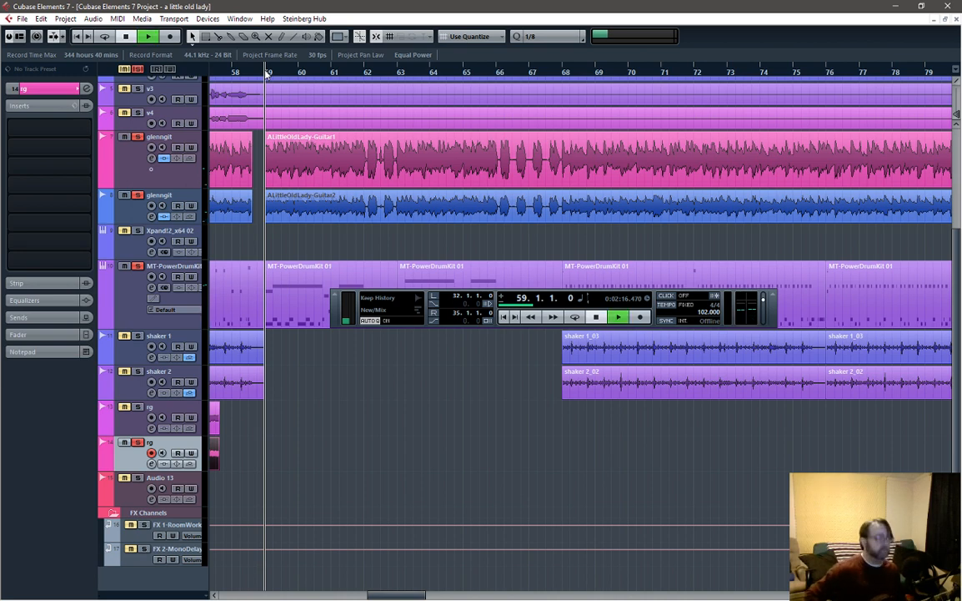
key("space")
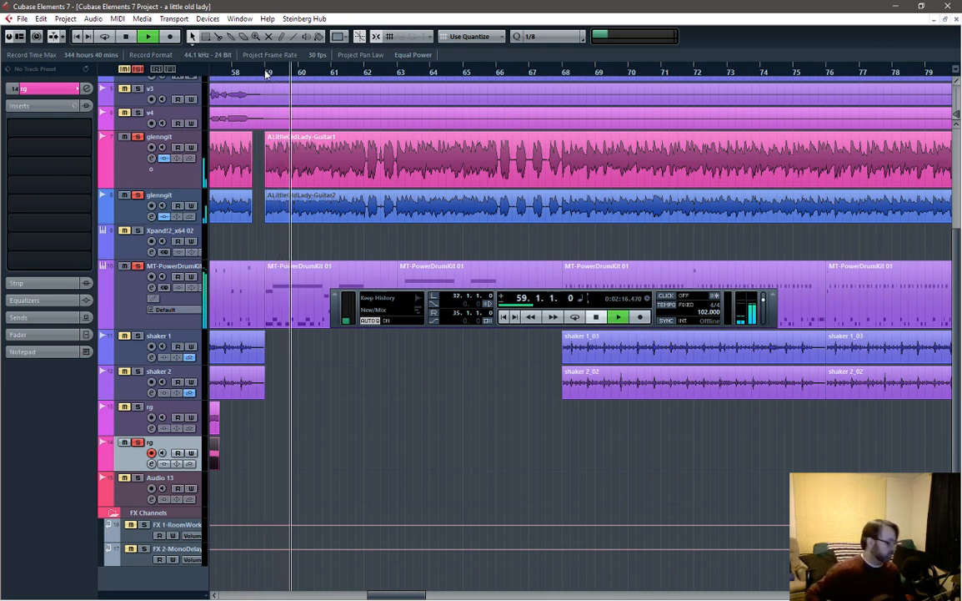
key("space")
key("space")
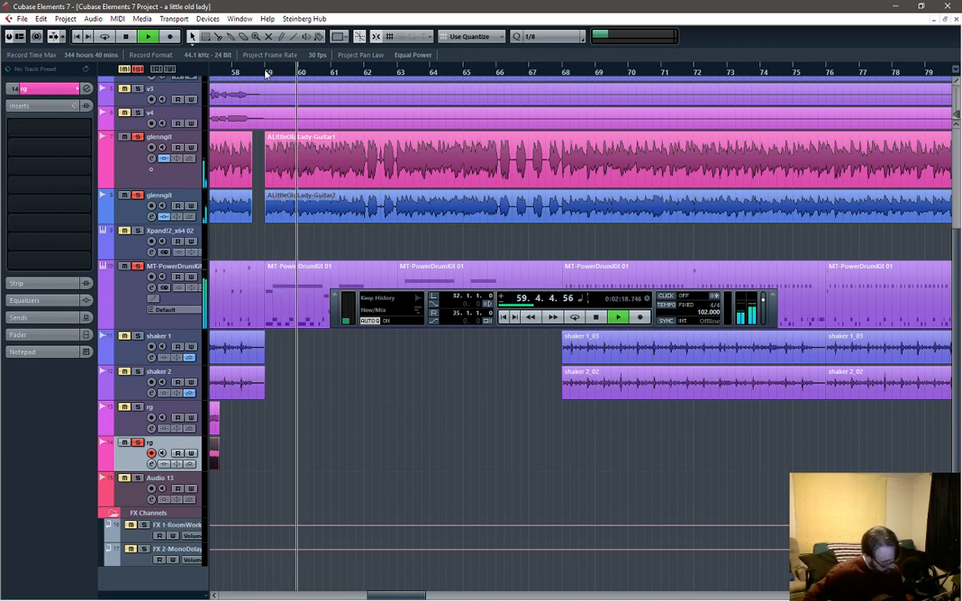
key("space")
key("space")
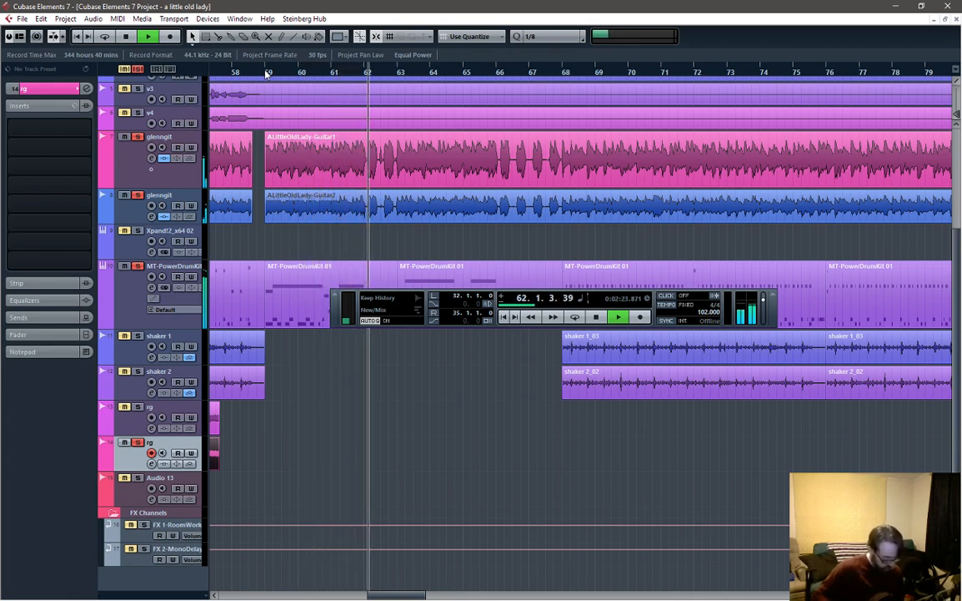
key("space")
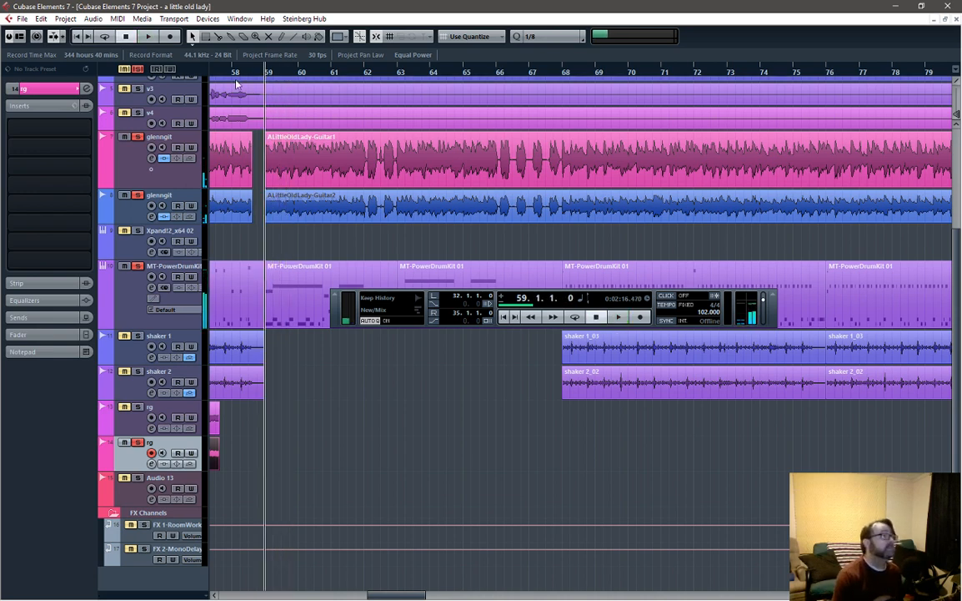
Step: Try two recording takes on the second rg track from bar 58 and discard both
left_click(236, 73)
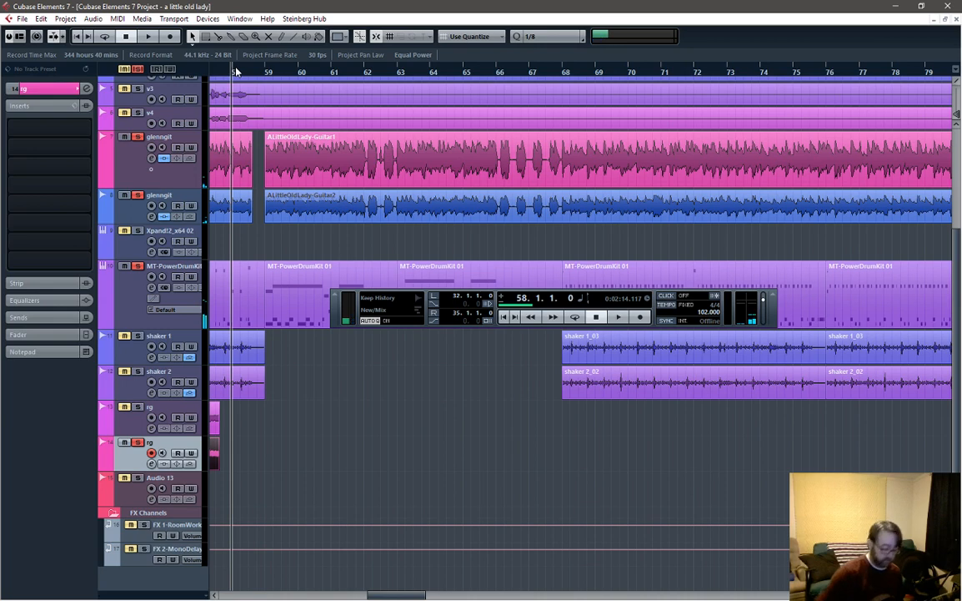
key("KP_Multiply")
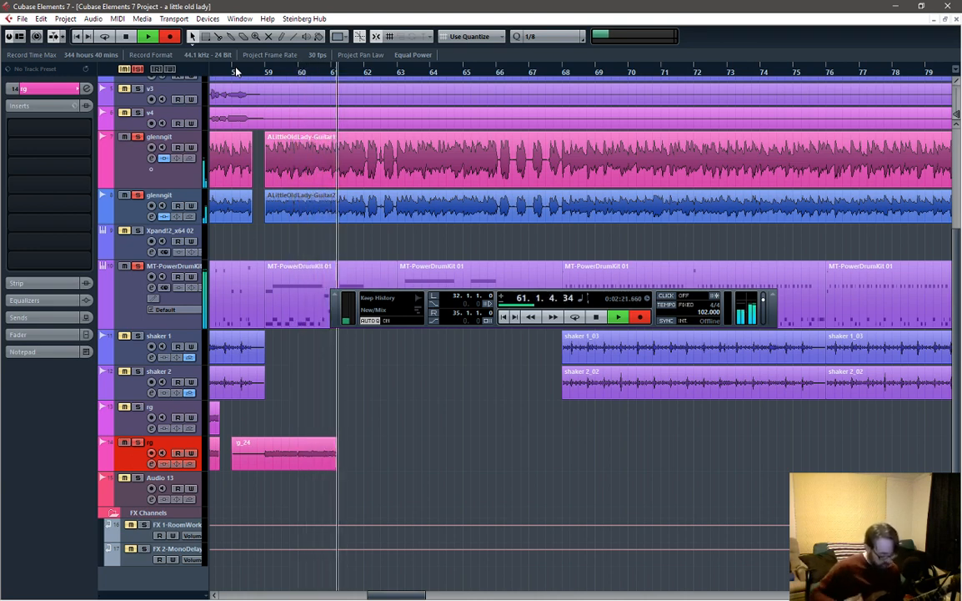
key("space")
key("Delete")
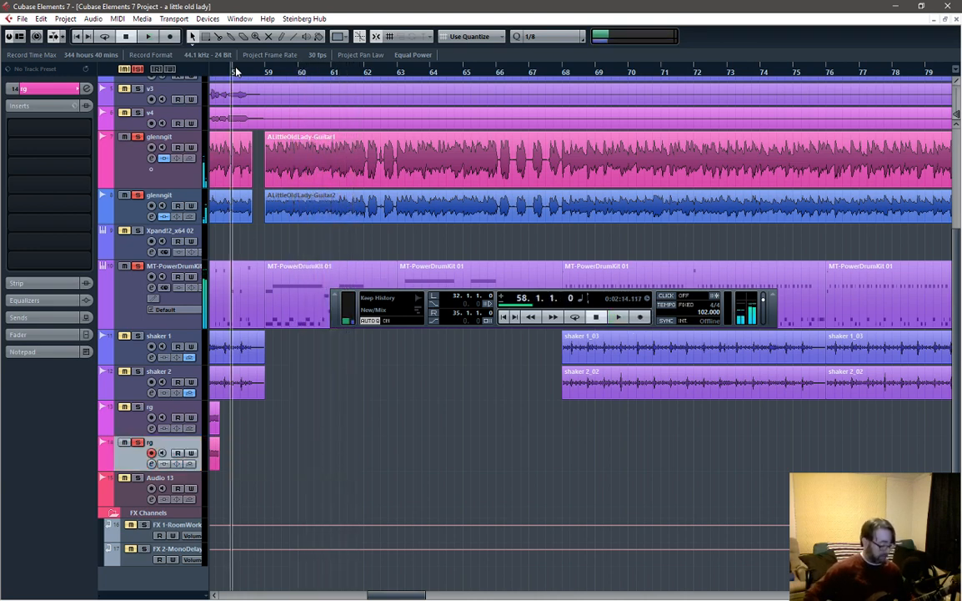
key("KP_Multiply")
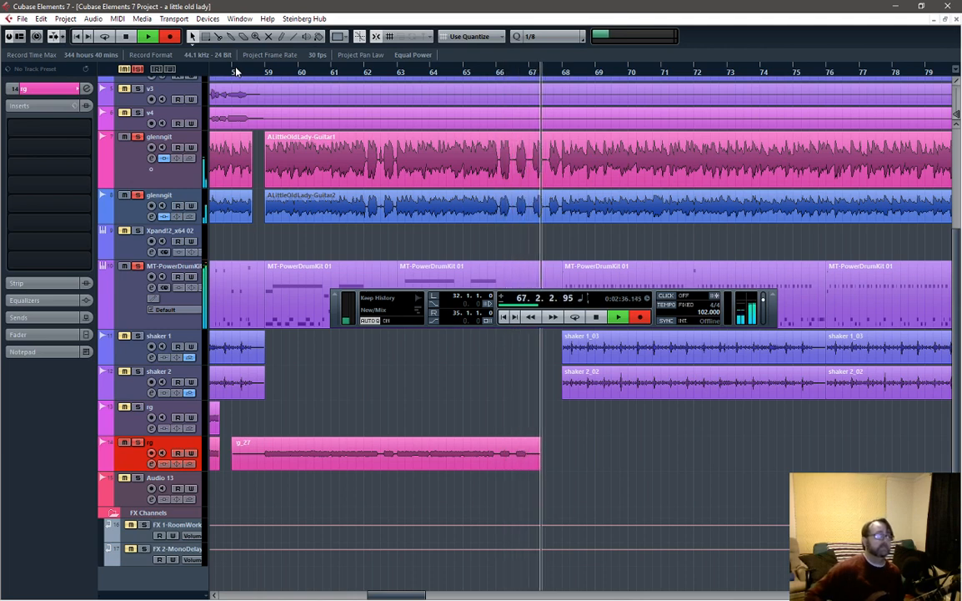
key("space")
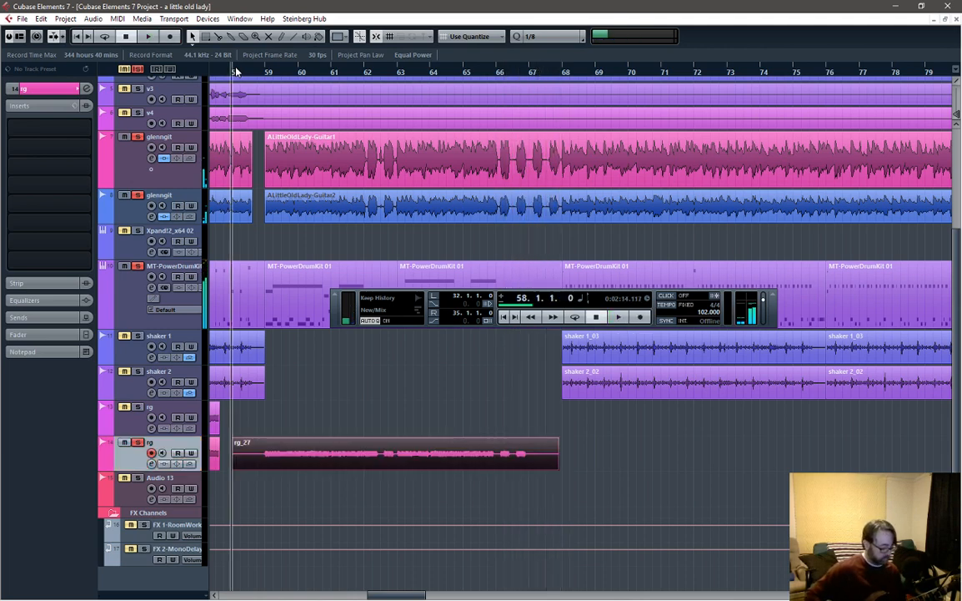
key("ctrl+z")
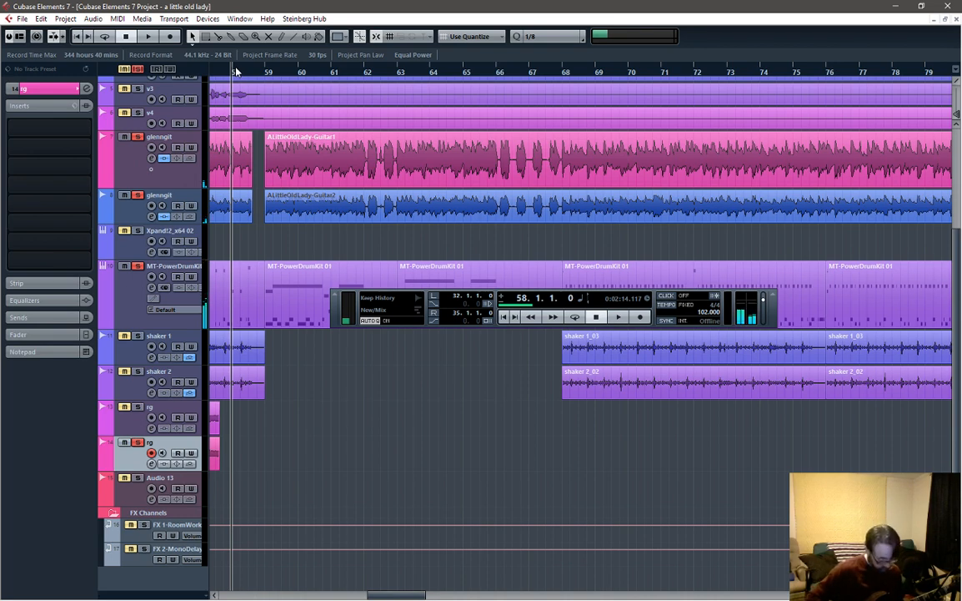
Step: Record a take on the second rg track from bar 58 to bar 68 and trim its end back to bar 66
key("KP_Multiply")
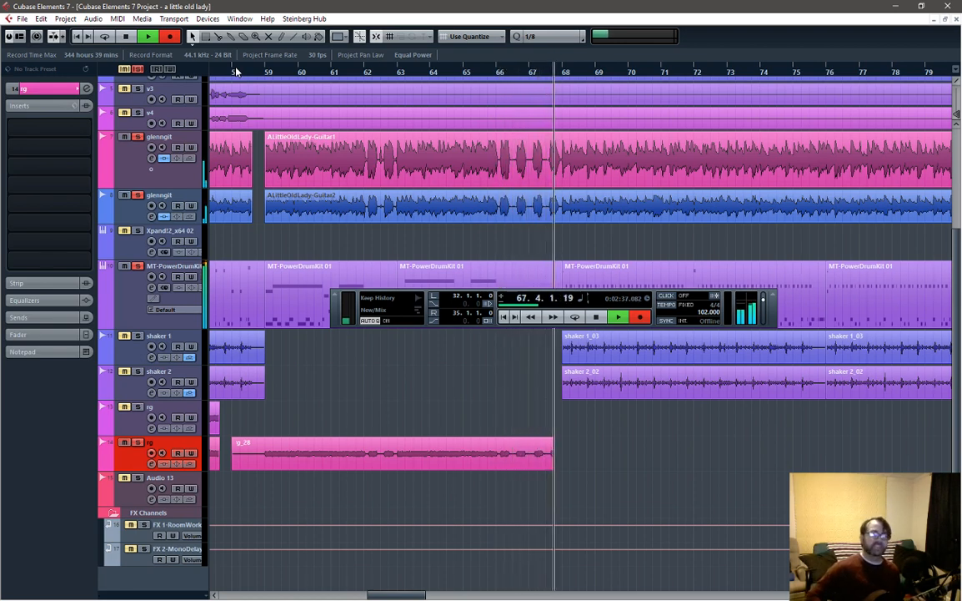
key("space")
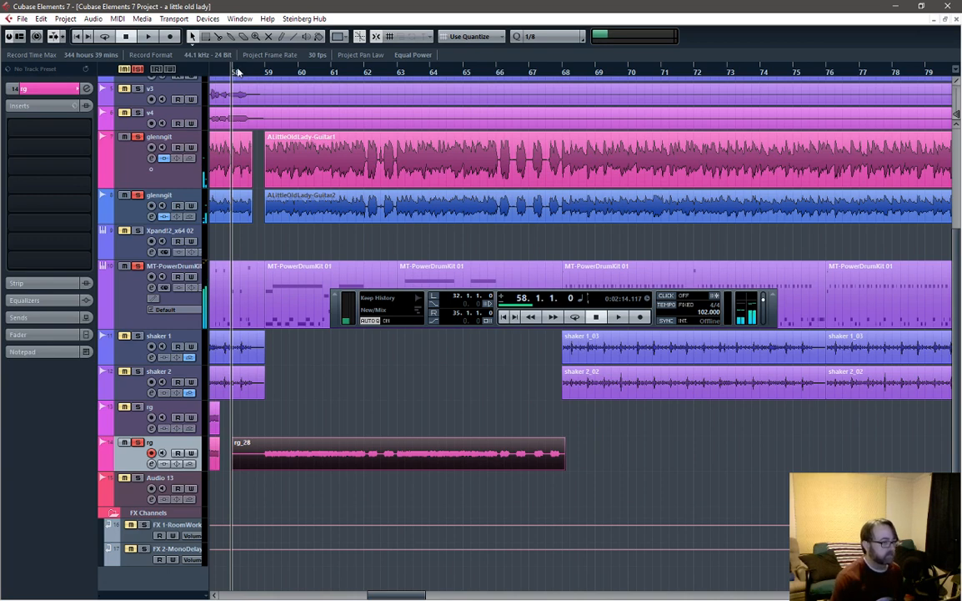
left_click_drag(563, 468, 494, 482)
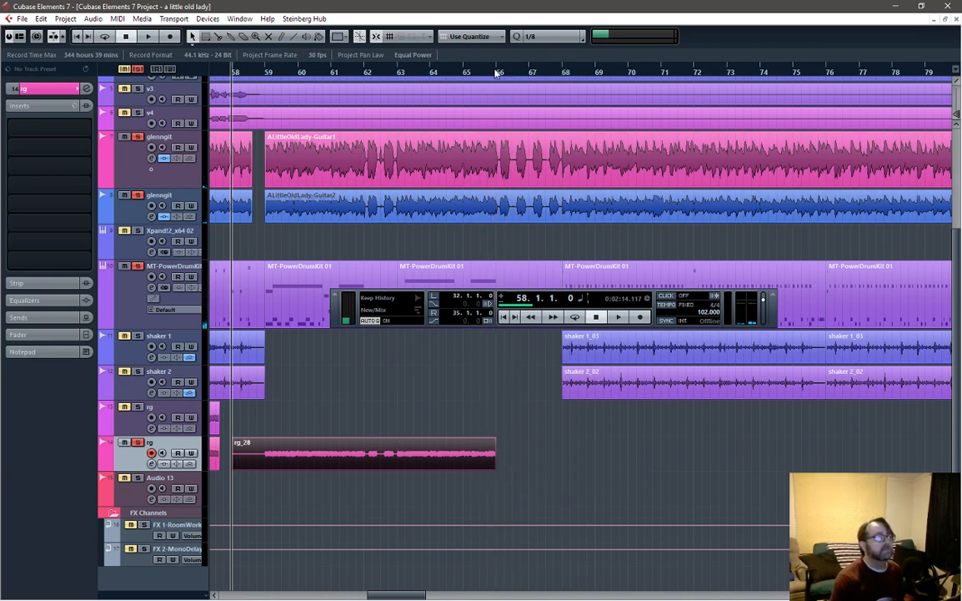
Step: Re-record the ending on the second rg track from bar 66 to just past bar 68, and set the join between the takes at bar 67
left_click(497, 73)
key("KP_Multiply")
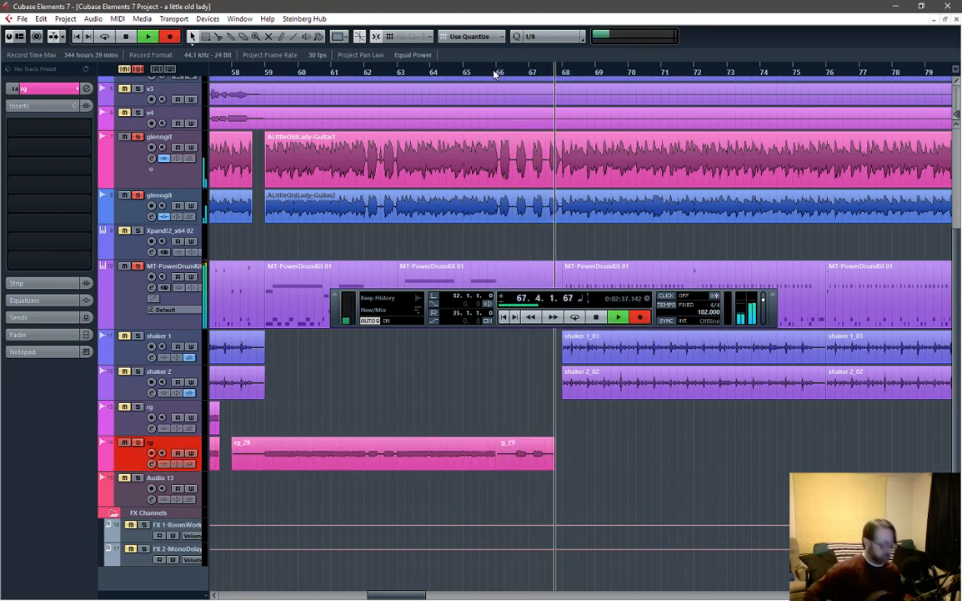
key("space")
key("KP_Multiply")
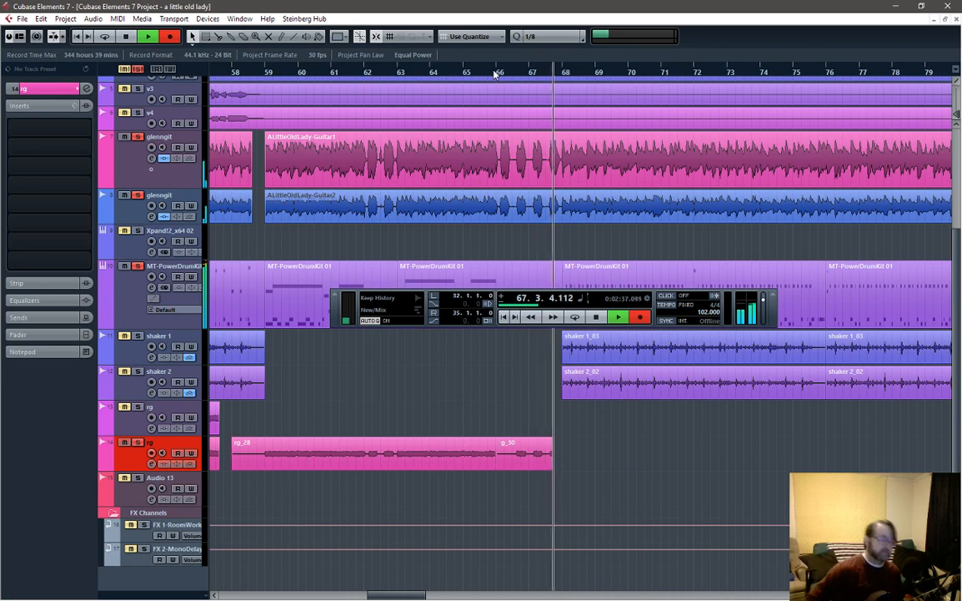
key("space")
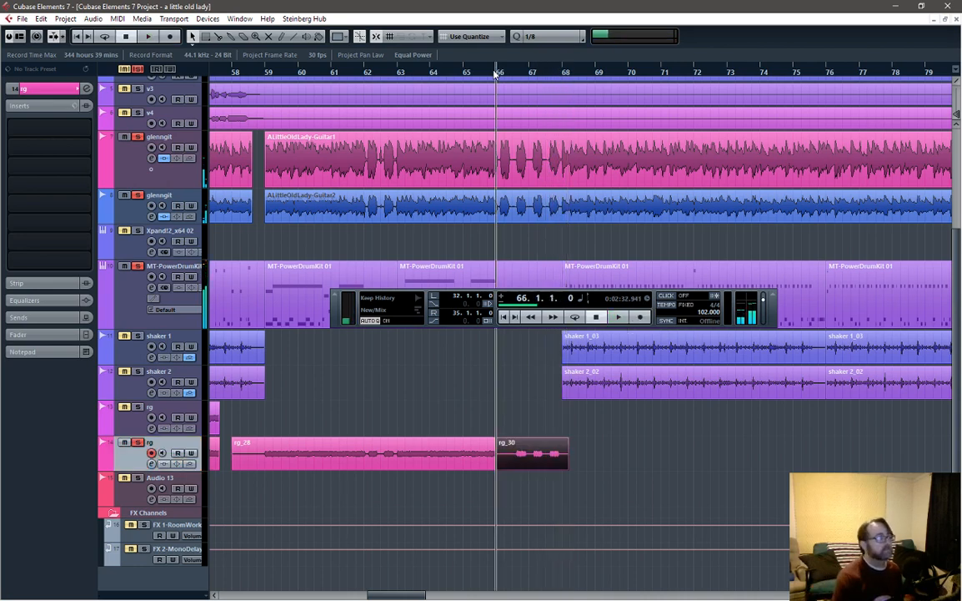
left_click(494, 462)
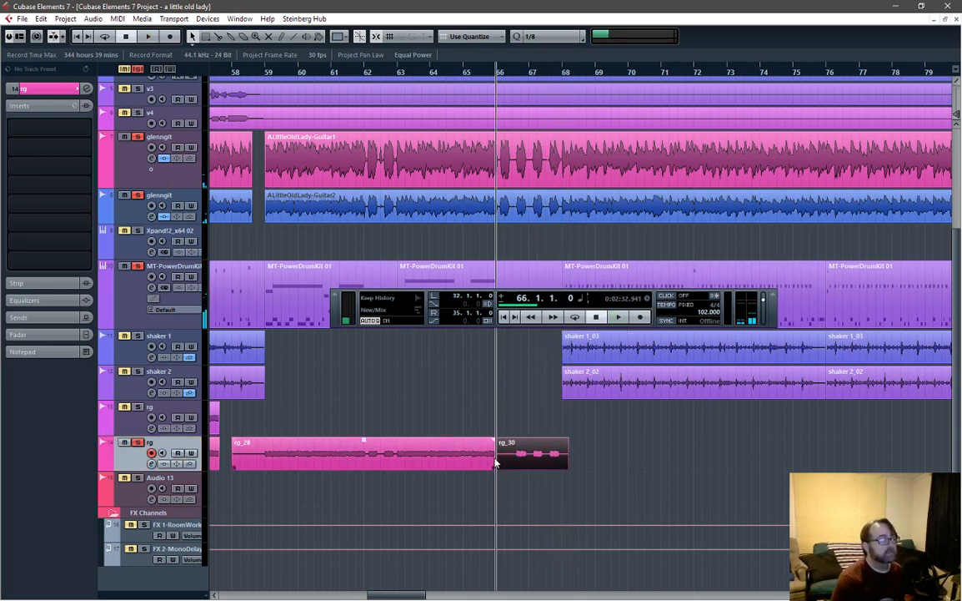
left_click_drag(495, 459, 531, 463)
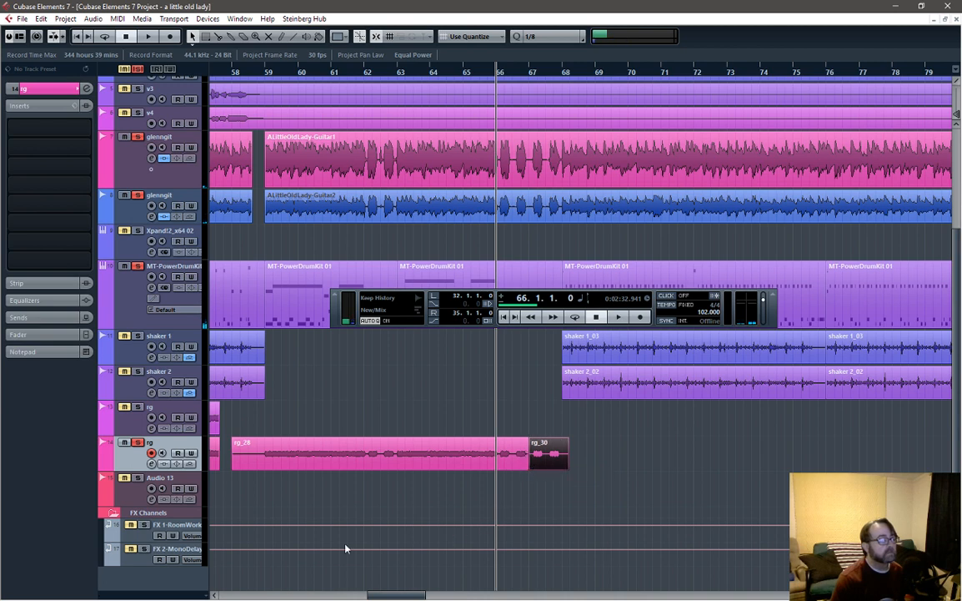
Step: Select the first rg track for recording and play back the section from bars 66 and 59
left_click(166, 414)
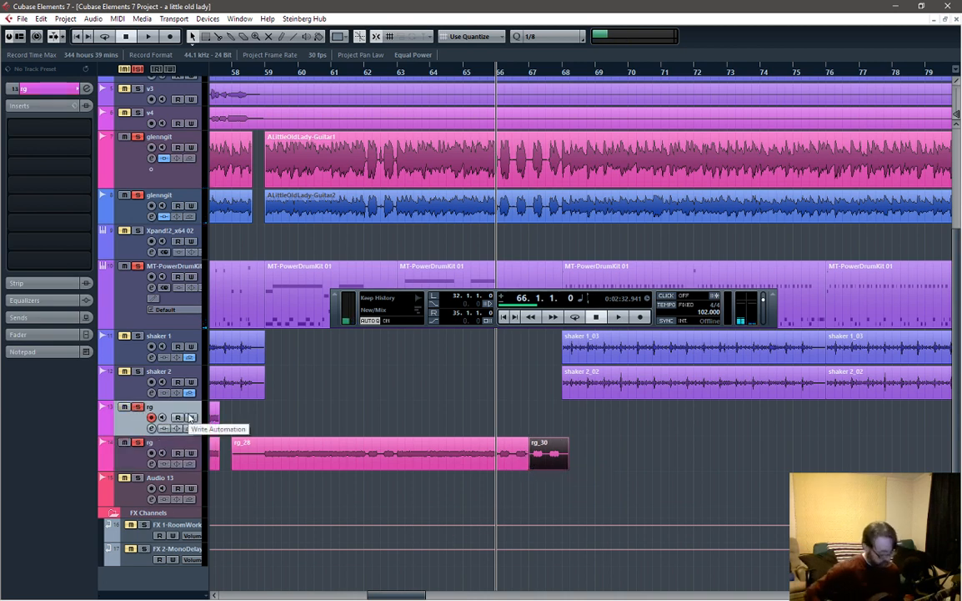
key("space")
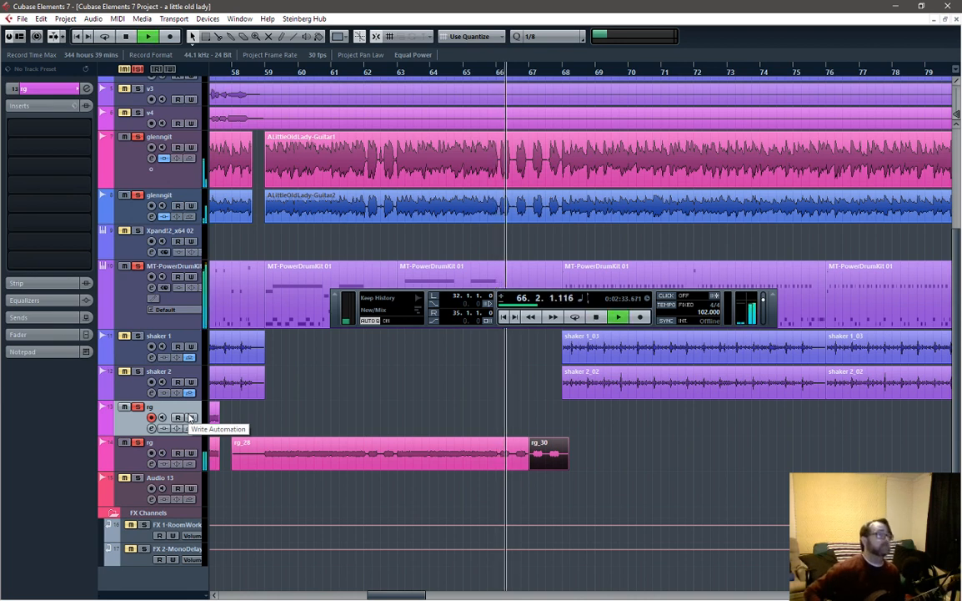
left_click(267, 73)
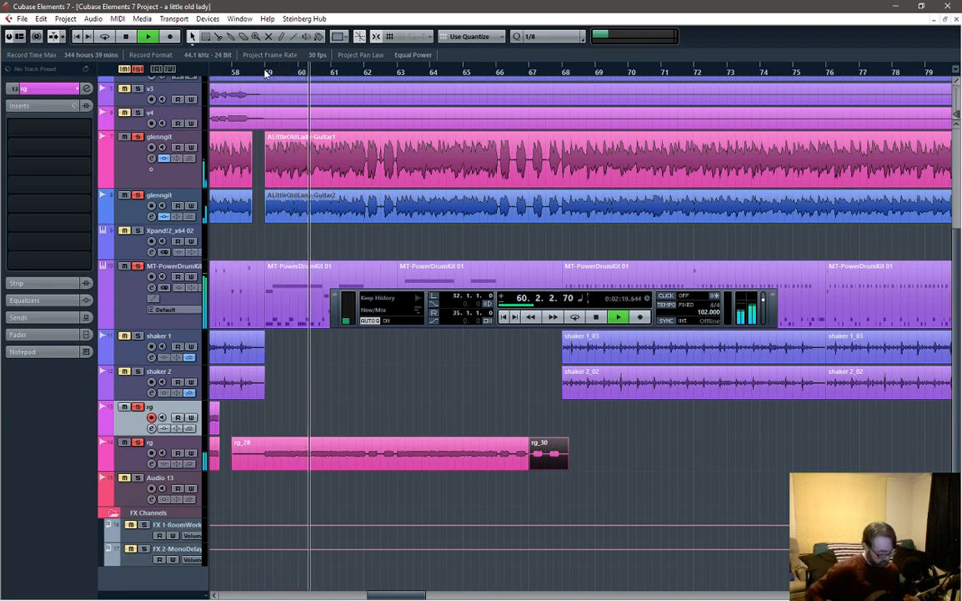
key("space")
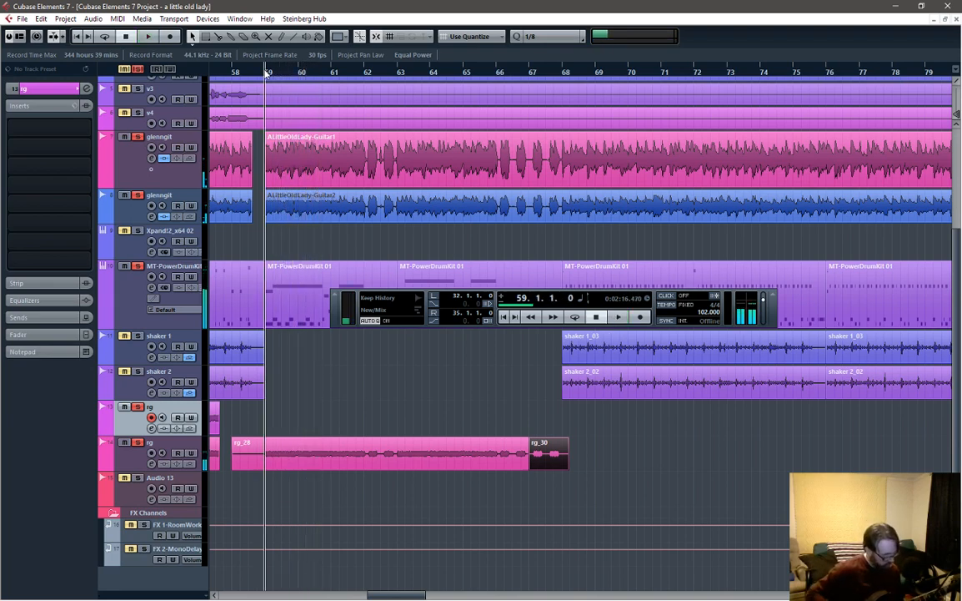
key("space")
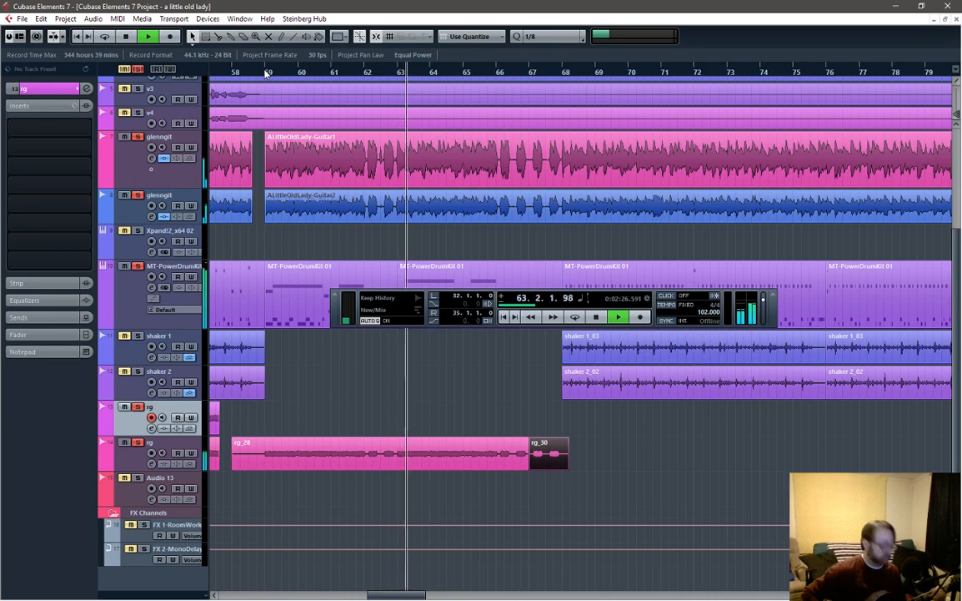
key("space")
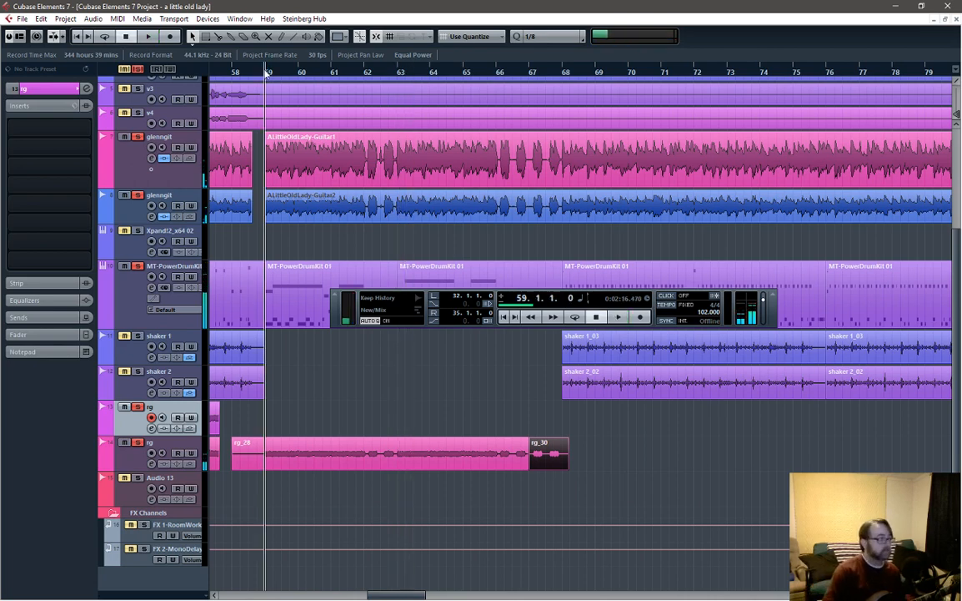
Step: Record a take on the first rg track from bar 58 to just past bar 68
key("KP_Multiply")
key("space")
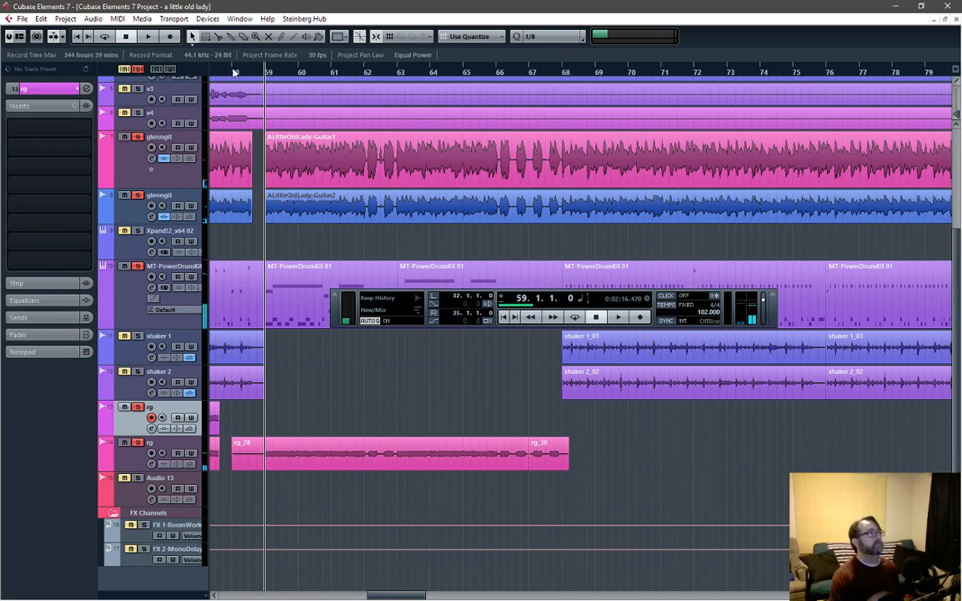
left_click(233, 73)
key("KP_Multiply")
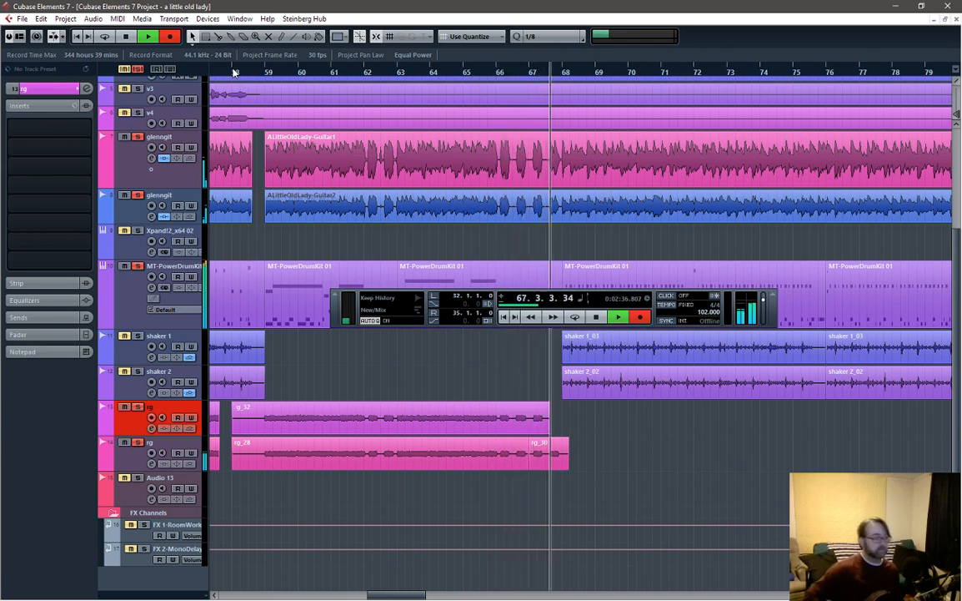
key("space")
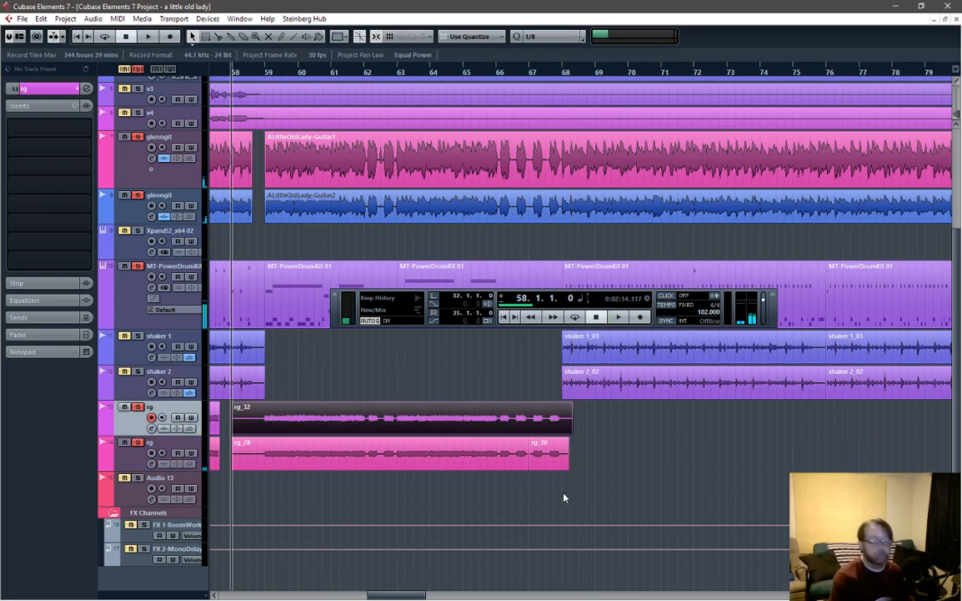
Step: Select the Audio 13 track for recording and play back the section from bar 68 repeatedly
left_click(564, 73)
key("space")
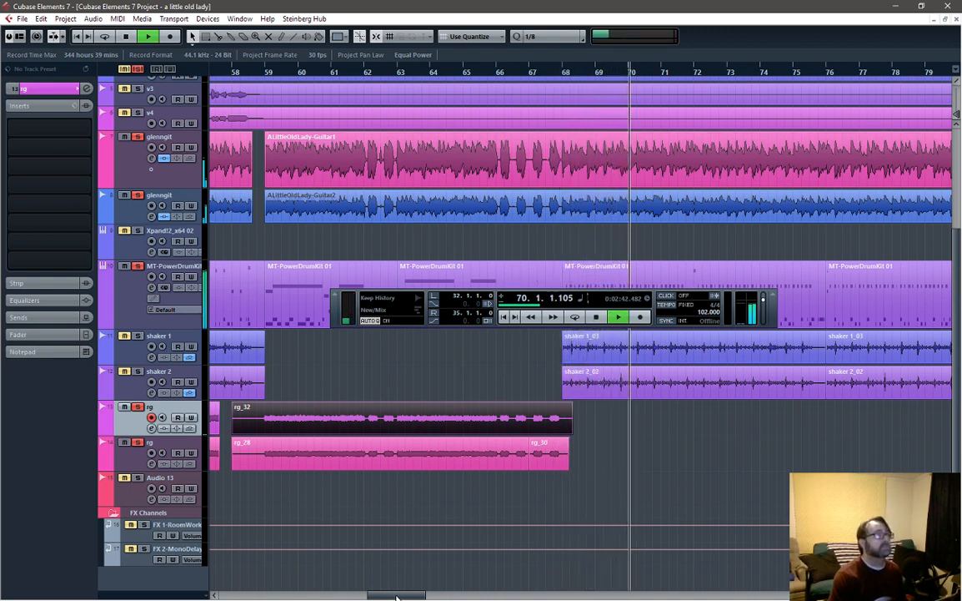
left_click(564, 72)
left_click(163, 494)
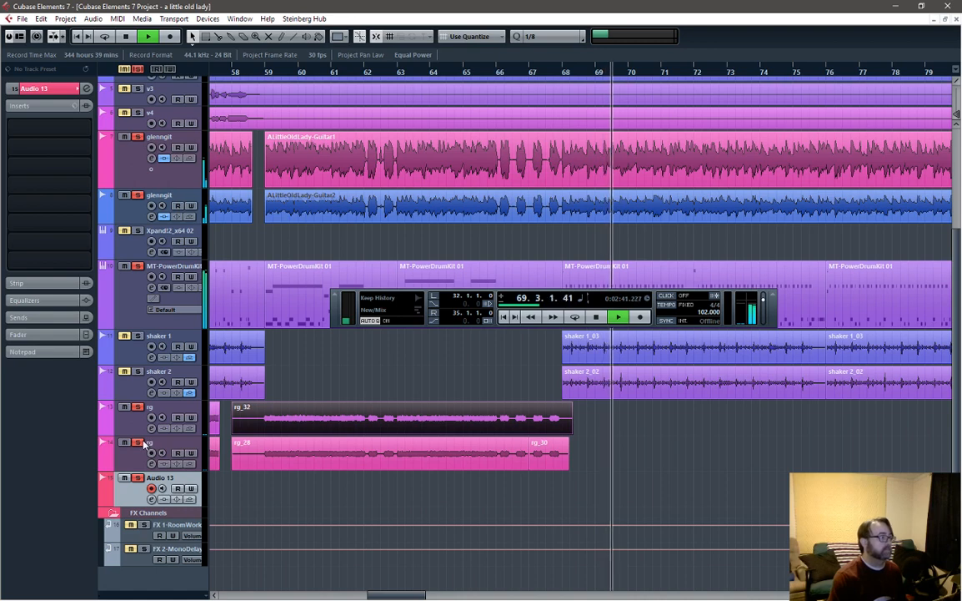
key("space")
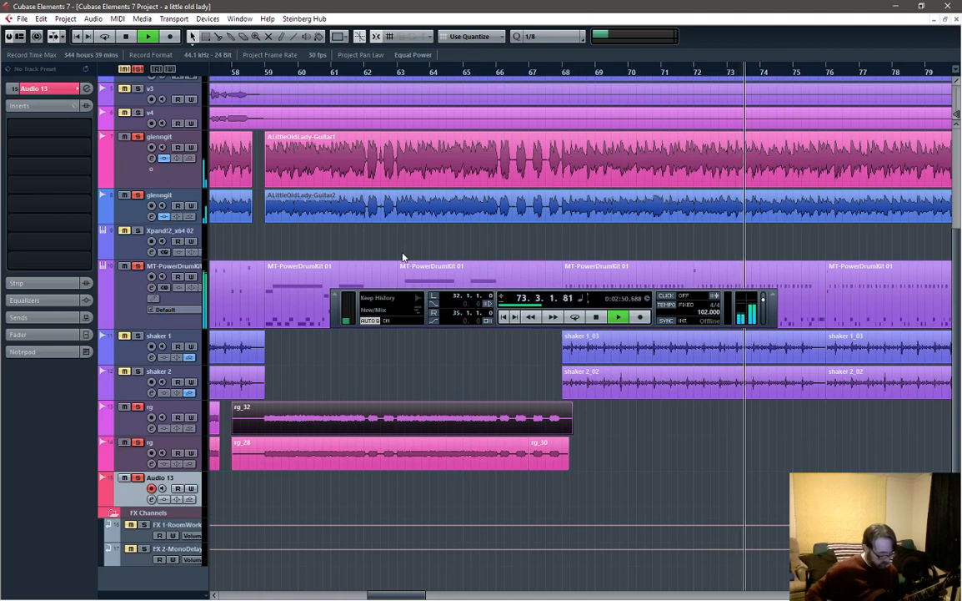
key("space")
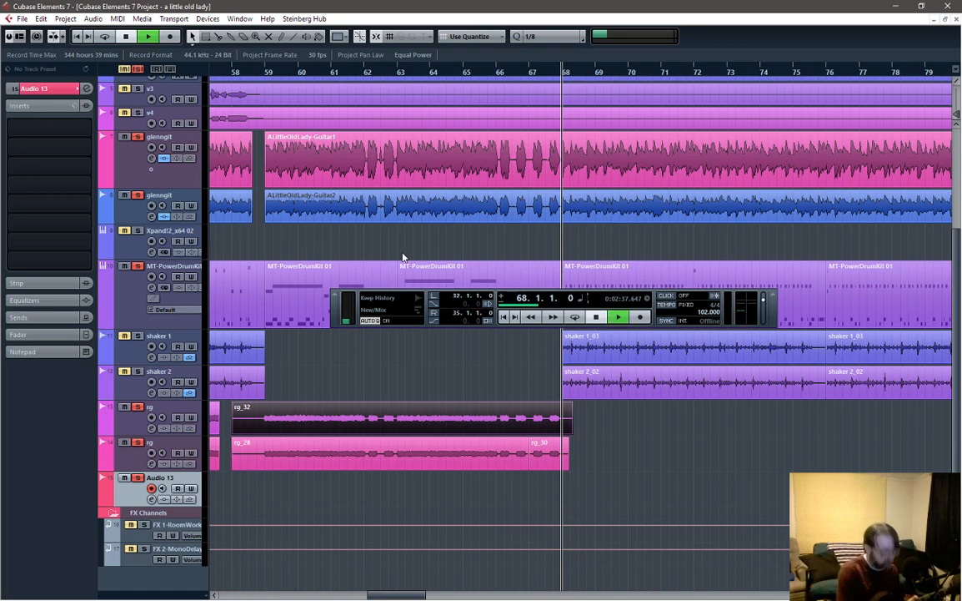
key("space")
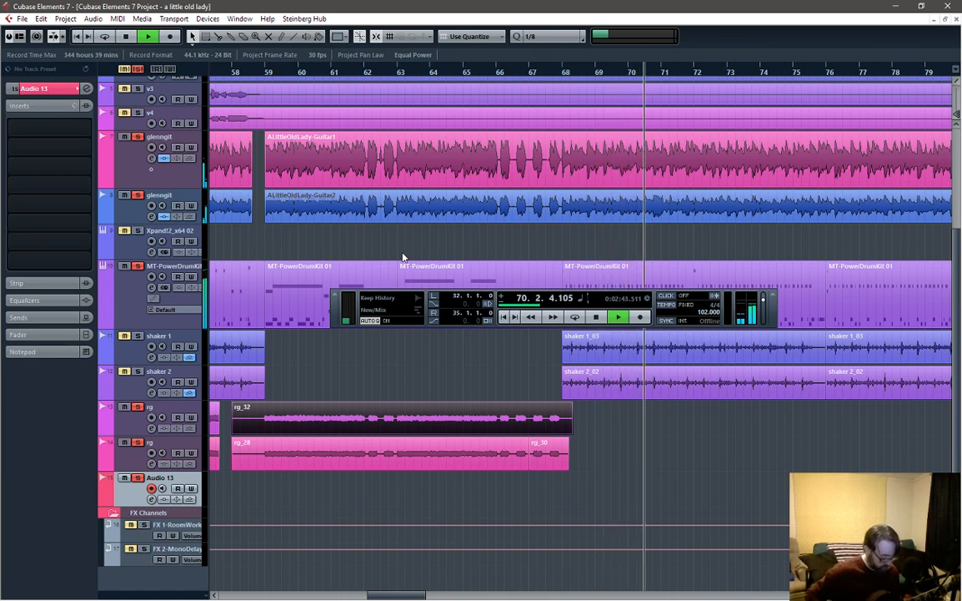
Step: Play back the song from bar 68 and repeatedly from bar 67 to rehearse the section, leaving the playhead at bar 67
key("space")
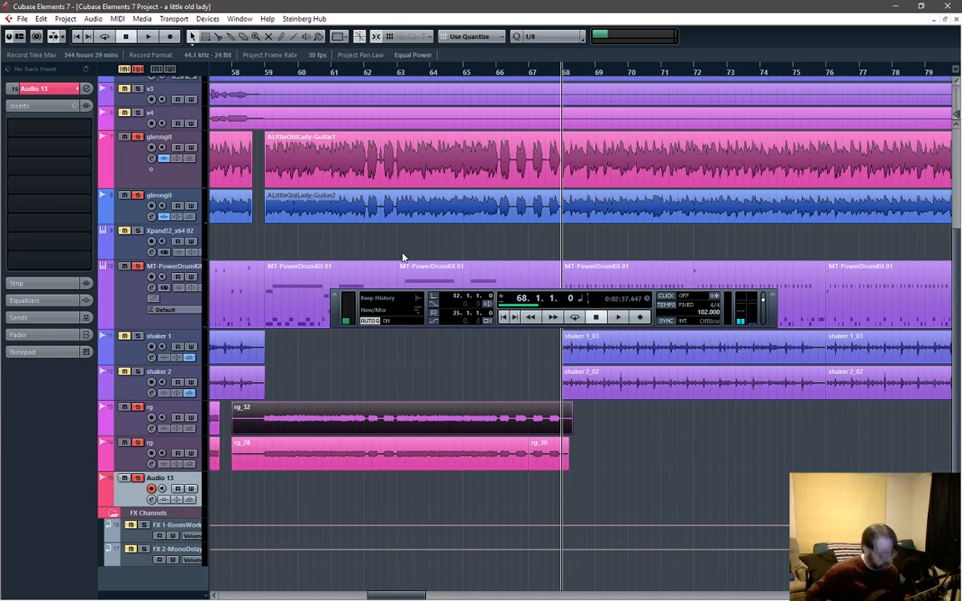
left_click(531, 74)
key("space")
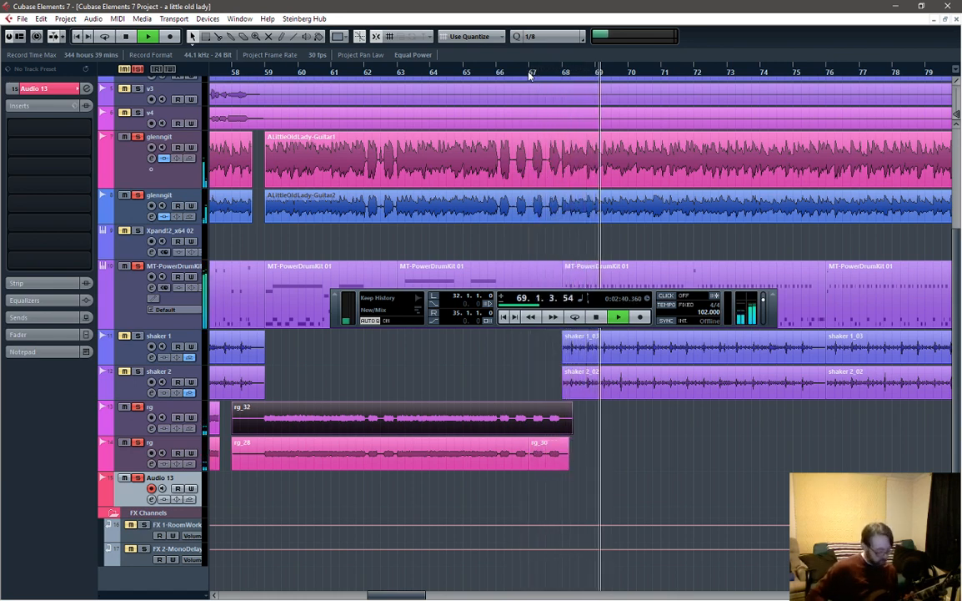
key("space")
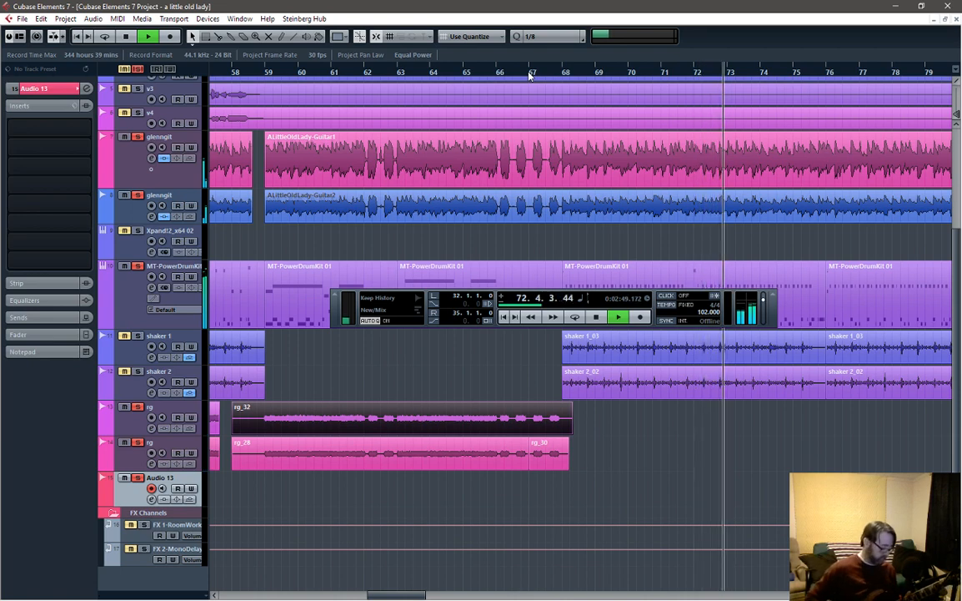
key("space")
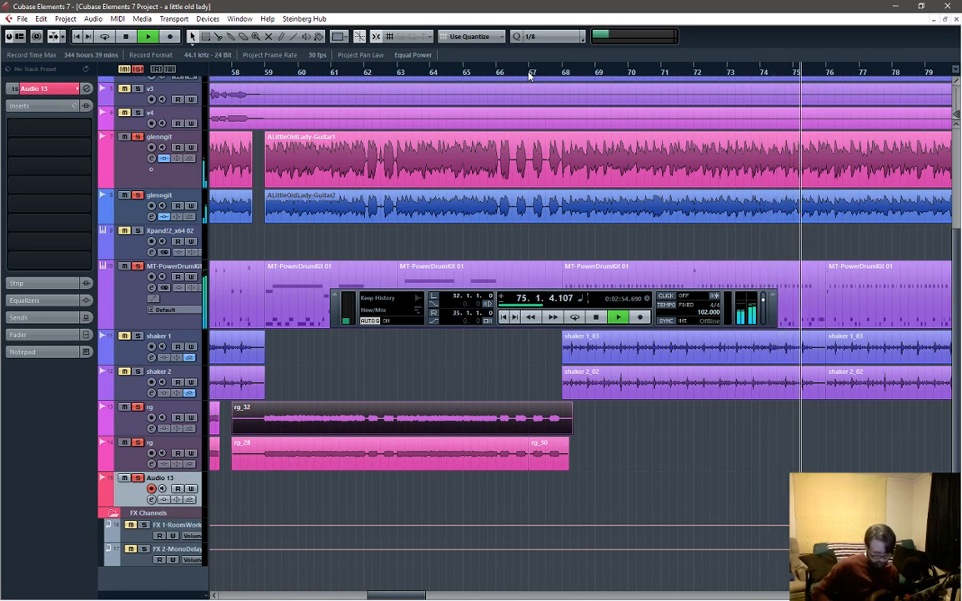
key("space")
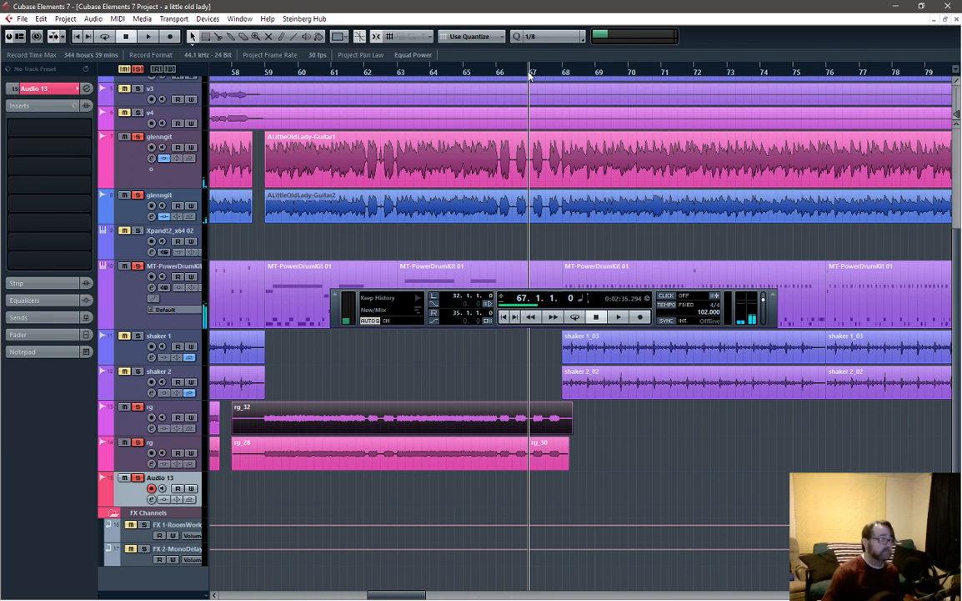
Step: Try recording several takes on the Audio 13 track from bar 67, discarding each one
key("KP_Multiply")
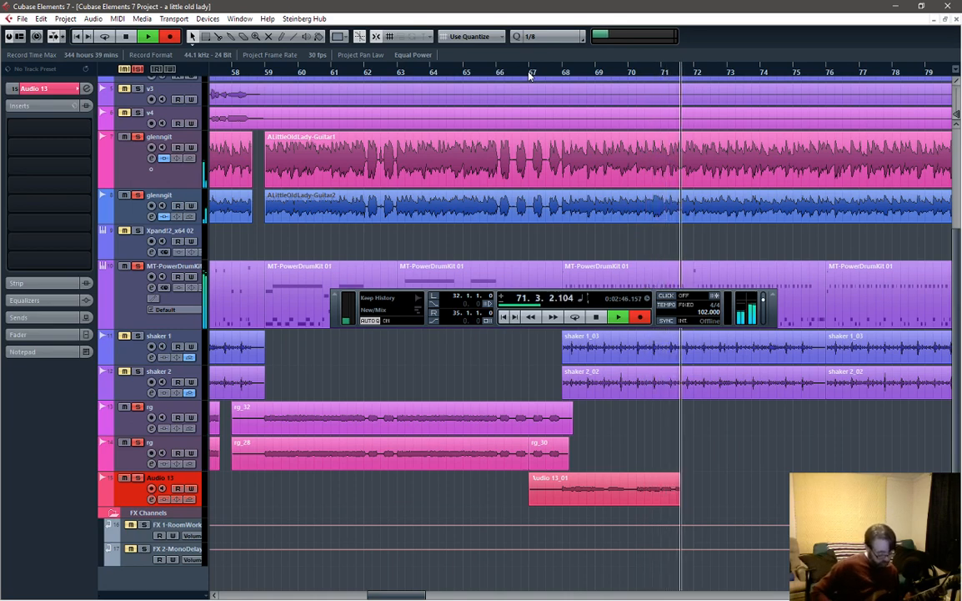
key("space")
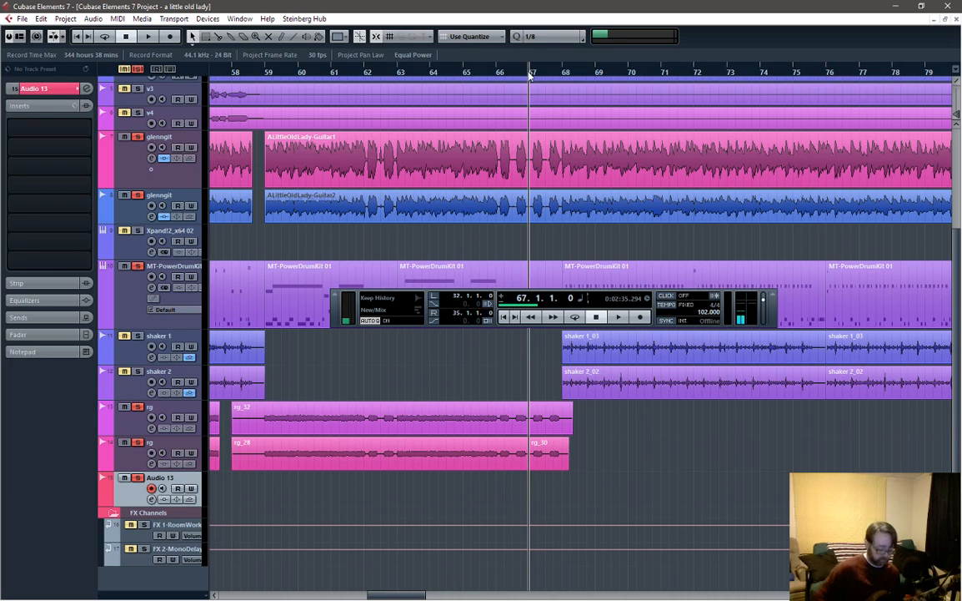
key("KP_Multiply")
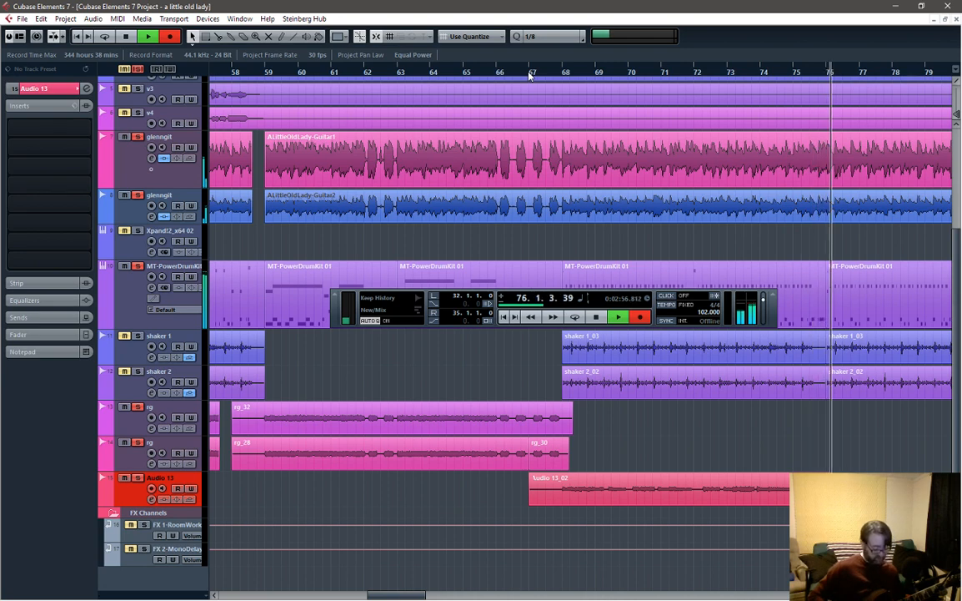
key("space")
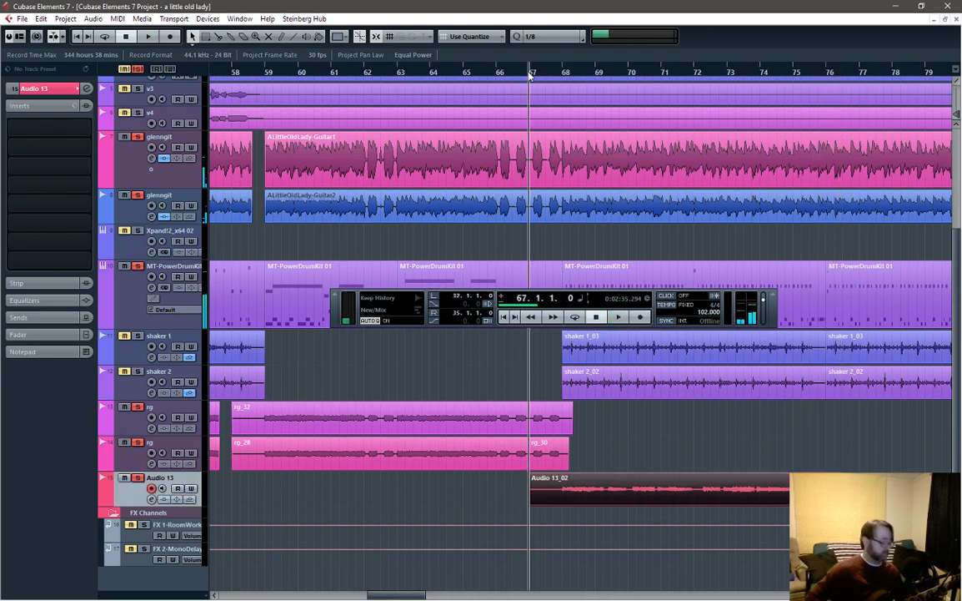
key("ctrl+z")
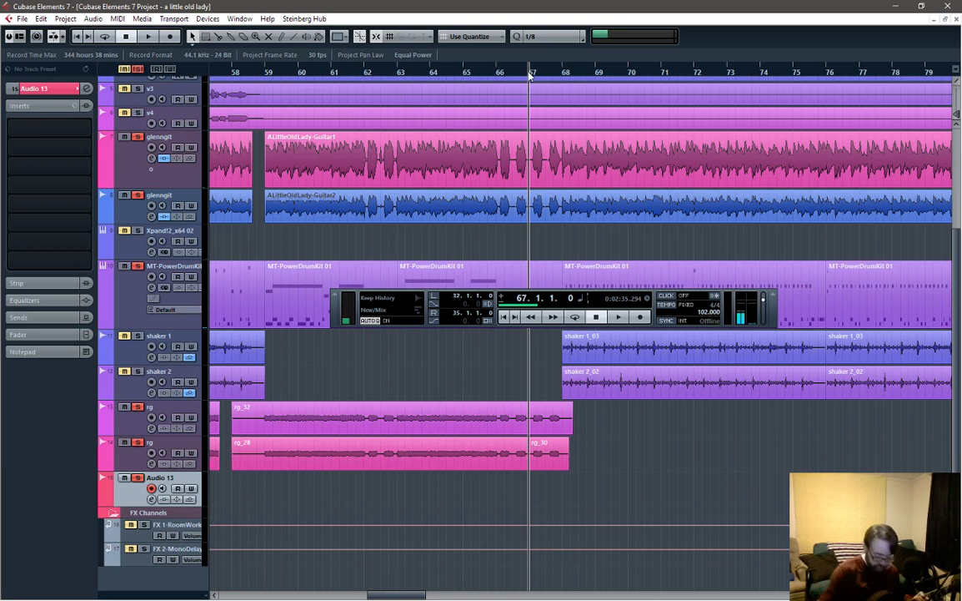
key("KP_Multiply")
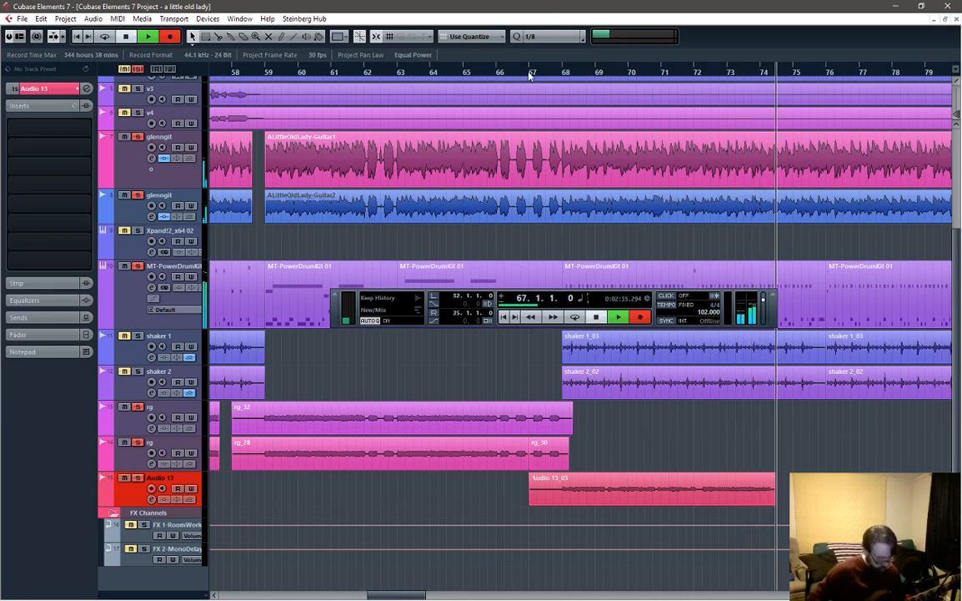
key("space")
key("Delete")
key("KP_Multiply")
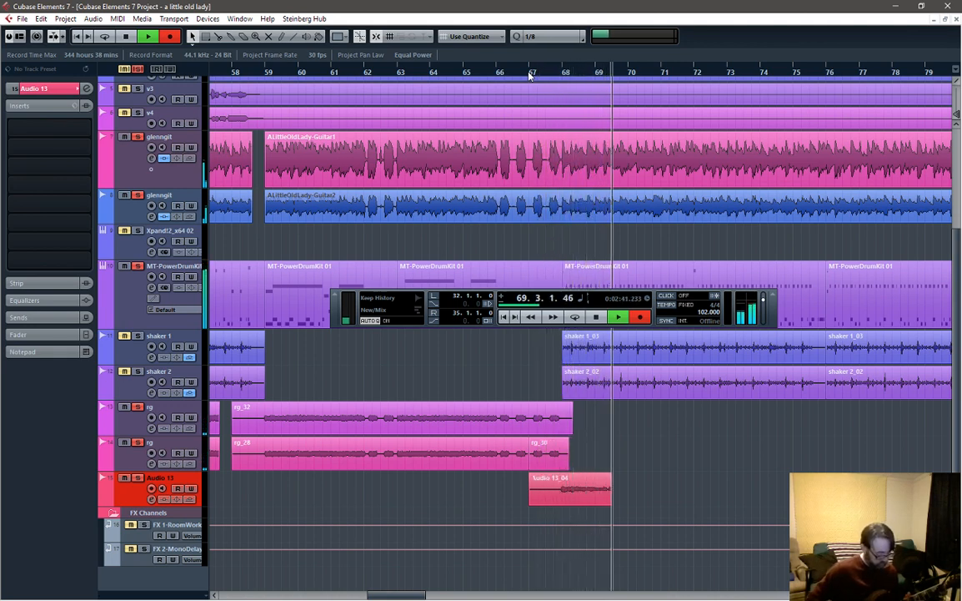
key("space")
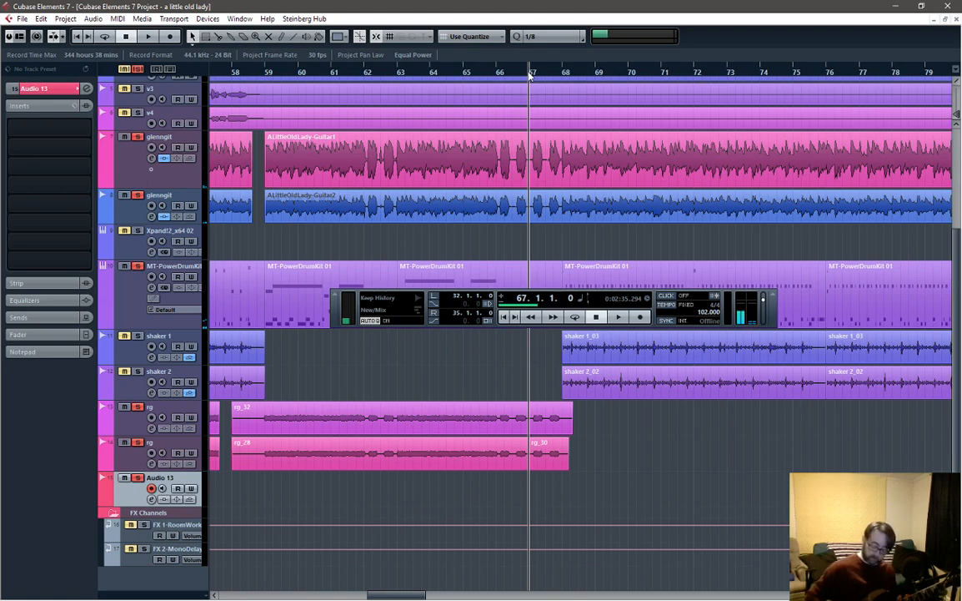
key("KP_Multiply")
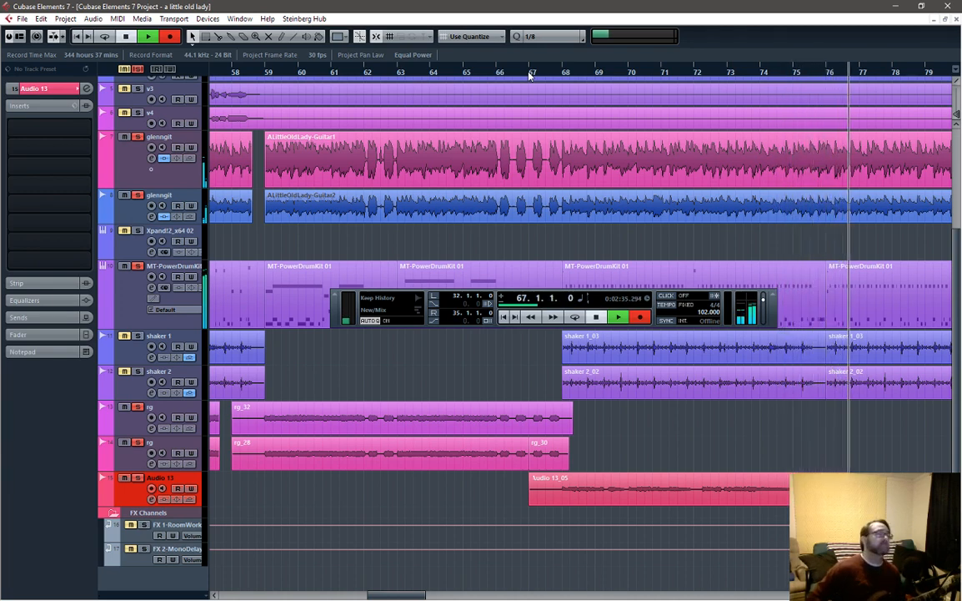
key("space")
key("ctrl+z")
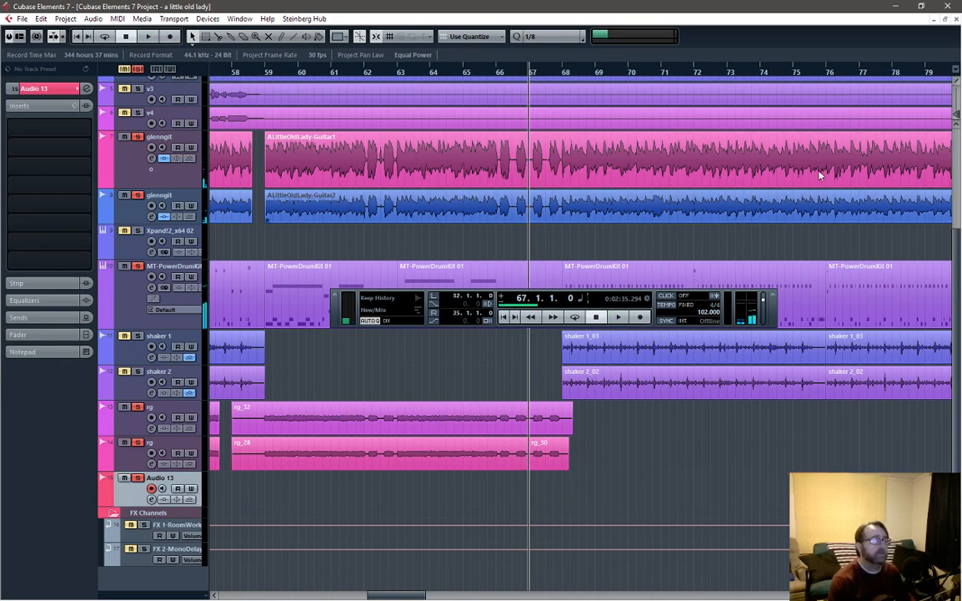
Step: Listen to the song from bar 75 and return the playhead to bar 67
left_click(795, 73)
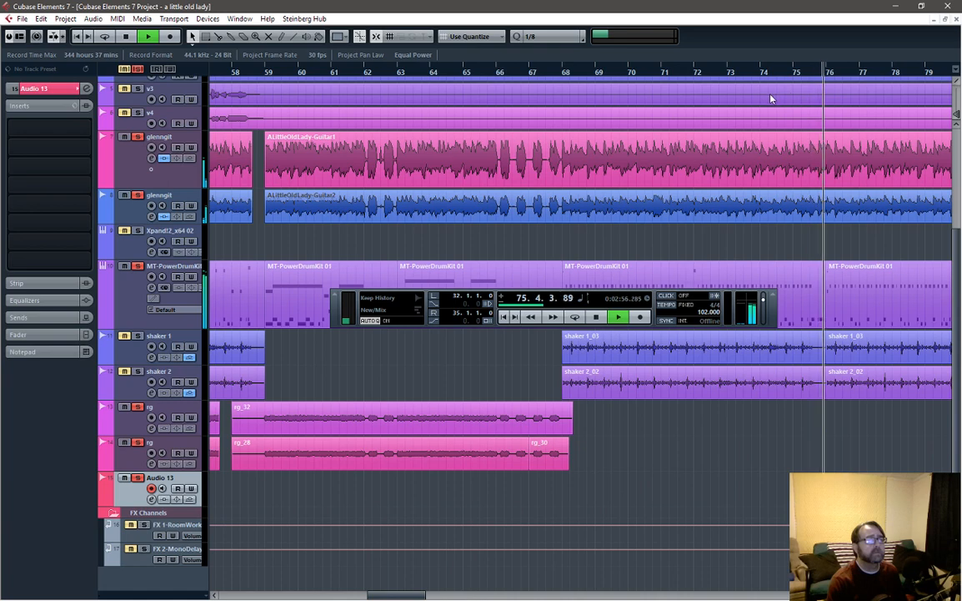
key("space")
left_click(565, 74)
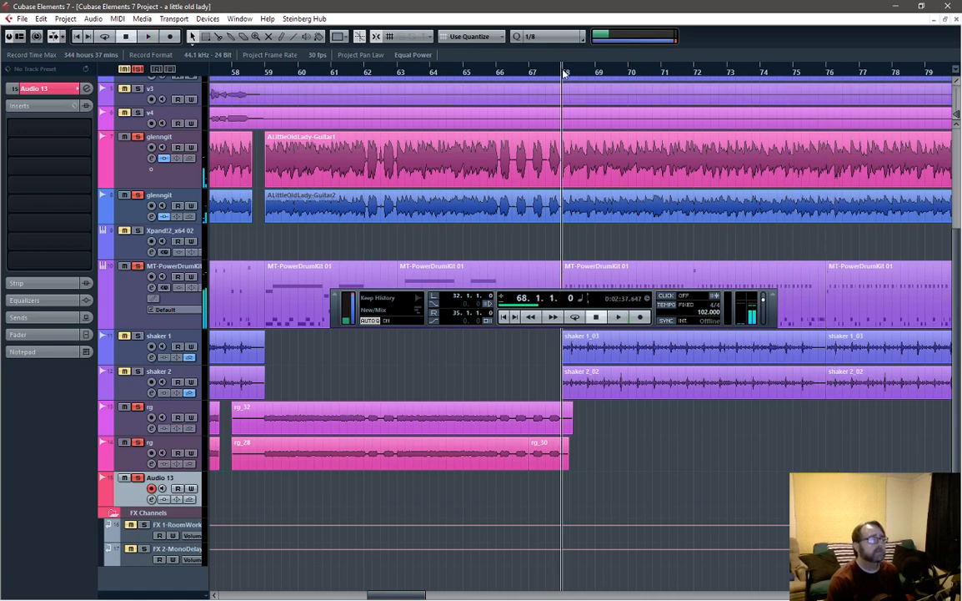
left_click(534, 73)
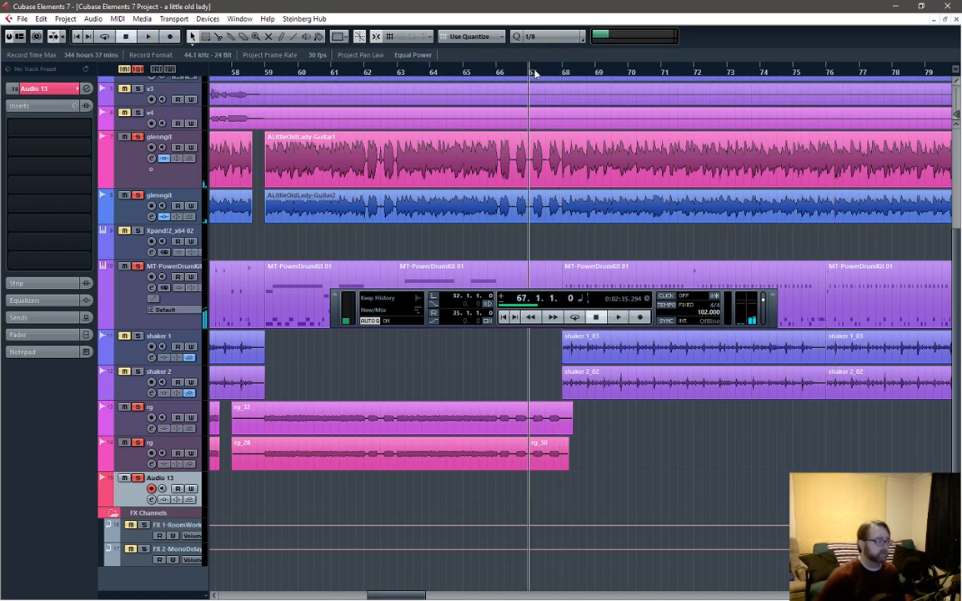
Step: Try two more takes on the Audio 13 track from bar 67 and discard them
key("KP_Multiply")
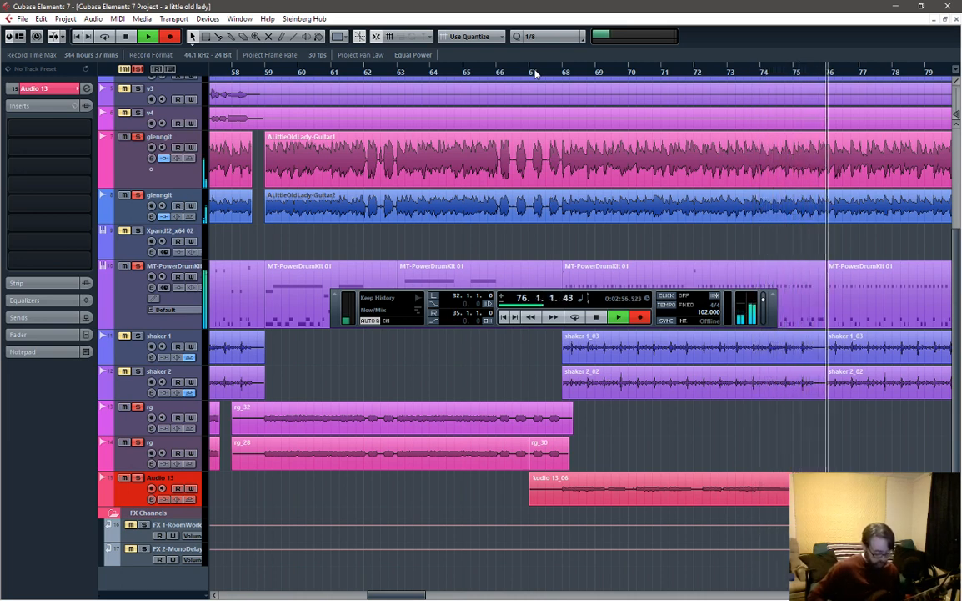
key("space")
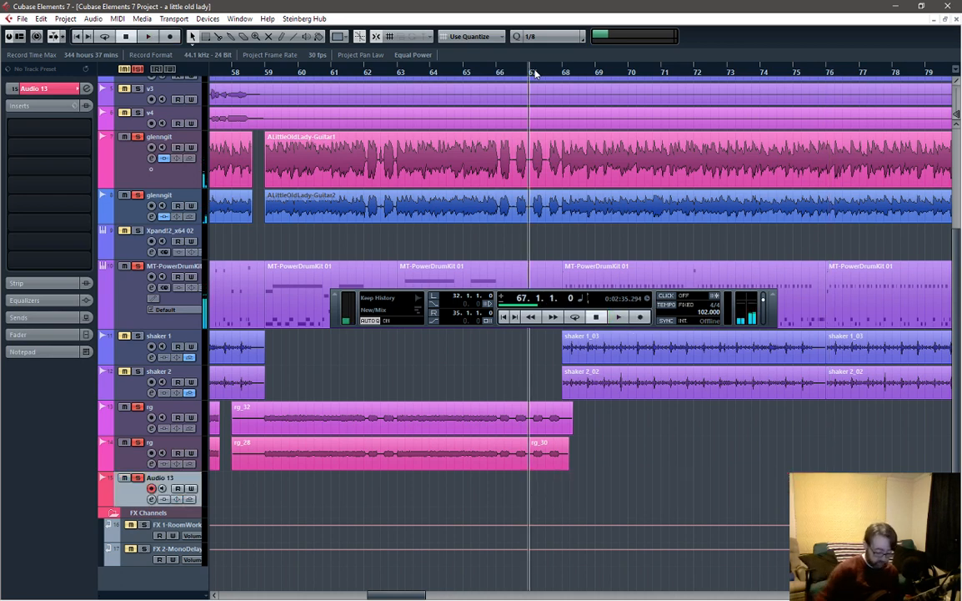
key("KP_Multiply")
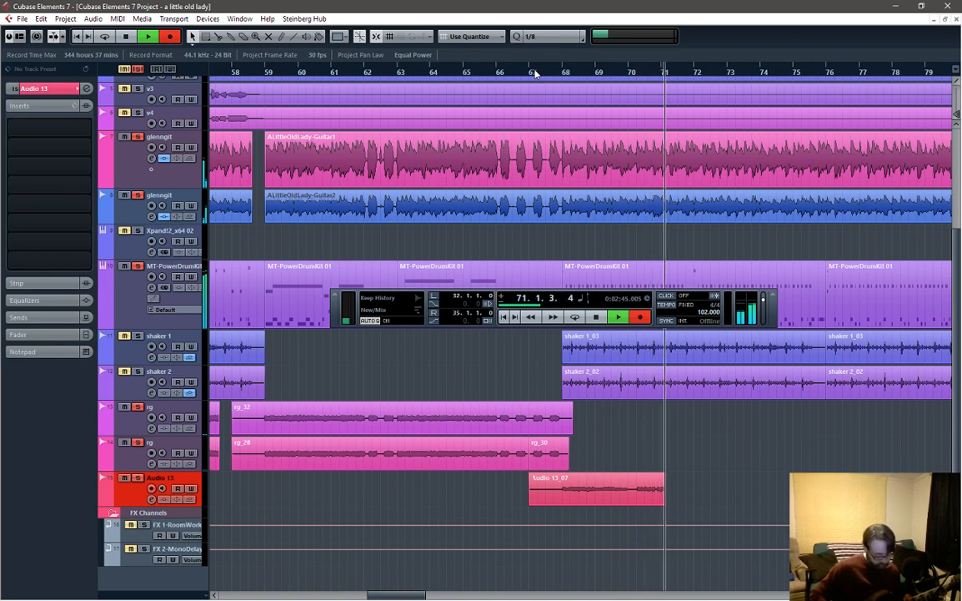
key("space")
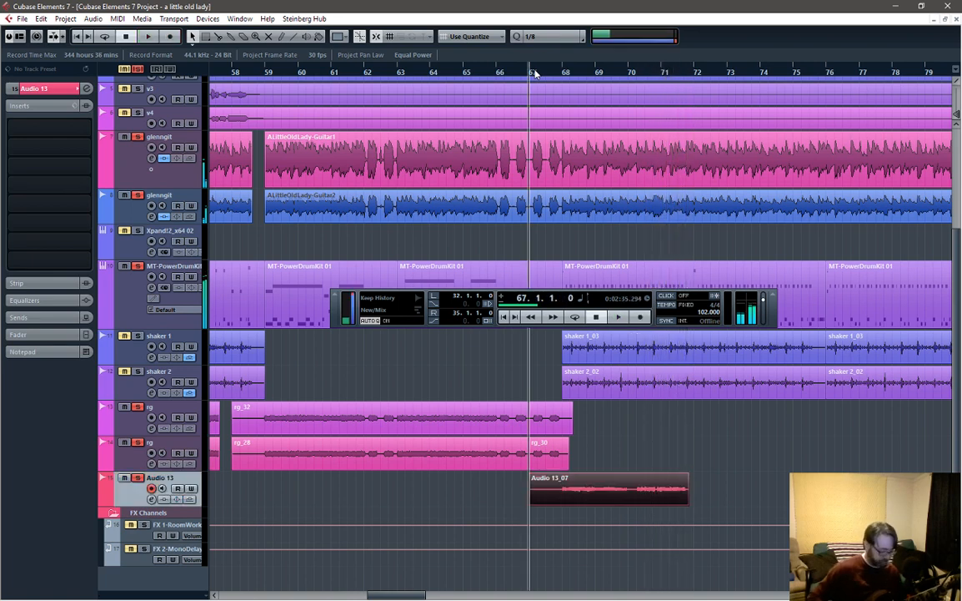
key("Delete")
Step: Record a take on the Audio 13 track from bar 67 to about bar 82 and trim its end to just before bar 75
key("KP_Multiply")
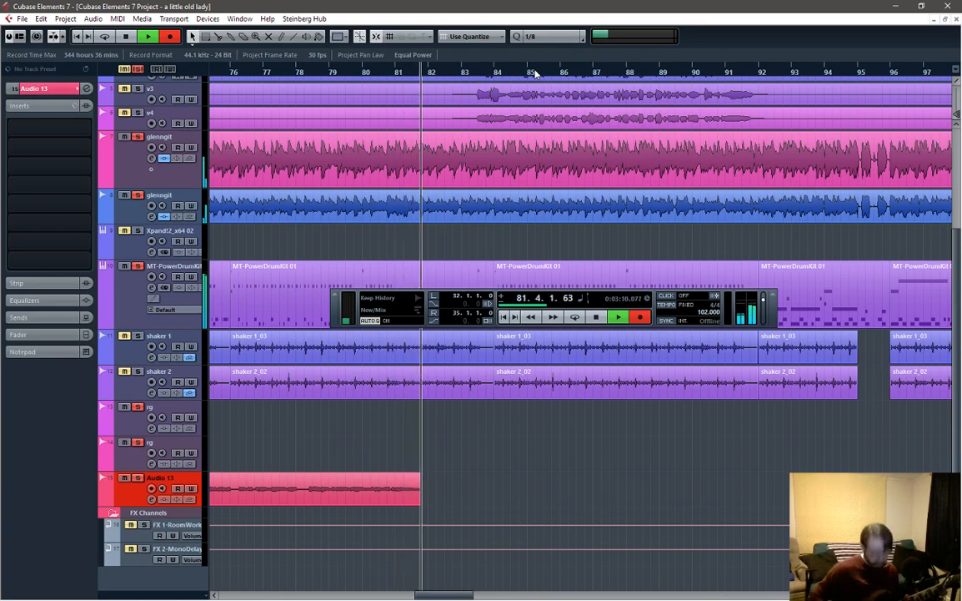
key("space")
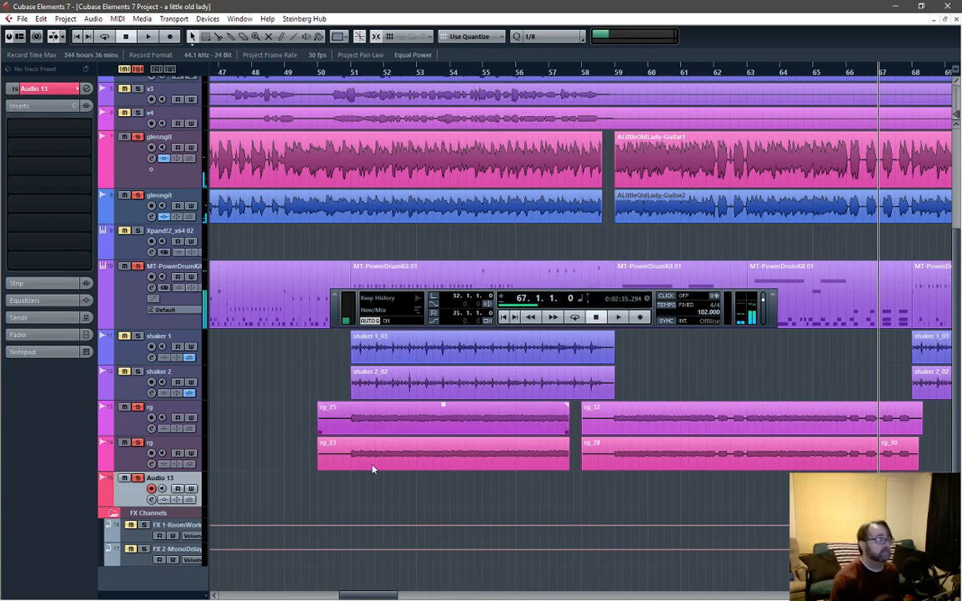
left_click_drag(385, 596, 432, 597)
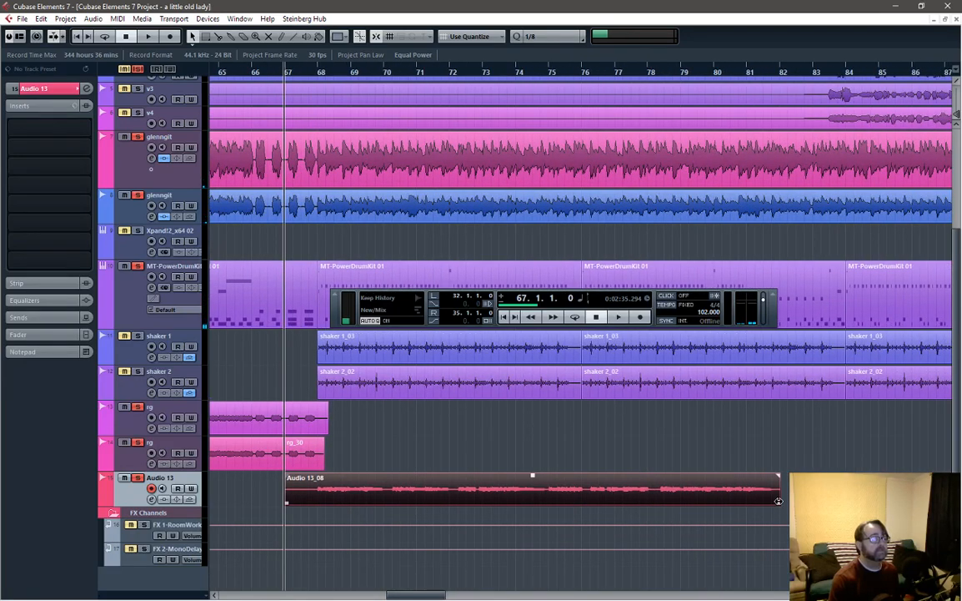
left_click_drag(778, 502, 582, 513)
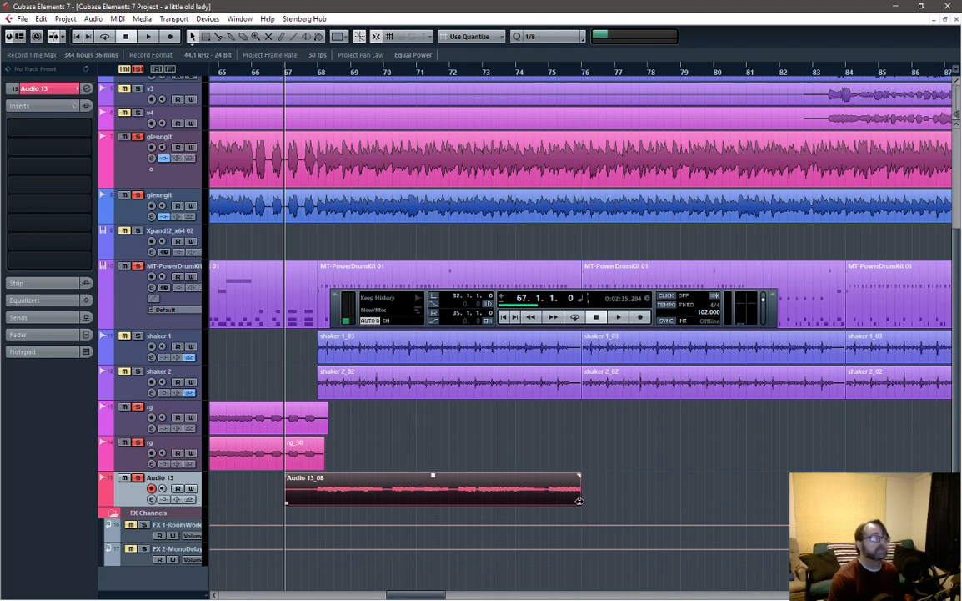
left_click_drag(580, 501, 543, 509)
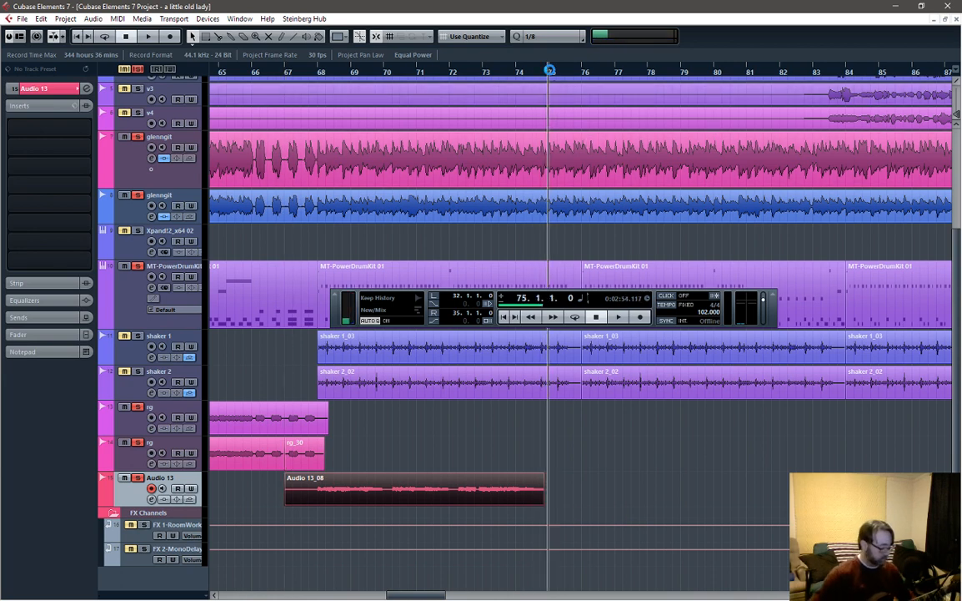
Step: Try recording the continuation on the Audio 13 track from bar 75, discarding each take
key("KP_Multiply")
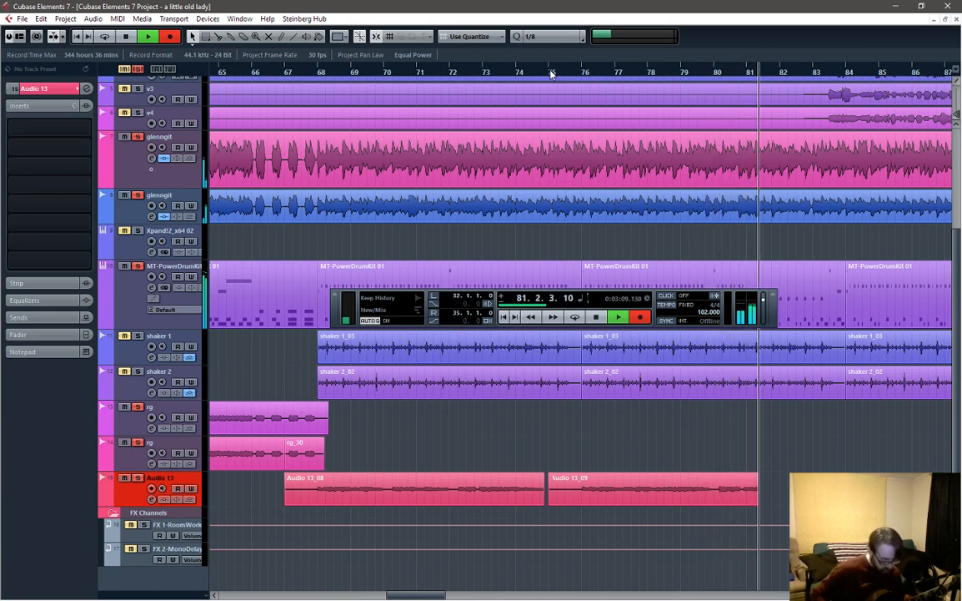
key("space")
key("ctrl+z")
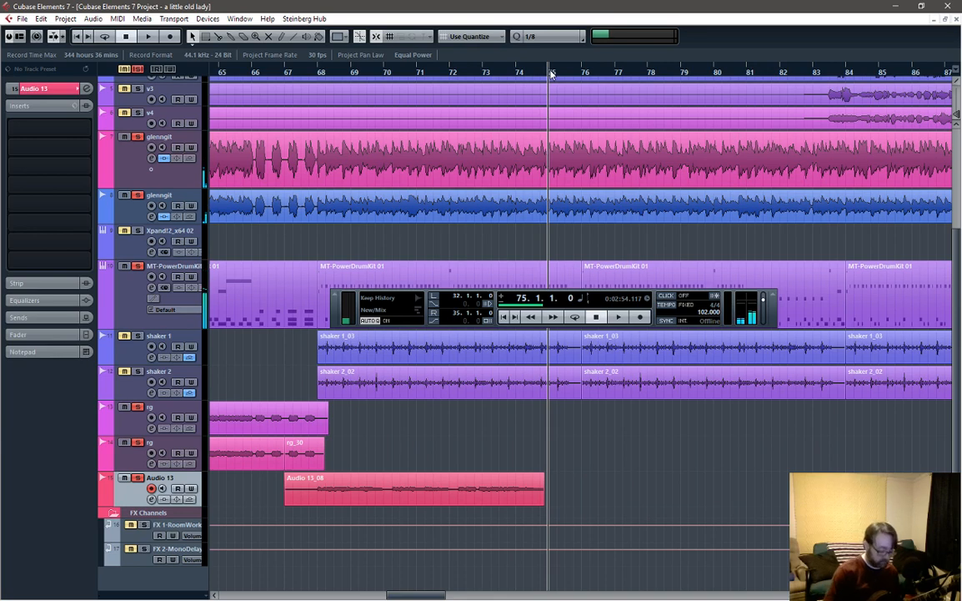
key("KP_Multiply")
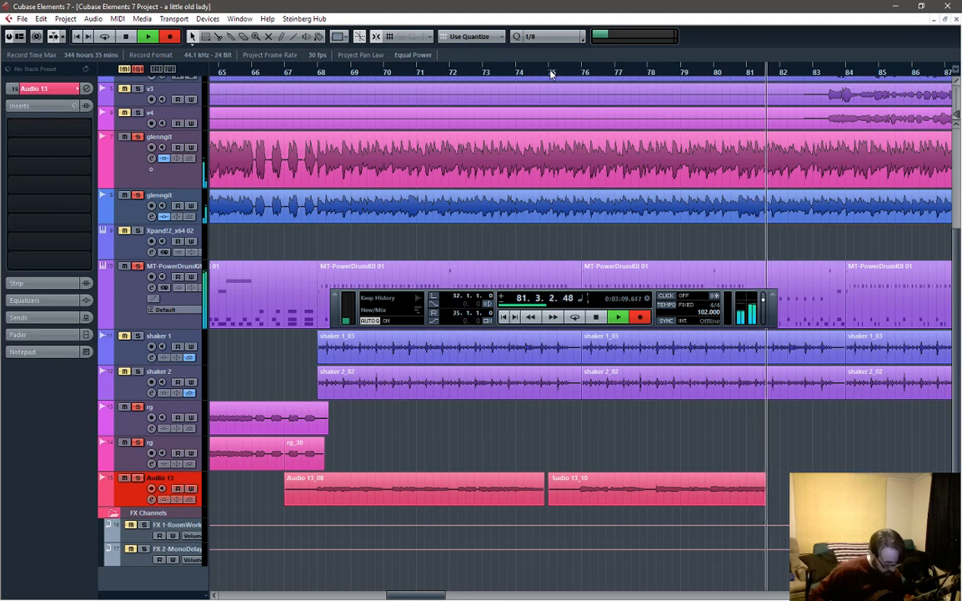
key("space")
key("Delete")
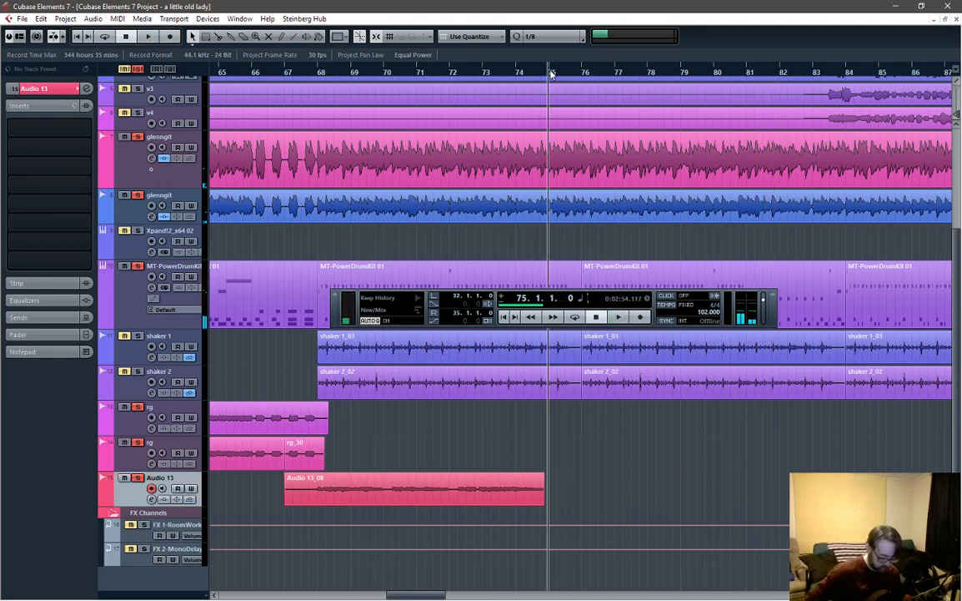
key("KP_Multiply")
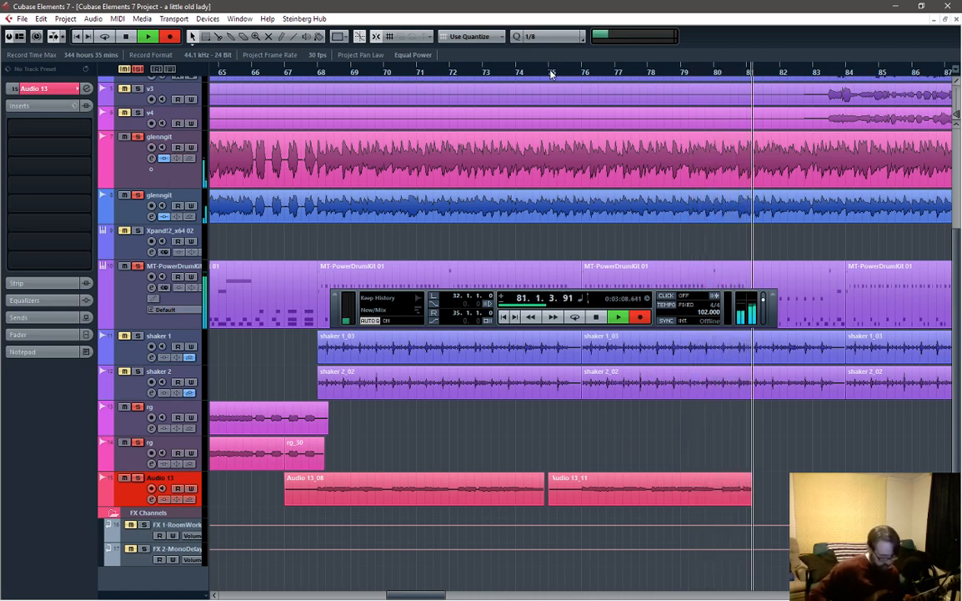
key("space")
key("Delete")
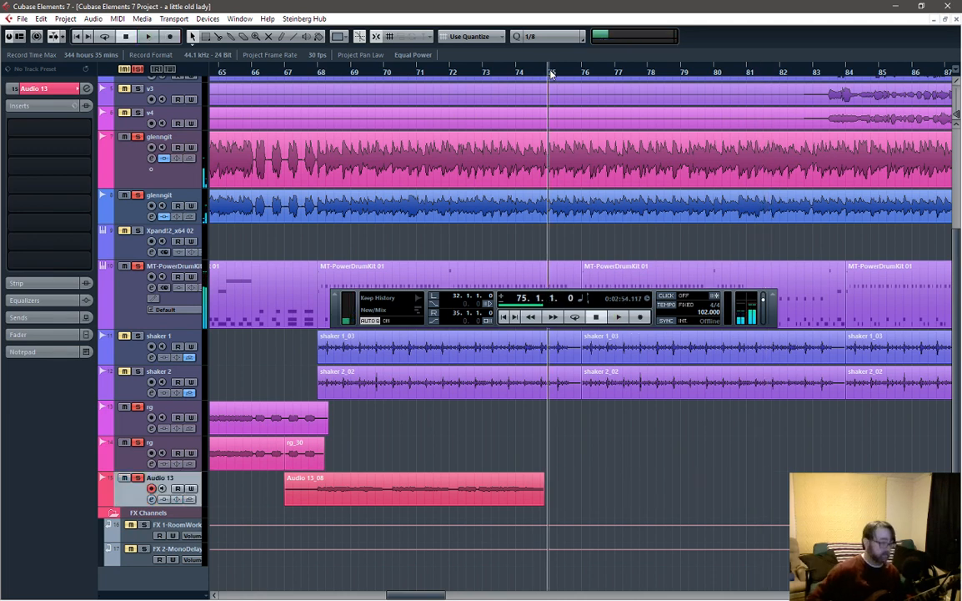
Step: Record the continuation on the Audio 13 track from bar 75 to about bar 84
key("KP_Multiply")
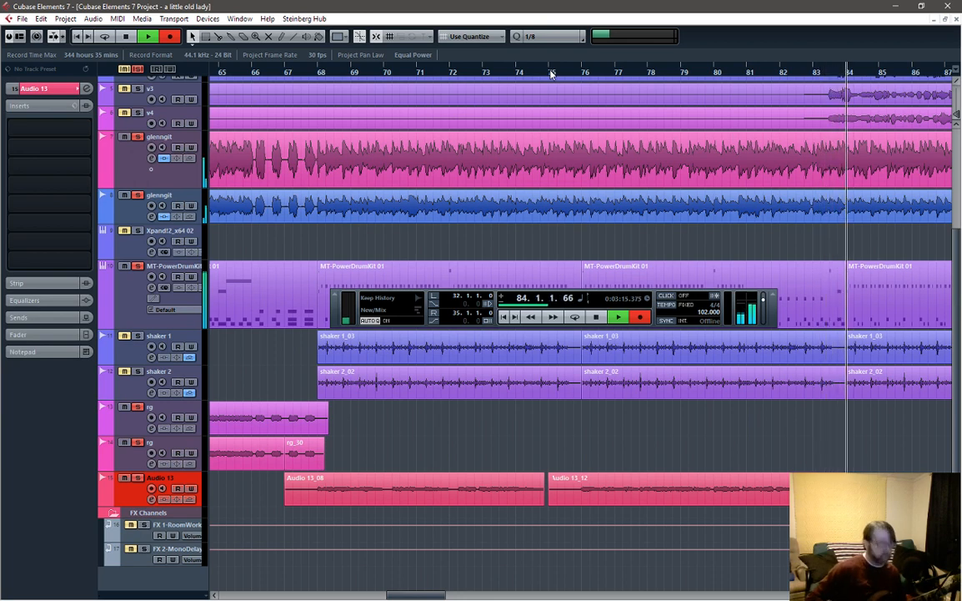
key("space")
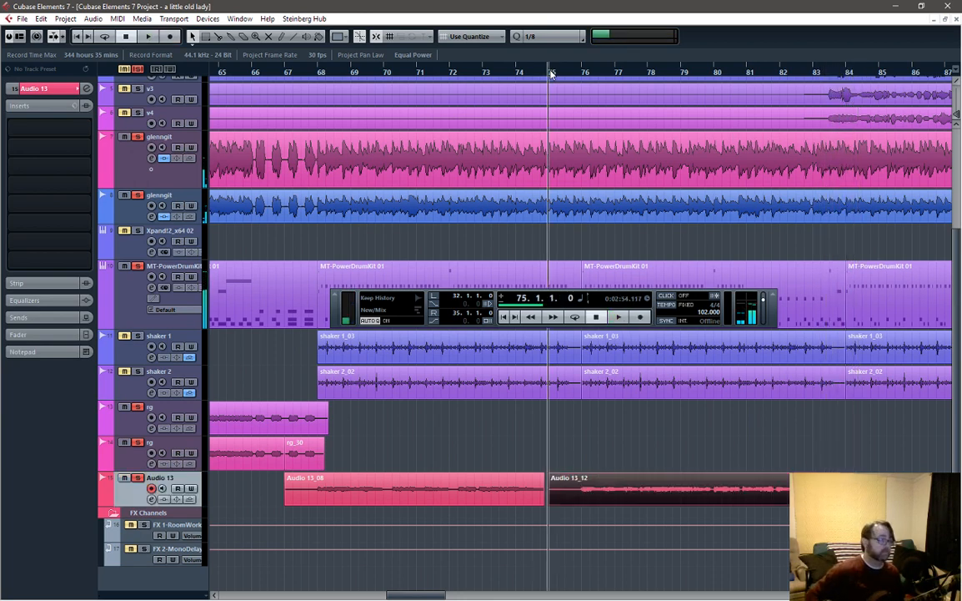
Step: Re-record the Audio 13 continuation from bar 75 past bar 83 and move its boundary with the preceding take to bar 76
key("Delete")
key("KP_Multiply")
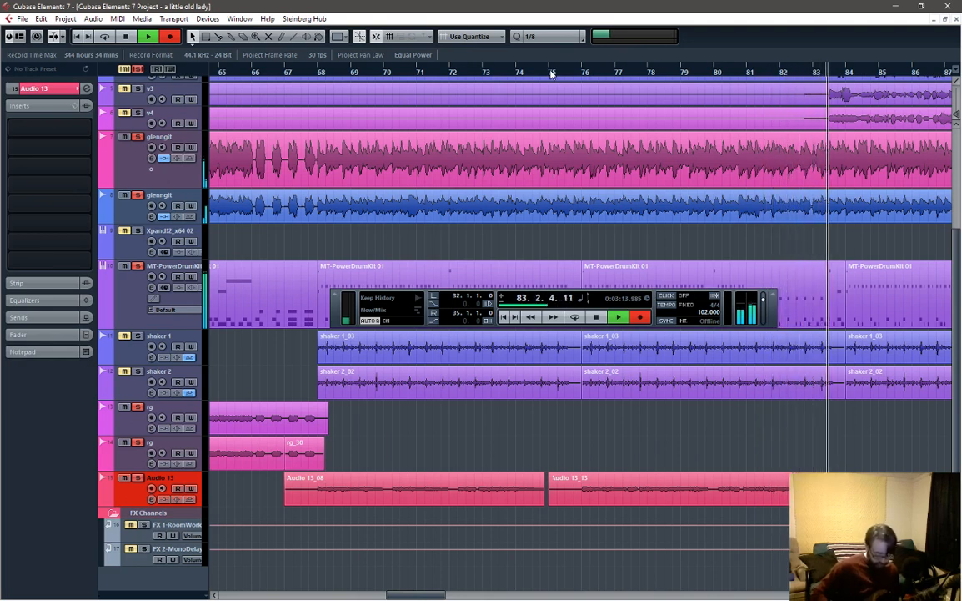
key("space")
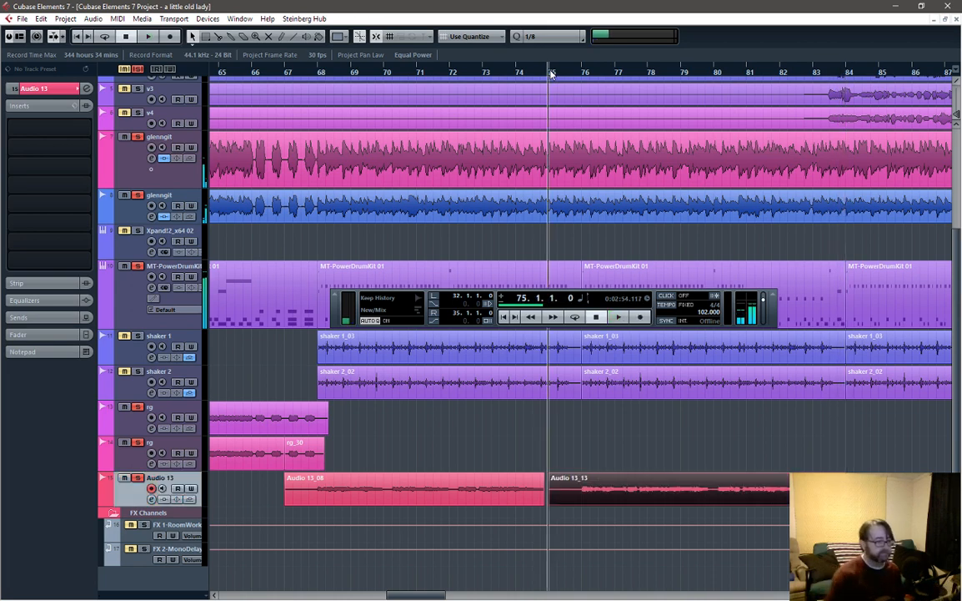
left_click(542, 503)
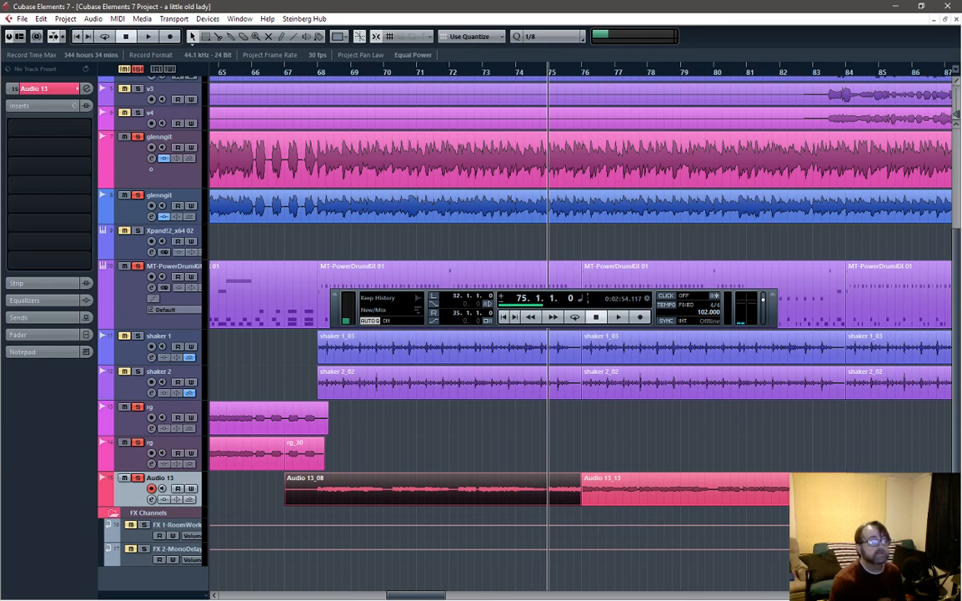
Step: Trim the end of the continuation take to about bar 83.5 and try recording the next section on Audio 13 from bar 83
left_click(829, 502)
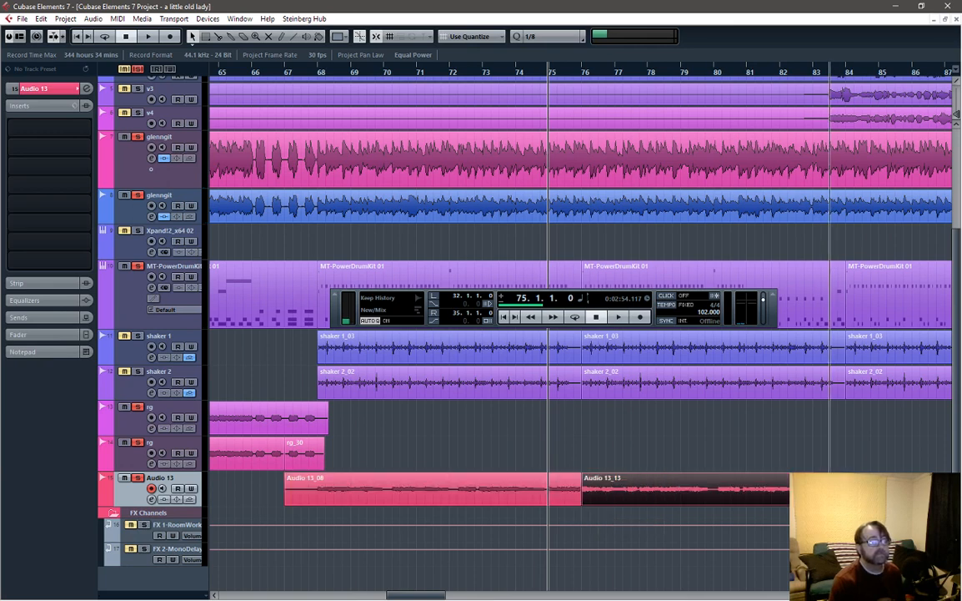
left_click(815, 75)
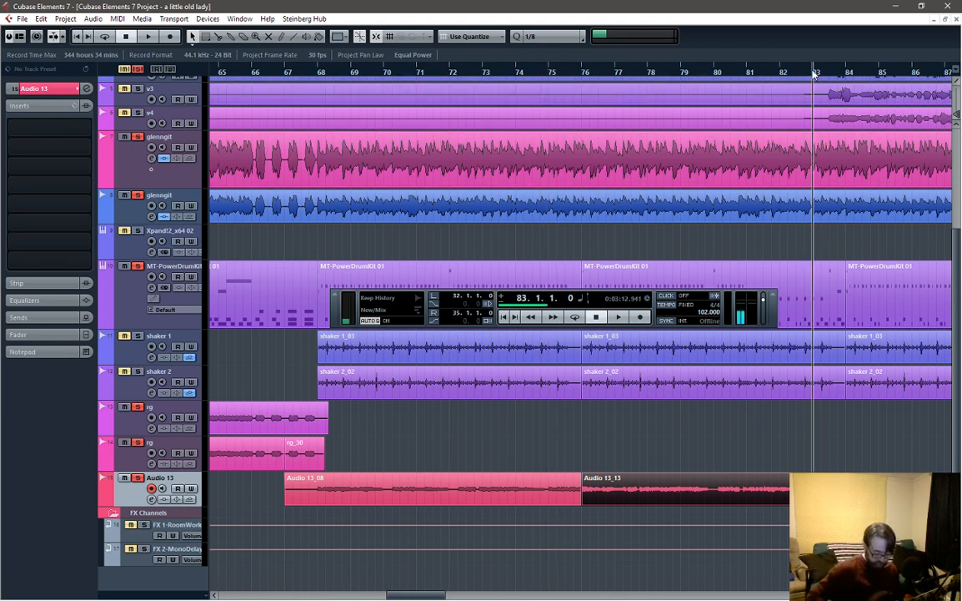
key("KP_Multiply")
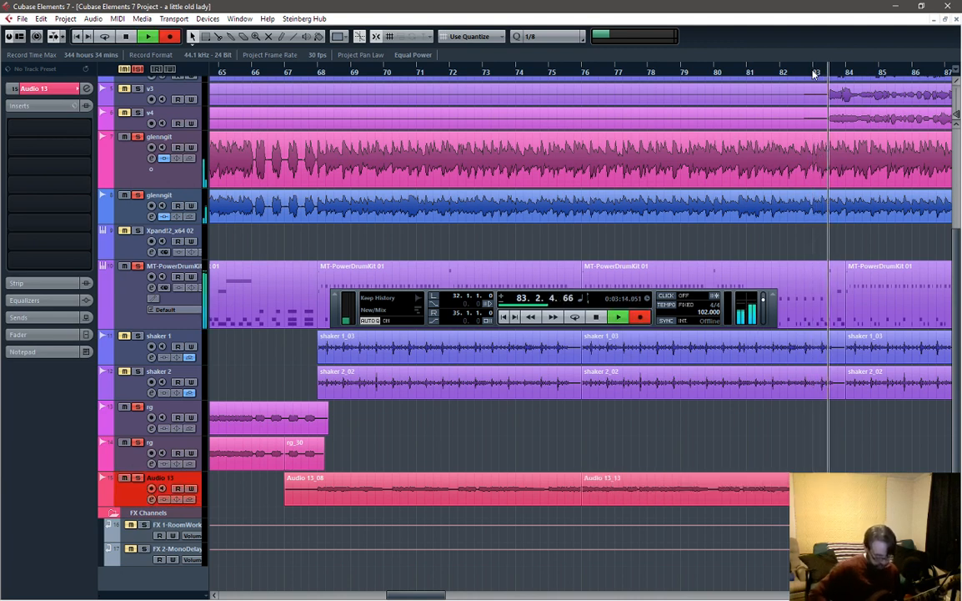
key("space")
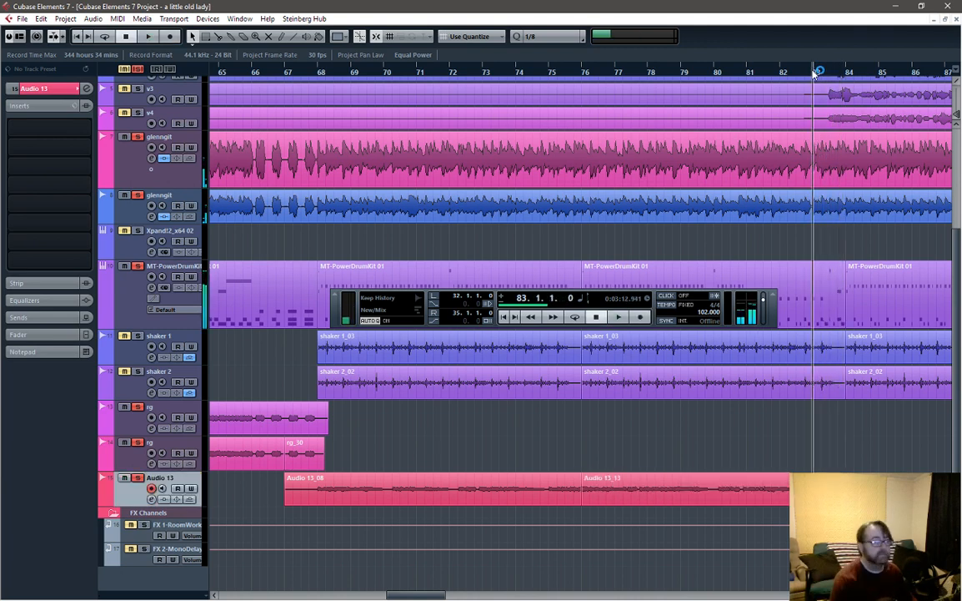
Step: Trim the continuation take's end to bar 82 and record the next section on Audio 13 from there, discarding the first attempt
left_click(789, 501)
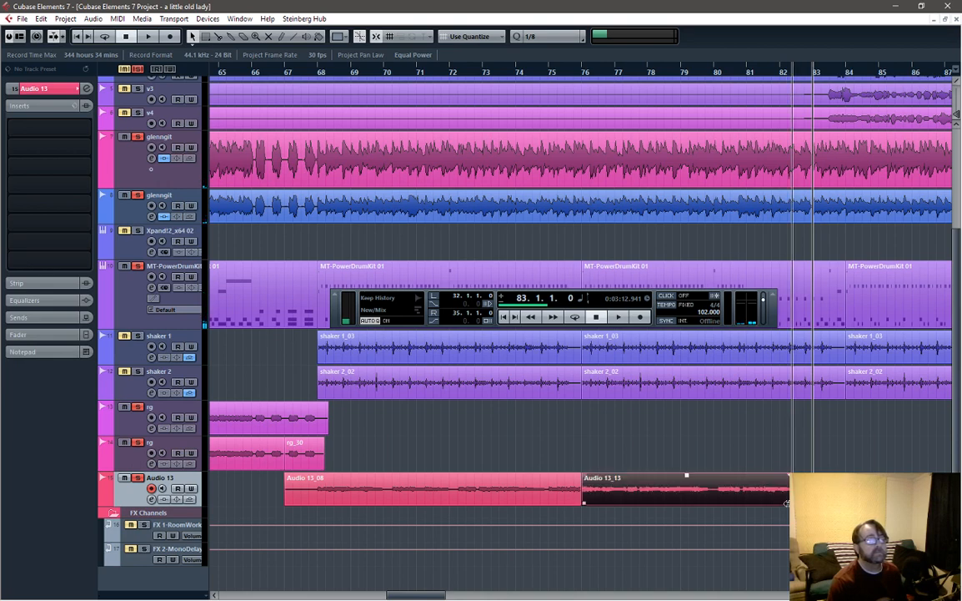
left_click(782, 72)
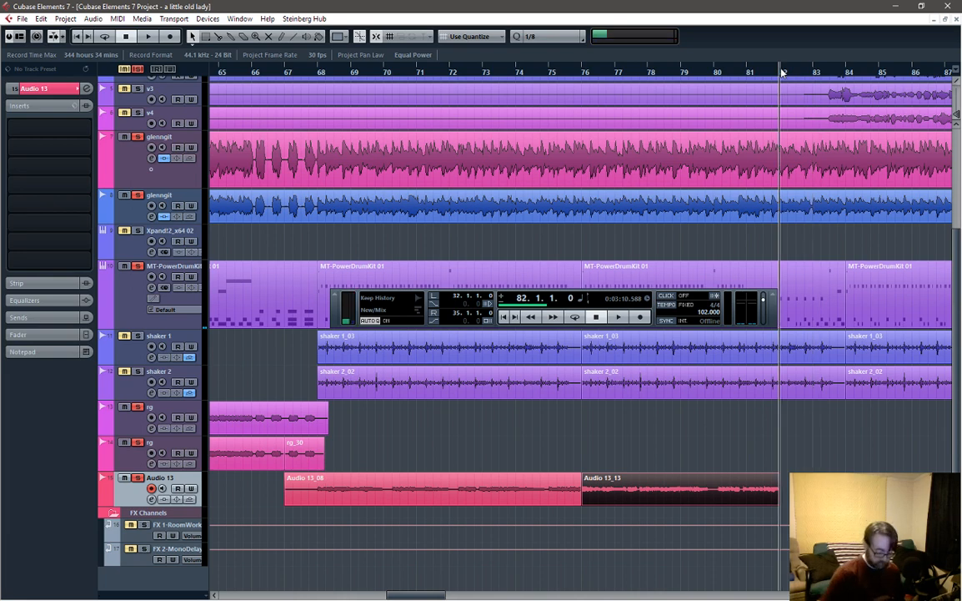
key("KP_Multiply")
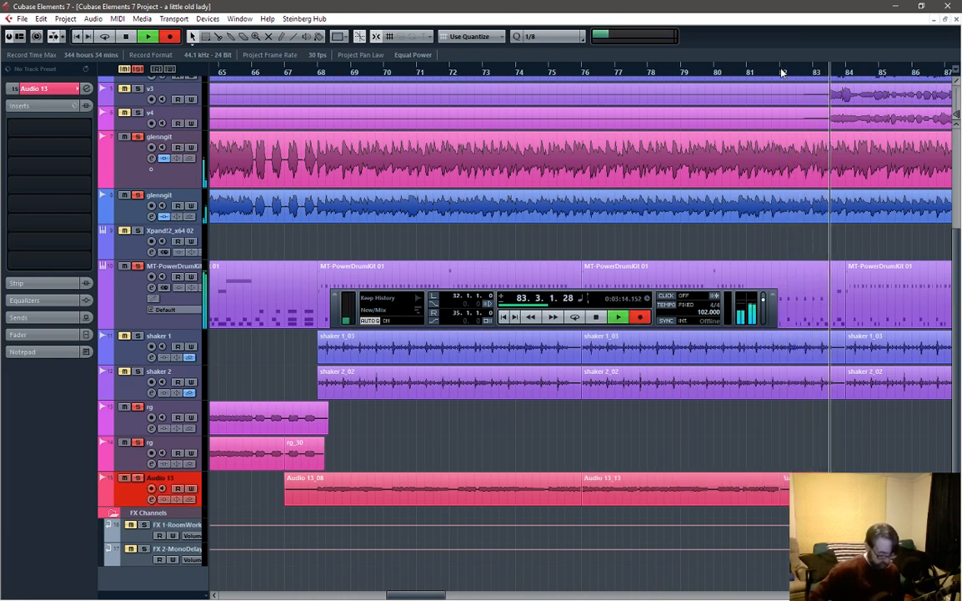
key("space")
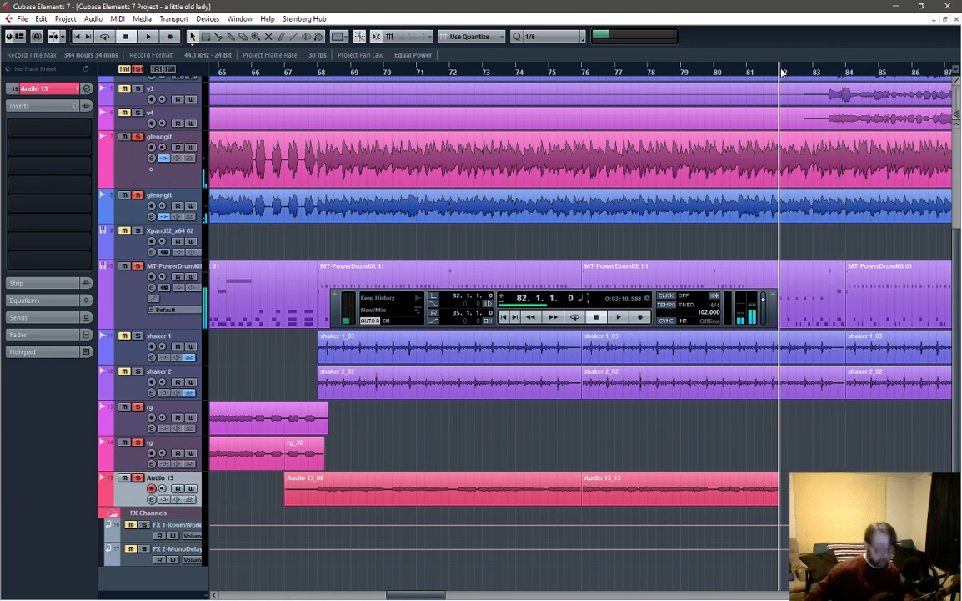
key("KP_Multiply")
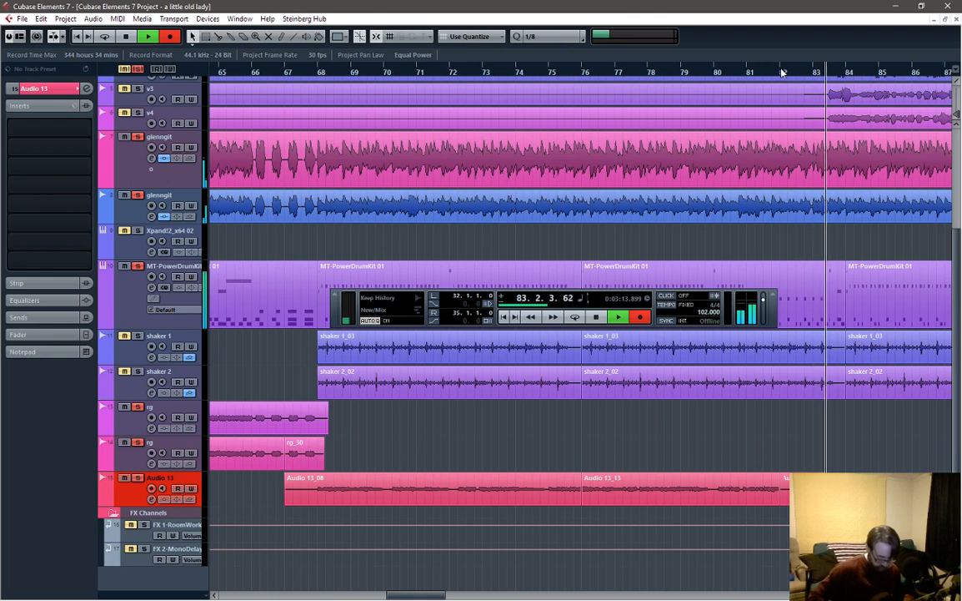
key("space")
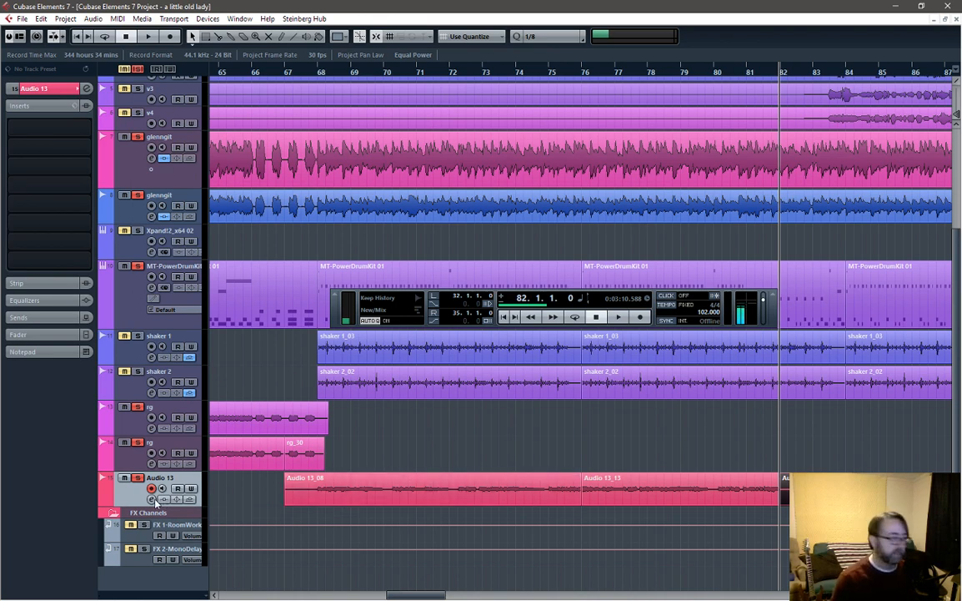
Step: Make the Audio 13 track taller, clear the existing solos and solo only that track
left_click_drag(175, 506, 175, 551)
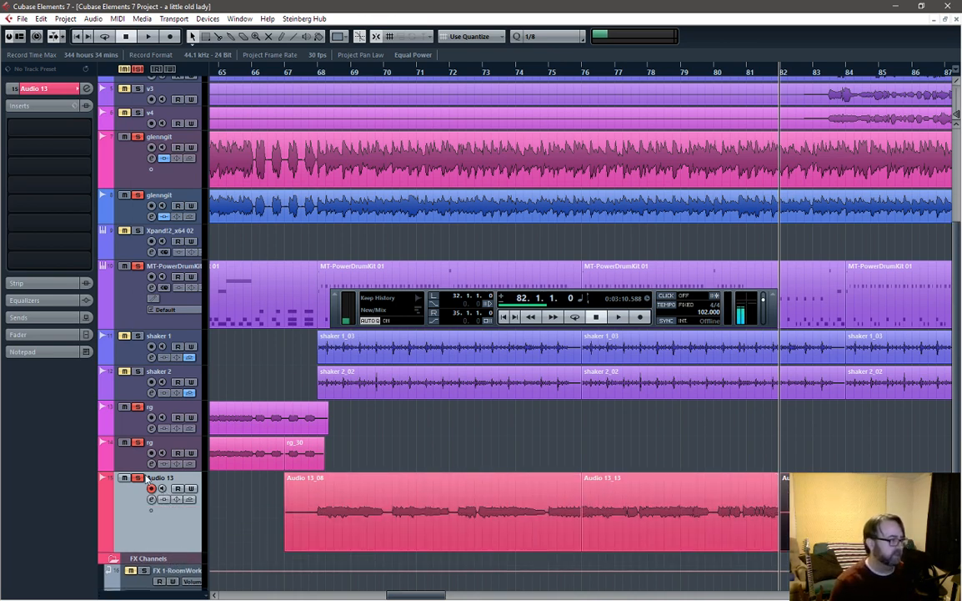
left_click(138, 69)
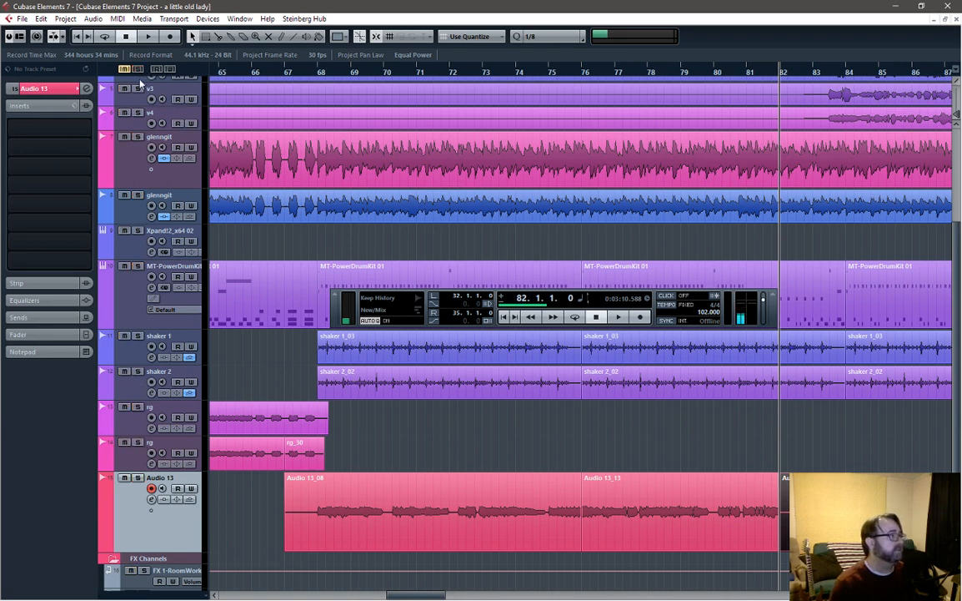
left_click(138, 478)
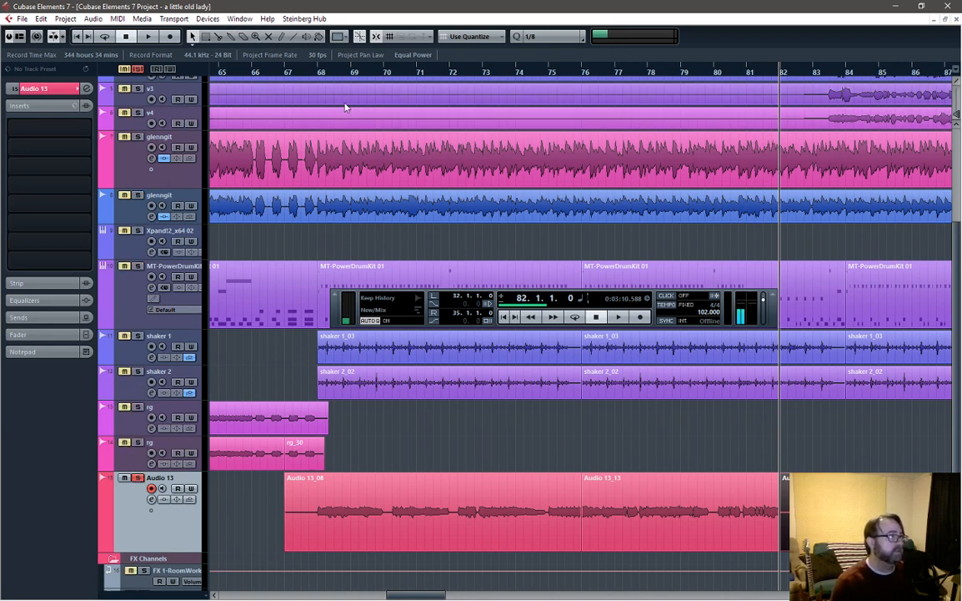
Step: Audition the transition between the two Audio 13 takes at bar 76, playing from bar 75
left_click(318, 73)
scroll(567, 491, "up", 5)
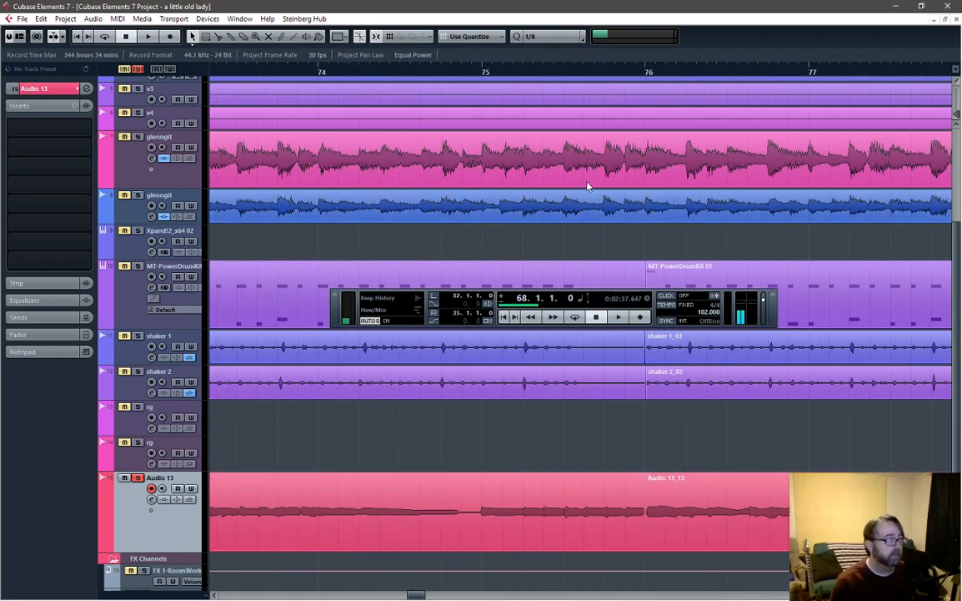
left_click(482, 73)
key("space")
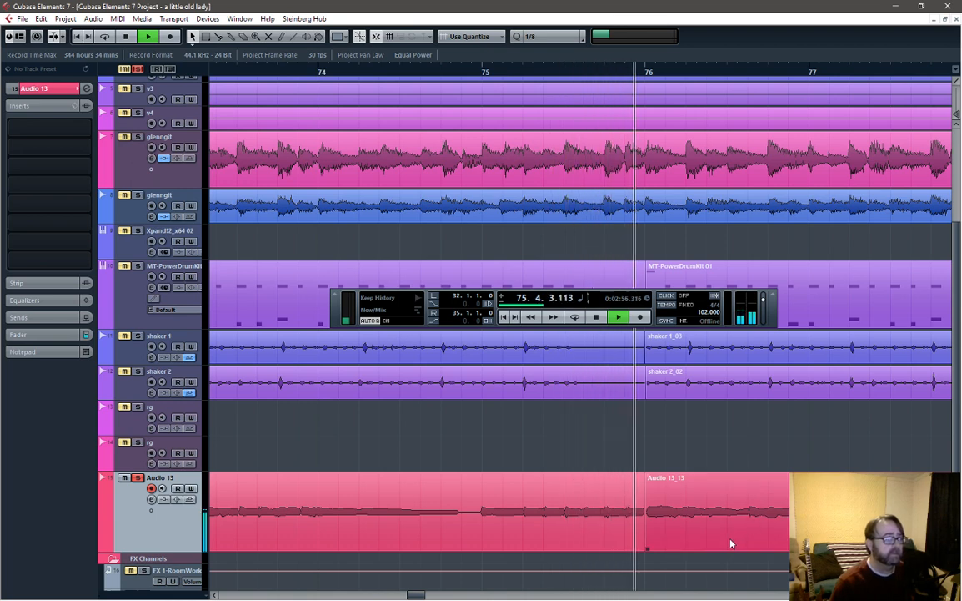
key("space")
Step: Shift the take boundary at bar 76 slightly earlier on Audio 13 and play the transition from bar 75
mouse_move(645, 524)
left_mouse_down()
mouse_move(561, 538)
mouse_move(720, 541)
mouse_move(644, 544)
left_mouse_up()
scroll(633, 532, "up", 3)
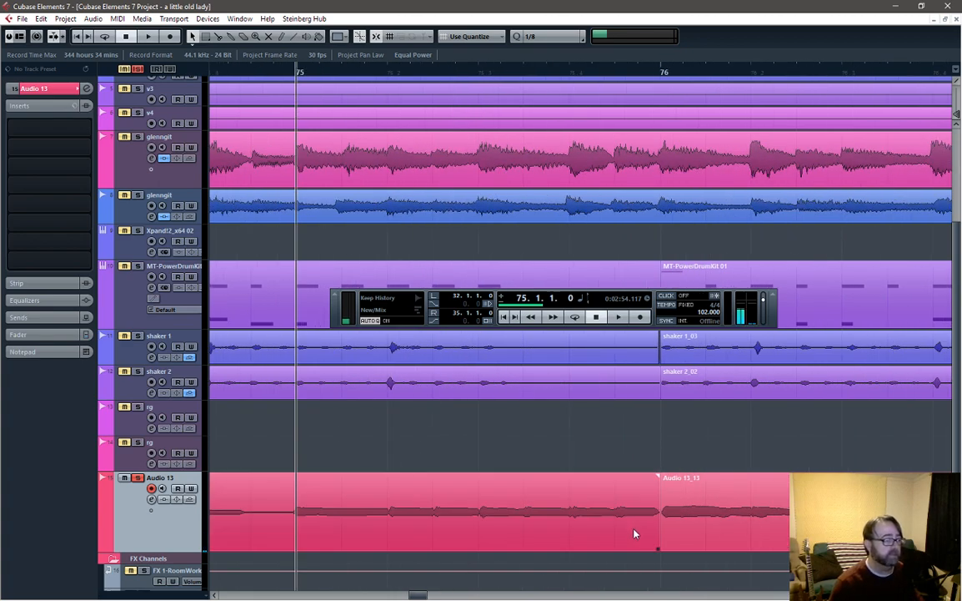
key("space")
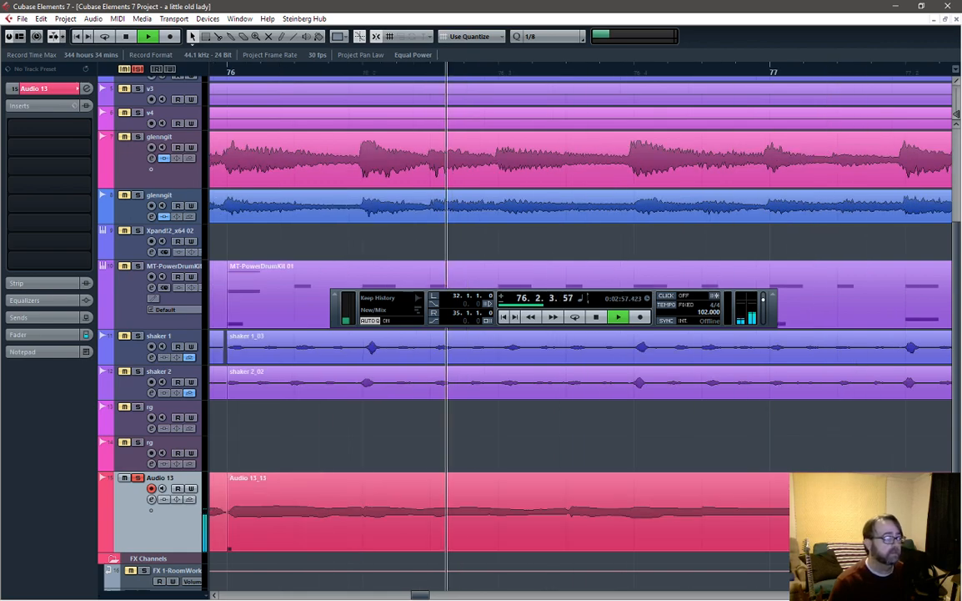
key("space")
Step: Fine-tune the take boundary just before bar 76 to about 75.4.4 and play it again from bar 75
left_click_drag(412, 596, 416, 595)
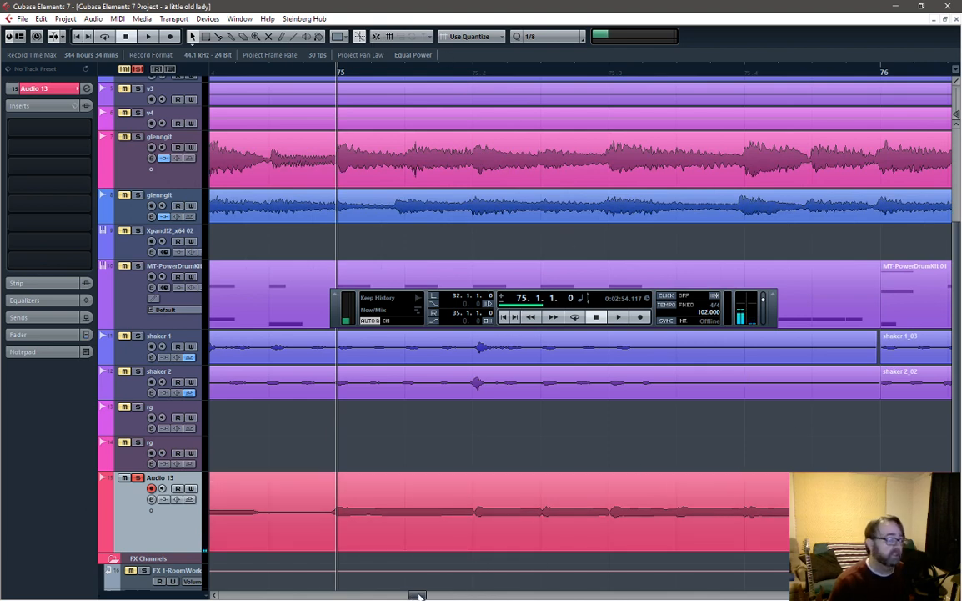
scroll(533, 509, "down", 1)
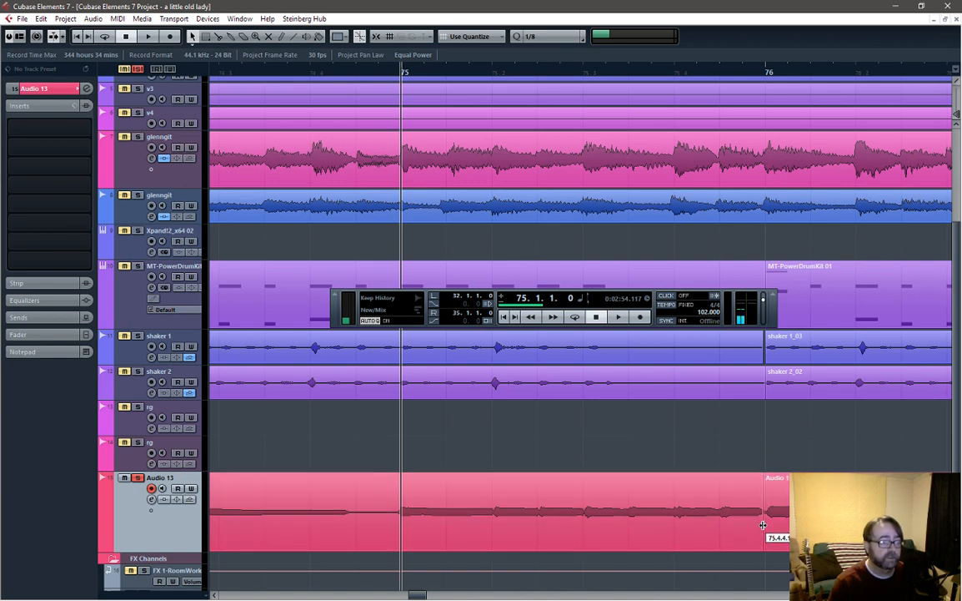
mouse_move(765, 524)
left_mouse_down()
mouse_move(731, 527)
mouse_move(756, 521)
mouse_move(763, 530)
left_mouse_up()
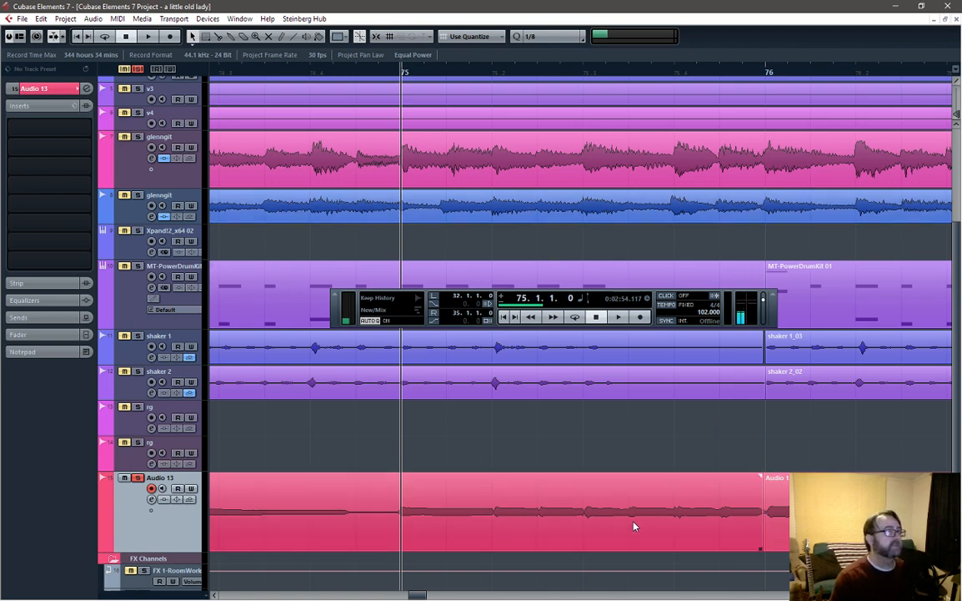
scroll(634, 522, "down", 2)
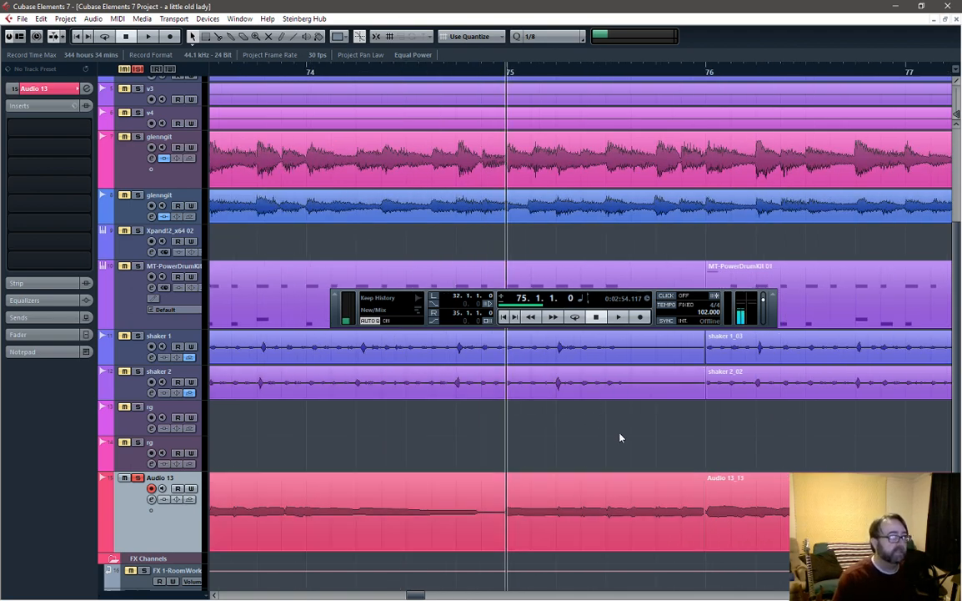
key("space")
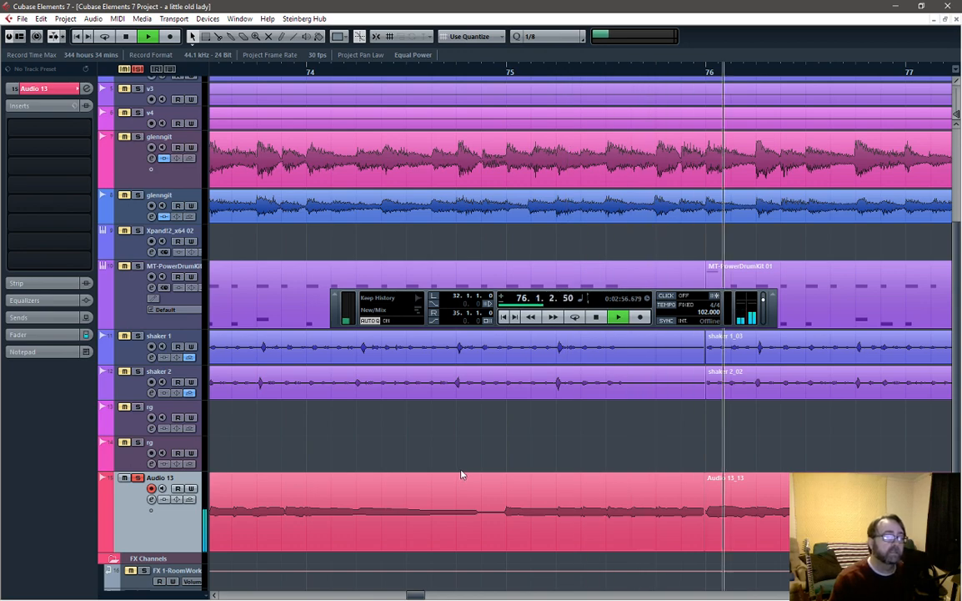
key("space")
Step: Extend the continuation take on Audio 13 past bar 83 over the last take and audition the passage from the middle of bar 82
left_click_drag(414, 595, 435, 597)
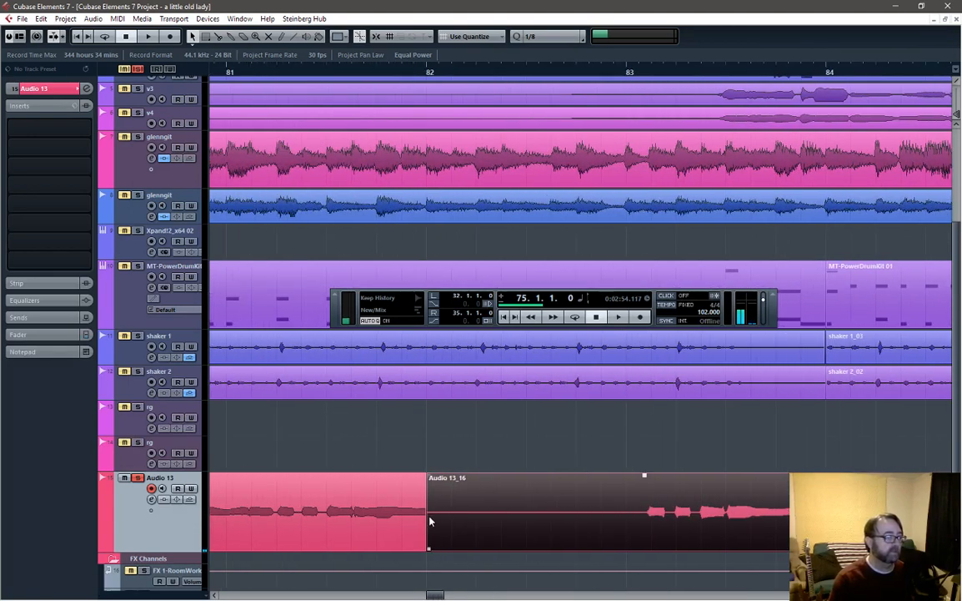
left_click_drag(426, 516, 792, 465)
left_click(580, 70)
key("space")
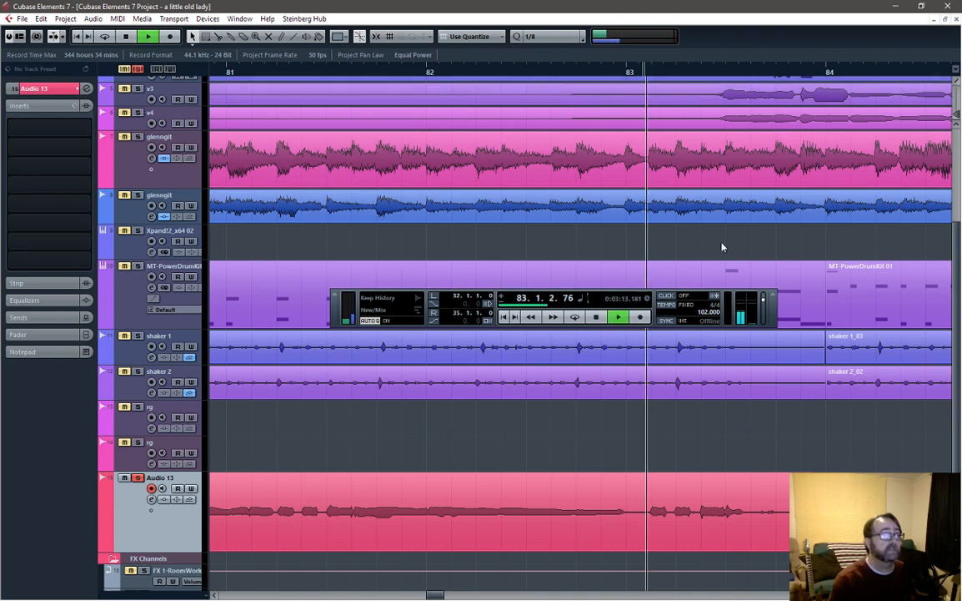
key("space")
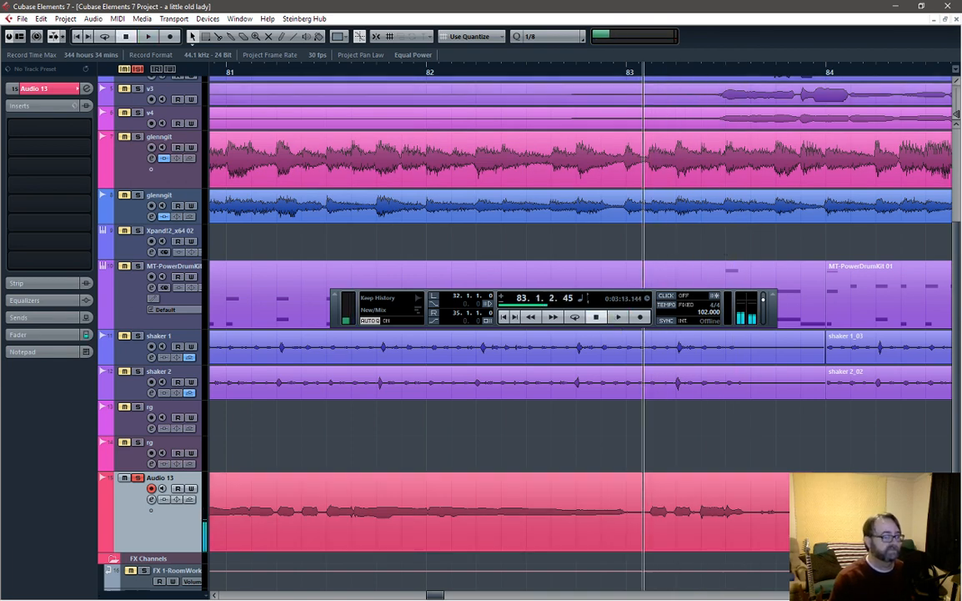
Step: Move the boundary between the continuation take and the last take to just after bar 83 and audition it from 81.4.4
left_click_drag(802, 536, 638, 550)
left_click(417, 72)
key("space")
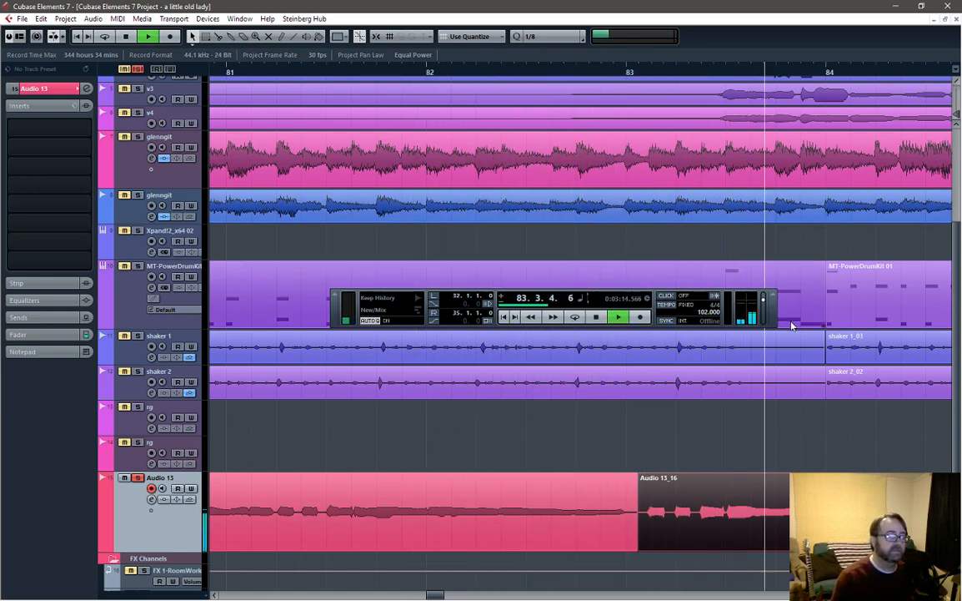
key("space")
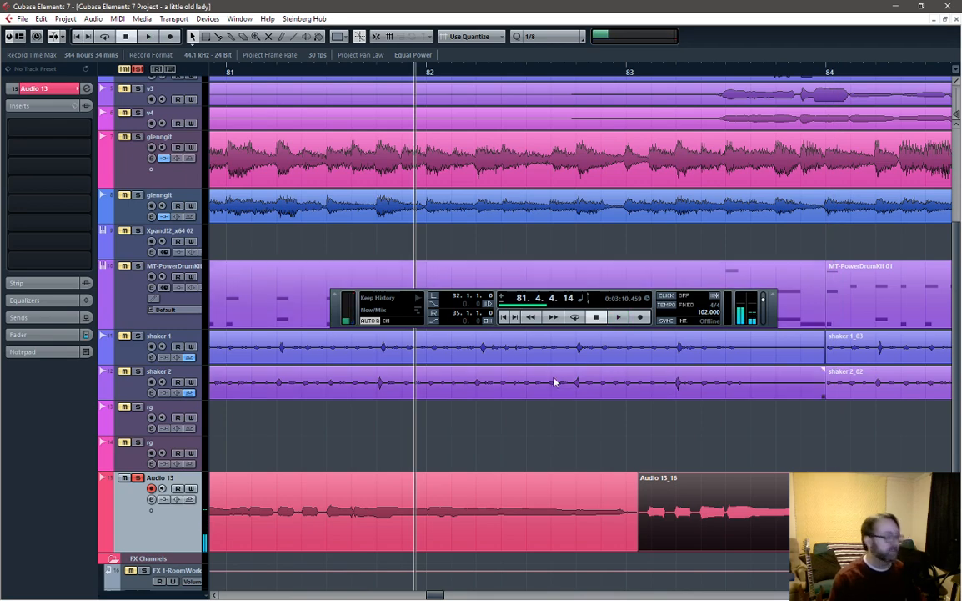
Step: Turn off solo on Audio 13 and place the playback cursor at 56.4.1
scroll(381, 449, "down", 3, "ctrl")
scroll(381, 448, "down", 3)
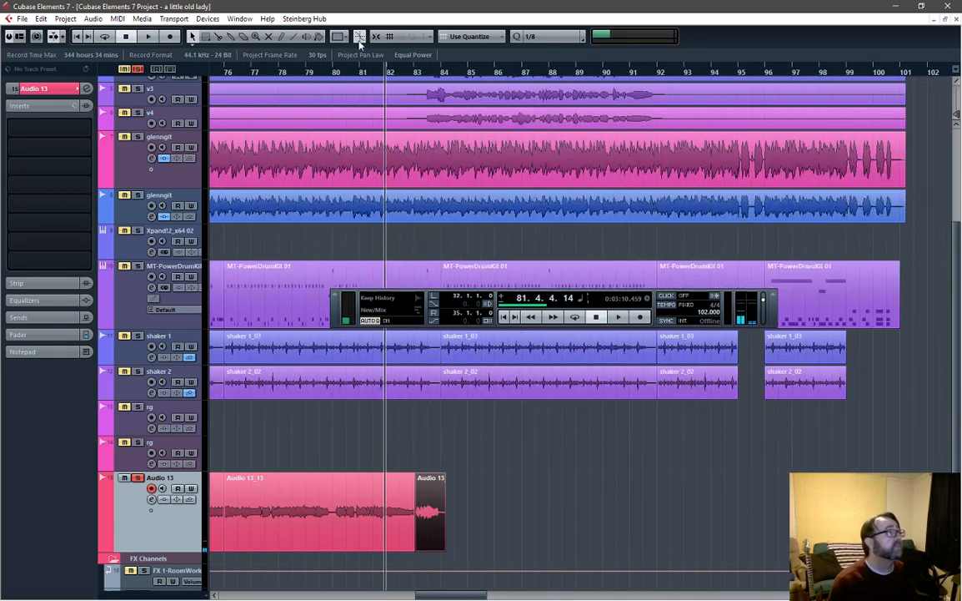
scroll(519, 396, "down", 2)
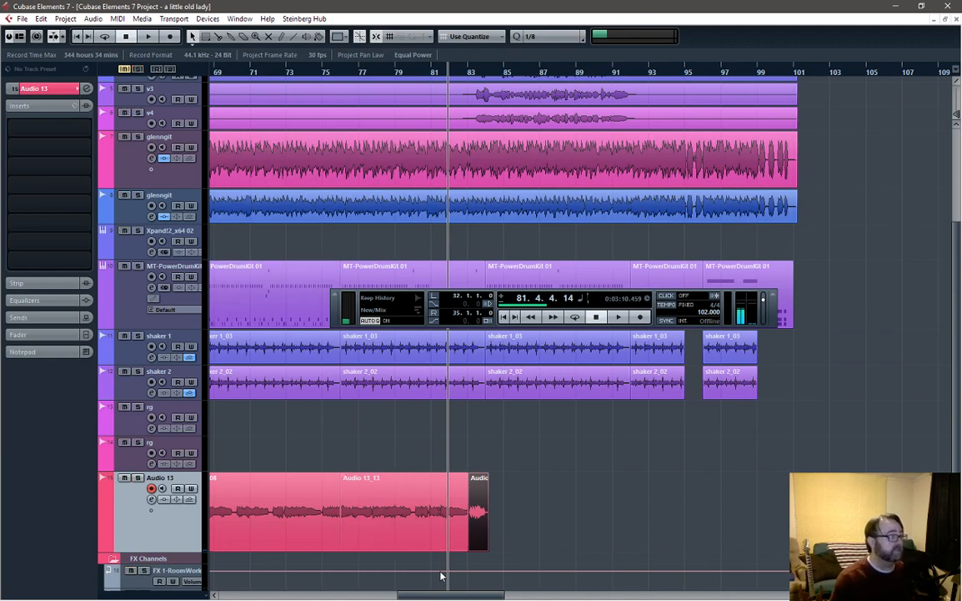
left_click_drag(445, 594, 372, 590)
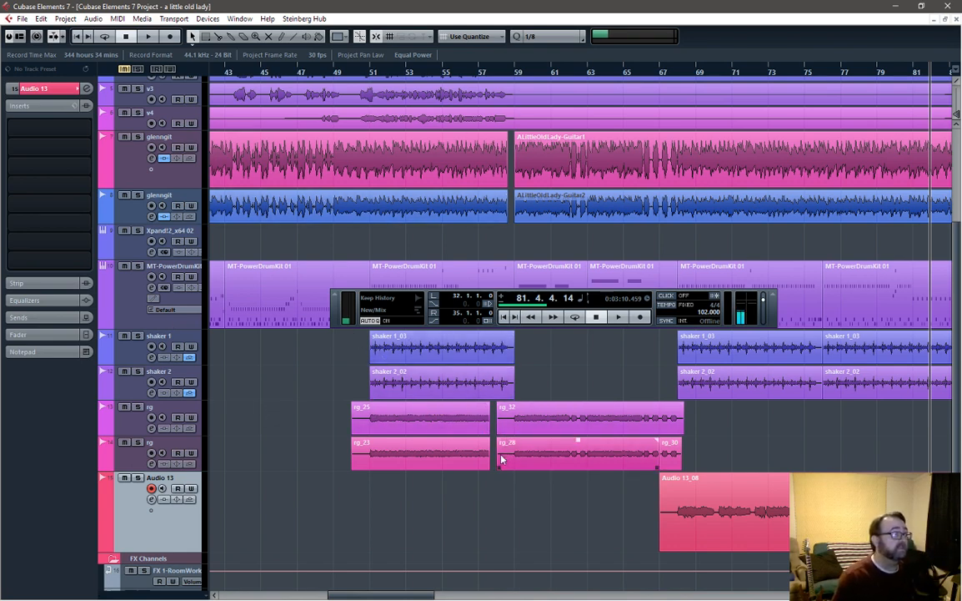
left_click(476, 73)
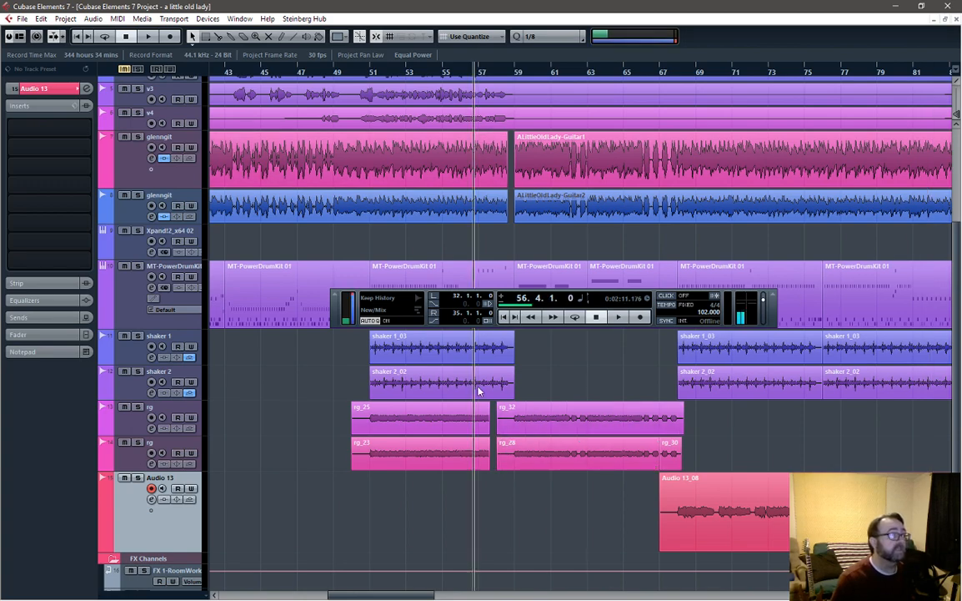
Step: Trim the starts of the rg_32 and rg_28 clips to just before bar 59
scroll(481, 404, "up", 3)
scroll(482, 403, "up", 4)
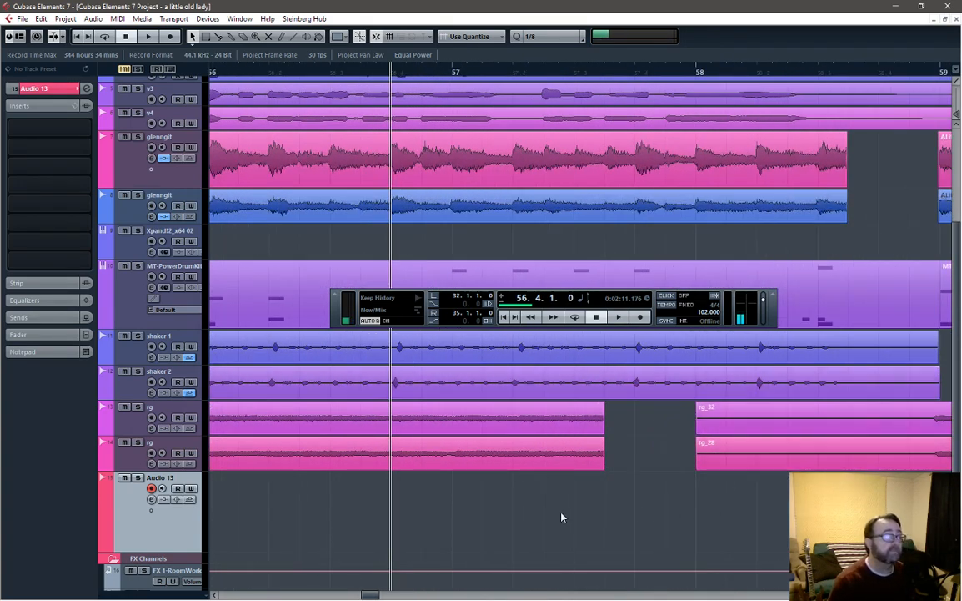
scroll(542, 504, "down", 2)
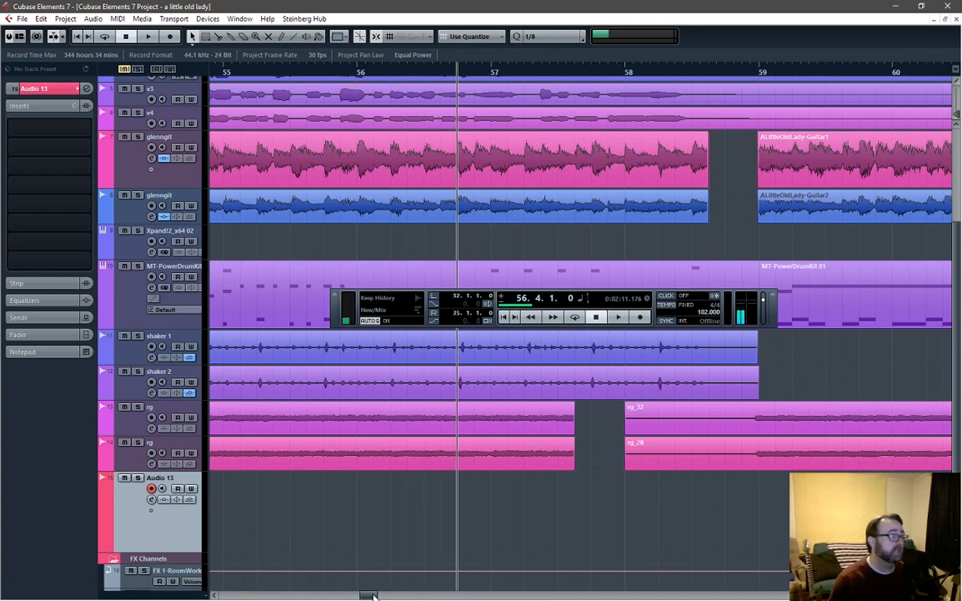
left_click_drag(374, 595, 377, 596)
left_click(515, 453)
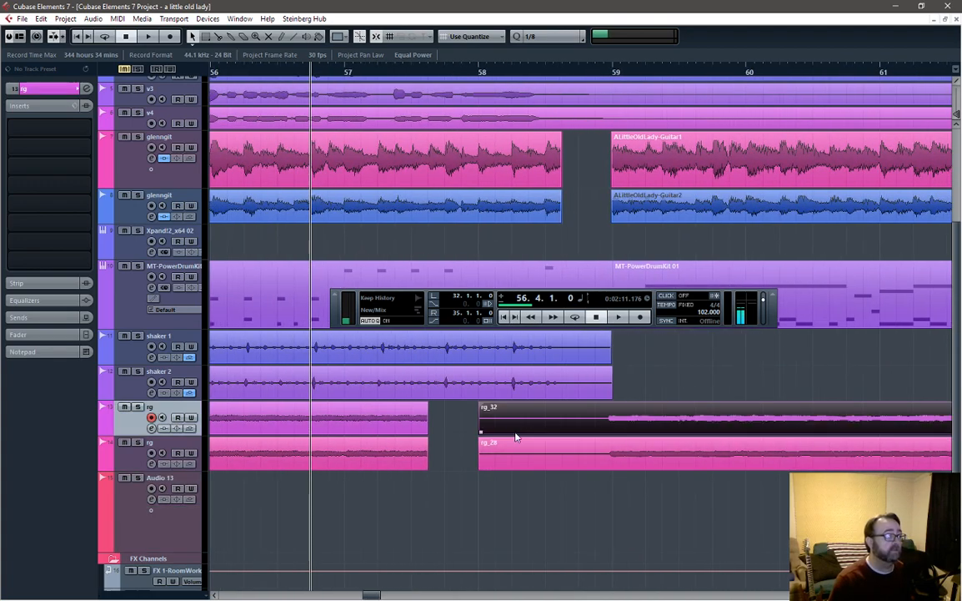
left_click_drag(481, 465, 597, 466)
Step: Extend the ends of the rg_25 and rg_23 clips together to about beat 4 of bar 58
left_click(399, 423)
left_click(419, 459, "shift")
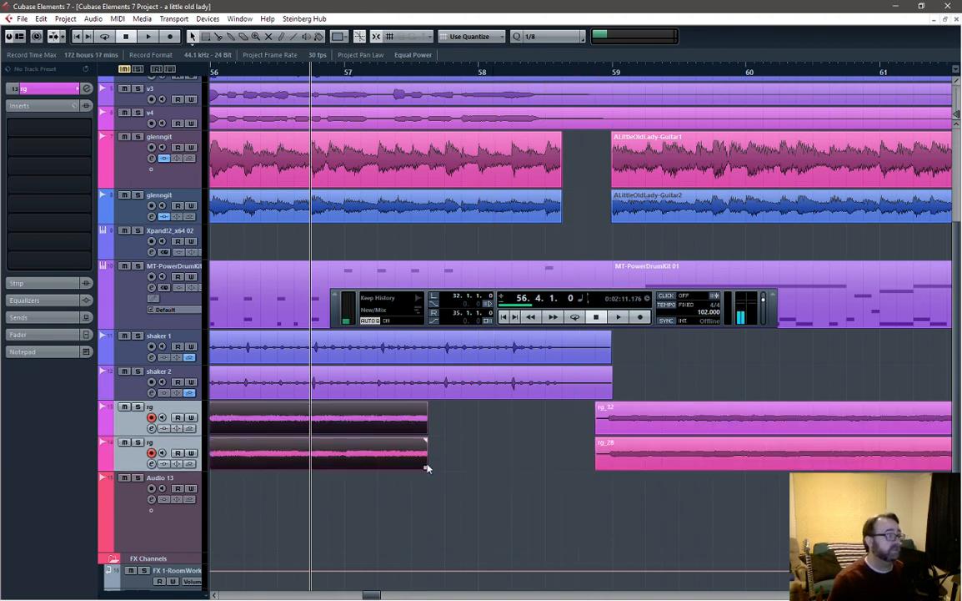
left_click_drag(426, 466, 581, 457)
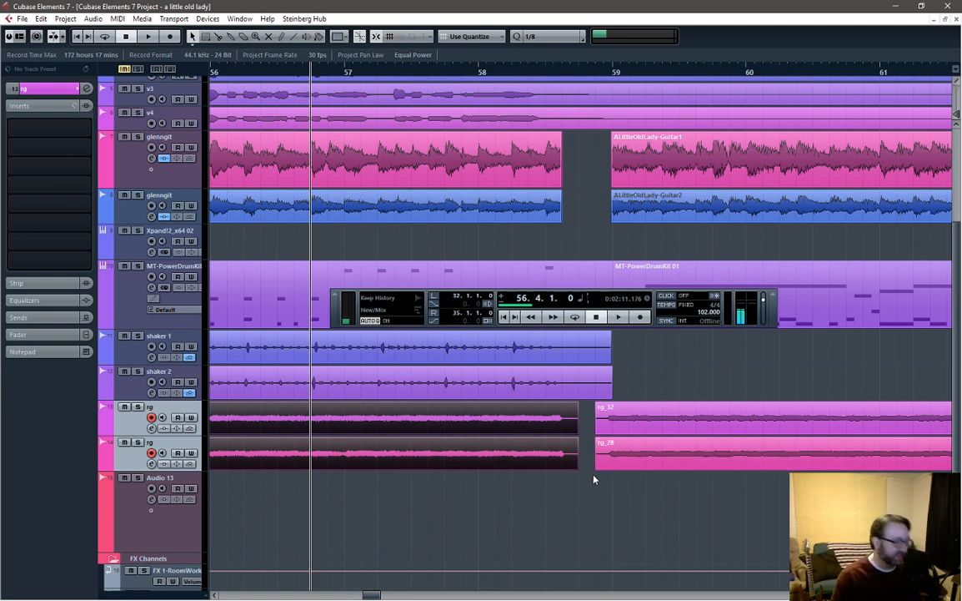
Step: Select only the upper rg track and place the playback cursor at 26.1.3, near the start of its first clip
key("g")
key("g")
key("g")
key("g")
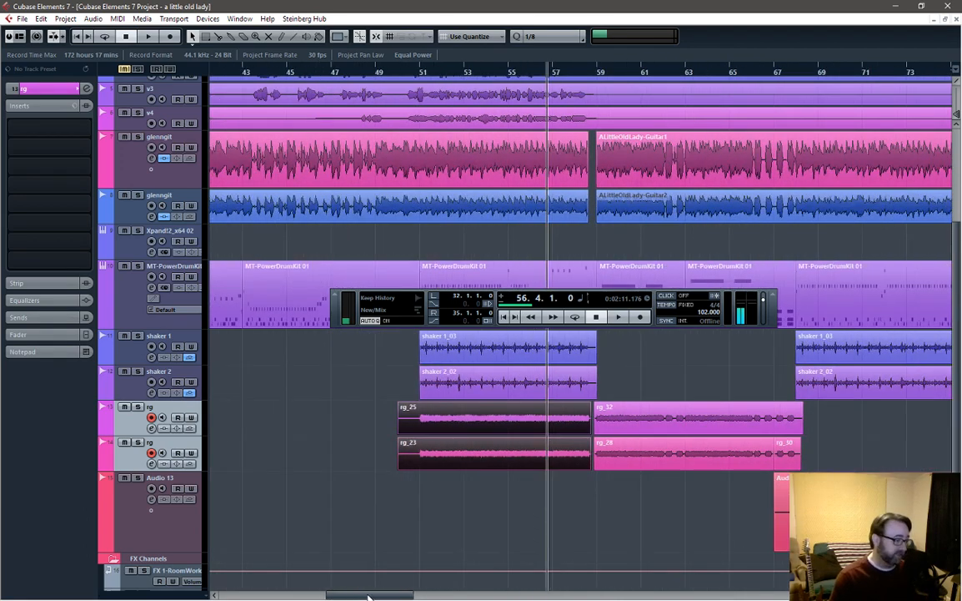
left_click_drag(369, 597, 313, 597)
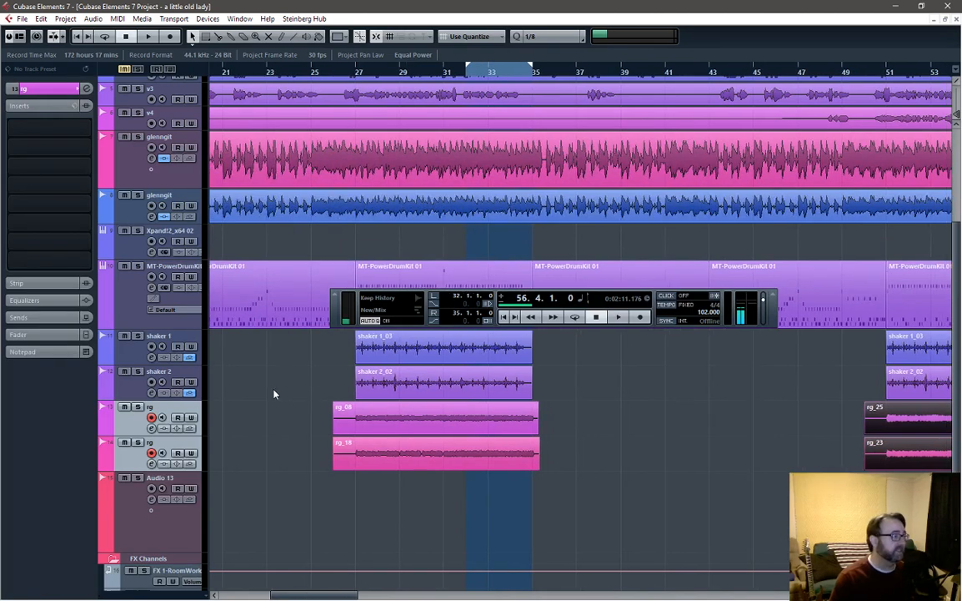
left_click(185, 409)
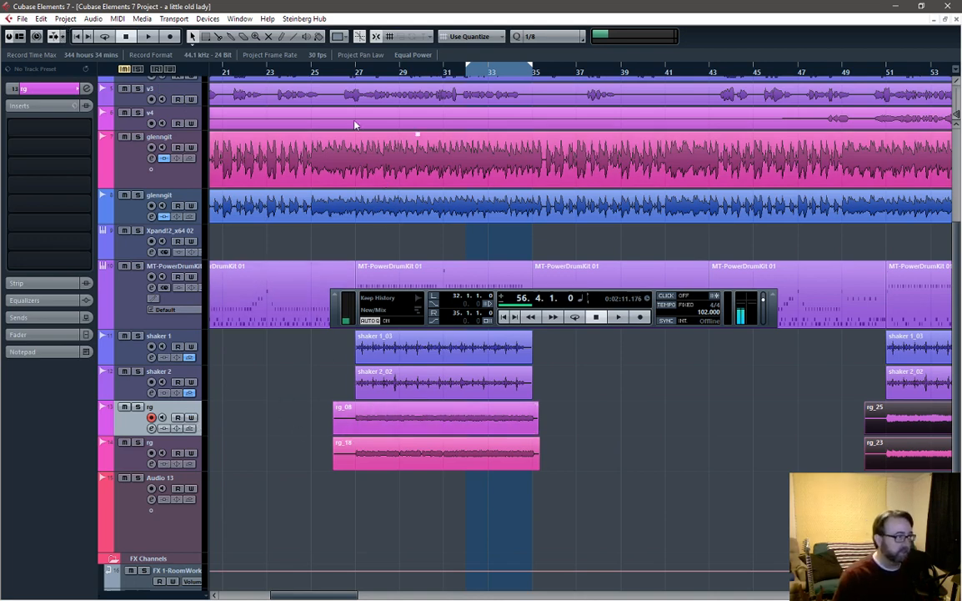
left_click(336, 70)
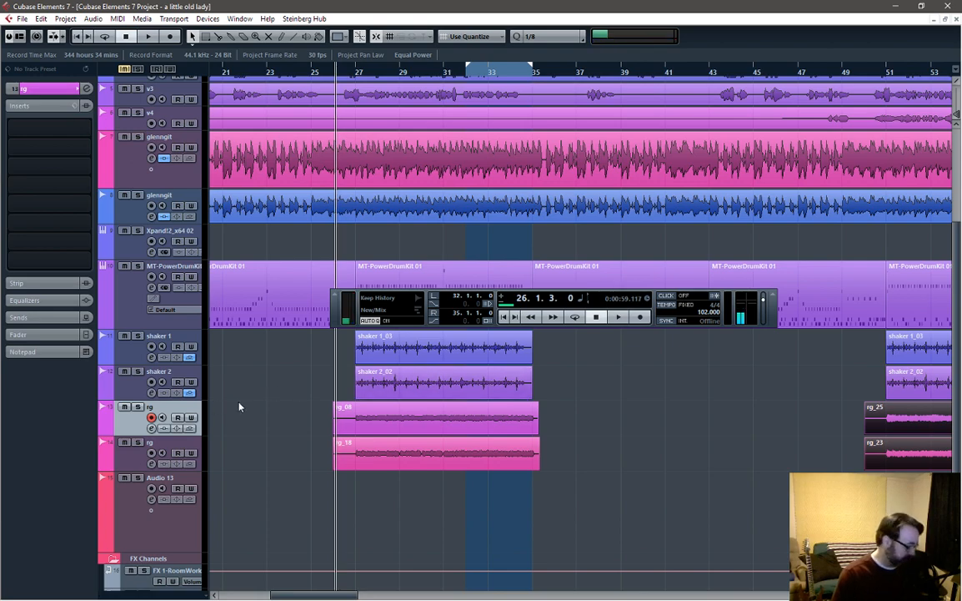
Step: Open the MixConsole, solo rg channel 13 and start playback
key("F3")
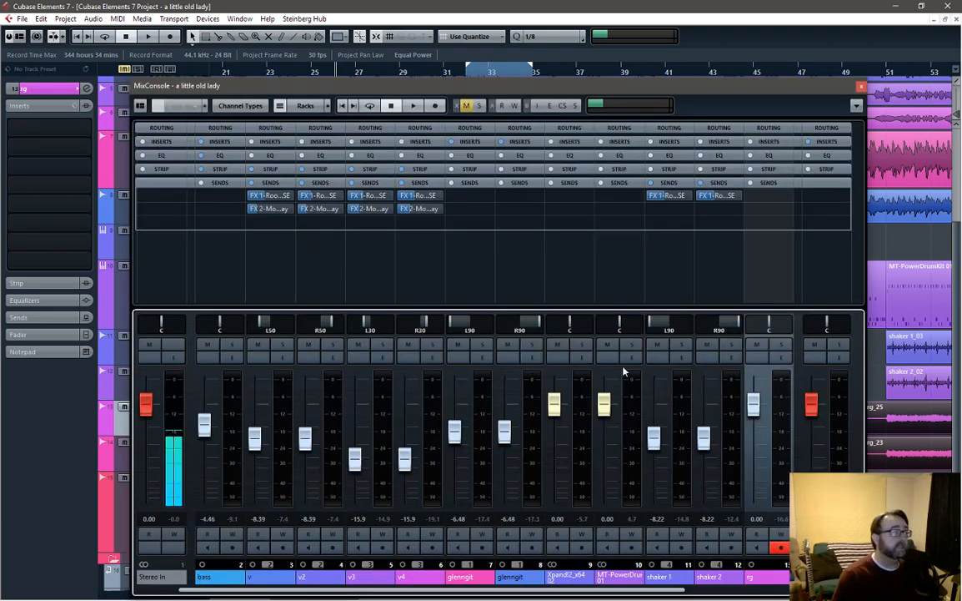
left_click_drag(657, 84, 528, 80)
left_click_drag(488, 578, 627, 583)
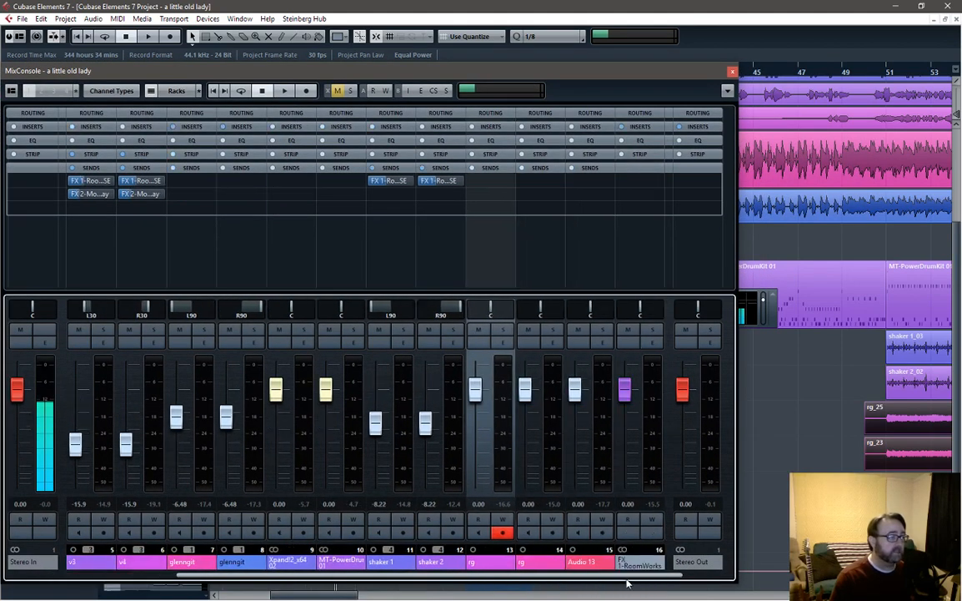
left_click(503, 329)
key("space")
Step: Set the left and right locators to bars 27 and 35 around the first rg clips and stop playback
left_click_drag(512, 76, 550, 281)
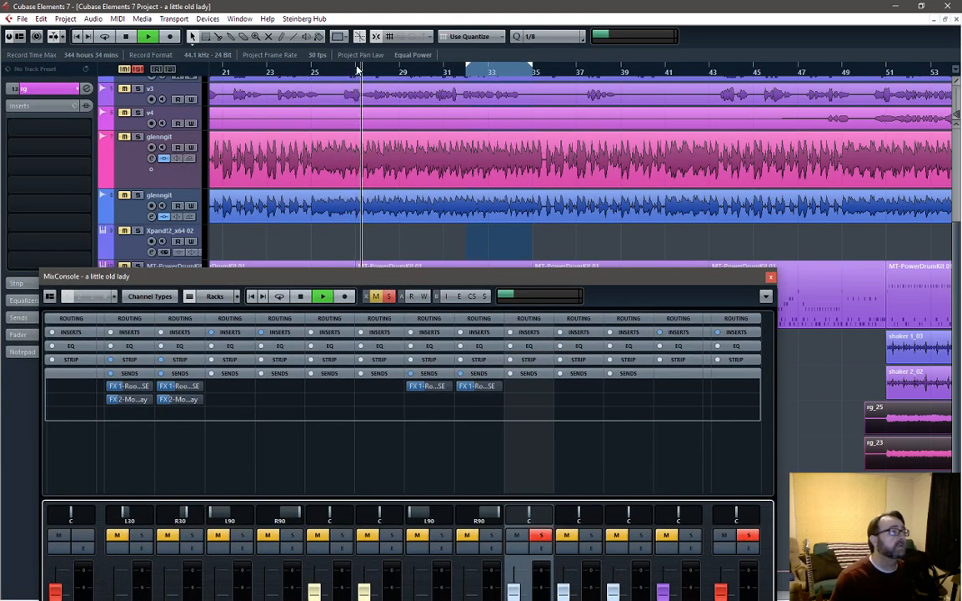
left_click_drag(359, 60, 541, 74)
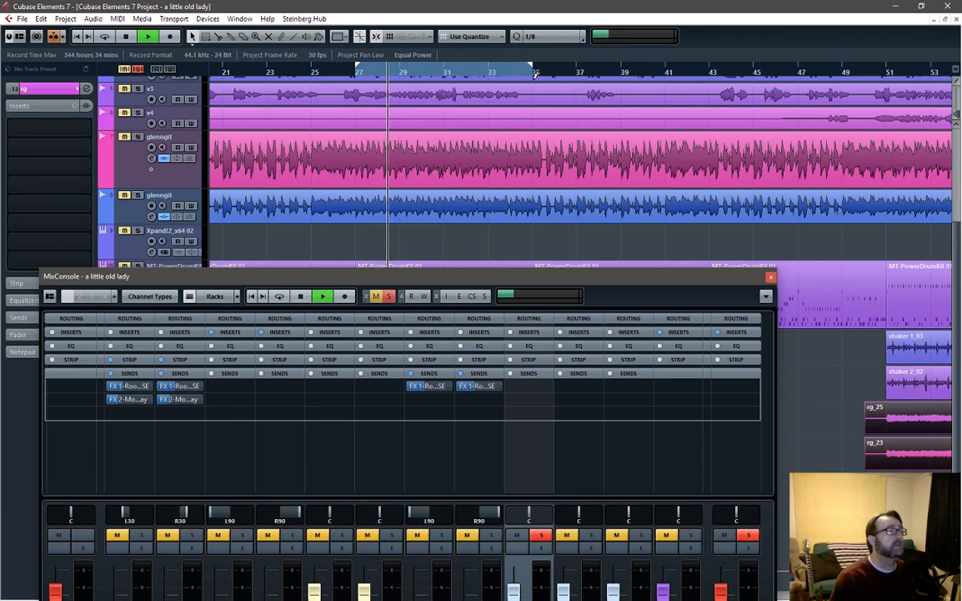
left_click_drag(584, 278, 648, 81)
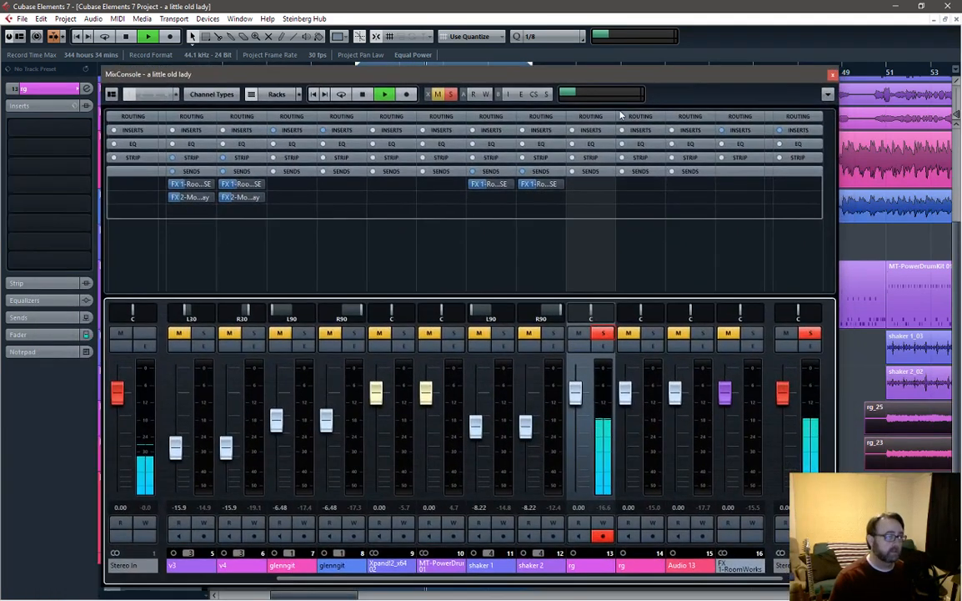
key("space")
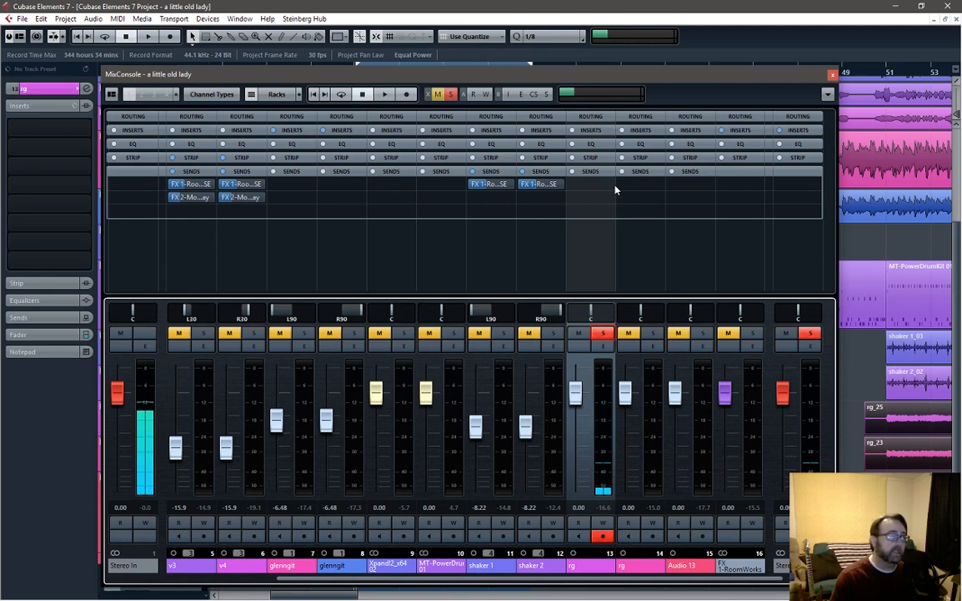
Step: Add active sends to FX 1-RoomWorks SE on both rg channels
left_click(616, 189)
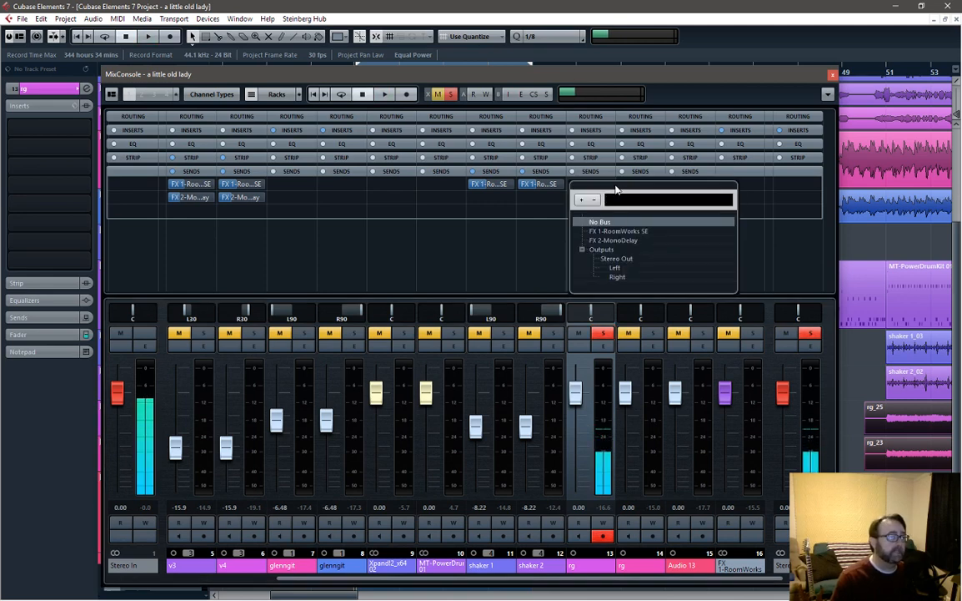
left_click(617, 231)
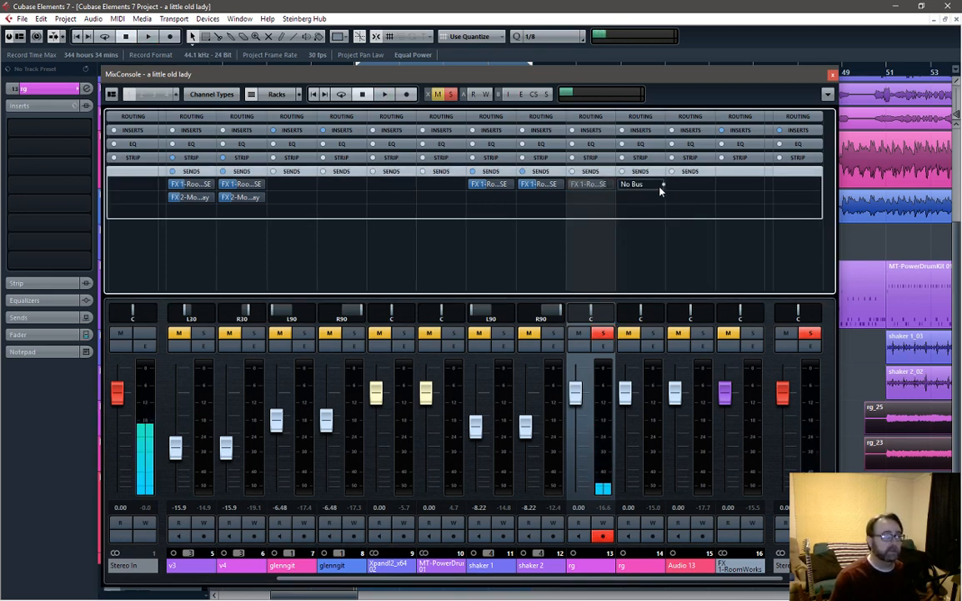
left_click(664, 185)
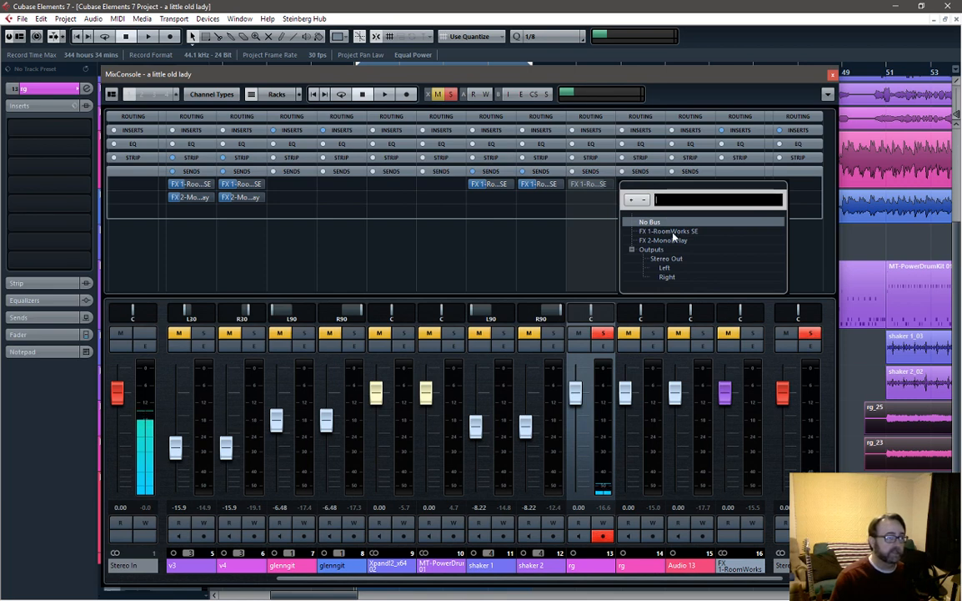
left_click(671, 231)
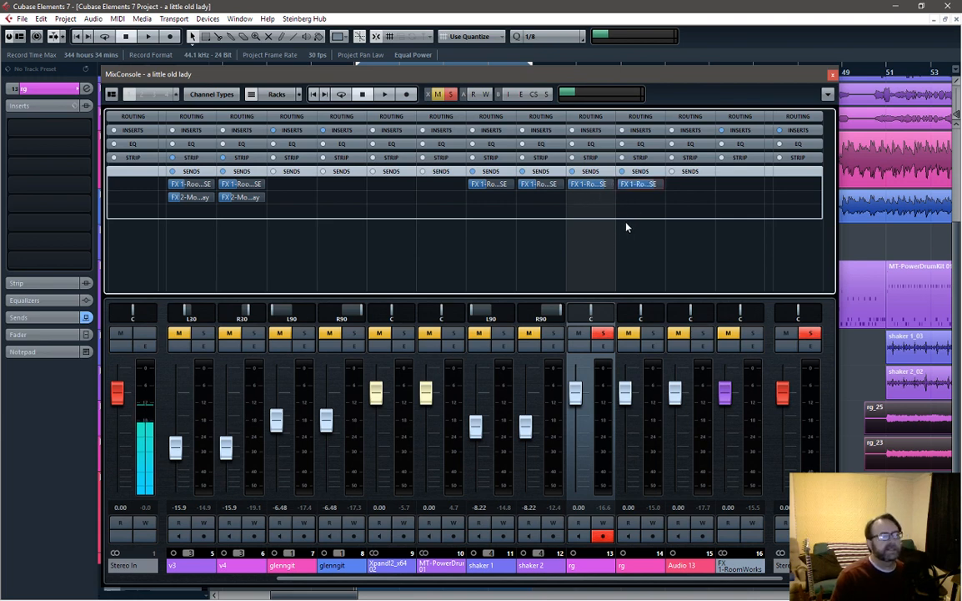
Step: Collapse the sends rack and rename the Audio 13 channel lead
left_click(697, 173)
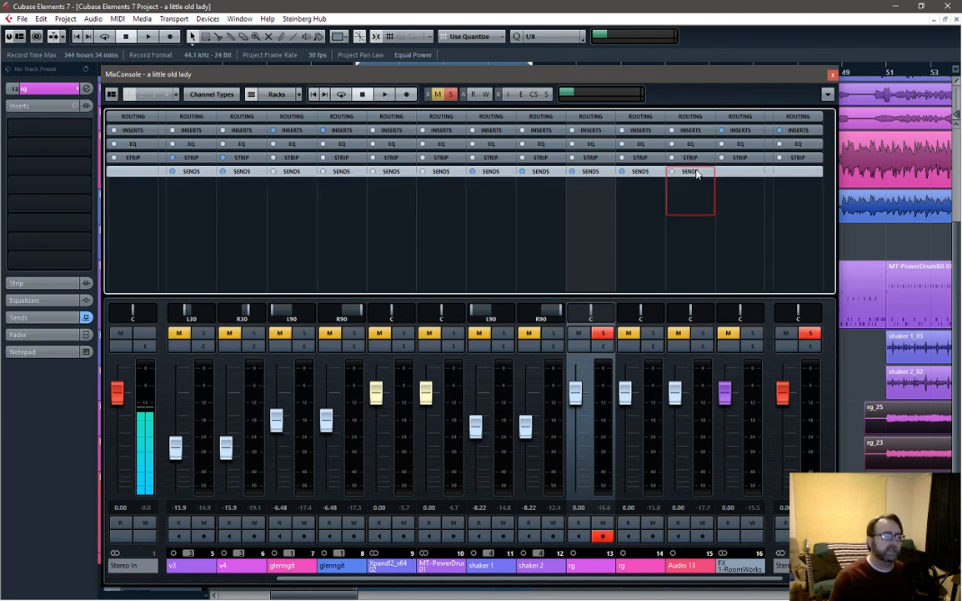
double_click(693, 566)
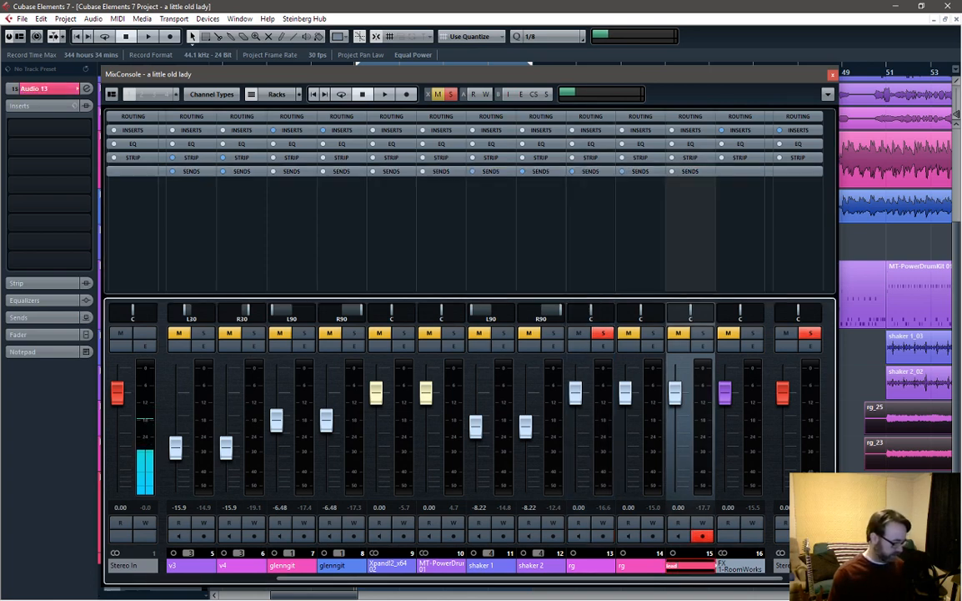
key("Return")
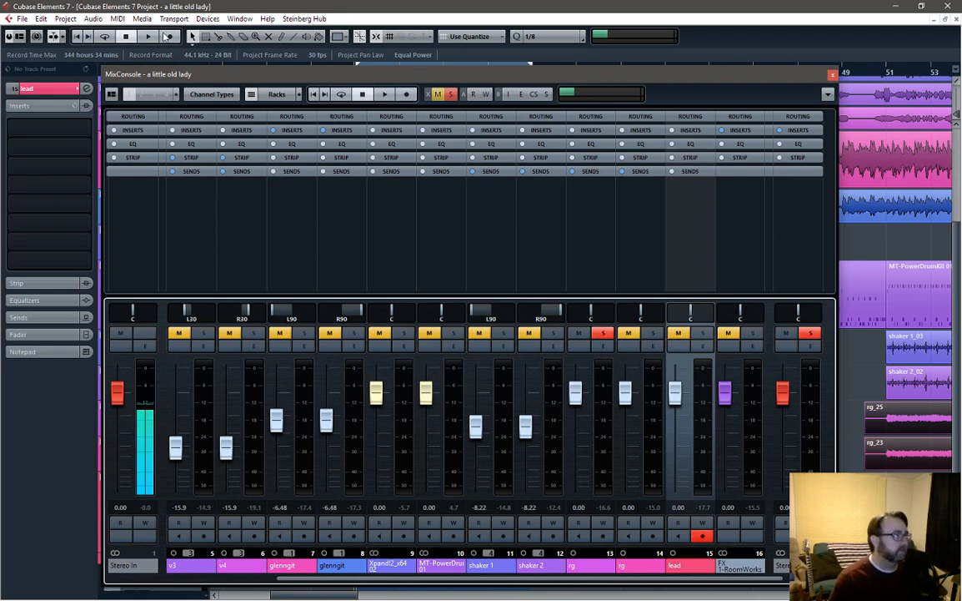
Step: Open the Pool, close the MixConsole and expand the Audio and Trash folders to examine the project's recordings
left_click(140, 19)
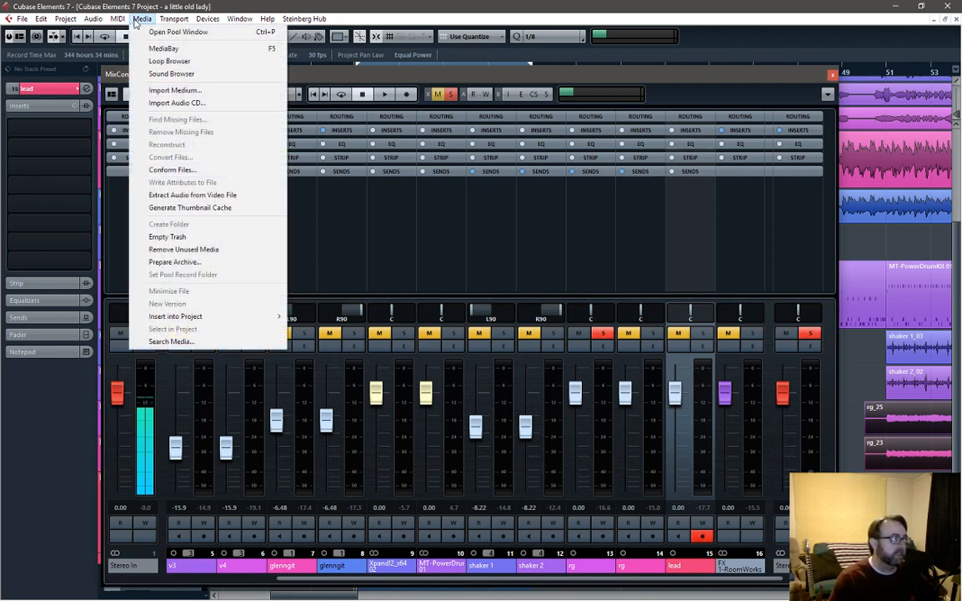
left_click(178, 32)
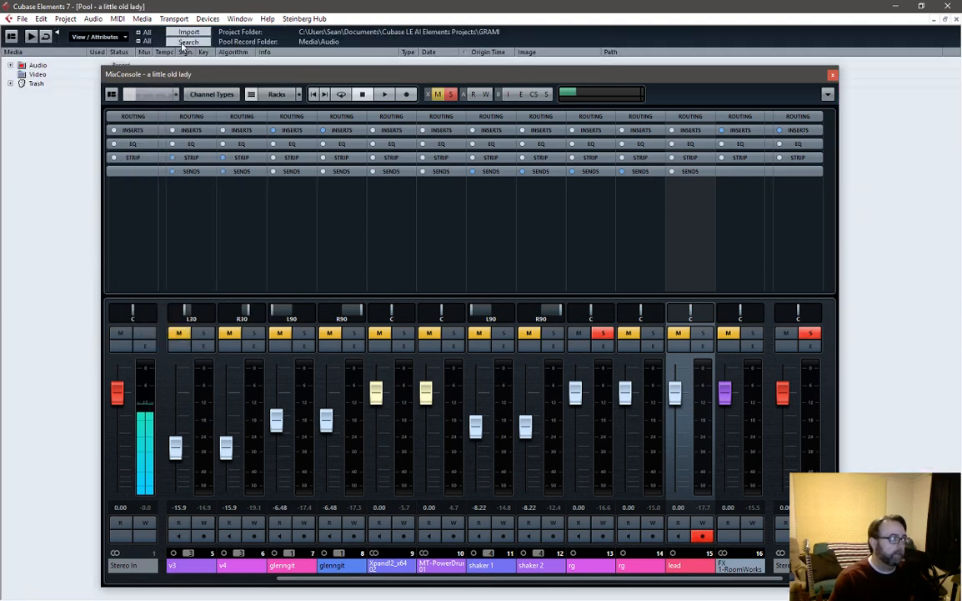
left_click(832, 75)
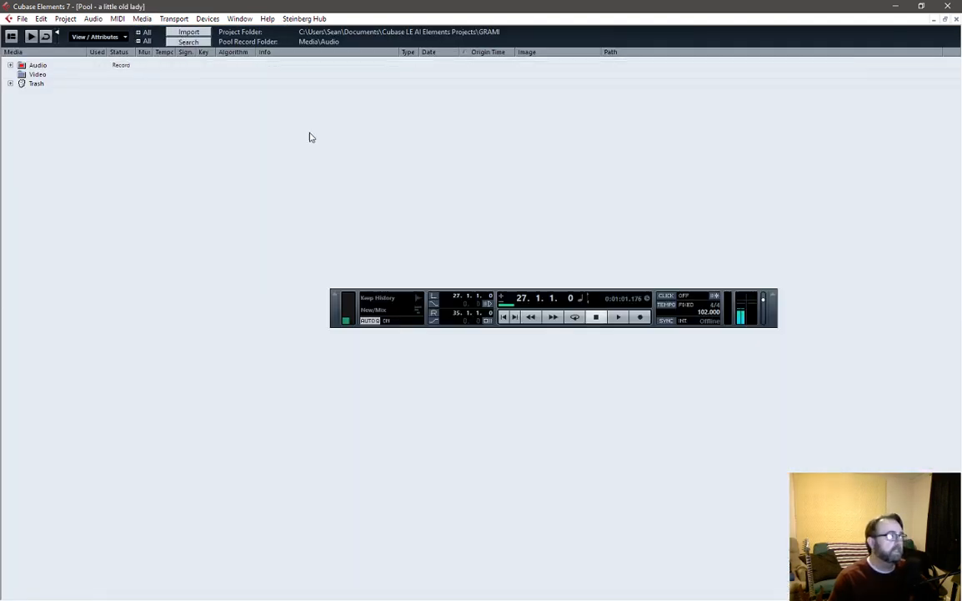
left_click(10, 65)
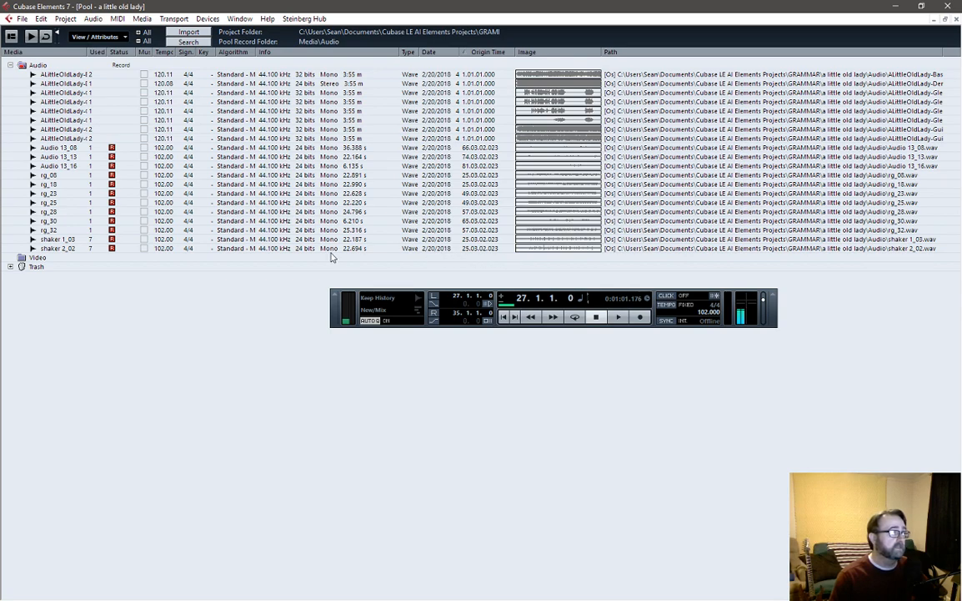
left_click(10, 267)
scroll(806, 453, "down", 2)
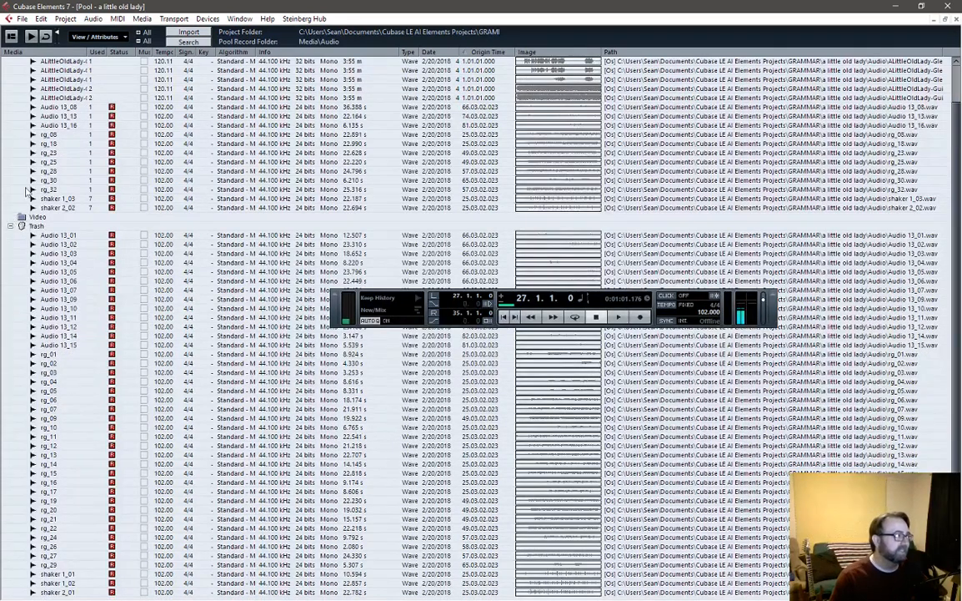
Step: Remove all unused media from the Pool, moving it to the trash
left_click(142, 19)
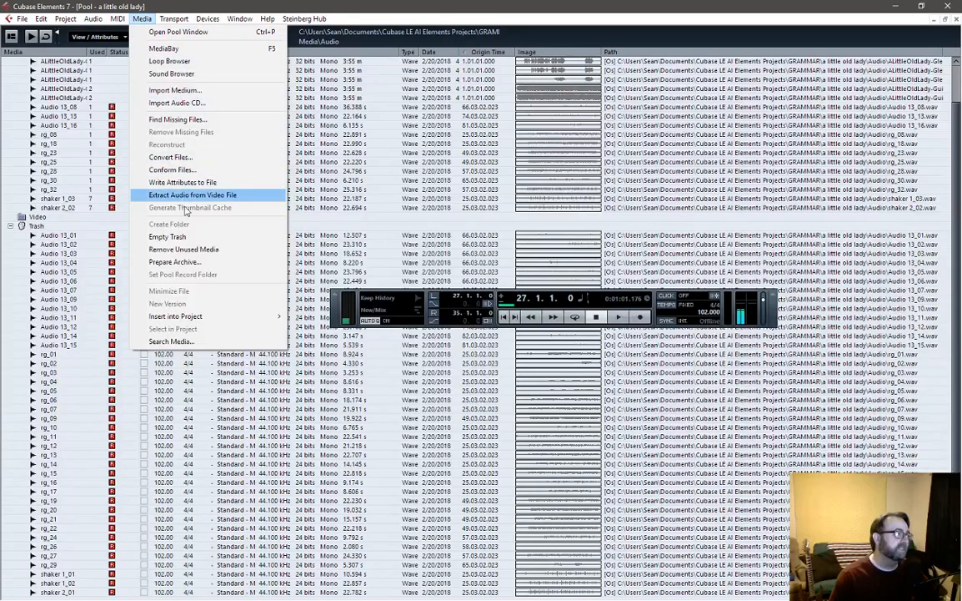
left_click(186, 249)
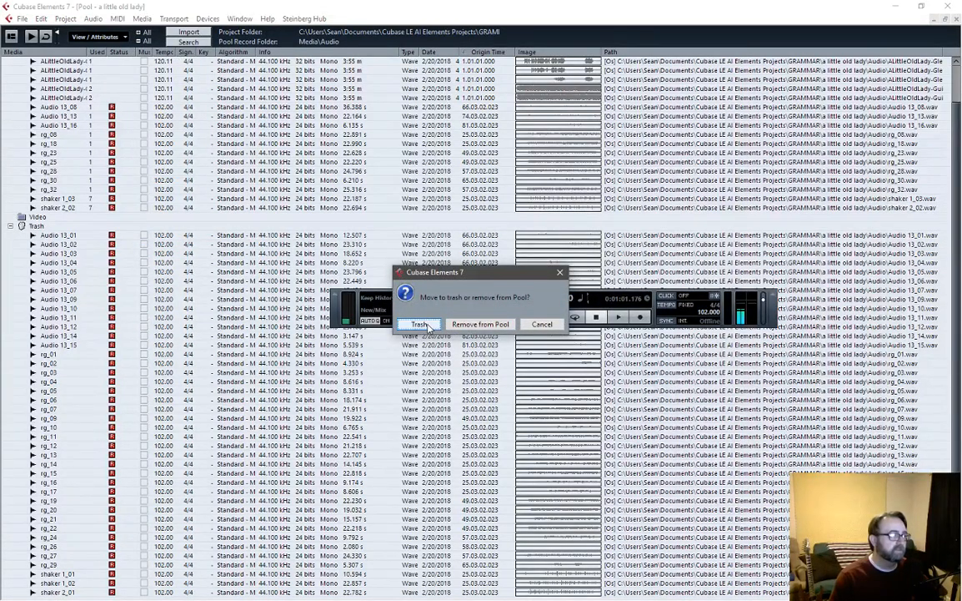
left_click(421, 324)
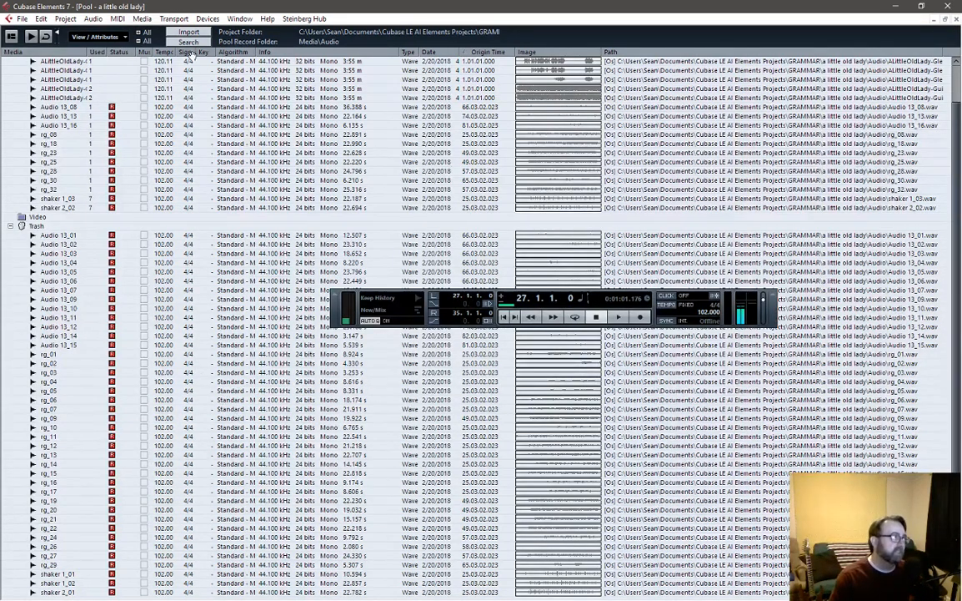
Step: Empty the Pool's trash, erasing the files from the hard disk, and close the Pool
left_click(141, 19)
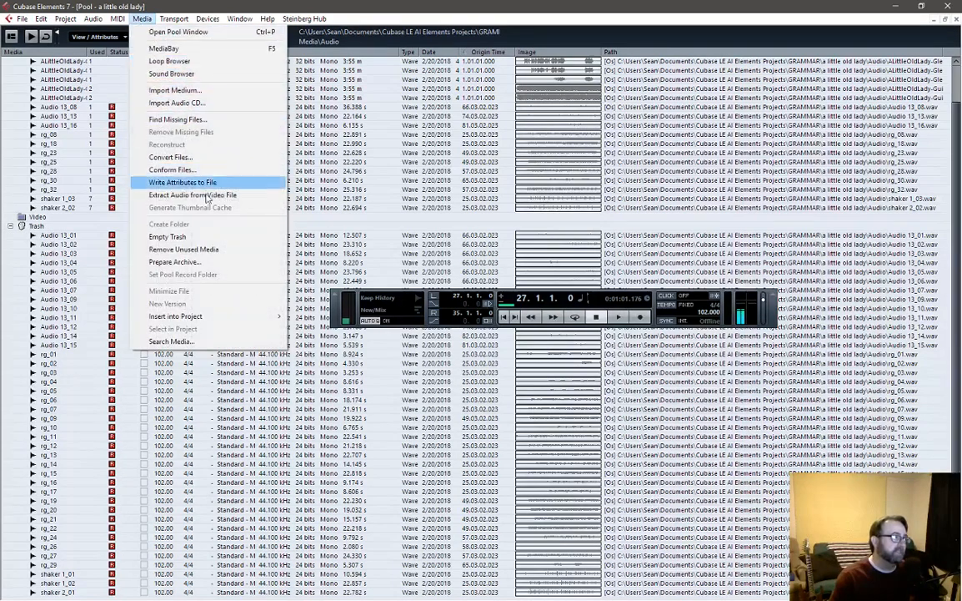
left_click(221, 239)
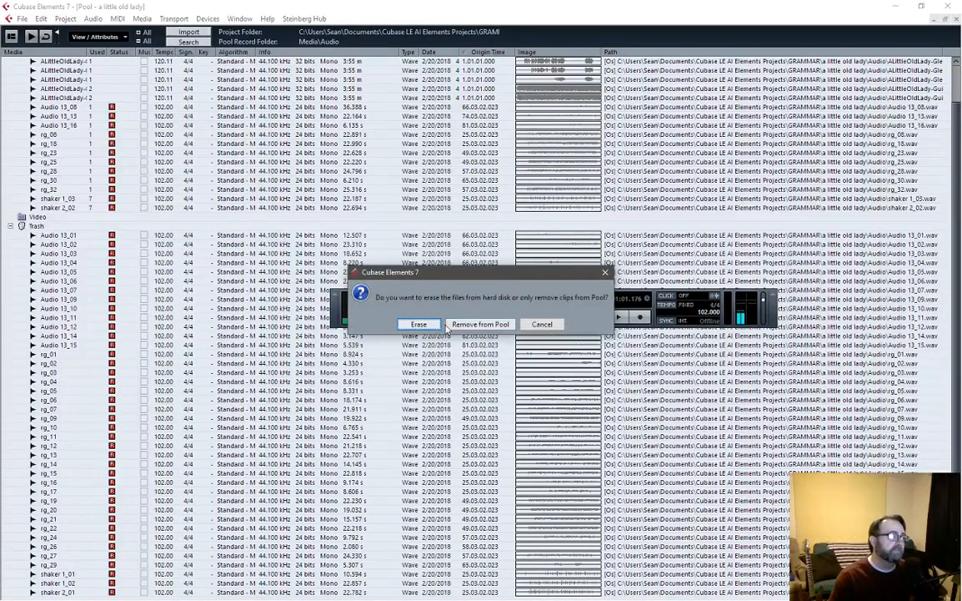
left_click(420, 324)
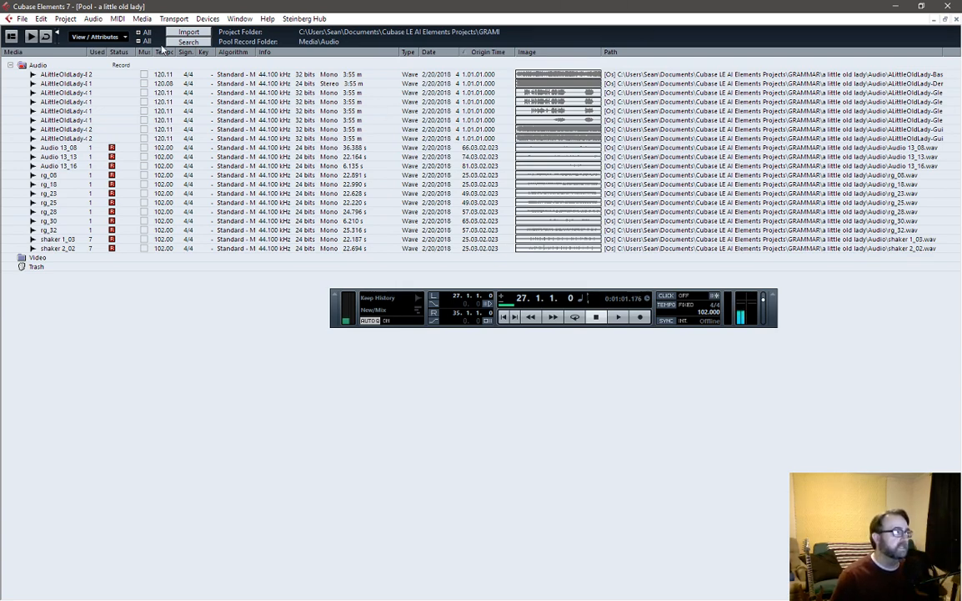
left_click(956, 21)
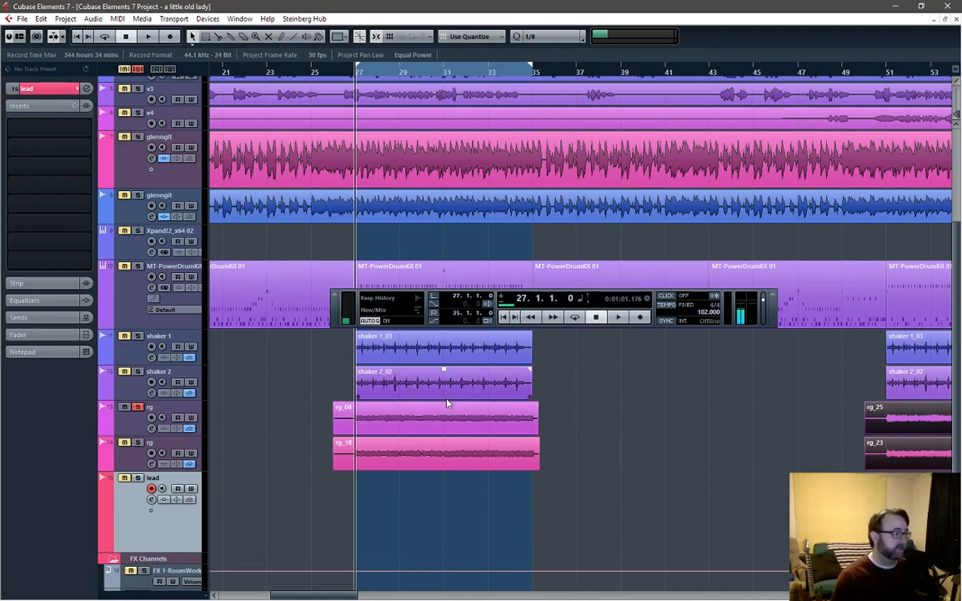
Step: Reopen the MixConsole, turn on cycle playback and set the quantize preset to 1/1
key("F3")
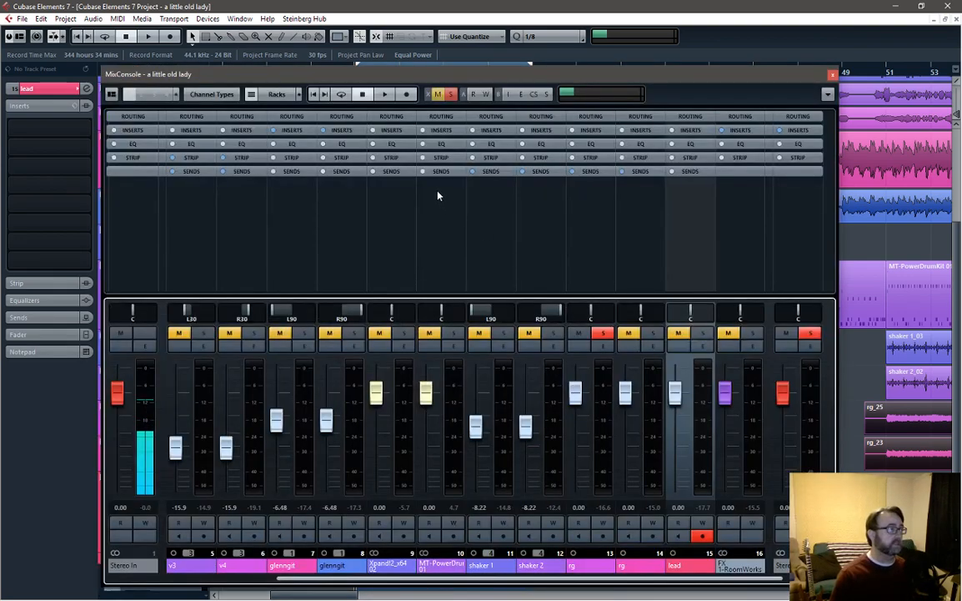
left_click(104, 36)
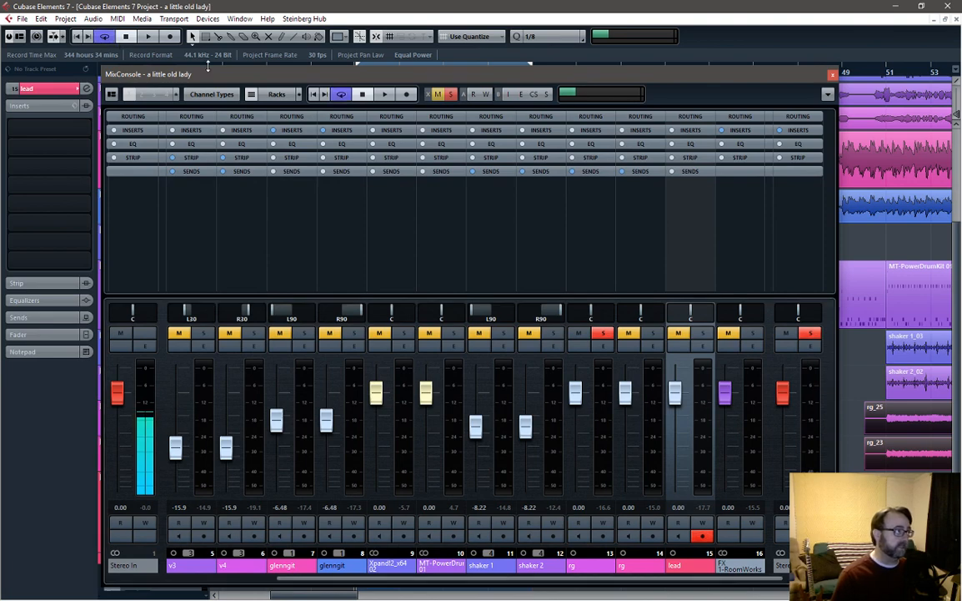
left_click_drag(397, 83, 446, 139)
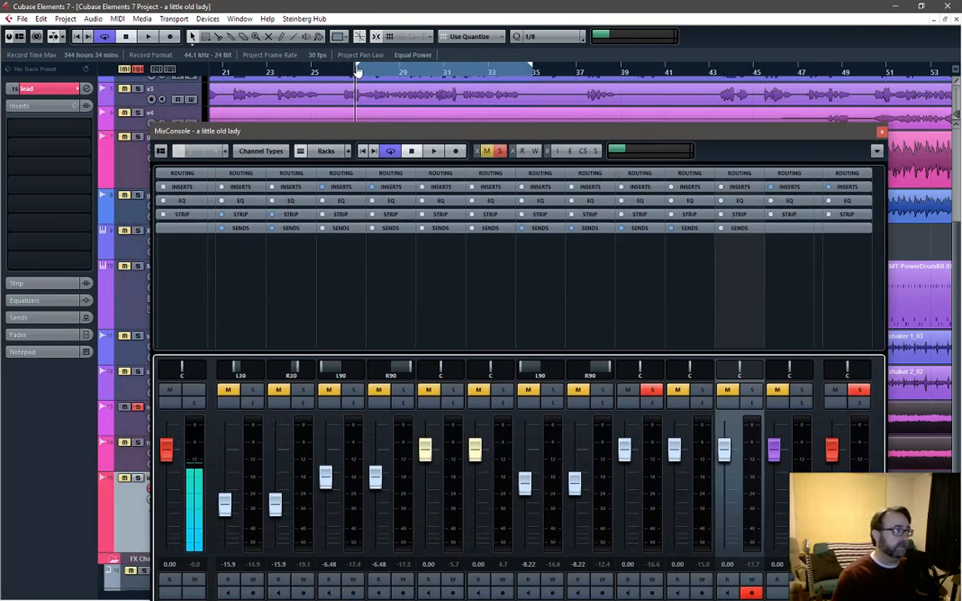
left_click(552, 38)
left_click(546, 51)
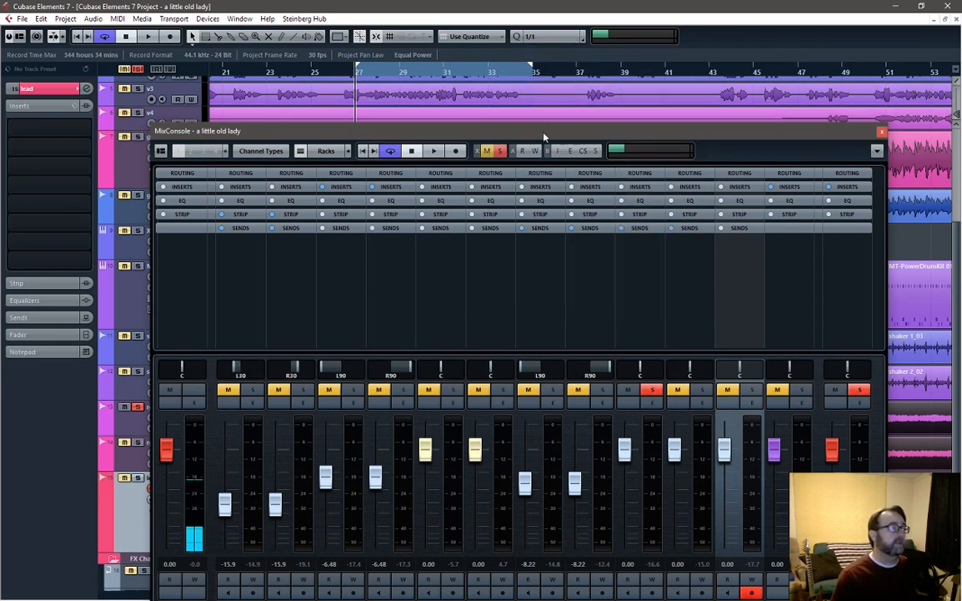
left_click_drag(544, 136, 518, 48)
Step: Expand the sends rack and reapply solo on the first rg channel while playing the cycle
key("space")
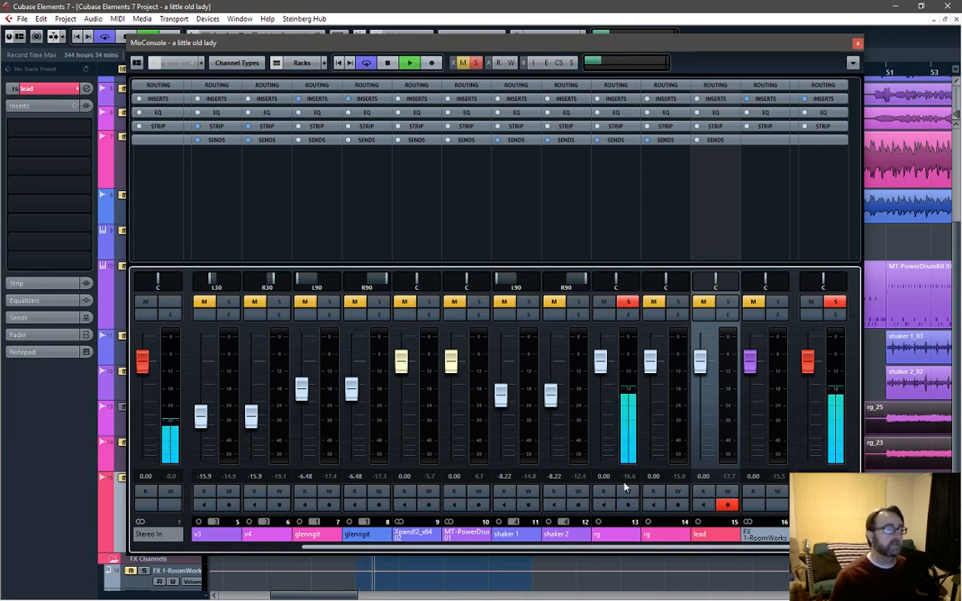
left_click(624, 143)
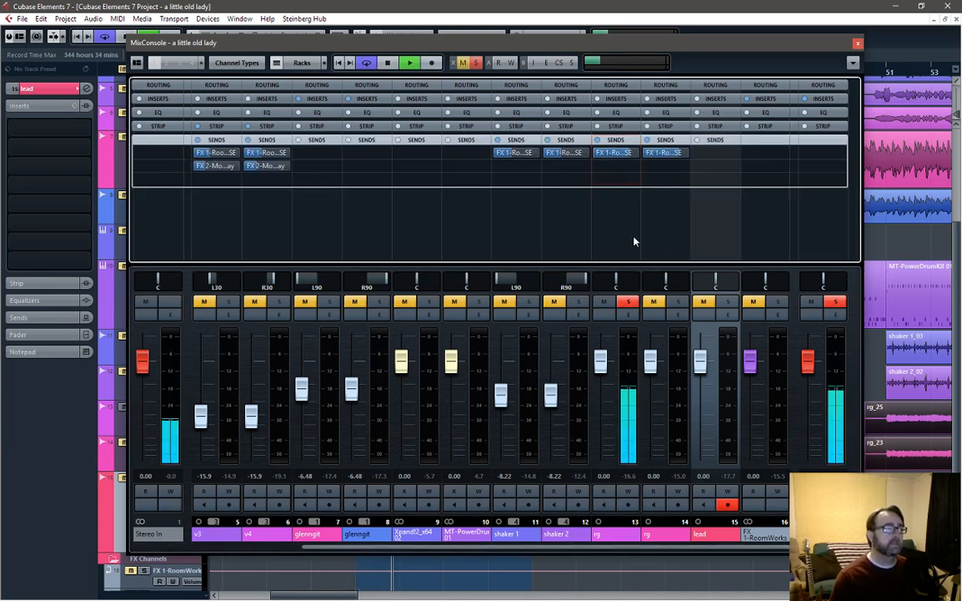
key("space")
left_click(630, 305)
left_click(630, 305)
key("space")
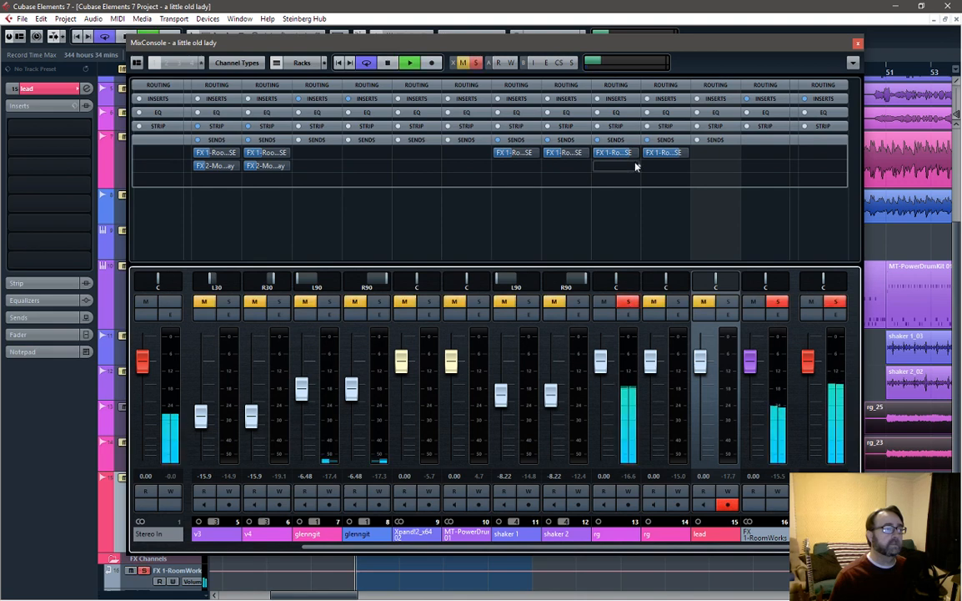
Step: Lower the FX 1-RoomWorks SE send to -10.1 on the first rg channel and -10.6 on the second
mouse_move(630, 155)
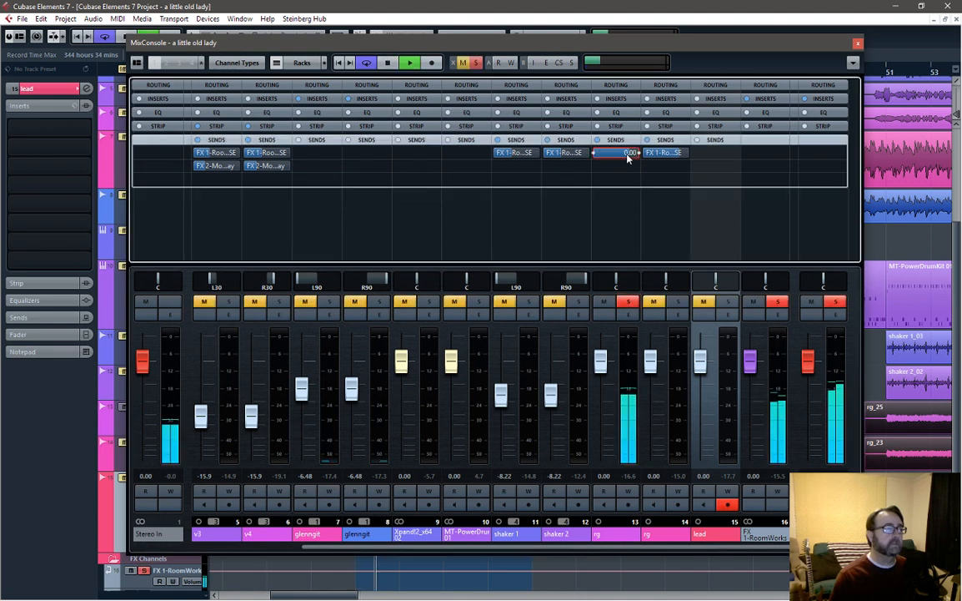
left_click_drag(630, 156, 618, 161)
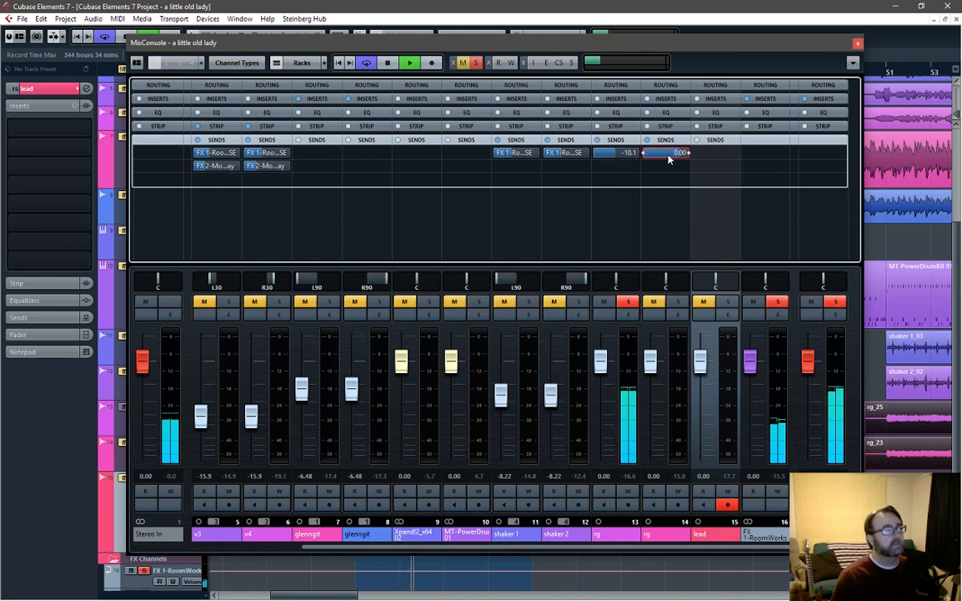
left_click_drag(669, 159, 657, 157)
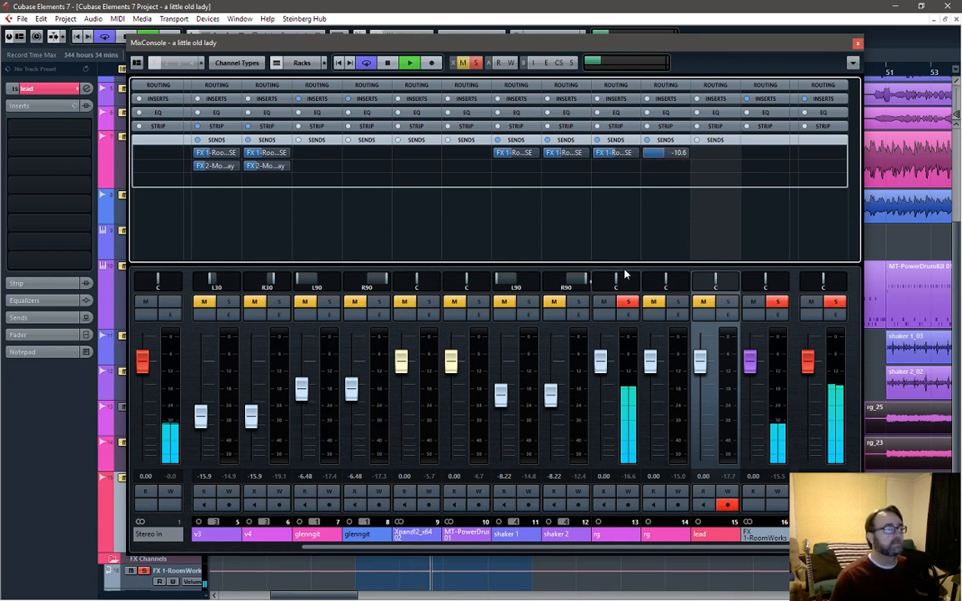
Step: Pan the first rg channel to L90 and the second to R90, and stop playback
left_click_drag(617, 278, 585, 279)
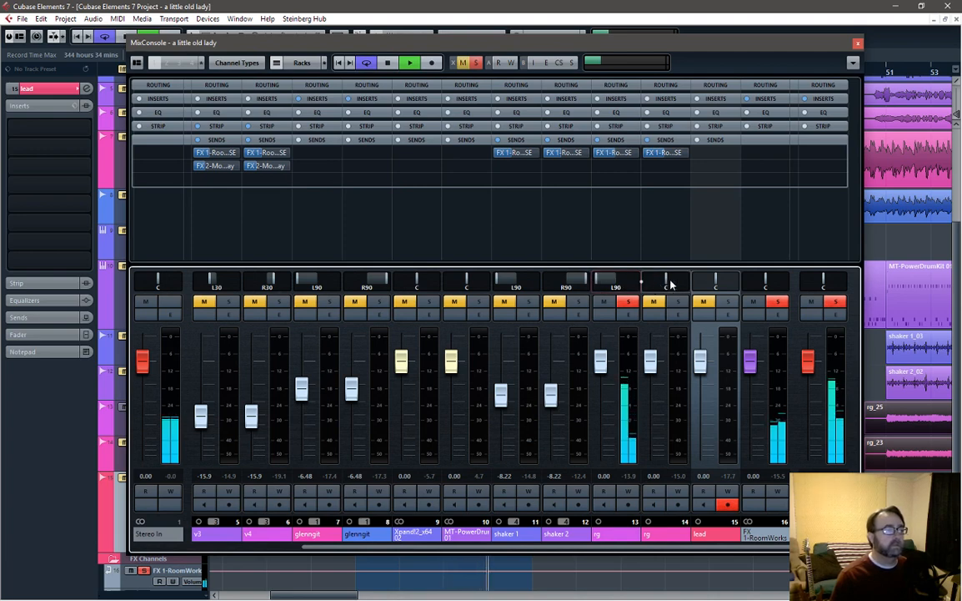
left_click_drag(671, 286, 699, 285)
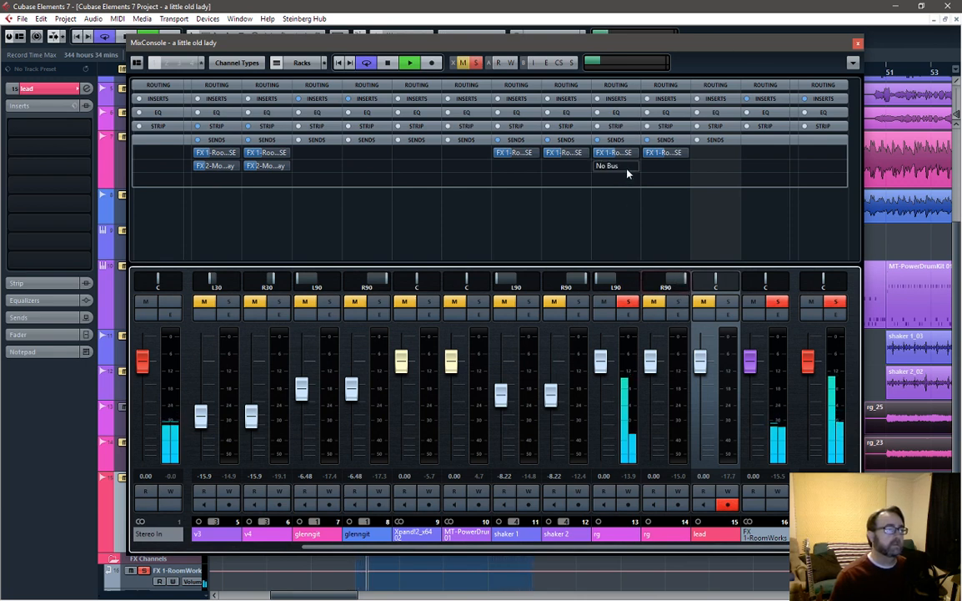
key("space")
Step: Apply a low cut filter in the first rg channel's equalizer during playback and close its channel settings
left_click(617, 114)
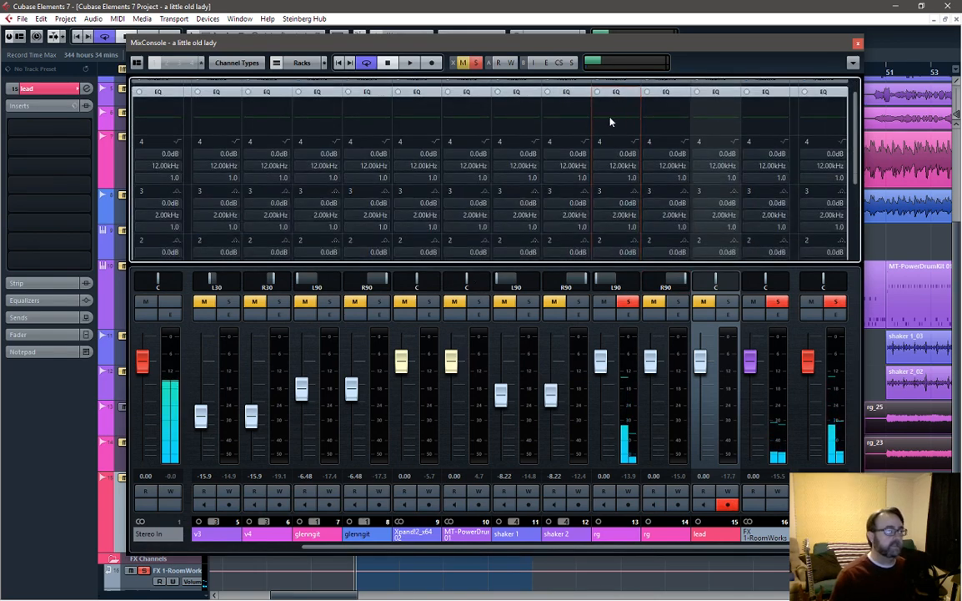
left_click(620, 96)
left_click(604, 314)
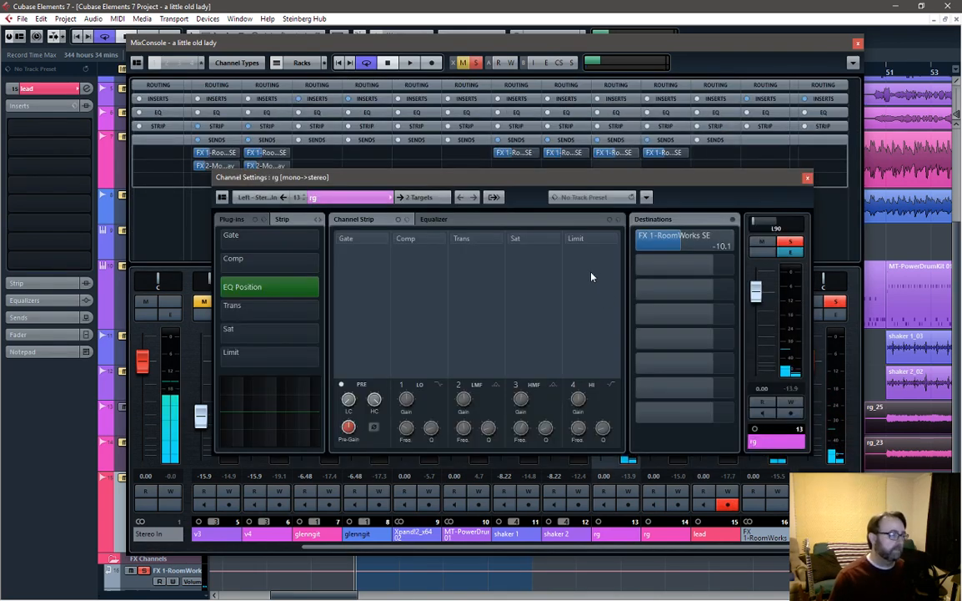
left_click(450, 219)
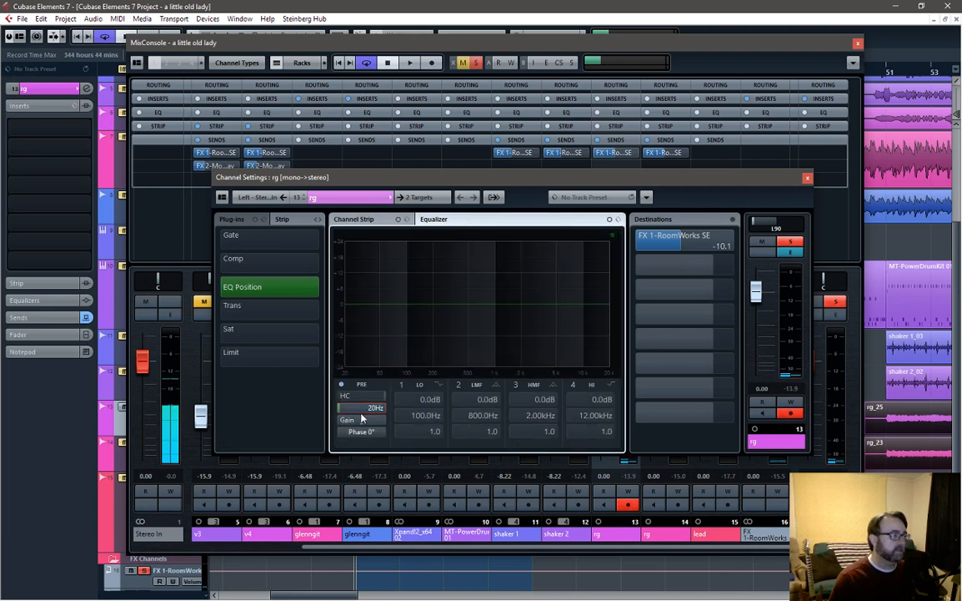
key("space")
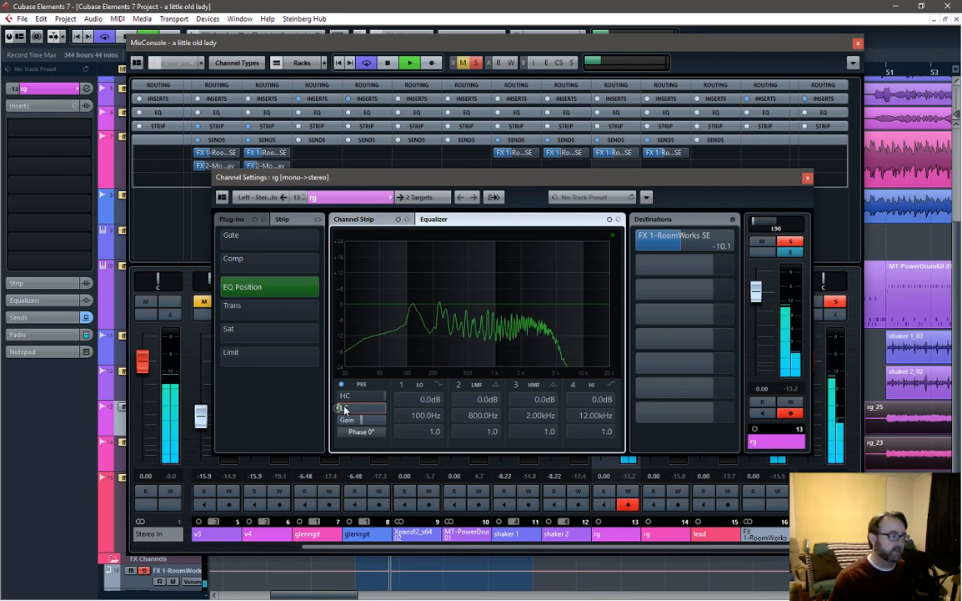
left_click_drag(344, 407, 377, 415)
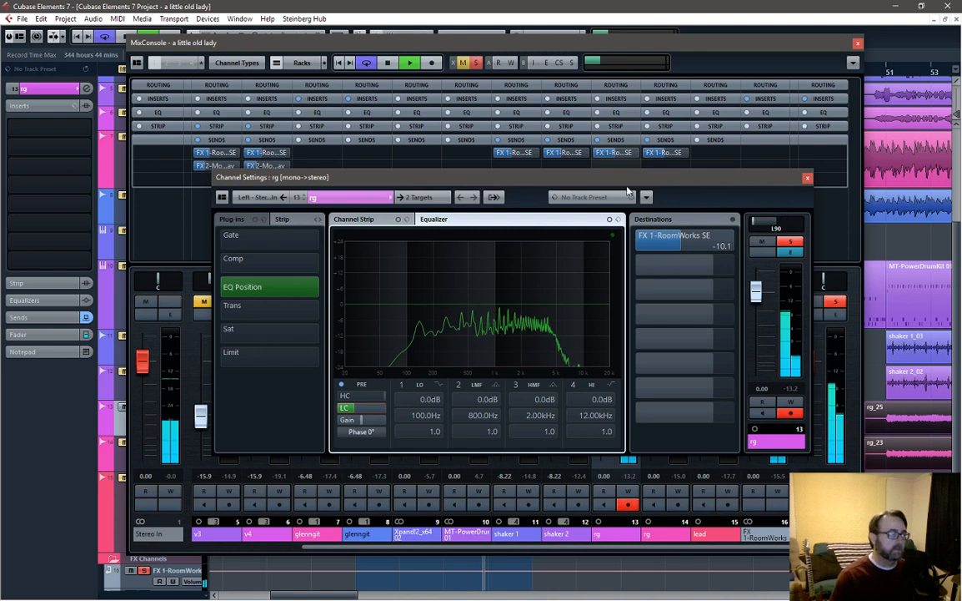
key("space")
left_click(808, 178)
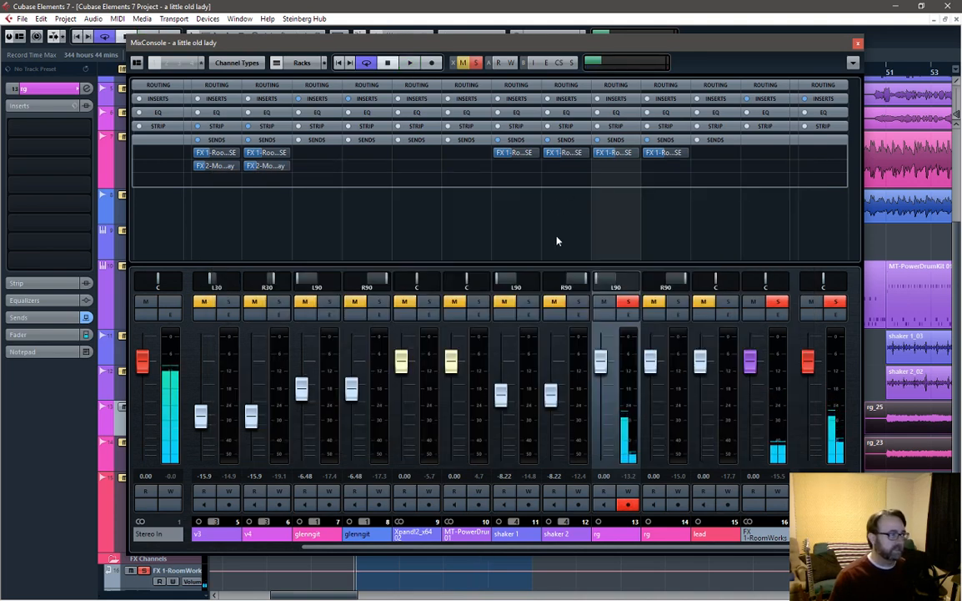
Step: Unmute and solo the second rg channel, and add an active FX 2-MonoDelay send to the lead channel
left_click(679, 302)
left_click(654, 302)
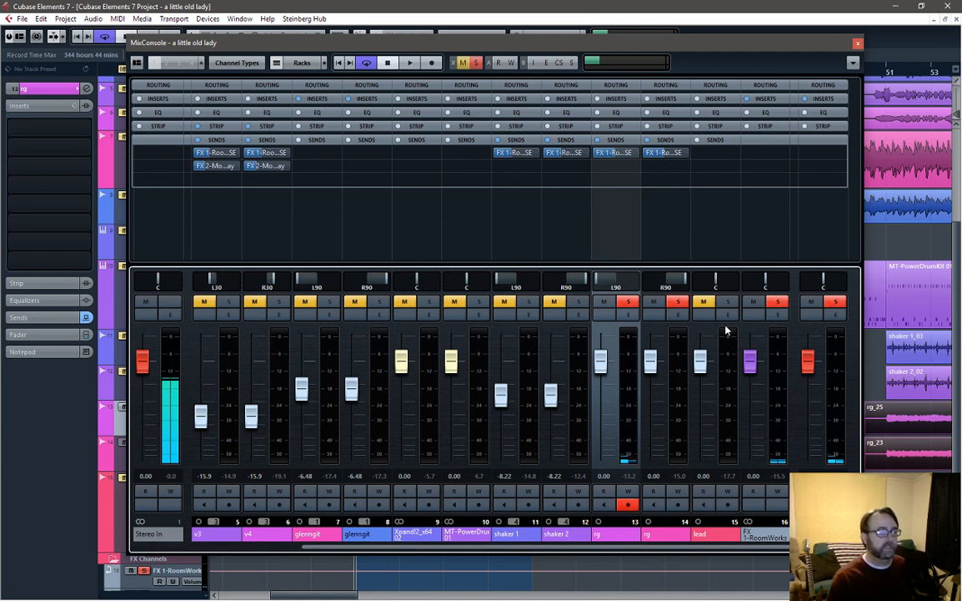
left_click(738, 154)
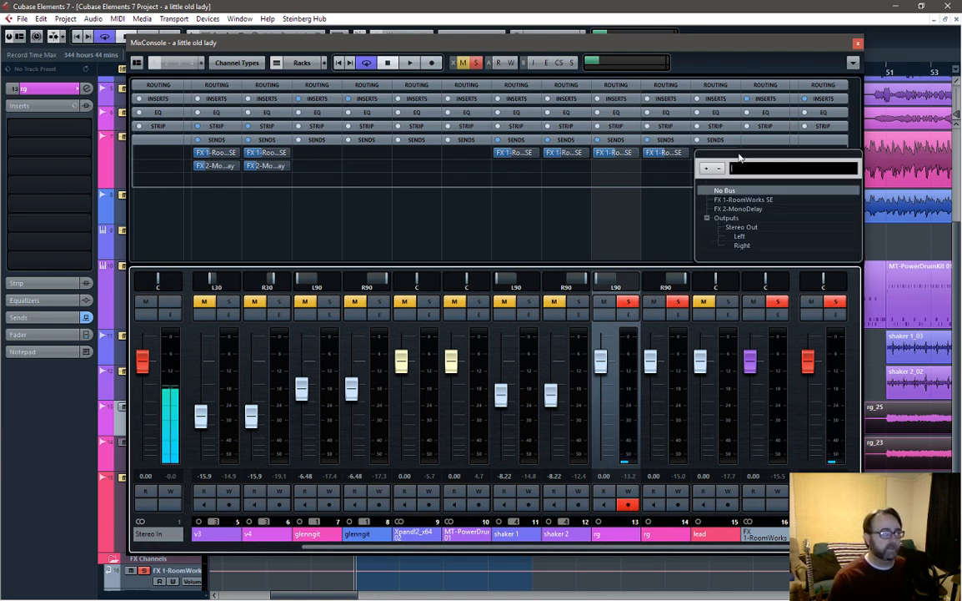
left_click(748, 209)
left_click(693, 154)
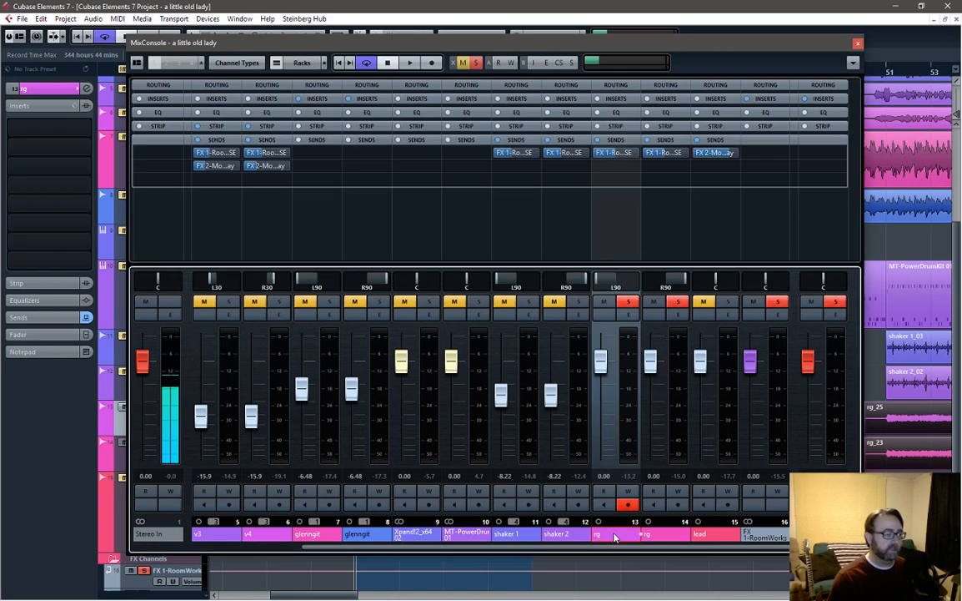
Step: Link the two rg channels and lower their faders together to -4.78
right_click(656, 528)
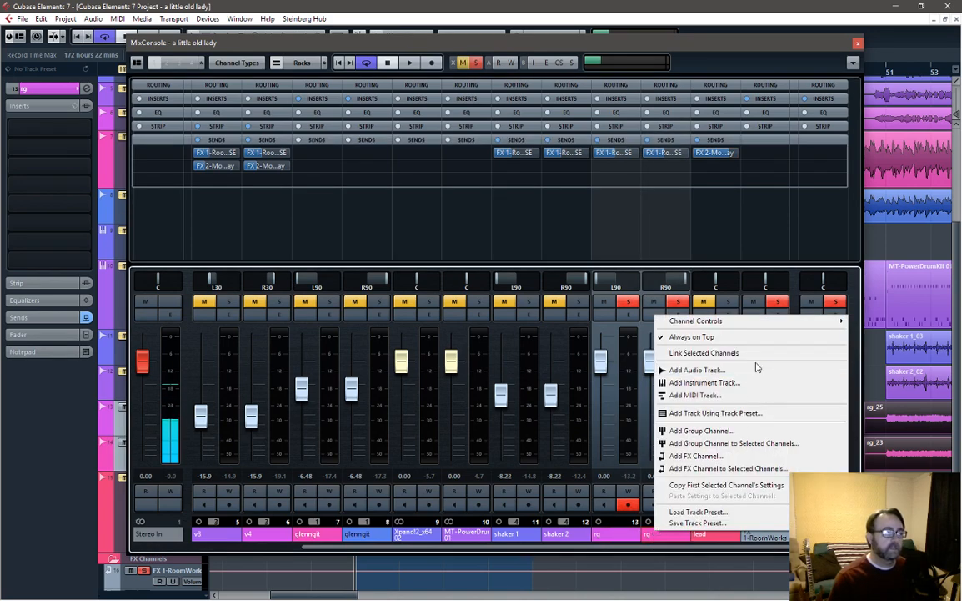
left_click(749, 354)
left_click_drag(647, 367, 648, 389)
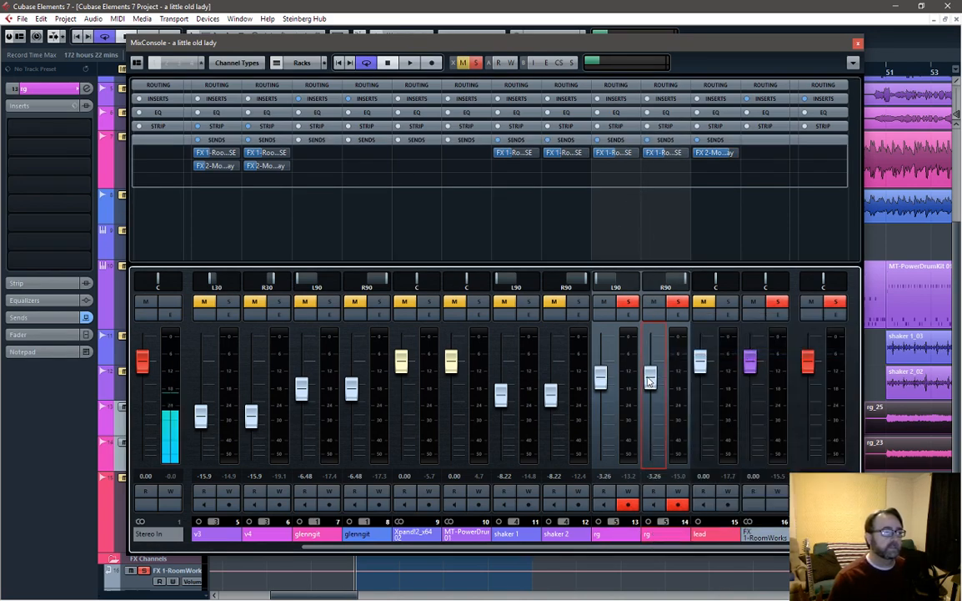
Step: Apply a low cut at about 206 Hz to the second rg channel during playback and close its channel settings
mouse_move(668, 160)
key("space")
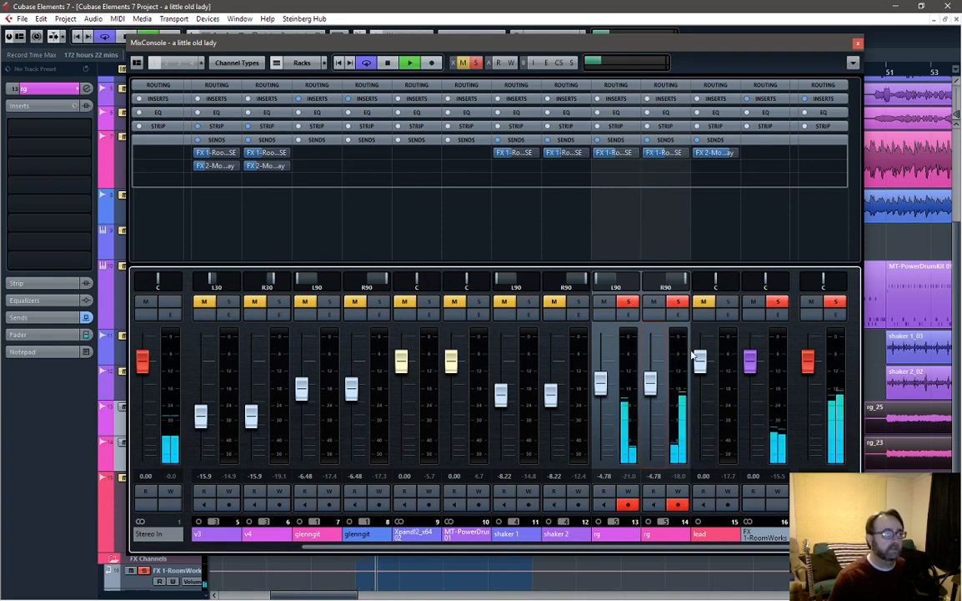
left_click(678, 314)
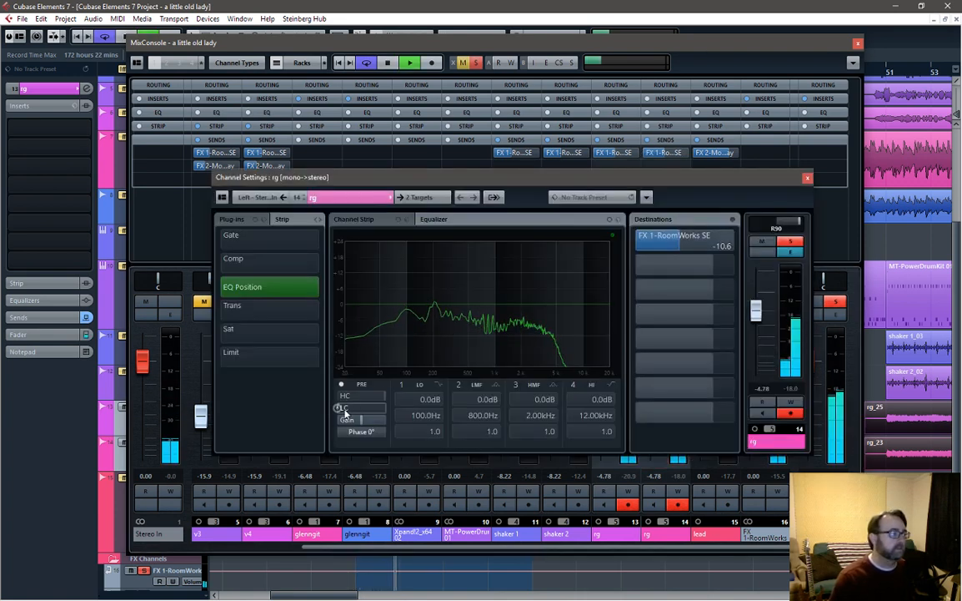
left_click_drag(338, 409, 370, 414)
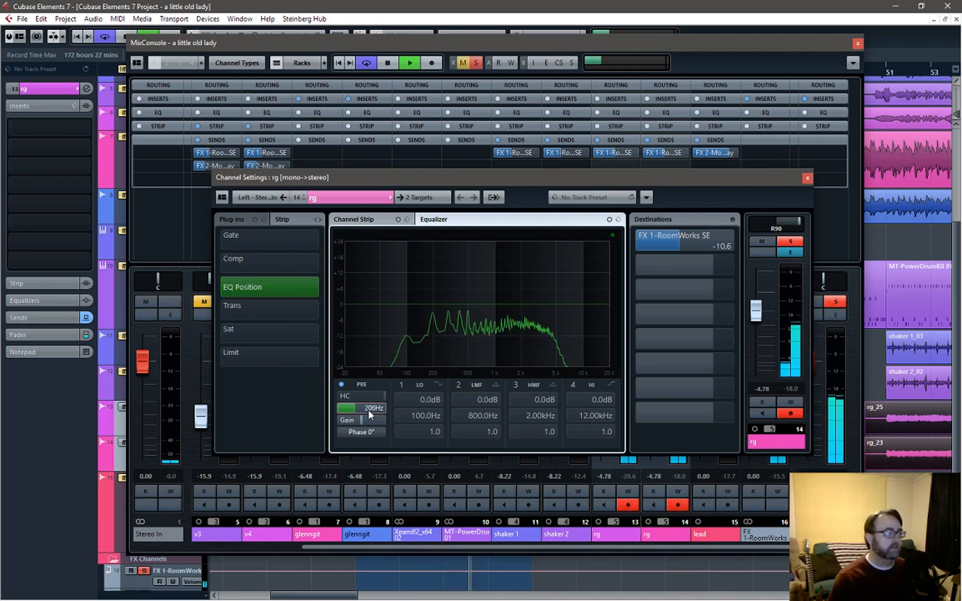
key("space")
left_click(806, 180)
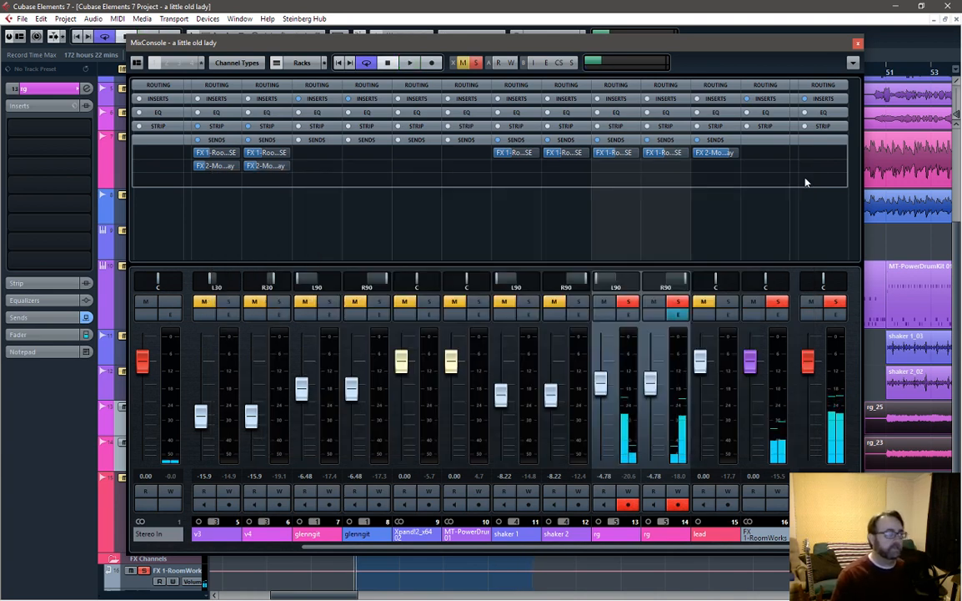
Step: Solo both glenngit channels along with the rg channels and play the cycle
left_click(329, 301)
left_click(379, 301)
key("space")
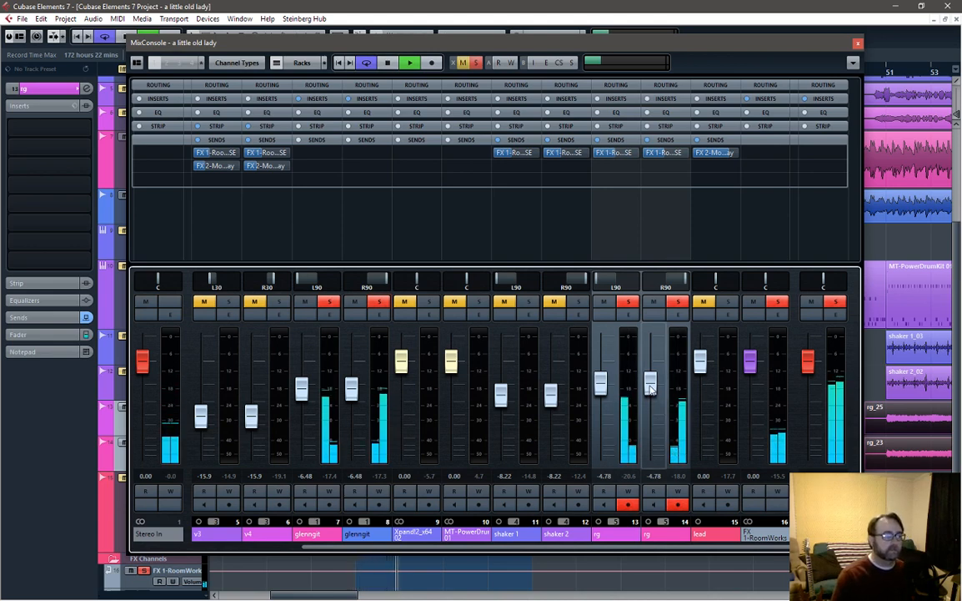
Step: Lower the linked rg faders to -7.25 and pan the two rg channels to L50 and R50
left_click_drag(650, 385, 650, 397)
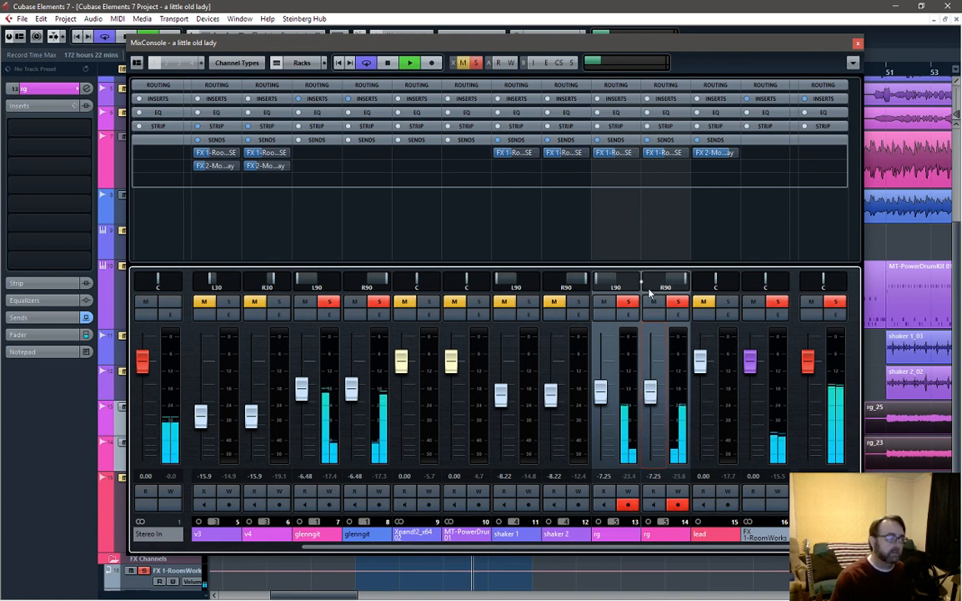
key("space")
double_click(614, 287)
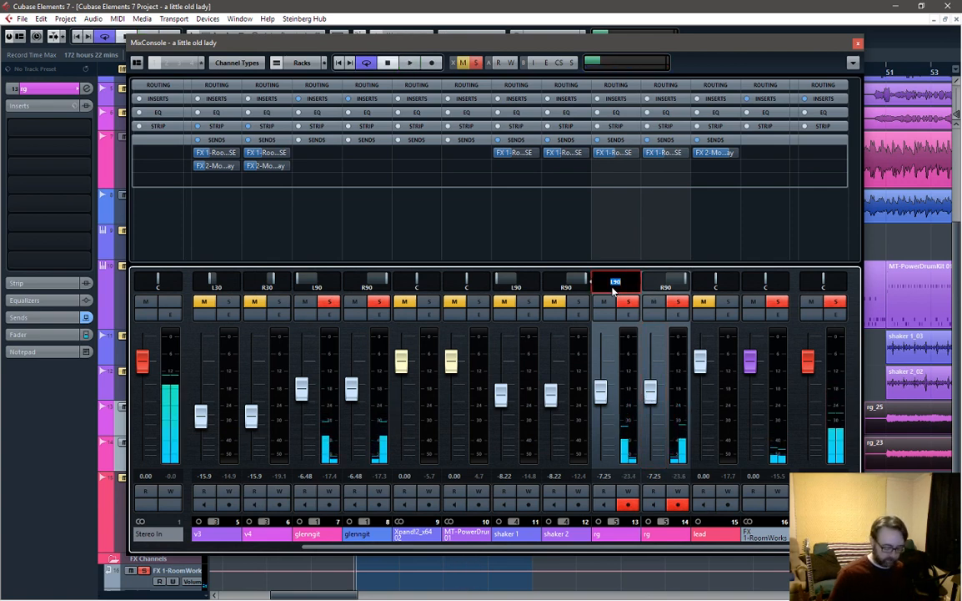
type("L50")
key("Return")
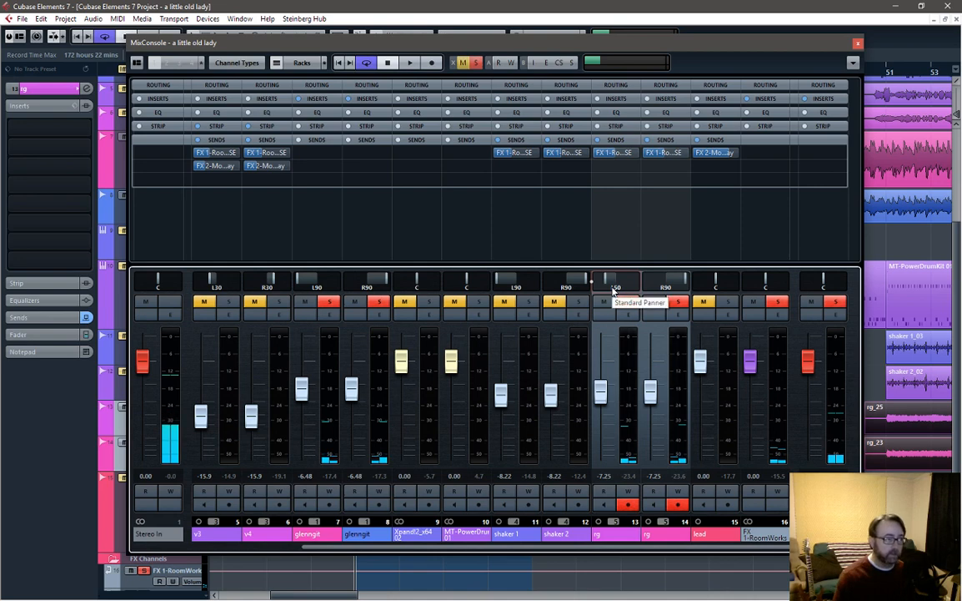
double_click(667, 288)
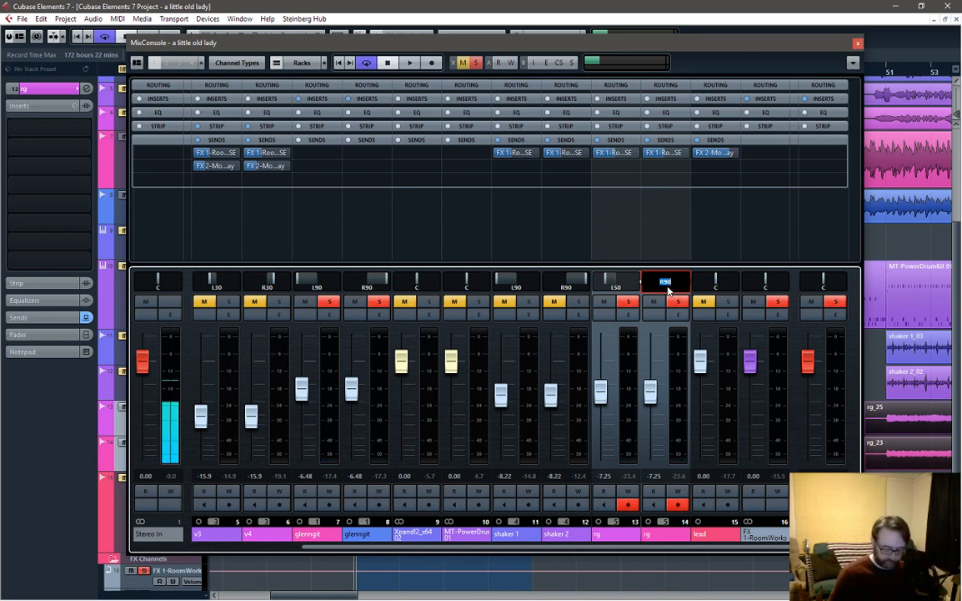
type("50")
key("Return")
Step: Play the cycle, solo the bass channel along with the guitars, and set the linked rg faders to -5.66
key("space")
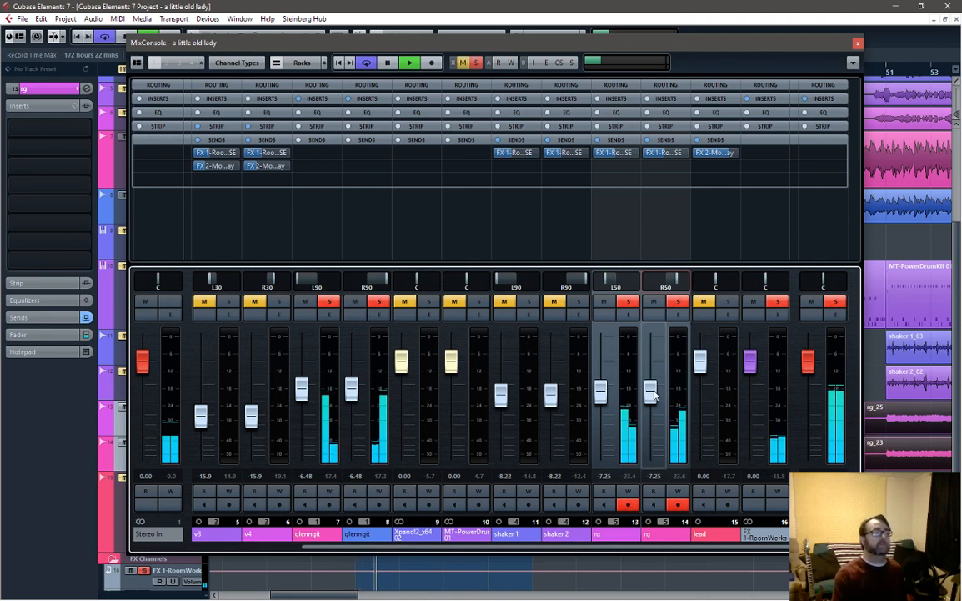
left_click_drag(650, 389, 651, 395)
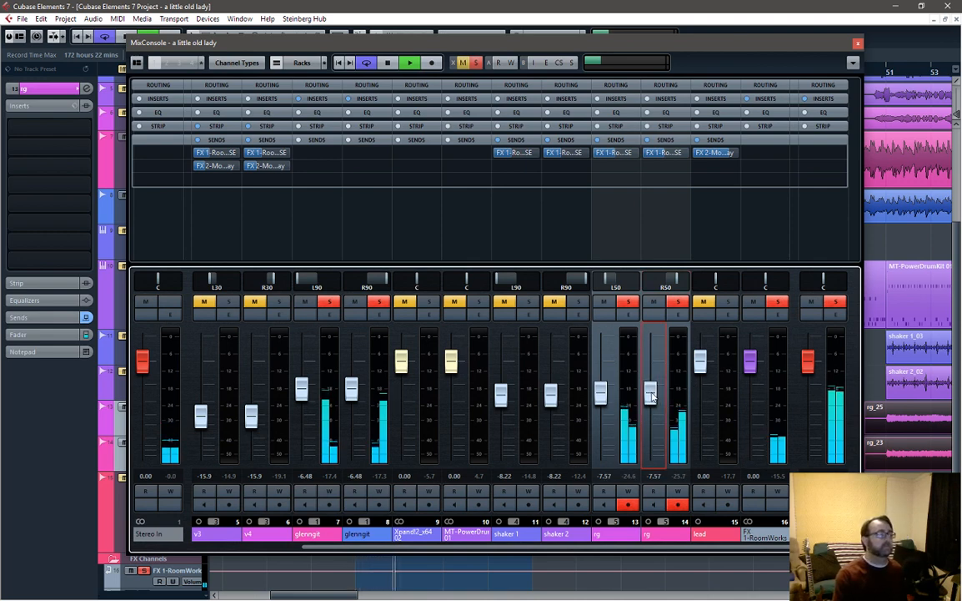
left_click(356, 407)
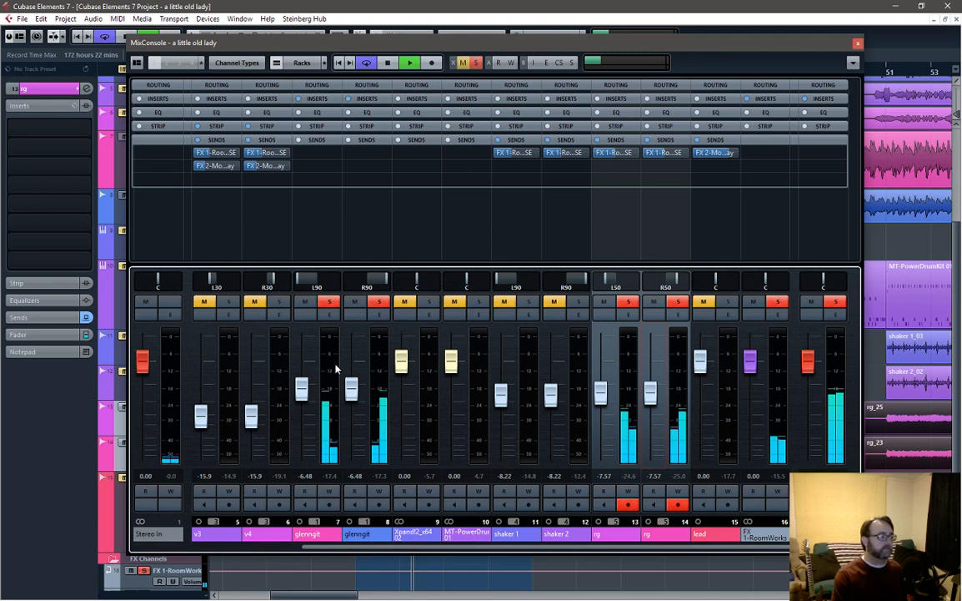
left_click_drag(423, 550, 307, 548)
left_click(230, 301)
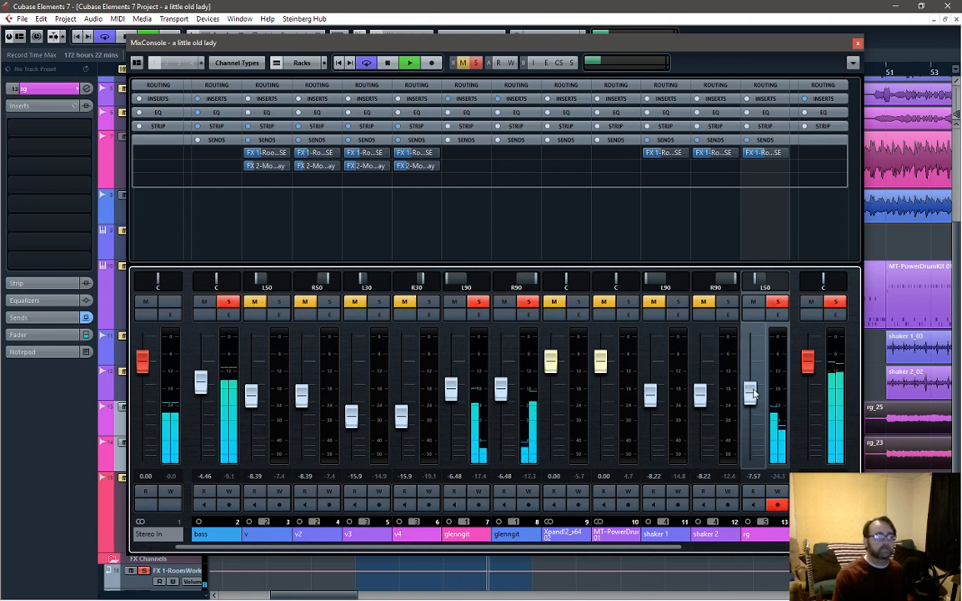
left_click_drag(753, 392, 756, 386)
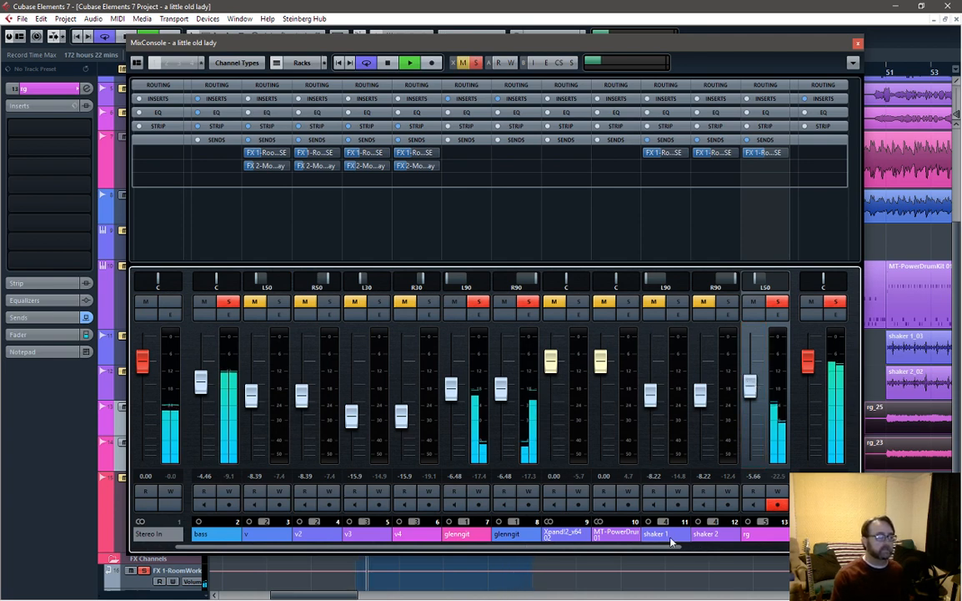
Step: Close the mixer and listen to the song from bar 51 and from bar 68 with the lead channel soloed
left_click(859, 43)
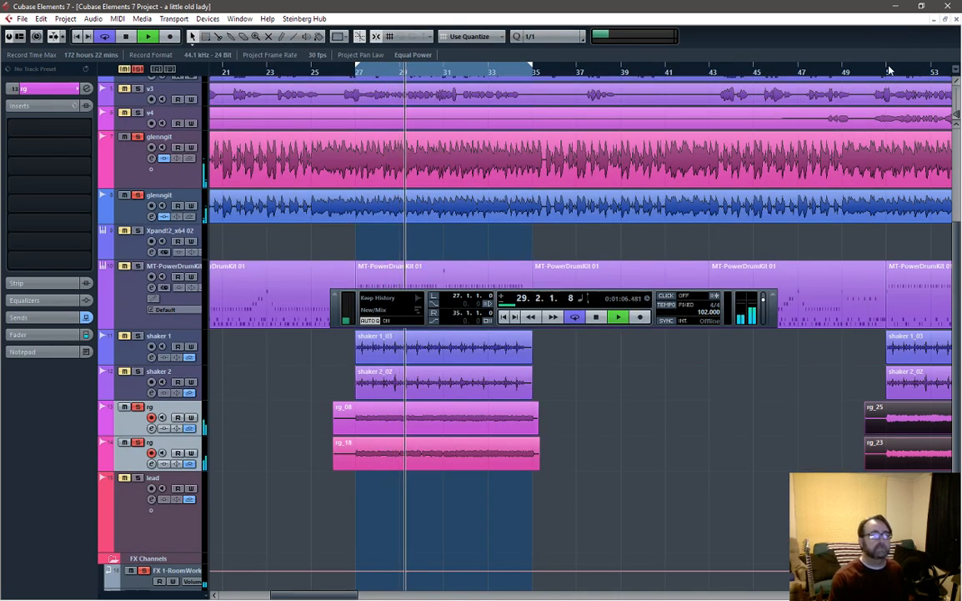
left_click(889, 71)
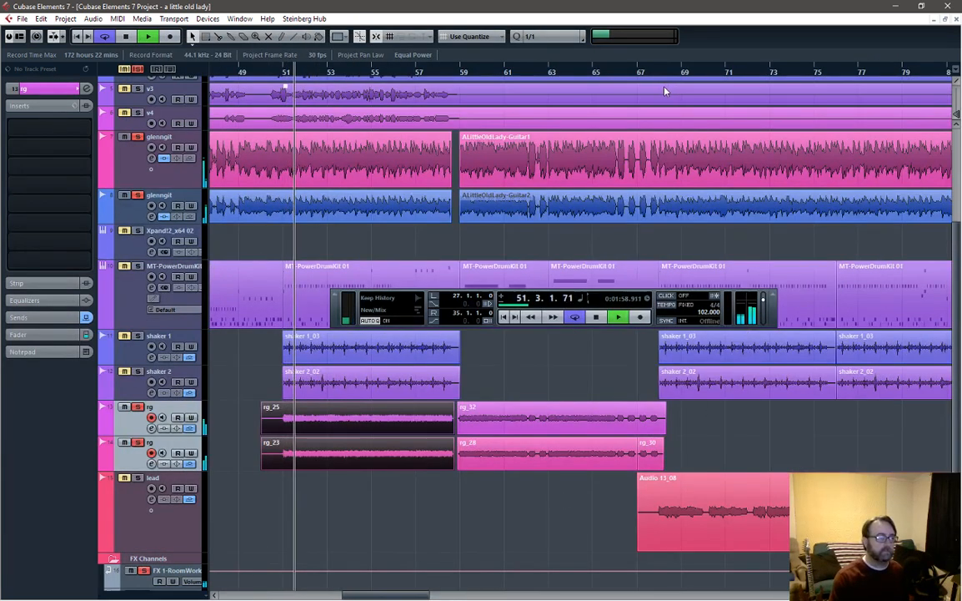
left_click(660, 74)
key("space")
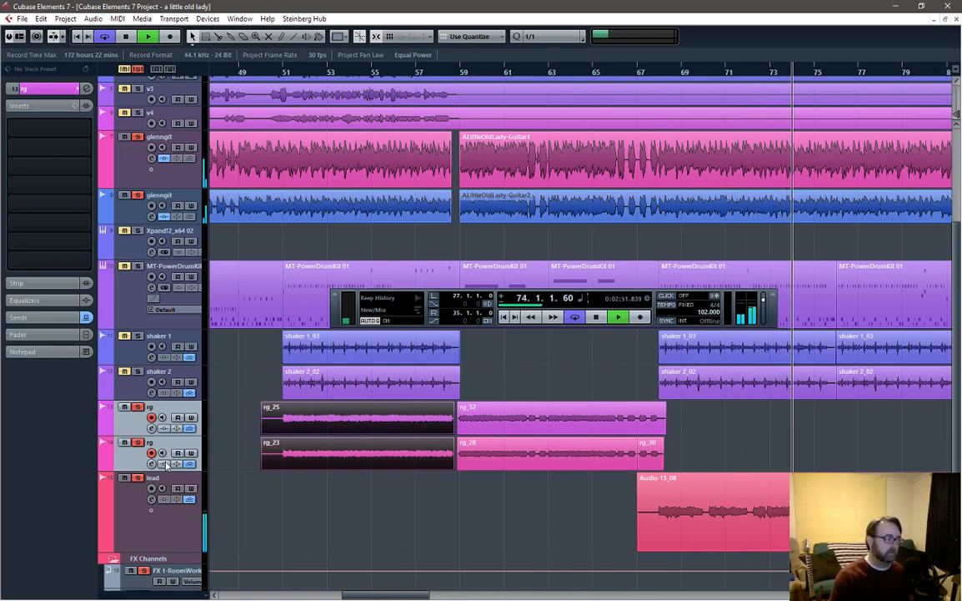
key("space")
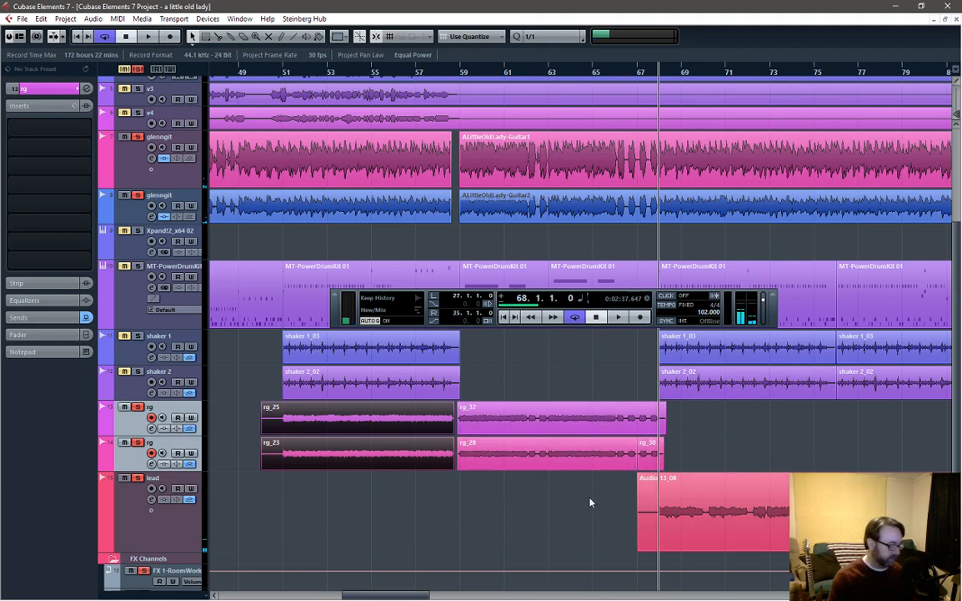
Step: Insert the MPhaser modulation effect in the lead channel's first insert slot and close its window
key("F3")
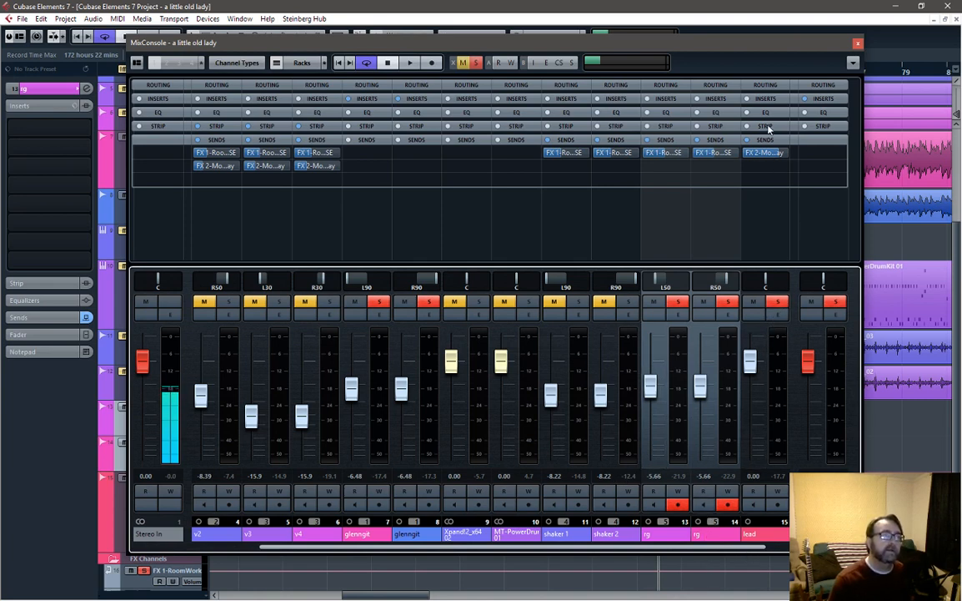
left_click(767, 98)
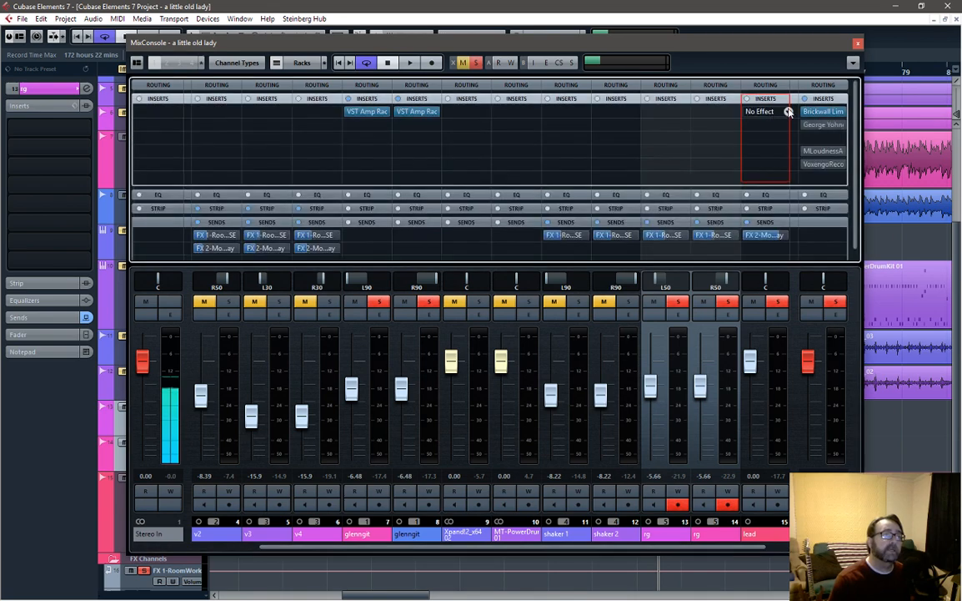
left_click(788, 112)
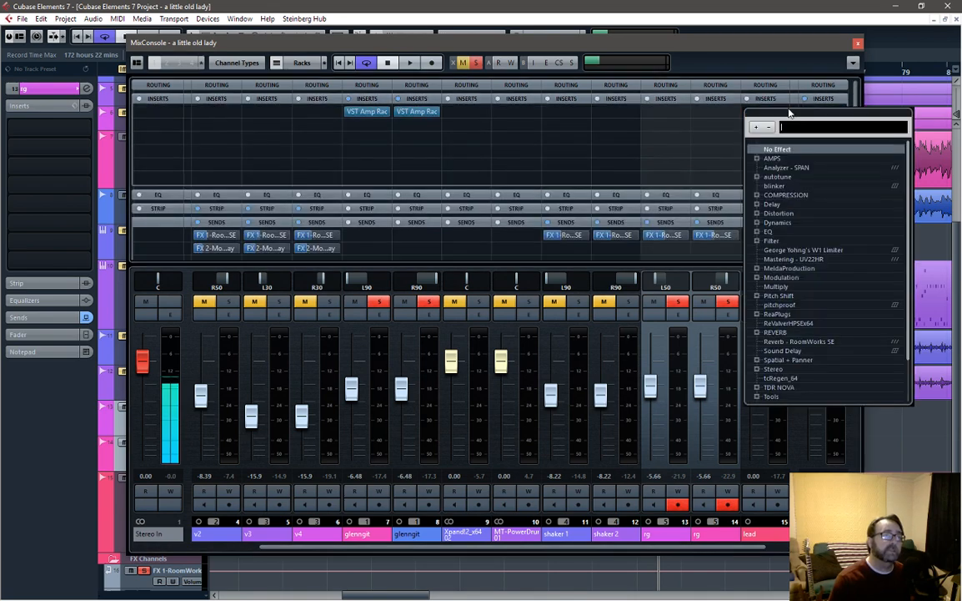
left_click(758, 279)
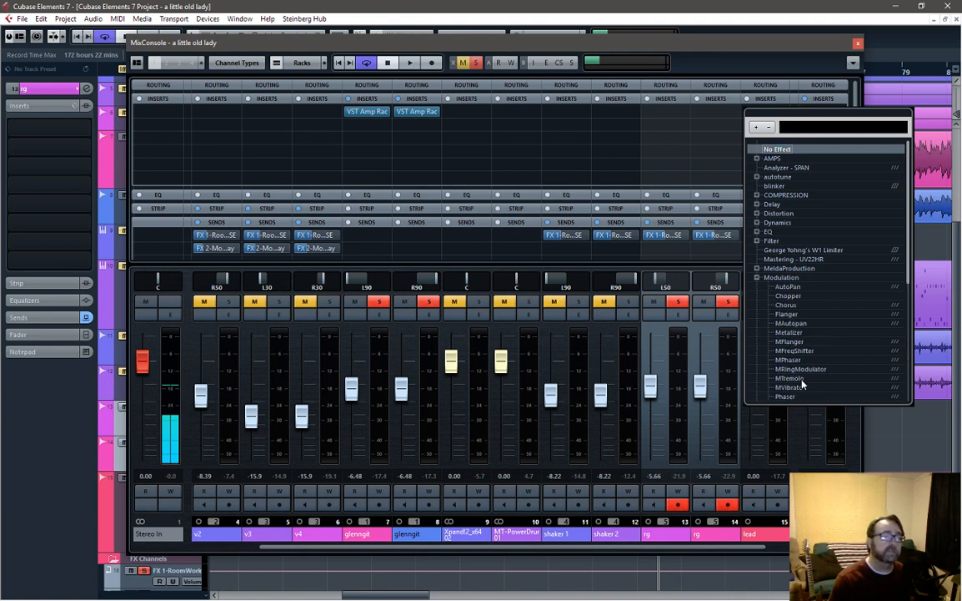
double_click(788, 362)
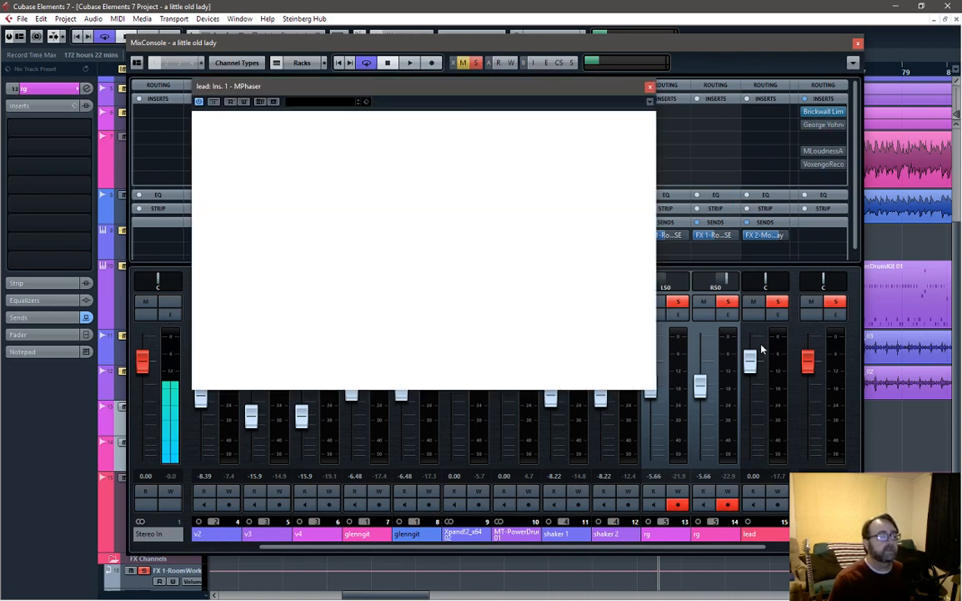
left_click(649, 87)
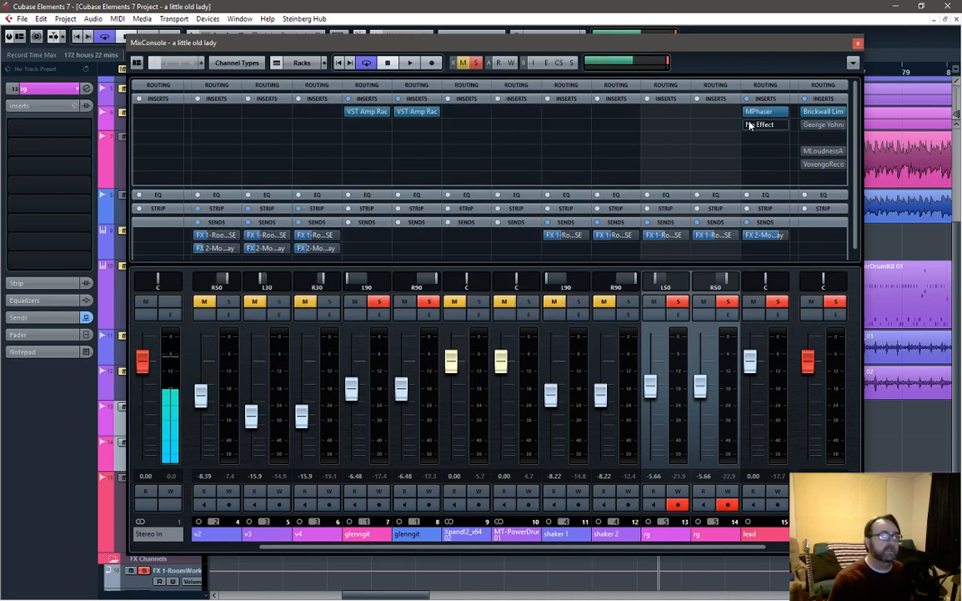
Step: Replace MPhaser with Phaser in the lead channel's first insert slot and unsolo both rg channels
left_click(780, 112)
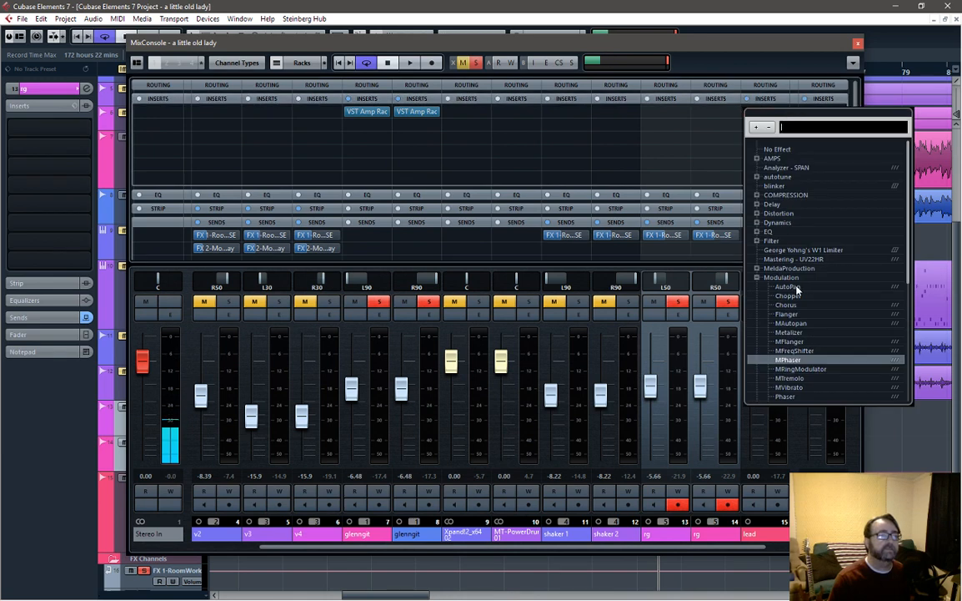
scroll(795, 307, "down", 2)
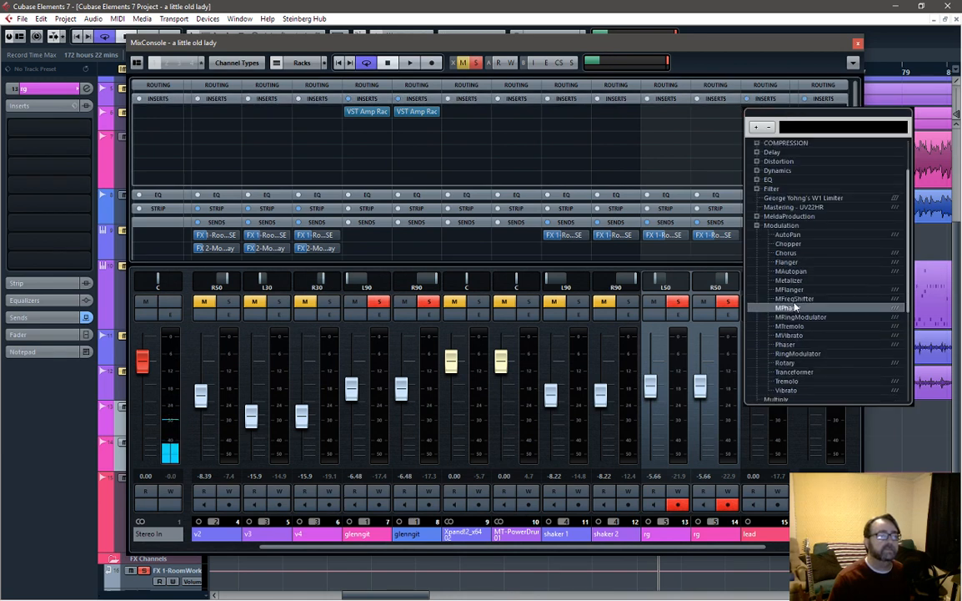
left_click(787, 346)
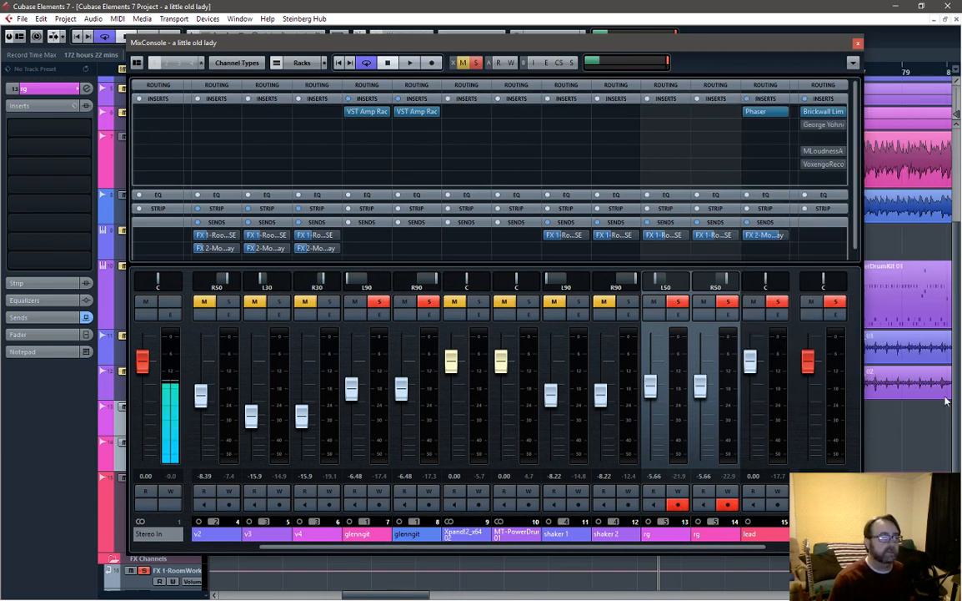
left_click_drag(886, 220, 468, 219)
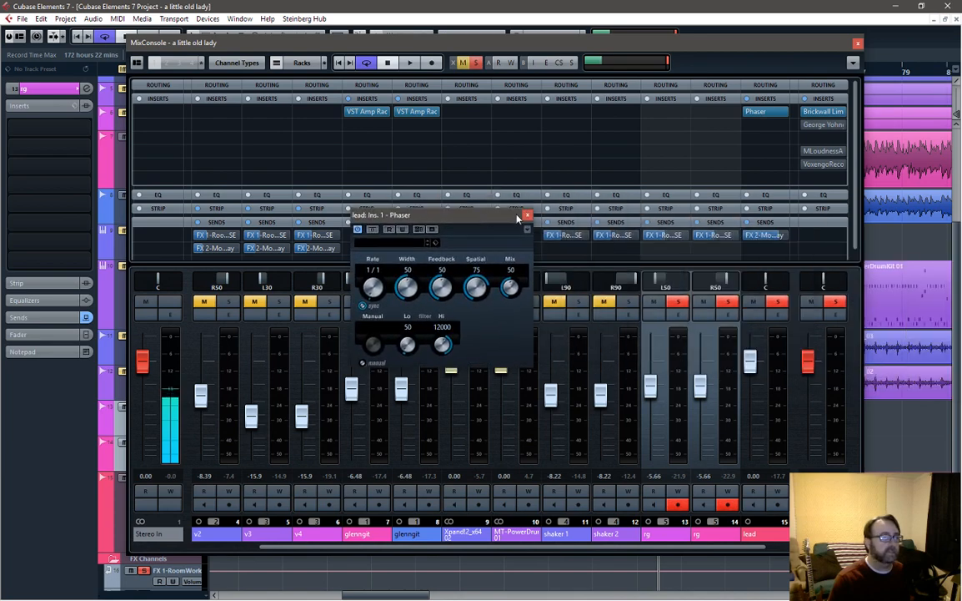
left_click(681, 302)
left_click(729, 302)
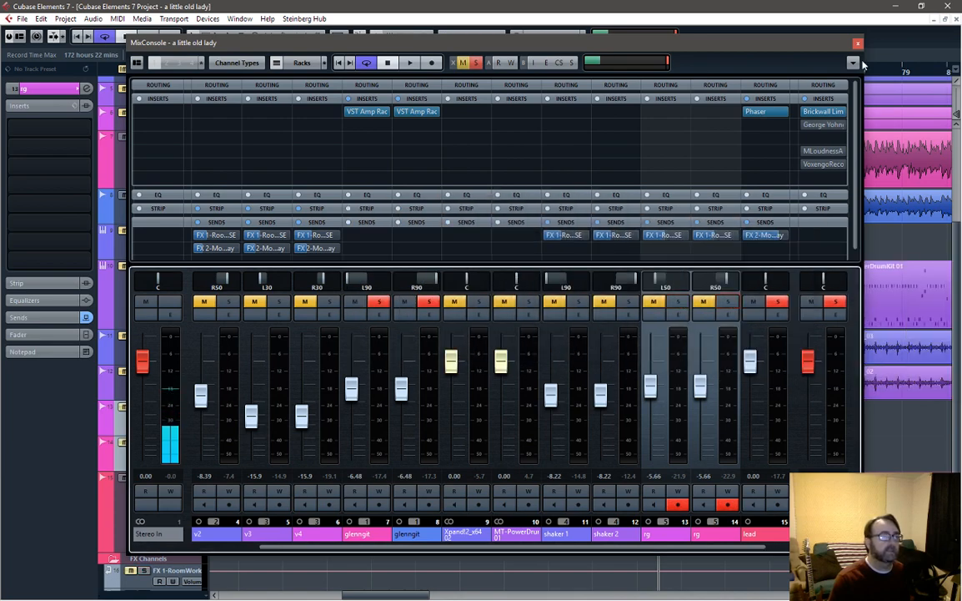
Step: Play the lead with the mixer closed and set its Phaser to rate 1/2, width 35 and mix 17
left_click(859, 43)
key("space")
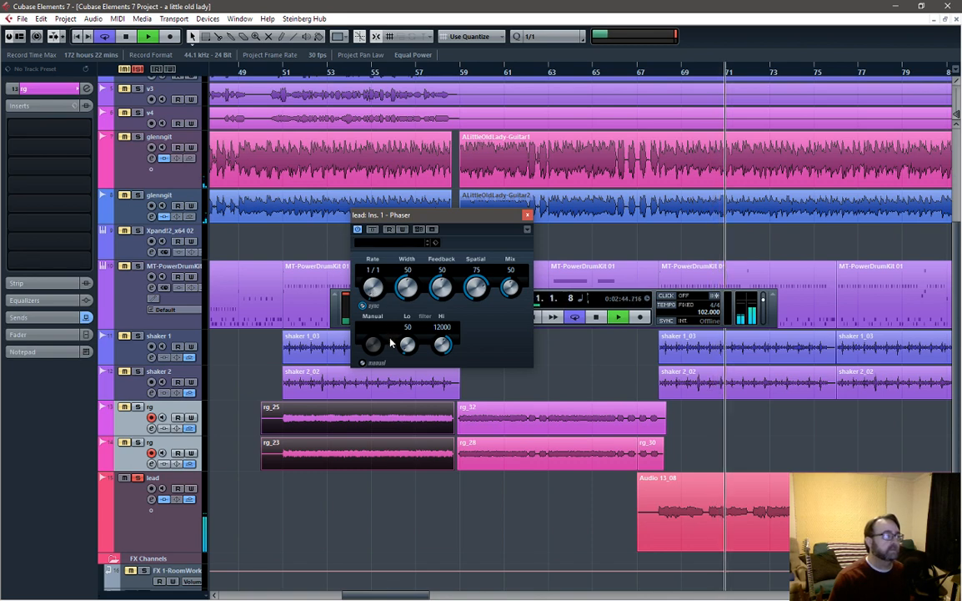
left_click_drag(511, 286, 502, 296)
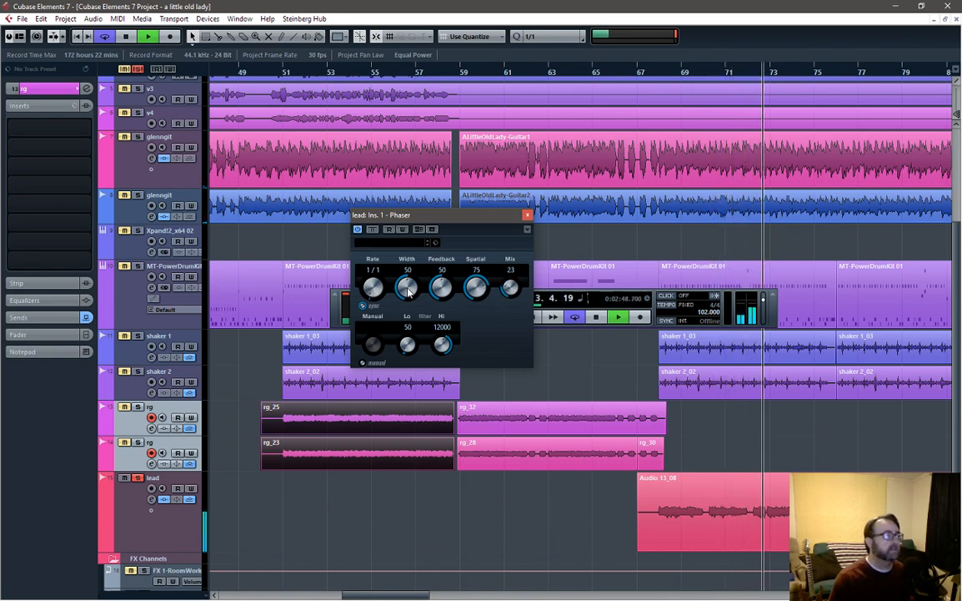
left_click_drag(372, 294, 396, 296)
left_click_drag(509, 287, 503, 297)
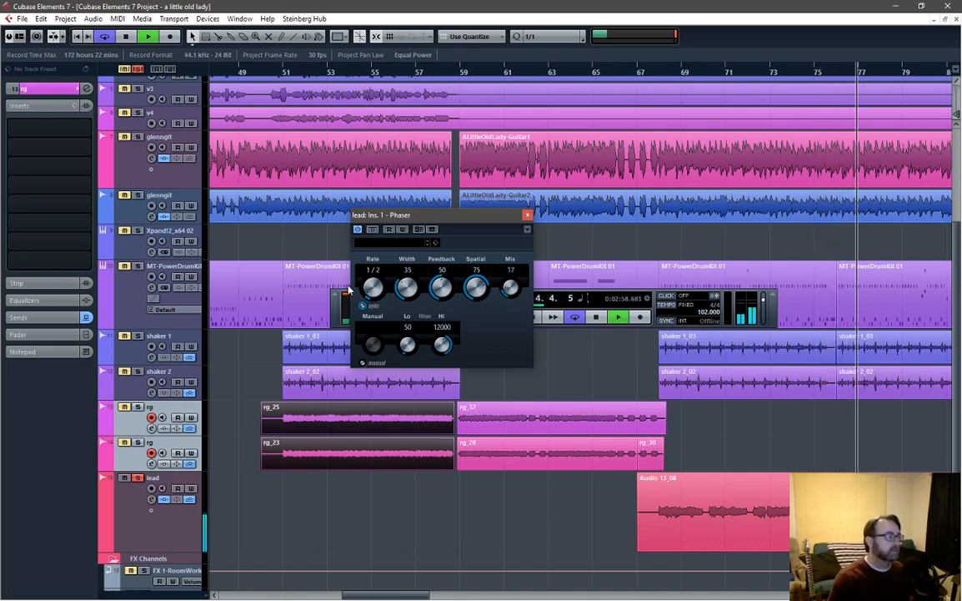
Step: Lower the lead channel's FX 2-MonoDelay send to -13.9 and close the Phaser window
left_click(167, 511)
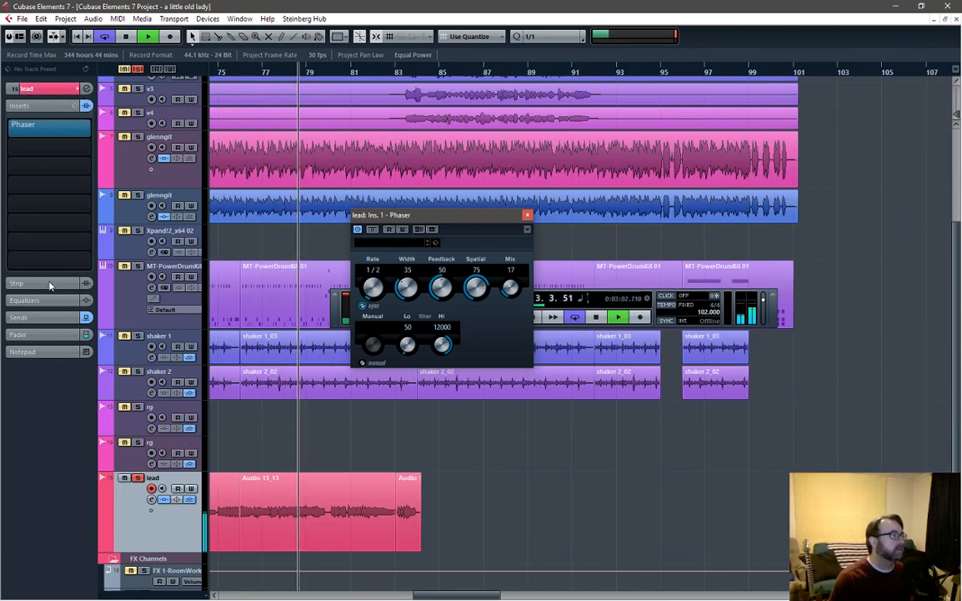
left_click(42, 323)
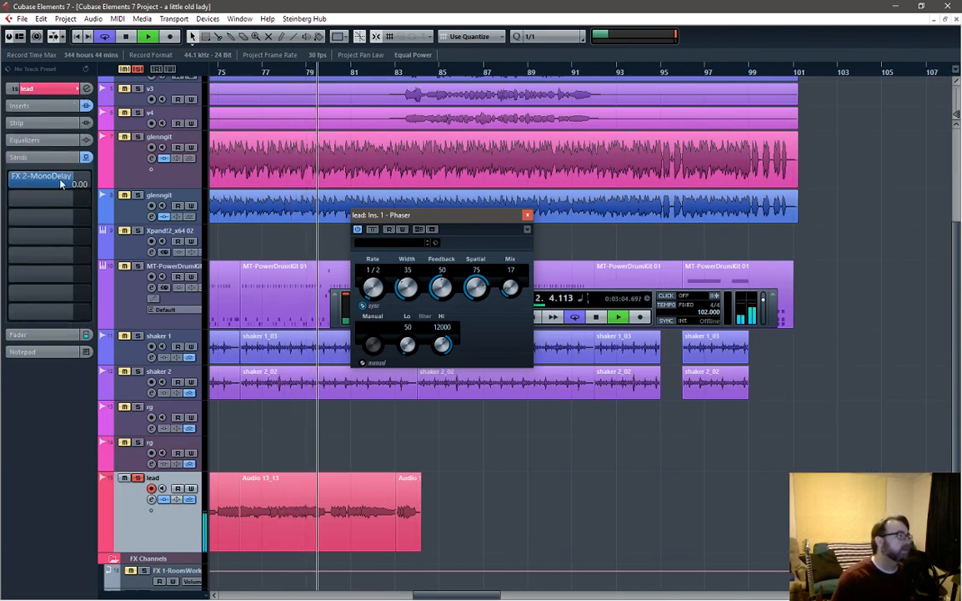
left_click_drag(67, 184, 25, 188)
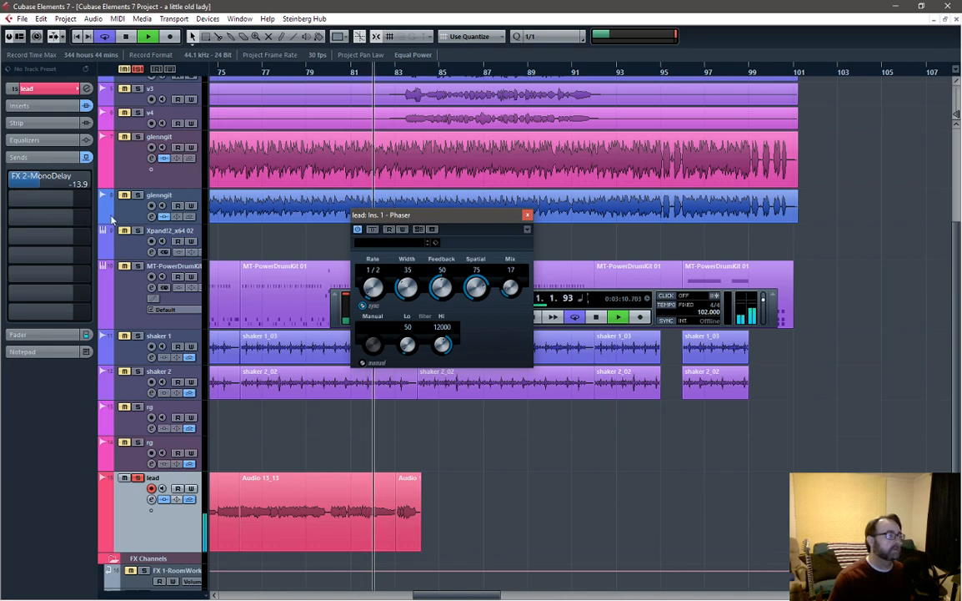
left_click(527, 214)
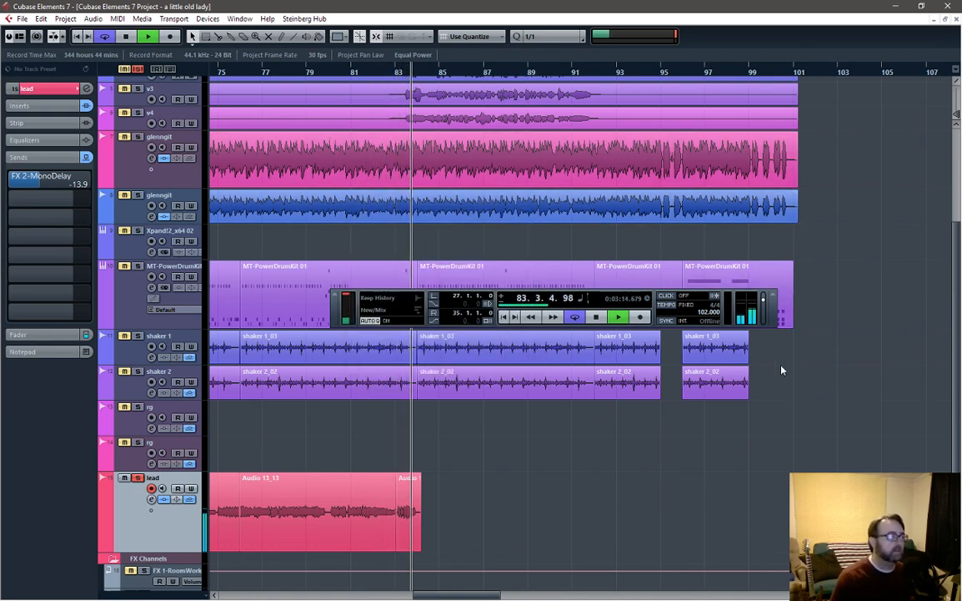
Step: Clear all mutes and solos, turn off the cycle, and play the full mix from the project start with the mixer open
key("space")
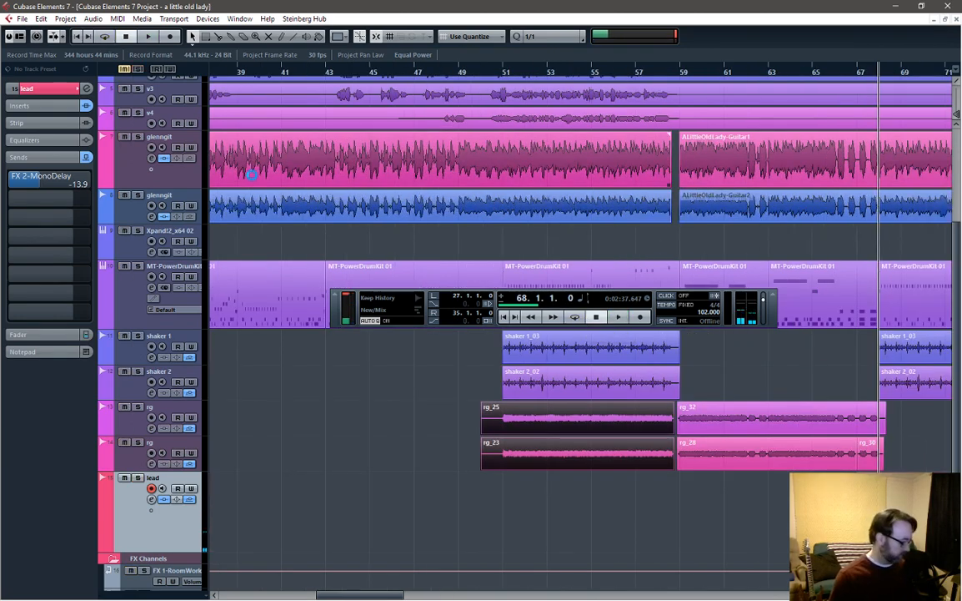
key("Home")
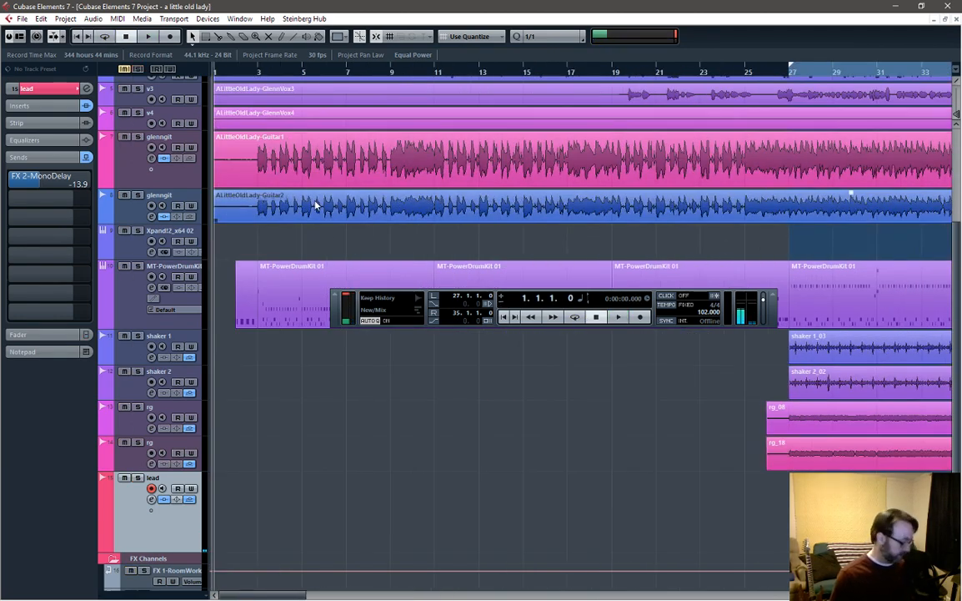
key("F3")
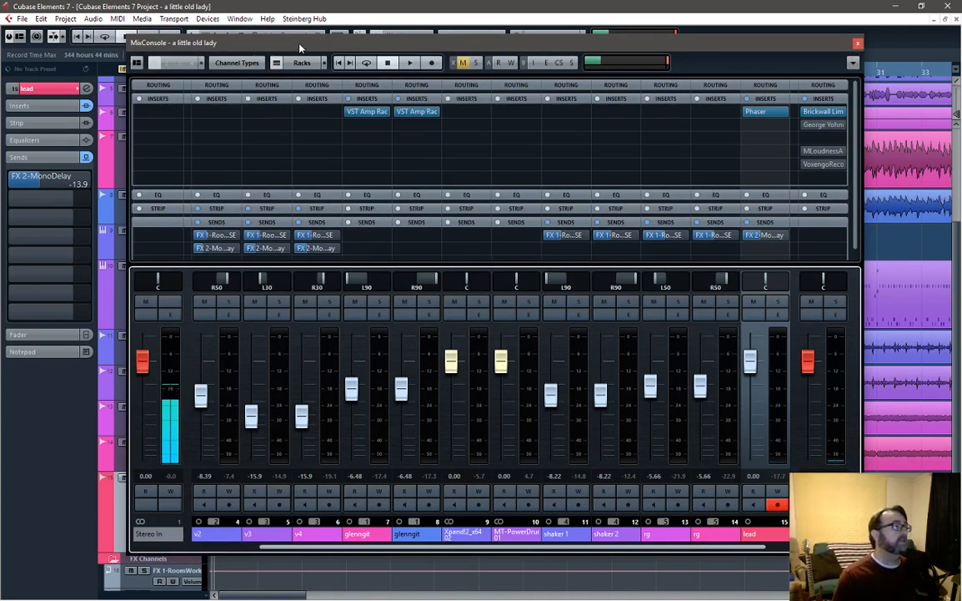
left_click_drag(300, 47, 272, 130)
key("space")
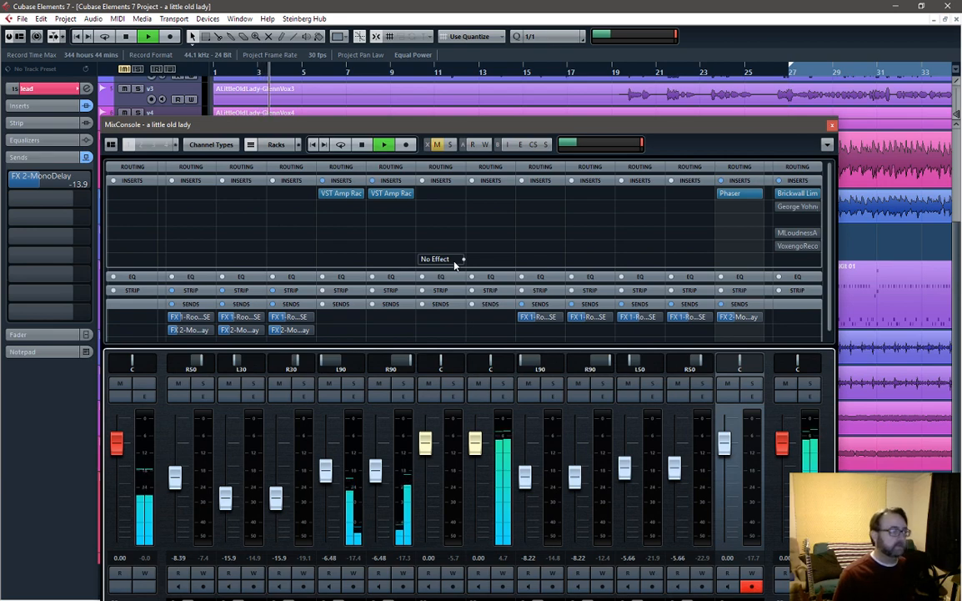
Step: Set the faders to -1.85 for MT-PowerDrumKit, -9.43 for v and v2, and -12.6 for v3 and v4
left_click_drag(497, 130, 503, 65)
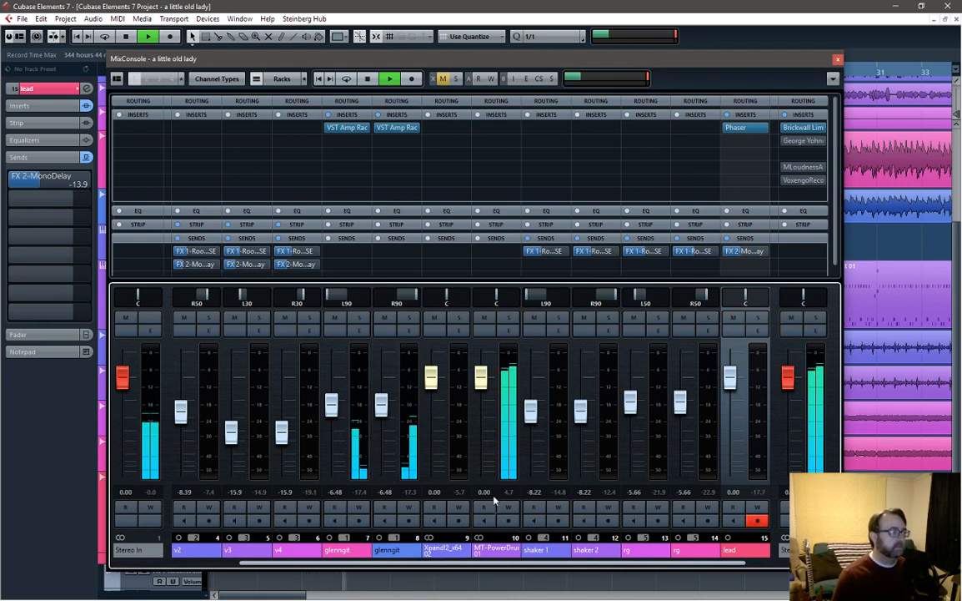
left_click_drag(480, 377, 481, 385)
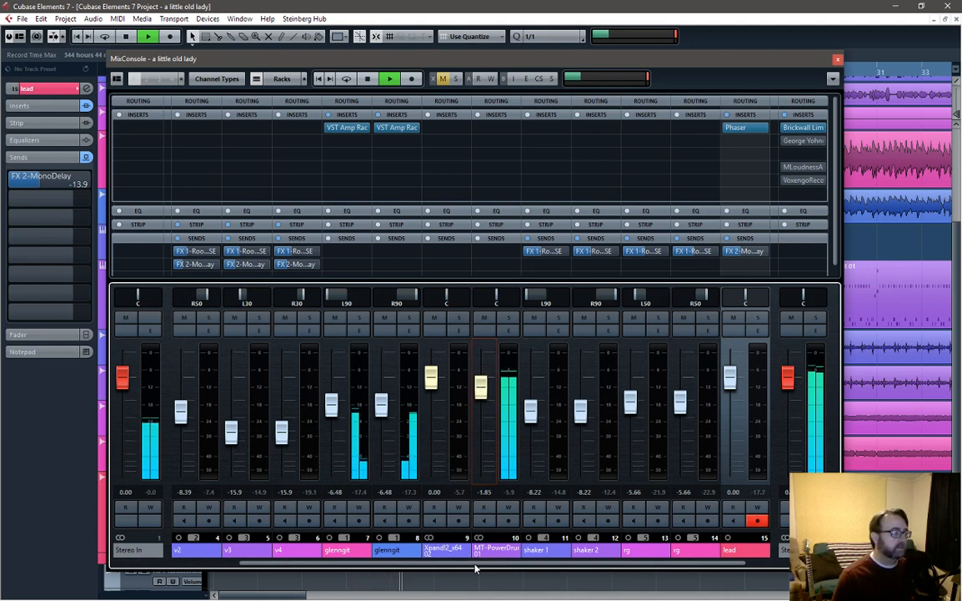
left_click_drag(475, 568, 377, 566)
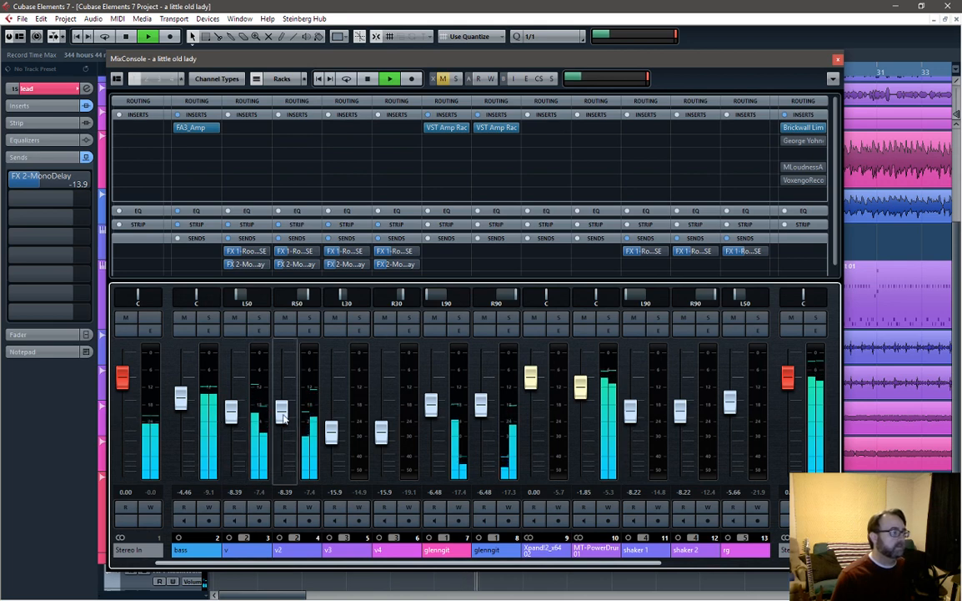
left_click_drag(282, 419, 281, 421)
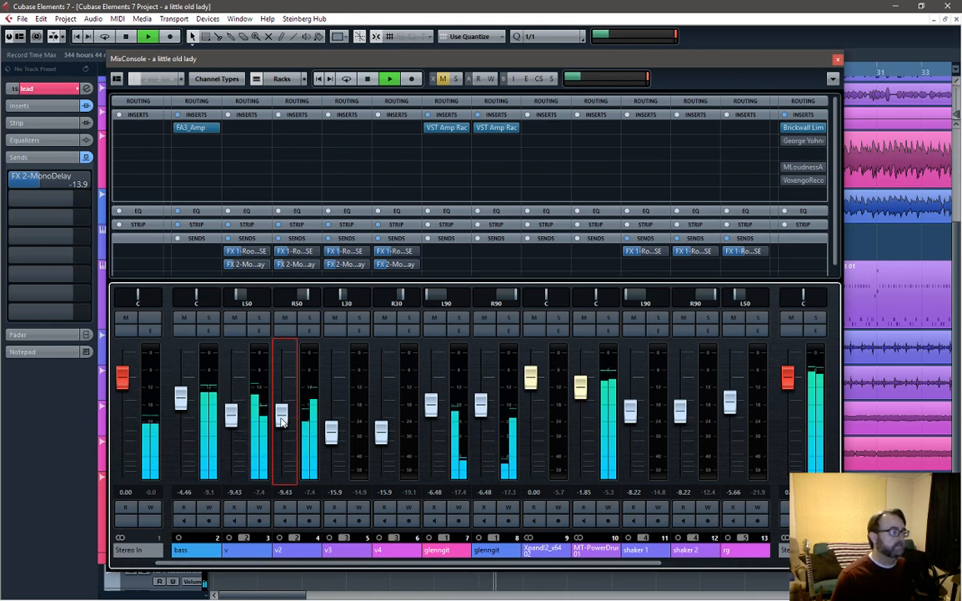
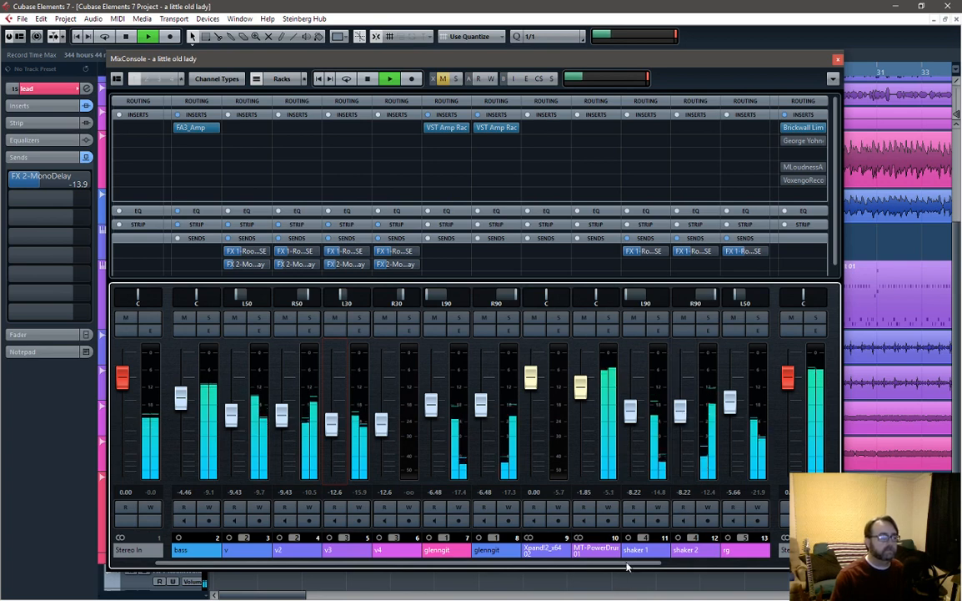
Step: Lower the bass channel's fader to -7.09 and close the mixer
left_click_drag(627, 566, 798, 567)
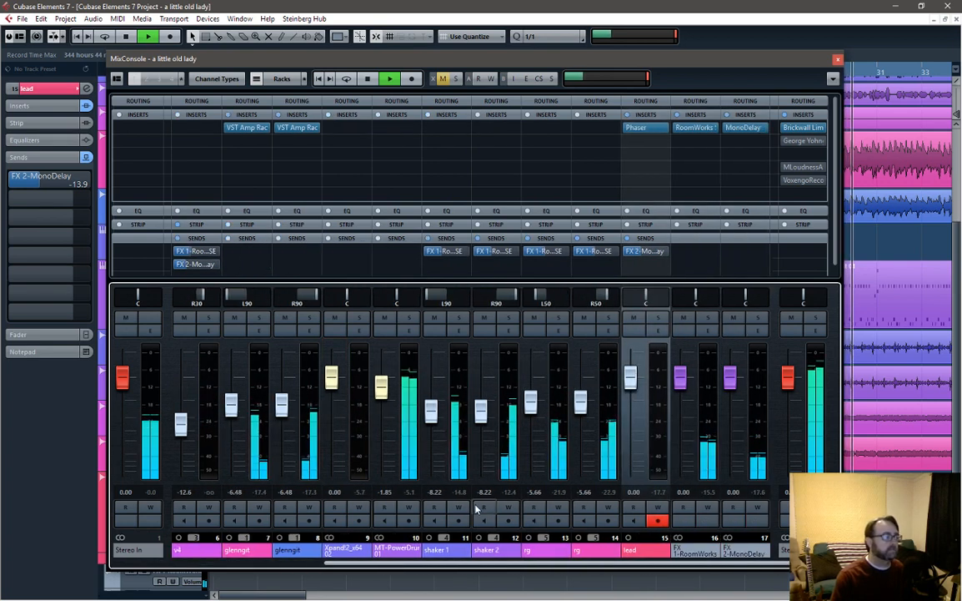
left_click_drag(417, 566, 216, 569)
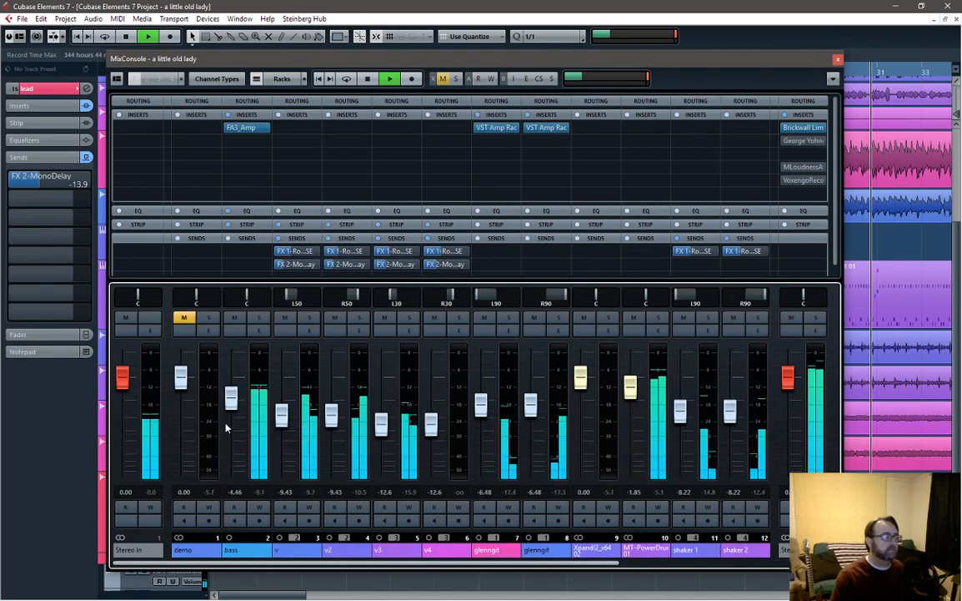
left_click_drag(230, 406, 230, 419)
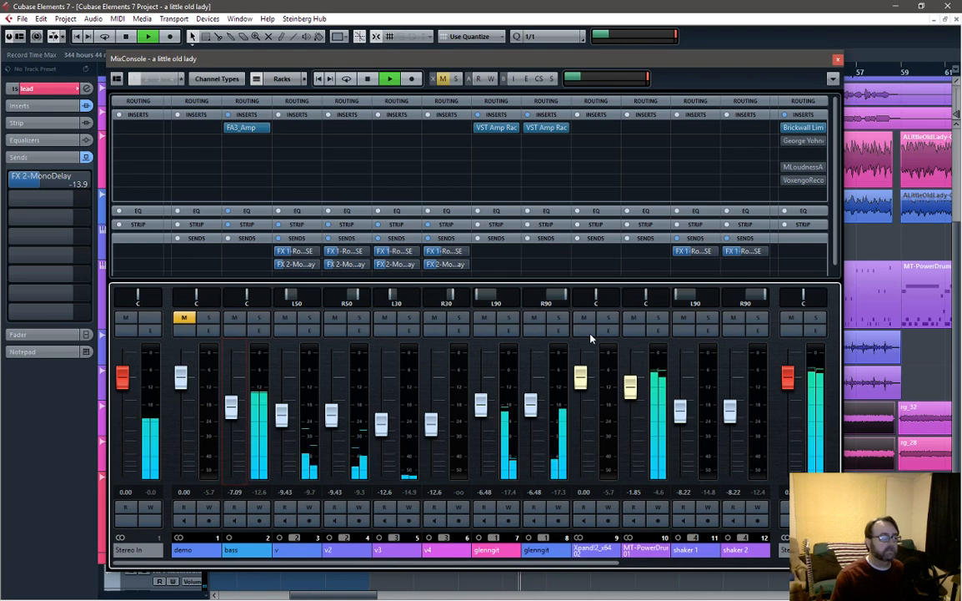
left_click(839, 61)
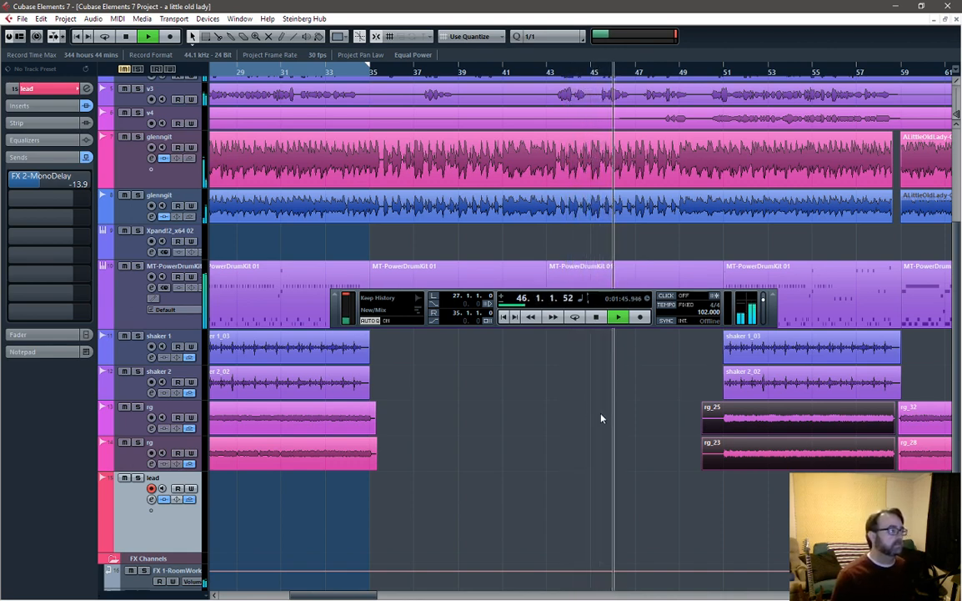
Step: Show the whole arrangement, raise the linked rg channels' volume to -2.75, and hide the transport panel
scroll(590, 409, "down", 3)
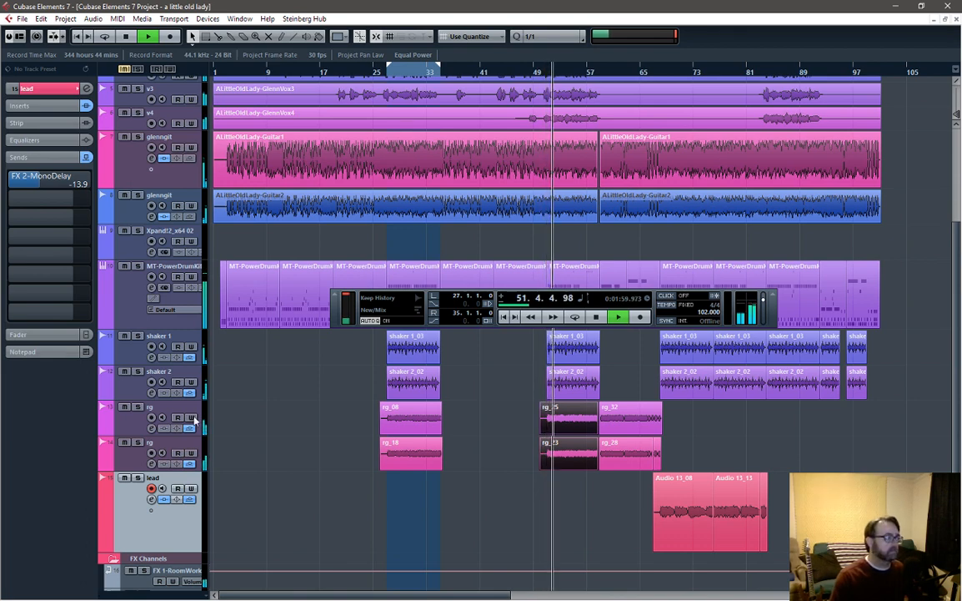
left_click(167, 426)
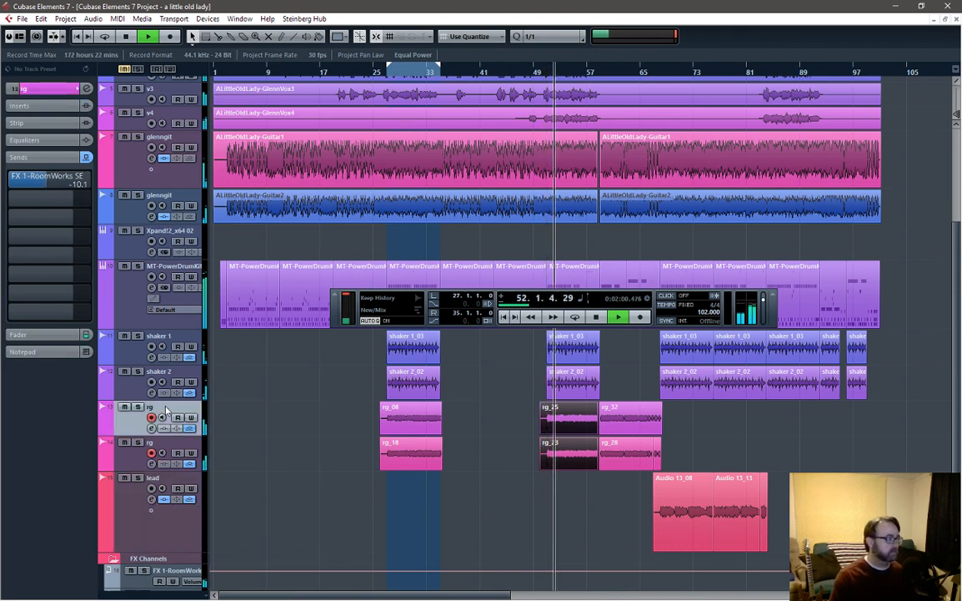
left_click(38, 90)
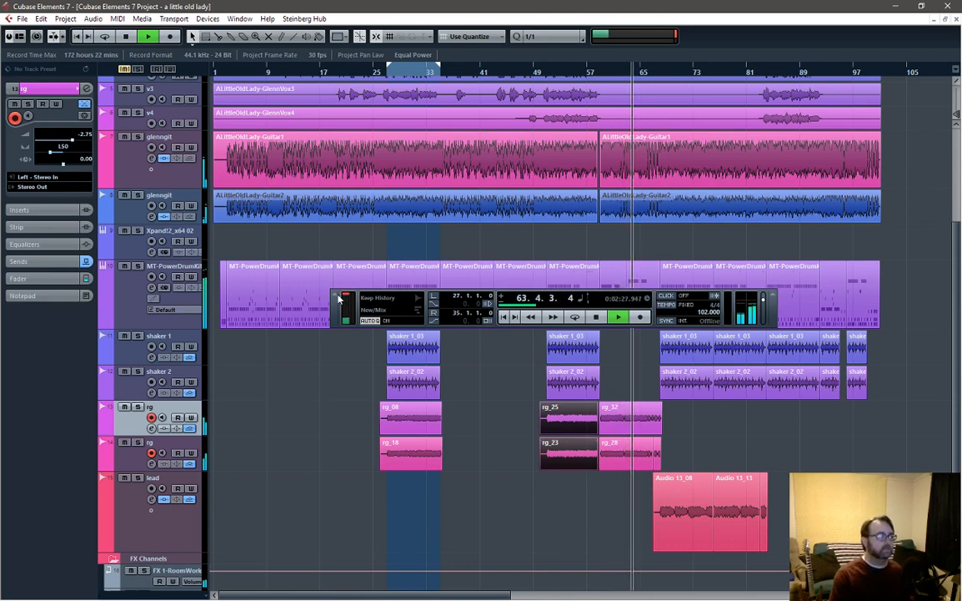
key("F2")
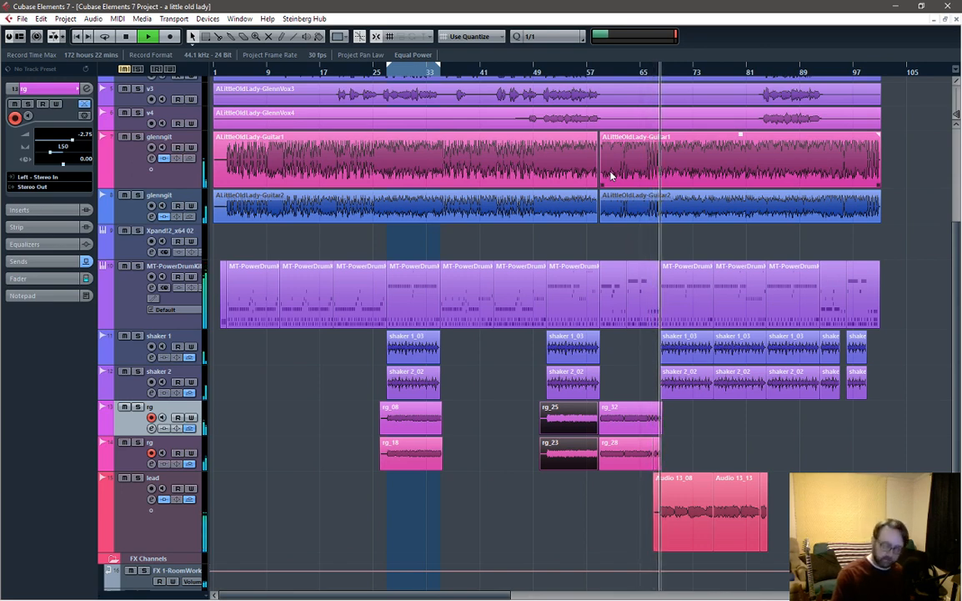
Step: Raise the lead channel's fader to 1.90 in the mixer, then close the mixer
left_click(171, 475)
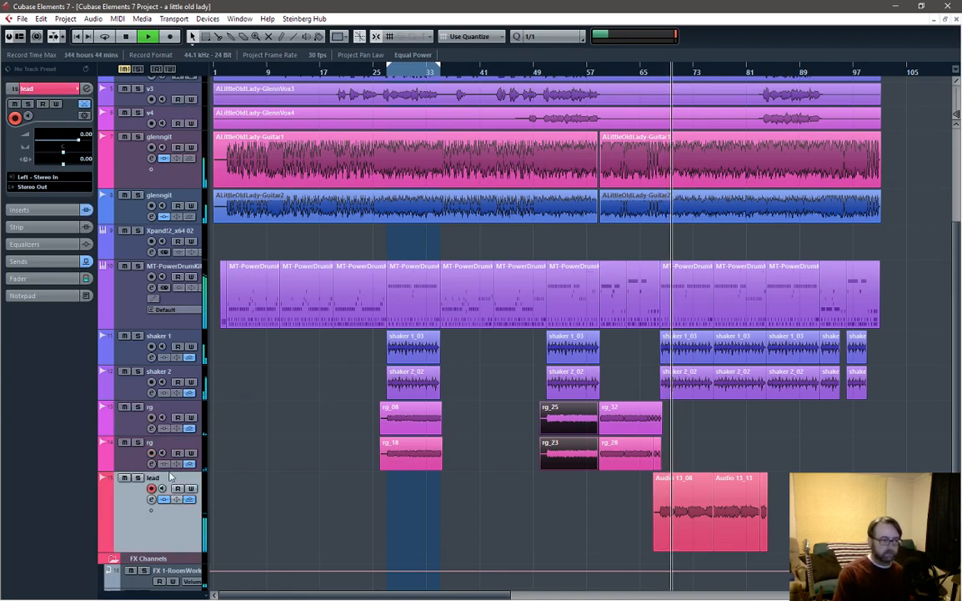
key("F3")
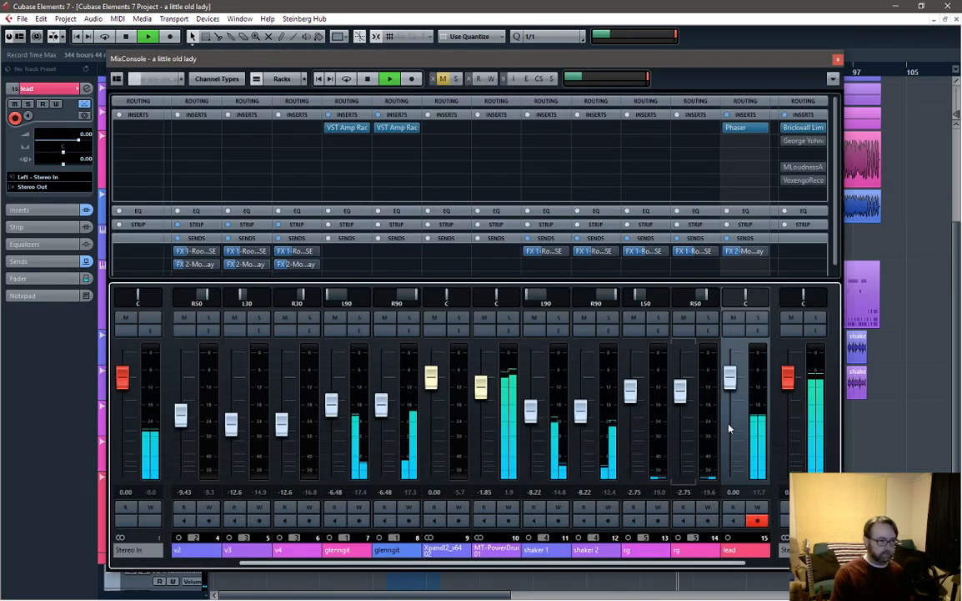
left_click_drag(731, 381, 732, 376)
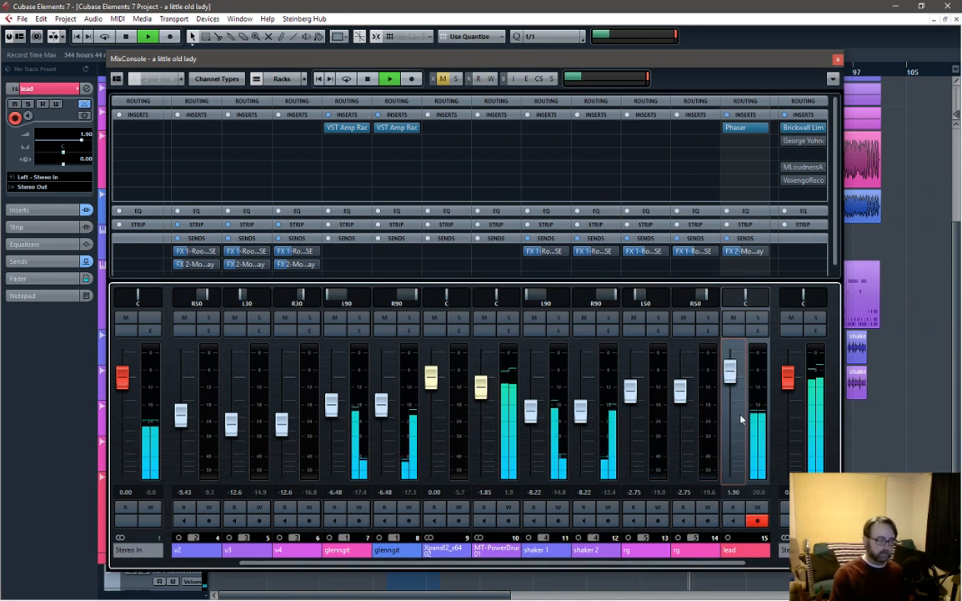
left_click(837, 61)
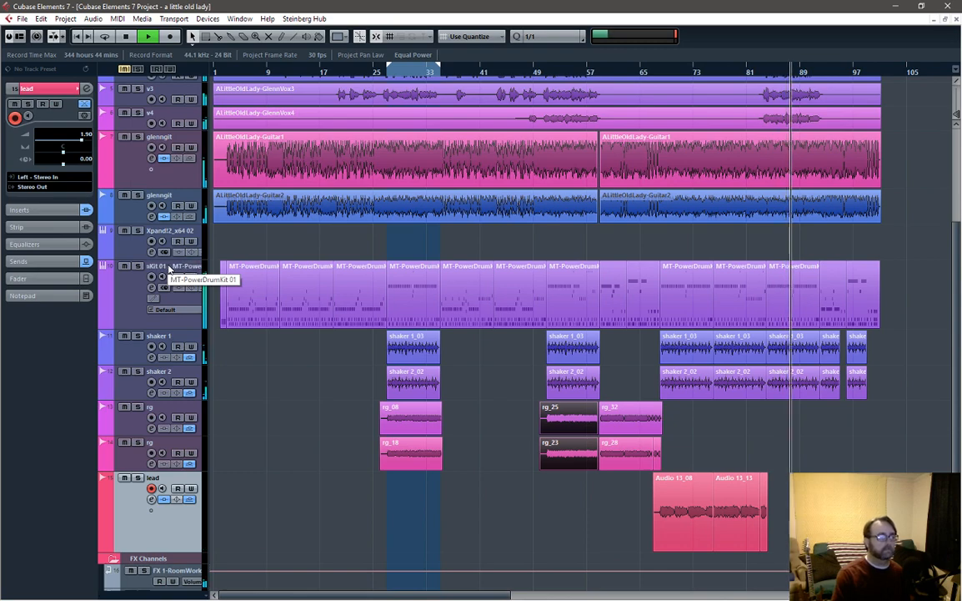
Step: Lower the linked v3 and v4 faders to -14.1 in the mixer and close it
key("F3")
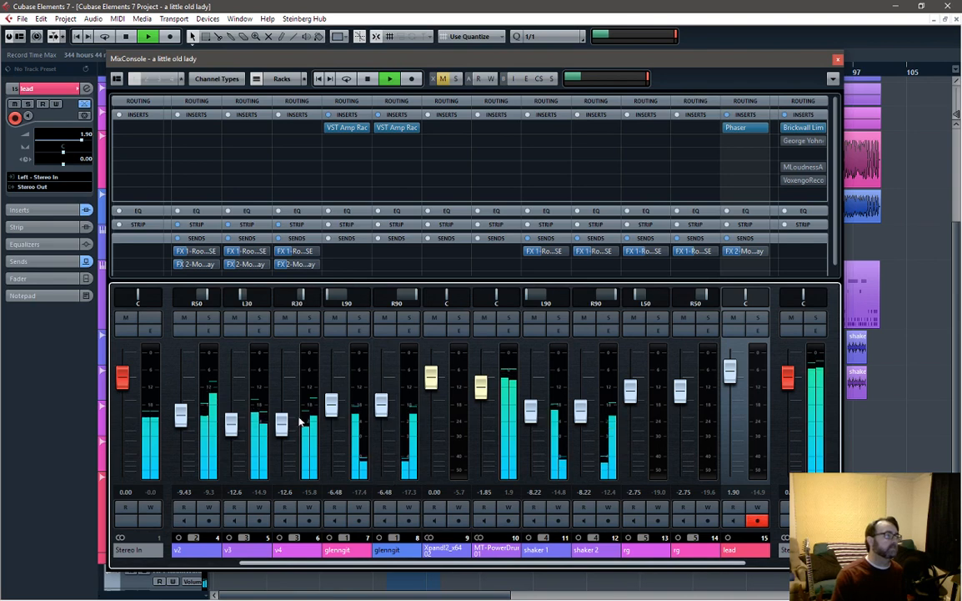
left_click_drag(281, 423, 281, 430)
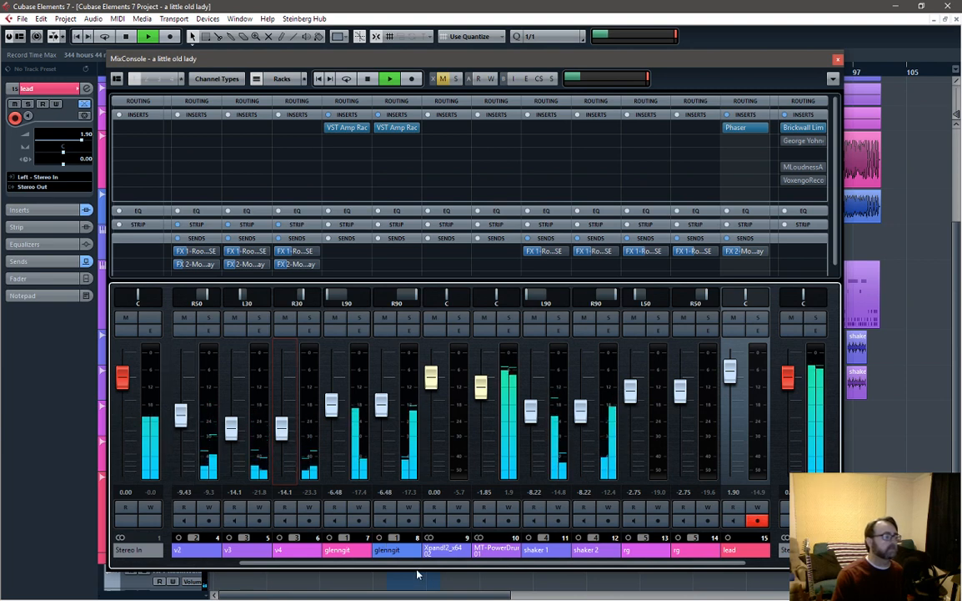
left_click(837, 58)
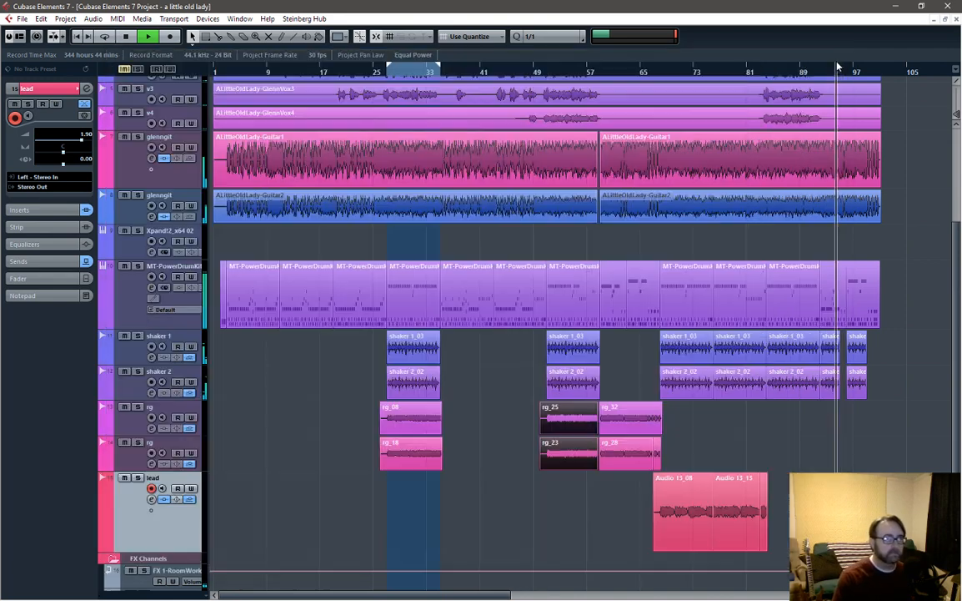
Step: Try to change the MT-PowerDrumKit track's instrument to Drum - Groove Agent ONE
left_click(159, 267)
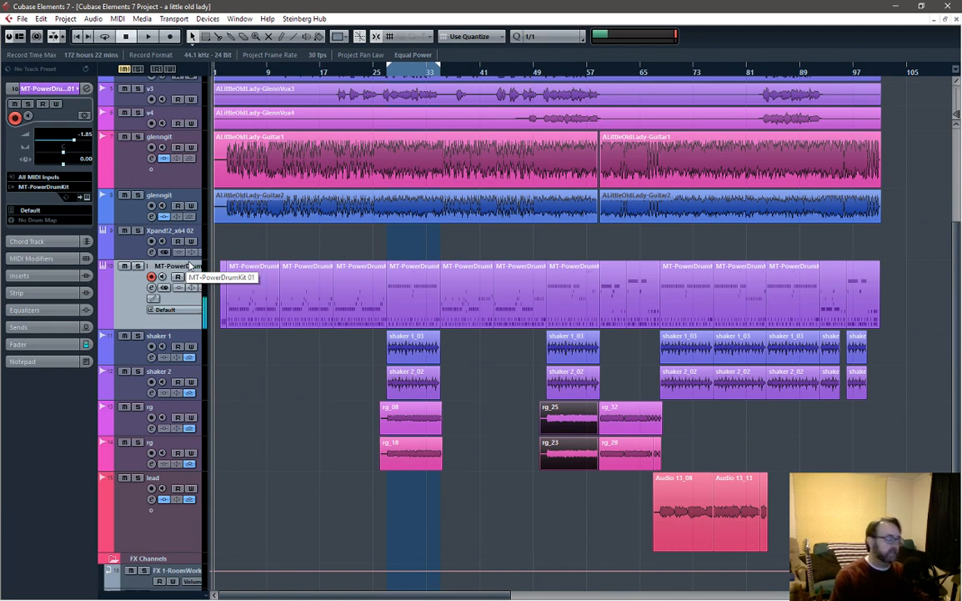
left_click(86, 88)
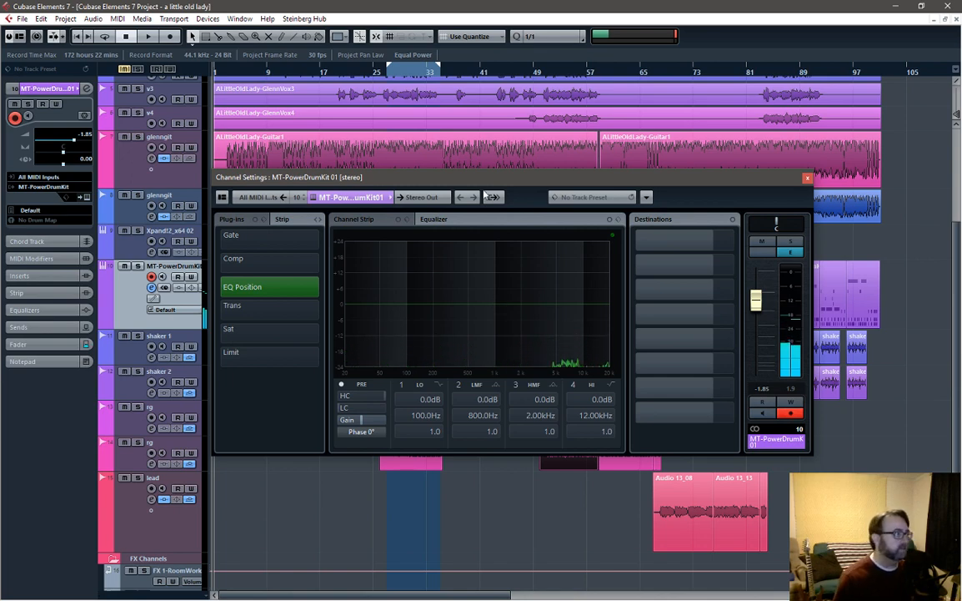
left_click(807, 178)
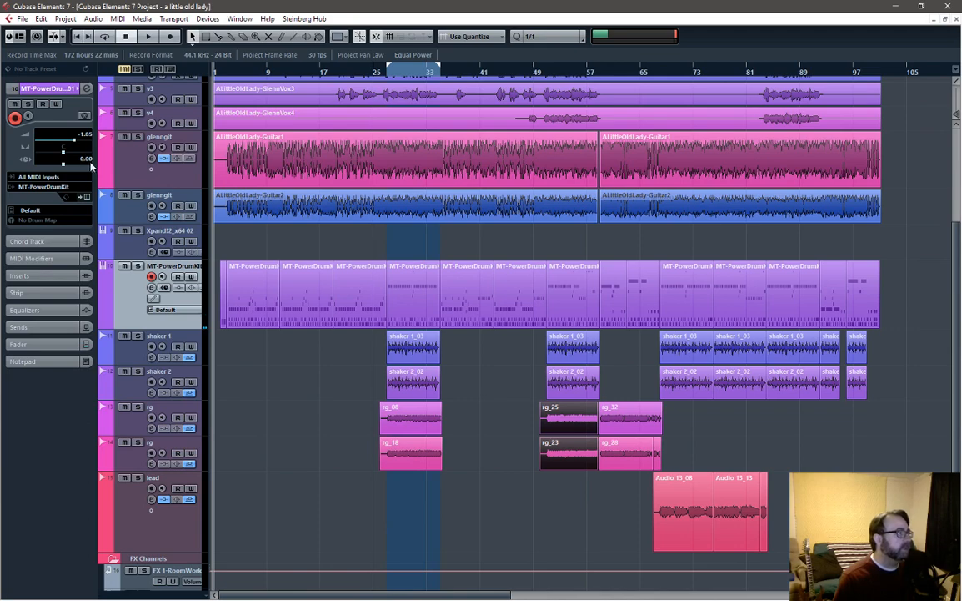
left_click(68, 188)
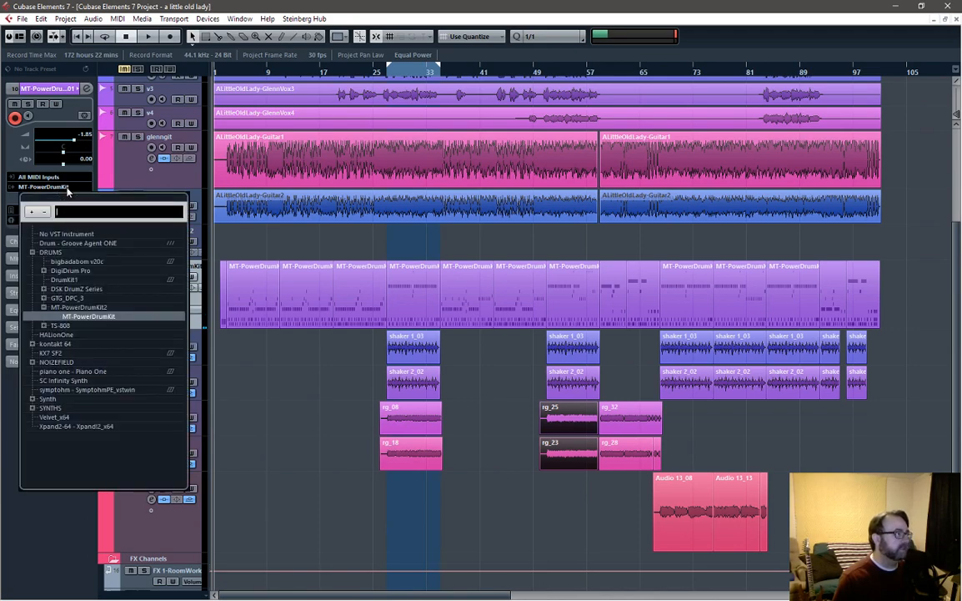
left_click(78, 244)
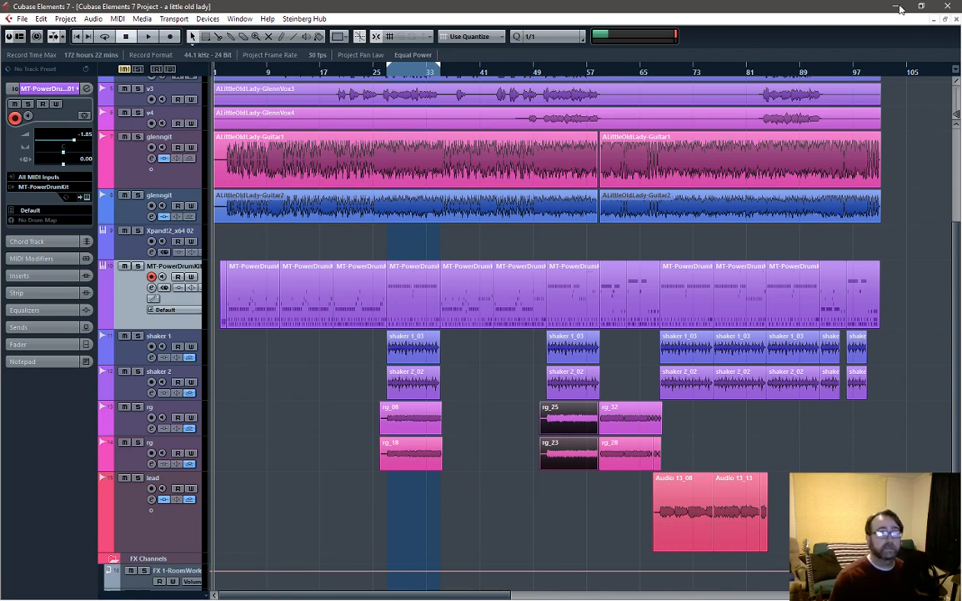
Step: Switch to Voicemeeter Banana and minimise it, then open Task Manager and move it off the project view to shut down Cubase
key("alt+Tab")
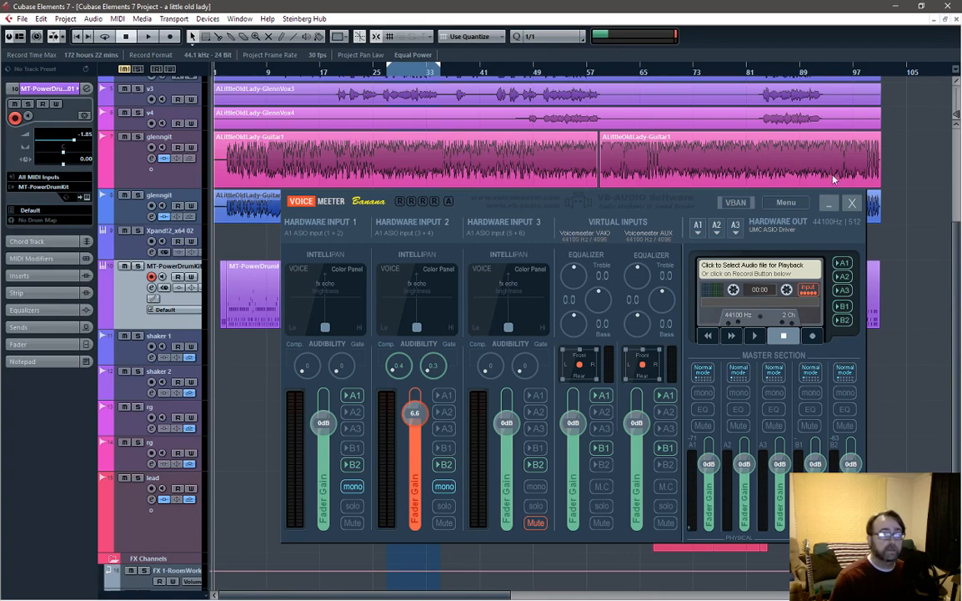
left_click(823, 208)
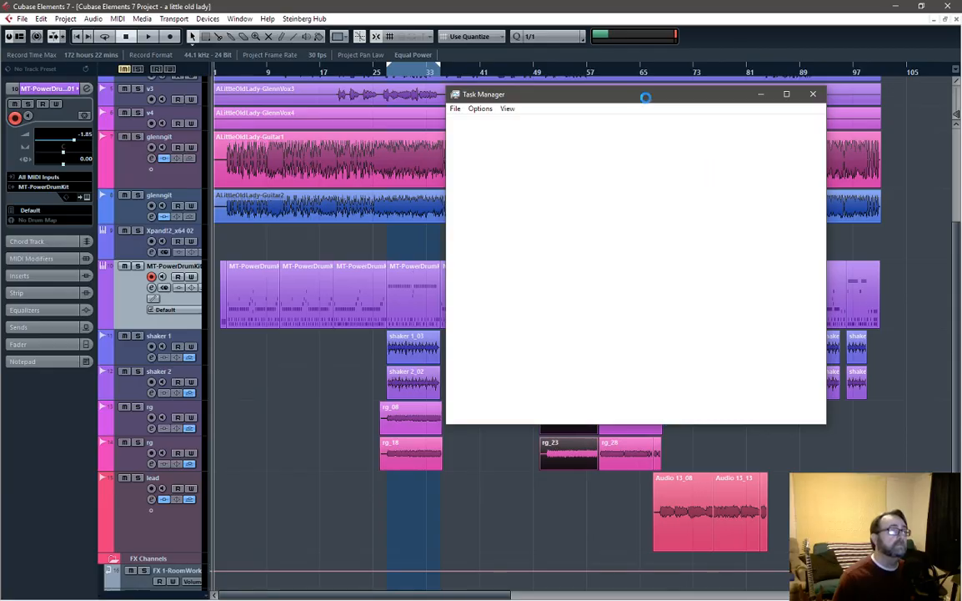
left_click_drag(645, 96, 961, 300)
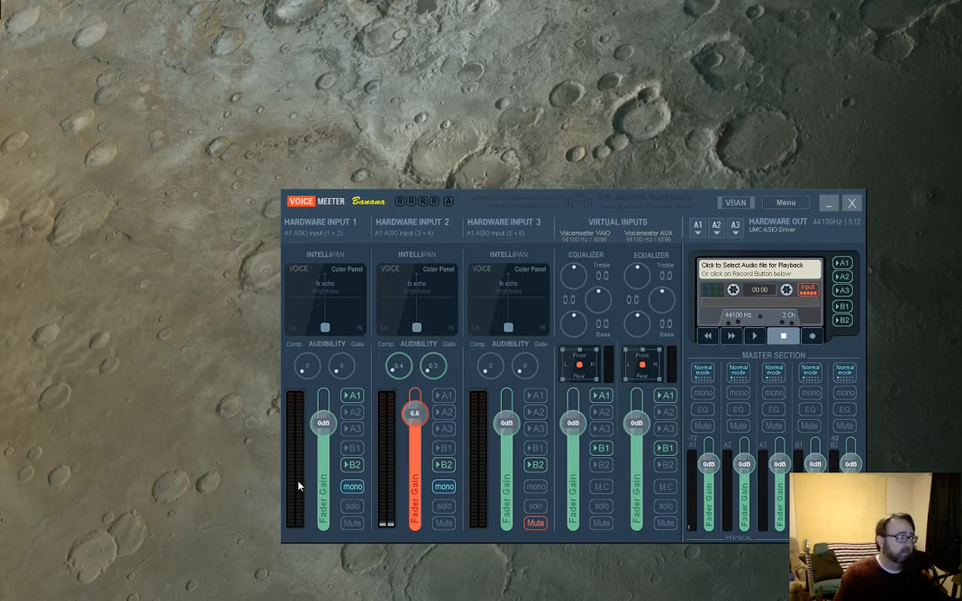
Step: Mute Hardware Input 1 in Voicemeeter Banana and minimise its window over the restarted Cubase
left_click(353, 525)
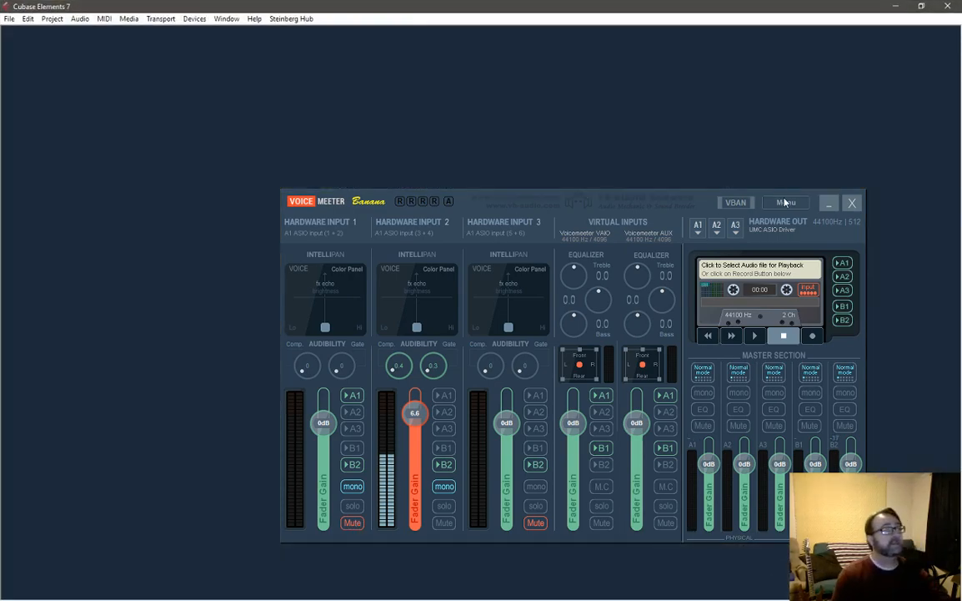
left_click(830, 204)
left_click(9, 18)
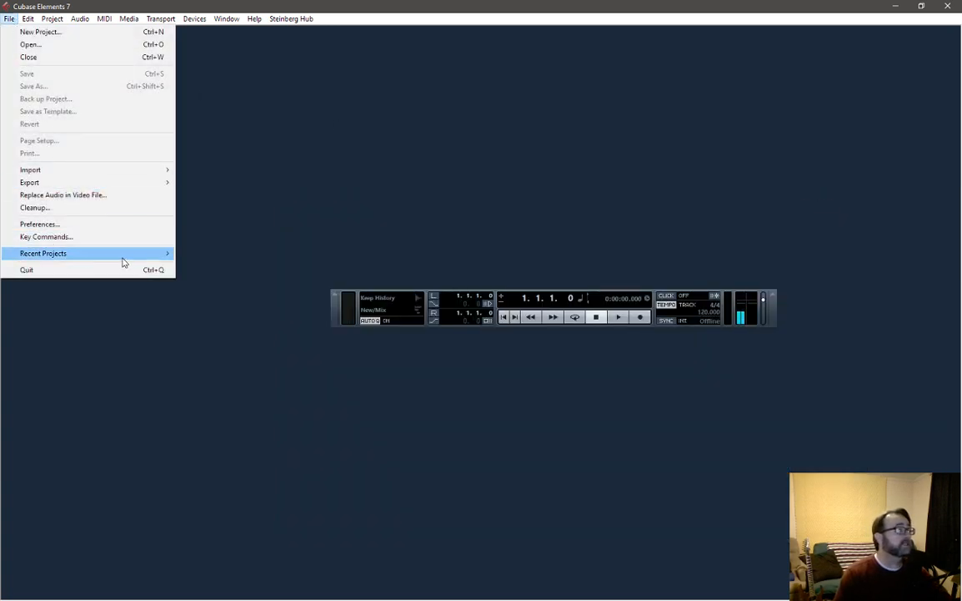
mouse_move(123, 255)
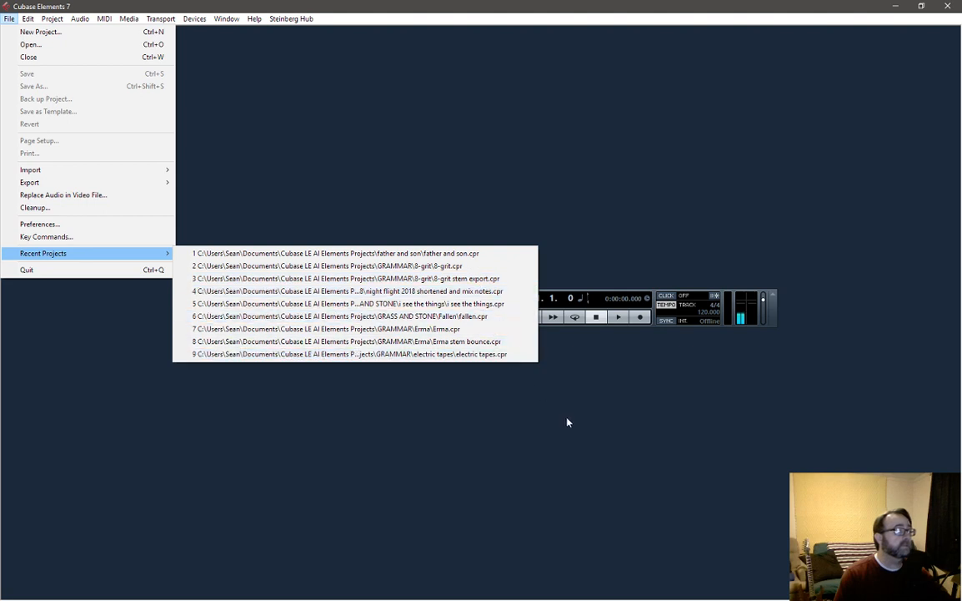
left_click(627, 446)
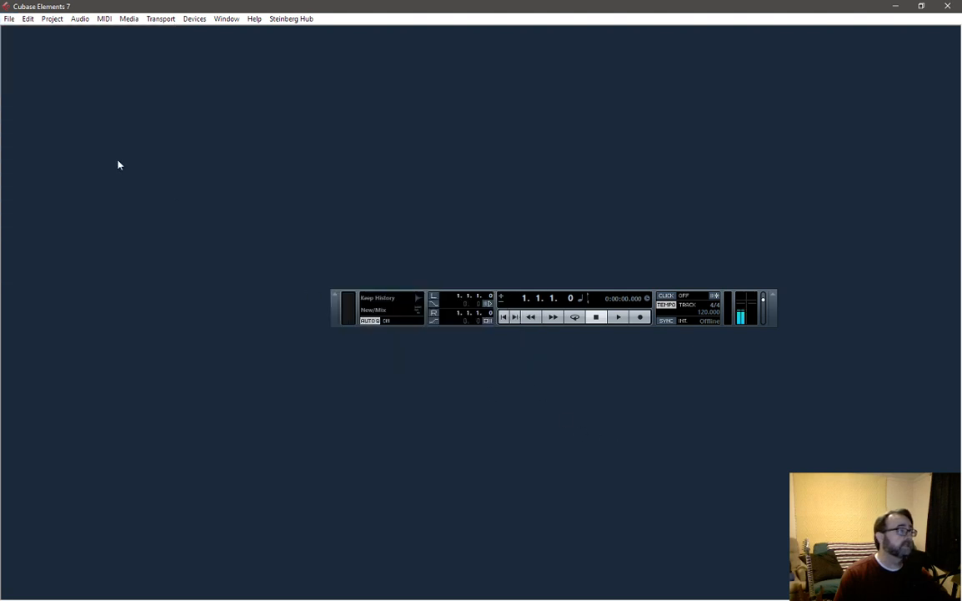
Step: Open the project "a little old lady" from disk
left_click(10, 19)
left_click(33, 40)
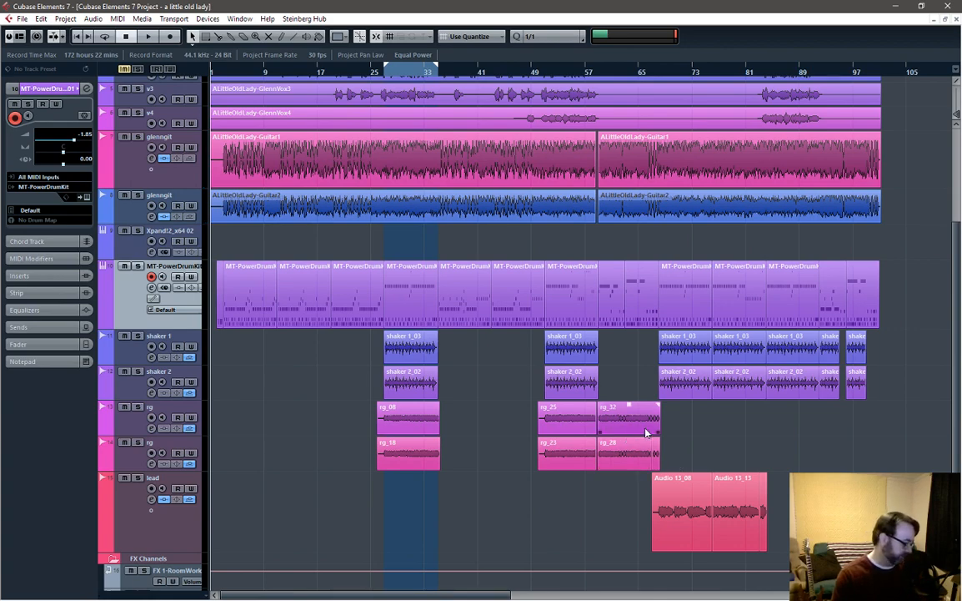
Step: Open the mixer and narrow its channel strips so that more channels fit in view
key("F3")
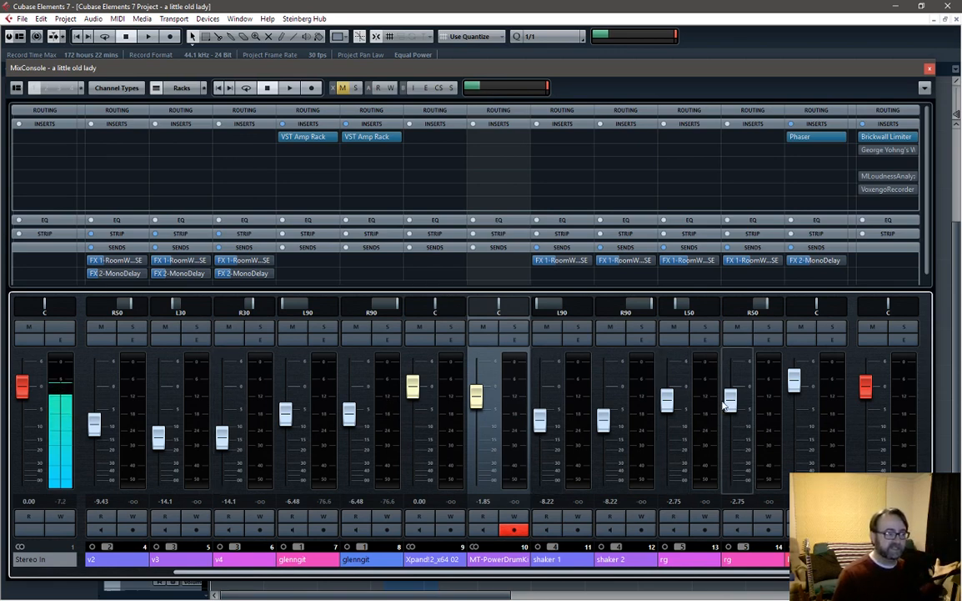
key("g")
key("g")
key("g")
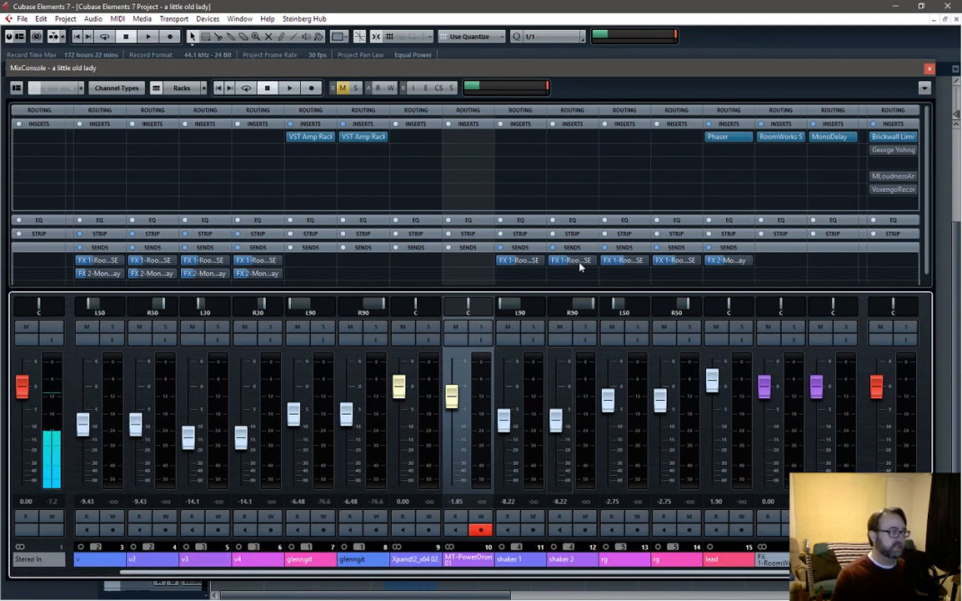
Step: Adjust the mixer's channel strip width until the strips from demo to the FX channels fit, and close the mixer
key("h")
key("h")
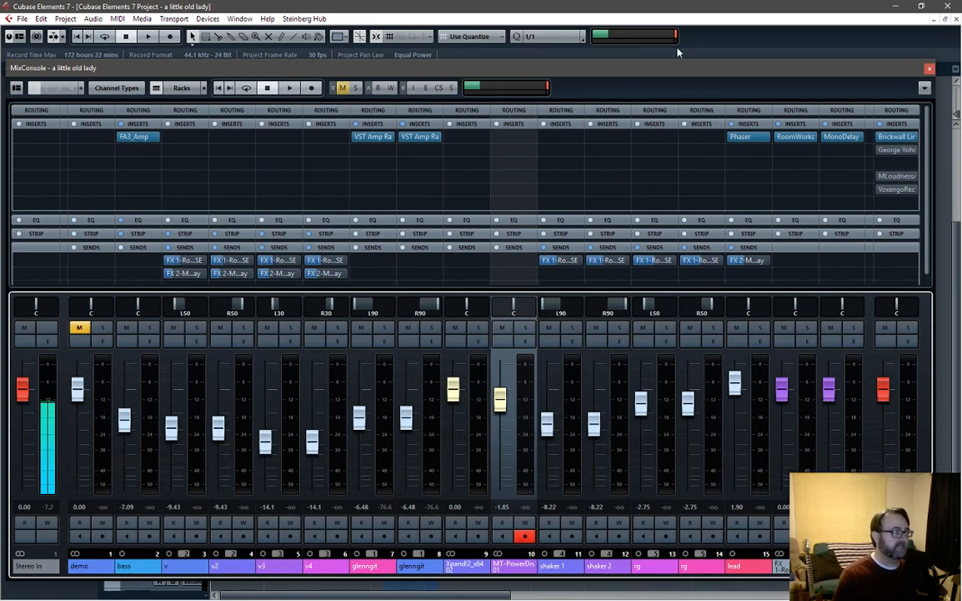
key("g")
key("g")
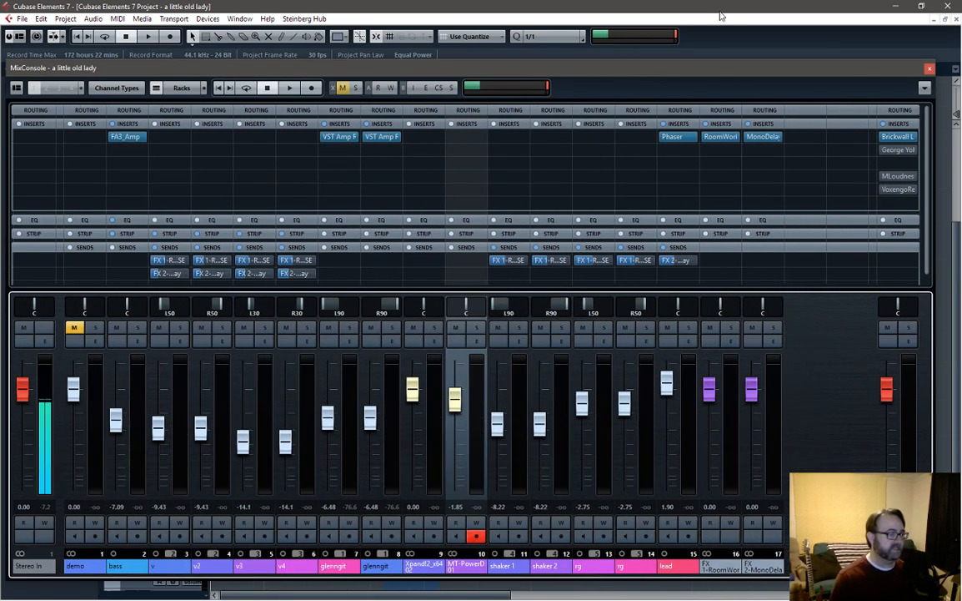
key("g")
key("g")
key("g")
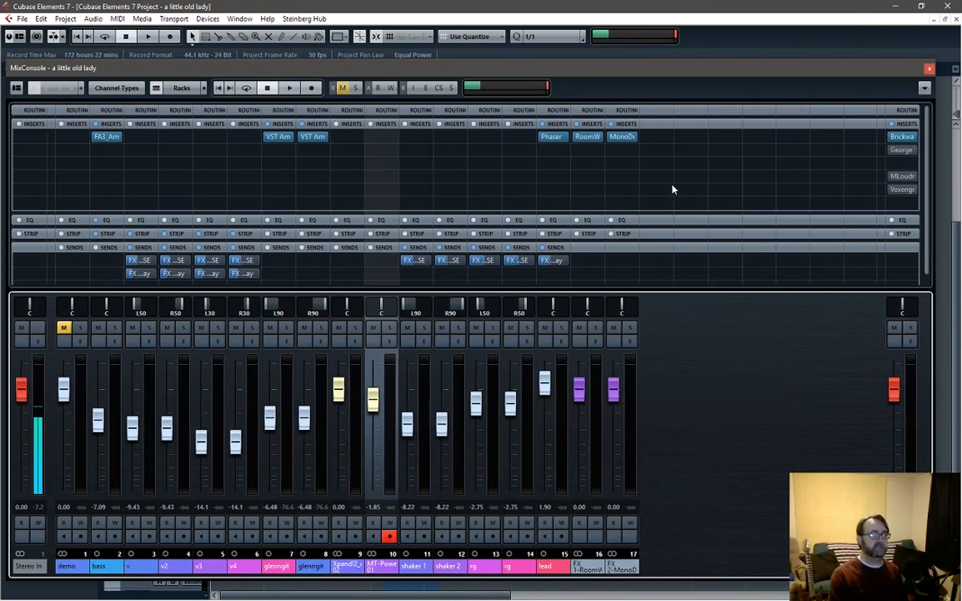
key("g")
key("g")
key("g")
key("g")
key("g")
key("h")
key("h")
key("h")
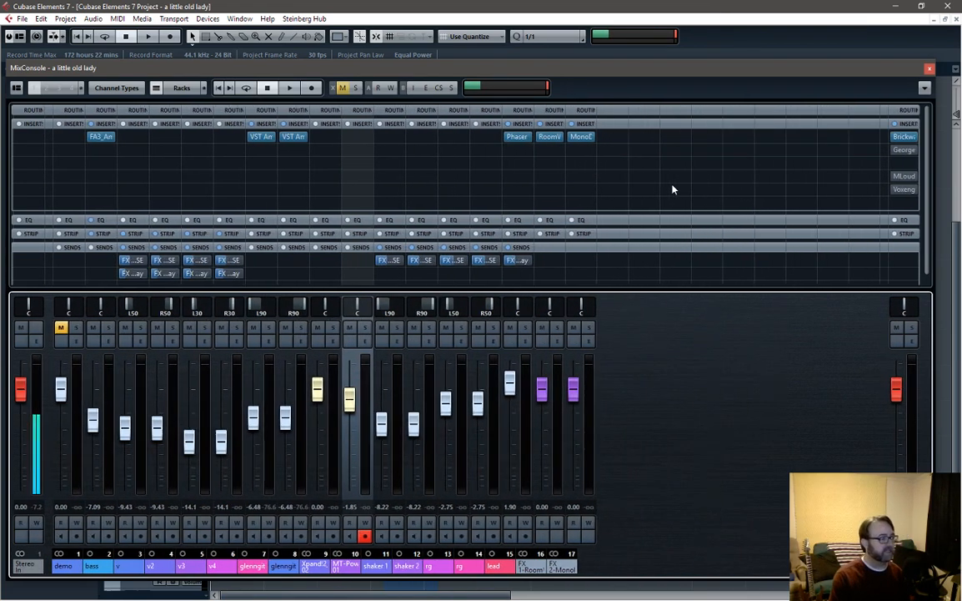
key("h")
key("h")
key("h")
key("h")
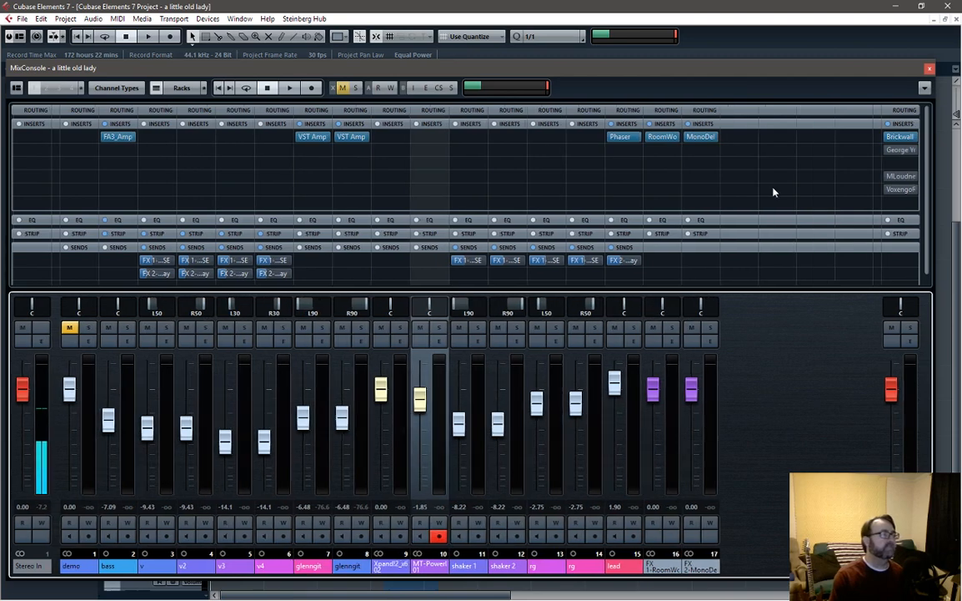
key("h")
key("h")
key("h")
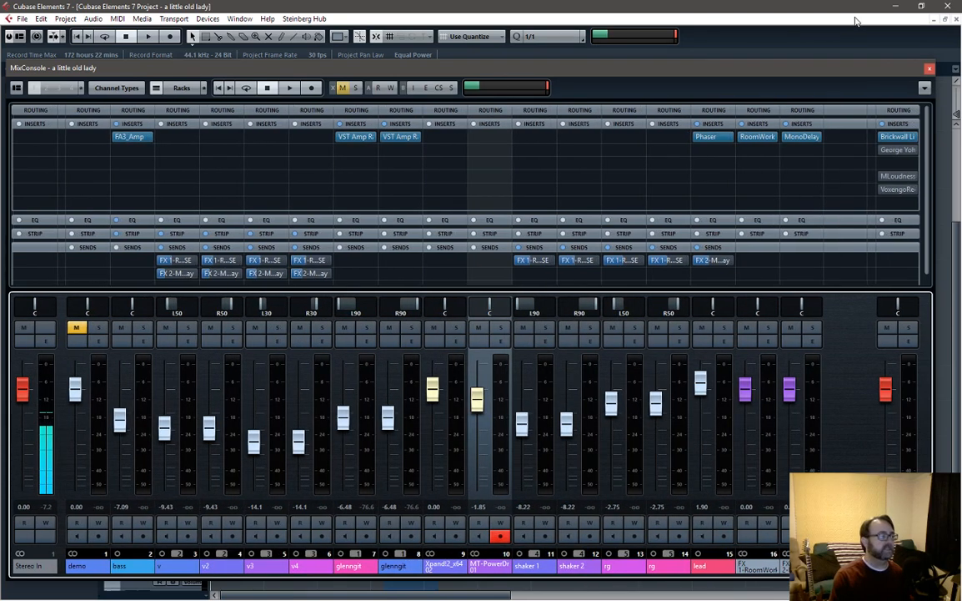
key("F3")
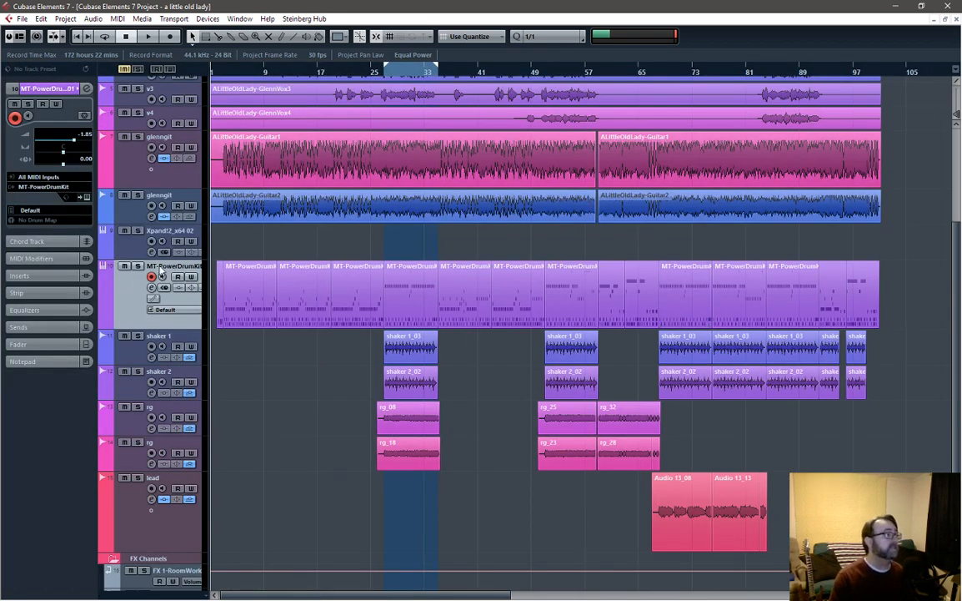
Step: Replace the MT-PowerDrumKit track's instrument with HALionOne and load the SR Beautiful Baby Kit preset from the Drum&Perc category
left_click(46, 187)
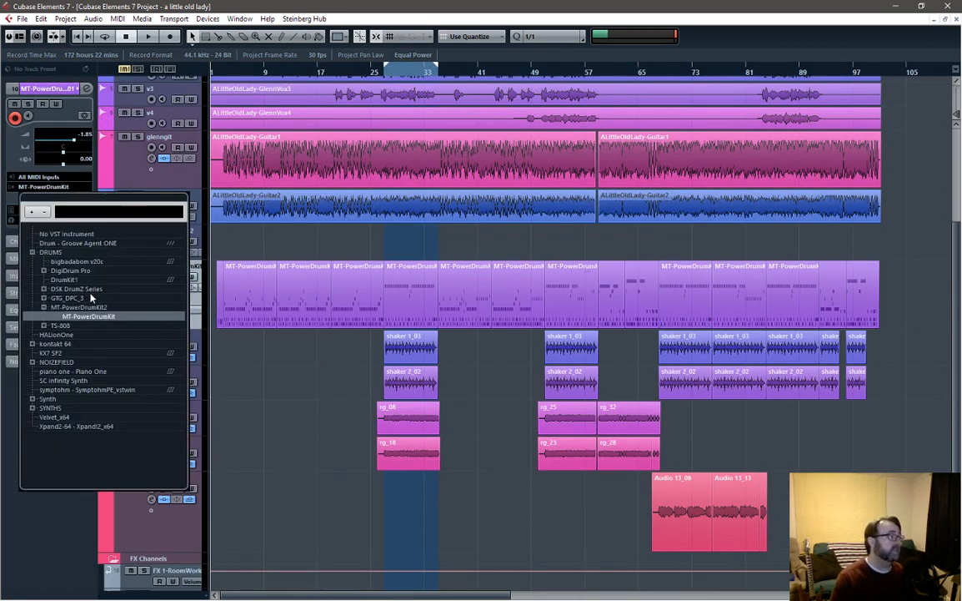
left_click(43, 336)
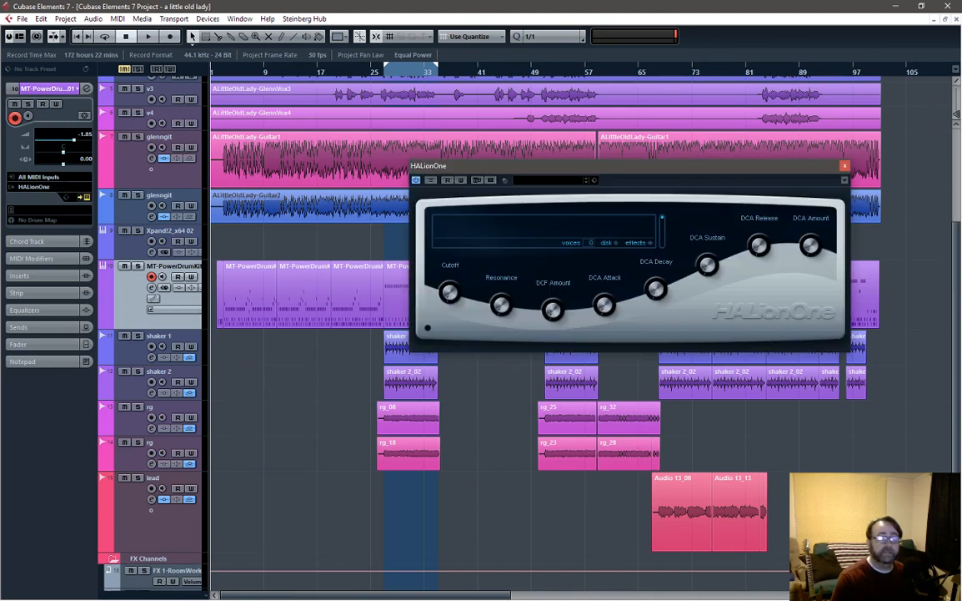
left_click(538, 185)
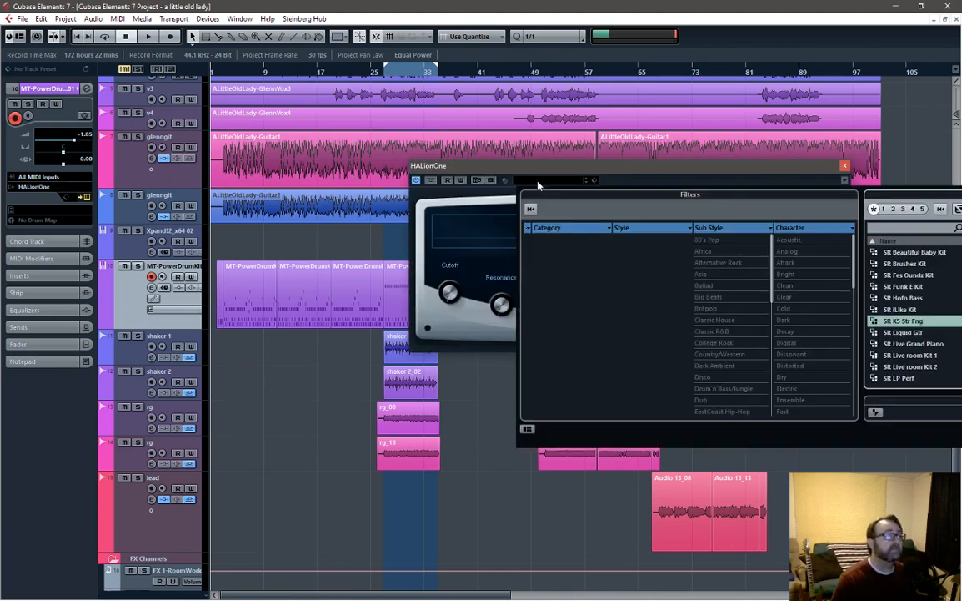
left_click(558, 288)
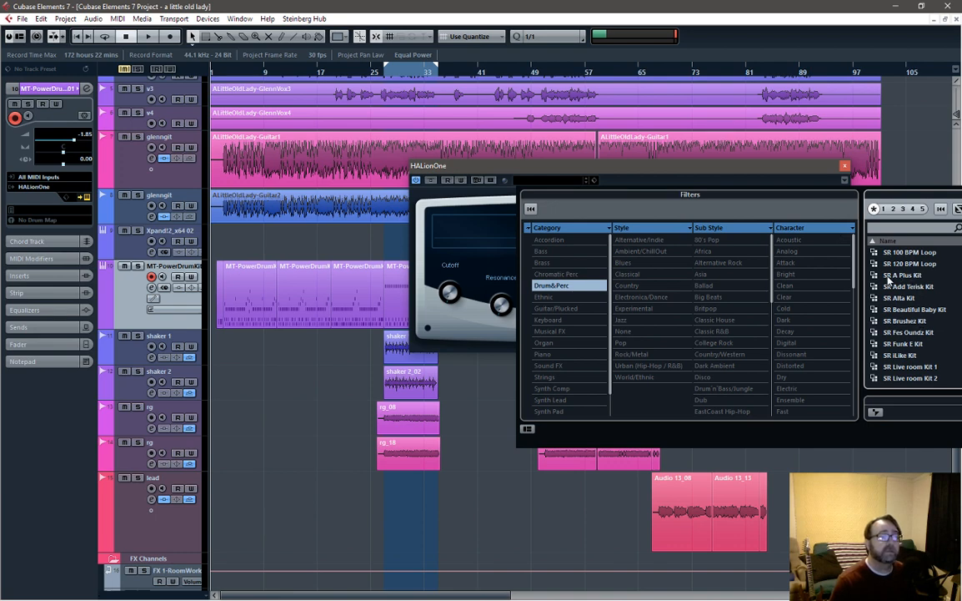
left_click(917, 310)
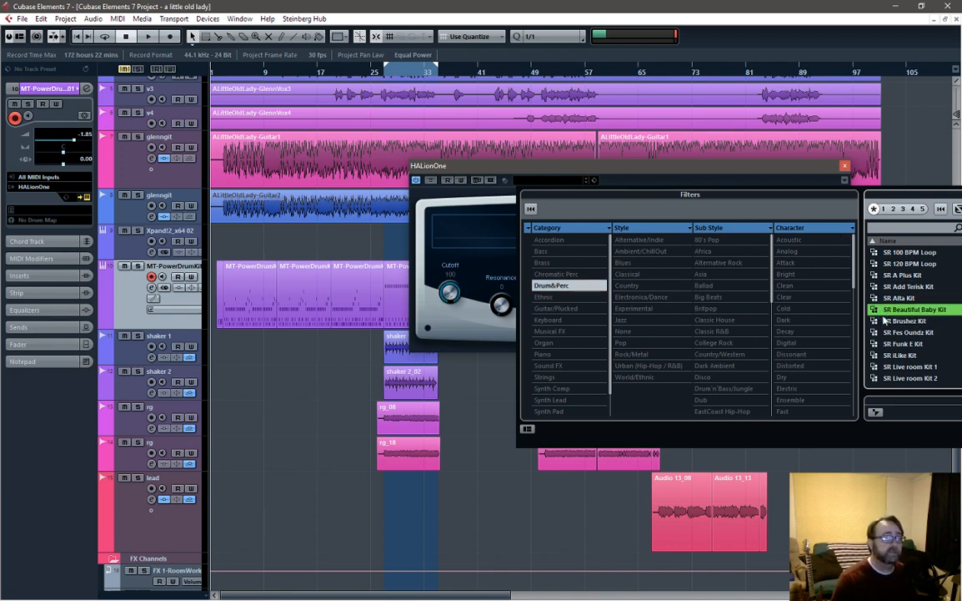
left_click(529, 176)
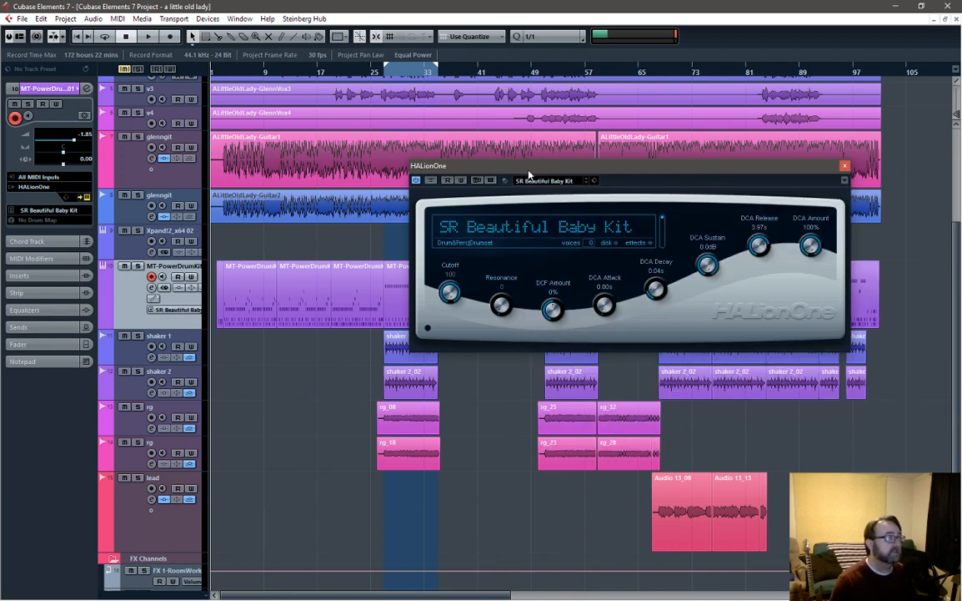
left_click_drag(570, 166, 520, 97)
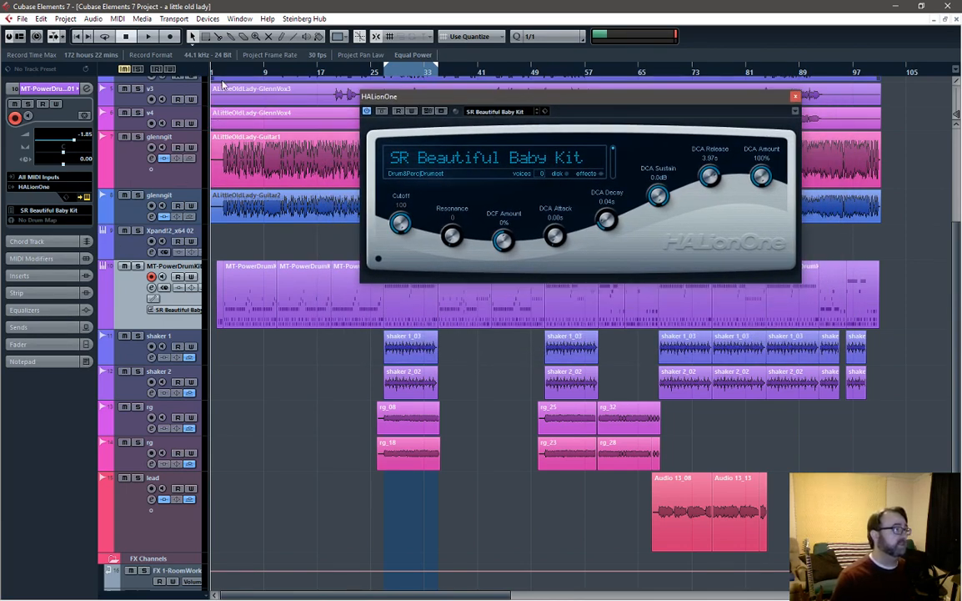
Step: Audition the drum track with the newly loaded kit, both within the mix and in solo
key("space")
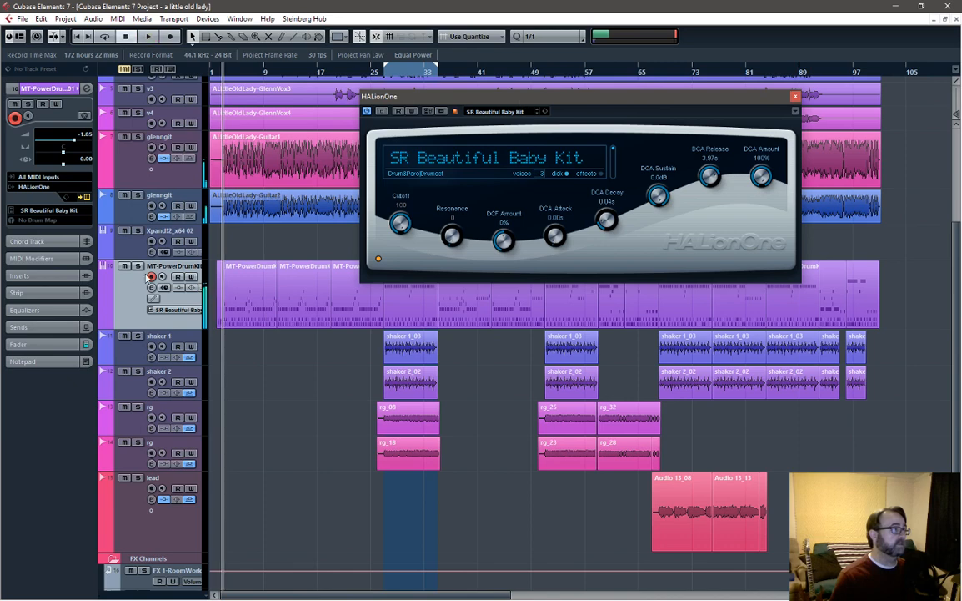
key("space")
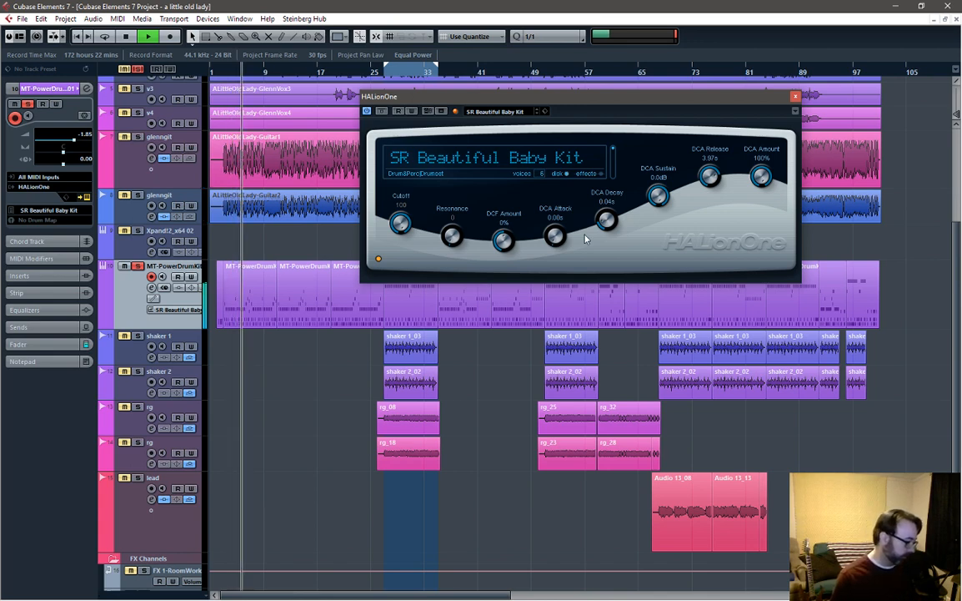
key("space")
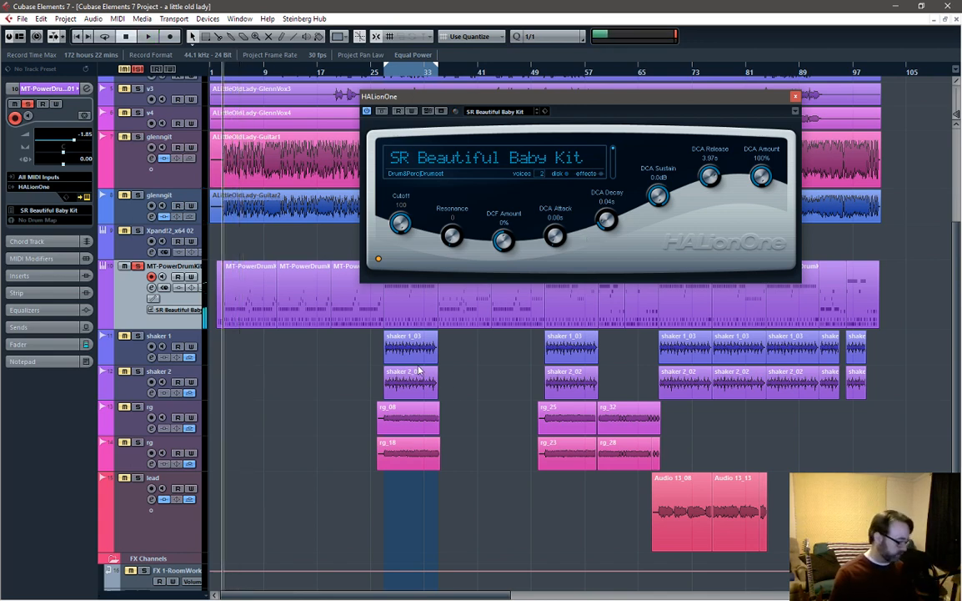
Step: Raise the drum channel's fader to 3.96 in the mixer while it plays in solo, and stop playback in the project view
key("F3")
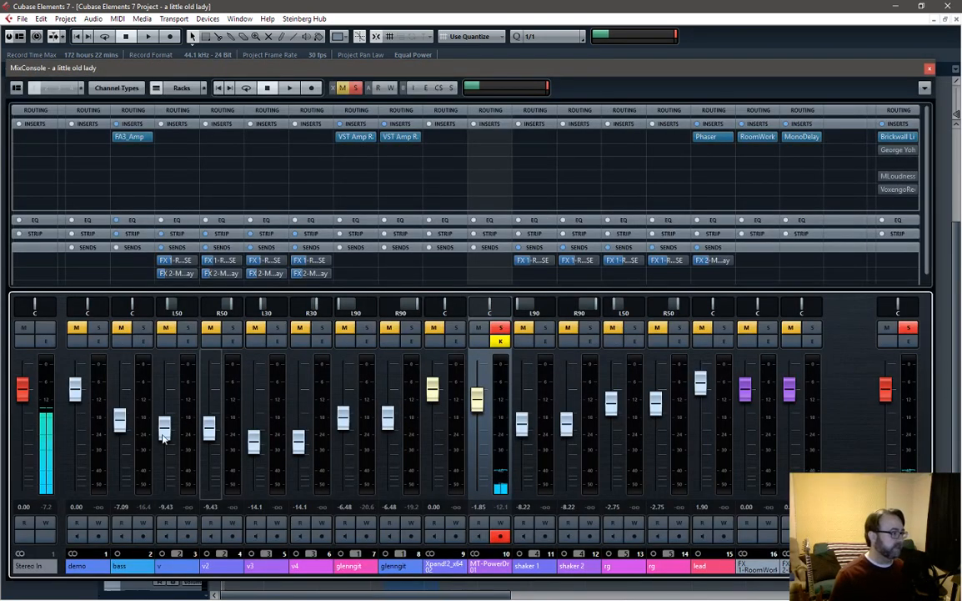
key("space")
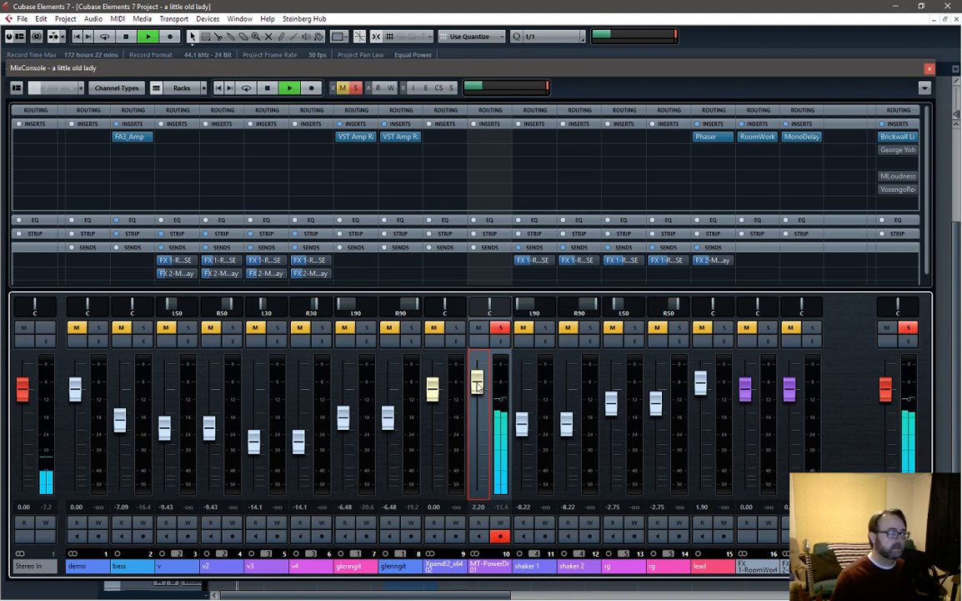
left_click_drag(478, 384, 478, 377)
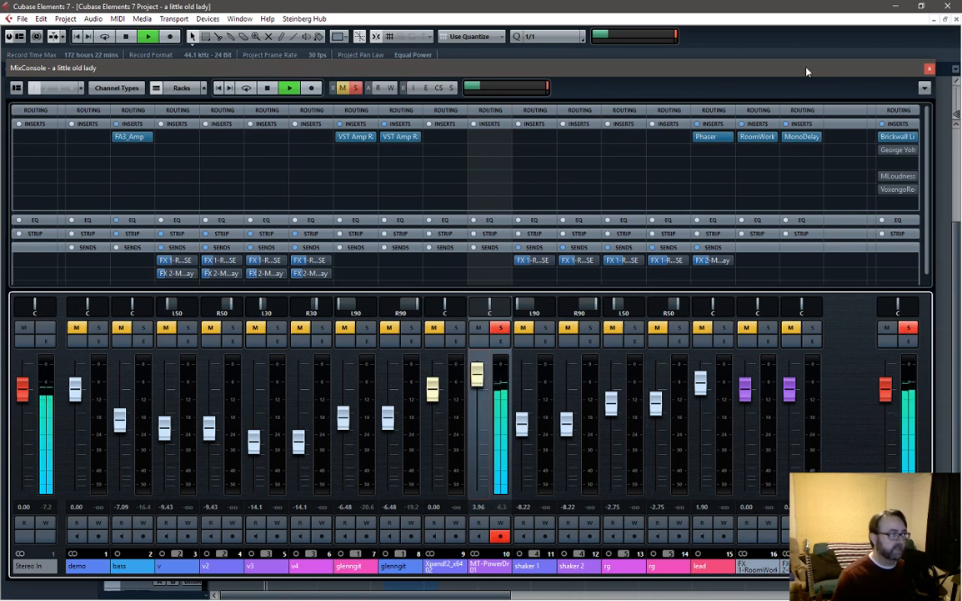
left_click(929, 70)
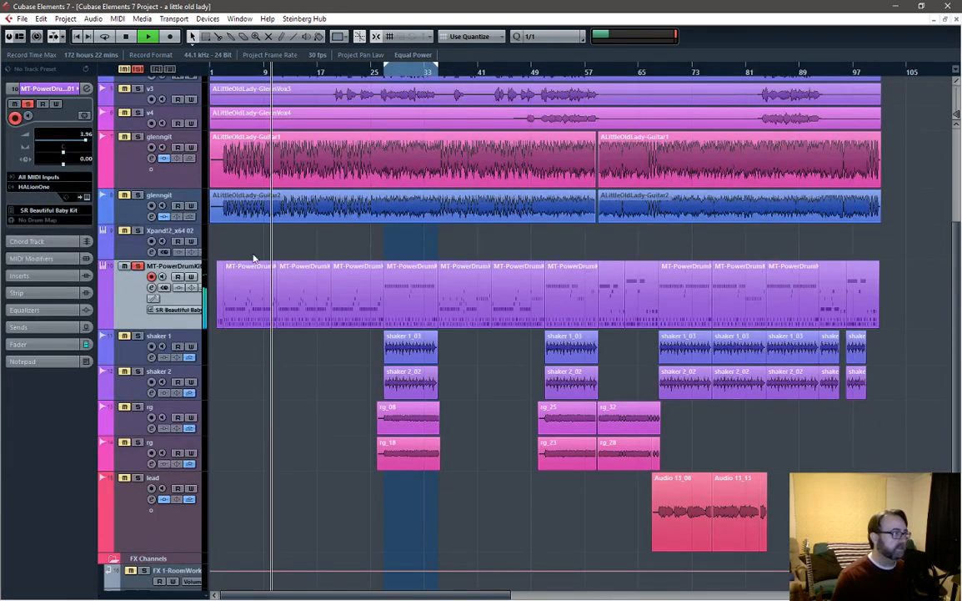
key("space")
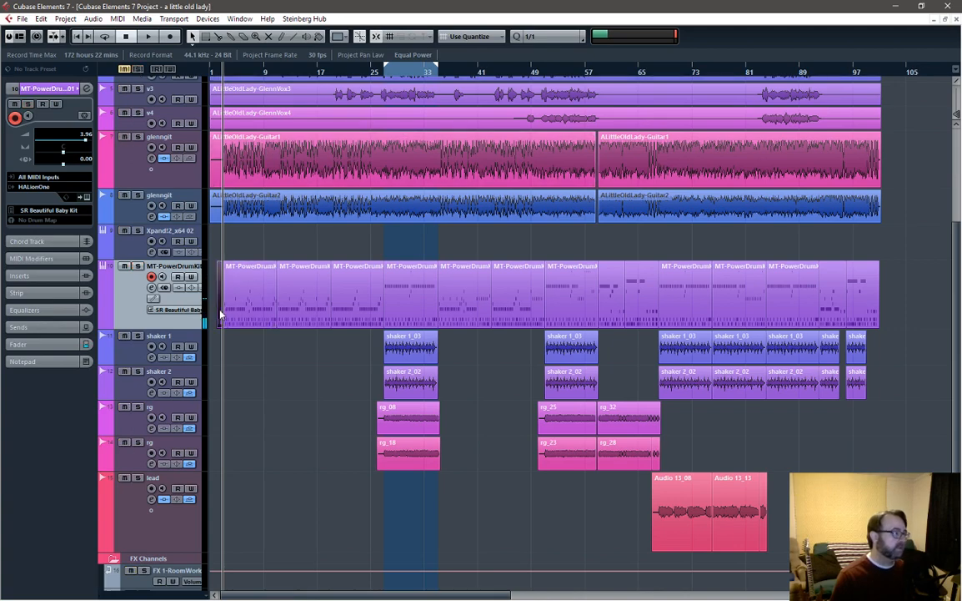
Step: Delete the short one-bar drum part that ends at bar 3, and play the full mix from just before bar 3
scroll(221, 316, "up", 5)
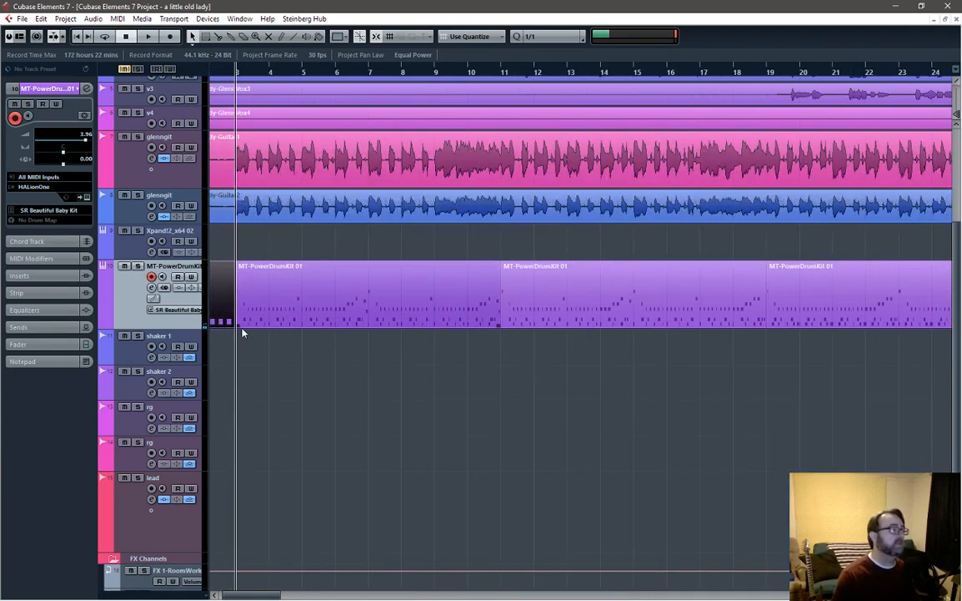
mouse_move(233, 326)
left_mouse_down()
mouse_move(204, 326)
mouse_move(261, 325)
mouse_move(243, 323)
left_mouse_up()
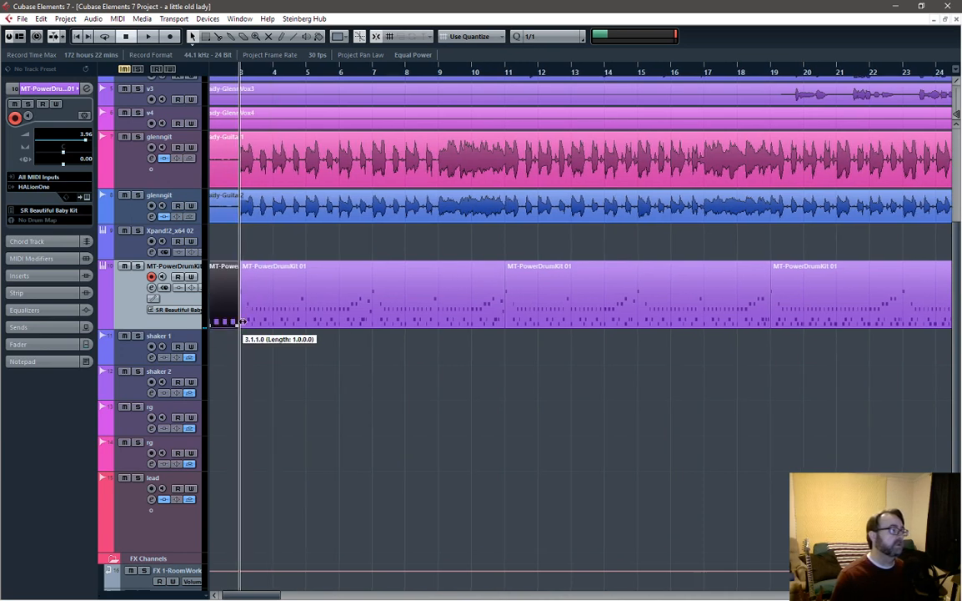
left_click(215, 286)
key("Delete")
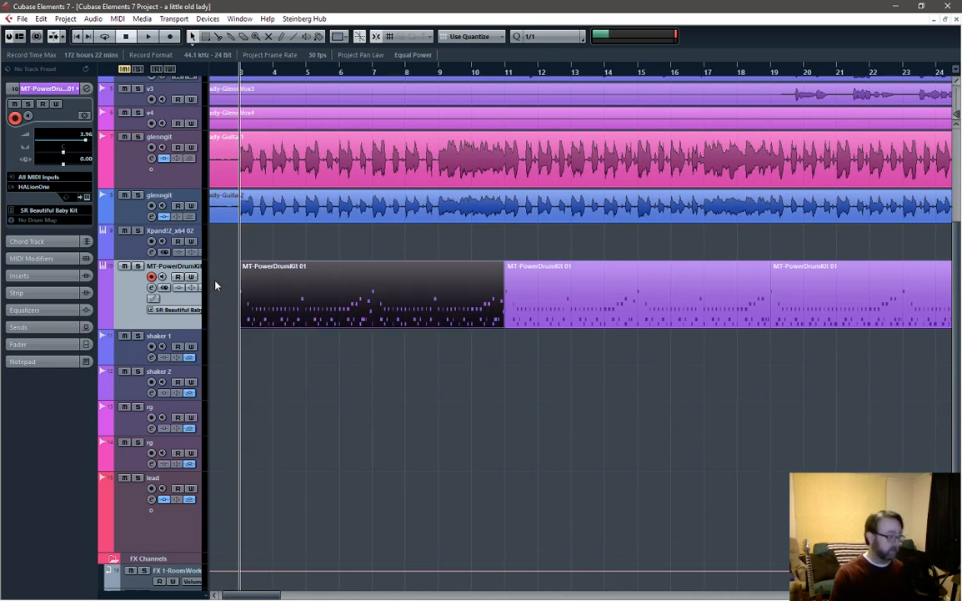
left_click(218, 72)
key("space")
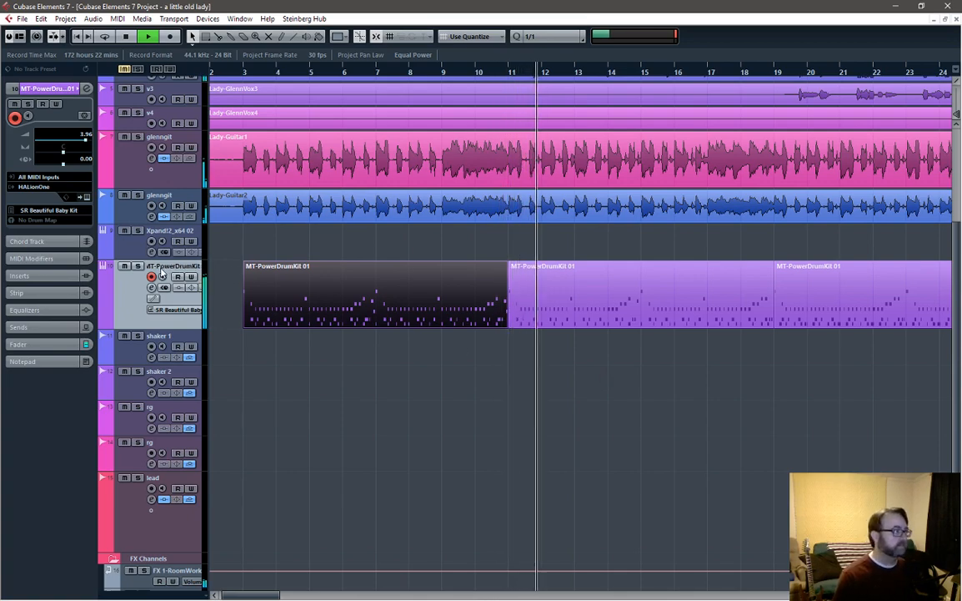
Step: Boost the drum channel's high-mid EQ band by about 6.8 dB at 2.25 kHz, sweeping its frequency by ear
key("F3")
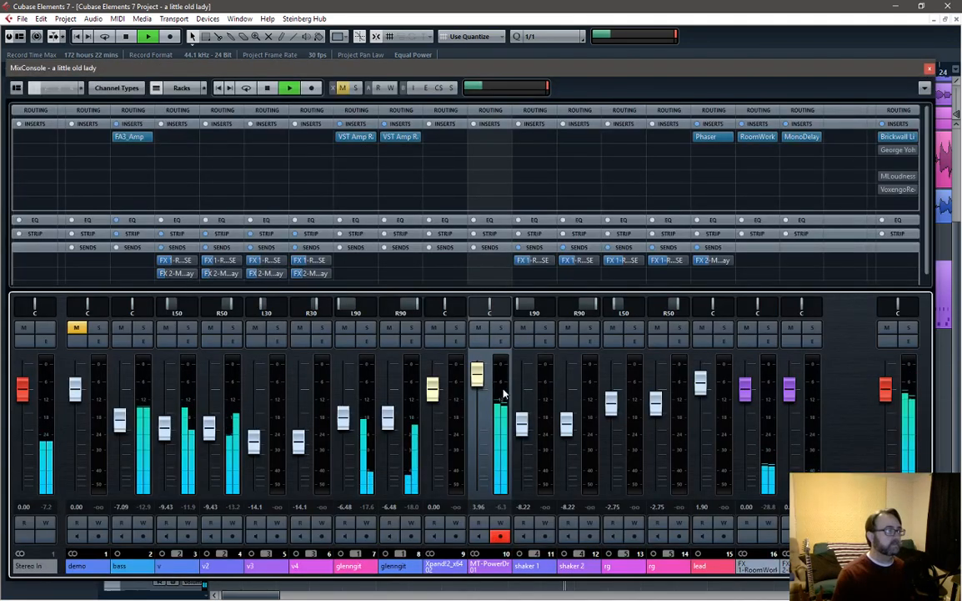
left_click(500, 340)
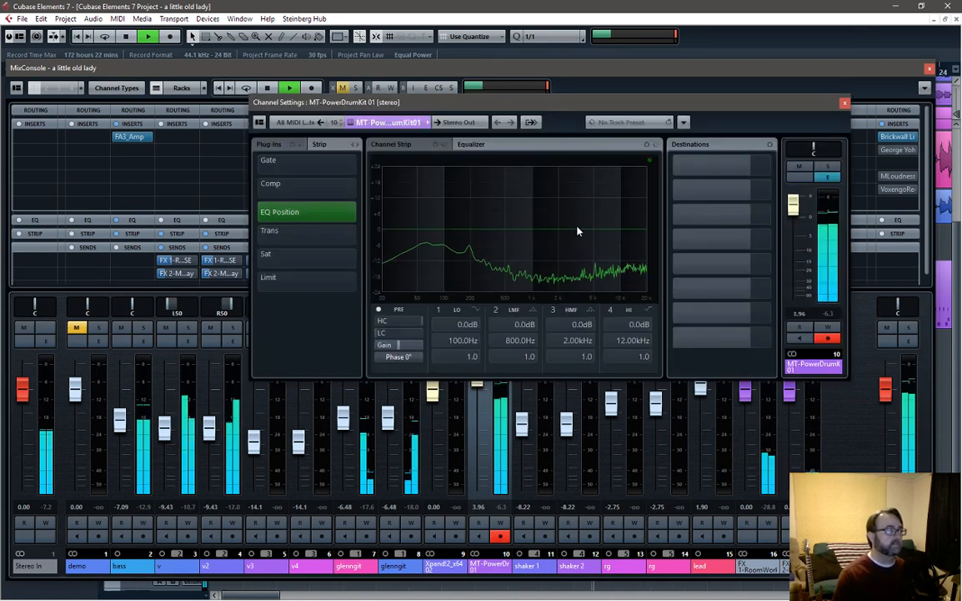
left_click_drag(561, 235, 561, 216)
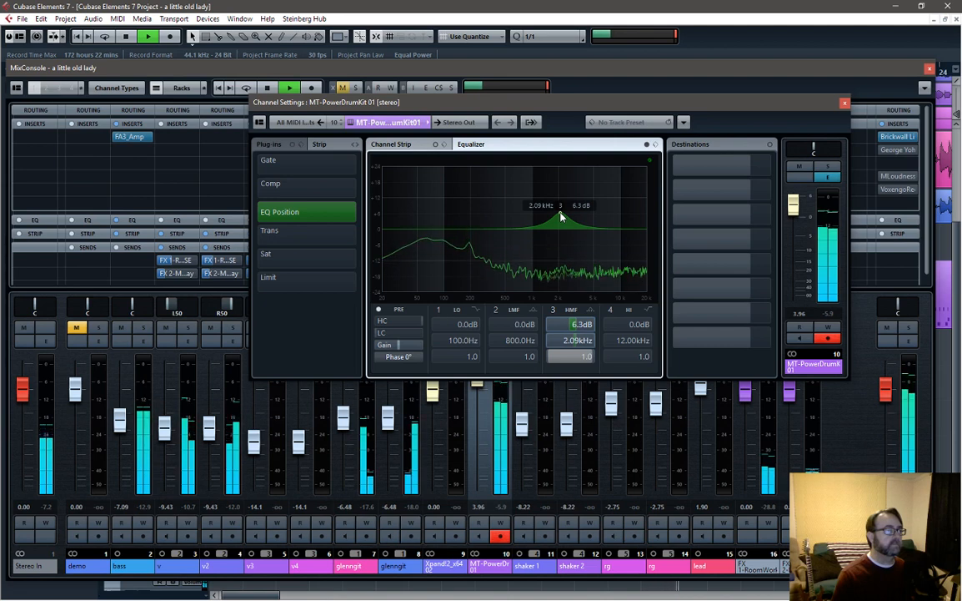
key("space")
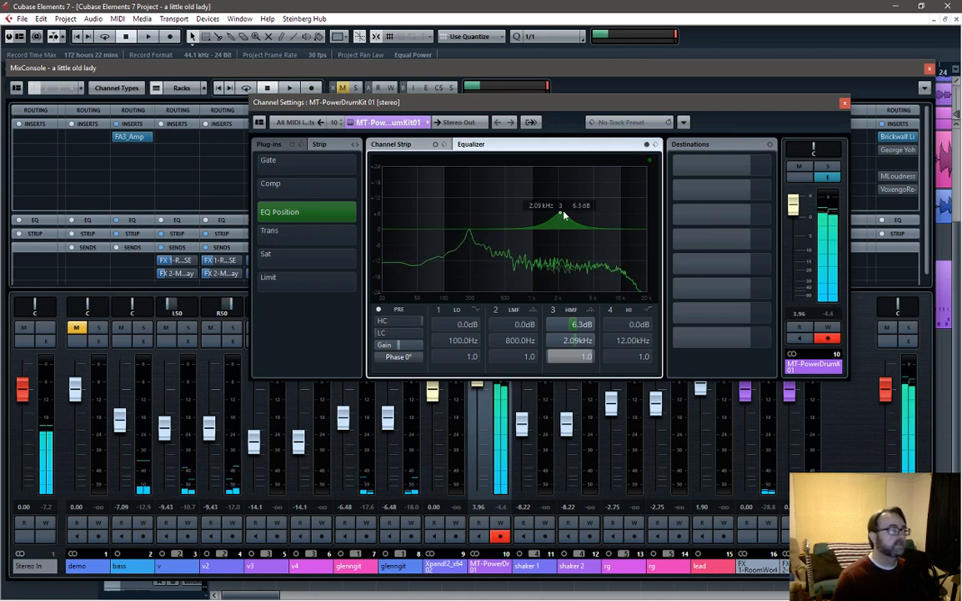
left_click_drag(560, 215, 535, 218)
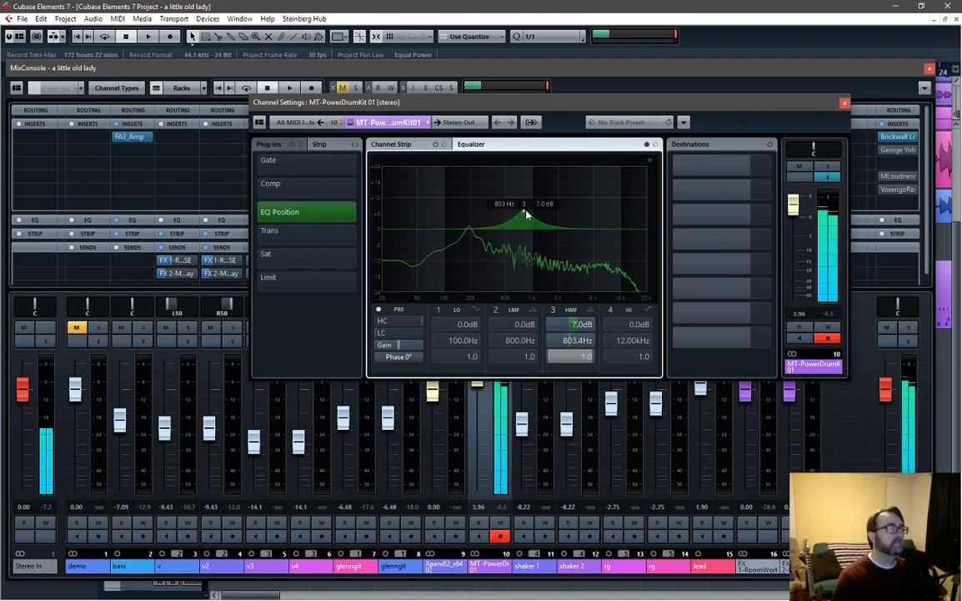
left_click_drag(525, 215, 564, 216)
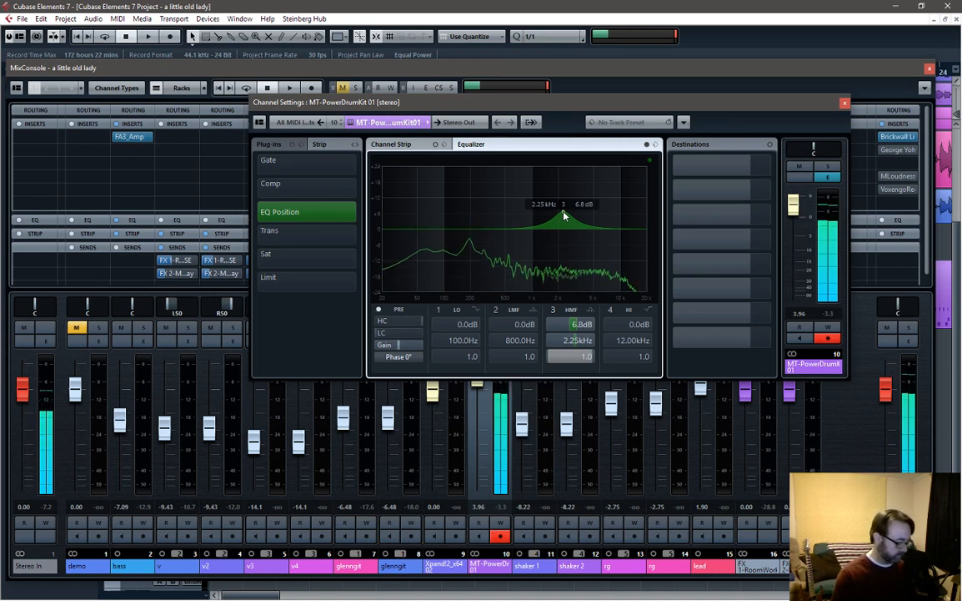
Step: Enable the drum channel's low EQ band and boost it by about 7.2 dB at 49.1 Hz during playback
key("space")
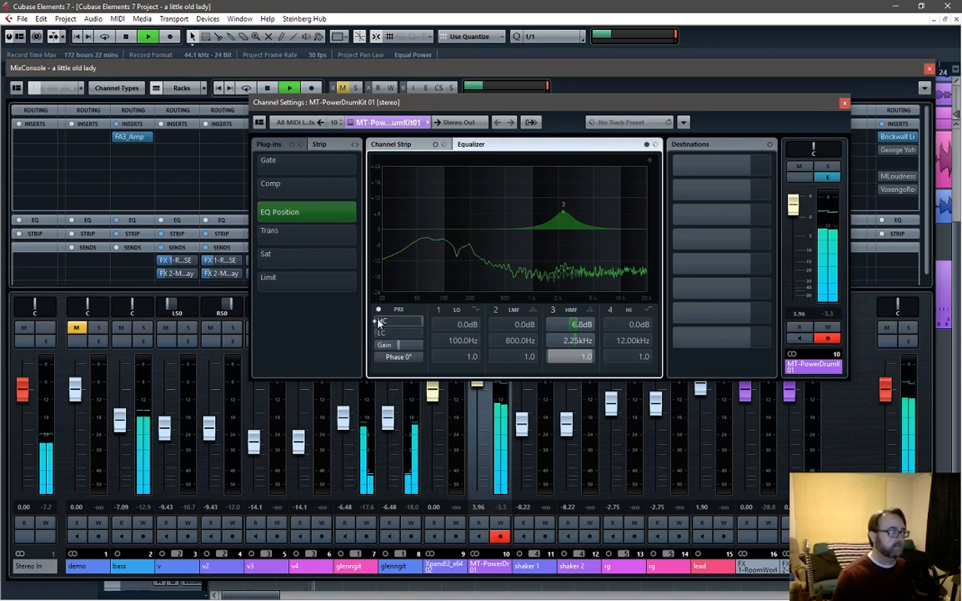
left_click(437, 311)
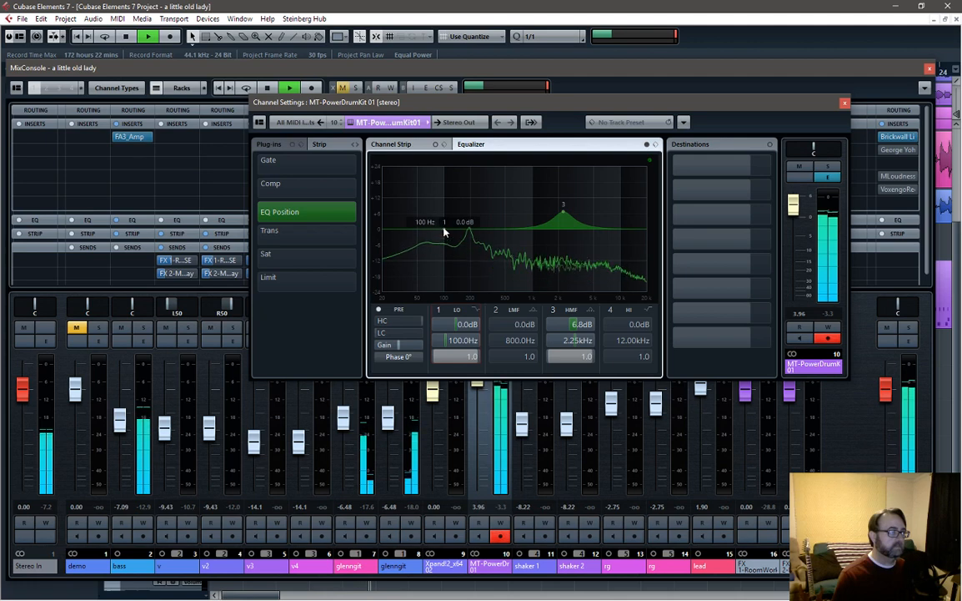
left_click_drag(445, 233, 417, 215)
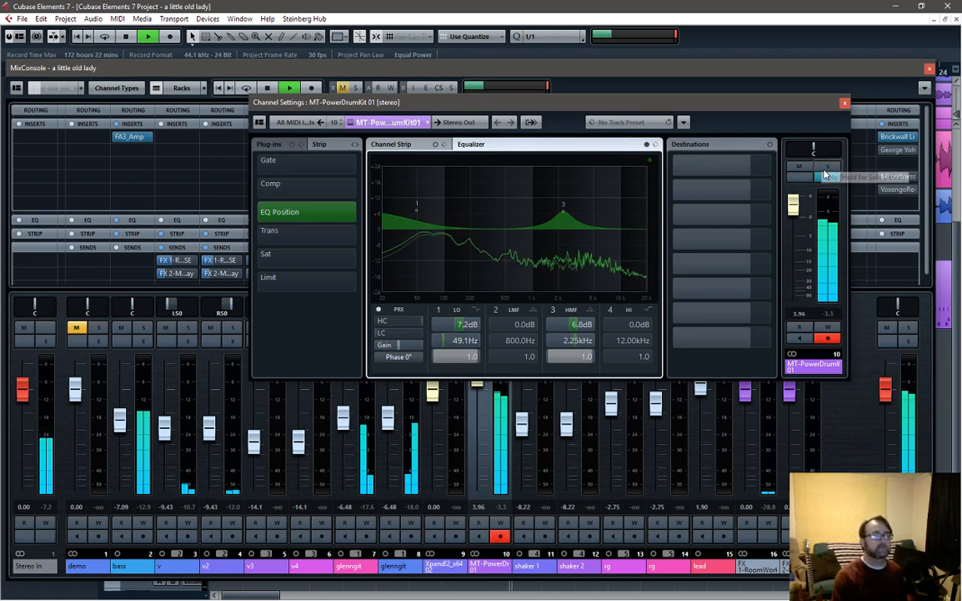
Step: Solo the drum channel, add a send to FX 1-RoomWorks SE at a level of -11.2, and turn the solo off
left_click(825, 171)
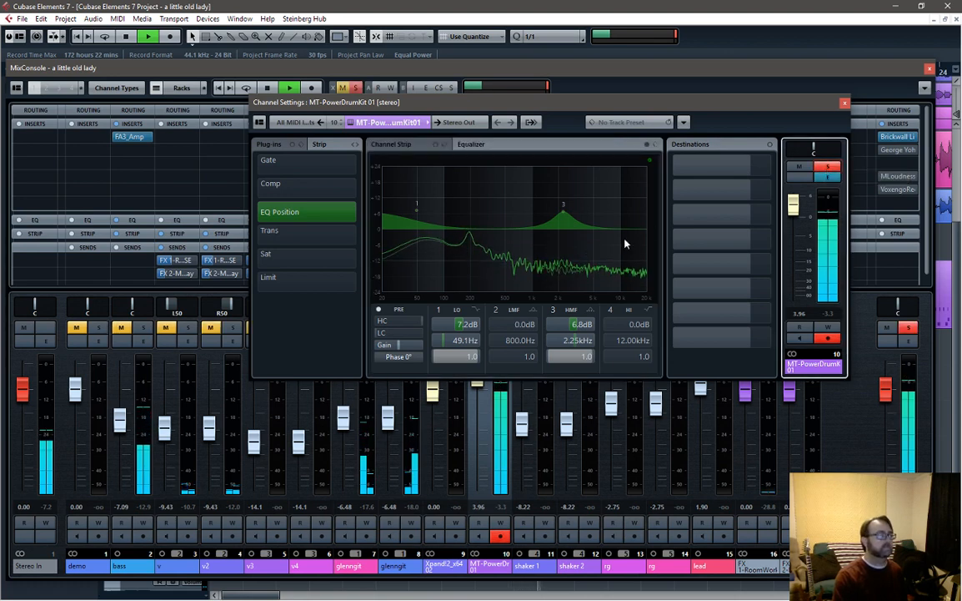
left_click(768, 168)
left_click(731, 201)
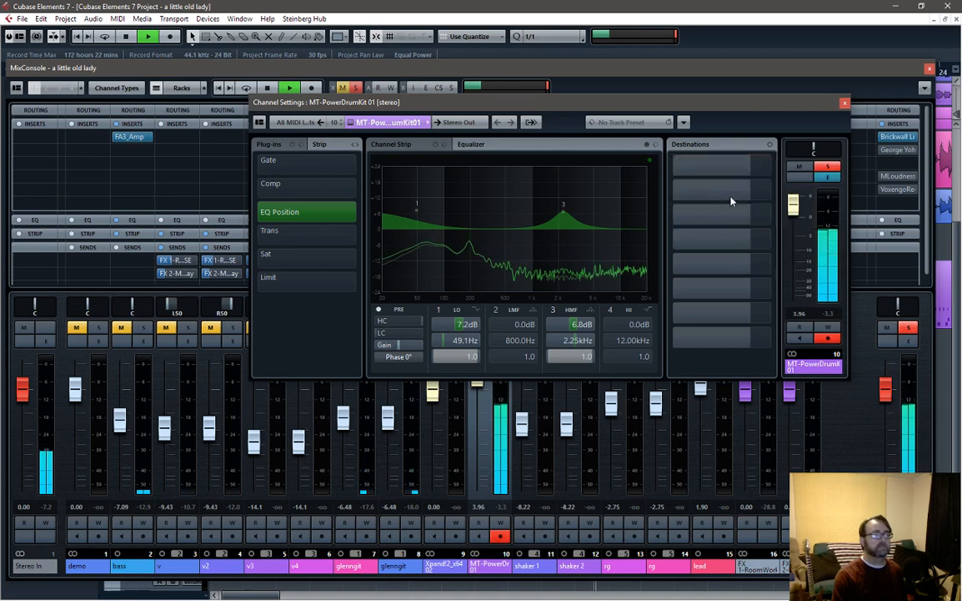
left_click(677, 166)
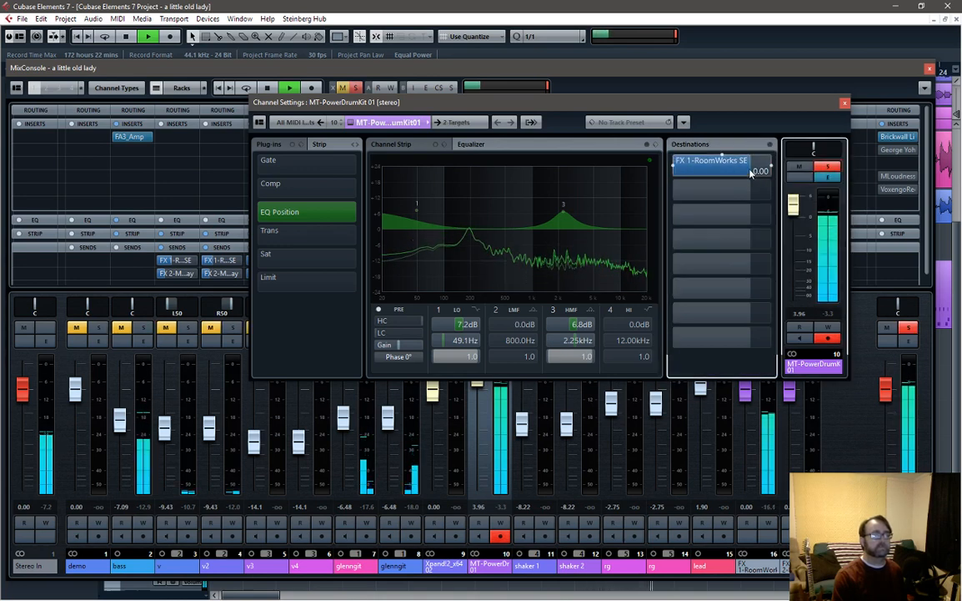
left_click_drag(754, 171, 712, 182)
left_click(825, 168)
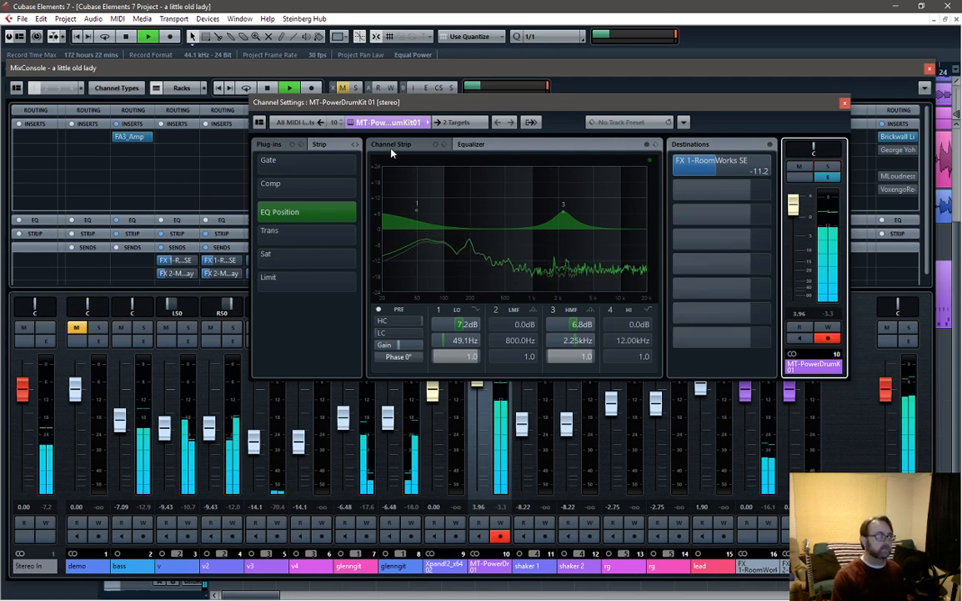
Step: Reduce the drum channel's high-mid EQ boost to about 5.0 dB at 2.22 kHz and close its channel settings
left_click_drag(571, 217, 567, 221)
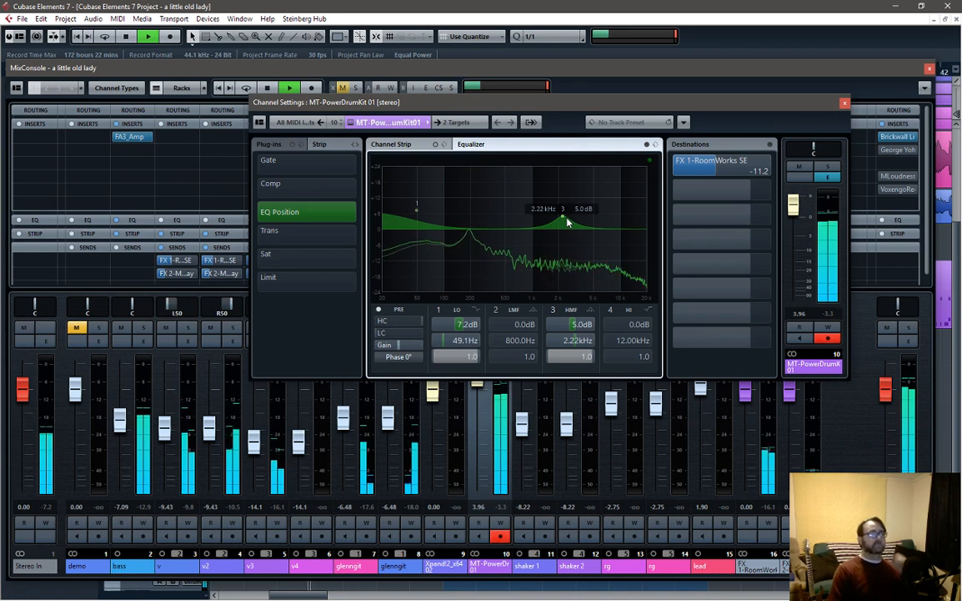
left_click(844, 105)
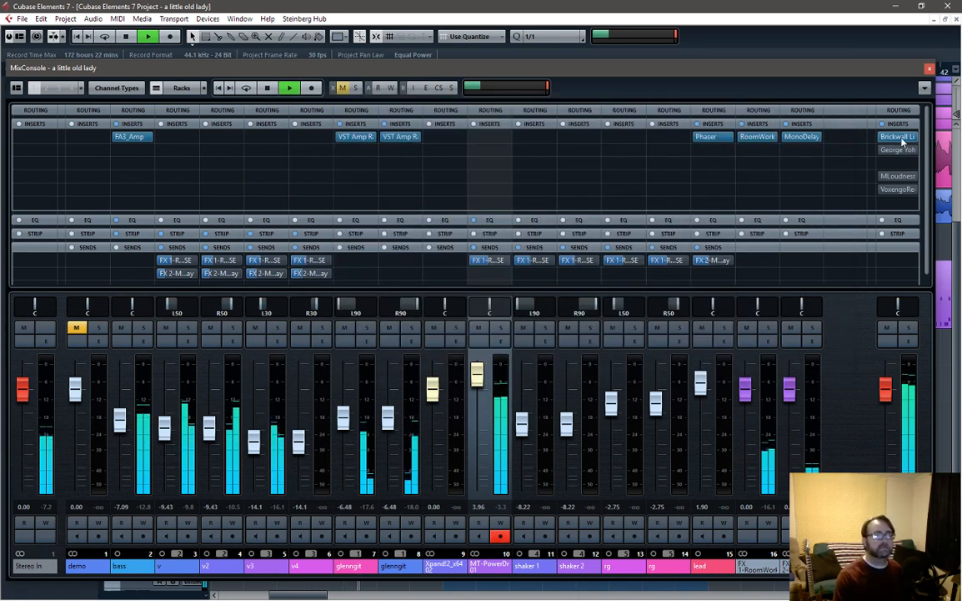
Step: Open the Stereo Out channel's settings and examine the equalizer's frequency spectrum during playback
left_click(899, 221)
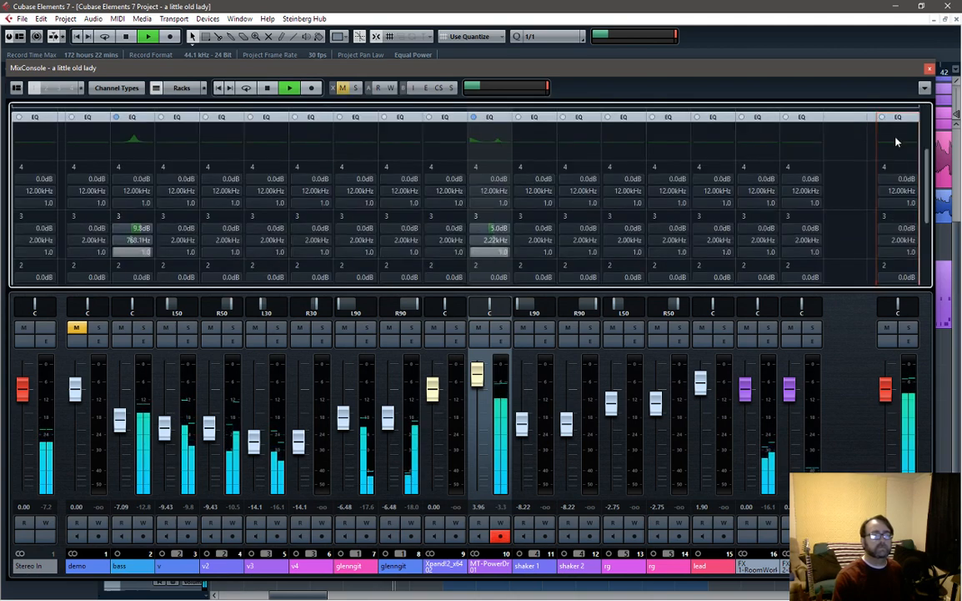
left_click(897, 118)
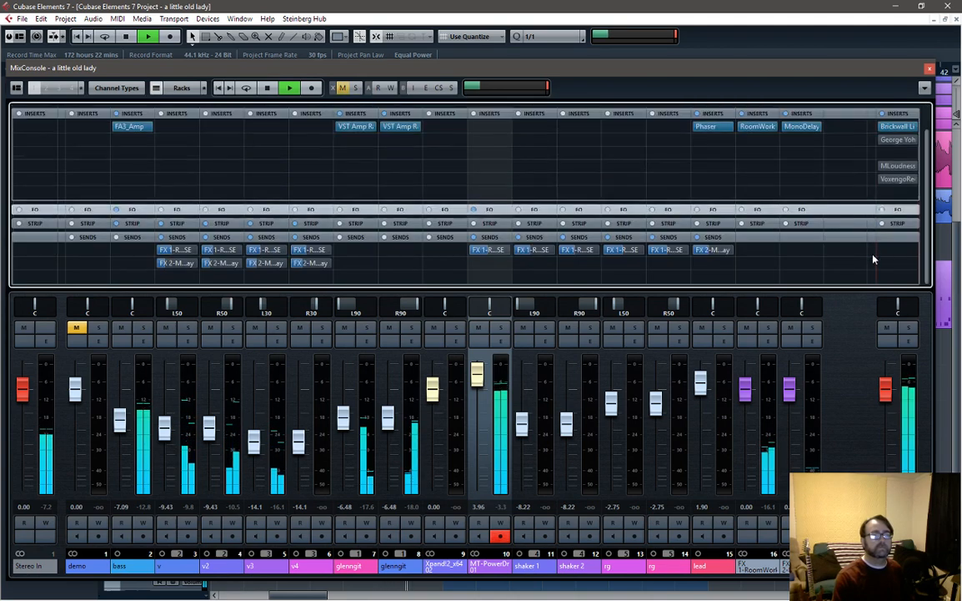
left_click(912, 342)
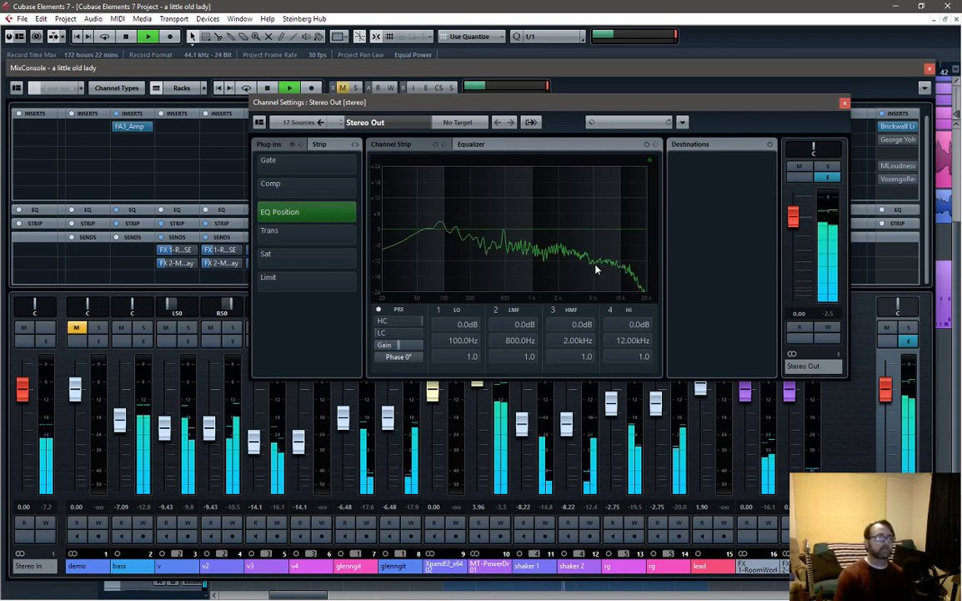
Step: Lower the rg faders to -4.56 and the shaker faders to -11.8, set the bass to -6.82, and close the mixer
left_click(613, 408)
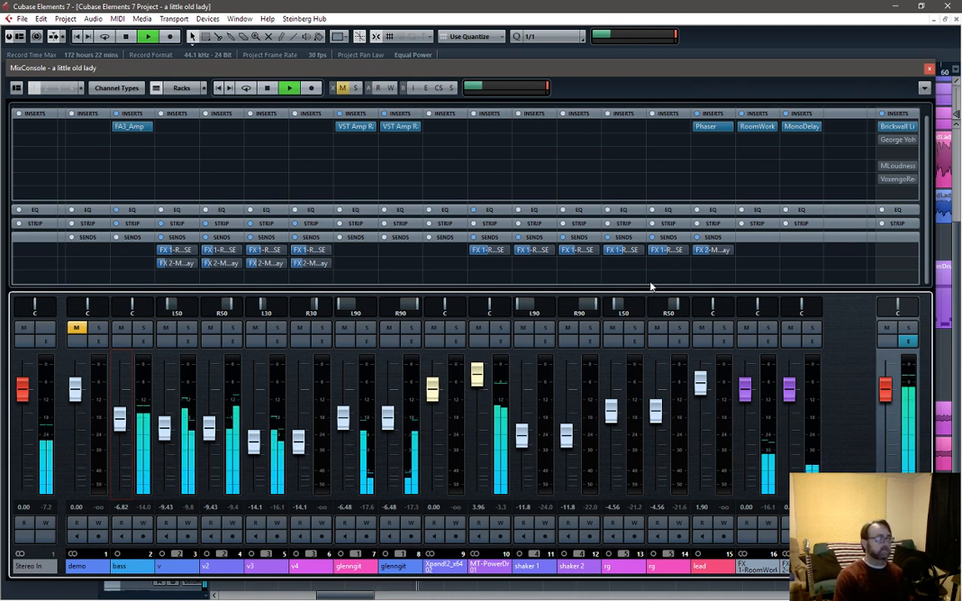
left_click(931, 68)
left_click(844, 101)
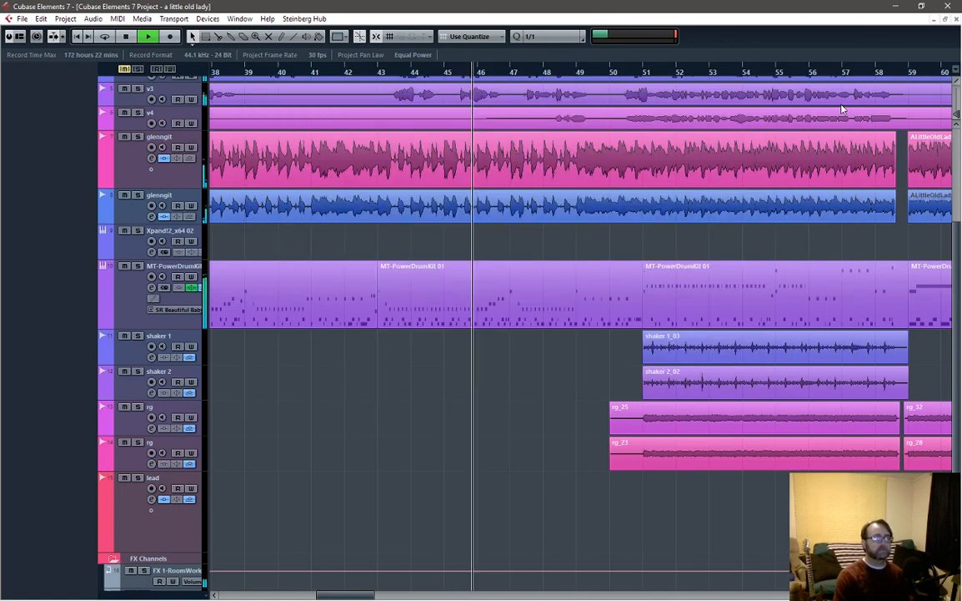
Step: Solo the bass track, listen to the stop section leading into bar 68, and stop playback with the cursor at bar 67
scroll(533, 426, "down", 5)
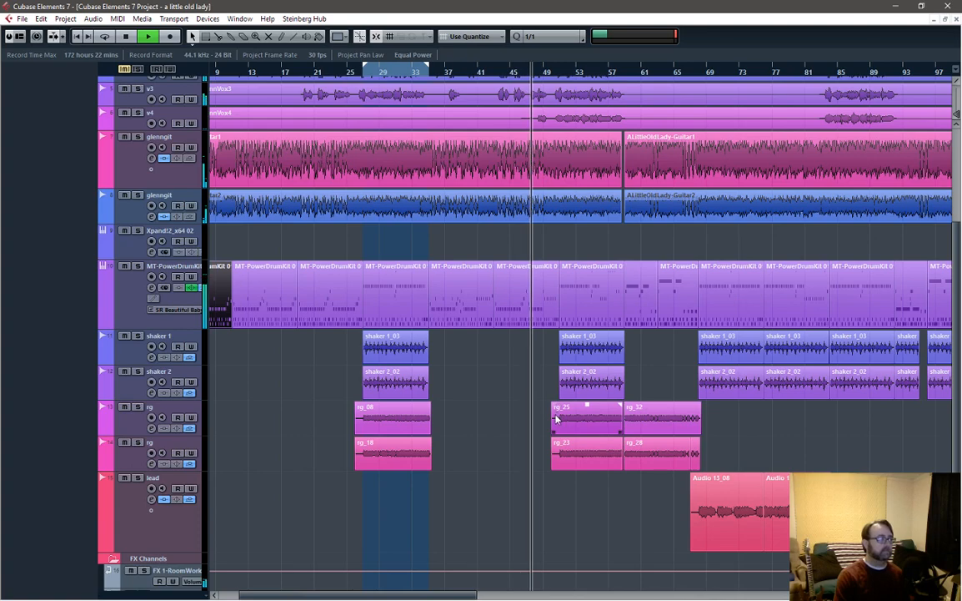
scroll(514, 417, "down", 2)
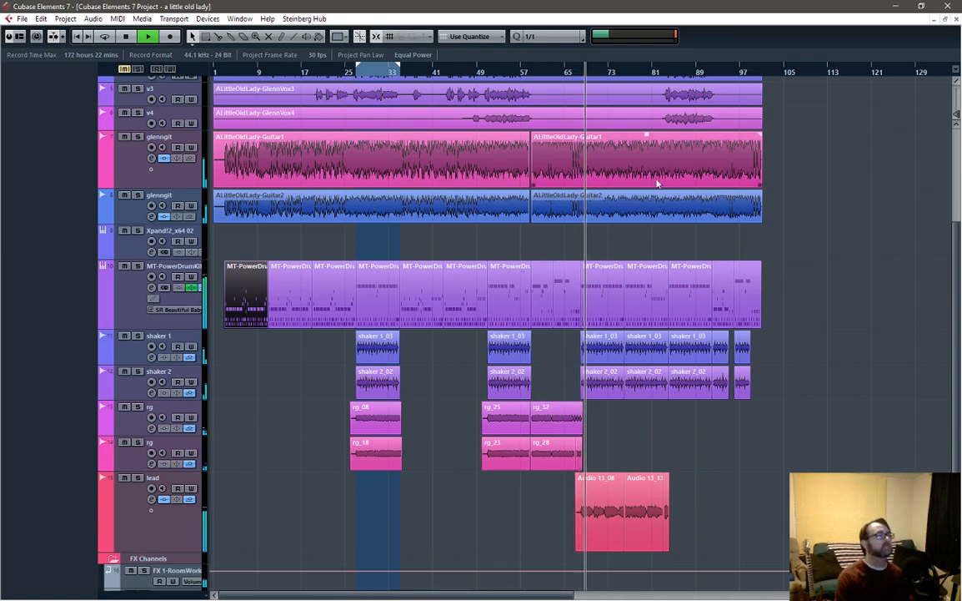
scroll(750, 234, "up", 4)
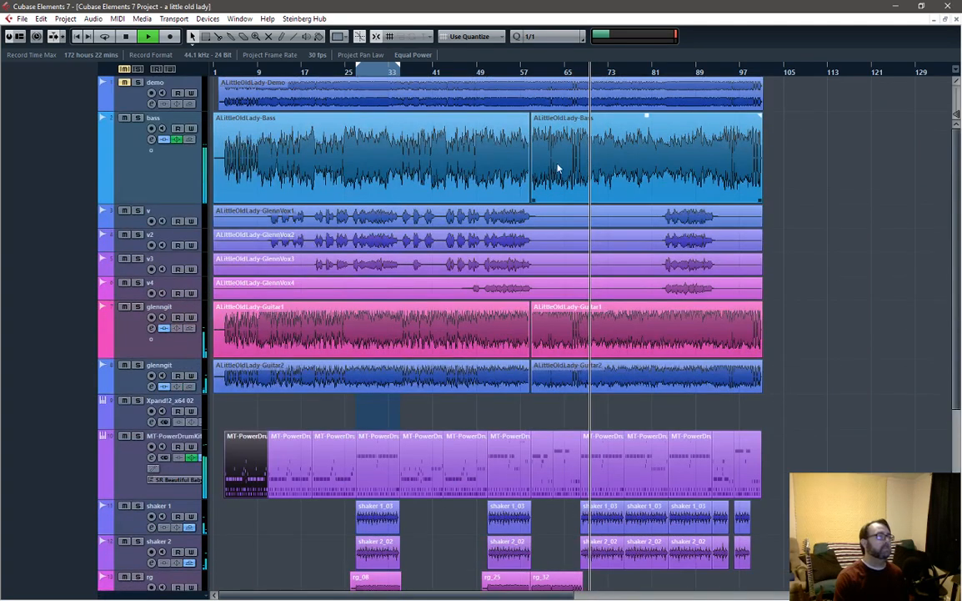
left_click(564, 72)
scroll(588, 164, "up", 8)
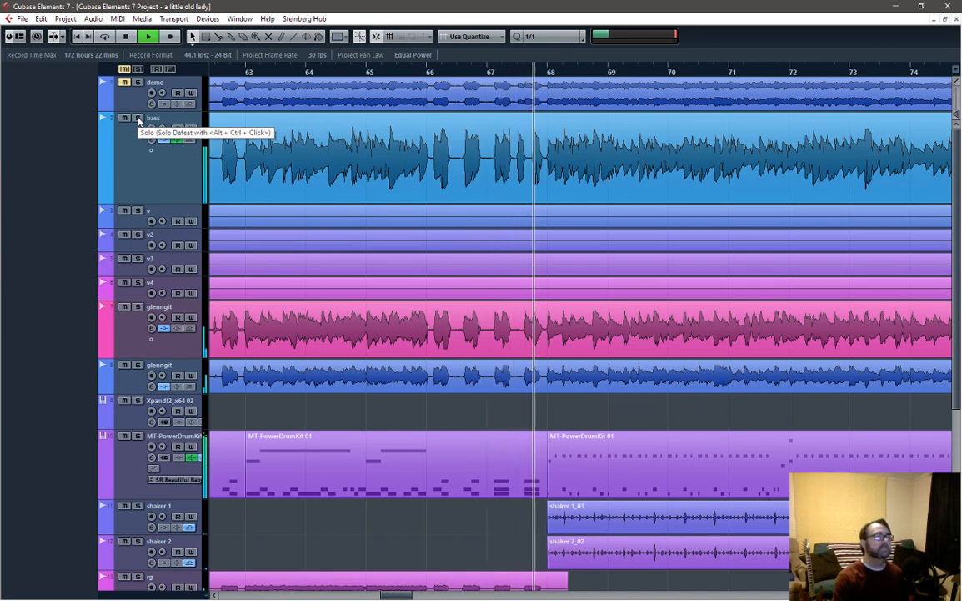
left_click(139, 119)
left_click(516, 76)
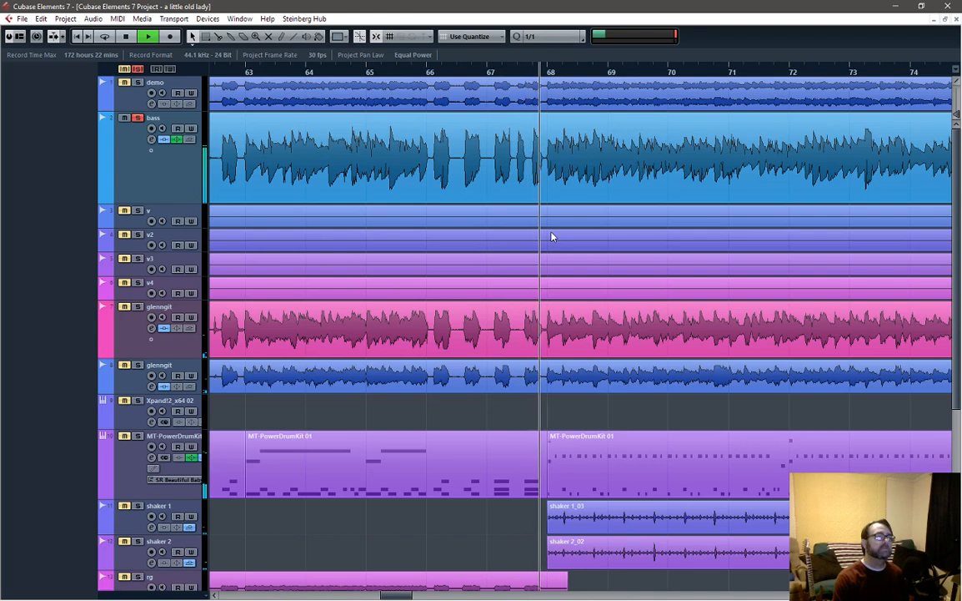
key("space")
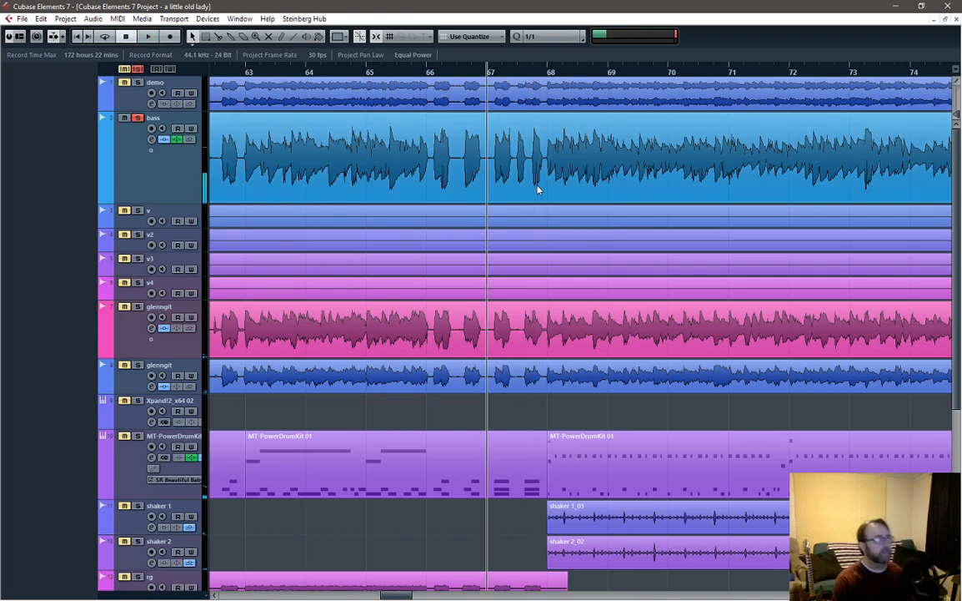
Step: Set the quantize grid to 1/16 and split the bass event at about 67.3.1 and 67.4.1
scroll(538, 190, "up", 5)
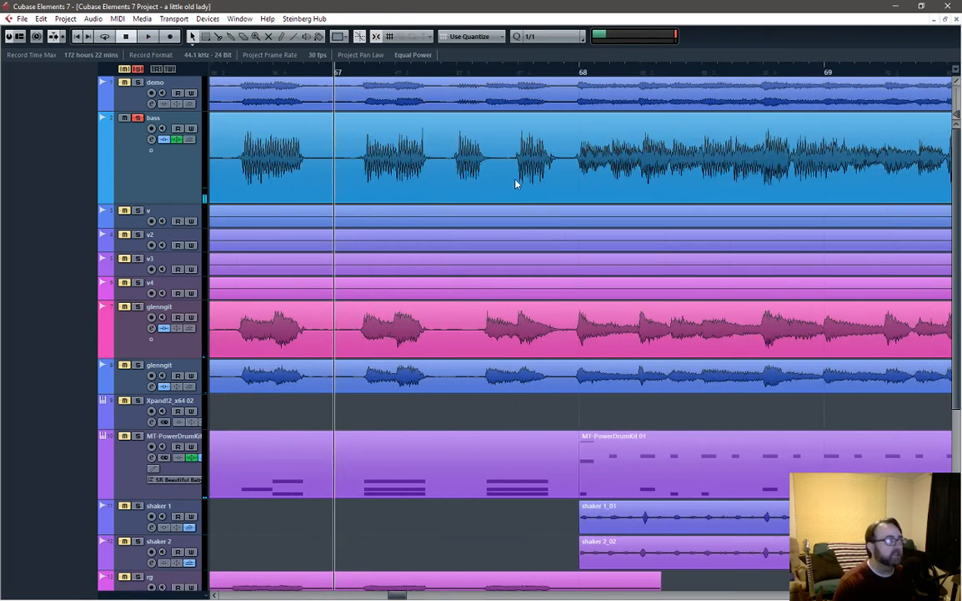
right_click(514, 182)
left_click(542, 180)
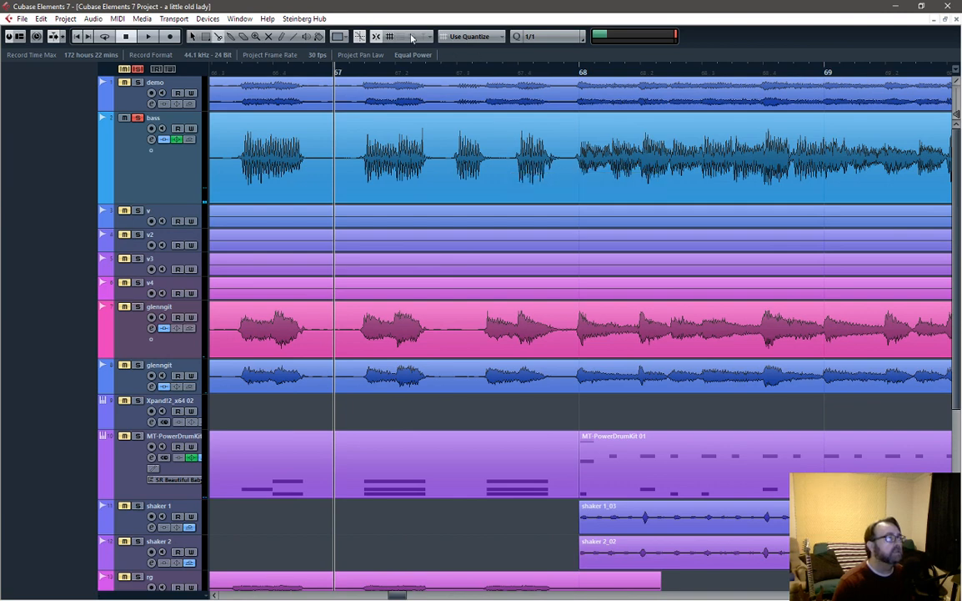
left_click(542, 38)
left_click(551, 101)
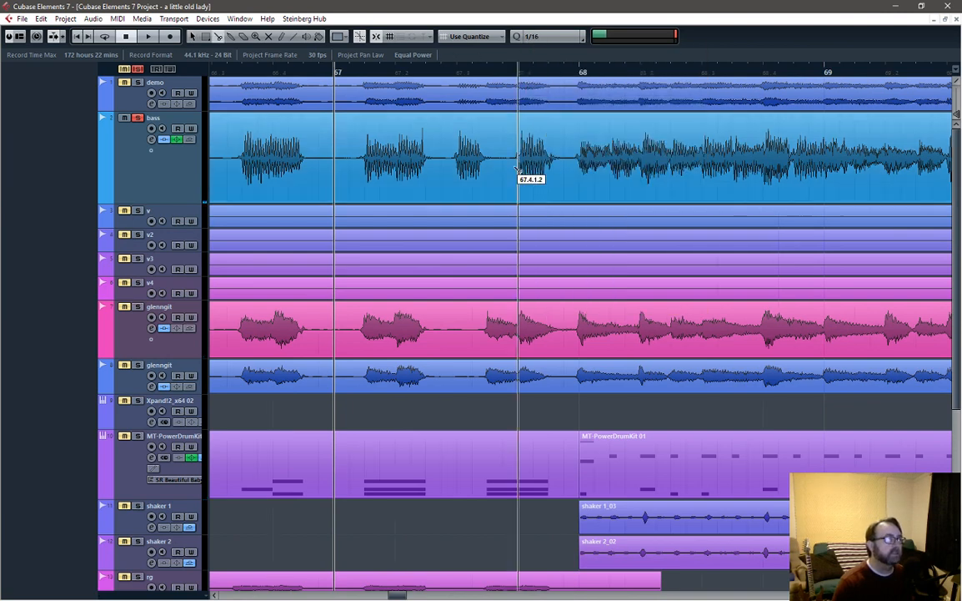
left_click(457, 192)
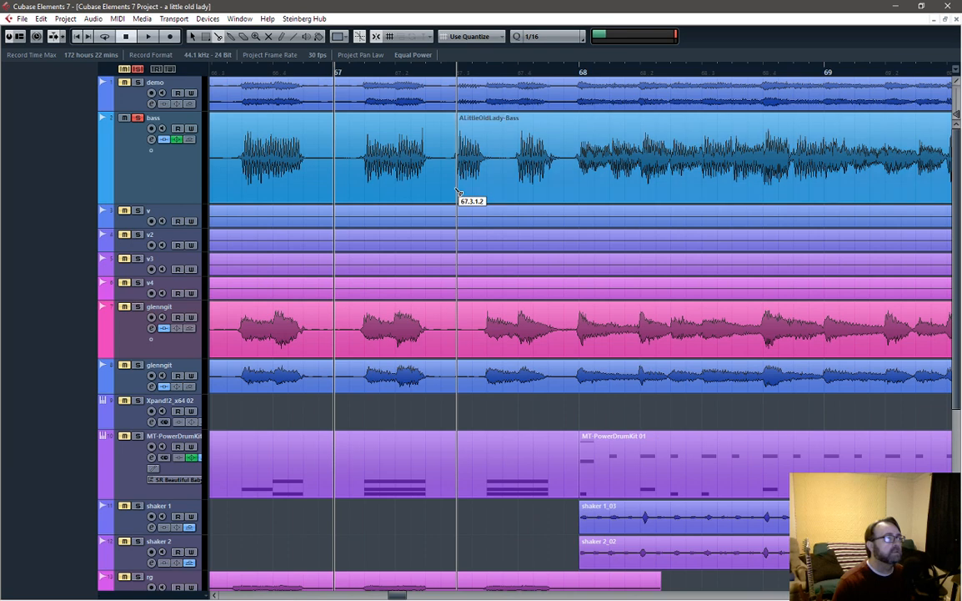
left_click(518, 188)
key("1")
Step: Trim the isolated bass slice to about an eighth note, move it to about 67.3.3, and audition it from bar 67
left_click(504, 184)
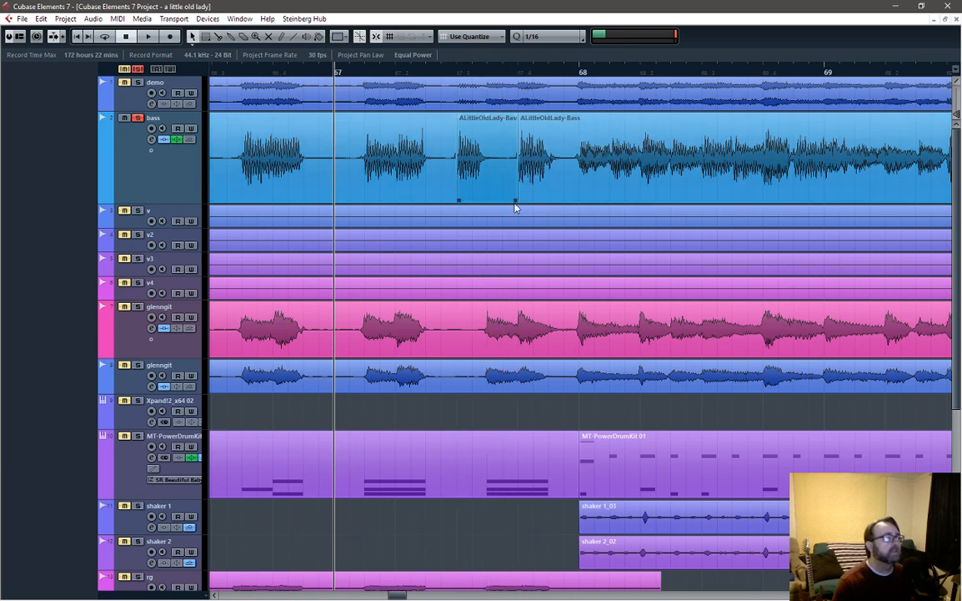
left_click_drag(515, 201, 489, 201)
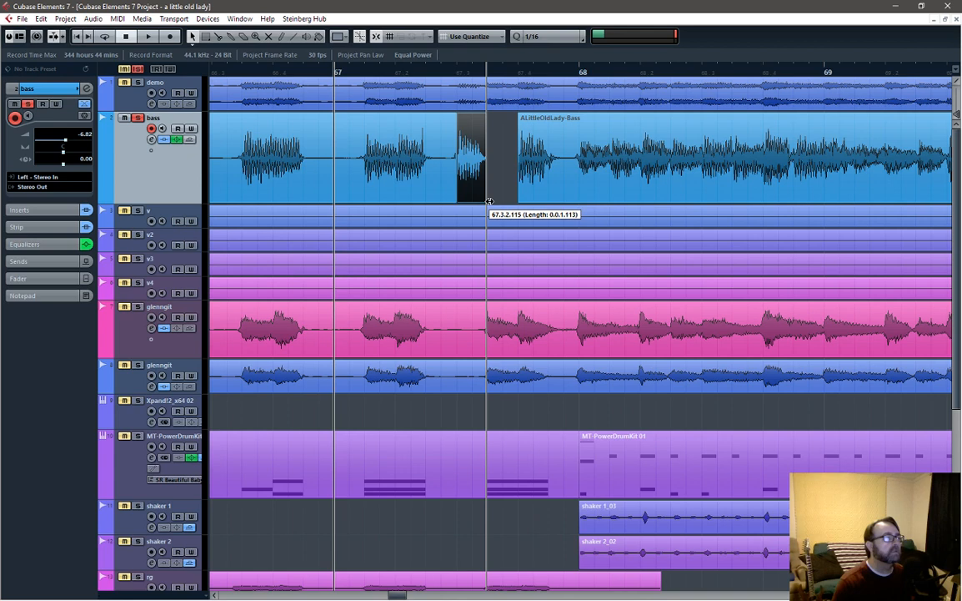
left_click_drag(471, 164, 500, 167)
key("space")
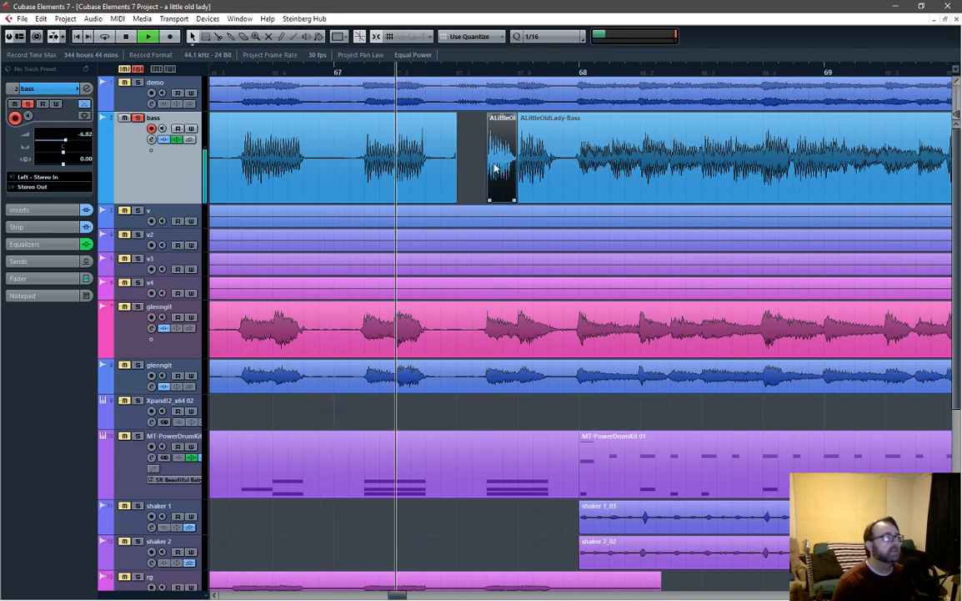
key("space")
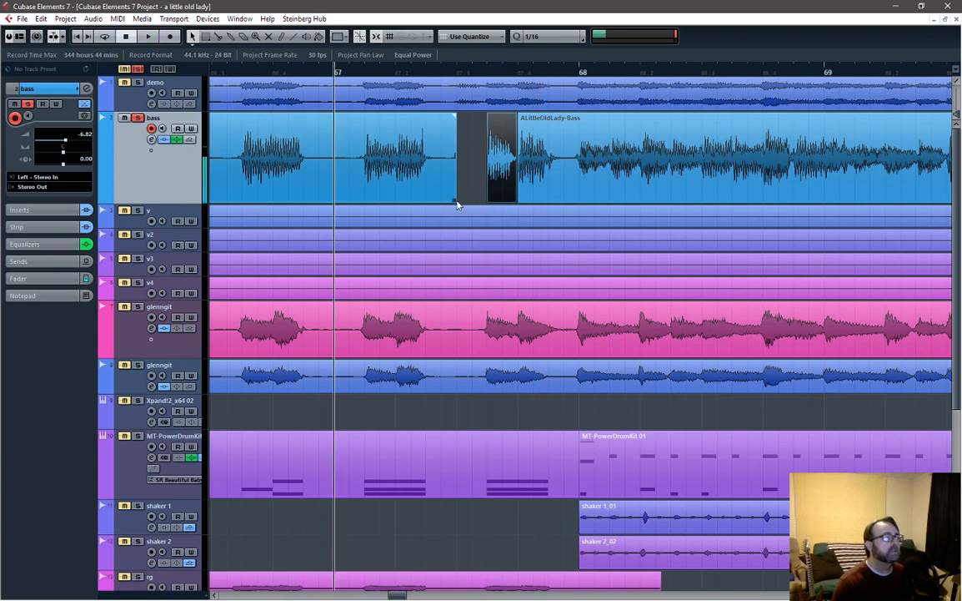
Step: Add a fade-out to the bass event before the gap, starting at about 67.2.3.88, and audition it
left_click_drag(455, 201, 452, 201)
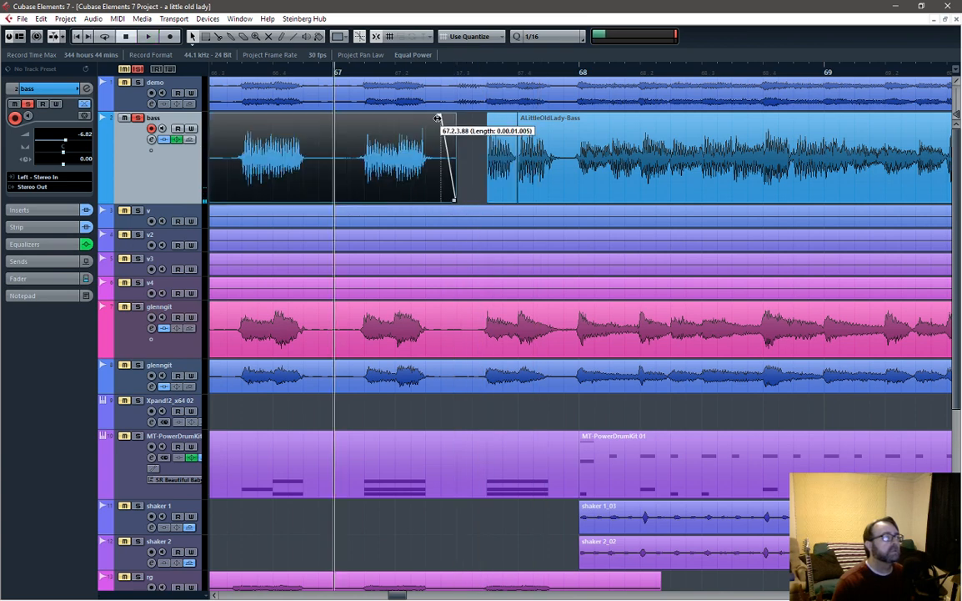
key("space")
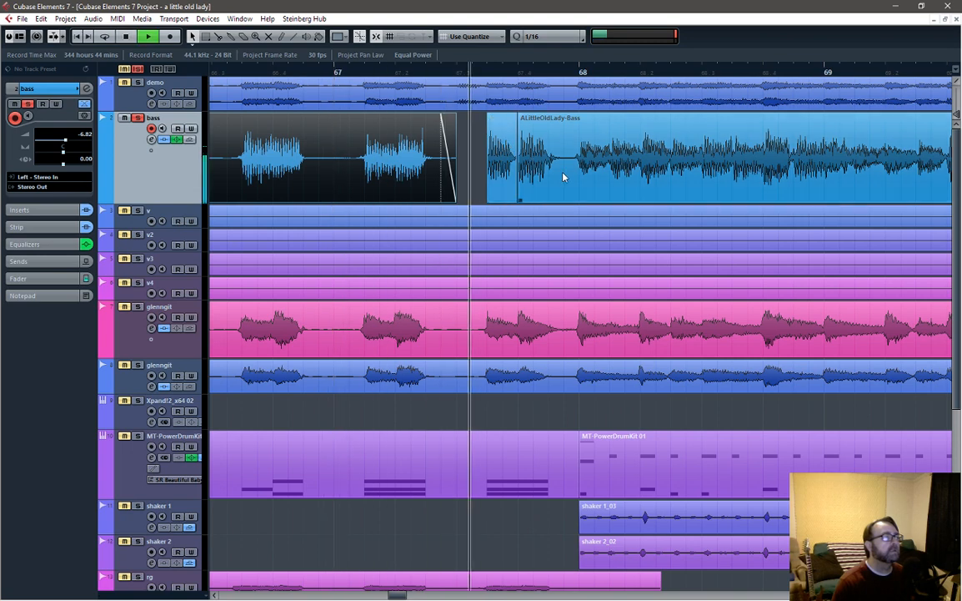
key("space")
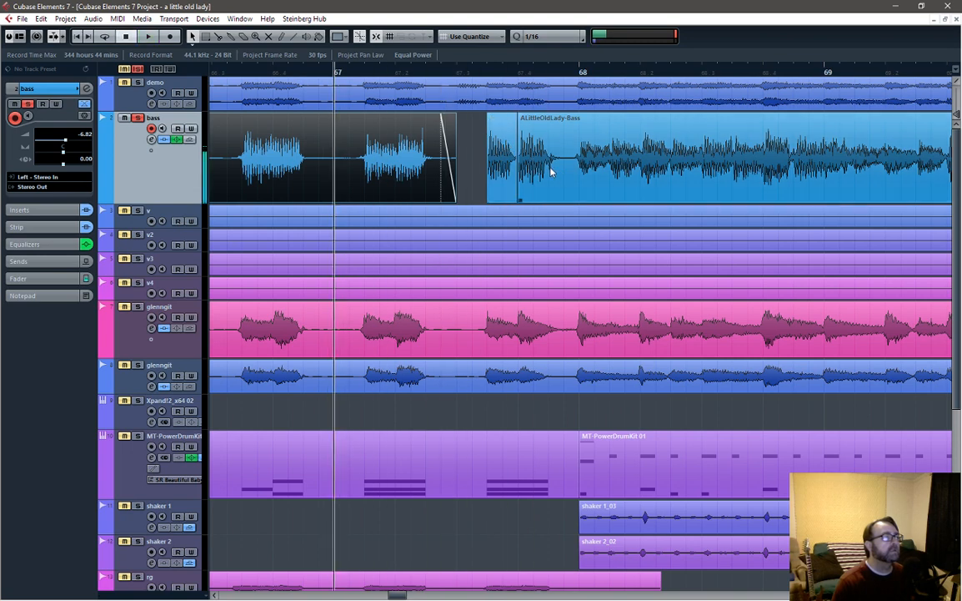
Step: Delete the small bass slice before beat 4 of bar 67 and trim the following bass event to start at bar 68
left_click(501, 184)
key("Delete")
left_click(541, 180)
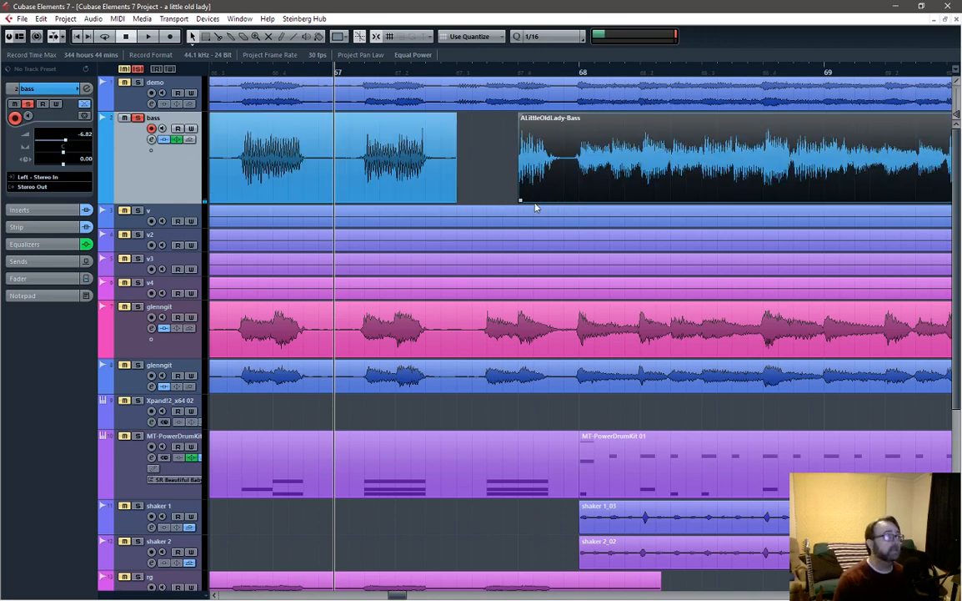
left_click_drag(521, 200, 575, 194)
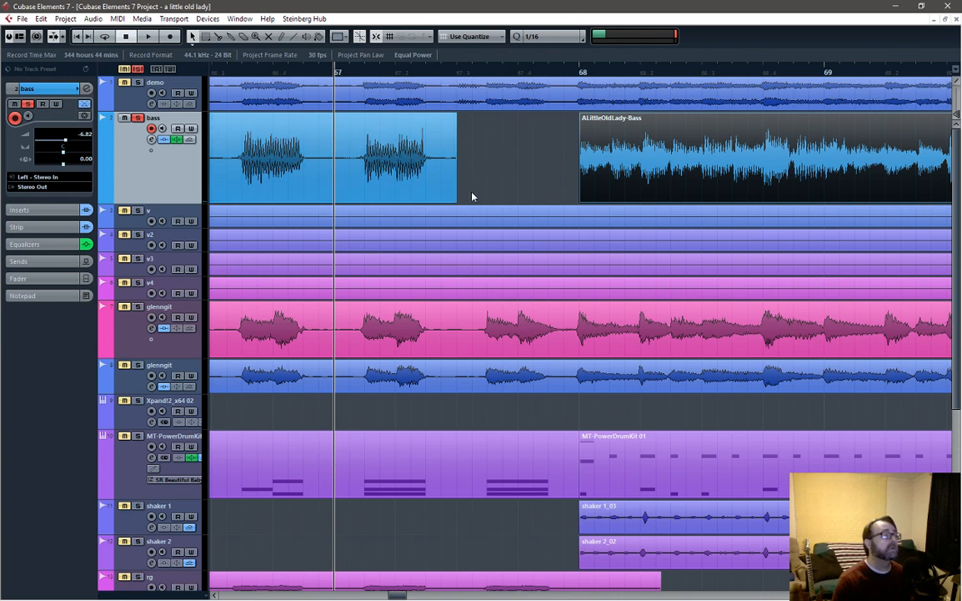
Step: Copy the range of bass notes from about 67.1.3 to 67.2.3 and paste it into the gap at about 67.3.3
right_click(489, 172)
left_click(505, 169)
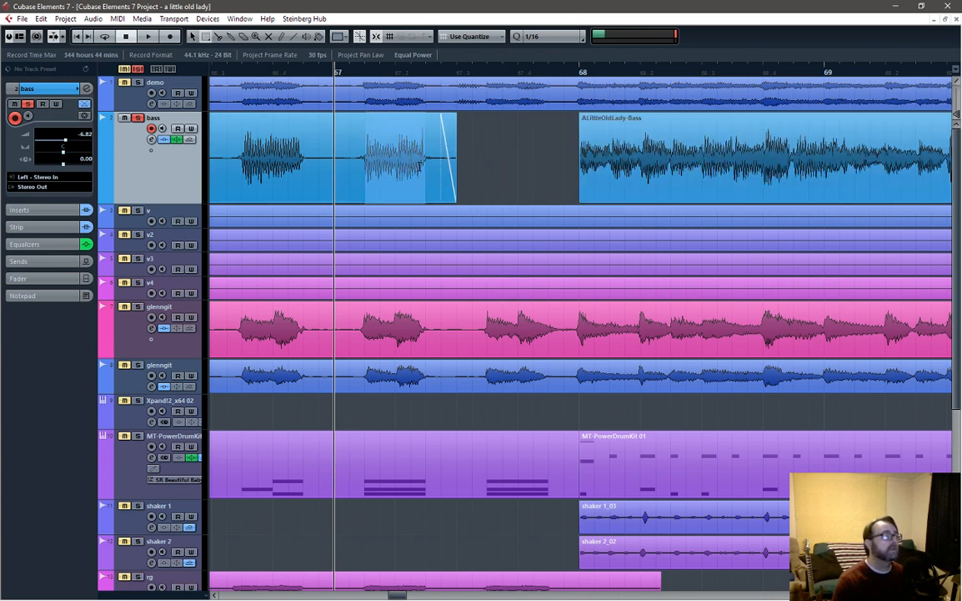
left_click(489, 152)
key("ctrl+v")
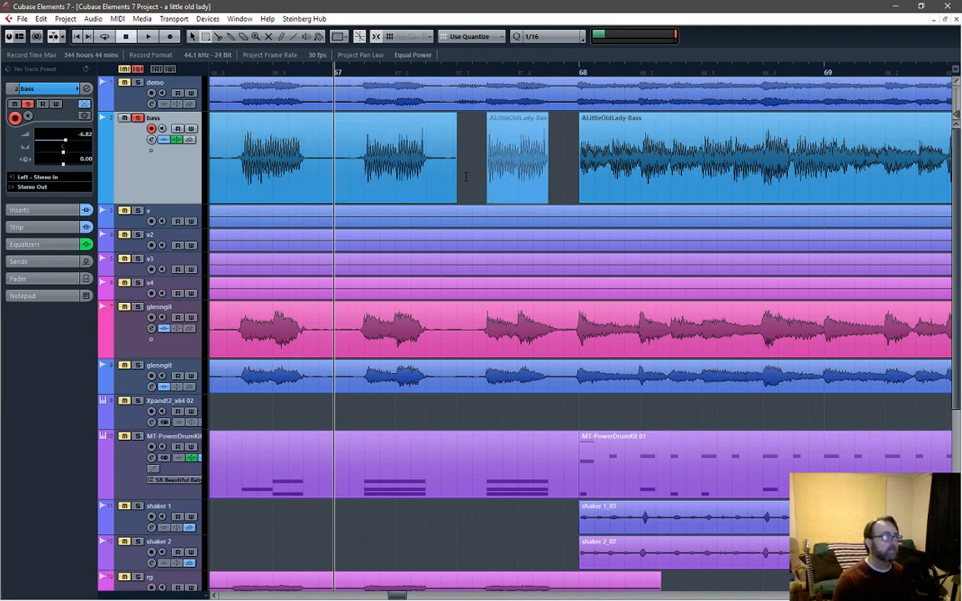
Step: Extend both edges of the pasted bass event so it spans from about 67.3.2 to 67.4.4
left_click(478, 182)
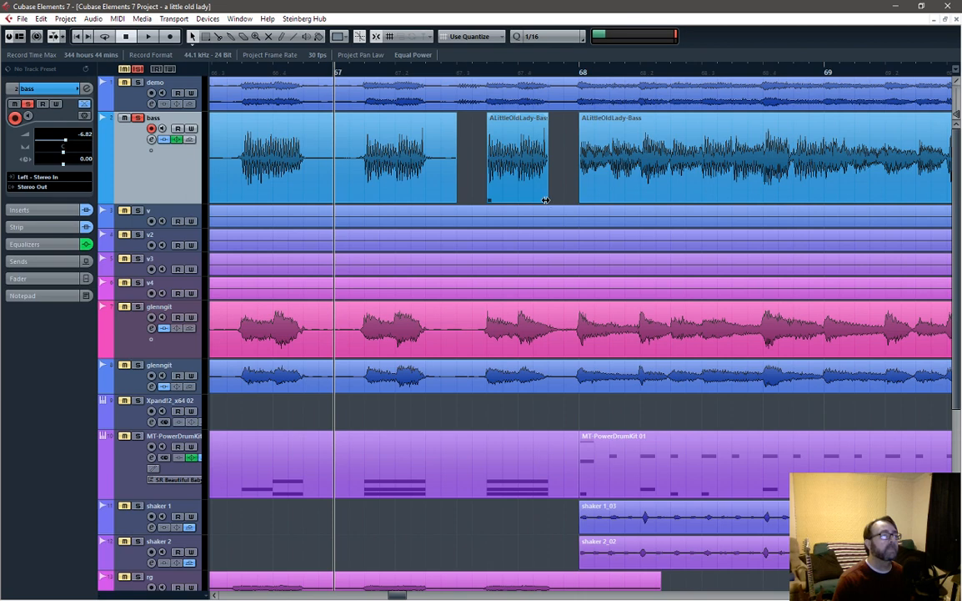
left_click_drag(545, 200, 563, 203)
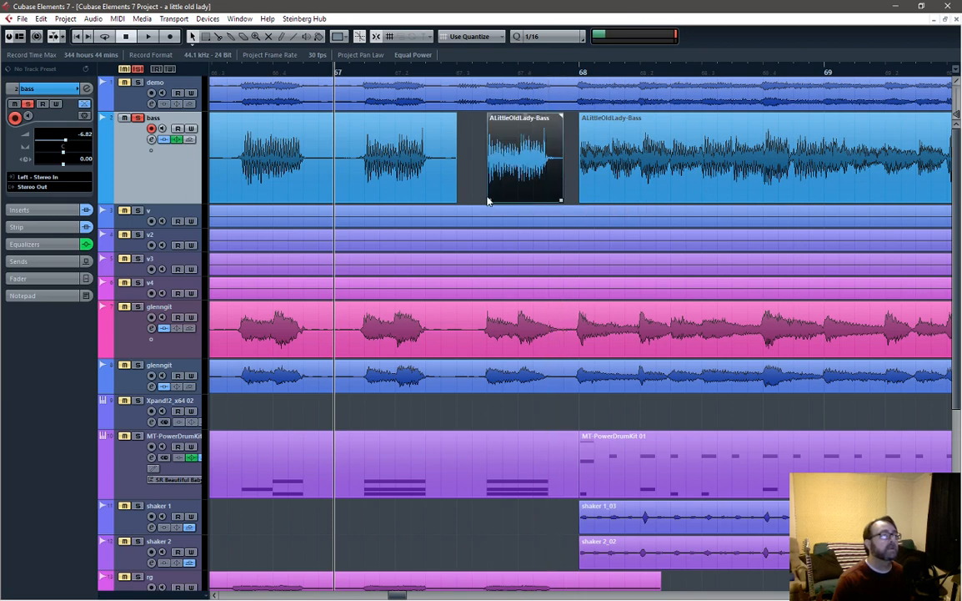
left_click_drag(487, 200, 473, 201)
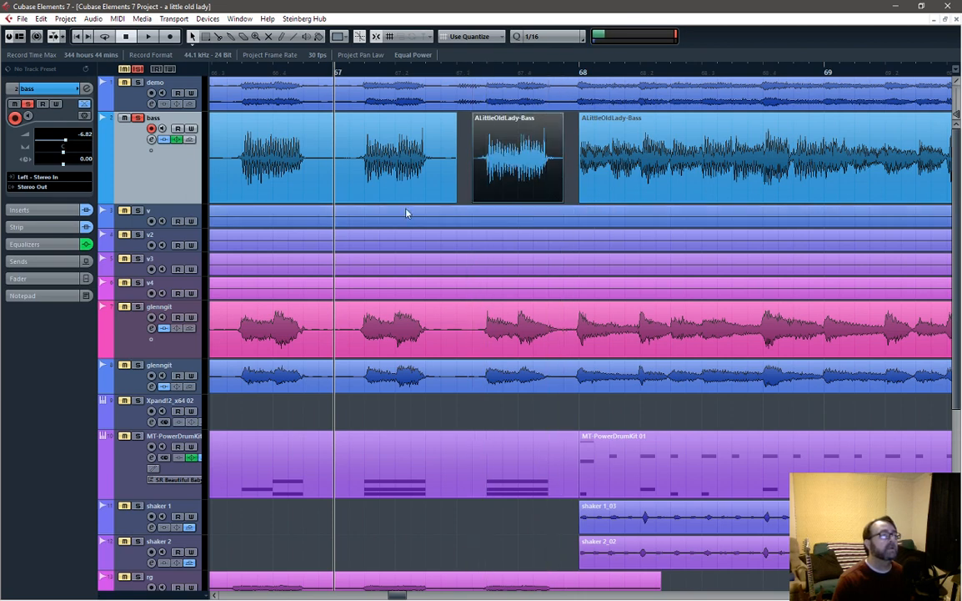
Step: Audition the soloed bass from bar 67 and take the bass track out of solo
key("space")
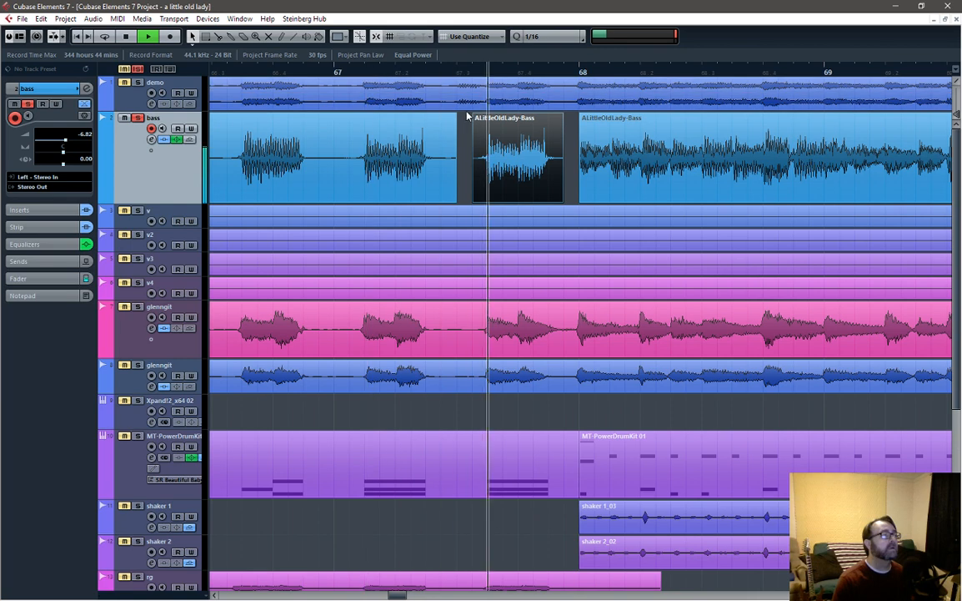
key("space")
left_click(139, 118)
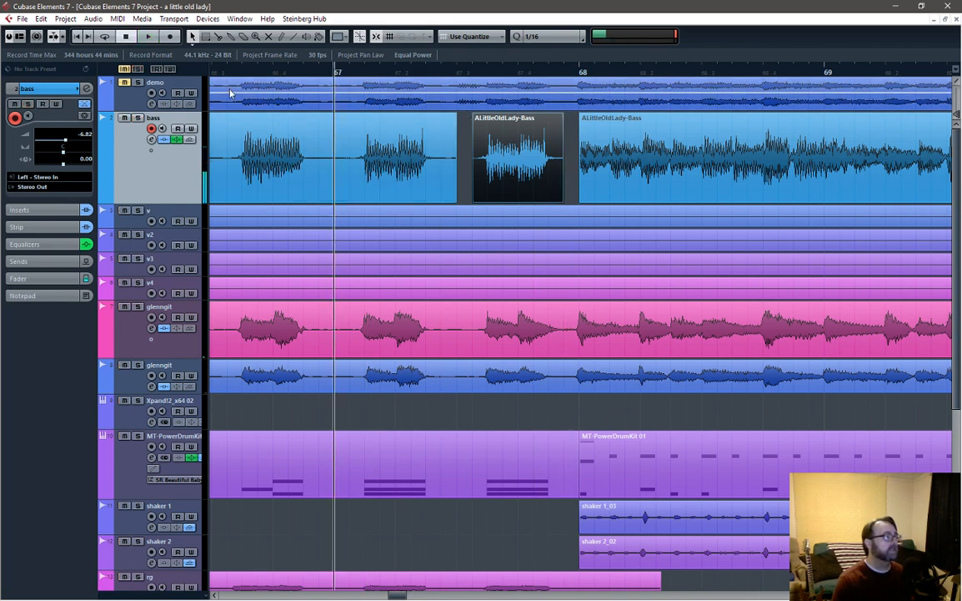
Step: Listen to the repaired bass passage in the full mix from about 66.3, and again from bar 65
left_click(228, 74)
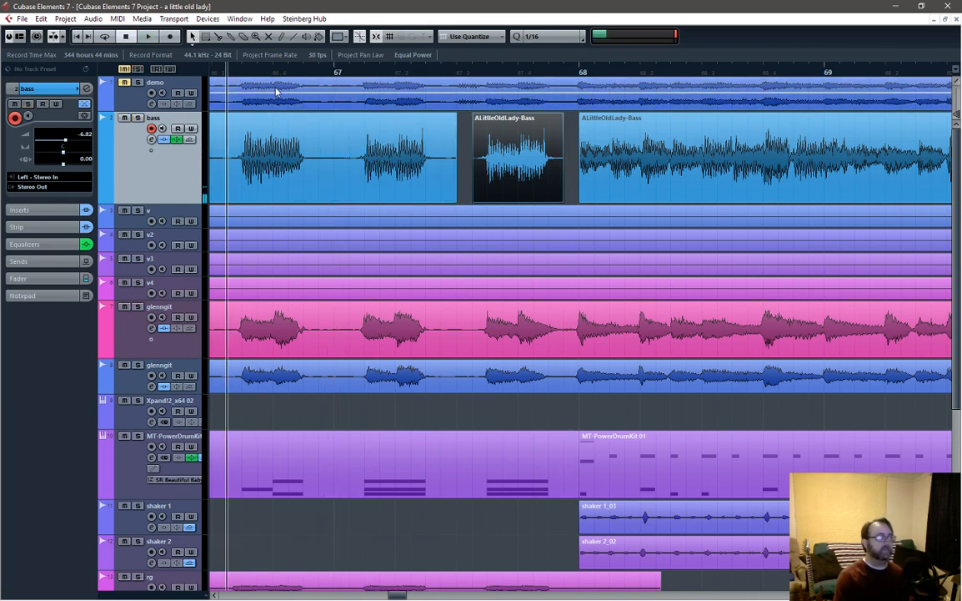
key("space")
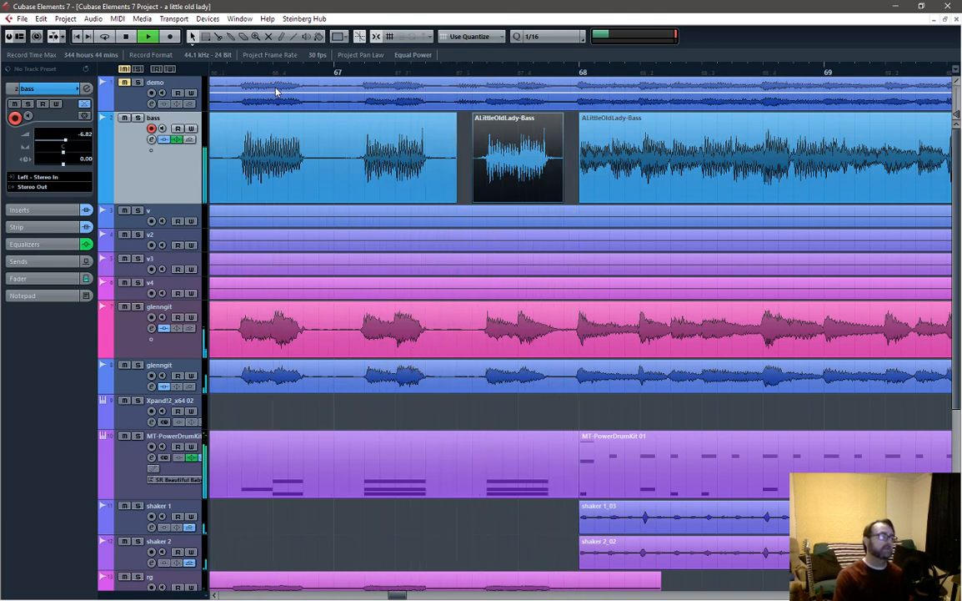
key("space")
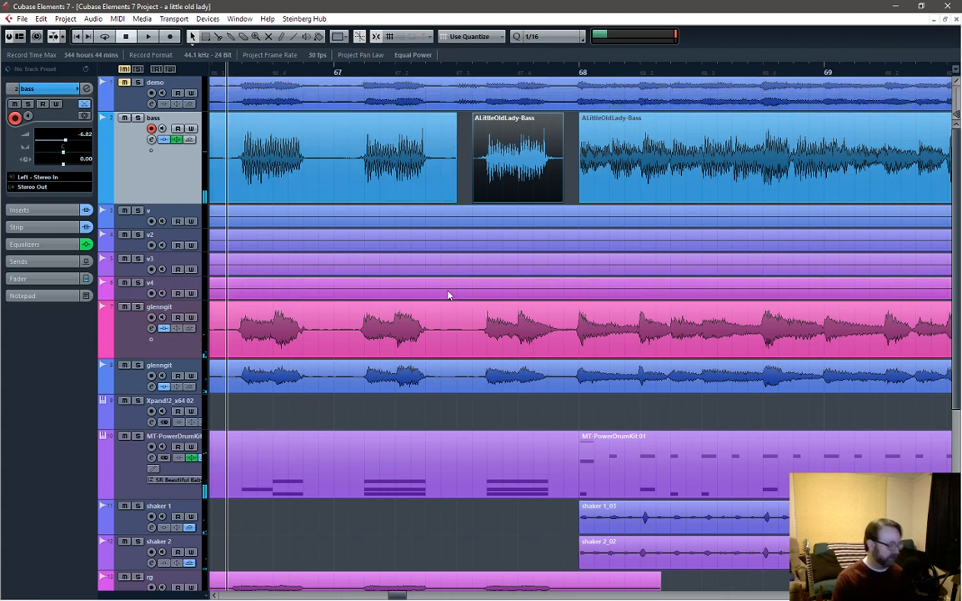
scroll(449, 295, "down", 4)
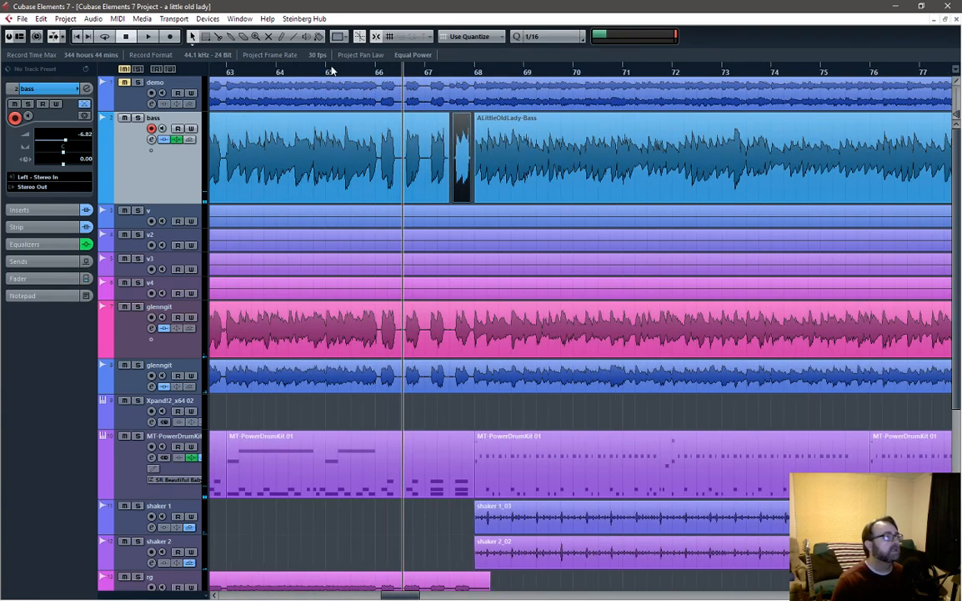
left_click(331, 71)
key("space")
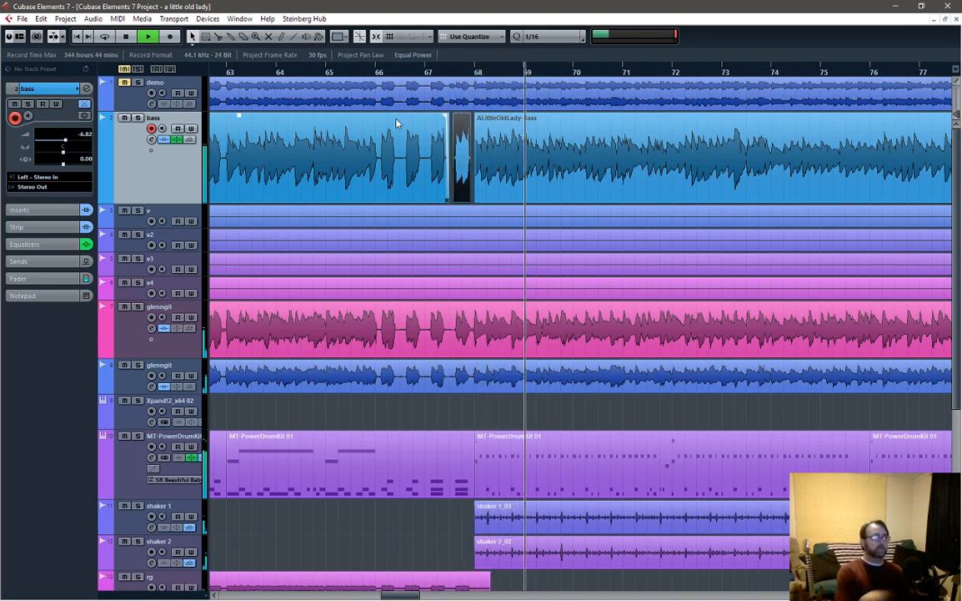
Step: Extend the start of the bass event at bar 68 back to the end of the pasted bass event, about 67.4.4
left_click(473, 72)
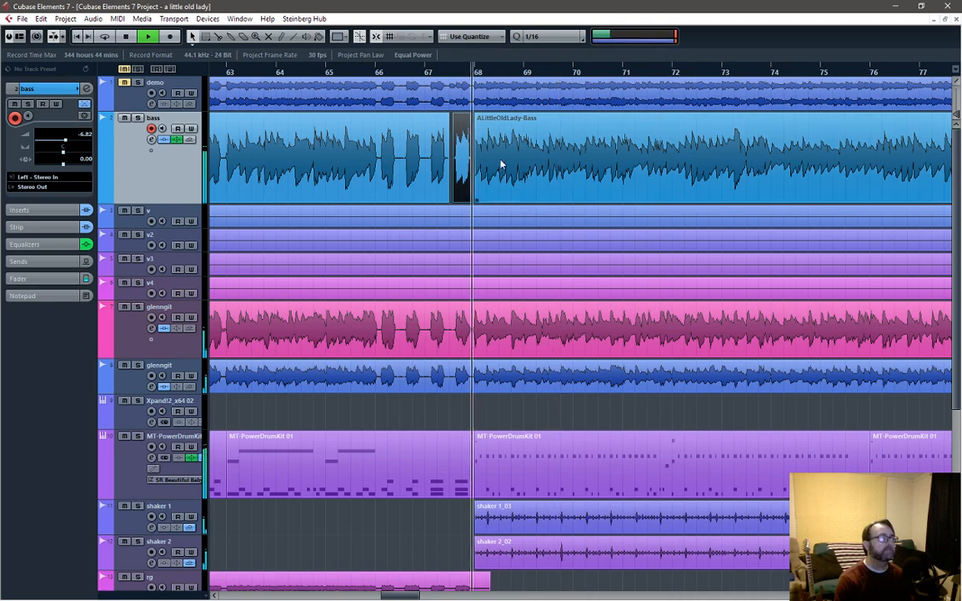
scroll(500, 165, "up", 5)
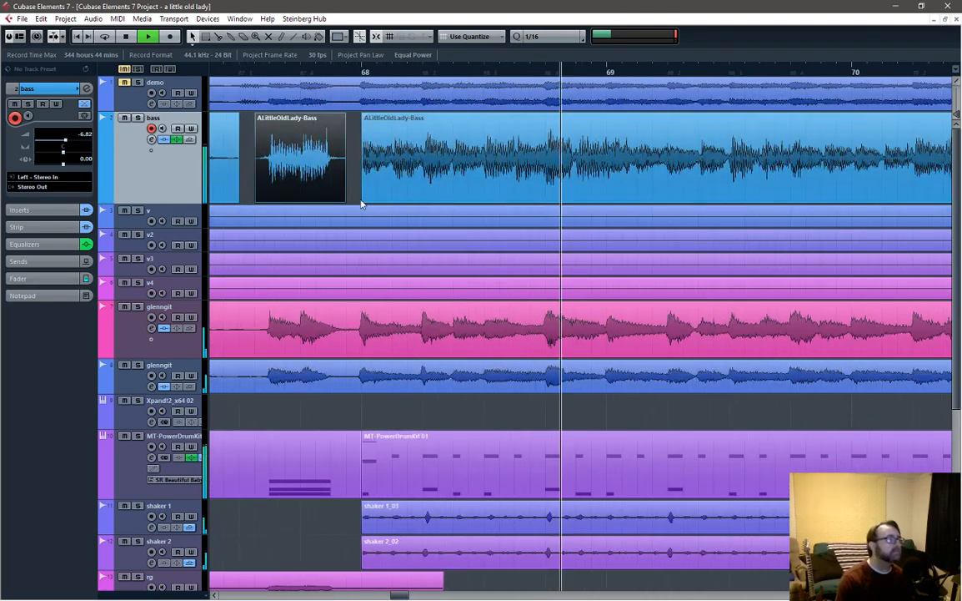
left_click_drag(361, 203, 348, 204)
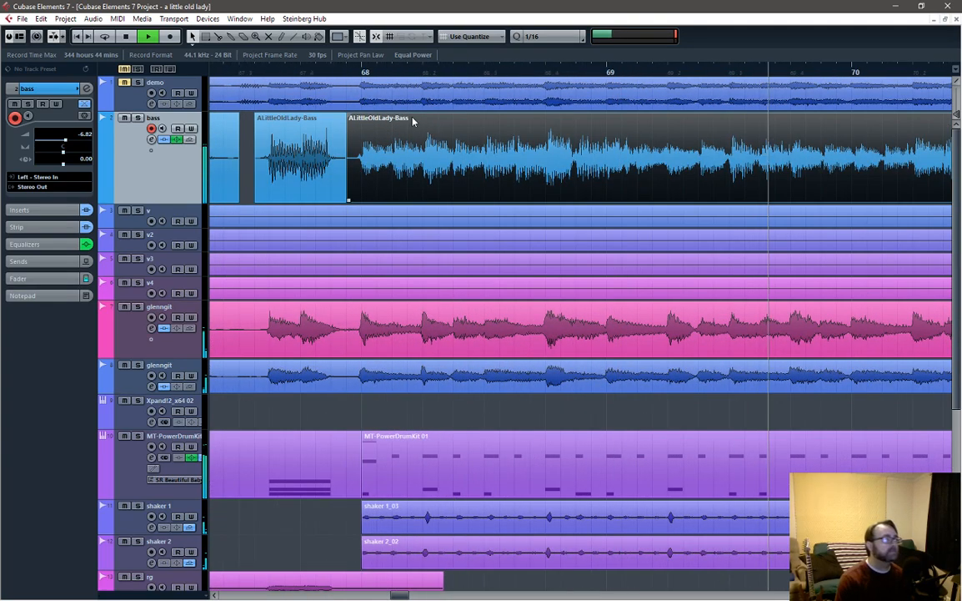
Step: Listen to the mix through the closing section of the song, and cue the project to about bar 89
scroll(487, 154, "down", 5)
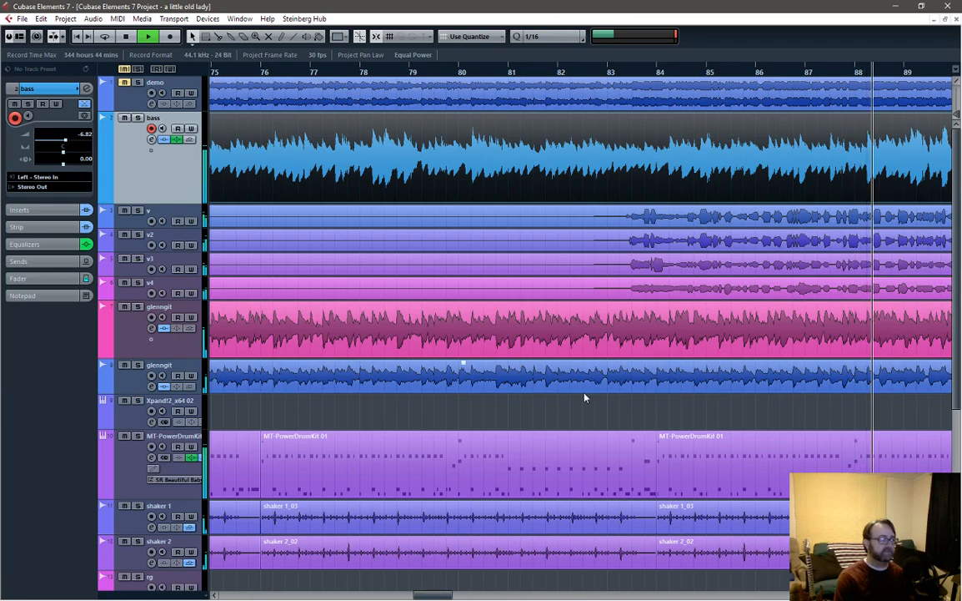
scroll(569, 403, "right", 5)
scroll(568, 404, "down", 4)
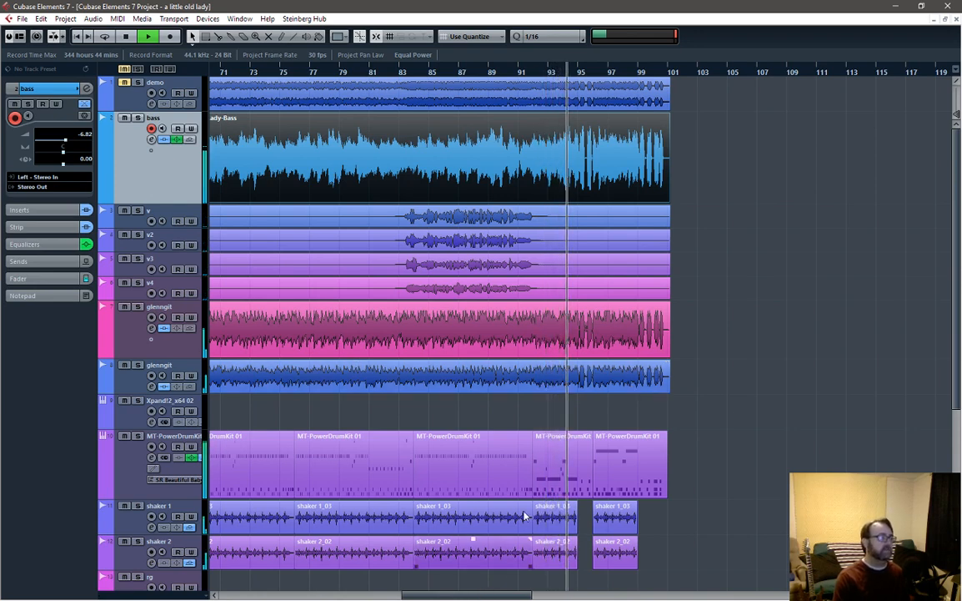
left_click(488, 71)
key("space")
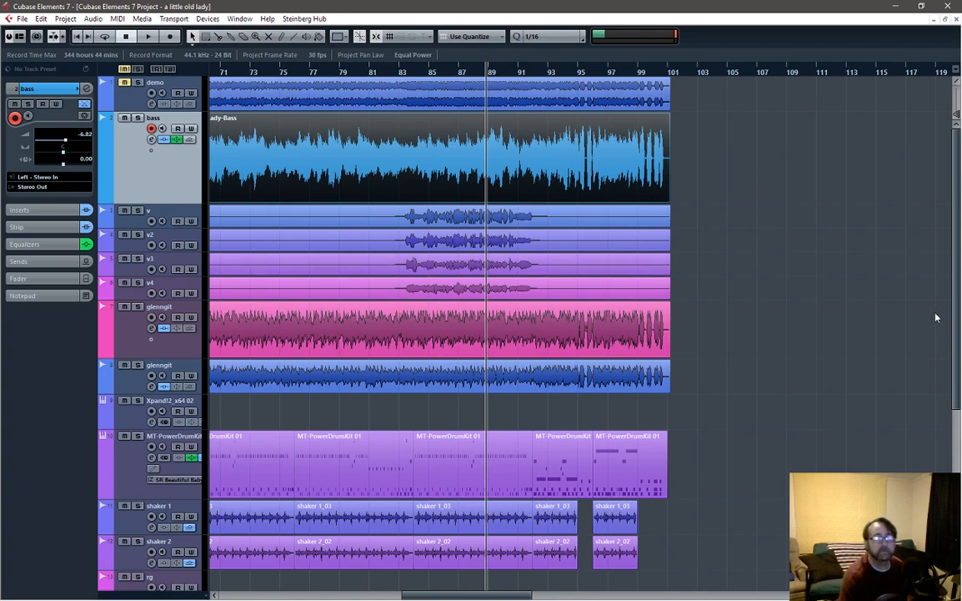
Step: Switch to Voicemeeter Banana to check the hardware inputs and return to Cubase
left_click(734, 599)
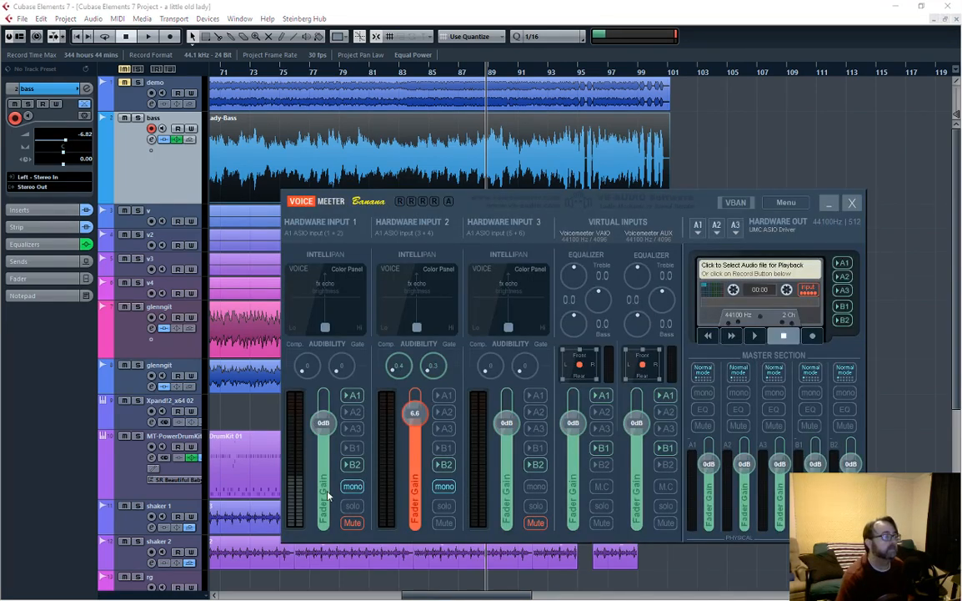
left_click(715, 11)
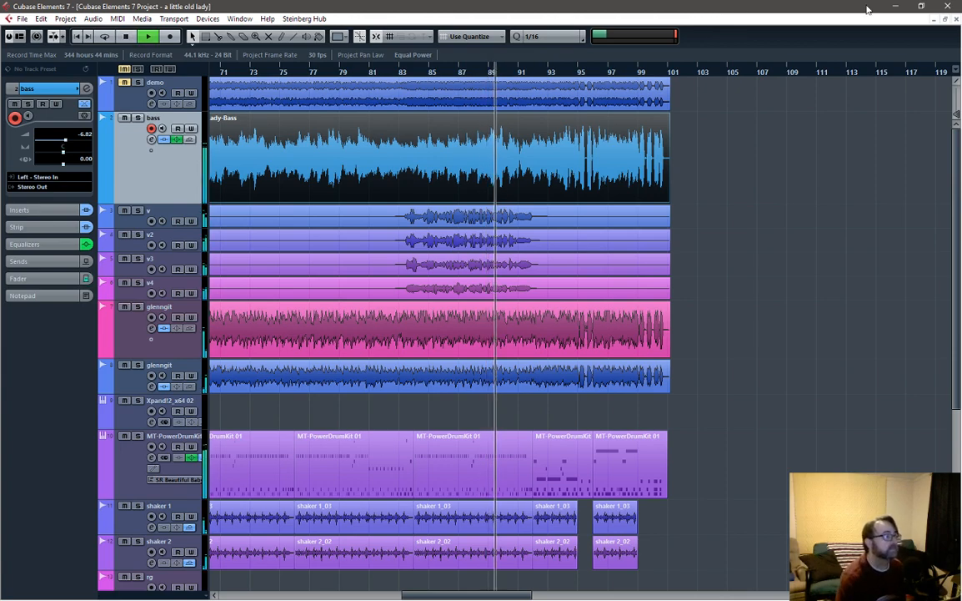
Step: Record-arm the rg rhythm guitar tracks and rehearse the ending, cueing the project to bar 91
left_click(563, 73)
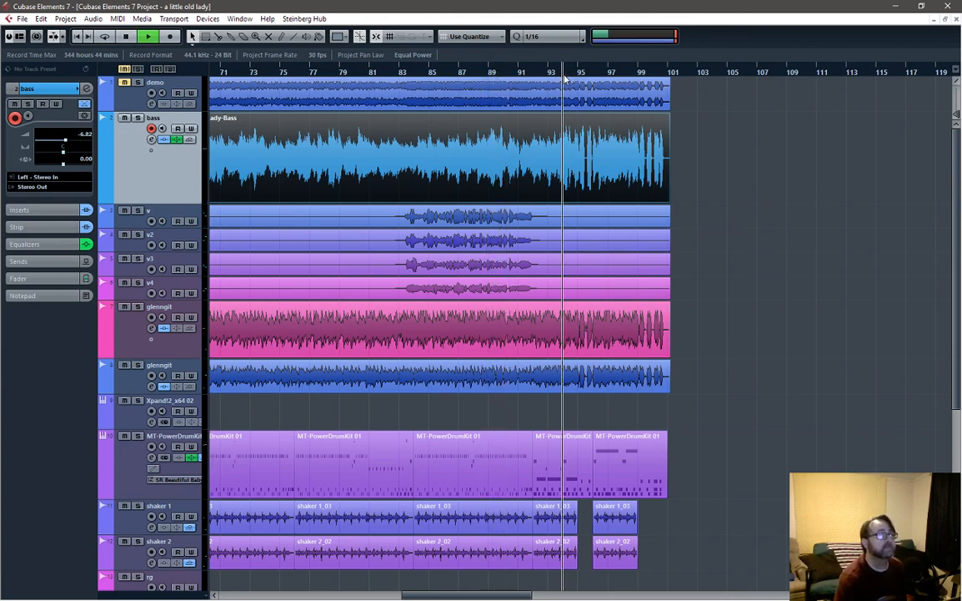
scroll(738, 237, "down", 5)
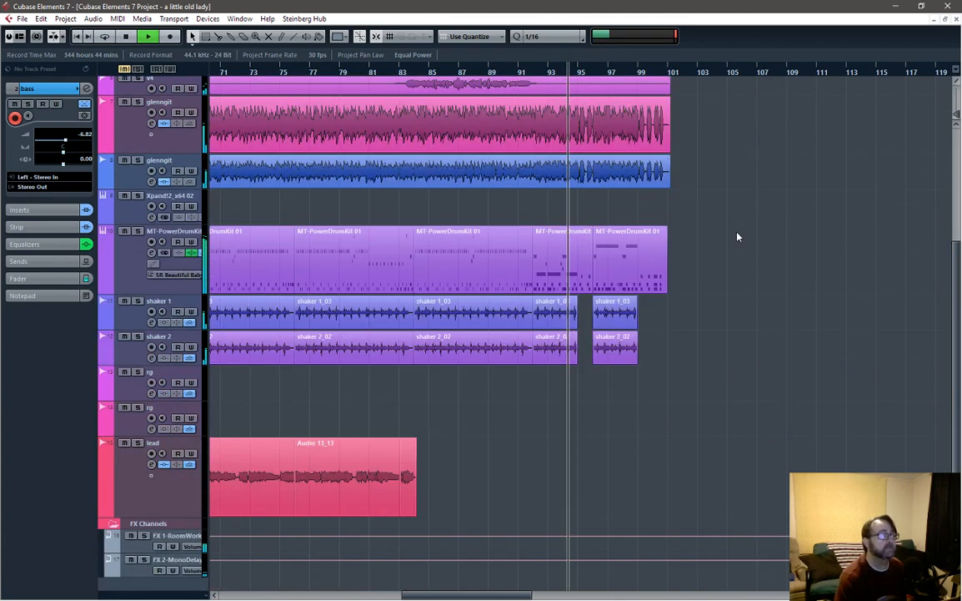
left_click(549, 73)
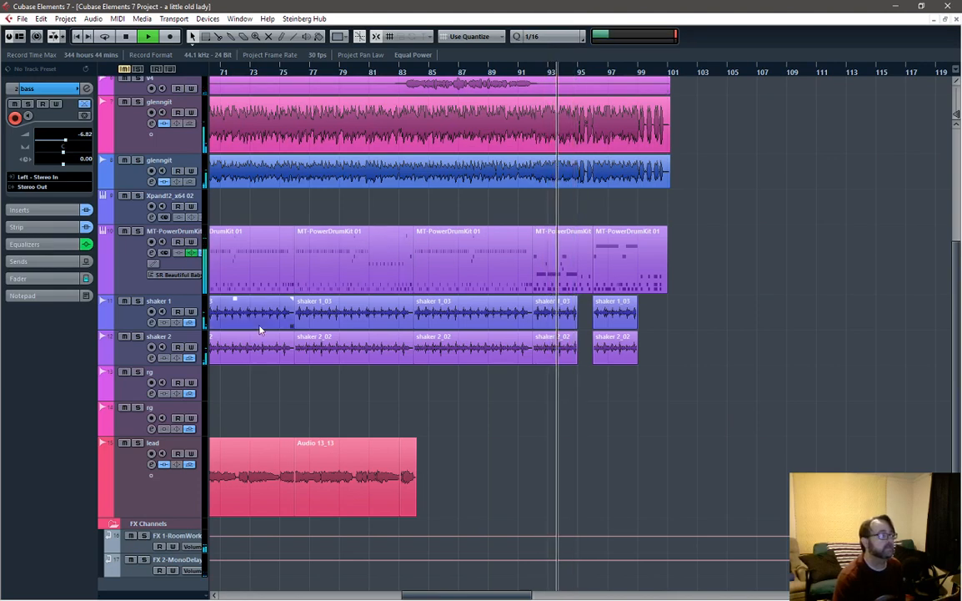
left_click(167, 378)
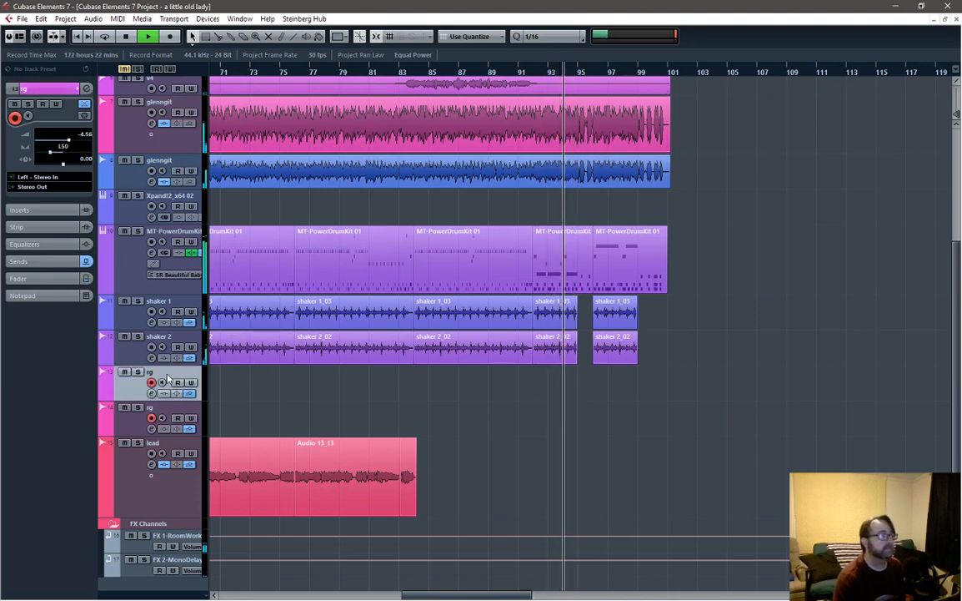
left_click(519, 74)
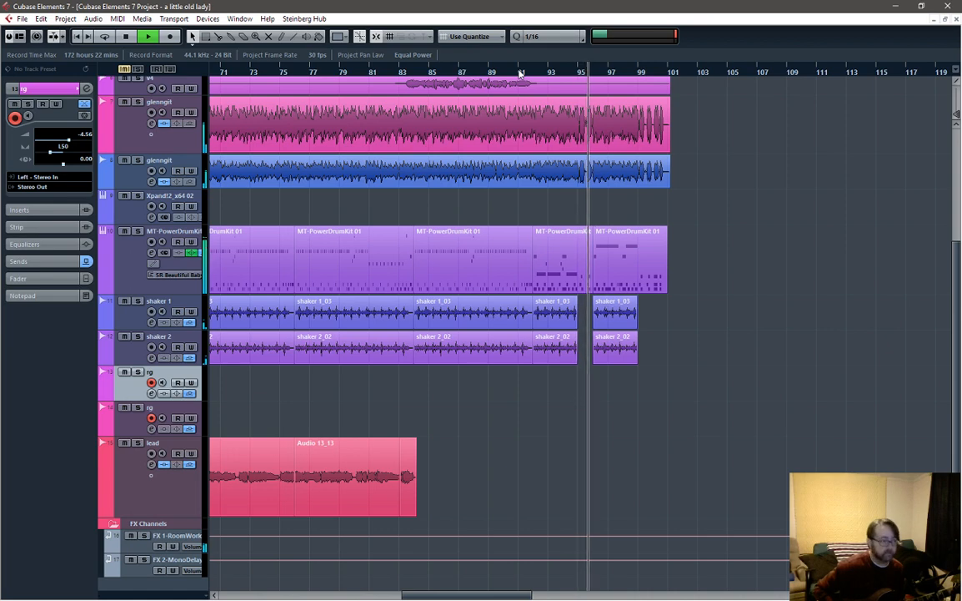
key("space")
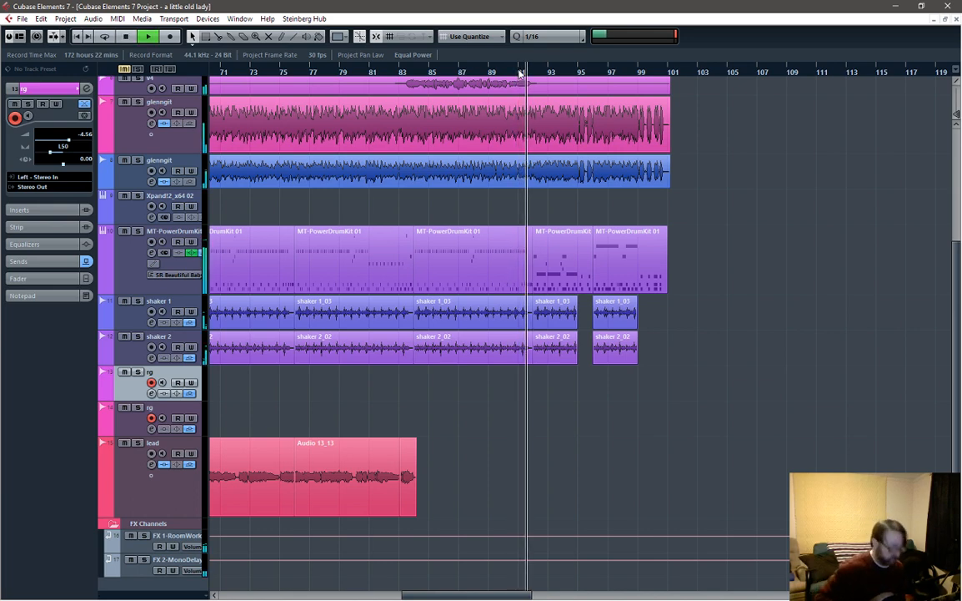
key("space")
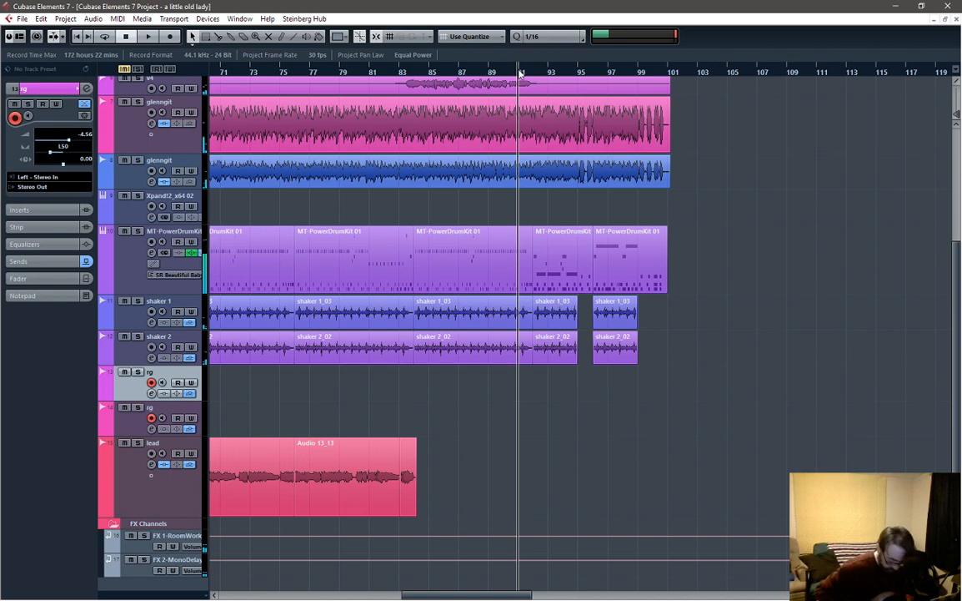
Step: Try recording a take on both rg tracks from bar 91 and delete the recorded events
key("KP_Multiply")
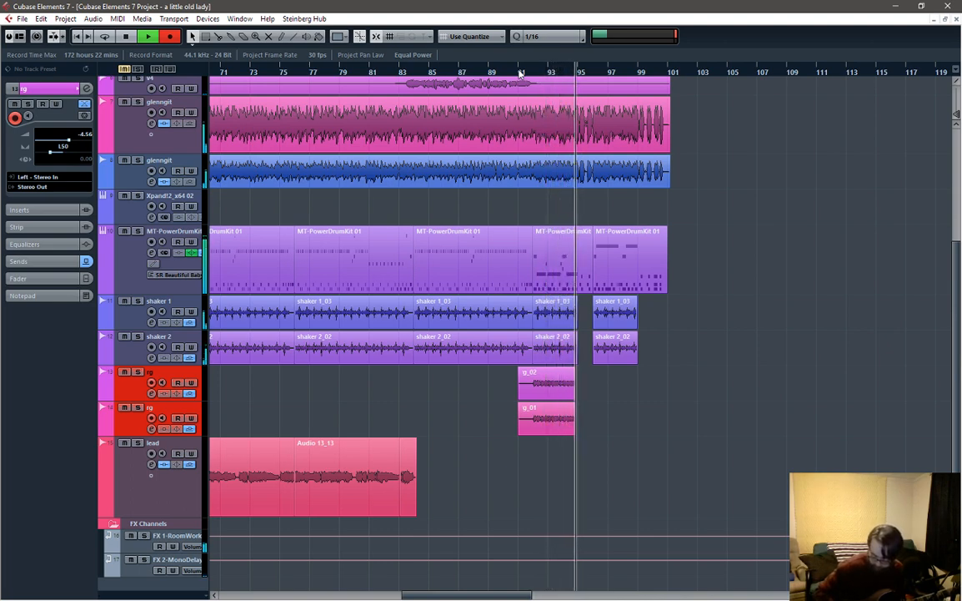
key("space")
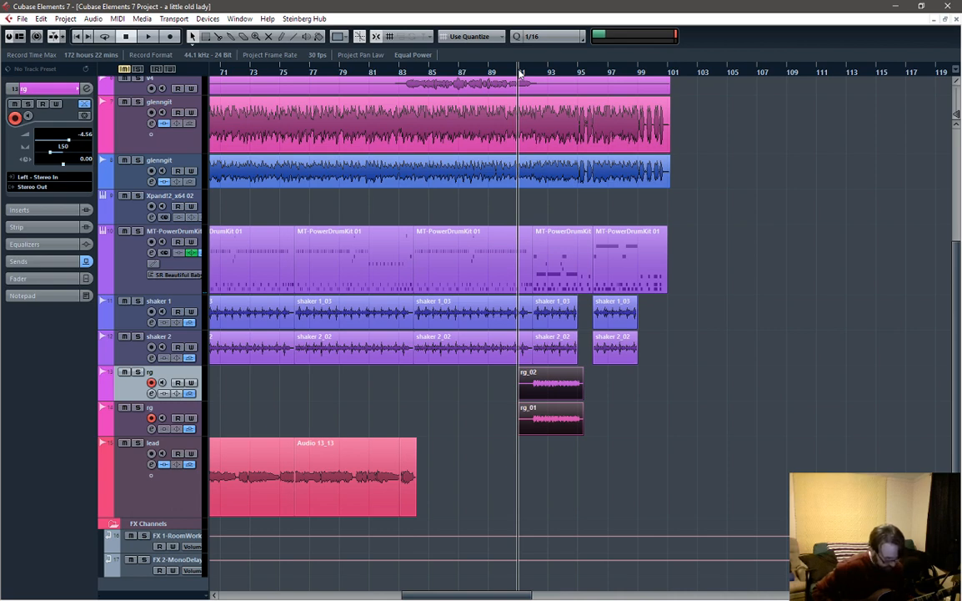
key("Delete")
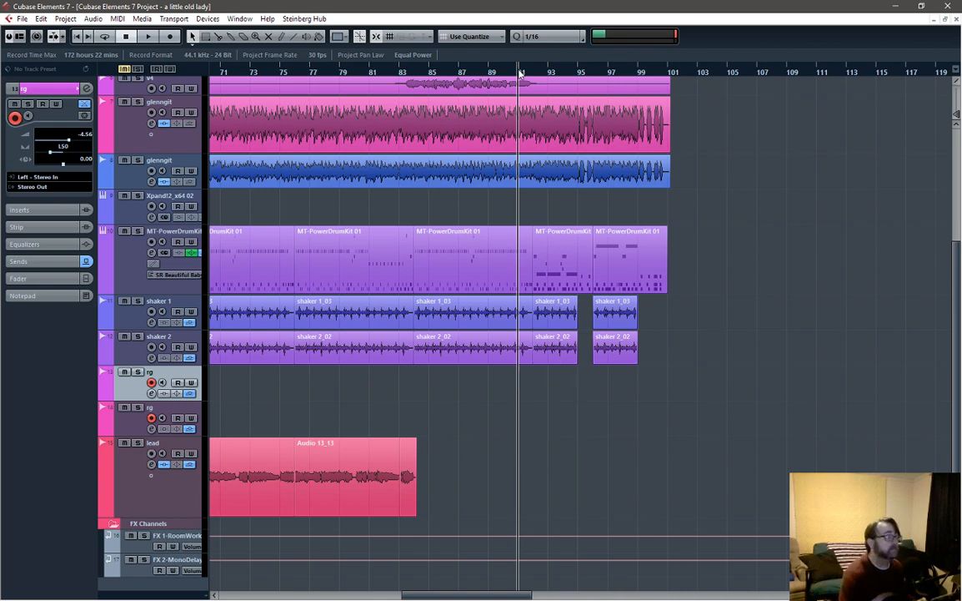
Step: Record-arm only the first rg track and try recording a take from bar 91
left_click(149, 415)
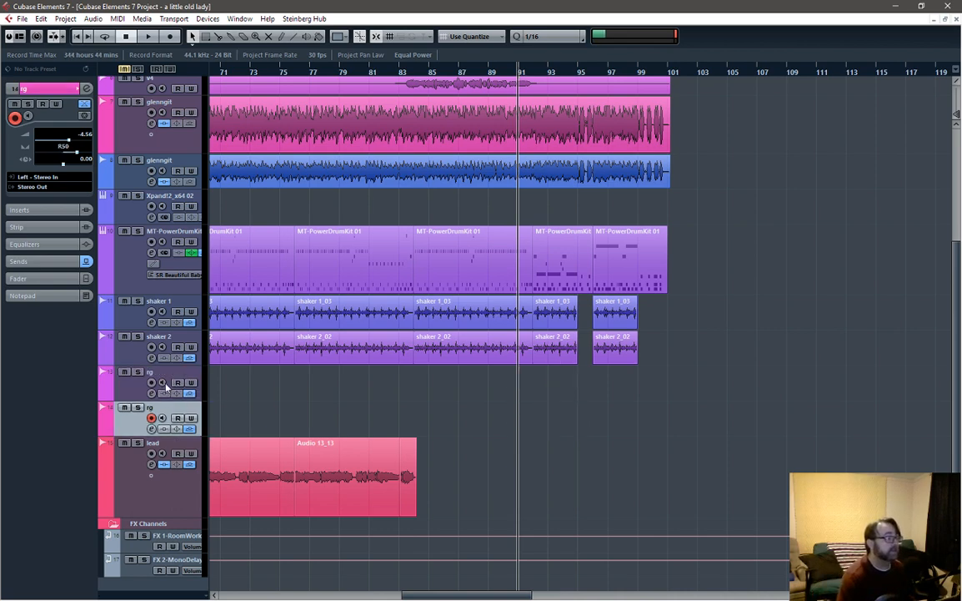
left_click(166, 387)
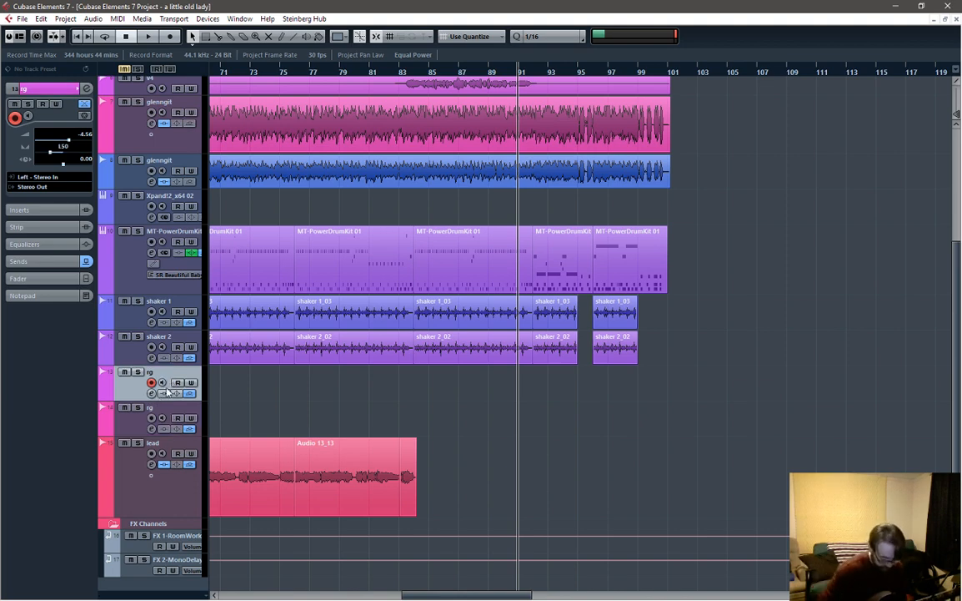
key("KP_Multiply")
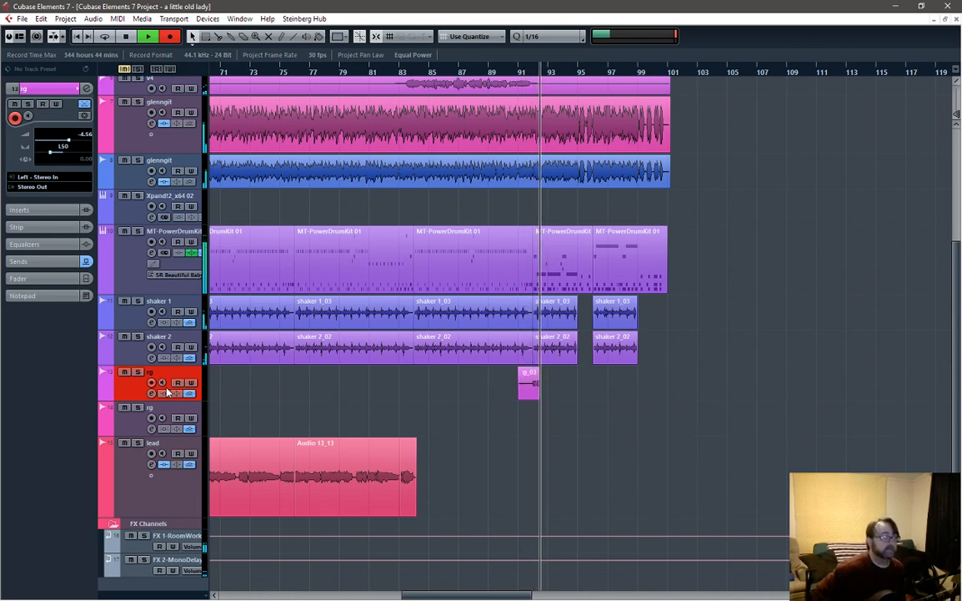
key("space")
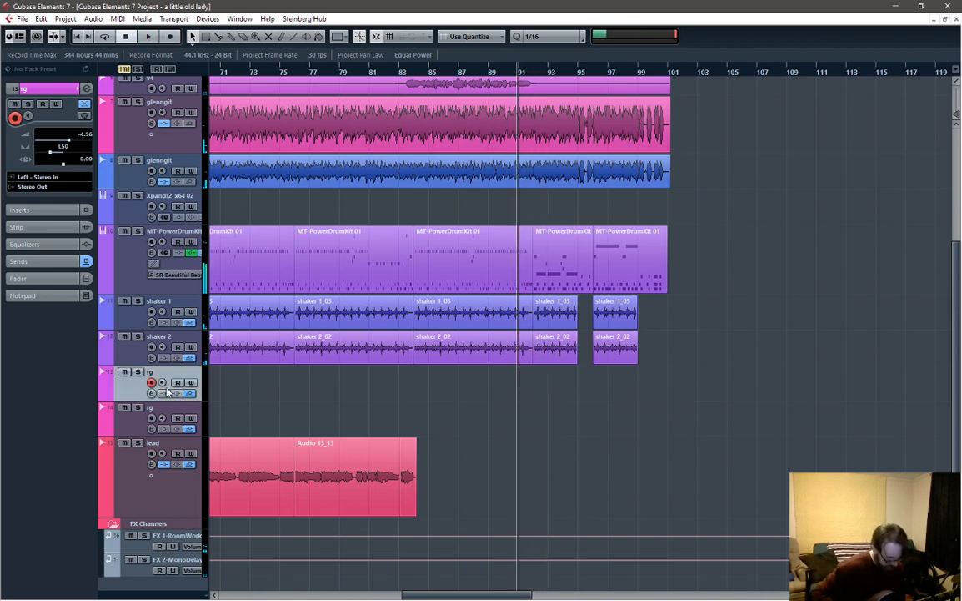
Step: Record a rhythm guitar take on the first rg track from bar 91 and trim its end to just before bar 95
key("KP_Multiply")
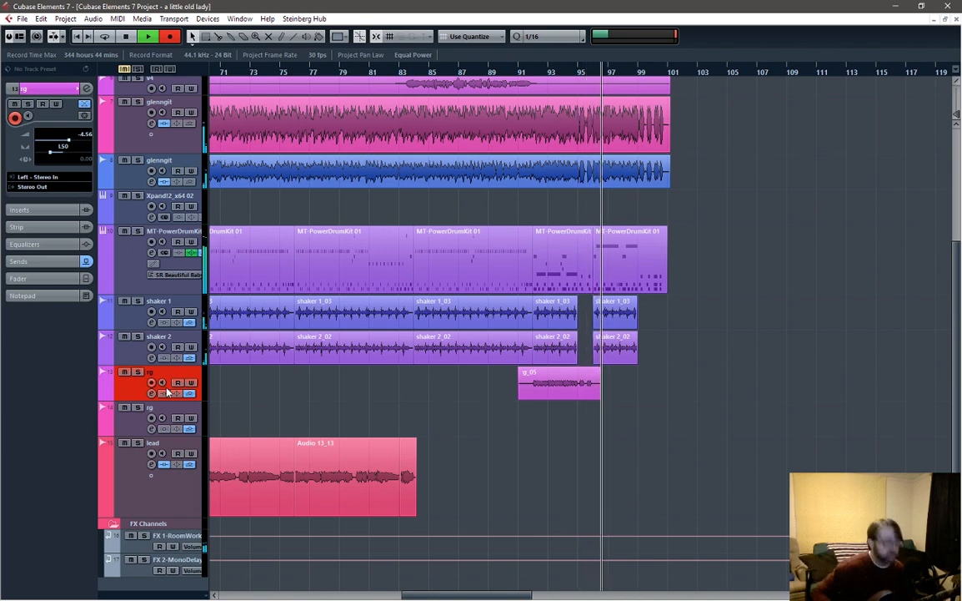
key("space")
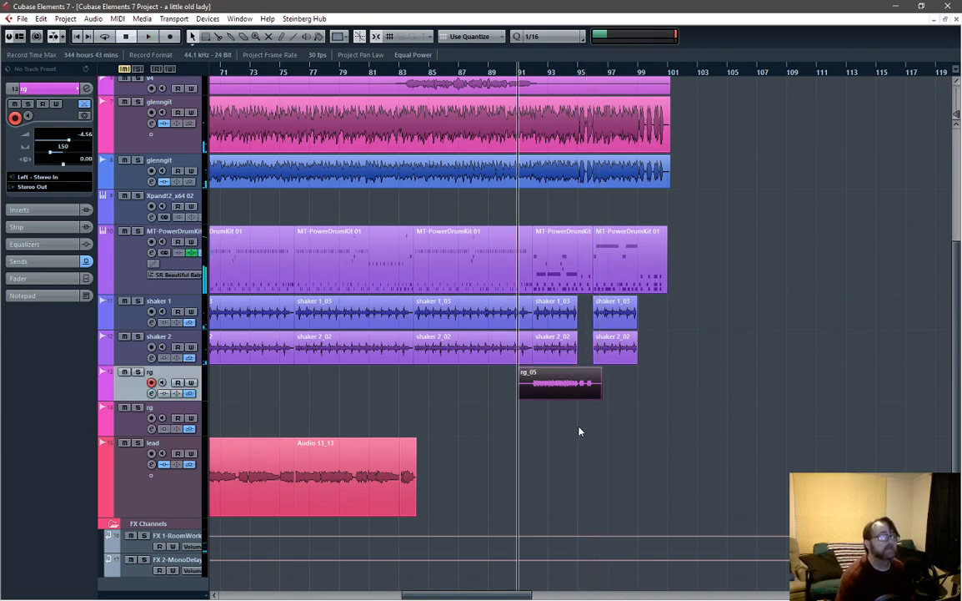
left_click_drag(599, 397, 574, 398)
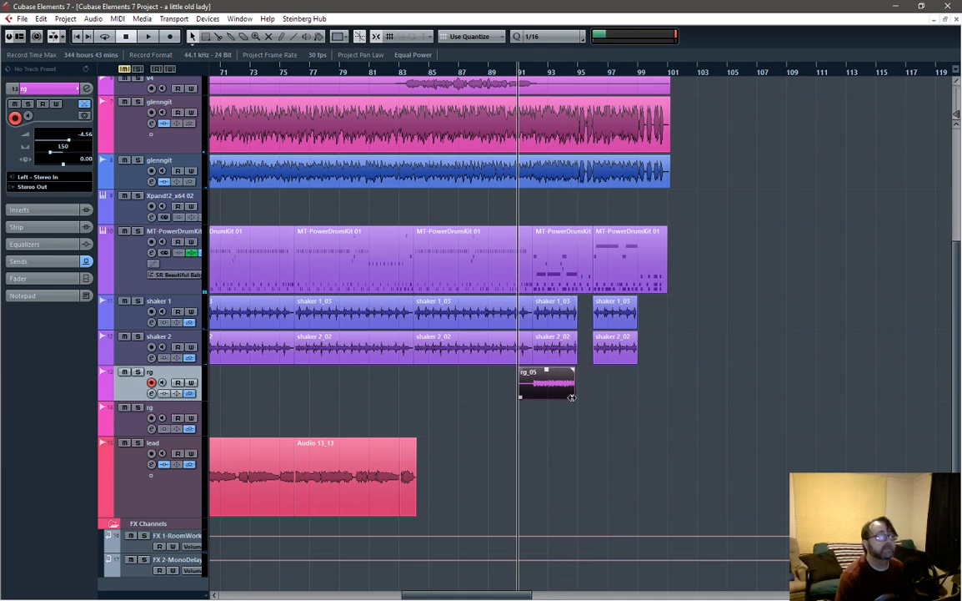
Step: Cue the project to bar 95, rehearse the ending and try recording a rhythm guitar take on the first rg track
left_click(581, 73)
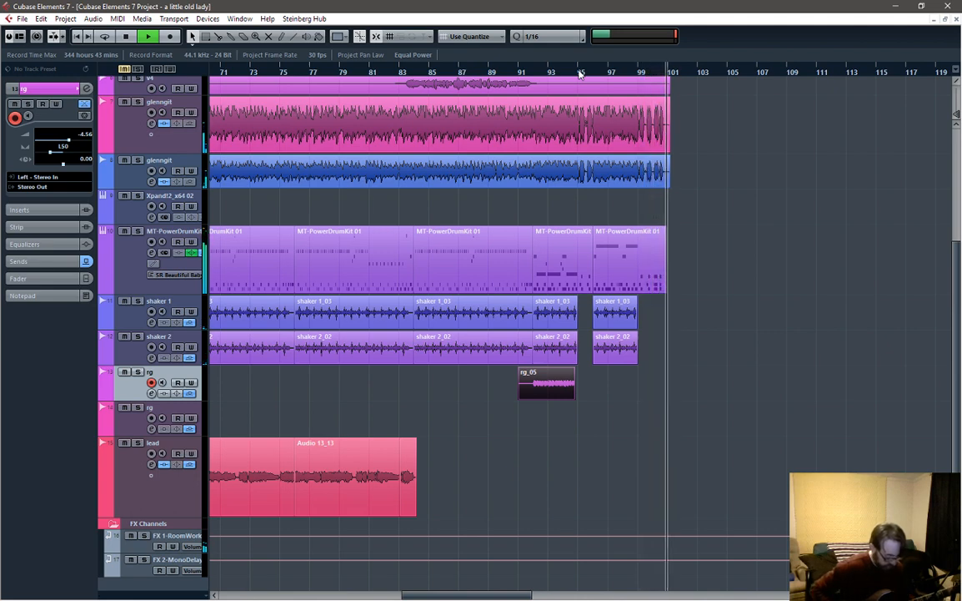
key("space")
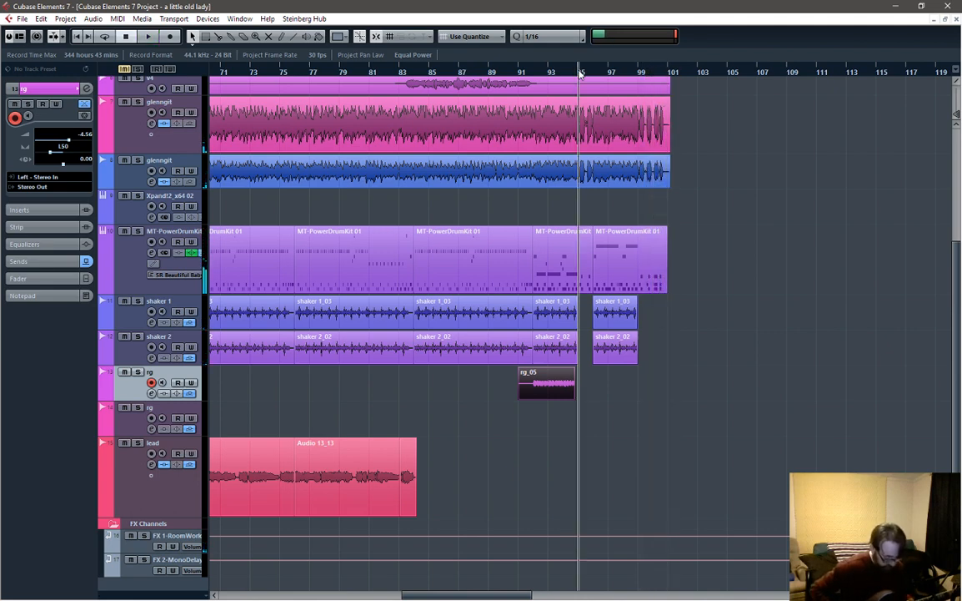
key("KP_Multiply")
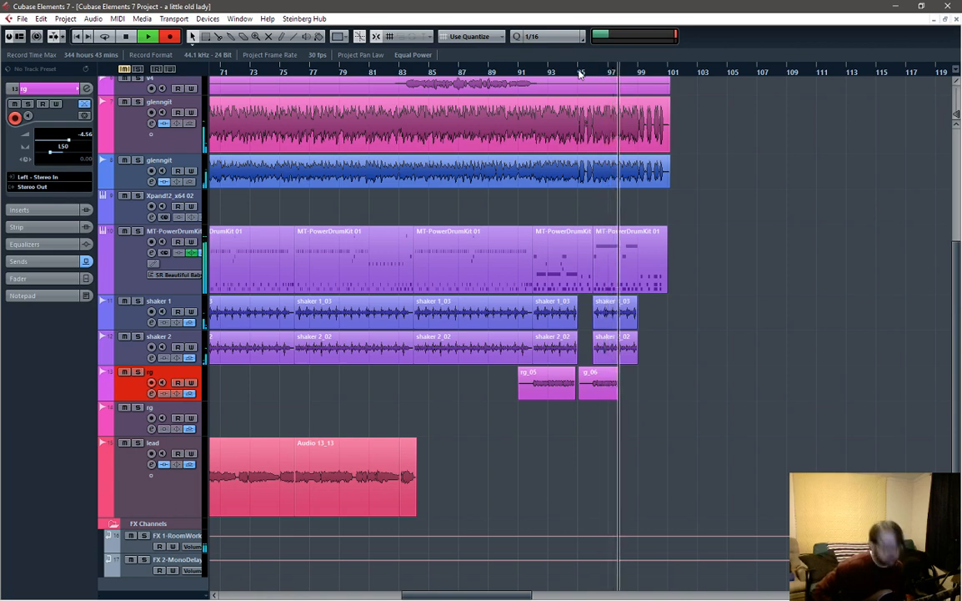
left_click(581, 73)
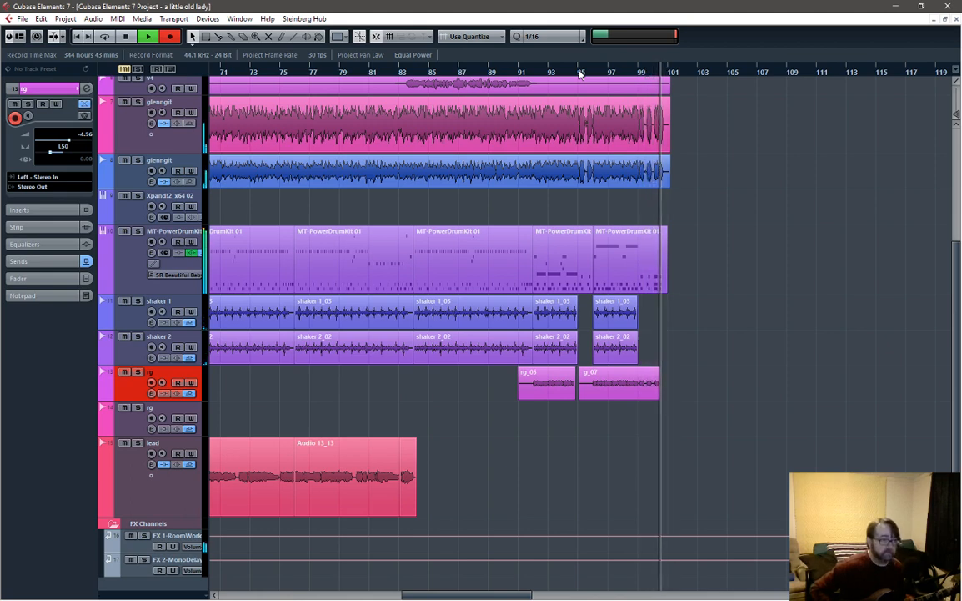
key("space")
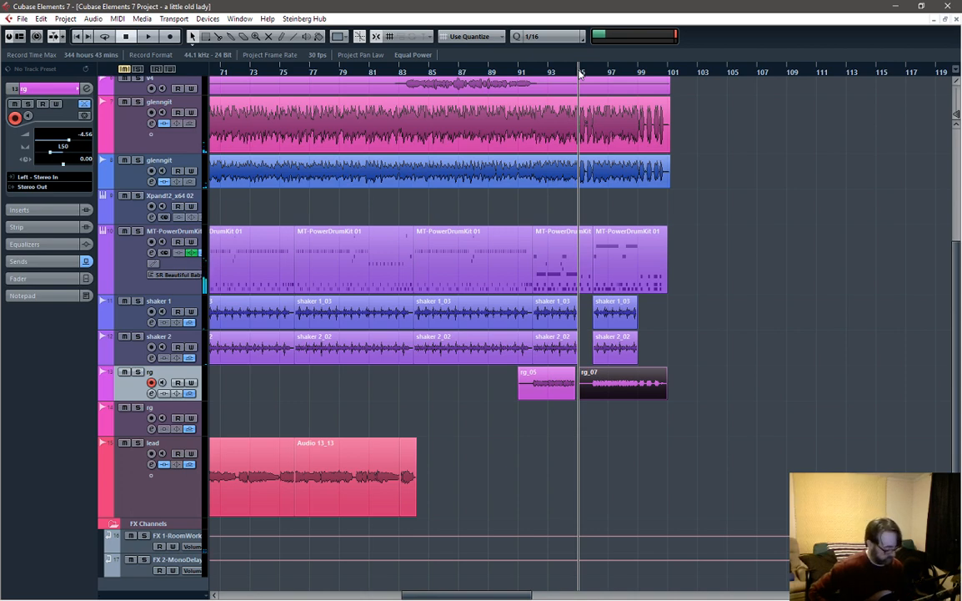
Step: Try several more rhythm guitar takes on the first rg track from bar 95, discarding each one
key("KP_Multiply")
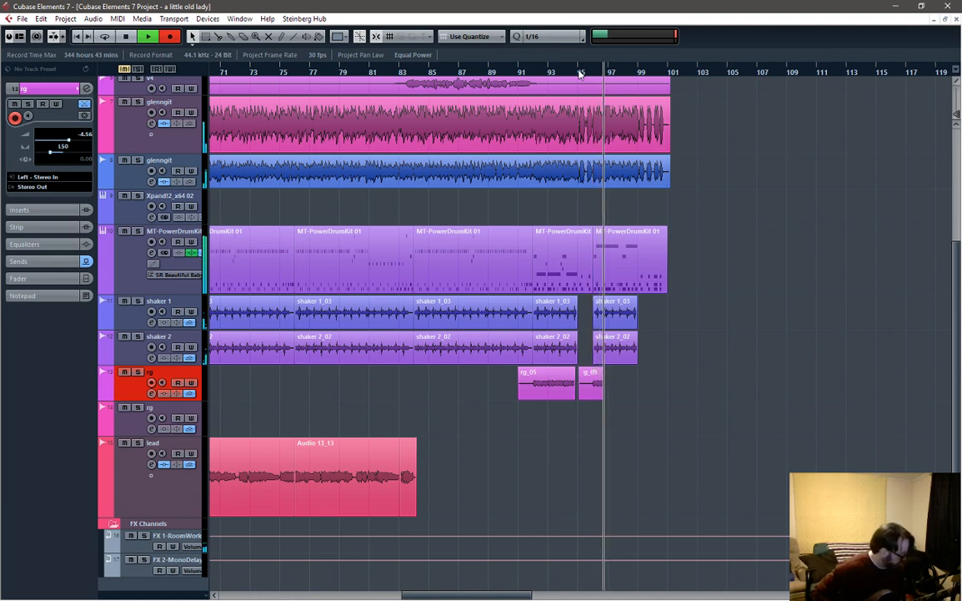
key("space")
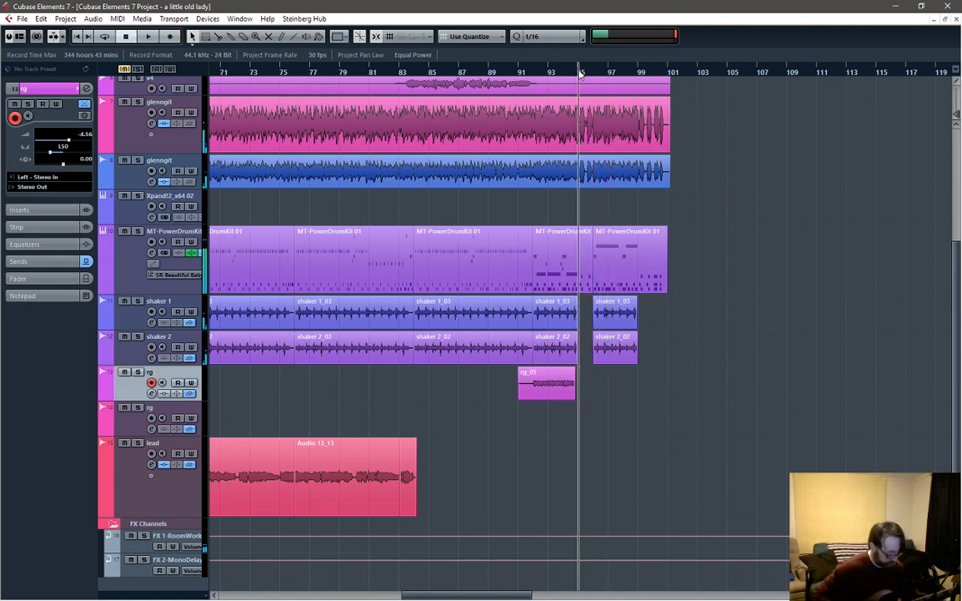
key("KP_Multiply")
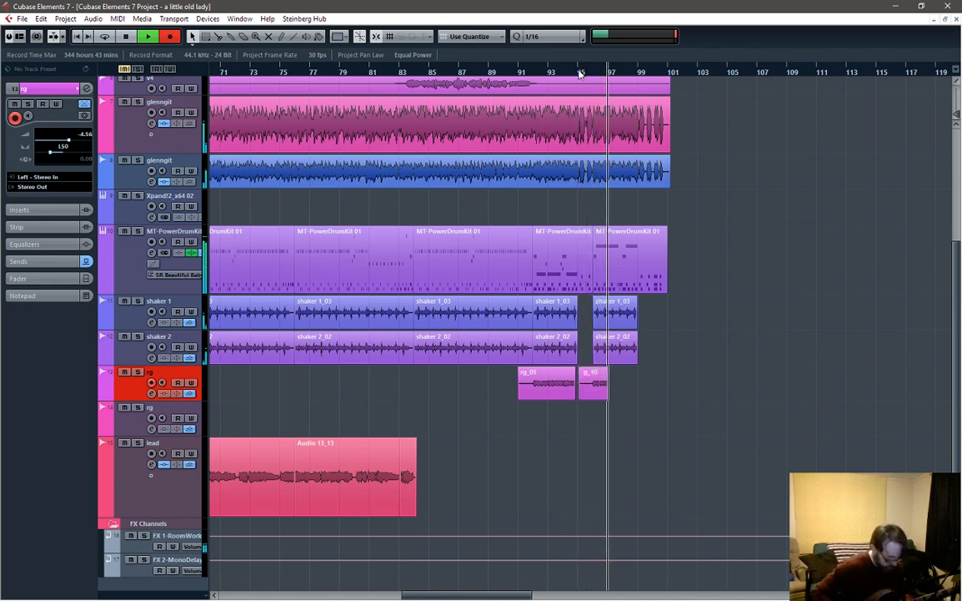
key("space")
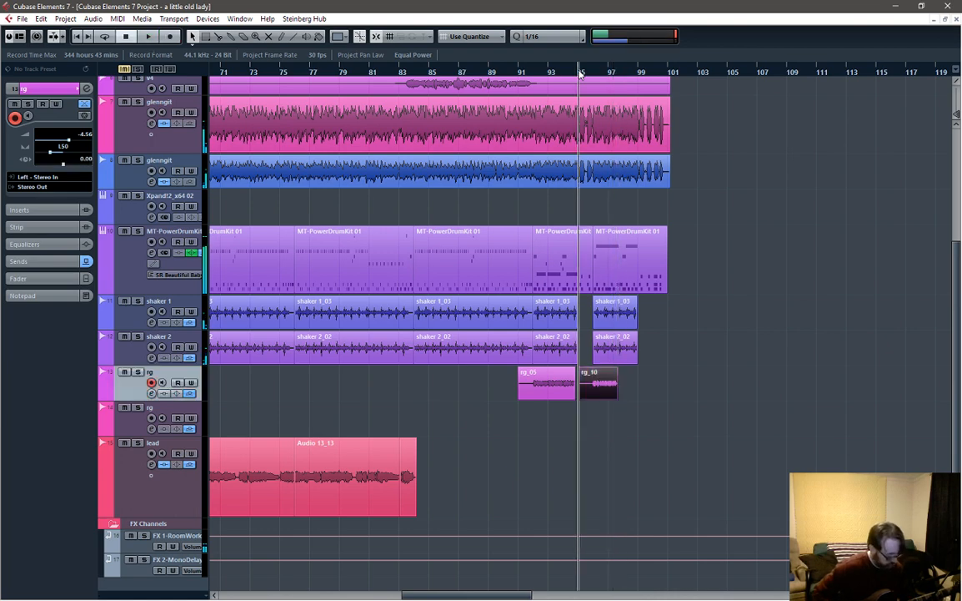
key("KP_Multiply")
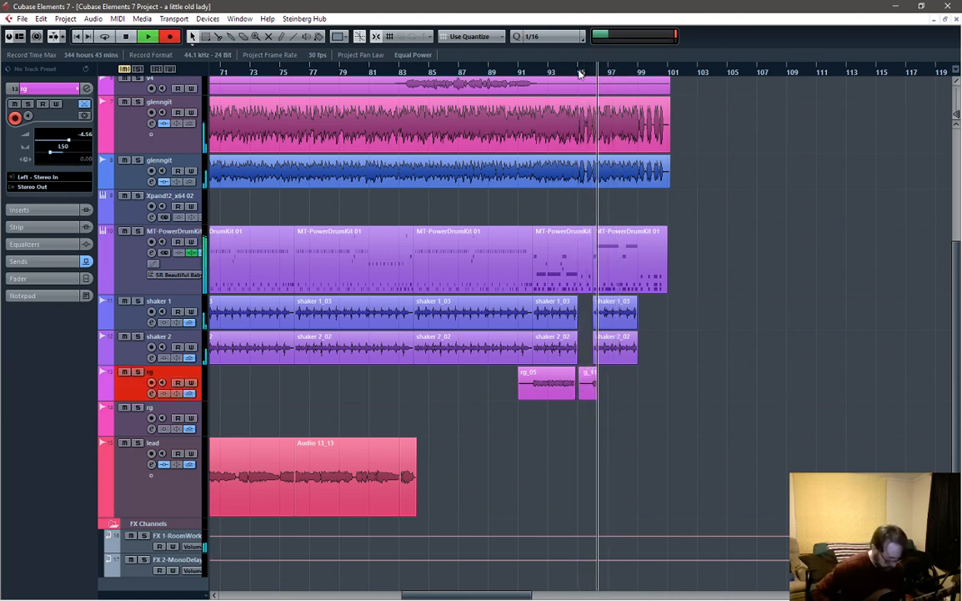
key("space")
Step: Record a take on the first rg track from bar 95 to 101 and join it to the earlier take just before bar 96
key("KP_Multiply")
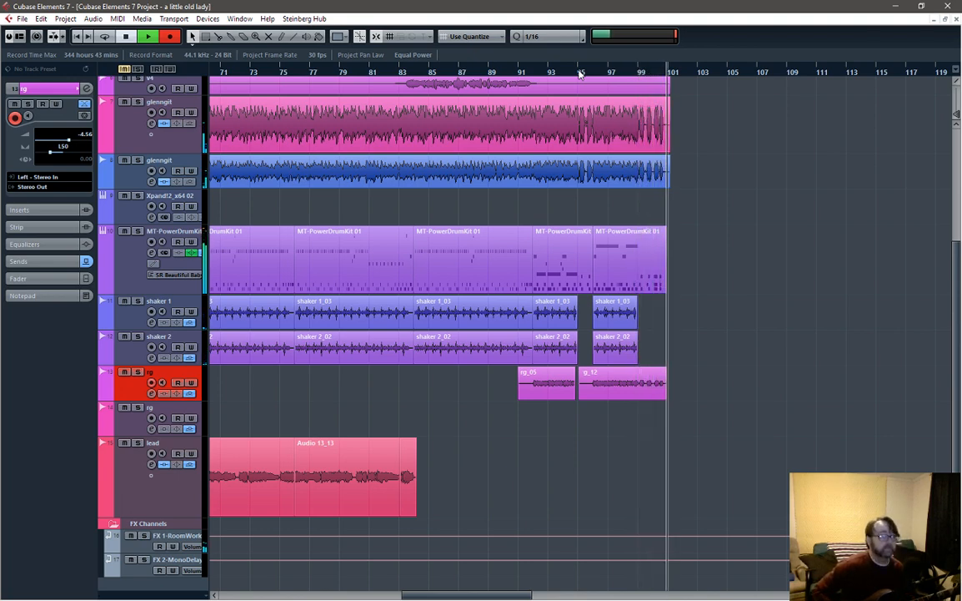
key("space")
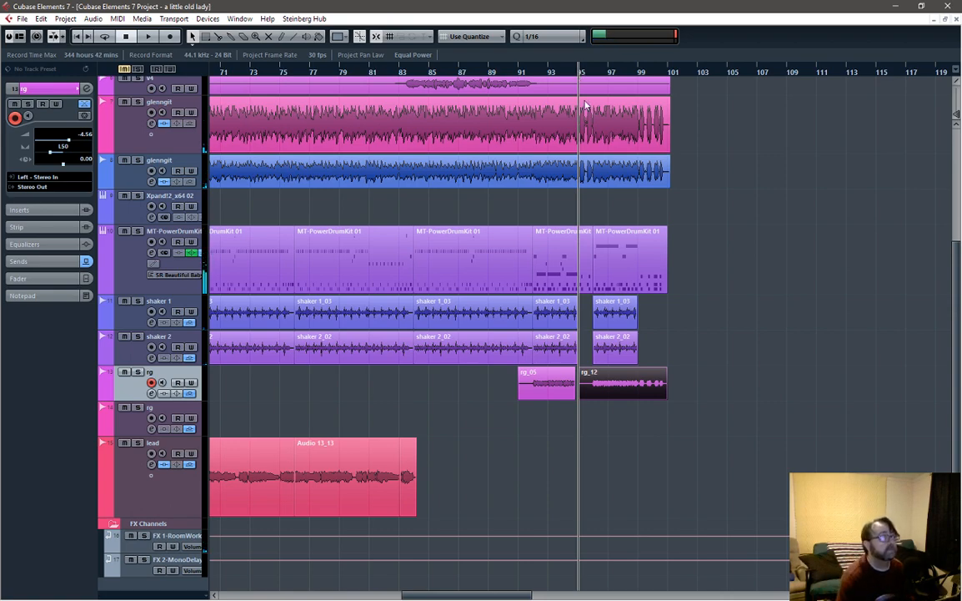
scroll(622, 405, "up", 4)
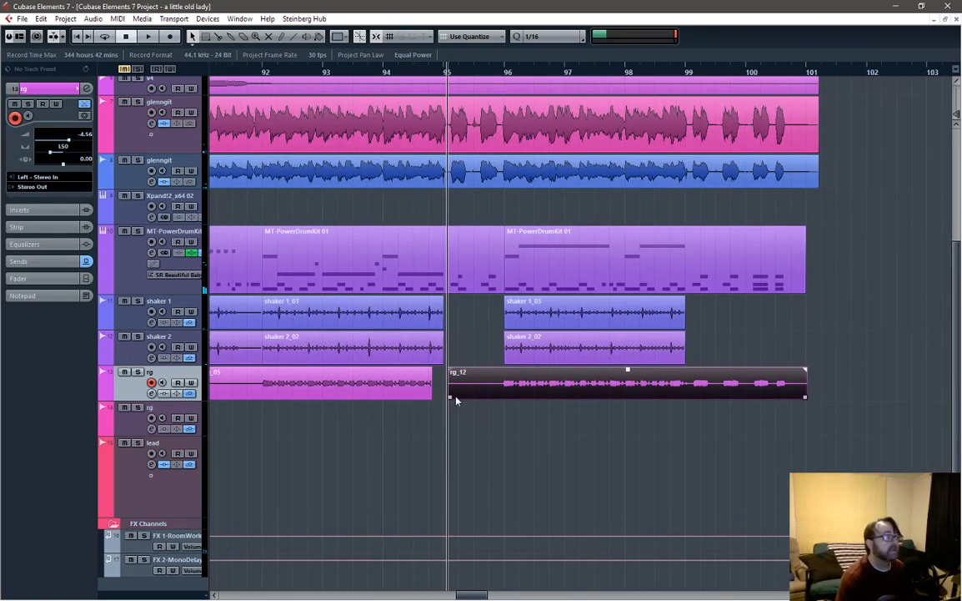
left_click_drag(450, 395, 501, 389)
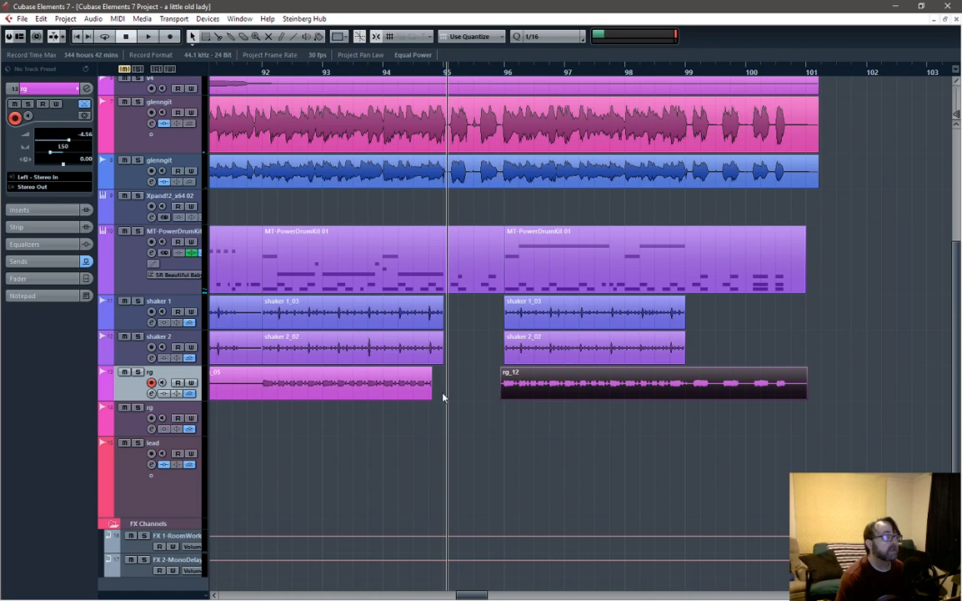
left_click_drag(433, 395, 498, 396)
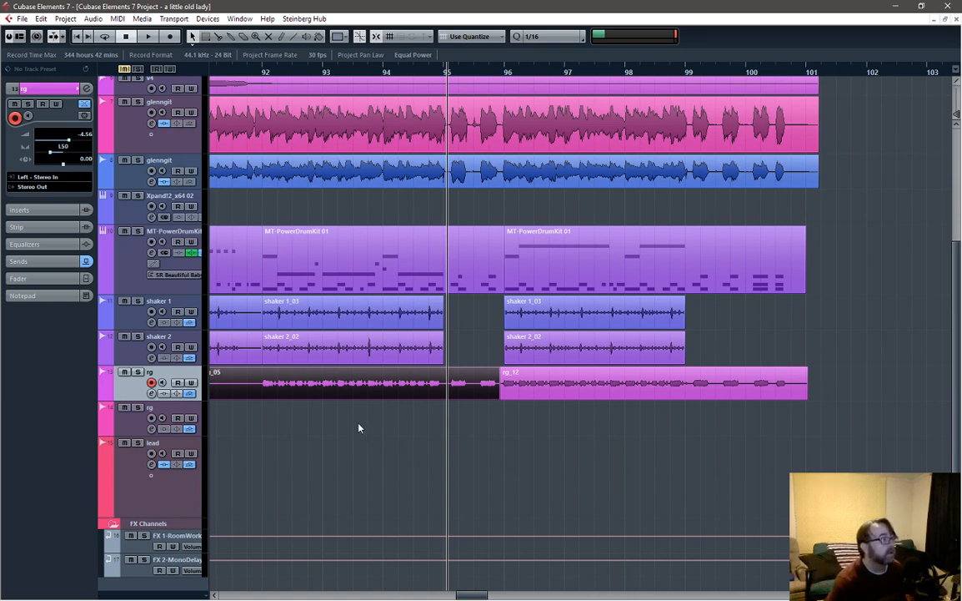
Step: Record-arm the second rg track and rehearse the ending from bar 91
left_click(152, 408)
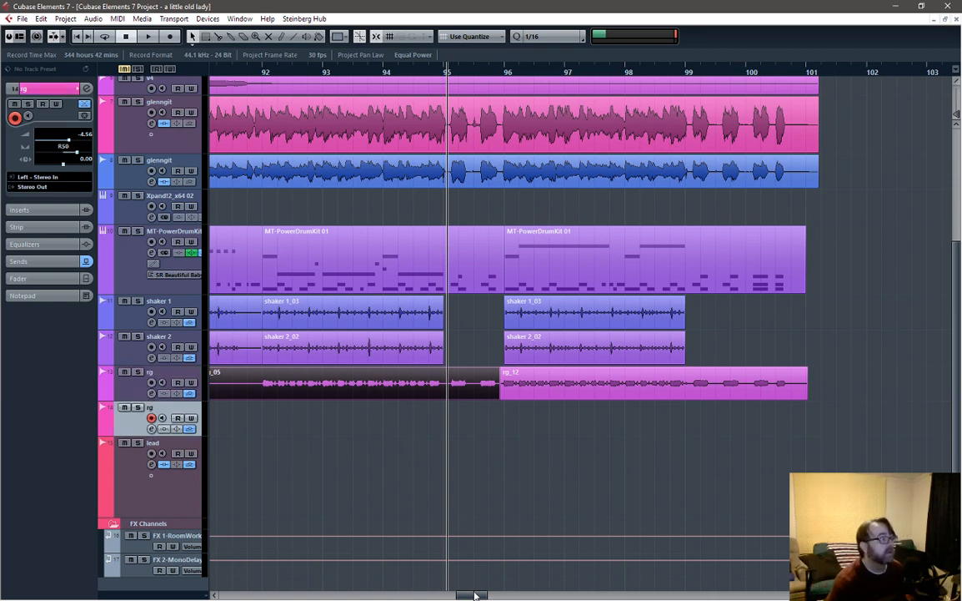
left_click_drag(474, 594, 459, 596)
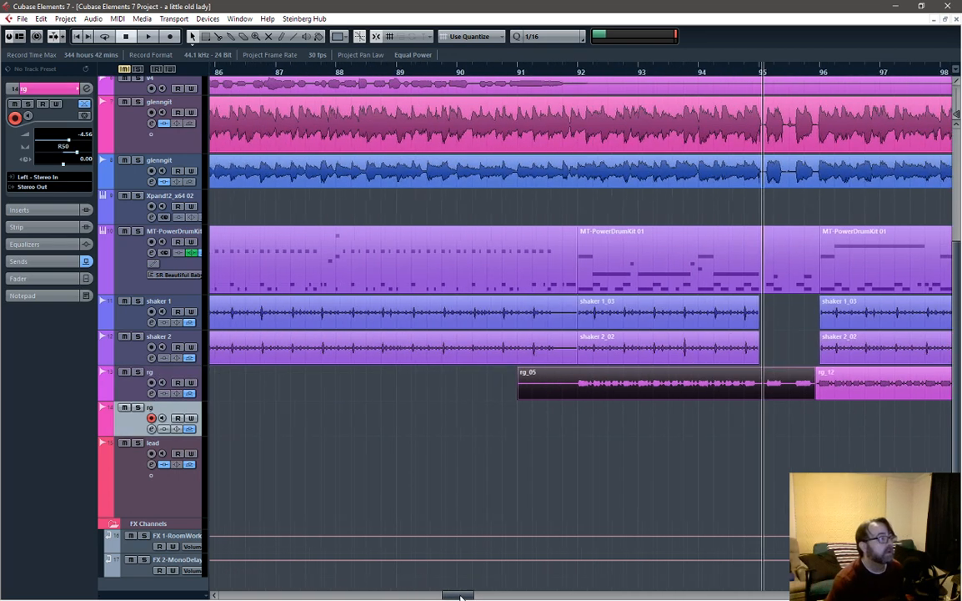
left_click(518, 73)
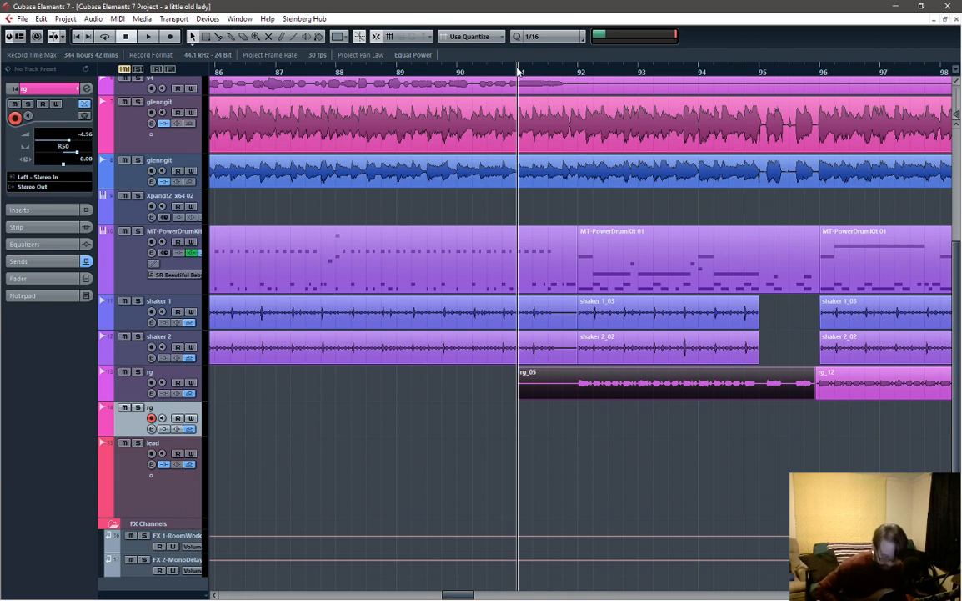
key("space")
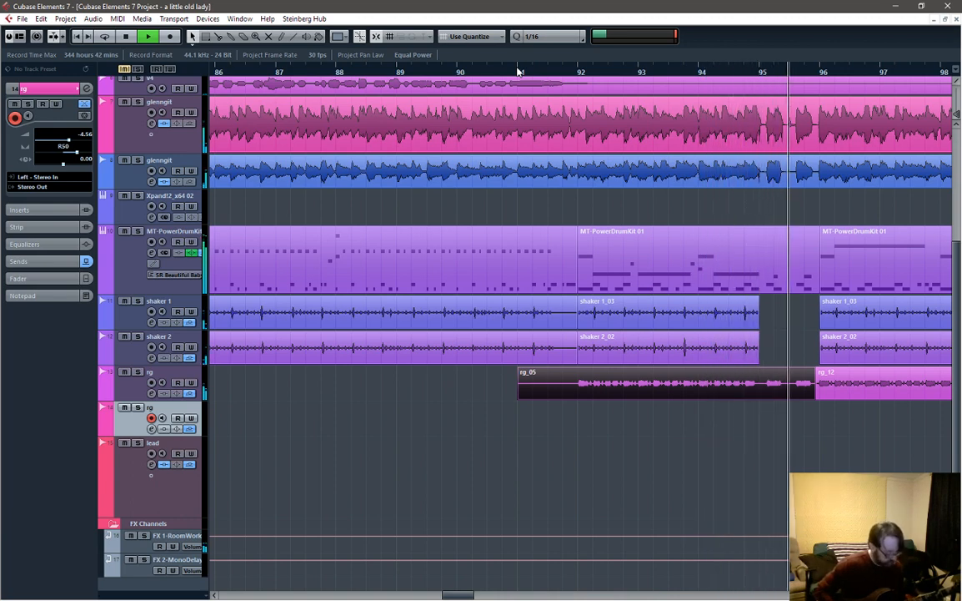
key("space")
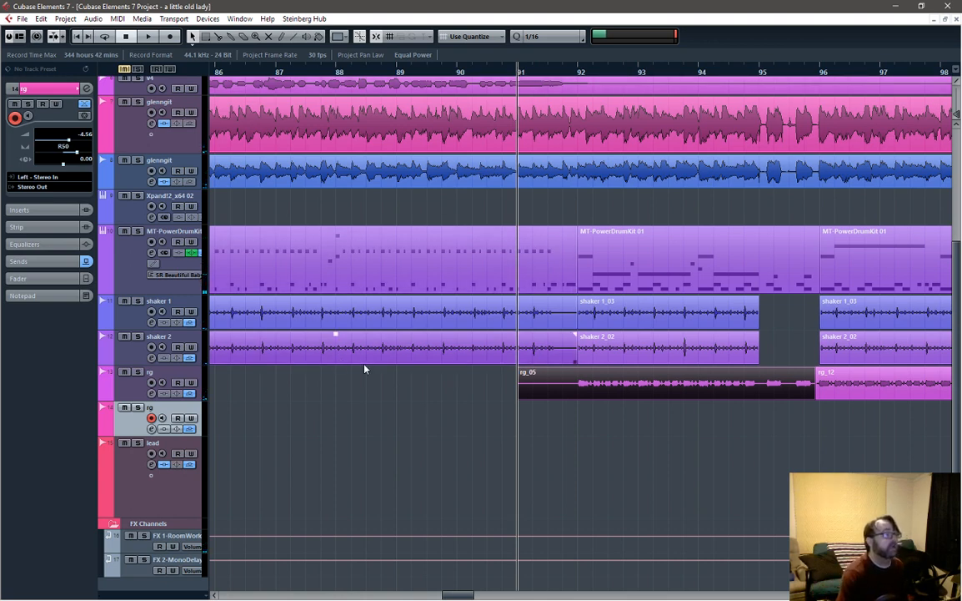
Step: Record a rhythm guitar take on the second rg track from bar 91 and trim its end to just before bar 95
key("KP_Multiply")
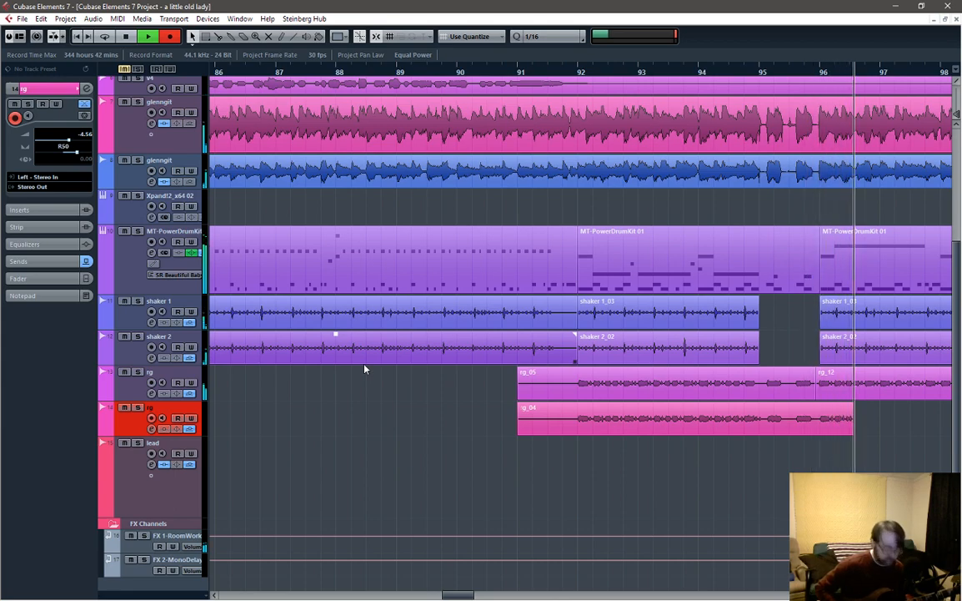
key("space")
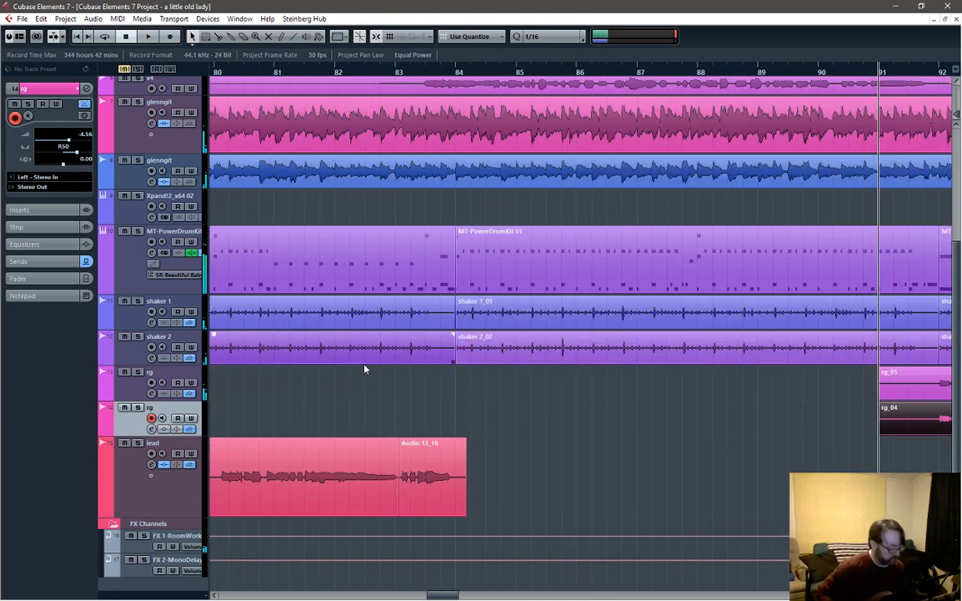
left_click_drag(443, 591, 472, 591)
left_click_drag(557, 425, 425, 436)
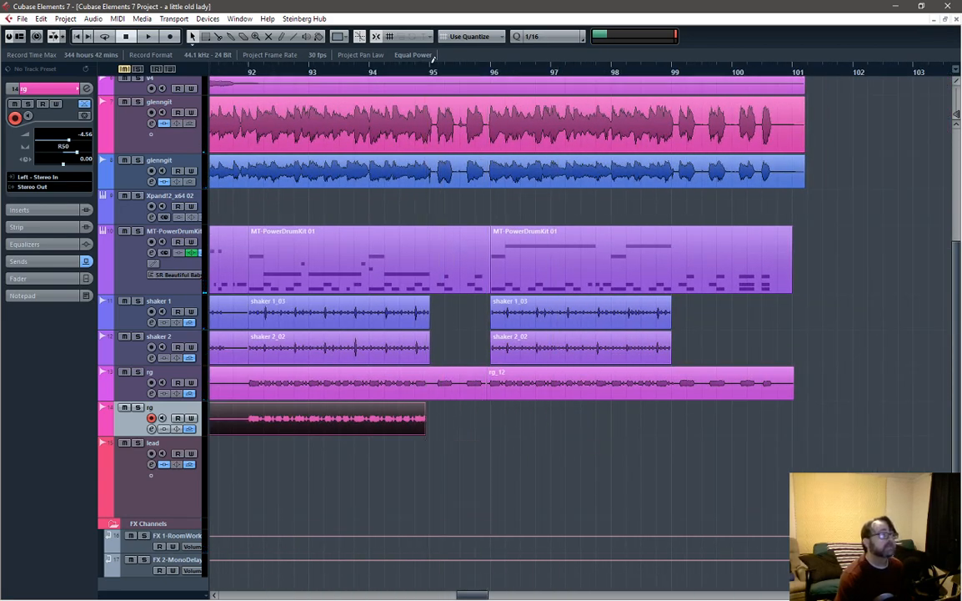
Step: Try recording two takes on the second rg track from bar 95 and delete them
key("KP_Multiply")
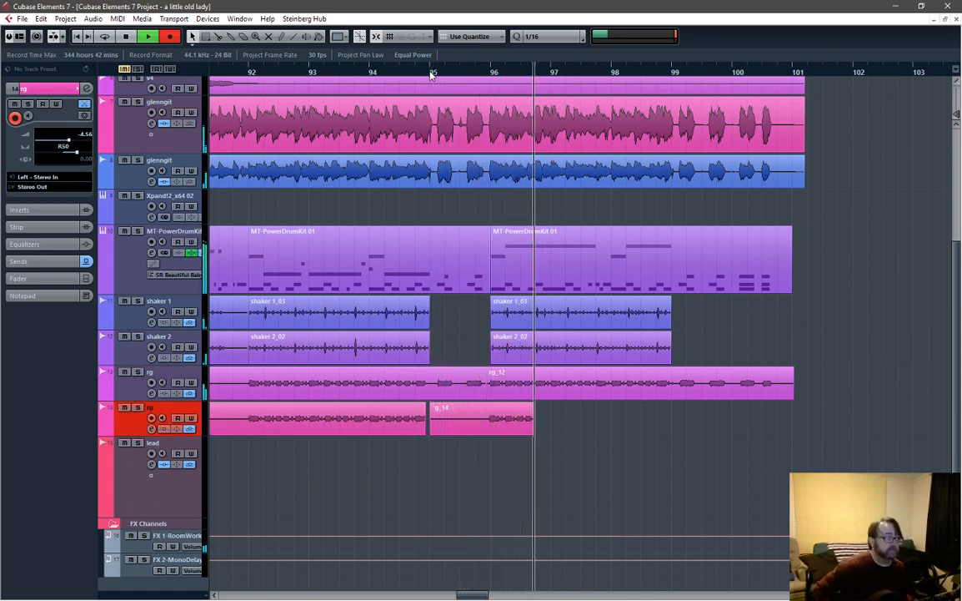
key("space")
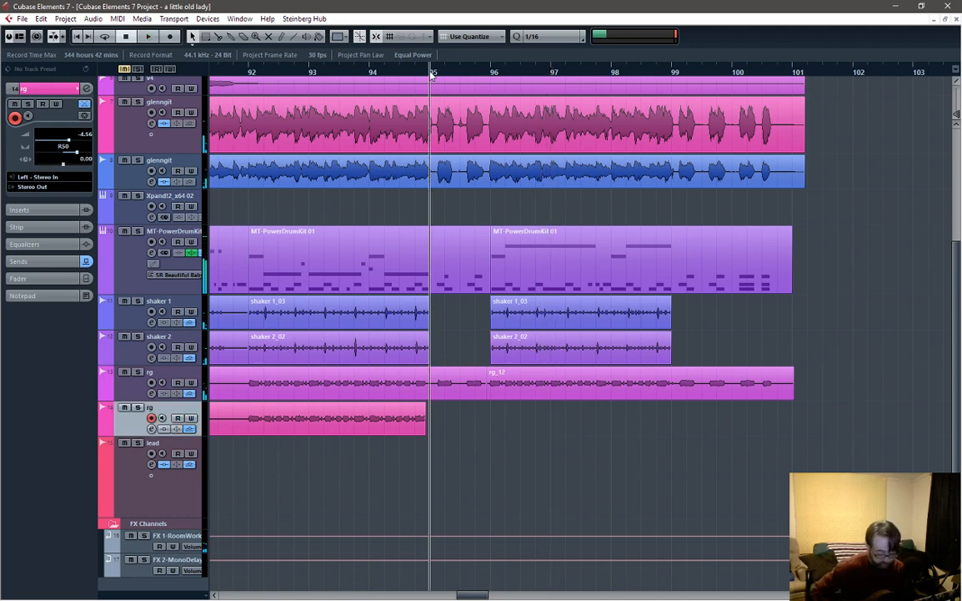
key("KP_Multiply")
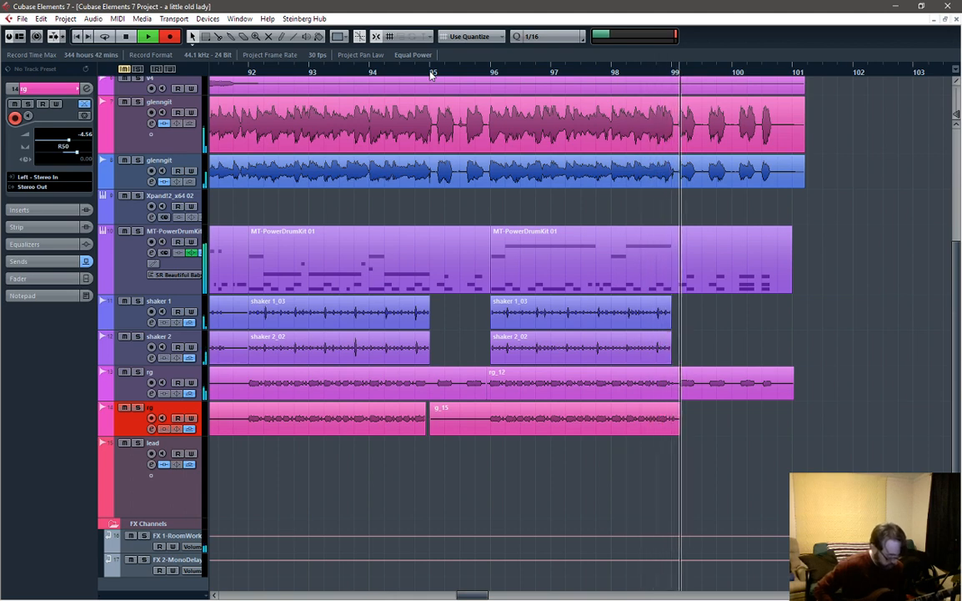
key("space")
key("Delete")
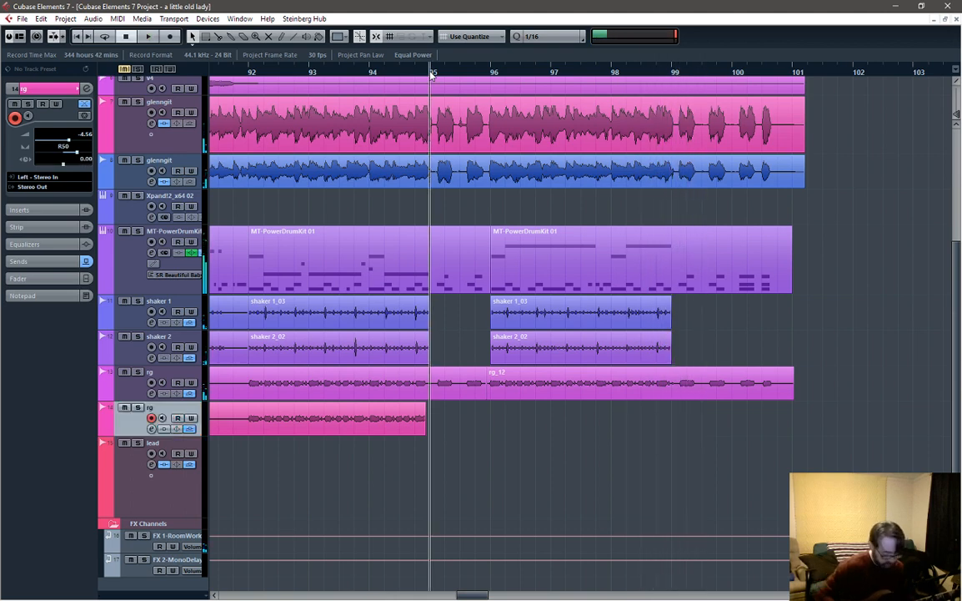
Step: Record the second rg track from bar 95 to just before 101 and join the take to the earlier one before bar 96
key("KP_Multiply")
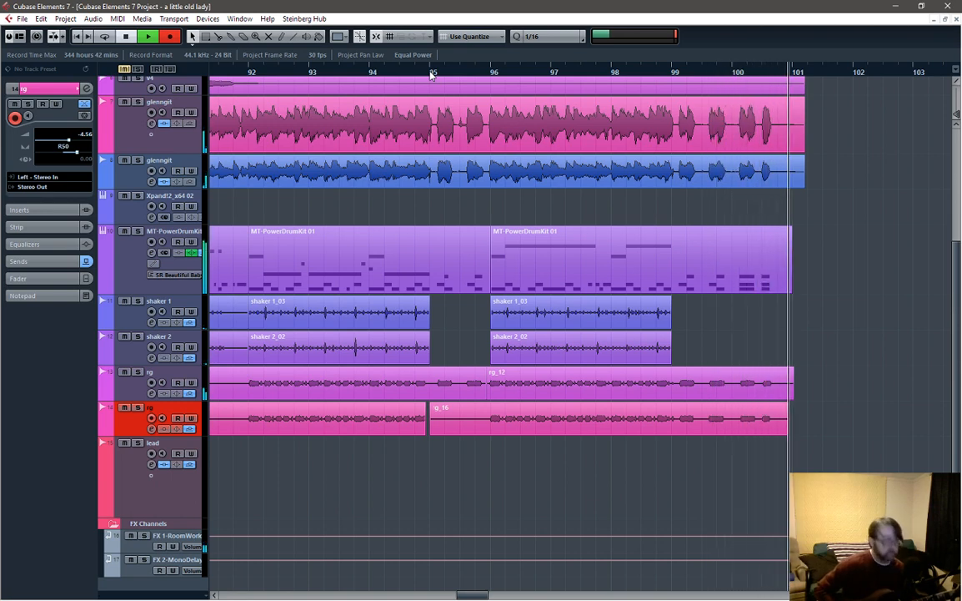
key("space")
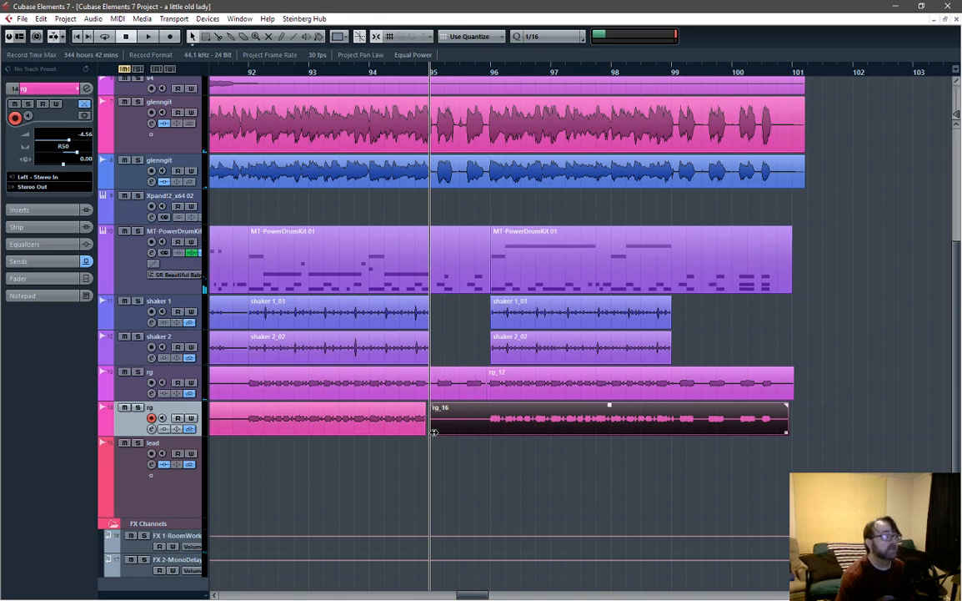
left_click_drag(458, 431, 489, 429)
left_click_drag(425, 433, 484, 434)
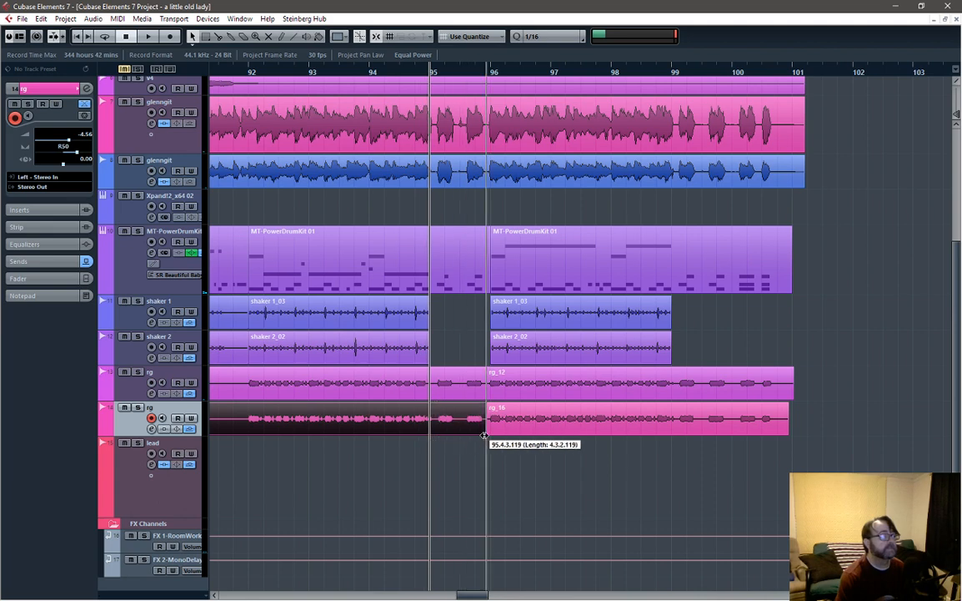
Step: Play back the ending from just before bar 92 to check the doubled rhythm guitars
left_click(243, 71)
key("space")
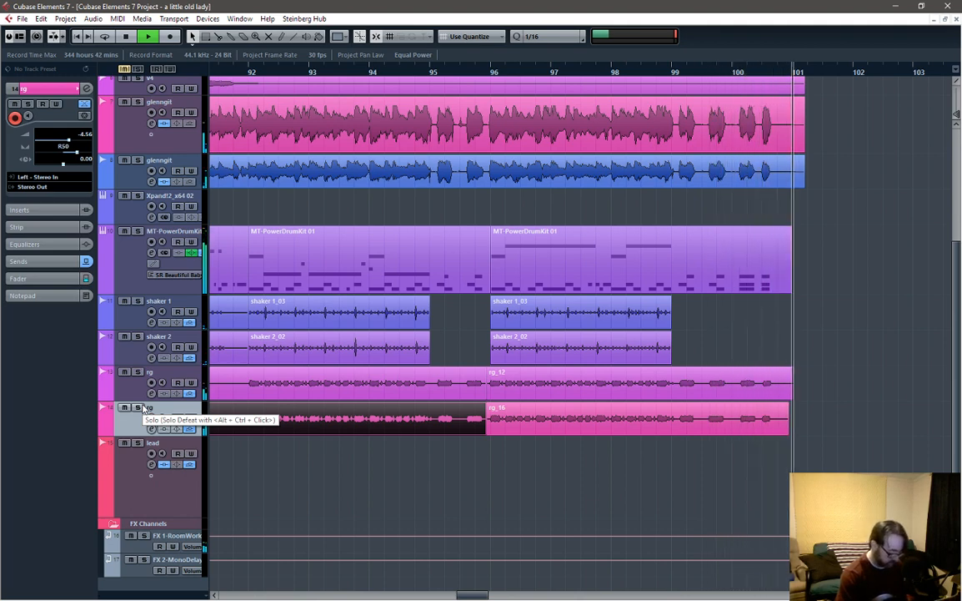
key("space")
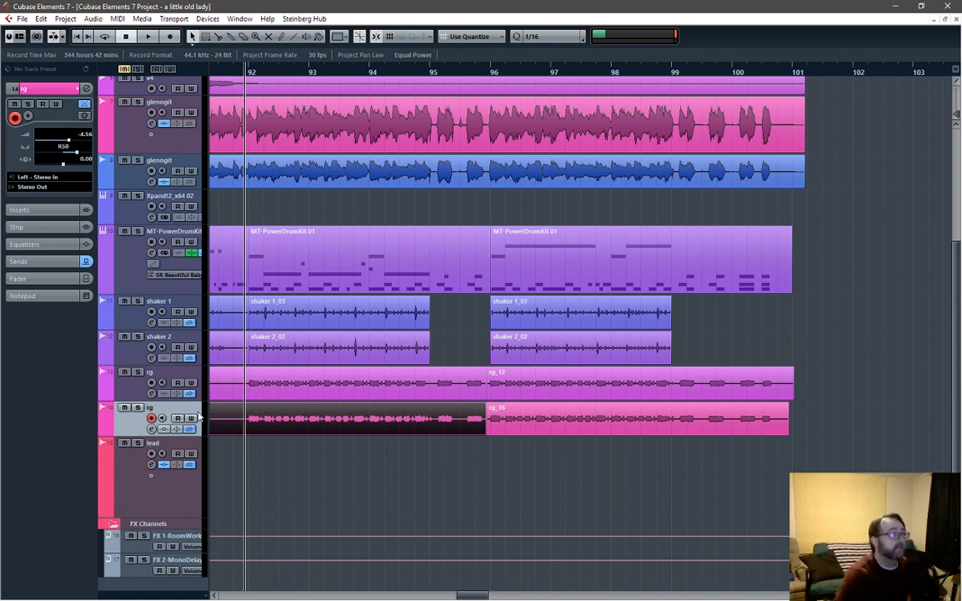
Step: Select the Xpand!2_x64 02 track and solo the MT-PowerDrumKit track
left_click(163, 232)
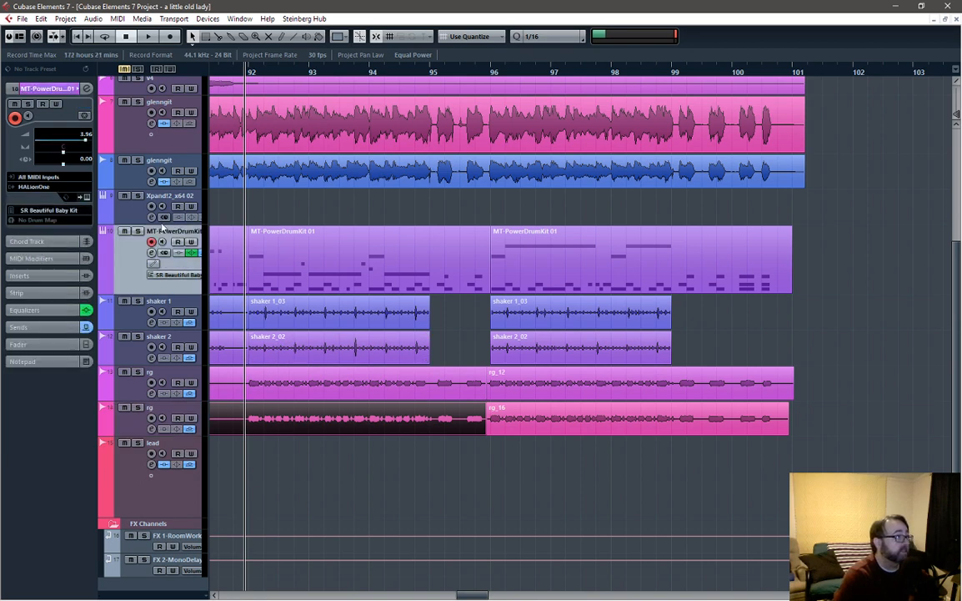
left_click(153, 203)
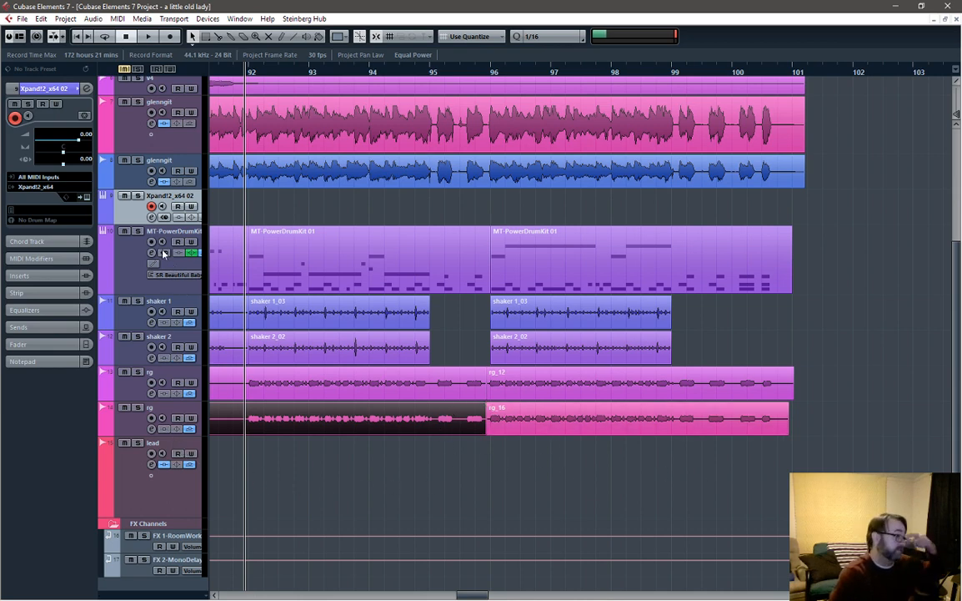
left_click(137, 235)
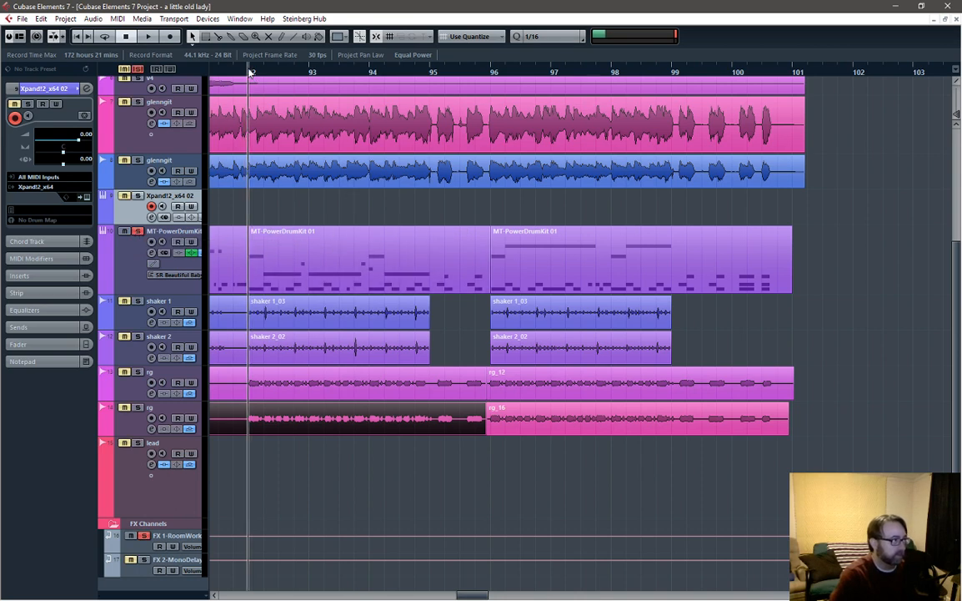
Step: Set the quantize value to 1/1 and play back the soloed drums from bar 92
left_click(558, 36)
left_click(552, 47)
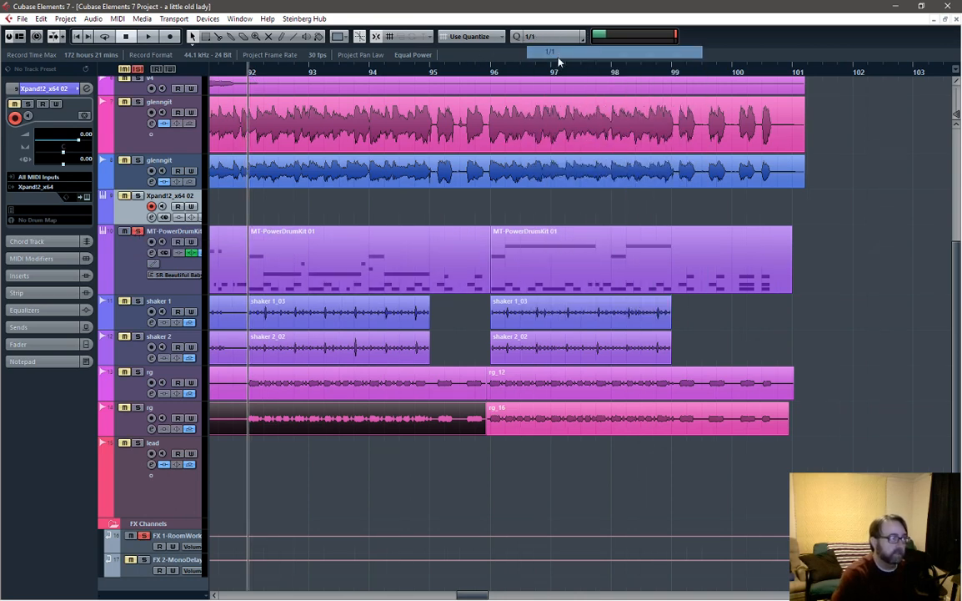
left_click(251, 73)
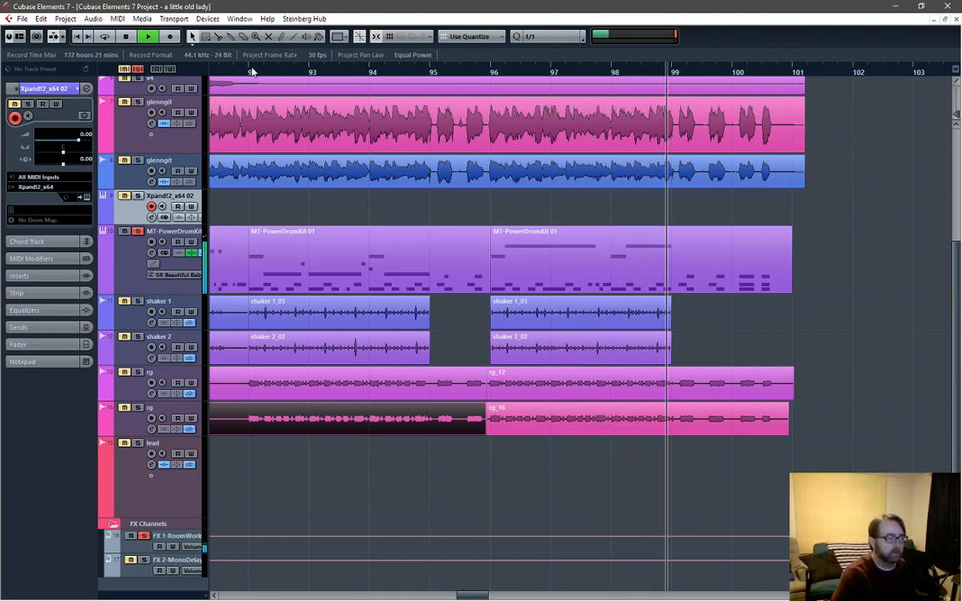
key("space")
Step: Solo the shaker 1 and shaker 2 tracks with the drums and play back the ending from bar 96
left_click(491, 73)
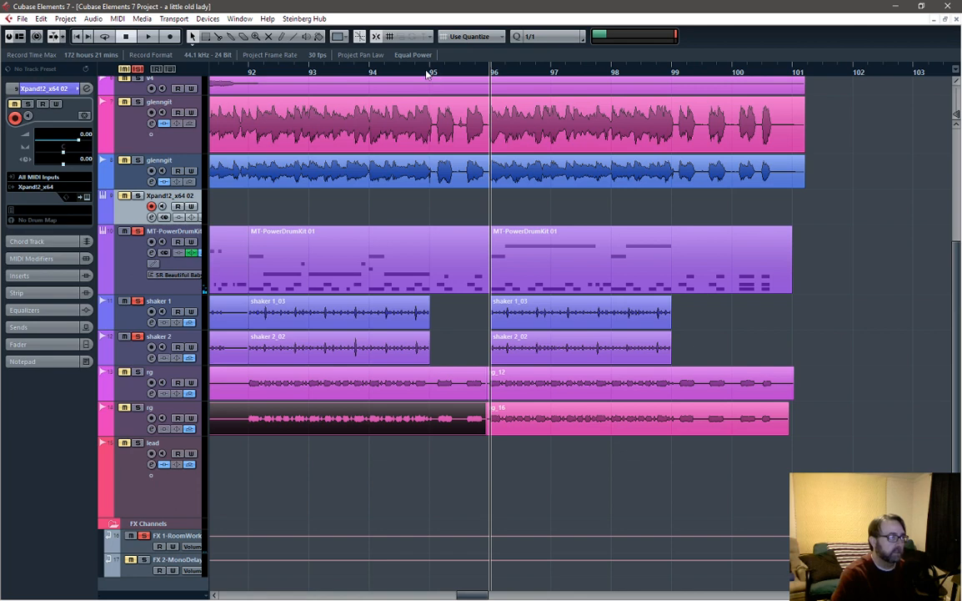
key("space")
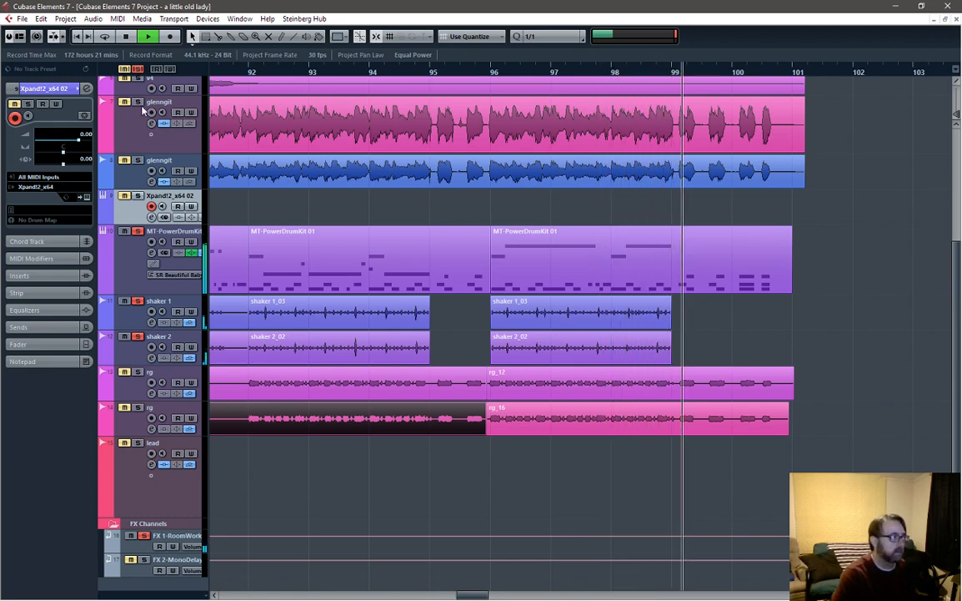
key("space")
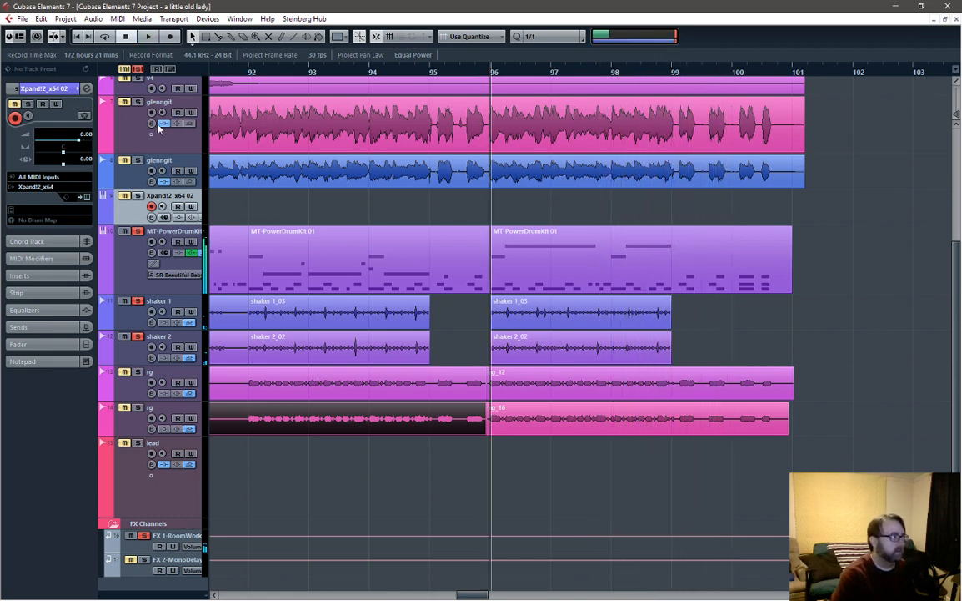
Step: Add the bass track to the soloed drums and shakers and play back the ending from bar 96
scroll(148, 137, "up", 1)
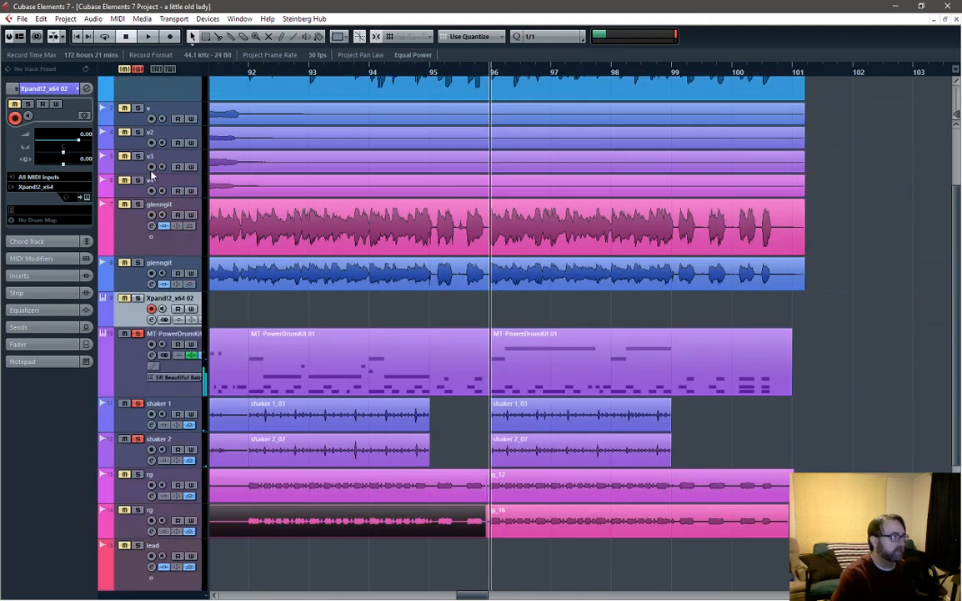
scroll(160, 182, "up", 1)
key("space")
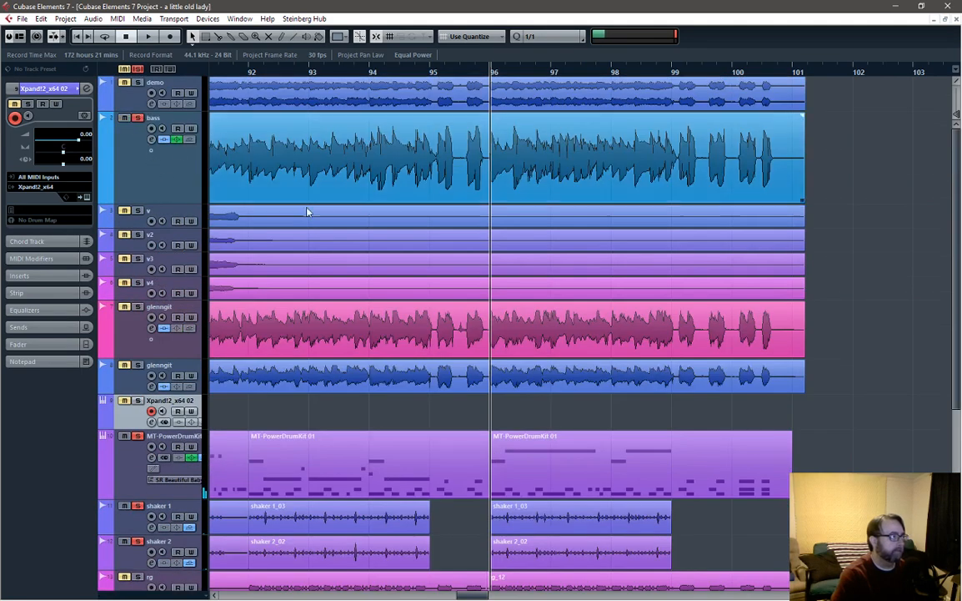
scroll(809, 332, "down", 2)
scroll(810, 331, "down", 2)
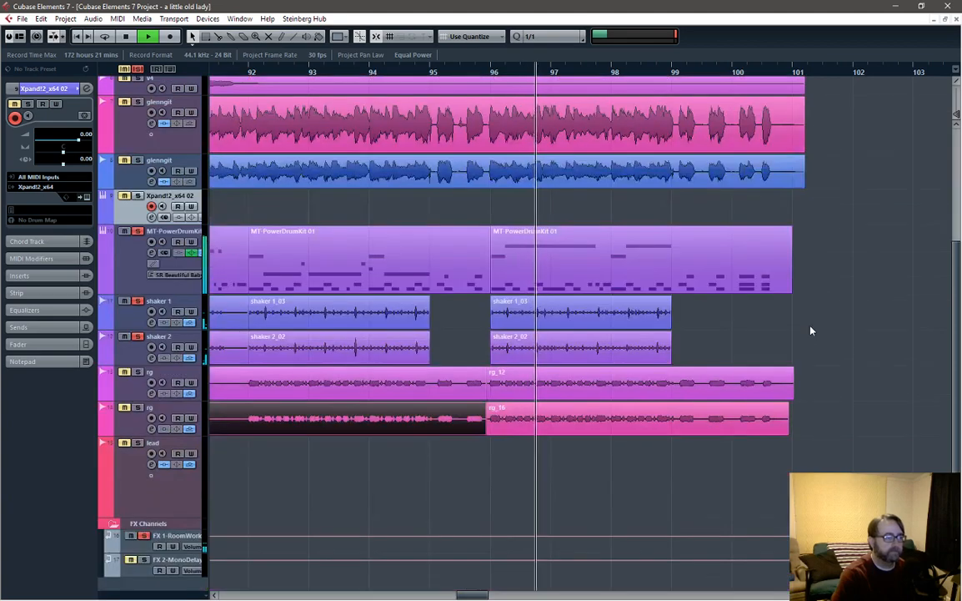
left_click(667, 323)
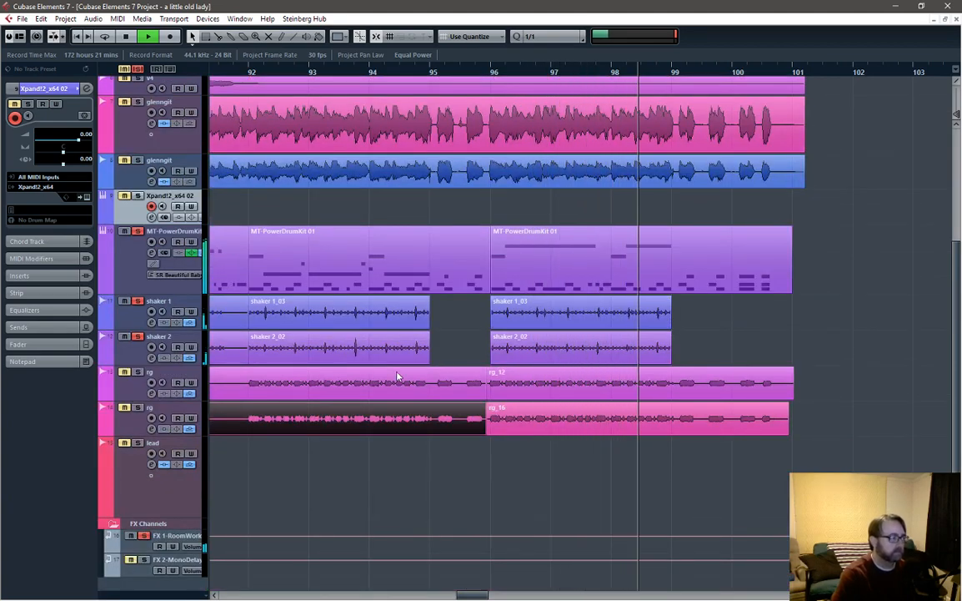
Step: Solo both rg tracks as well and listen to the ending from bar 96 with bass, drums and shakers
left_click(139, 408)
left_click(139, 374)
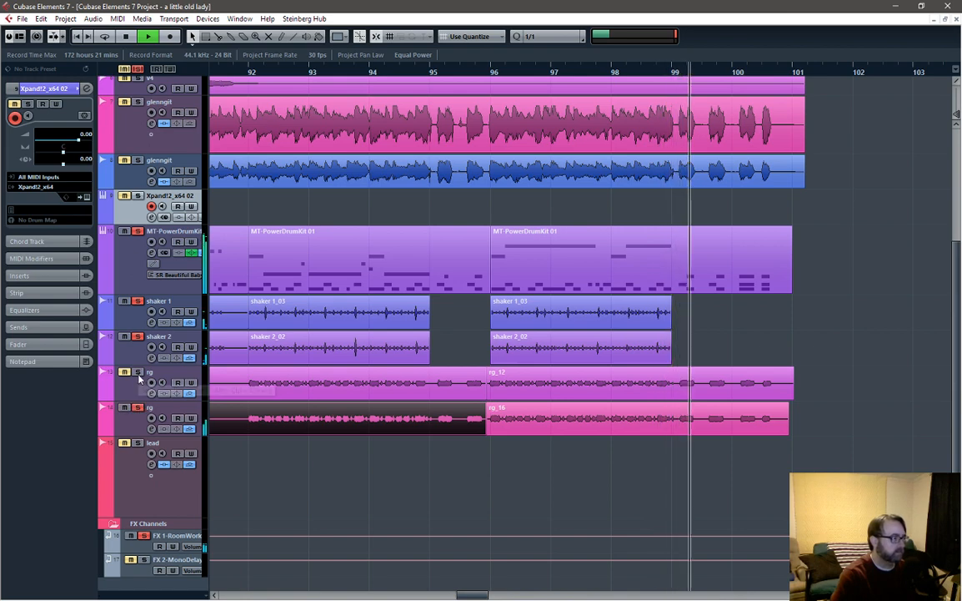
key("space")
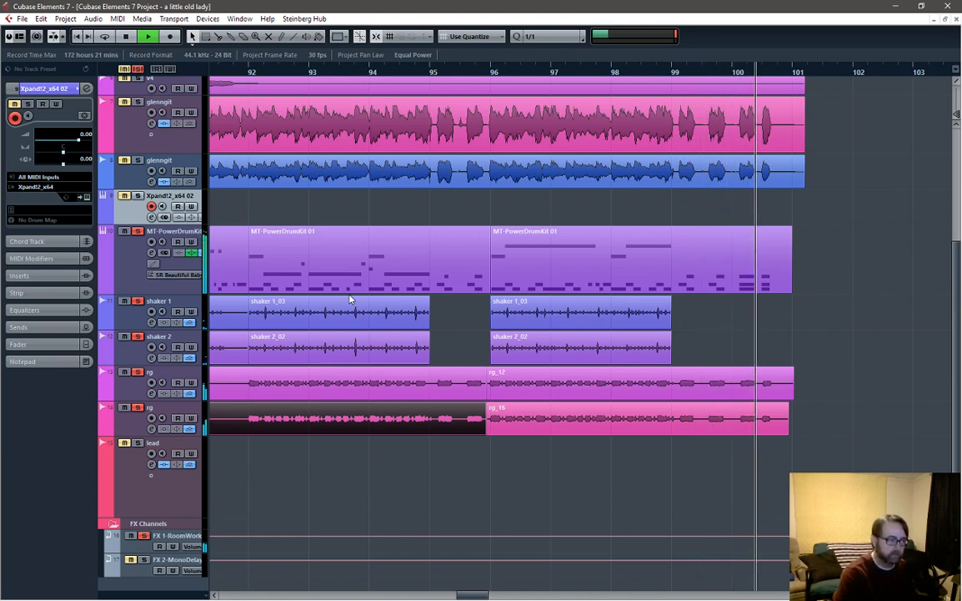
key("space")
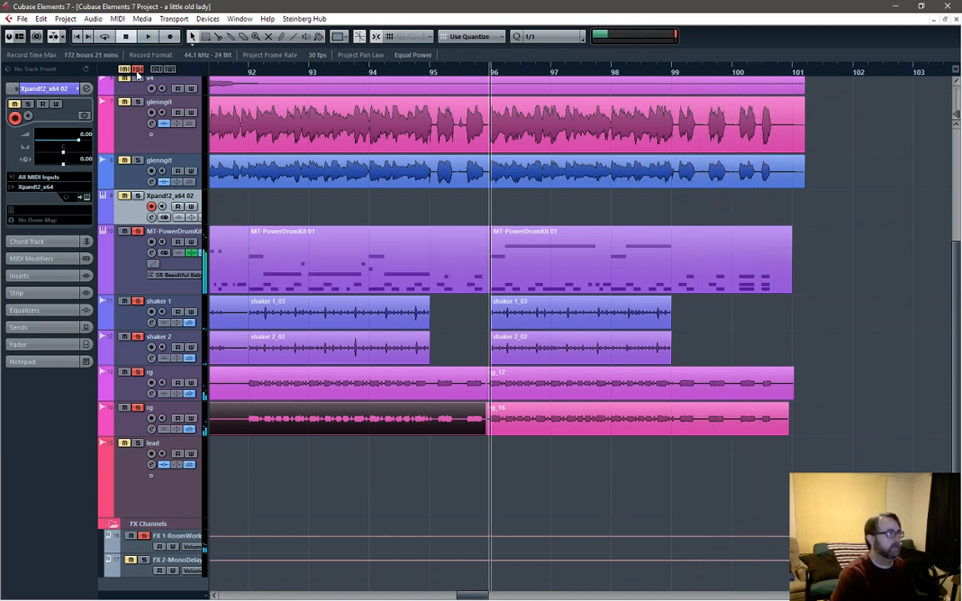